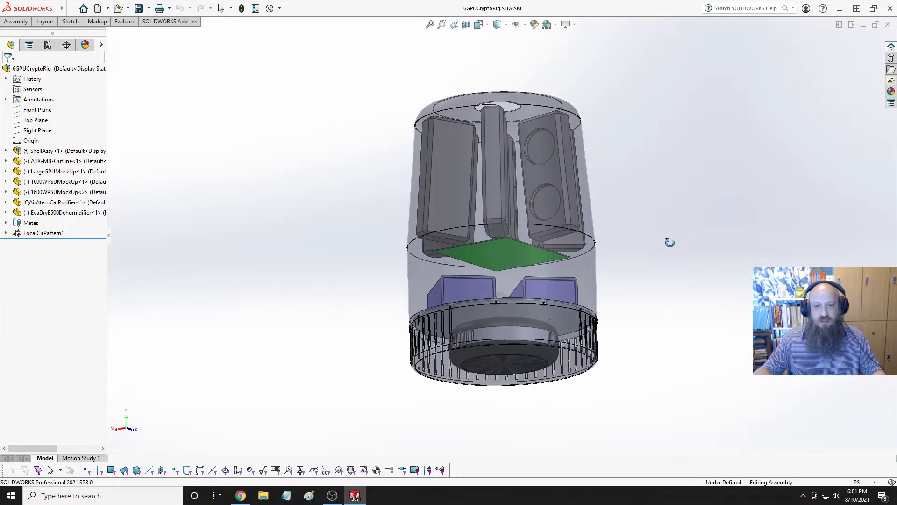
Move the ATX motherboard outline slightly downward, toward the two power supply mock-ups.
middle_drag(693, 203, 657, 224)
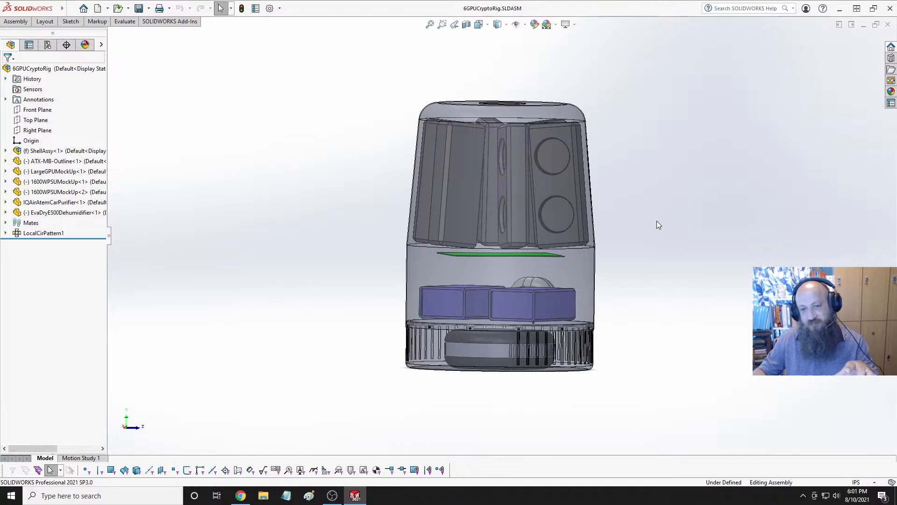
click(500, 254)
drag(500, 253, 500, 272)
Examine the motherboard's position between the GPUs and power supplies, close up and within the whole rig.
scroll(501, 272, down, 3)
mouse_move(508, 265)
middle_down()
mouse_move(524, 283)
mouse_move(510, 276)
middle_up()
scroll(495, 265, up, 3)
scroll(494, 266, down, 3)
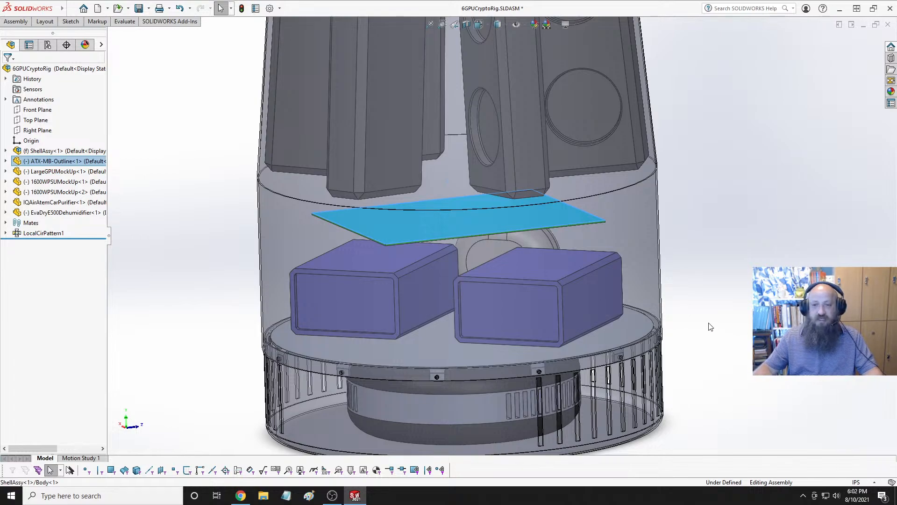
scroll(710, 262, up, 4)
scroll(710, 253, down, 3)
scroll(710, 252, up, 3)
scroll(711, 255, up, 2)
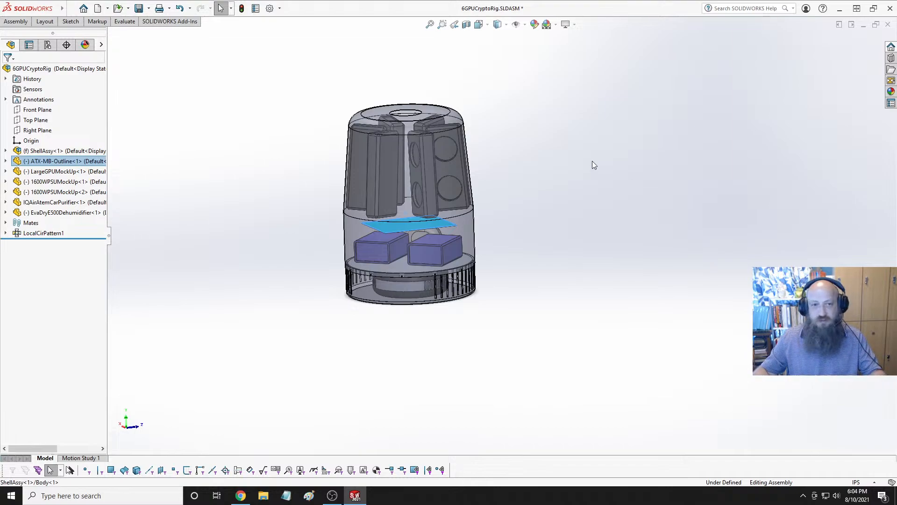
Inspect the radial arrangement of the GPU mock-ups around the shell's top opening, highlighting individual cards.
scroll(421, 123, down, 5)
middle_drag(401, 184, 581, 251)
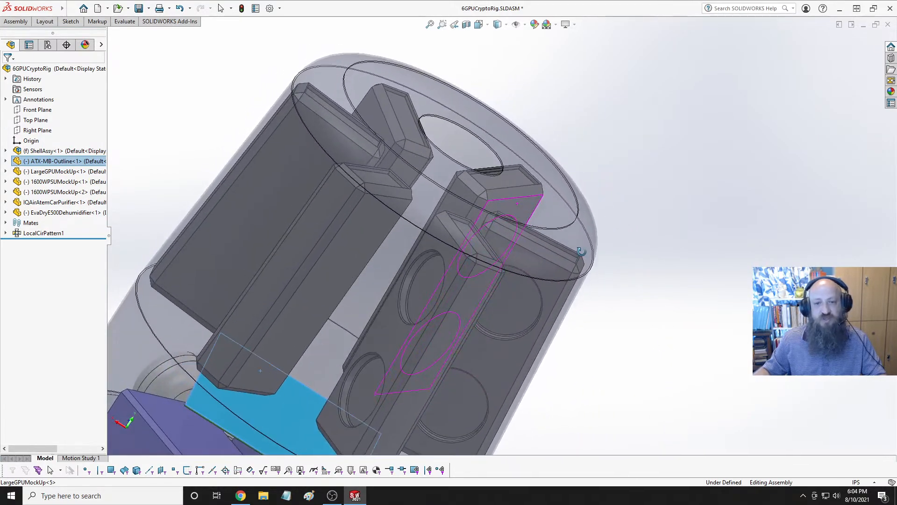
click(463, 189)
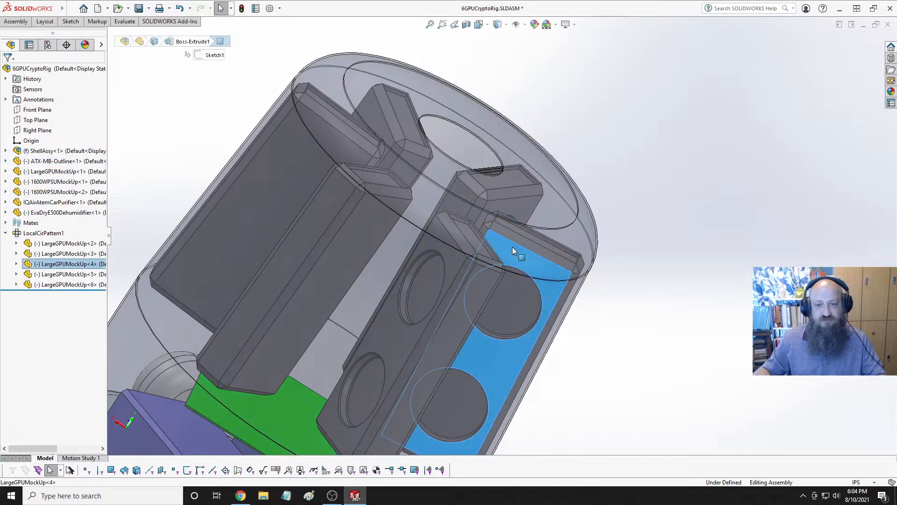
click(355, 201)
click(350, 179)
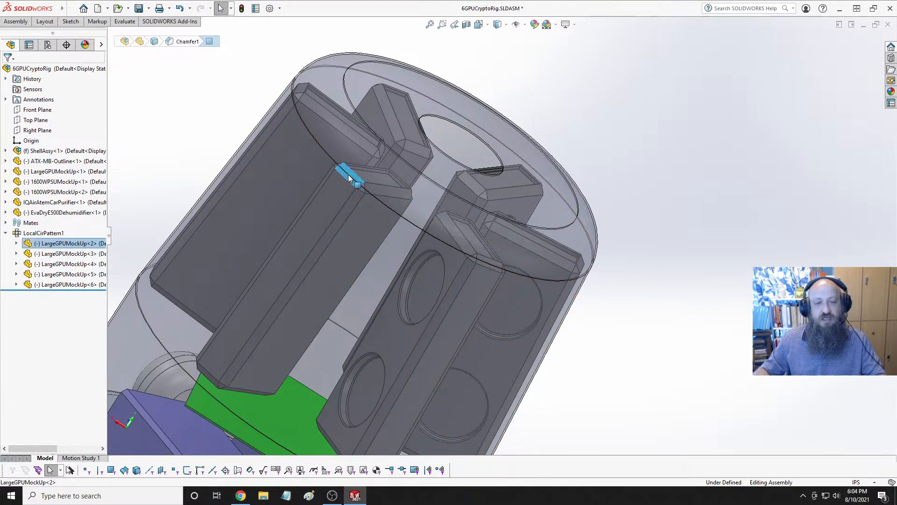
click(341, 158)
middle_drag(501, 204, 512, 195)
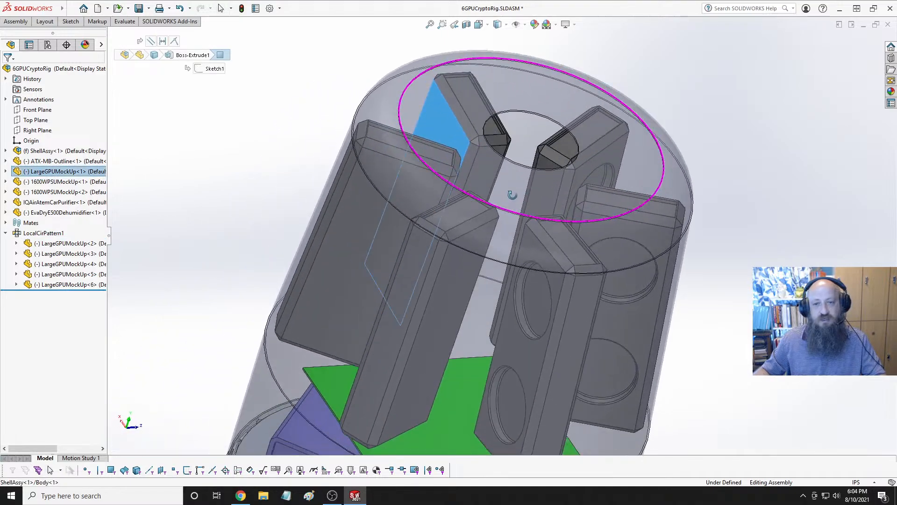
click(750, 205)
mouse_move(739, 209)
middle_down()
mouse_move(766, 212)
mouse_move(573, 250)
middle_up()
click(613, 228)
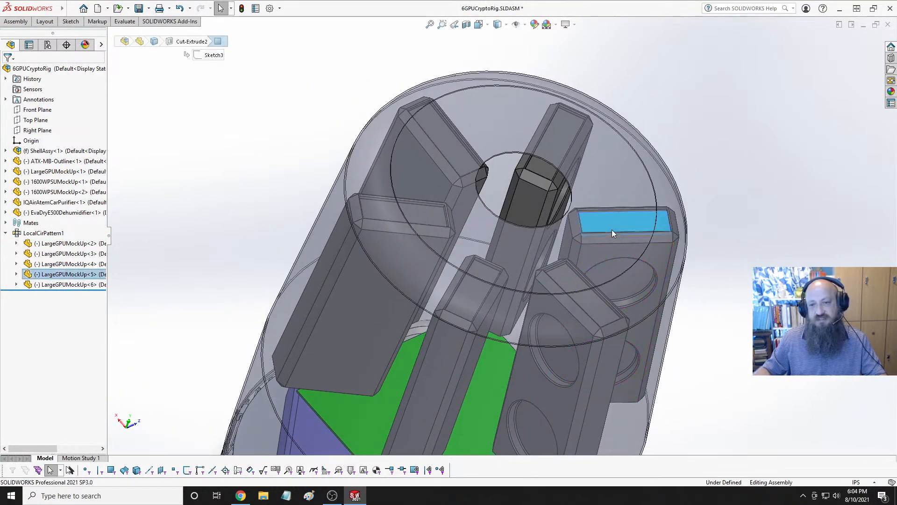
click(540, 170)
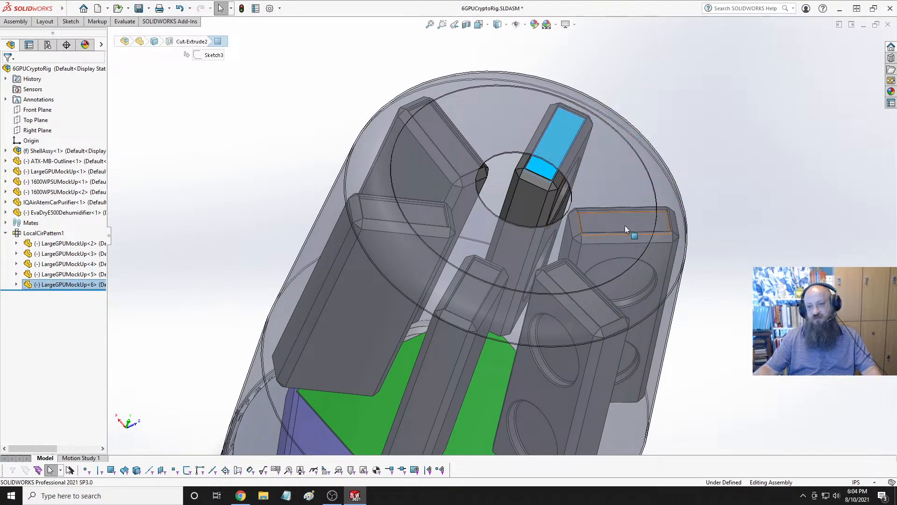
scroll(587, 232, up, 5)
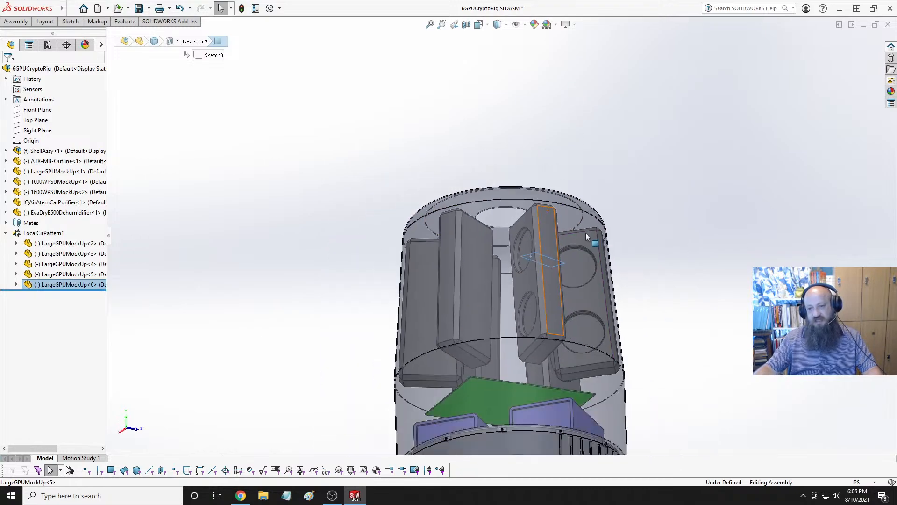
Inspect the front face of a power supply mock-up and the fan side of the GPU above it.
scroll(593, 314, down, 5)
middle_drag(477, 157, 475, 246)
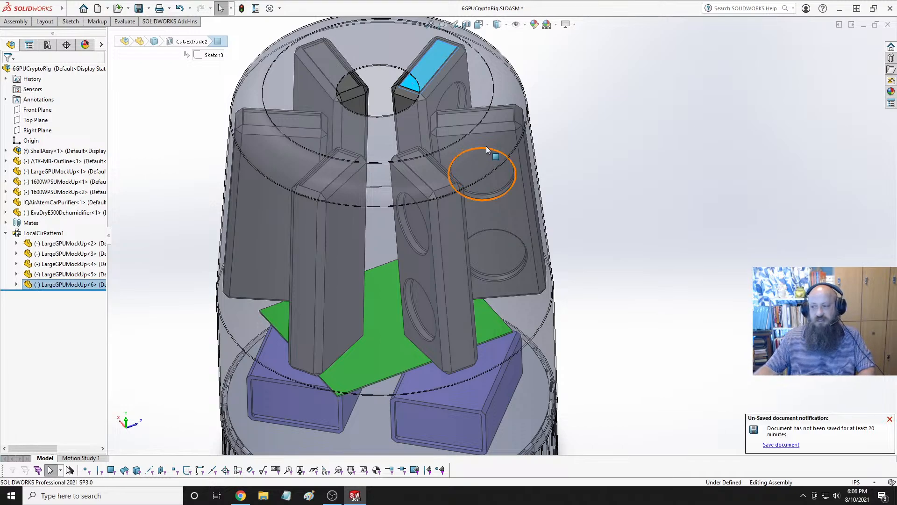
click(432, 419)
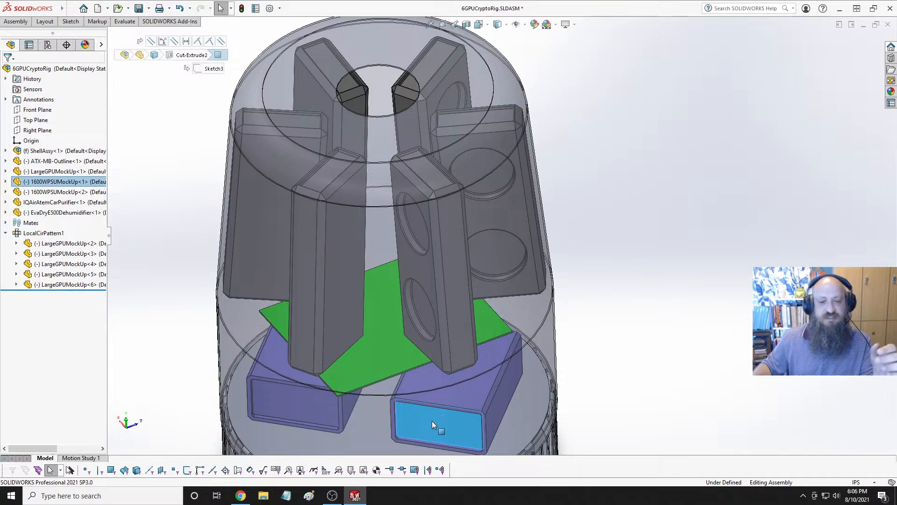
click(431, 421)
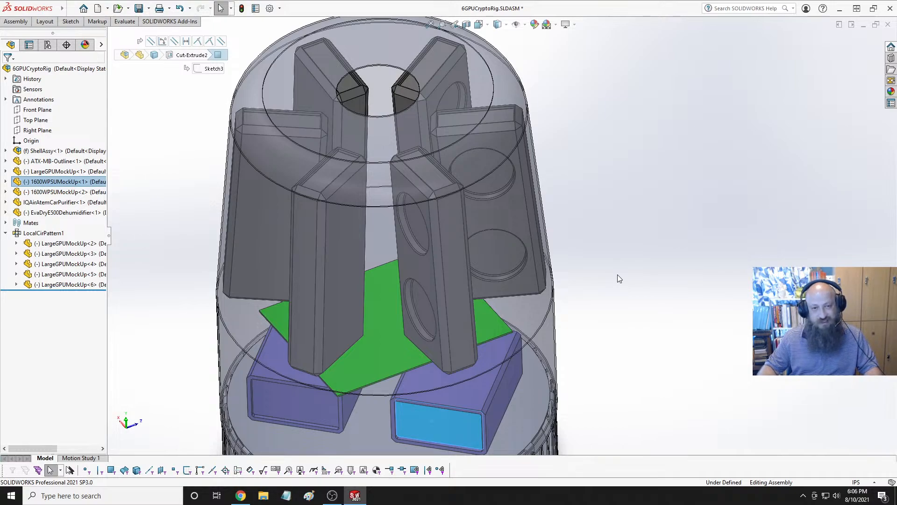
click(443, 268)
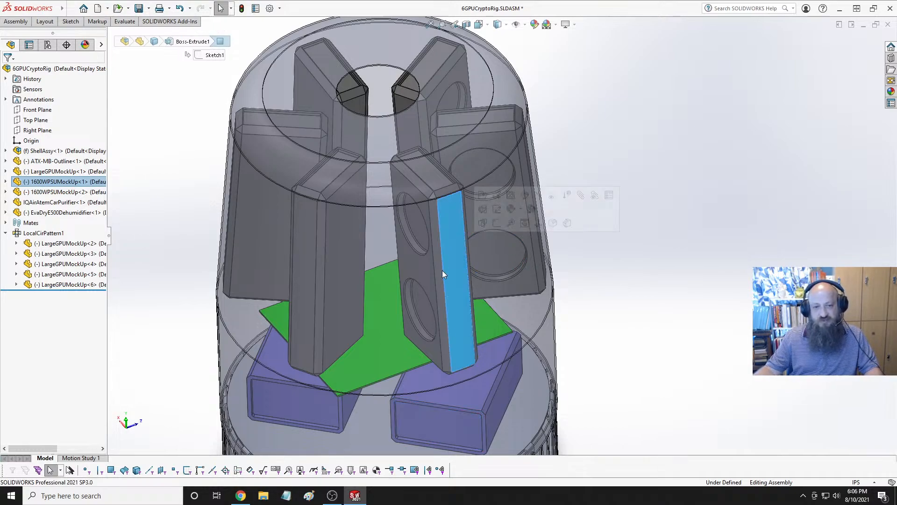
click(421, 259)
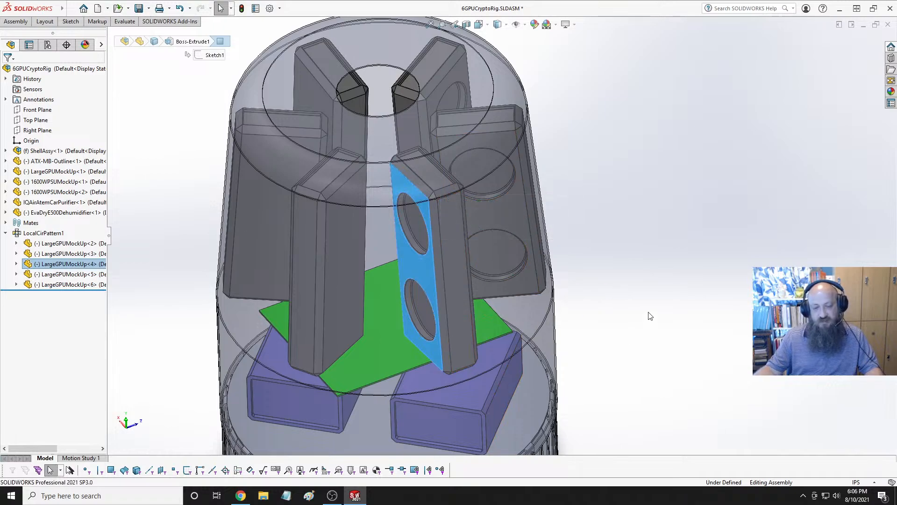
click(618, 302)
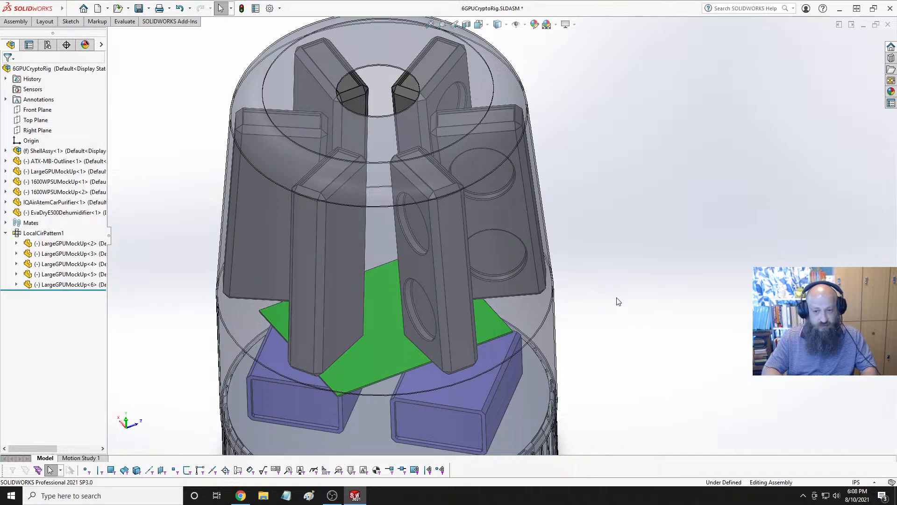
Inspect the dehumidifier and the power supply mock-ups on the shell's lower shelf.
scroll(481, 286, down, 2)
scroll(491, 288, up, 7)
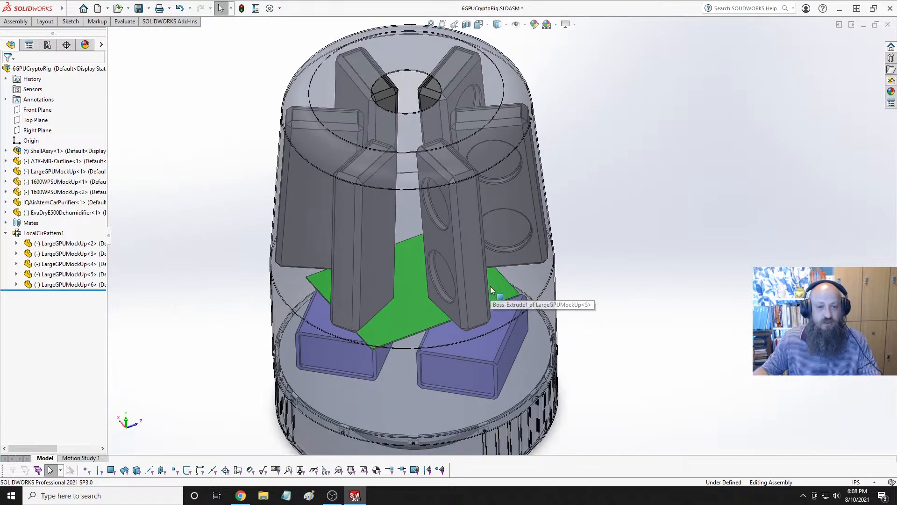
middle_drag(444, 334, 425, 245)
scroll(413, 276, down, 5)
click(429, 251)
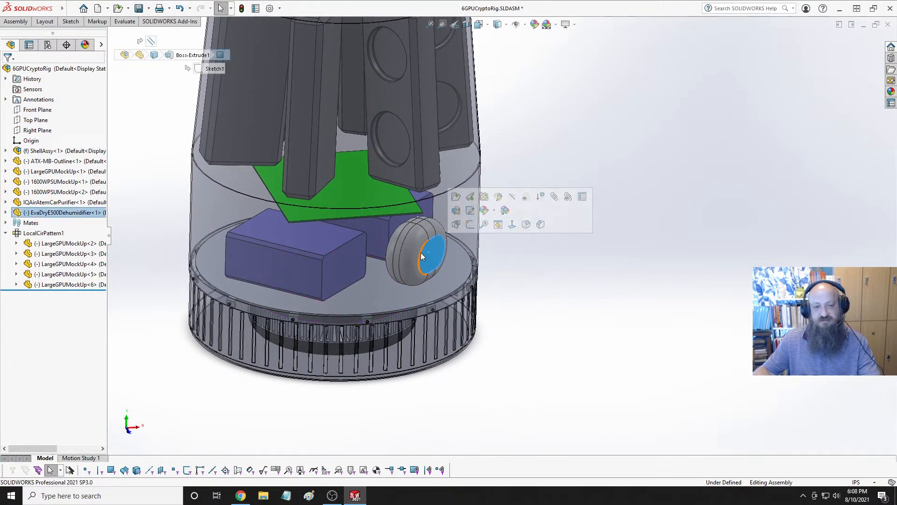
click(527, 274)
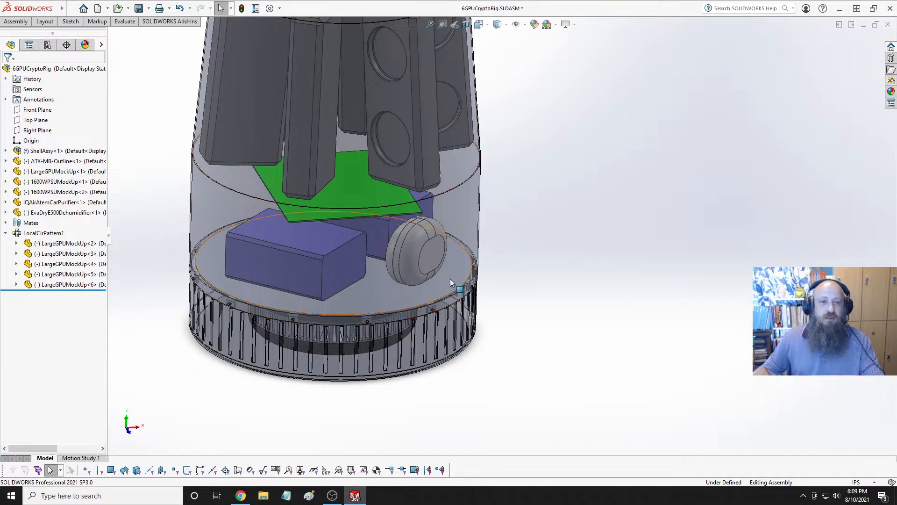
middle_drag(450, 279, 271, 284)
click(300, 257)
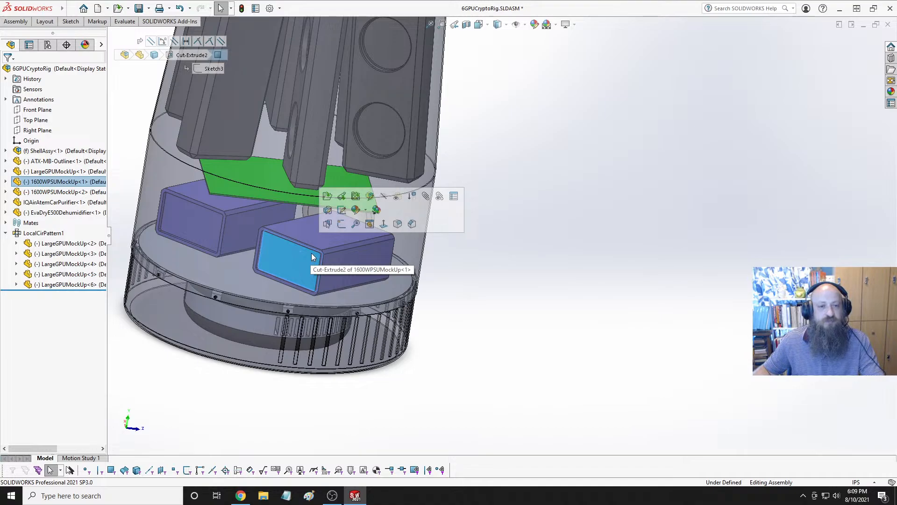
middle_drag(310, 256, 255, 258)
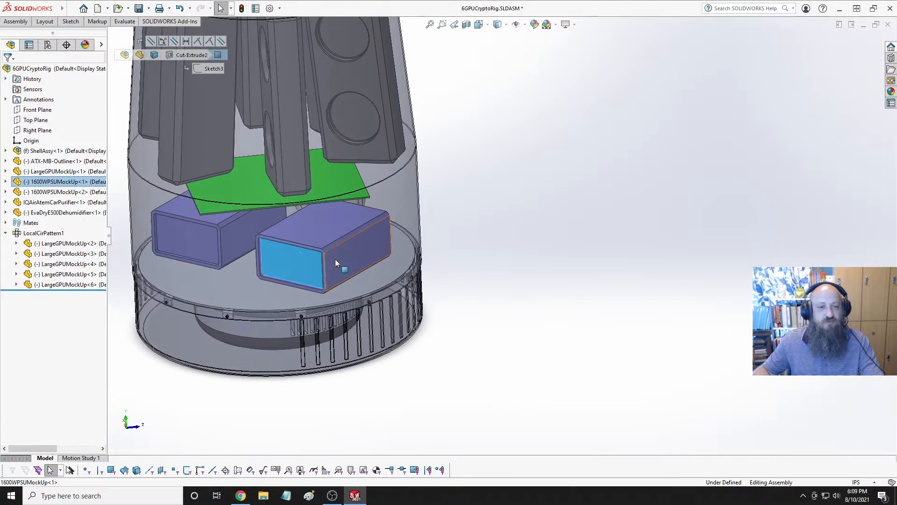
click(292, 256)
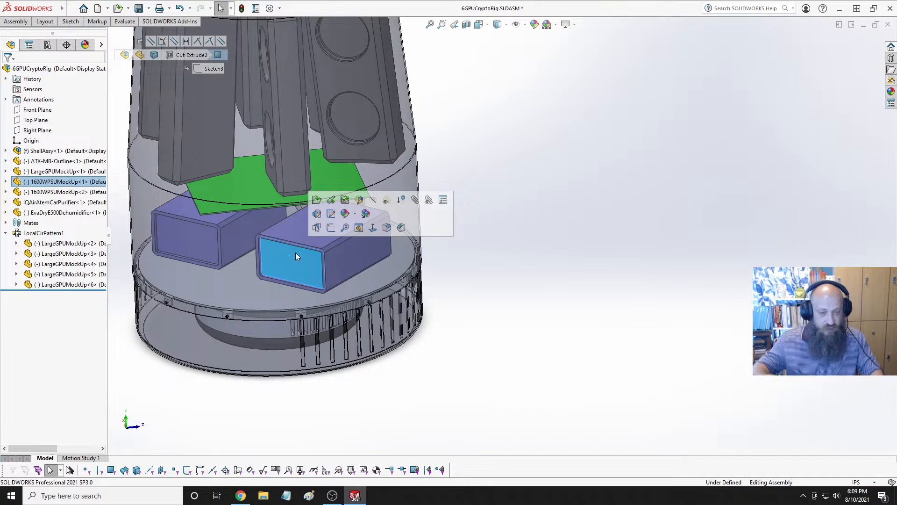
Examine the overall stack of GPUs, motherboard, power supplies and air purifier inside the shell from several angles.
scroll(366, 266, up, 2)
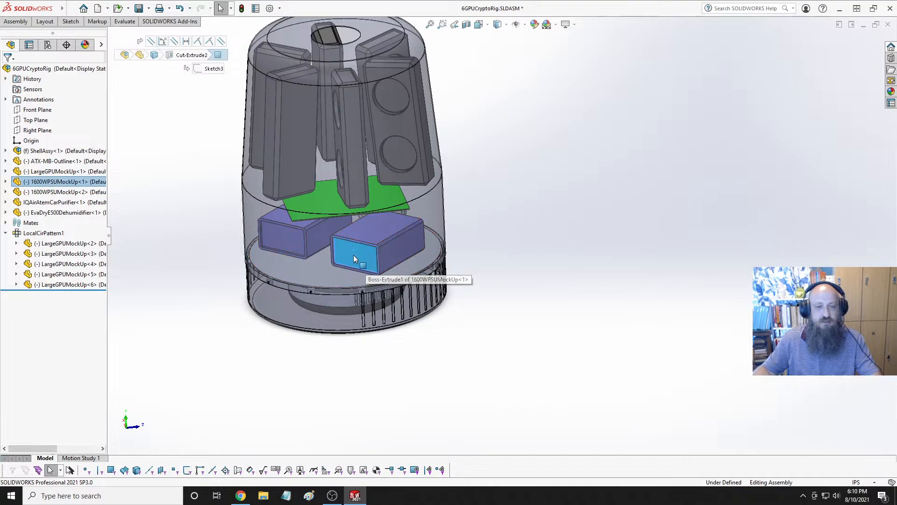
scroll(308, 266, down, 2)
middle_drag(338, 257, 514, 228)
scroll(346, 260, up, 4)
scroll(287, 229, down, 3)
scroll(536, 229, up, 3)
scroll(531, 196, down, 3)
middle_drag(528, 190, 453, 256)
scroll(507, 246, up, 5)
scroll(508, 182, down, 4)
scroll(484, 210, down, 2)
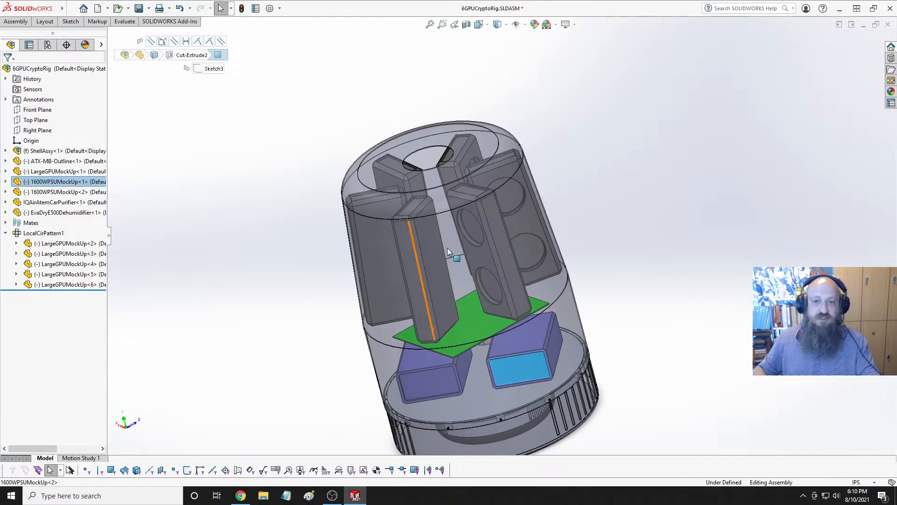
scroll(557, 245, up, 3)
middle_drag(557, 245, 588, 259)
scroll(588, 260, down, 2)
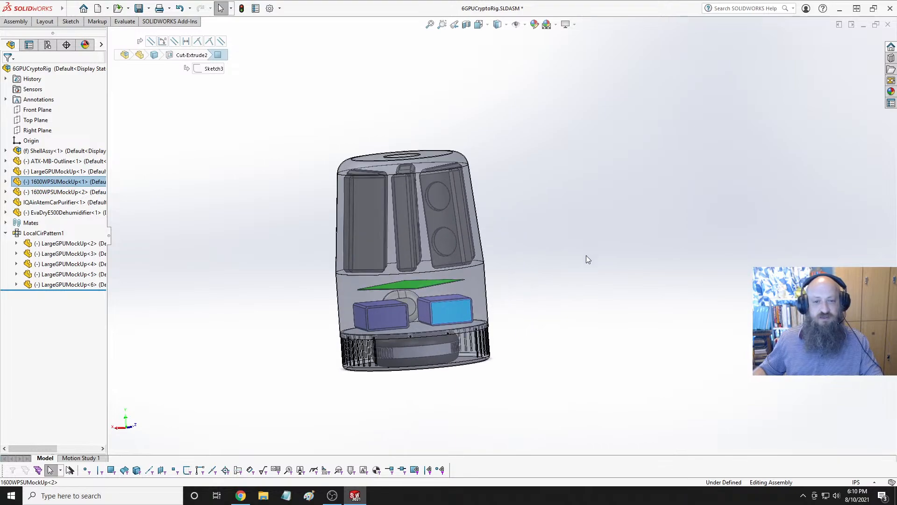
middle_drag(546, 234, 533, 228)
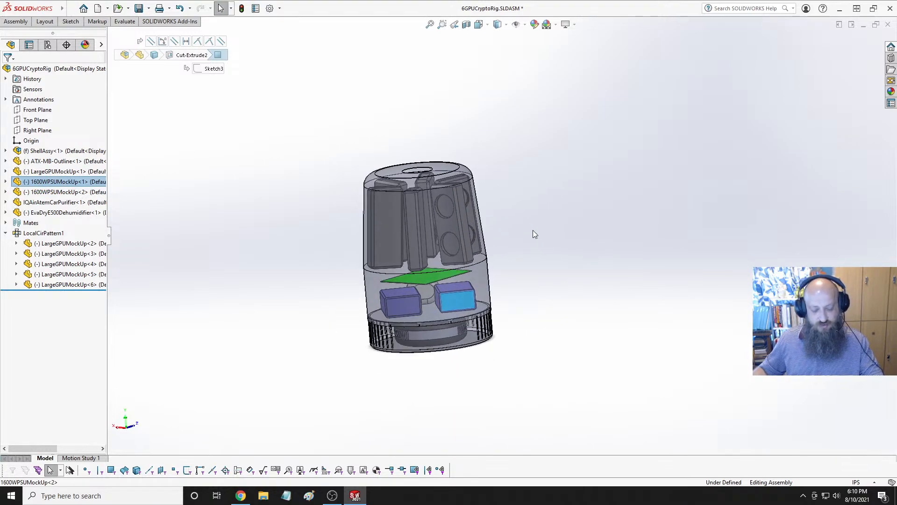
Set the rig assembly to the isometric view and save the assembly.
key(space)
click(533, 220)
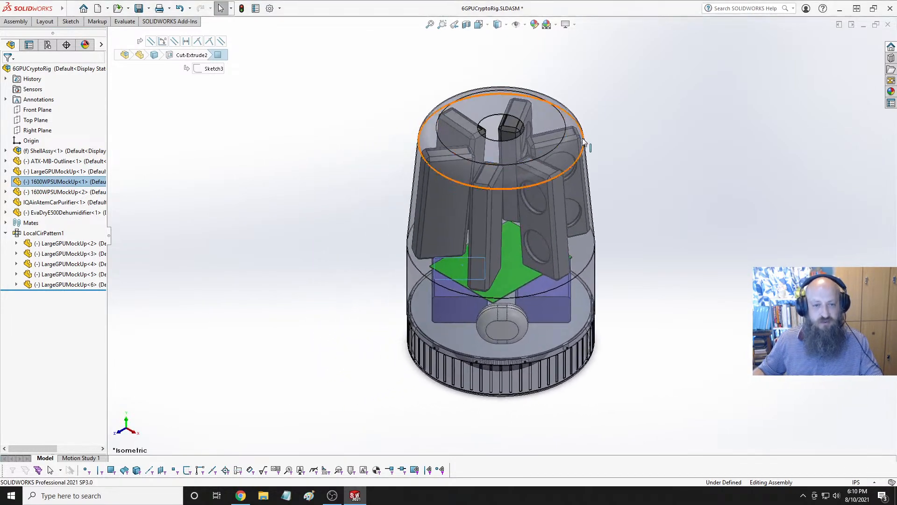
key(ctrl+s)
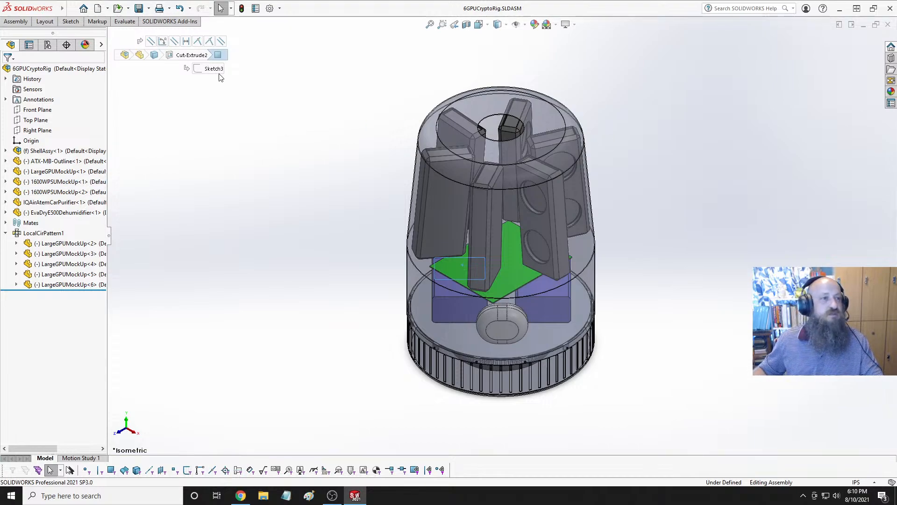
Create a new part document and start a sketch on the Right Plane.
click(97, 7)
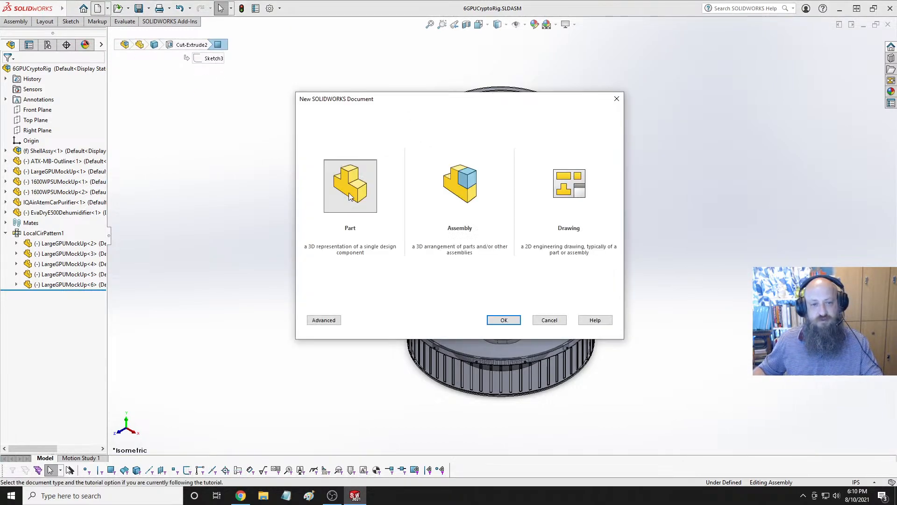
click(504, 321)
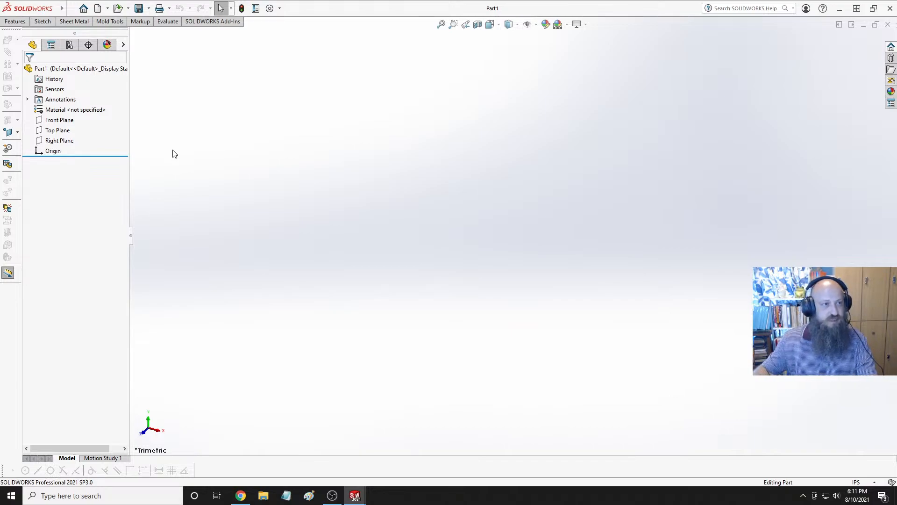
click(66, 140)
click(70, 123)
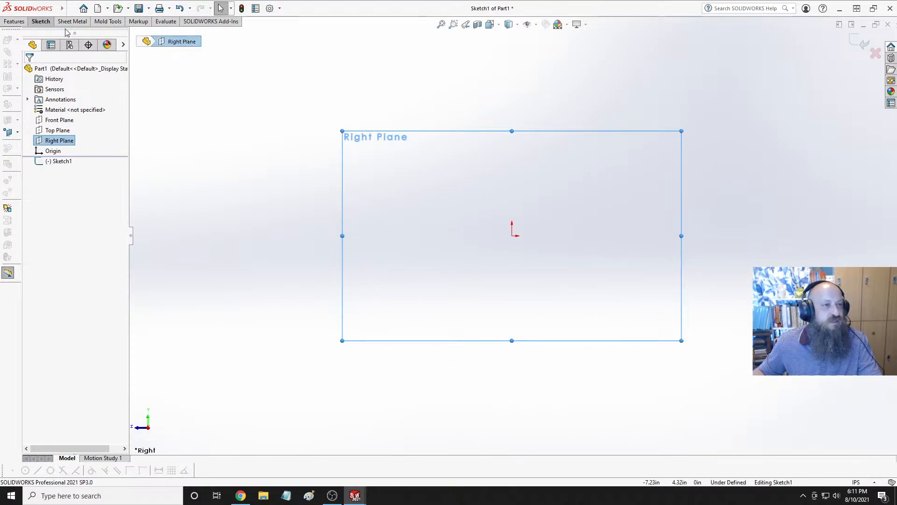
Sketch a vertical line about 2.1 in long up from the origin and a short horizontal line from its upper end toward positive Z.
click(47, 34)
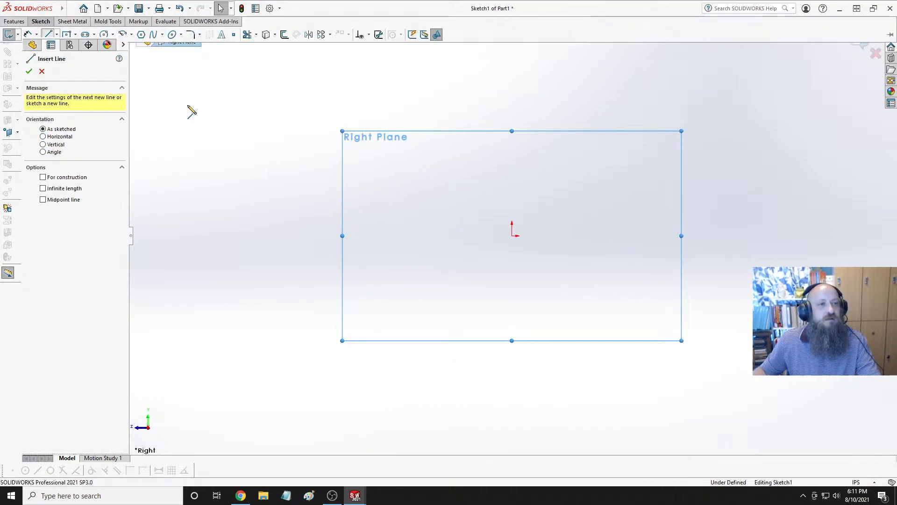
click(512, 235)
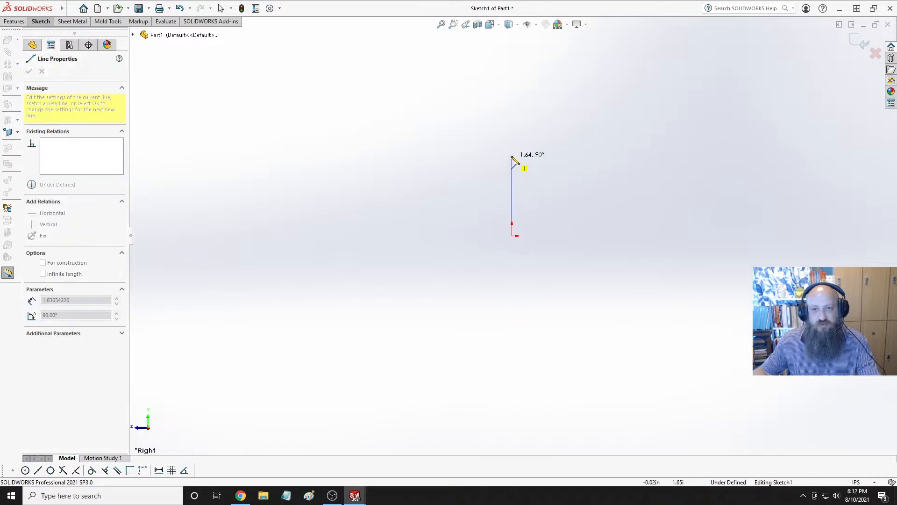
click(512, 135)
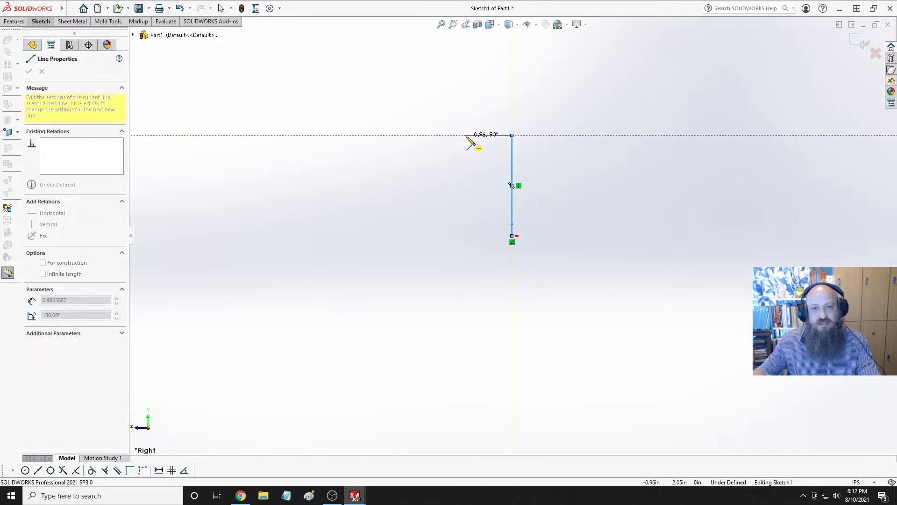
click(490, 135)
key(Escape)
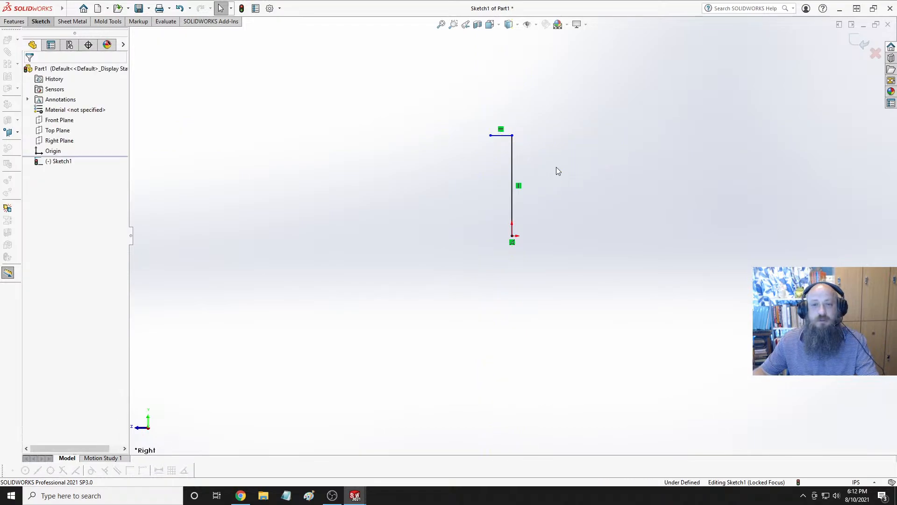
Dimension the vertical line rising from the origin and set its length to 4.762 in.
key(Escape)
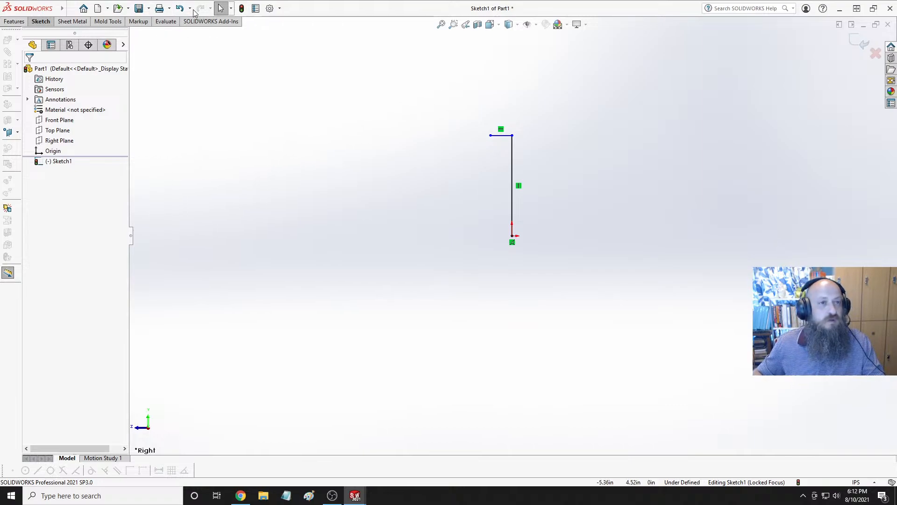
click(40, 22)
click(27, 35)
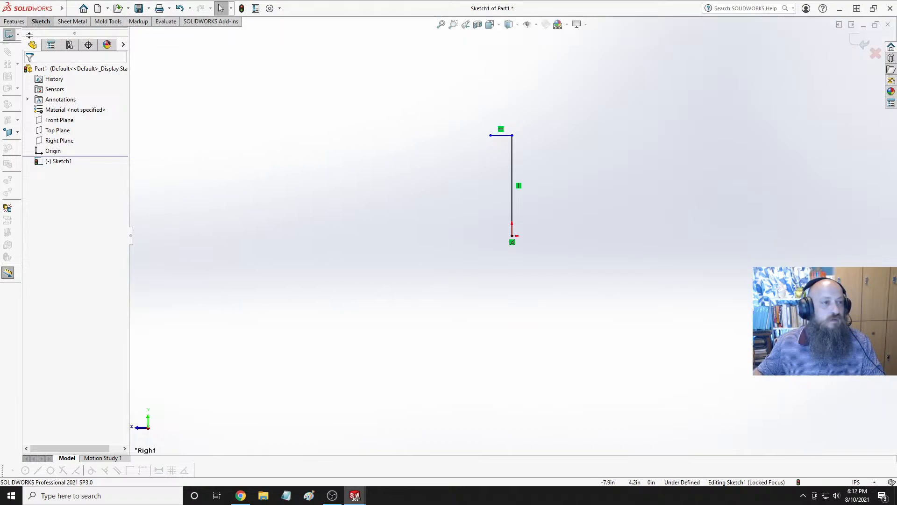
click(512, 166)
click(597, 174)
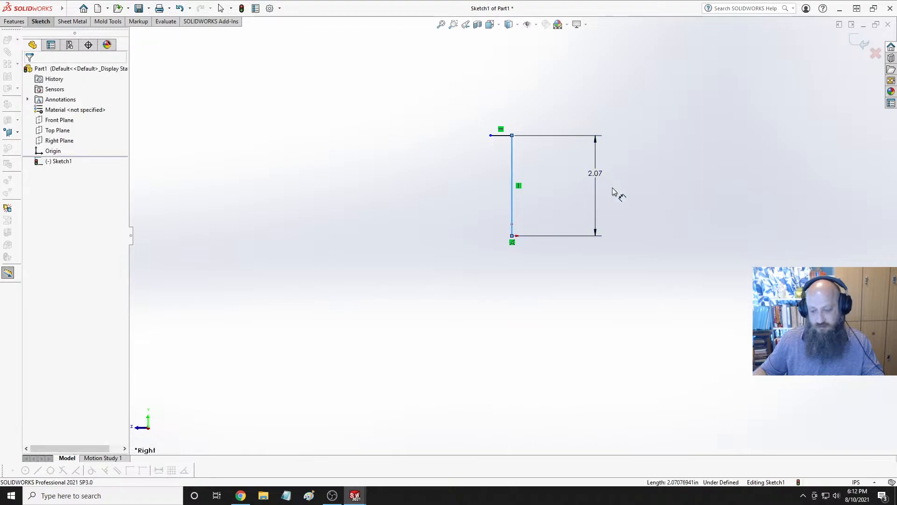
text(4.762)
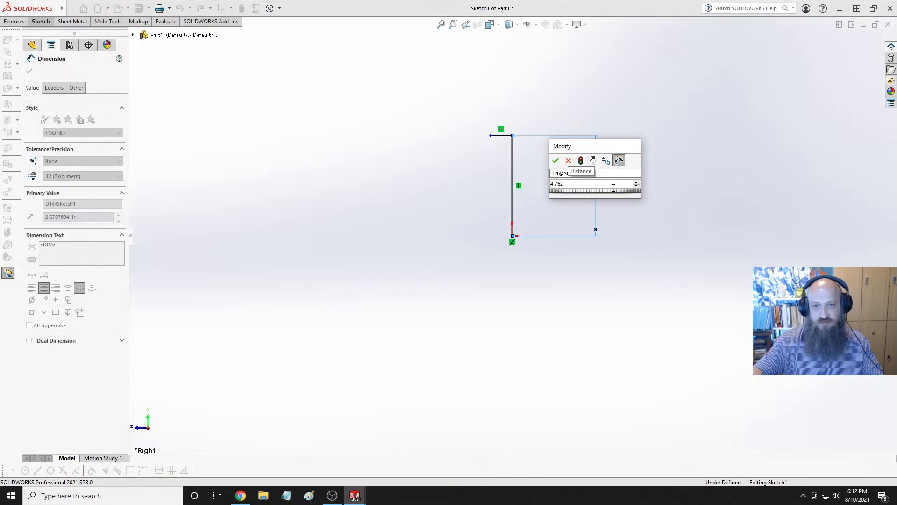
key(Return)
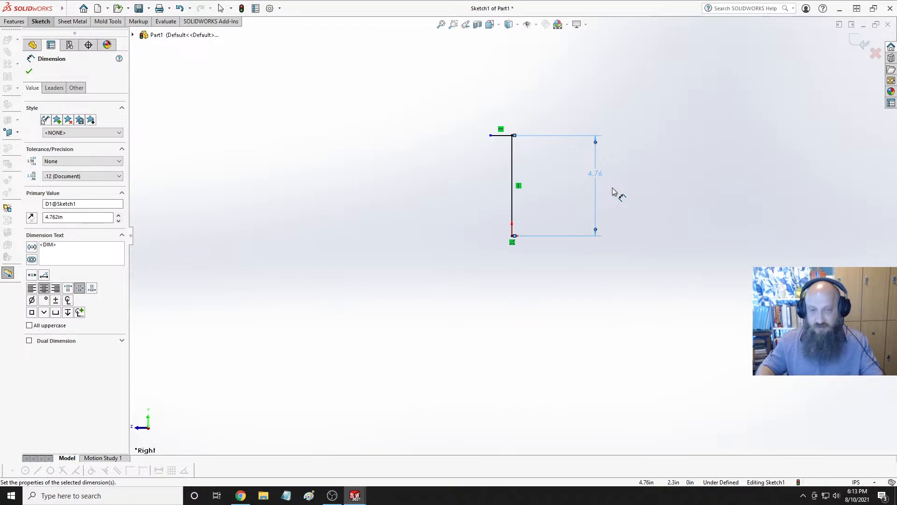
Dimension the short horizontal line at the upper end of the profile and set its length to 1.523 in.
click(503, 136)
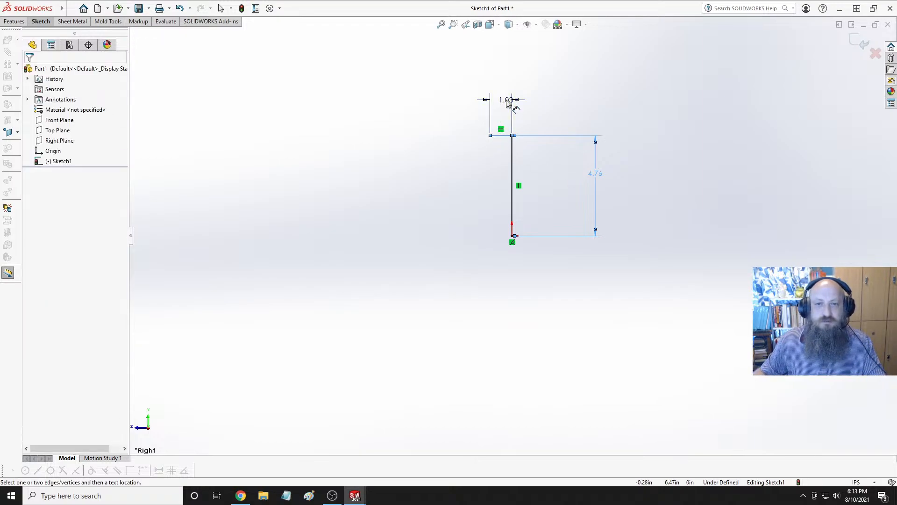
click(509, 103)
text(1.523)
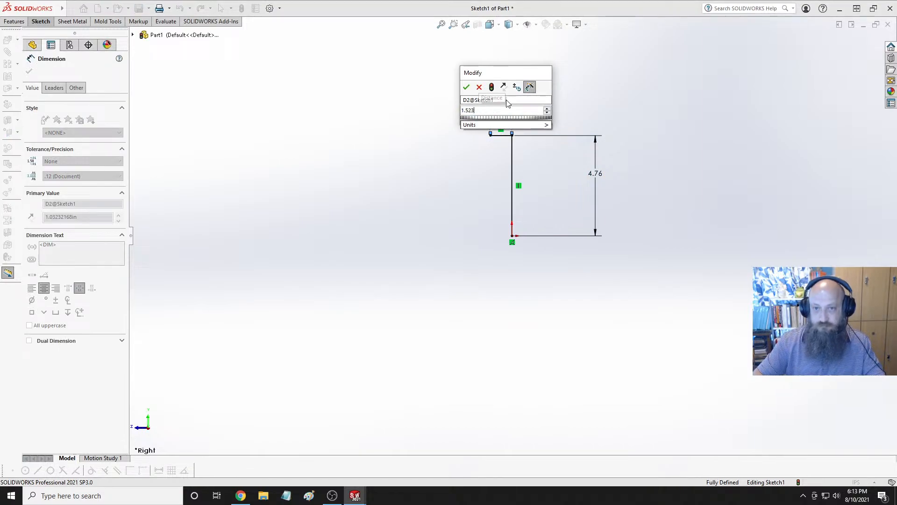
key(Return)
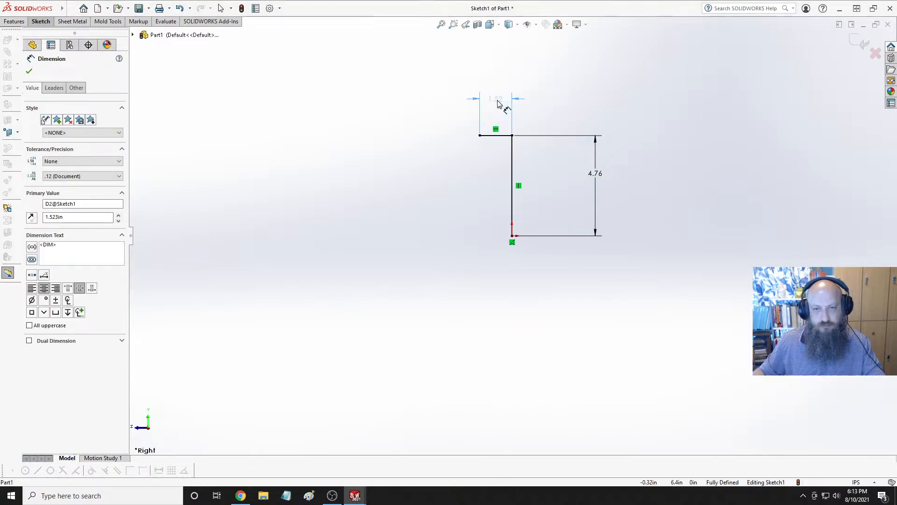
click(621, 129)
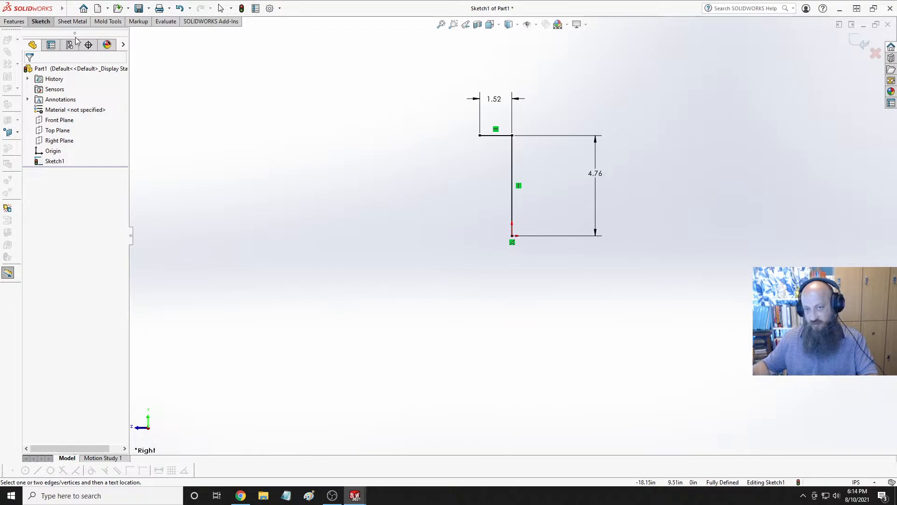
Set the short horizontal line's length dimension to 0.4875 in.
double_click(494, 103)
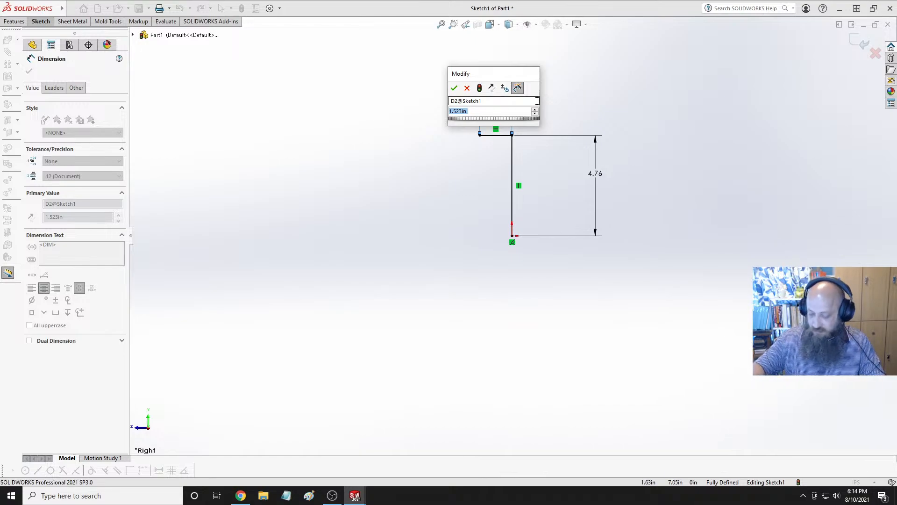
text(.4875)
key(Return)
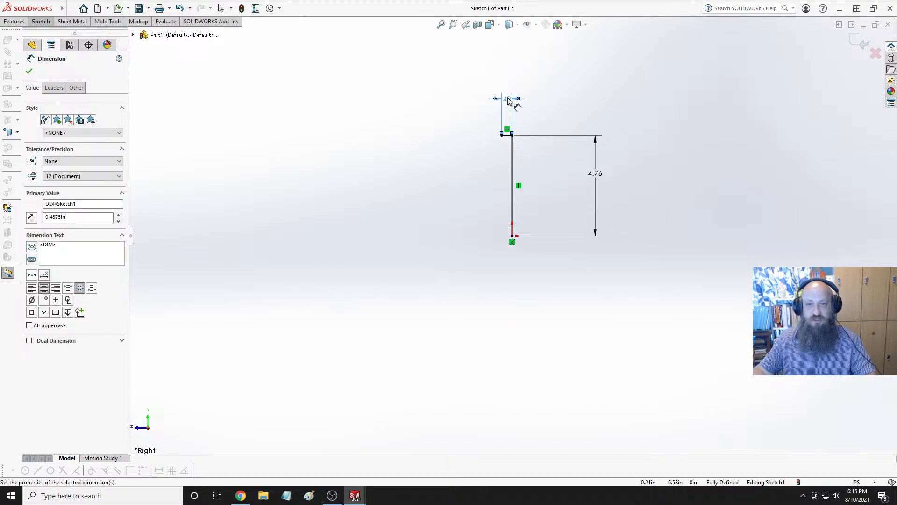
click(670, 136)
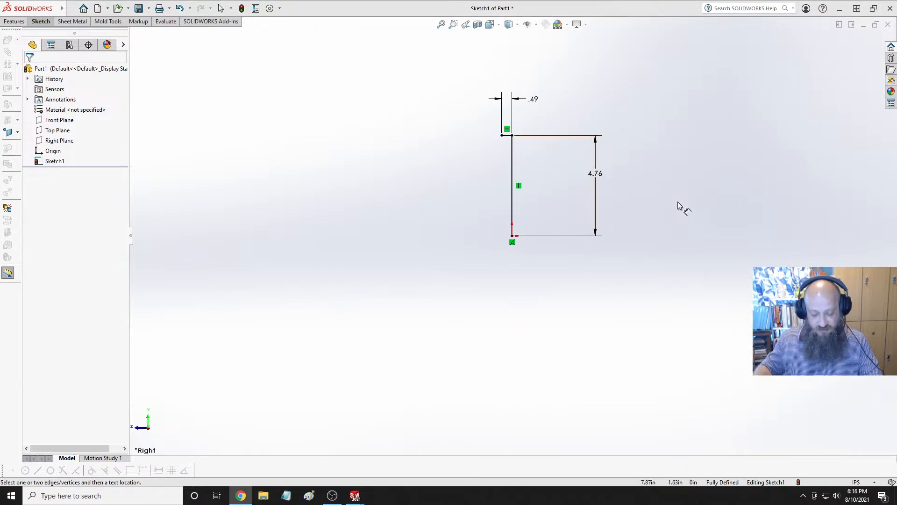
click(15, 21)
click(8, 34)
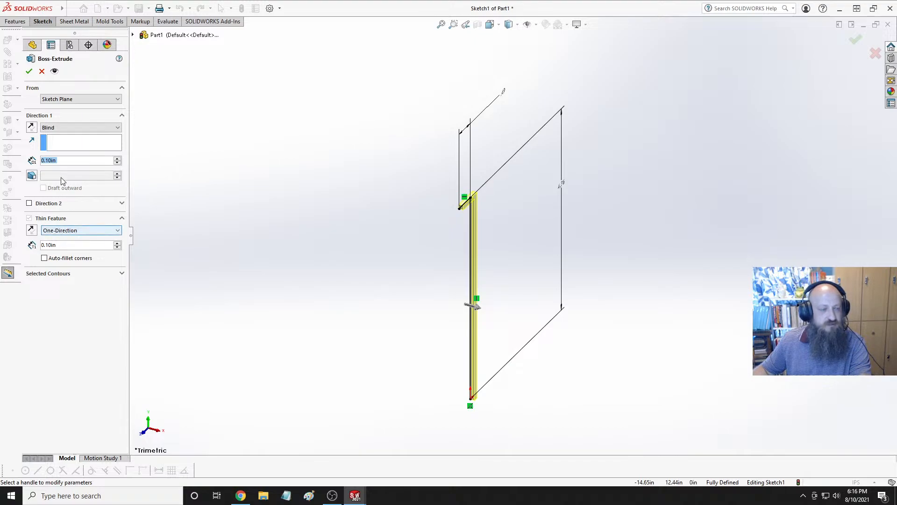
click(77, 230)
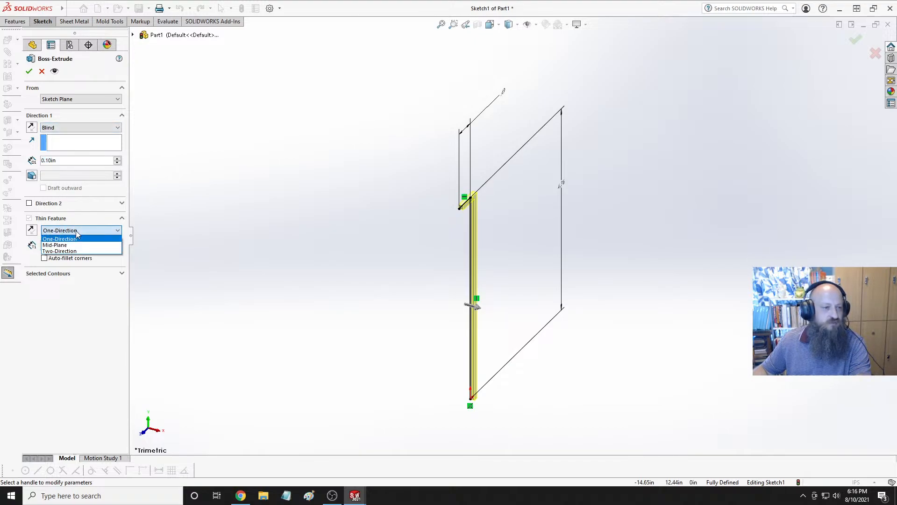
click(77, 233)
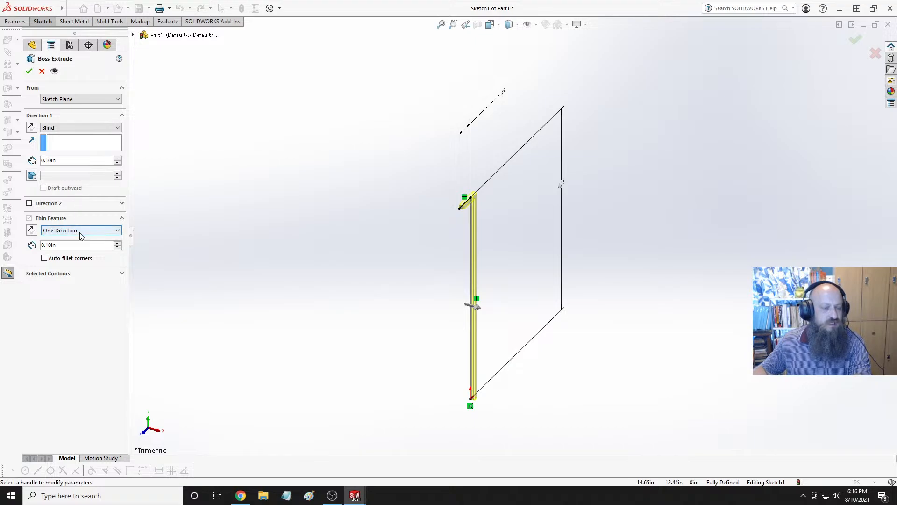
click(79, 232)
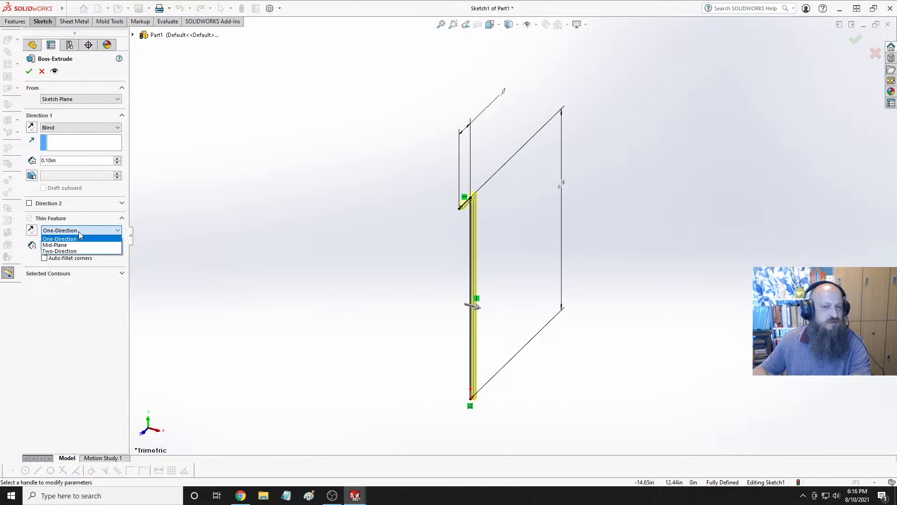
click(78, 232)
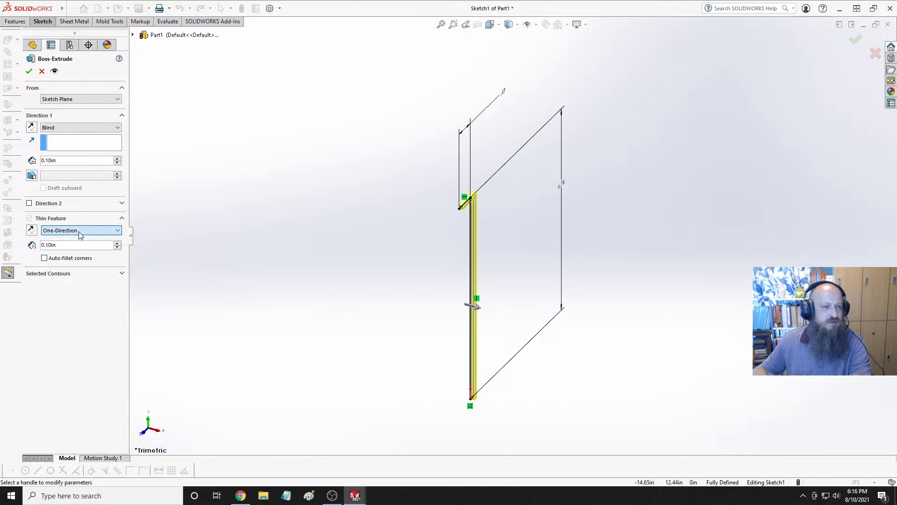
click(41, 71)
Return to the Right view and add a 0.035 in sketch fillet at the corner between the horizontal and vertical lines.
key(space)
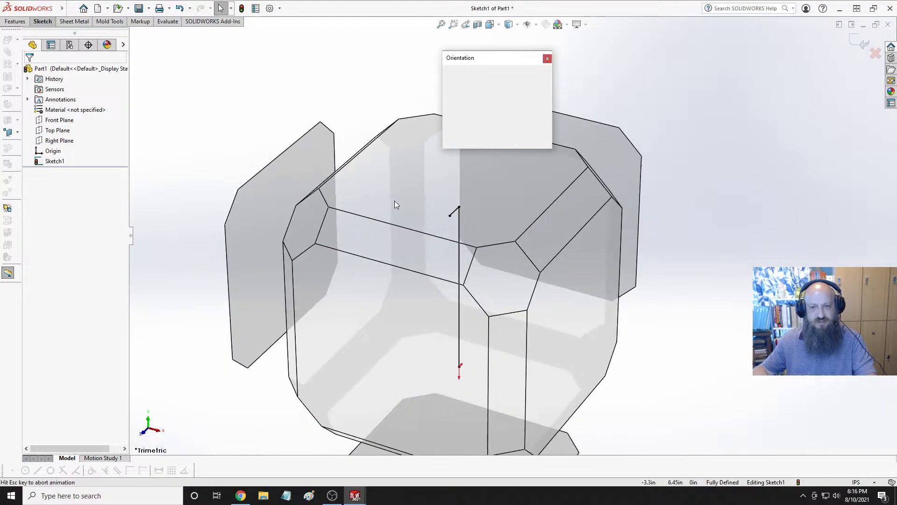
click(480, 308)
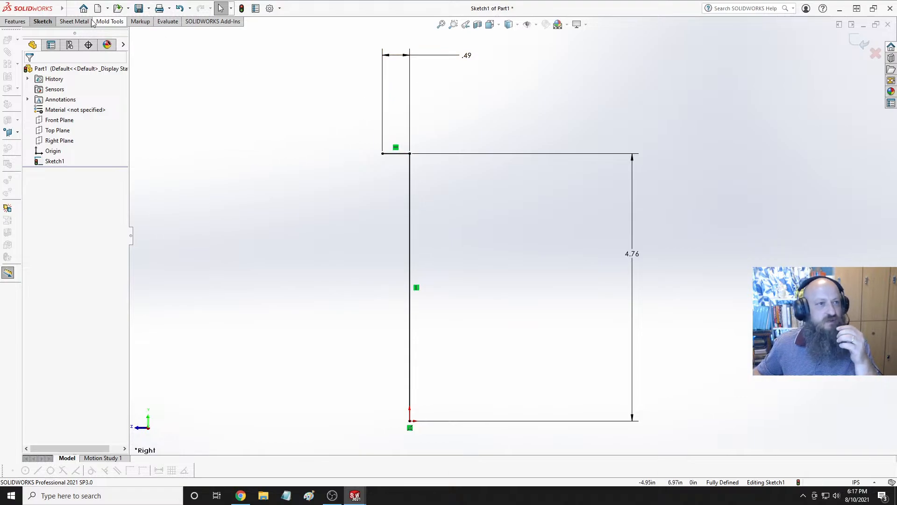
click(14, 21)
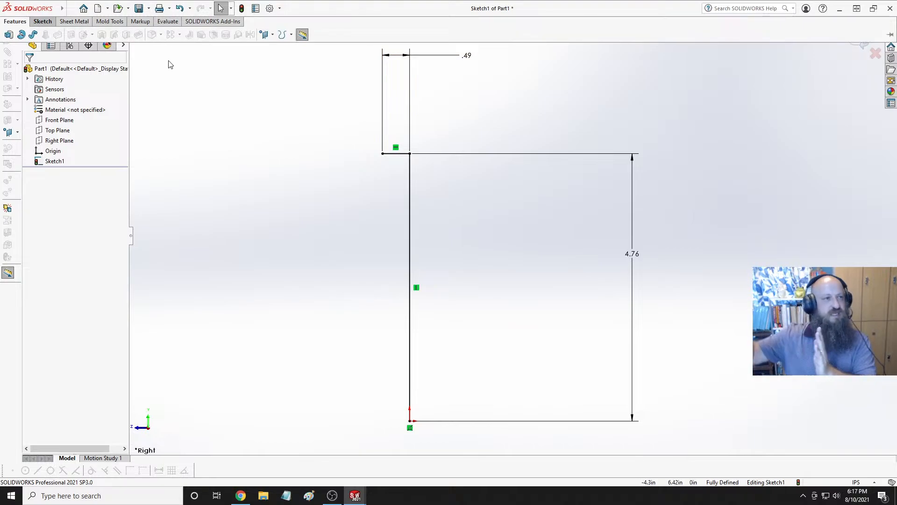
click(74, 22)
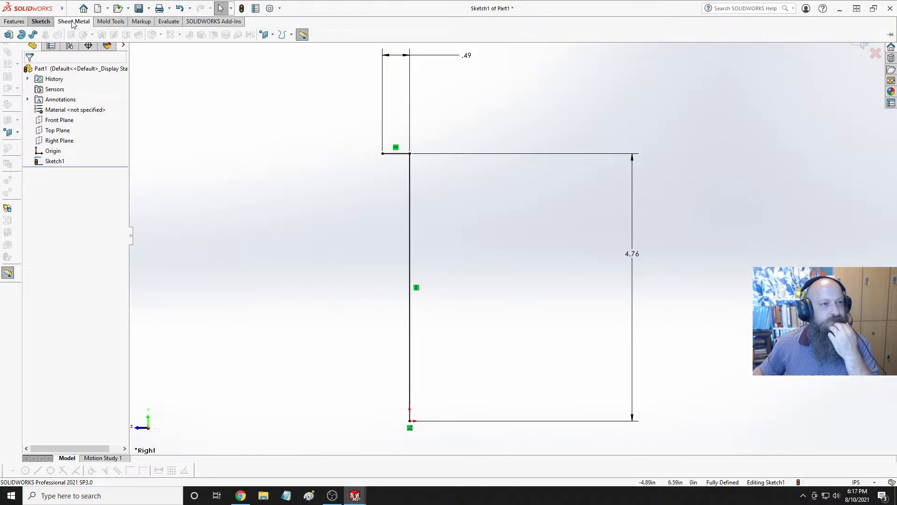
click(49, 23)
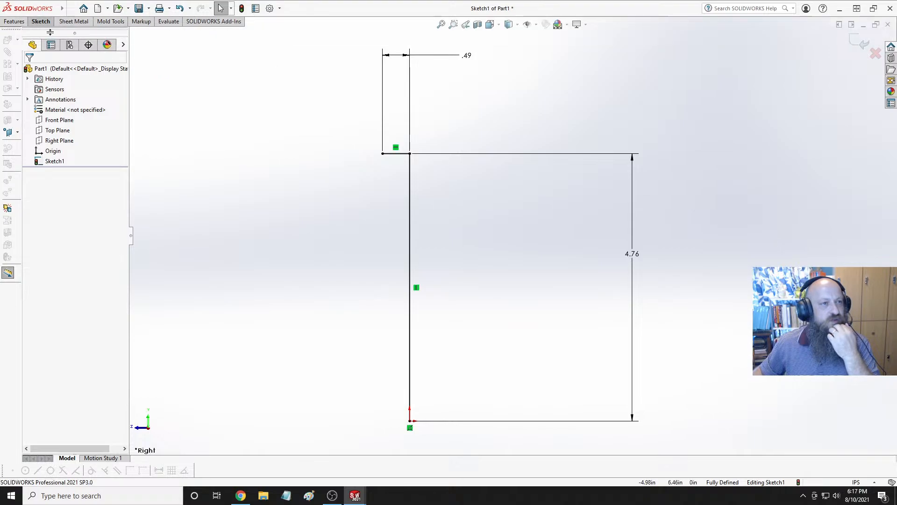
click(190, 35)
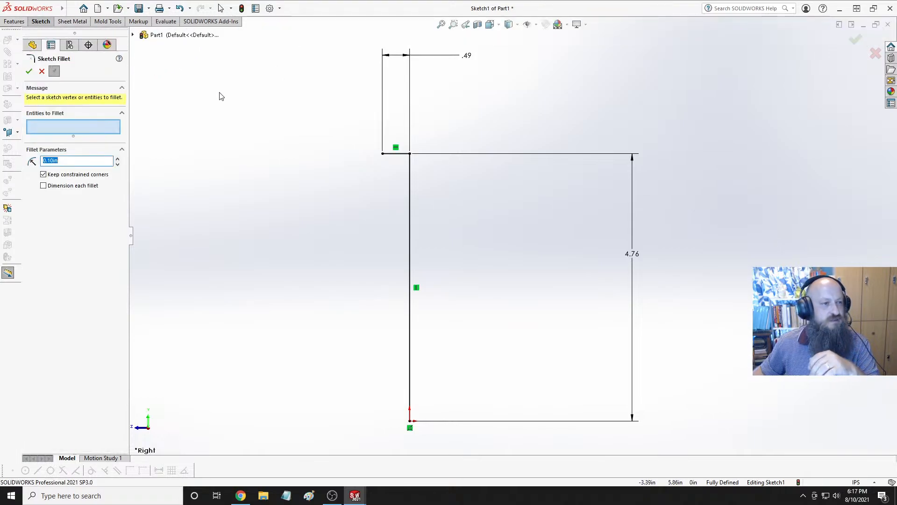
text(.035)
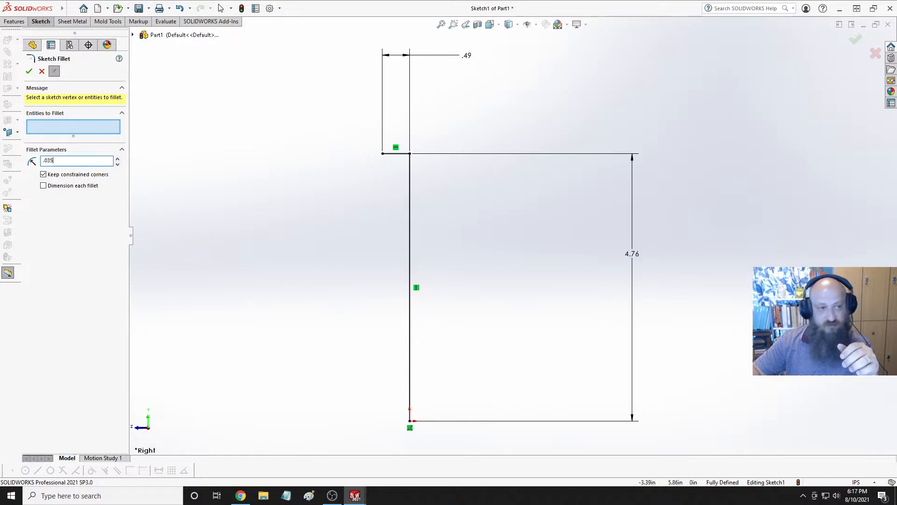
key(Return)
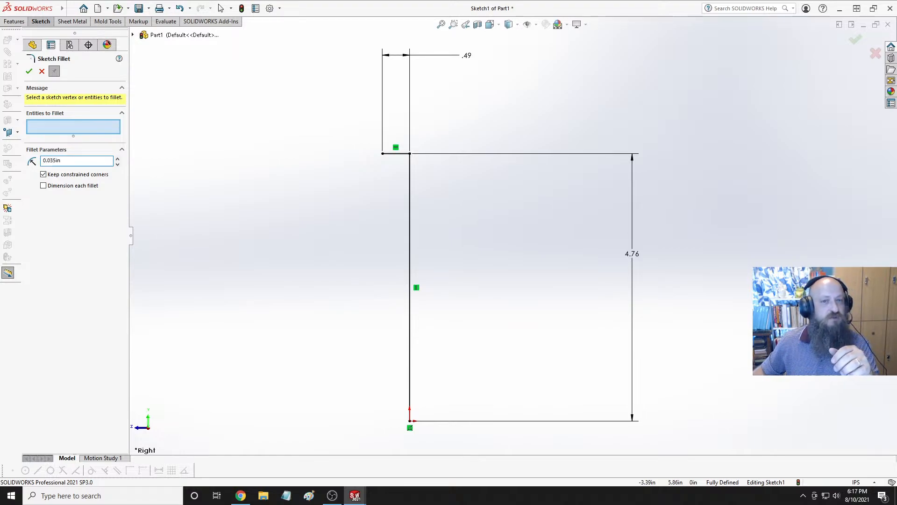
click(410, 174)
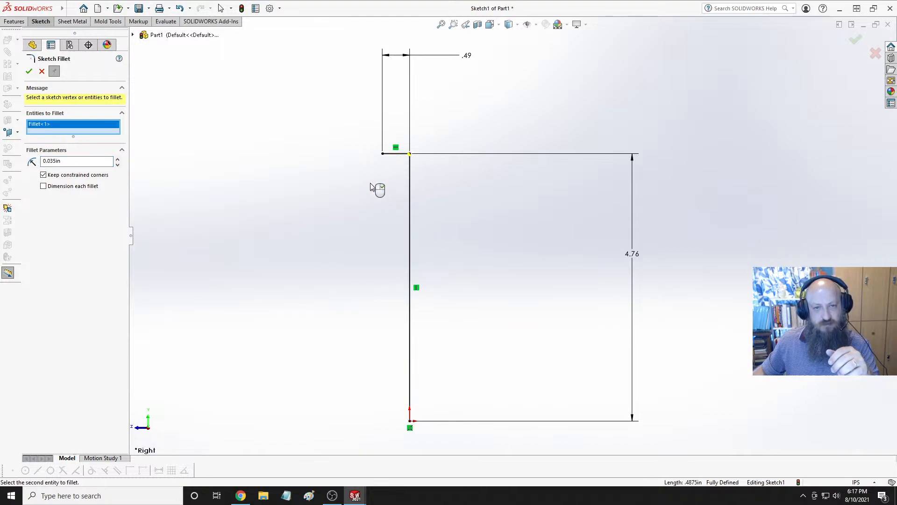
click(29, 71)
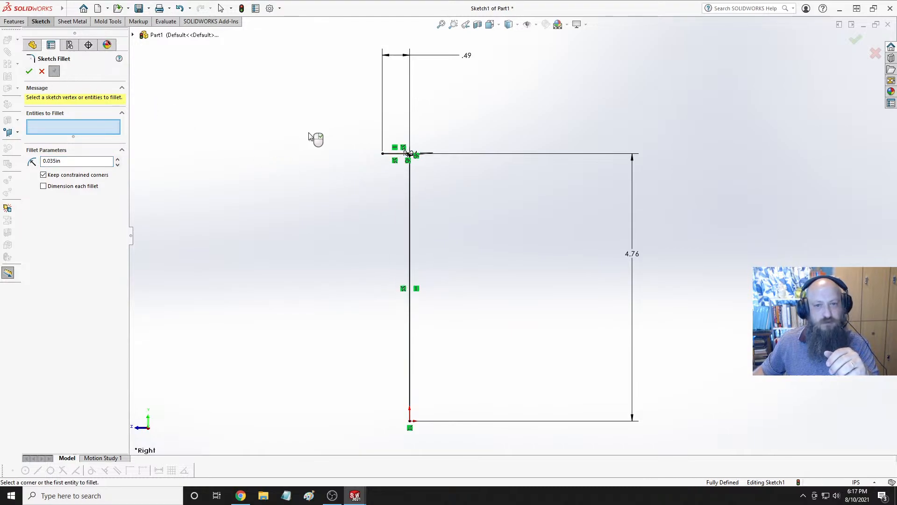
Finish the sketch fillet and place its radius dimension on the inner side of the corner, clear of the profile lines.
scroll(418, 173, down, 5)
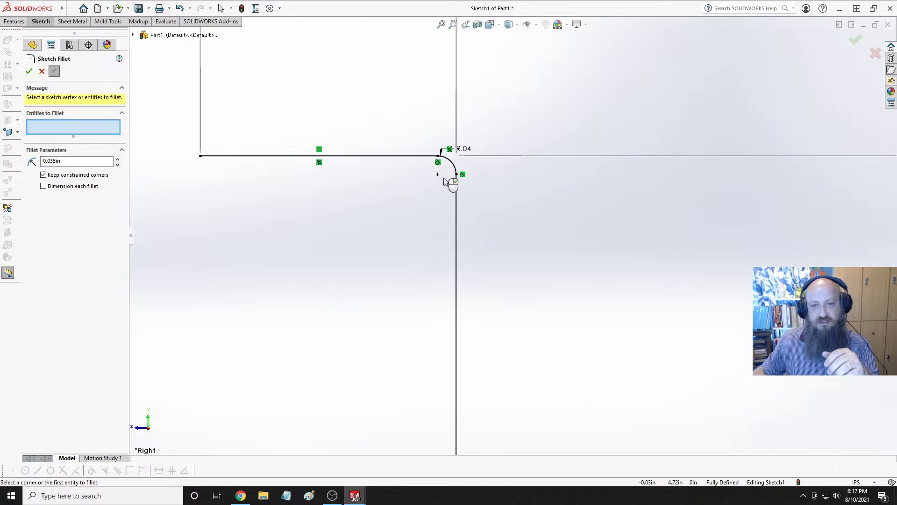
right_click(517, 135)
mouse_move(465, 148)
mouse_down()
mouse_move(416, 186)
mouse_move(377, 196)
mouse_move(384, 198)
mouse_up()
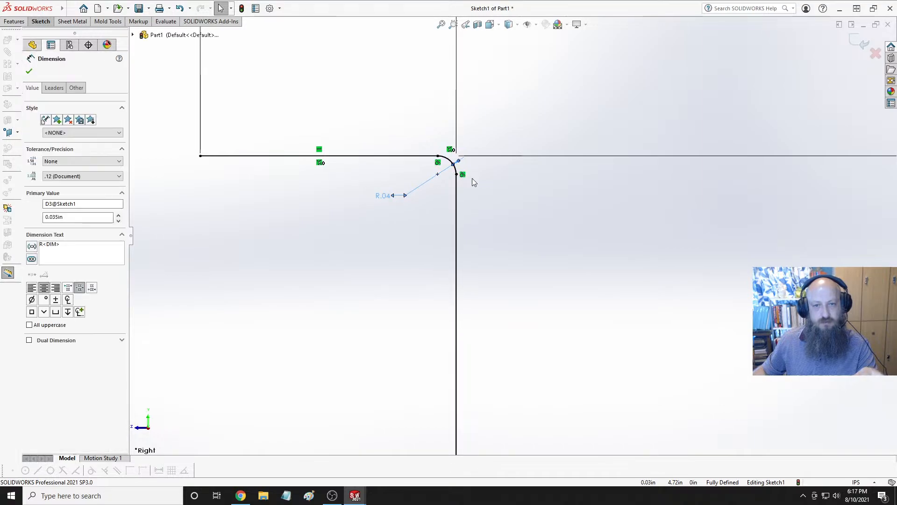
click(506, 207)
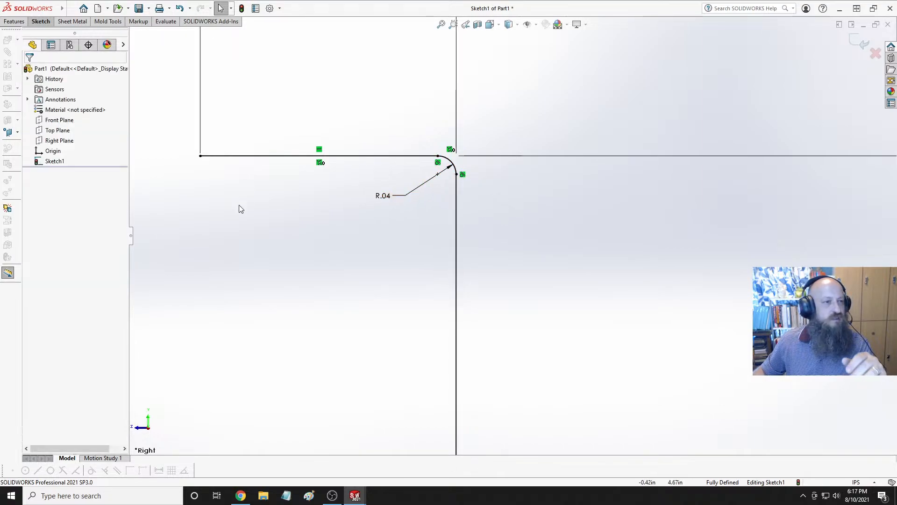
Start a boss extrude of the L-shaped profile as a thin feature with a 0.035 in wall thickness.
key(f)
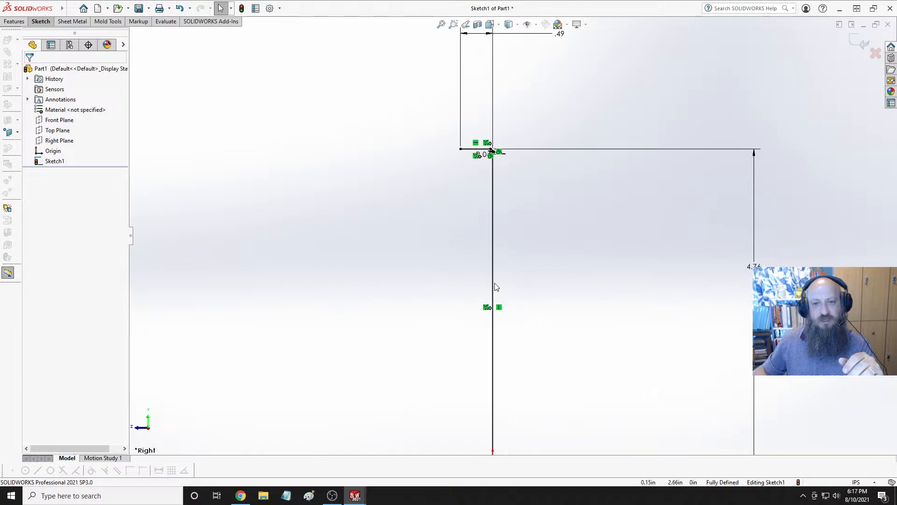
click(34, 24)
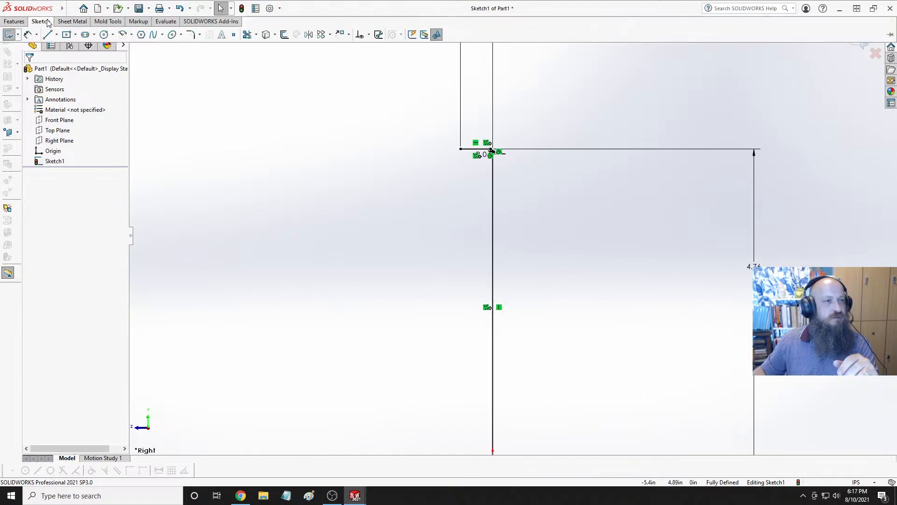
click(14, 22)
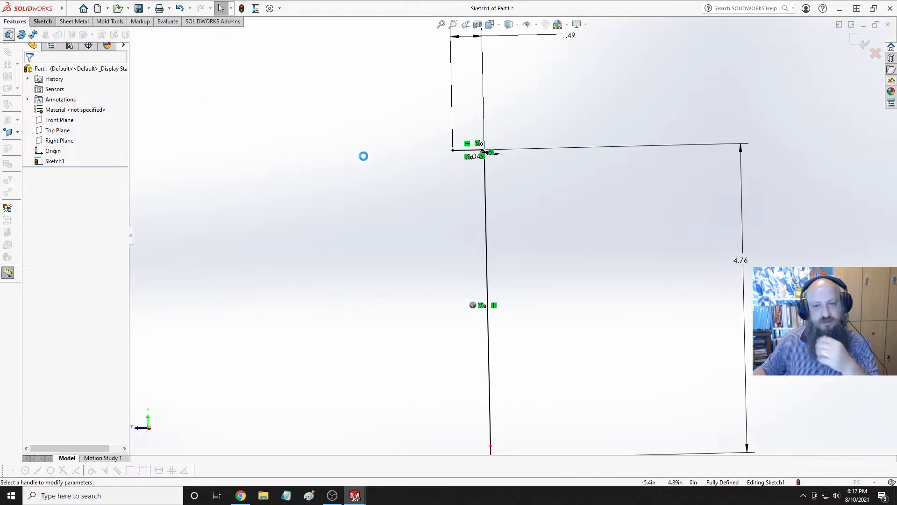
scroll(465, 191, down, 7)
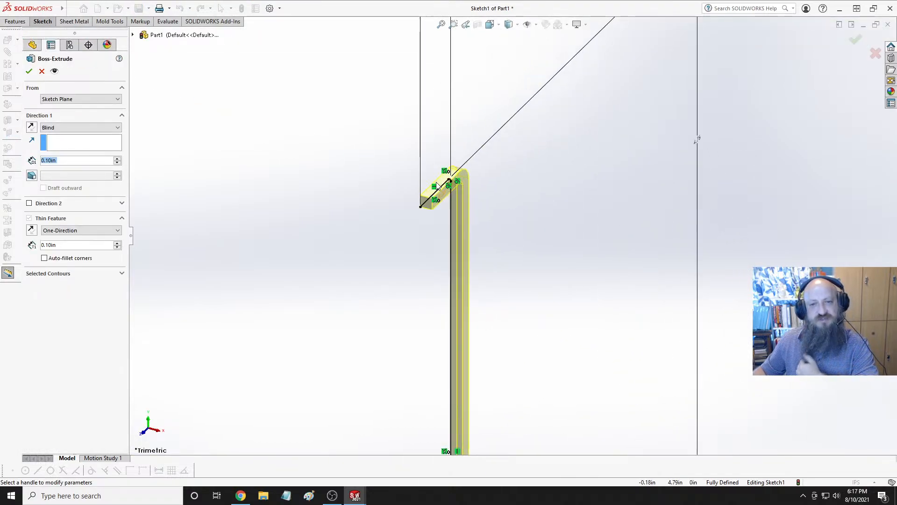
scroll(536, 239, down, 3)
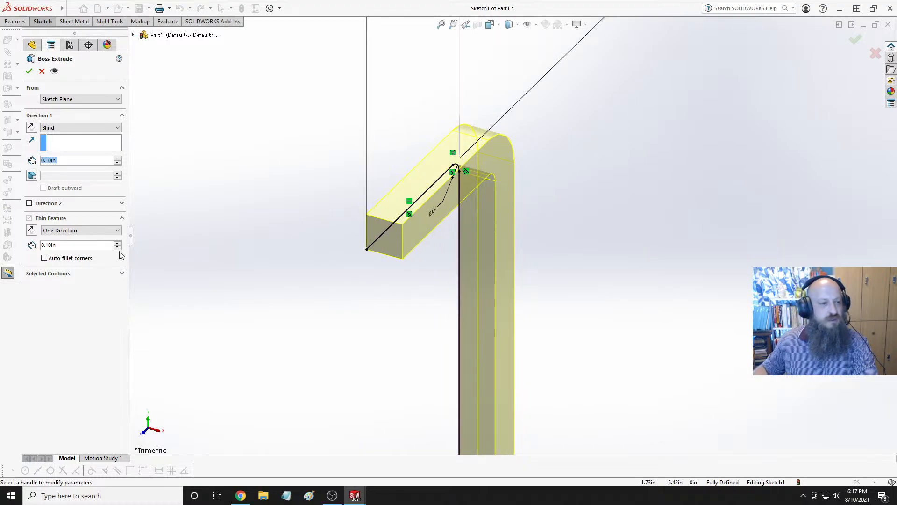
click(82, 246)
text(.035)
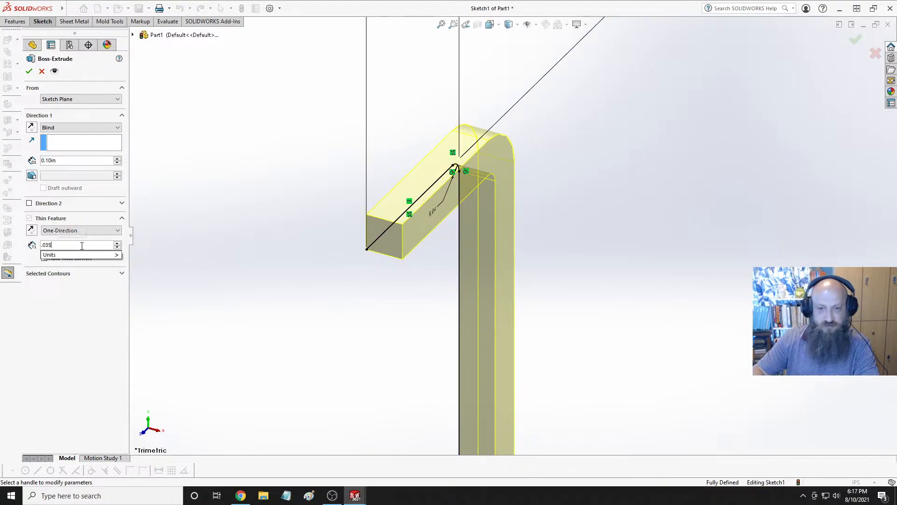
key(Return)
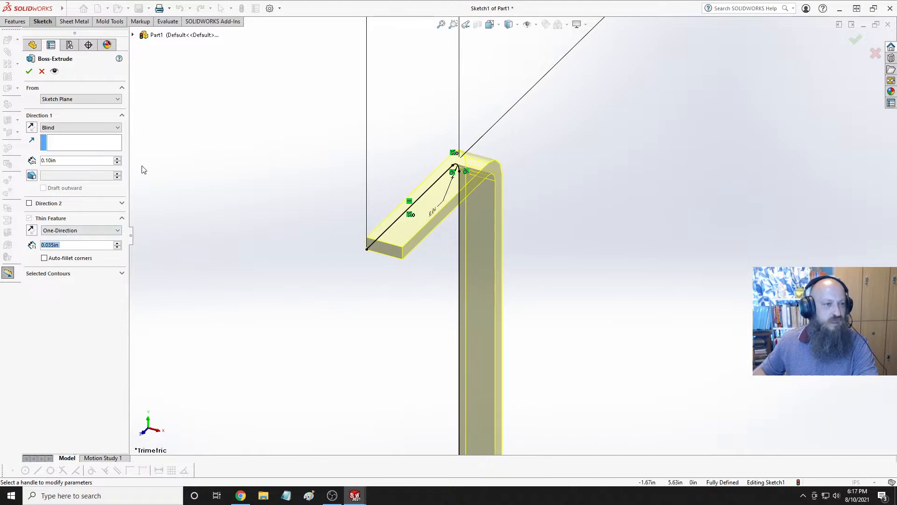
Set the thin extrude's depth to 1.523 in with a Mid Plane end condition and finish the feature.
click(66, 160)
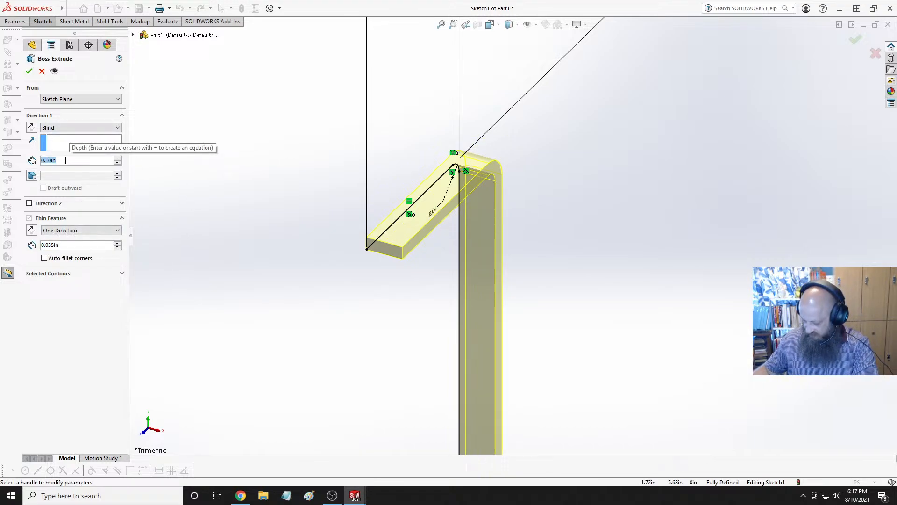
text(1.523)
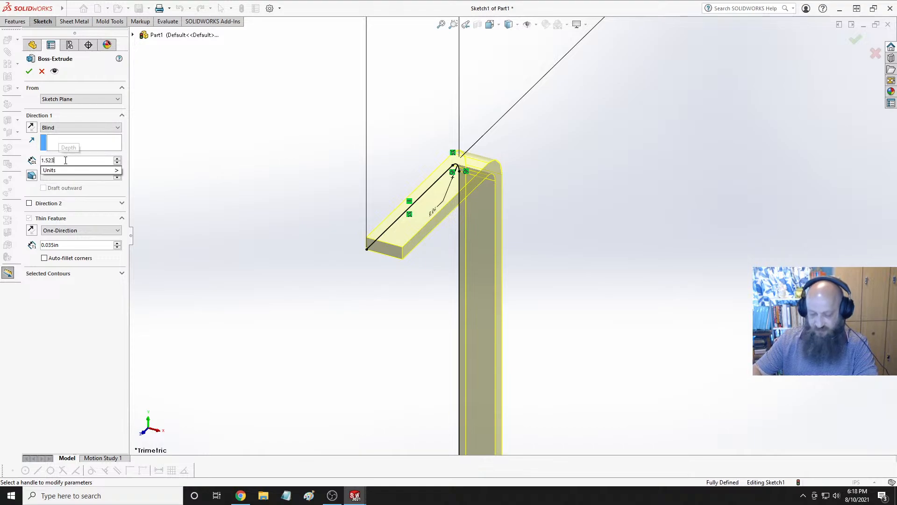
key(Return)
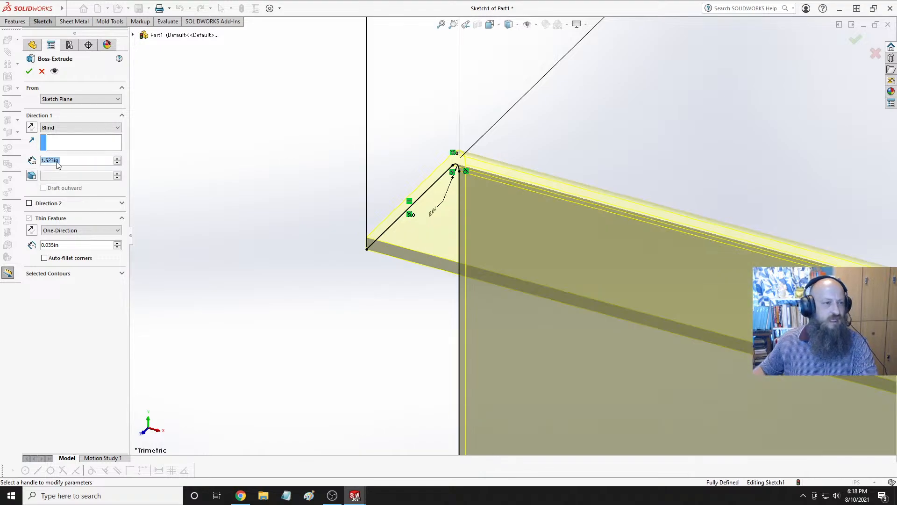
click(71, 127)
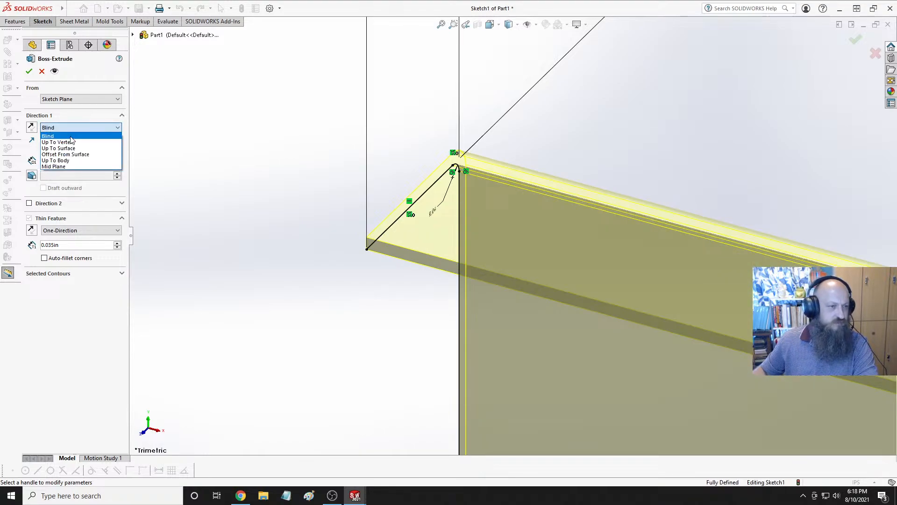
click(84, 166)
scroll(281, 161, up, 4)
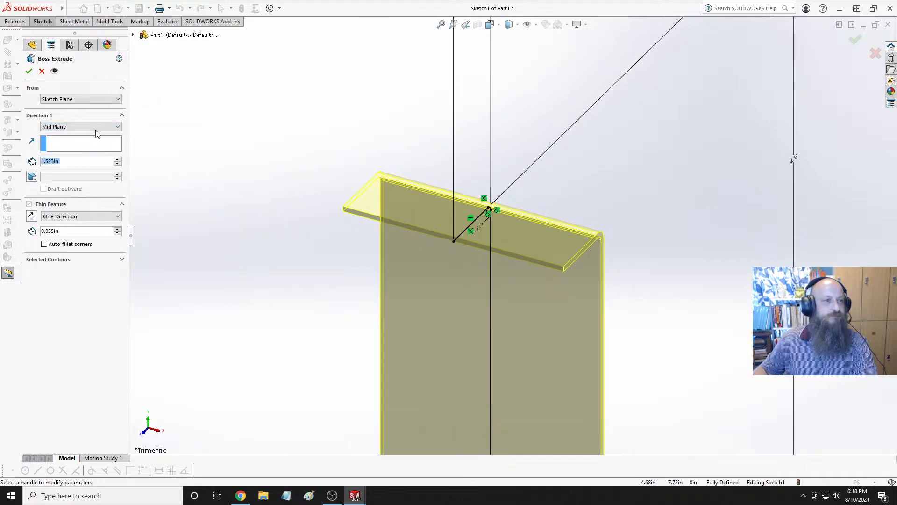
click(29, 71)
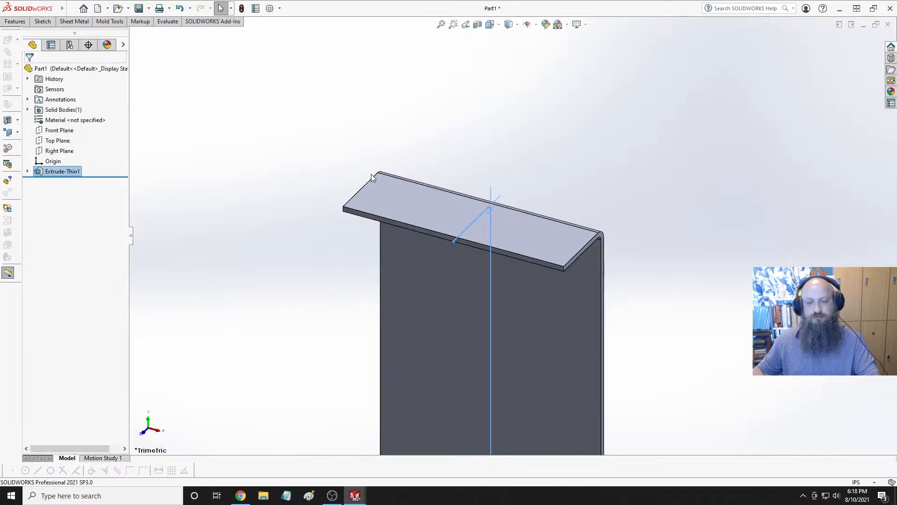
Start a new sketch on the rear face of the tall vertical plate, shown in the Back view.
click(704, 271)
mouse_move(703, 271)
middle_down()
mouse_move(581, 283)
mouse_move(552, 262)
mouse_move(552, 301)
mouse_move(517, 255)
mouse_move(451, 268)
mouse_move(589, 248)
mouse_move(520, 260)
mouse_move(500, 288)
middle_up()
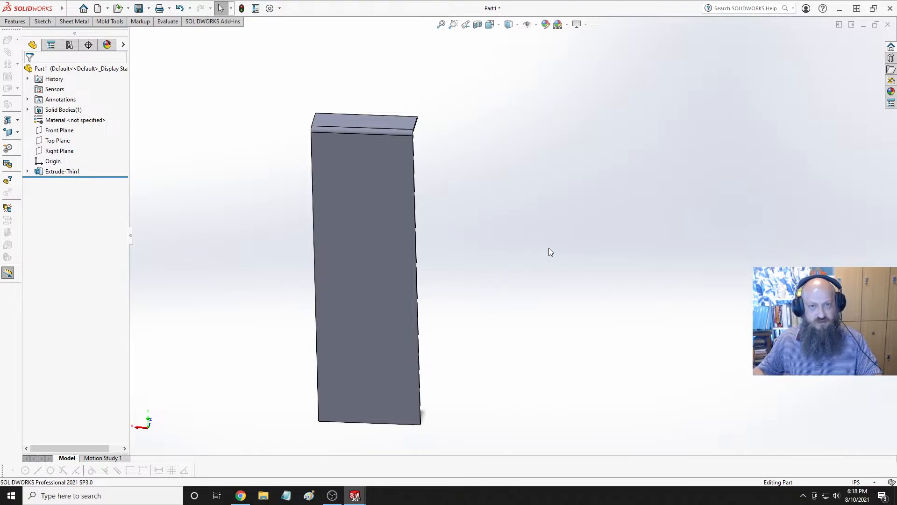
middle_drag(549, 250, 427, 227)
key(space)
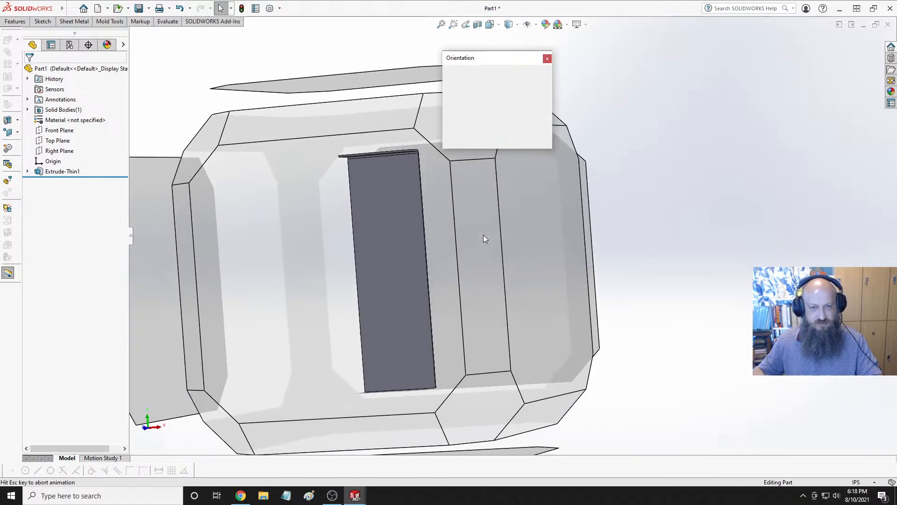
click(366, 231)
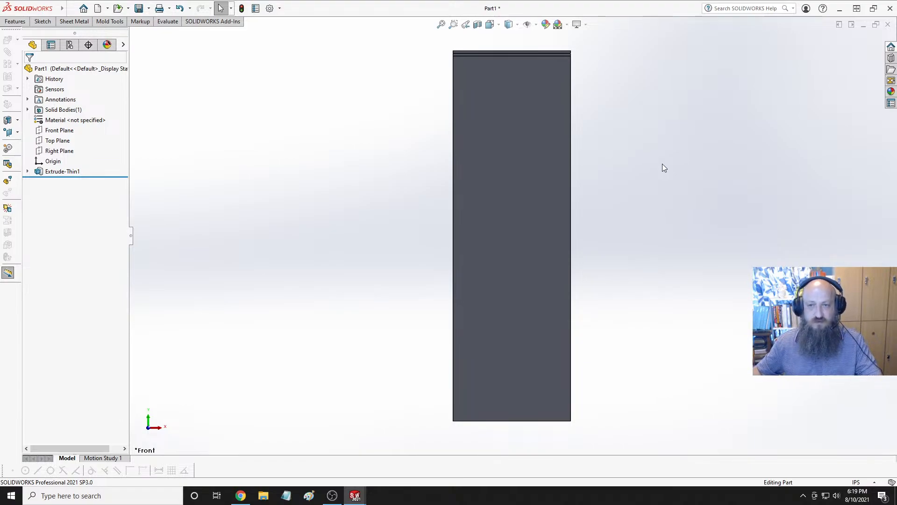
key(ctrl+2)
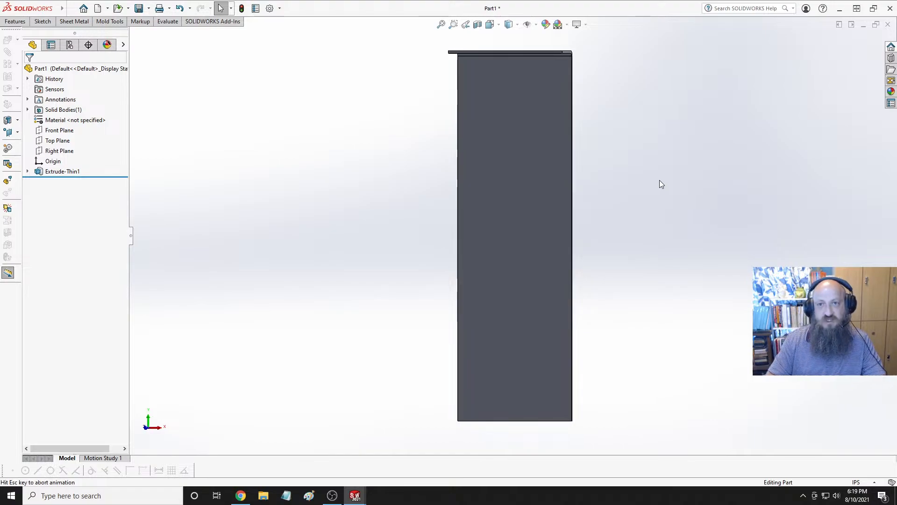
click(495, 131)
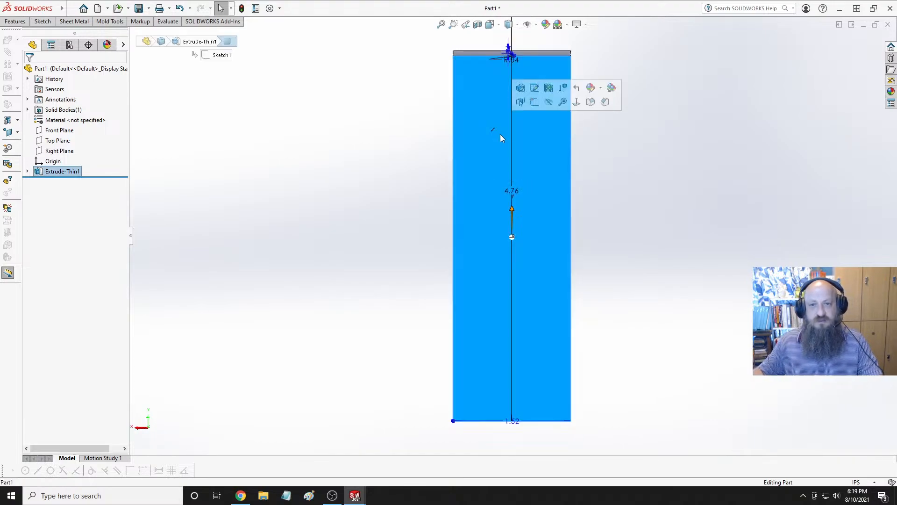
click(530, 97)
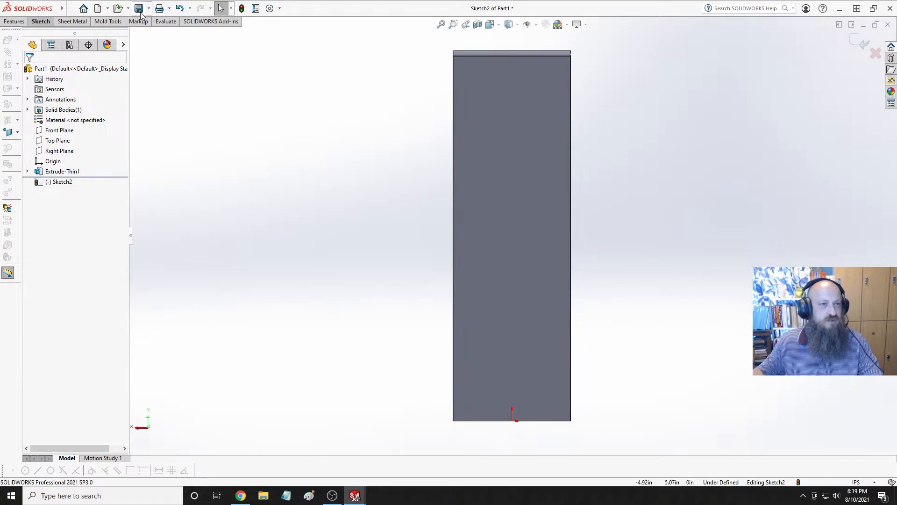
Sketch a closed four-line notch about 0.13 in wide and 0.52 in tall at the face's upper left corner, with a slanted lower side.
click(40, 21)
click(49, 34)
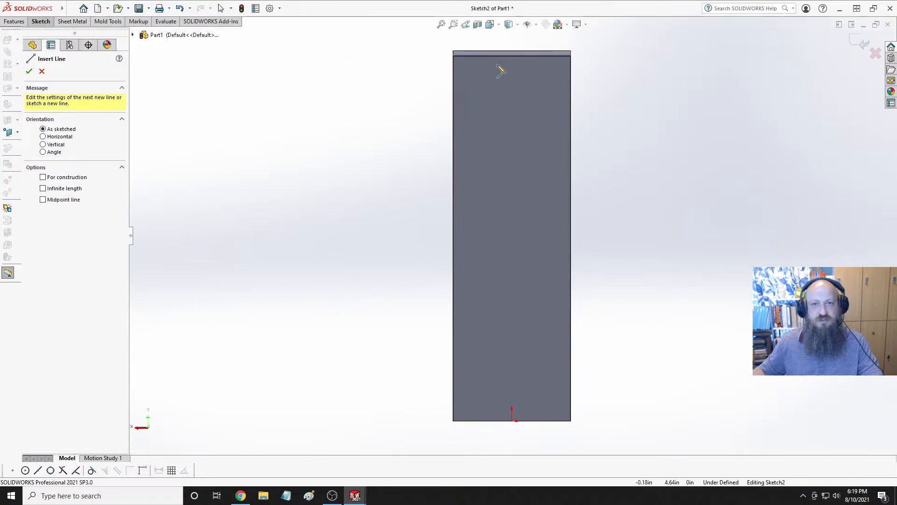
click(464, 76)
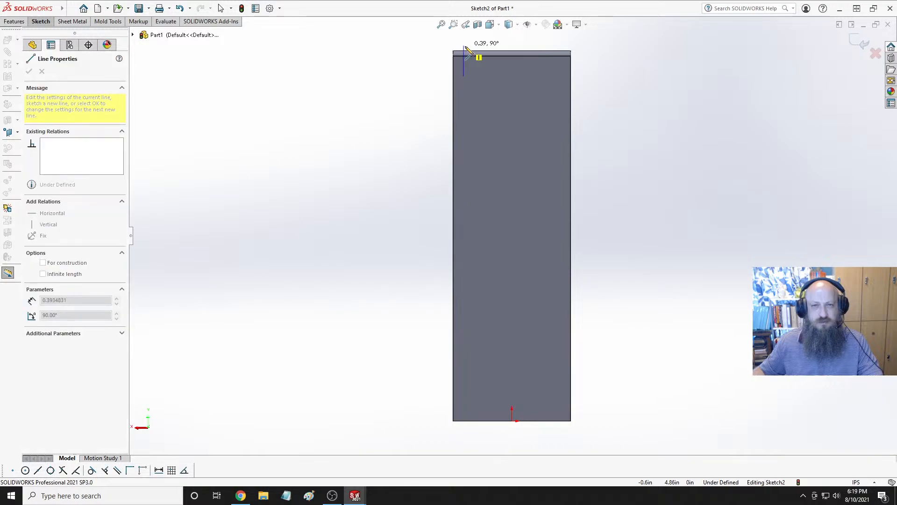
click(465, 51)
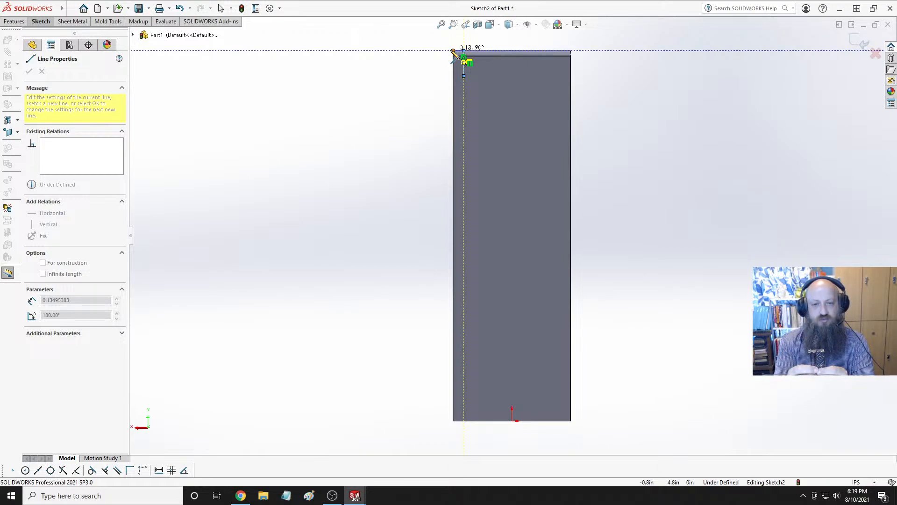
click(453, 51)
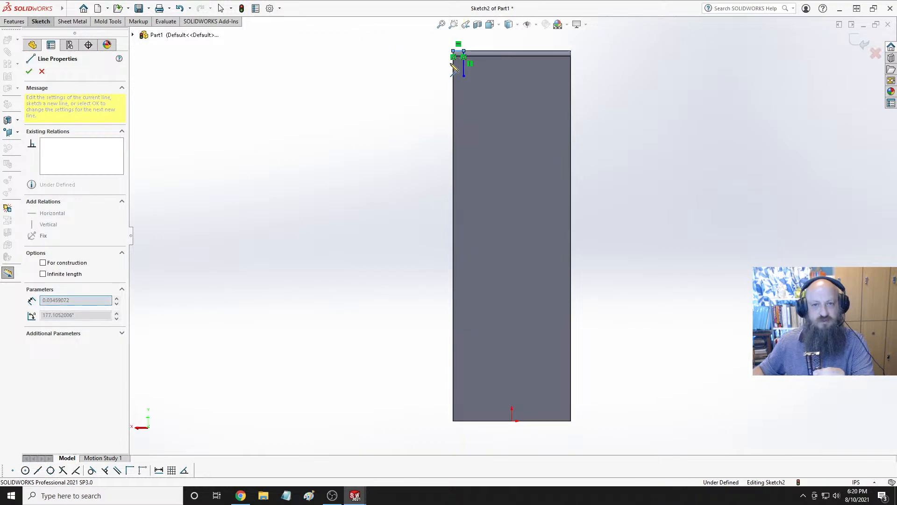
click(453, 90)
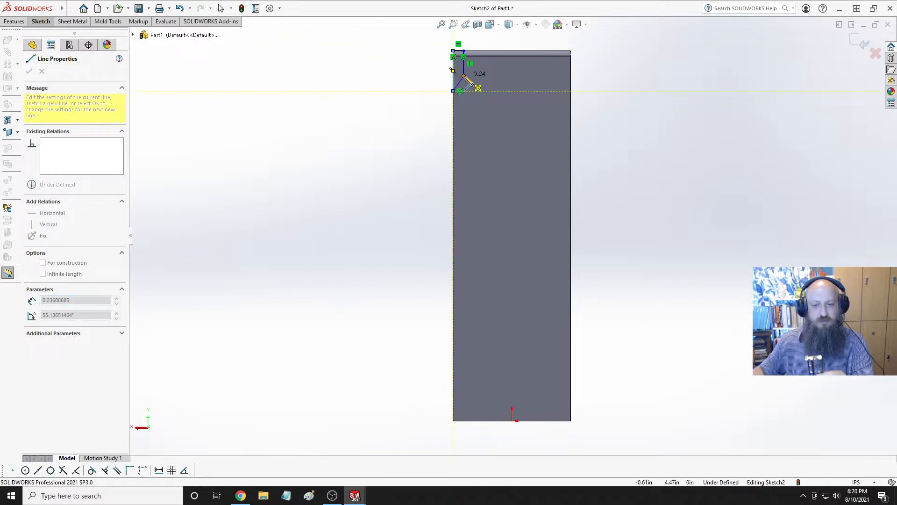
click(464, 75)
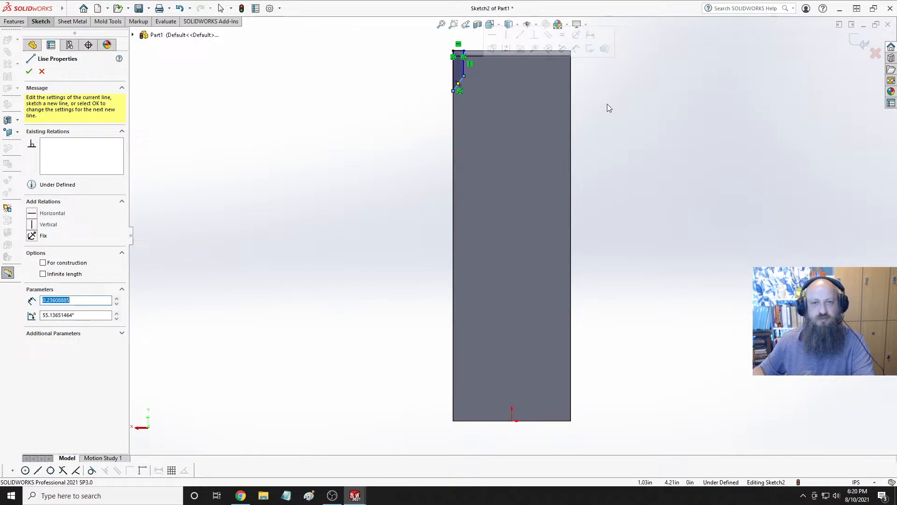
click(612, 107)
key(Escape)
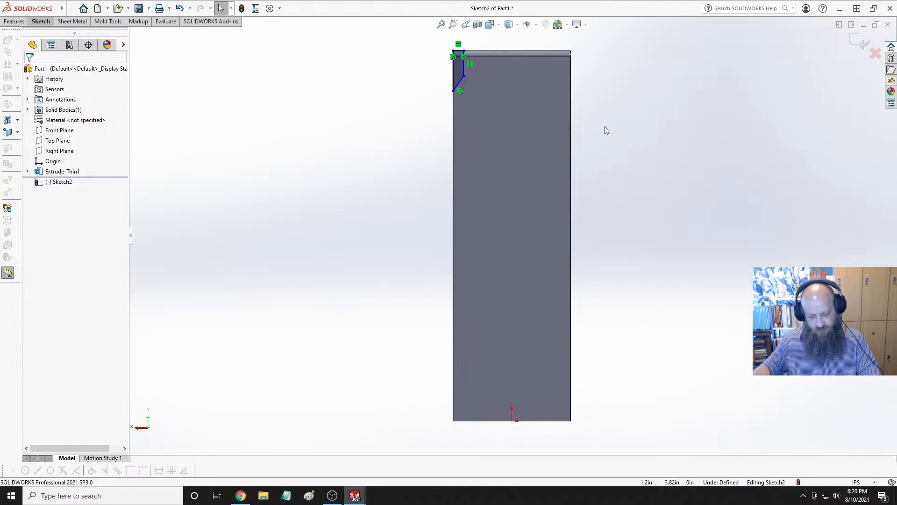
Dimension the notch's width between its two vertical lines and set it to 0.0875 in.
click(454, 62)
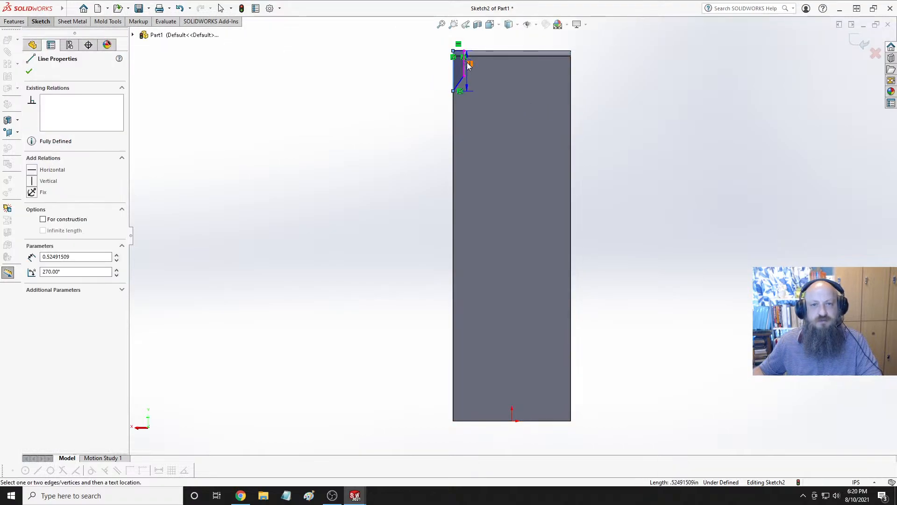
click(427, 37)
text(.0875)
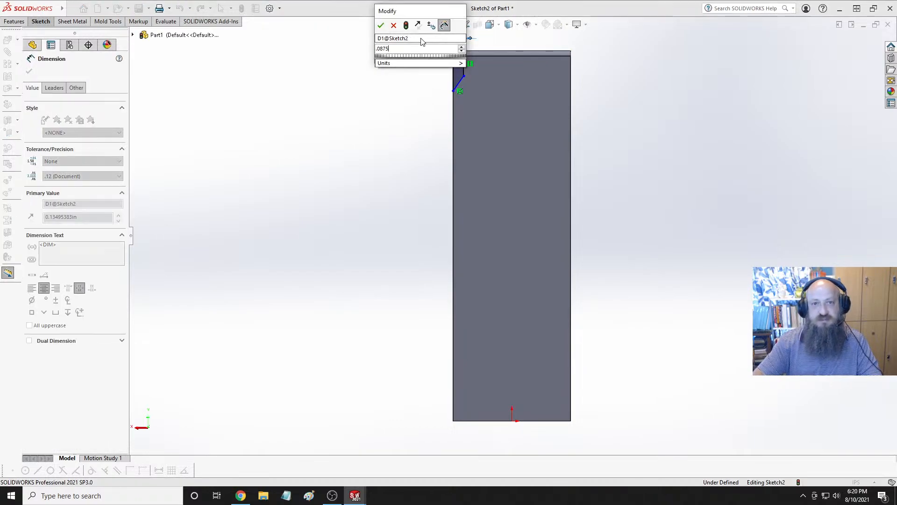
key(Return)
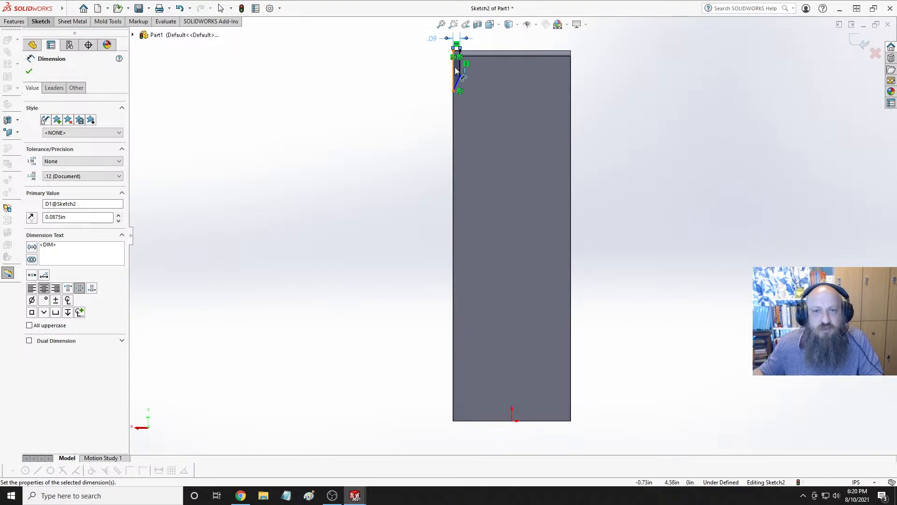
key(Escape)
Dimension the notch's outer vertical line along the plate edge and set its length to 0.3 in.
click(456, 82)
click(425, 69)
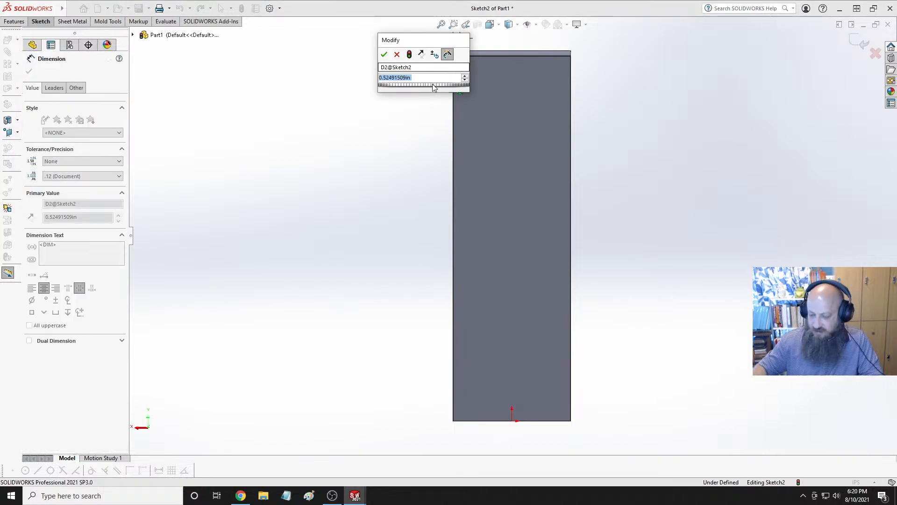
text(.3)
key(Return)
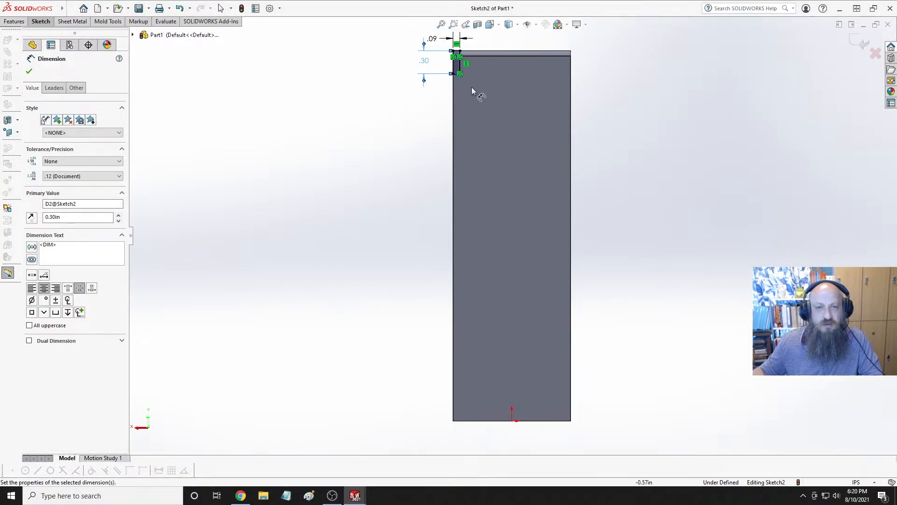
Dimension the height from the notch's upper line to the inner end of the slanted line and set it to 0.25 in.
scroll(476, 77, down, 3)
scroll(479, 69, down, 2)
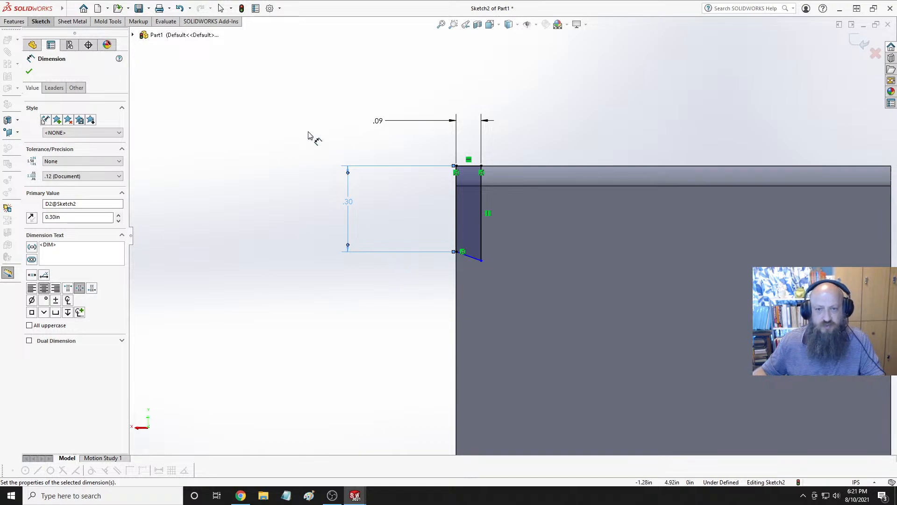
click(474, 167)
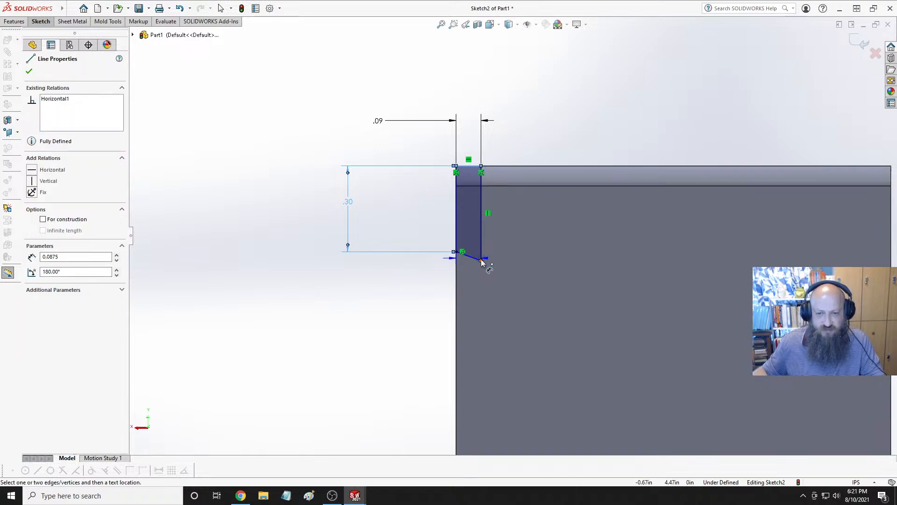
click(482, 261)
click(508, 212)
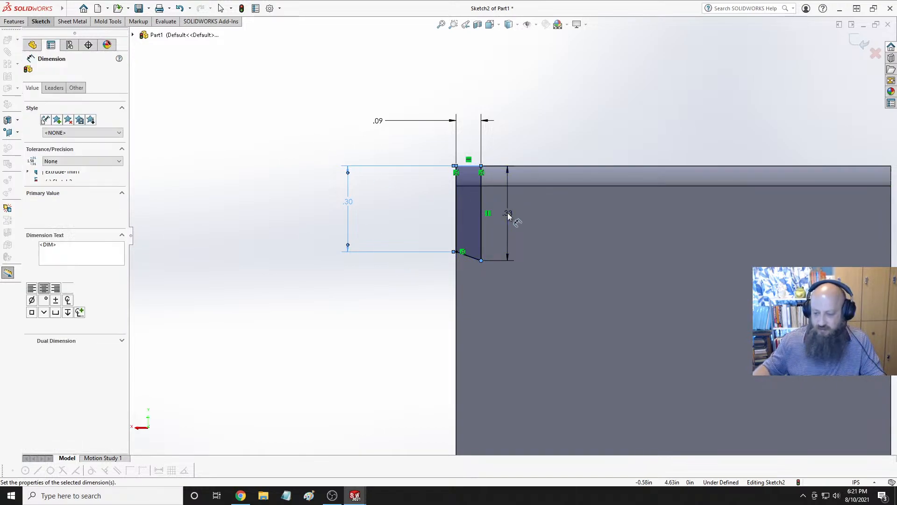
text(.25)
key(Return)
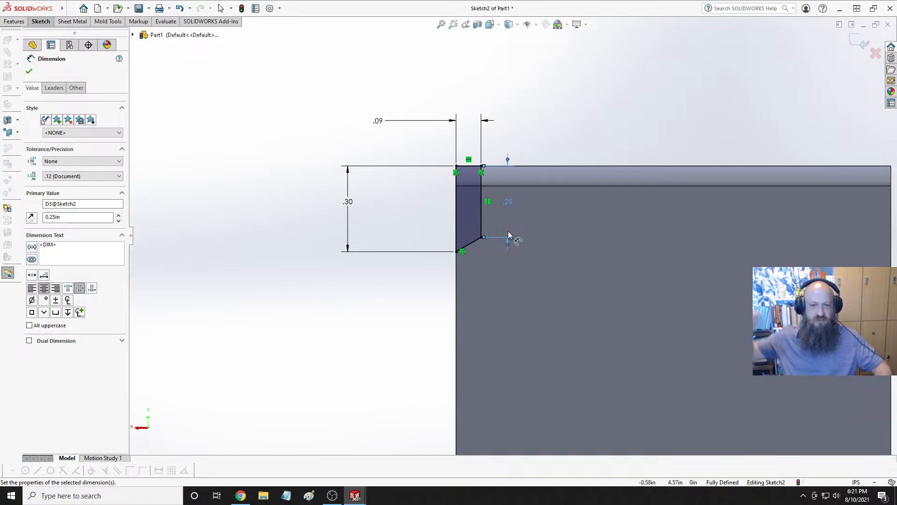
Cut the corner notch sketch out of the tall plate with an Extruded Cut set to Through All.
click(14, 21)
click(33, 35)
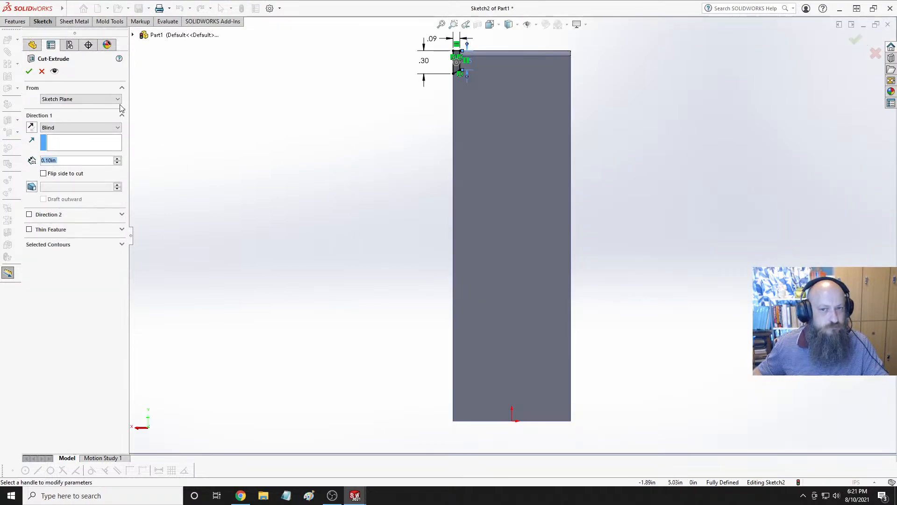
click(70, 128)
click(55, 142)
middle_drag(411, 131, 533, 200)
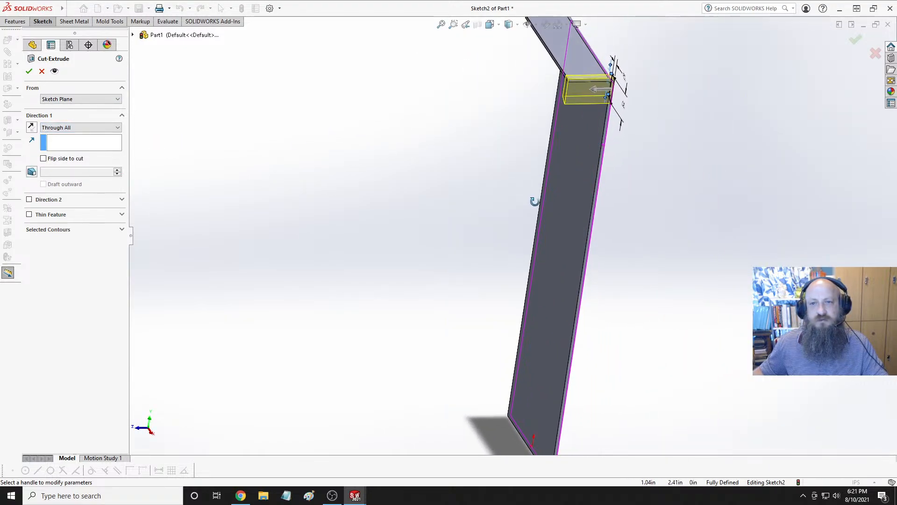
click(29, 71)
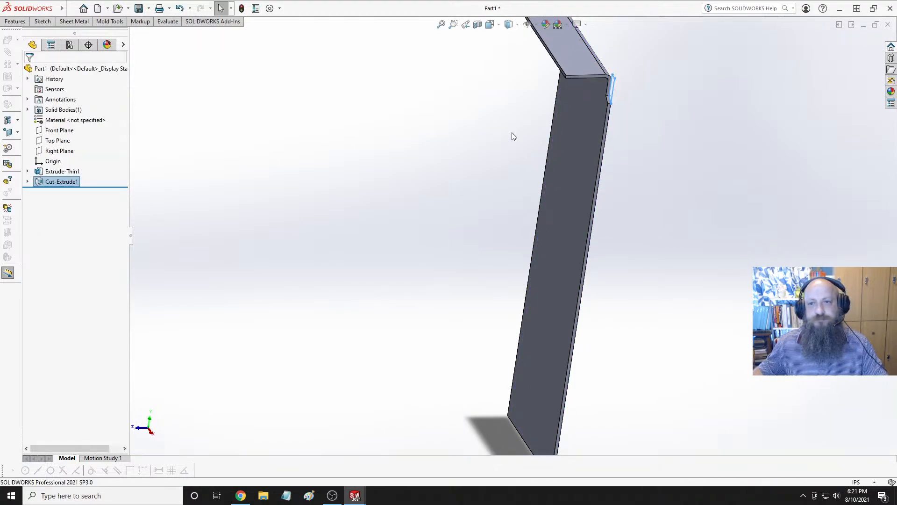
Start a new sketch on the tall plate's inner face, on the side the flange projects from.
middle_drag(607, 147, 485, 205)
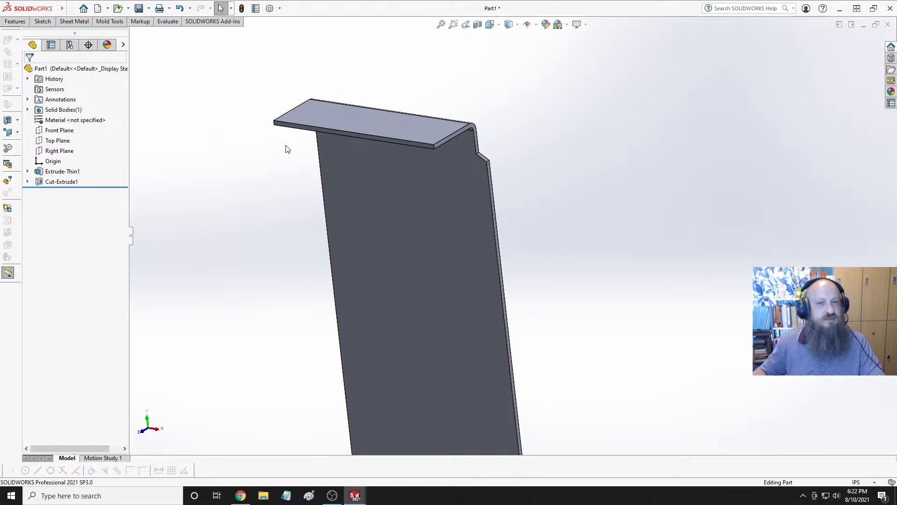
click(463, 188)
click(541, 161)
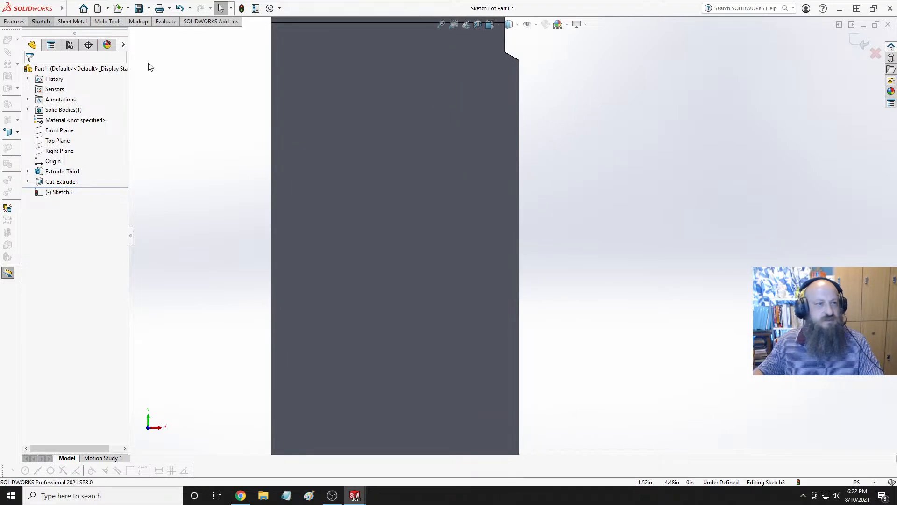
click(15, 22)
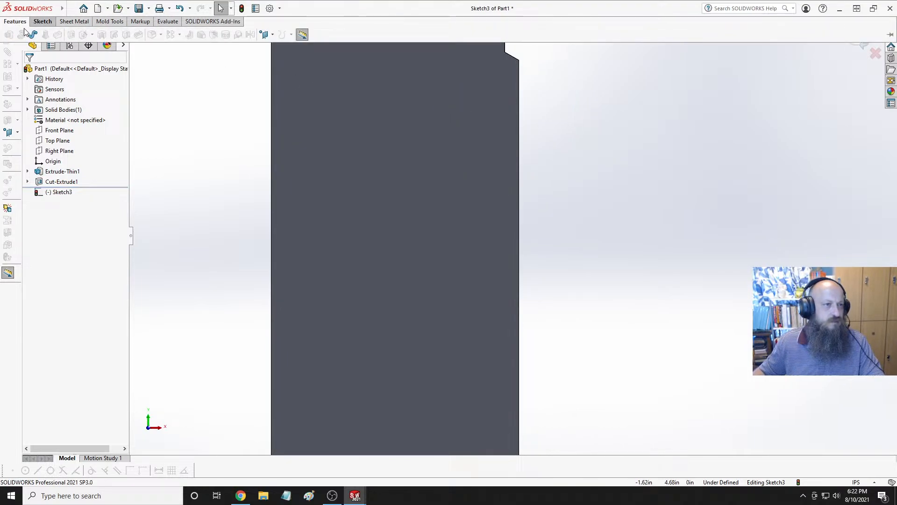
click(41, 21)
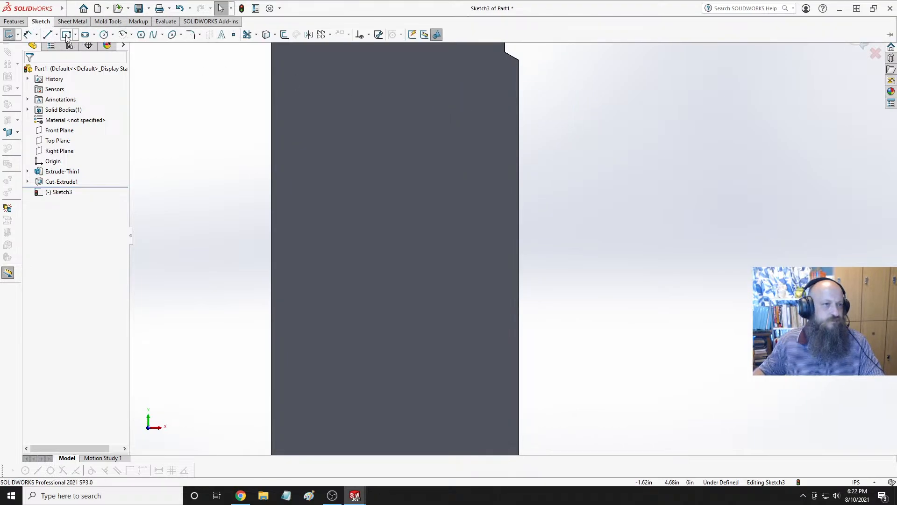
click(67, 35)
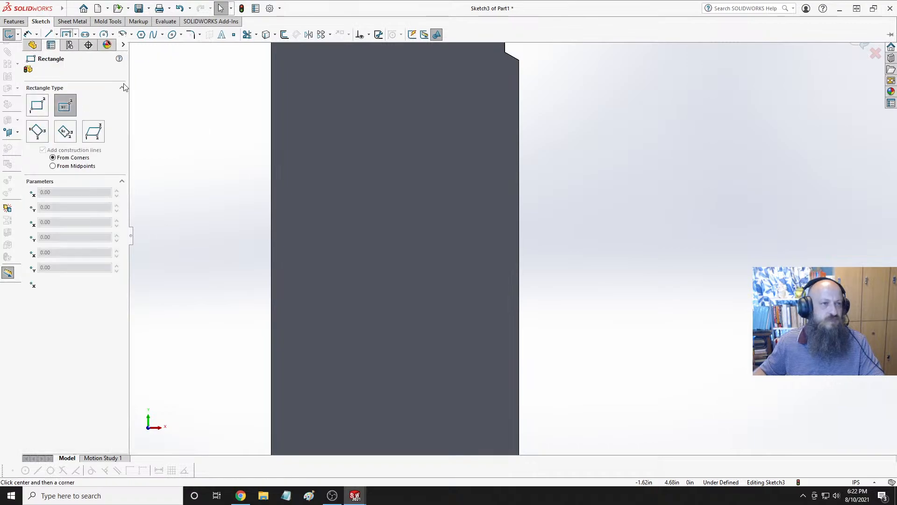
click(519, 59)
key(Escape)
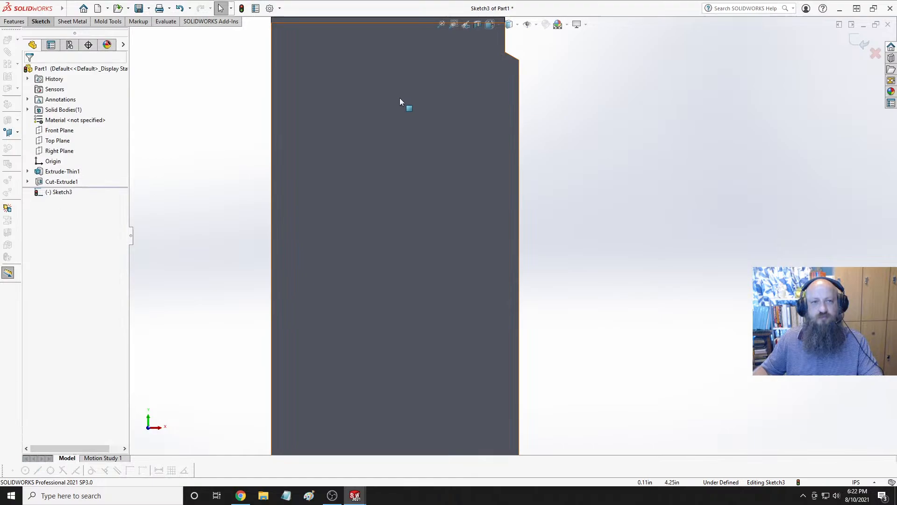
Sketch a corner rectangle about 0.06 in wide and 1.63 in tall along the plate's edge, starting at the notch's lower outer corner.
click(83, 23)
click(40, 21)
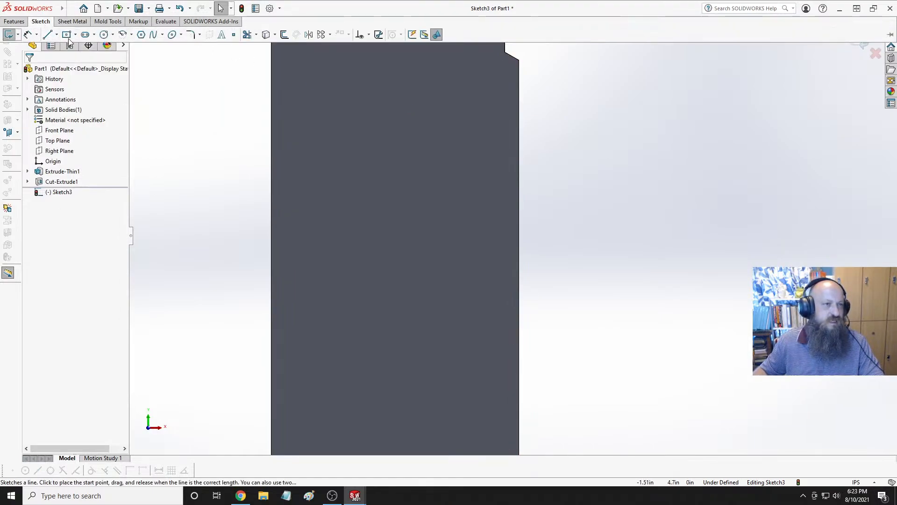
click(75, 35)
click(86, 44)
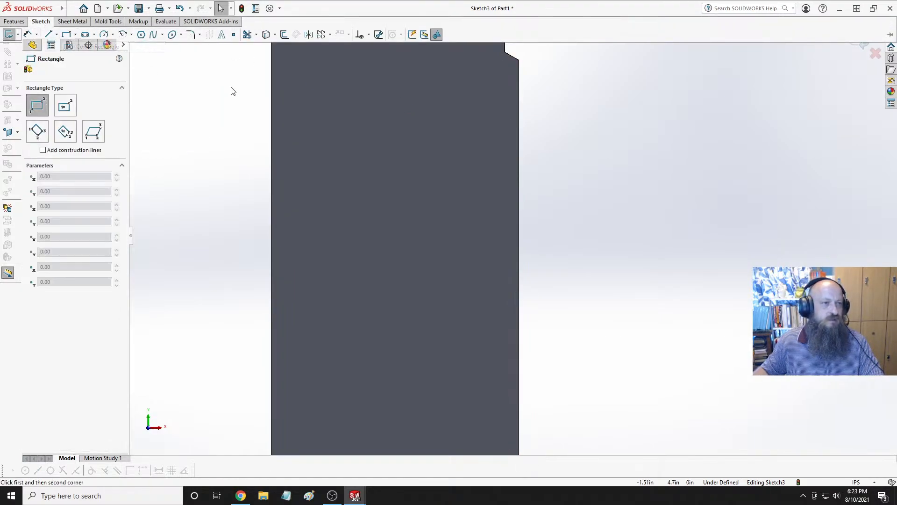
click(519, 60)
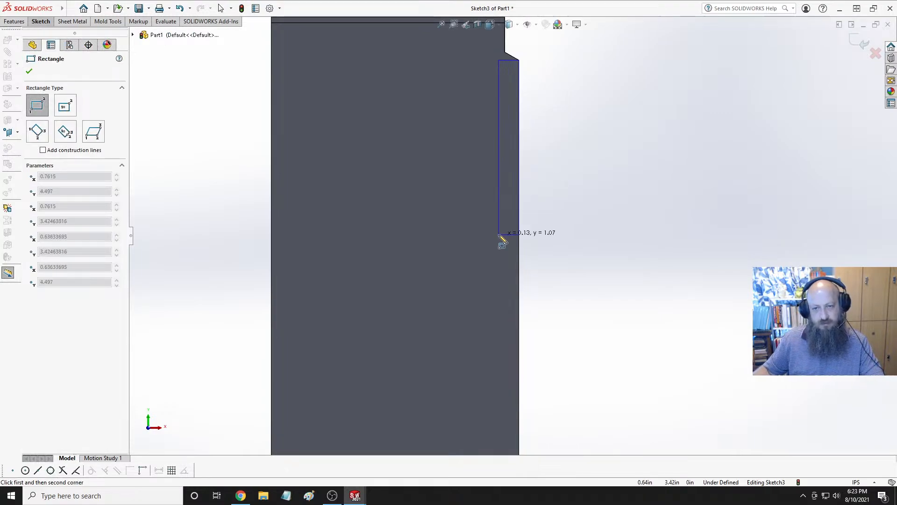
click(510, 325)
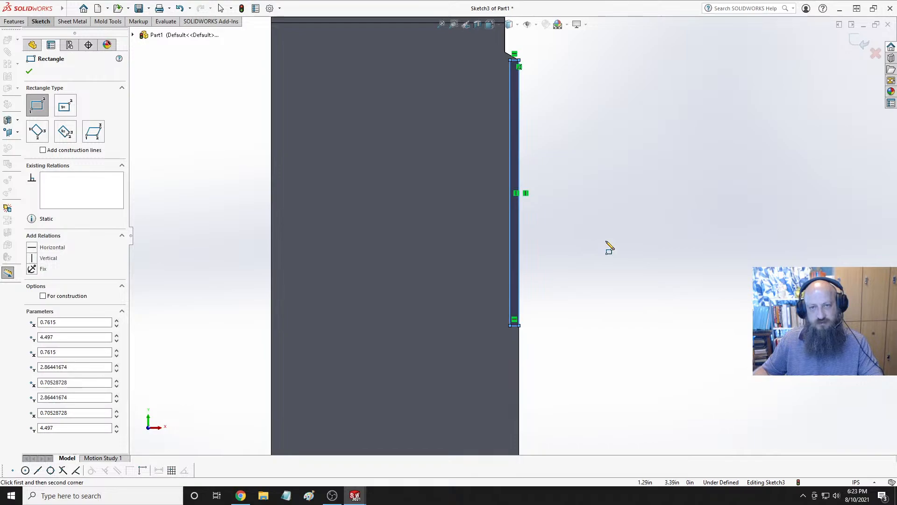
key(Escape)
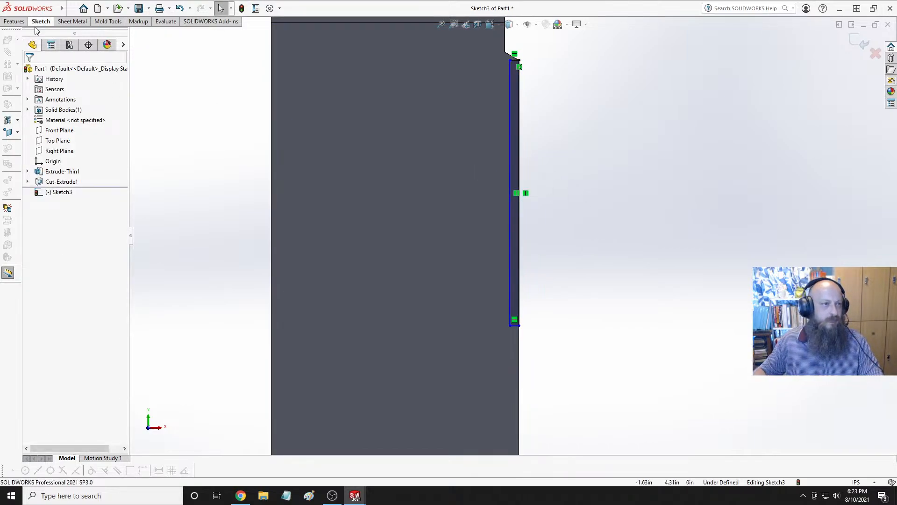
Dimension the rectangle's outer vertical side along the plate edge and set its length to 3.632 in.
click(14, 21)
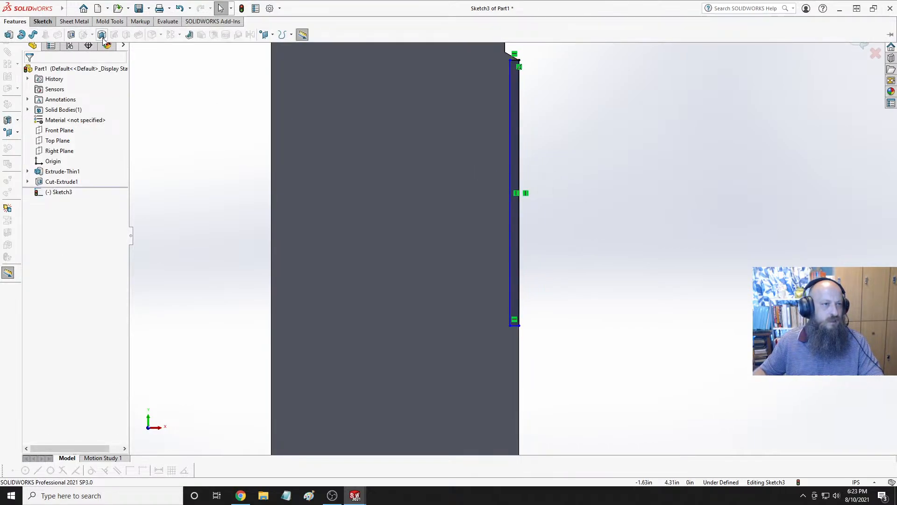
click(42, 21)
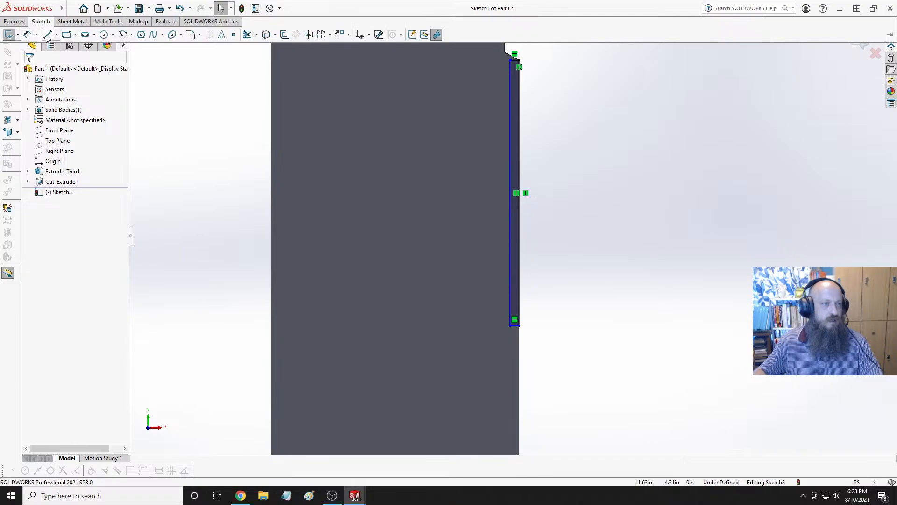
click(28, 35)
click(519, 119)
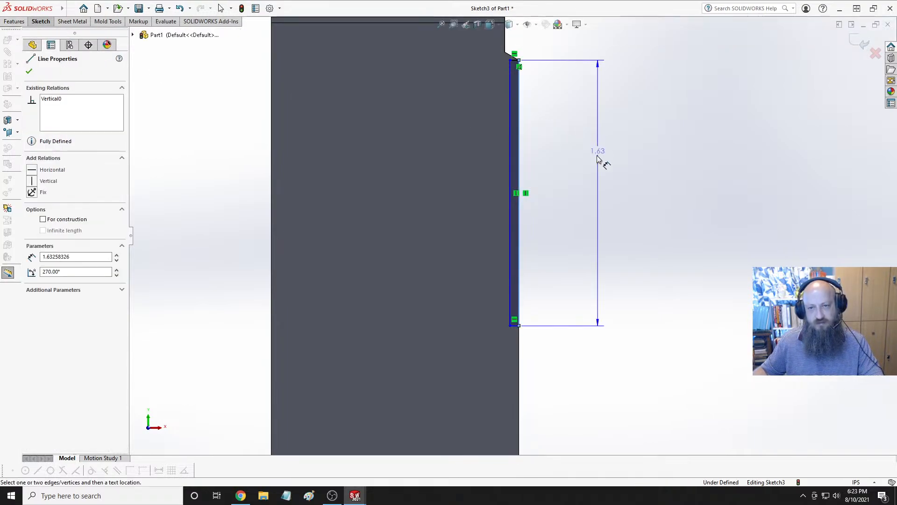
click(588, 185)
text(3.)
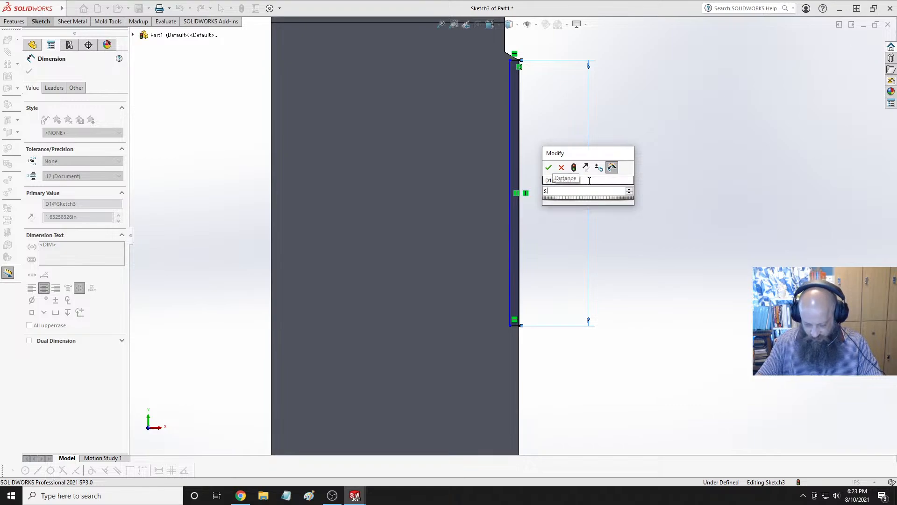
text(632)
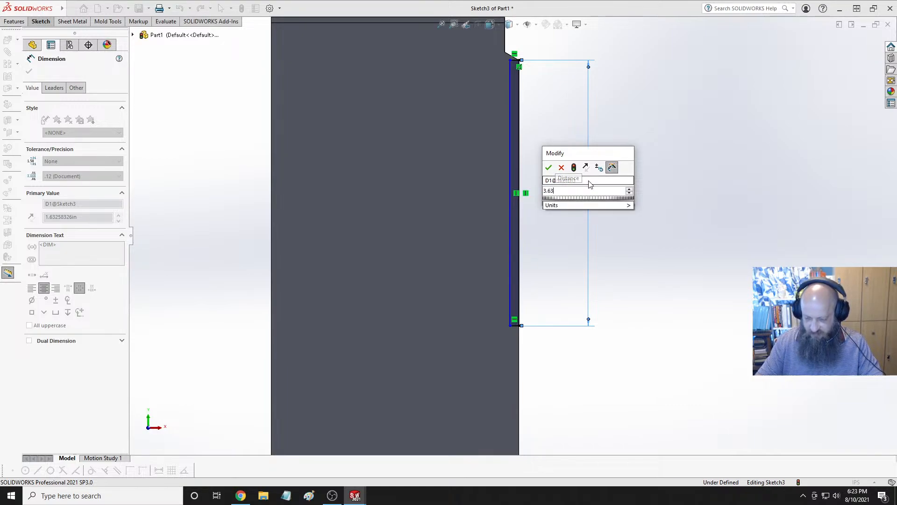
key(Return)
scroll(560, 227, up, 5)
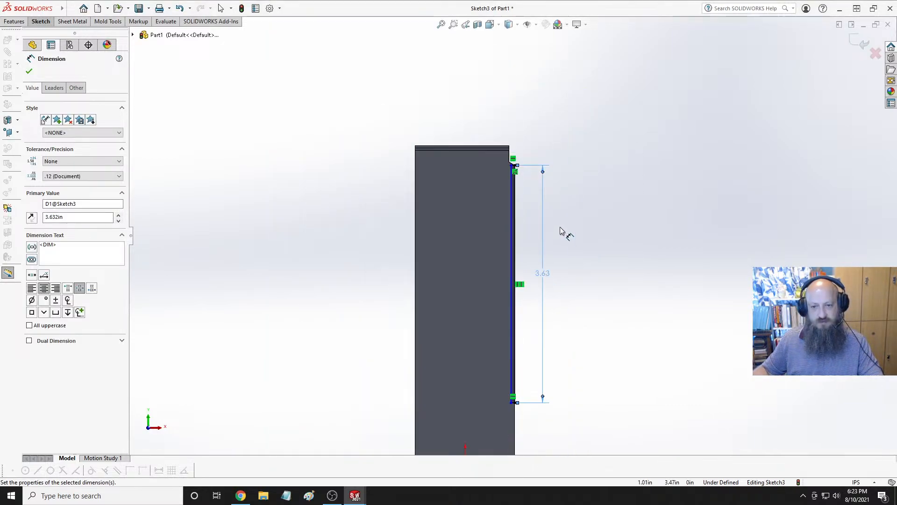
Dimension the rectangle's short upper side and set its width to 0.035 in.
scroll(529, 207, down, 3)
scroll(529, 207, down, 5)
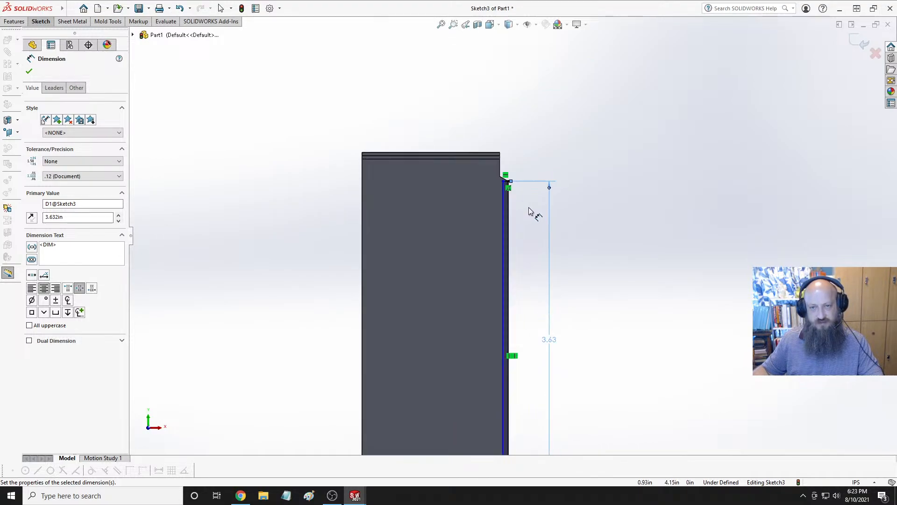
click(453, 157)
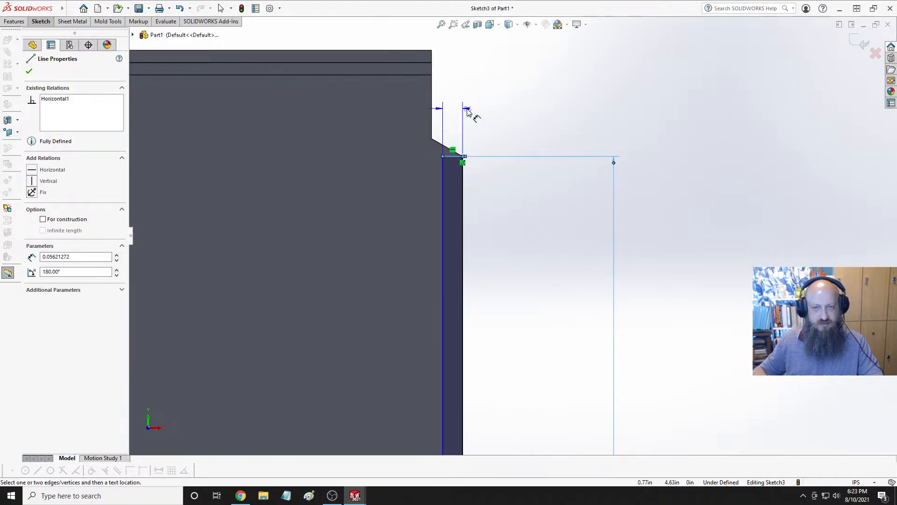
click(495, 112)
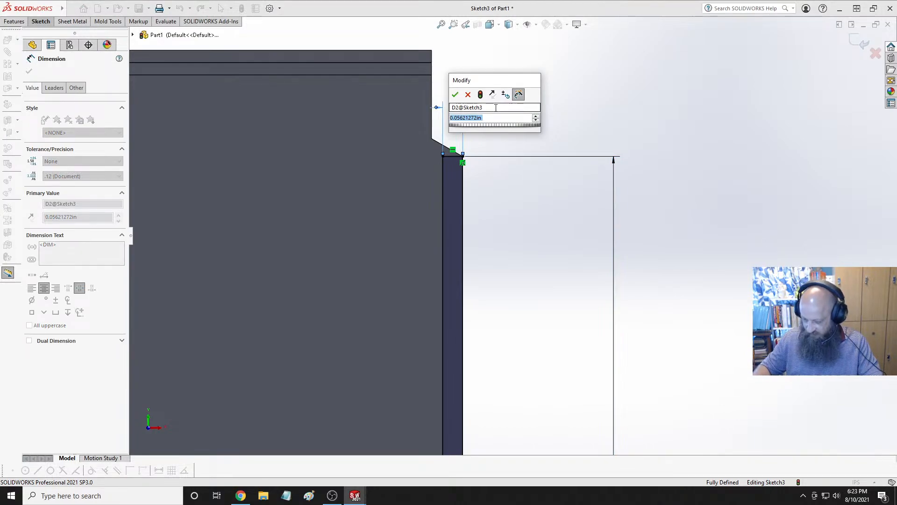
text(.03)
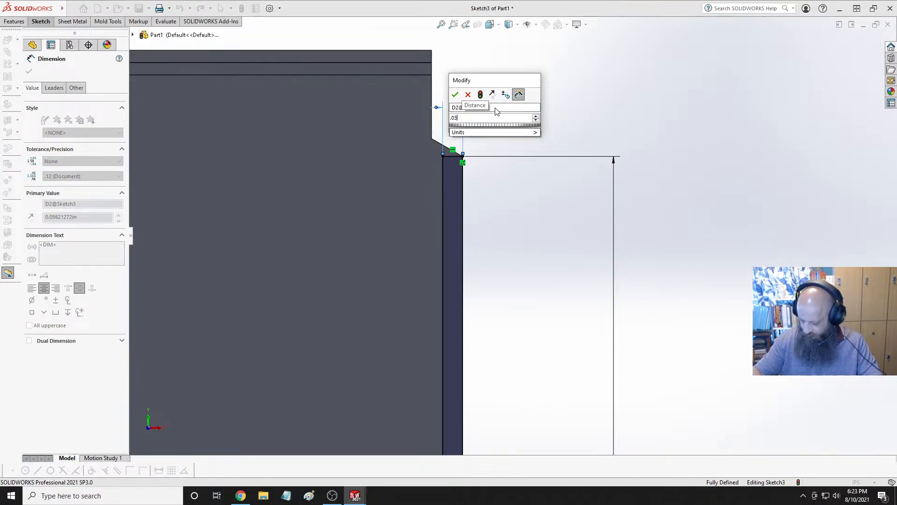
text(5)
key(Return)
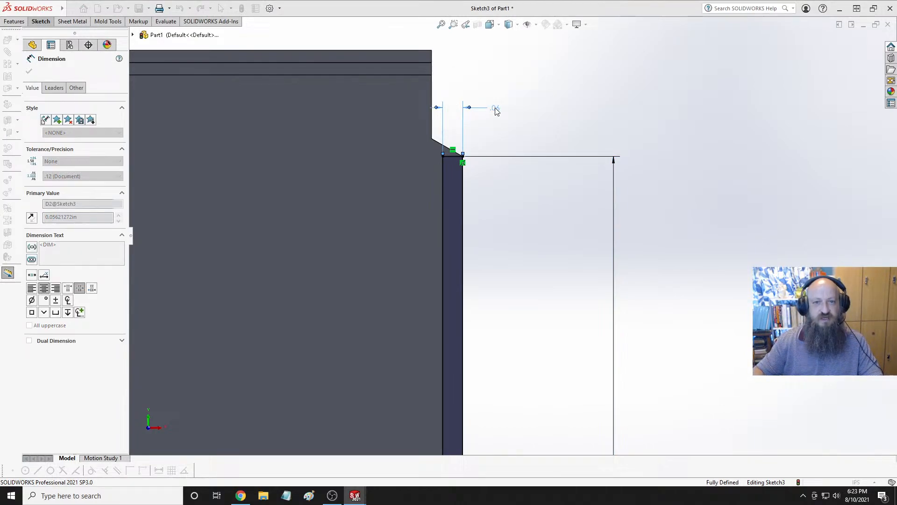
Extrude the narrow rectangle as a Blind boss 0.0845 in deep, merged with the plate.
scroll(536, 178, up, 5)
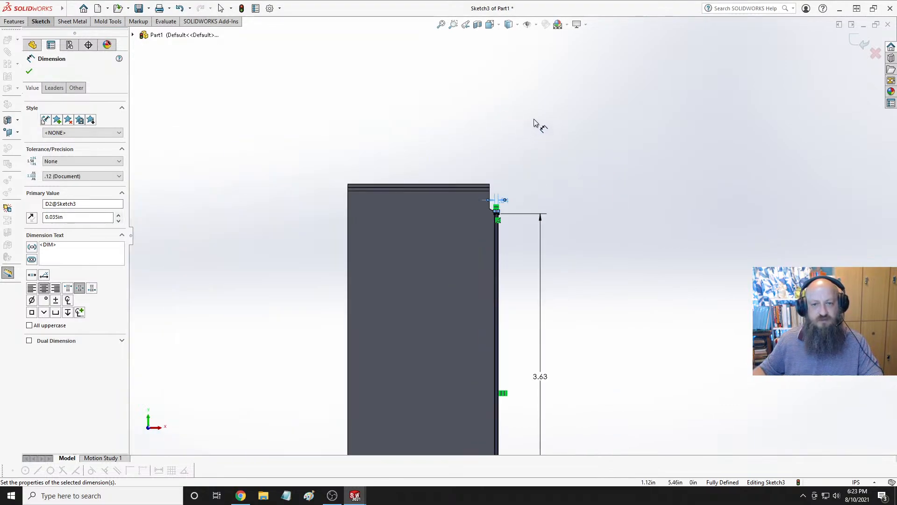
click(14, 21)
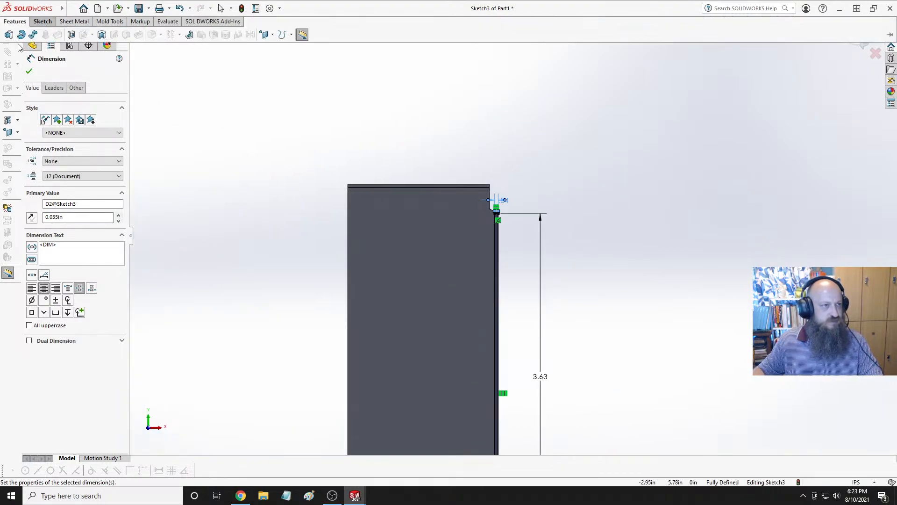
click(8, 35)
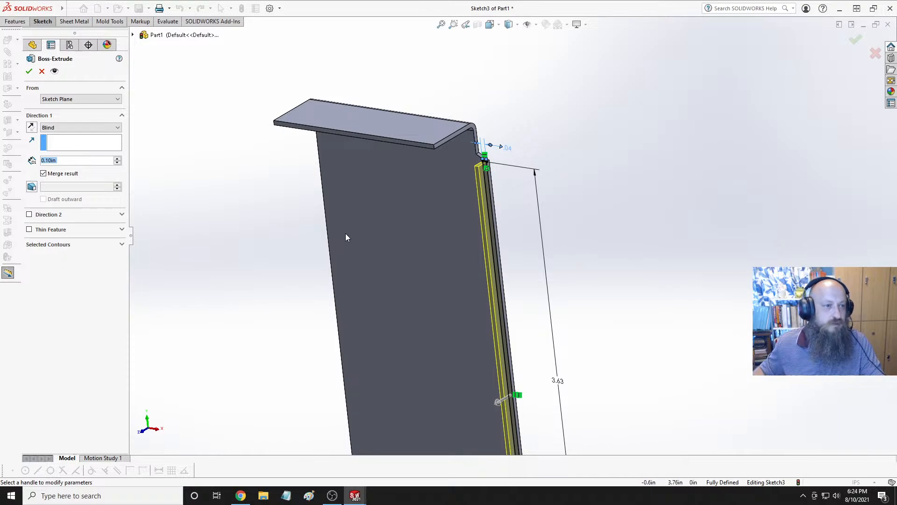
text(.0845)
key(Return)
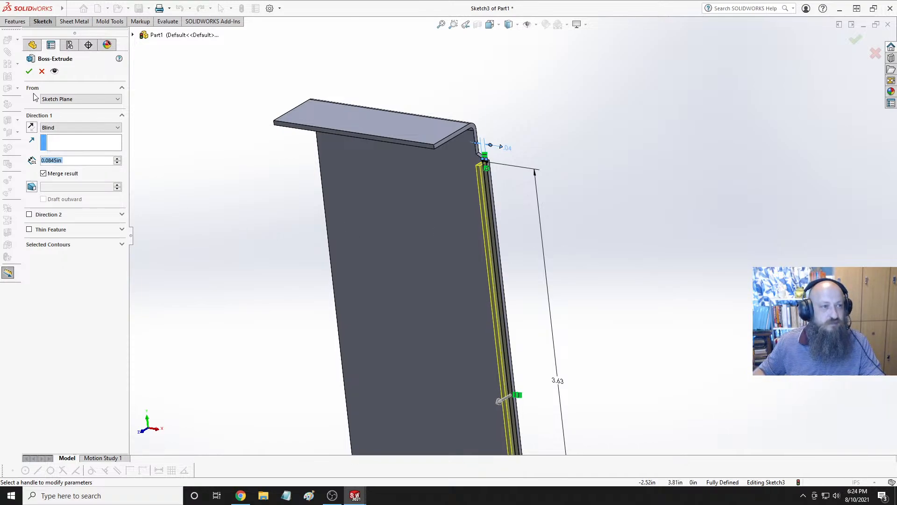
click(28, 71)
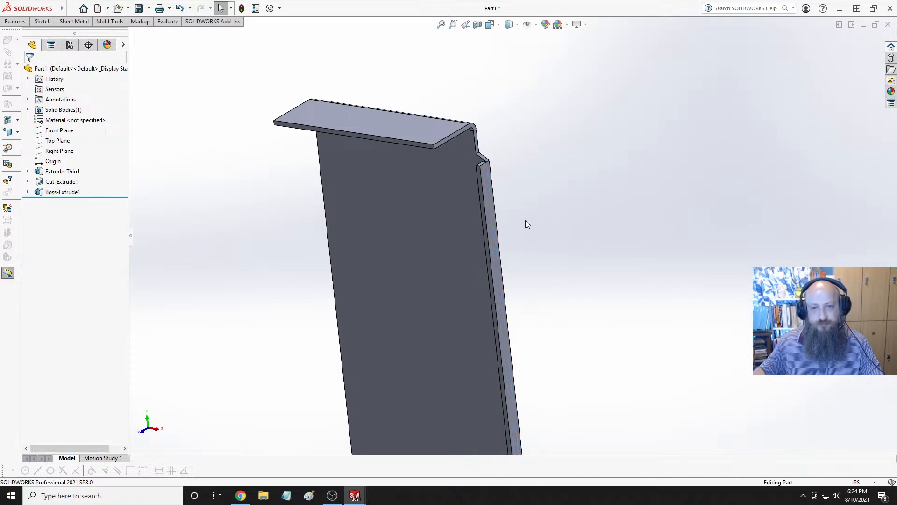
Examine the upper end of the extruded edge strip where it meets the notch's slanted side.
mouse_move(540, 181)
middle_down()
mouse_move(592, 254)
mouse_move(556, 176)
mouse_move(523, 228)
mouse_move(527, 173)
middle_up()
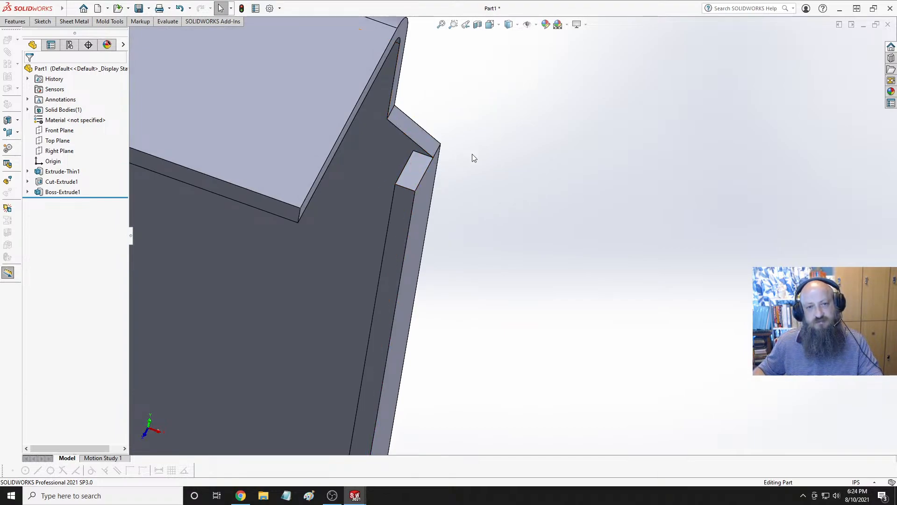
middle_drag(473, 154, 464, 82)
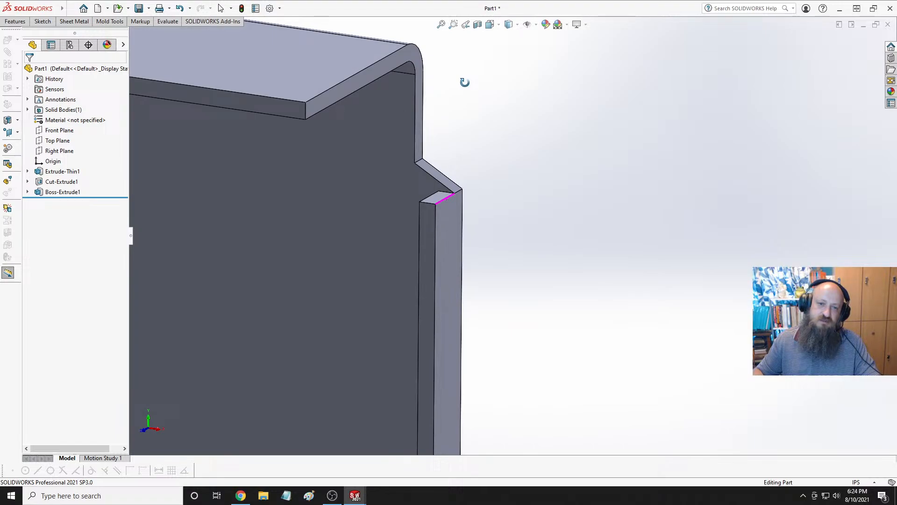
scroll(476, 211, down, 4)
mouse_move(477, 211)
middle_down()
mouse_move(438, 137)
mouse_move(531, 211)
mouse_move(515, 220)
mouse_move(482, 203)
middle_up()
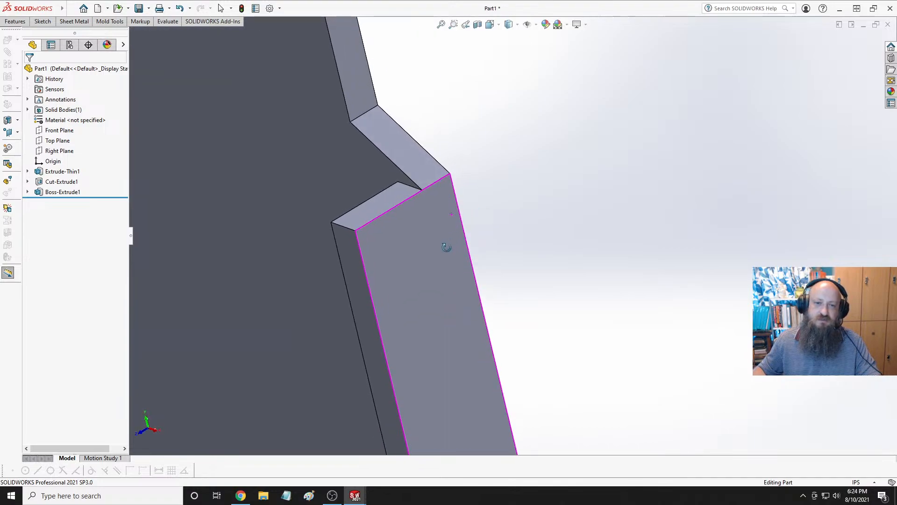
scroll(483, 204, up, 2)
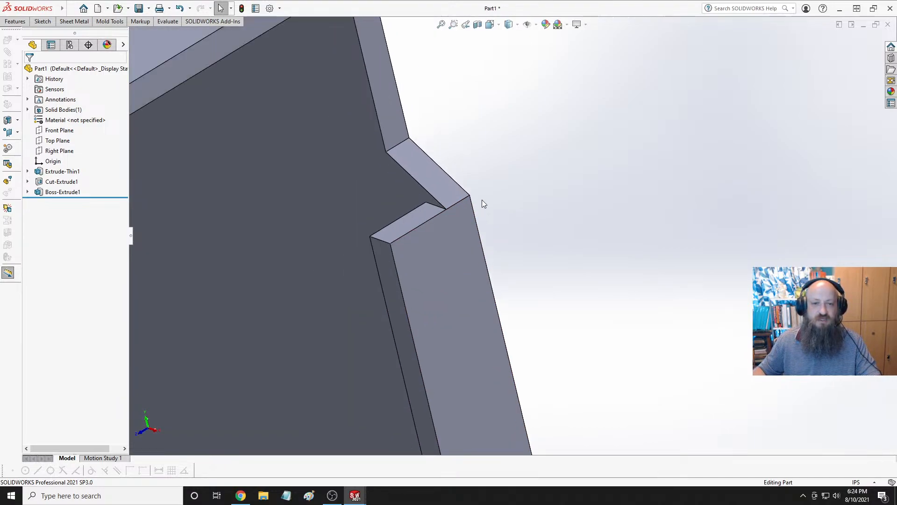
middle_drag(483, 201, 523, 223)
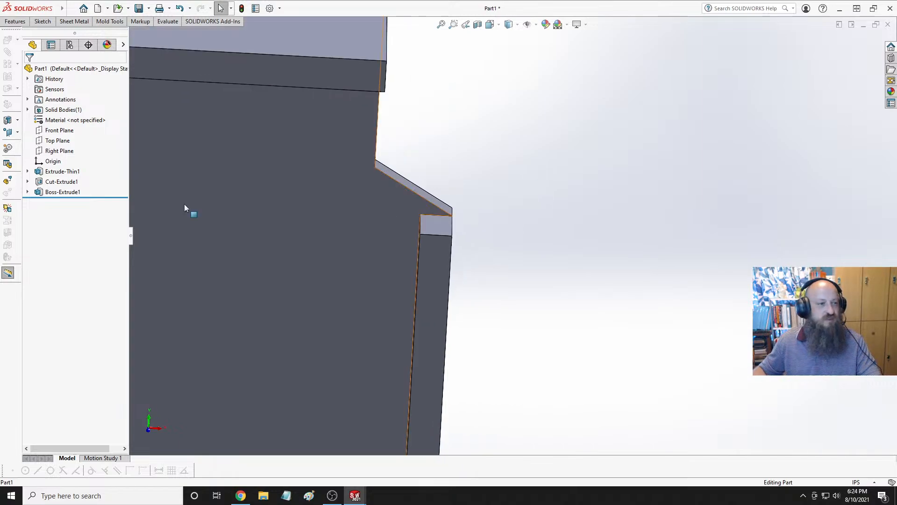
Edit the edge strip's sketch and replace the rectangle's short upper line with a line converted from the notch's slanted edge.
click(28, 193)
click(65, 201)
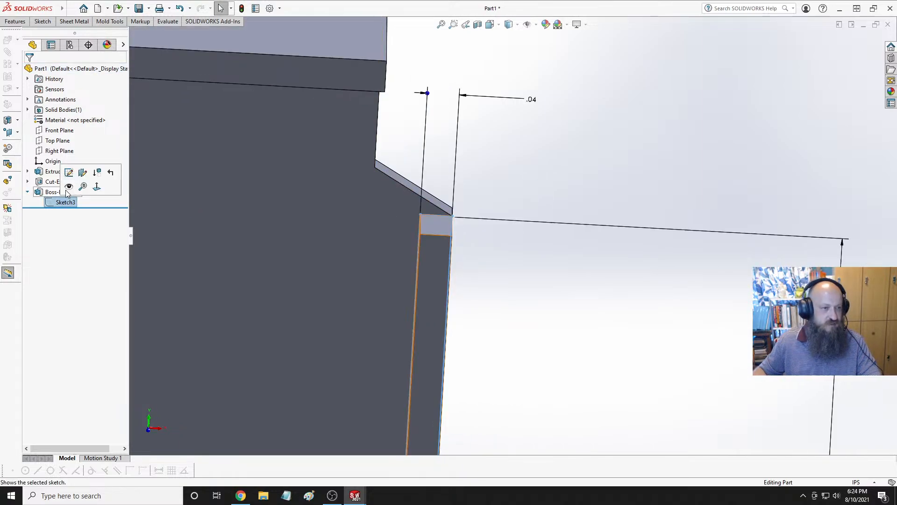
click(69, 173)
scroll(565, 84, down, 5)
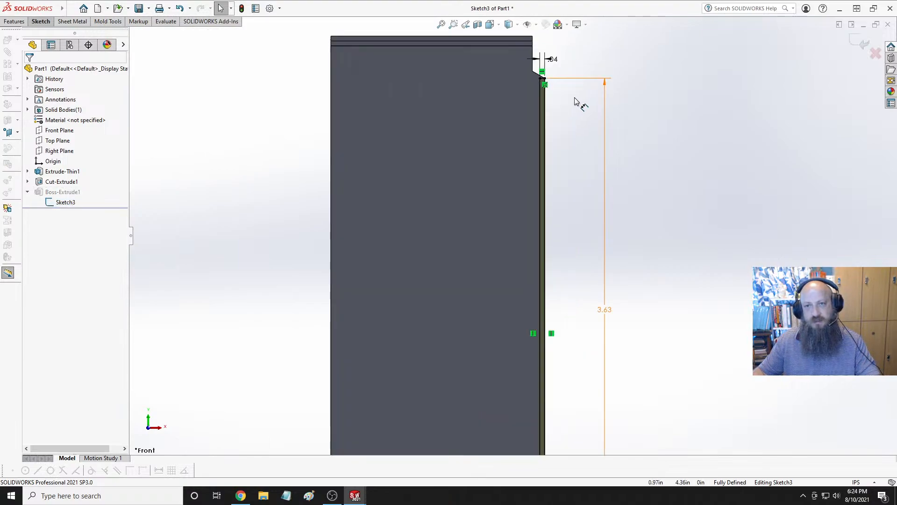
scroll(506, 97, down, 3)
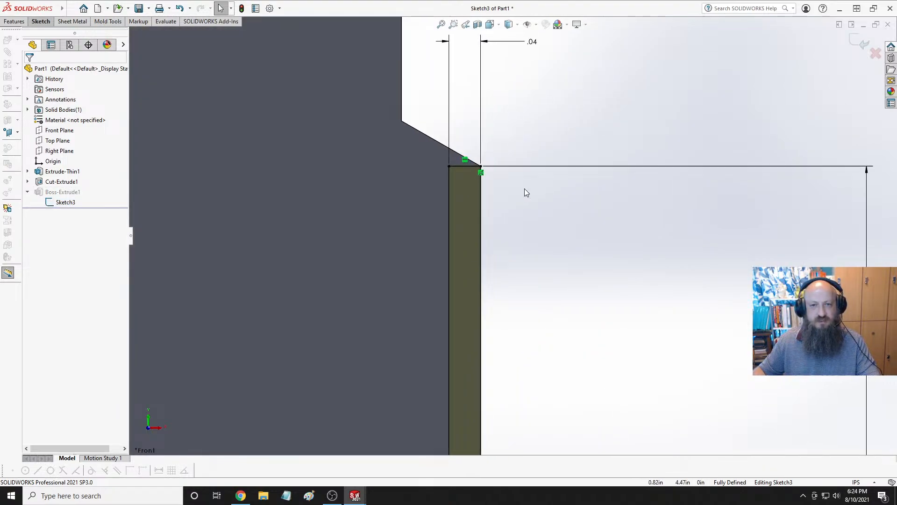
click(466, 168)
key(Delete)
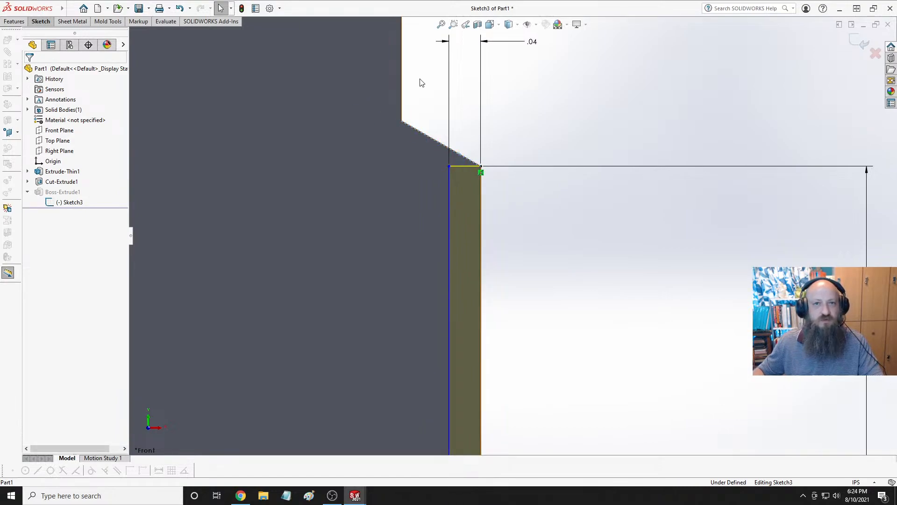
click(42, 22)
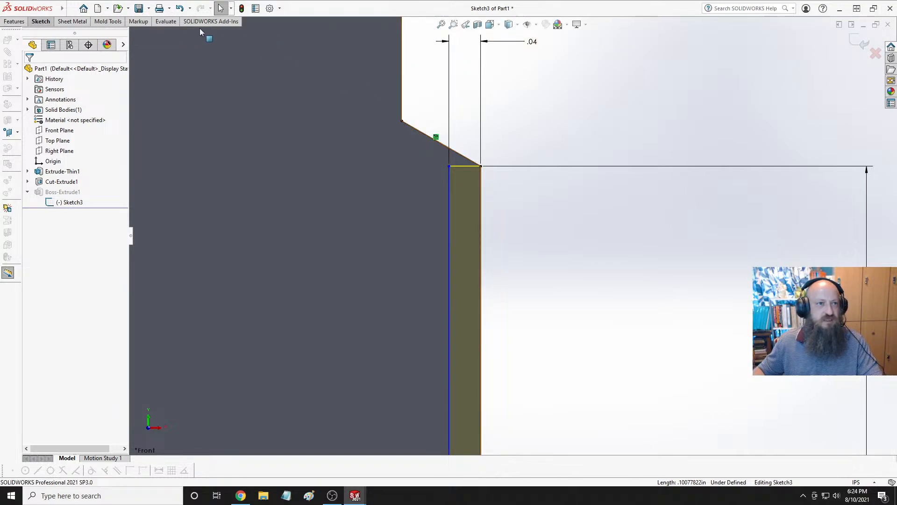
click(41, 21)
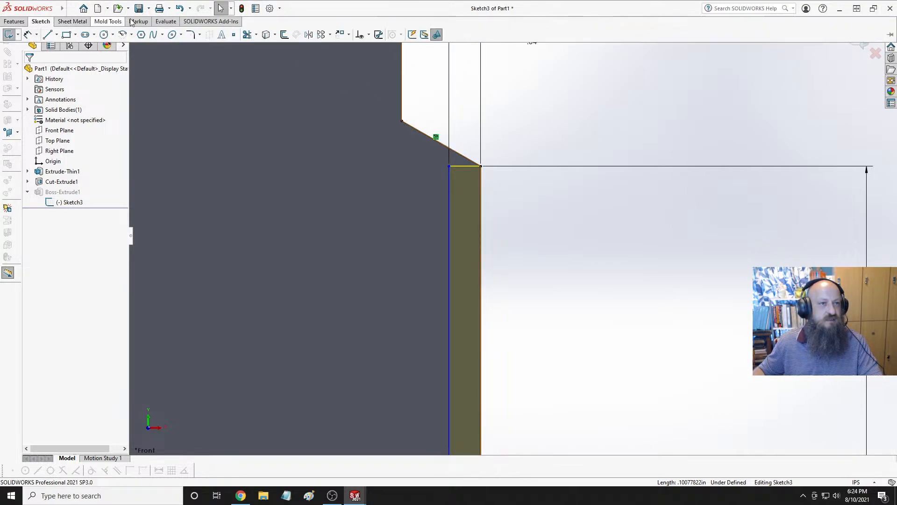
click(248, 36)
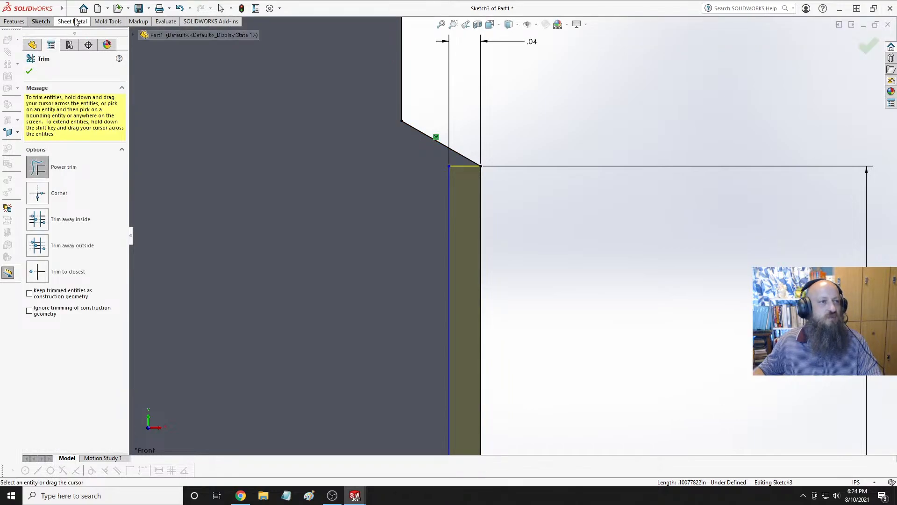
key(Escape)
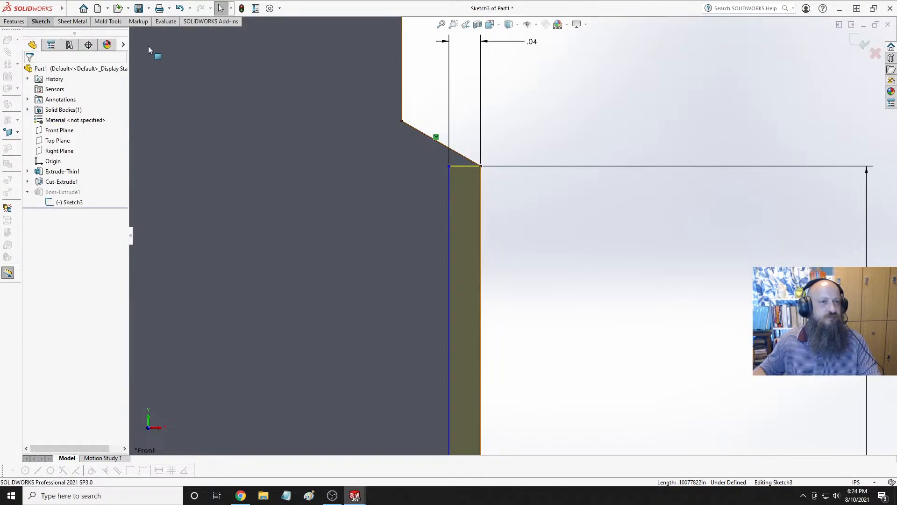
Extend the strip's inner vertical sketch line up to the converted slanted line.
click(41, 24)
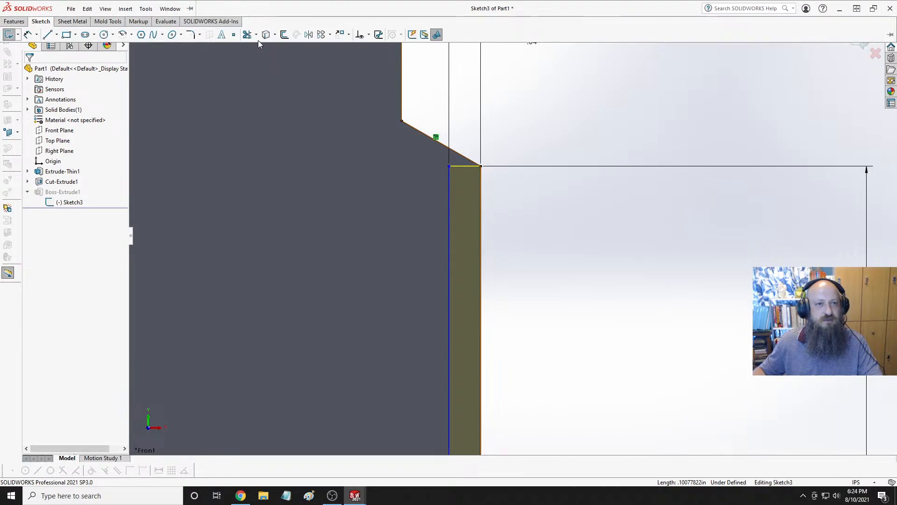
click(256, 34)
click(275, 58)
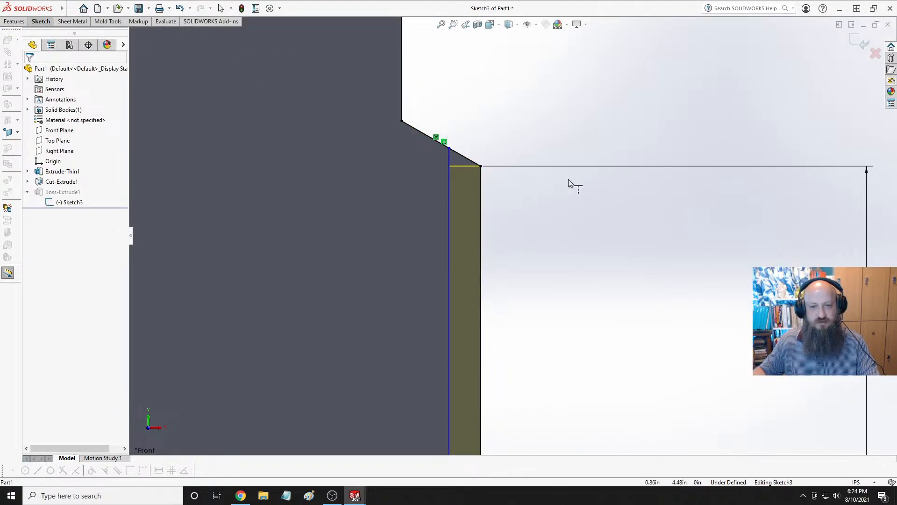
key(Escape)
scroll(533, 200, up, 3)
scroll(520, 213, down, 3)
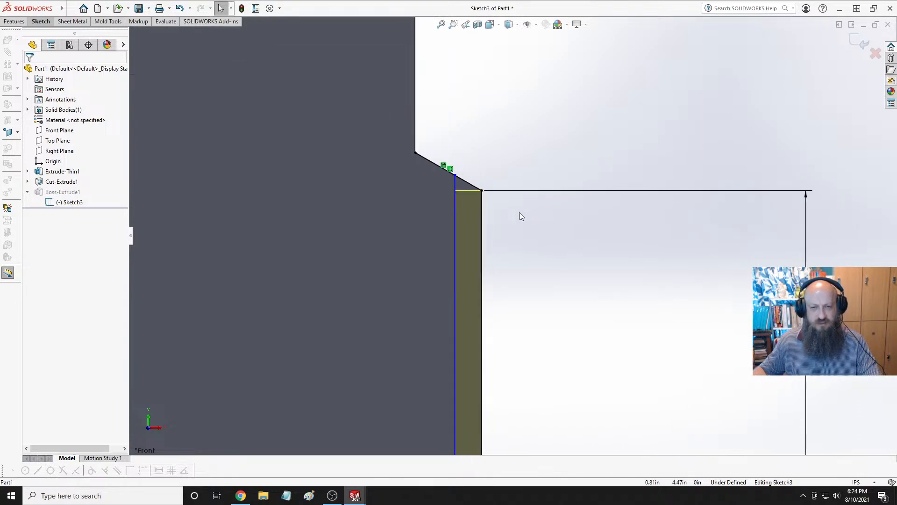
mouse_move(455, 206)
mouse_down()
mouse_move(420, 208)
mouse_move(464, 215)
mouse_up()
click(451, 213)
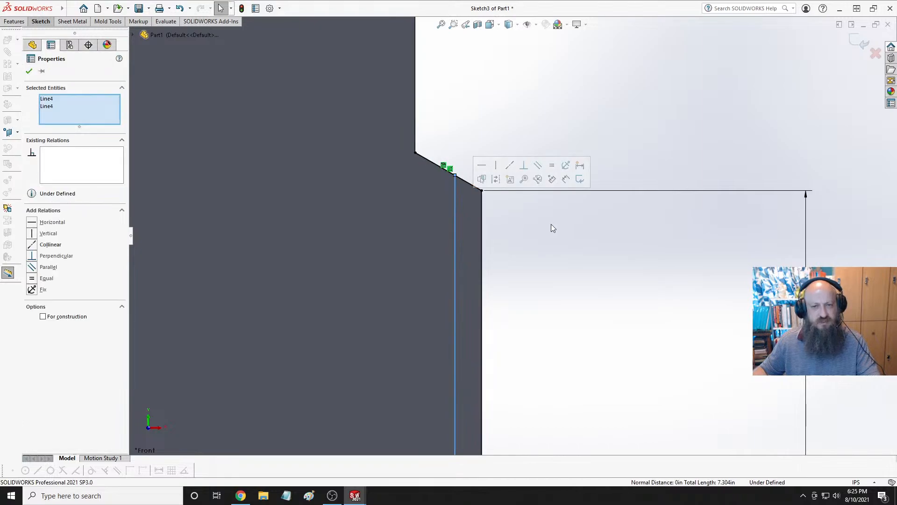
key(ctrl+z)
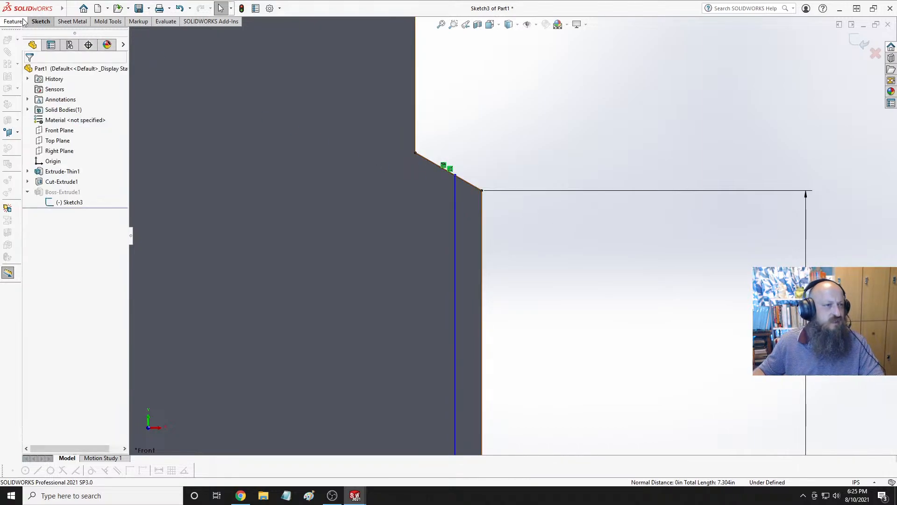
Dimension the gap between the strip's inner and outer vertical lines and set it to 0.035 in.
click(41, 21)
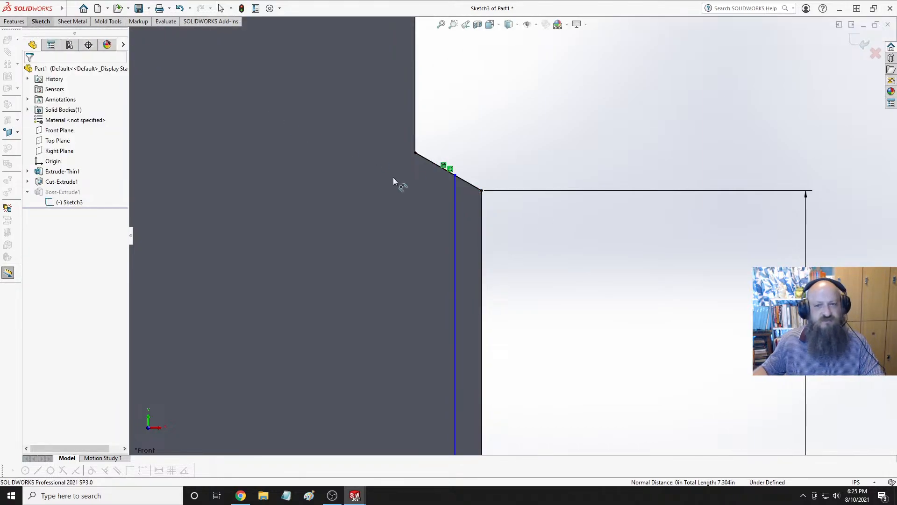
click(456, 223)
click(482, 189)
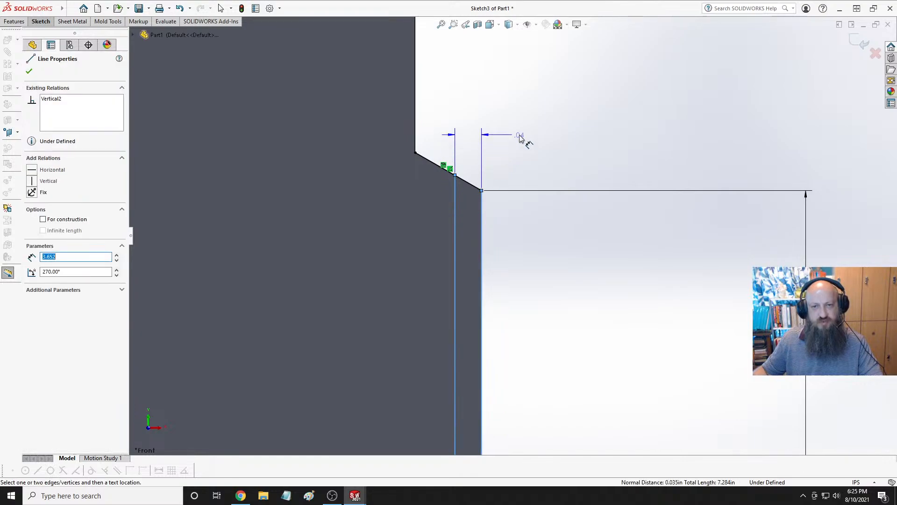
click(520, 139)
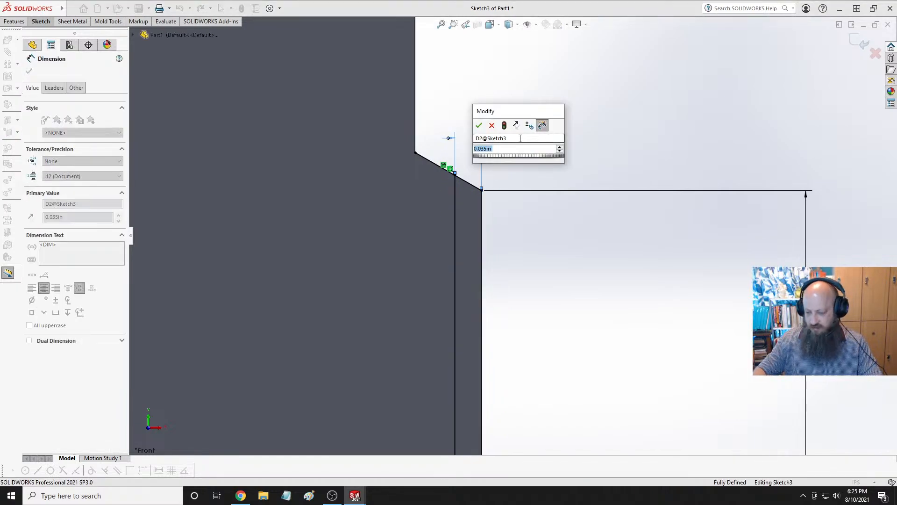
text(.035)
key(Return)
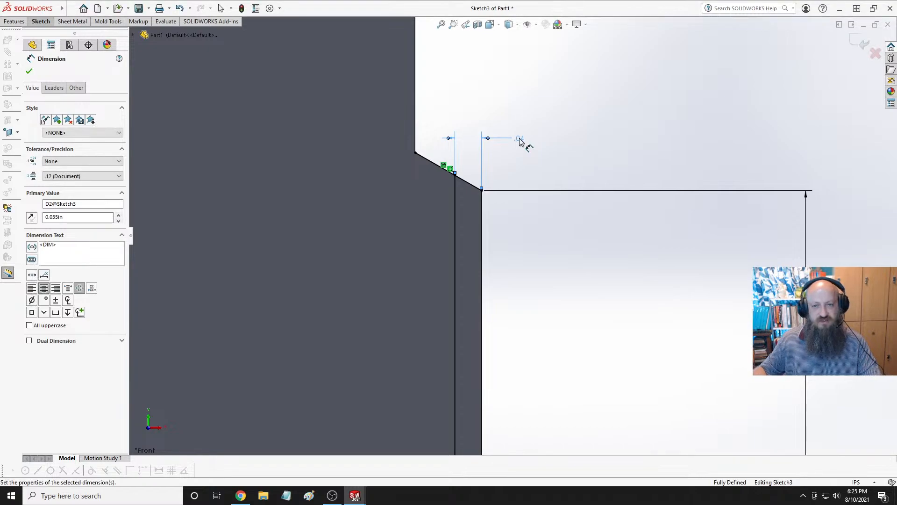
click(576, 145)
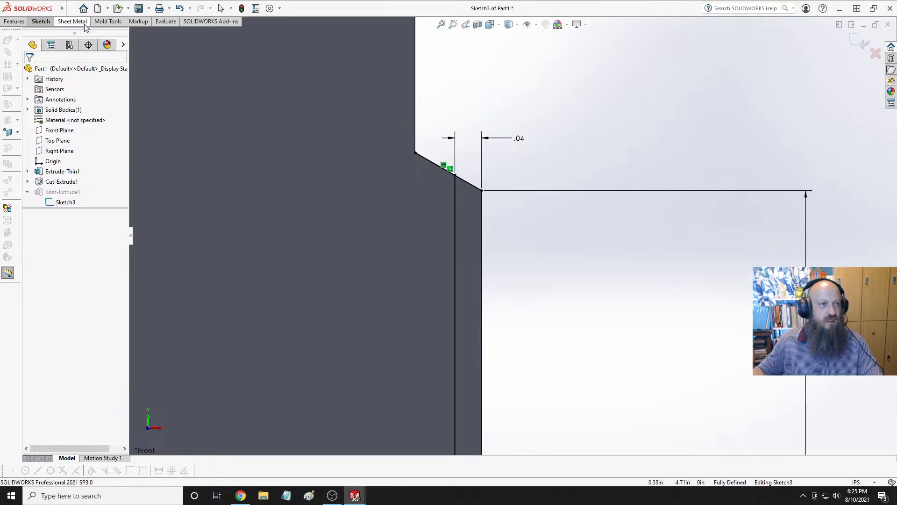
Trim the slanted line where it runs past the strip's inner line, and exit the sketch to rebuild the boss.
click(43, 22)
click(254, 41)
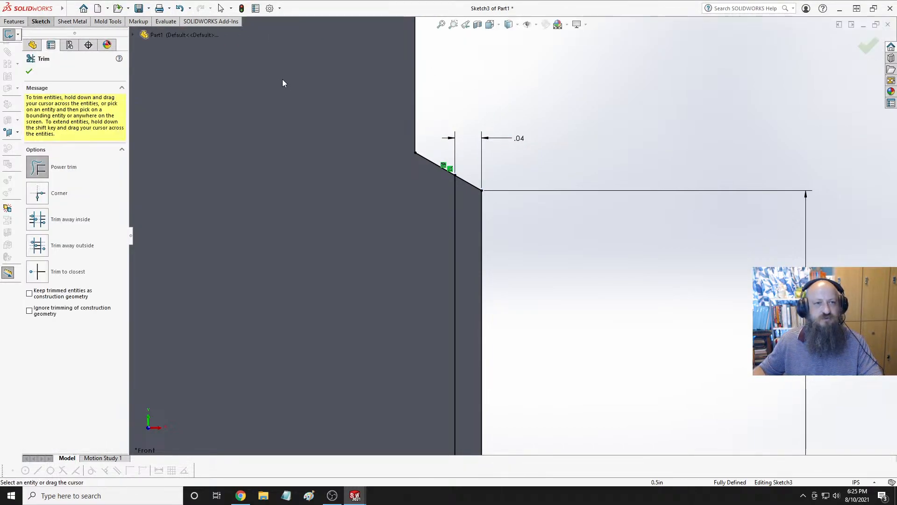
drag(434, 140, 417, 167)
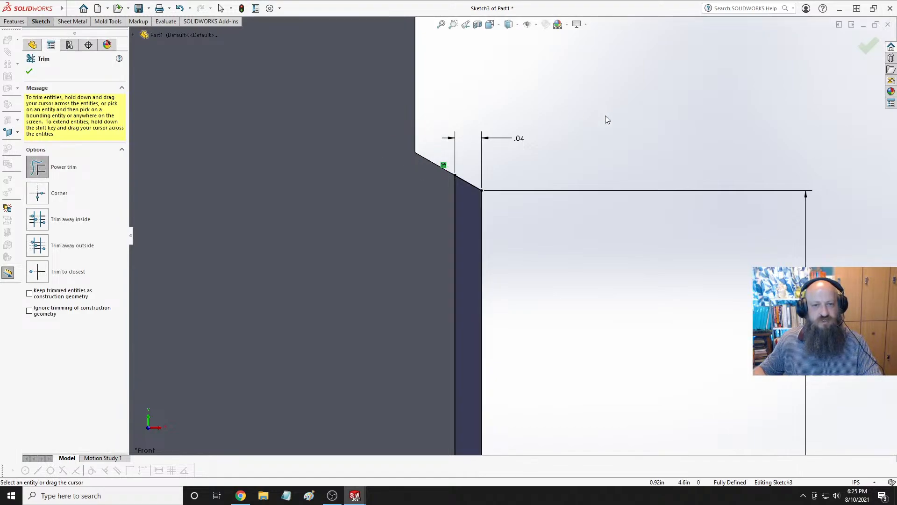
key(Escape)
scroll(548, 215, up, 3)
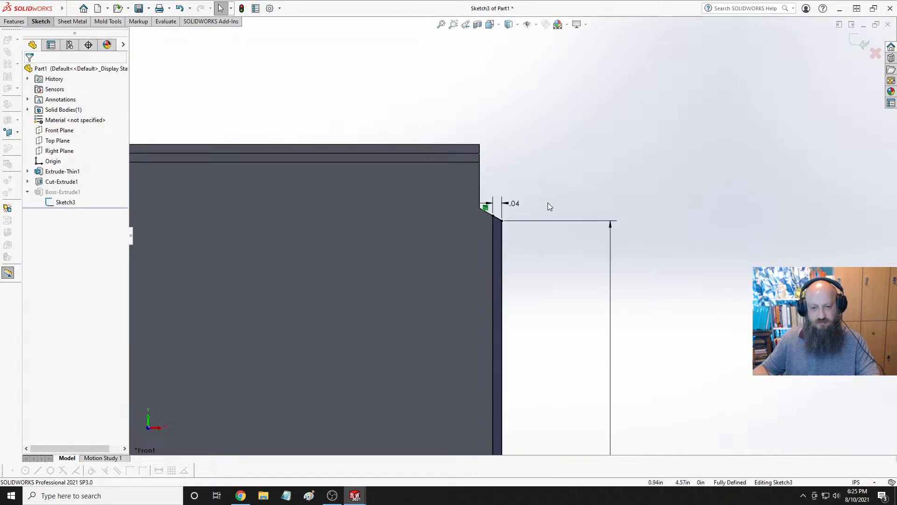
scroll(525, 304, up, 8)
scroll(532, 303, down, 3)
scroll(528, 182, up, 1)
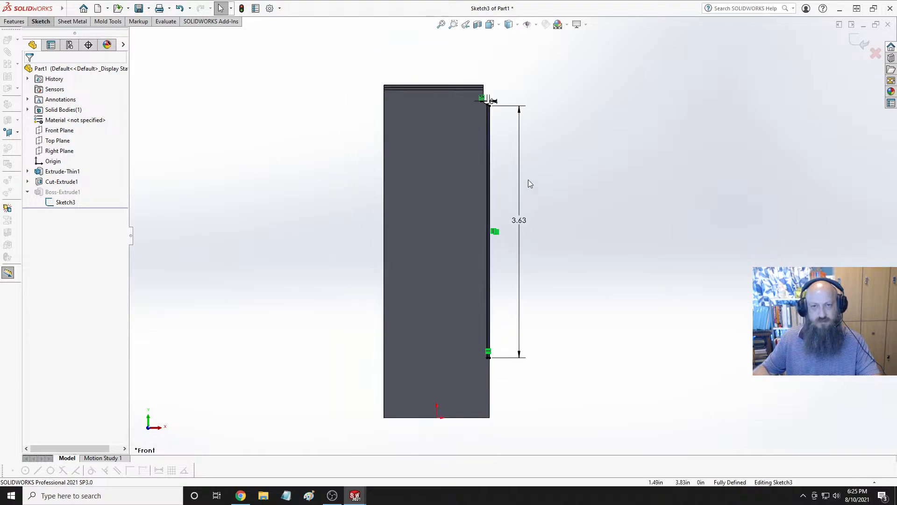
scroll(528, 180, down, 1)
click(859, 41)
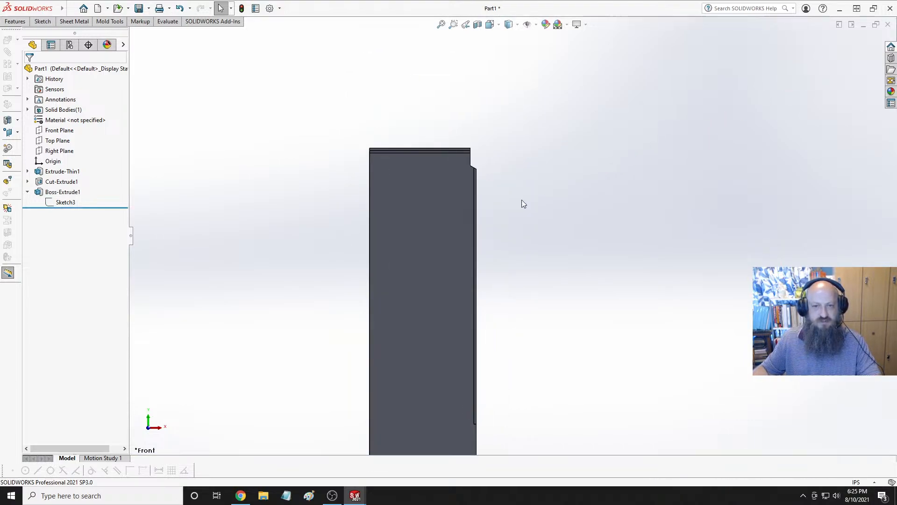
Add a 0.035 in symmetric fillet along the inner edge where the raised strip meets the plate.
scroll(448, 199, down, 5)
middle_drag(525, 157, 467, 179)
scroll(563, 120, down, 4)
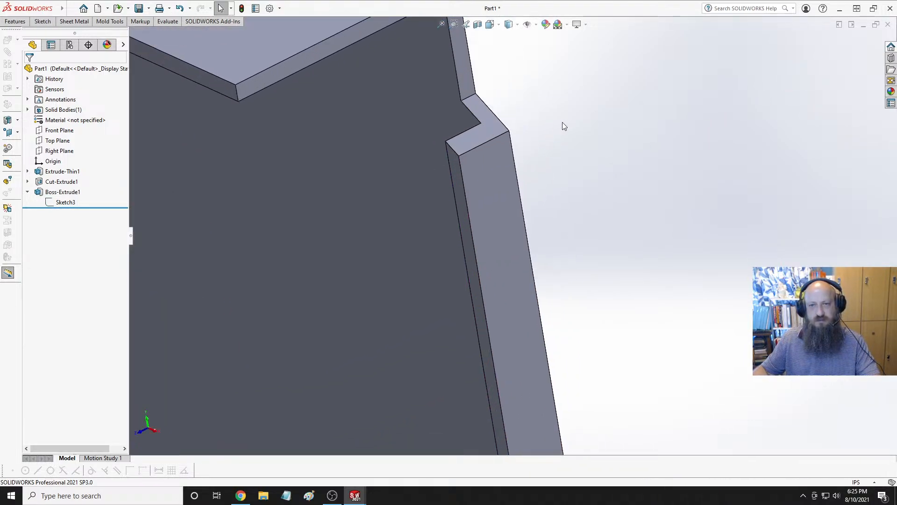
middle_drag(562, 122, 633, 108)
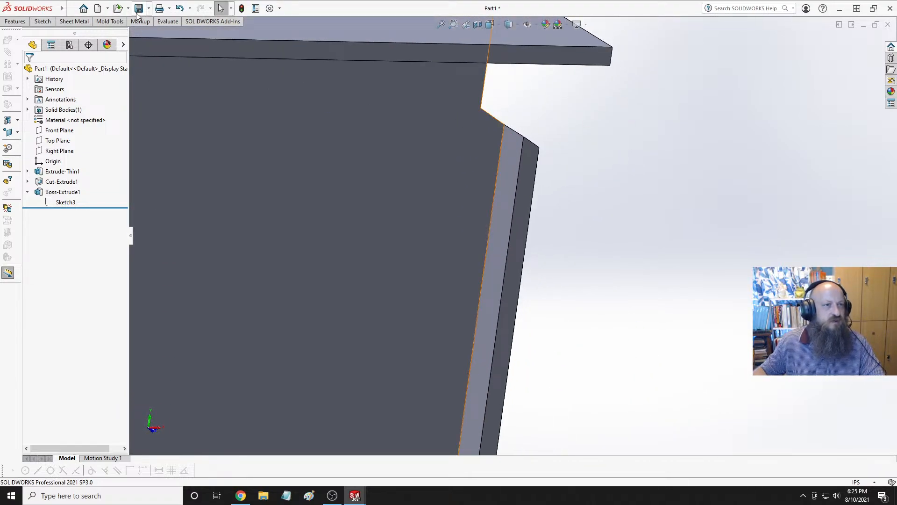
click(40, 21)
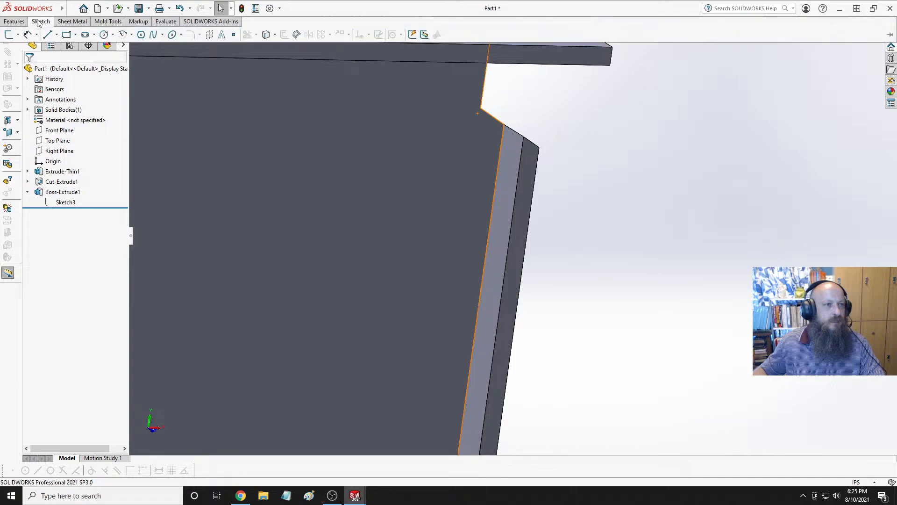
click(15, 22)
click(152, 34)
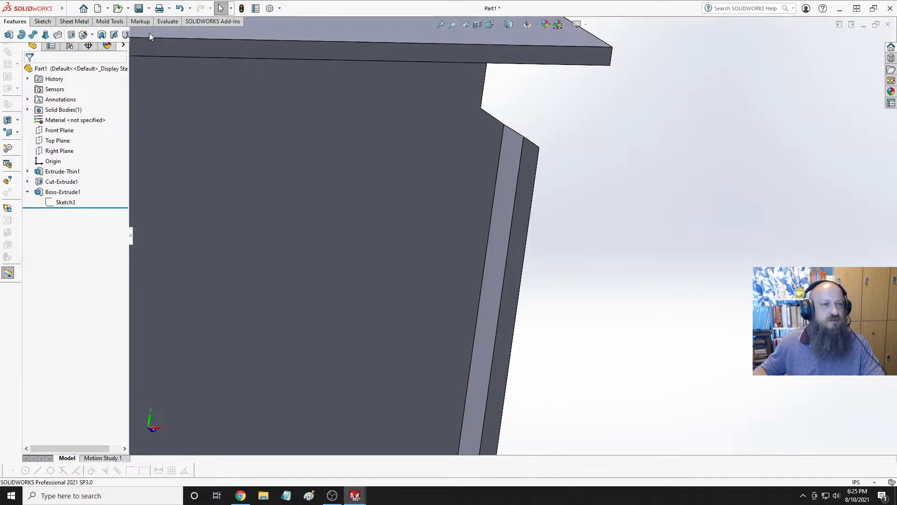
text(.06)
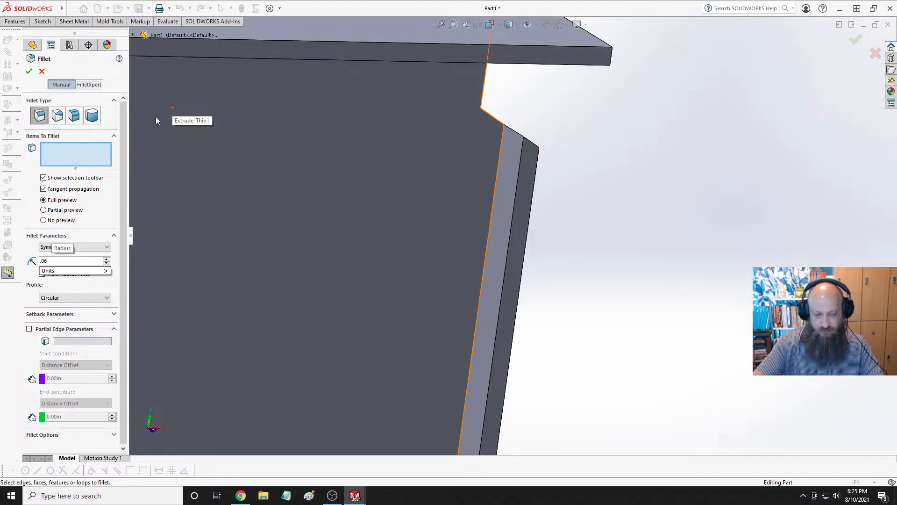
key(BackSpace)
text(35)
key(Return)
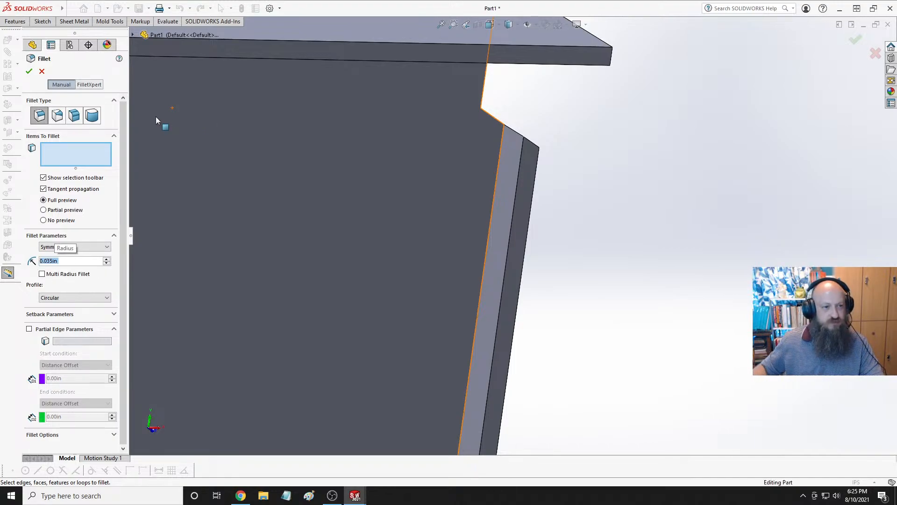
click(503, 144)
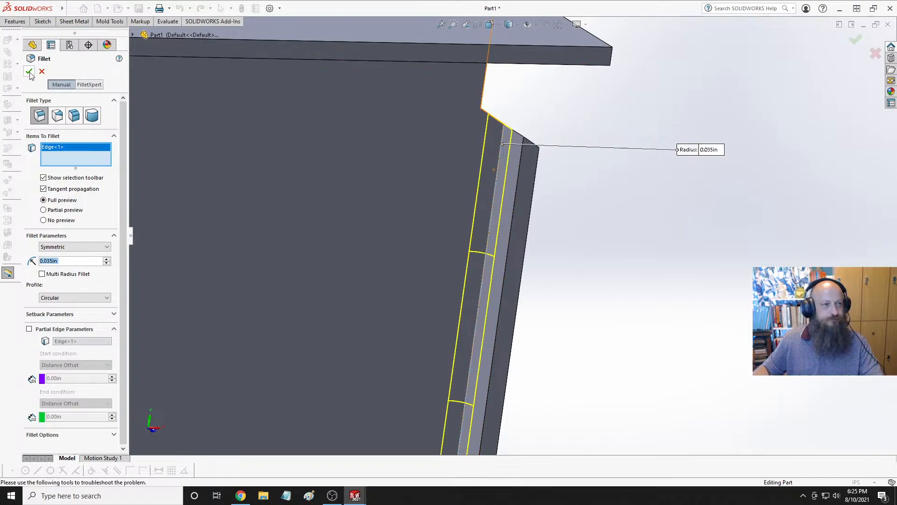
key(Return)
Measure the radius of the outer arc at the bend between the plate and the upper flange.
scroll(562, 184, up, 3)
mouse_move(563, 183)
middle_down()
mouse_move(487, 174)
mouse_move(567, 198)
middle_up()
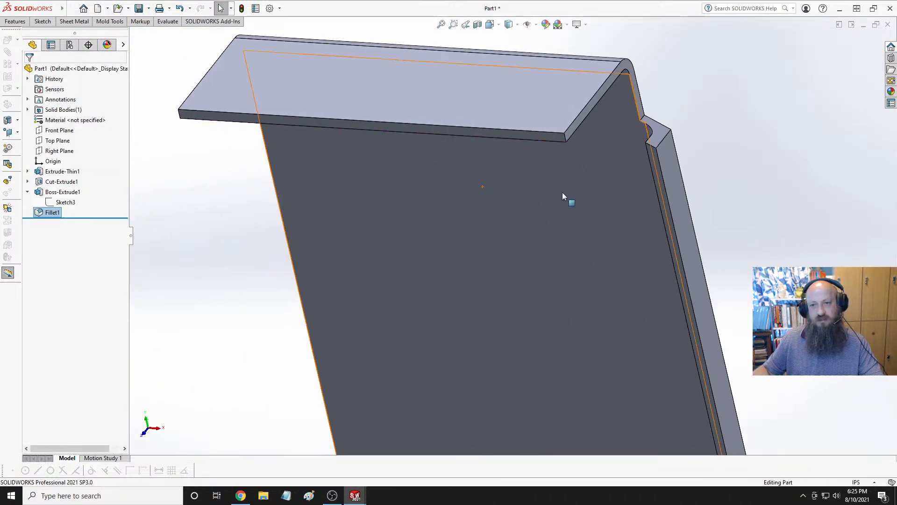
scroll(710, 181, down, 3)
middle_drag(708, 176, 607, 118)
scroll(623, 106, up, 1)
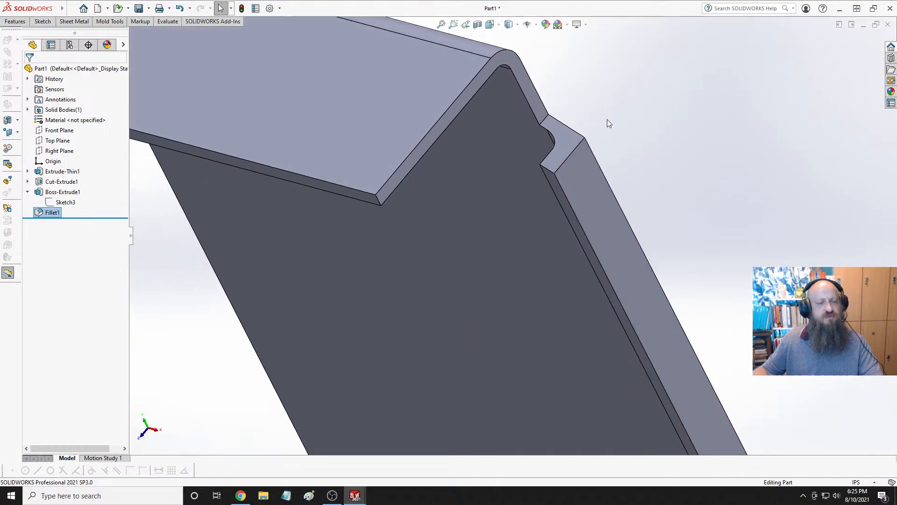
click(161, 21)
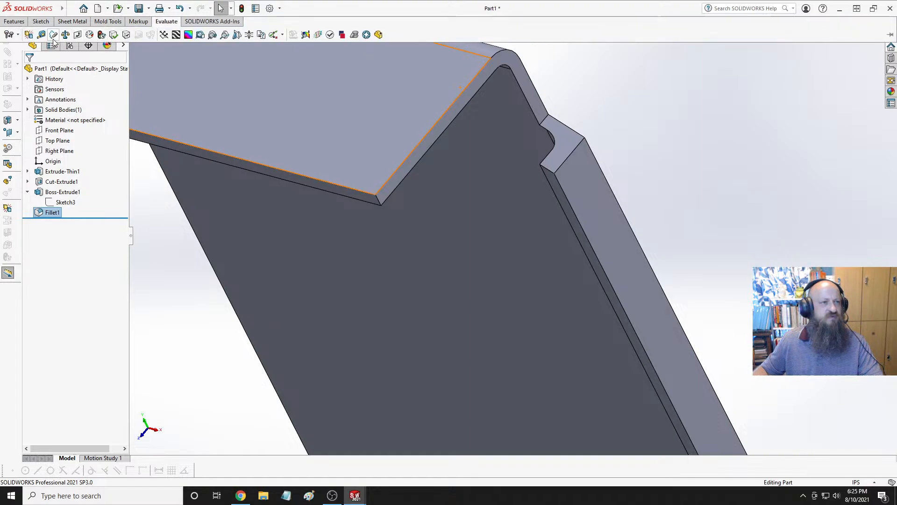
click(53, 37)
click(521, 51)
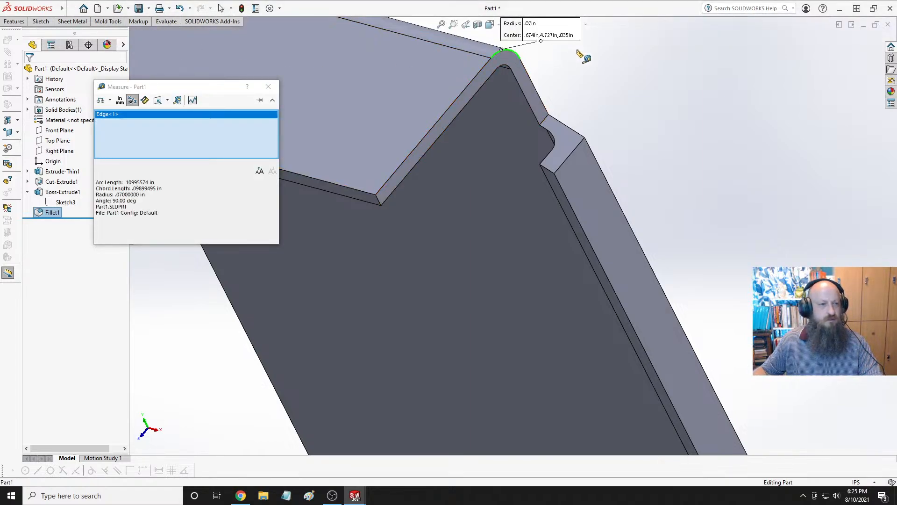
key(Escape)
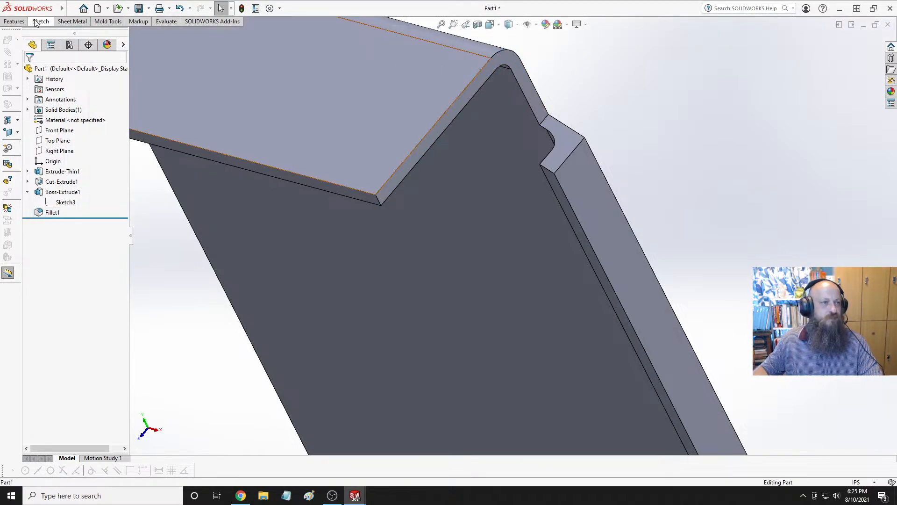
Add a 0.07 in symmetric fillet along the raised strip's outer long edge.
click(14, 21)
click(150, 37)
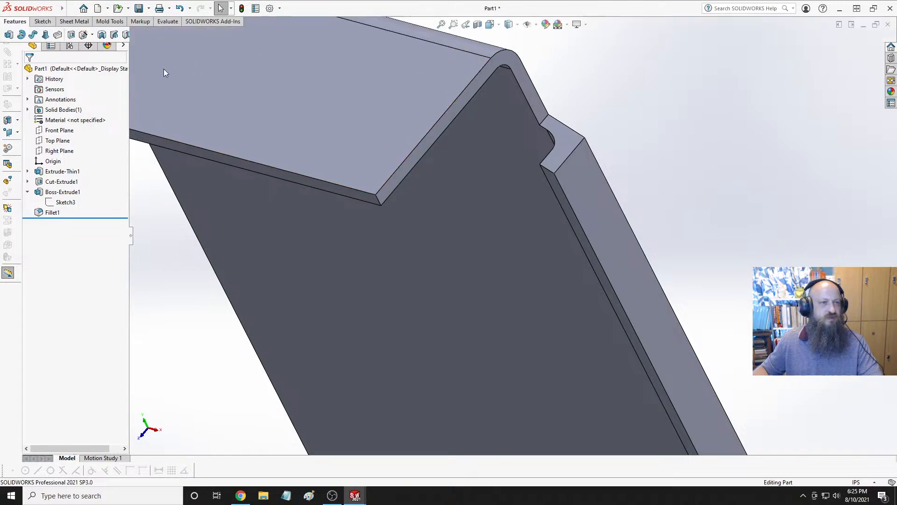
text(.)
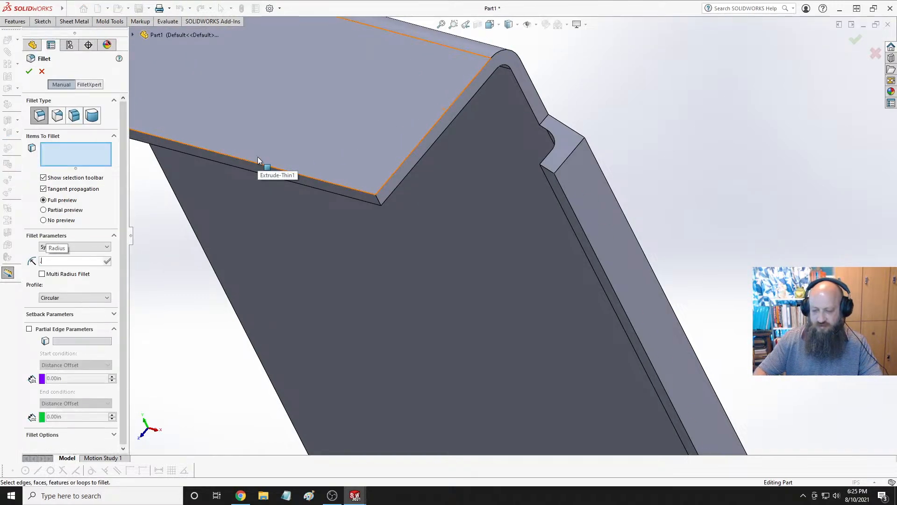
text(07in)
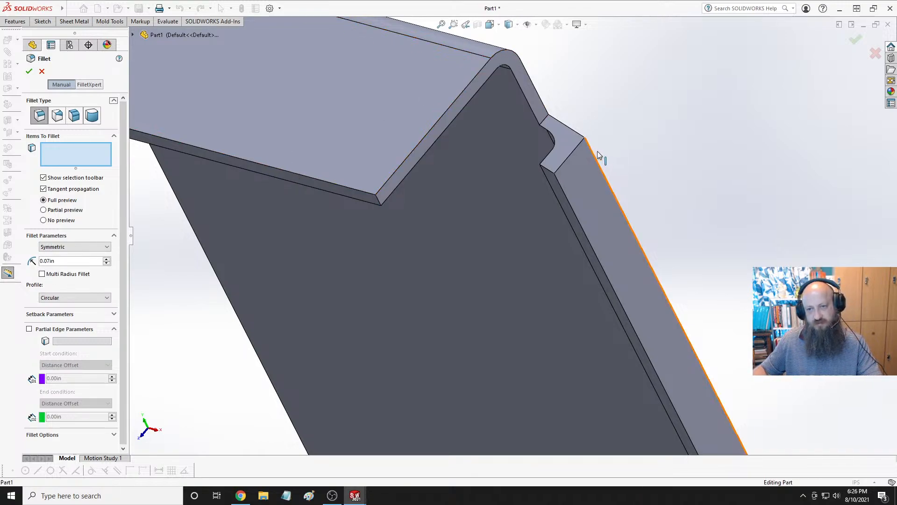
click(595, 153)
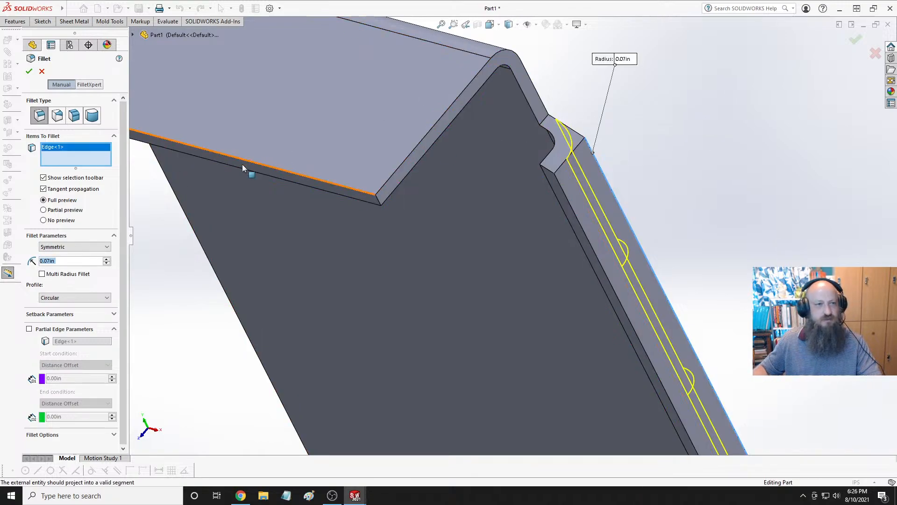
click(29, 71)
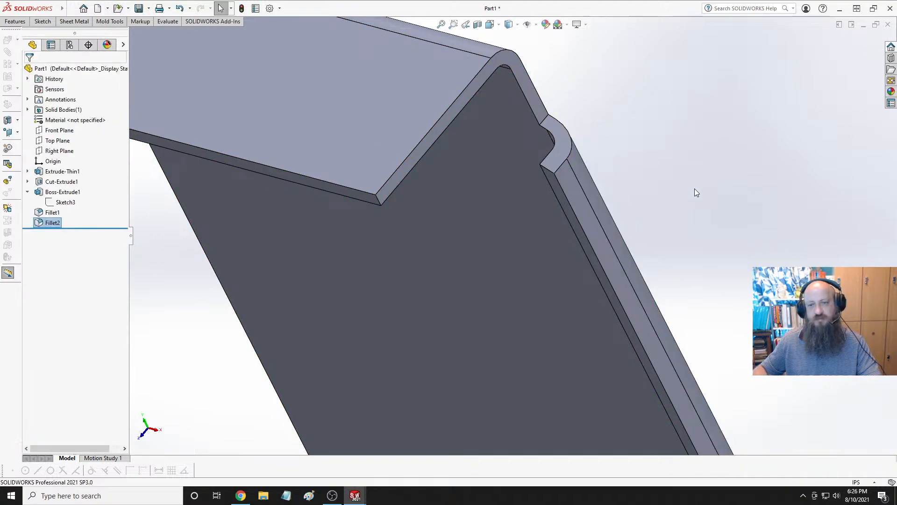
Start a sketch on the upper flange's flat outer face.
scroll(629, 172, up, 5)
middle_drag(630, 177, 624, 249)
scroll(622, 250, up, 5)
middle_drag(567, 277, 537, 215)
scroll(514, 255, down, 3)
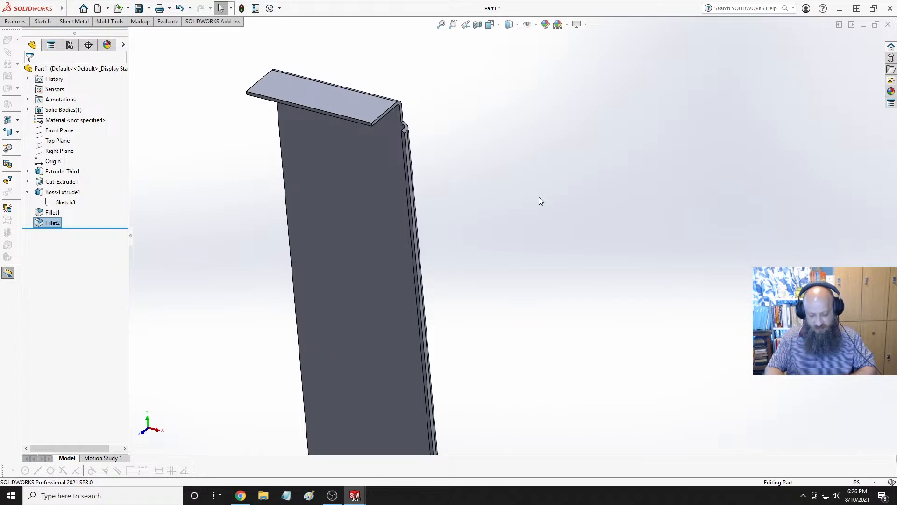
middle_drag(540, 197, 556, 237)
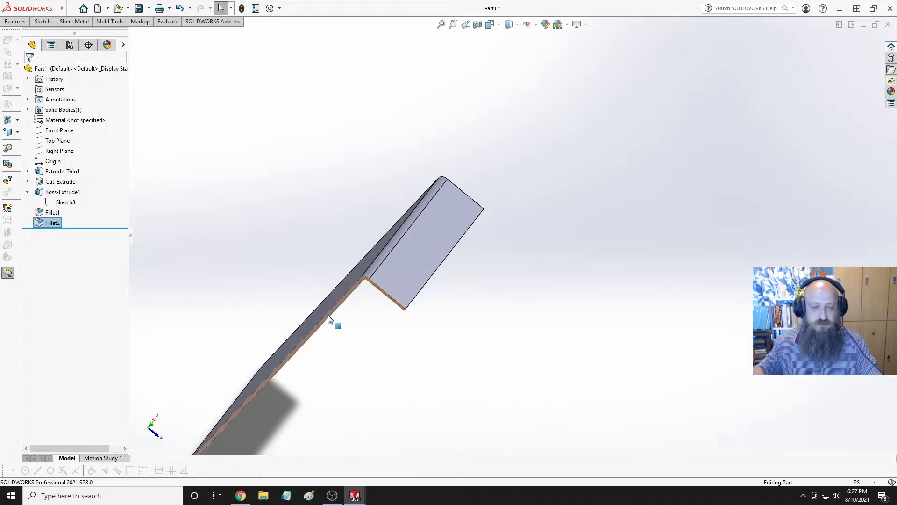
middle_drag(329, 319, 491, 290)
key(space)
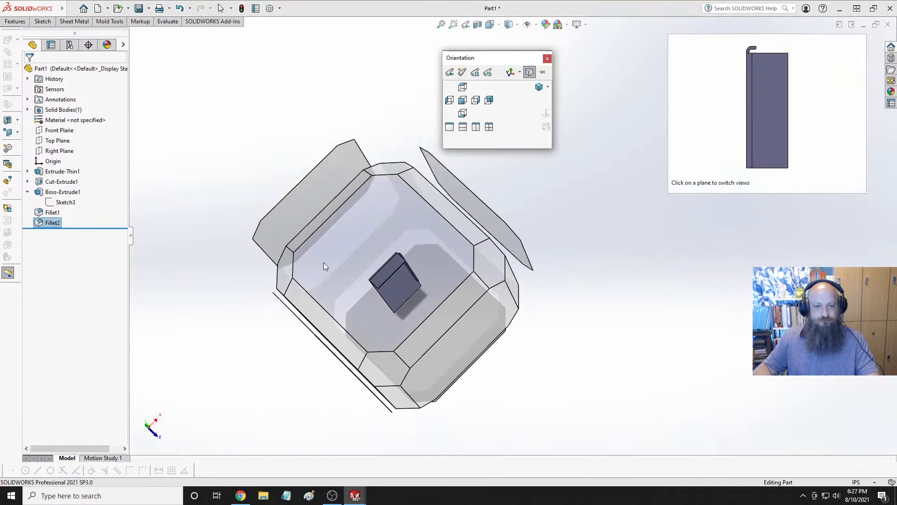
click(324, 263)
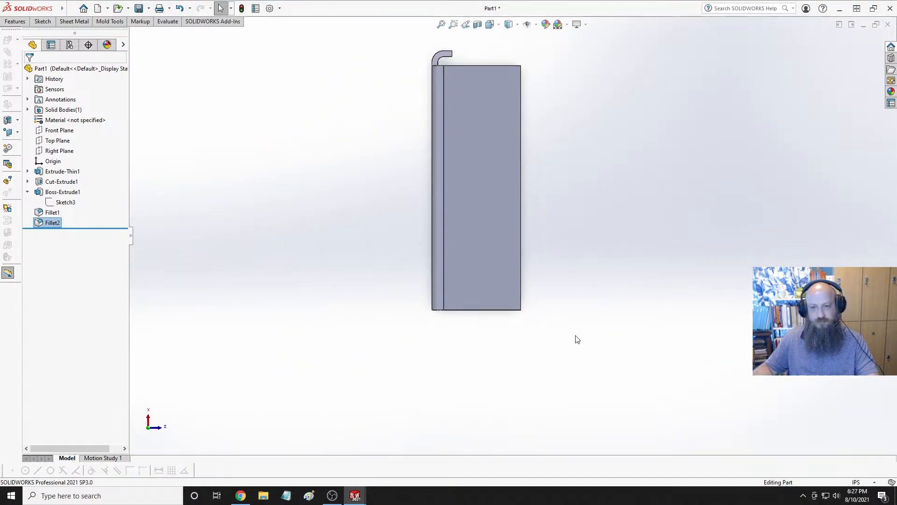
scroll(577, 339, down, 1)
click(453, 228)
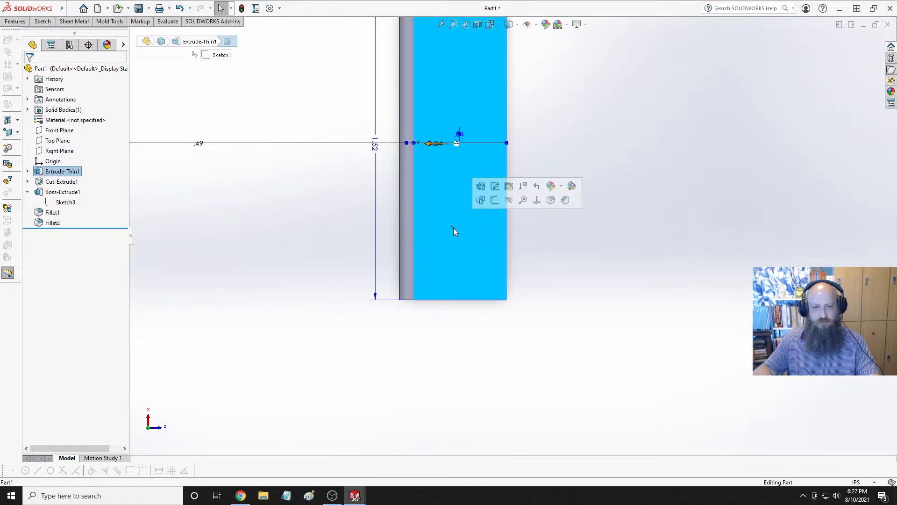
click(497, 201)
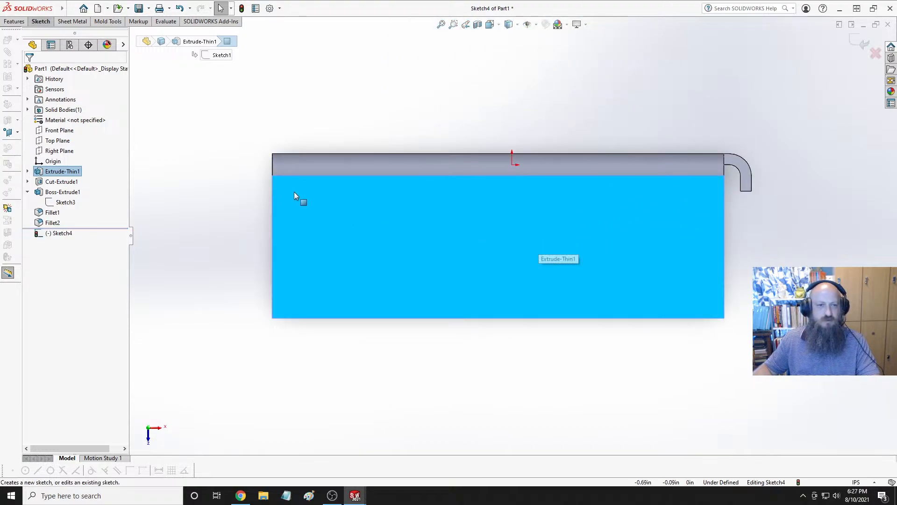
click(195, 175)
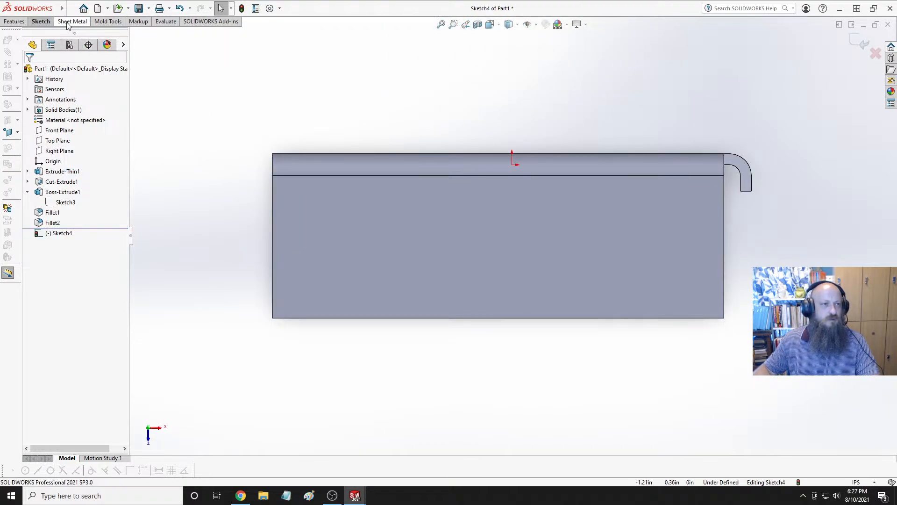
Sketch a corner rectangle extending off the flange's short end from the bend line, and make its far side collinear with the flange's free long edge.
click(39, 22)
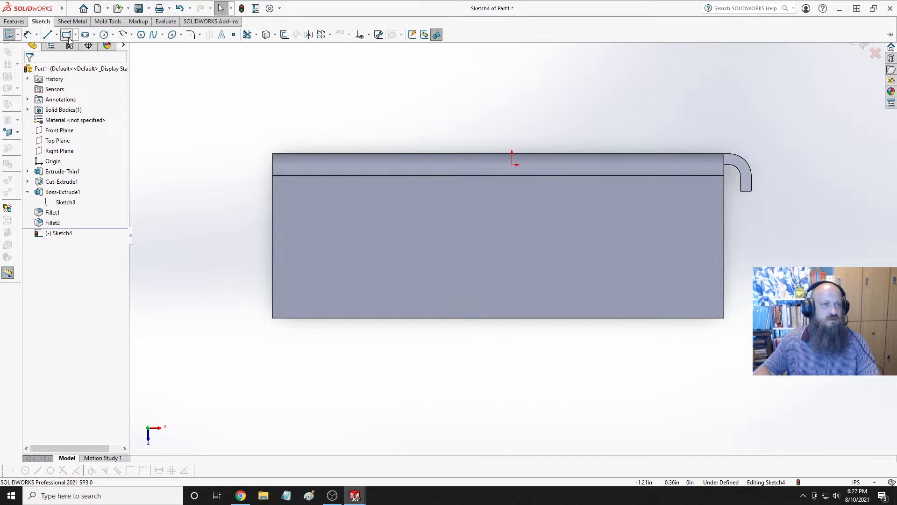
click(67, 36)
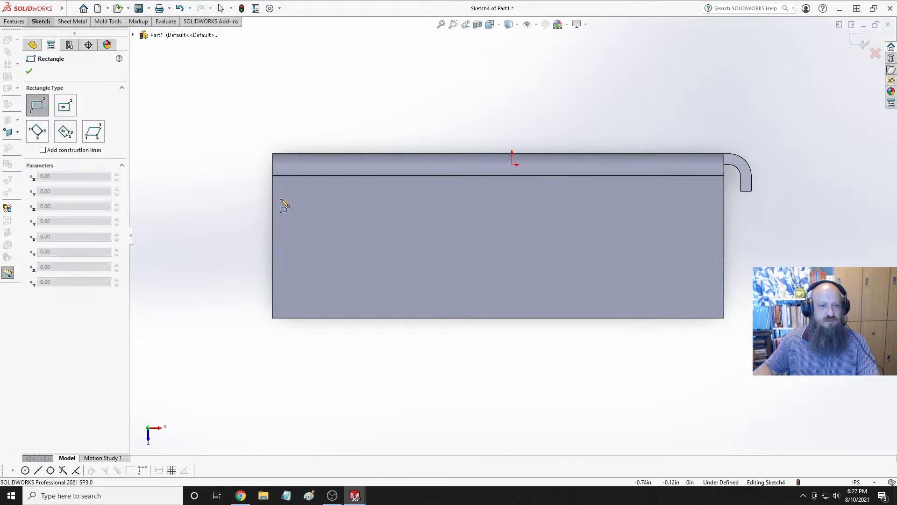
click(272, 175)
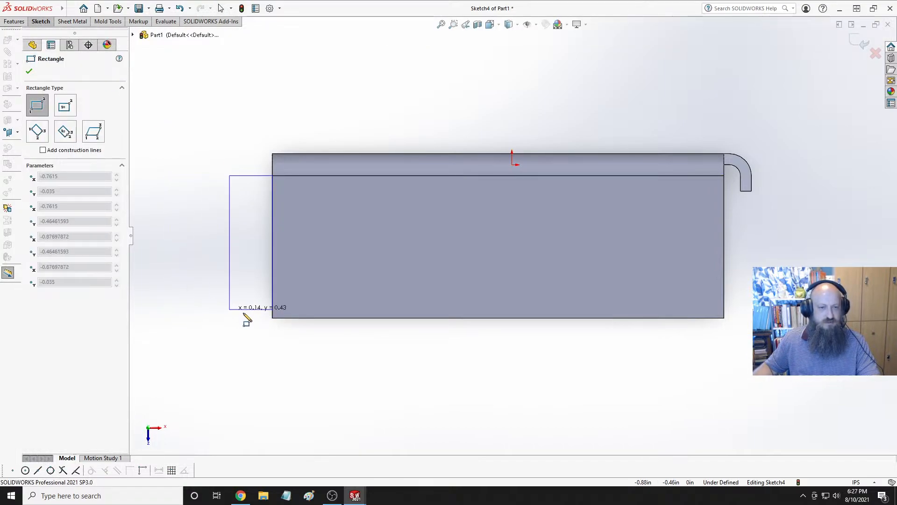
click(167, 277)
key(Escape)
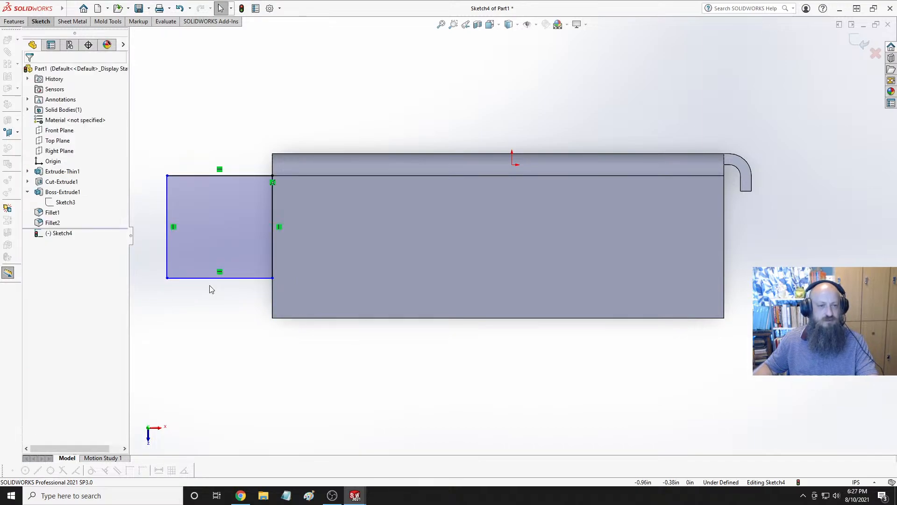
click(222, 278)
ctrl+click(334, 319)
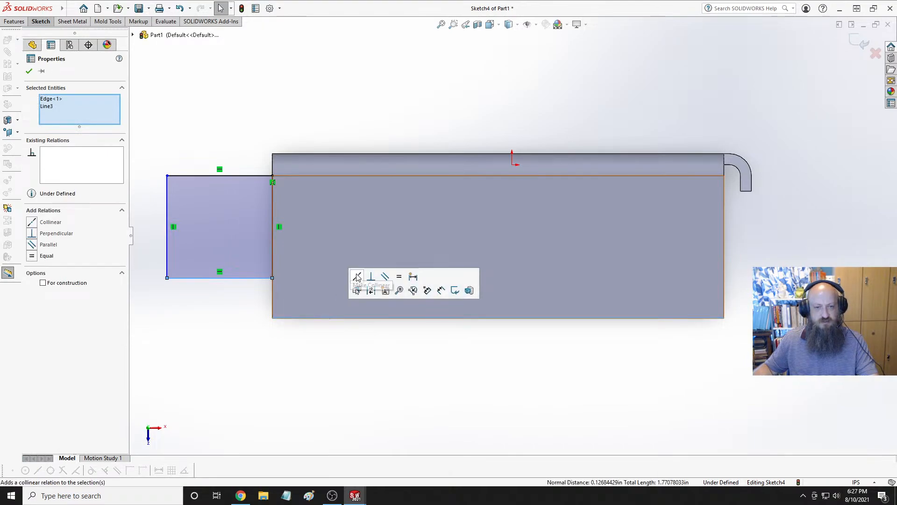
click(357, 276)
click(200, 109)
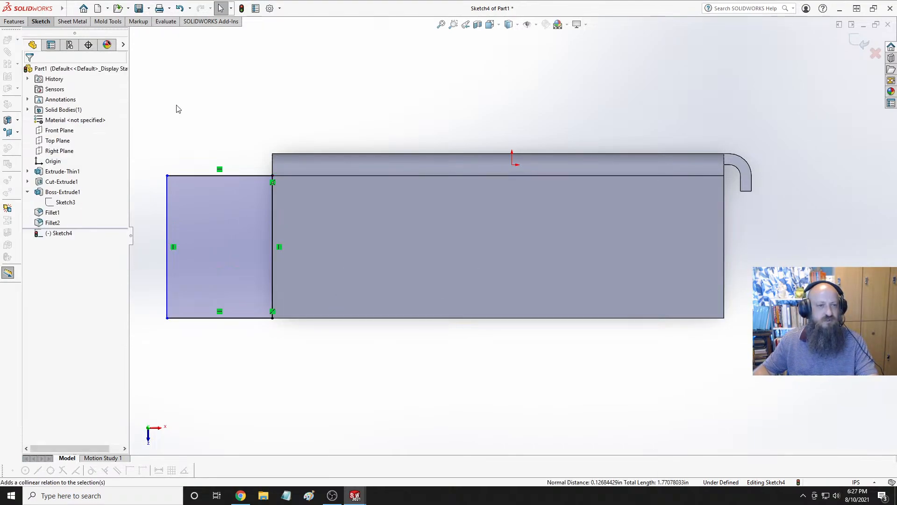
Dimension from the rectangle's outer end line to the flange's opposite short edge and set it to 1.570 in.
click(40, 22)
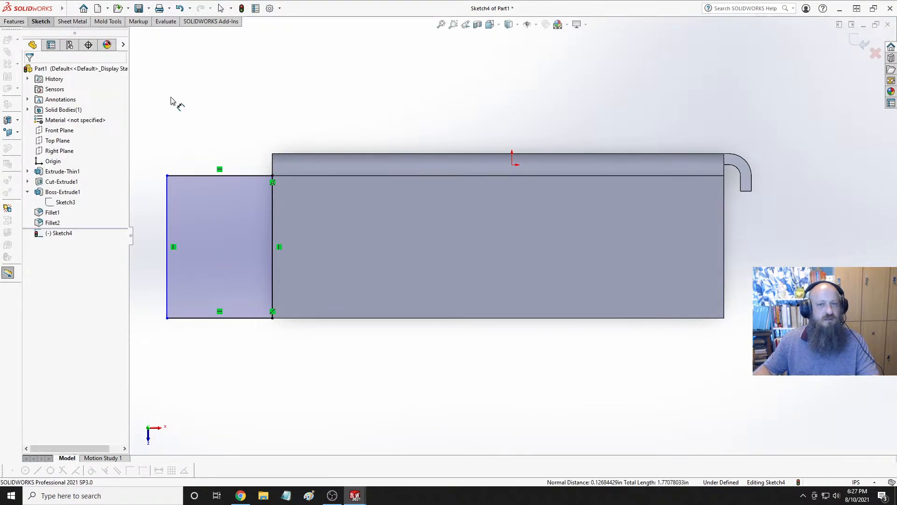
click(172, 221)
click(365, 78)
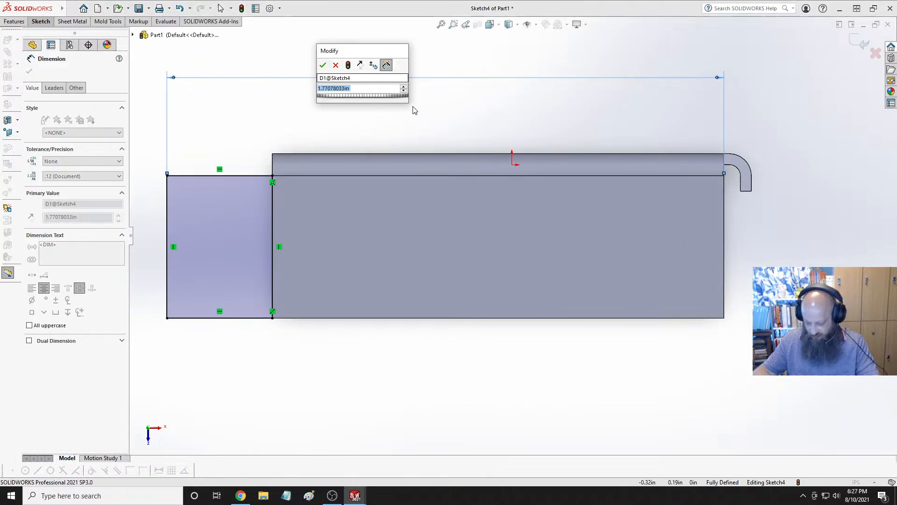
text(1.570)
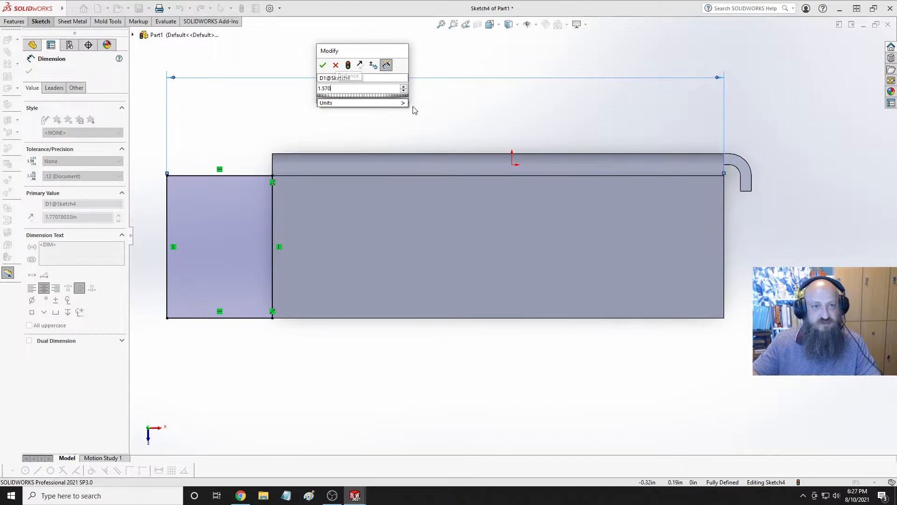
key(Return)
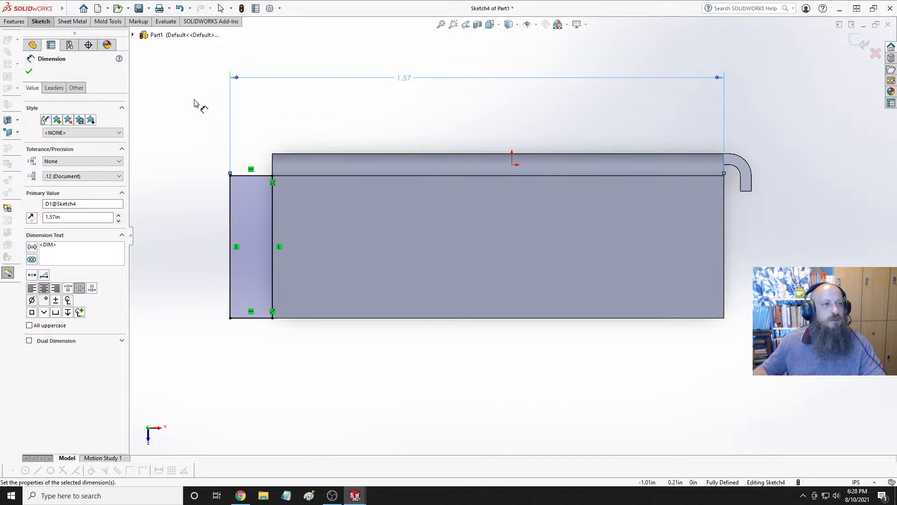
Extrude the rectangle 0.035 in blind, reversed into the flange's thickness and merged with the body.
click(10, 10)
click(40, 7)
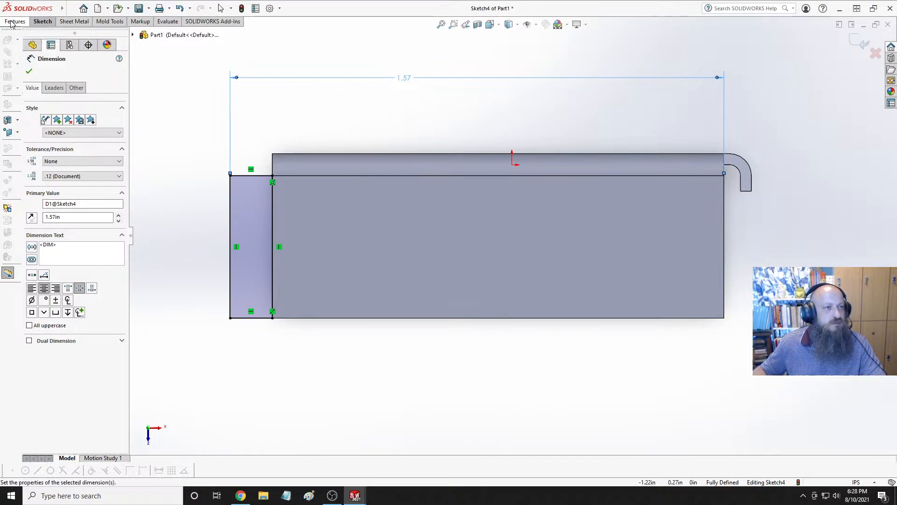
key(ctrl+7)
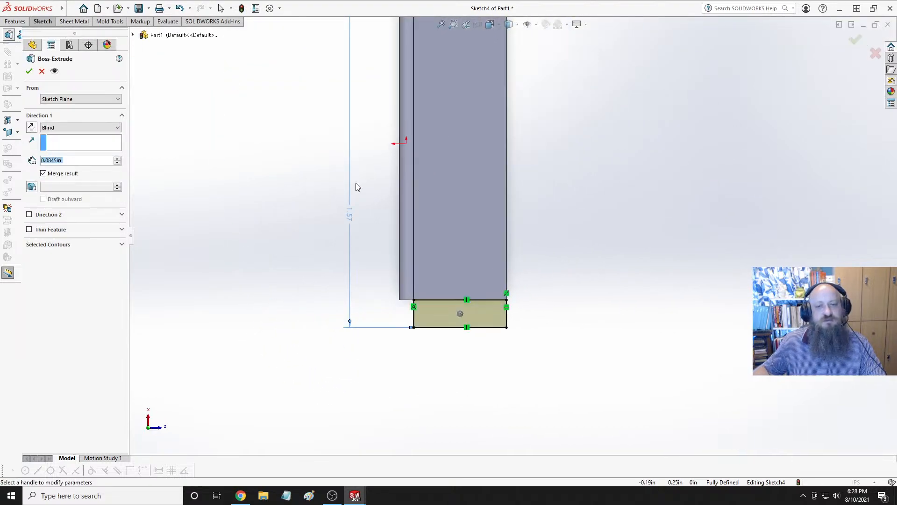
text(.035)
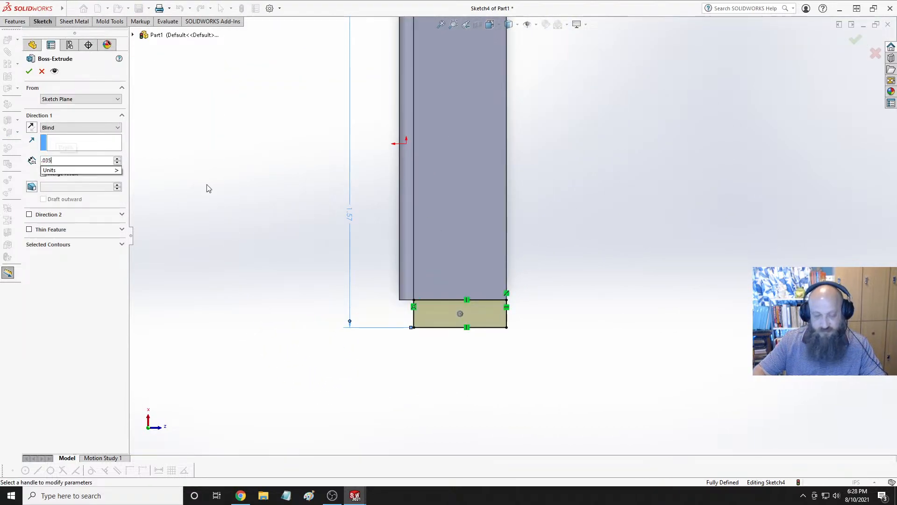
key(Return)
middle_drag(238, 181, 279, 157)
scroll(508, 72, up, 5)
middle_drag(509, 72, 365, 52)
scroll(408, 150, down, 5)
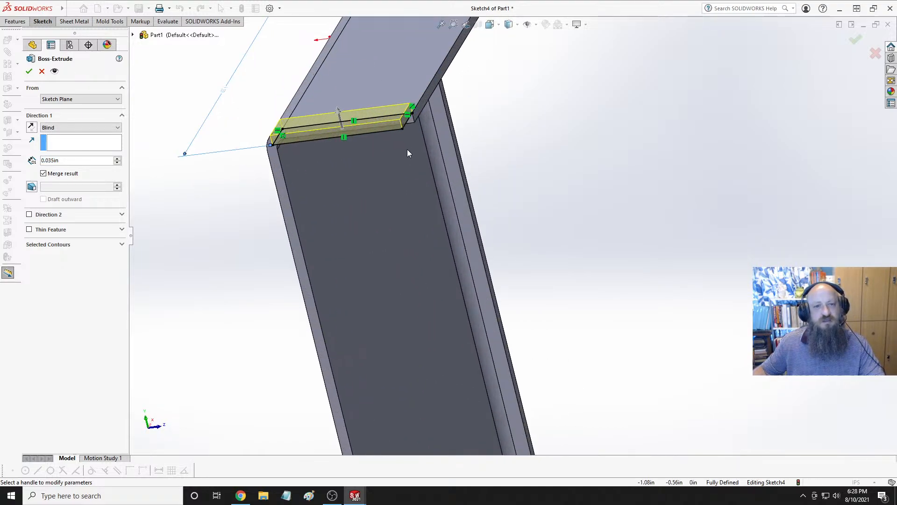
click(31, 127)
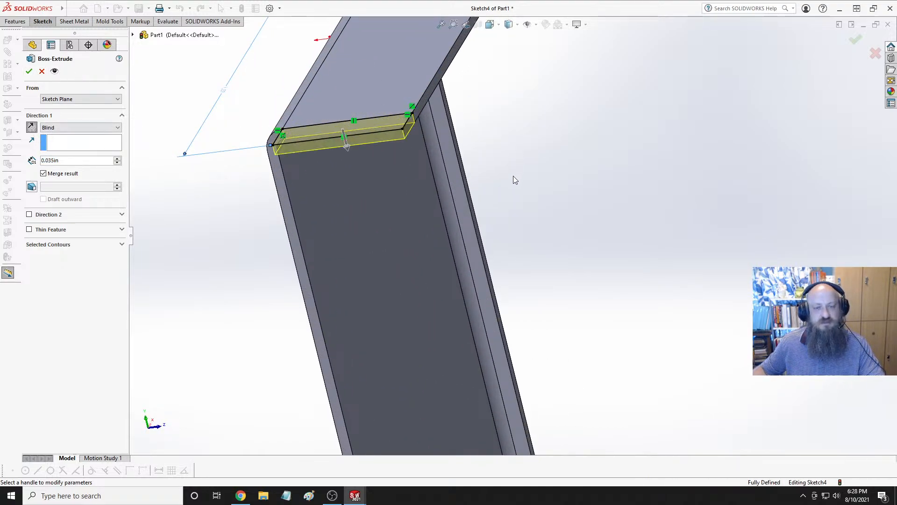
scroll(513, 176, down, 3)
click(32, 74)
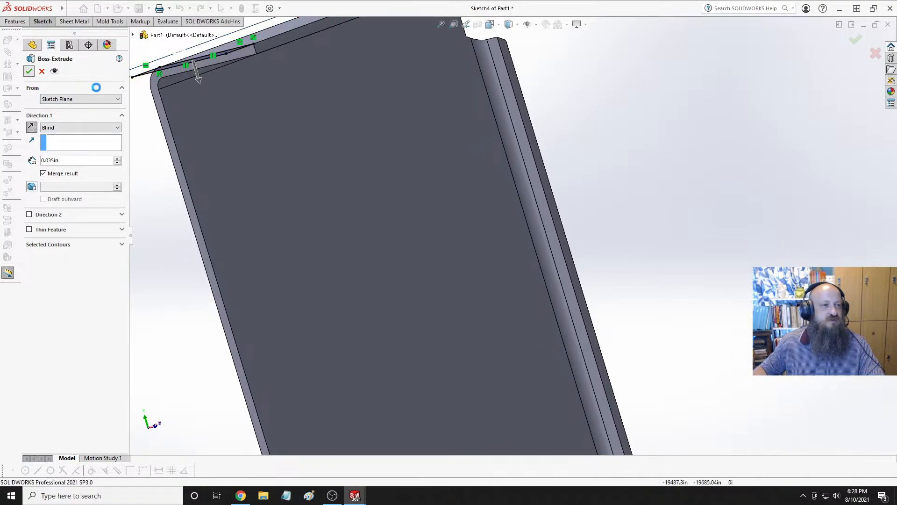
click(157, 195)
Fillet the inner corner edge where the flange extension meets the end of the bend with a 0.035 in symmetric radius.
scroll(157, 195, up, 3)
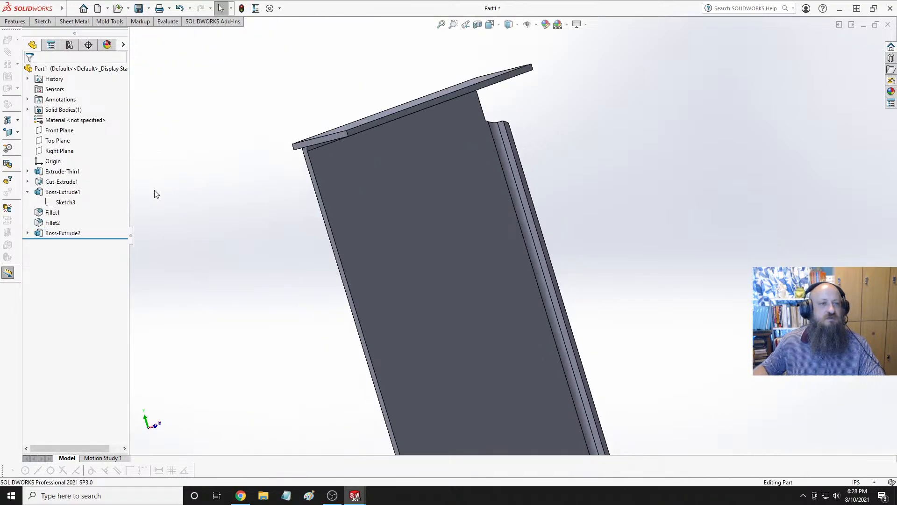
middle_drag(157, 195, 320, 138)
middle_drag(364, 194, 347, 164)
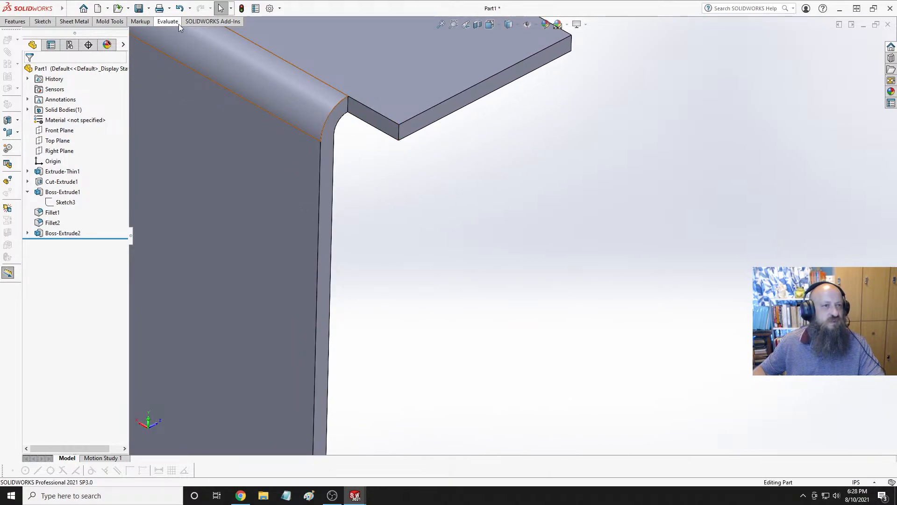
scroll(408, 193, up, 3)
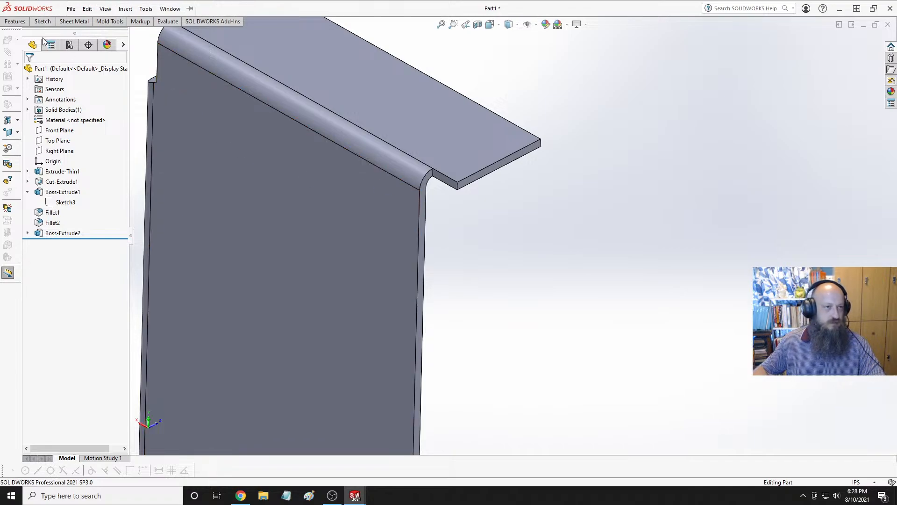
click(14, 23)
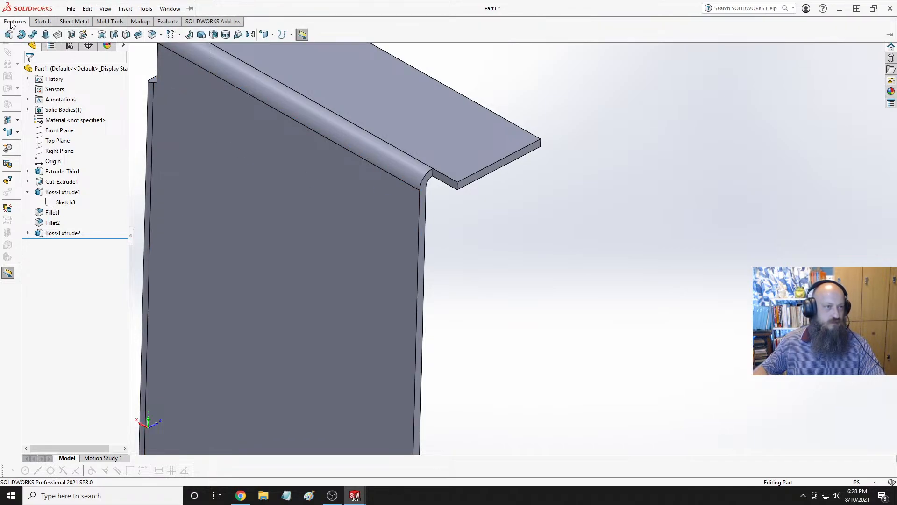
click(151, 34)
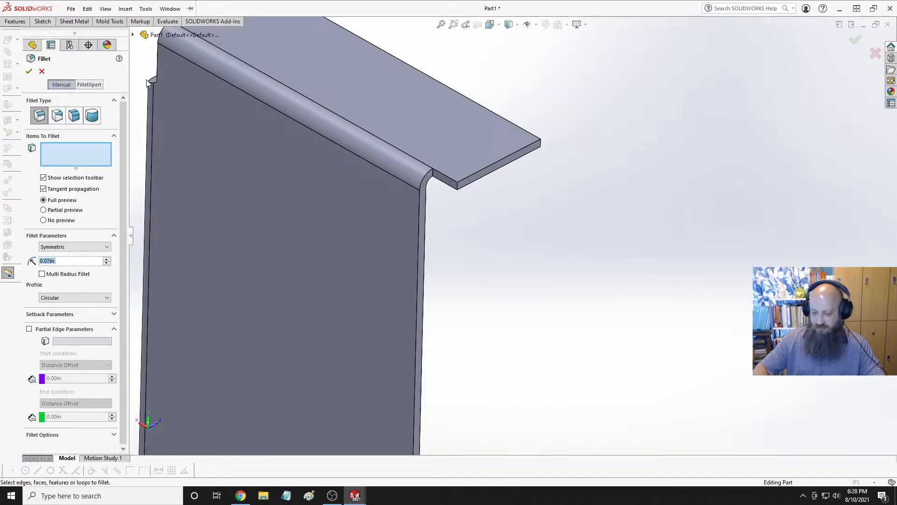
text(0.035)
key(Return)
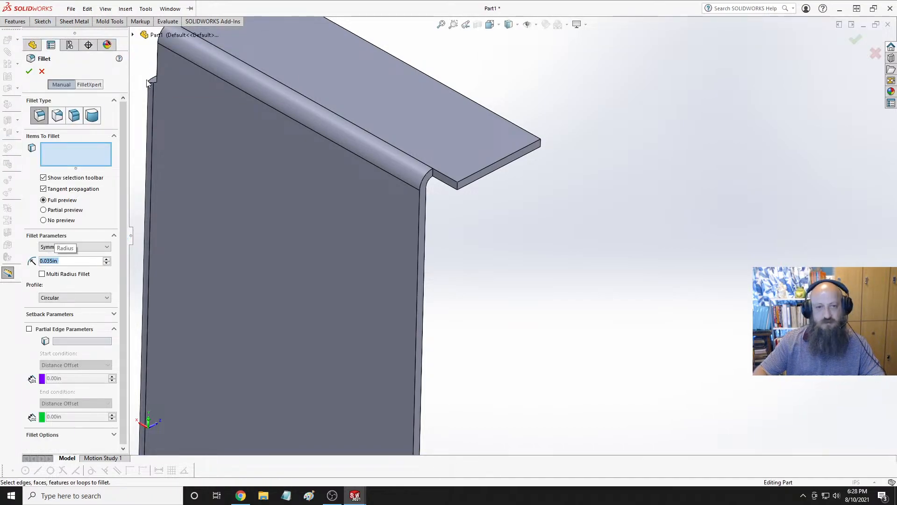
click(431, 180)
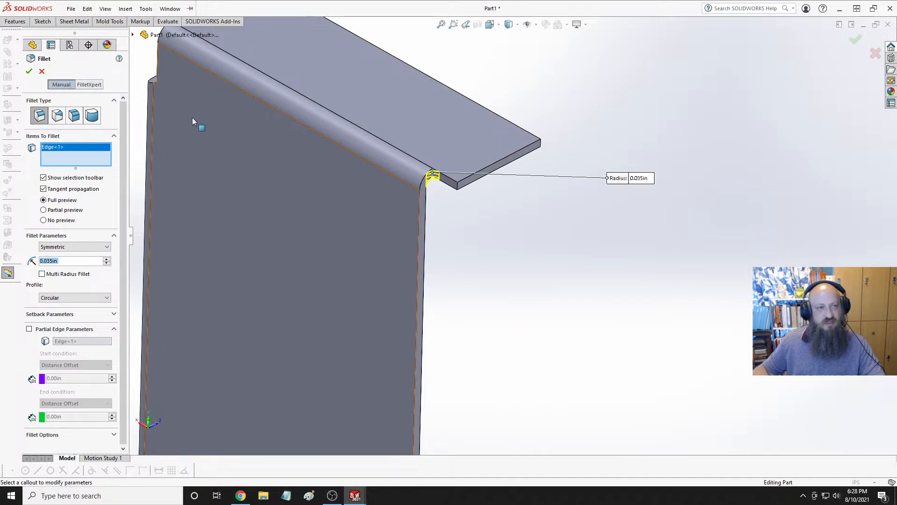
key(Return)
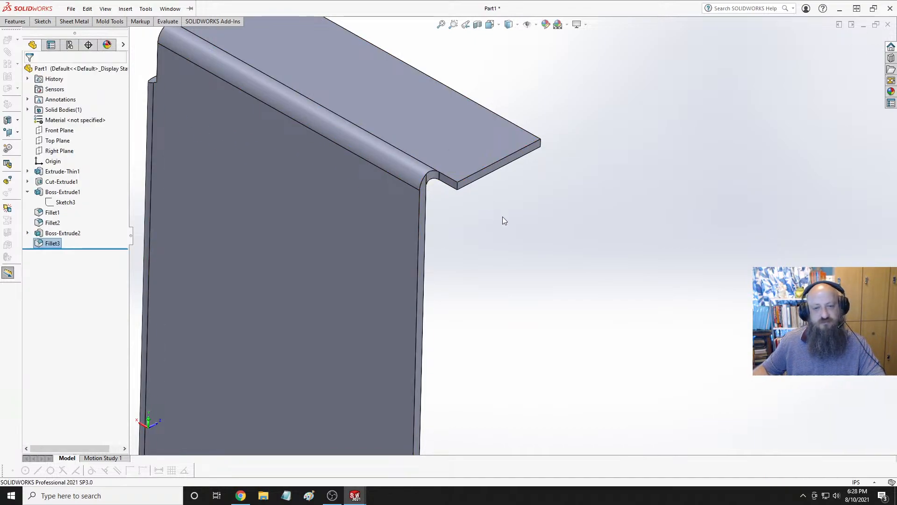
Orient the view square to the upper flange and start a new sketch on its flat outer face.
middle_drag(500, 217, 541, 220)
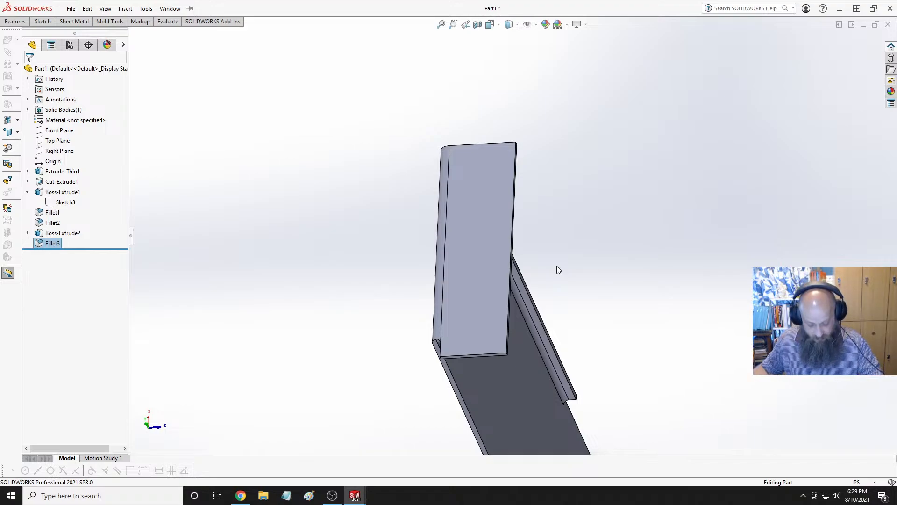
middle_drag(557, 265, 521, 282)
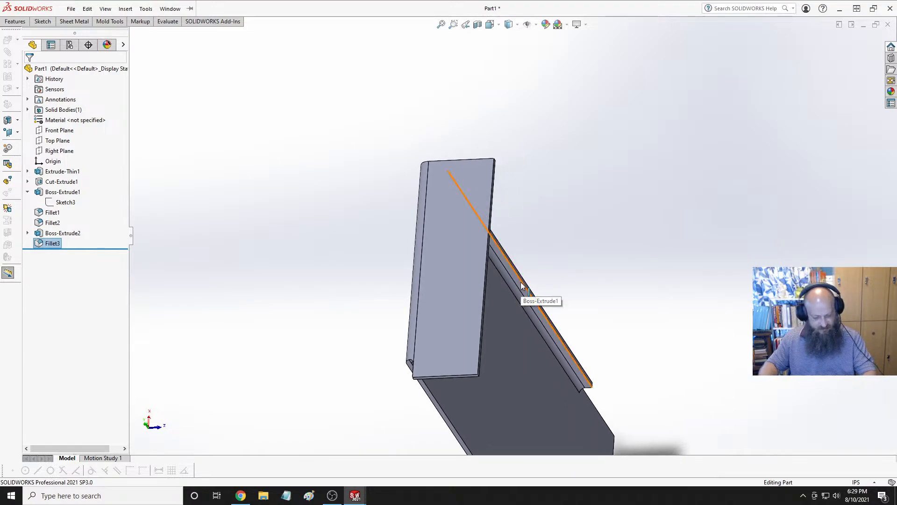
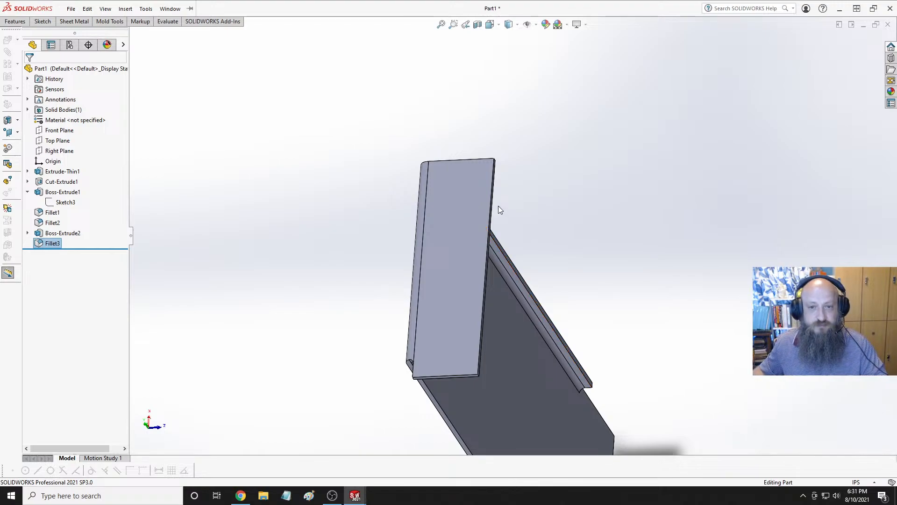
key(space)
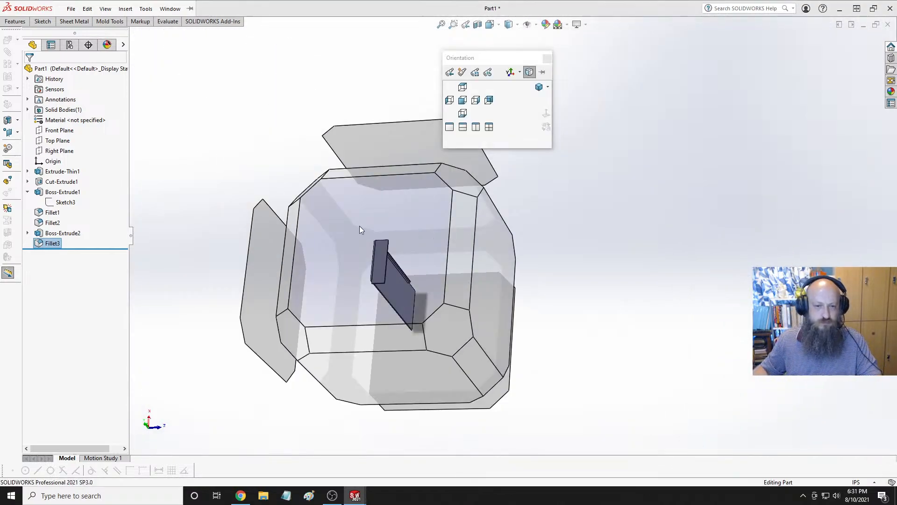
click(363, 229)
click(535, 288)
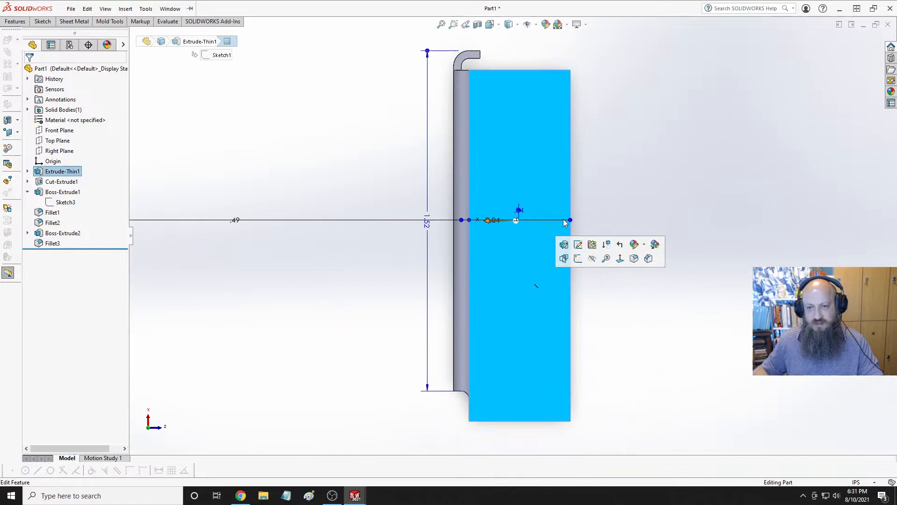
click(577, 258)
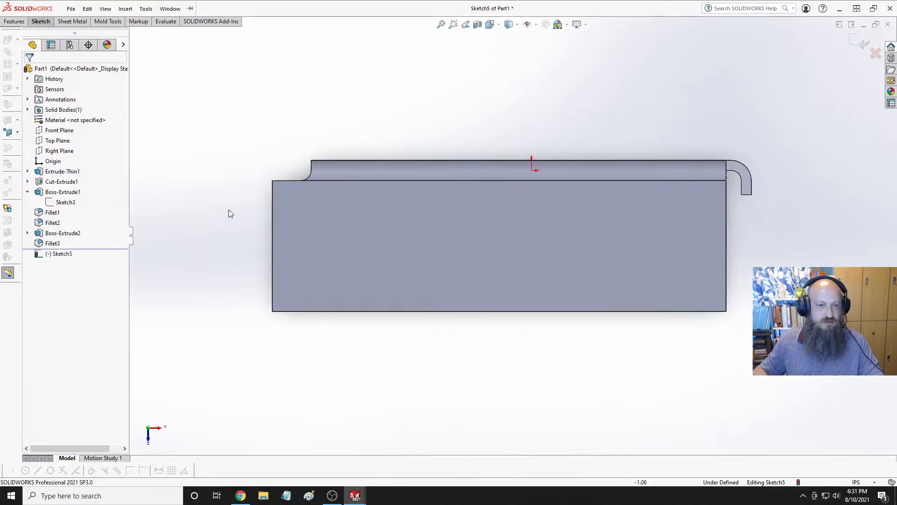
Sketch a horizontal centerline across the flange face from one short edge to the other, close to the free long edge.
click(41, 21)
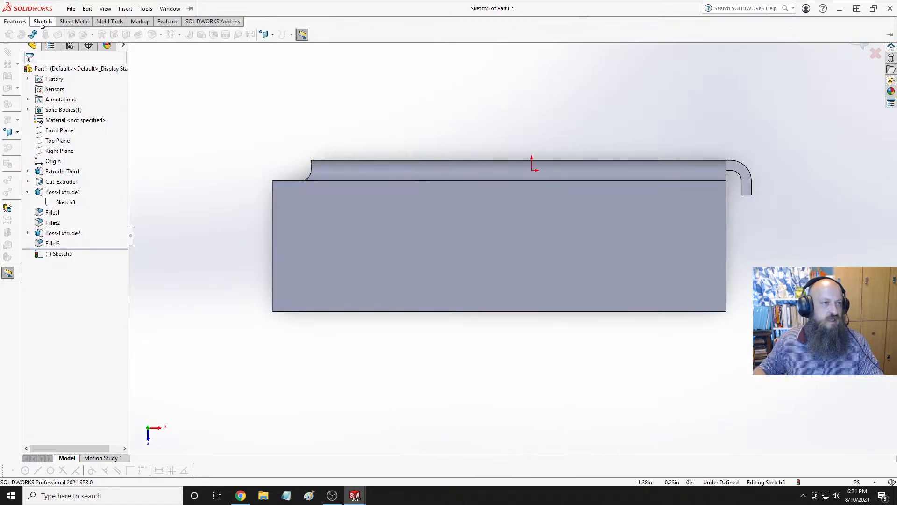
click(56, 35)
click(79, 56)
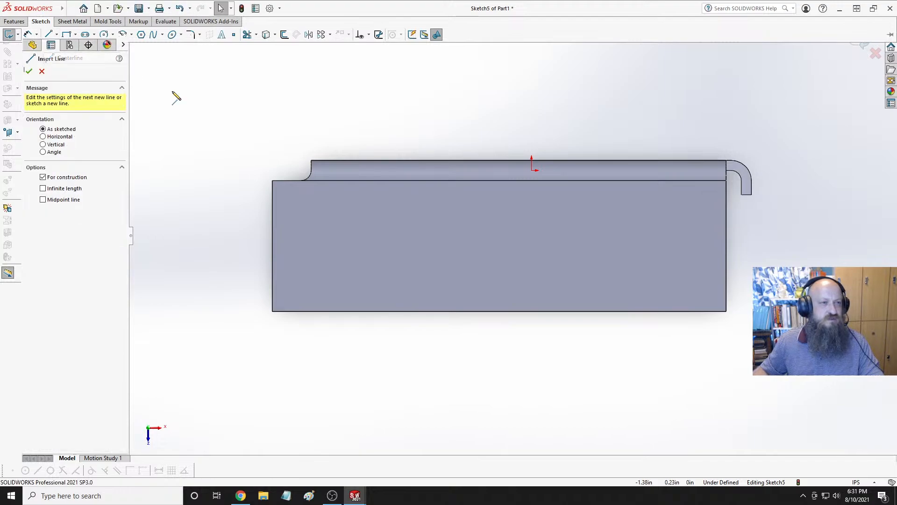
click(273, 289)
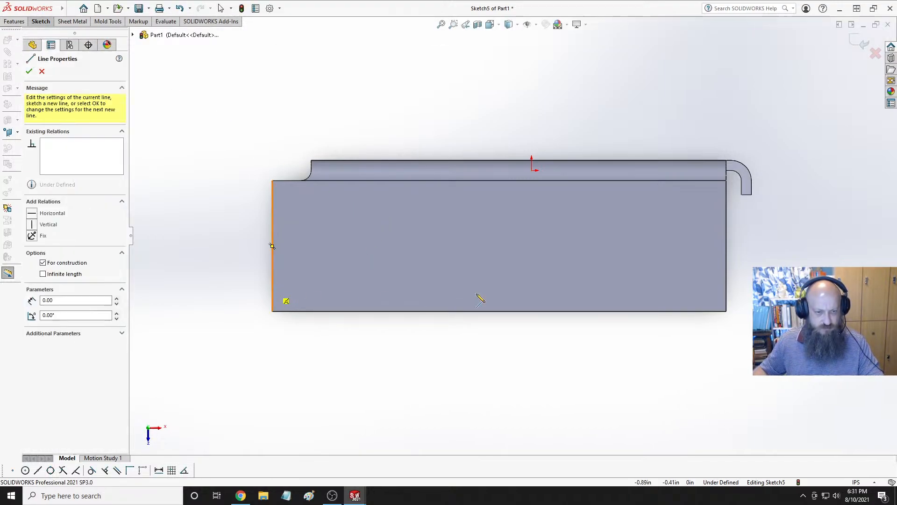
click(732, 289)
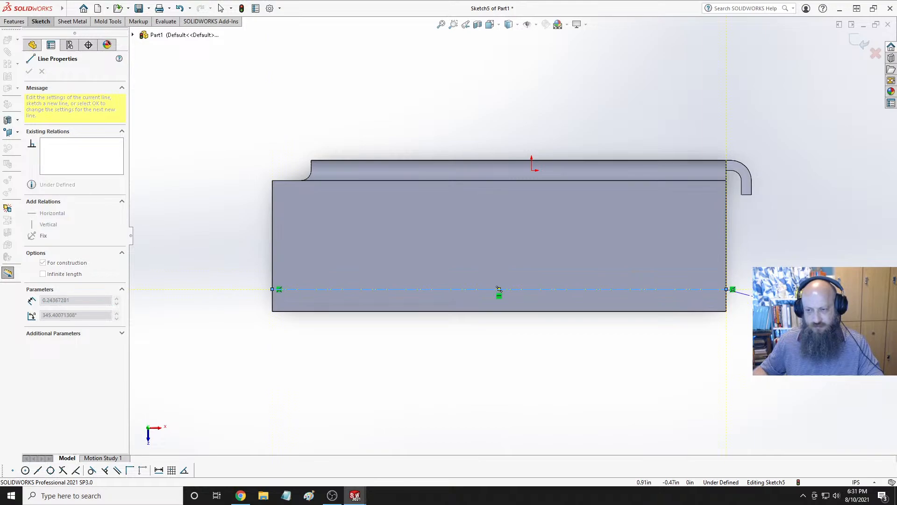
click(65, 23)
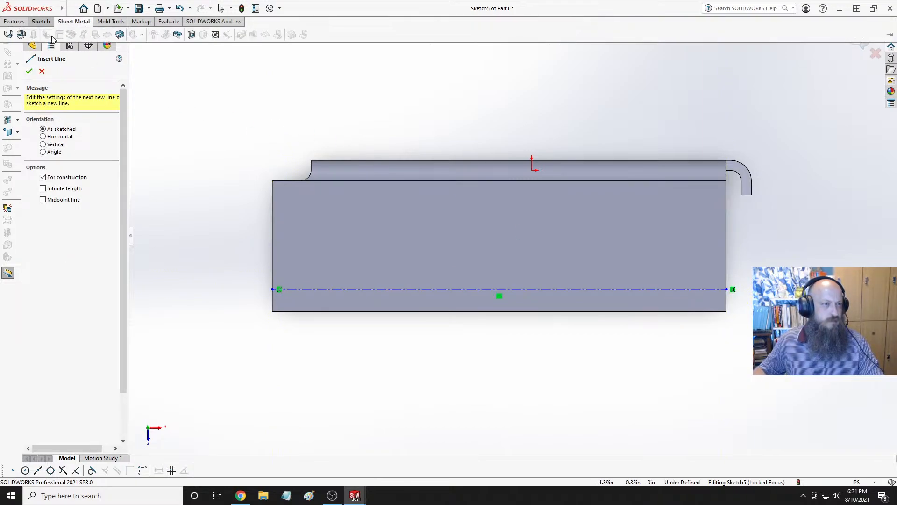
click(66, 24)
key(Escape)
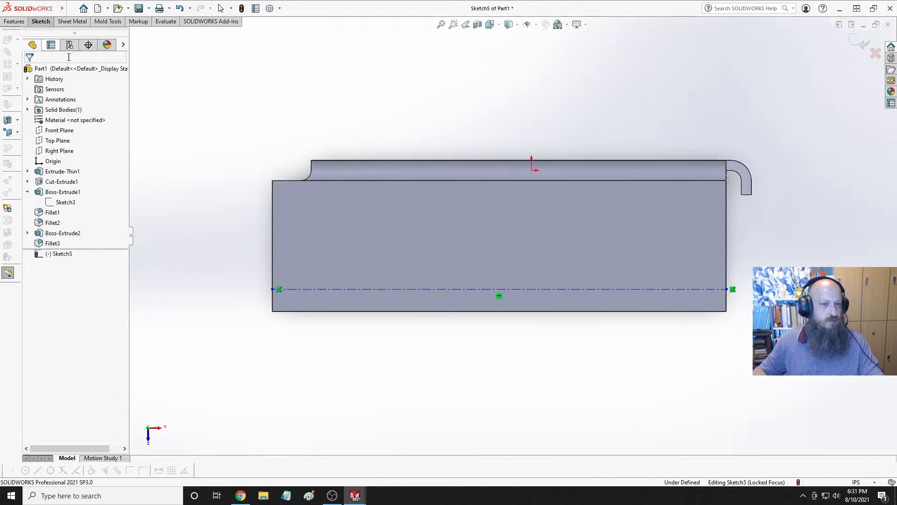
Dimension the centerline from the flange's free long edge and set the distance to 0.1635 in.
click(354, 311)
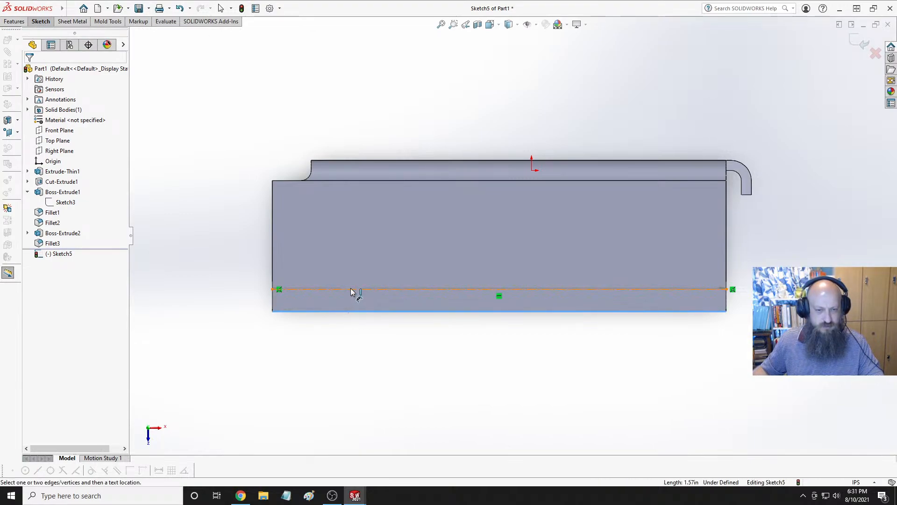
click(353, 289)
click(427, 360)
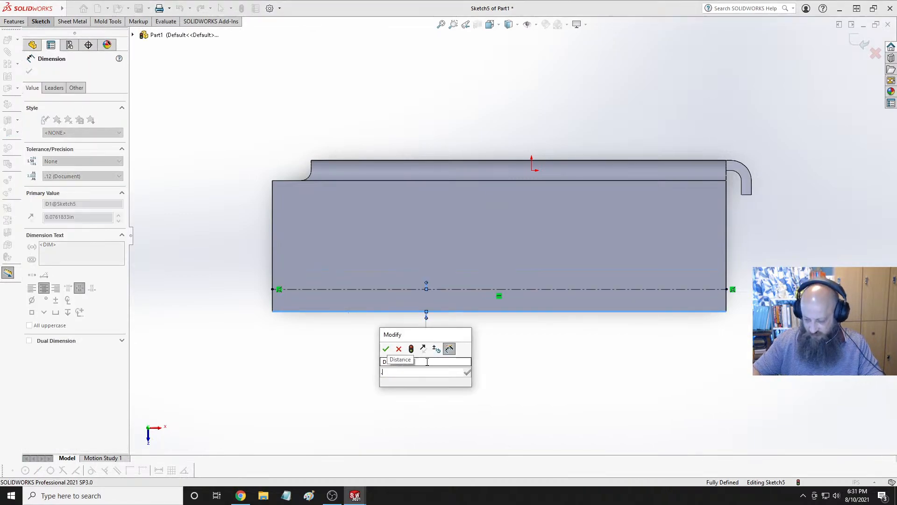
text(635)
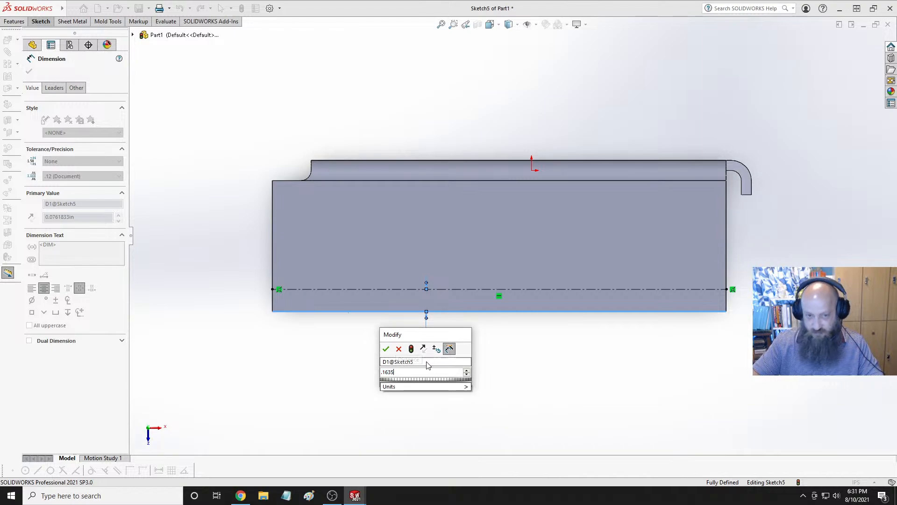
key(Return)
click(185, 224)
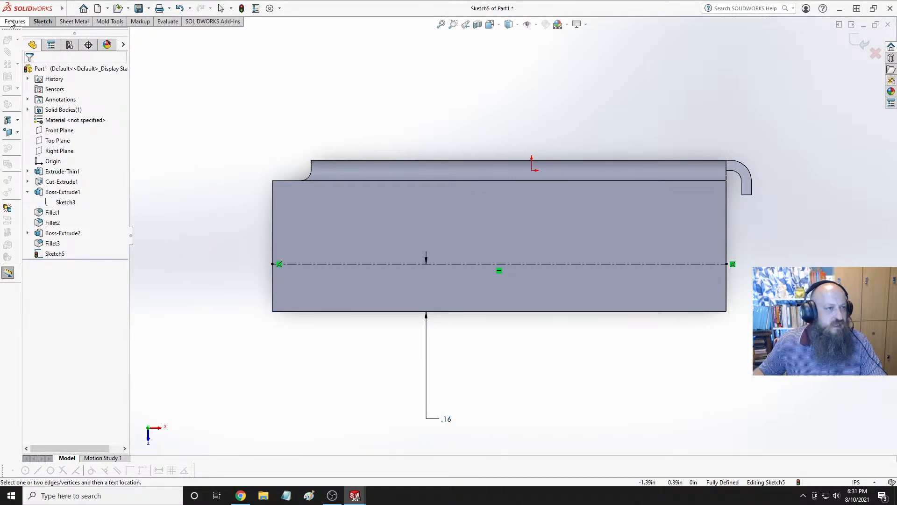
Sketch a circle of about 0.07 in radius between the centerline and the bend, toward the flange's extended end.
click(41, 21)
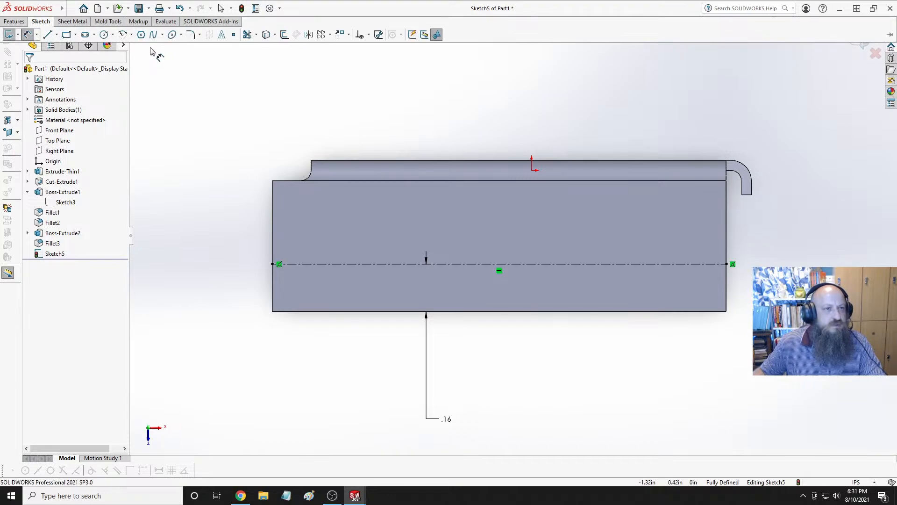
click(104, 34)
click(373, 235)
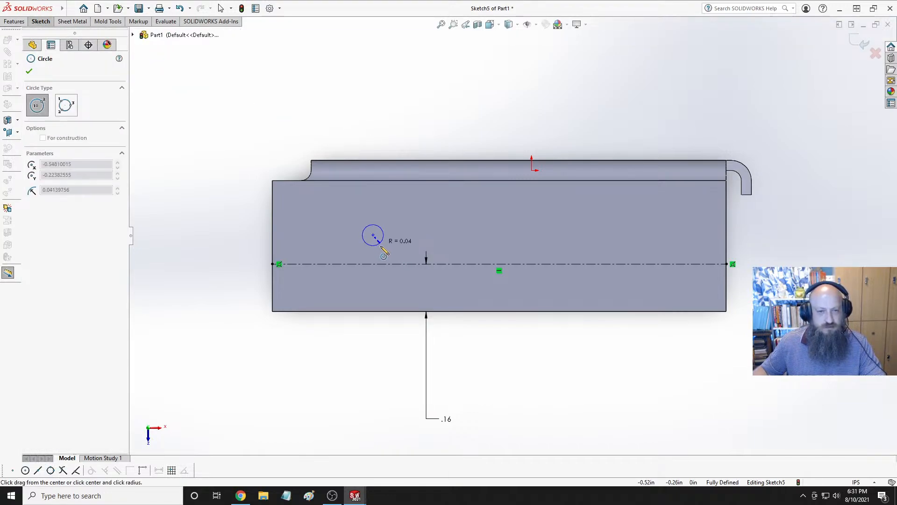
click(387, 255)
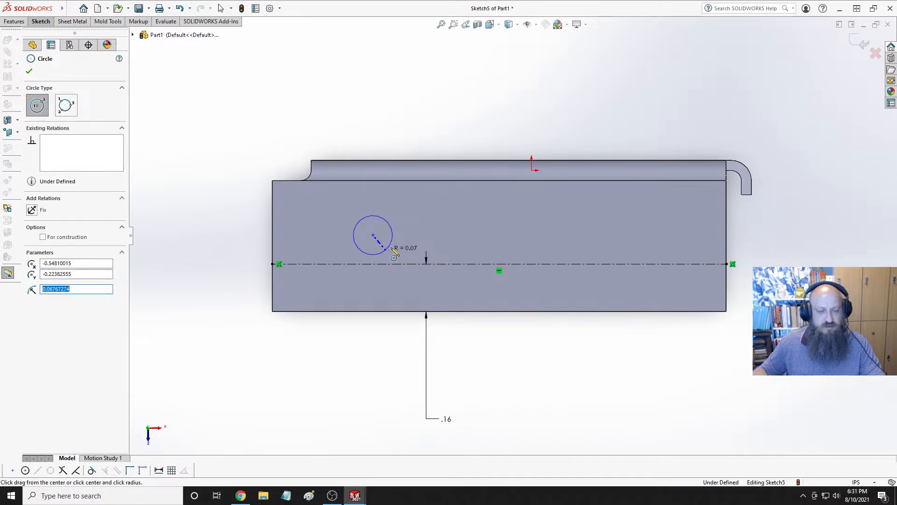
key(Escape)
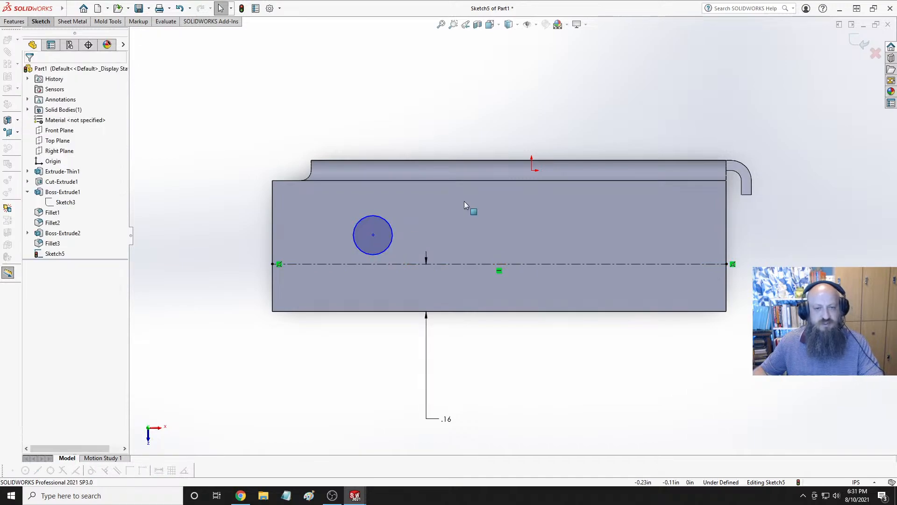
Dimension the circle's diameter and set it to 0.154 in.
click(47, 23)
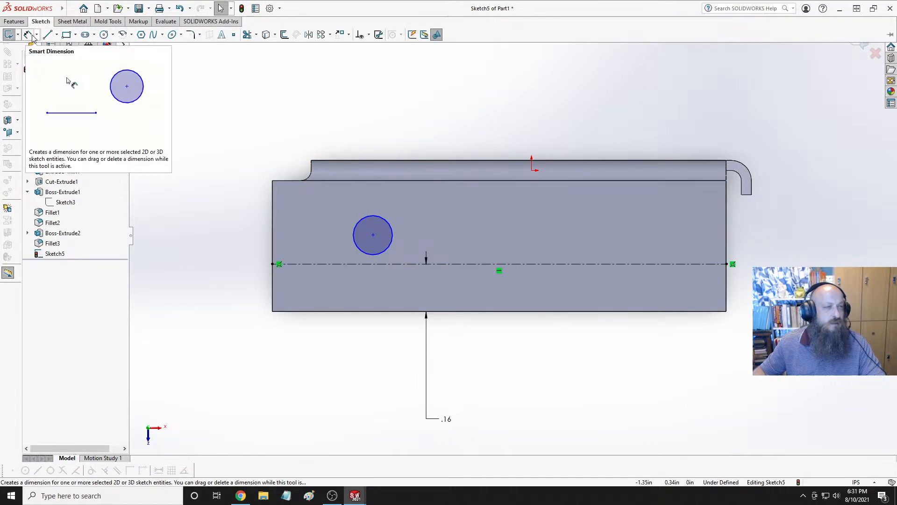
click(8, 34)
click(392, 230)
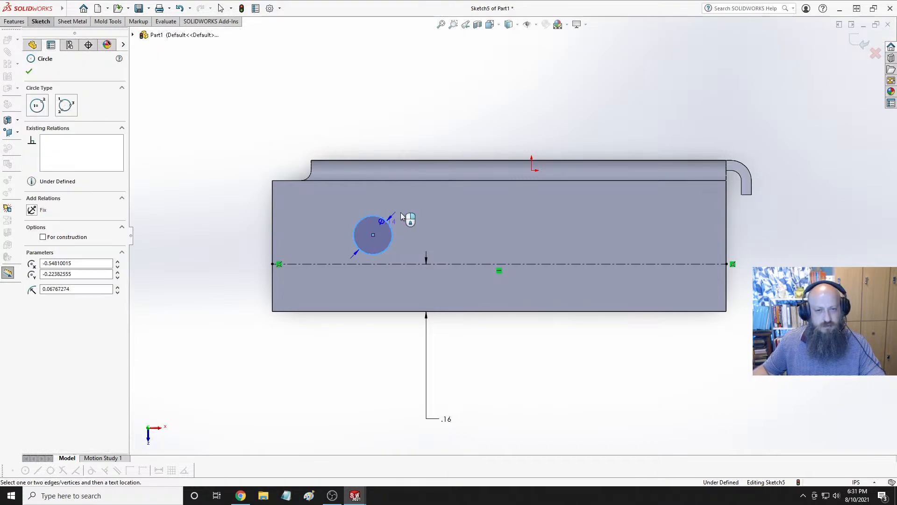
click(479, 134)
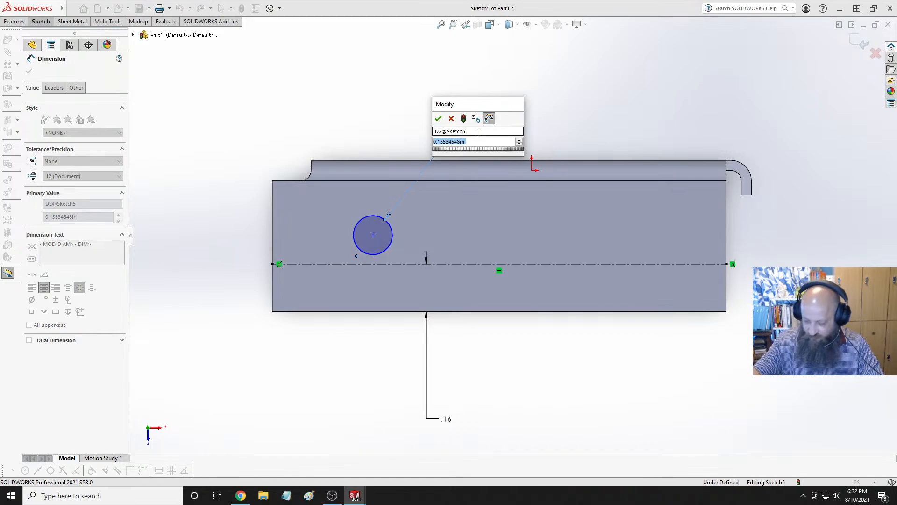
text(.154)
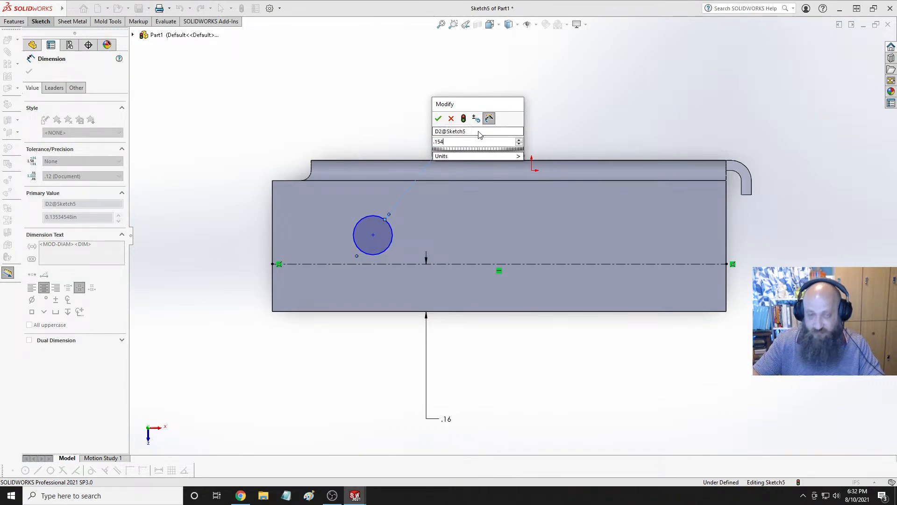
key(Return)
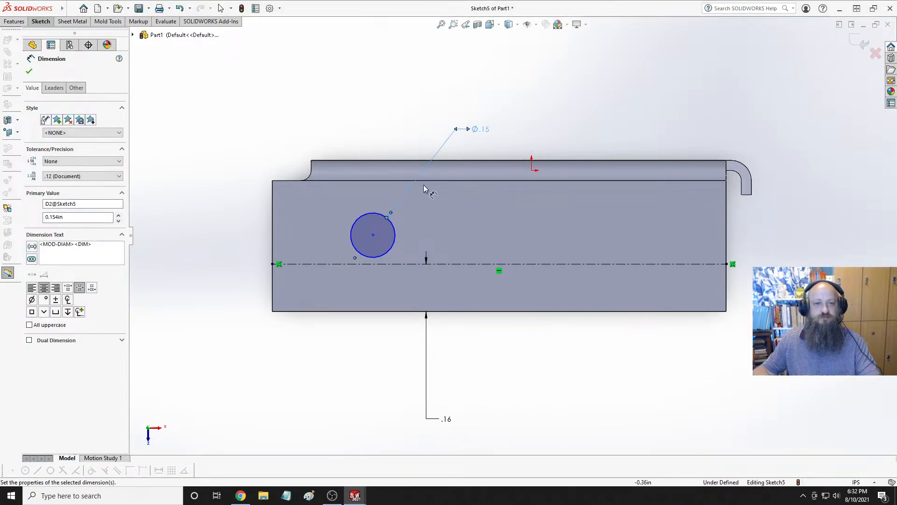
key(Escape)
Make the circle tangent to the horizontal centerline.
click(374, 257)
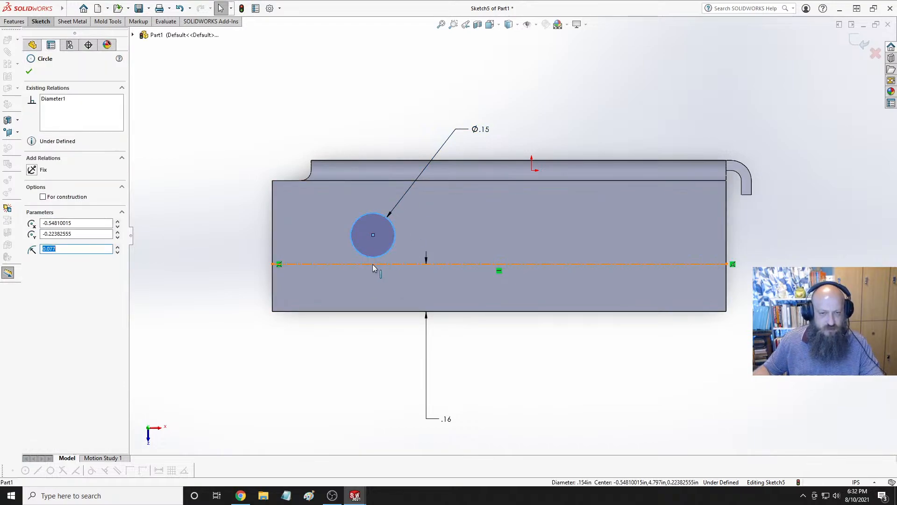
ctrl+click(373, 264)
click(400, 222)
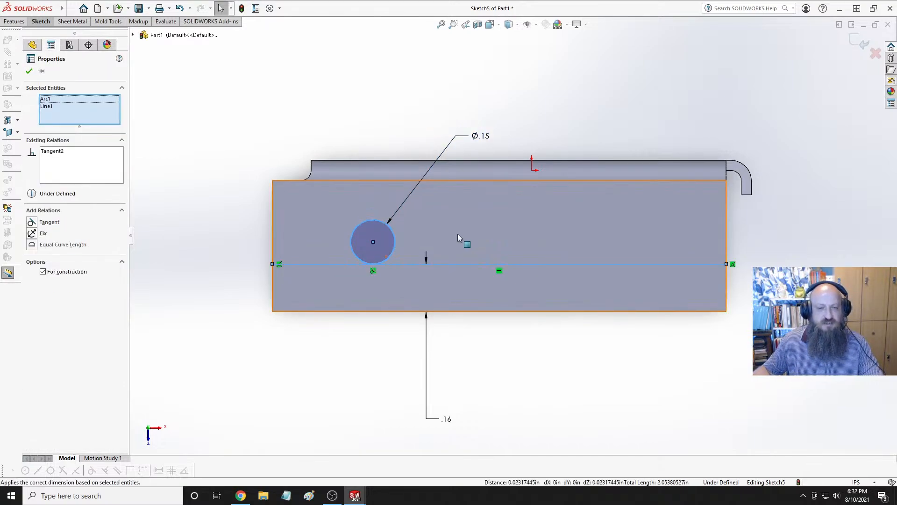
Move the circle closer to the flange's extended end and sketch a vertical centerline across the flange's full width beside it.
click(465, 240)
drag(372, 243, 354, 244)
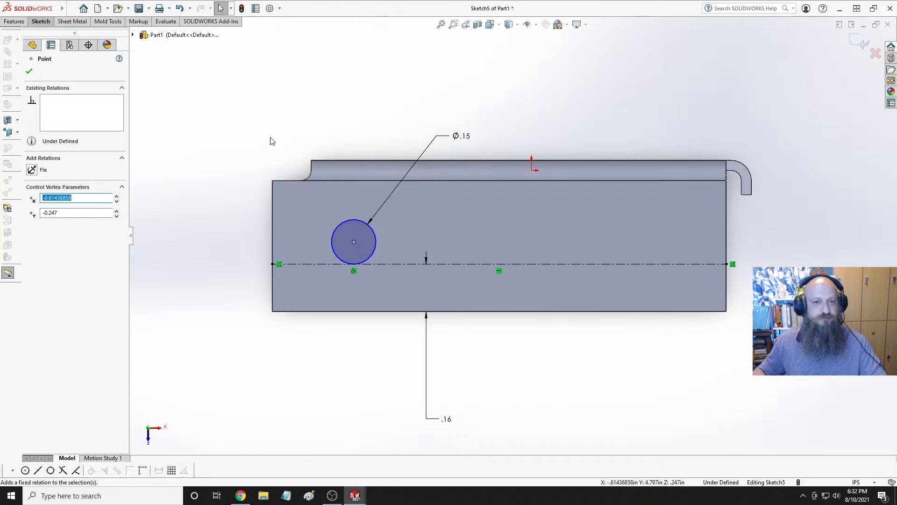
click(275, 179)
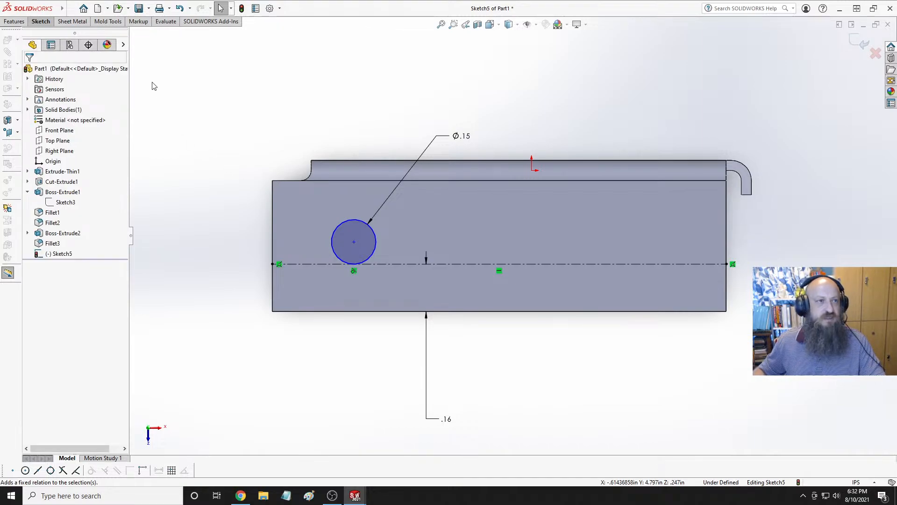
click(41, 21)
click(57, 35)
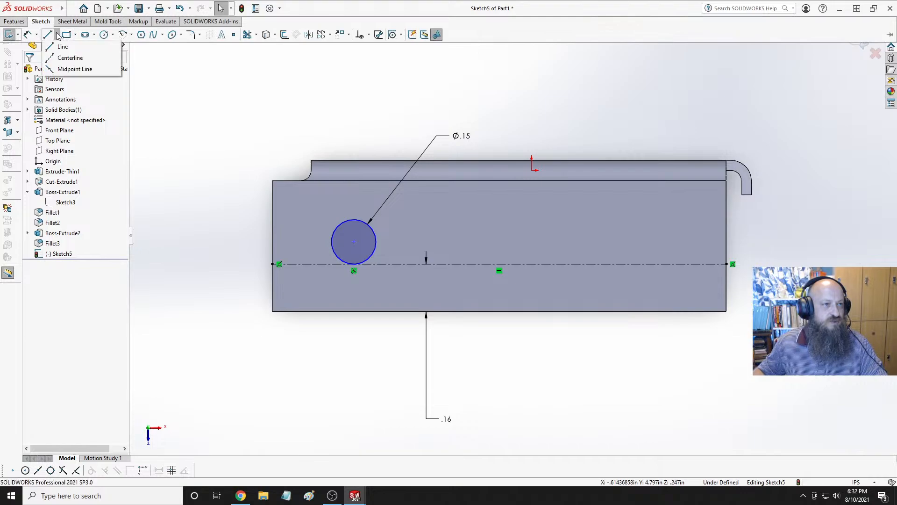
click(69, 58)
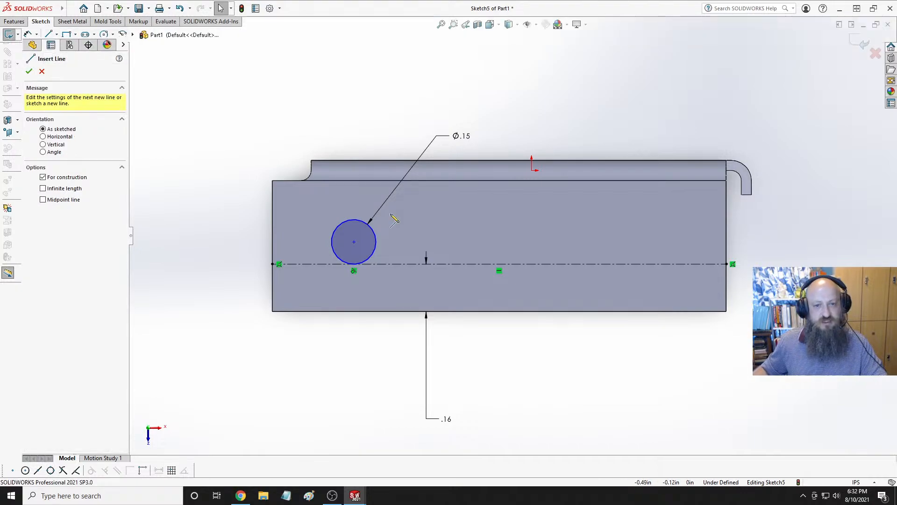
click(385, 311)
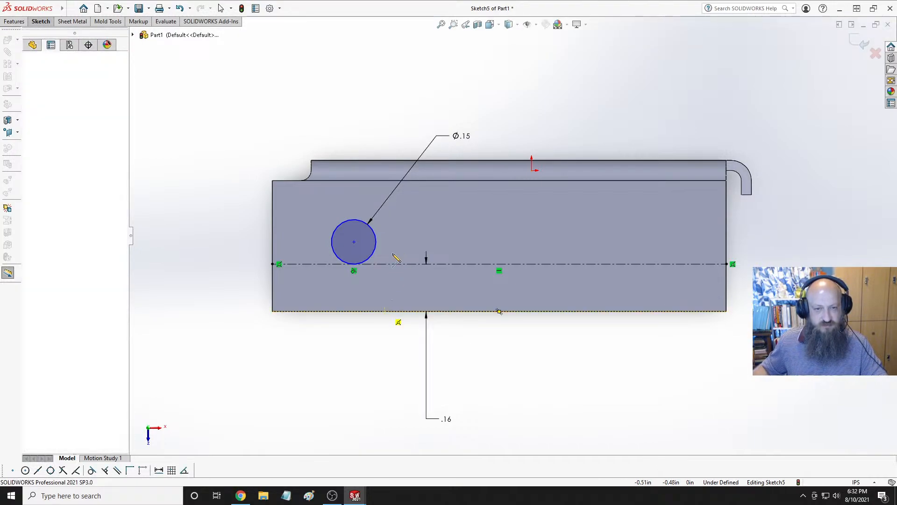
click(384, 181)
key(Escape)
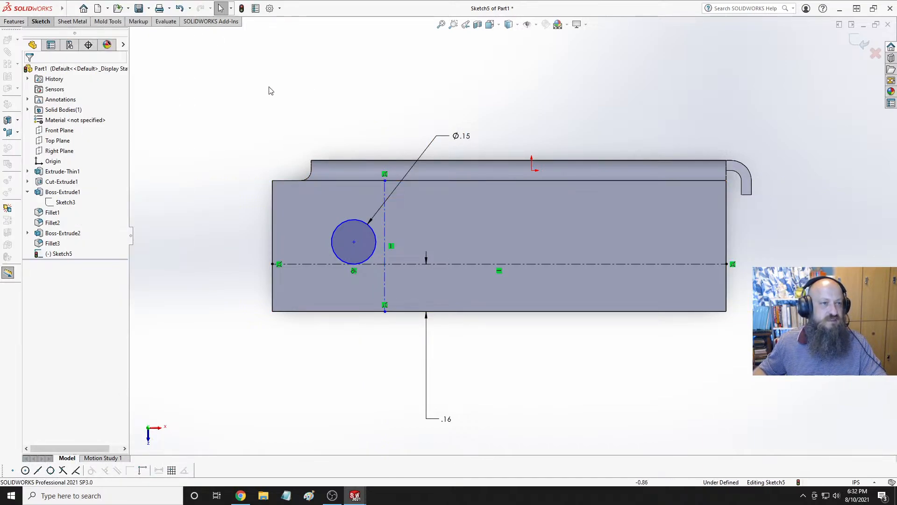
Dimension the vertical centerline from the flange's extended end edge and set the distance to 0.25 in.
click(40, 22)
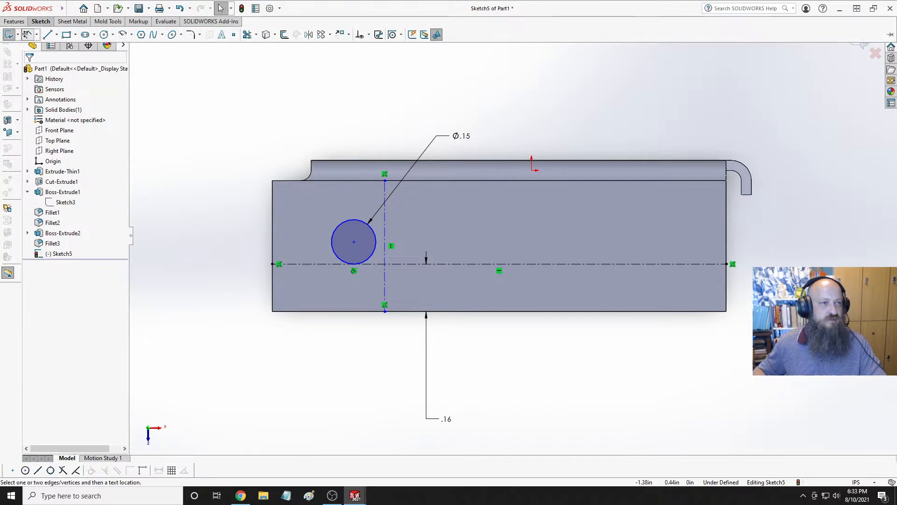
click(273, 295)
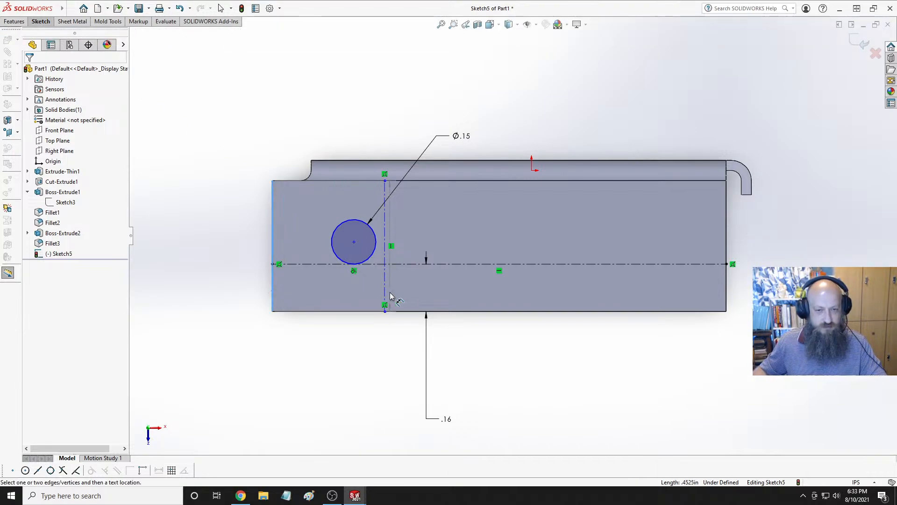
click(385, 293)
click(335, 357)
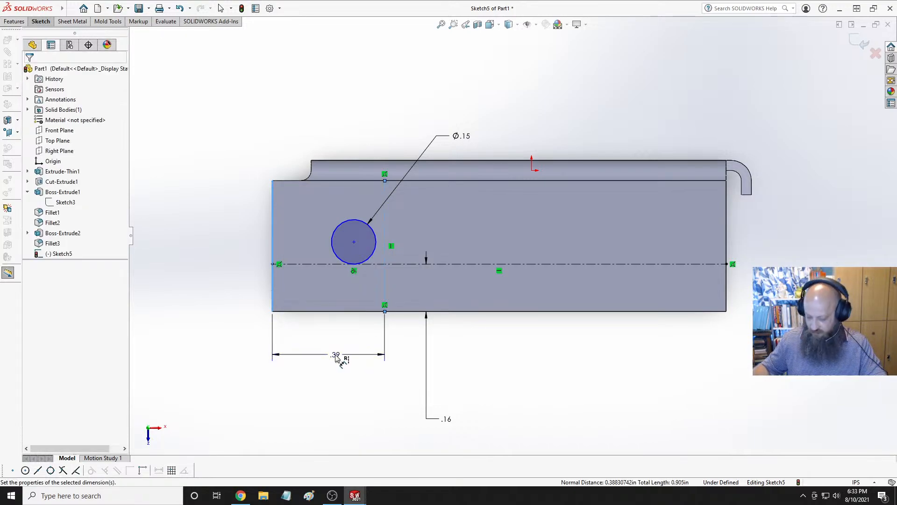
key(Return)
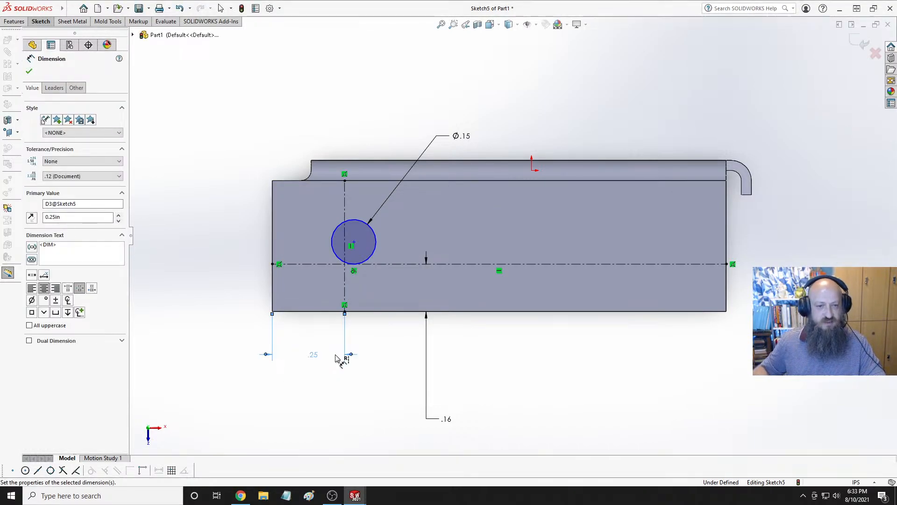
key(Escape)
Move the circle to the end-edge side of the vertical centerline and make it tangent to that centerline.
click(376, 242)
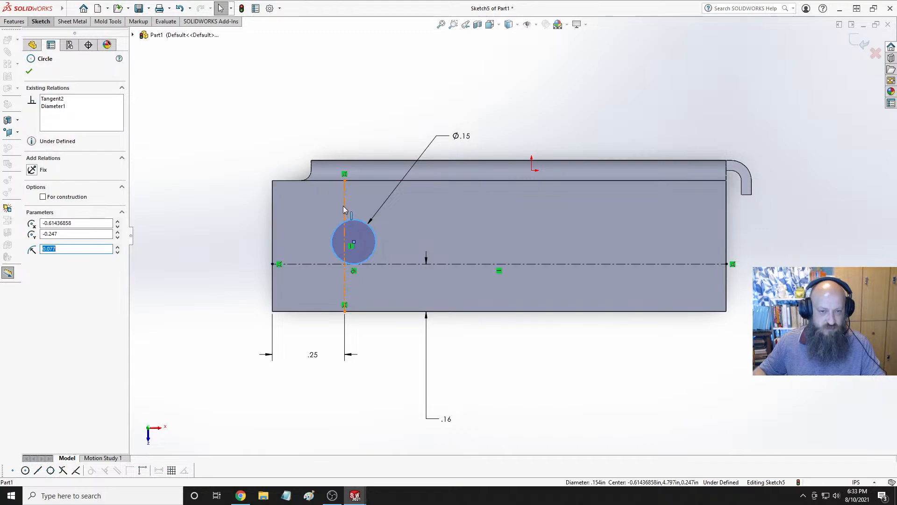
ctrl+click(345, 207)
key(Escape)
drag(354, 243, 310, 242)
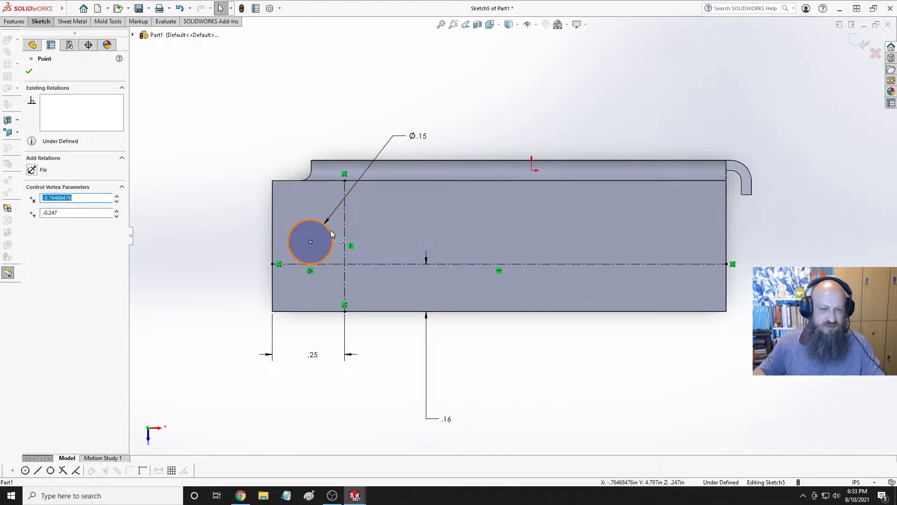
click(330, 231)
ctrl+click(344, 234)
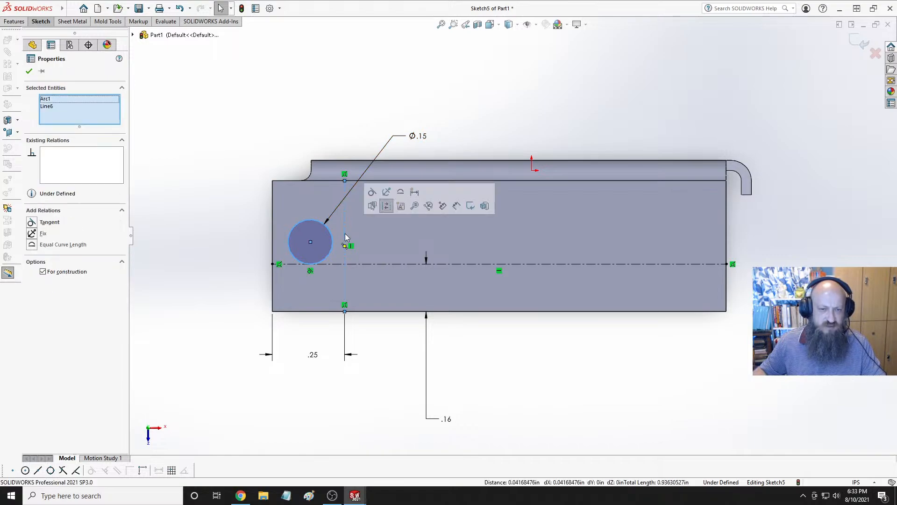
click(372, 192)
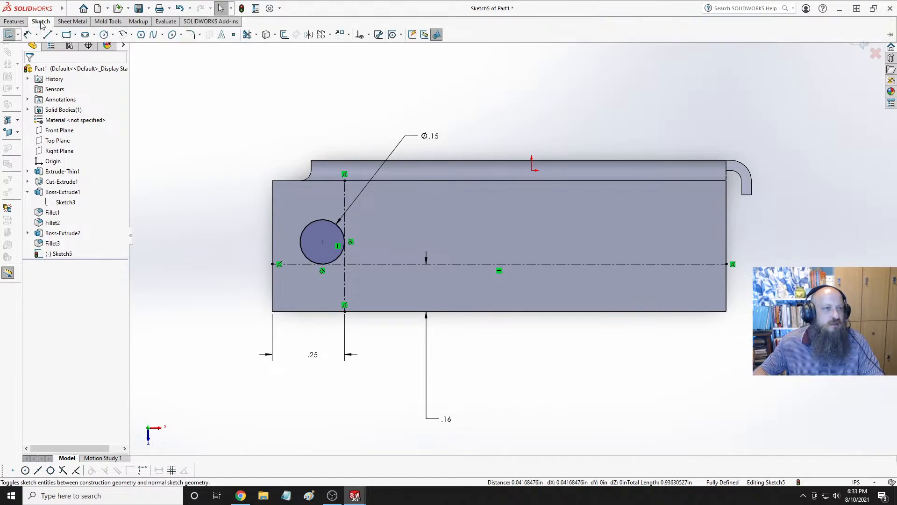
Sketch two horizontal lines from the circle's upper and lower quadrants to the flange's end edge and close them with a vertical line.
key(l)
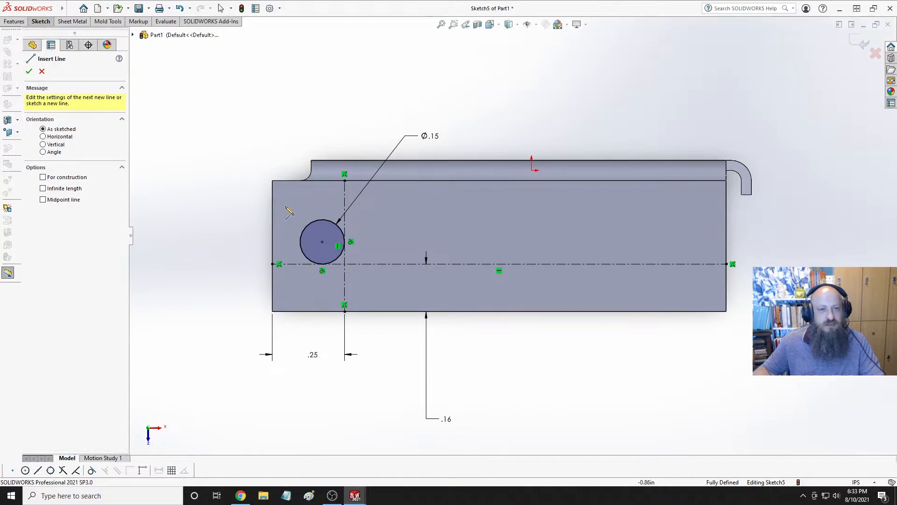
click(322, 219)
double_click(273, 219)
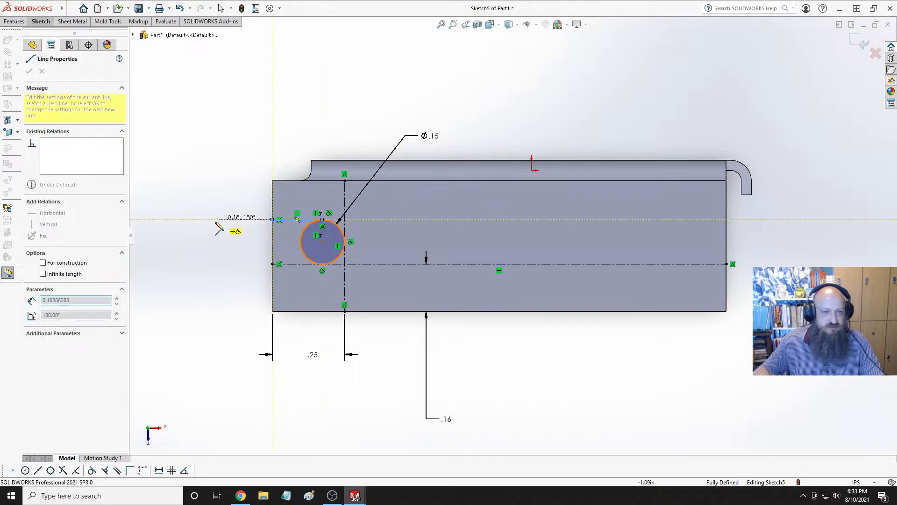
click(322, 264)
click(273, 264)
click(272, 220)
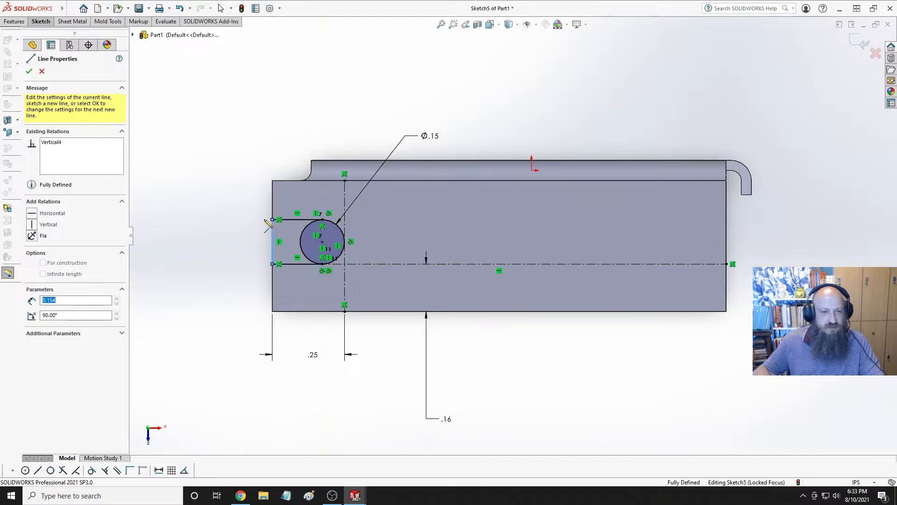
key(Escape)
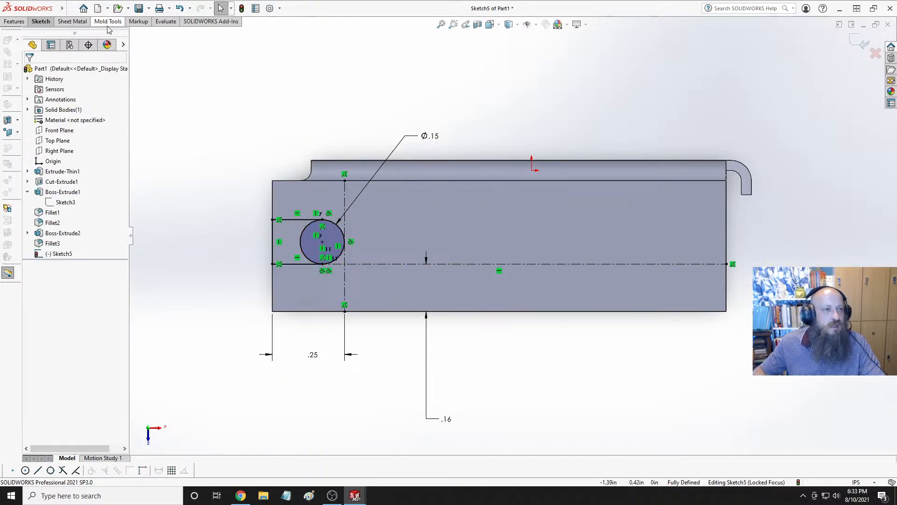
Trim the half of the circle inside the two horizontal lines to leave an open-ended slot profile.
click(41, 21)
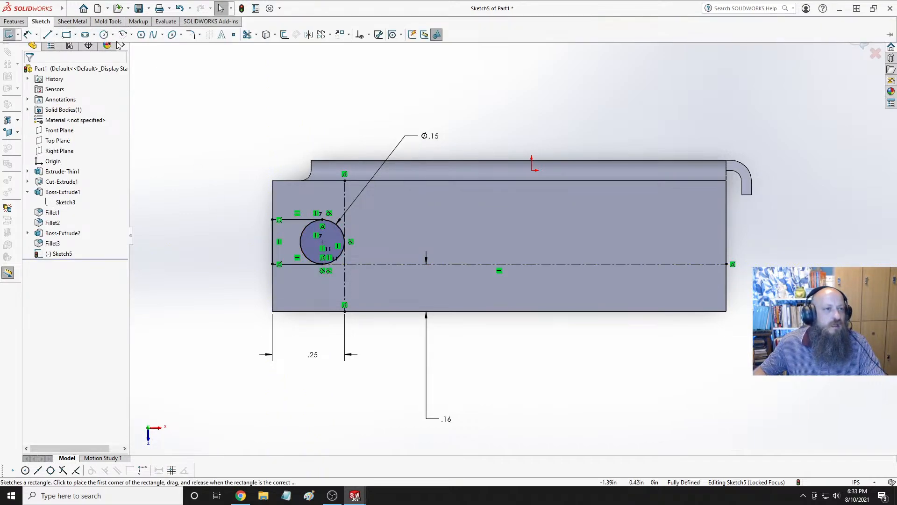
click(247, 35)
drag(293, 224, 310, 237)
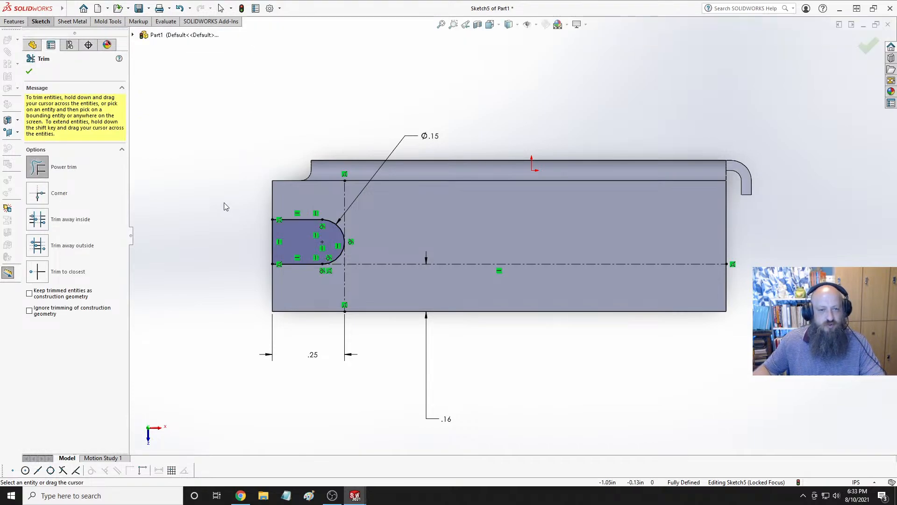
key(Escape)
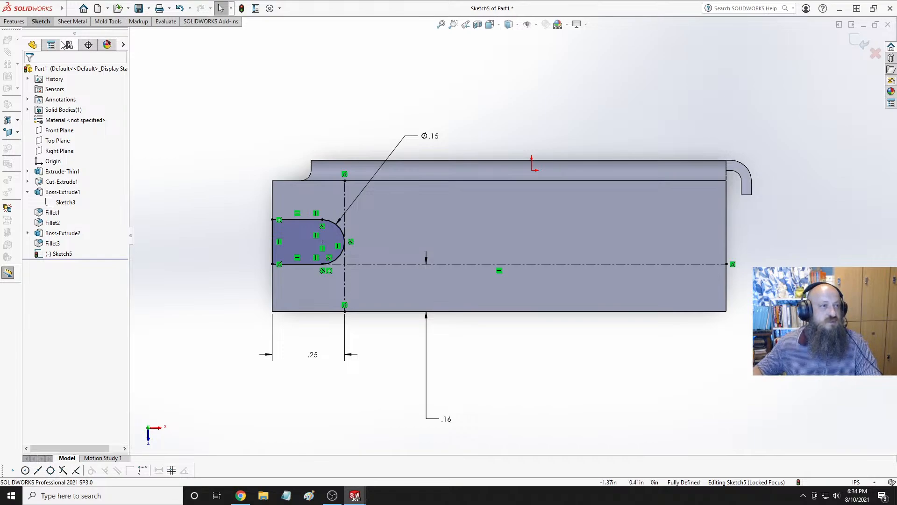
Sketch a second vertical centerline across the flange's full width, about 0.61 in from the slotted end edge.
click(41, 21)
click(56, 34)
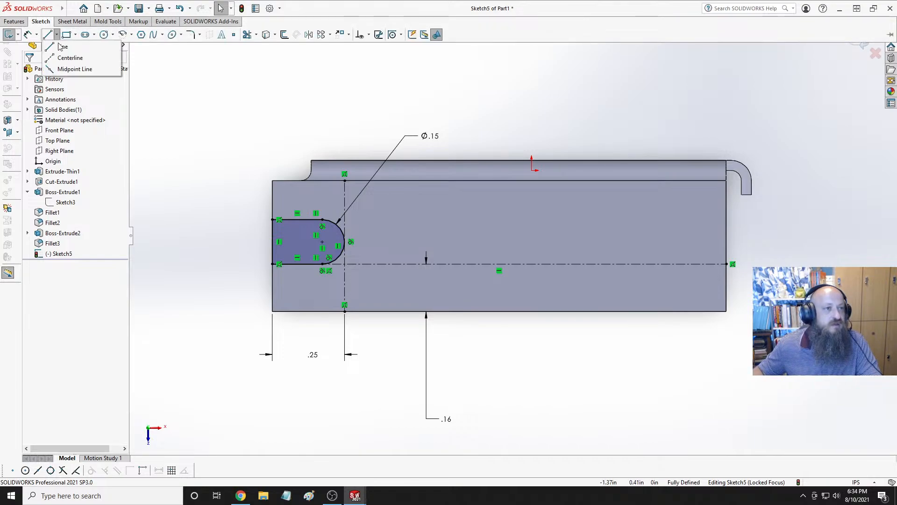
click(65, 57)
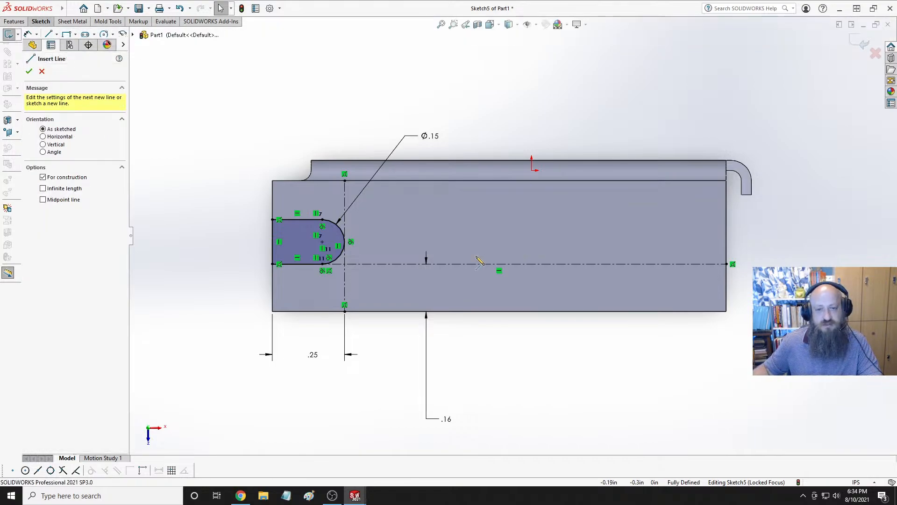
click(450, 311)
click(450, 181)
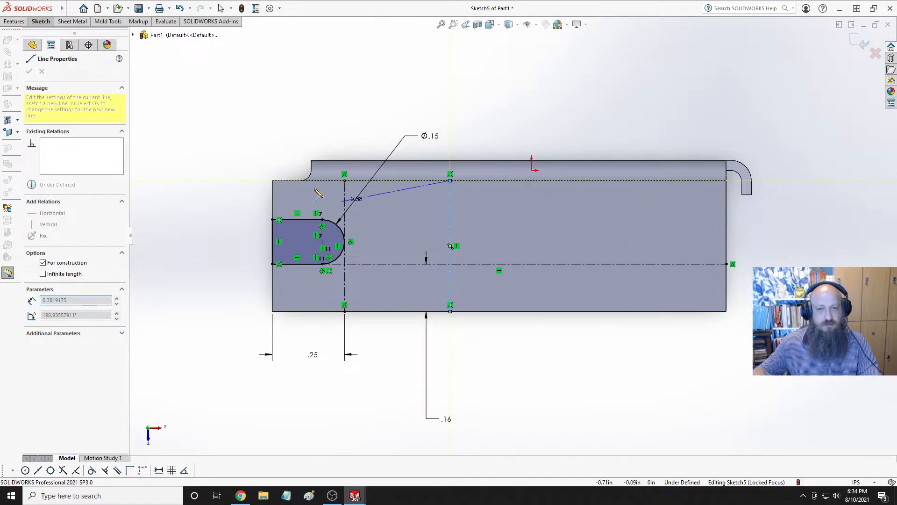
key(Escape)
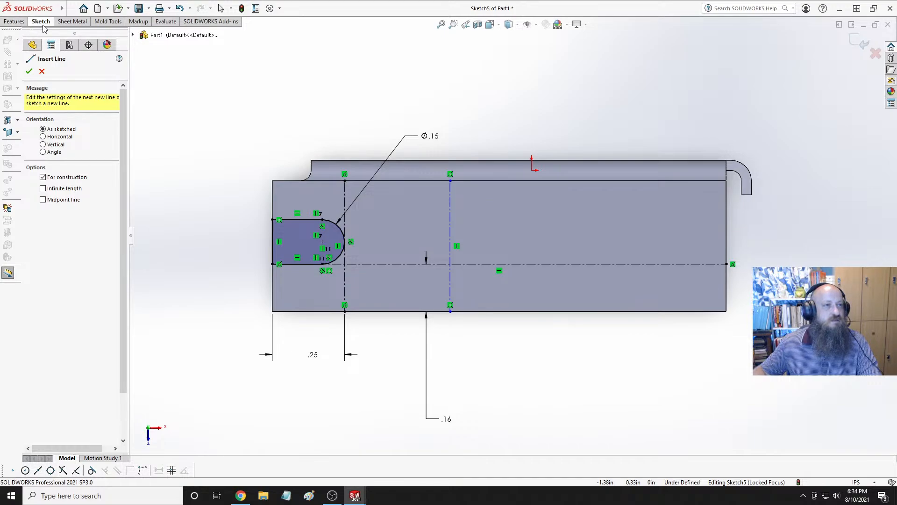
key(Escape)
Dimension the second vertical centerline from the slotted end edge and set the distance to 1.05 in.
click(273, 289)
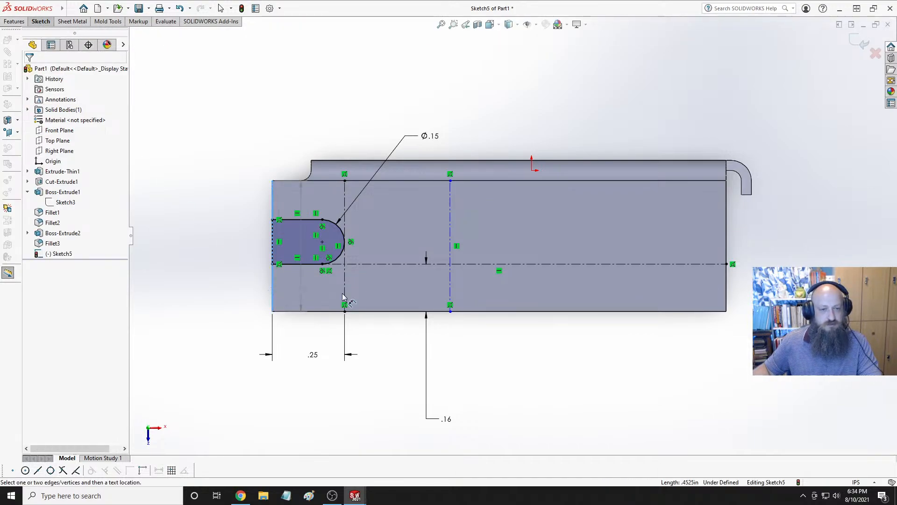
click(452, 286)
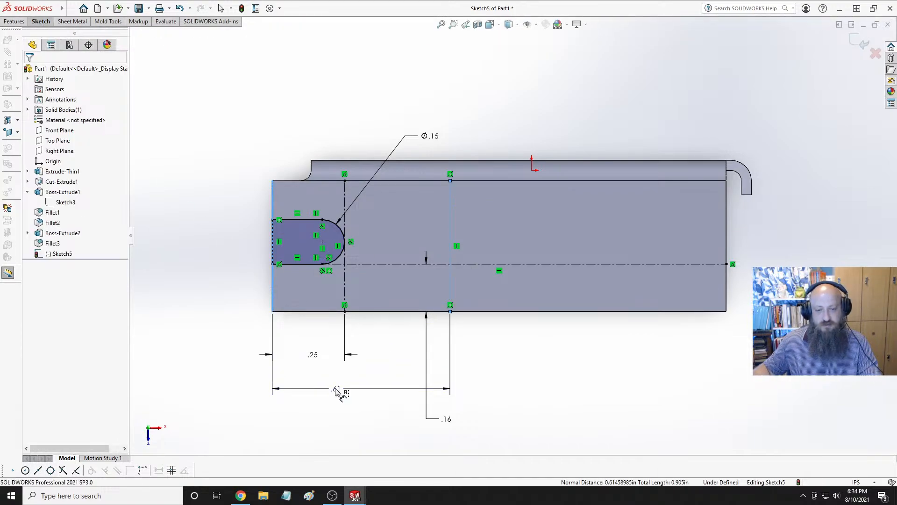
click(337, 388)
text(1.05)
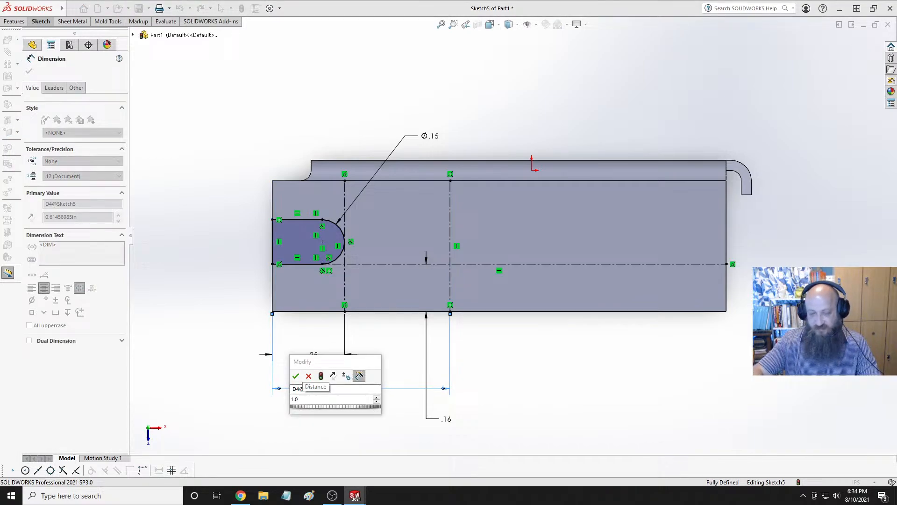
key(Return)
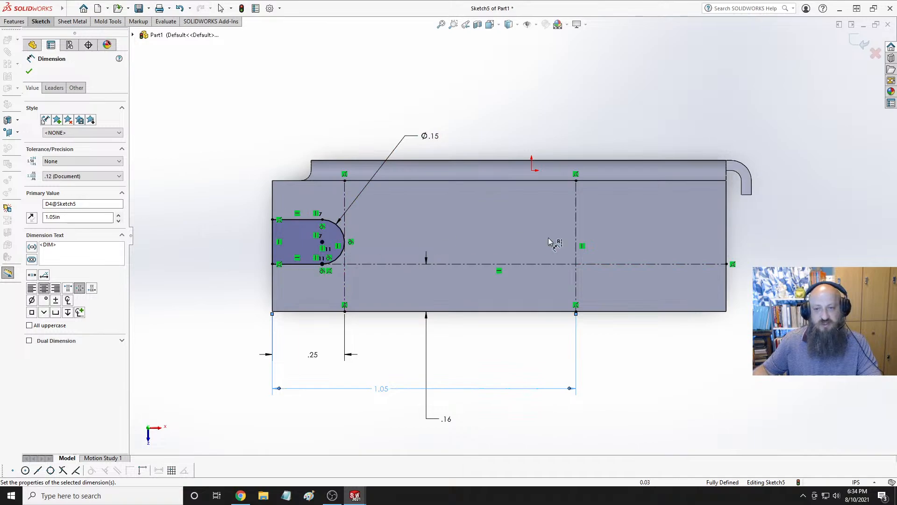
Sketch a circle of about 0.06 in radius above the horizontal centerline, vertically in line with the origin.
click(41, 21)
click(85, 34)
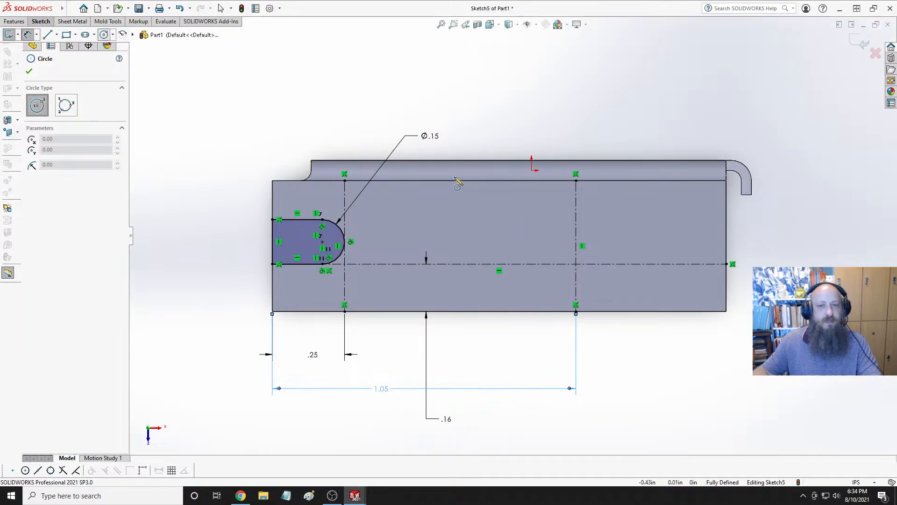
click(531, 227)
click(523, 242)
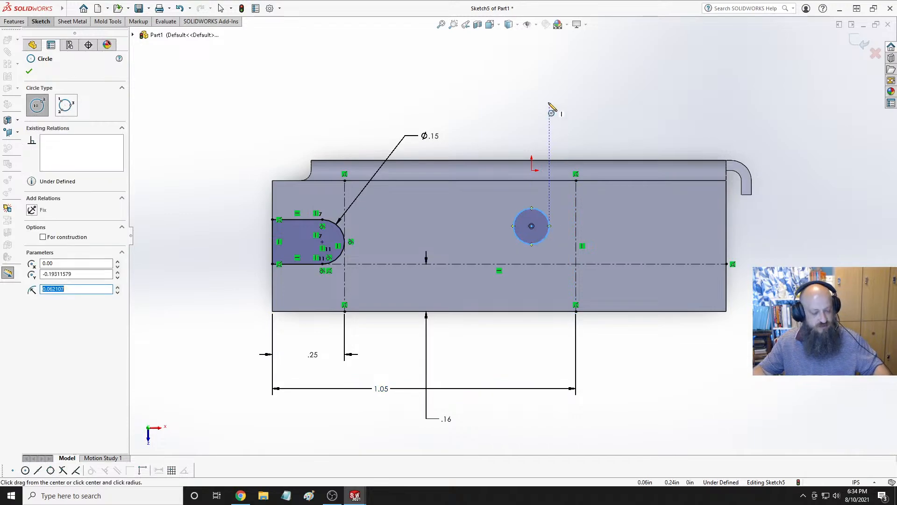
key(Escape)
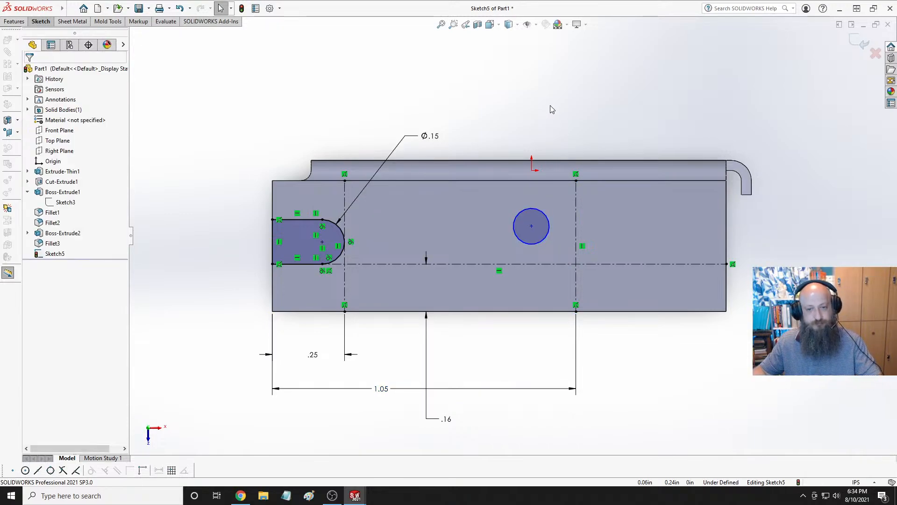
Make the new circle tangent to the second vertical centerline.
click(549, 229)
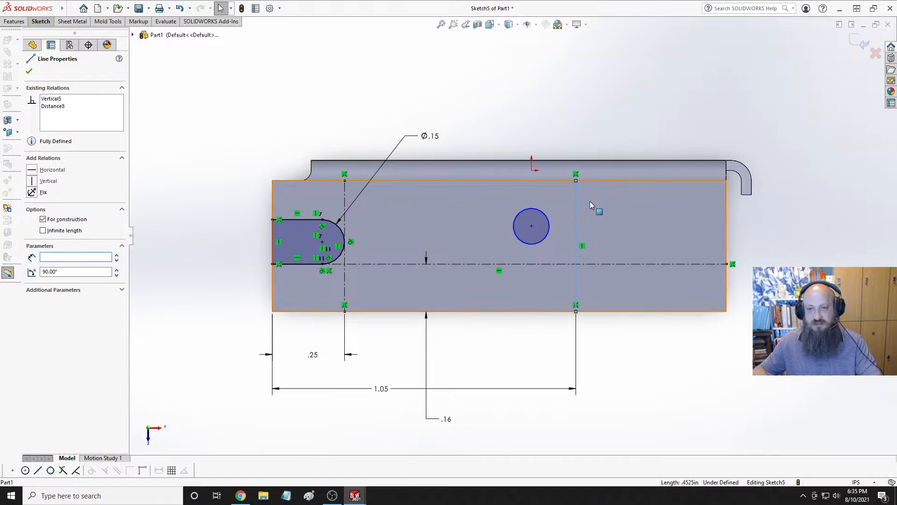
click(548, 218)
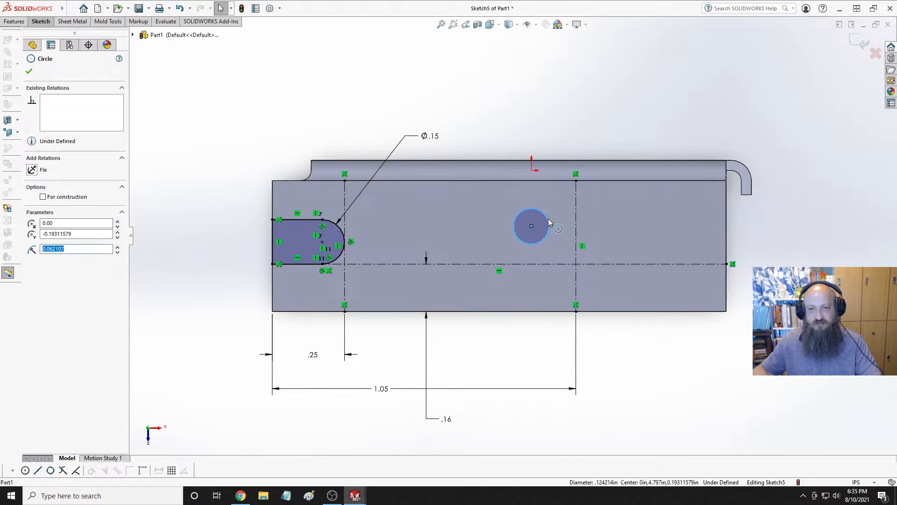
ctrl+click(577, 216)
click(602, 180)
click(615, 198)
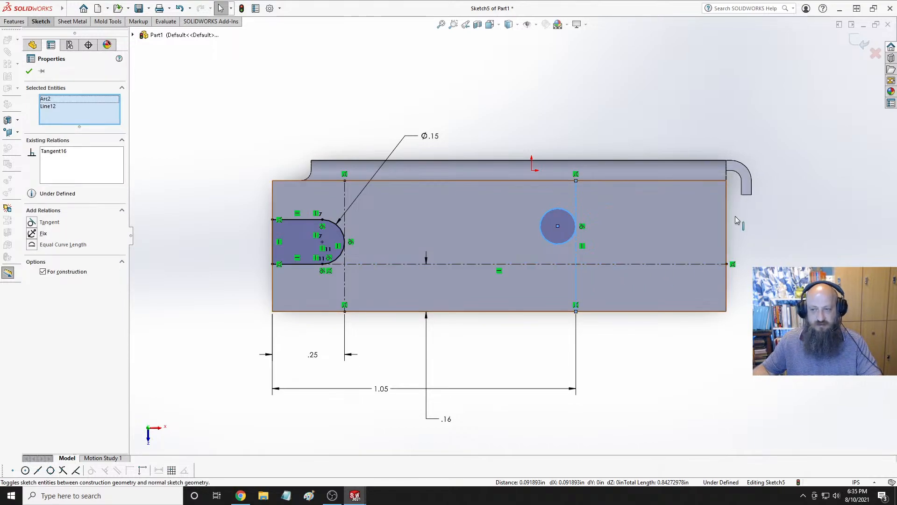
Make the circle tangent to the horizontal centerline across the flange.
click(736, 216)
click(566, 239)
ctrl+click(561, 265)
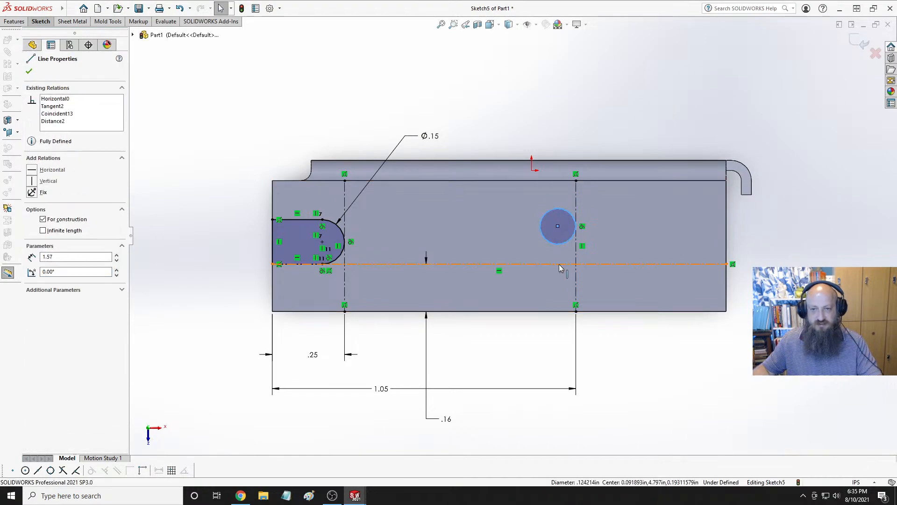
click(591, 227)
click(799, 265)
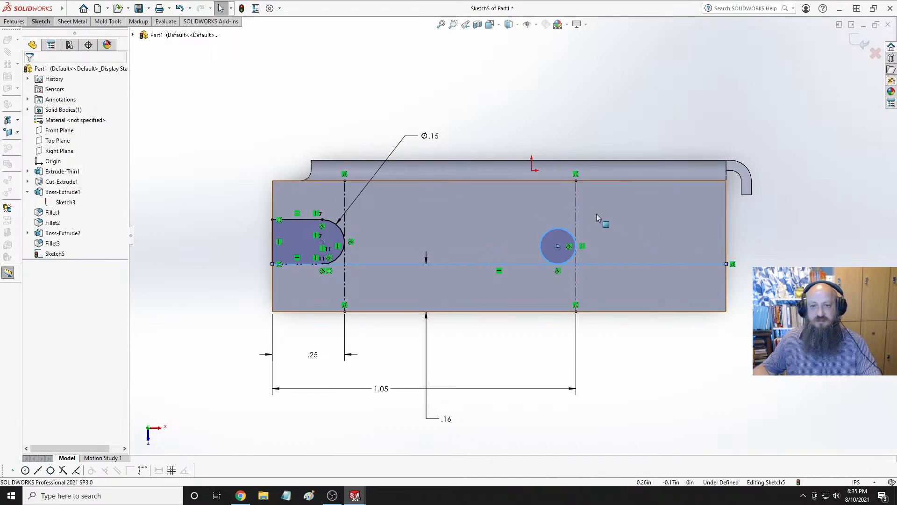
Make the circle equal in radius to the rounded end of the open slot.
click(563, 235)
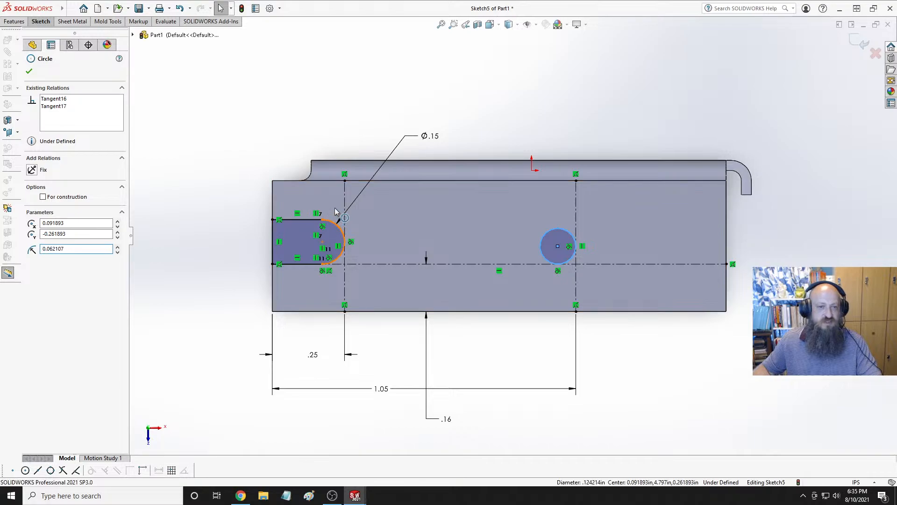
ctrl+click(336, 226)
click(401, 181)
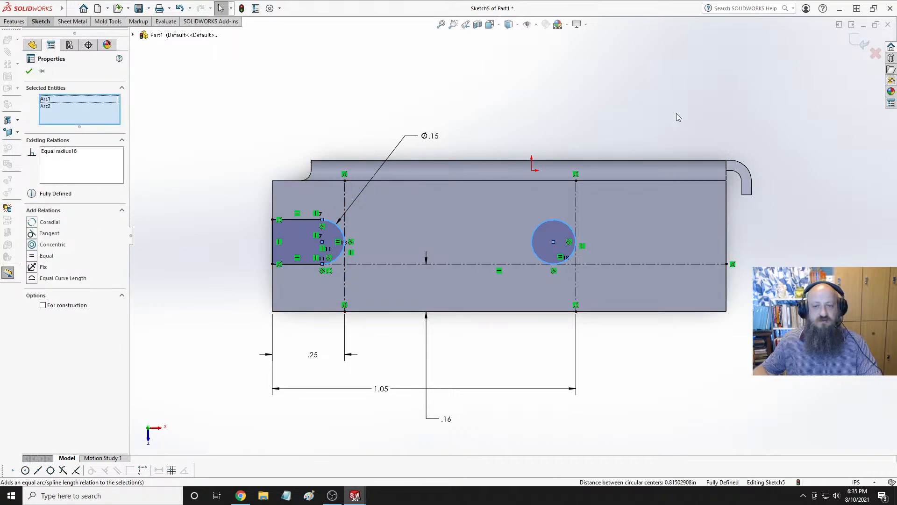
click(531, 122)
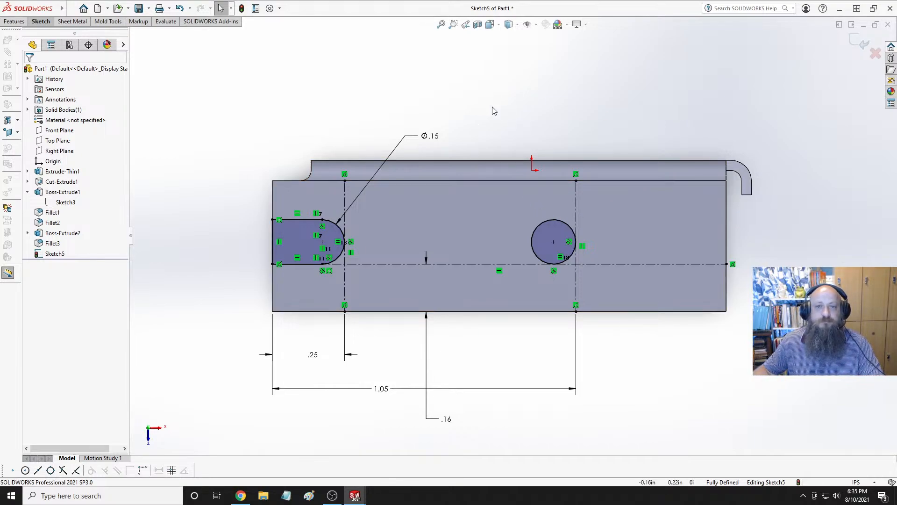
Sketch a third vertical centerline across the flange's full width, between the slot and the circle, about 0.31 in from the second vertical centerline.
click(39, 22)
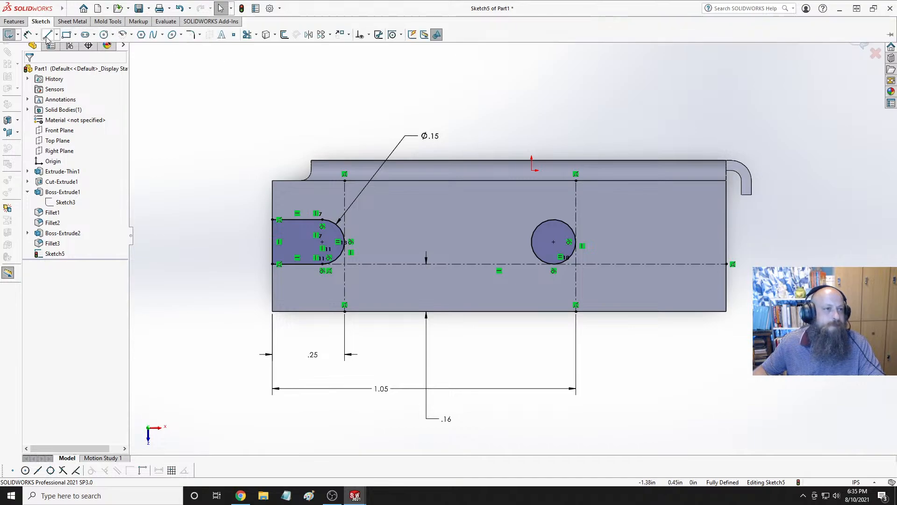
click(66, 35)
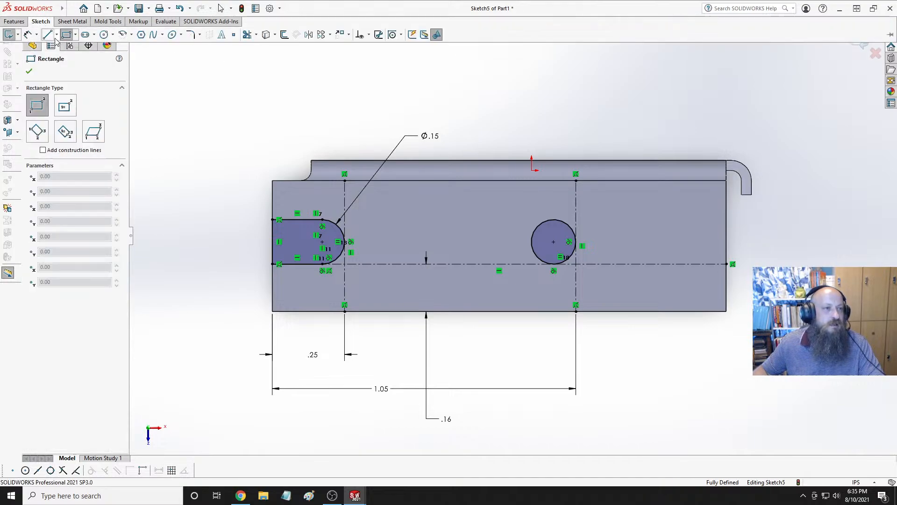
click(56, 35)
click(60, 58)
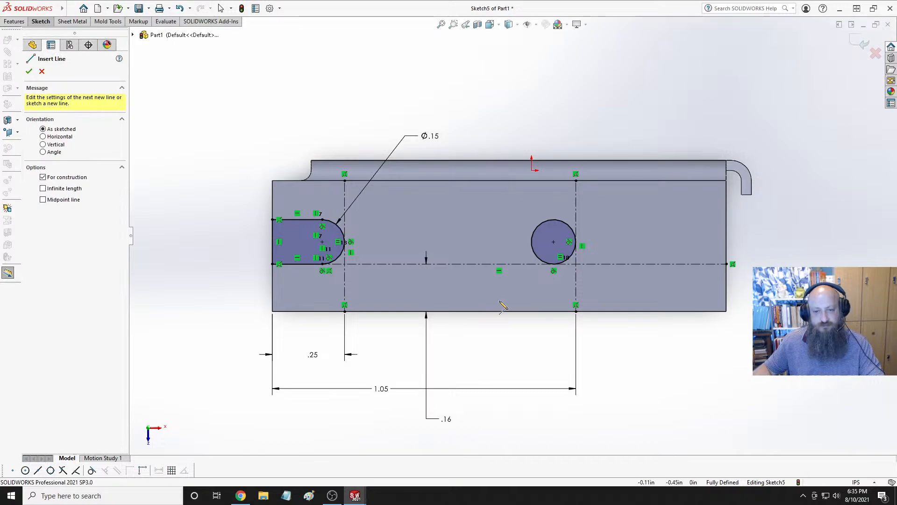
click(486, 311)
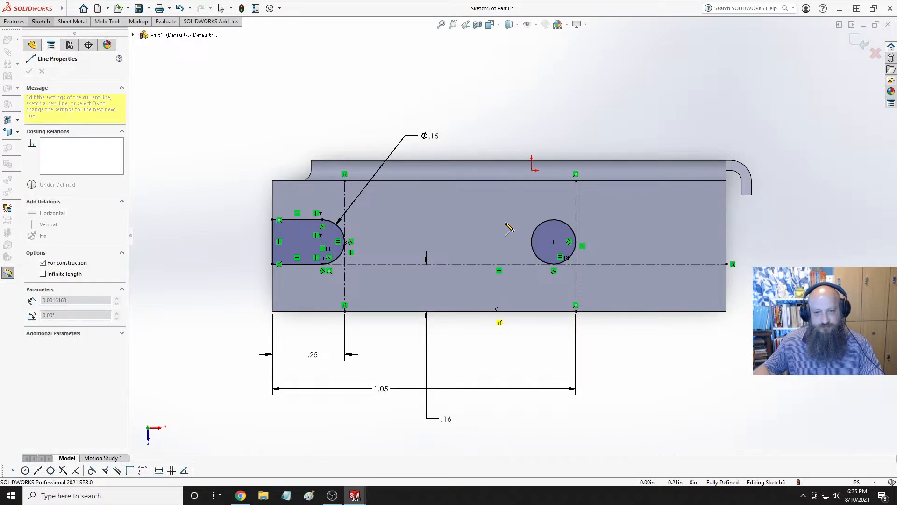
click(486, 180)
key(Escape)
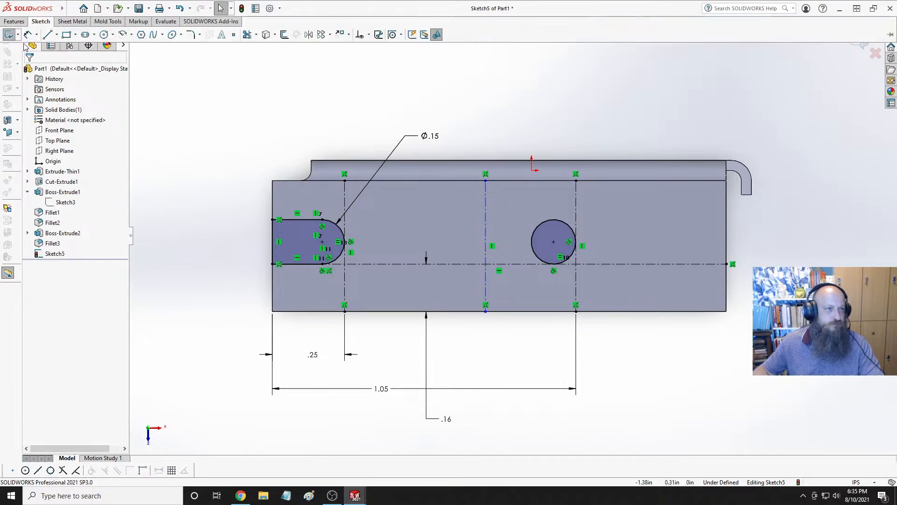
Dimension the spacing between the second and third vertical centerlines and set it to 0.273 in.
click(577, 292)
click(486, 282)
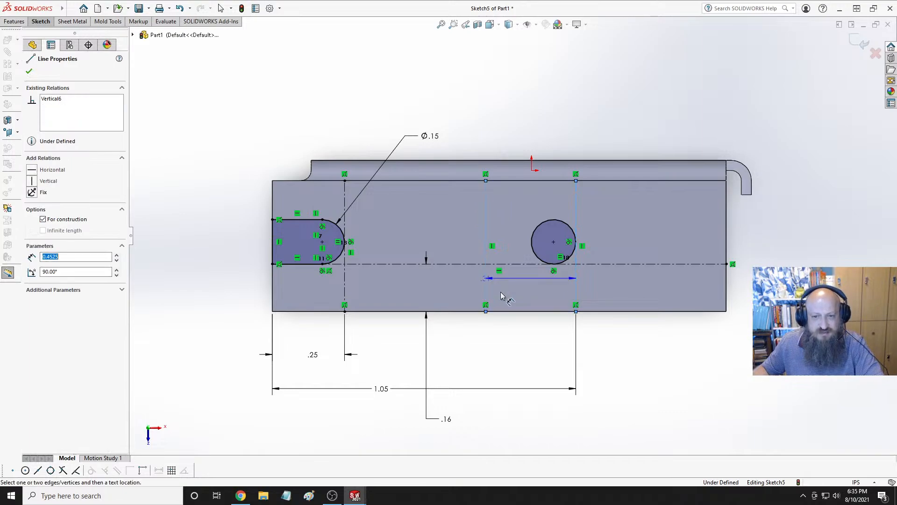
click(530, 341)
text(.273)
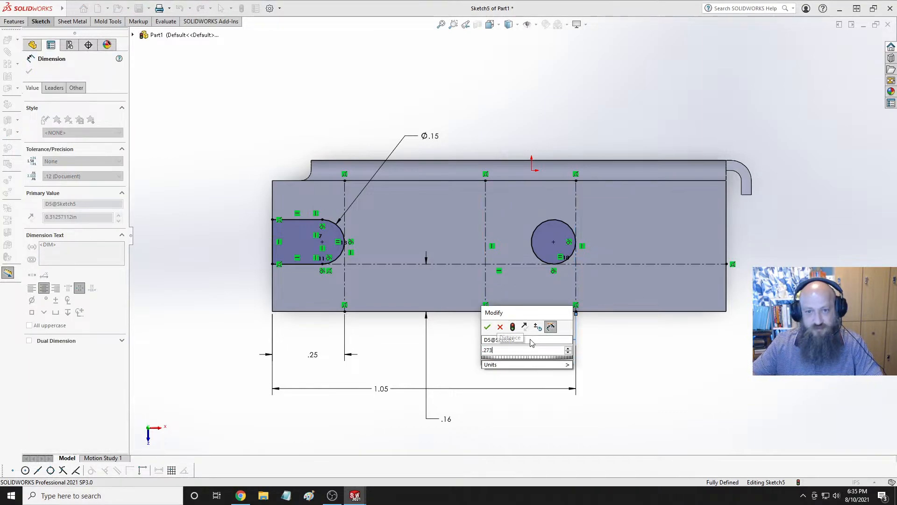
key(Return)
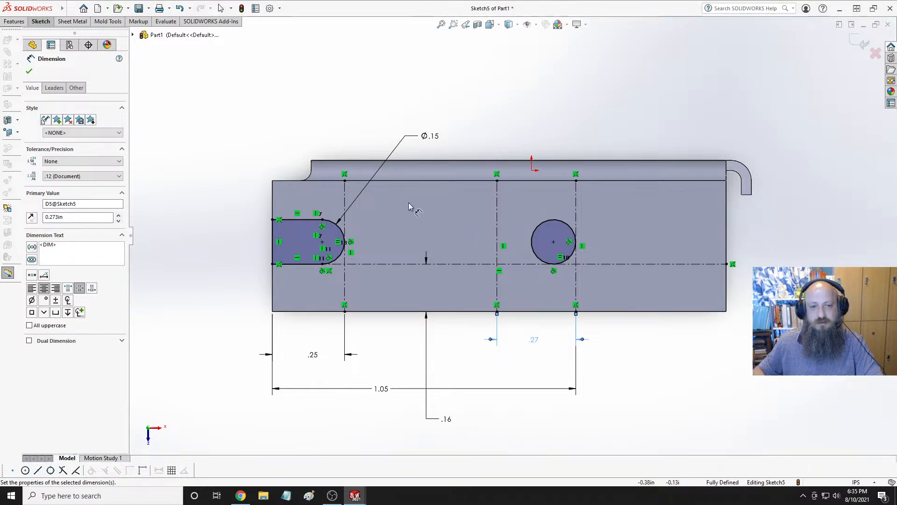
key(Escape)
Sketch a horizontal line about 0.2 in long from the circle's uppermost point to the third vertical centerline.
click(15, 21)
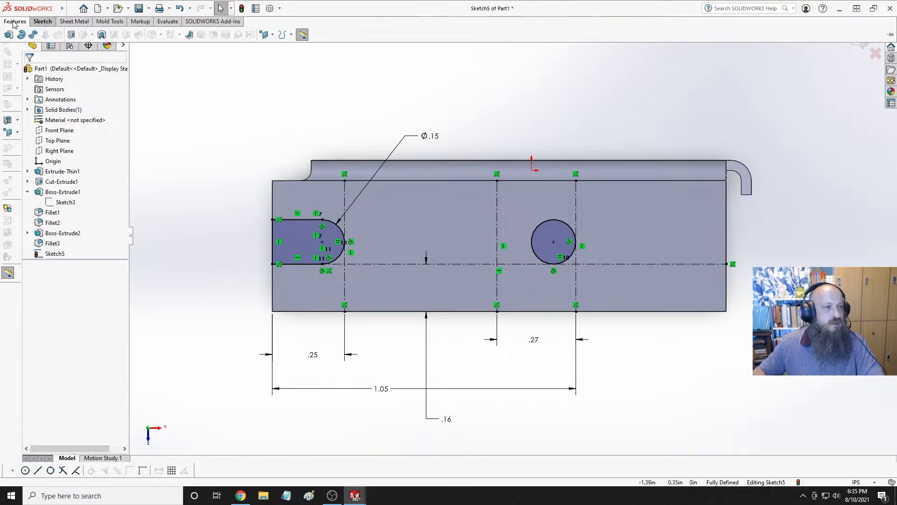
click(42, 21)
click(35, 34)
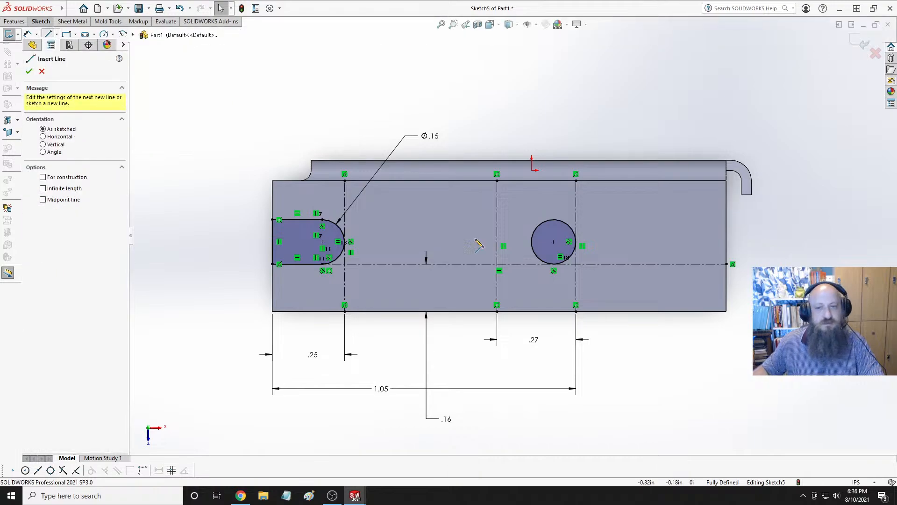
click(553, 219)
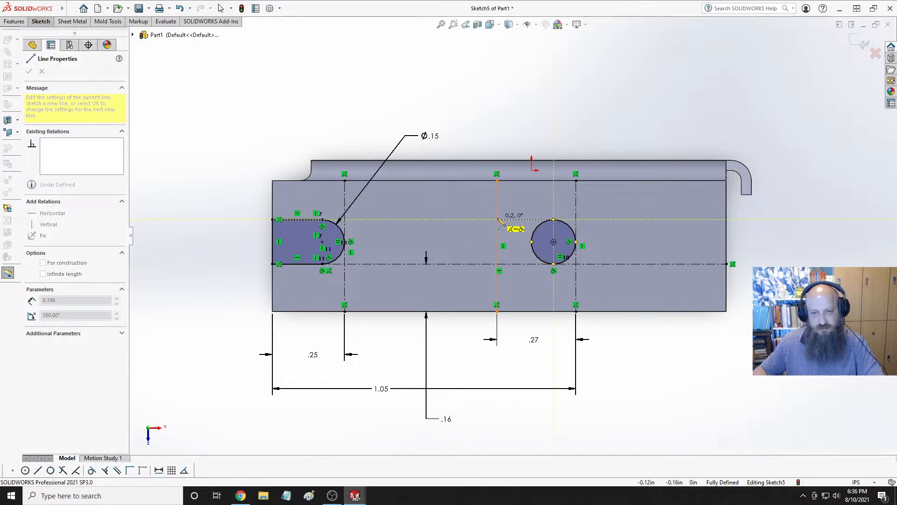
double_click(503, 219)
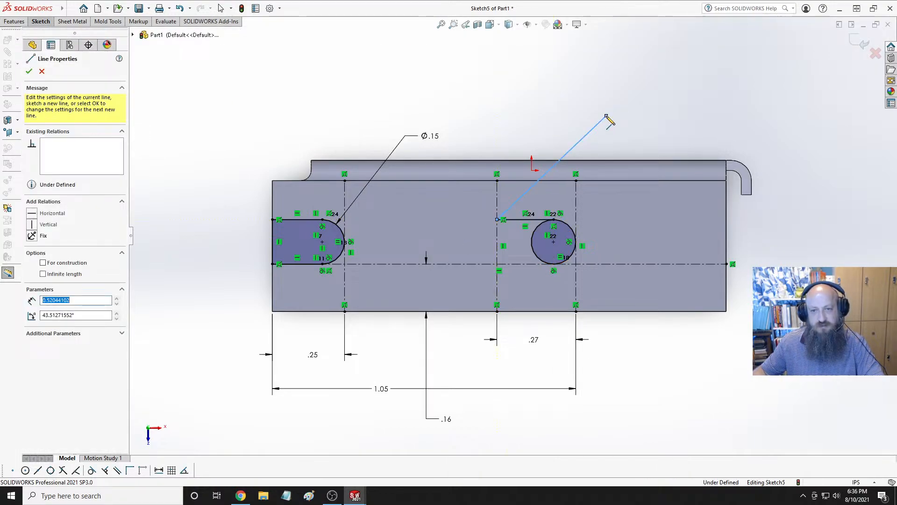
Sketch a horizontal line from the circle's lowest point to the third vertical centerline and close the profile with a vertical line to the upper line.
click(554, 264)
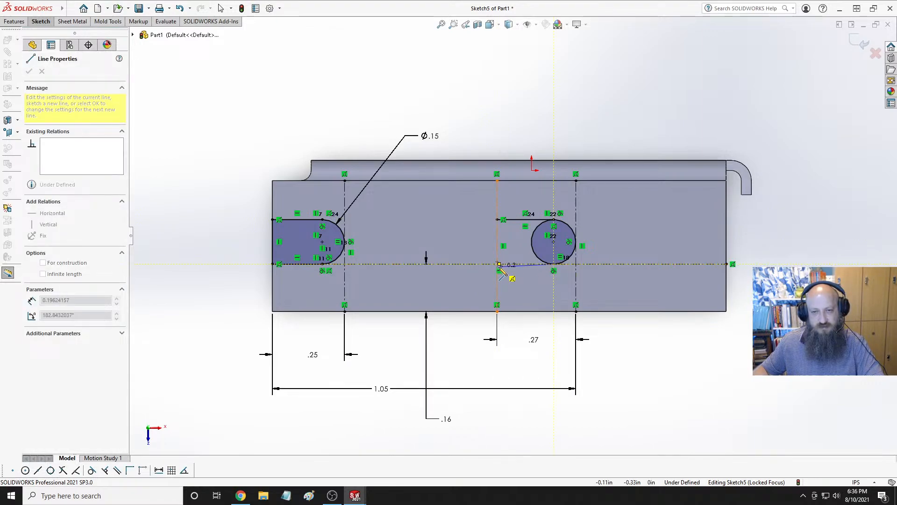
scroll(499, 265, up, 4)
scroll(515, 243, down, 5)
scroll(516, 243, down, 7)
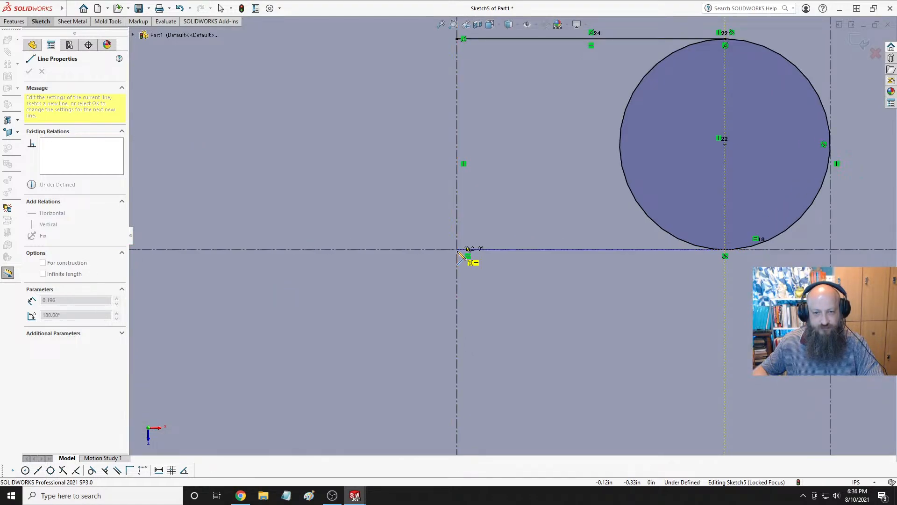
click(456, 249)
double_click(458, 40)
key(Escape)
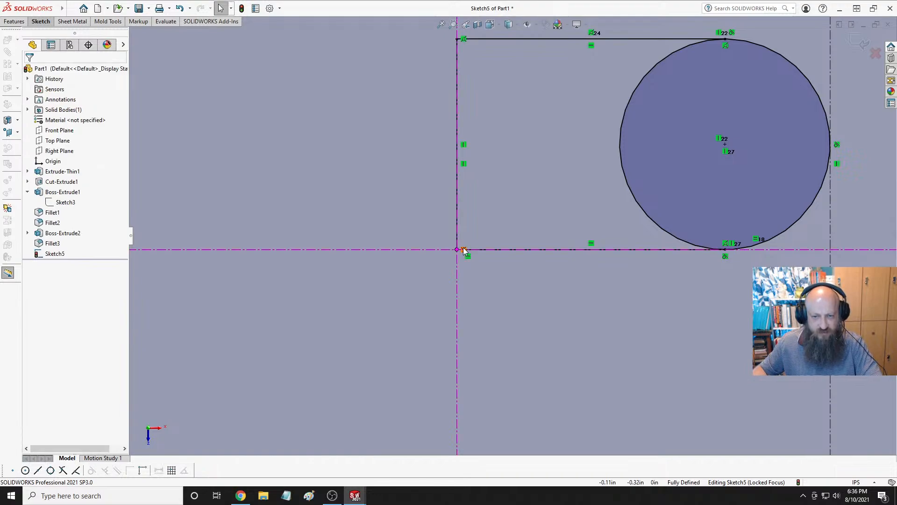
scroll(516, 266, up, 9)
scroll(593, 224, down, 2)
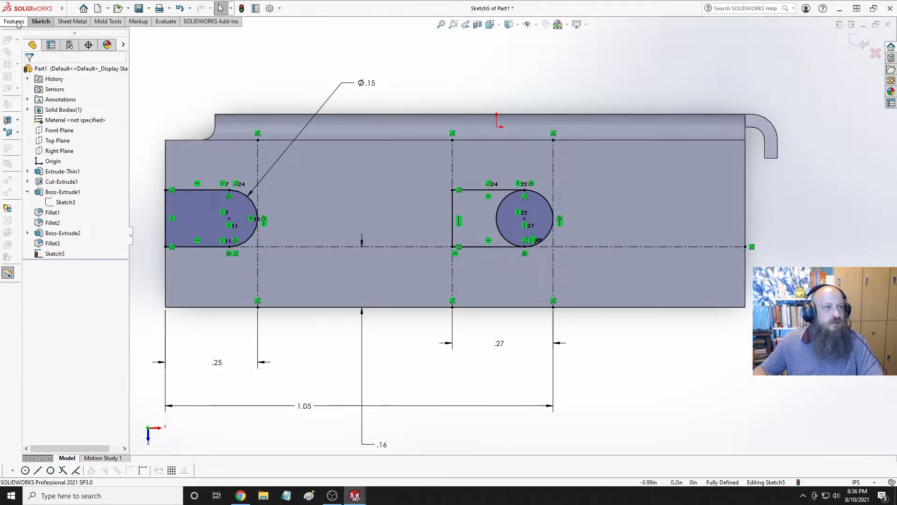
Trim away the circle's inner half between the two horizontal lines, leaving a D-shaped slot profile.
click(41, 21)
click(246, 35)
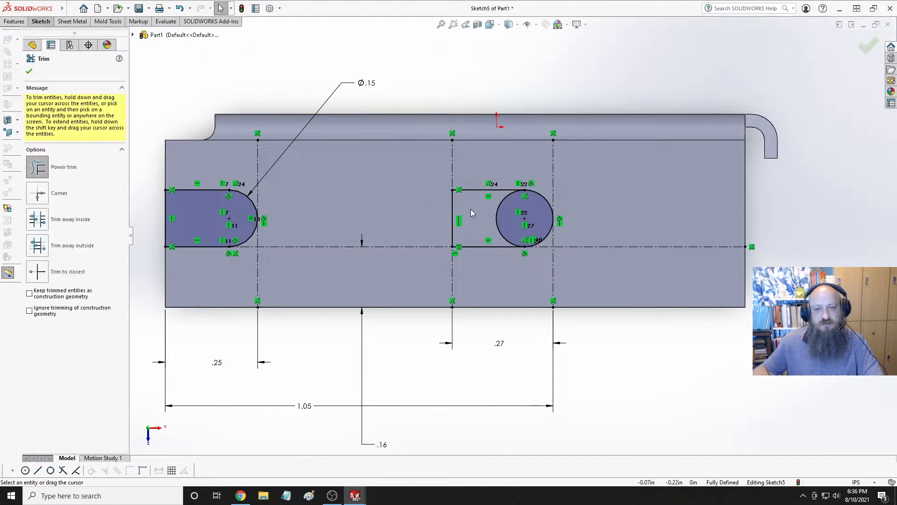
click(496, 216)
key(Escape)
scroll(395, 122, up, 3)
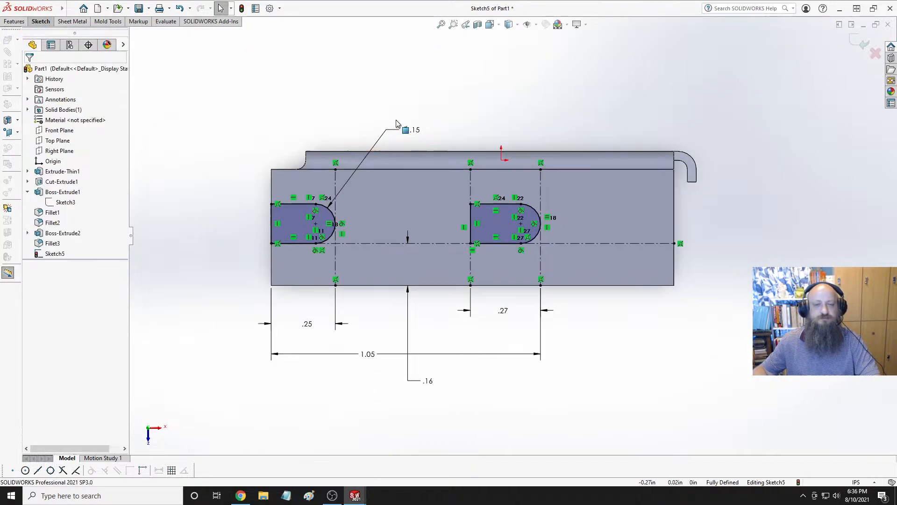
scroll(402, 189, down, 1)
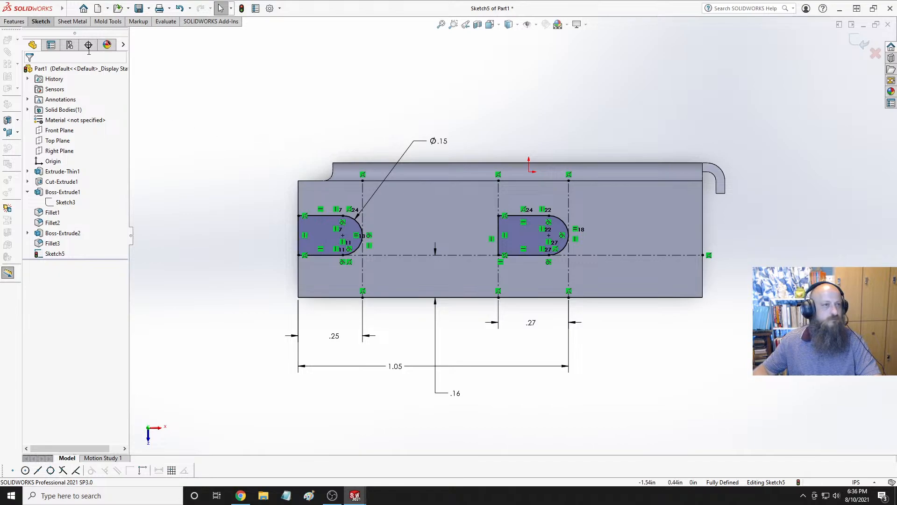
Cut-extrude both slot profiles through the flange with the Up To Next end condition.
click(14, 21)
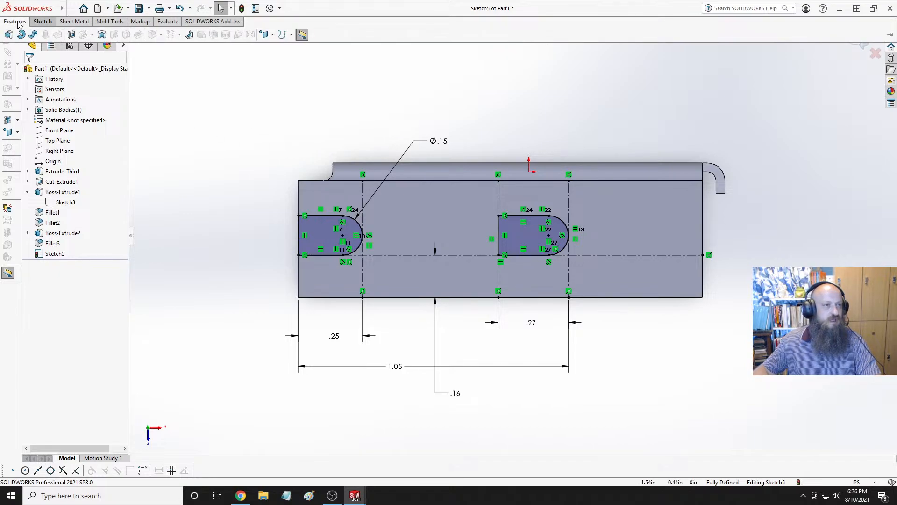
click(71, 34)
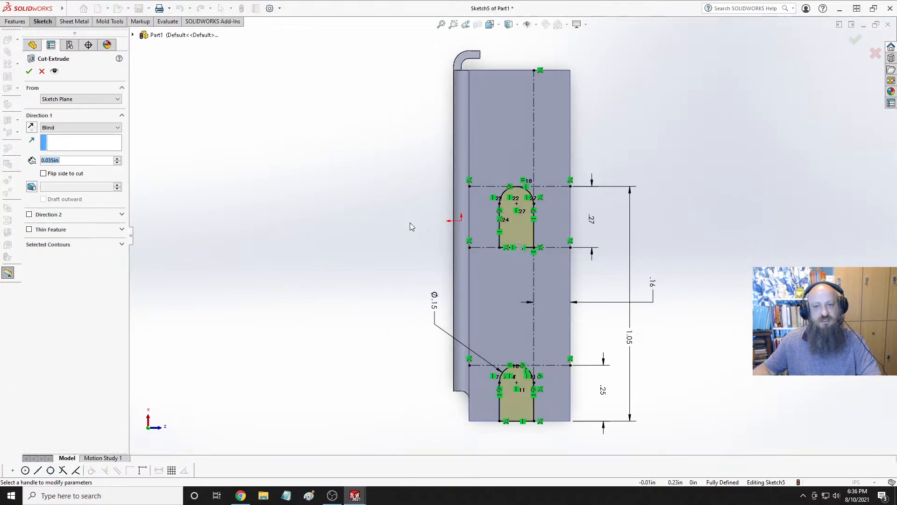
mouse_move(410, 223)
middle_down()
mouse_move(324, 143)
mouse_move(291, 133)
middle_up()
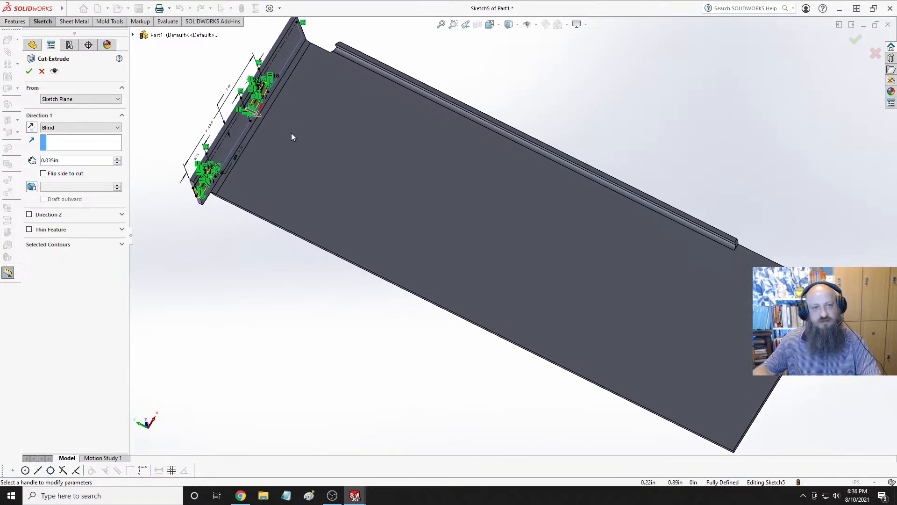
click(110, 128)
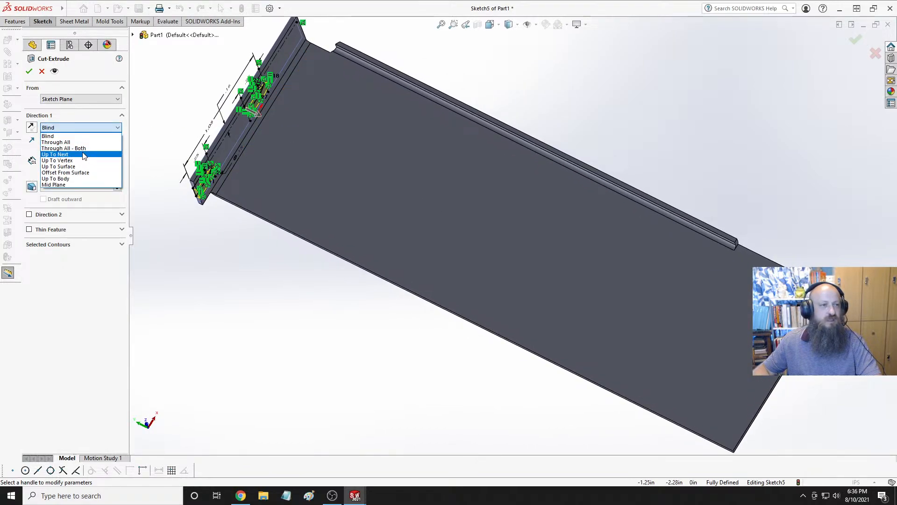
click(84, 155)
scroll(312, 128, down, 6)
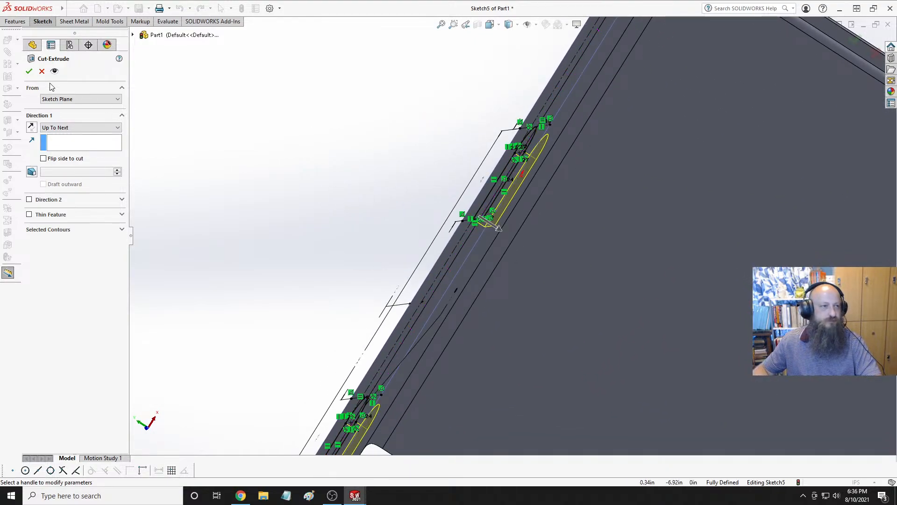
click(29, 71)
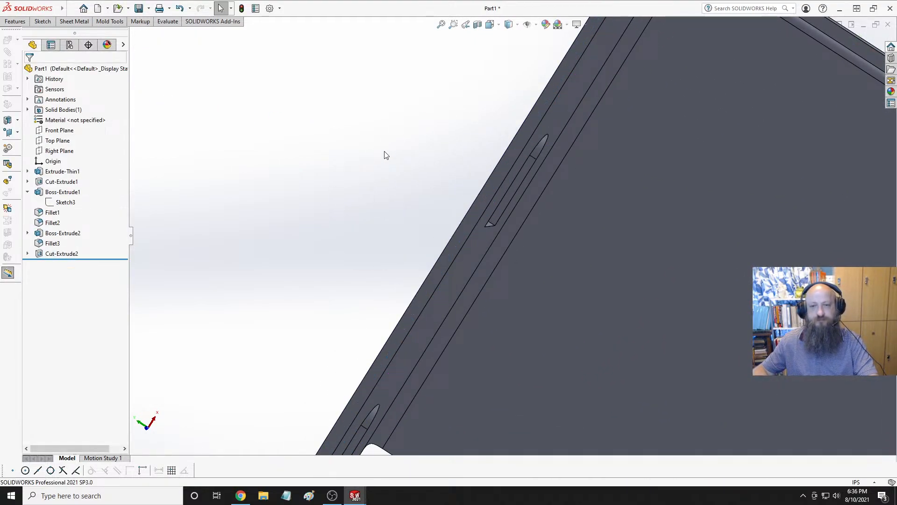
Examine the two flange cutouts, the overall part, and the far end of the rounded edge strip.
scroll(395, 152, up, 8)
mouse_move(395, 153)
middle_down()
mouse_move(507, 262)
mouse_move(512, 239)
middle_up()
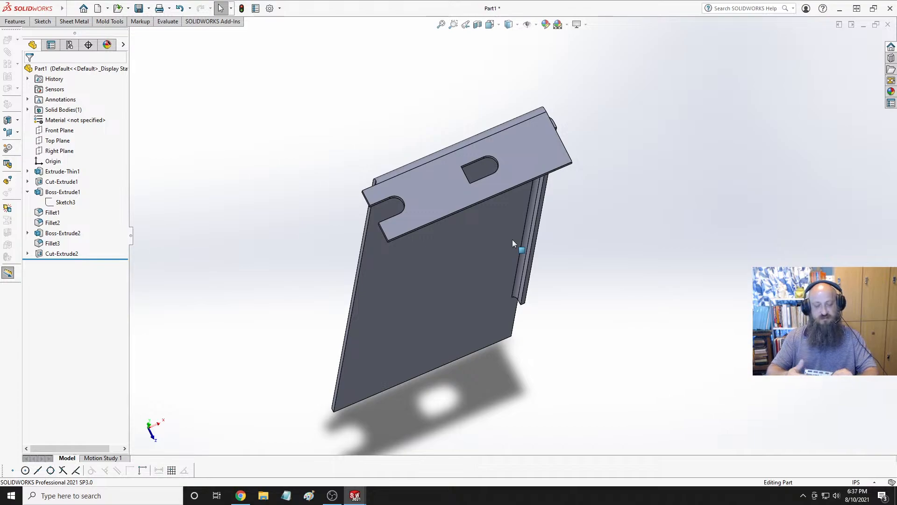
middle_drag(502, 197, 477, 271)
middle_drag(515, 182, 480, 178)
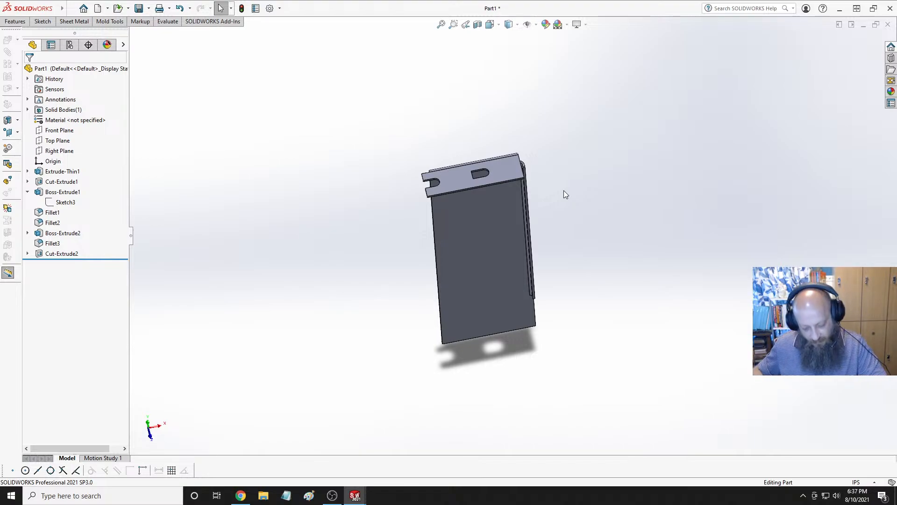
middle_drag(557, 224, 569, 250)
key(ctrl+1)
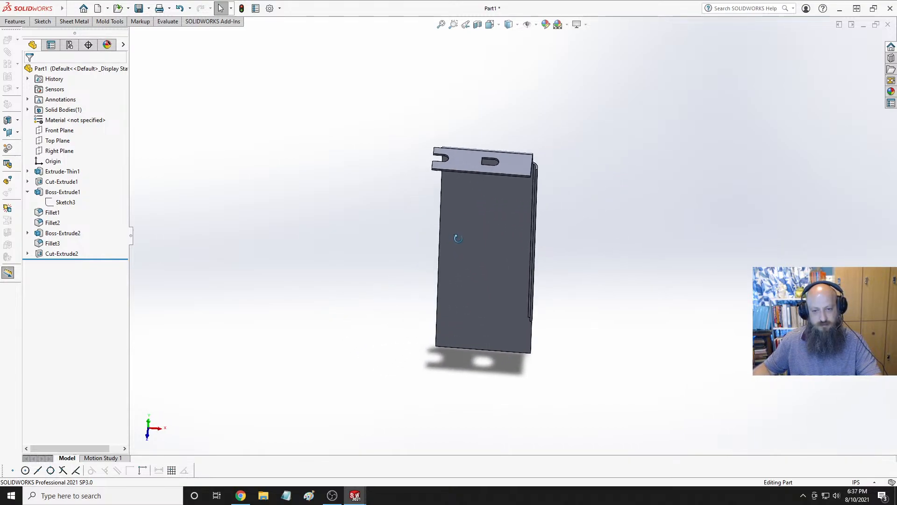
scroll(528, 324, down, 6)
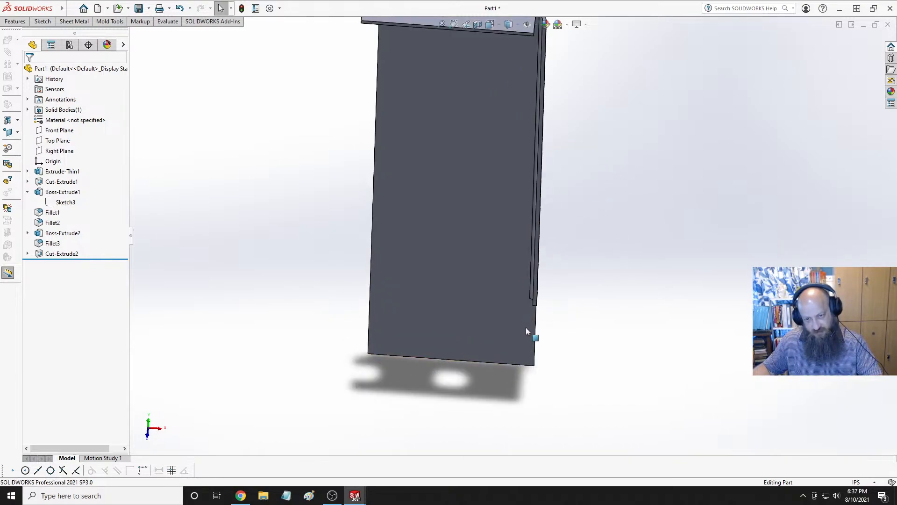
middle_click(536, 291)
middle_drag(535, 291, 438, 198)
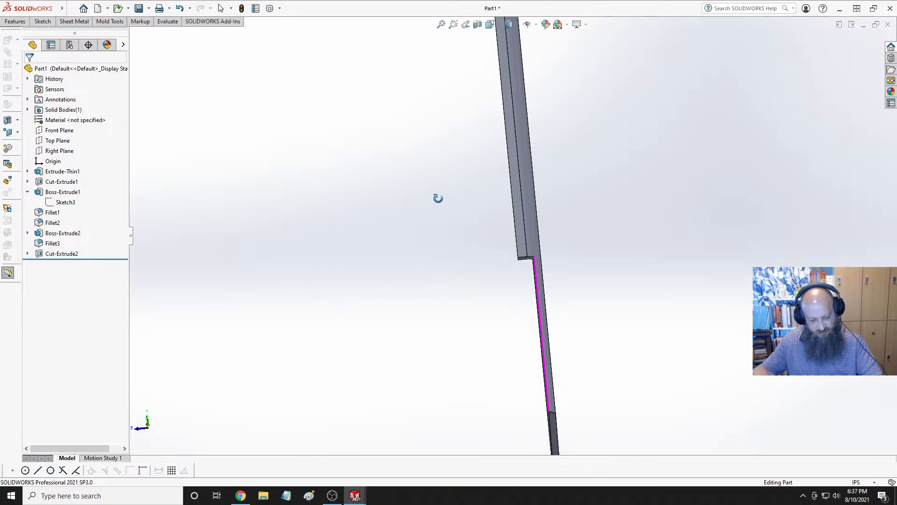
Delete the Fillet2 feature that rounds the plate's long edge beside the edge strip.
middle_drag(438, 198, 496, 175)
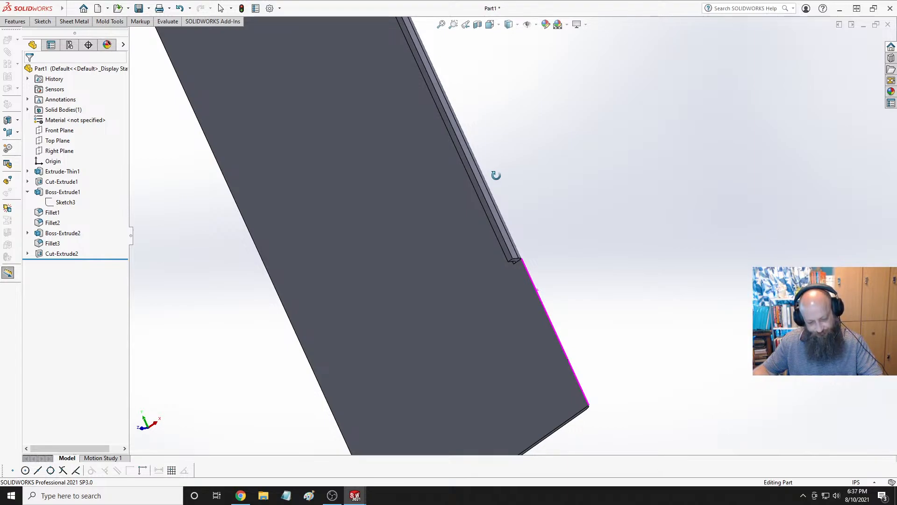
middle_drag(496, 175, 364, 115)
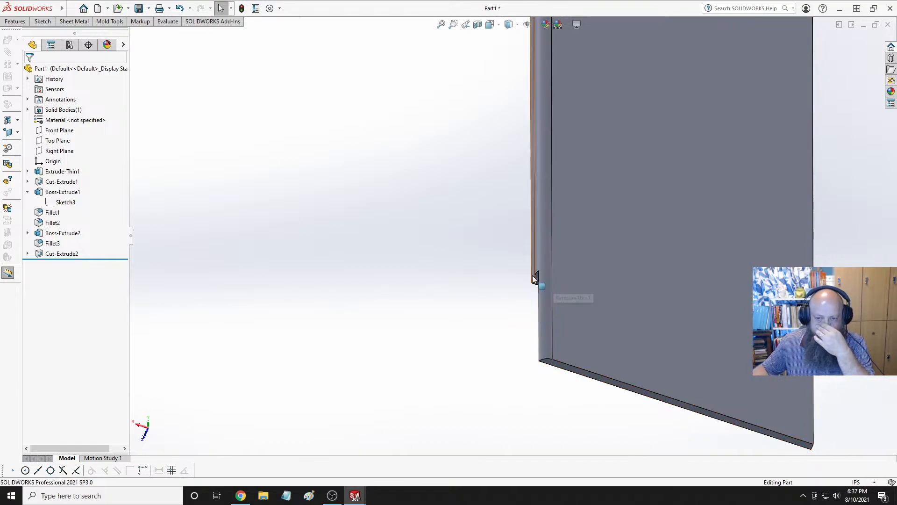
click(52, 243)
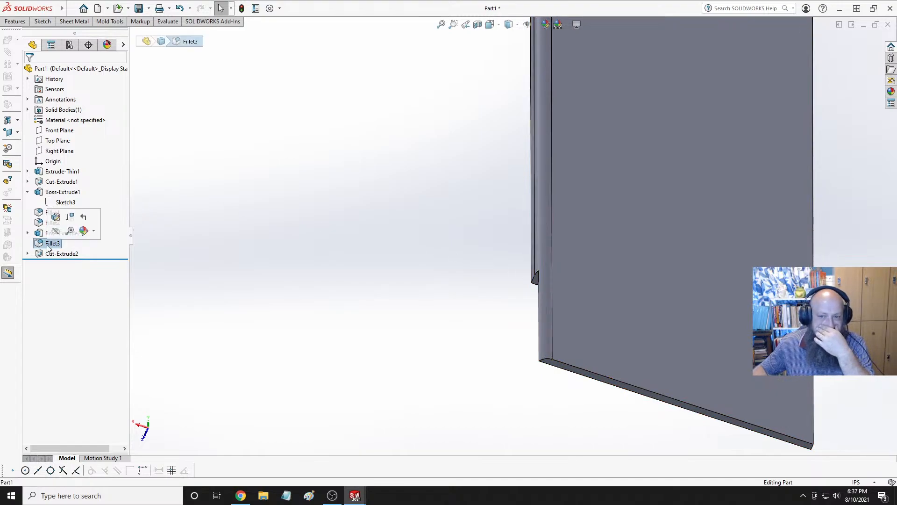
click(44, 223)
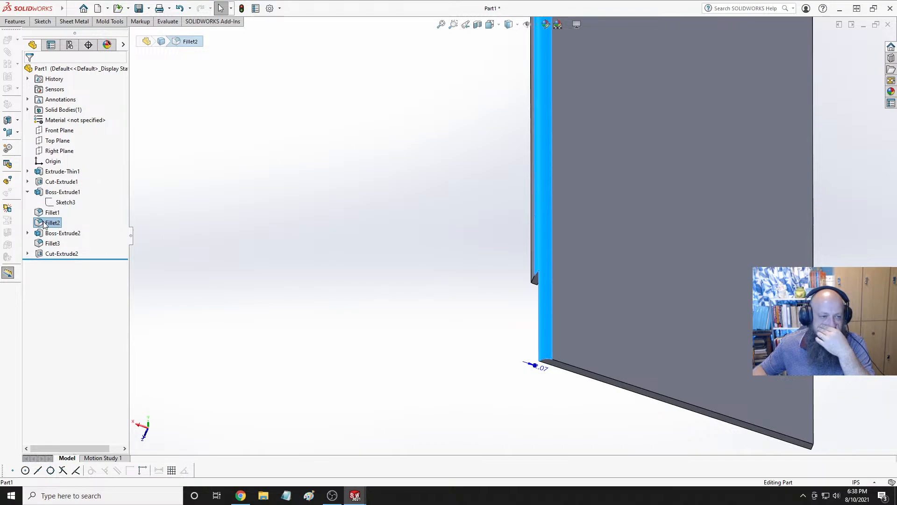
right_click(43, 222)
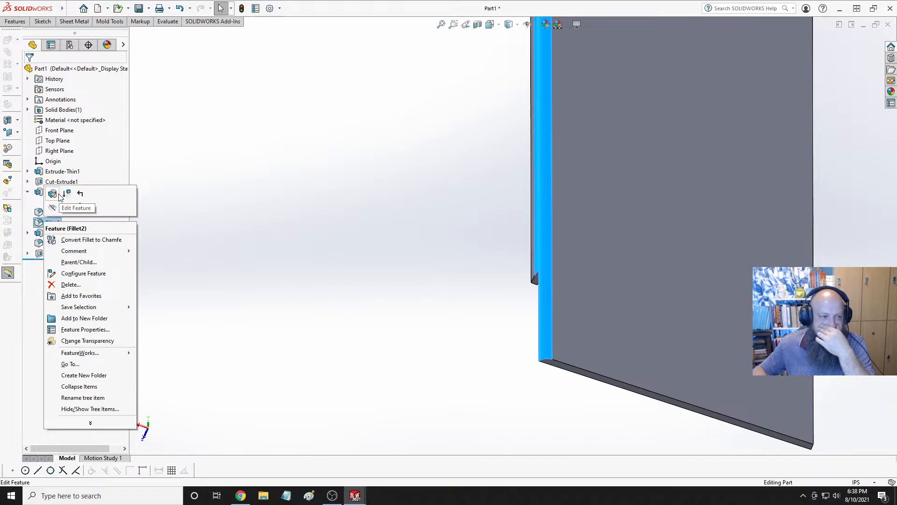
click(71, 284)
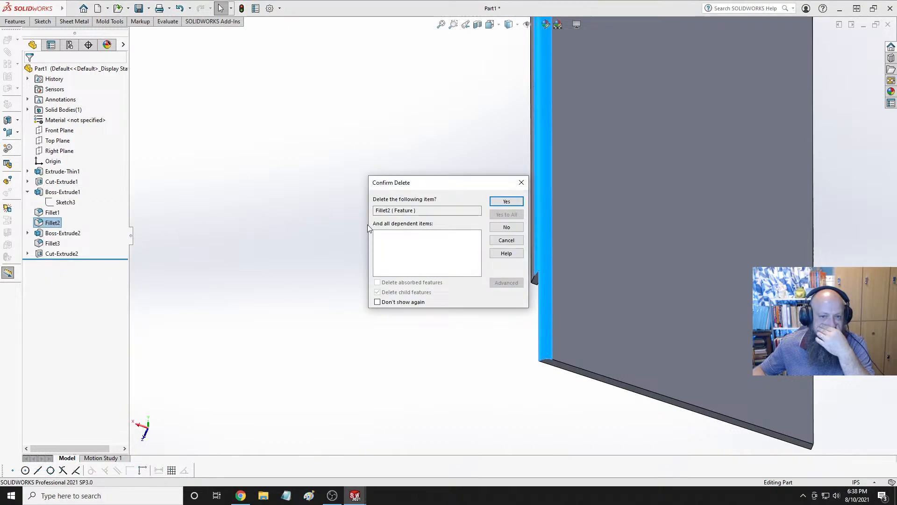
click(506, 202)
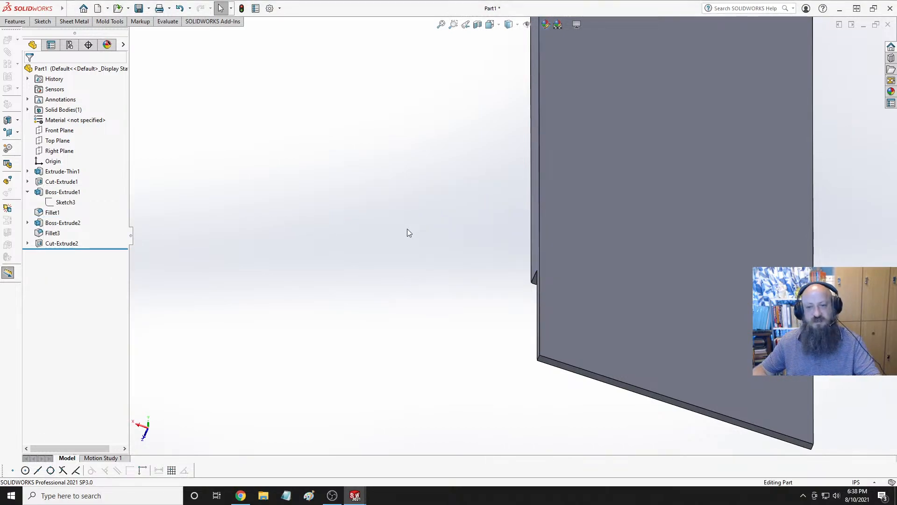
Examine the far end of the edge strip up close and square to the large plate face.
scroll(420, 255, up, 5)
middle_drag(420, 255, 506, 272)
scroll(549, 264, down, 3)
middle_drag(561, 268, 569, 289)
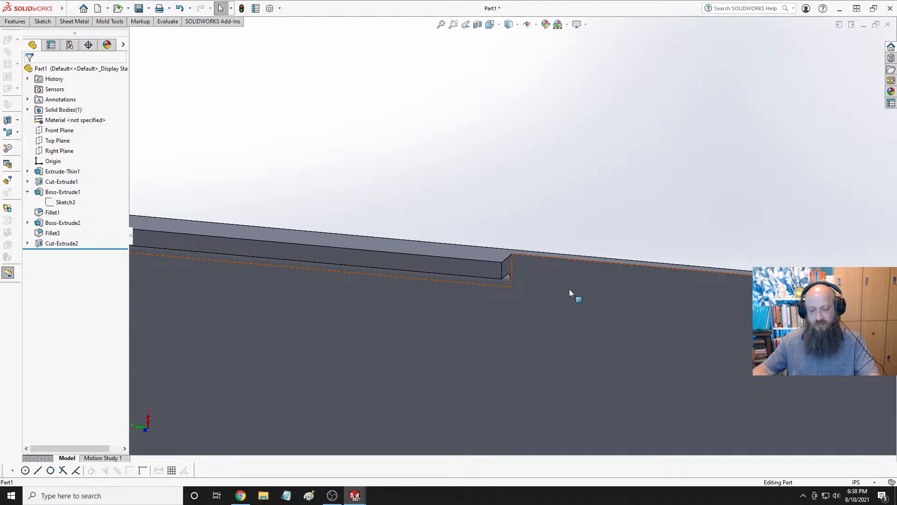
key(space)
click(441, 288)
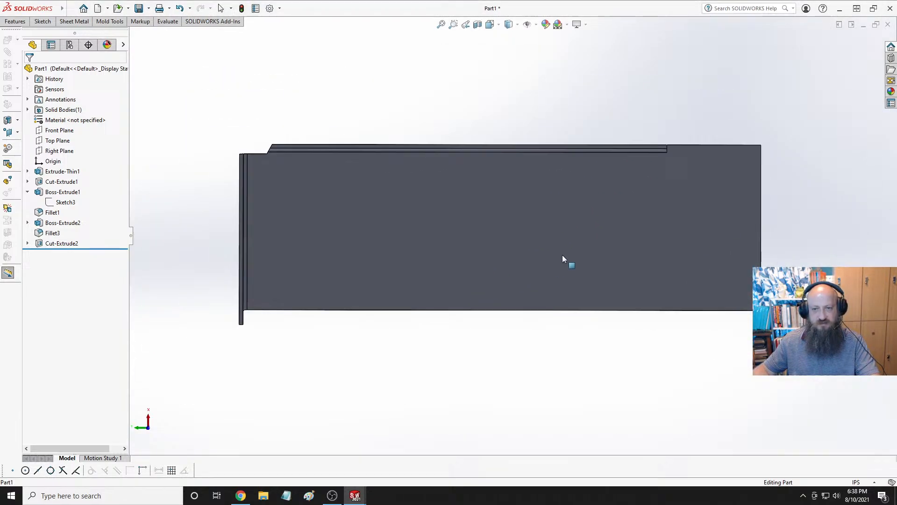
scroll(680, 164, down, 3)
scroll(683, 145, down, 2)
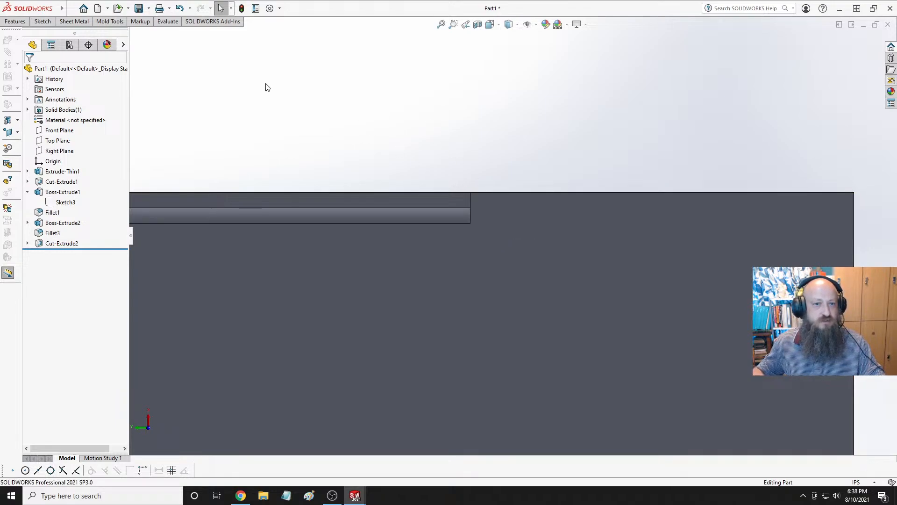
Sketch a circle about 0.037 in in diameter on the large plate face, just beyond the edge strip's far end.
click(47, 22)
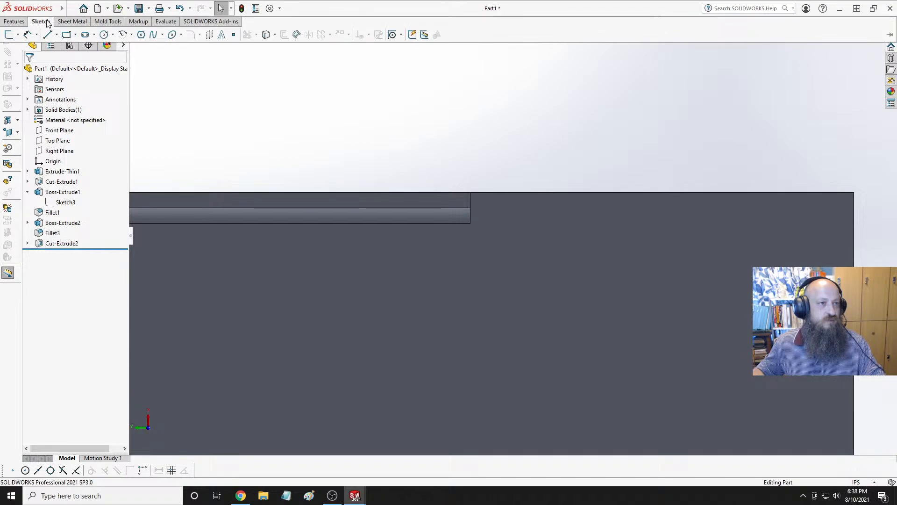
click(103, 35)
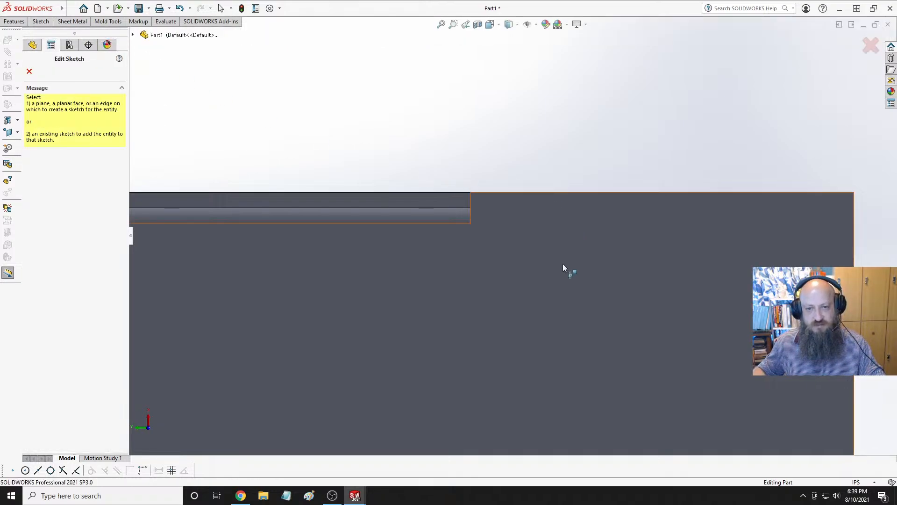
click(490, 216)
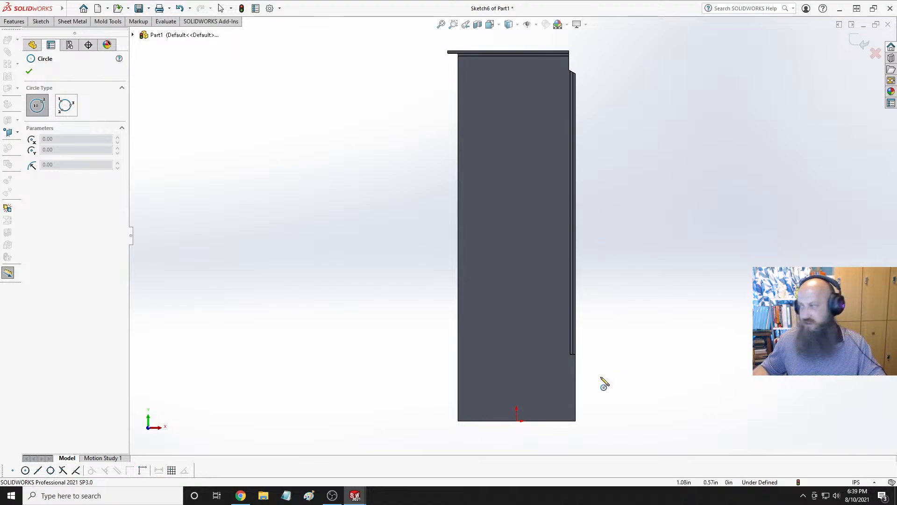
scroll(619, 415, down, 2)
scroll(560, 282, down, 3)
scroll(520, 269, down, 3)
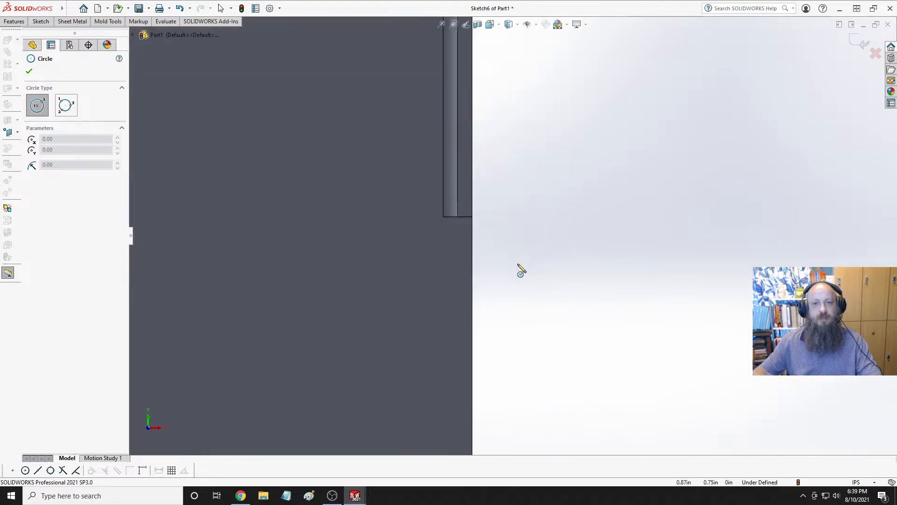
click(418, 215)
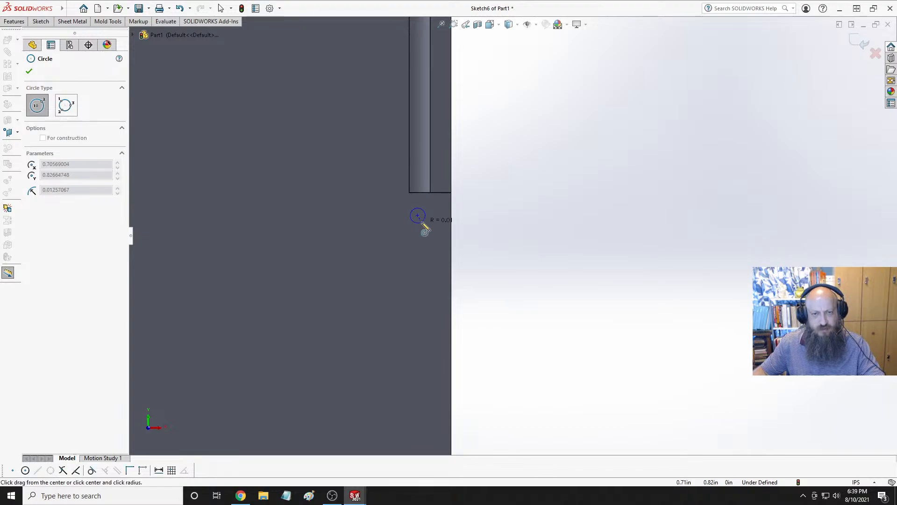
click(424, 225)
key(Escape)
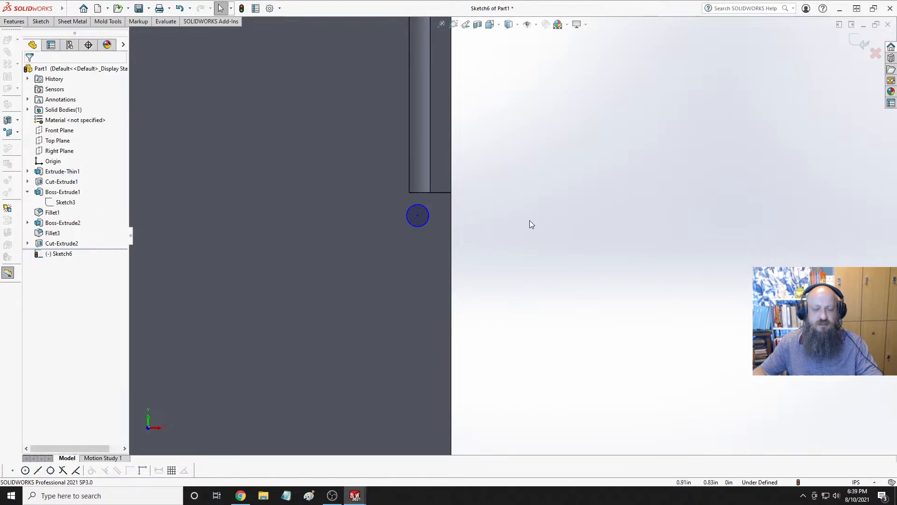
Dimension the circle's diameter as .035/2 in.
middle_drag(531, 223, 486, 174)
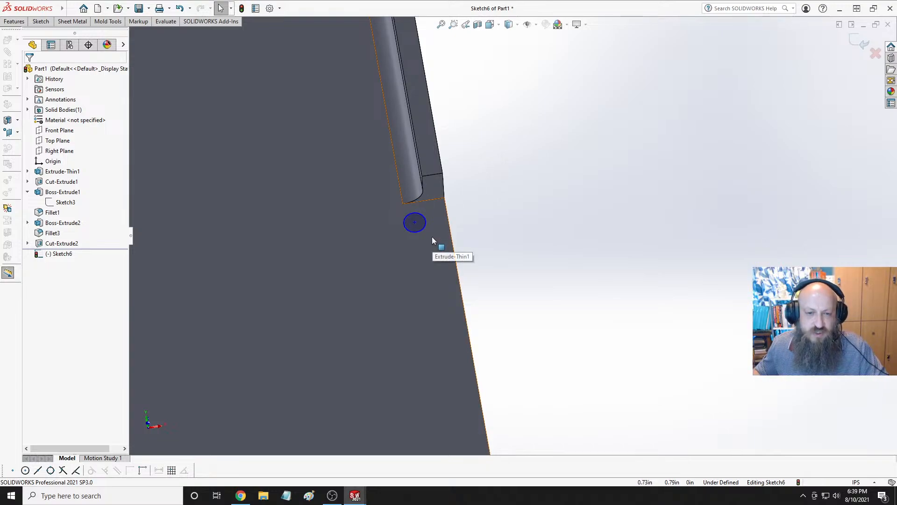
ctrl+middle_drag(395, 200, 479, 258)
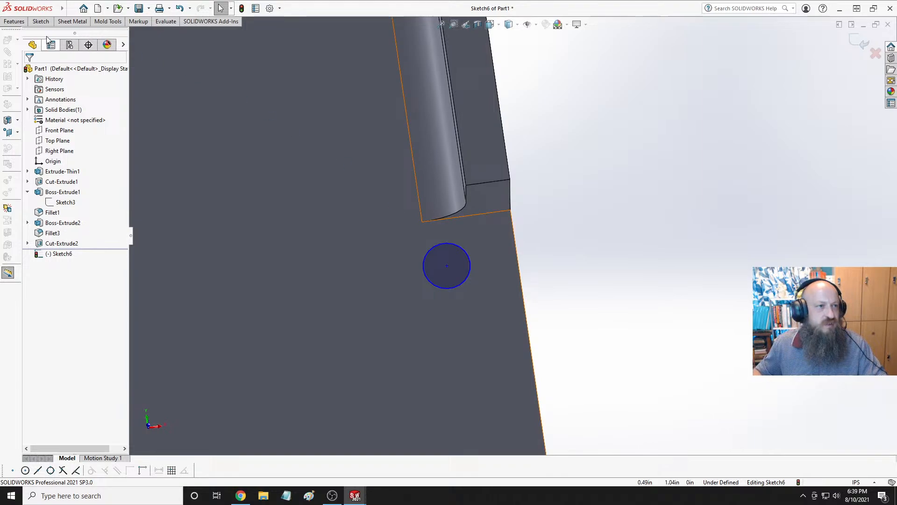
click(41, 23)
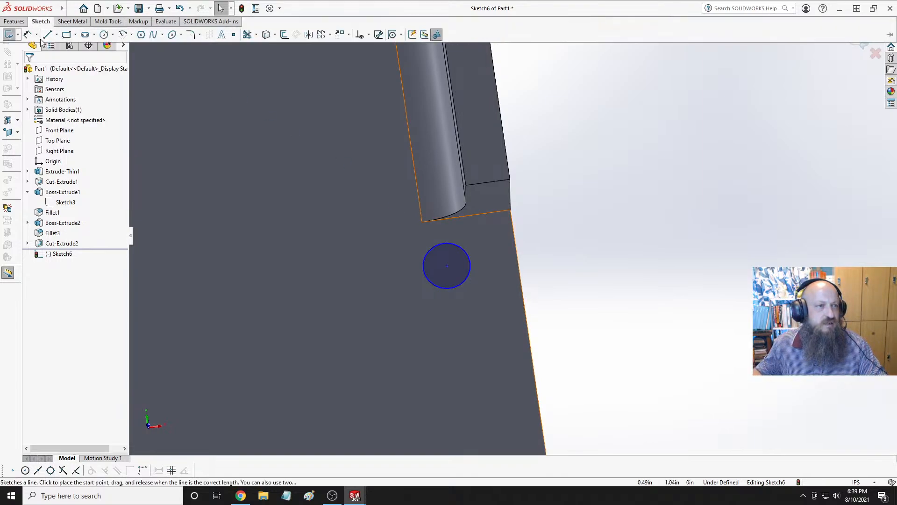
click(27, 35)
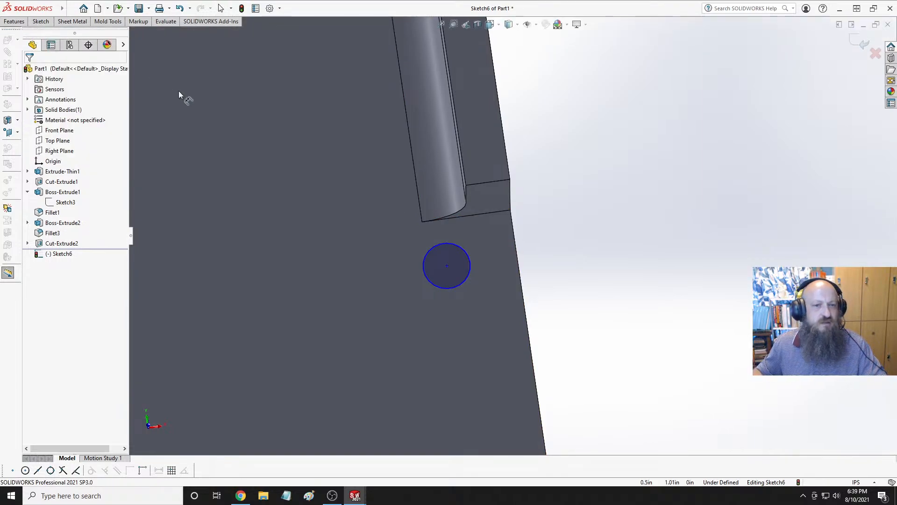
click(425, 263)
click(302, 222)
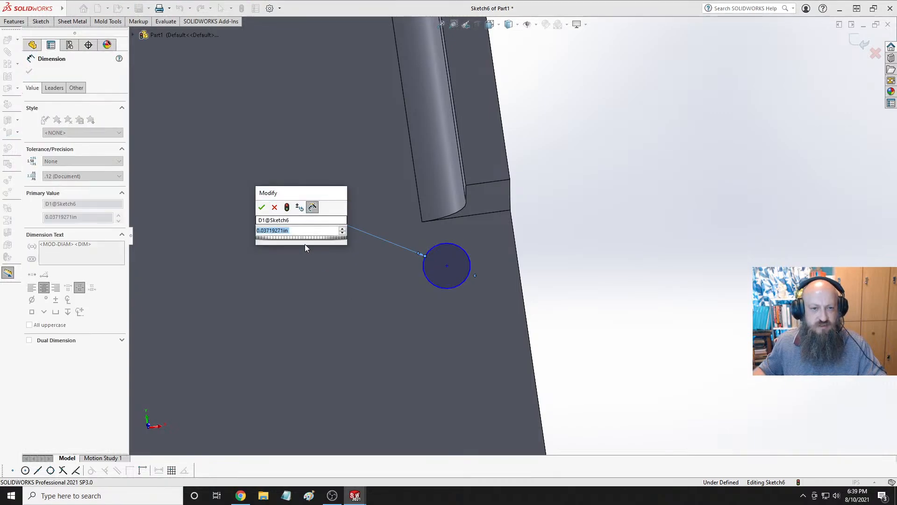
text(.035/2)
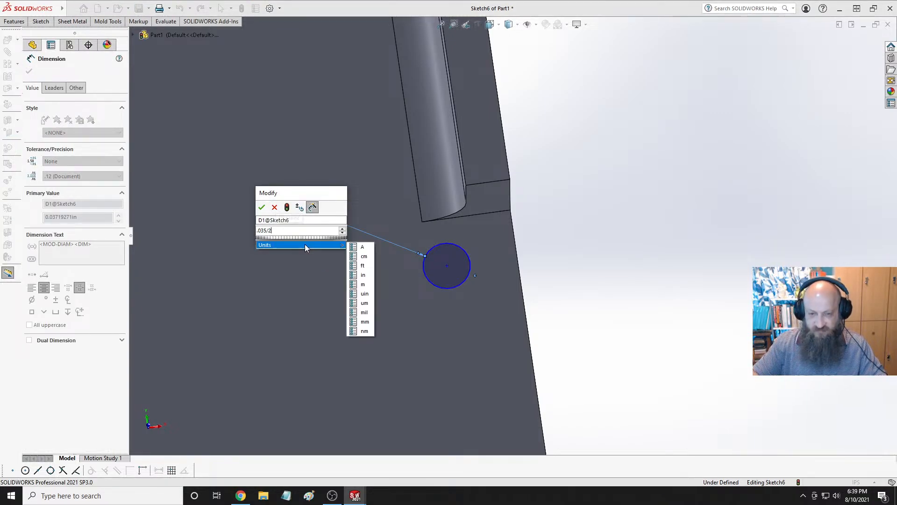
key(Return)
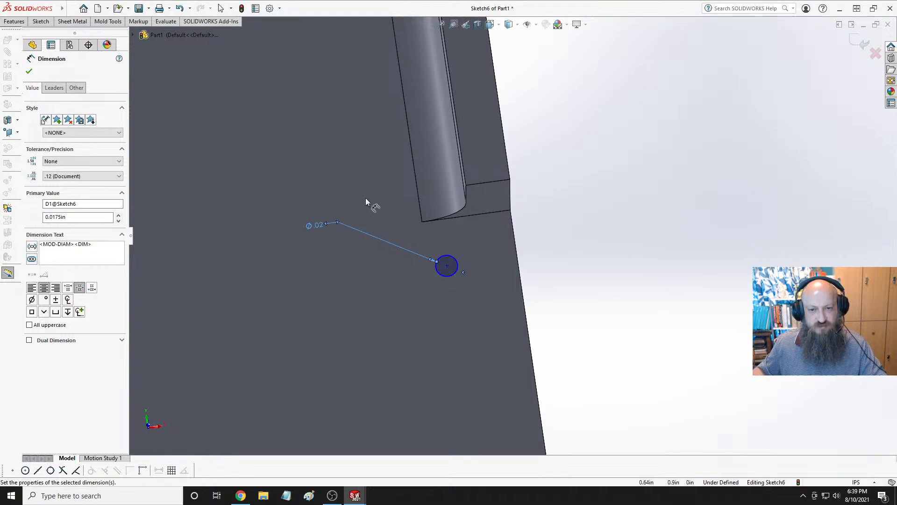
key(Escape)
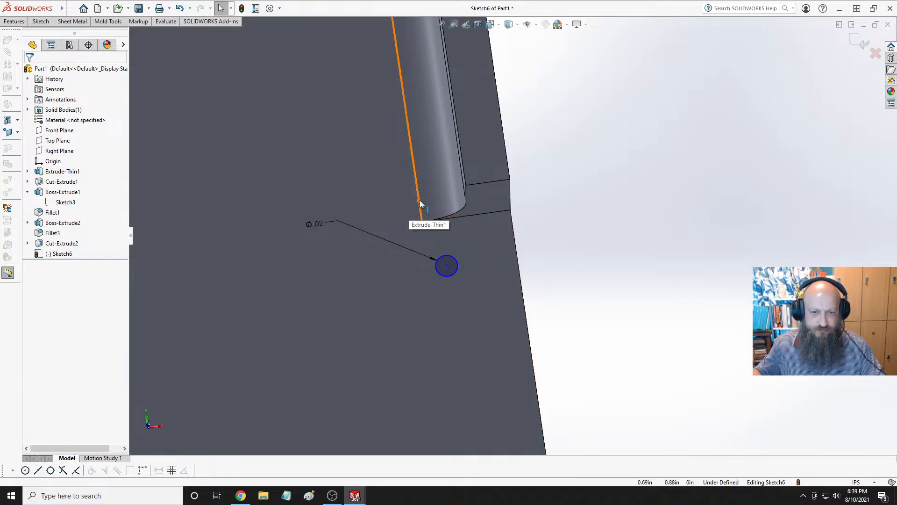
Sketch a vertical centerline about 0.1 in long from the inner corner at the edge strip's end, extending away from the strip.
click(41, 22)
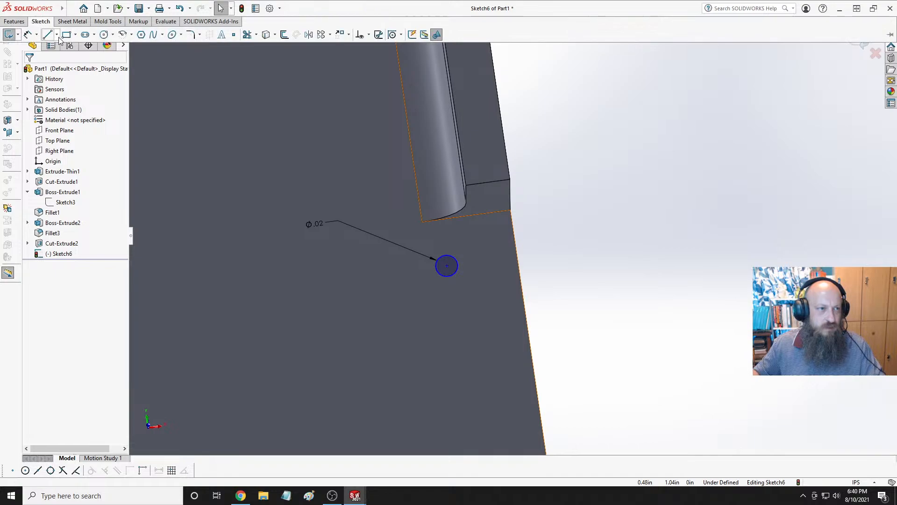
click(57, 35)
click(70, 56)
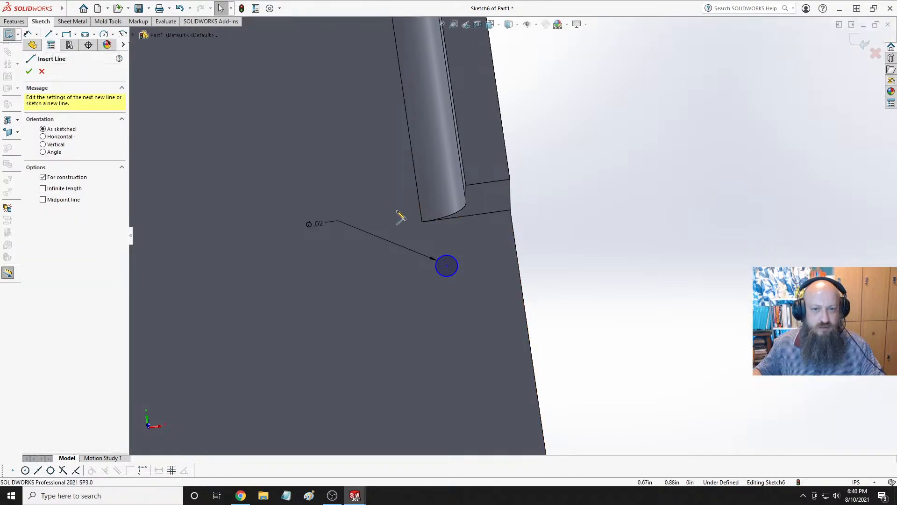
click(422, 223)
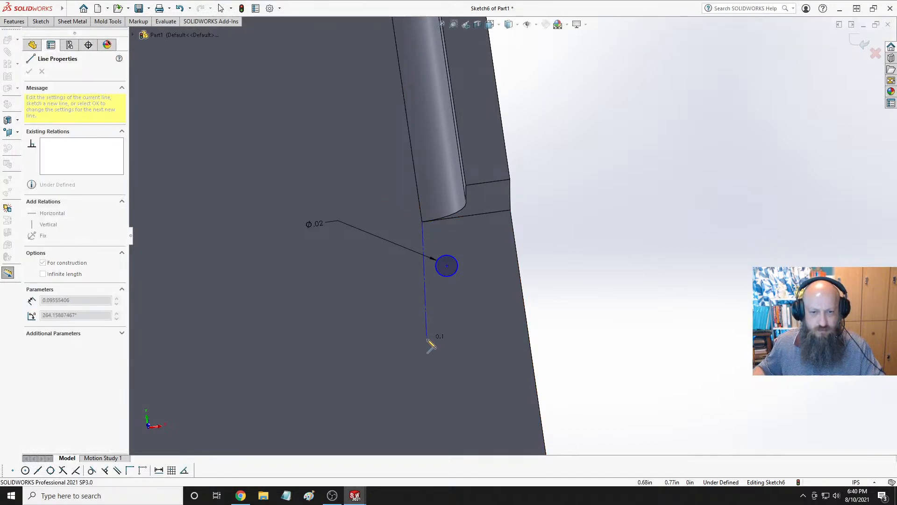
click(442, 358)
key(Escape)
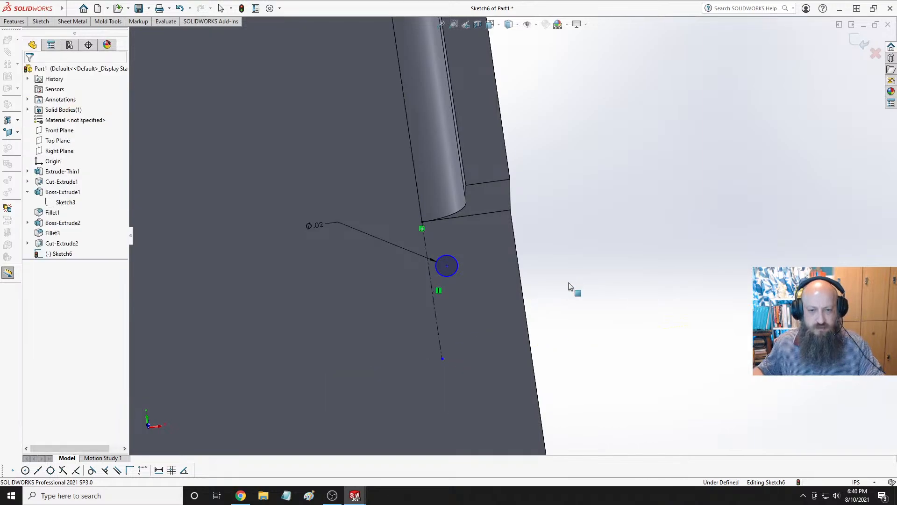
Make the circle tangent to the vertical centerline.
click(437, 276)
ctrl+click(430, 274)
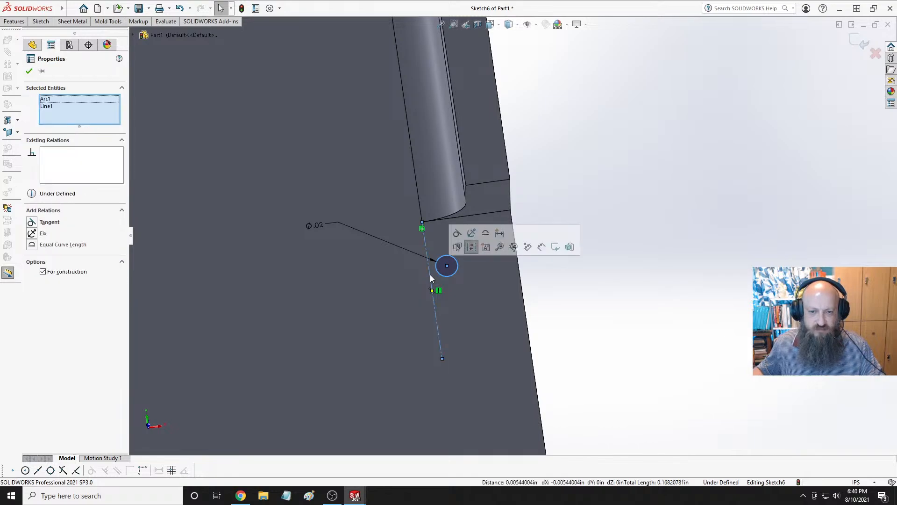
click(456, 234)
key(Escape)
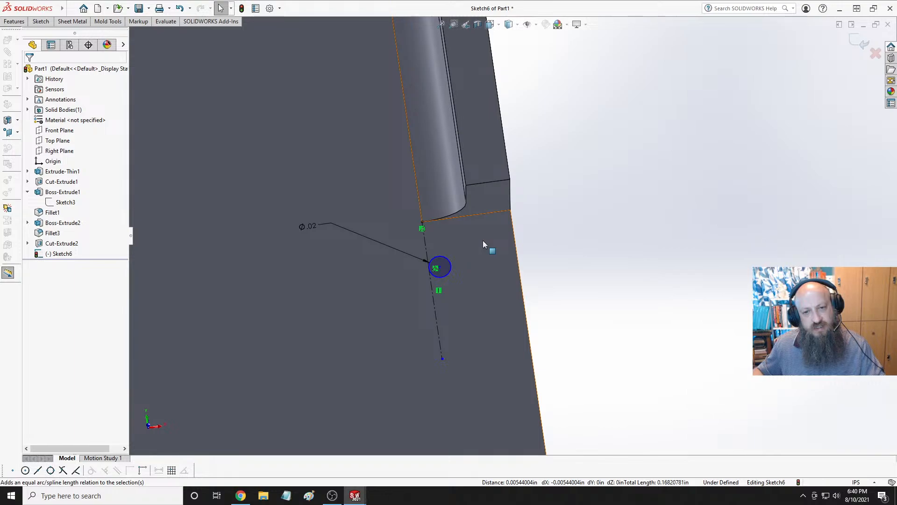
Move the circle along the centerline until it sits close to the edge strip's end.
click(438, 262)
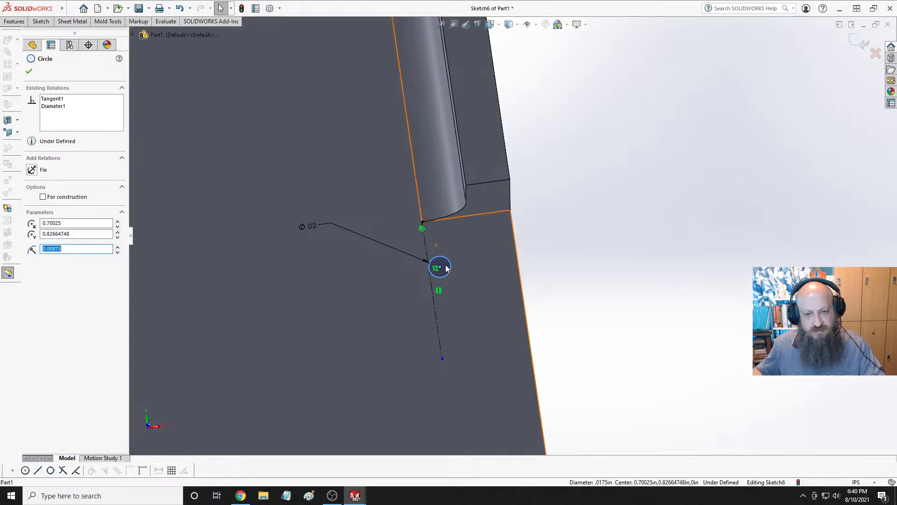
drag(441, 264, 436, 234)
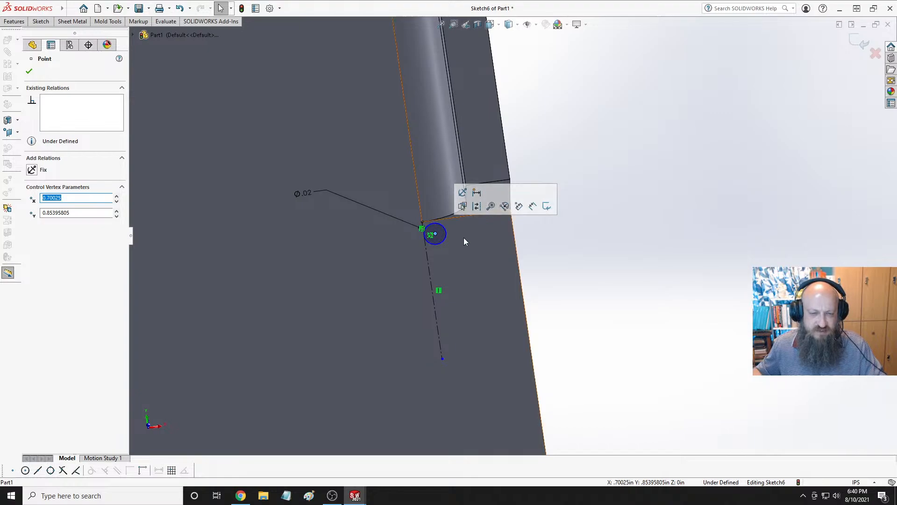
key(Escape)
Make the circle's center coincident with the end edge of the edge strip.
scroll(445, 242, down, 3)
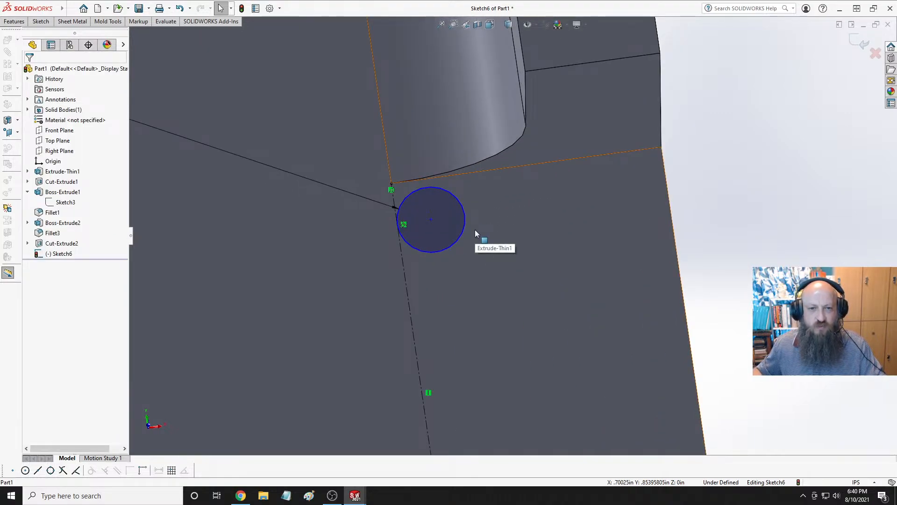
click(431, 219)
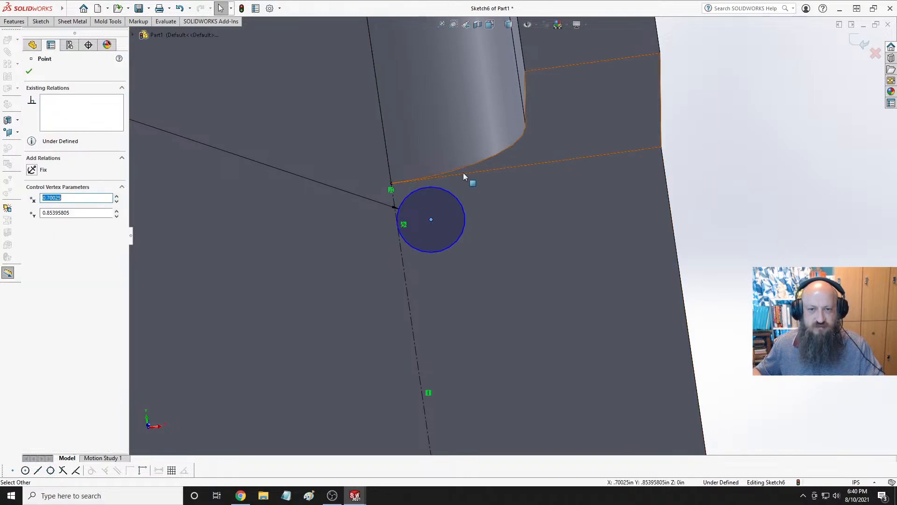
ctrl+click(463, 173)
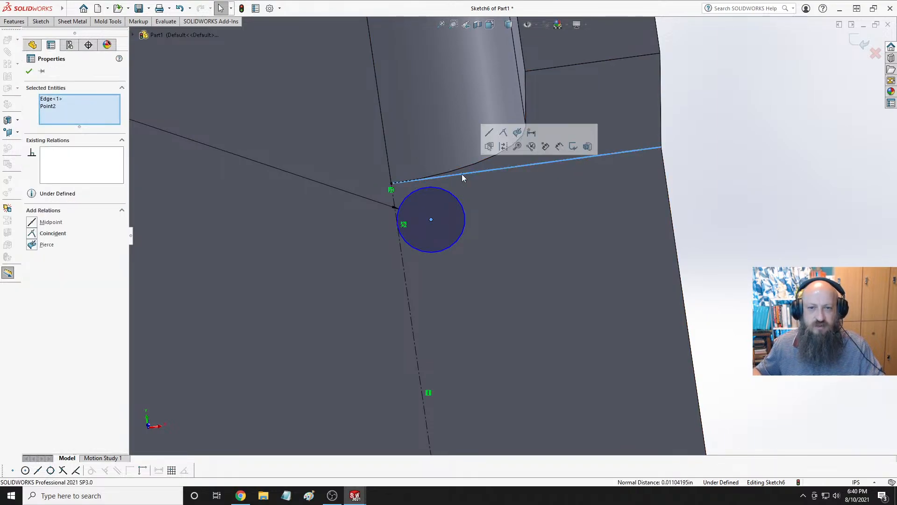
click(488, 133)
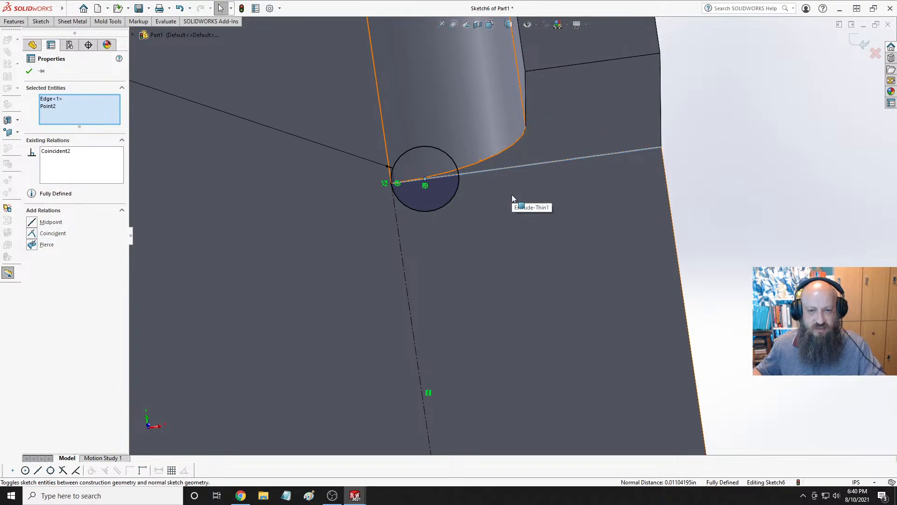
key(Escape)
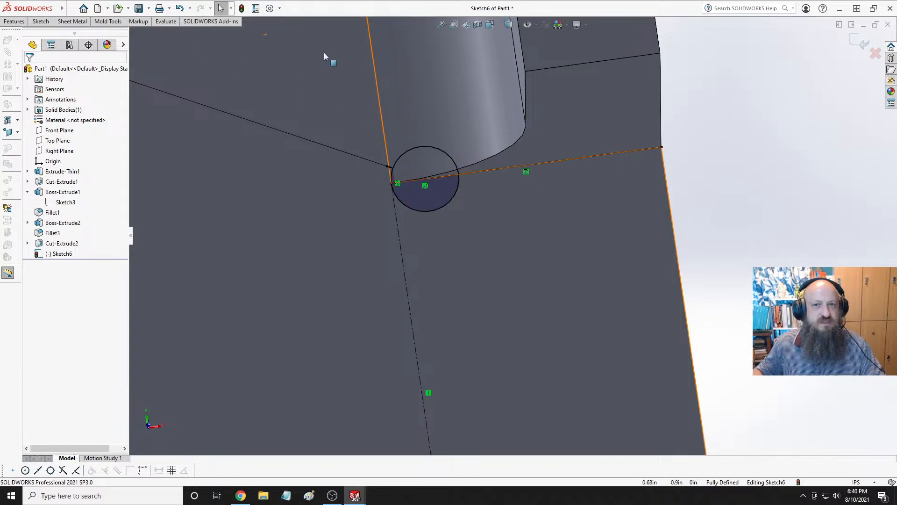
Trim the line along the strip's end edge outside the circle and the circle's half overlapping the strip, leaving a closed semicircle.
click(41, 22)
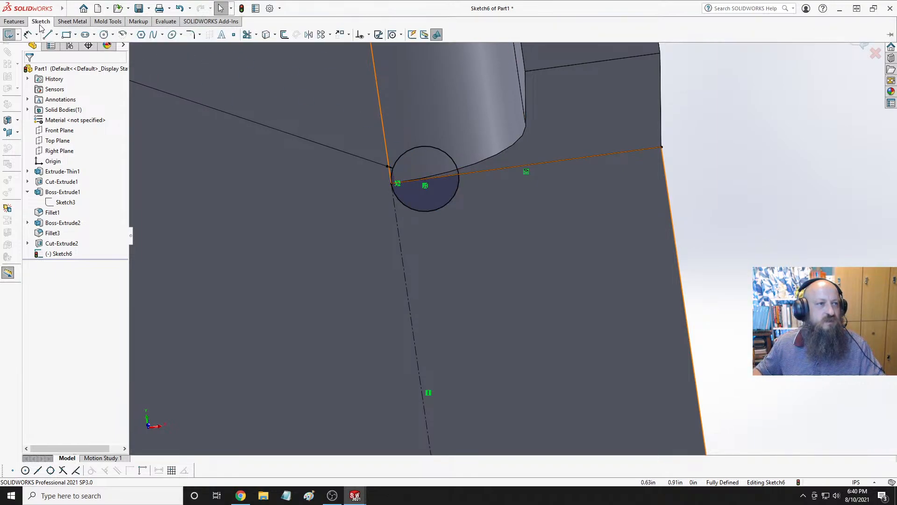
click(246, 35)
drag(630, 184, 601, 120)
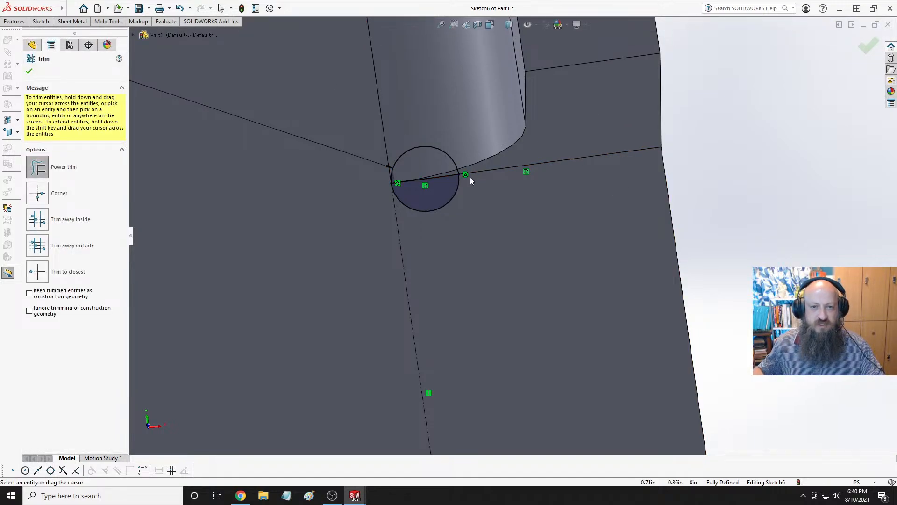
drag(437, 133, 424, 151)
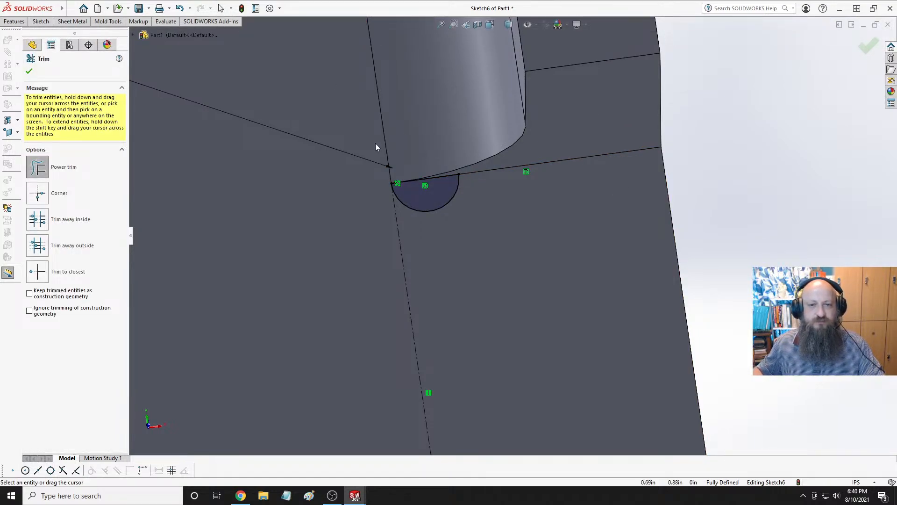
key(Escape)
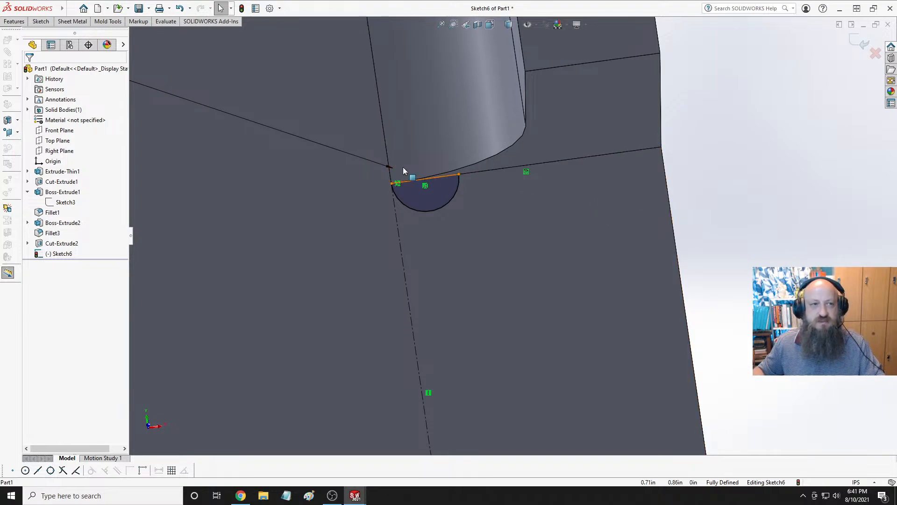
Sketch a horizontal centerline about 0.07 in long from the vertical centerline's free end to the plate's outer edge.
click(41, 21)
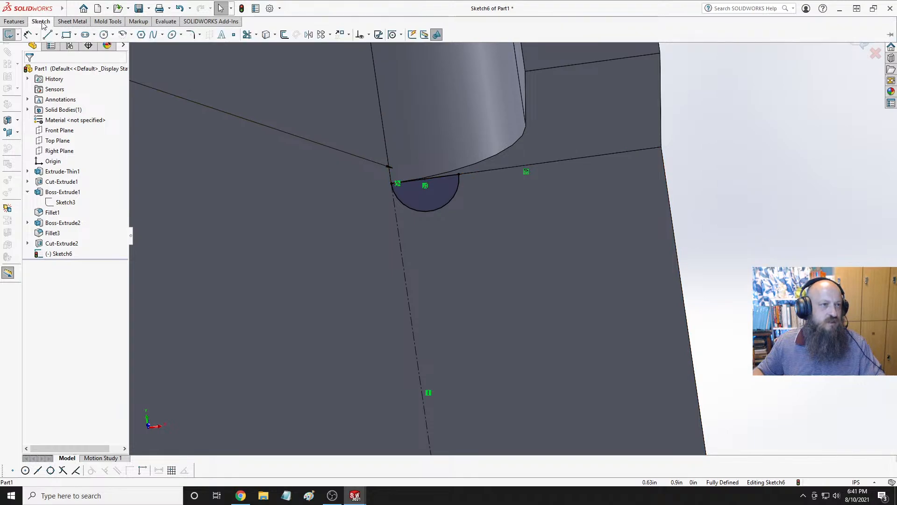
click(57, 35)
click(70, 58)
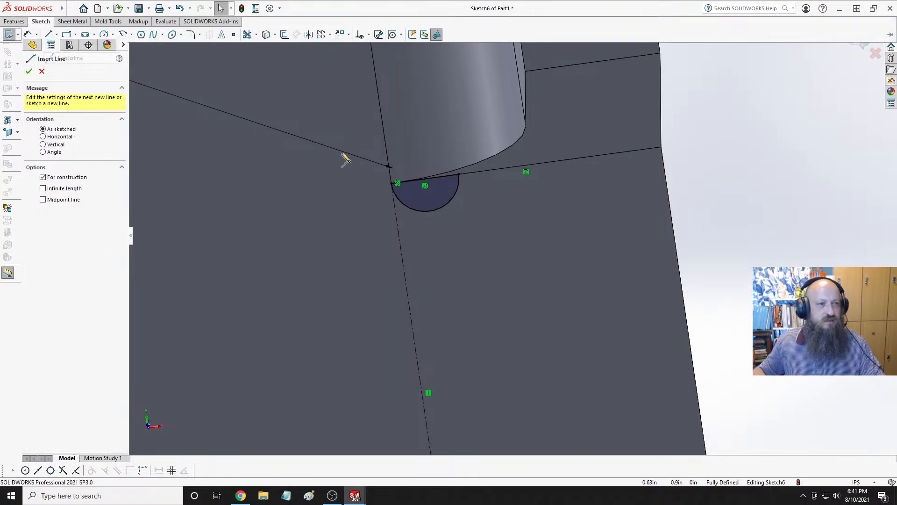
scroll(517, 320, down, 2)
scroll(517, 323, up, 2)
scroll(516, 322, up, 3)
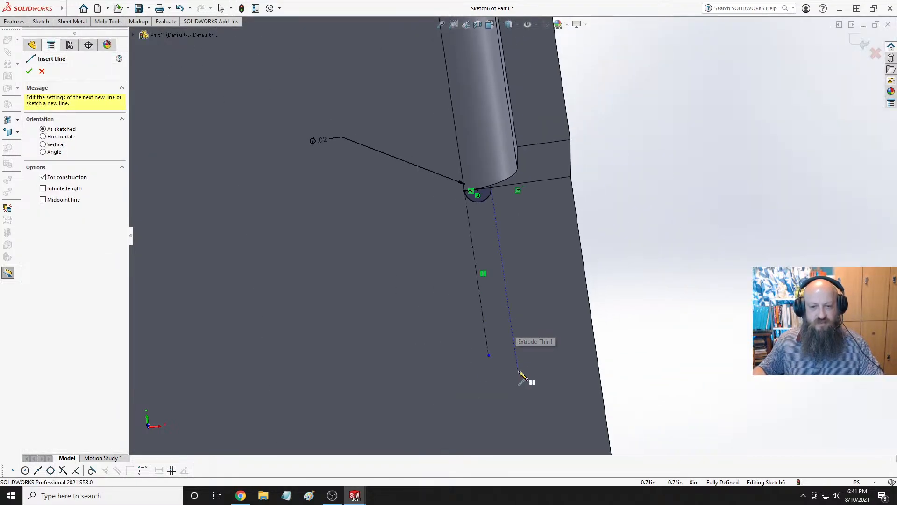
click(489, 356)
click(596, 344)
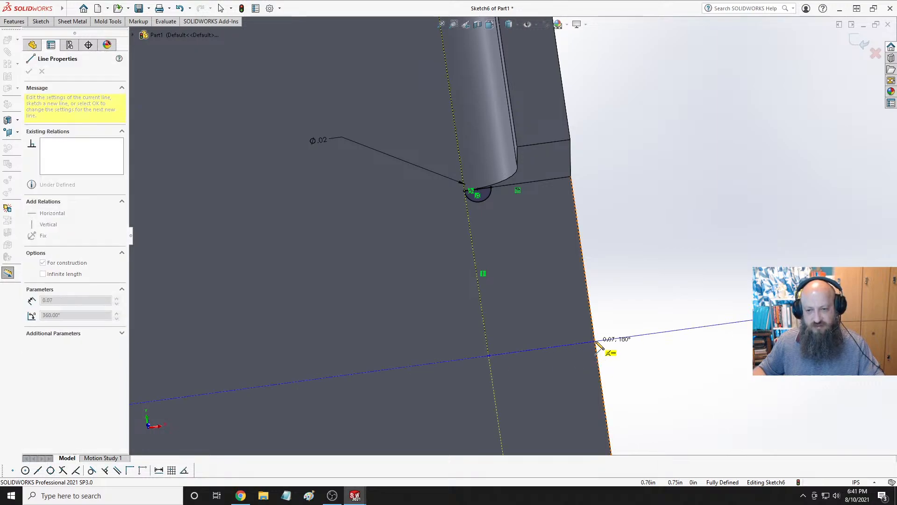
key(Escape)
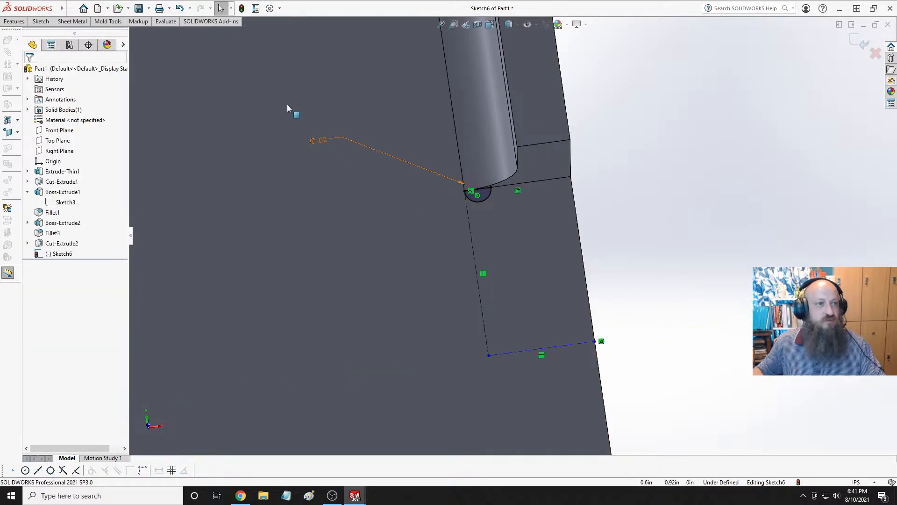
Dimension the distance between the strip's end edge and the horizontal centerline as .08 in.
click(41, 21)
click(28, 35)
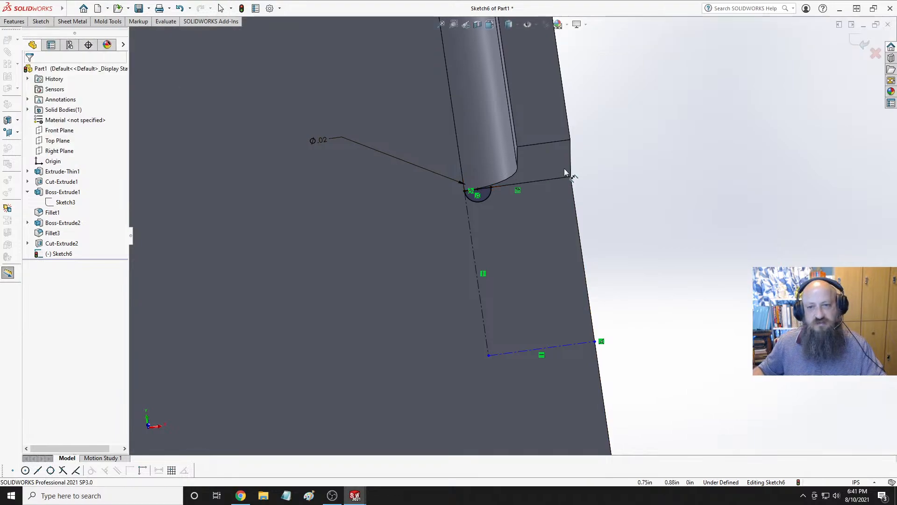
click(557, 178)
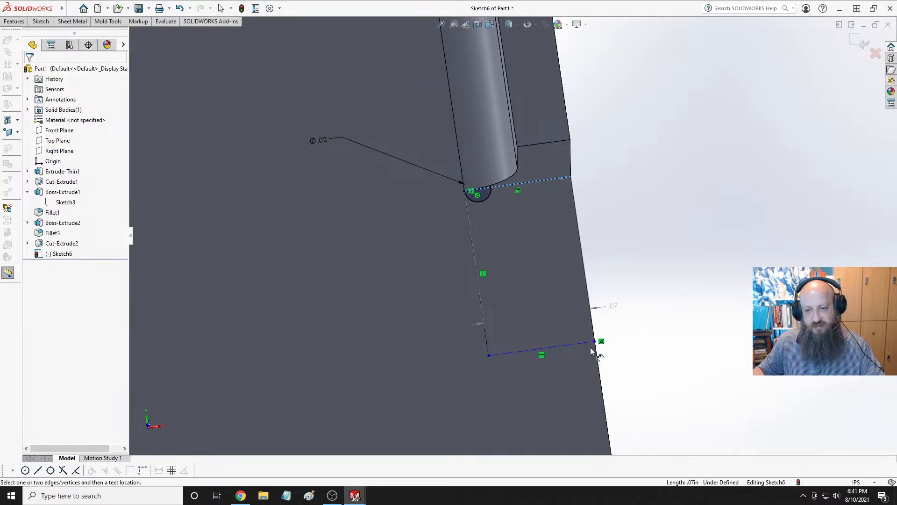
click(586, 344)
click(631, 250)
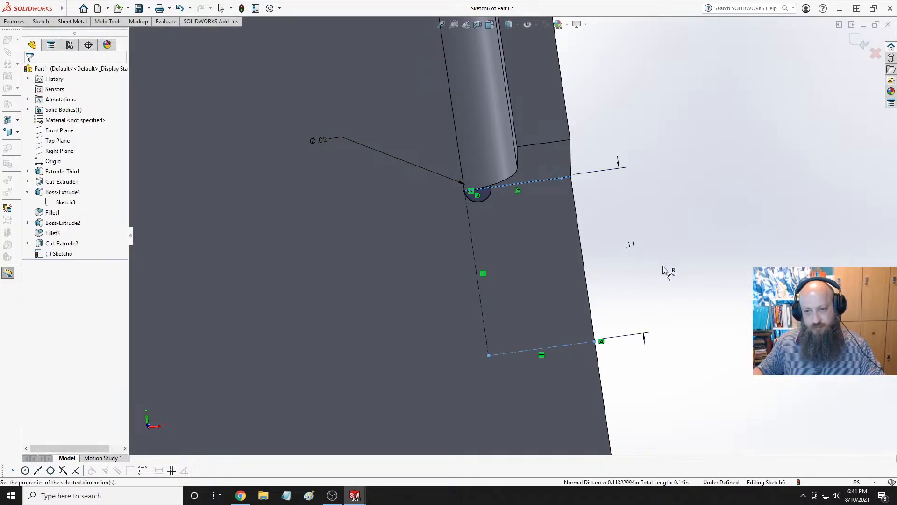
text(.08)
key(Return)
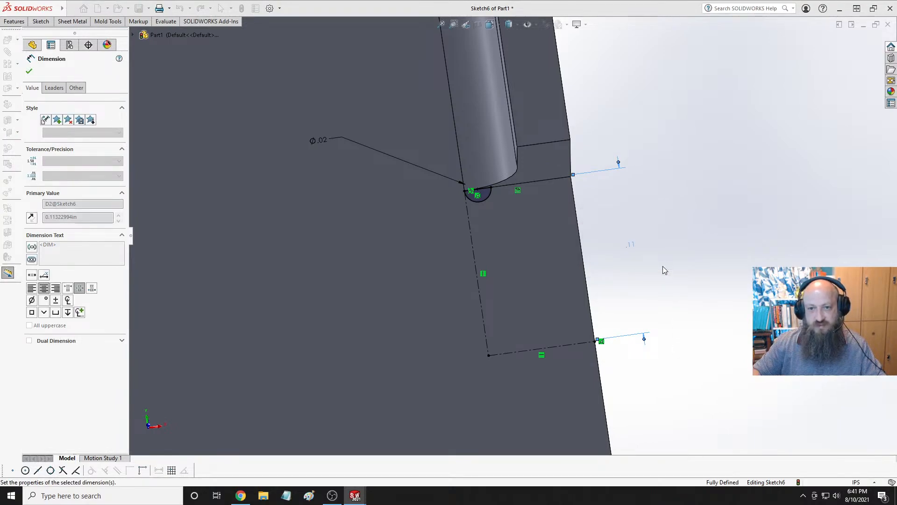
click(635, 248)
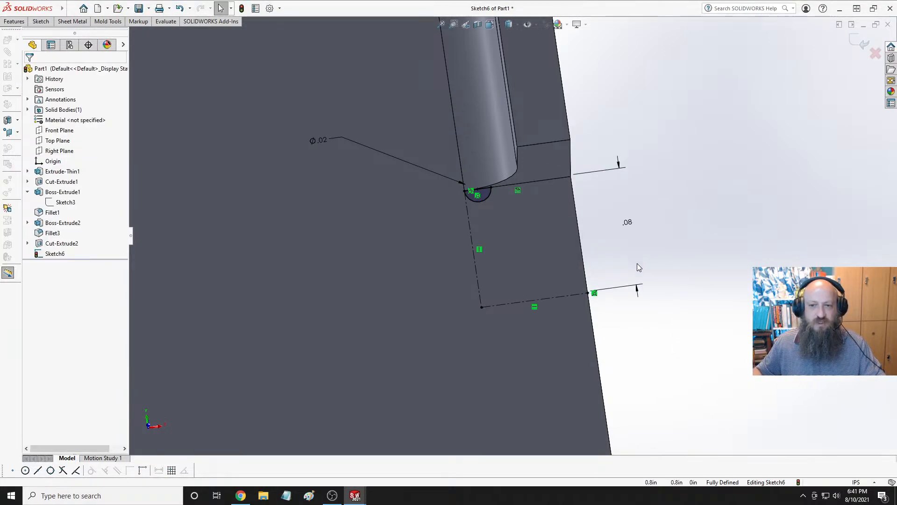
Sketch a sloped solid line from the horizontal centerline's outer end to a point just short of the semicircle.
click(40, 21)
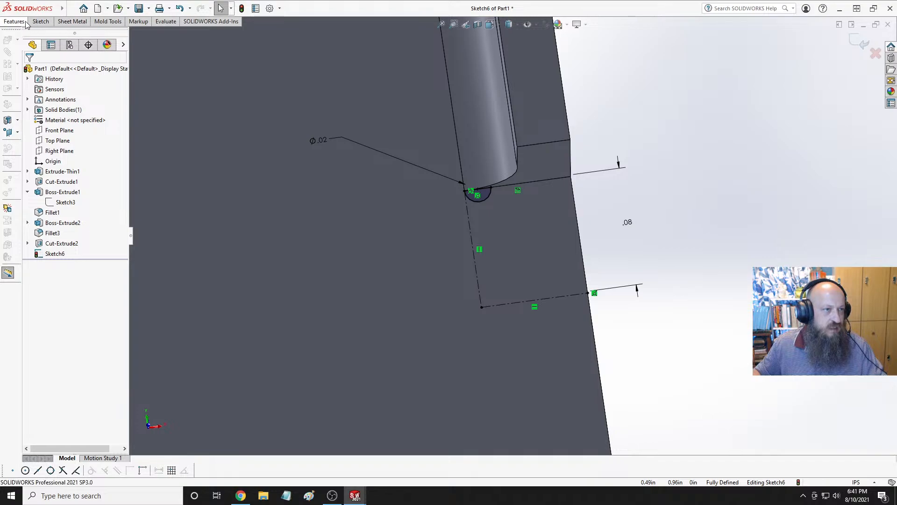
click(47, 34)
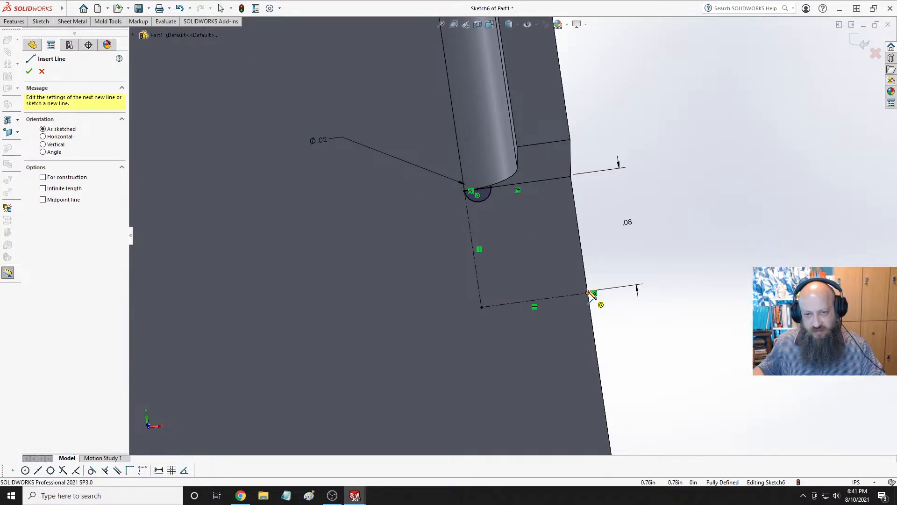
click(588, 293)
click(480, 210)
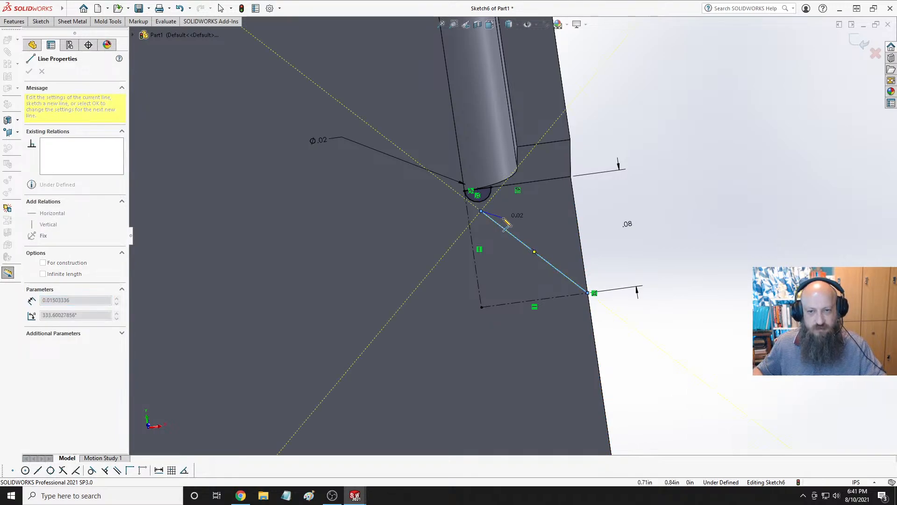
key(Escape)
Make the sloped line tangent to the semicircular arc.
scroll(498, 211, up, 3)
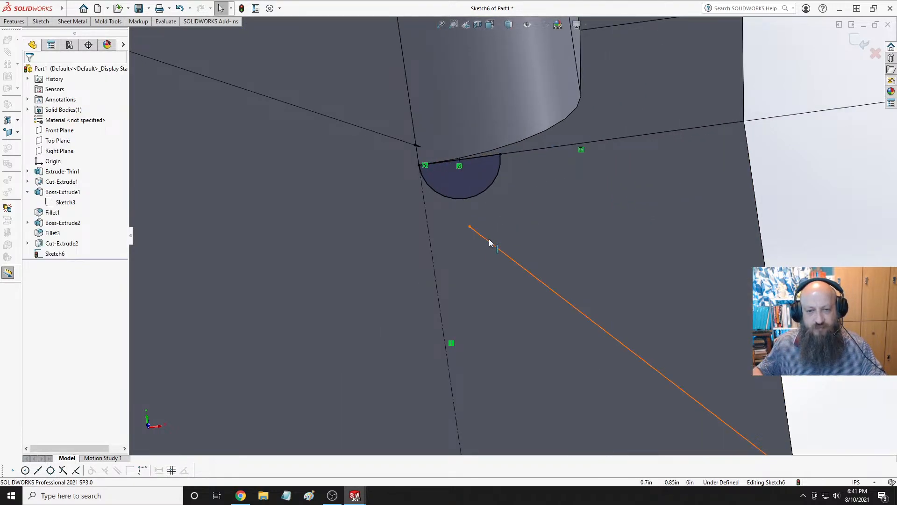
click(490, 243)
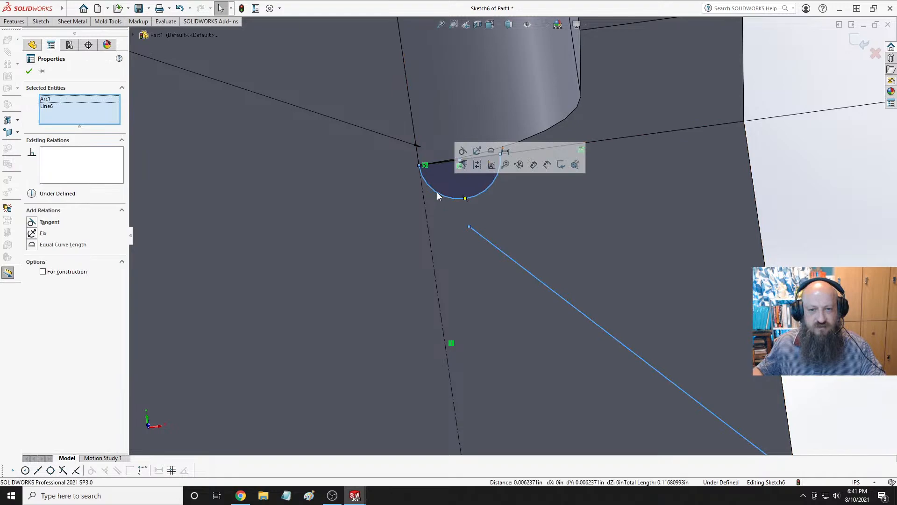
click(462, 150)
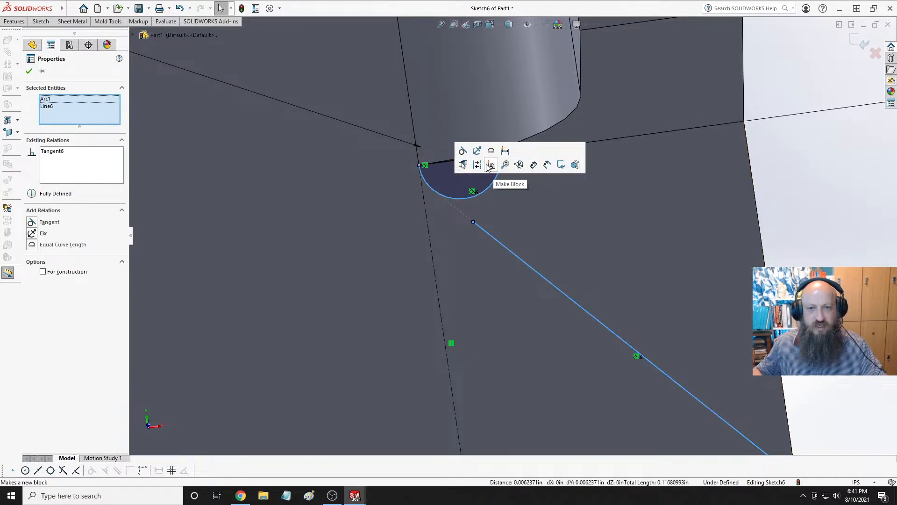
click(567, 200)
key(Escape)
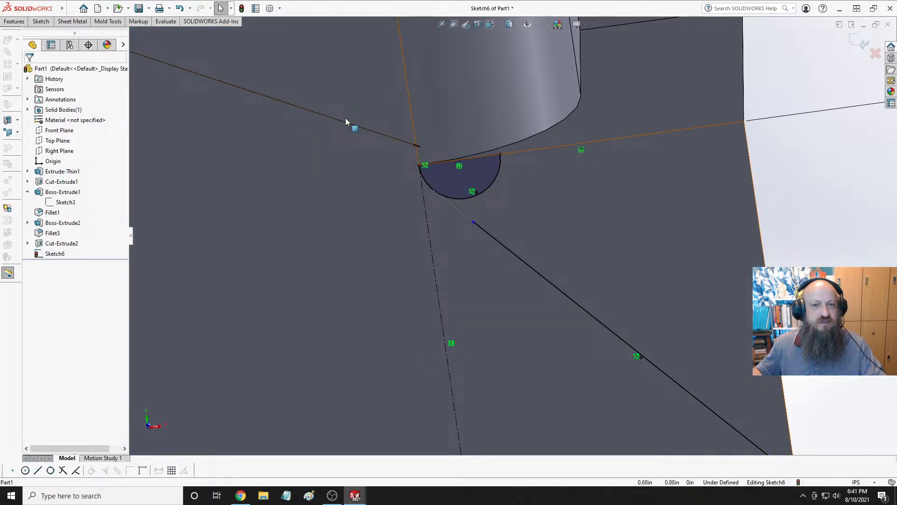
Extend the sloped line's free end to meet the semicircular arc.
click(40, 21)
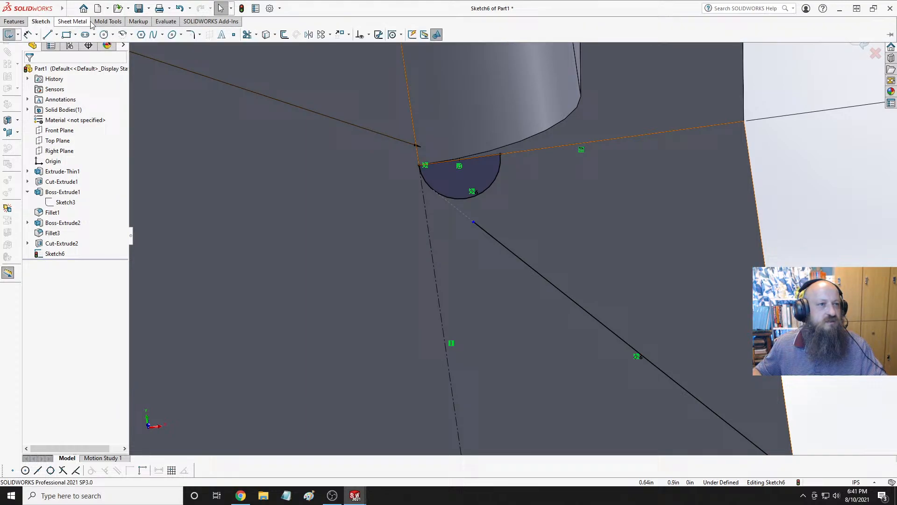
click(257, 36)
click(273, 57)
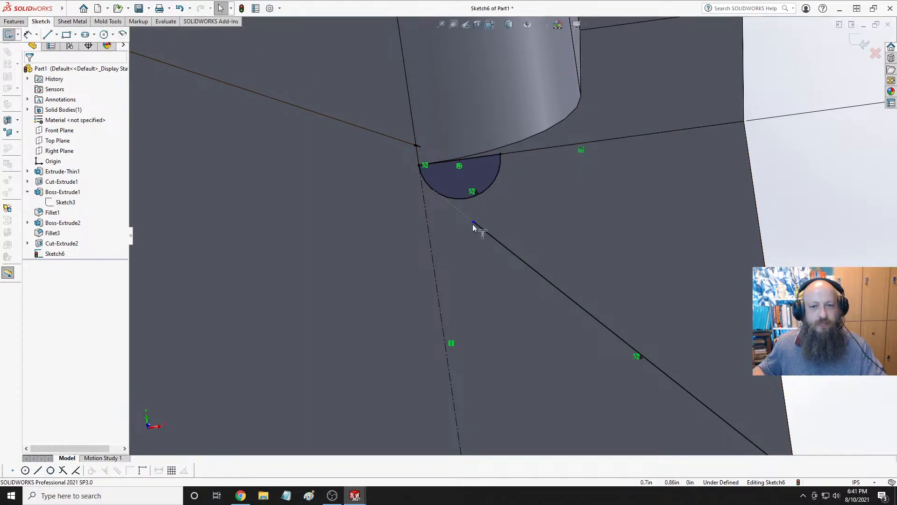
click(488, 233)
key(Escape)
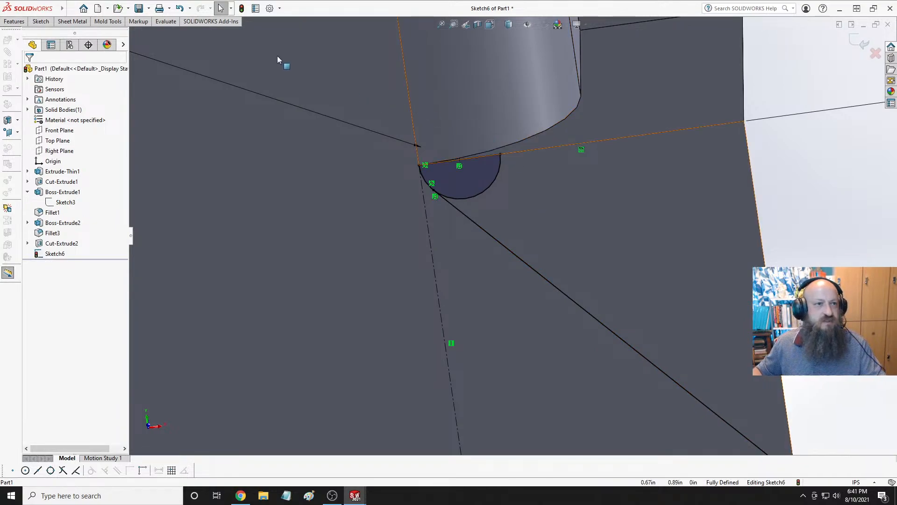
scroll(542, 159, up, 2)
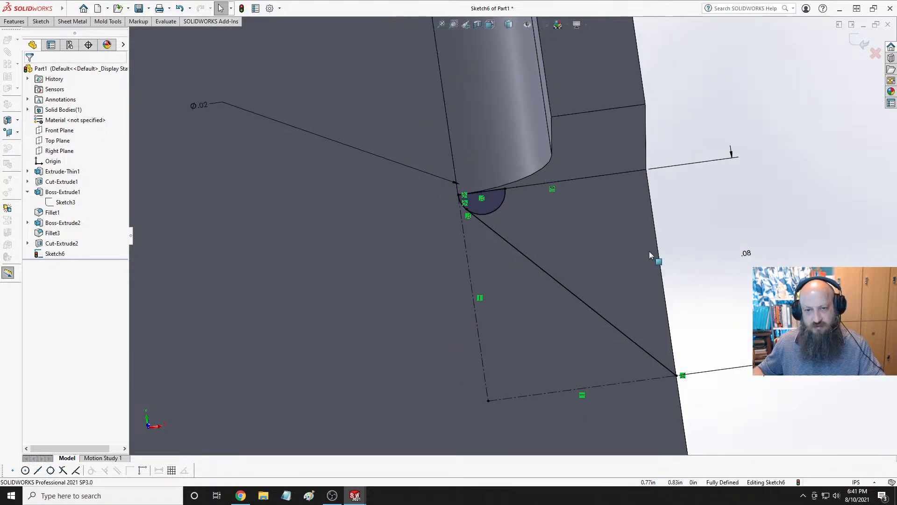
scroll(640, 251, down, 1)
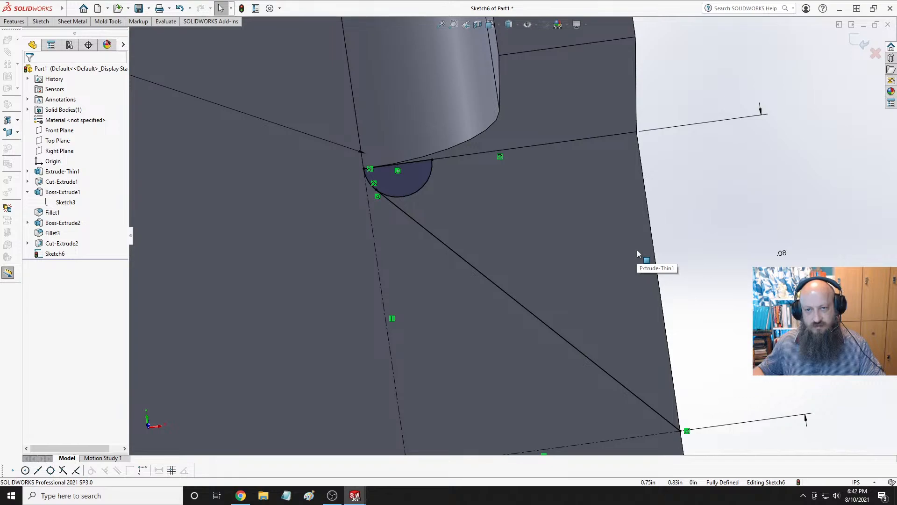
scroll(637, 249, up, 6)
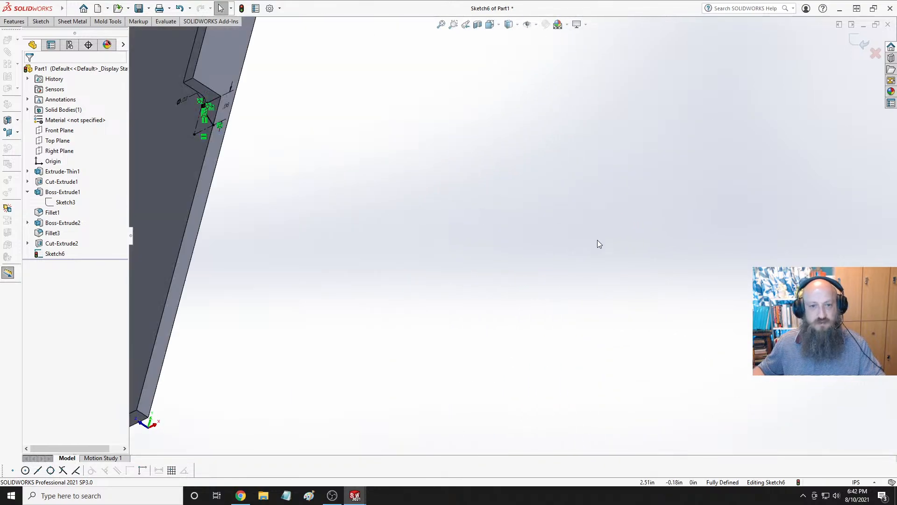
middle_drag(597, 240, 433, 178)
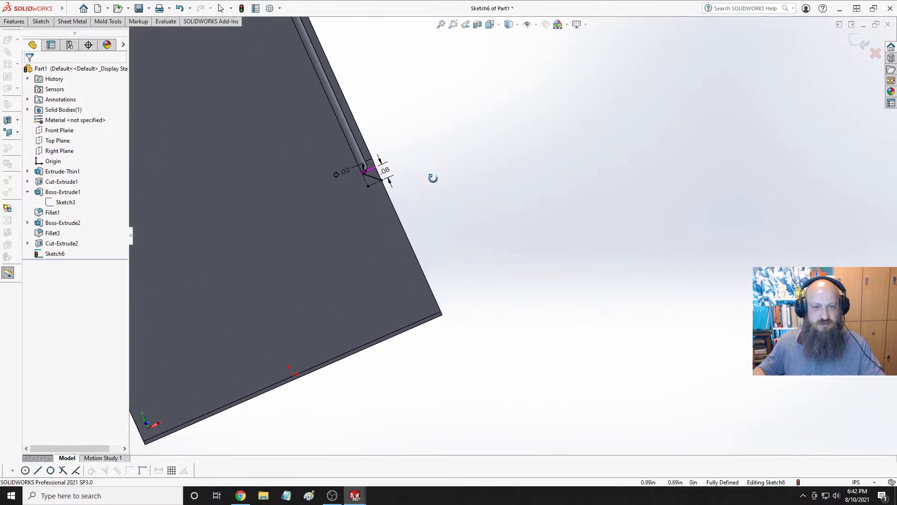
scroll(510, 204, down, 5)
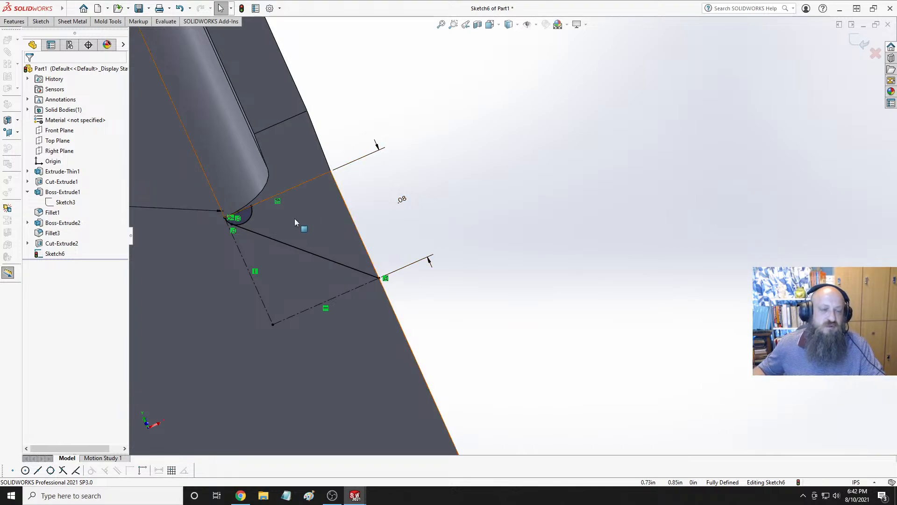
scroll(295, 218, down, 3)
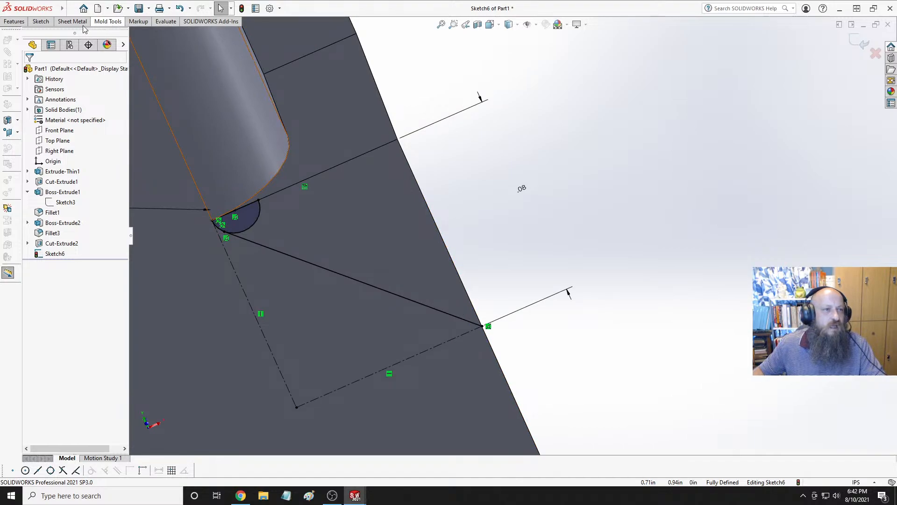
Trim away the excess part of the semicircular arc beyond its tangent point with the sloped line.
click(41, 21)
click(246, 34)
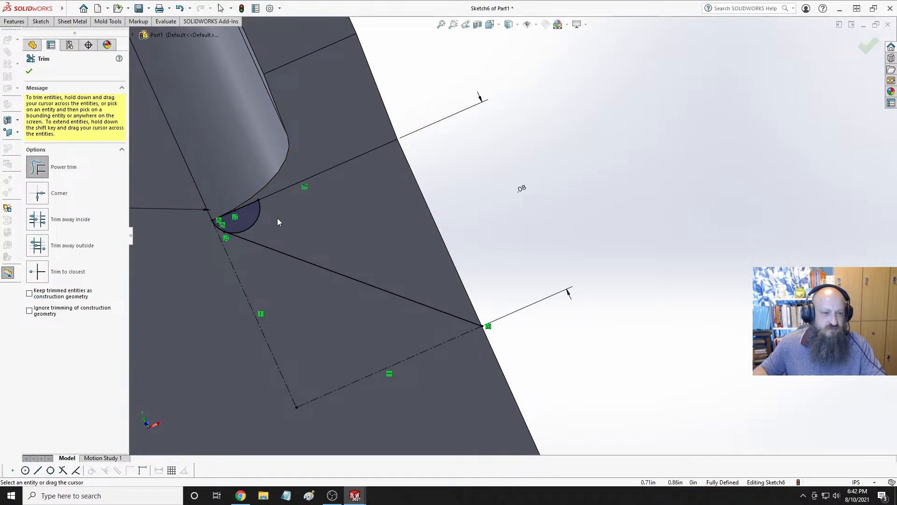
key(Escape)
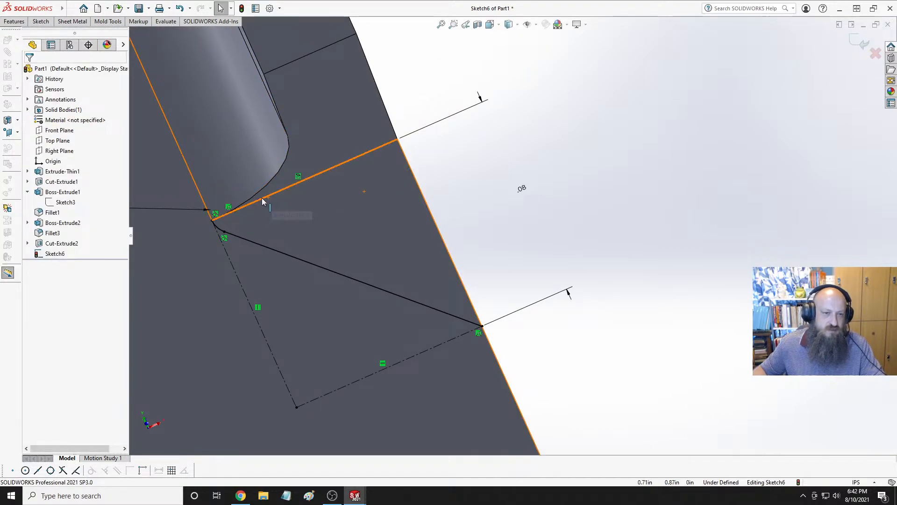
Close the relief profile with a solid vertical line along the part's outer edge, ending at the sloped line's outer end.
mouse_move(399, 139)
mouse_down()
mouse_move(376, 149)
mouse_move(401, 150)
mouse_up()
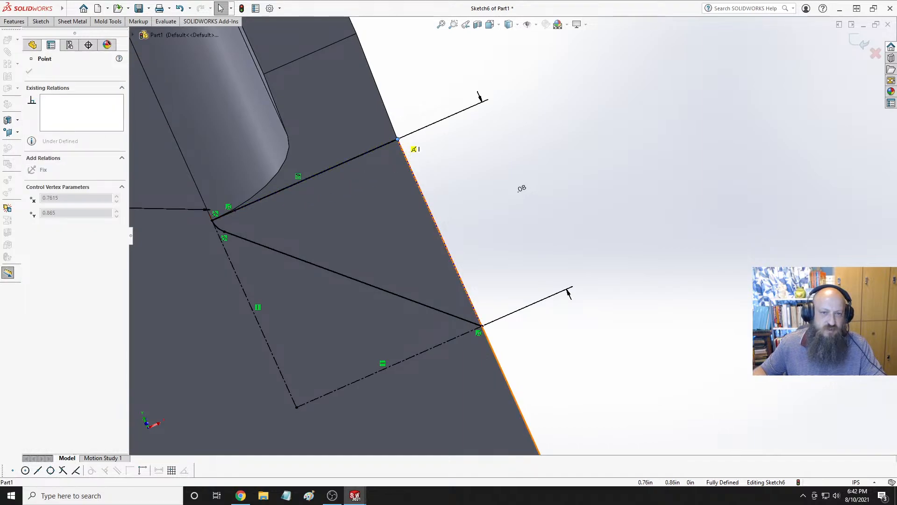
click(495, 156)
click(40, 21)
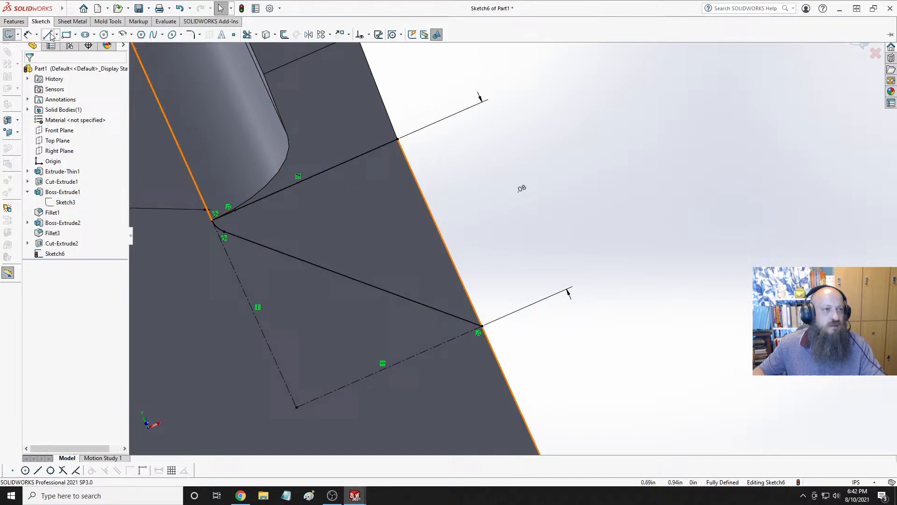
click(50, 36)
click(397, 139)
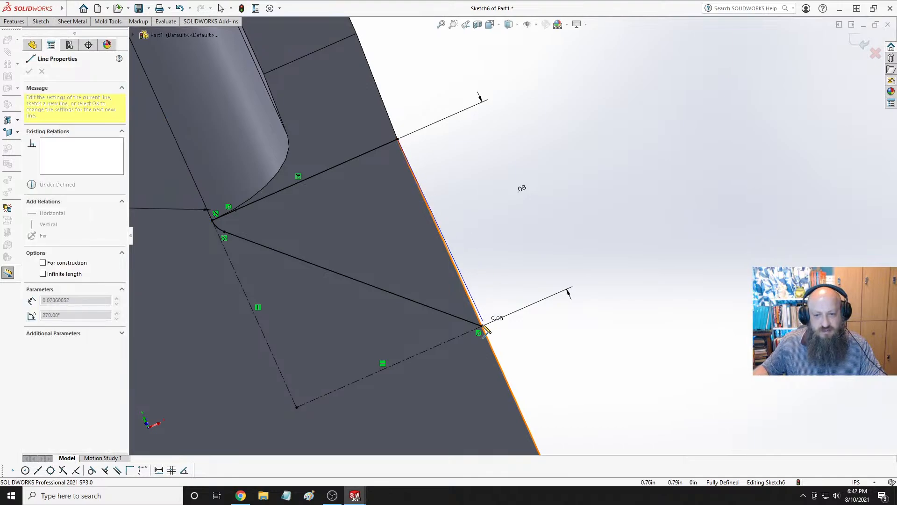
click(481, 326)
key(Escape)
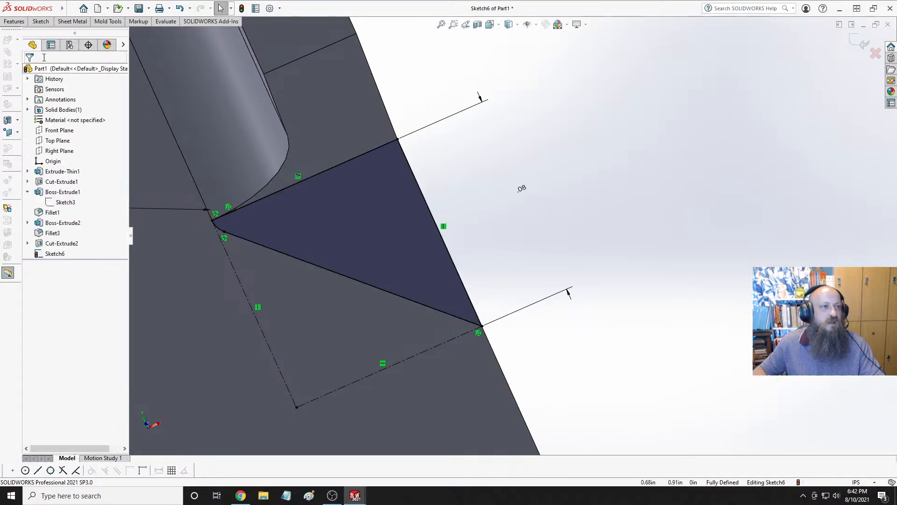
Cut-extrude the closed relief profile through the thin wall with the Up To Next end condition.
click(17, 24)
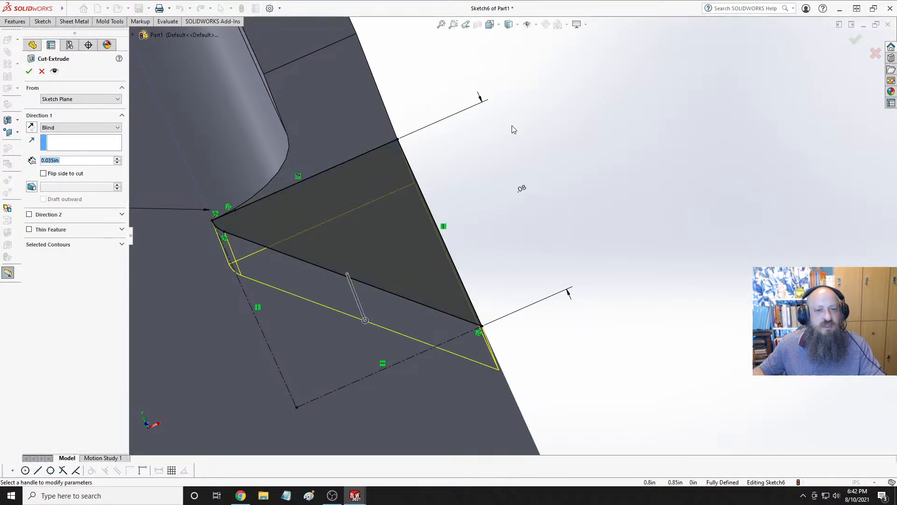
scroll(469, 198, up, 4)
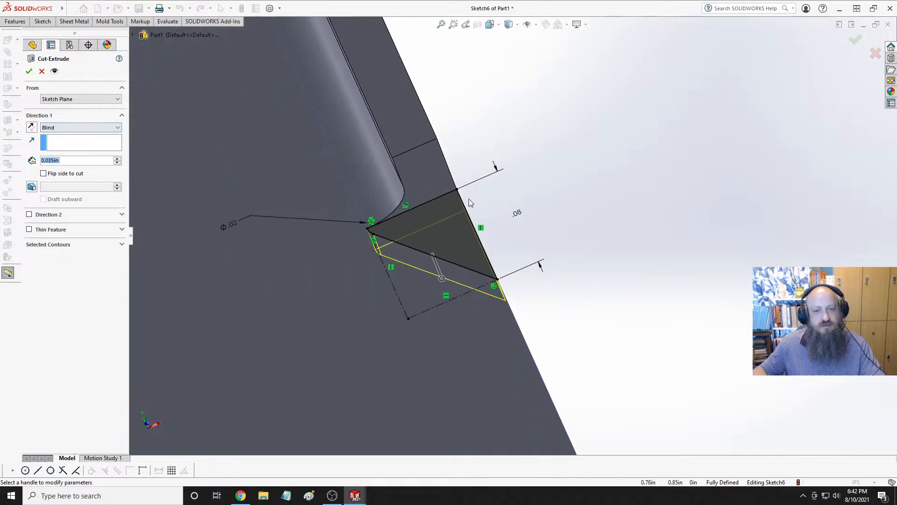
middle_drag(469, 198, 329, 185)
click(64, 129)
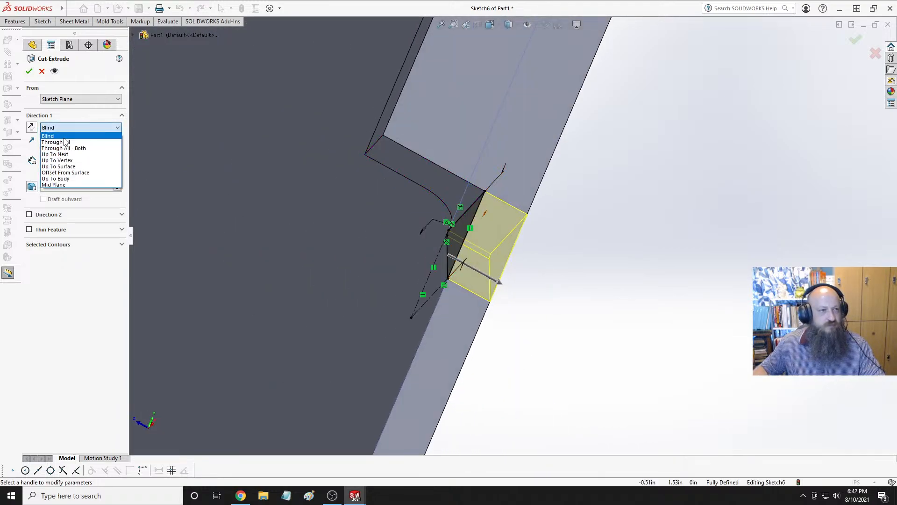
click(66, 156)
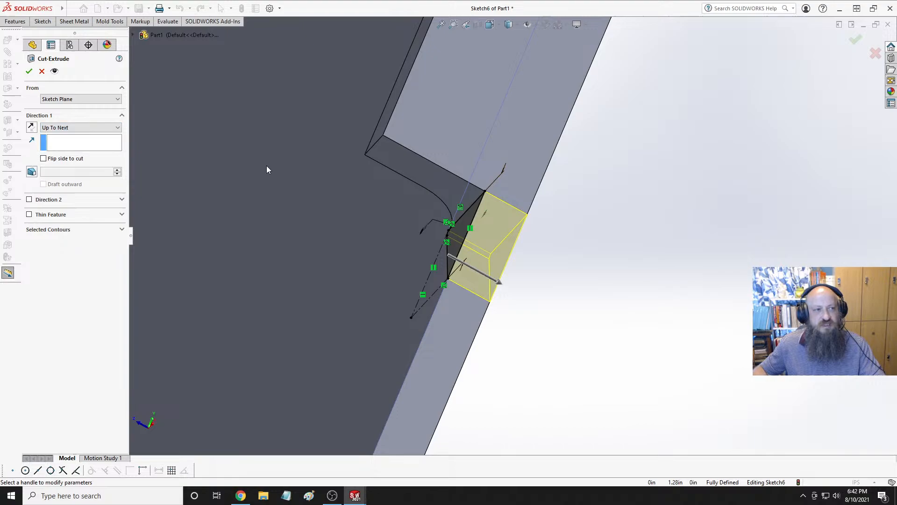
click(28, 71)
Fillet the outer corner edge where the sloped relief meets the part's long edge with a 0.035 in radius.
middle_drag(614, 271, 370, 178)
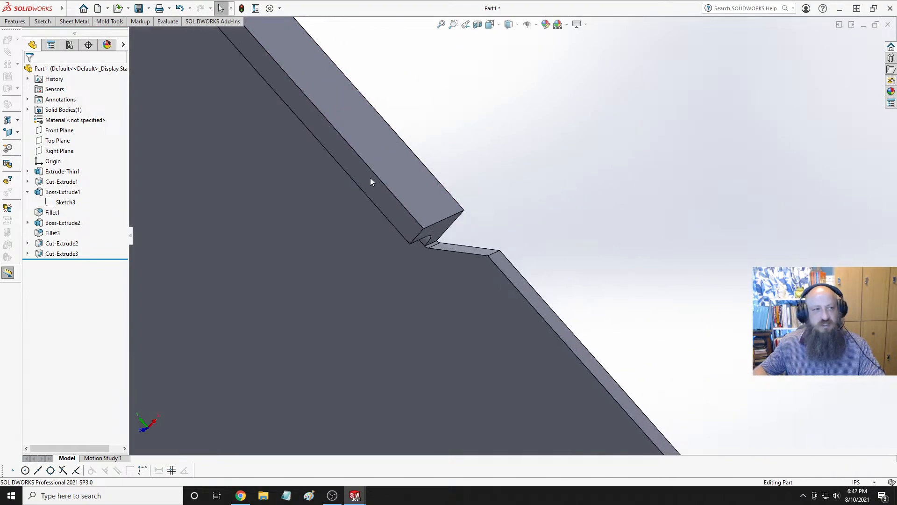
click(13, 22)
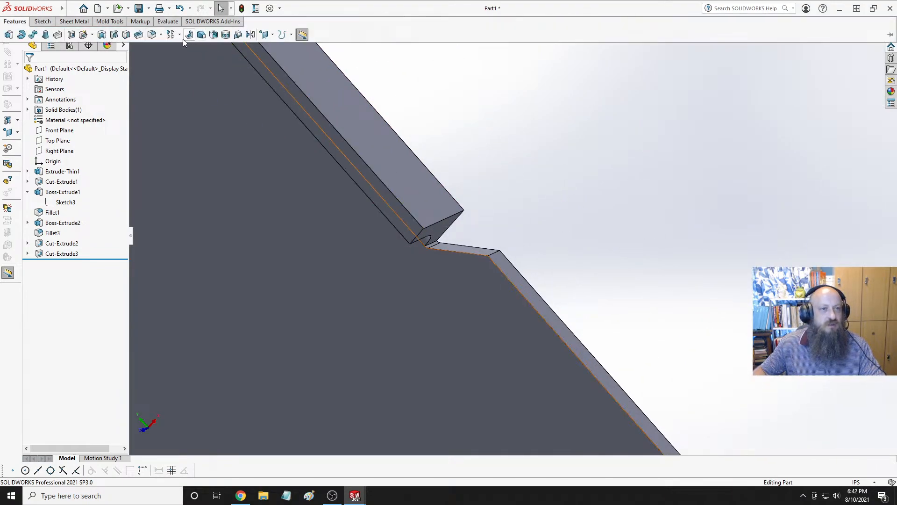
click(152, 35)
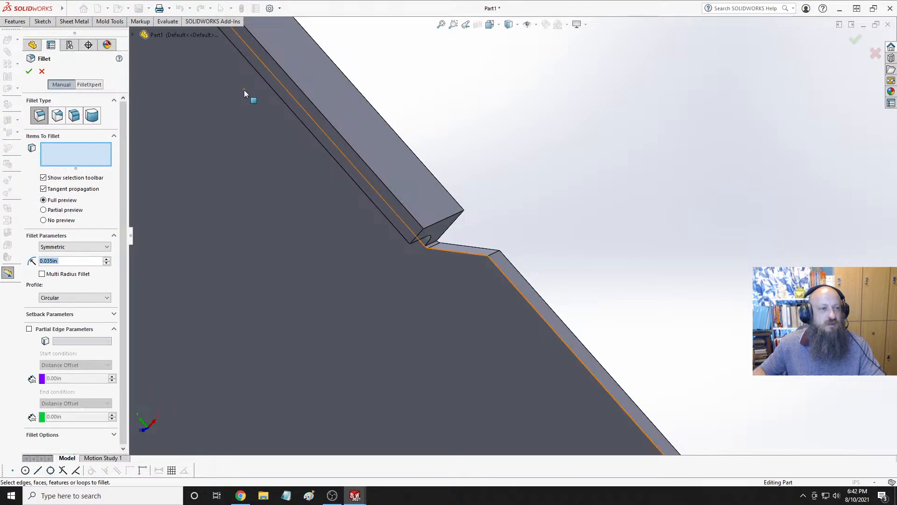
click(493, 253)
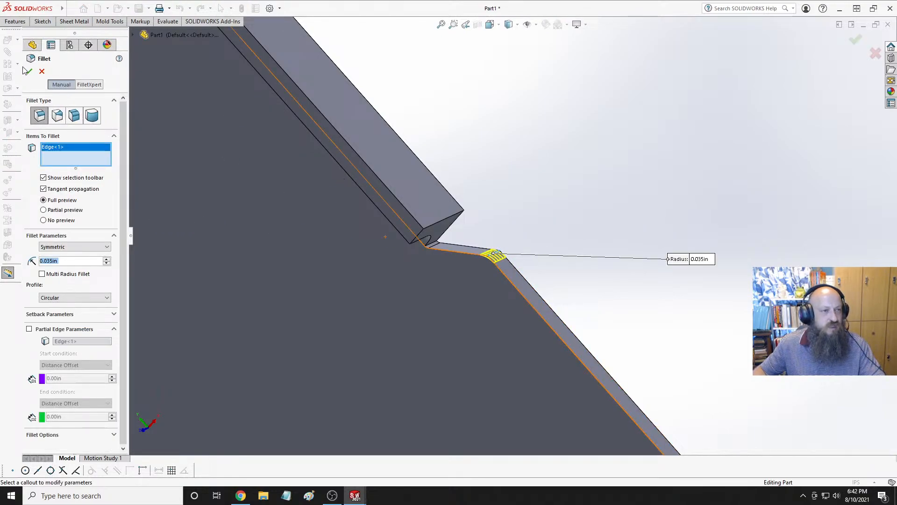
middle_drag(299, 219, 386, 291)
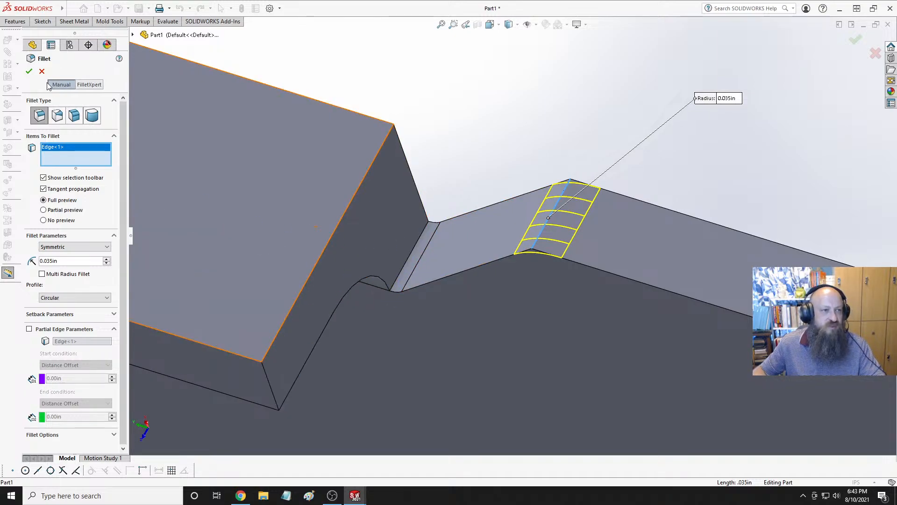
Apply the 0.035 in fillet to the notch's corner edge and fillet the long flange's bend edge at 0.07 in.
click(29, 71)
middle_drag(444, 240, 427, 183)
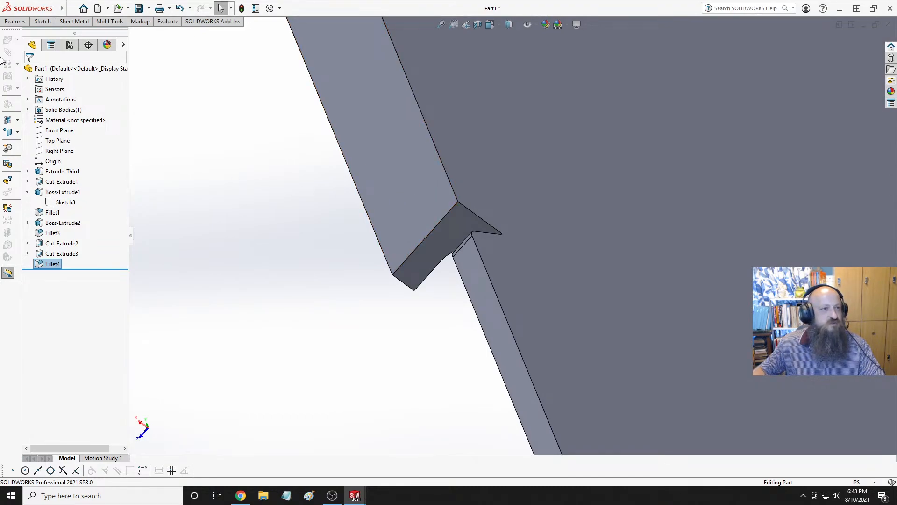
click(18, 22)
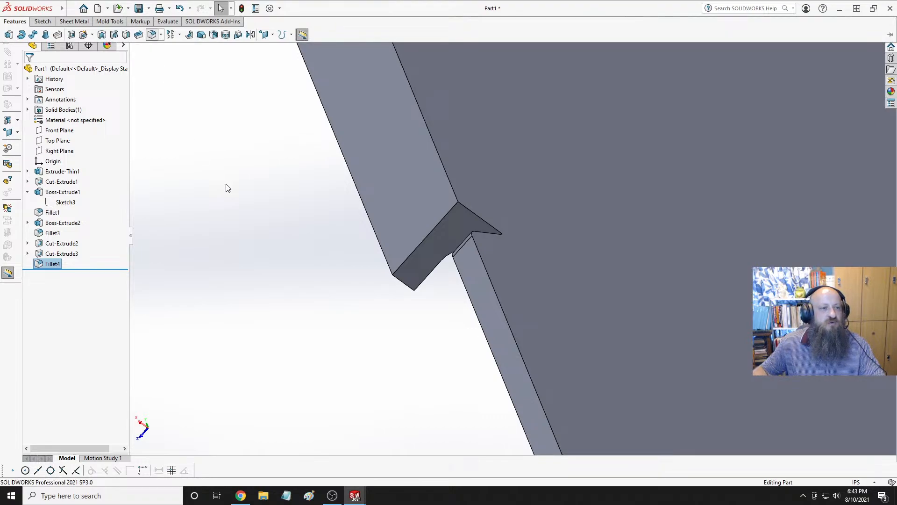
scroll(231, 187, up, 6)
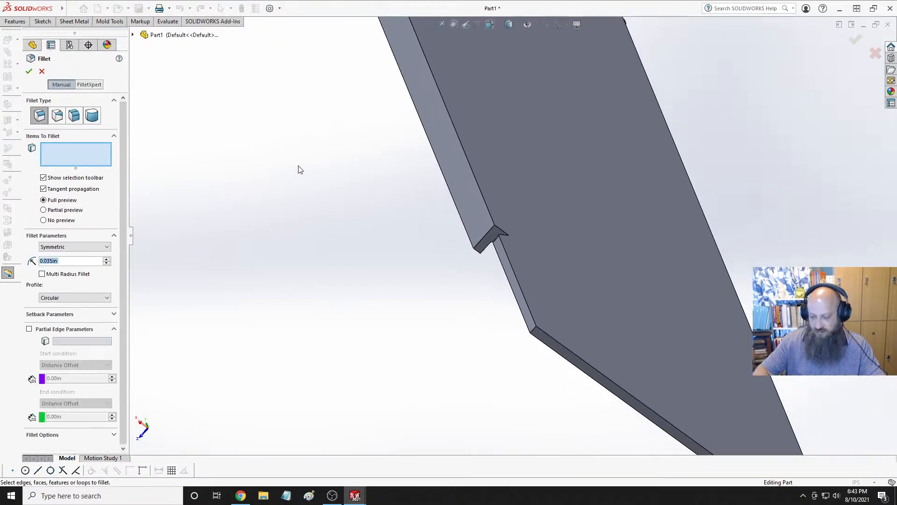
text(0.07)
key(Return)
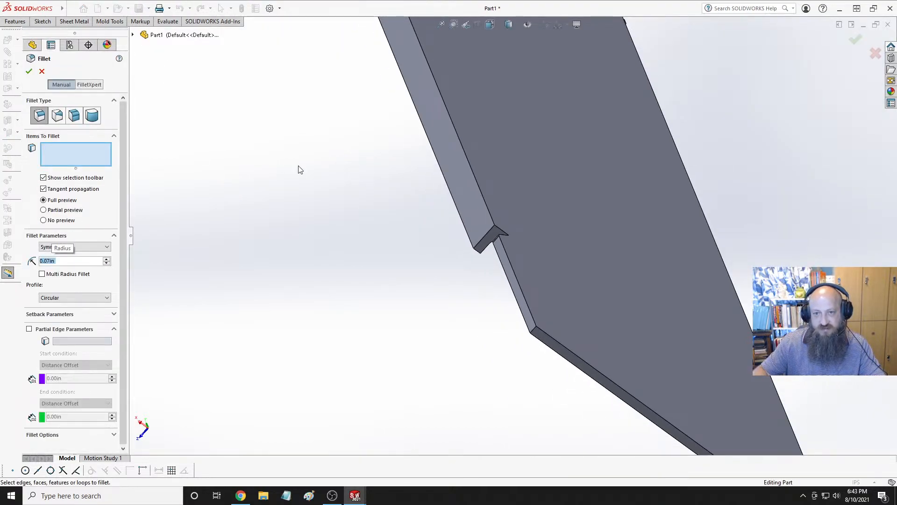
click(448, 112)
middle_drag(359, 138, 327, 116)
click(29, 71)
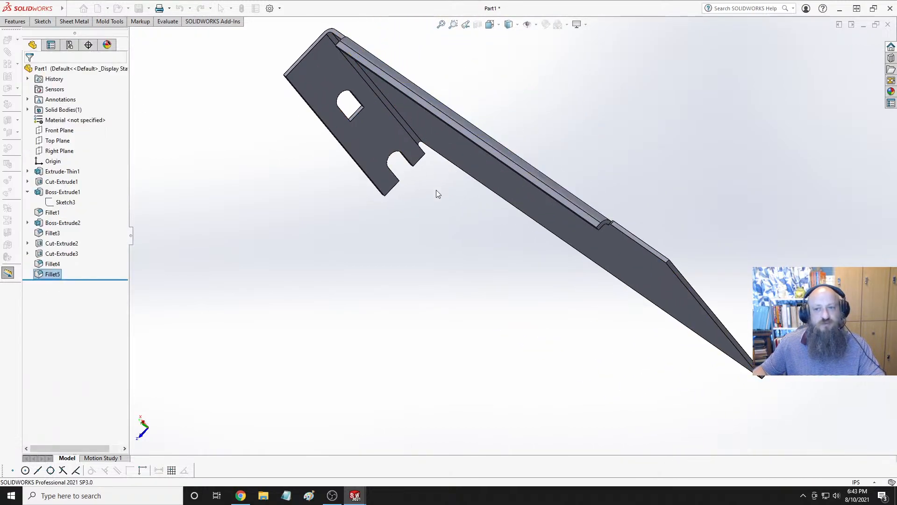
Start a sketch on the plate's large flat face.
scroll(638, 234, down, 3)
scroll(445, 209, up, 4)
middle_drag(445, 214, 486, 226)
scroll(683, 258, down, 3)
scroll(521, 256, up, 3)
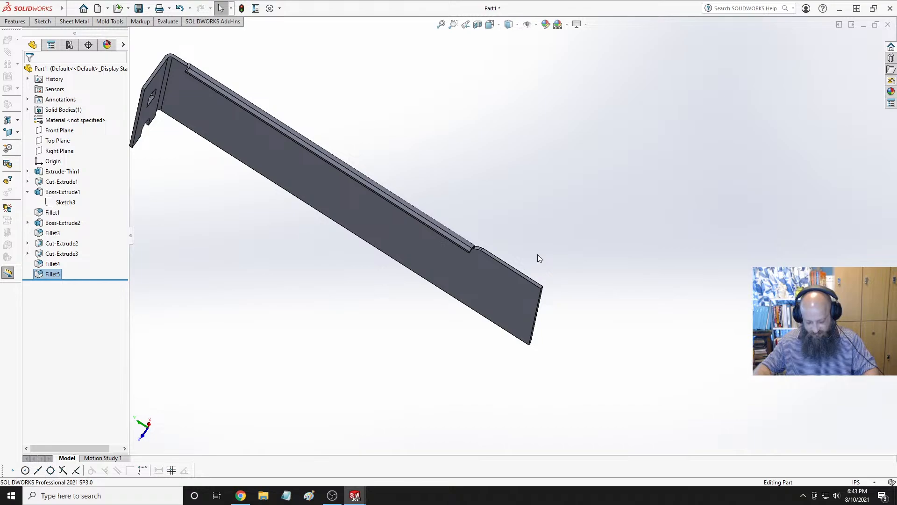
key(space)
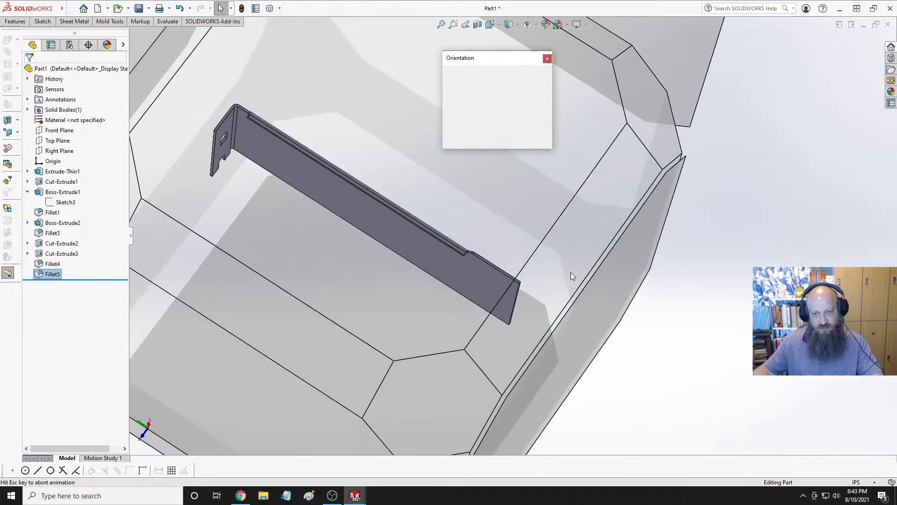
click(338, 358)
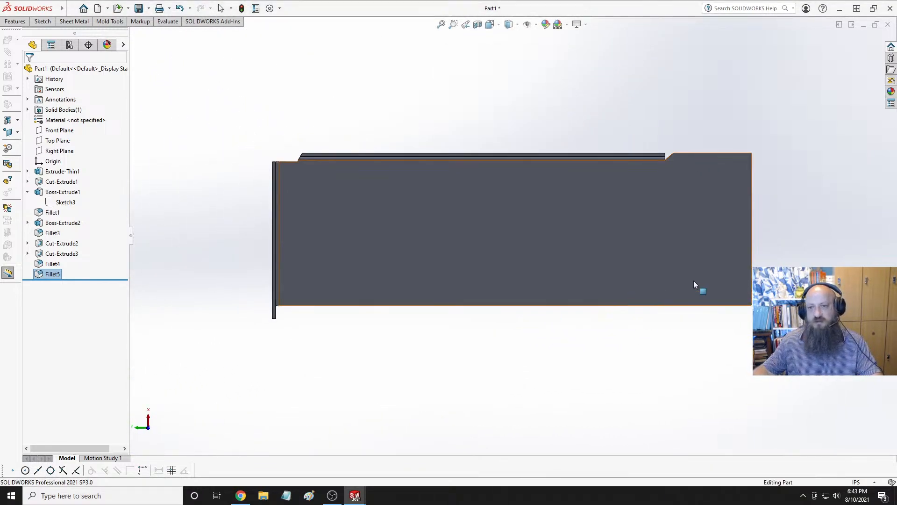
scroll(772, 209, down, 3)
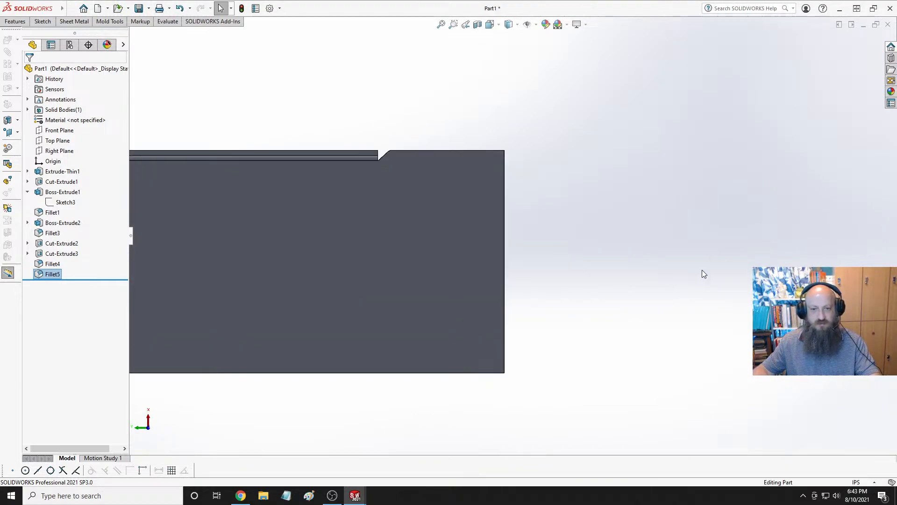
click(406, 254)
click(457, 221)
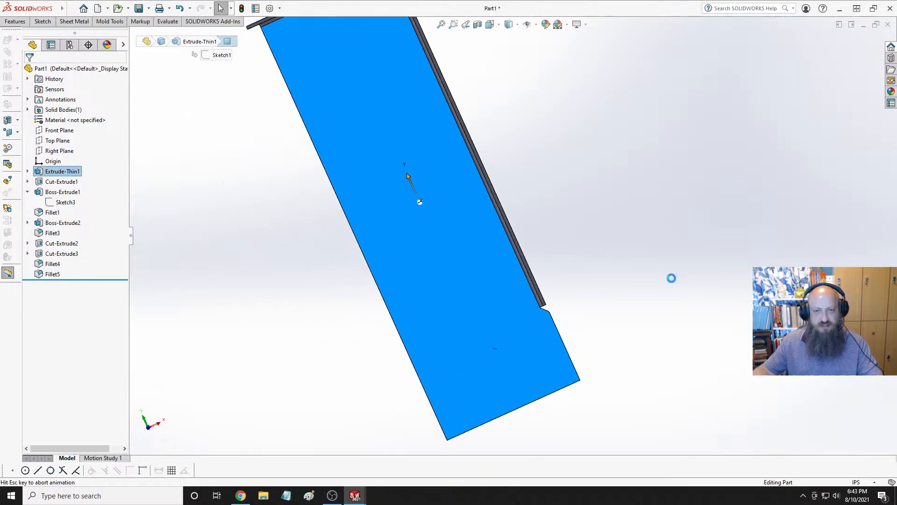
key(ctrl+3)
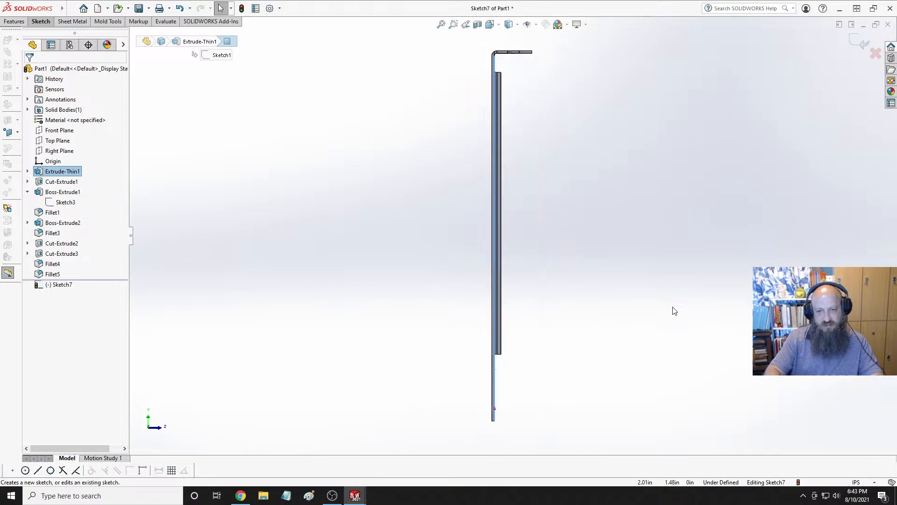
key(ctrl+1)
key(alt+Right)
key(alt+Left)
key(alt+Left)
key(alt+Left)
key(alt+Left)
key(alt+Left)
key(alt+Left)
key(alt+Left)
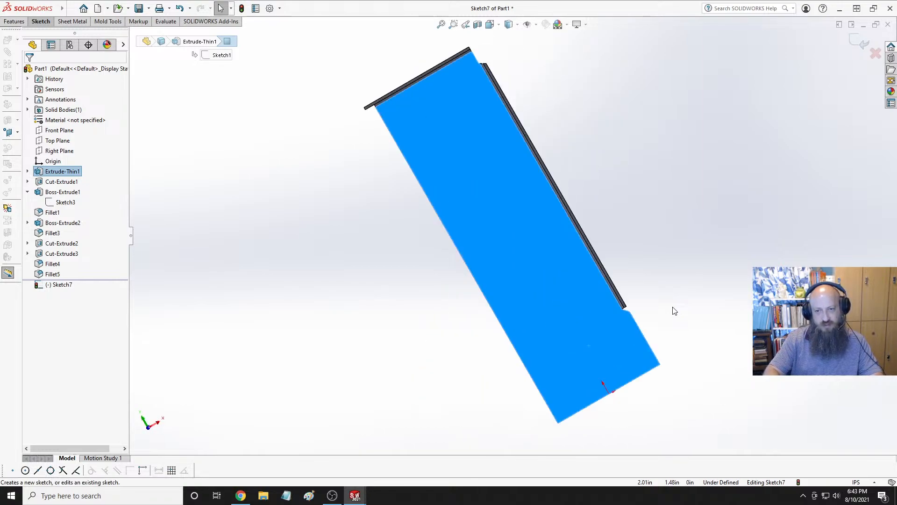
click(673, 310)
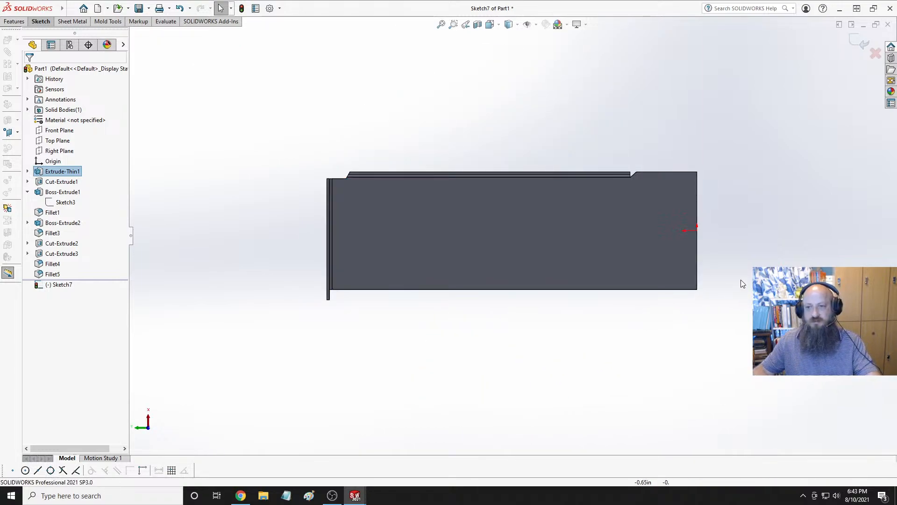
Sketch a closed four-sided profile at the free end's corner beside the notch, about 0.13 in deep, with a 0.33 in inner side and sloped end.
scroll(711, 192, down, 5)
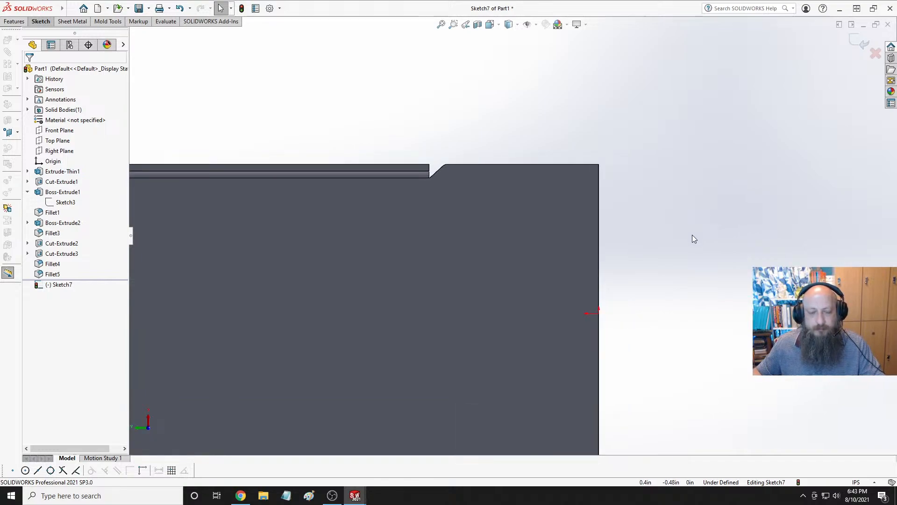
click(48, 26)
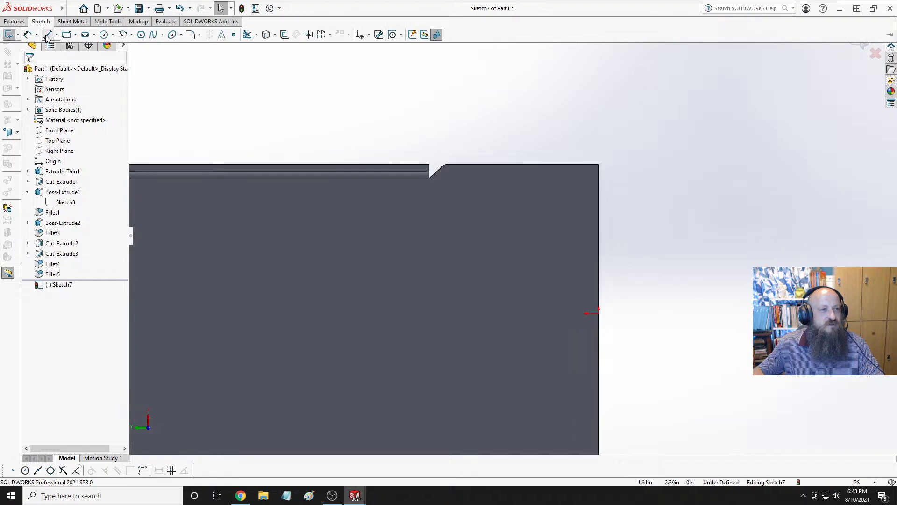
click(47, 35)
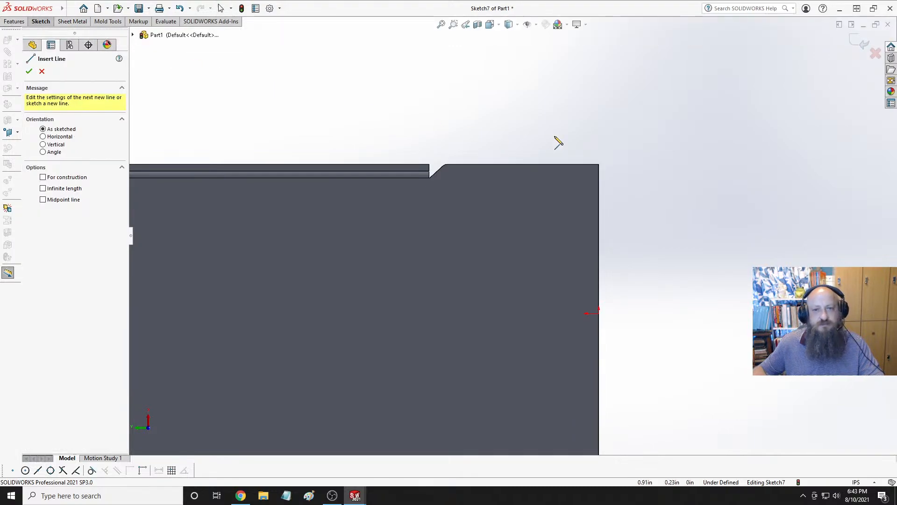
click(599, 164)
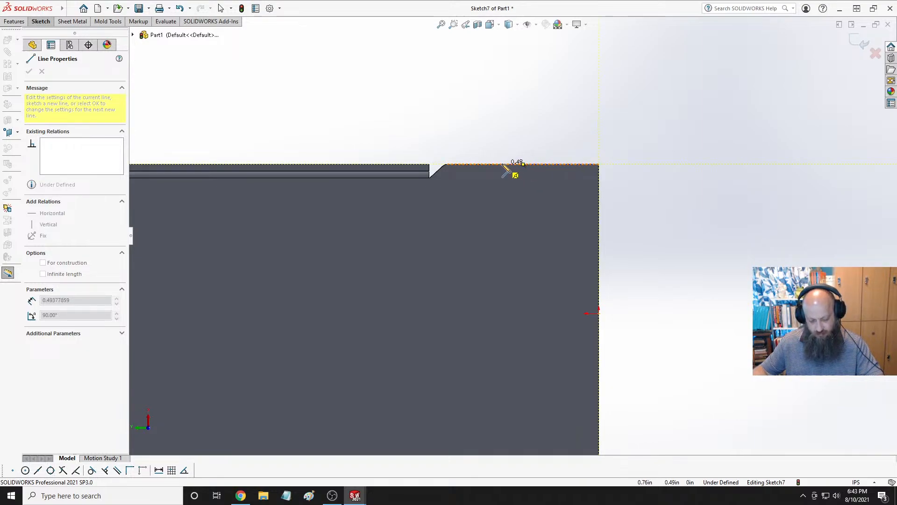
click(490, 164)
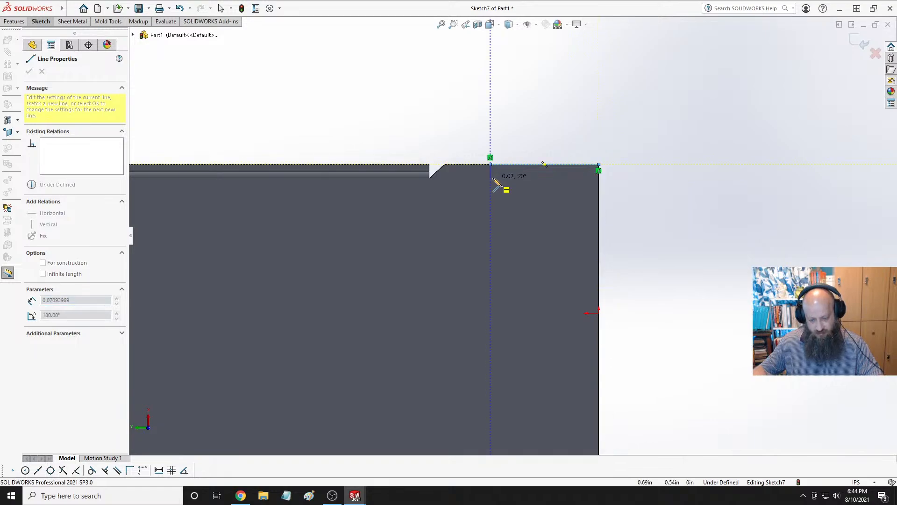
click(534, 190)
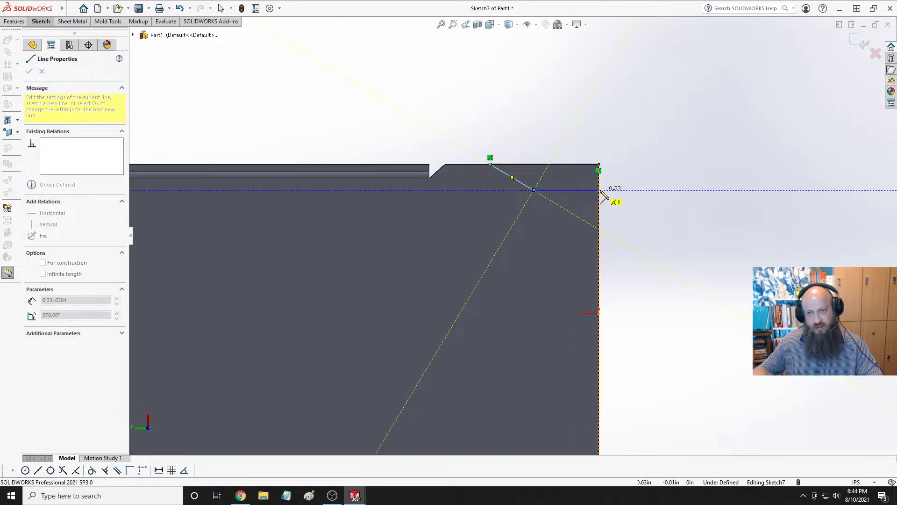
click(599, 190)
click(598, 164)
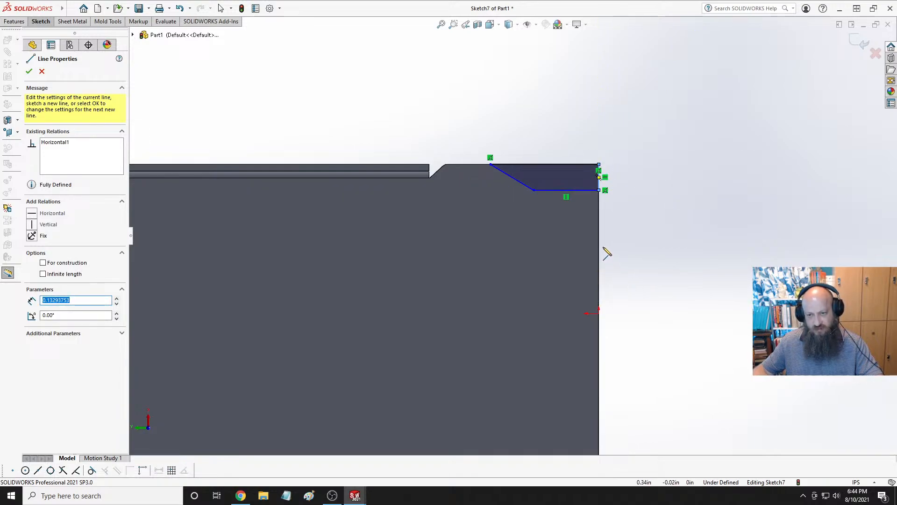
Sketch a closed five-sided pointed profile at the middle of the plate's free end, about 0.36 in wide with 0.21 in parallel sides.
click(599, 313)
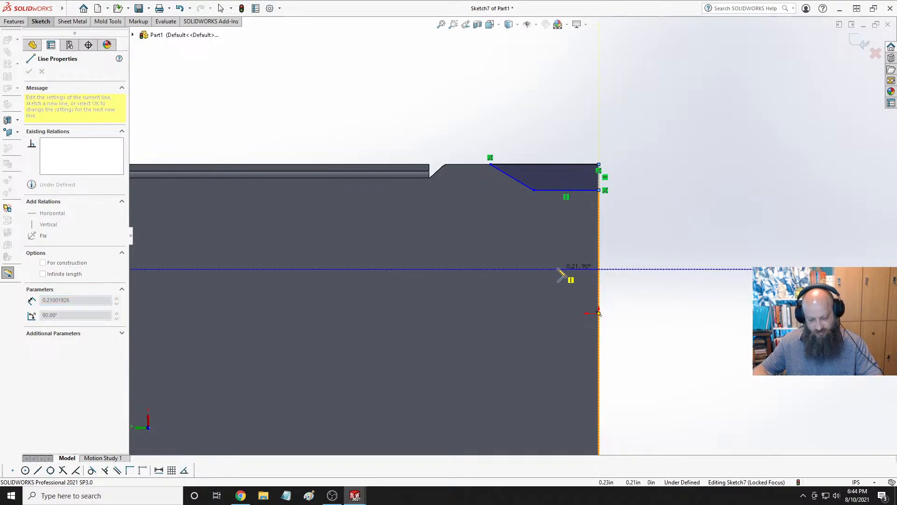
click(558, 269)
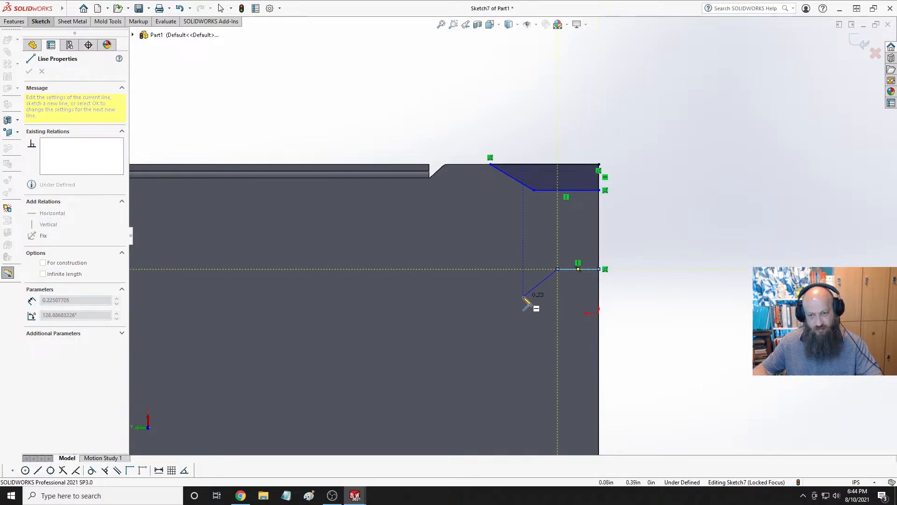
click(523, 313)
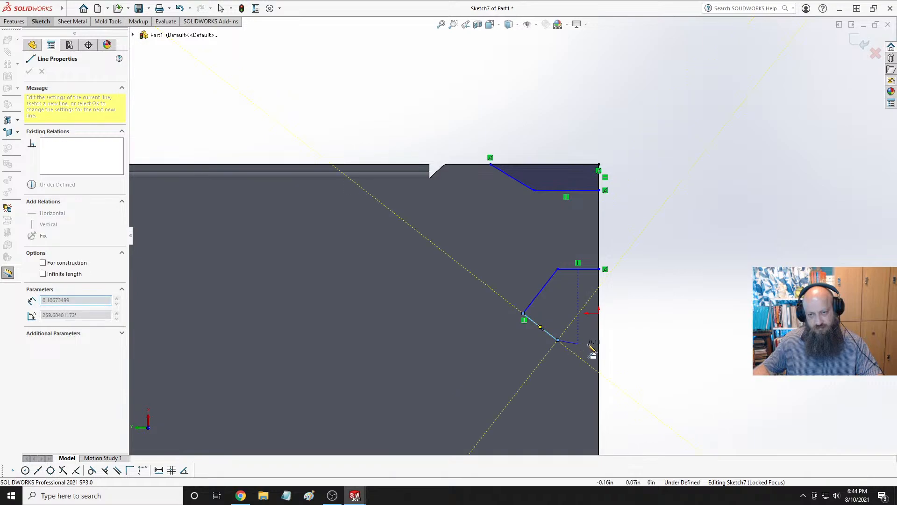
click(558, 340)
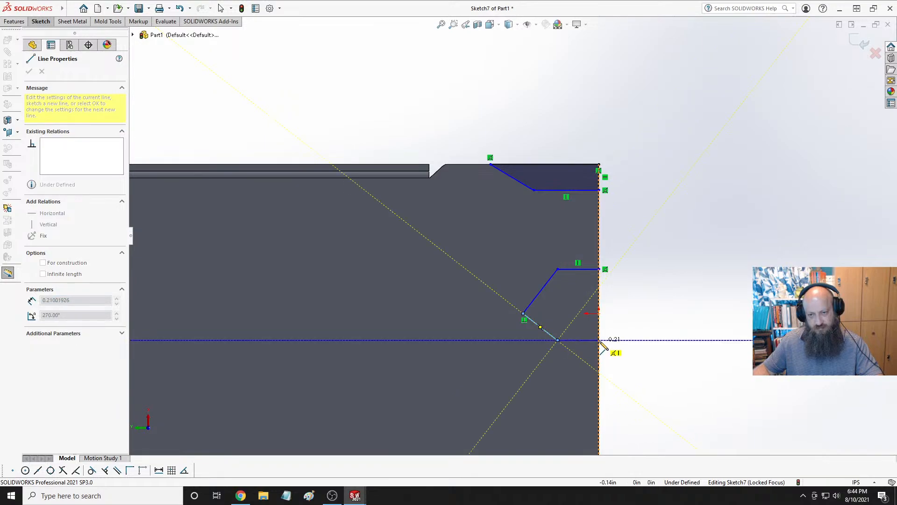
click(599, 269)
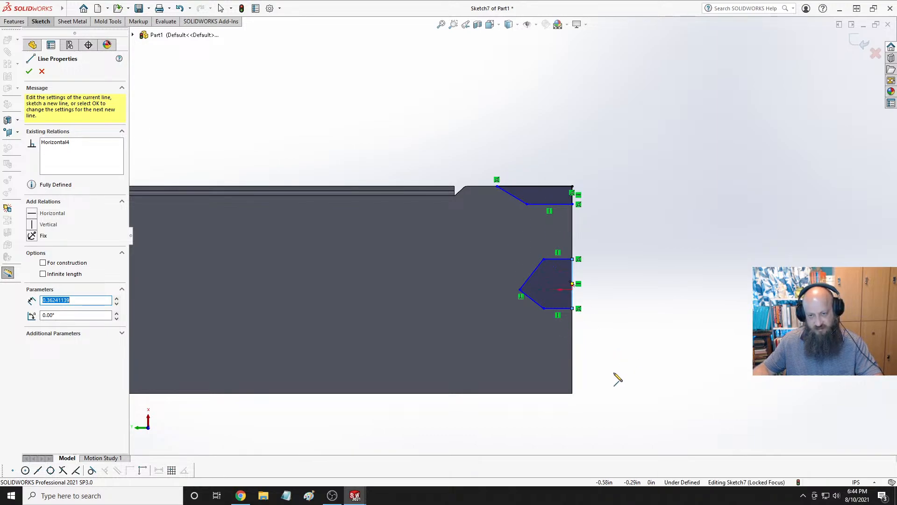
Sketch a closed four-sided profile with a sloped inner end at the free end's other corner, about 0.65 in along the plate's long edge.
scroll(582, 403, down, 3)
scroll(596, 360, up, 1)
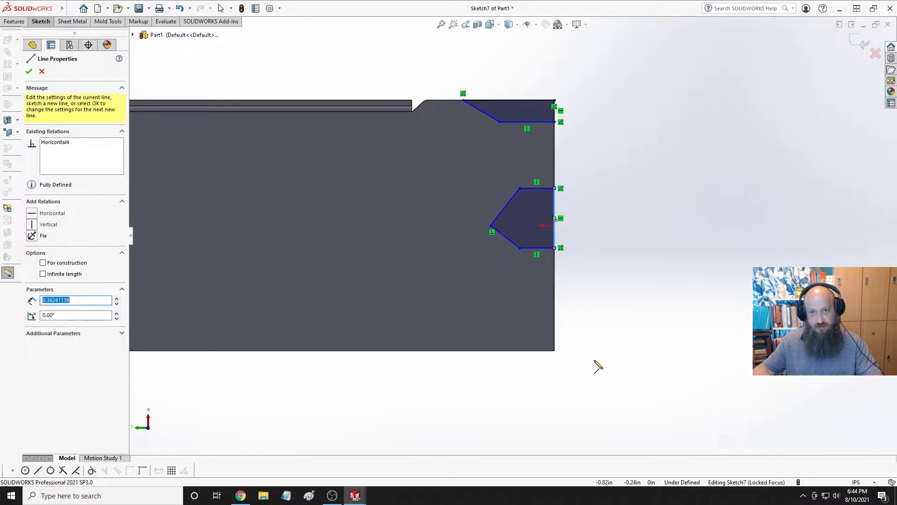
click(555, 351)
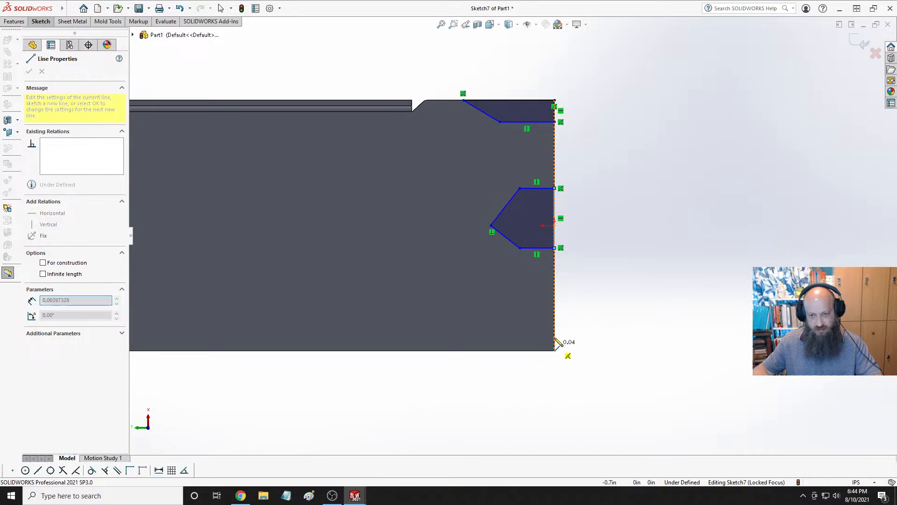
click(554, 316)
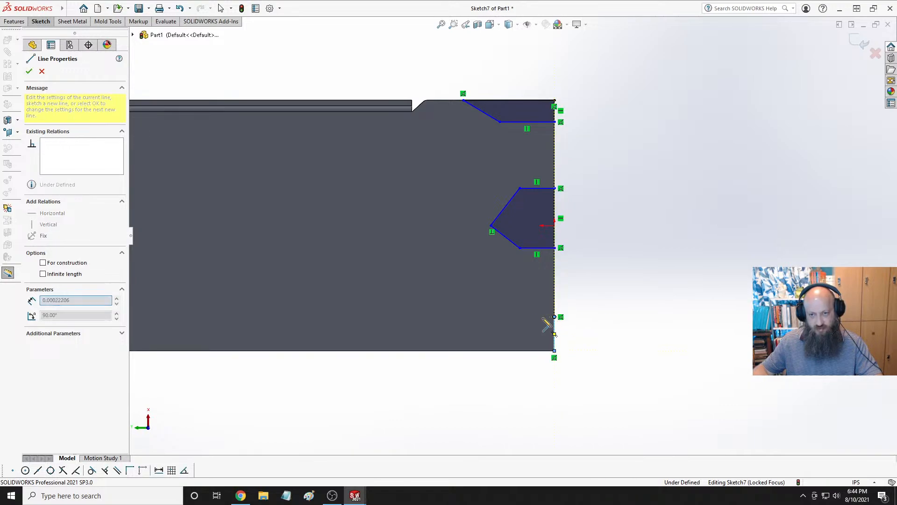
click(482, 317)
click(448, 351)
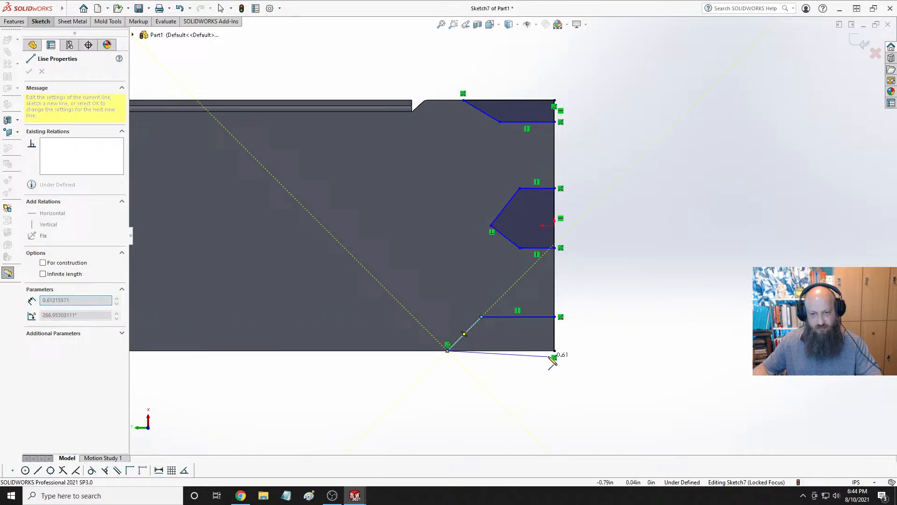
click(555, 351)
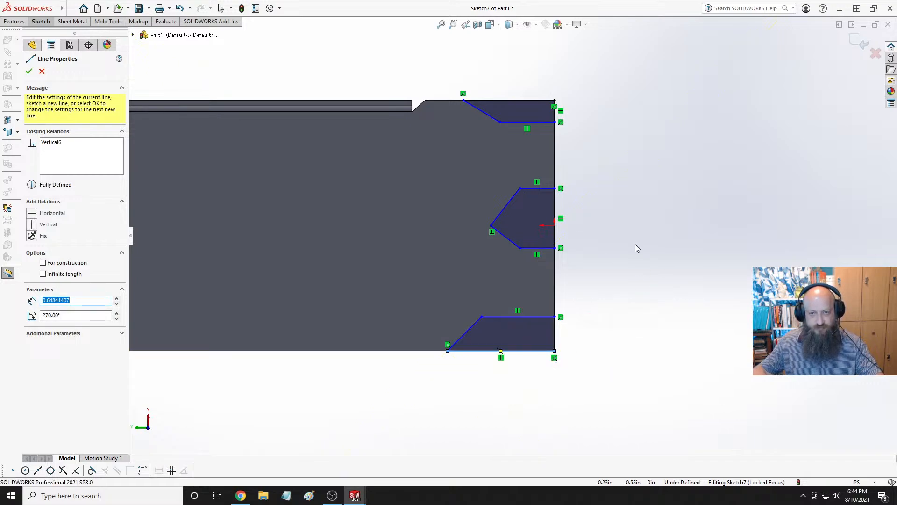
key(Escape)
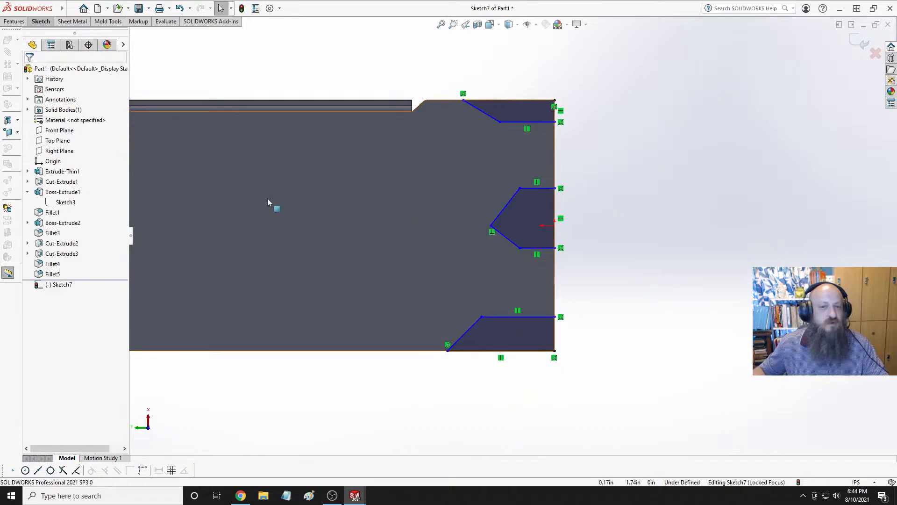
Sketch an infinite vertical construction line through the origin on the plate's free end, along the plate's length.
click(39, 22)
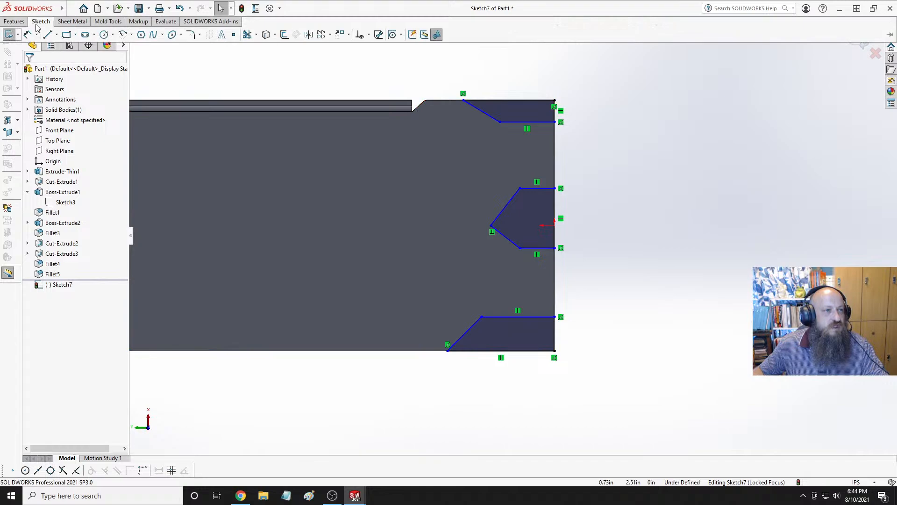
click(57, 35)
click(70, 57)
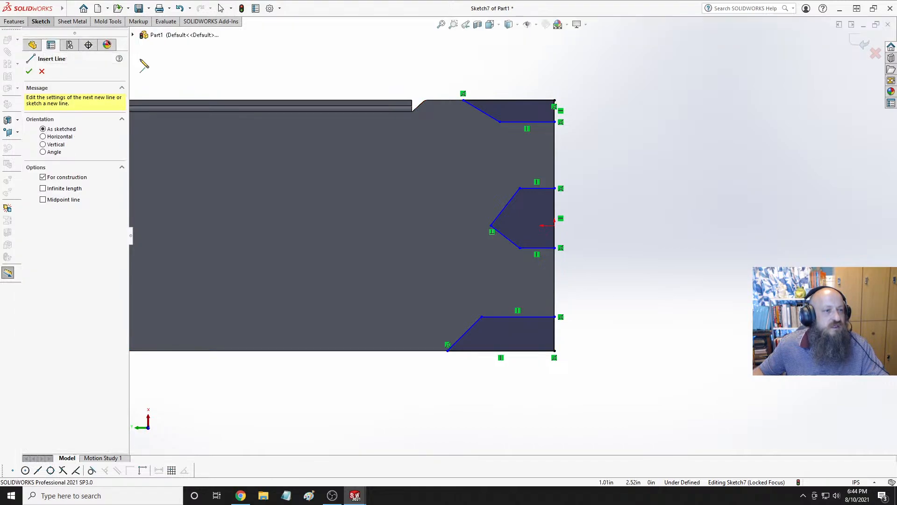
click(51, 136)
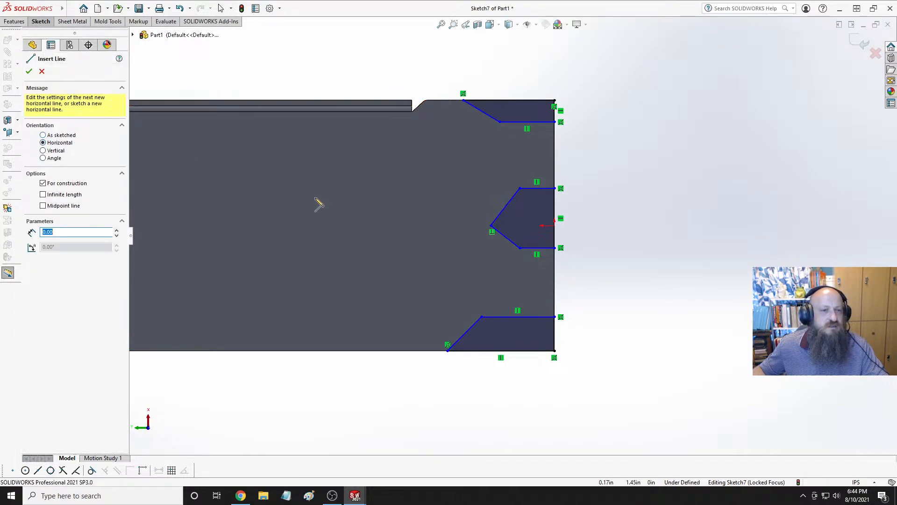
click(65, 195)
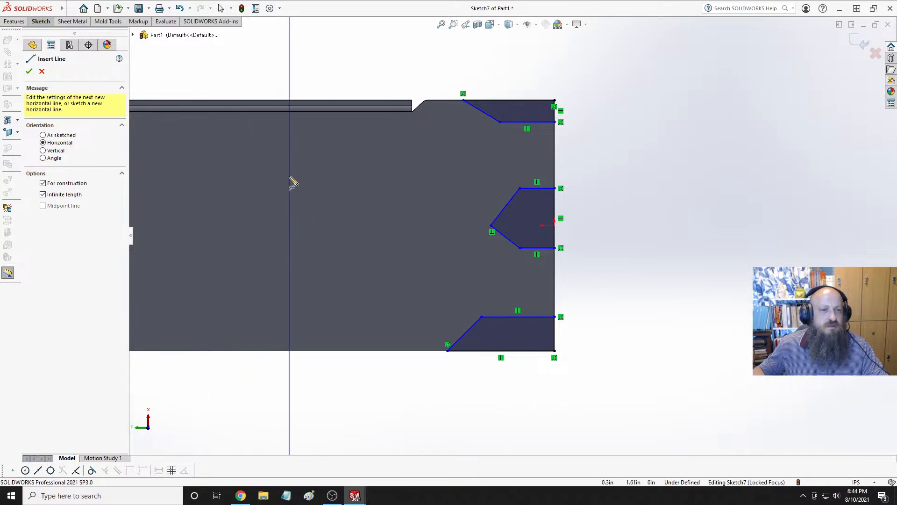
click(52, 150)
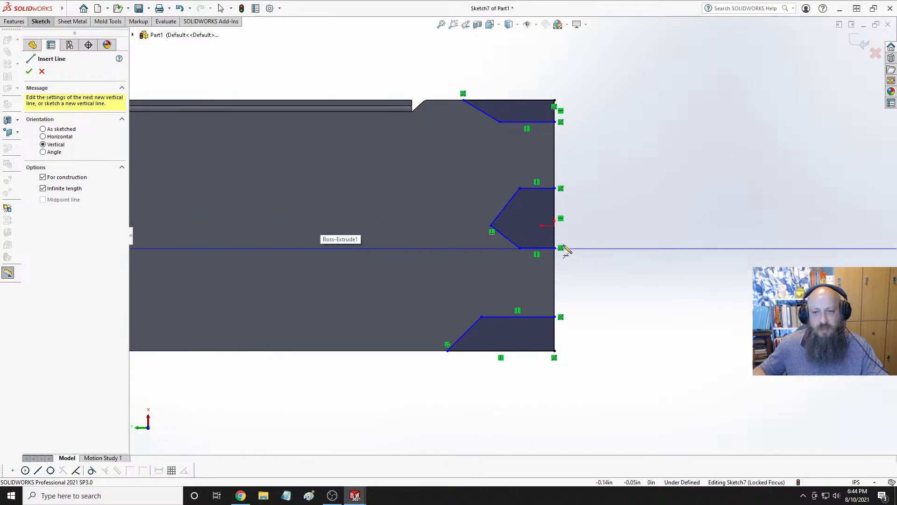
click(555, 226)
key(Escape)
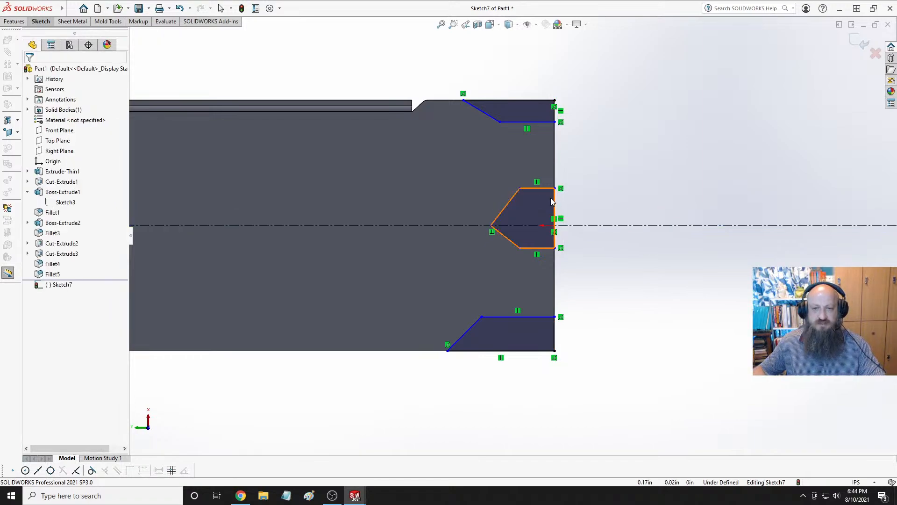
Make the two parallel sides of the middle pointed profile symmetric about the construction line.
click(539, 188)
ctrl+click(520, 225)
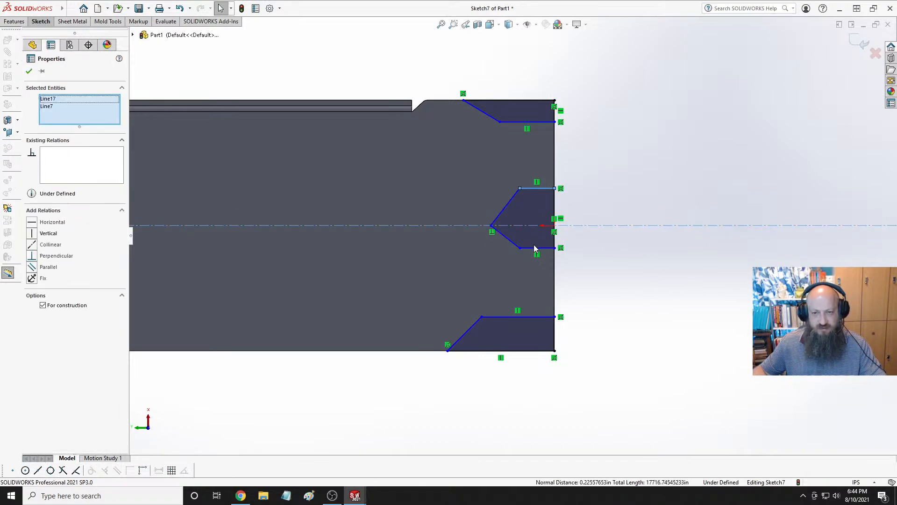
ctrl+click(533, 248)
click(630, 206)
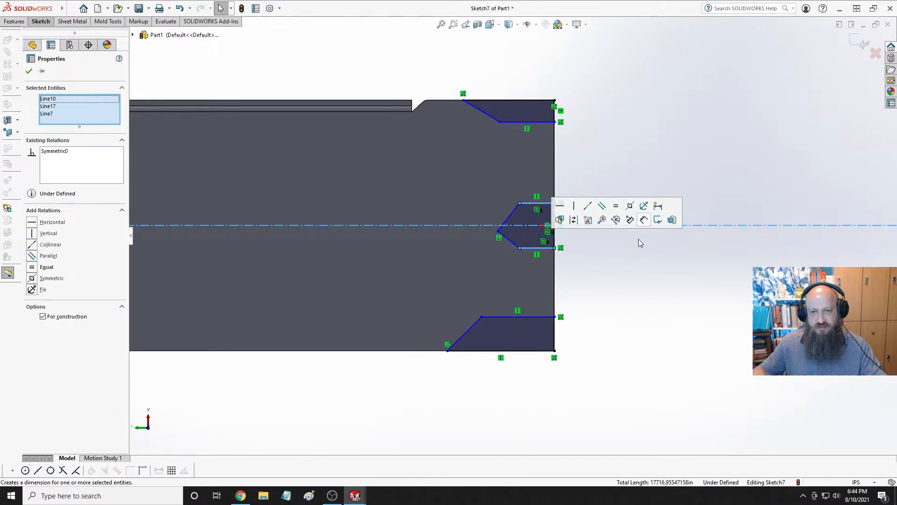
click(648, 283)
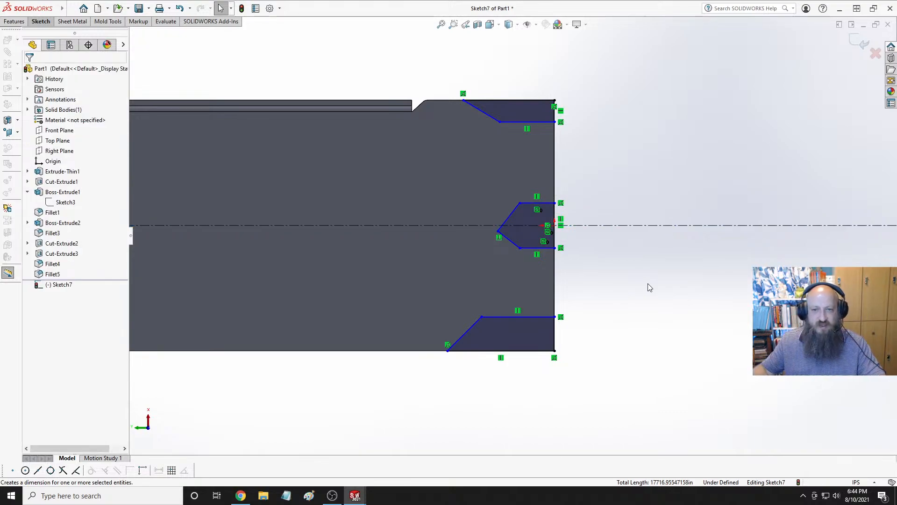
Make the tip of the middle pointed profile coincident with the construction line.
click(499, 232)
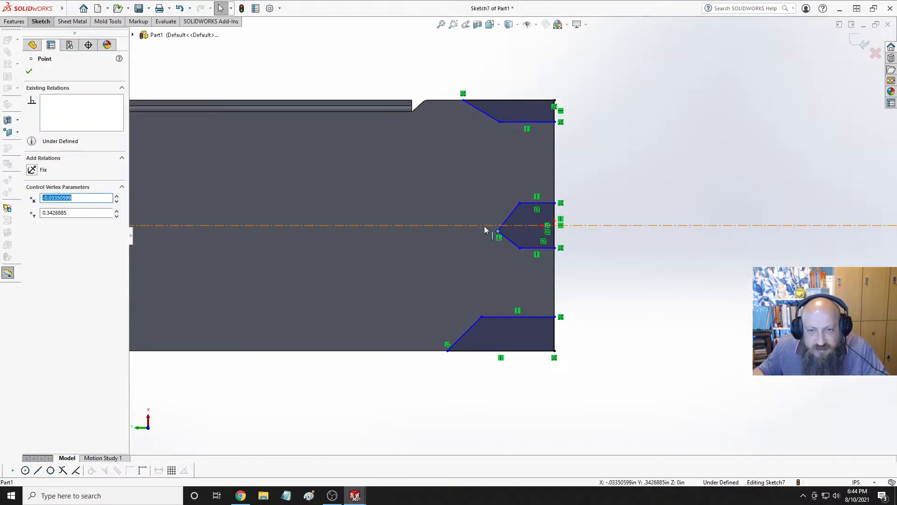
ctrl+click(484, 226)
click(513, 185)
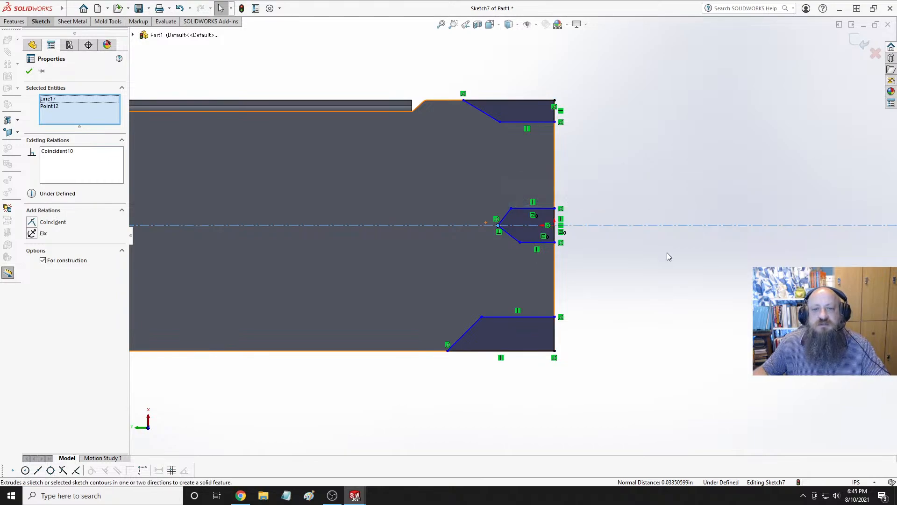
click(666, 253)
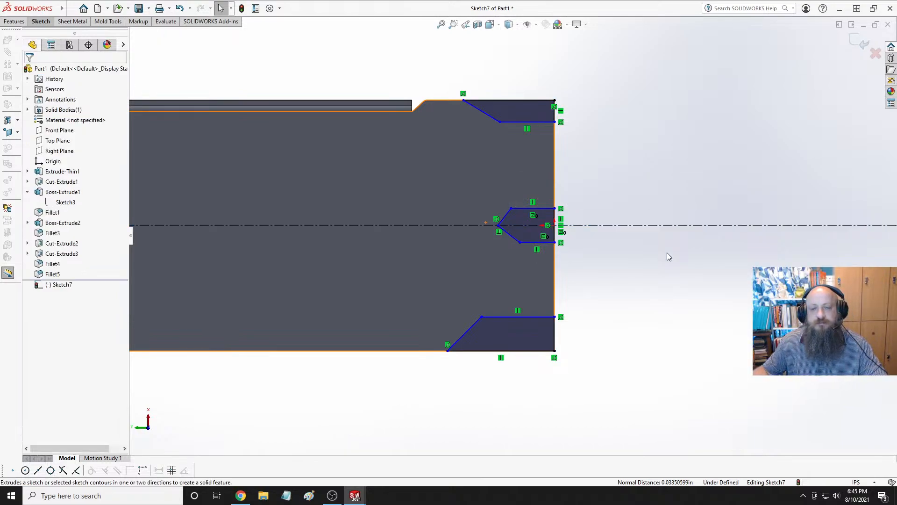
Add a horizontal relation between the two inner corner points of the middle pointed profile.
click(520, 242)
ctrl+click(511, 208)
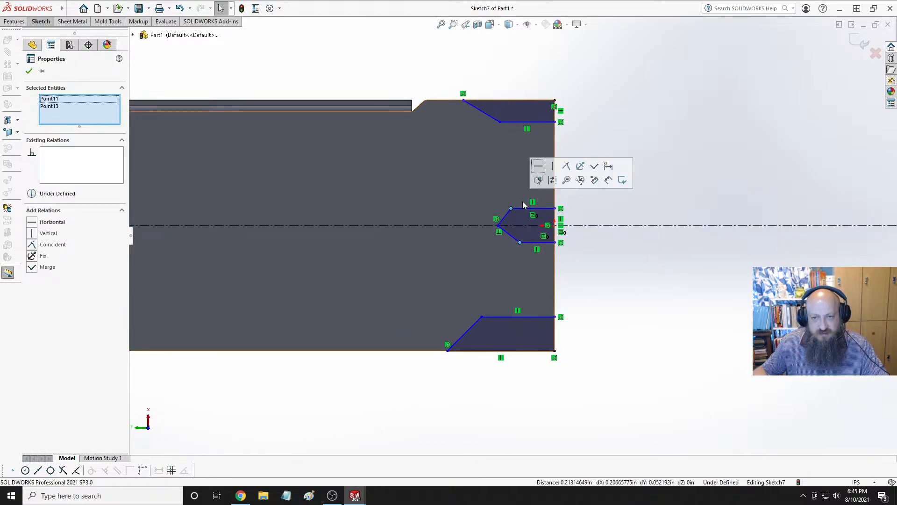
click(549, 167)
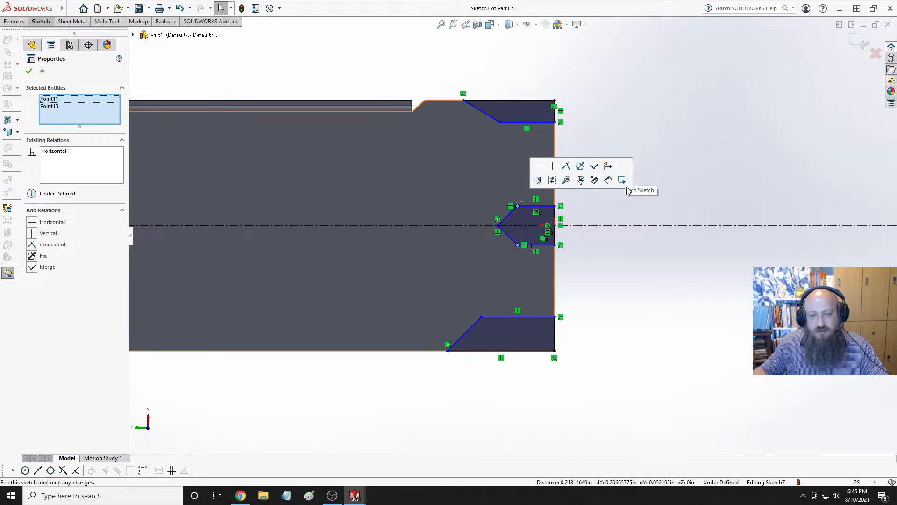
click(638, 251)
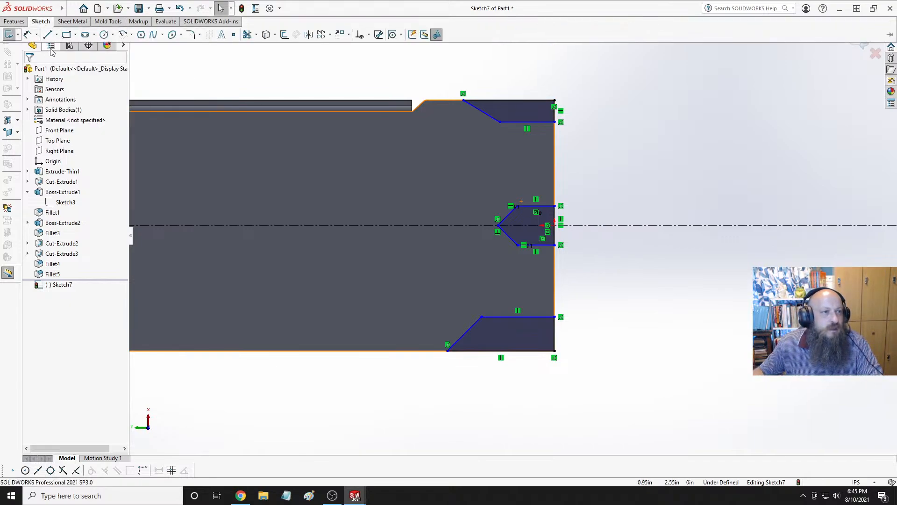
Dimension one parallel side of the middle pointed profile to a length of 0.2875 in.
click(537, 211)
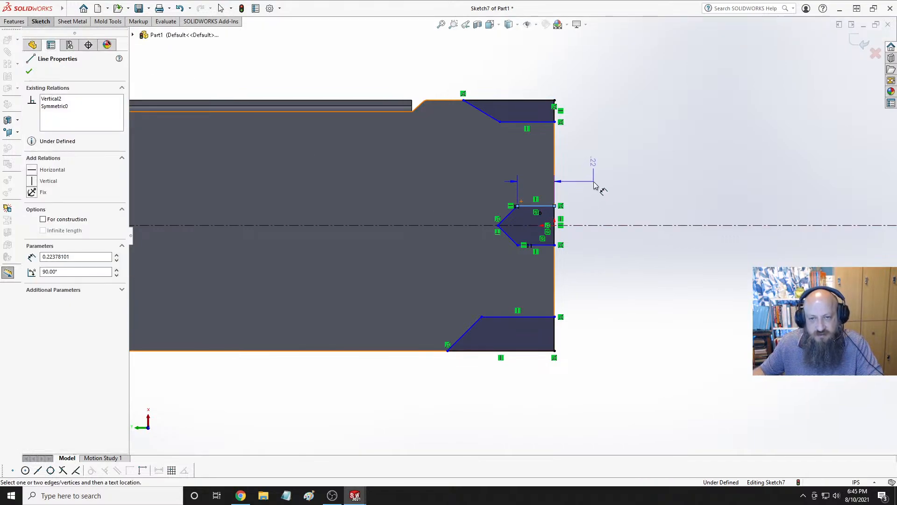
click(594, 187)
text(.2)
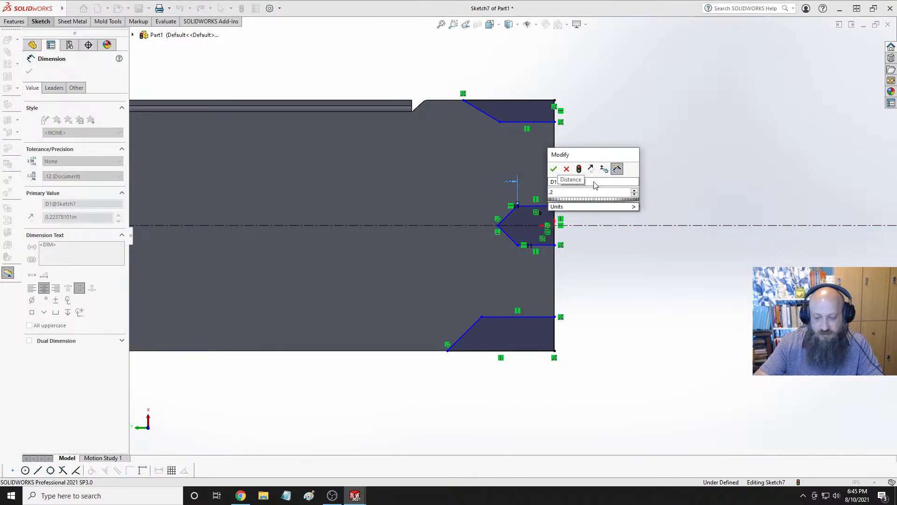
text(875)
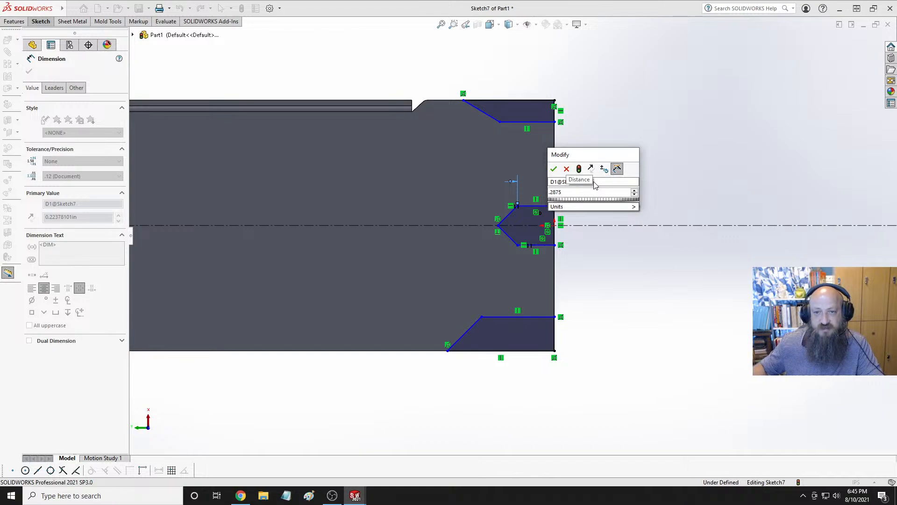
click(554, 169)
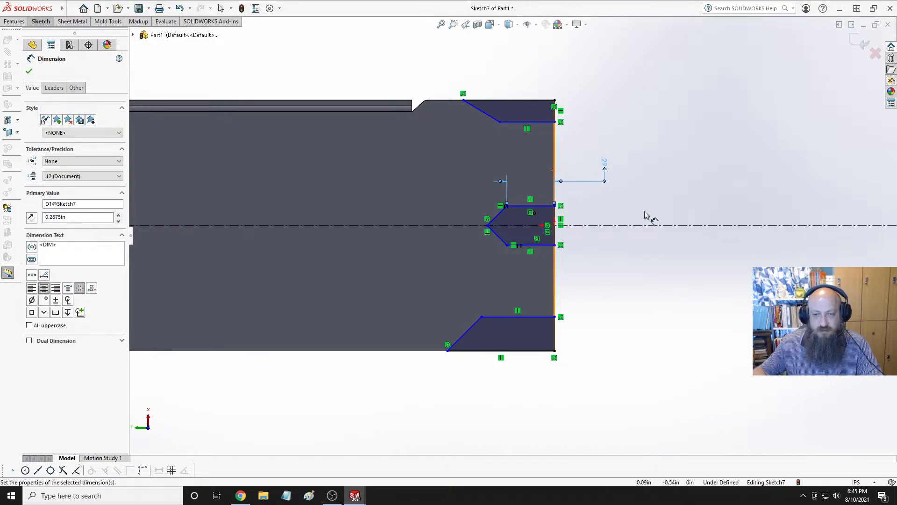
click(641, 187)
click(507, 246)
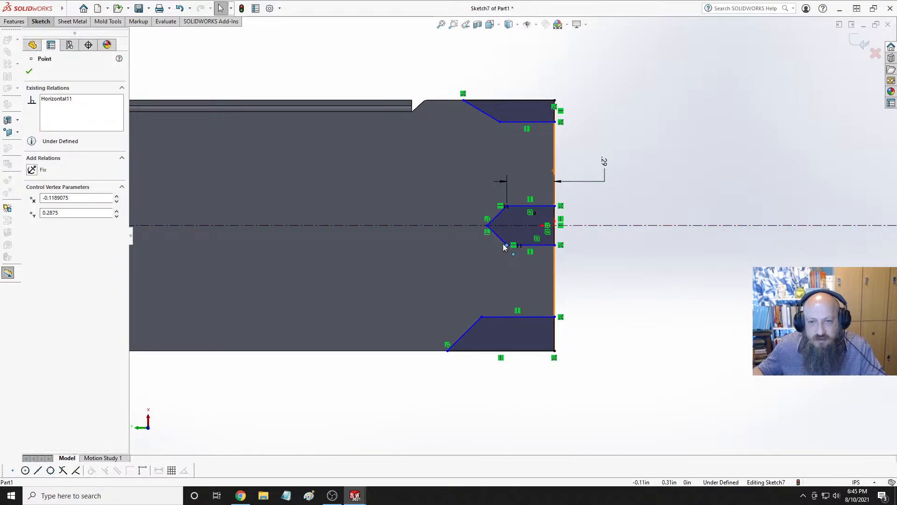
drag(508, 246, 508, 244)
click(612, 254)
Make the inner sides of both corner profiles equal in length to the pointed profile's parallel side.
click(528, 206)
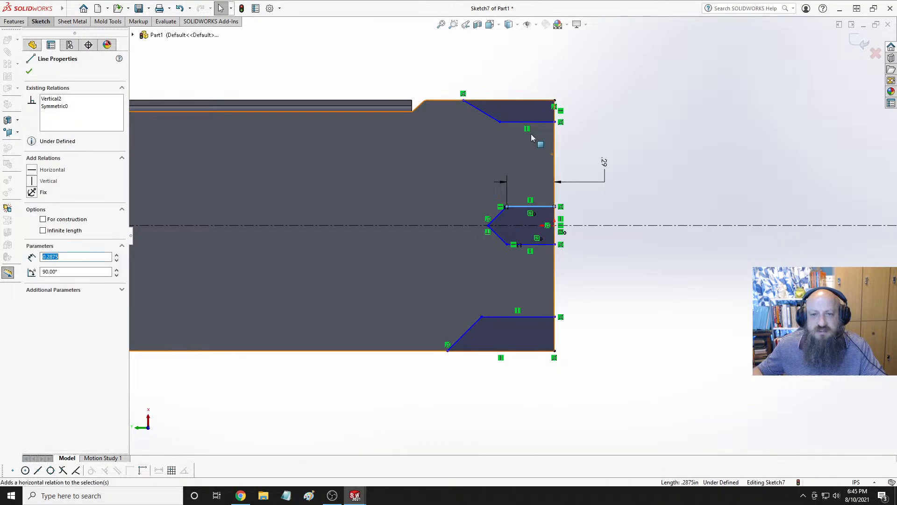
ctrl+click(527, 122)
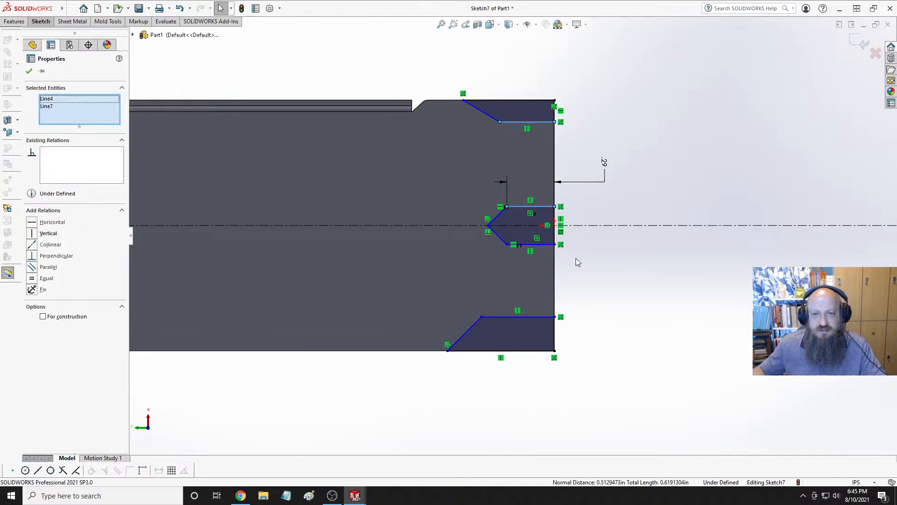
ctrl+click(525, 317)
click(620, 272)
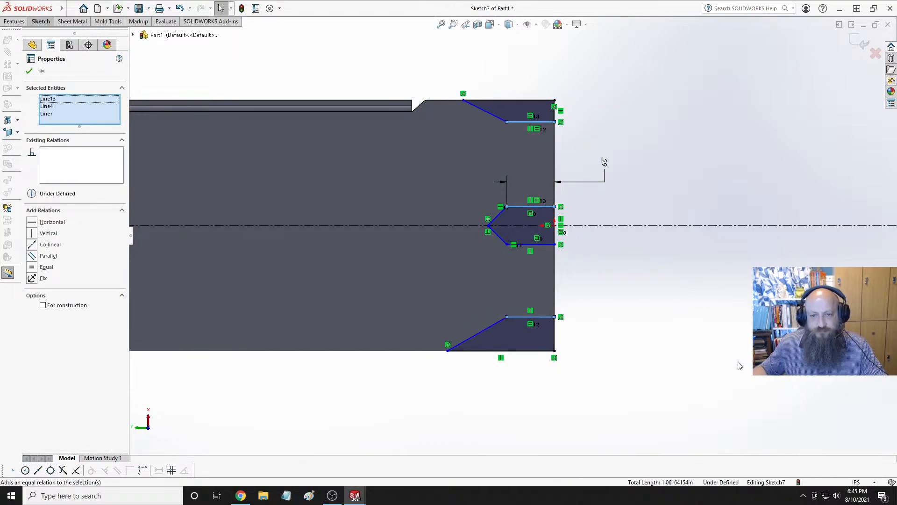
click(681, 304)
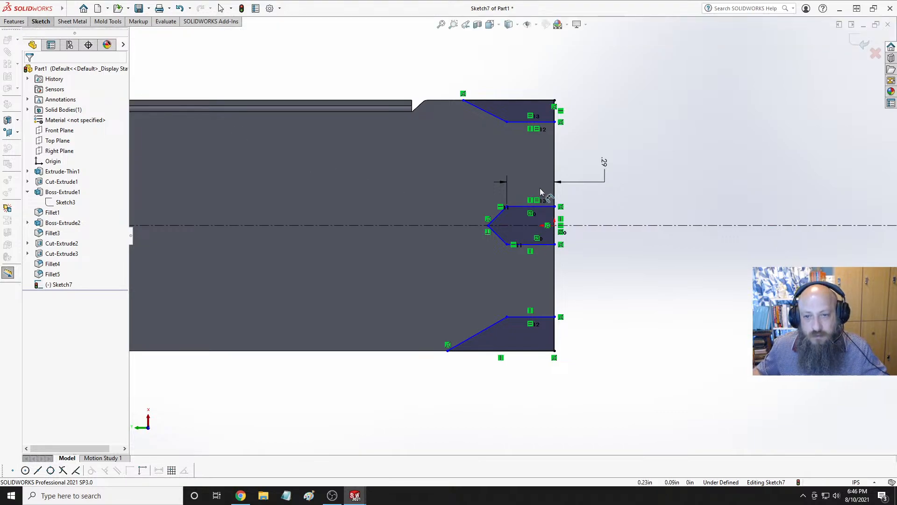
Dimension the distance from the plate's free end to the pointed profile's tip as 0.45 in.
click(555, 192)
click(489, 226)
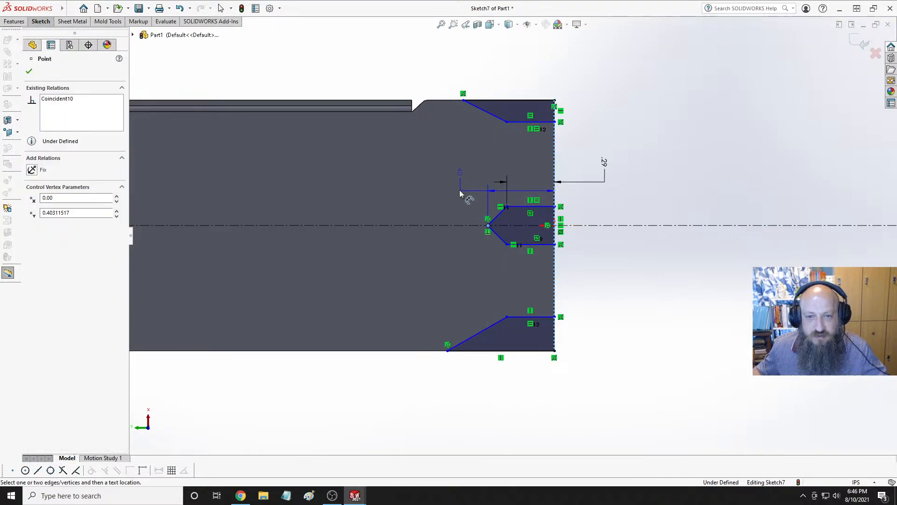
click(461, 190)
text(.45)
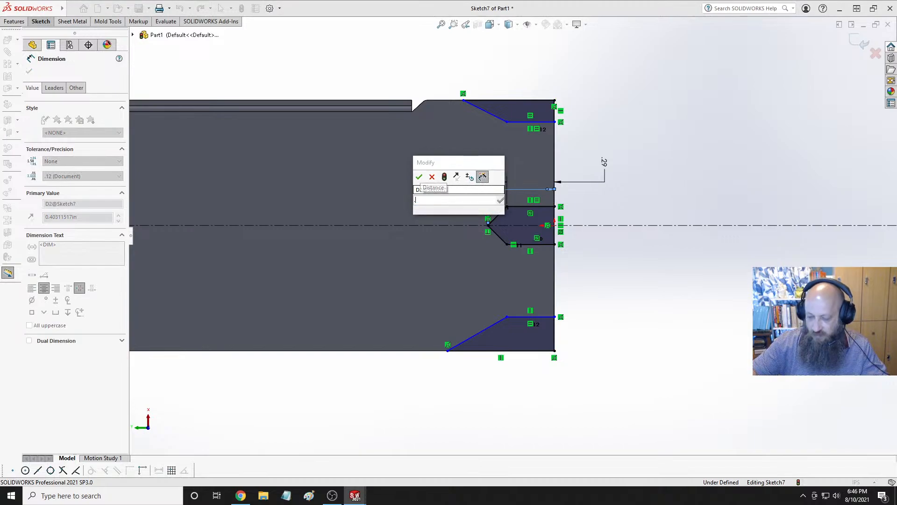
key(Return)
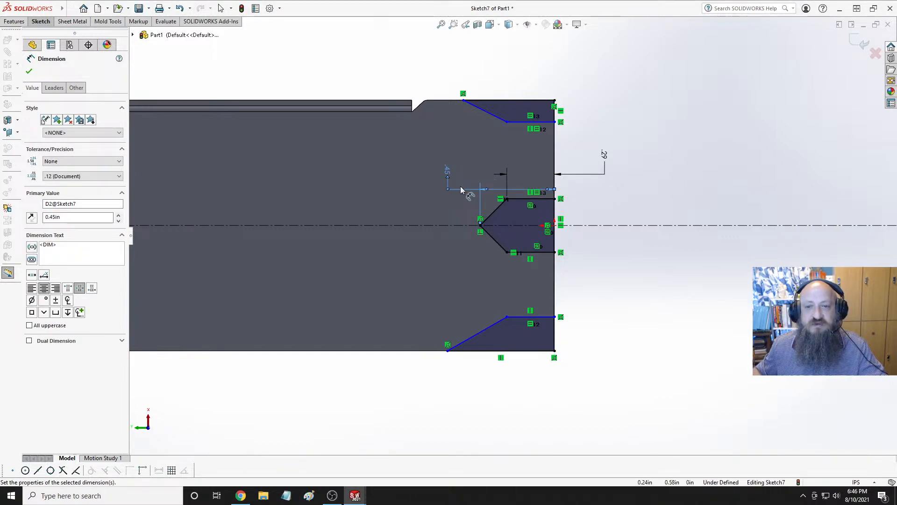
click(640, 206)
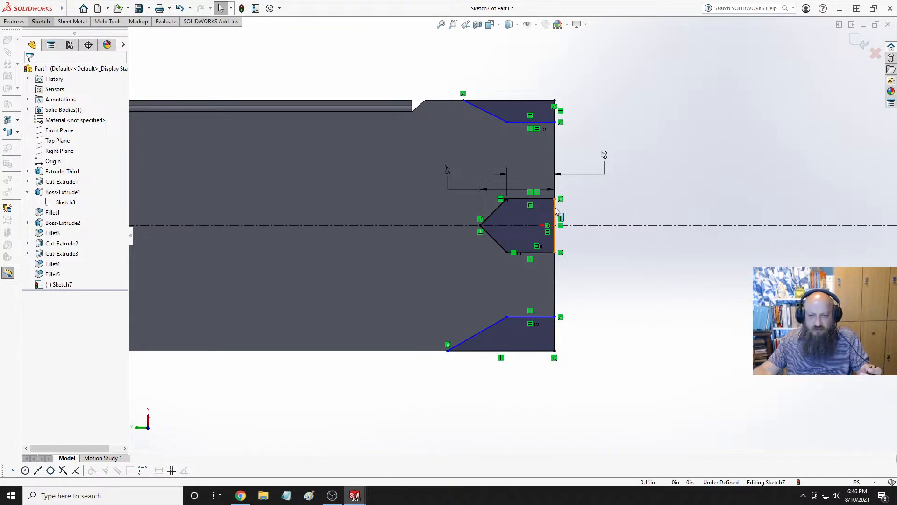
click(556, 212)
click(623, 166)
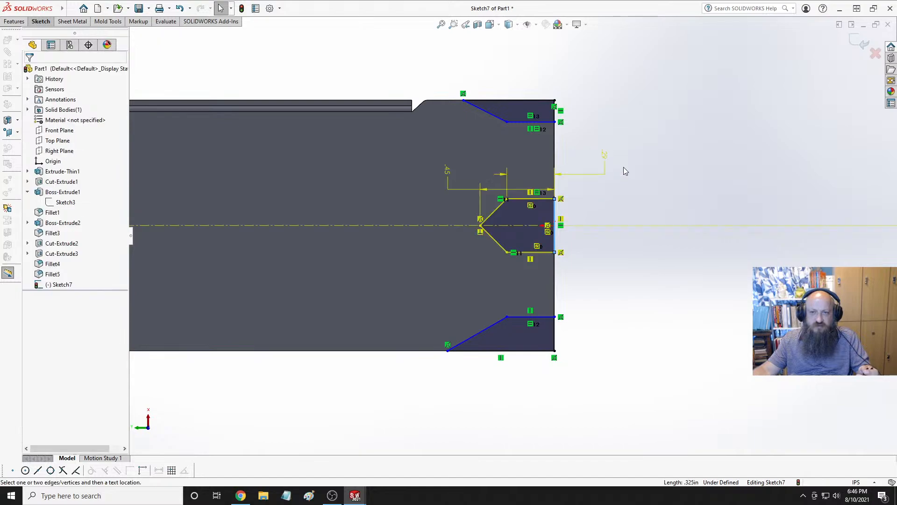
click(556, 212)
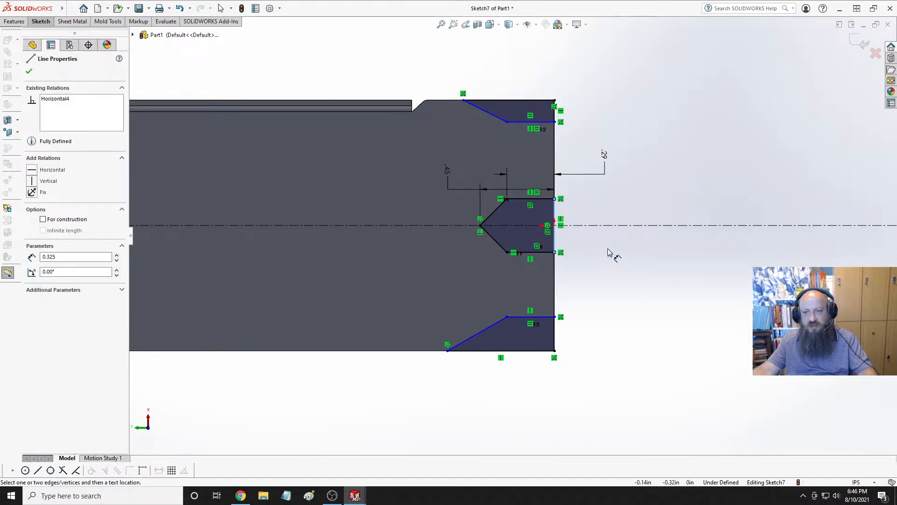
key(Escape)
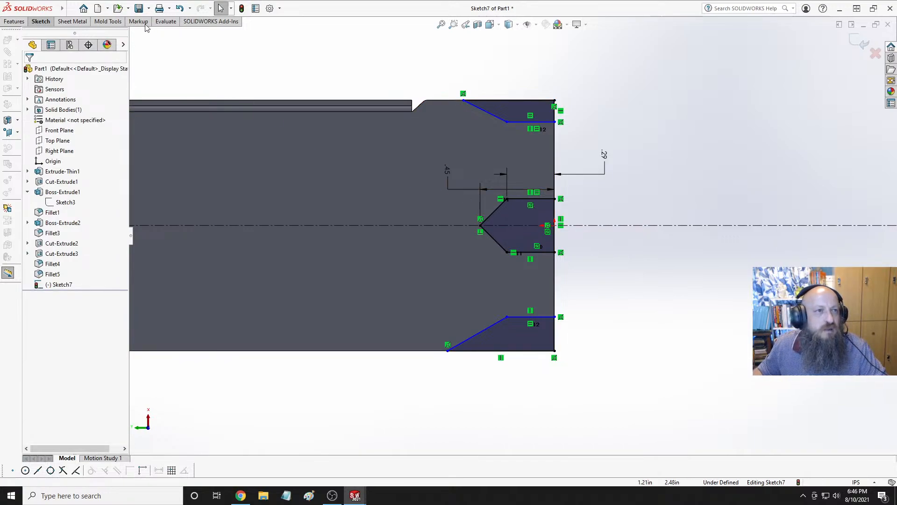
Add a driven dimension for the middle pointed profile's width along the plate's free end.
click(42, 22)
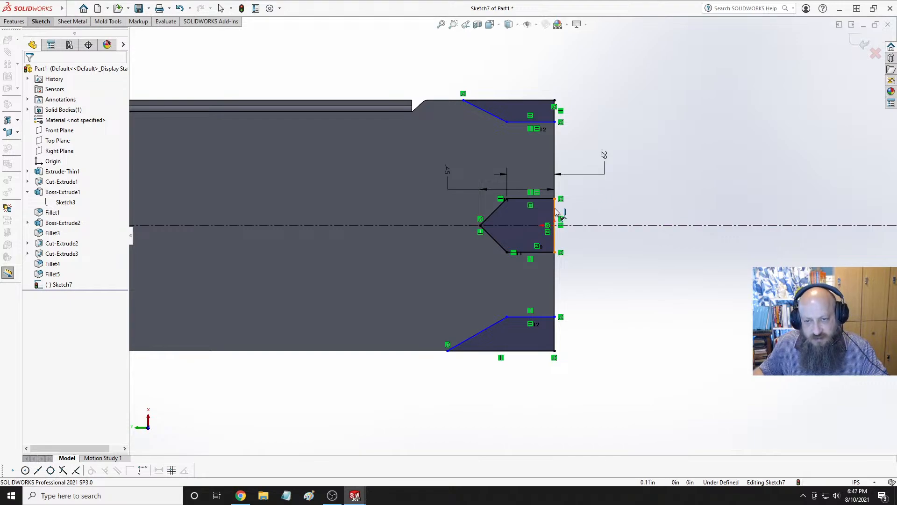
click(556, 213)
click(621, 214)
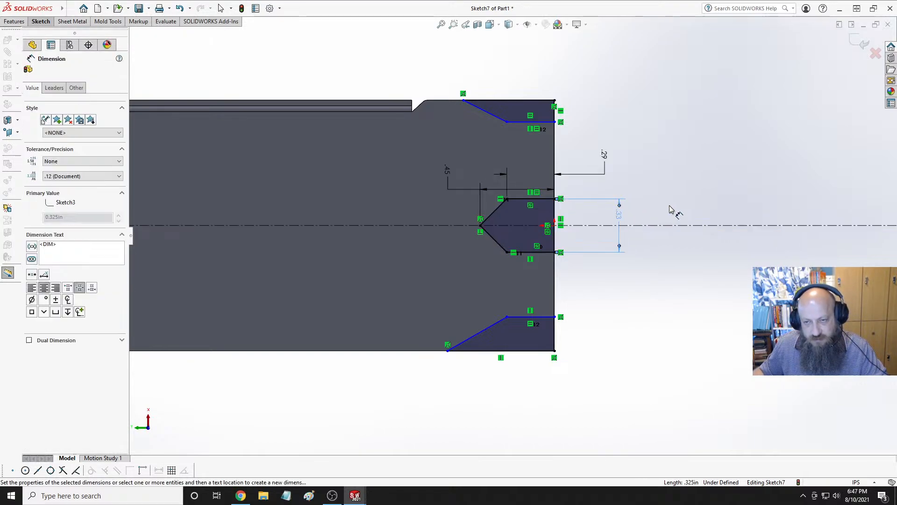
click(673, 275)
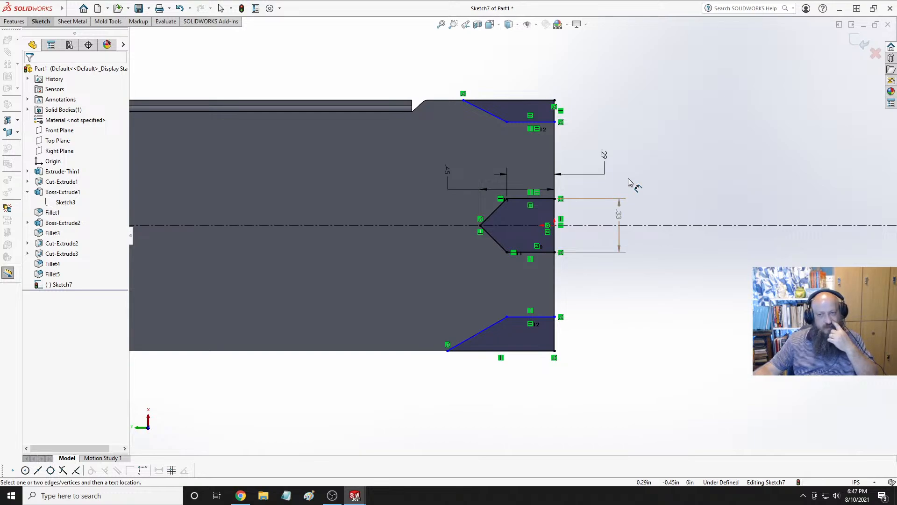
key(Escape)
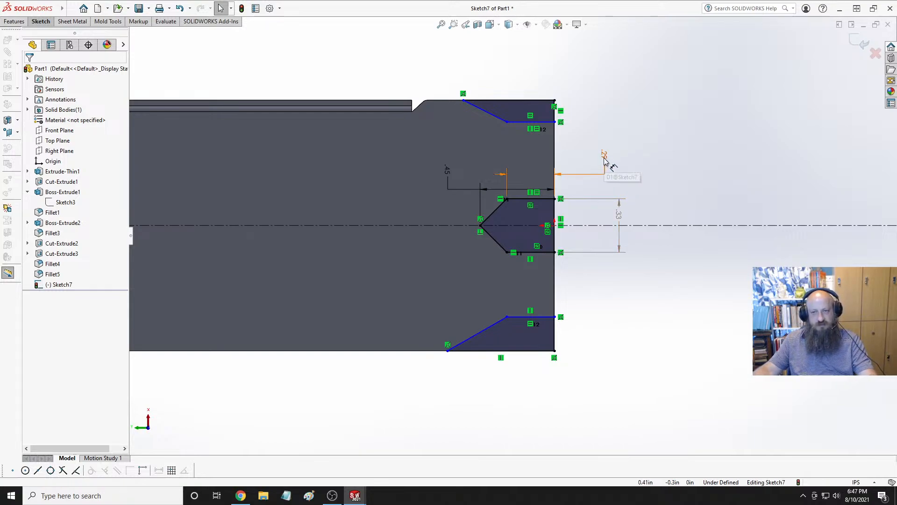
Make the middle pointed profile's side-length dimension driven and its width dimension along the free end driving.
click(605, 158)
right_click(604, 158)
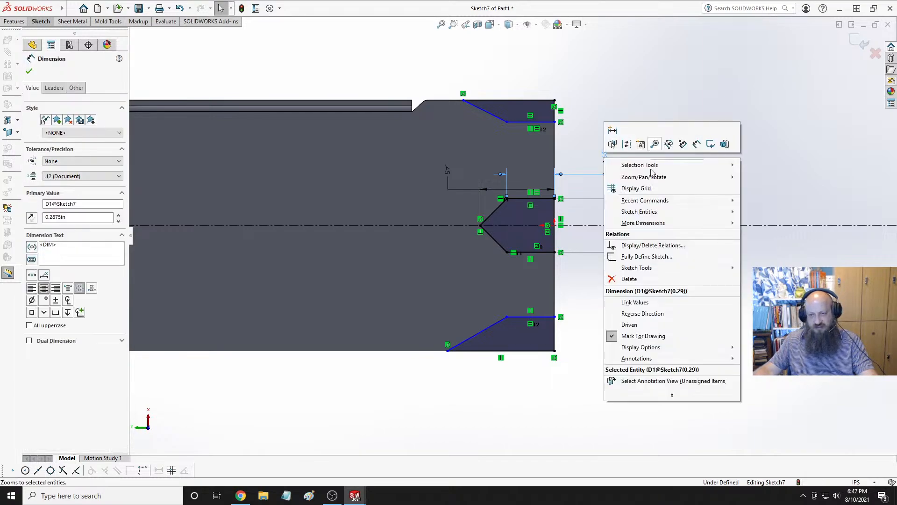
click(667, 314)
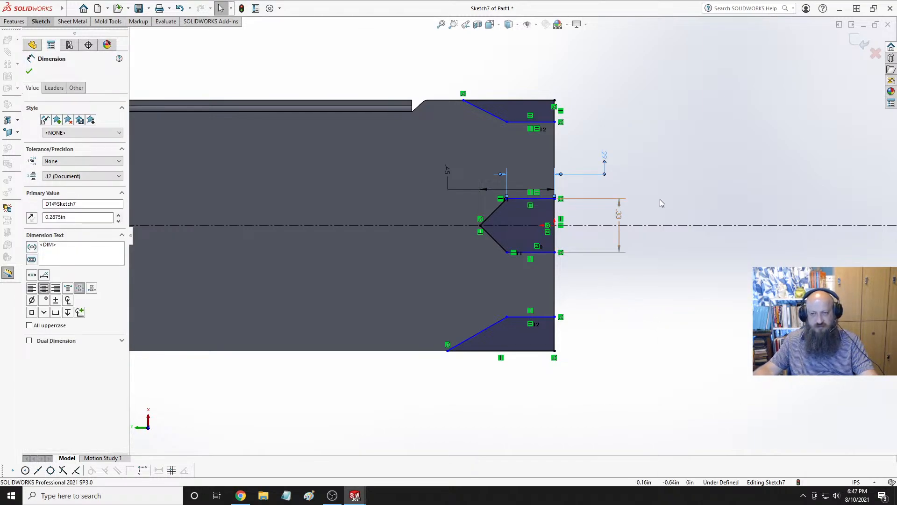
click(662, 200)
click(624, 219)
right_click(624, 220)
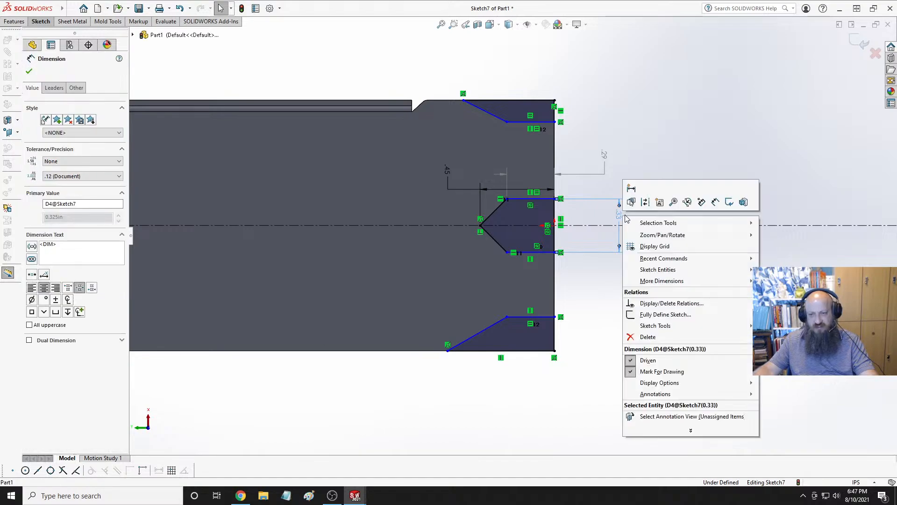
click(668, 350)
click(667, 176)
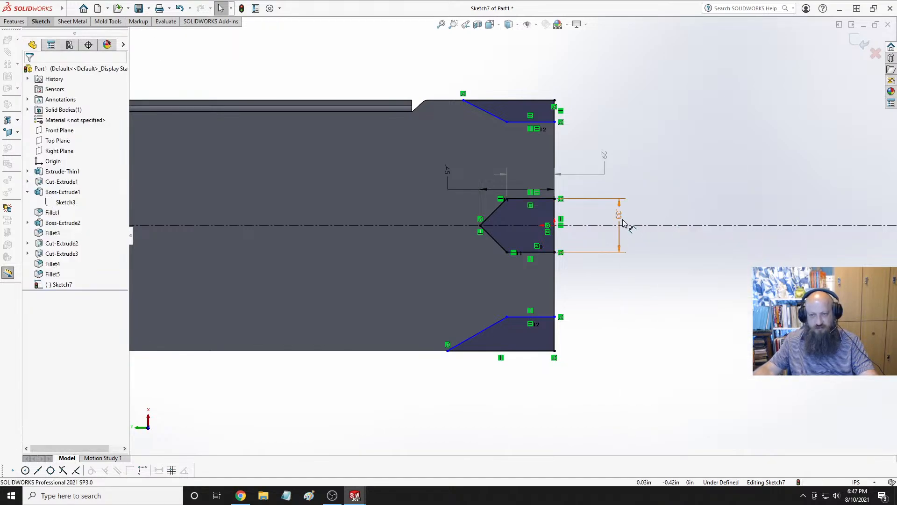
Set the middle pointed profile's width along the free end to 0.382 in.
double_click(625, 220)
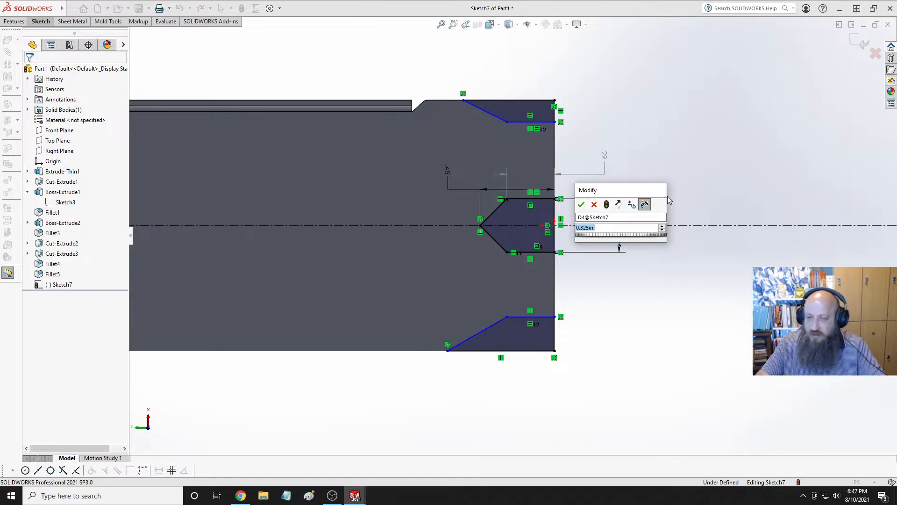
text(.3)
text(25)
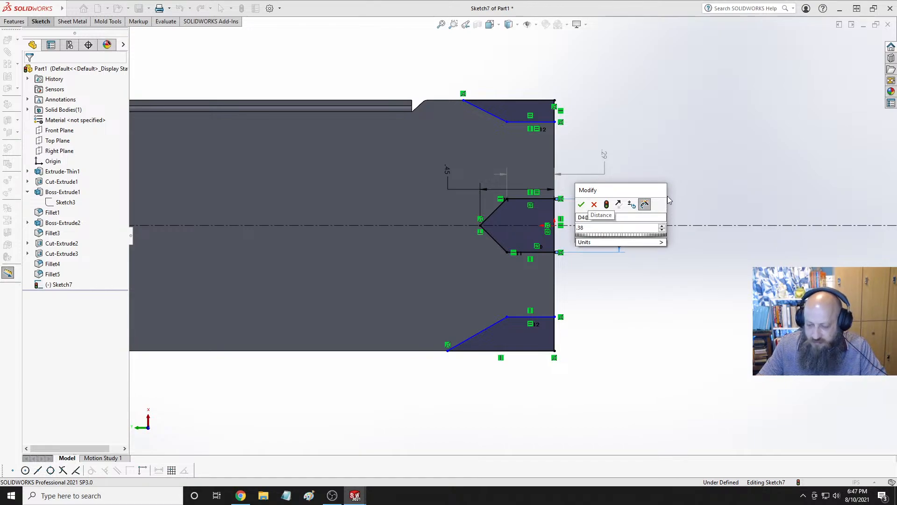
key(Return)
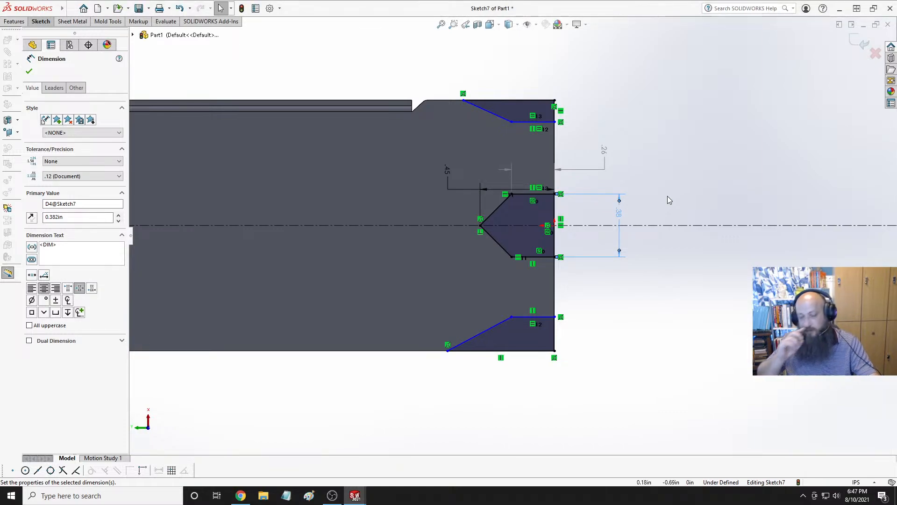
key(Escape)
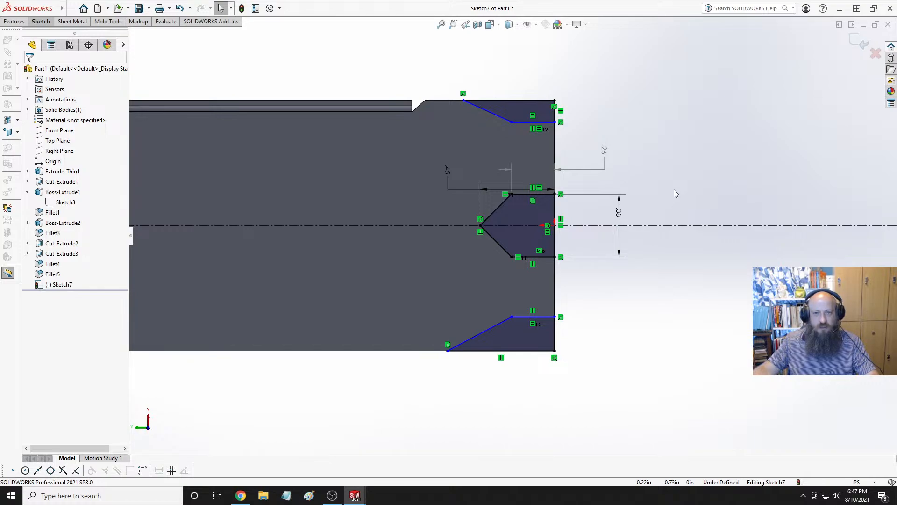
Add a vertical relation aligning the outer slanted-line endpoints of both corner profiles with the middle profile's tip.
click(463, 100)
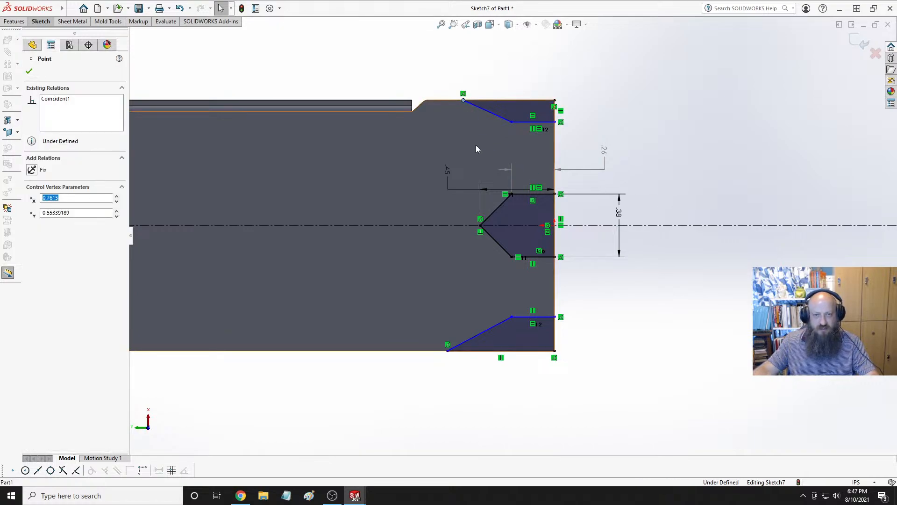
ctrl+click(480, 225)
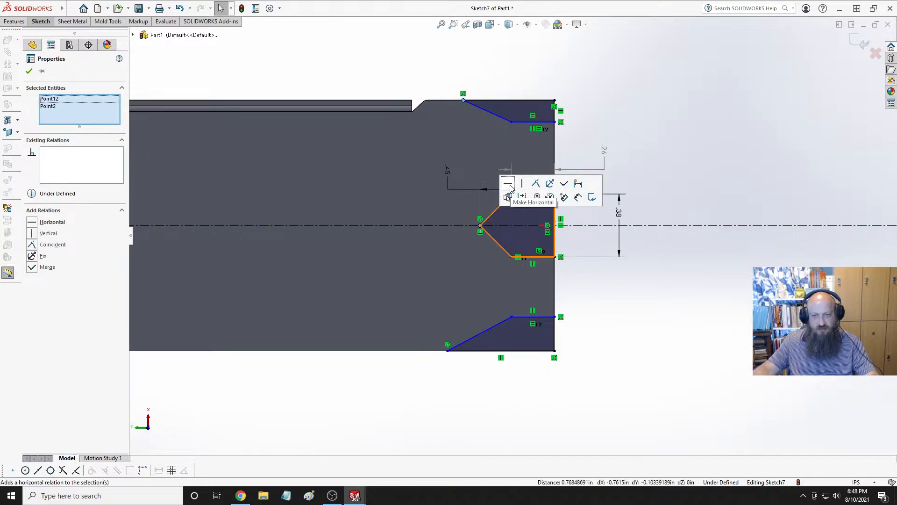
ctrl+click(448, 350)
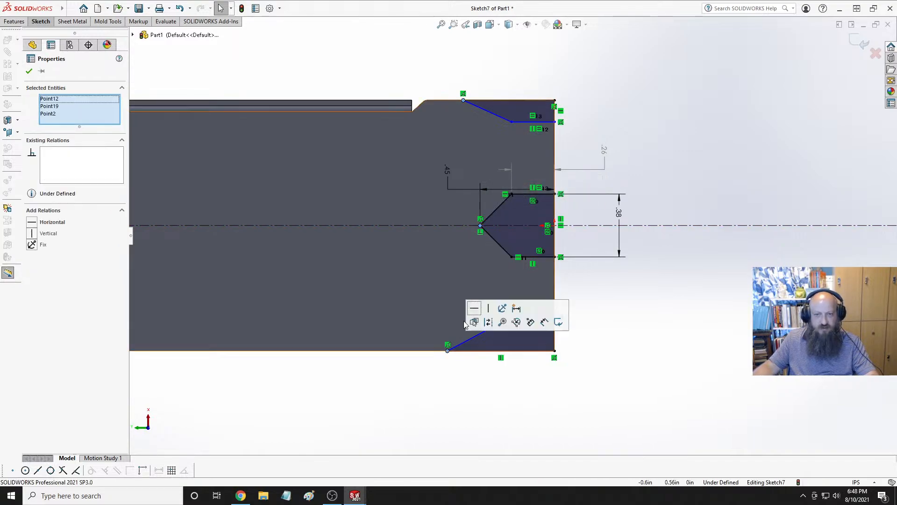
click(488, 308)
click(701, 301)
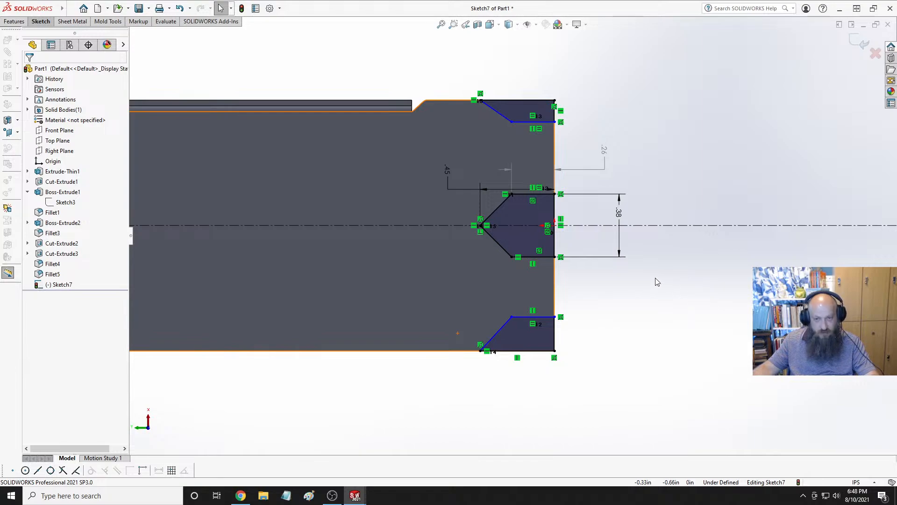
Add a vertical relation aligning the inner vertices of both corner profiles with the middle profile's lower shoulder point.
click(511, 317)
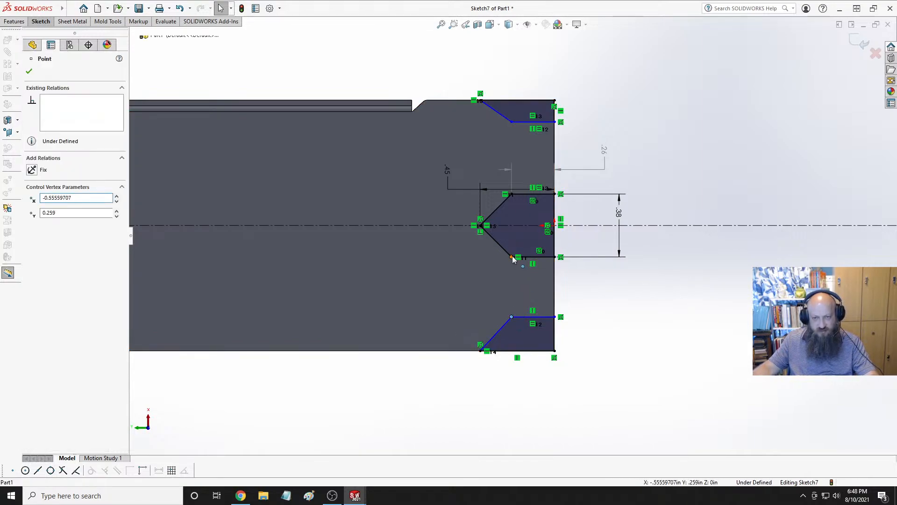
ctrl+click(511, 257)
ctrl+click(511, 122)
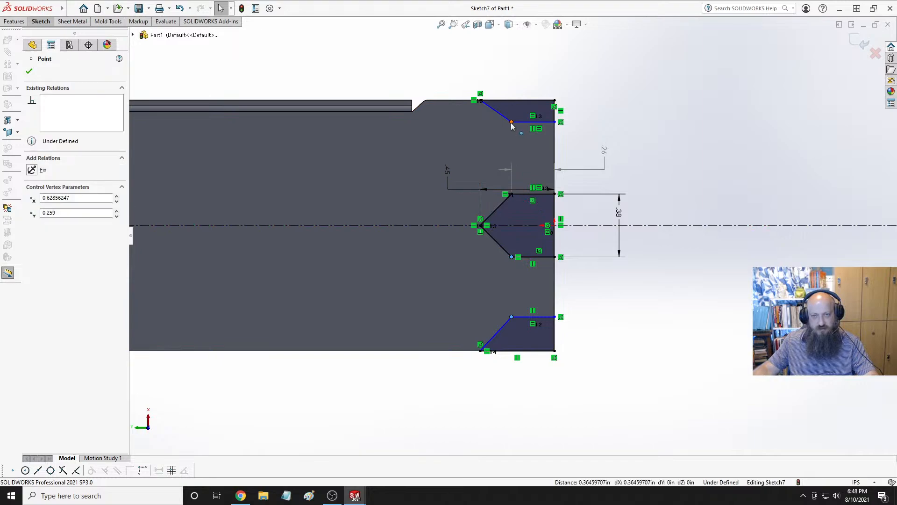
click(541, 83)
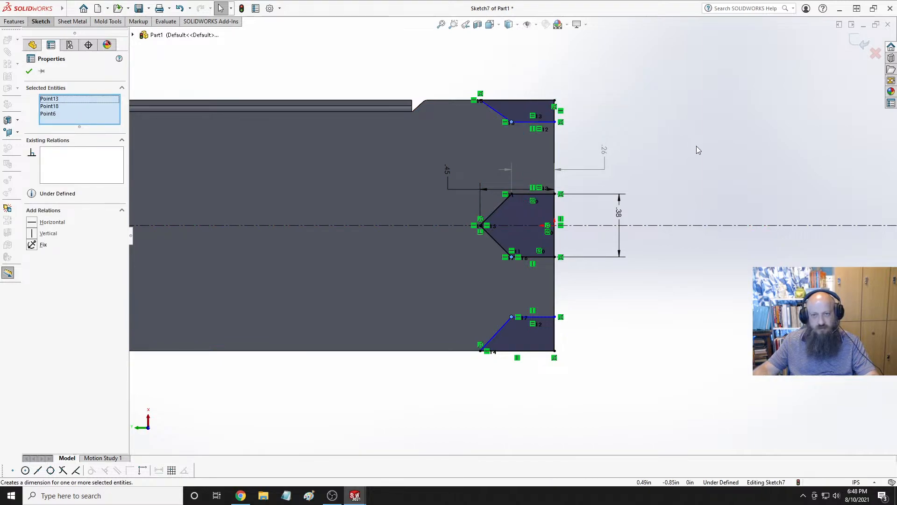
click(697, 147)
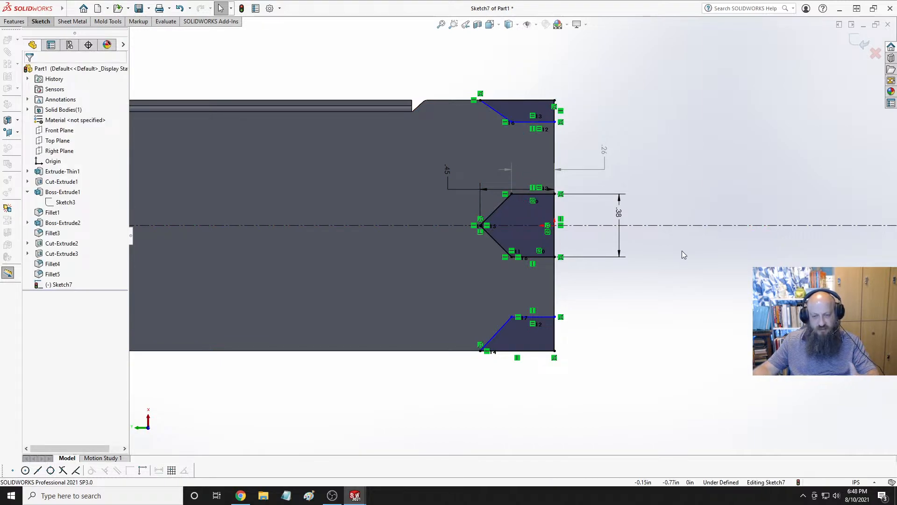
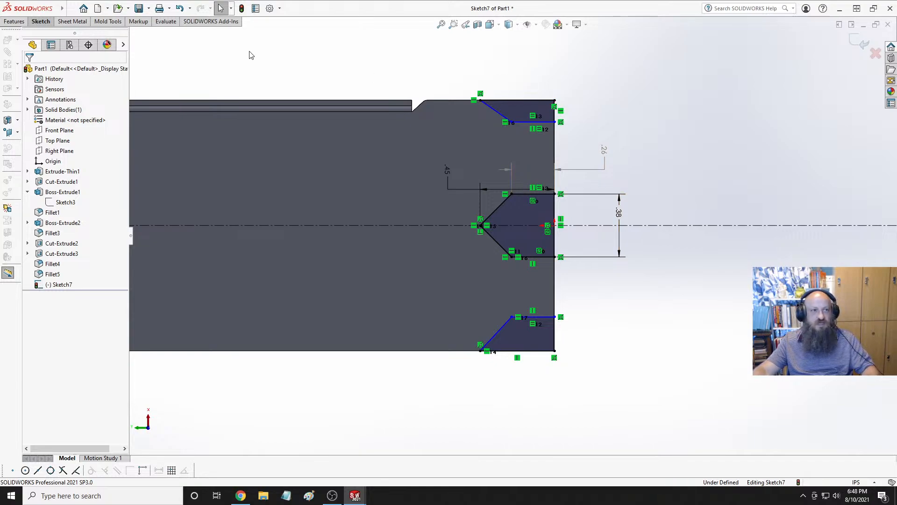
Dimension the upper corner profile's side along the plate's free end as 0.162 in.
click(11, 22)
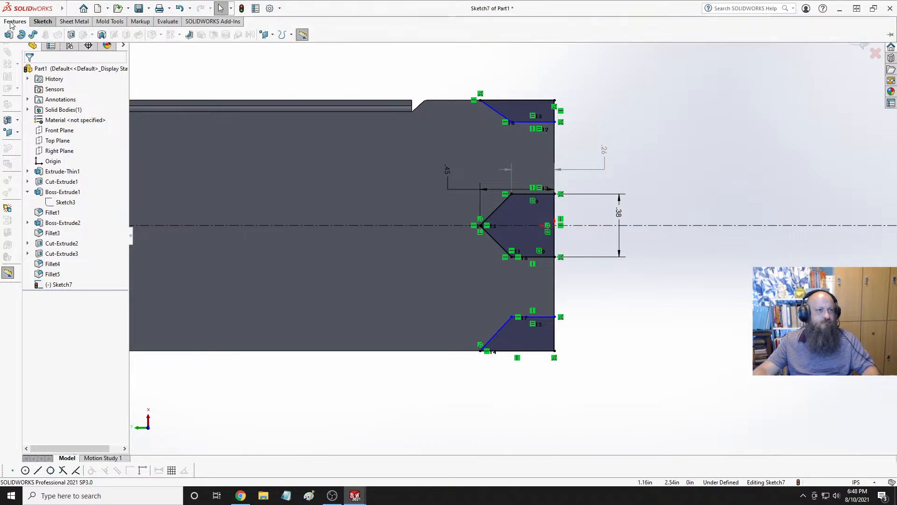
click(42, 22)
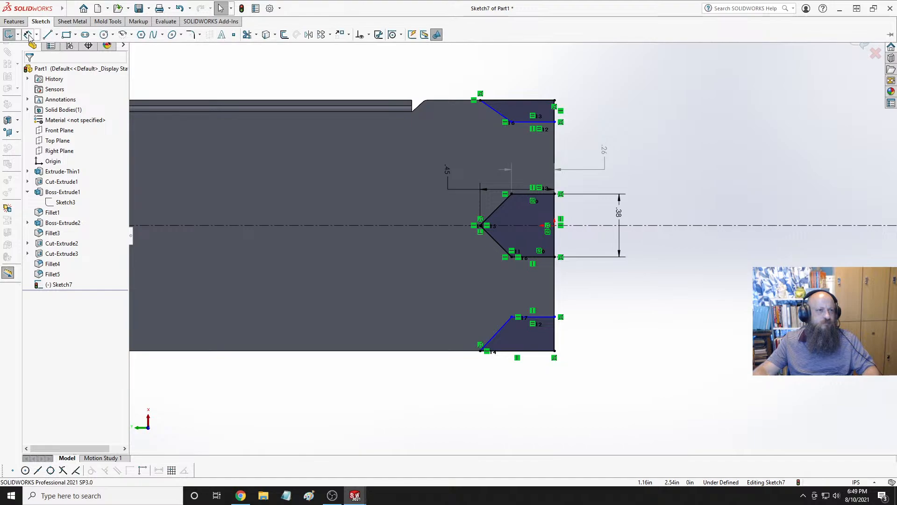
click(557, 111)
click(608, 111)
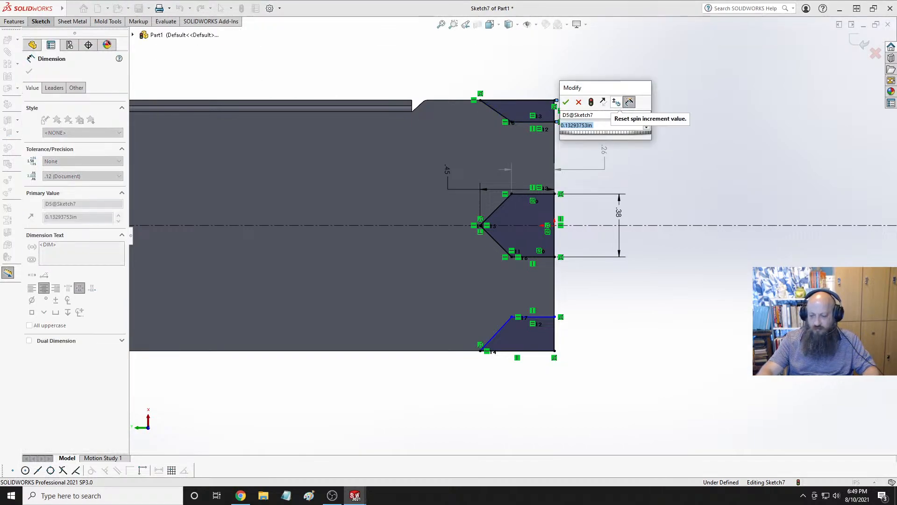
key(BackSpace)
text(.162)
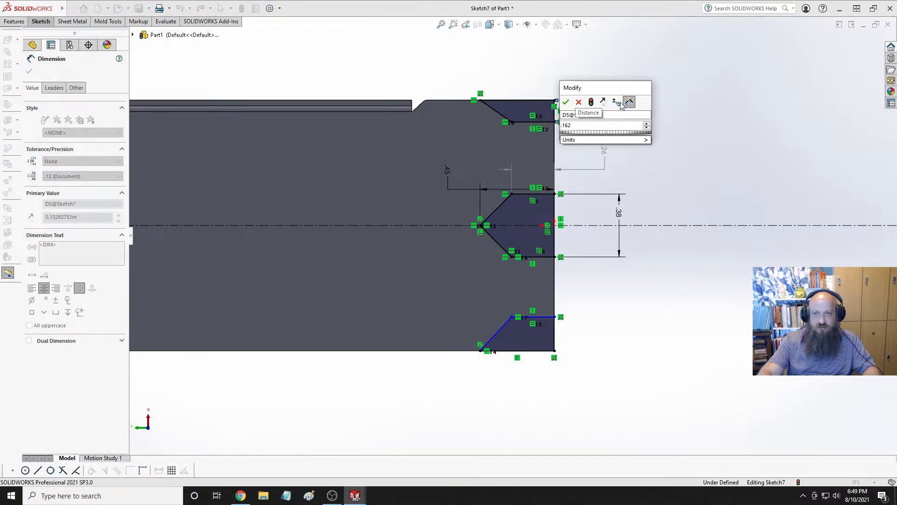
key(Return)
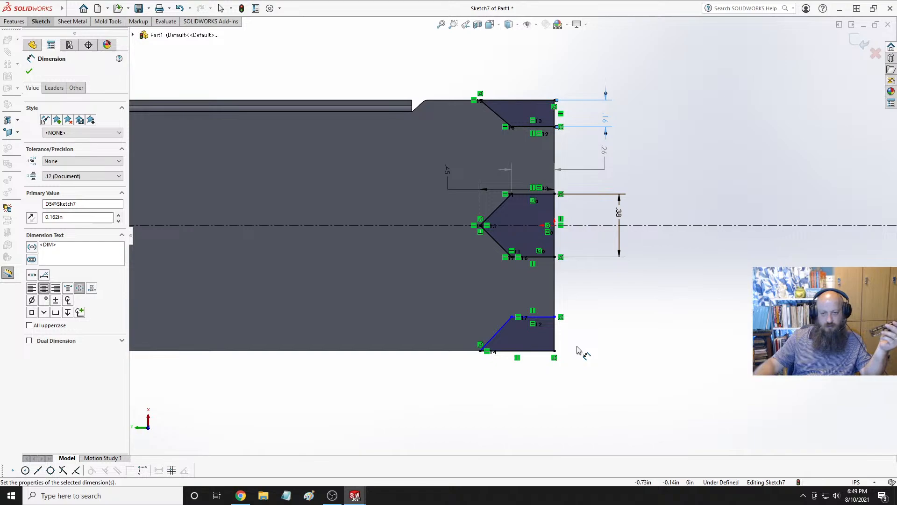
Dimension the lower corner profile's side along the plate's free end as 0.14 in.
click(555, 334)
click(591, 345)
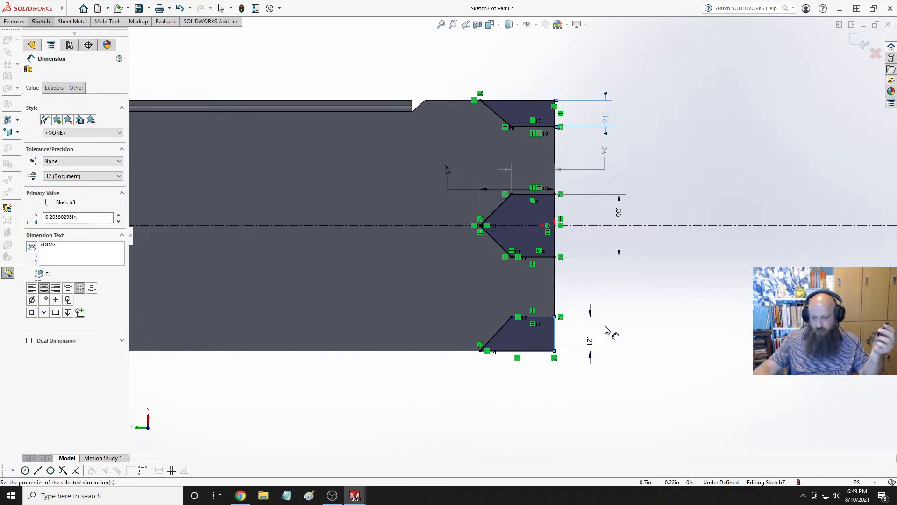
key(Return)
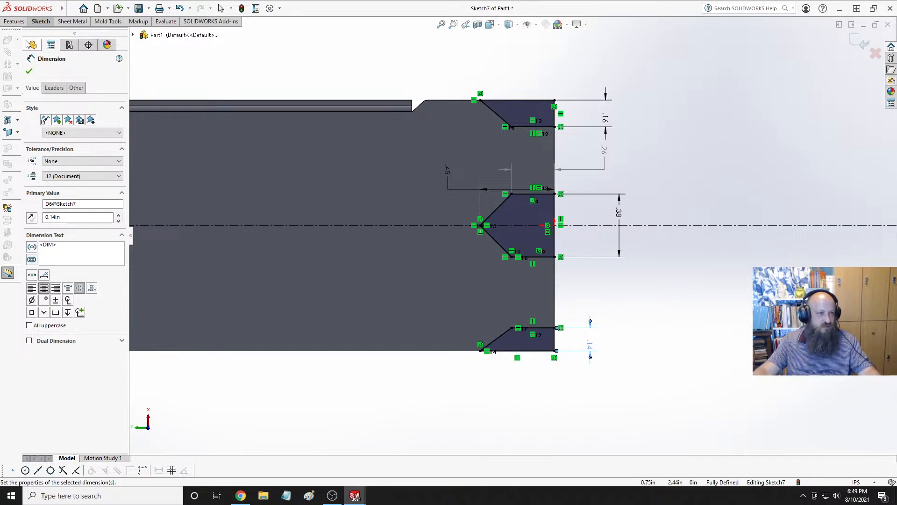
Cut-extrude the three notch profiles through the plate with the Up To Next end condition in Direction 1 only.
click(11, 22)
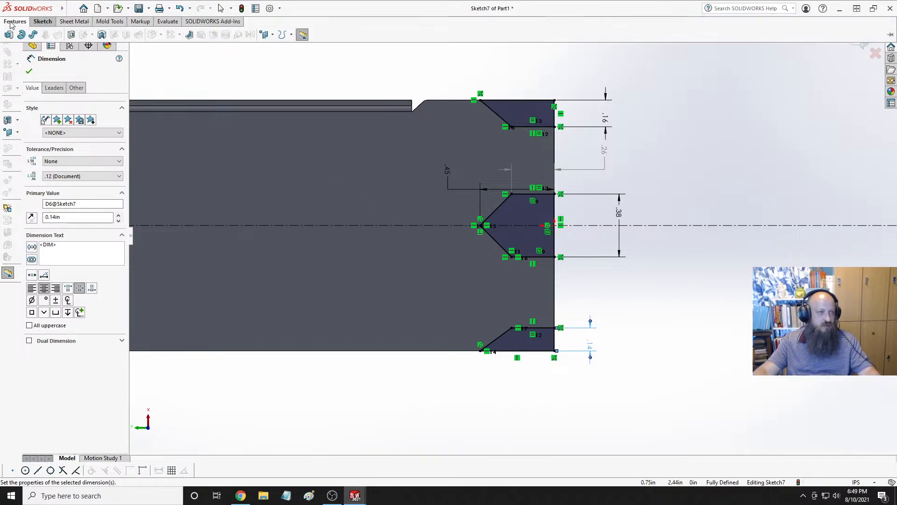
click(71, 34)
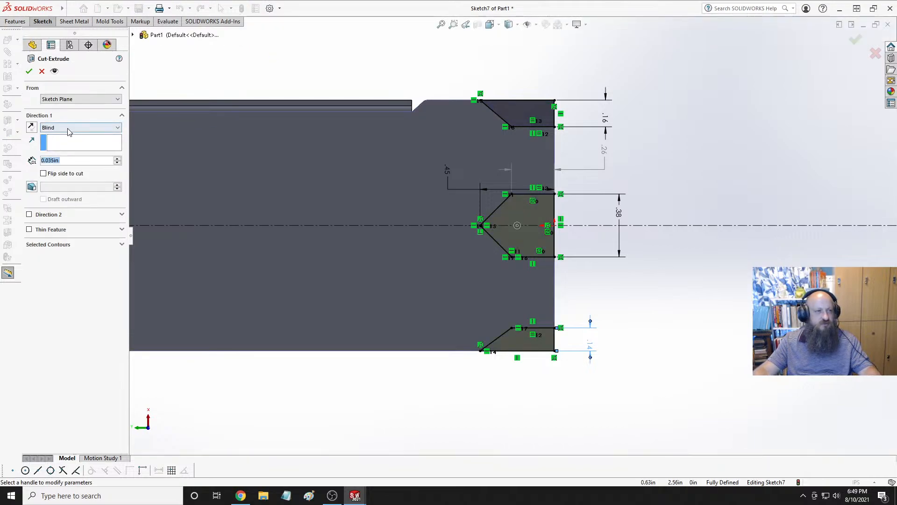
click(68, 128)
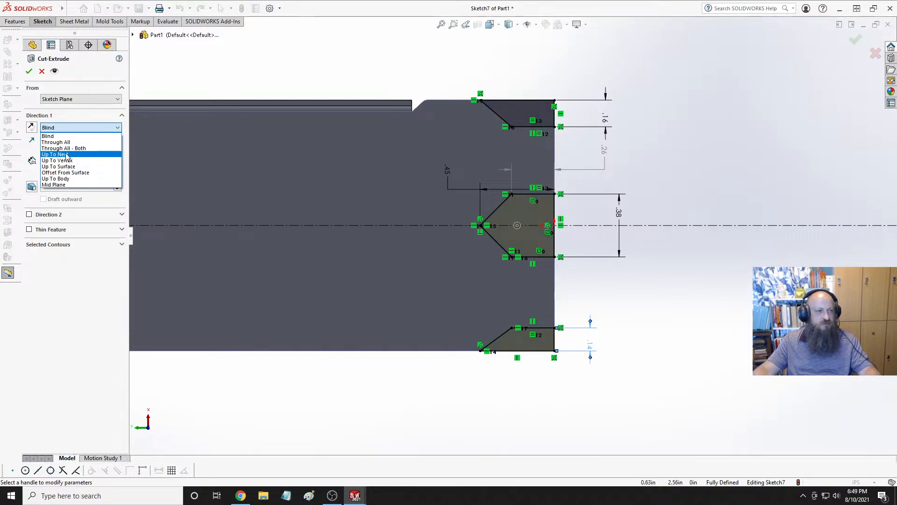
click(65, 148)
click(70, 128)
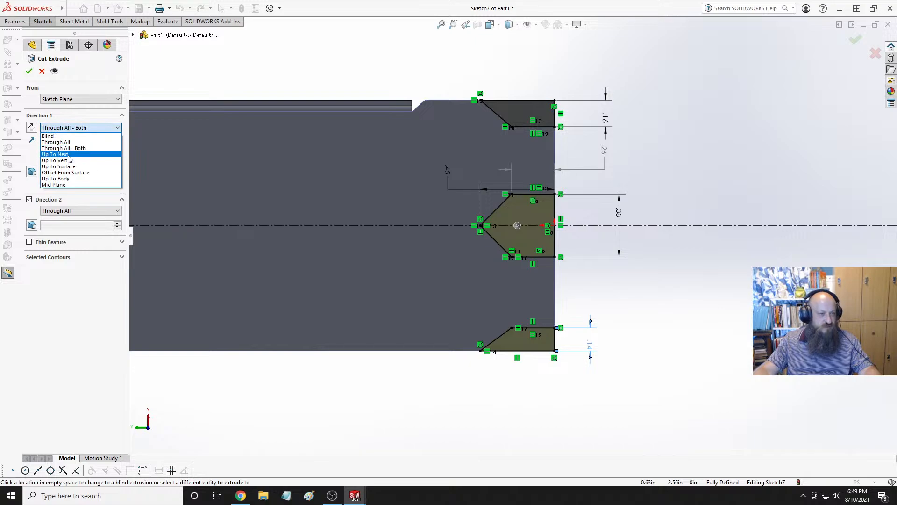
click(70, 152)
mouse_move(711, 197)
middle_down()
mouse_move(622, 144)
mouse_move(493, 167)
middle_up()
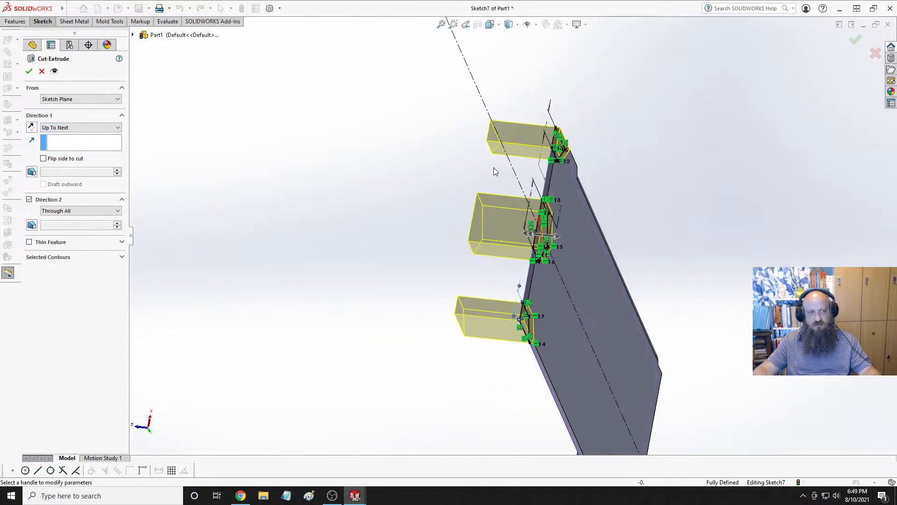
click(30, 199)
key(ctrl+8)
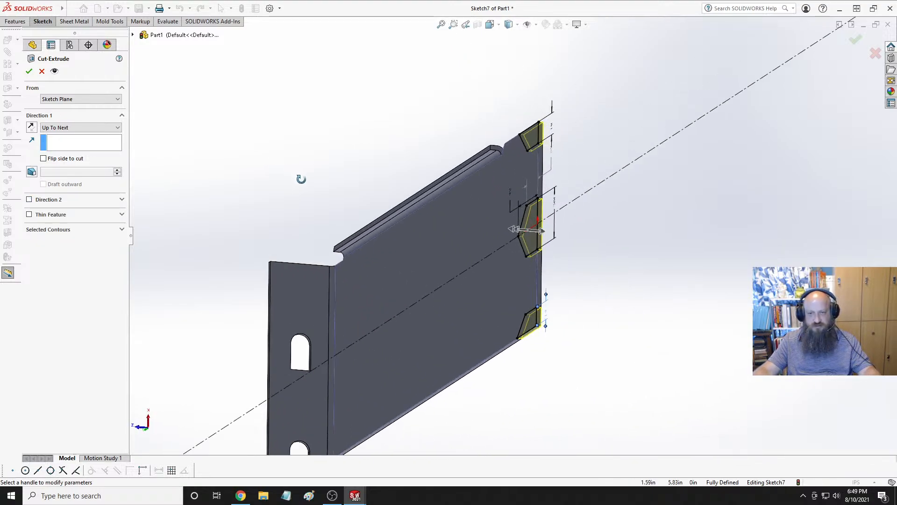
click(26, 71)
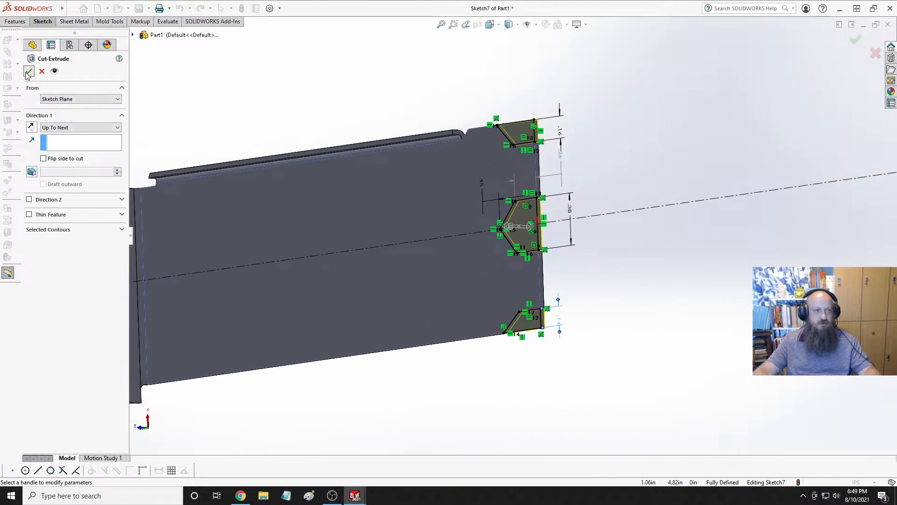
click(600, 304)
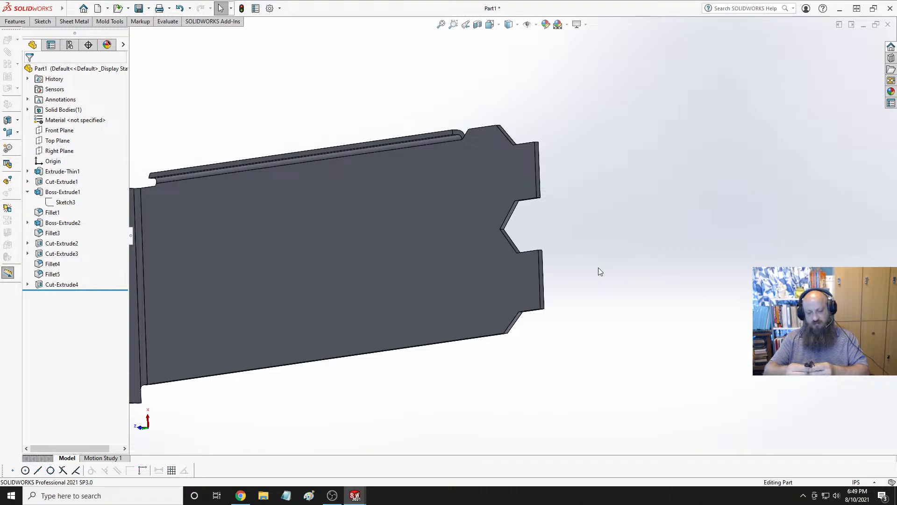
middle_drag(560, 229, 484, 150)
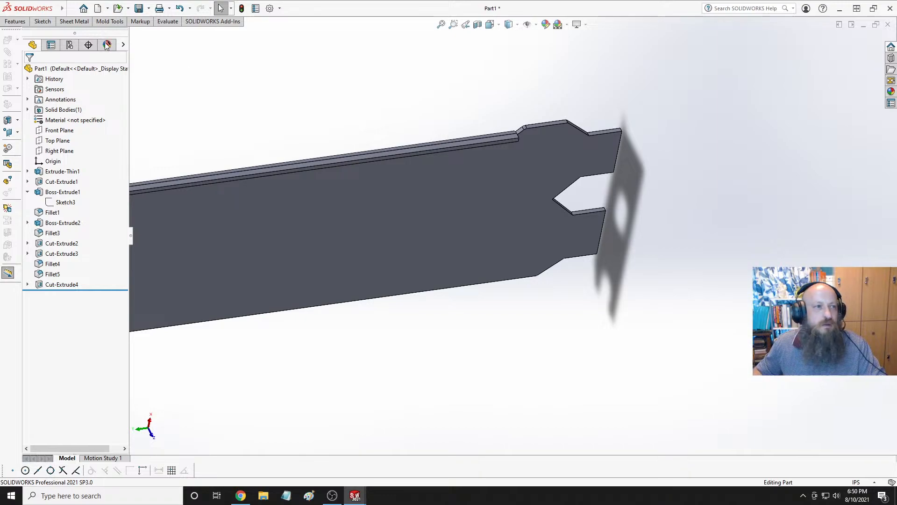
click(72, 24)
click(42, 22)
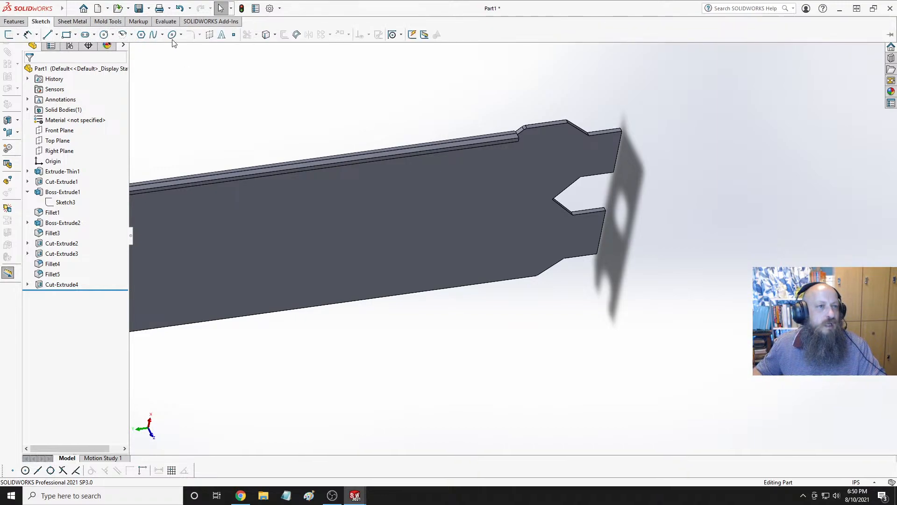
click(14, 21)
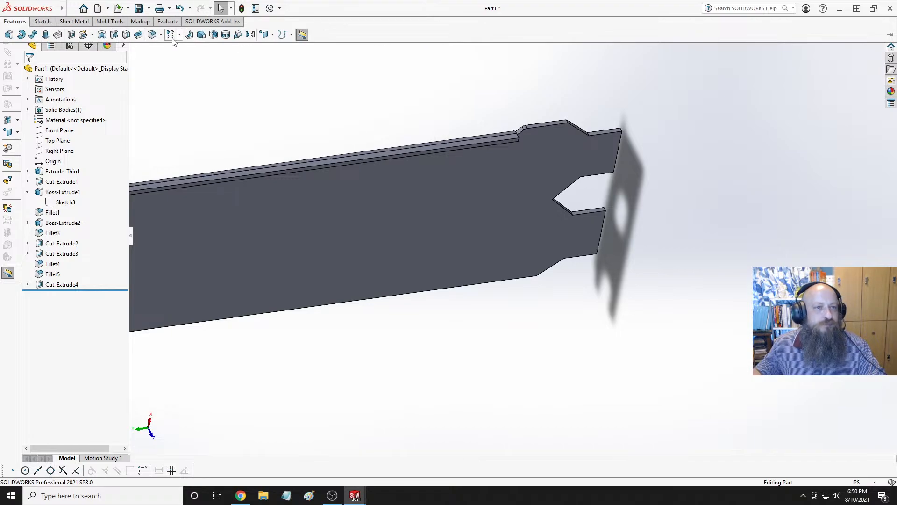
Start a 0.07 in fillet on the upper outer shoulder corner and both end corners of the upper tab.
click(151, 35)
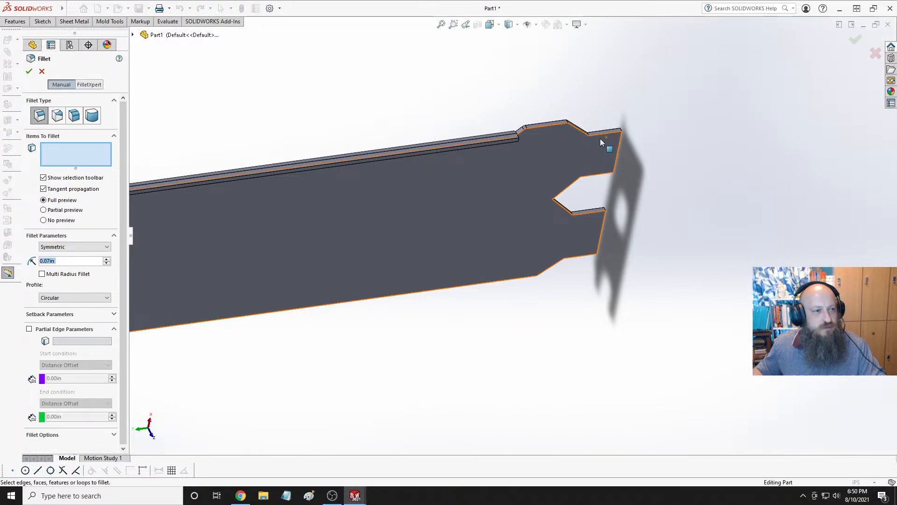
middle_drag(600, 139, 500, 164)
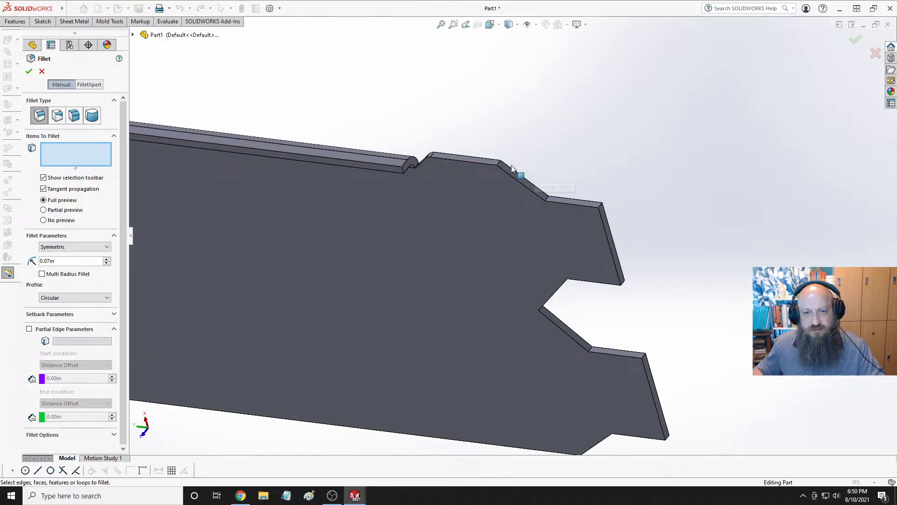
click(498, 162)
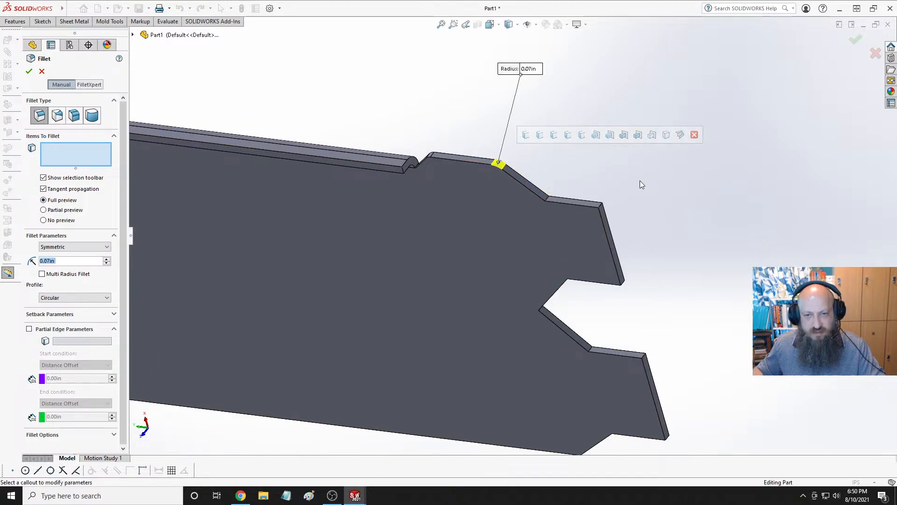
click(601, 209)
middle_drag(666, 265, 626, 142)
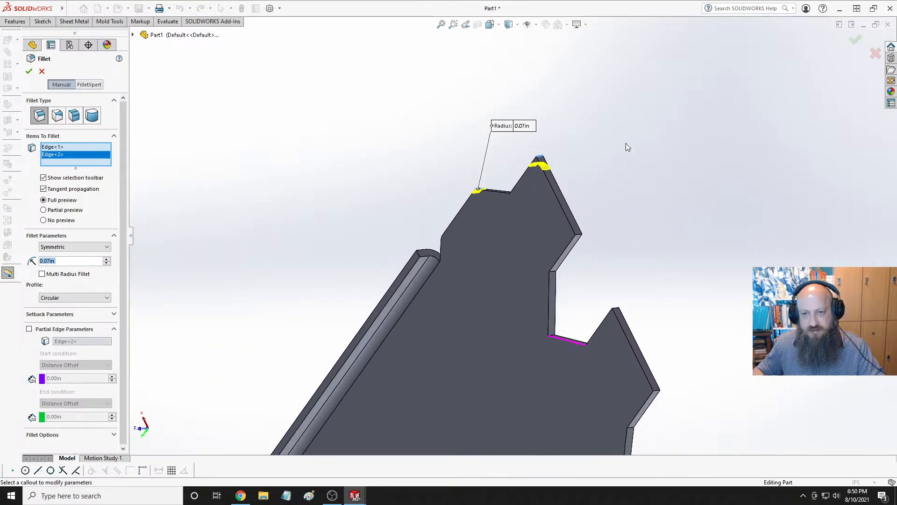
click(578, 234)
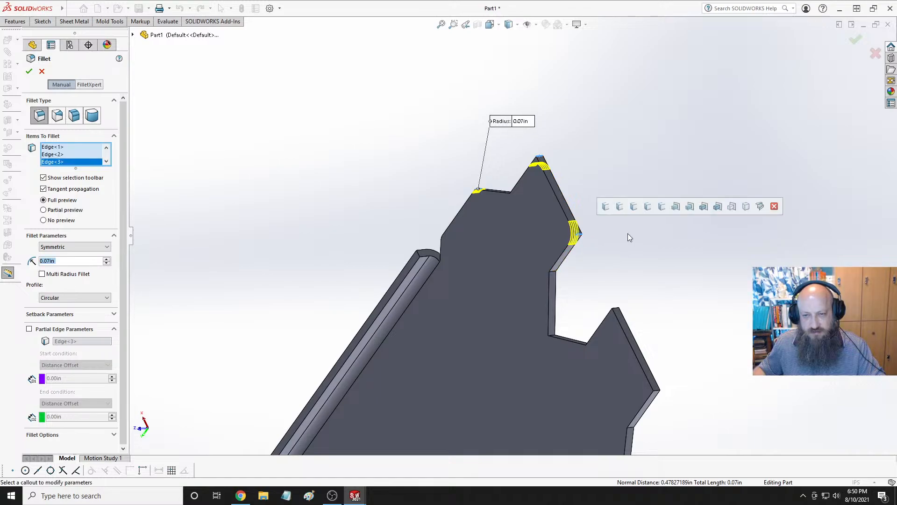
middle_drag(613, 252, 653, 311)
scroll(627, 300, down, 5)
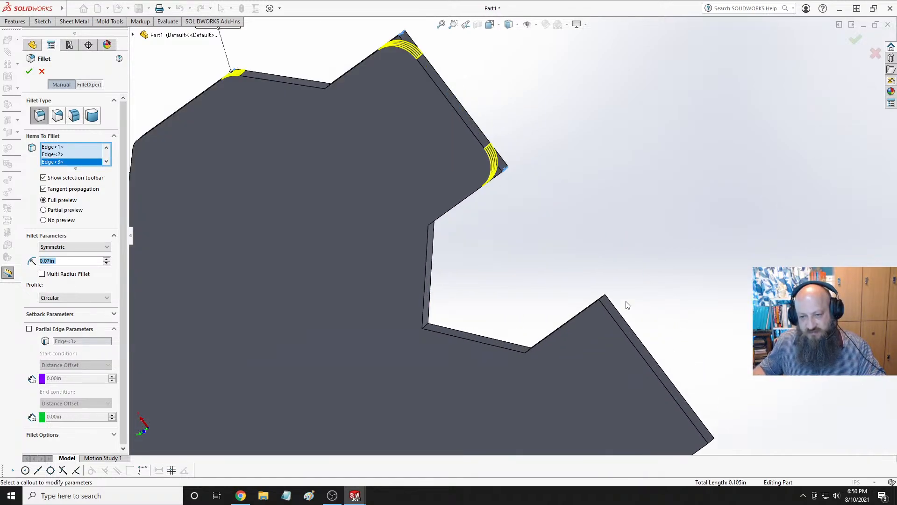
Add the lower tab's two end corners and its outer shoulder corner to the 0.07 in fillet, and create it.
click(602, 299)
scroll(681, 303, up, 3)
scroll(655, 356, down, 4)
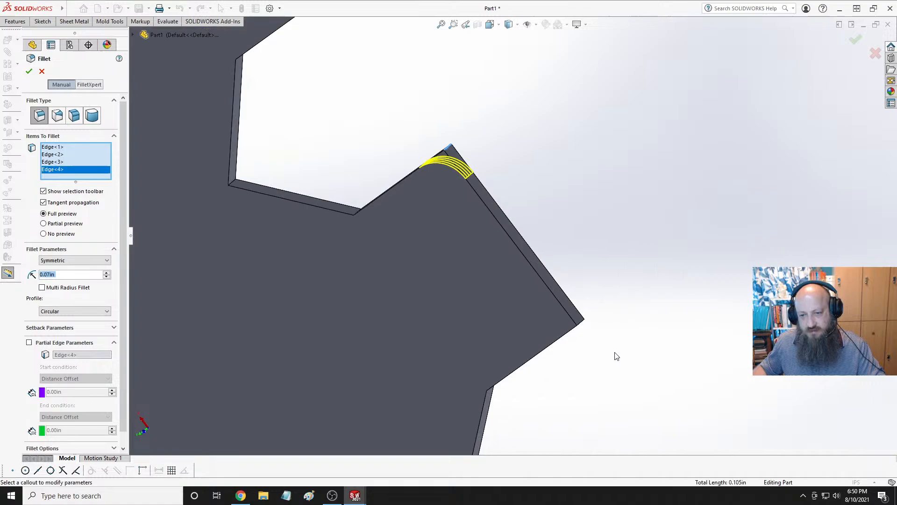
click(581, 327)
scroll(635, 351, up, 6)
scroll(482, 345, down, 3)
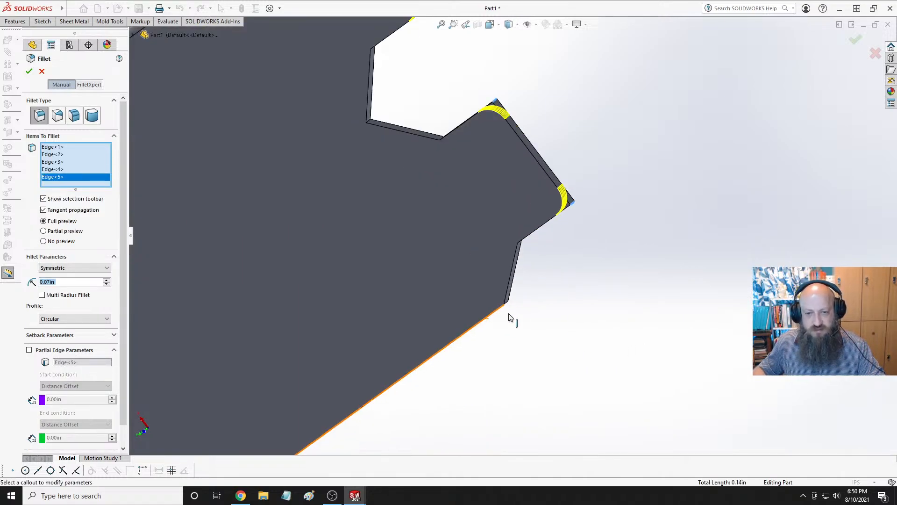
mouse_move(512, 294)
middle_down()
mouse_move(524, 271)
mouse_move(516, 311)
middle_up()
click(504, 301)
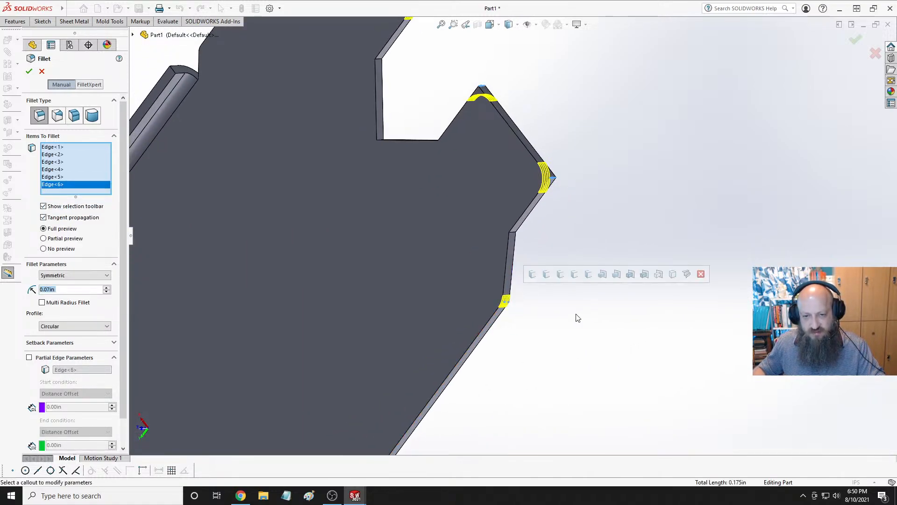
scroll(579, 318, up, 3)
middle_drag(579, 318, 537, 222)
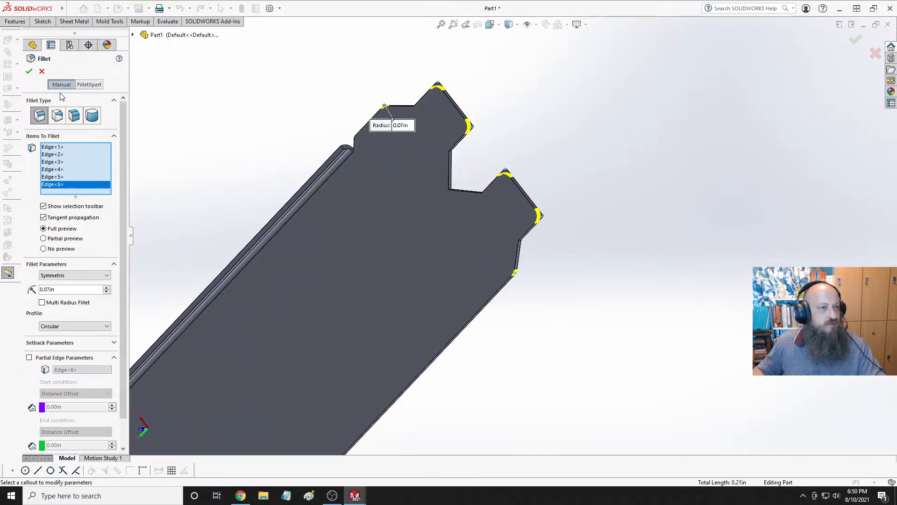
click(29, 71)
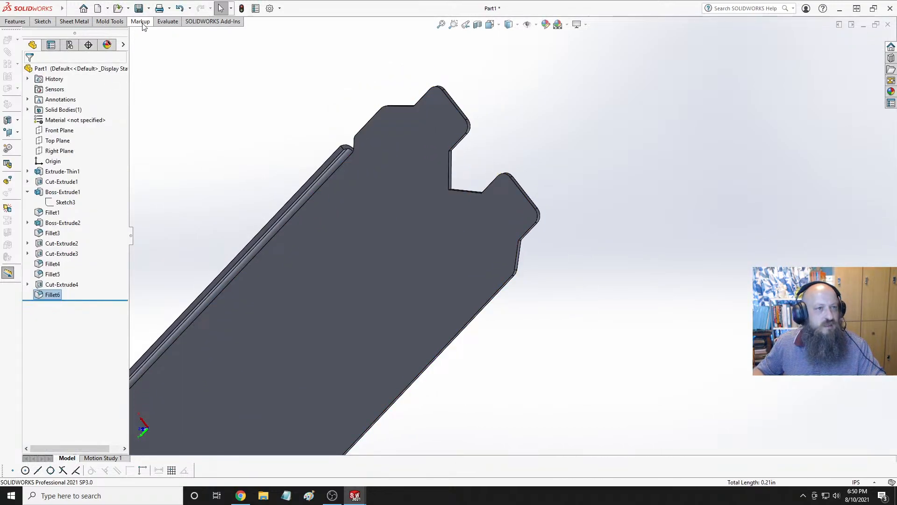
Start a 0.035 in fillet on the upper tab's outer inside corner and the center notch's three inside corners.
click(15, 21)
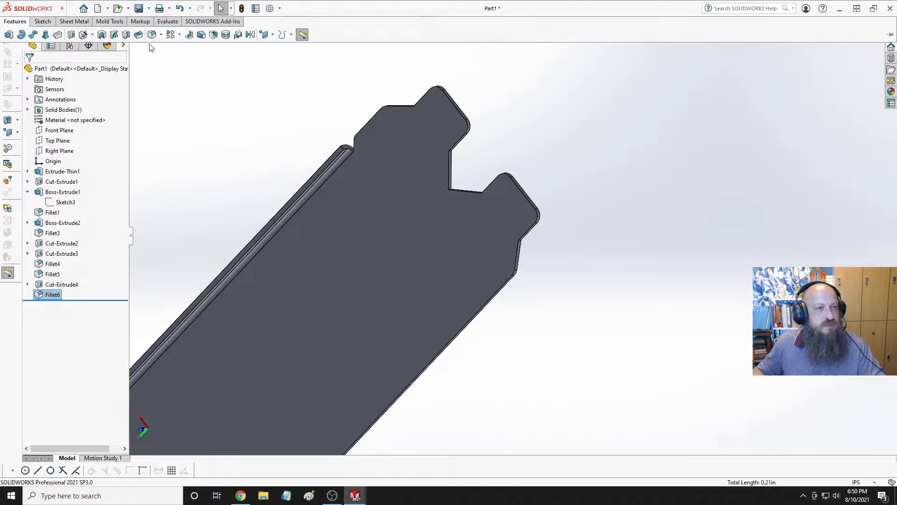
click(152, 36)
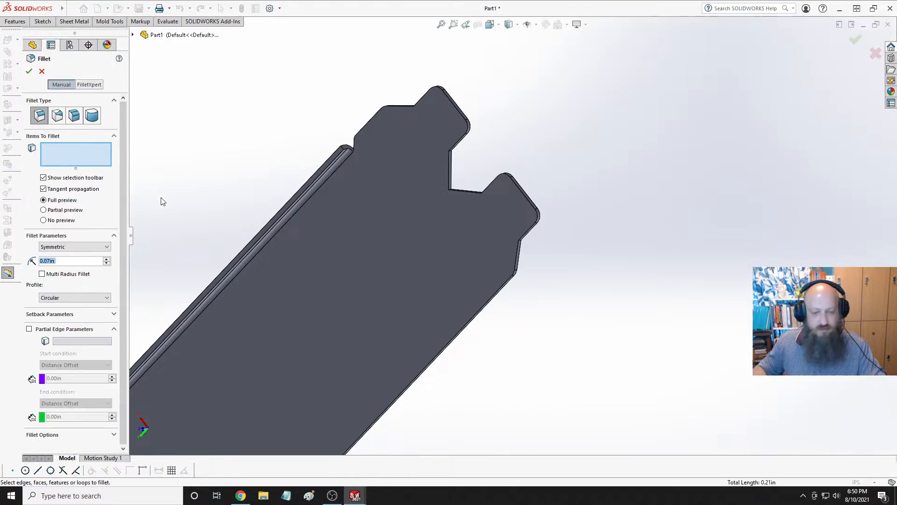
text(0.035)
key(Return)
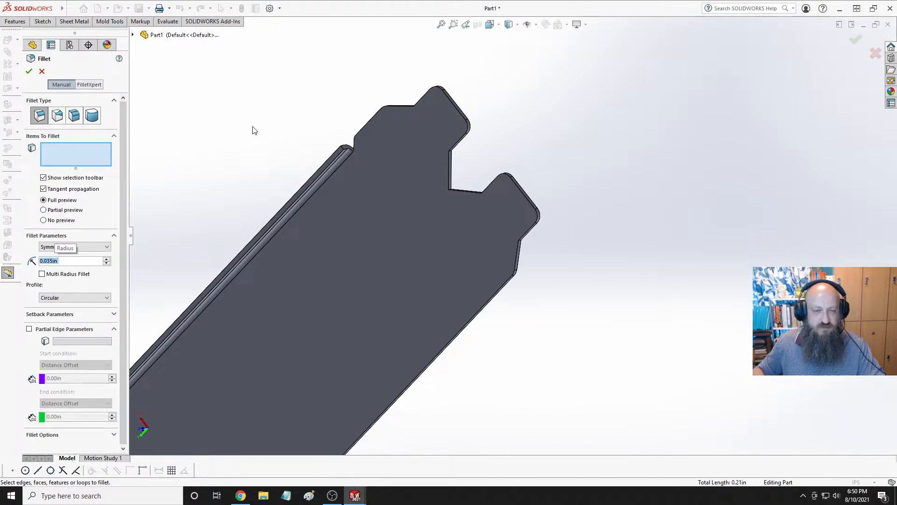
middle_drag(446, 92, 486, 197)
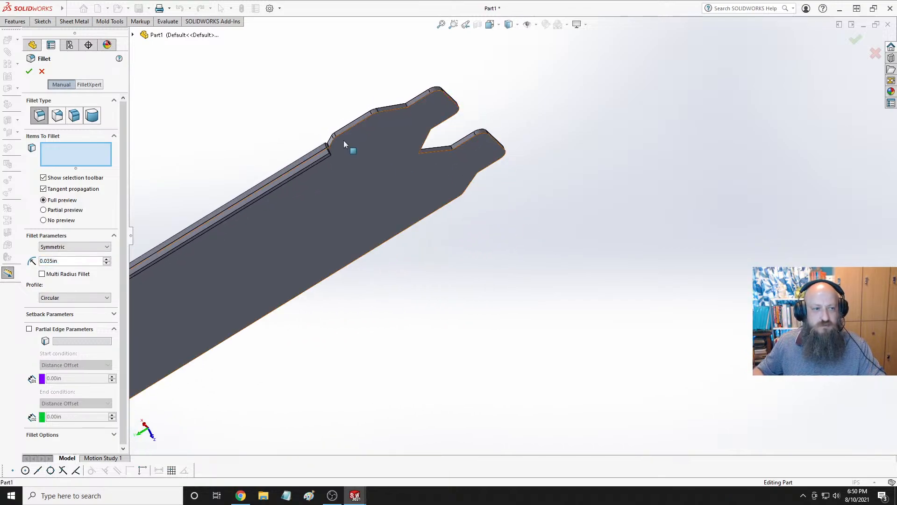
scroll(431, 108, down, 4)
scroll(430, 108, down, 1)
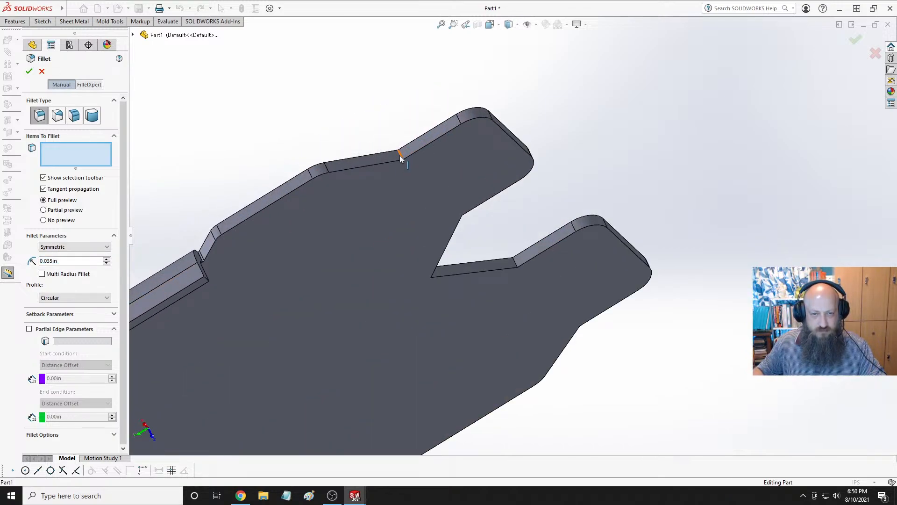
click(401, 154)
middle_drag(529, 254, 571, 199)
click(413, 195)
click(444, 277)
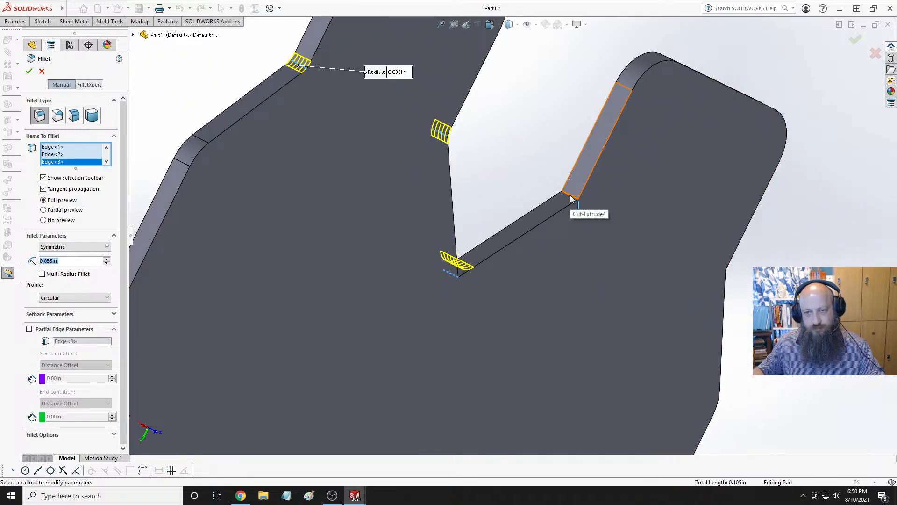
click(572, 195)
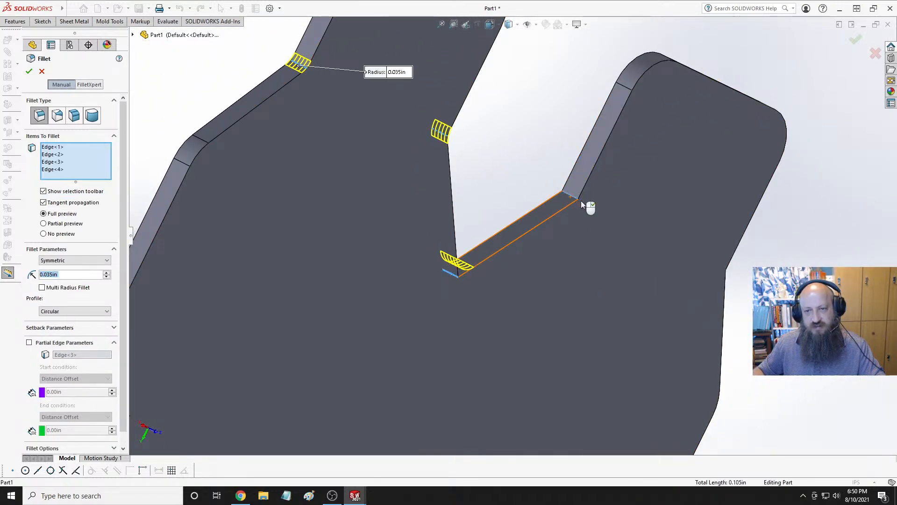
Add the inside corner of the lower corner notch to the 0.035 in fillet selection and create the fillet.
scroll(574, 243, up, 1)
mouse_move(573, 243)
middle_down()
mouse_move(532, 245)
mouse_move(573, 247)
middle_up()
scroll(677, 258, down, 3)
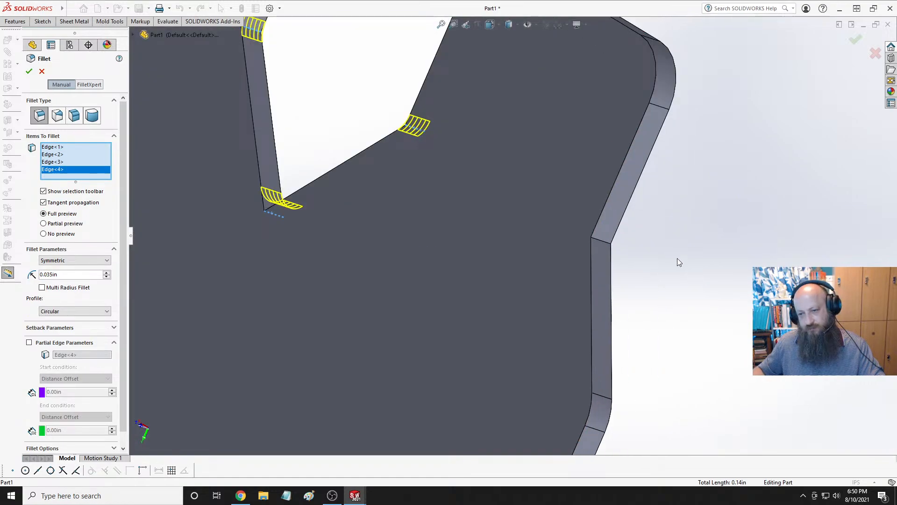
click(604, 246)
scroll(691, 248, up, 4)
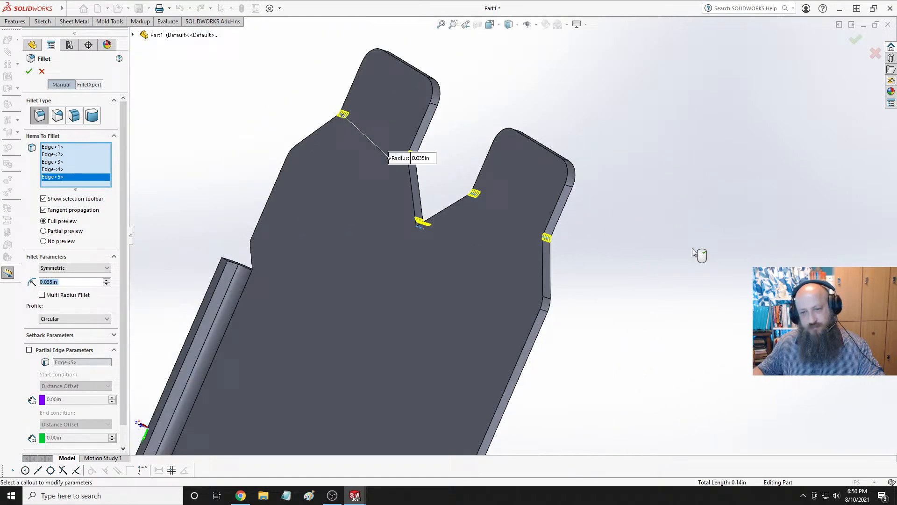
click(29, 71)
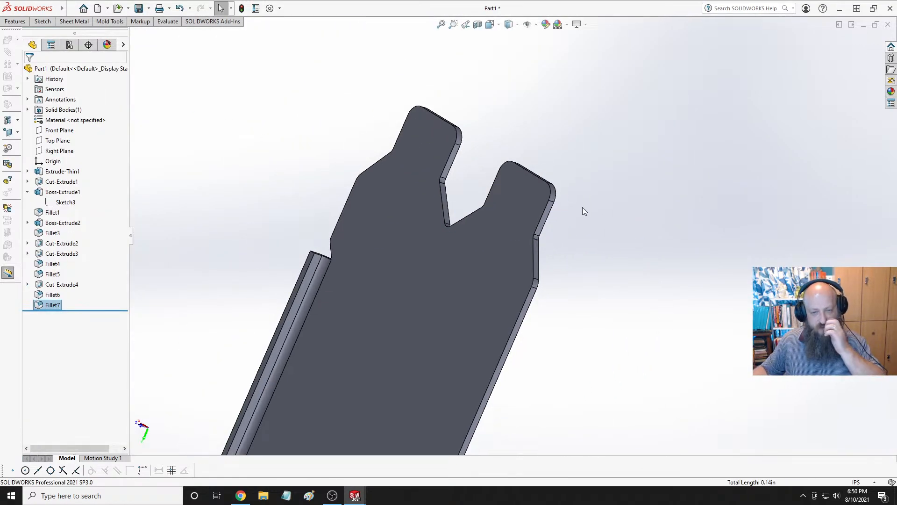
Reverse the extrusion direction of Boss-Extrude1, the narrow flange along the plate's long edge.
middle_drag(582, 206, 556, 331)
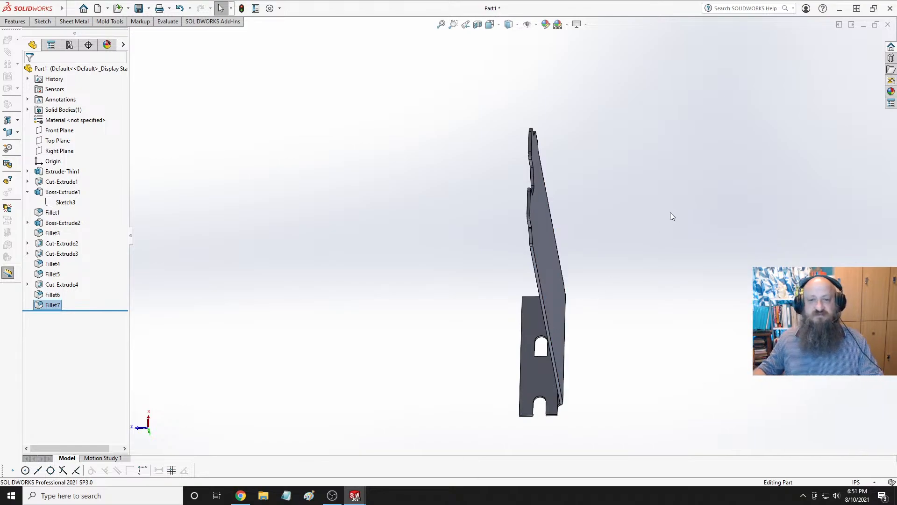
middle_drag(670, 215, 600, 161)
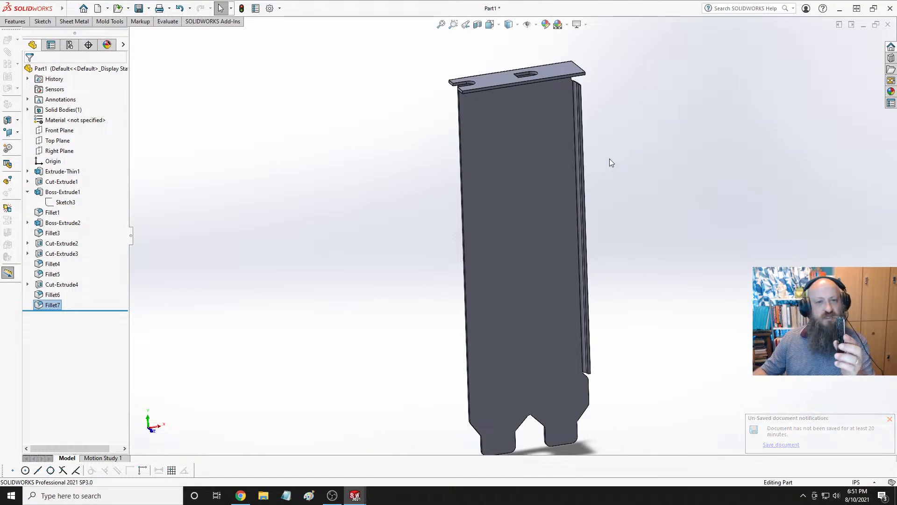
middle_drag(606, 161, 634, 263)
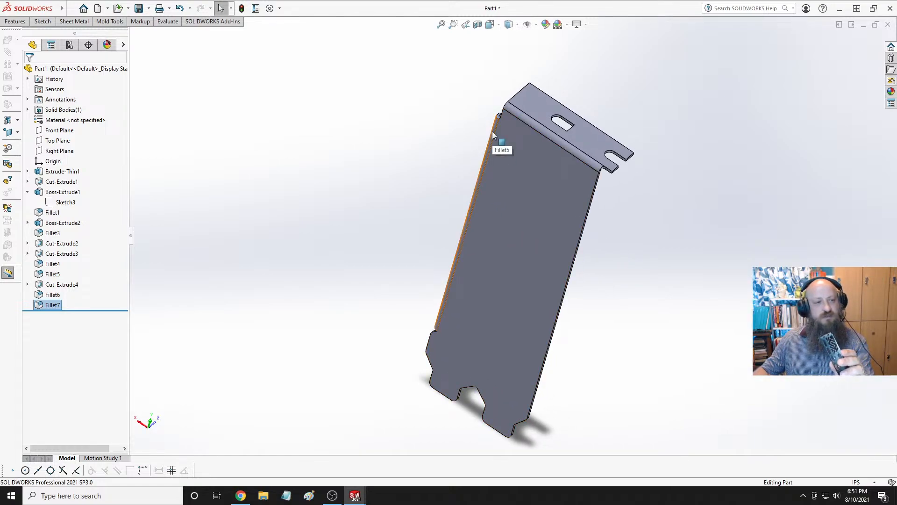
middle_drag(509, 182, 498, 246)
click(472, 249)
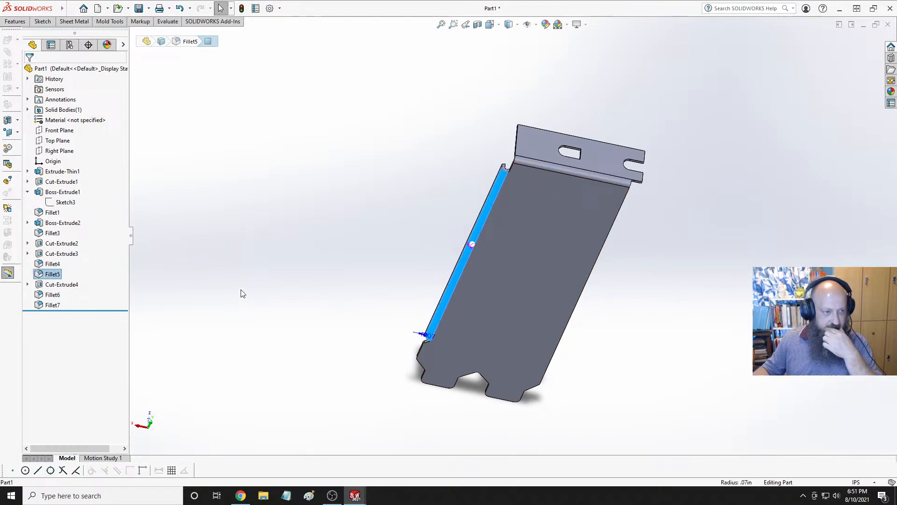
click(63, 191)
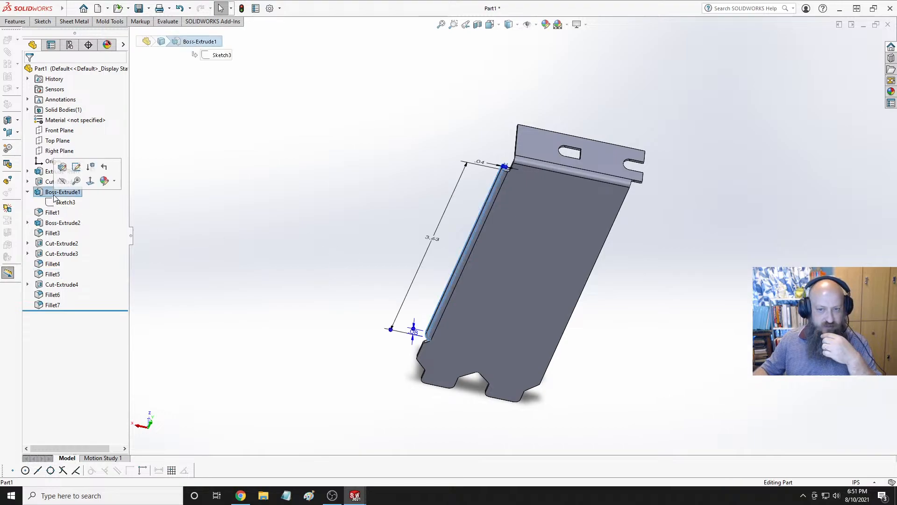
mouse_move(262, 236)
middle_down()
mouse_move(371, 224)
mouse_move(417, 295)
mouse_move(423, 322)
middle_up()
click(62, 192)
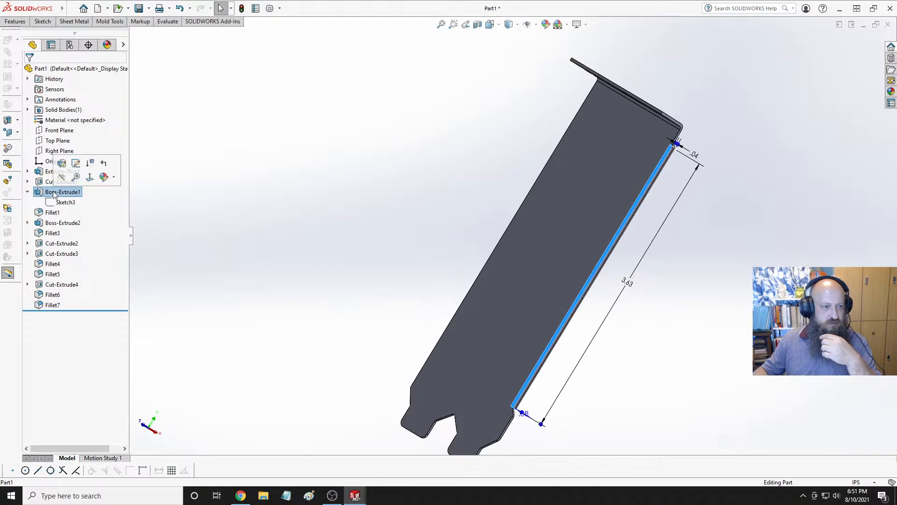
click(58, 164)
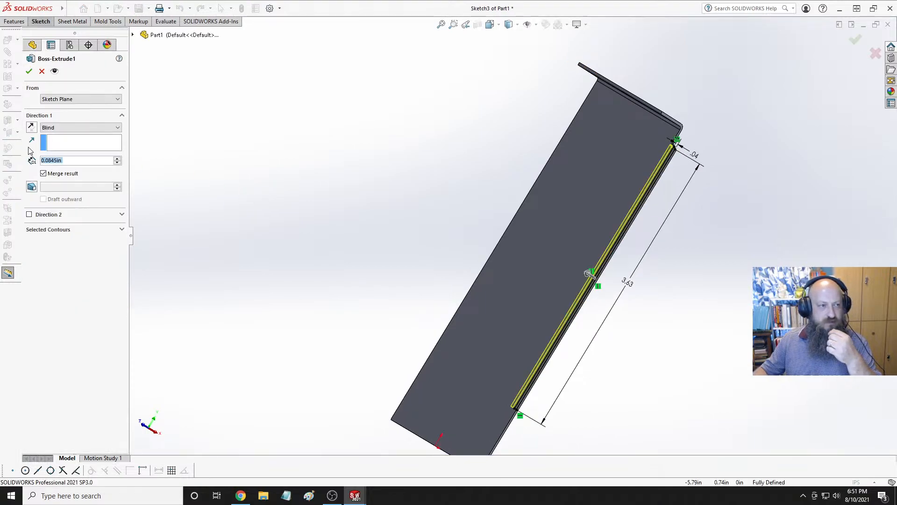
click(33, 126)
middle_drag(188, 163, 338, 219)
click(29, 71)
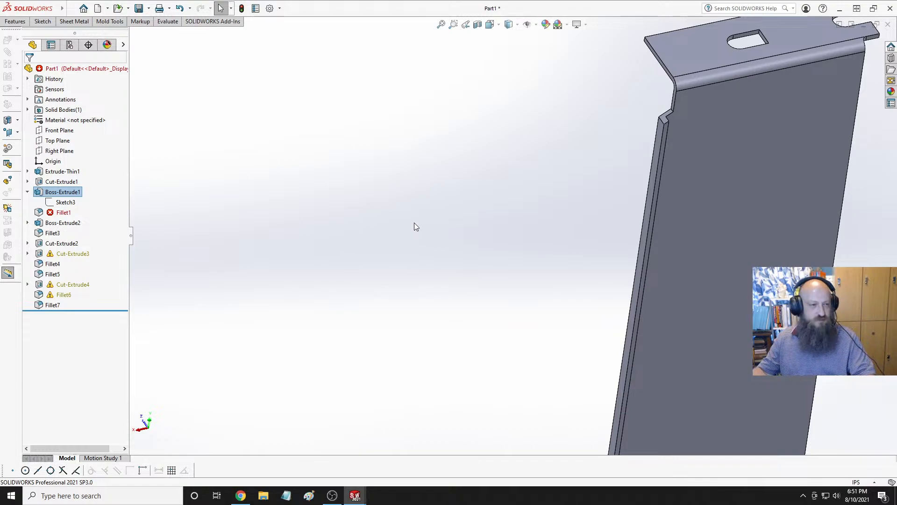
Repair Fillet1 by replacing its missing reference with the inside edge where the reversed flange meets the plate.
click(43, 213)
click(46, 201)
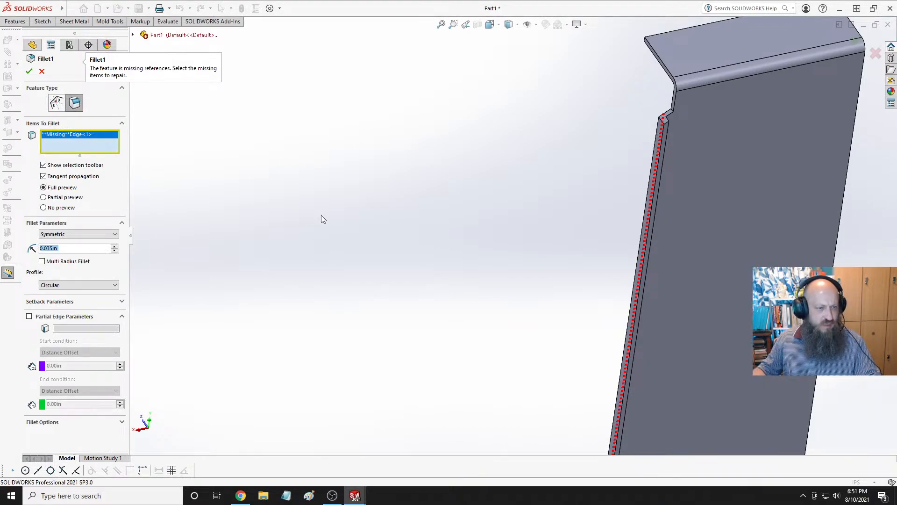
middle_drag(321, 219, 221, 183)
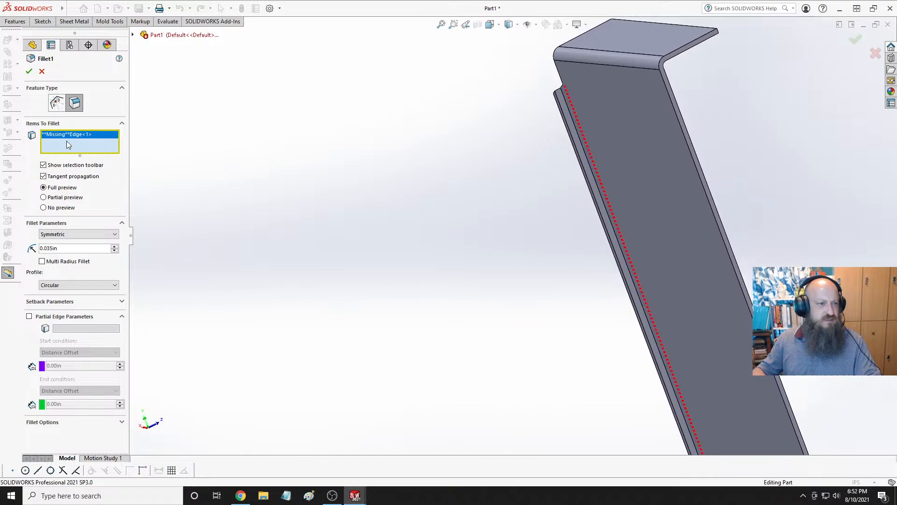
click(573, 101)
click(30, 72)
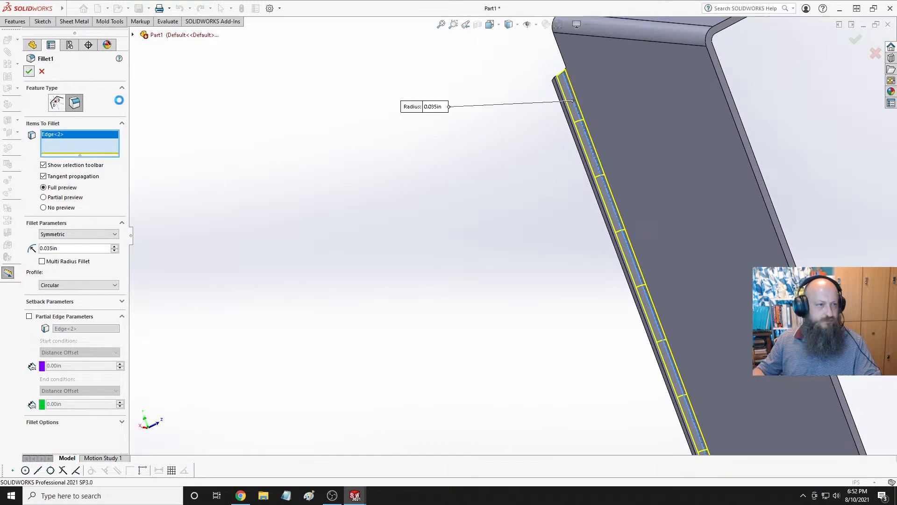
Examine the definition of Cut-Extrude3 and its triangular notch profile beside the reversed flange's lower end.
click(72, 253)
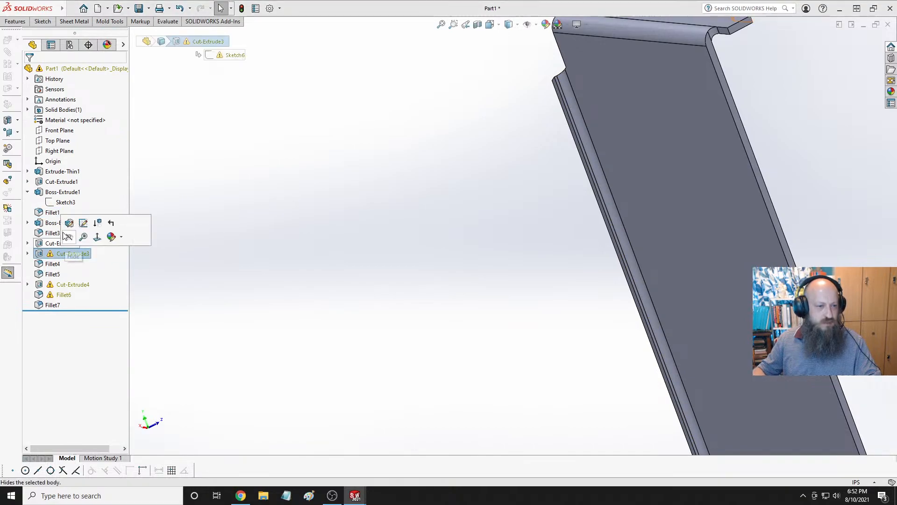
click(77, 223)
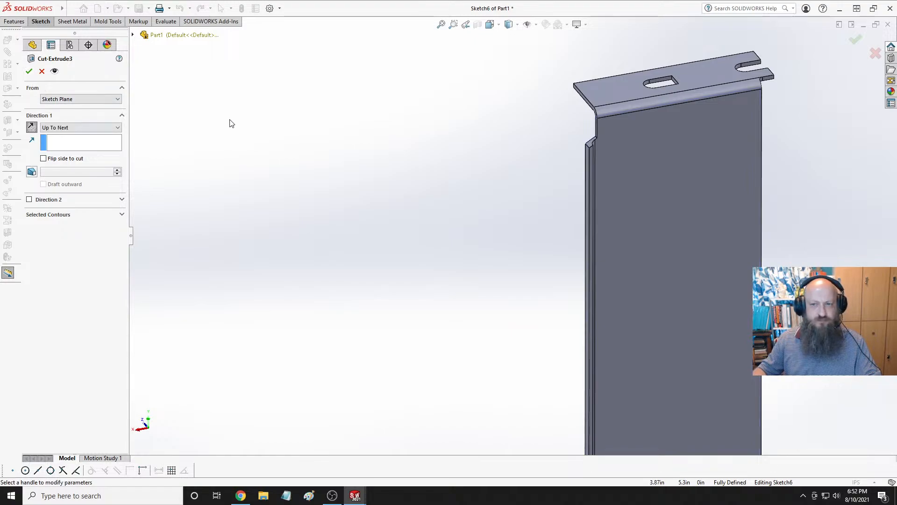
scroll(306, 186, up, 2)
scroll(562, 387, down, 5)
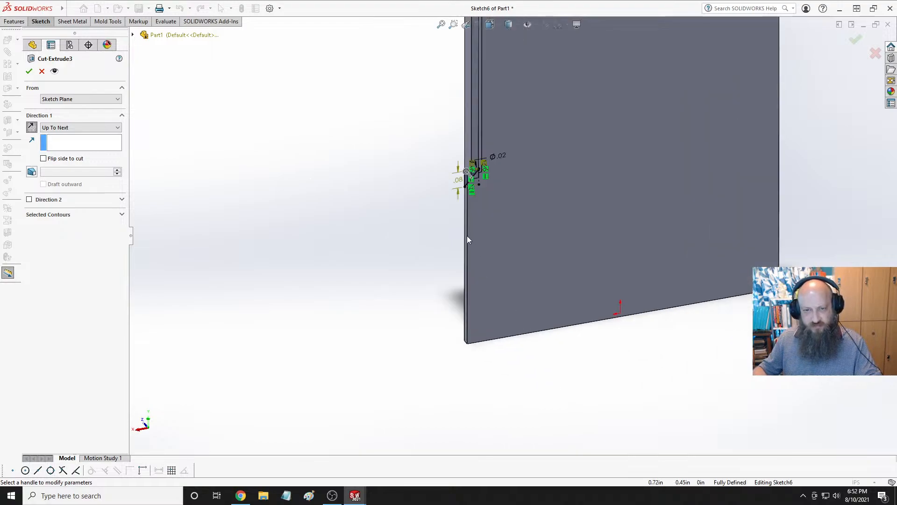
middle_drag(469, 240, 542, 172)
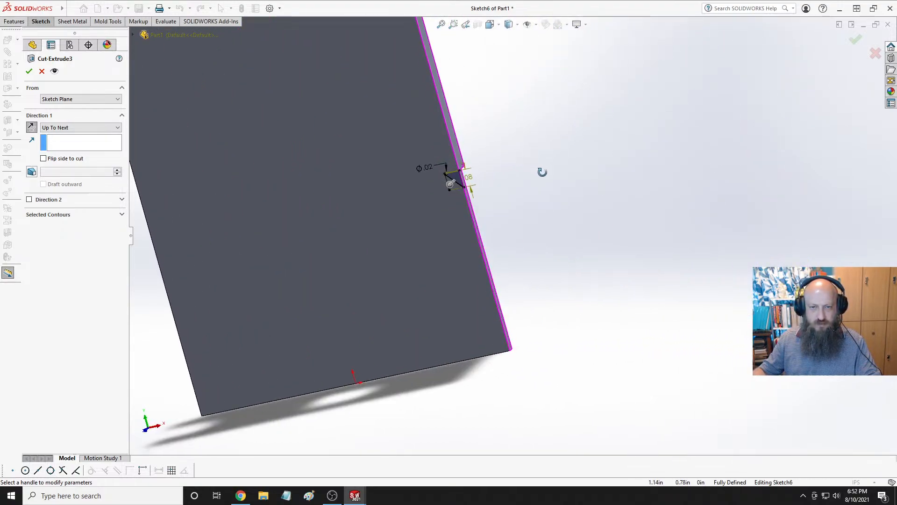
scroll(478, 184, down, 5)
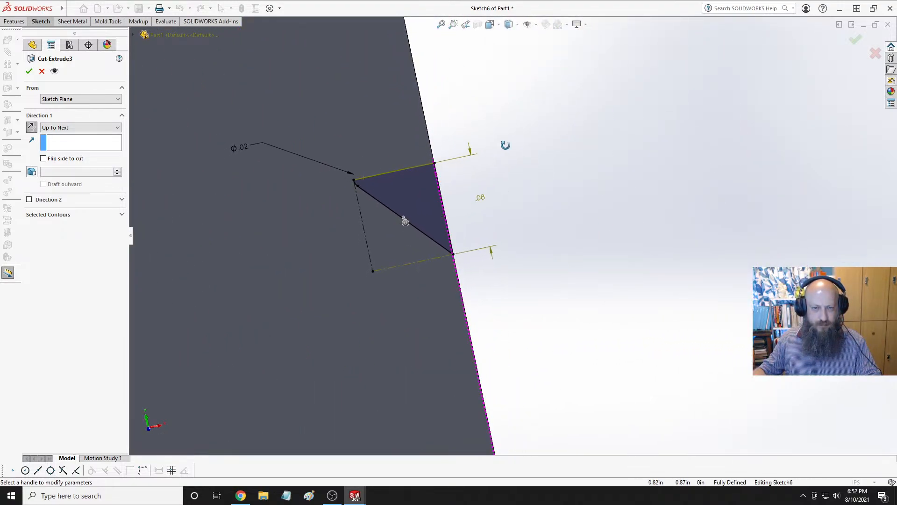
mouse_move(505, 145)
middle_down()
mouse_move(445, 180)
mouse_move(386, 181)
mouse_move(444, 219)
mouse_move(293, 137)
mouse_move(260, 142)
mouse_move(373, 177)
middle_up()
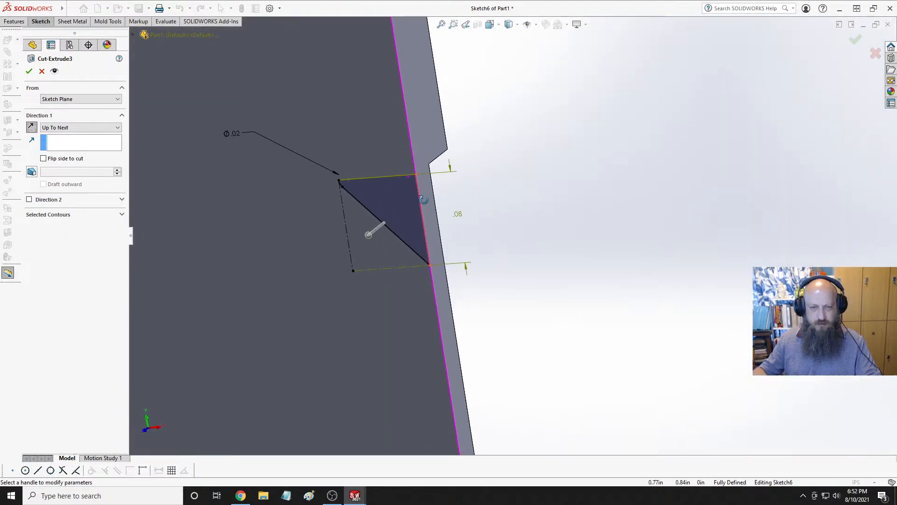
right_click(378, 169)
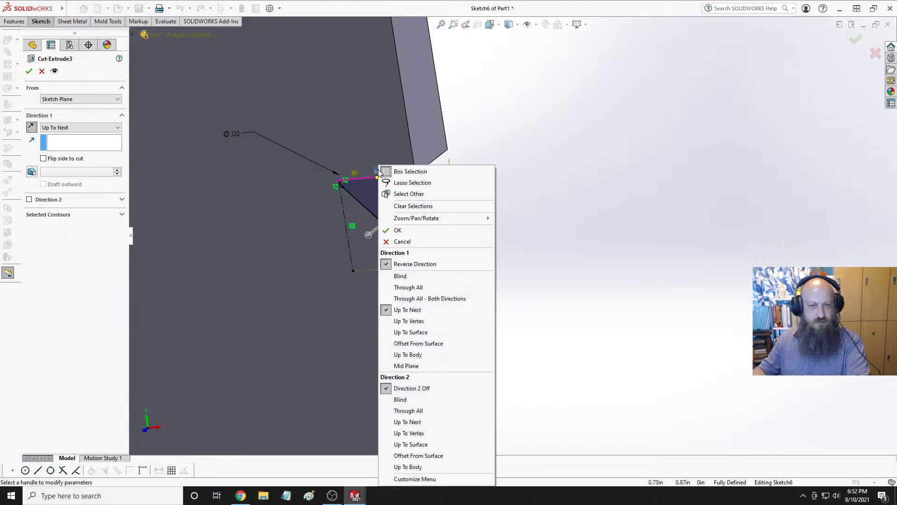
click(397, 242)
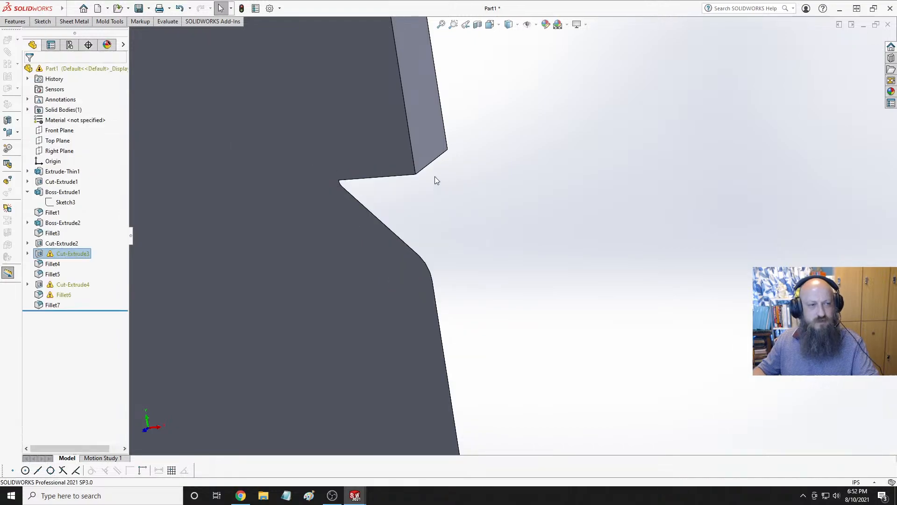
Edit Sketch6 of Cut-Extrude3 and delete the dangling relation on the triangular notch's upper line.
click(27, 254)
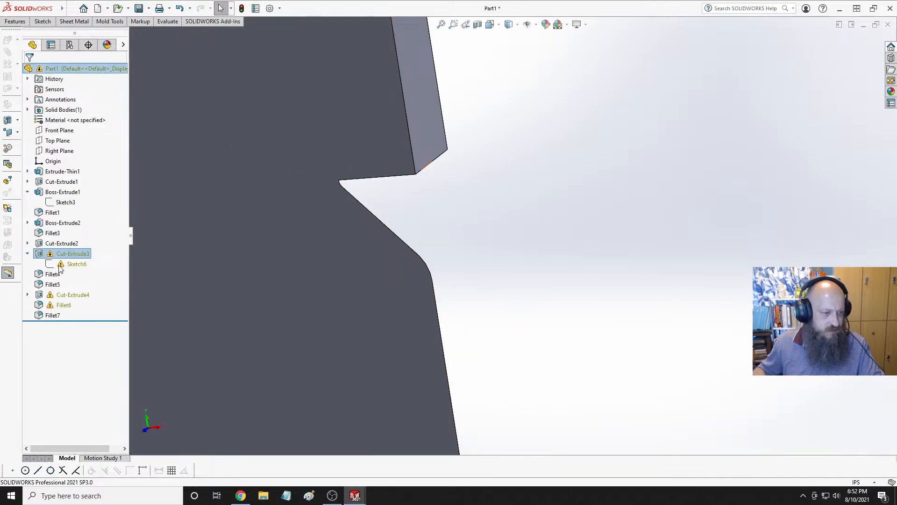
click(76, 263)
click(73, 241)
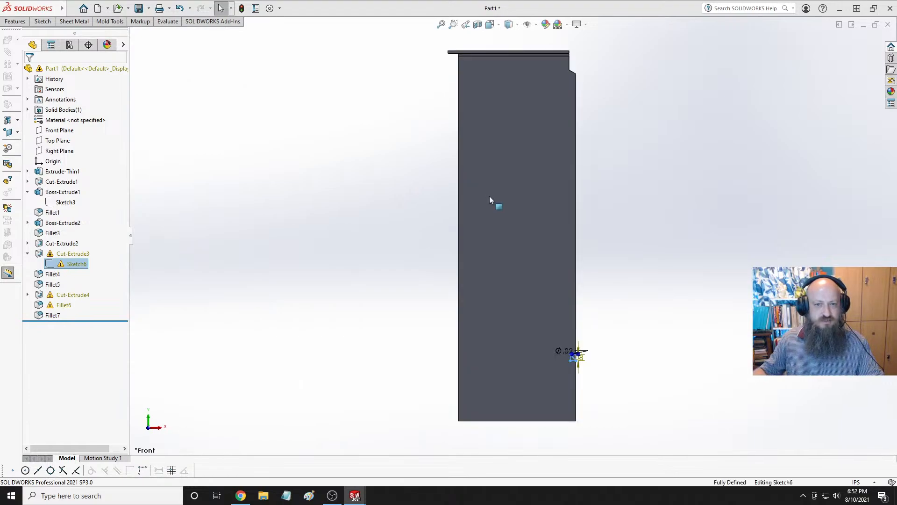
scroll(585, 360, down, 8)
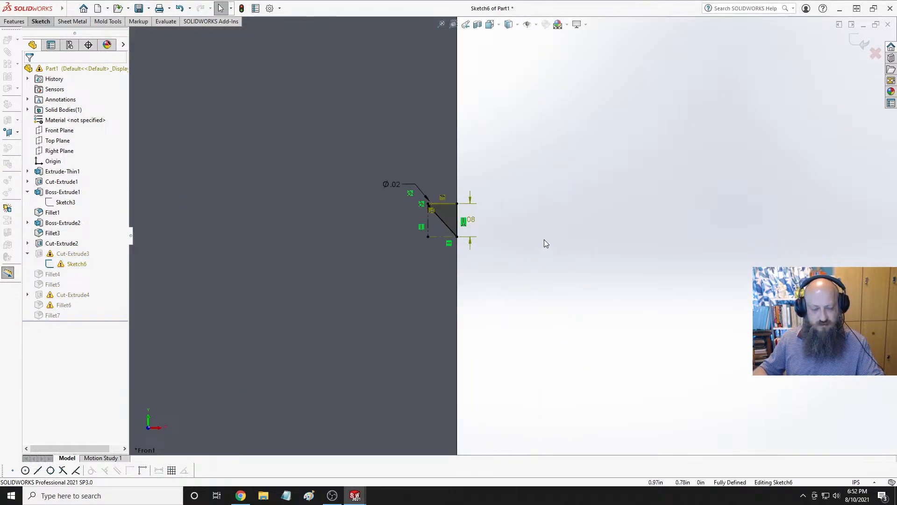
key(ctrl+8)
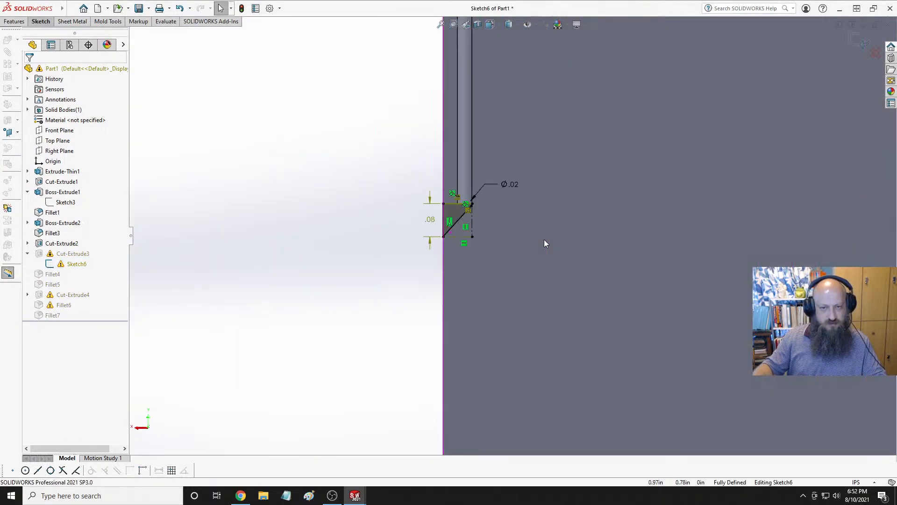
scroll(473, 202, down, 5)
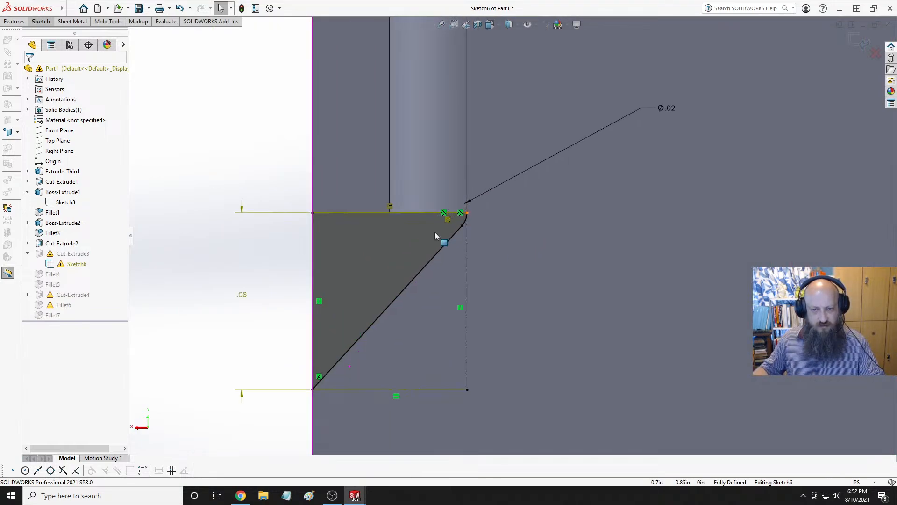
click(390, 206)
key(Delete)
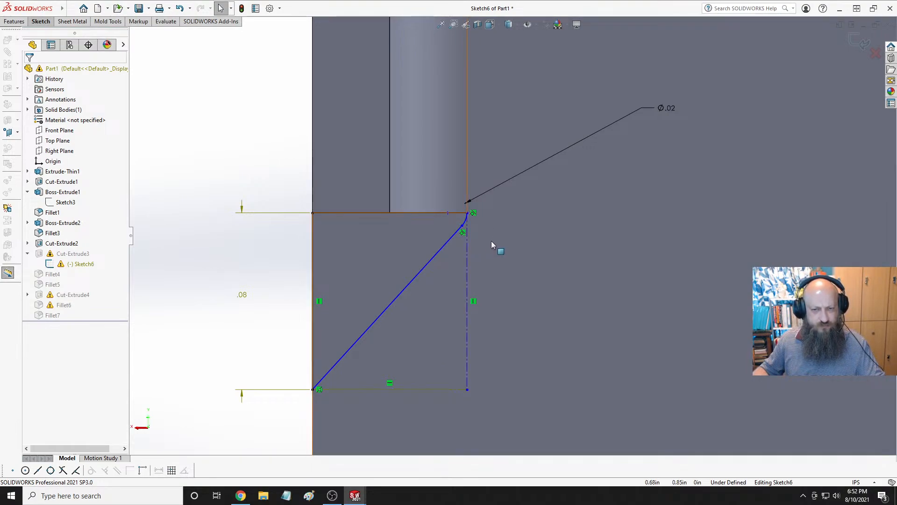
Pull the triangle's rounded corner off the flange end and make the upper line collinear with the flange's bottom edge.
drag(467, 212, 476, 236)
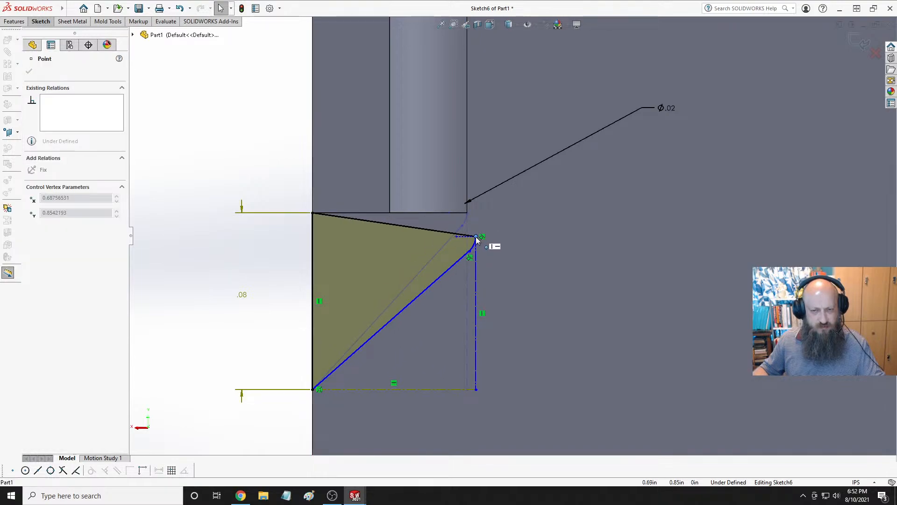
click(423, 229)
ctrl+click(402, 213)
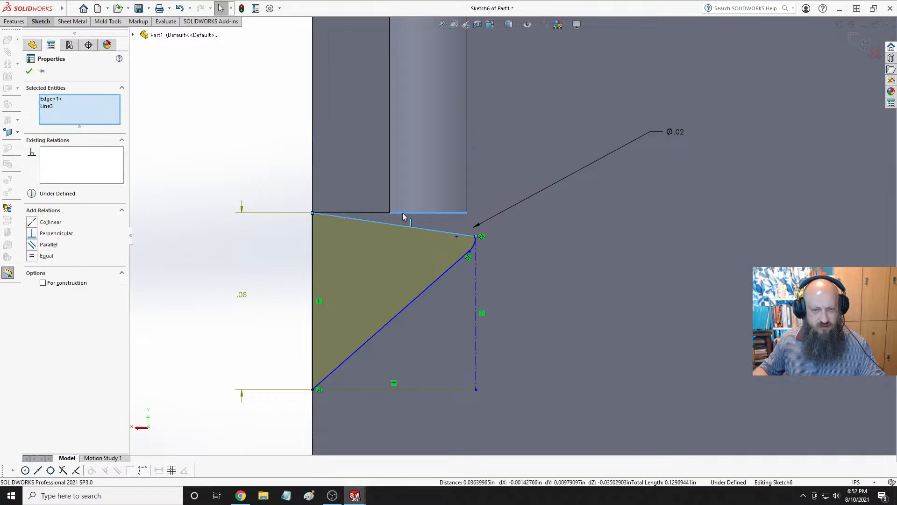
click(589, 248)
middle_drag(430, 240, 442, 198)
key(Escape)
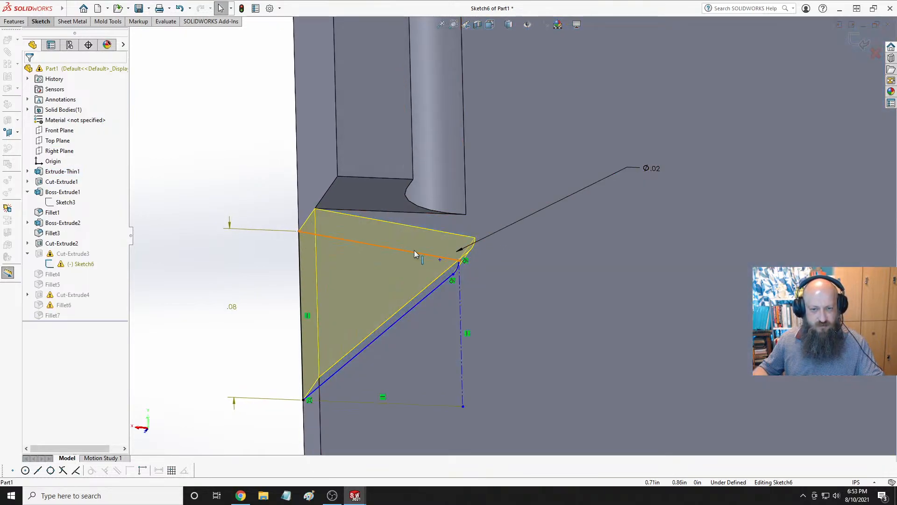
click(410, 253)
ctrl+click(379, 212)
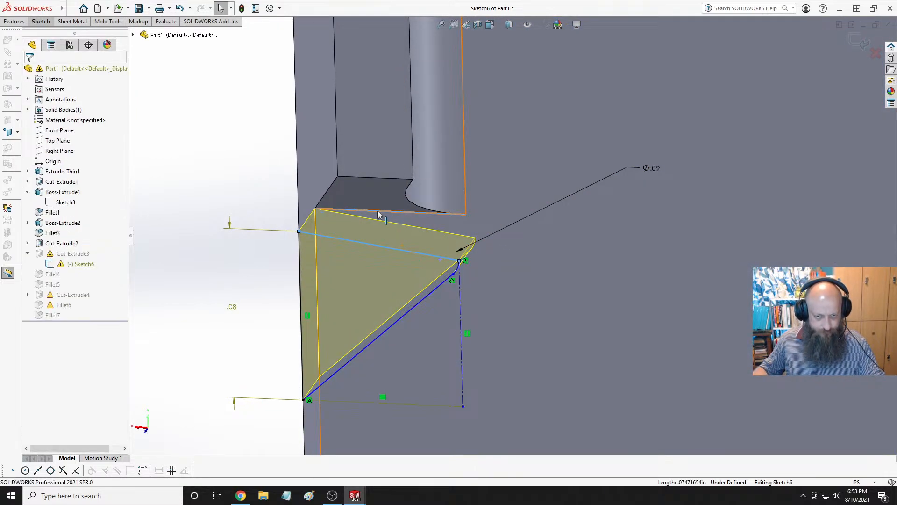
click(405, 170)
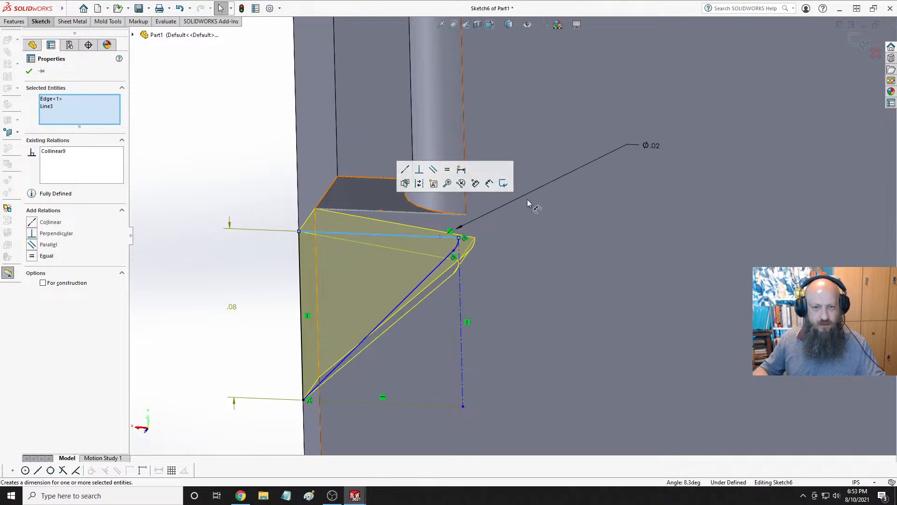
click(519, 256)
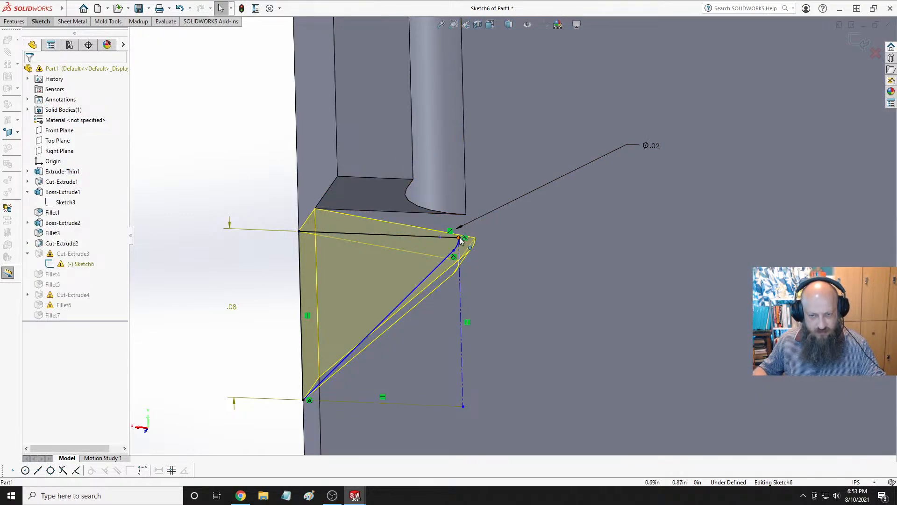
Make the triangle's upper inner corner point coincident with the flange's bend-end vertex and finish Sketch6, dismissing the rebuild report.
click(465, 215)
ctrl+click(467, 220)
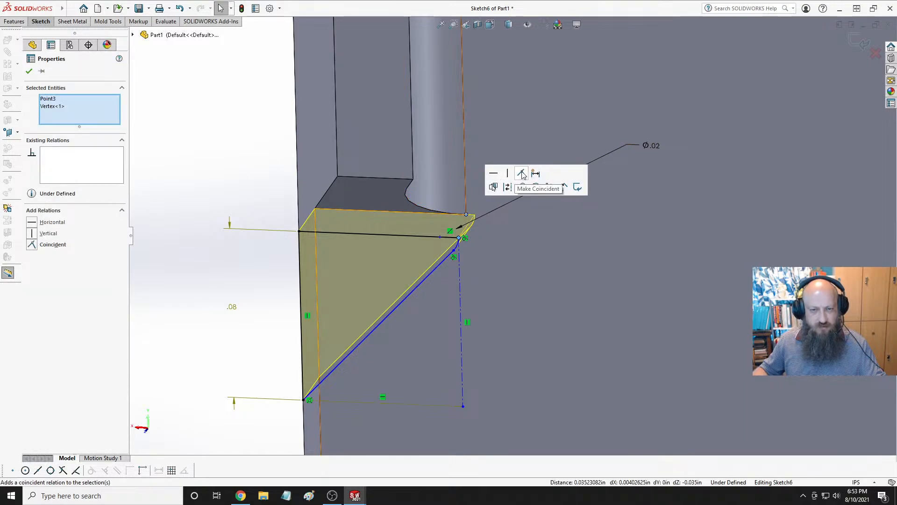
click(522, 173)
click(604, 206)
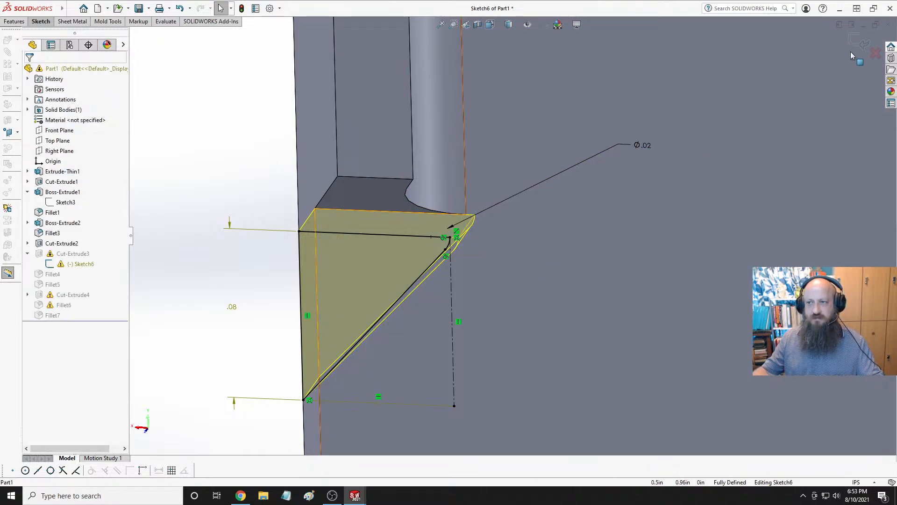
click(860, 44)
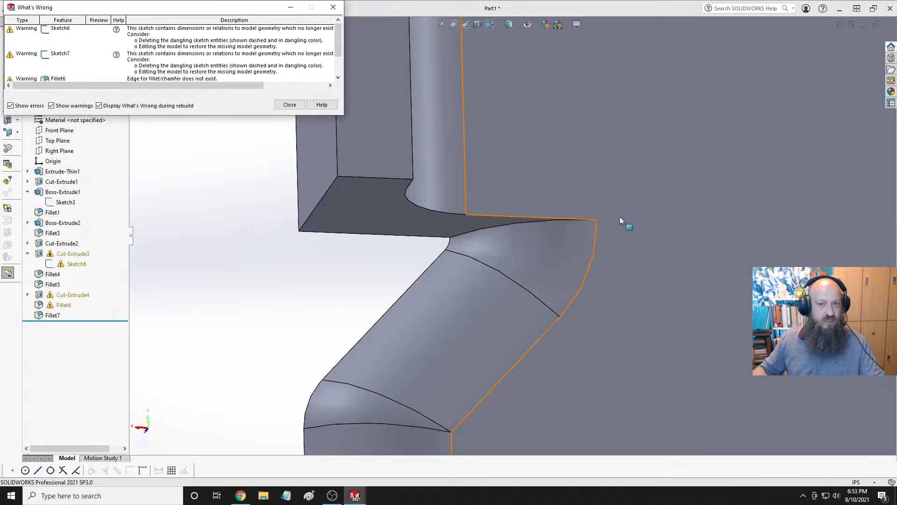
click(296, 268)
Roll the feature history back to just after Cut-Extrude2, then forward to just after Cut-Extrude3, to check the notch cut.
scroll(301, 284, up, 7)
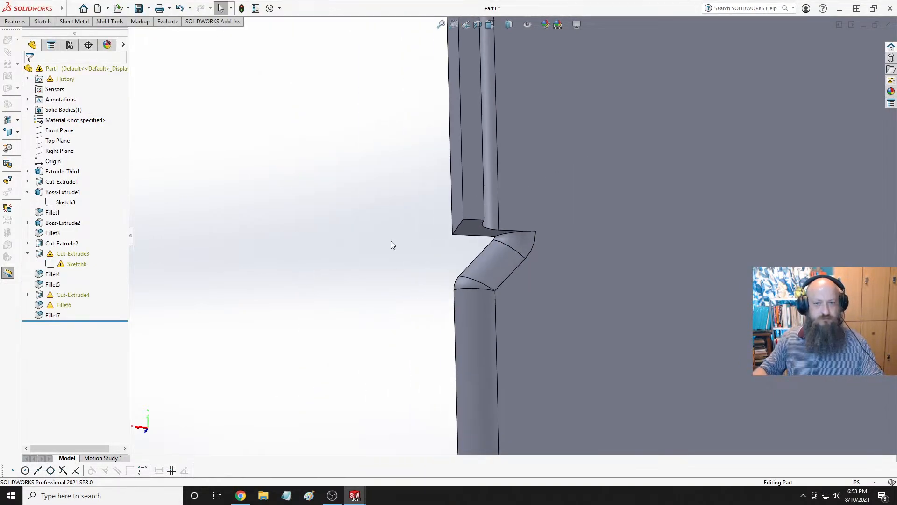
middle_drag(391, 241, 470, 258)
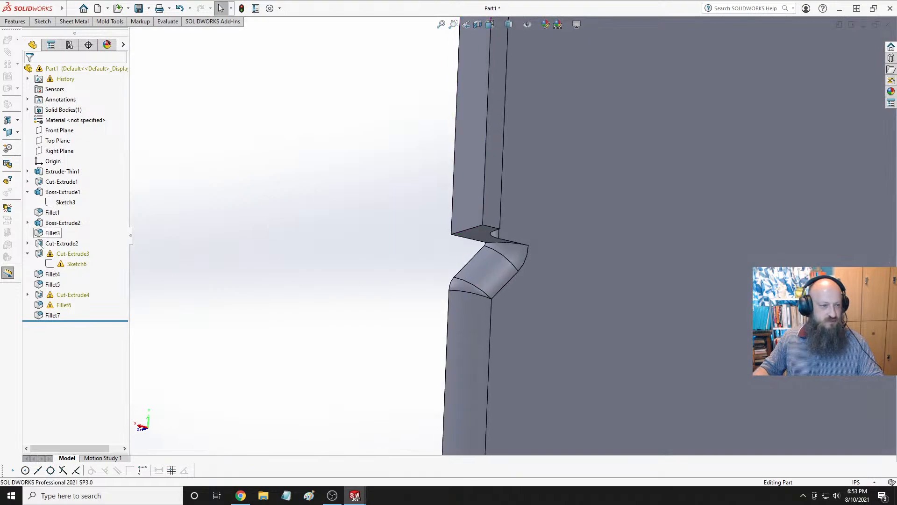
click(65, 253)
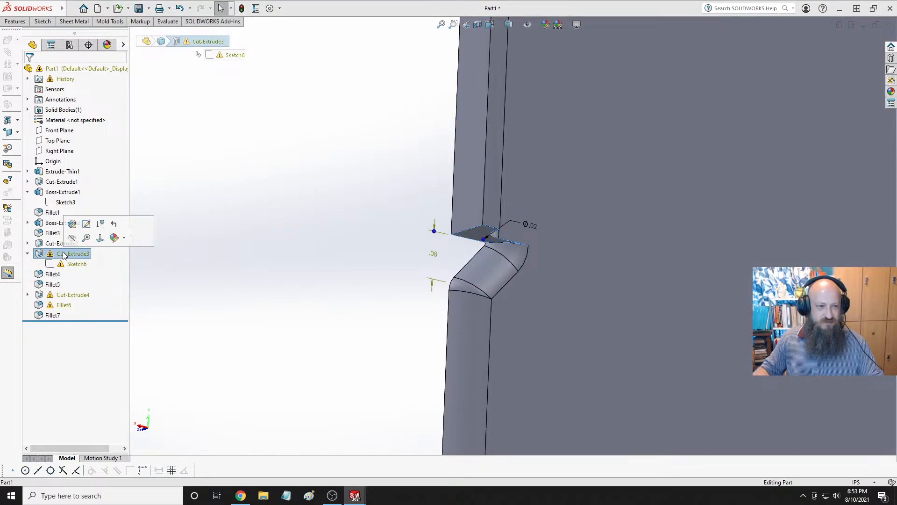
click(54, 243)
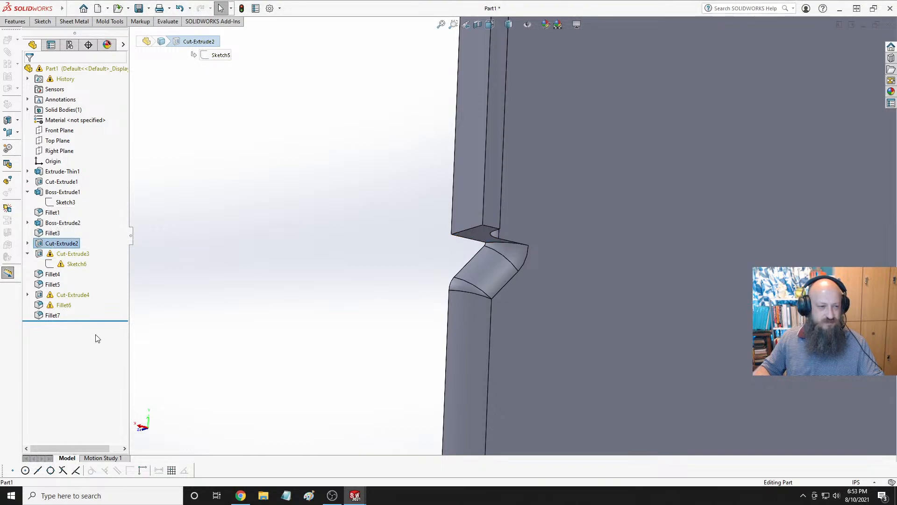
drag(104, 320, 109, 248)
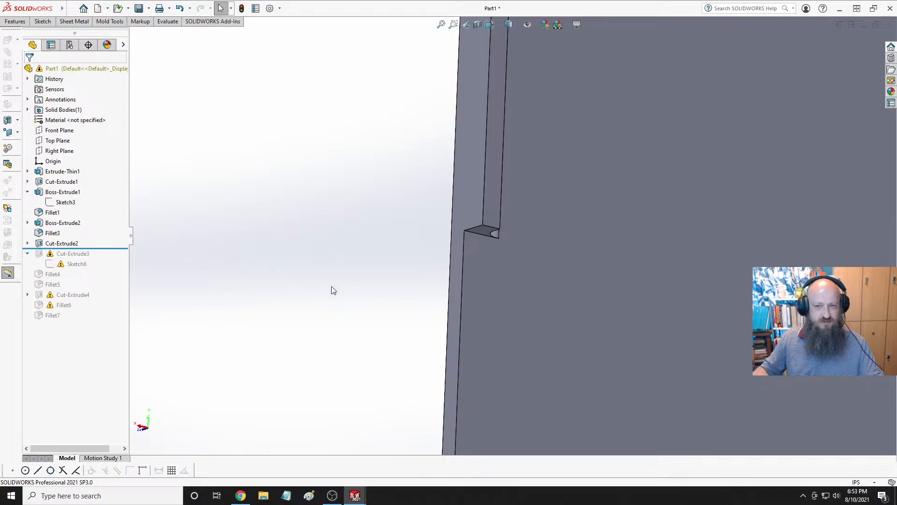
middle_drag(332, 289, 345, 240)
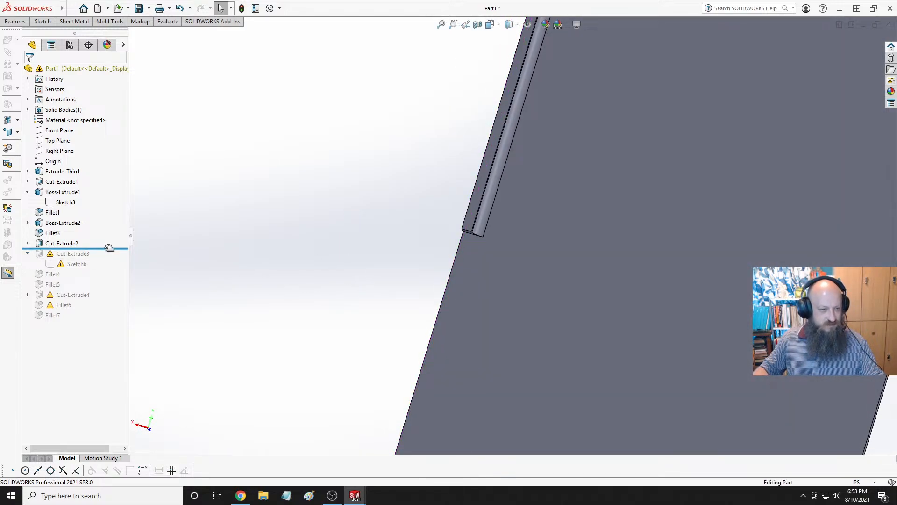
drag(109, 248, 108, 265)
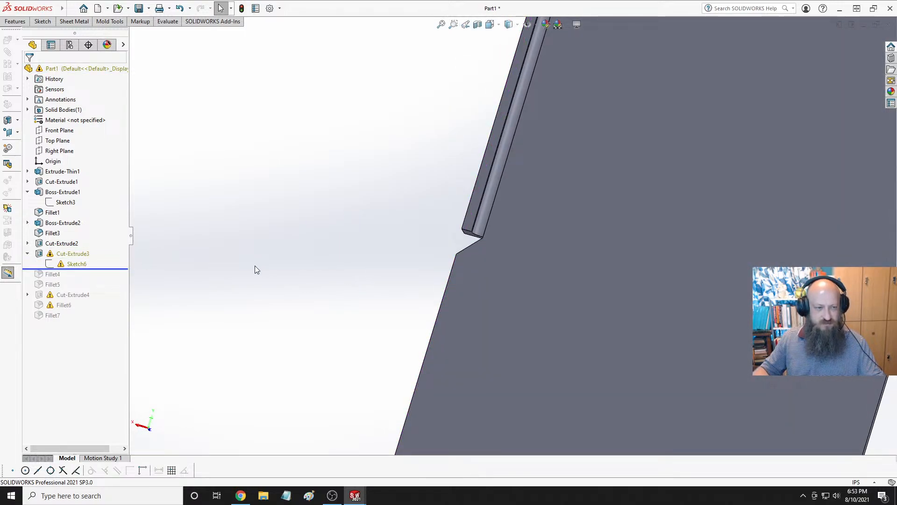
mouse_move(254, 265)
middle_down()
mouse_move(412, 239)
mouse_move(395, 260)
middle_up()
Reopen Sketch6 of Cut-Extrude3 and delete the dangling .08 height dimension of the triangular notch.
click(75, 264)
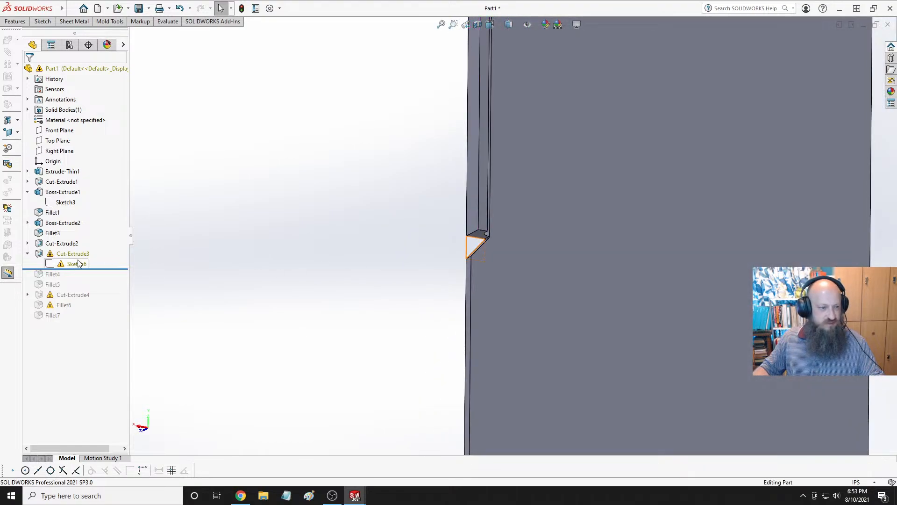
click(82, 235)
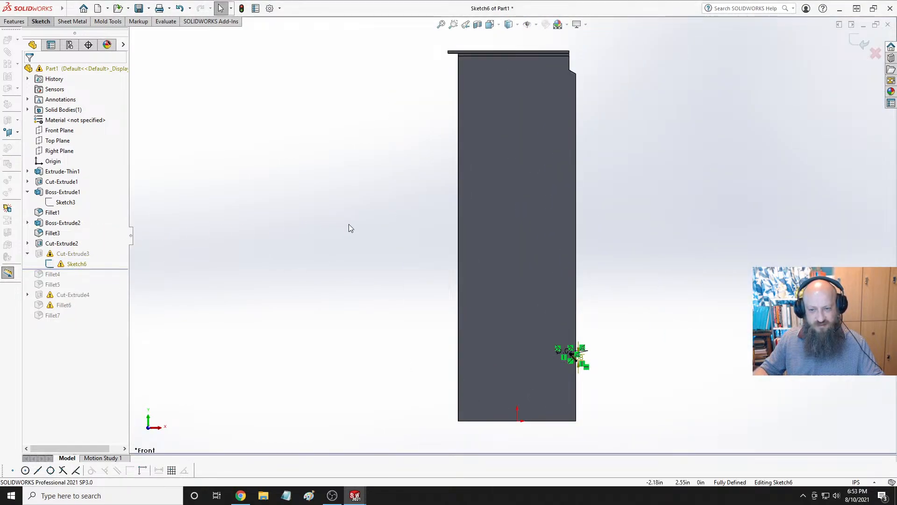
scroll(583, 356, down, 5)
scroll(542, 261, down, 3)
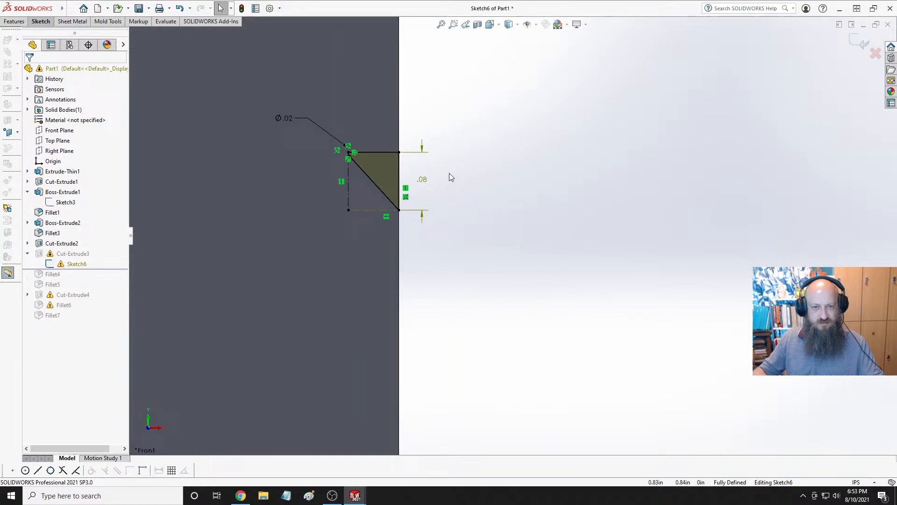
click(422, 181)
key(Delete)
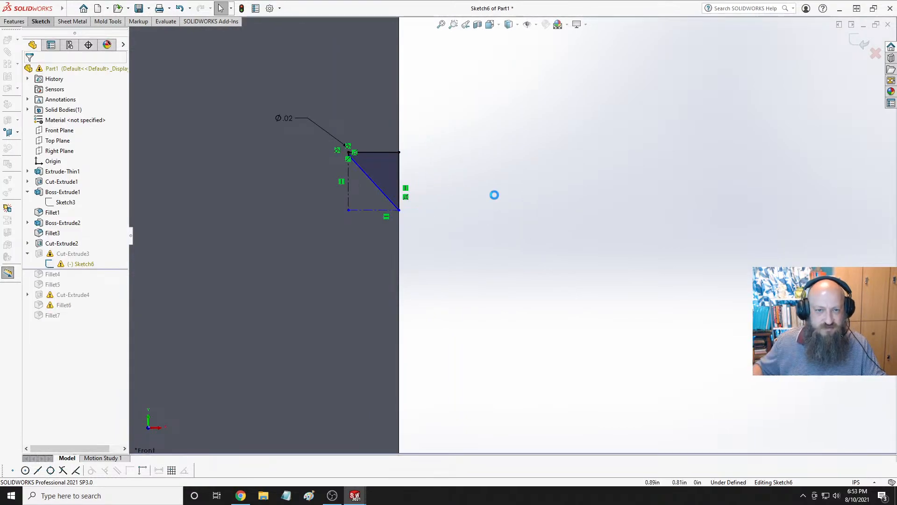
click(41, 23)
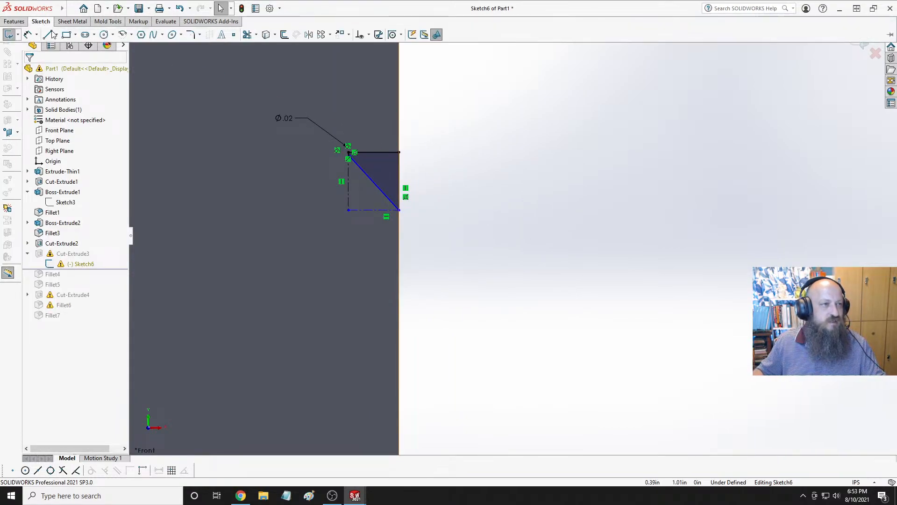
Dimension the triangular notch's height as .08 in between its upper line and lower construction line, and finish Sketch6.
click(32, 35)
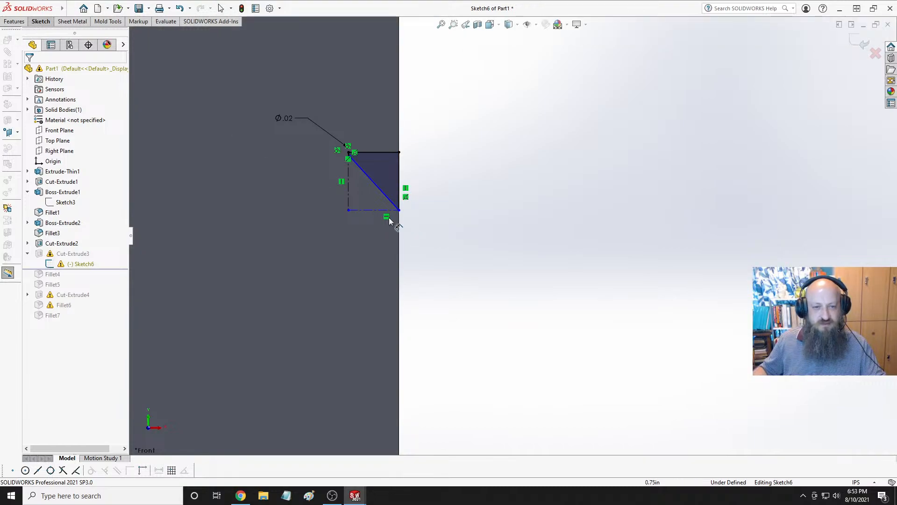
click(379, 154)
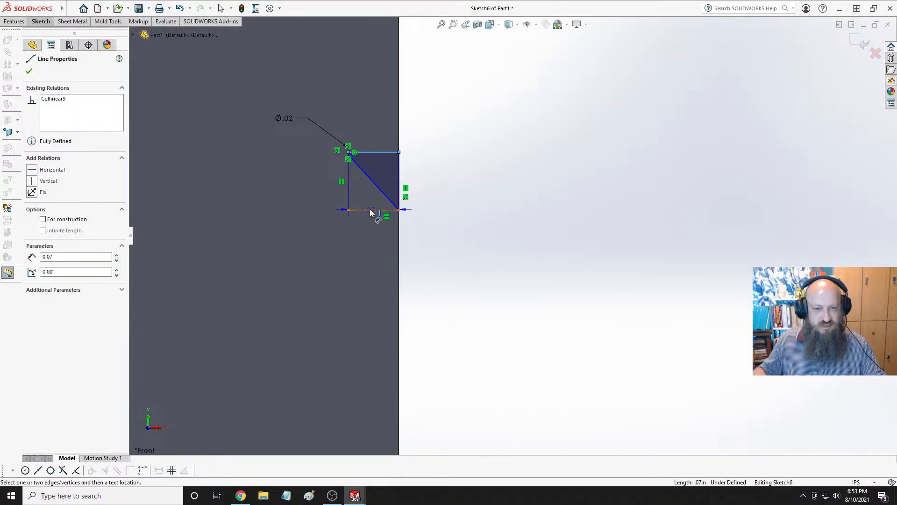
click(377, 210)
click(427, 183)
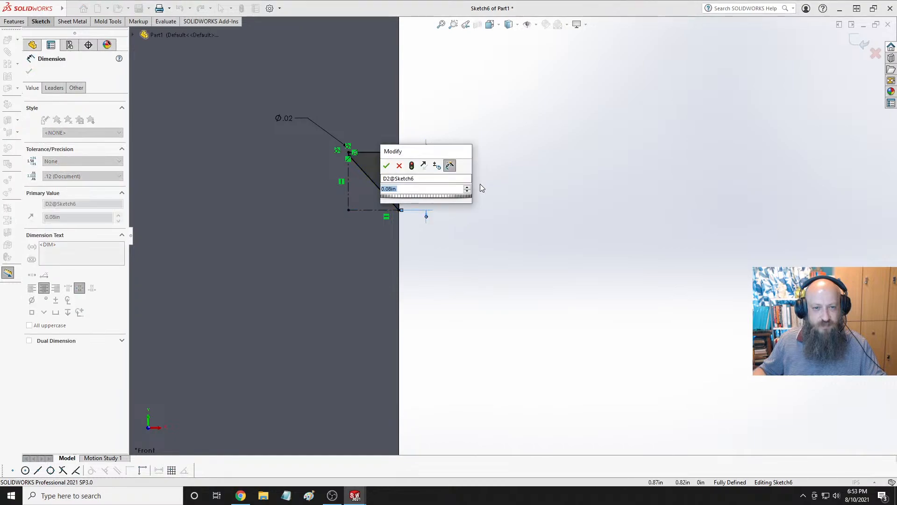
key(Return)
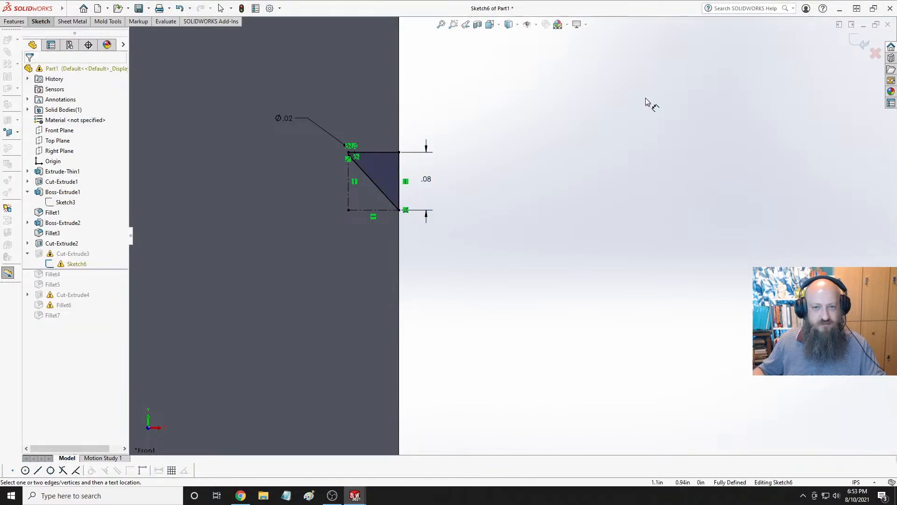
click(860, 43)
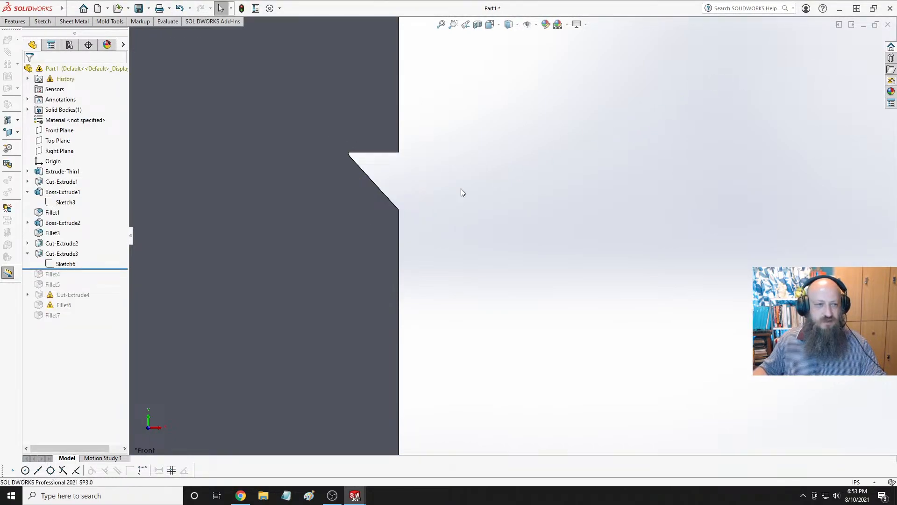
Roll the feature history forward to just after Fillet5 and open that fillet for editing.
mouse_move(462, 316)
middle_down()
mouse_move(427, 267)
mouse_move(310, 237)
mouse_move(473, 266)
mouse_move(500, 206)
middle_up()
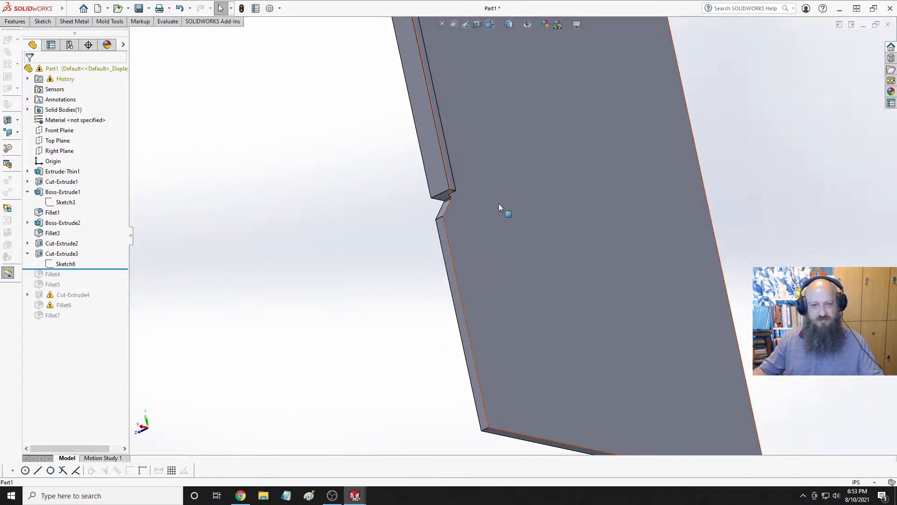
mouse_move(87, 269)
mouse_down()
mouse_move(82, 280)
mouse_move(114, 289)
mouse_up()
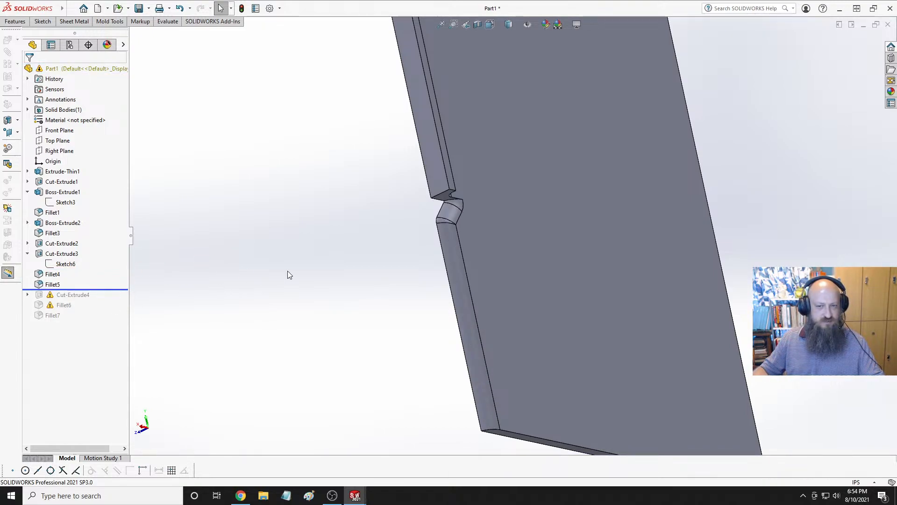
click(55, 284)
click(67, 261)
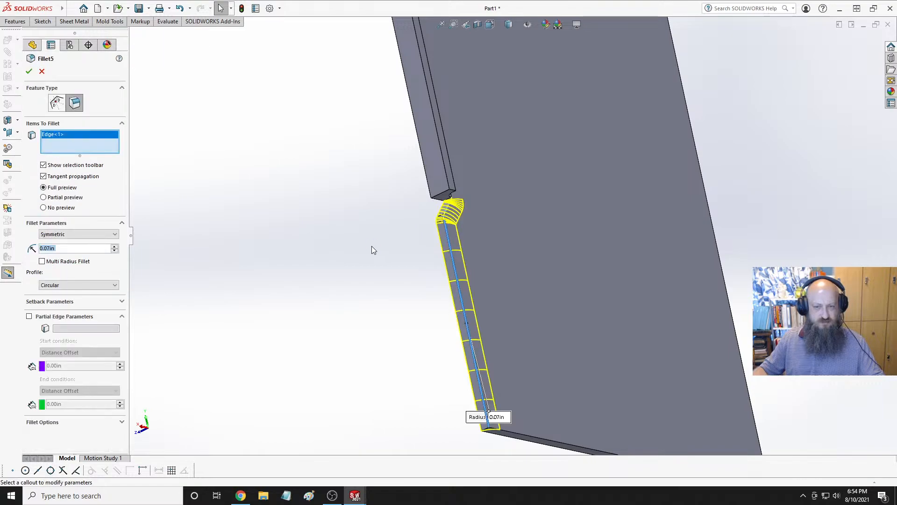
Replace Fillet5's selected edge with the side flange's long outer bend edge, keeping the 0.07 in radius.
middle_drag(360, 274, 404, 210)
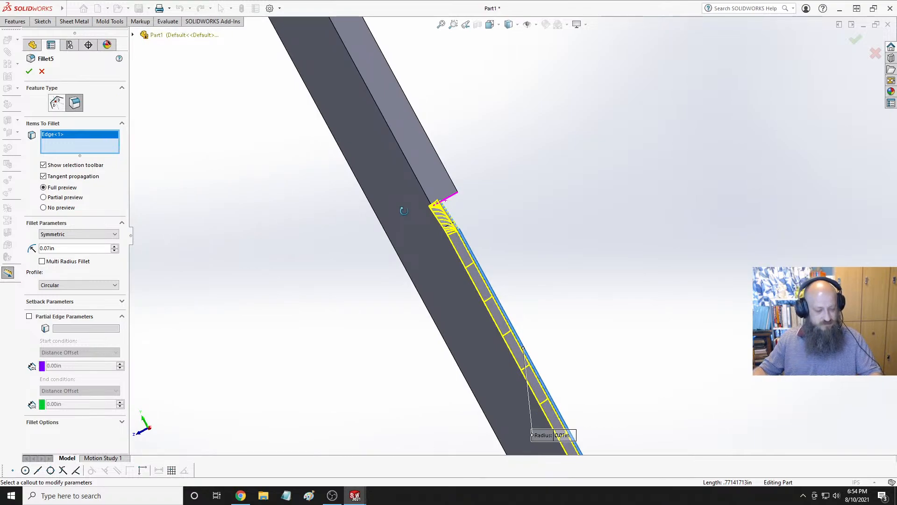
middle_drag(404, 210, 347, 234)
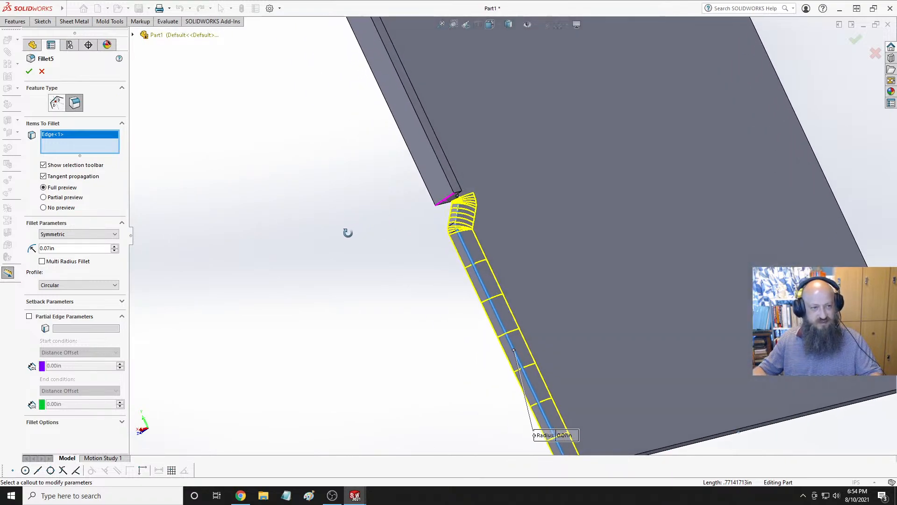
right_click(57, 140)
click(89, 143)
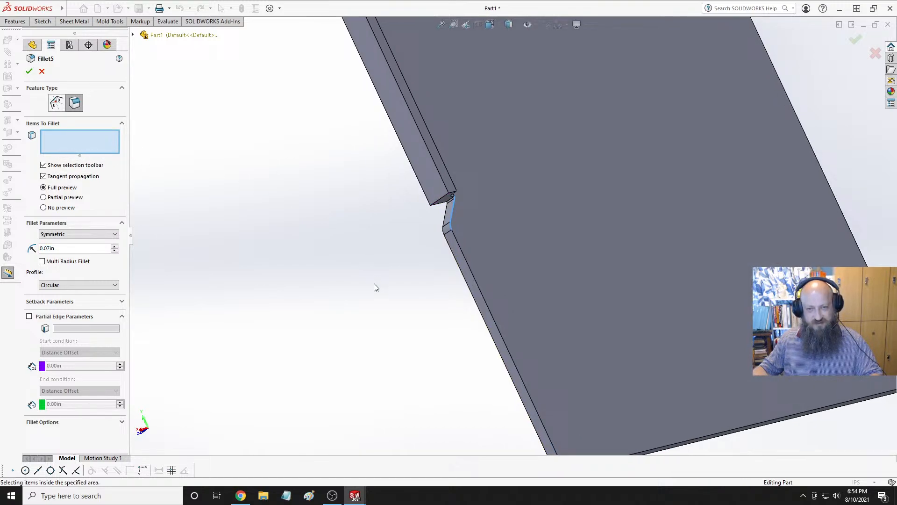
middle_drag(377, 282, 340, 219)
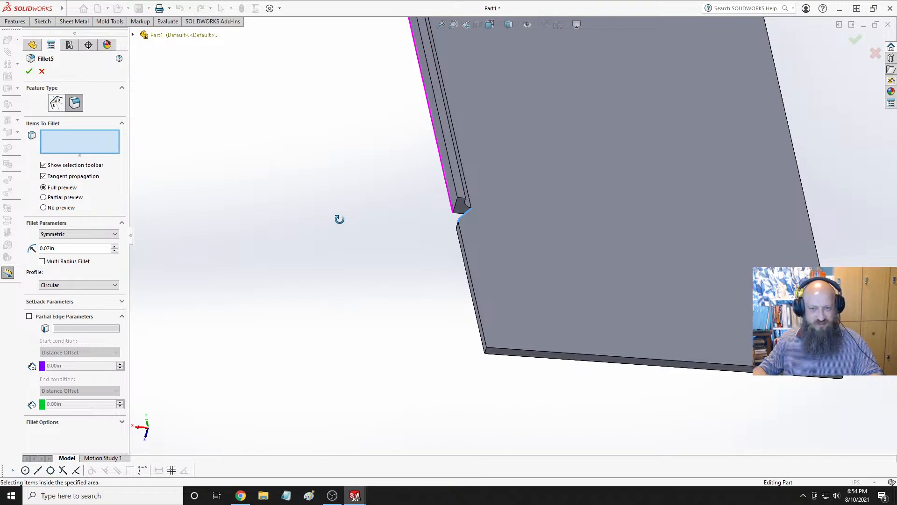
middle_drag(339, 219, 441, 209)
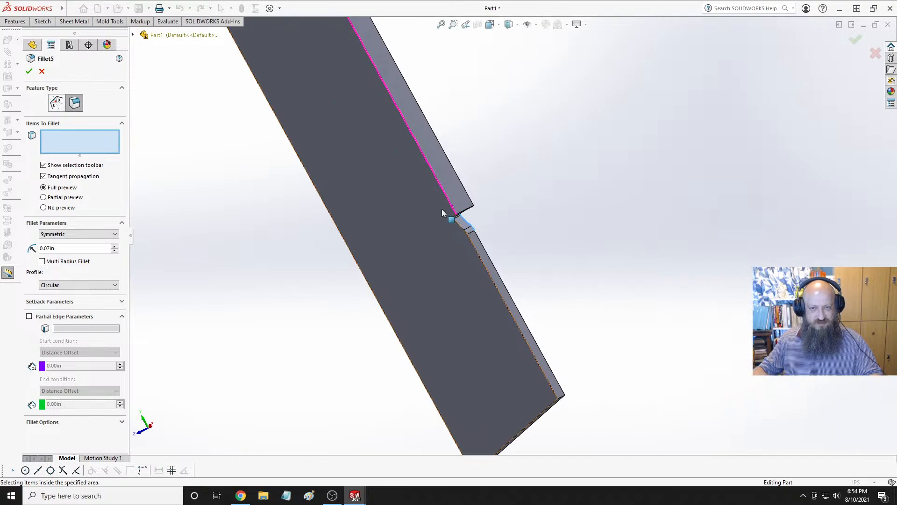
click(438, 181)
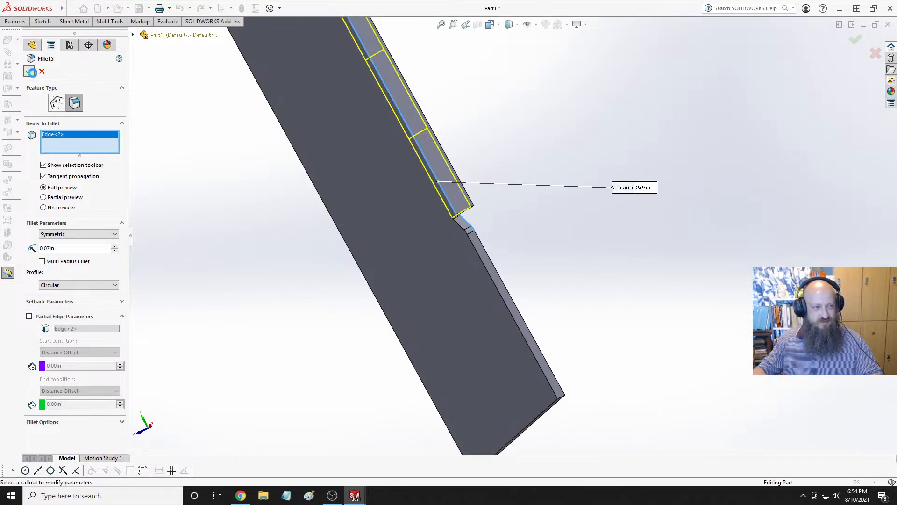
Roll the feature history forward through Cut-Extrude4, Fillet6 and Fillet7, and inspect the completed bracket's tabs and bends.
middle_drag(281, 238, 229, 203)
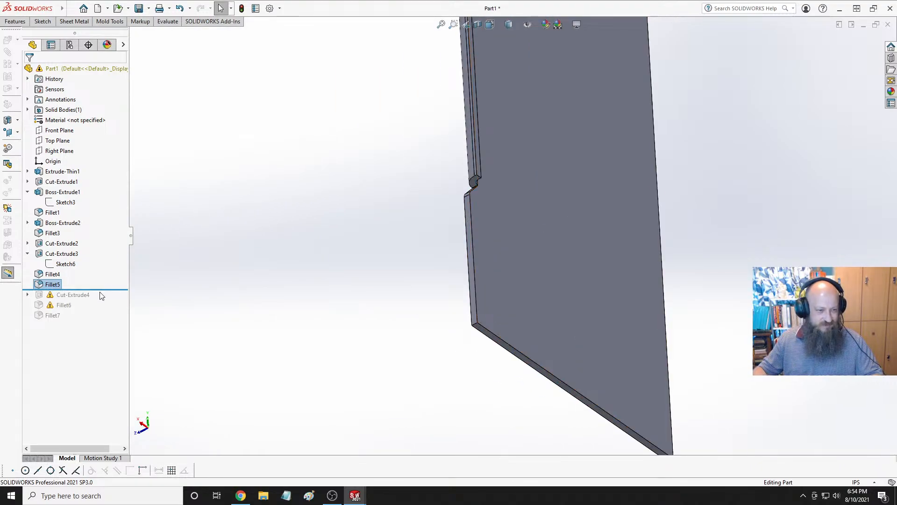
drag(104, 289, 104, 299)
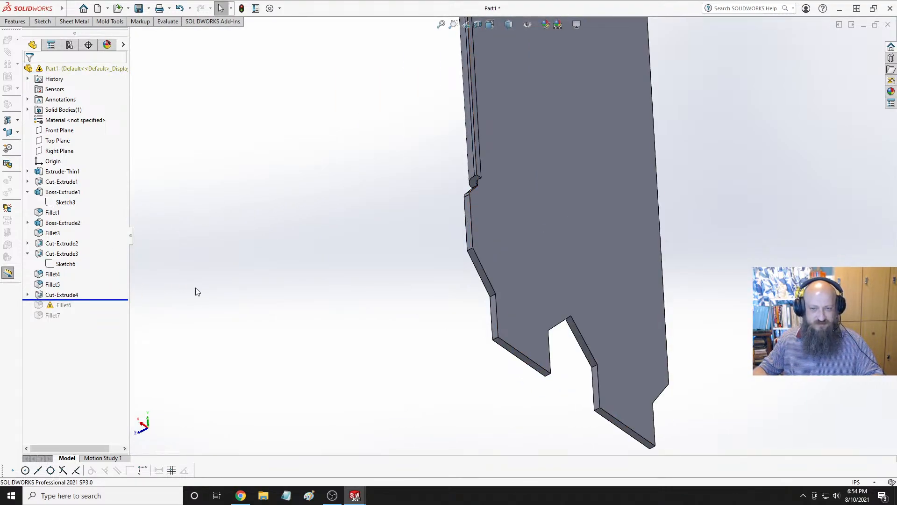
middle_drag(410, 325, 364, 293)
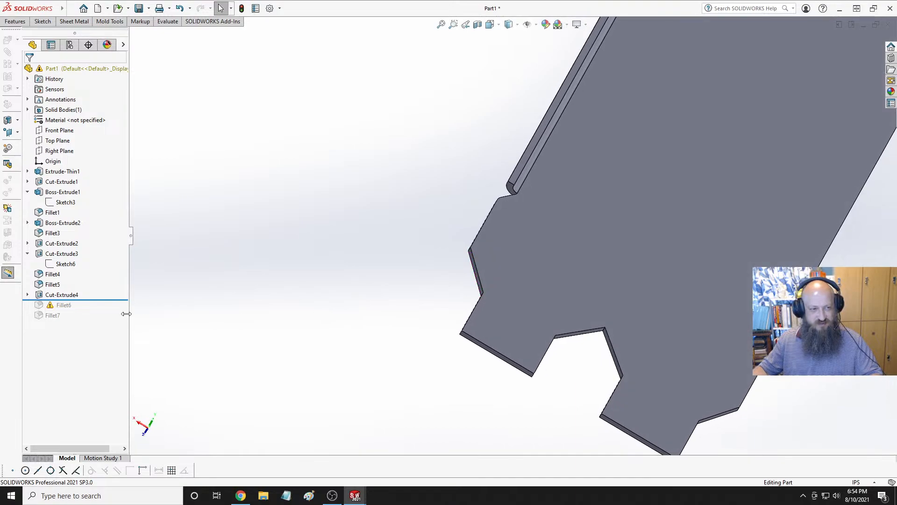
drag(95, 299, 95, 309)
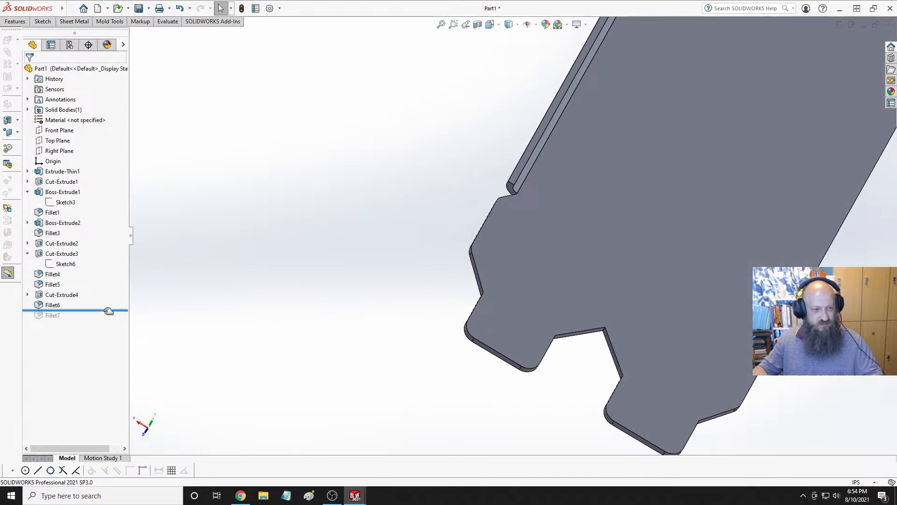
drag(108, 310, 108, 321)
scroll(407, 286, up, 5)
middle_drag(407, 286, 517, 89)
scroll(549, 203, down, 5)
scroll(498, 117, down, 5)
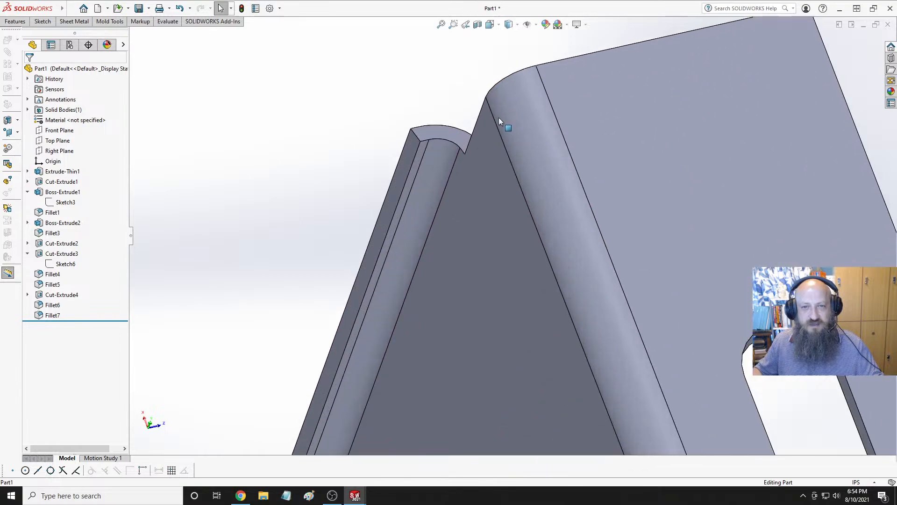
scroll(454, 181, up, 5)
middle_drag(455, 183, 513, 256)
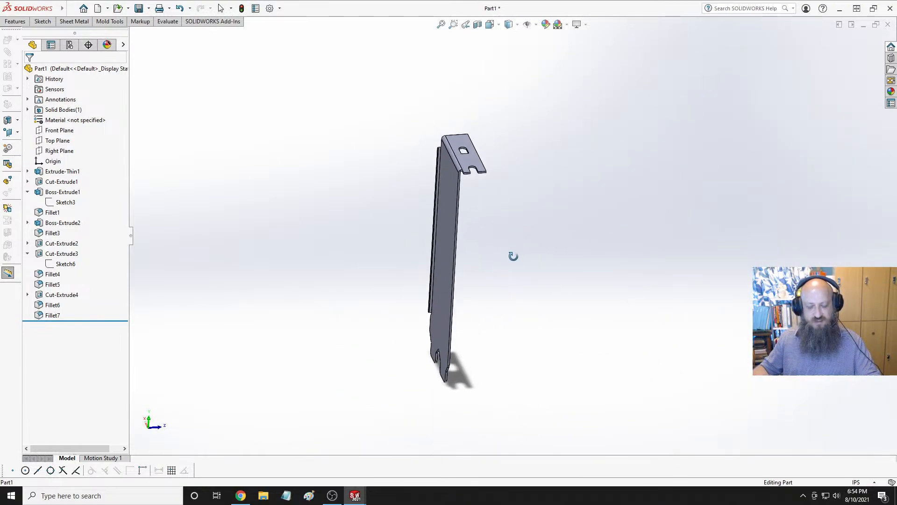
Save the part as GPUMountingBracket in the Fantasy Rig folder and show it in isometric view.
key(ctrl+s)
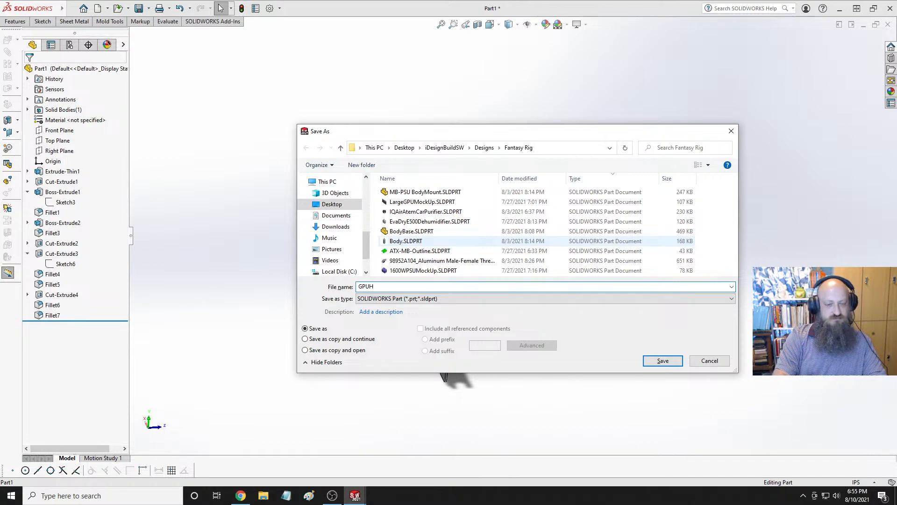
key(BackSpace)
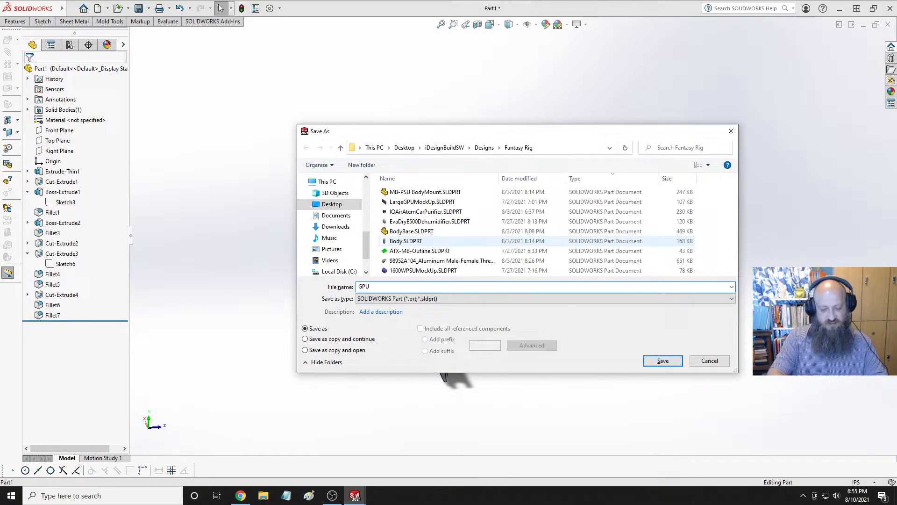
text(Mn)
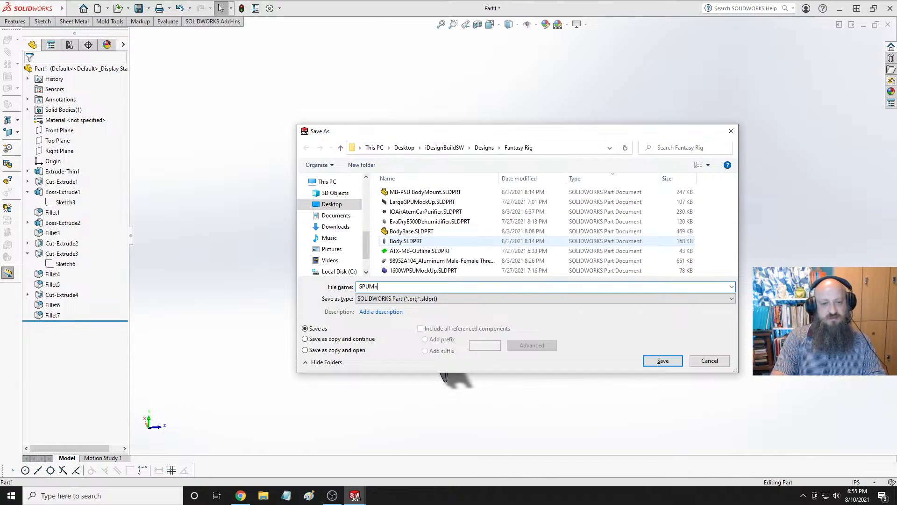
key(BackSpace)
text(o)
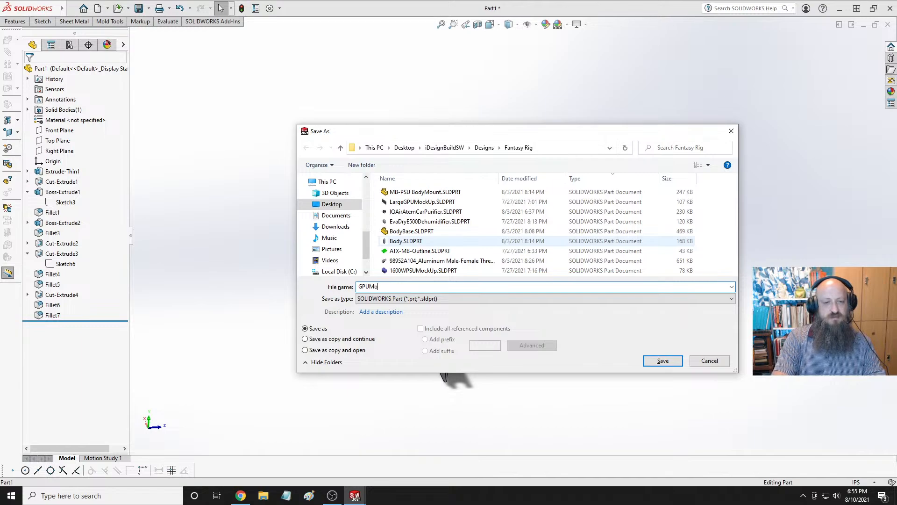
text(untingBracket)
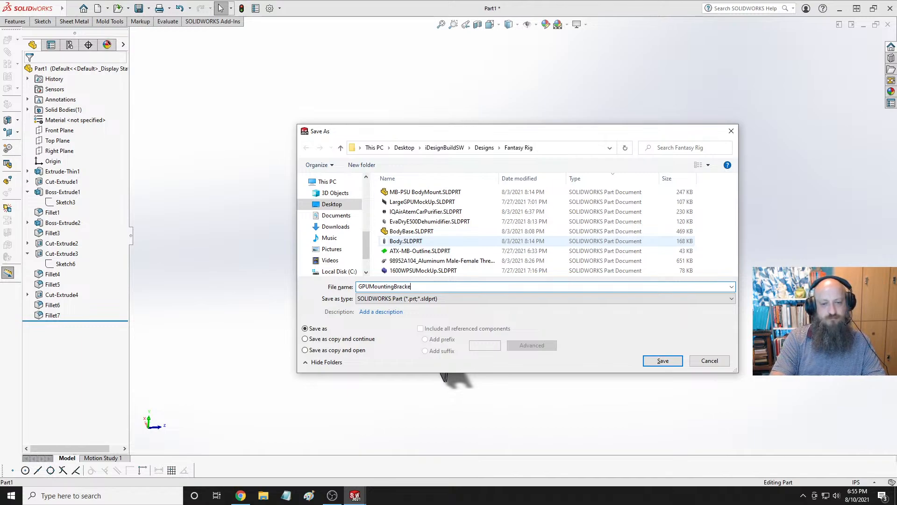
key(Return)
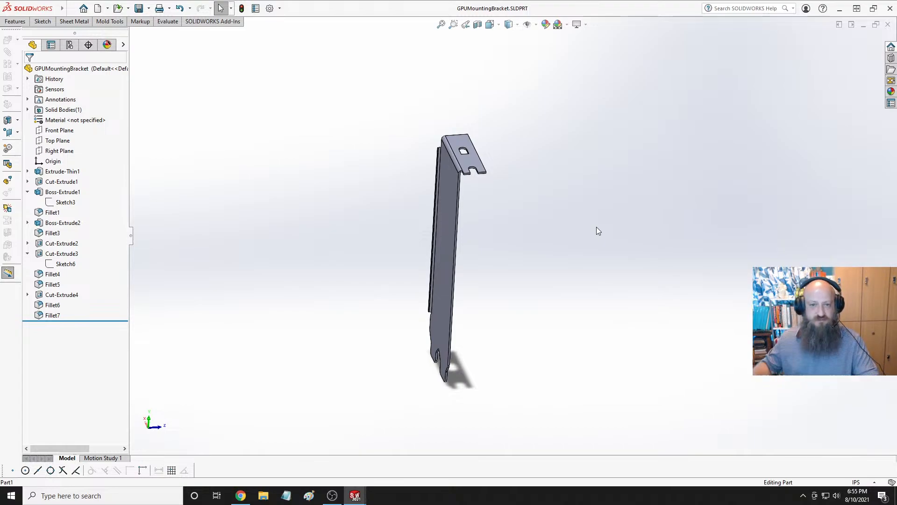
key(space)
click(543, 91)
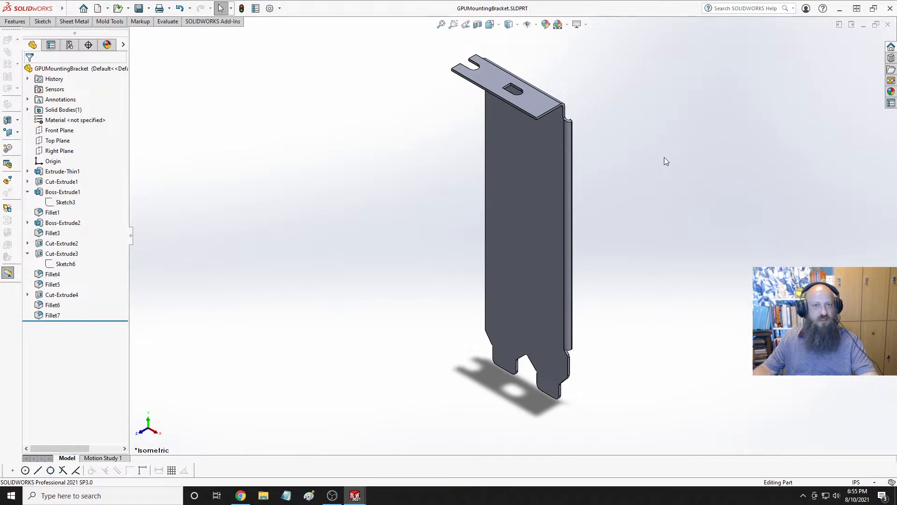
Create a new part document and start a sketch on the Top Plane.
click(96, 8)
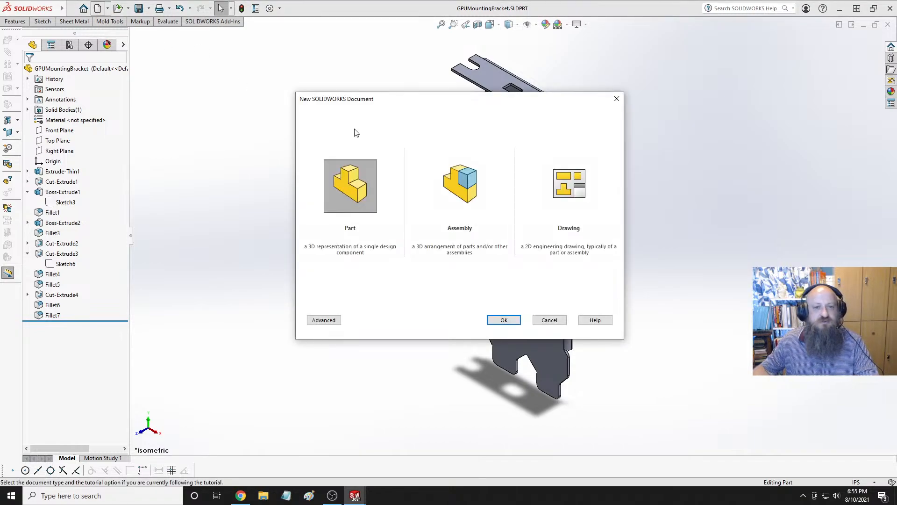
click(504, 320)
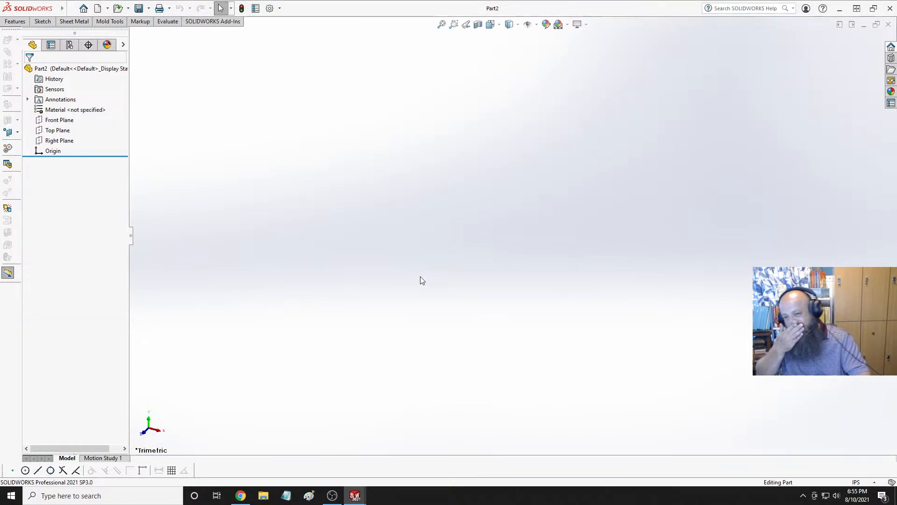
click(58, 131)
click(69, 114)
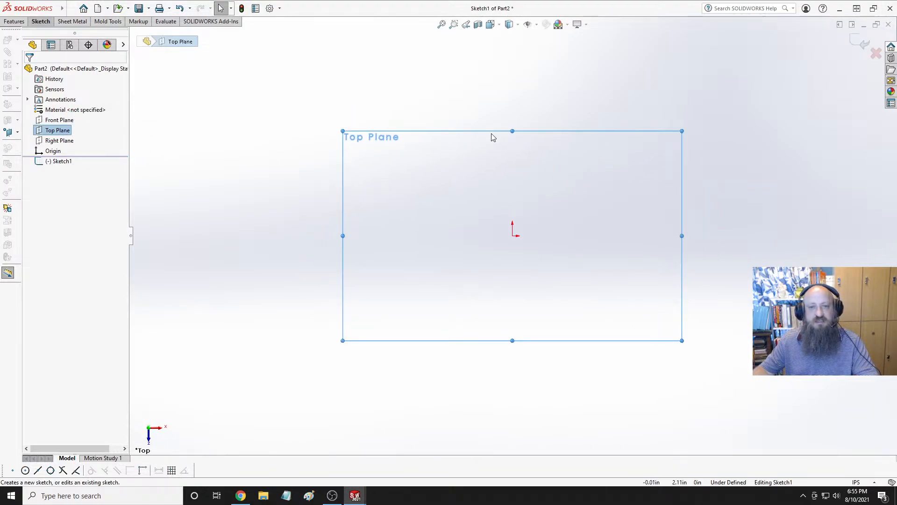
Sketch a center rectangle about 5.22 by 3.12 in, centred on the origin.
click(40, 22)
click(66, 34)
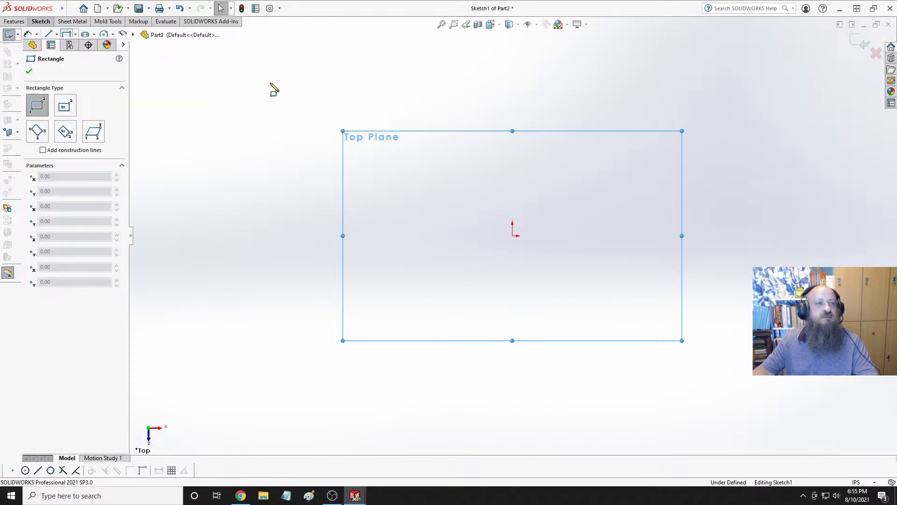
click(46, 22)
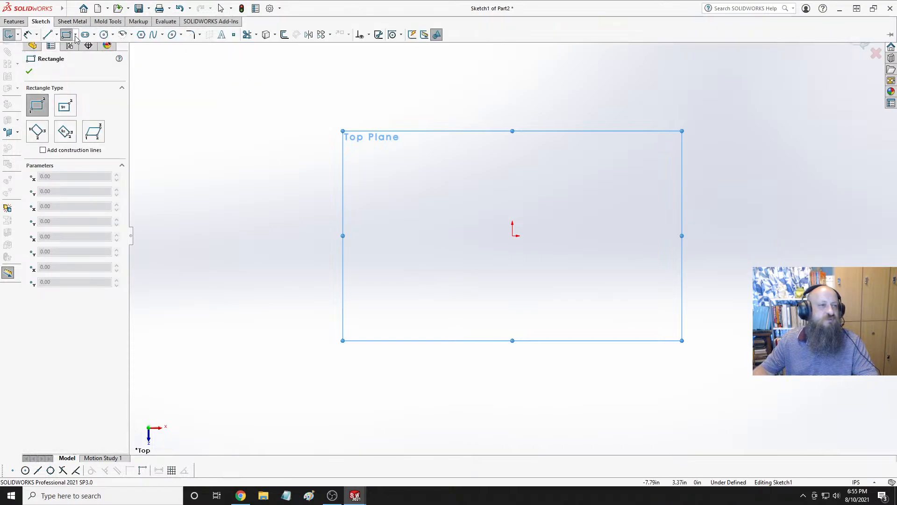
click(75, 35)
click(93, 54)
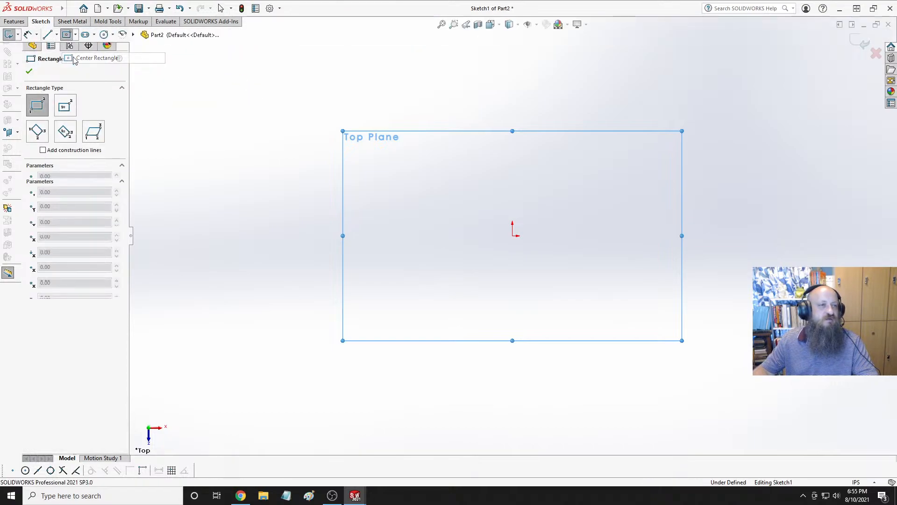
click(513, 236)
click(639, 160)
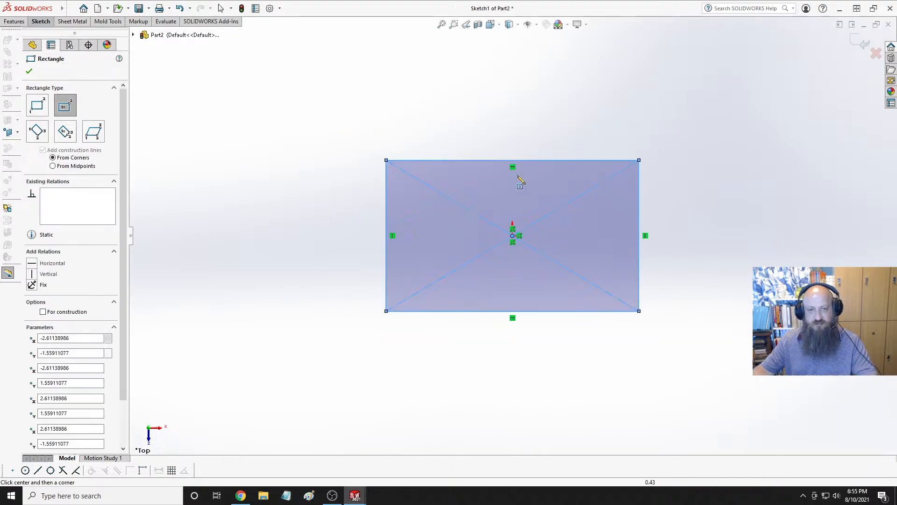
click(33, 24)
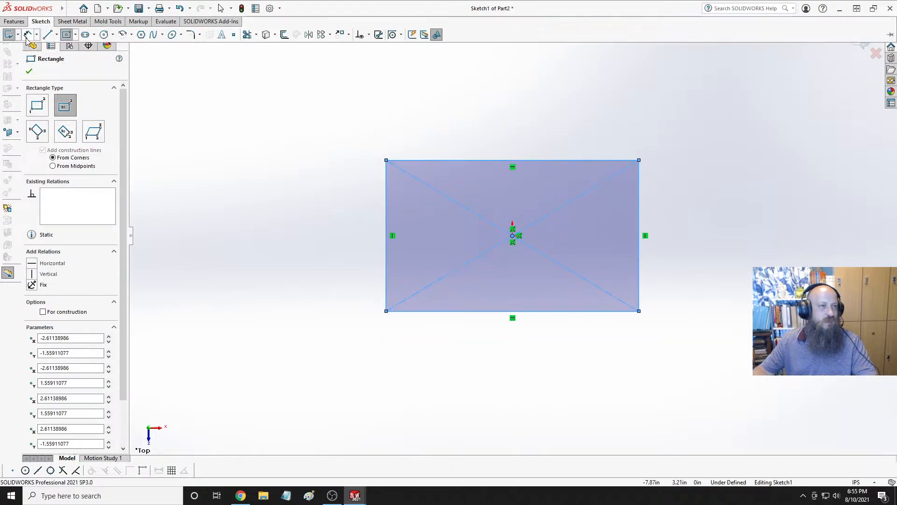
Dimension the centred rectangle 11.5 in wide and 9.25 in high.
key(Escape)
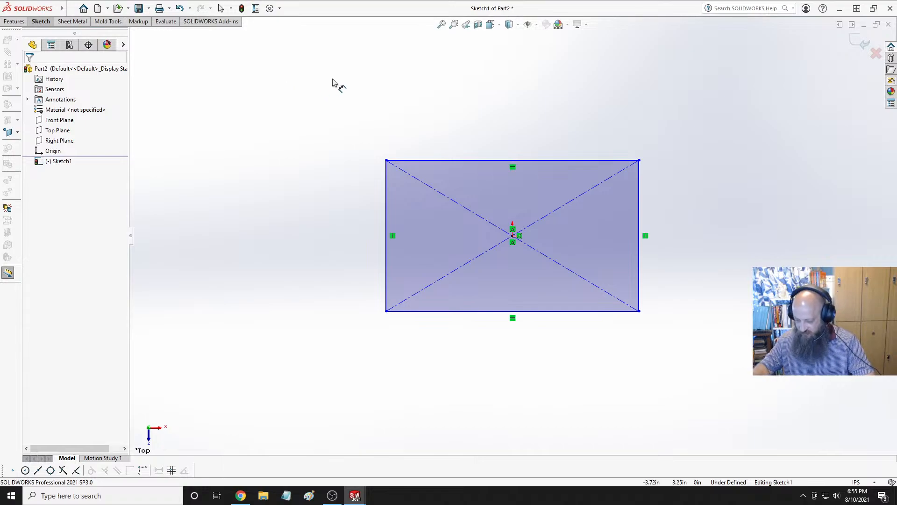
click(532, 160)
click(529, 127)
text(1)
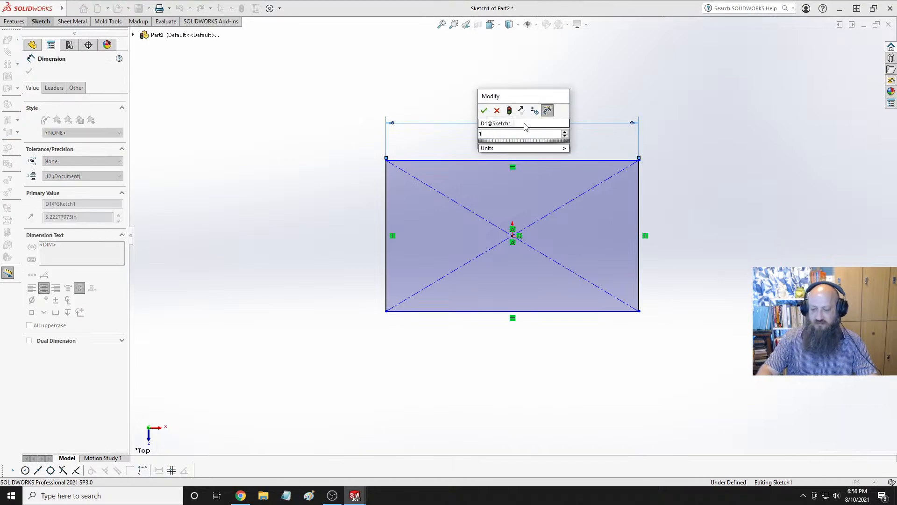
text(1.5)
key(Return)
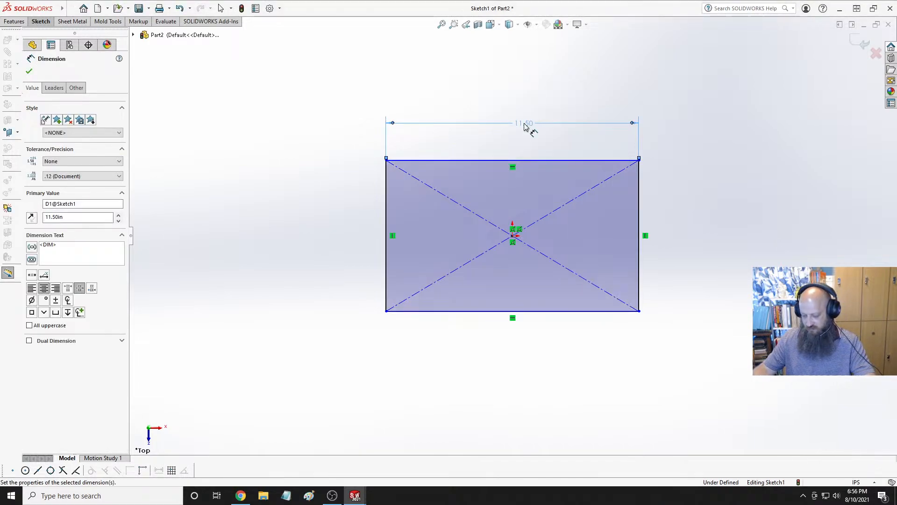
click(639, 217)
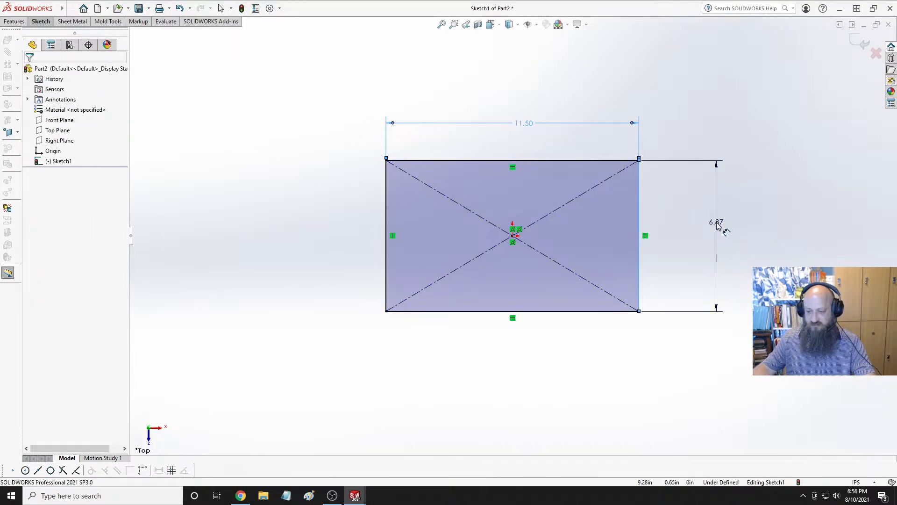
click(718, 226)
text(9.25)
key(Return)
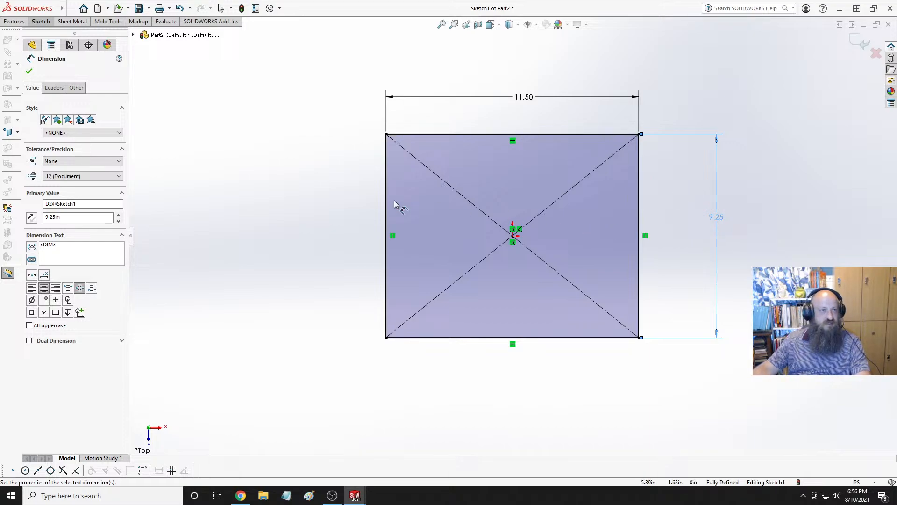
click(14, 21)
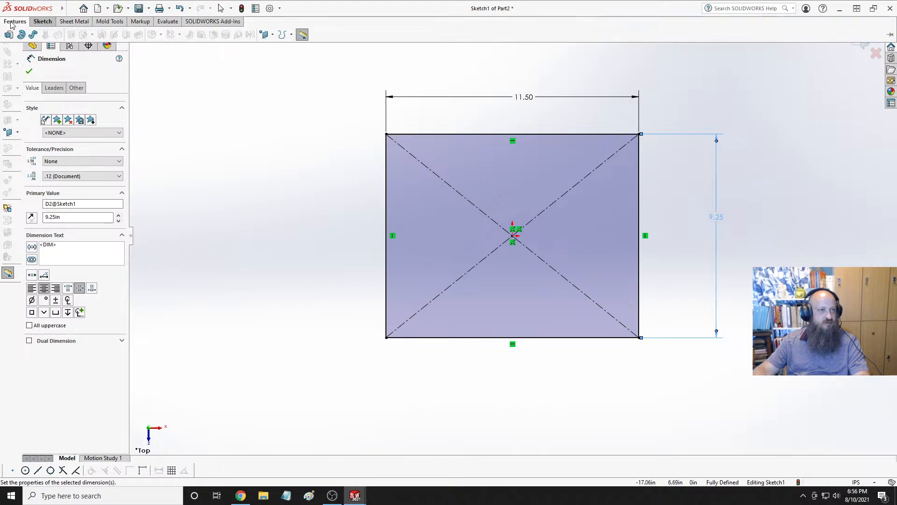
click(8, 36)
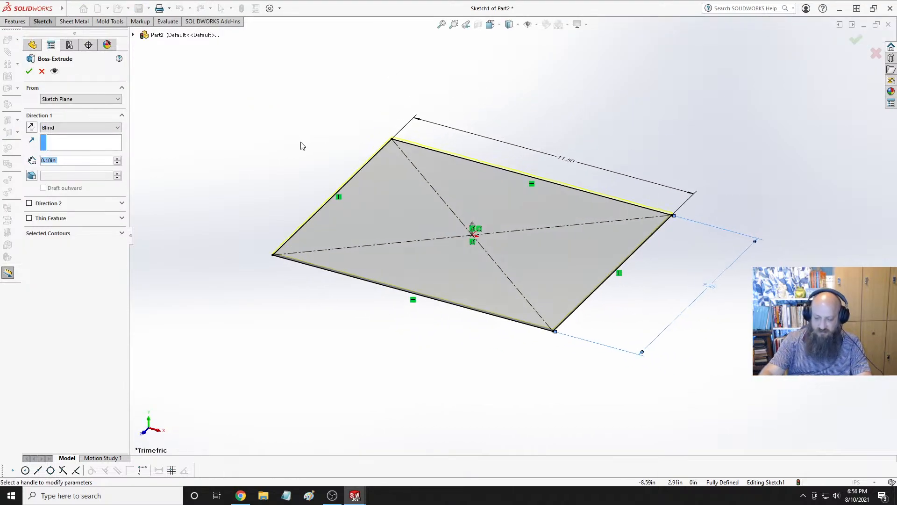
text(5.55)
key(Return)
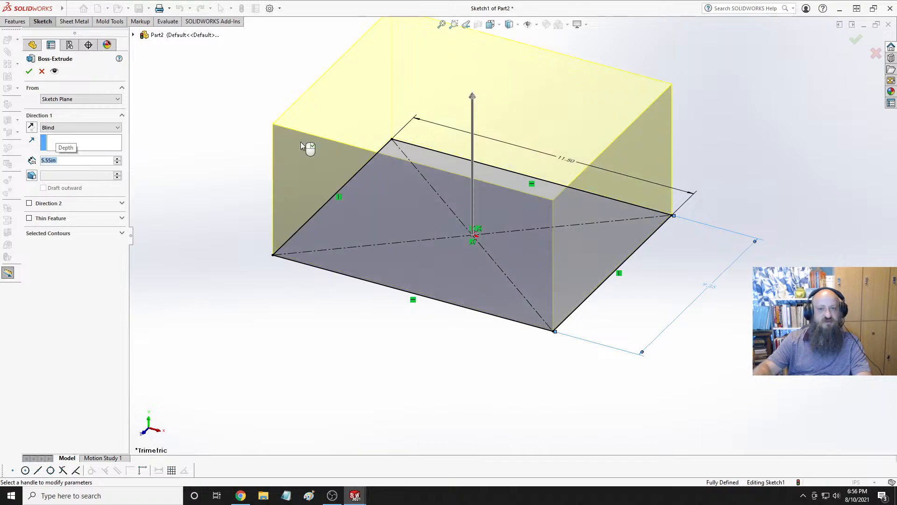
mouse_move(299, 229)
middle_down()
mouse_move(276, 155)
mouse_move(224, 220)
mouse_move(198, 189)
middle_up()
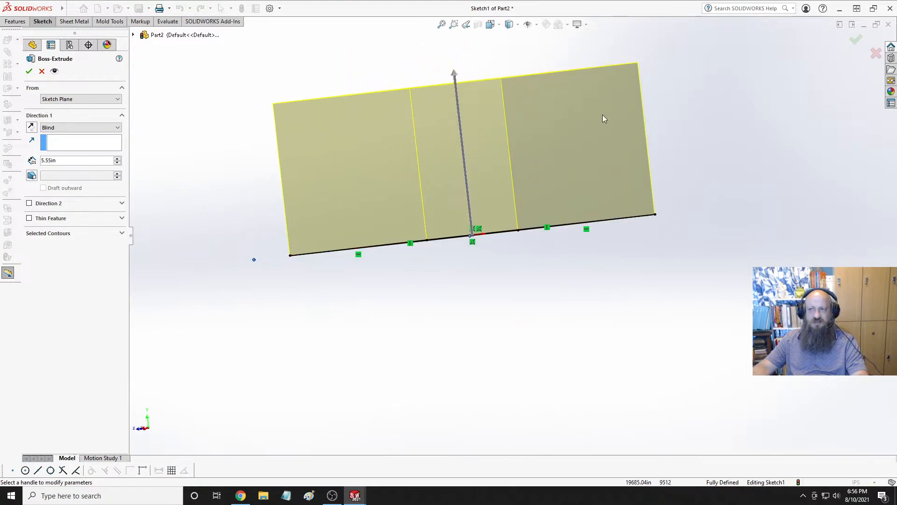
click(875, 54)
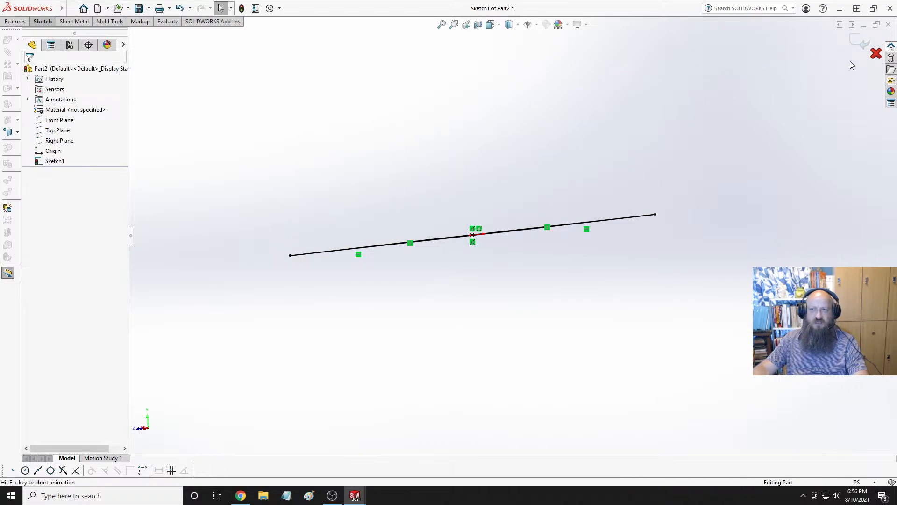
Discard the unfinished rectangle part and return to the GPUMountingBracket part.
click(876, 55)
click(888, 26)
click(422, 253)
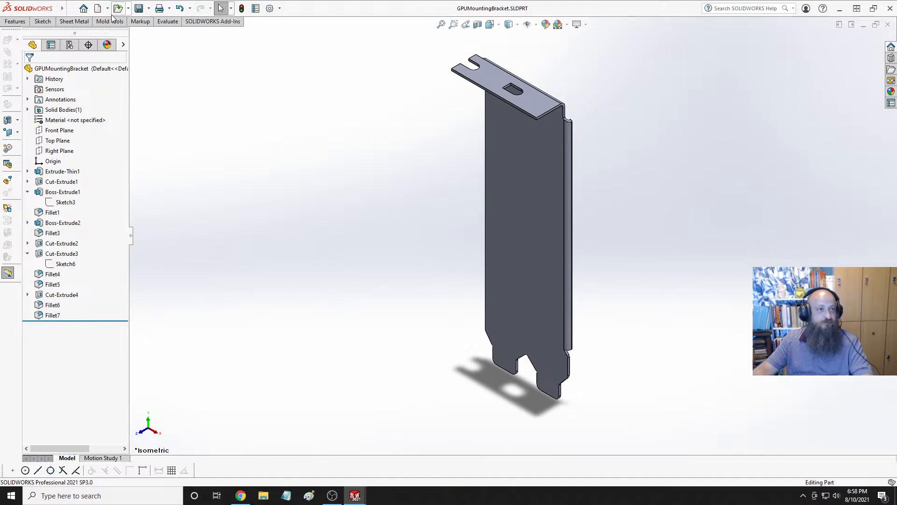
Create a new part and sketch a center rectangle about 3.35 by 1.25 in on the Front Plane, centred on the origin.
click(97, 8)
click(504, 319)
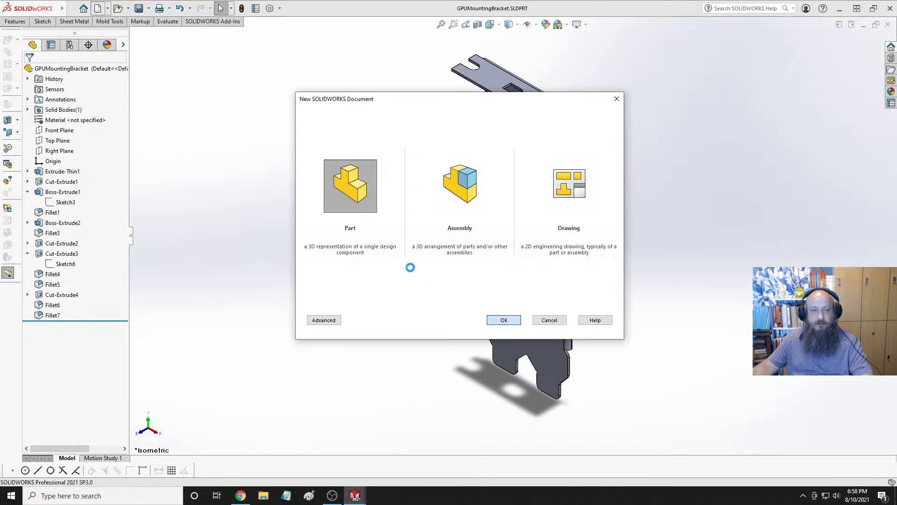
click(45, 23)
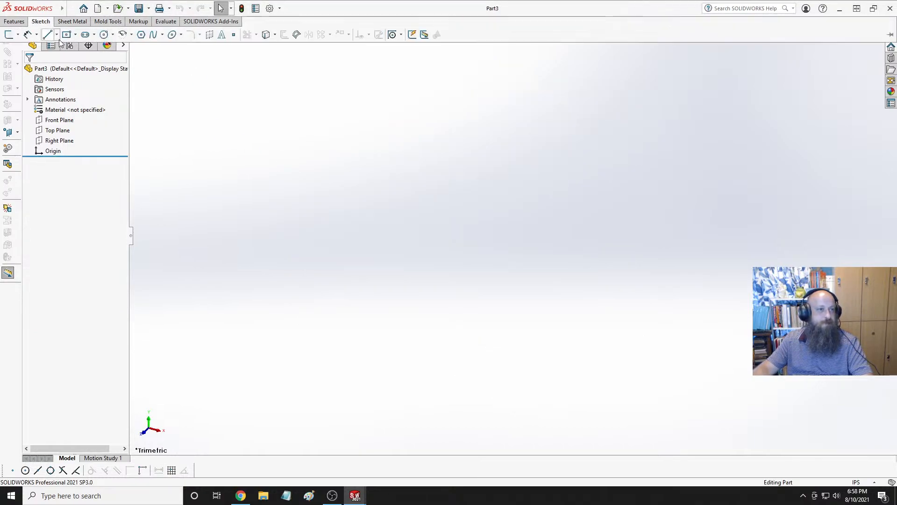
click(67, 36)
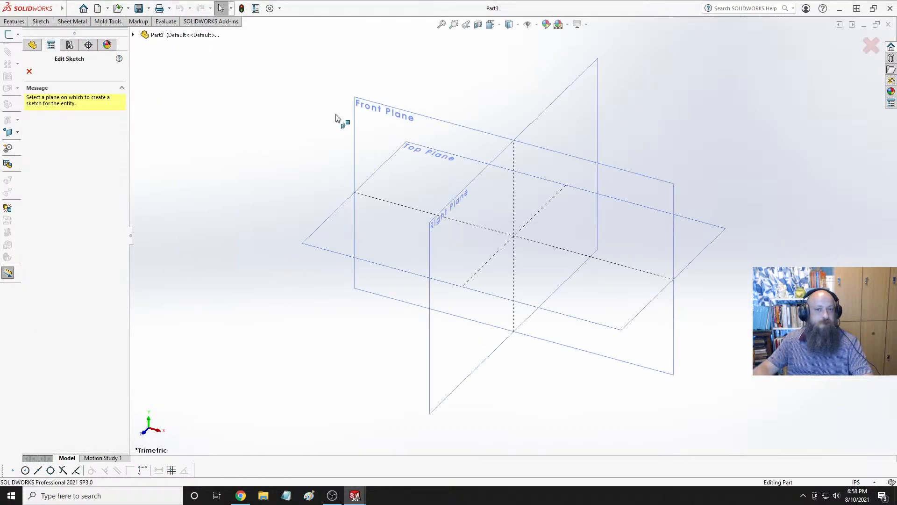
click(361, 120)
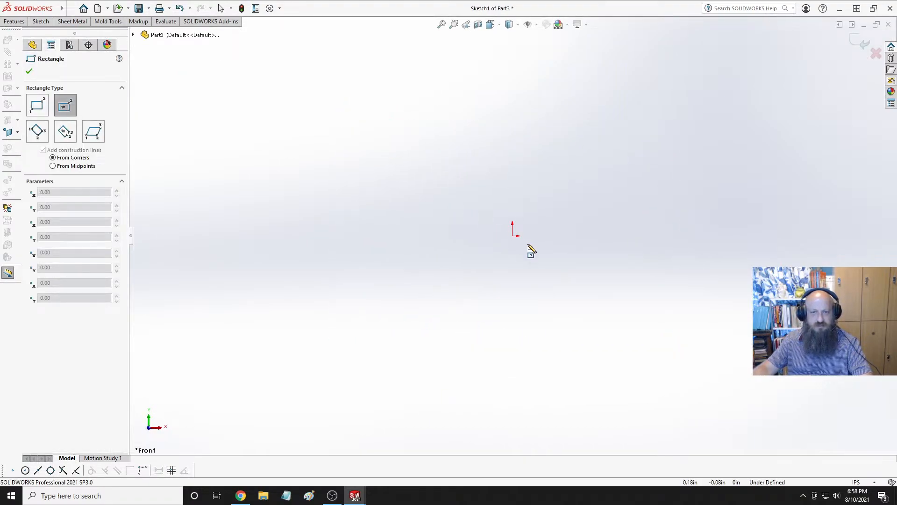
click(513, 235)
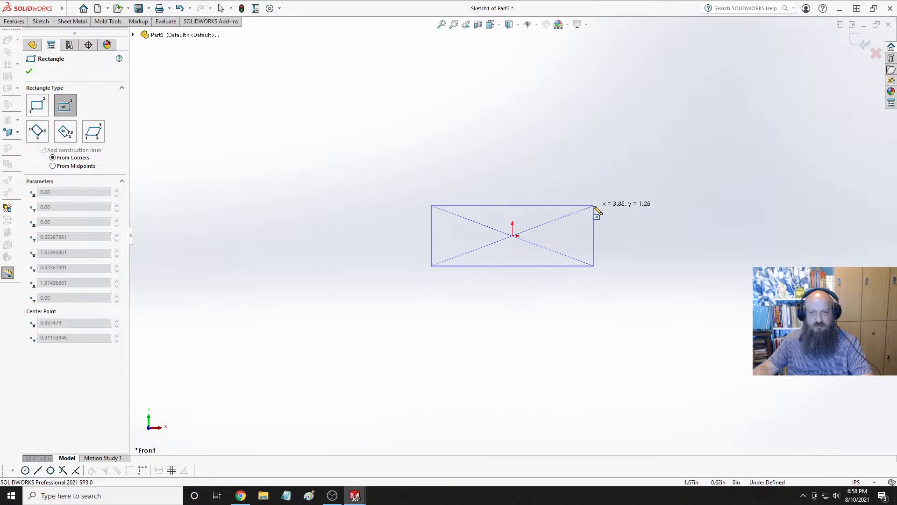
click(594, 205)
Dimension the rectangle 5.07 in wide and 1.706 in high.
click(41, 21)
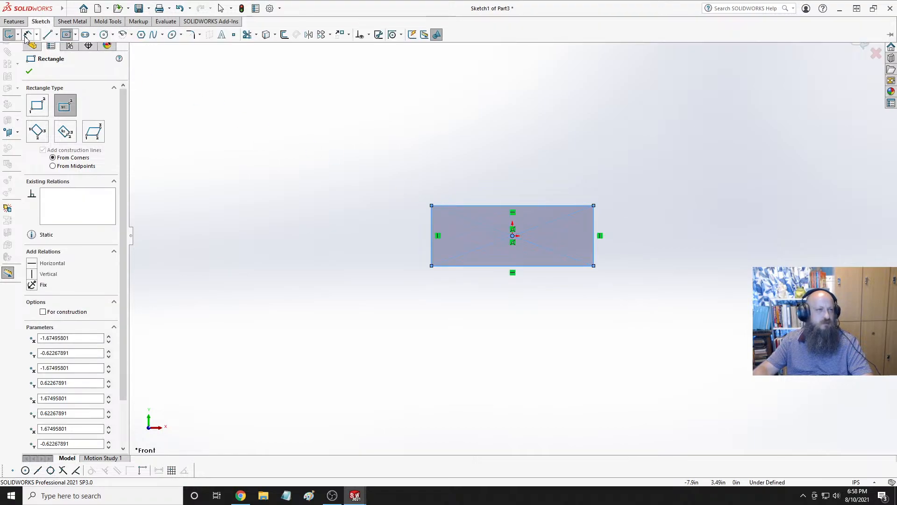
click(28, 34)
click(519, 208)
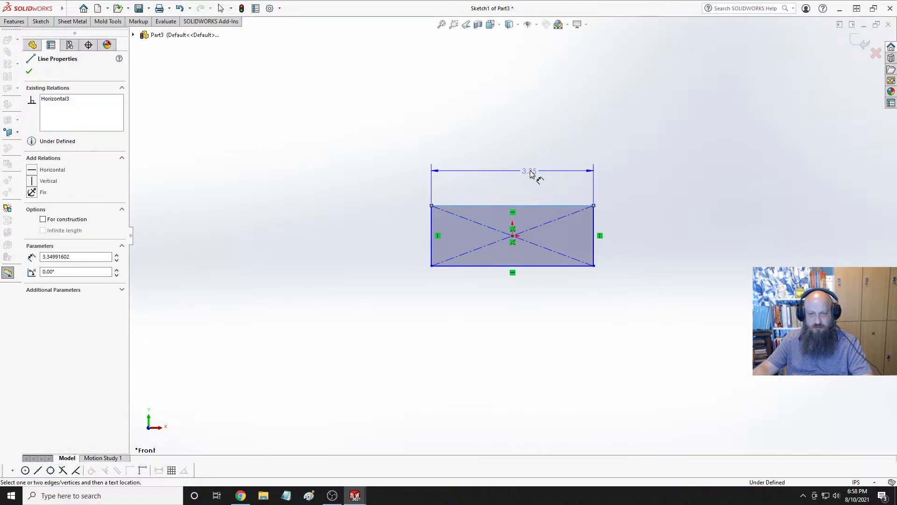
click(528, 176)
text(5.07)
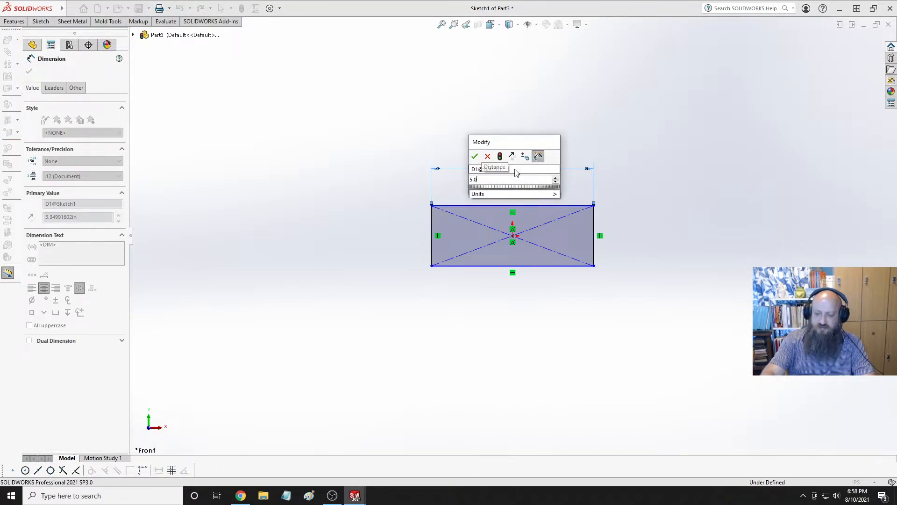
key(Return)
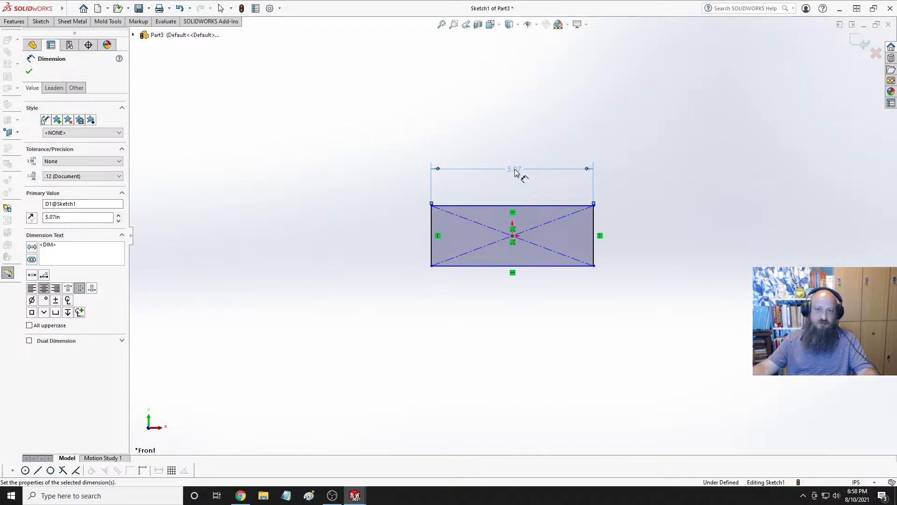
click(594, 233)
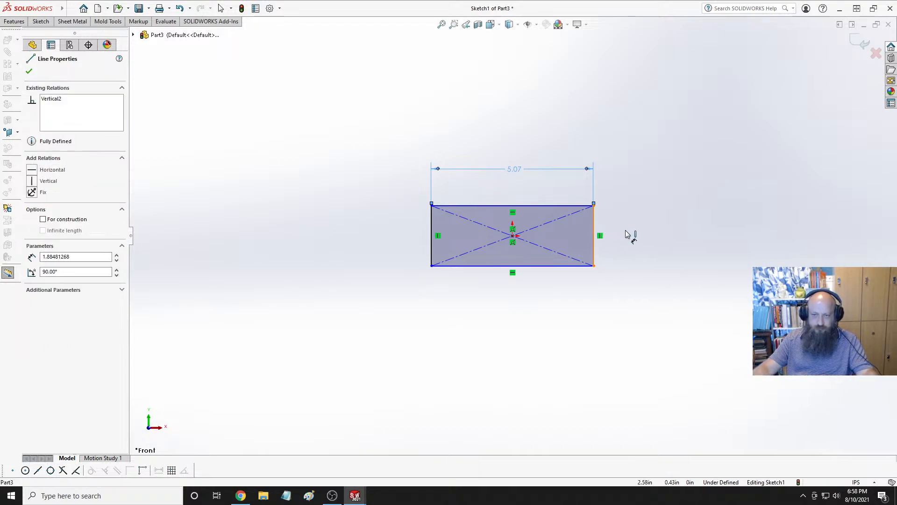
click(634, 240)
text(1.)
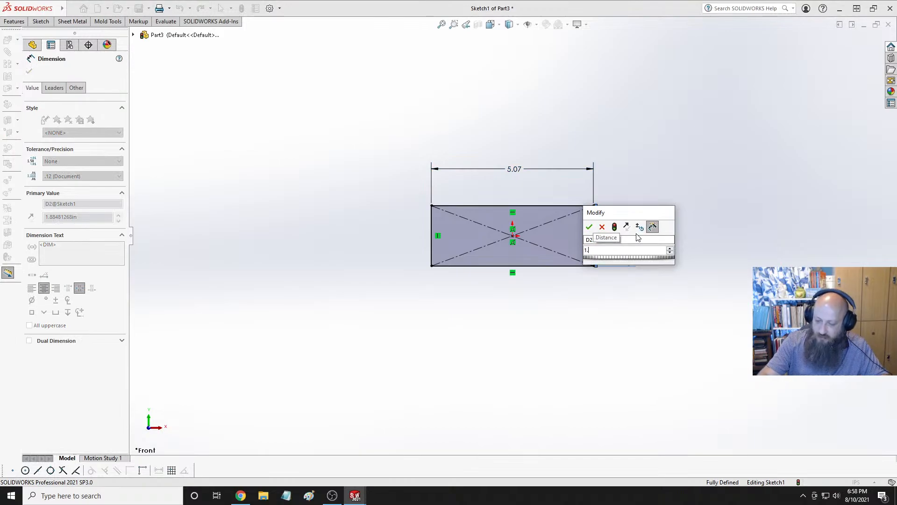
text(706)
key(Return)
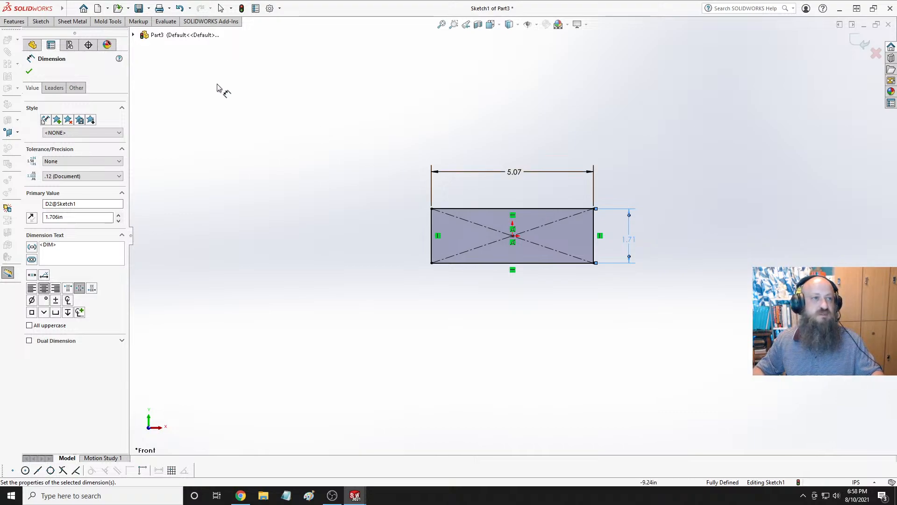
Extrude the rectangle as a blind boss 0.063 in deep.
click(14, 21)
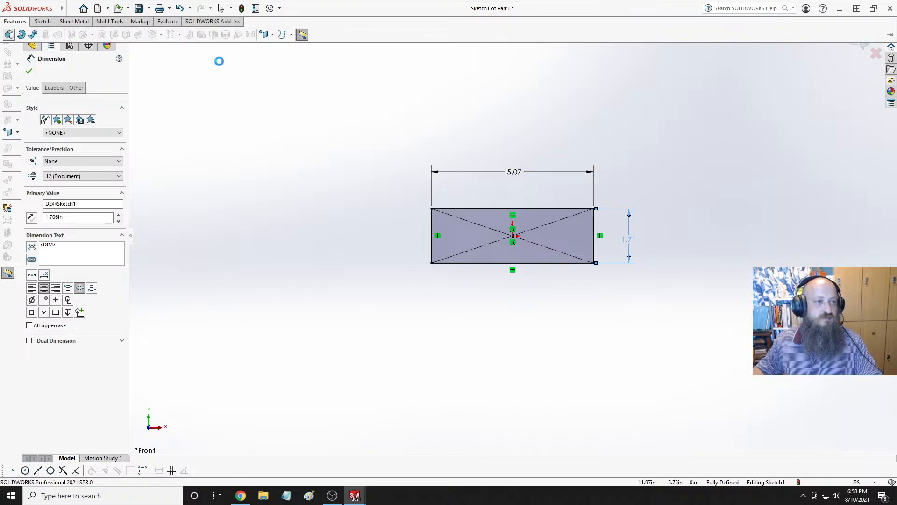
text(.0)
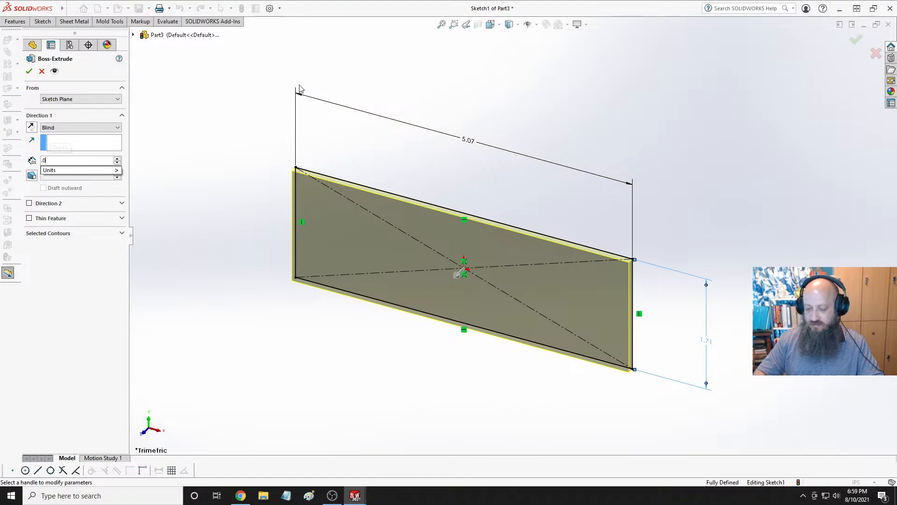
text(6)
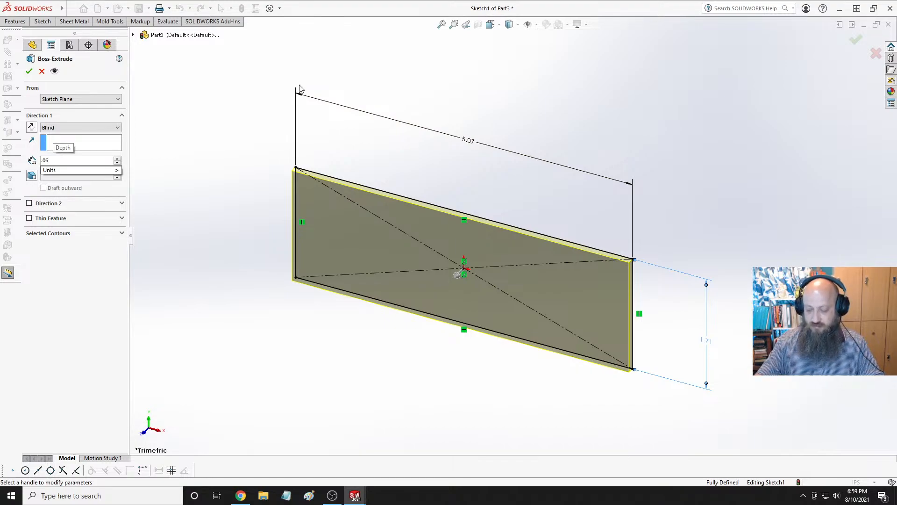
text(3)
key(Return)
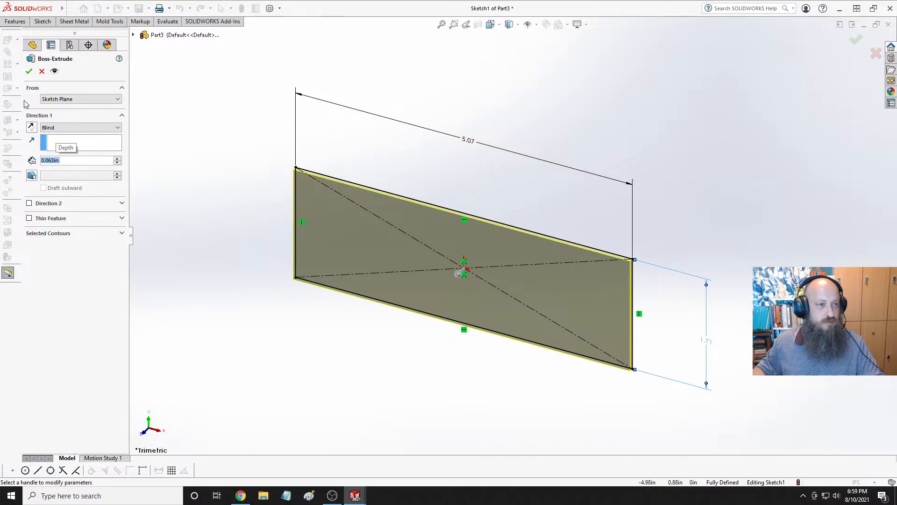
click(29, 72)
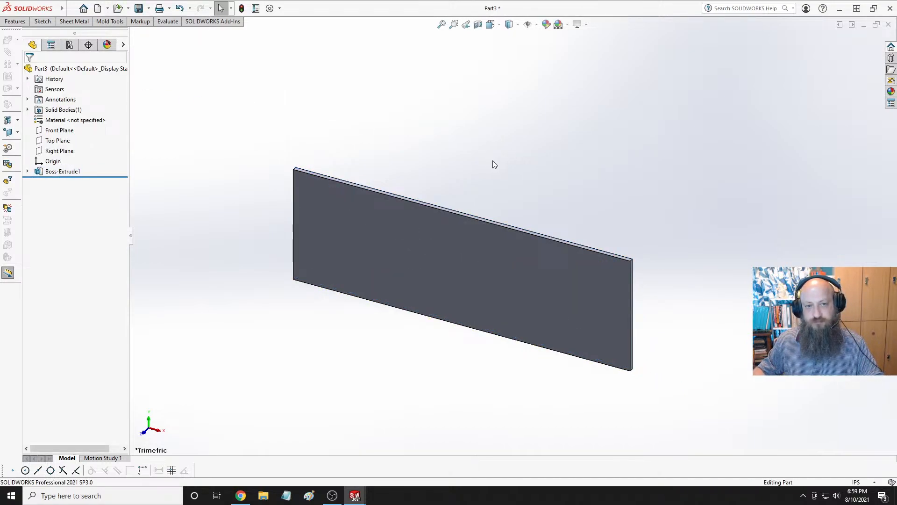
Apply a standard green colour to the whole part's appearance.
click(70, 69)
right_click(70, 70)
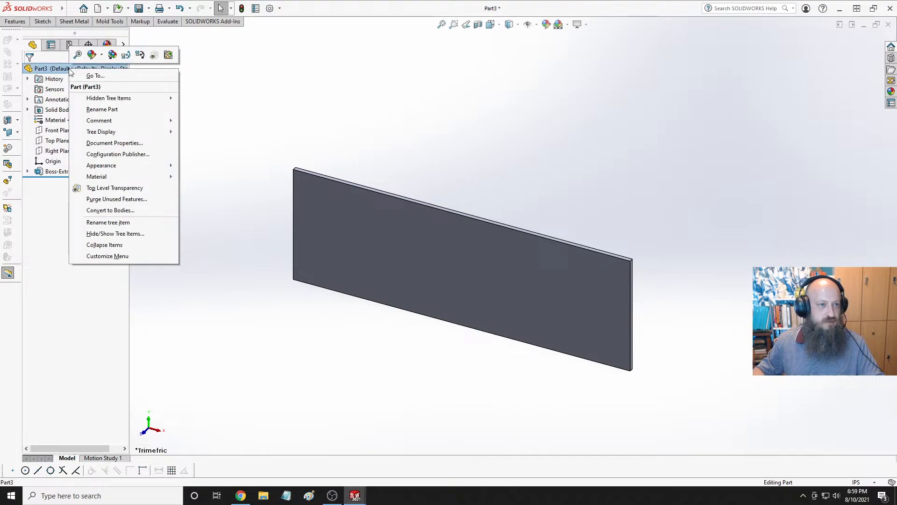
click(91, 56)
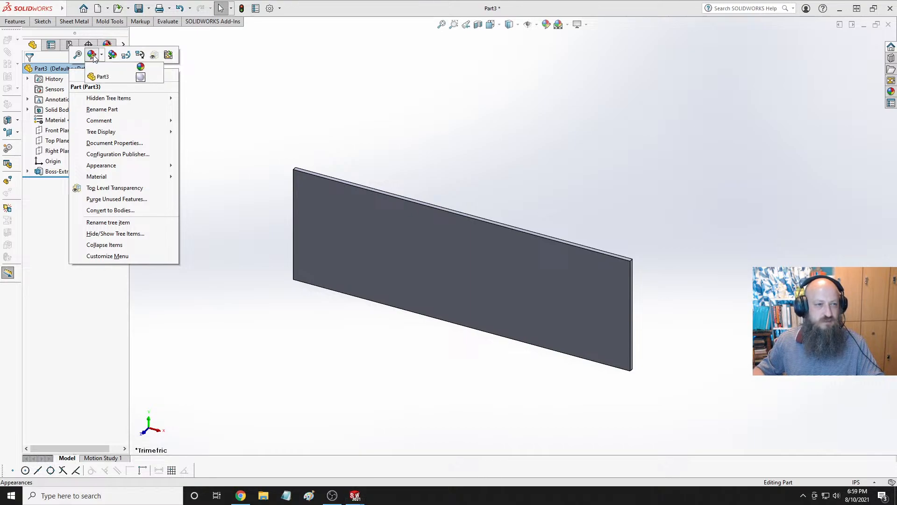
click(136, 78)
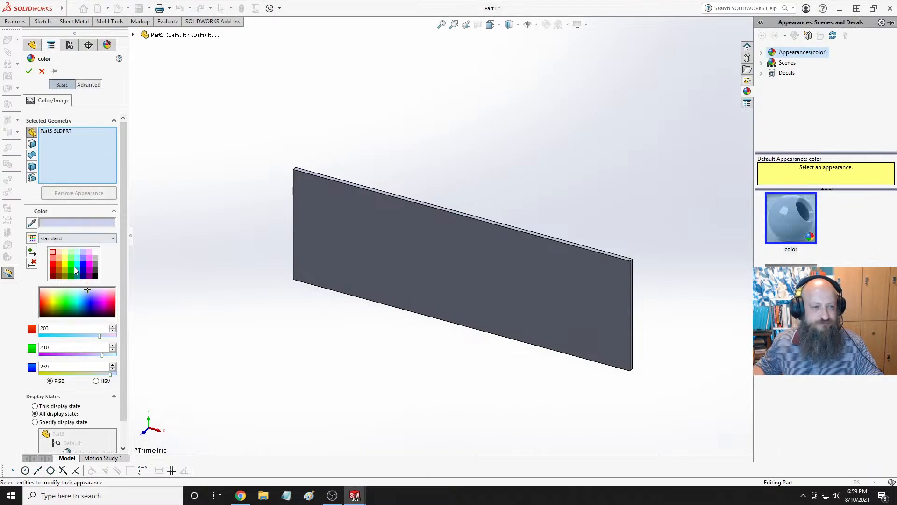
click(74, 269)
click(29, 71)
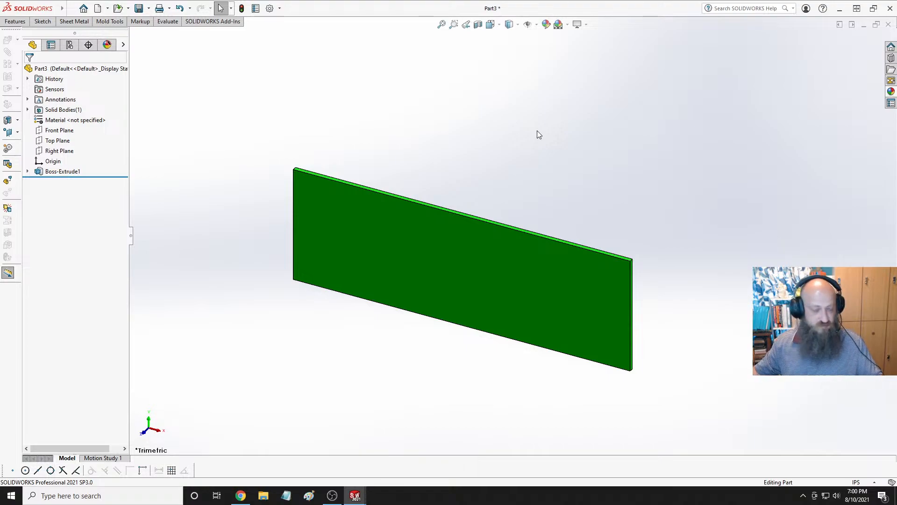
Show the green plate in the standard Top view.
key(space)
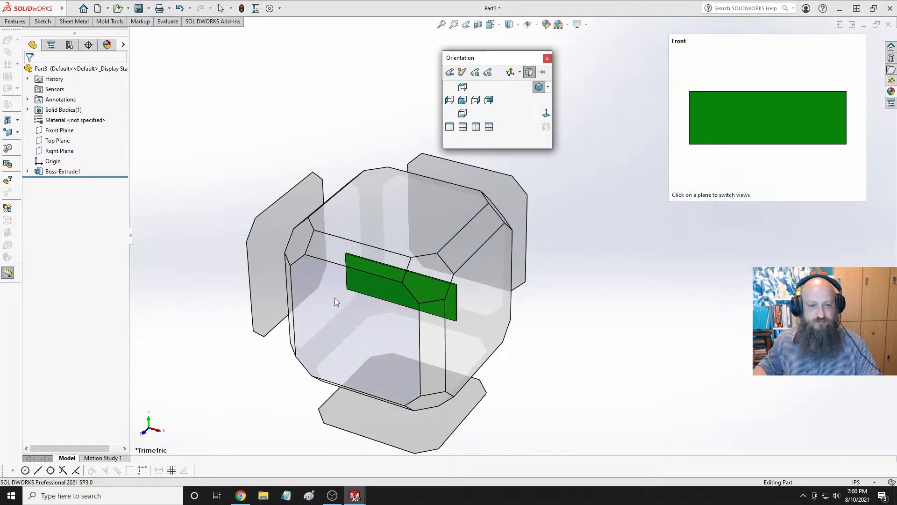
click(463, 100)
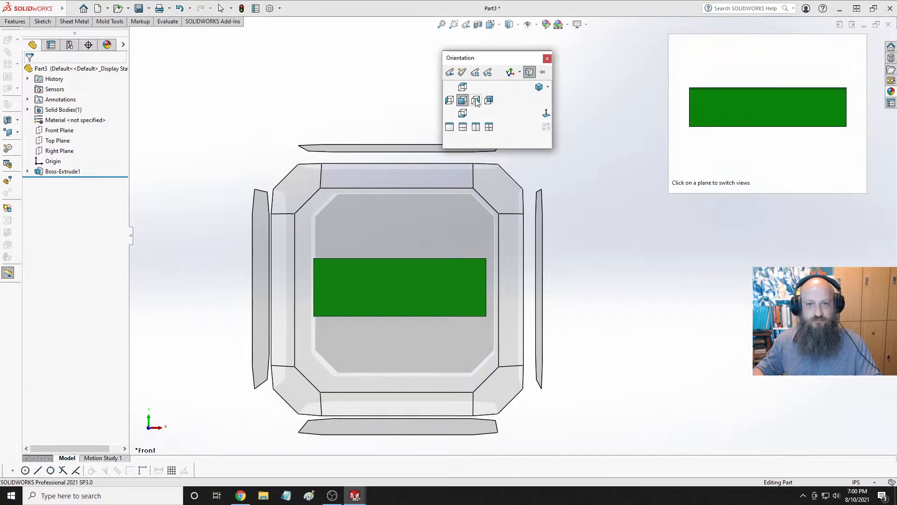
click(396, 256)
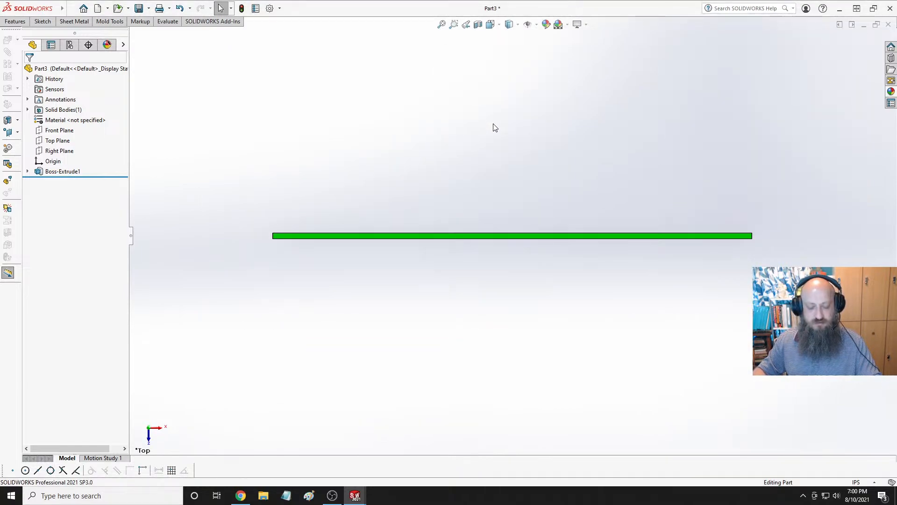
Start a sketch on the green plate's back face and convert the face's outline into sketch entities.
key(space)
click(546, 102)
key(ctrl+7)
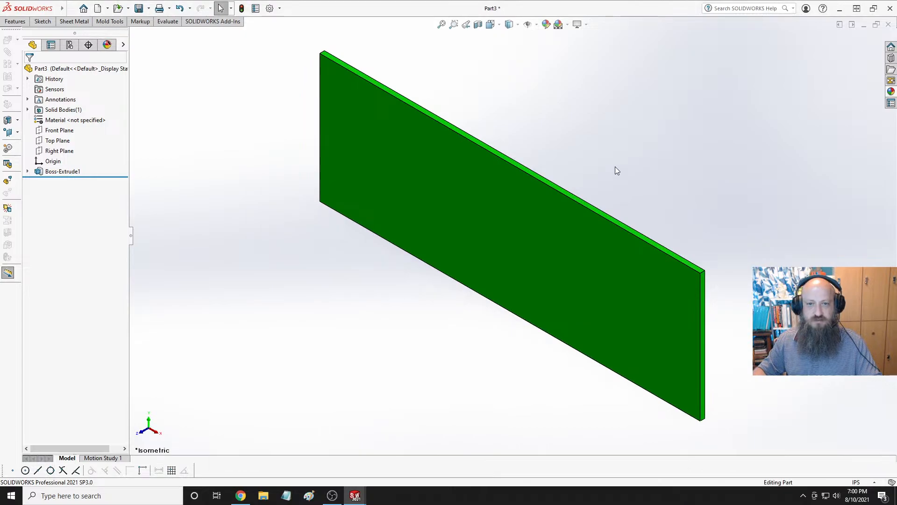
click(470, 218)
click(744, 228)
middle_drag(744, 227, 559, 192)
click(560, 195)
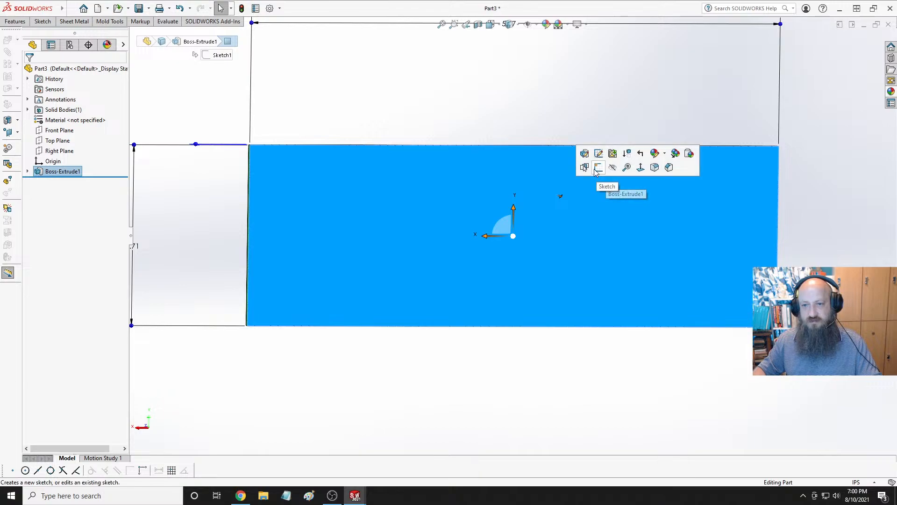
click(598, 167)
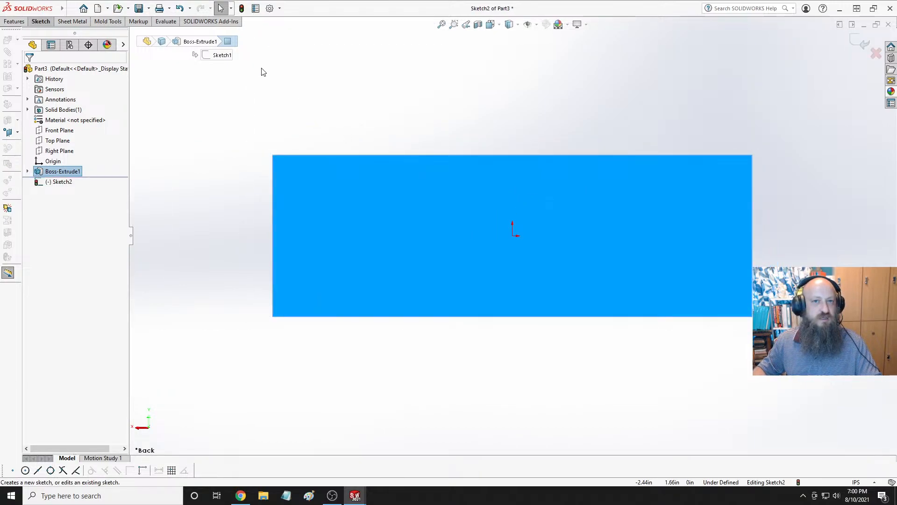
mouse_move(267, 38)
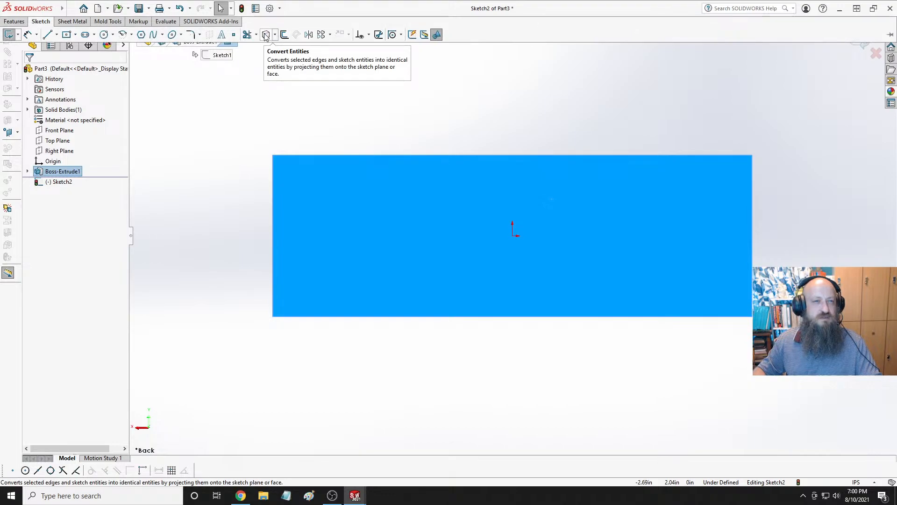
click(266, 34)
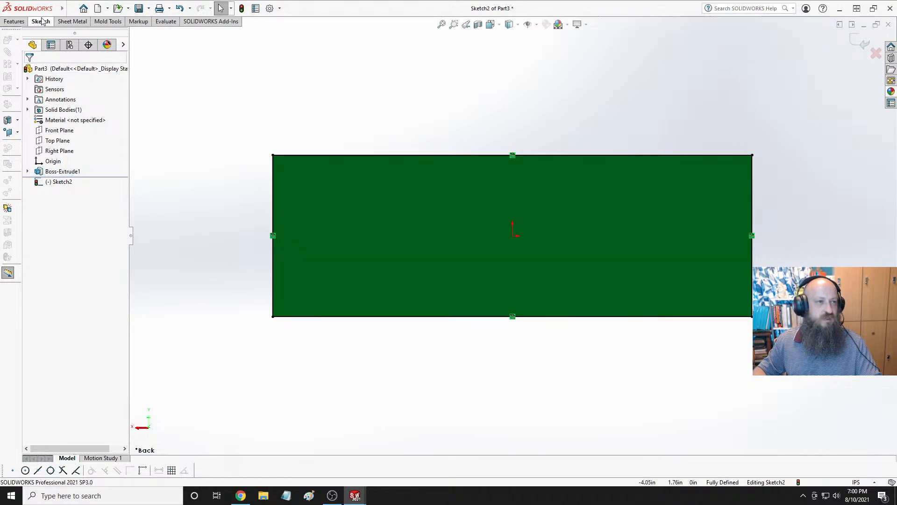
Extrude the converted outline as a blind boss 0.125 in deep, kept as a separate body without merging the result.
click(14, 21)
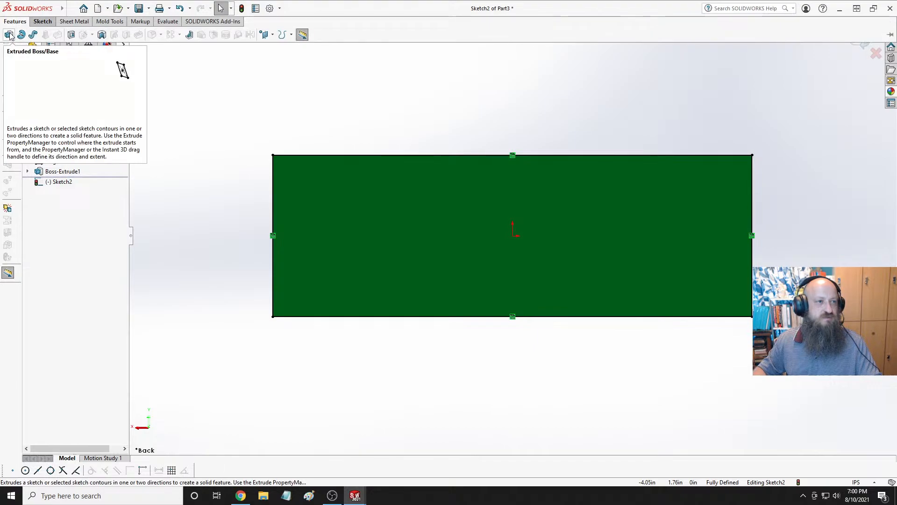
click(8, 34)
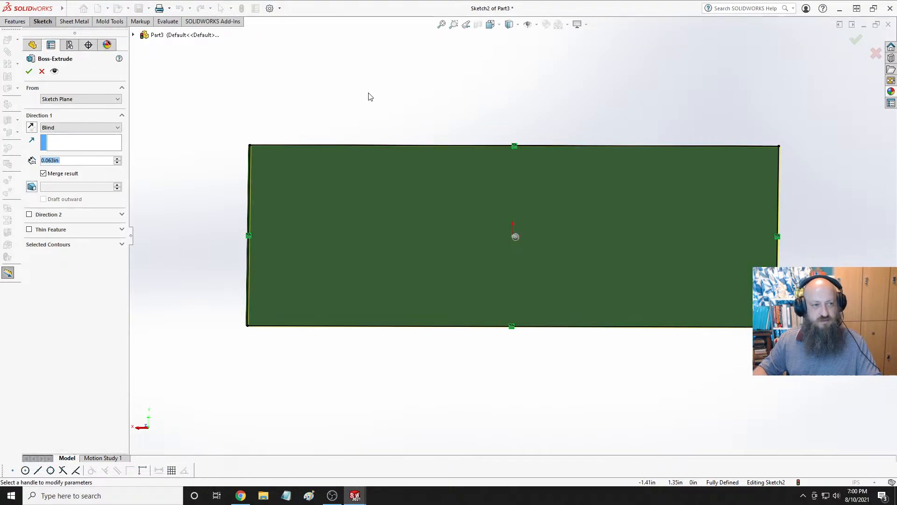
text(.125)
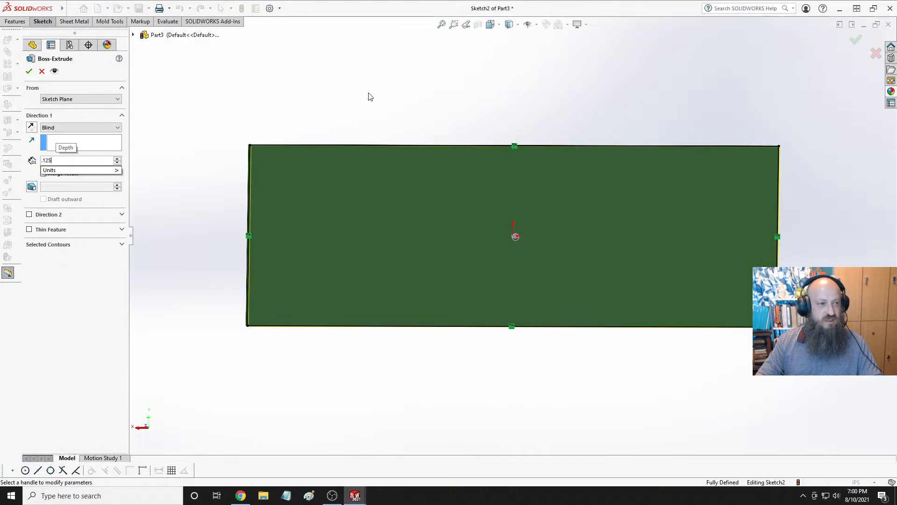
key(Return)
middle_drag(380, 94, 406, 174)
click(43, 173)
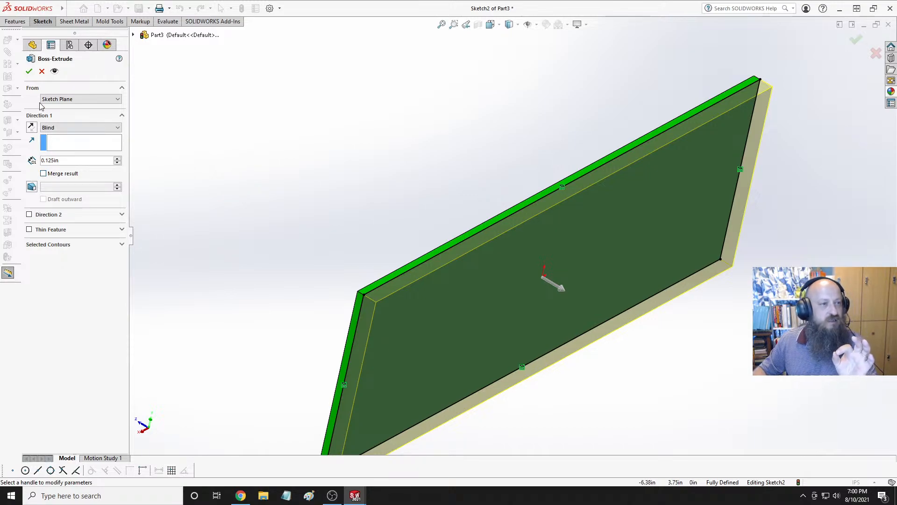
key(Return)
click(306, 145)
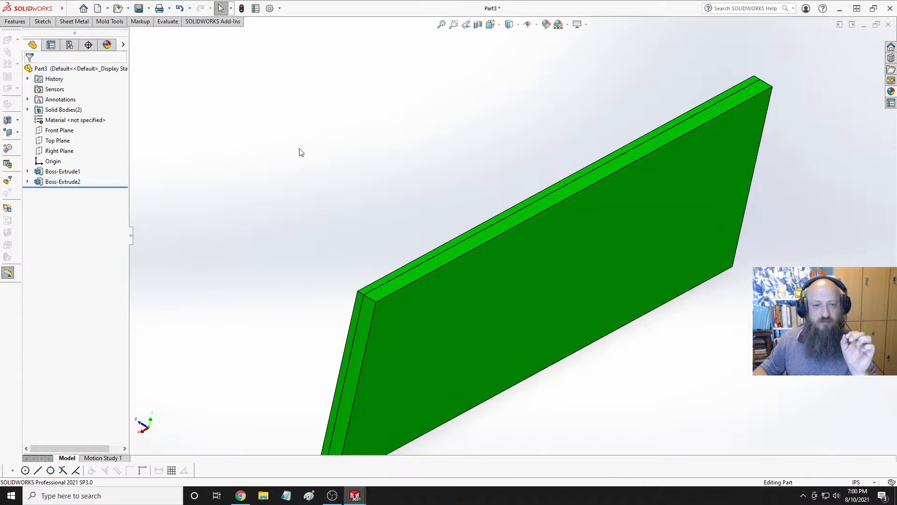
Review the extrusion settings of the 0.125 in back plate.
click(573, 293)
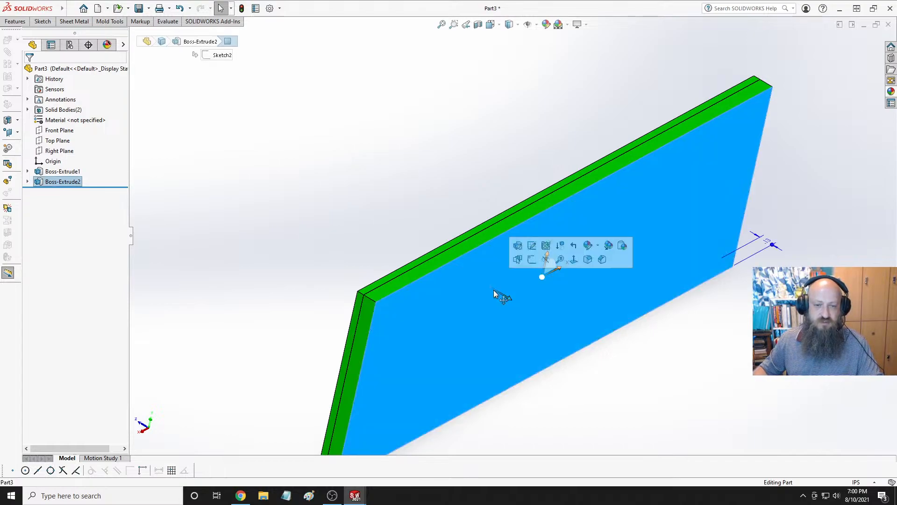
click(58, 181)
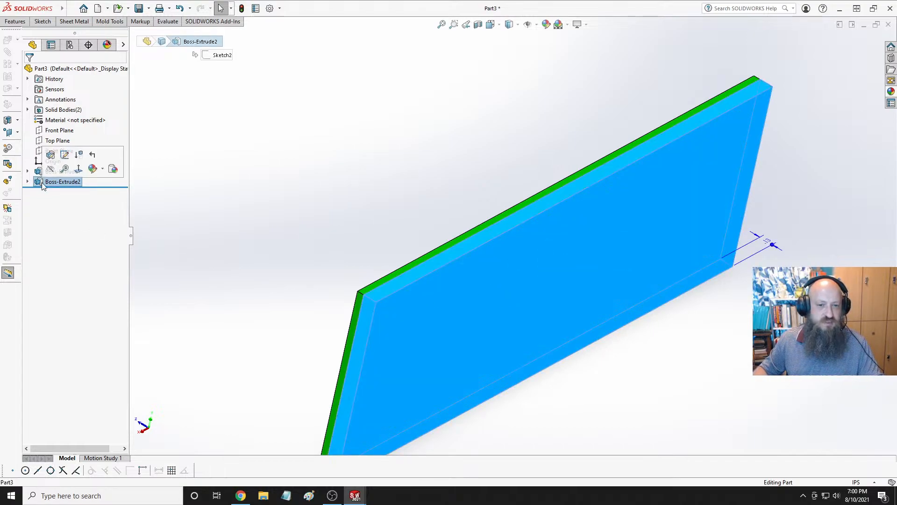
right_click(59, 181)
click(51, 155)
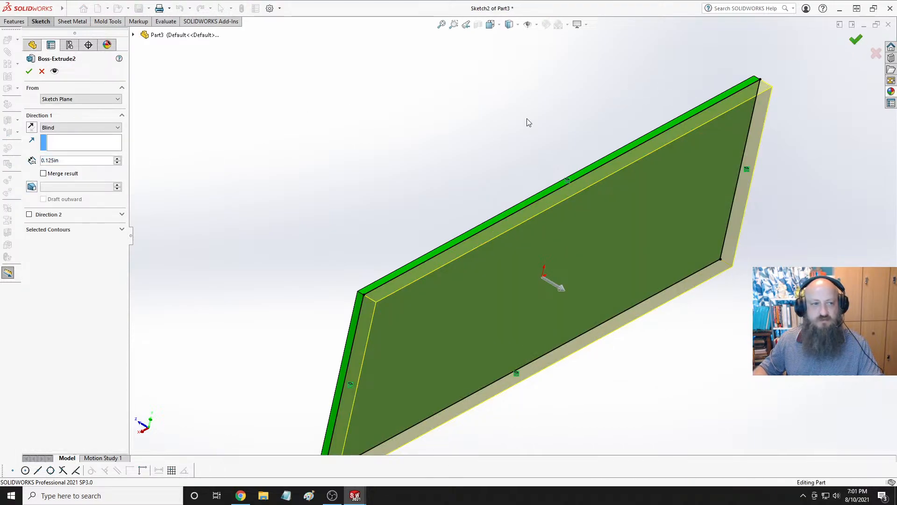
key(Return)
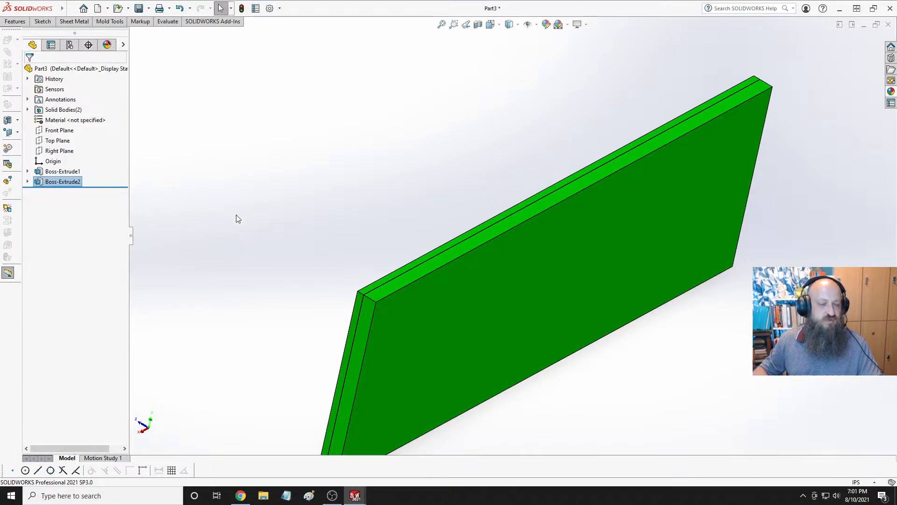
click(428, 270)
drag(428, 270, 429, 273)
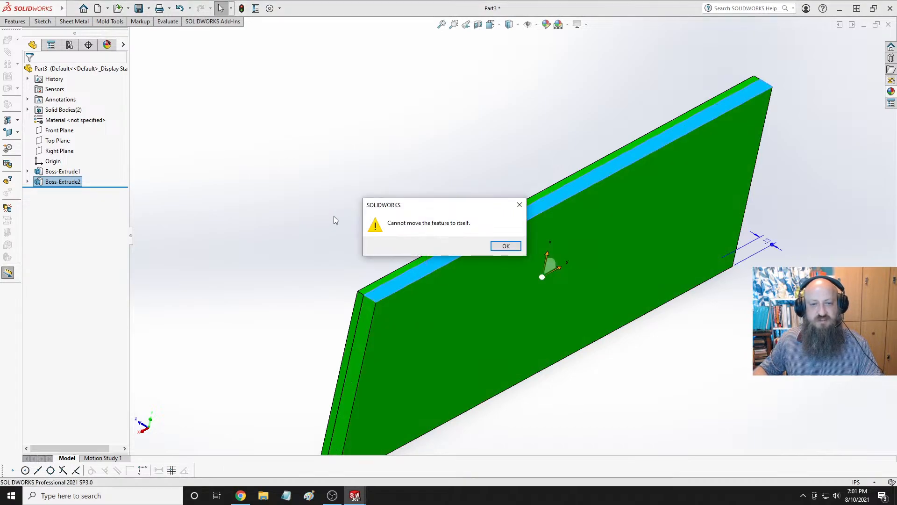
key(Return)
click(385, 174)
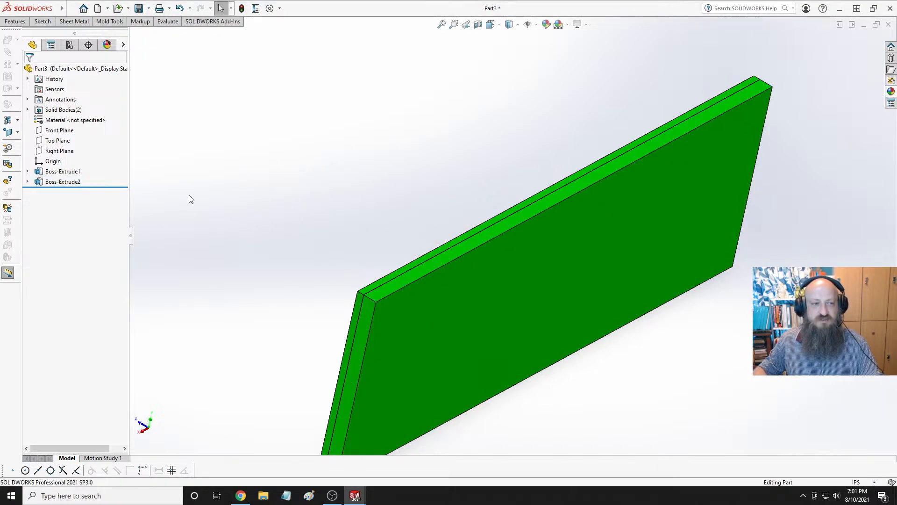
Colour the back plate's extrude feature dark grey, RGB 64, 64, 64, from the standard swatches.
right_click(60, 181)
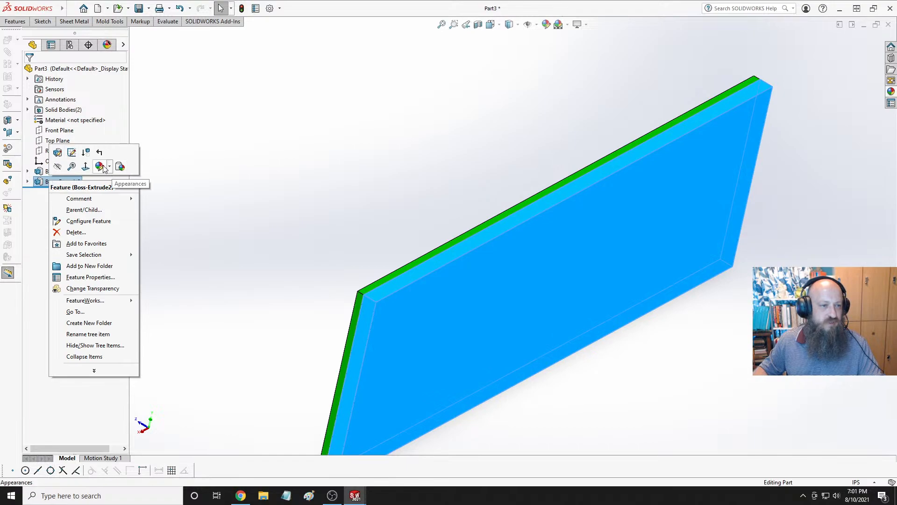
click(102, 167)
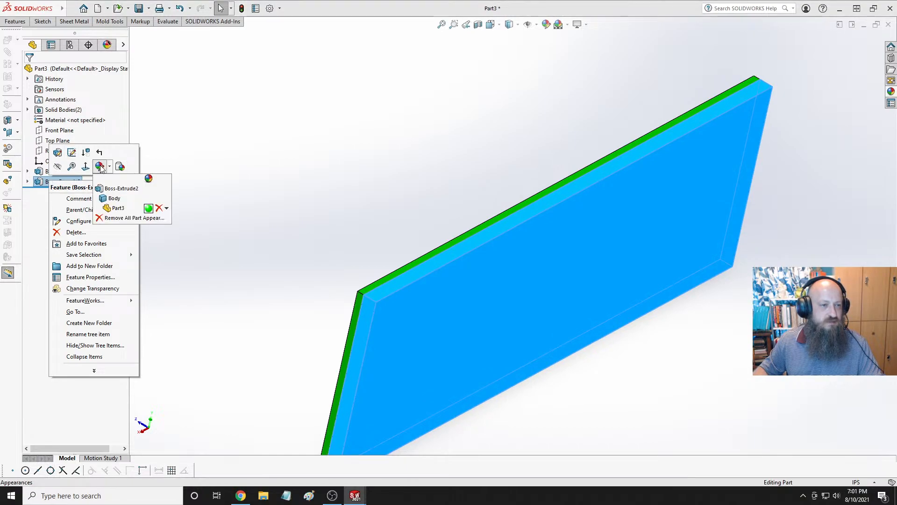
click(114, 199)
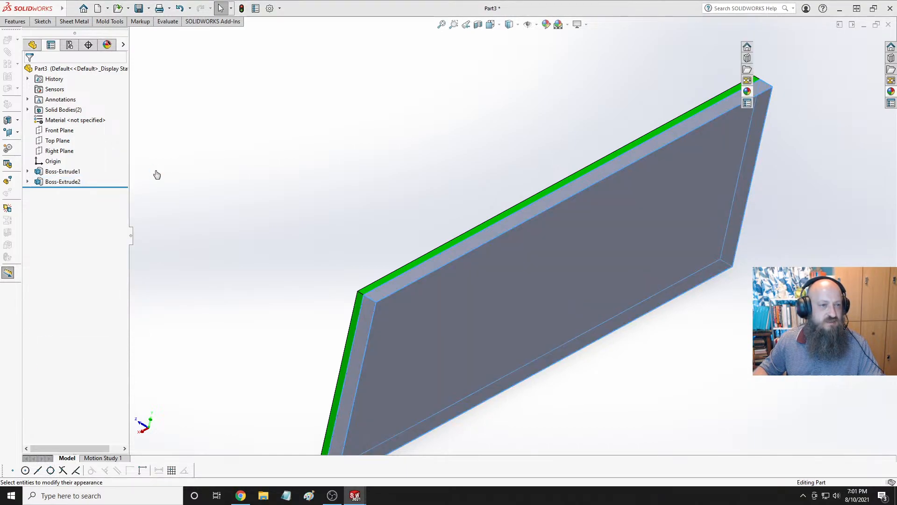
click(95, 276)
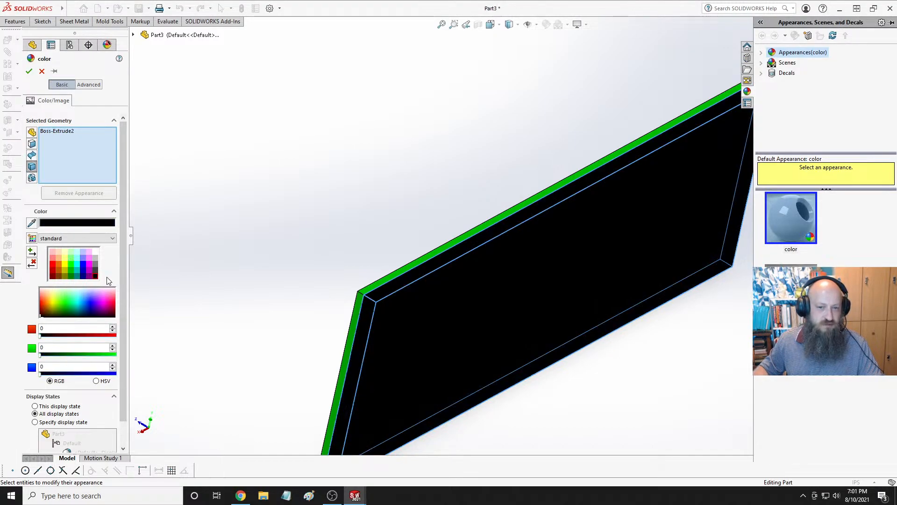
click(95, 269)
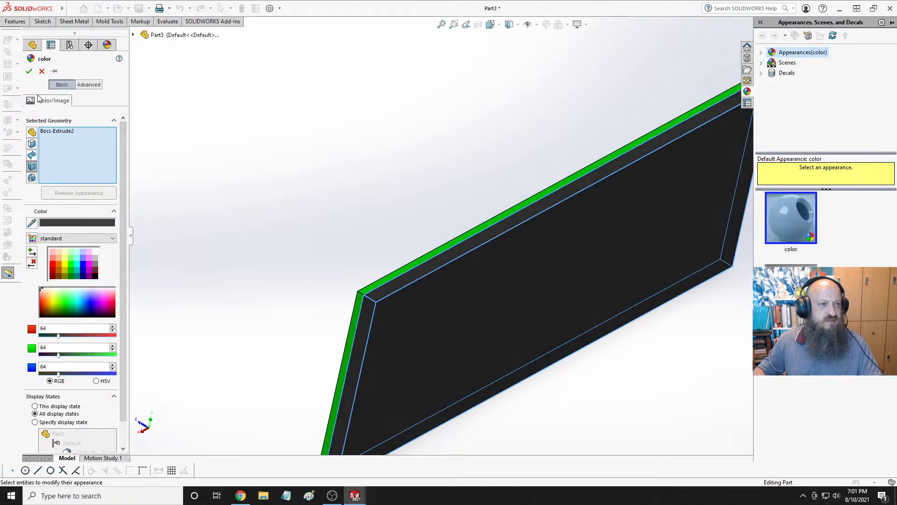
click(29, 71)
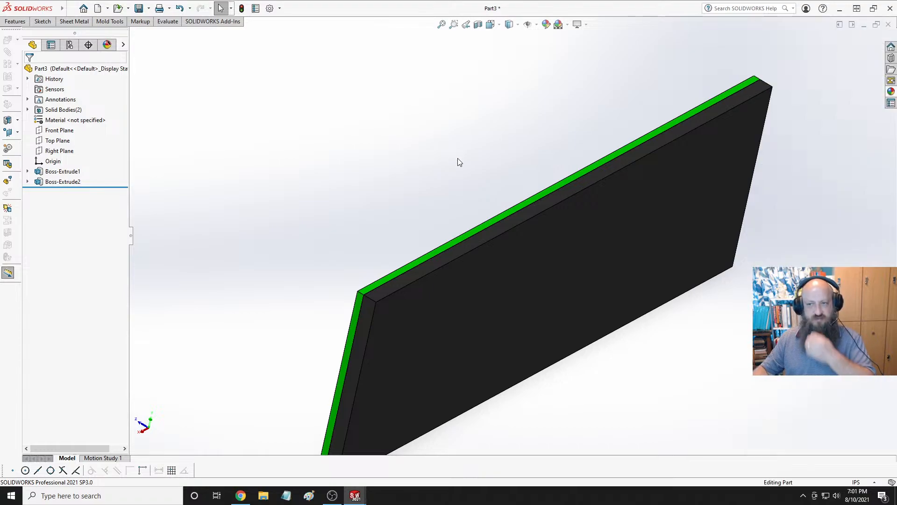
Save the part as PCE164P-N07 in the Fantasy Rig folder, shown in the isometric view.
middle_drag(458, 162, 661, 236)
key(space)
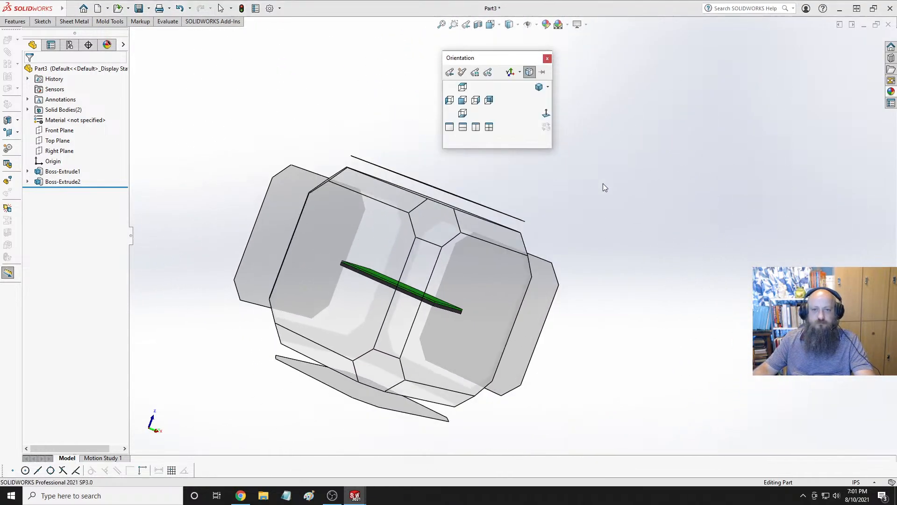
click(538, 88)
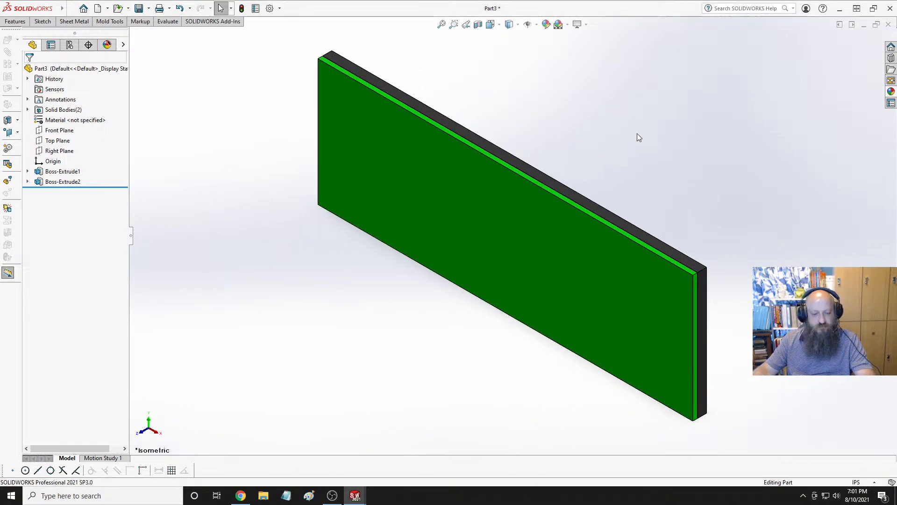
key(ctrl+s)
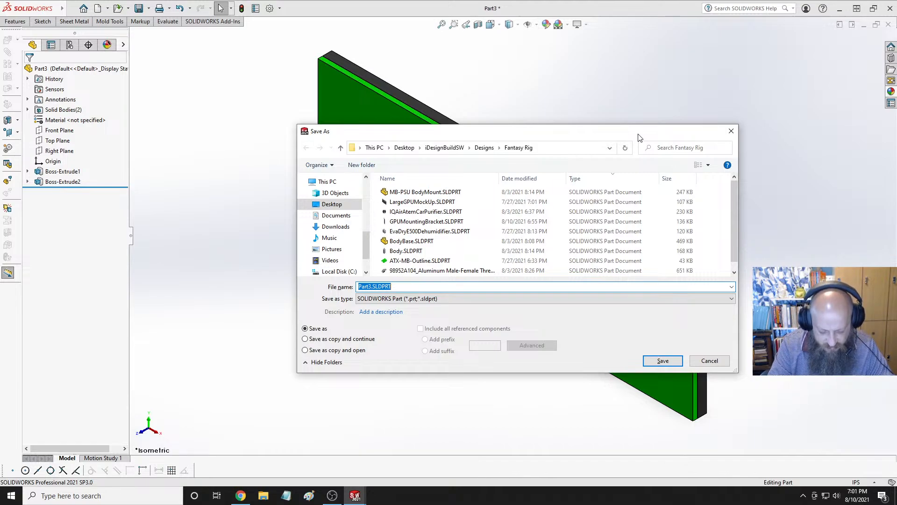
text(PC)
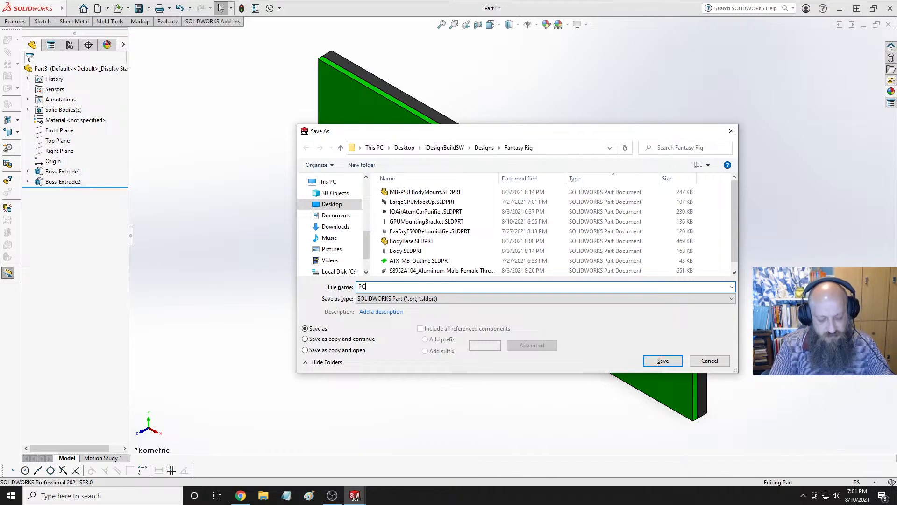
text(E16)
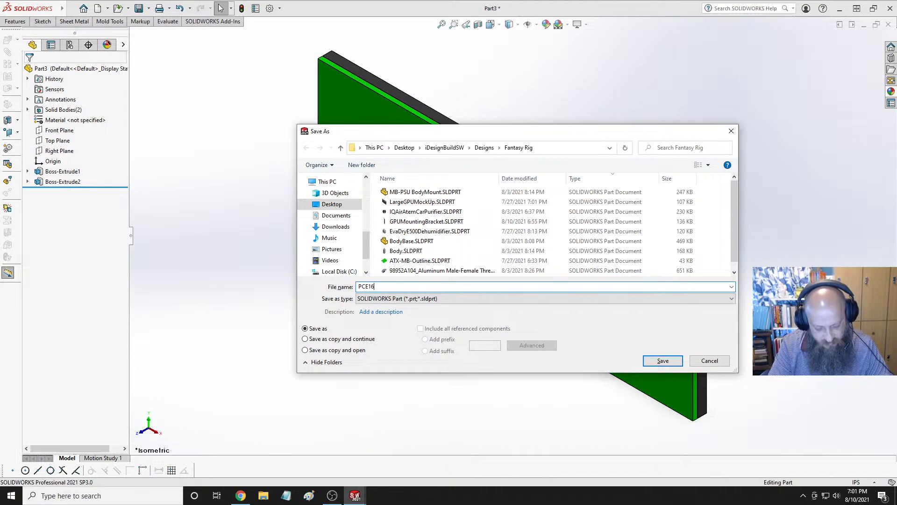
text(4P)
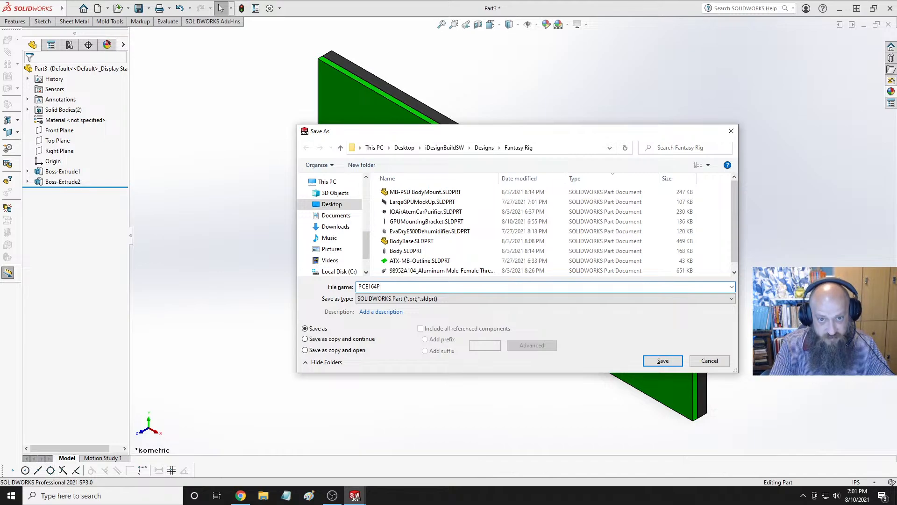
text(-)
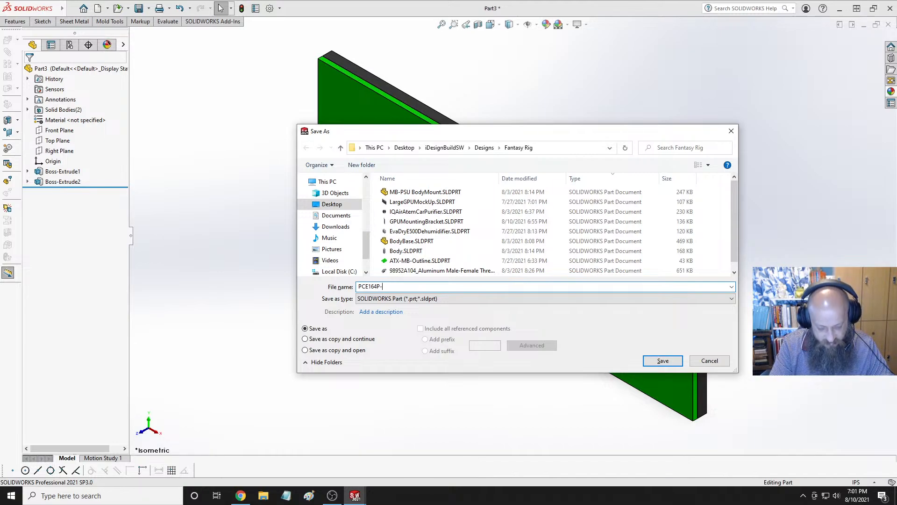
text(N07)
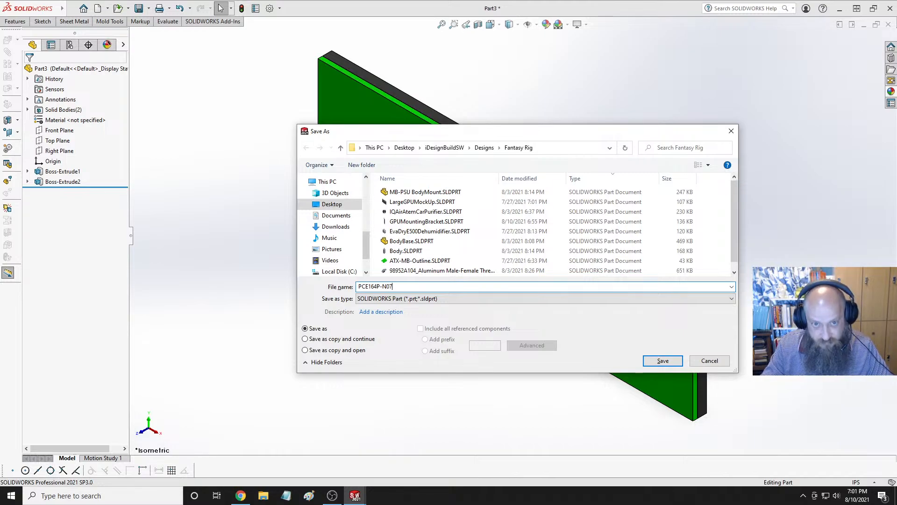
key(Return)
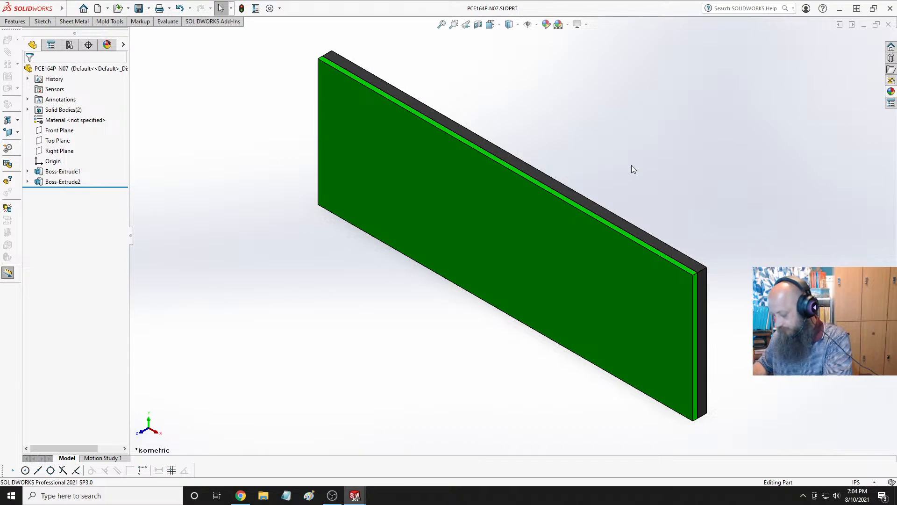
Start a sketch on the green plate's front face, seen in the front view.
key(space)
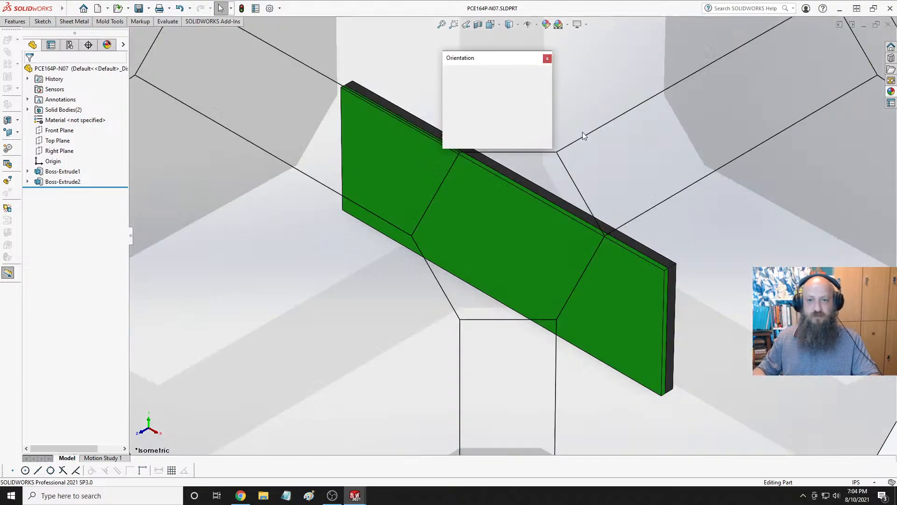
click(366, 288)
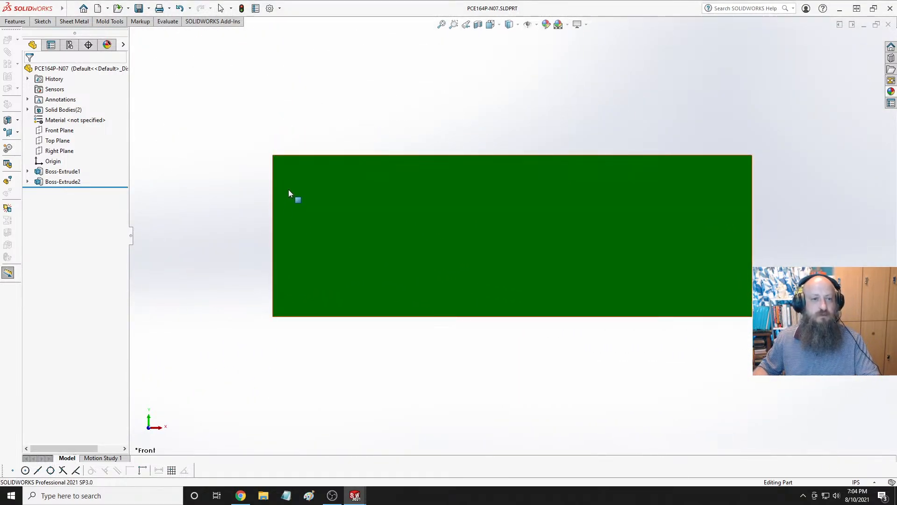
click(333, 182)
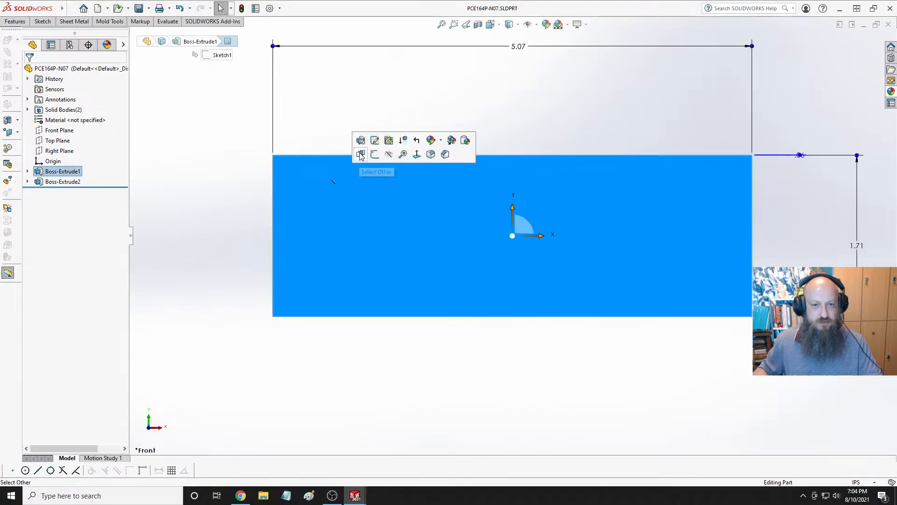
click(369, 155)
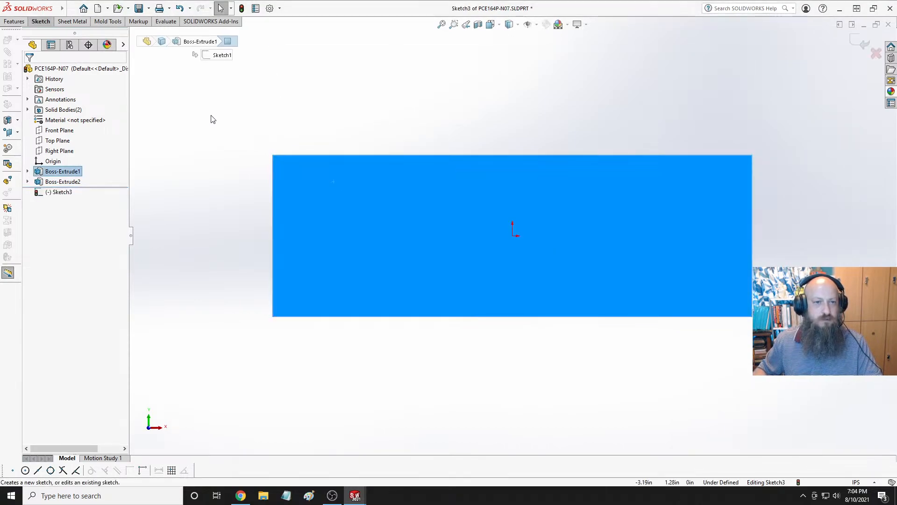
click(167, 93)
Sketch a corner rectangle about 3.55 by 0.77 in, starting on the plate's left edge near its upper corner.
click(45, 22)
click(75, 35)
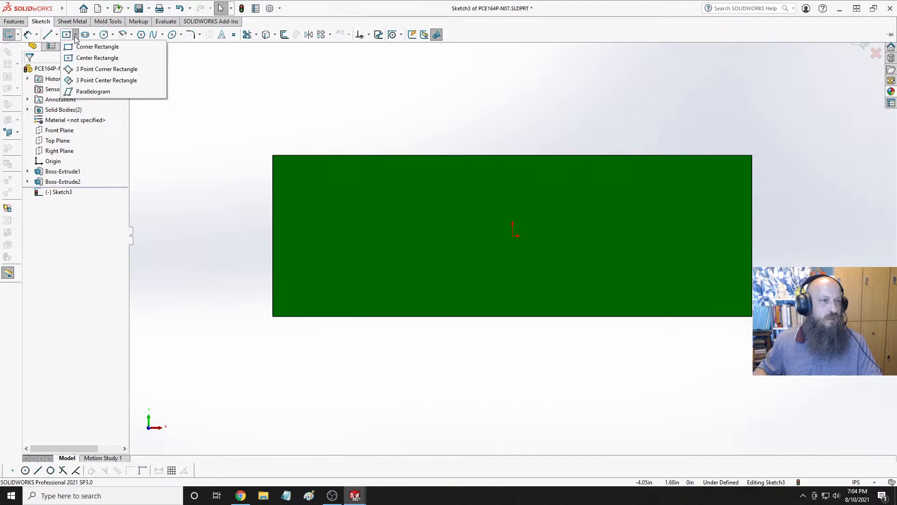
click(100, 44)
click(273, 176)
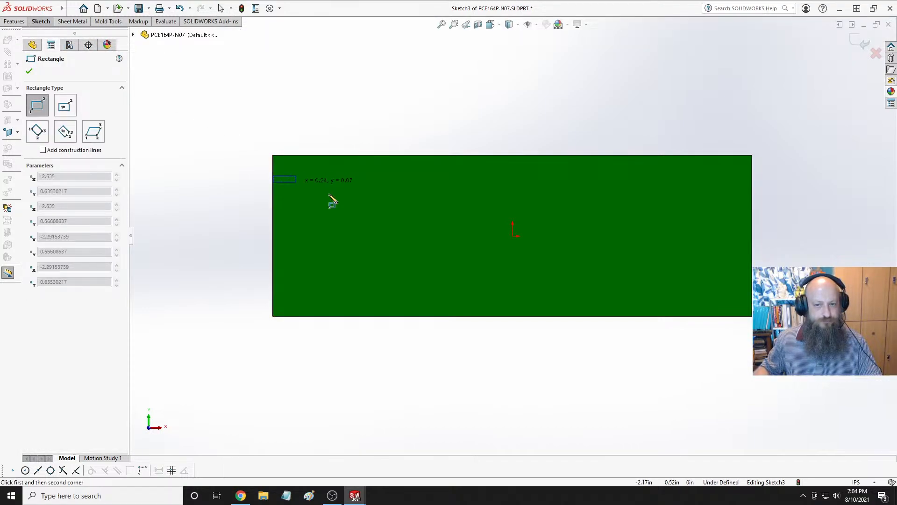
click(608, 248)
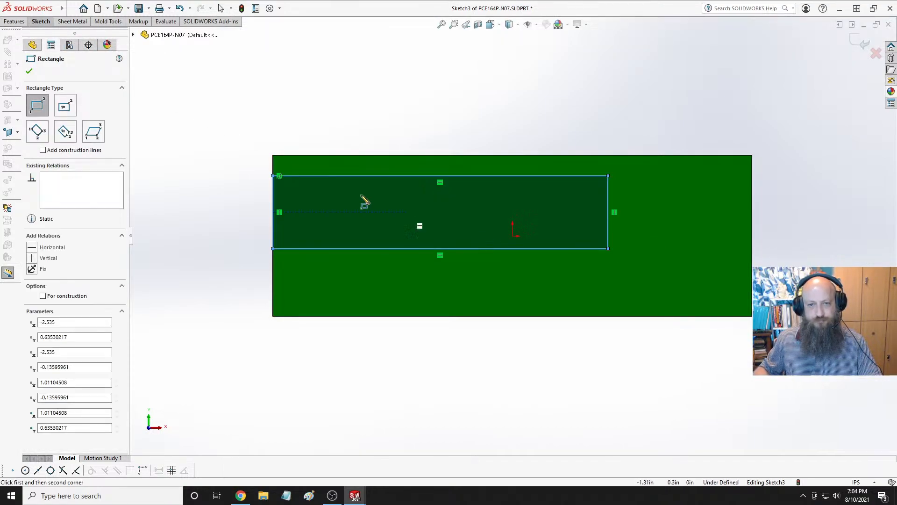
Dimension the gap between the plate's upper edge and the rectangle's upper side as 0.4215 in.
mouse_move(19, 27)
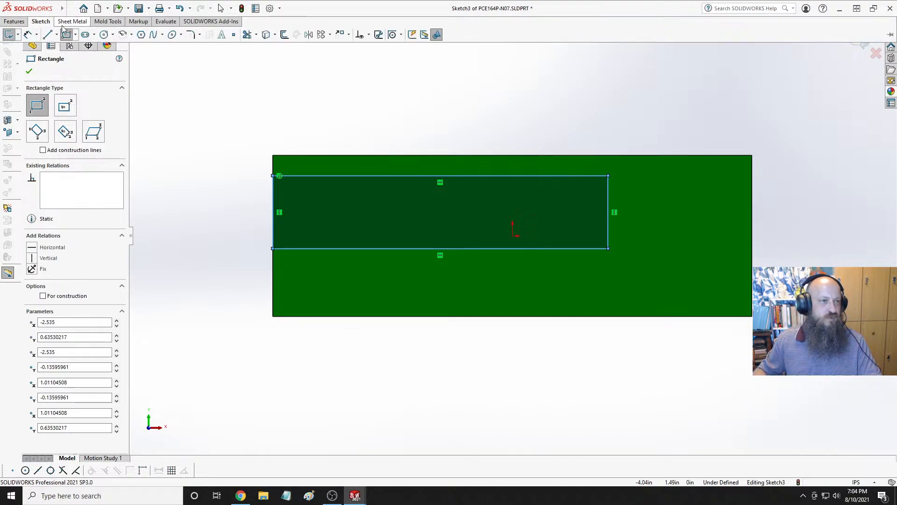
click(48, 35)
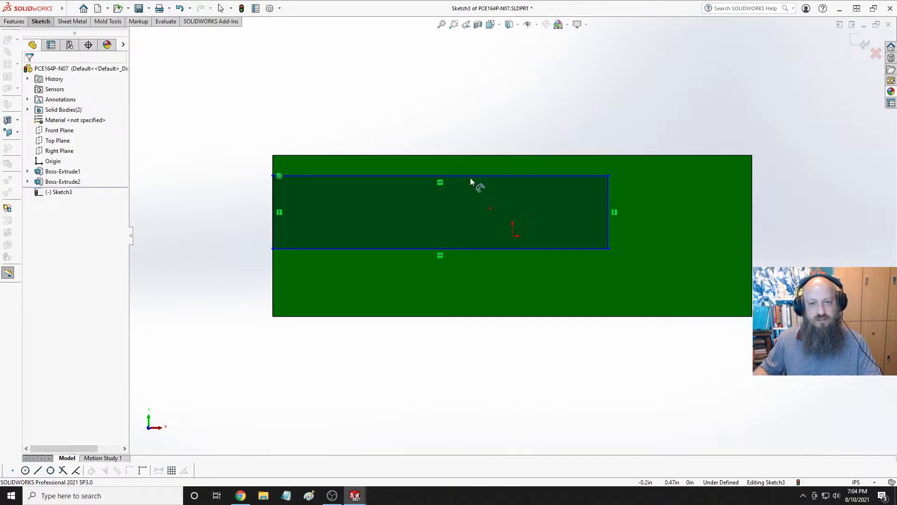
click(377, 155)
click(377, 175)
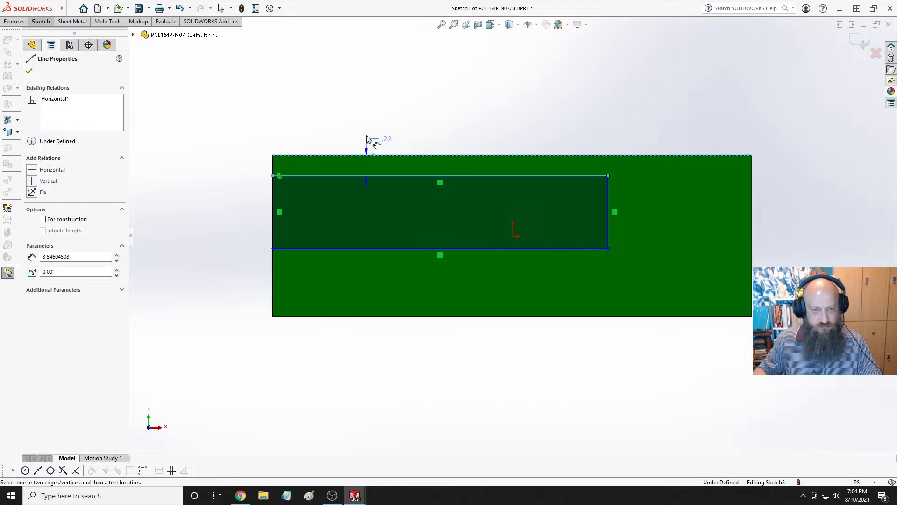
click(369, 129)
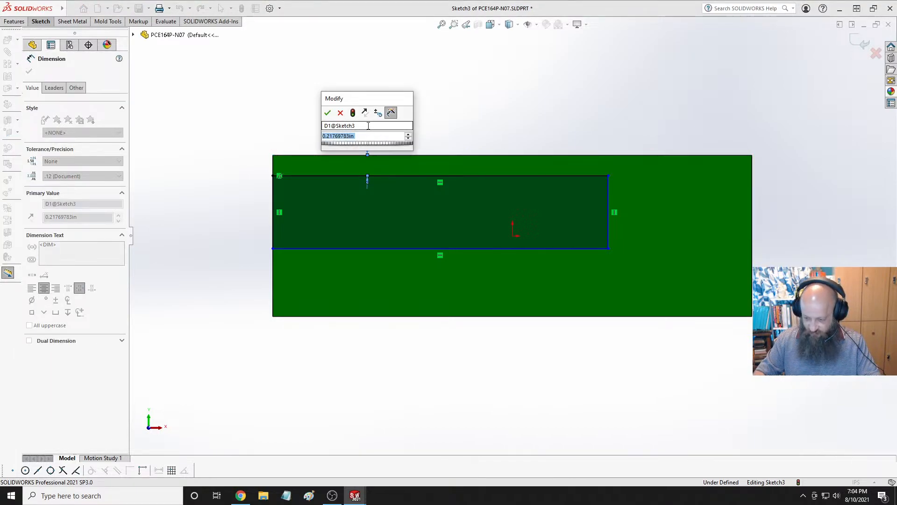
text(.4215)
key(Return)
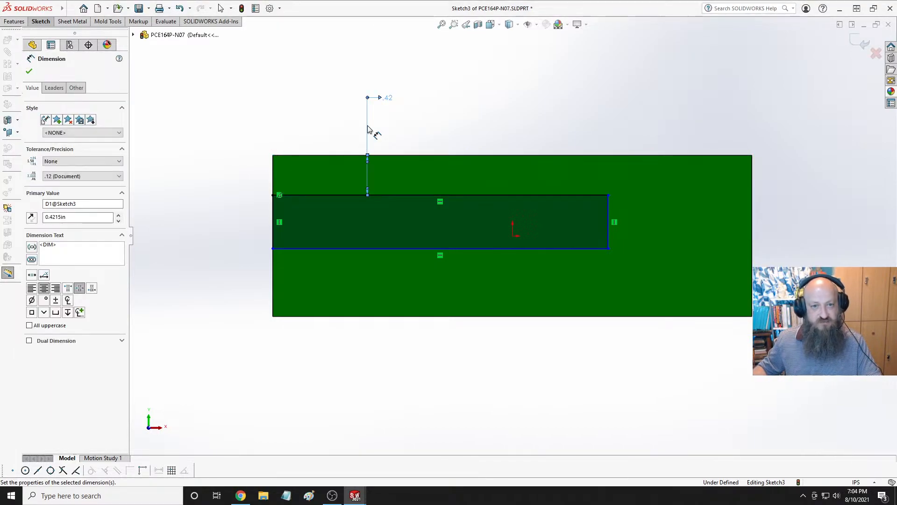
Dimension the rectangle with a height of 0.345 in and a length of 3.515 in.
click(609, 214)
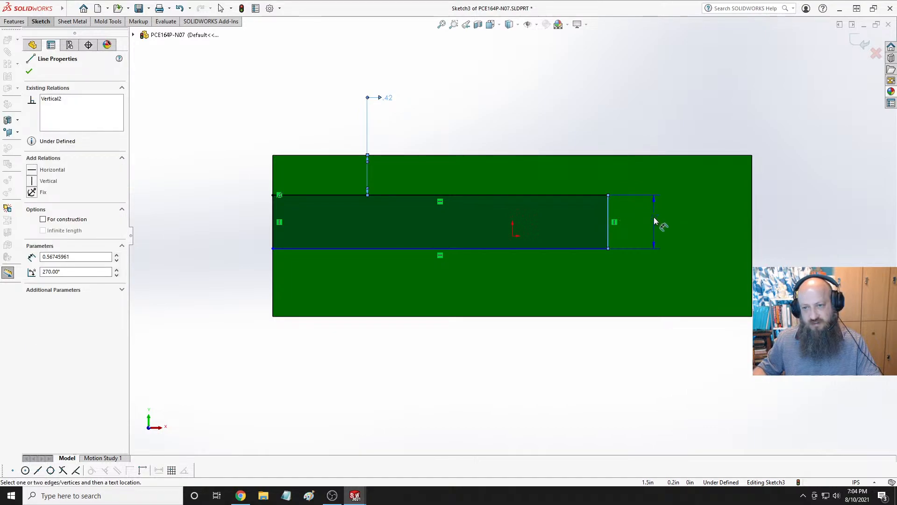
click(654, 222)
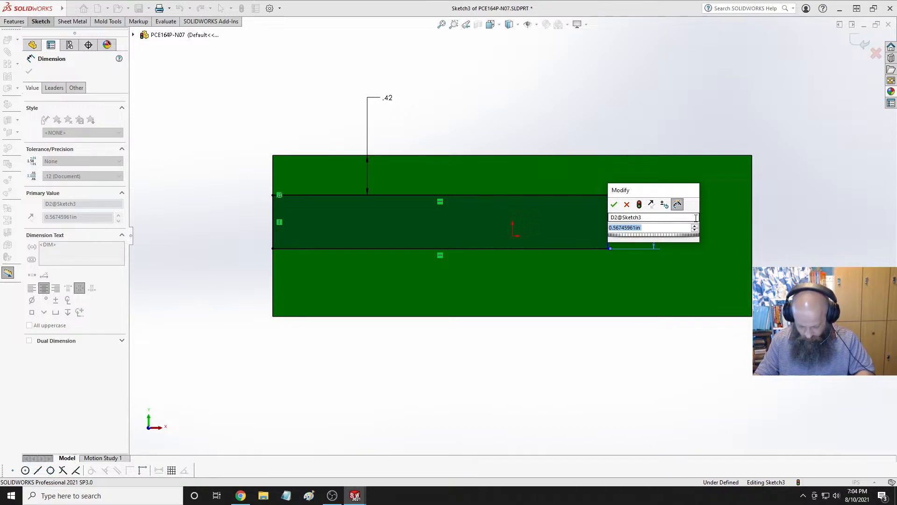
text(.345)
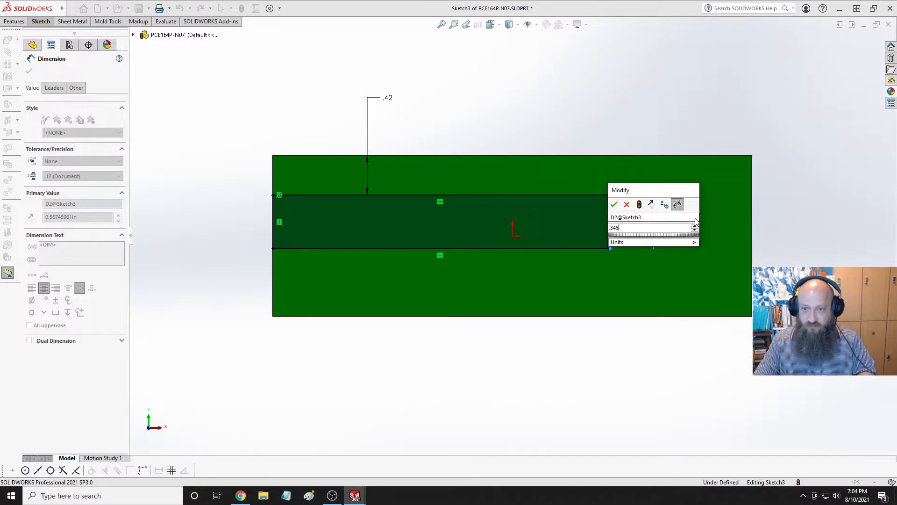
key(Return)
click(463, 195)
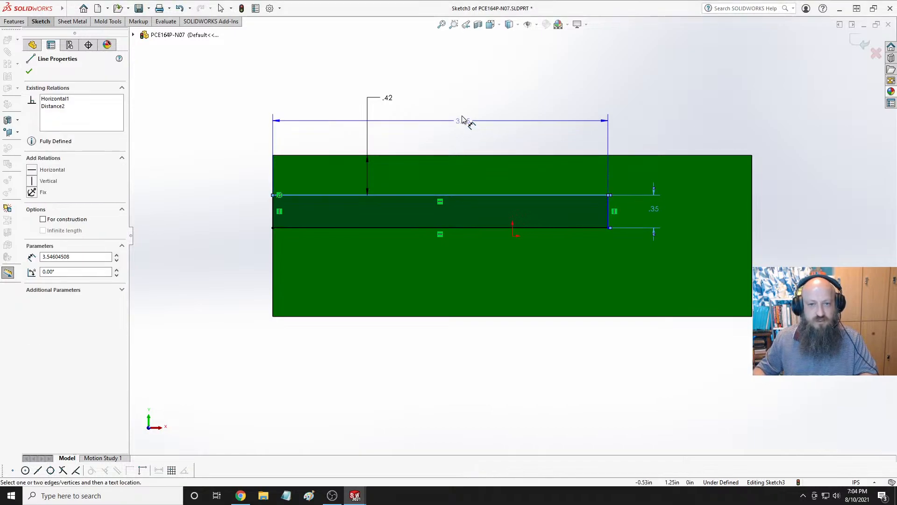
click(442, 88)
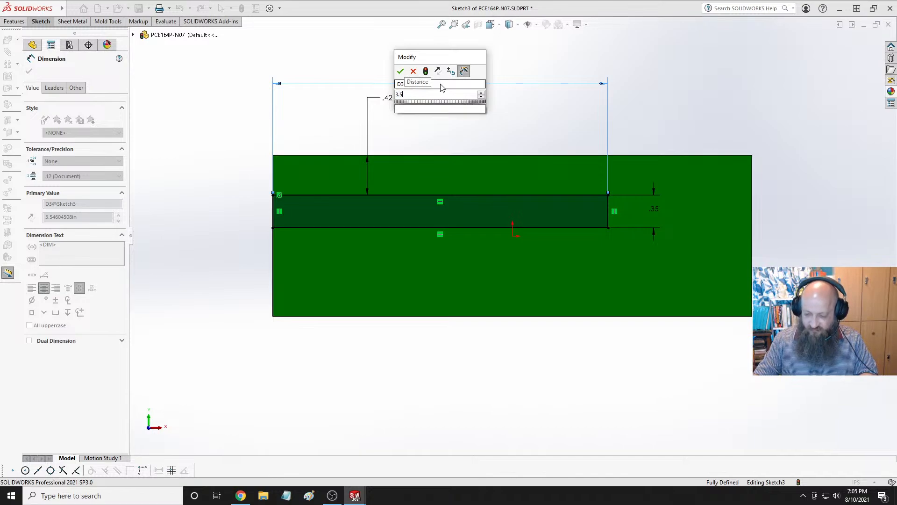
text(515)
key(Return)
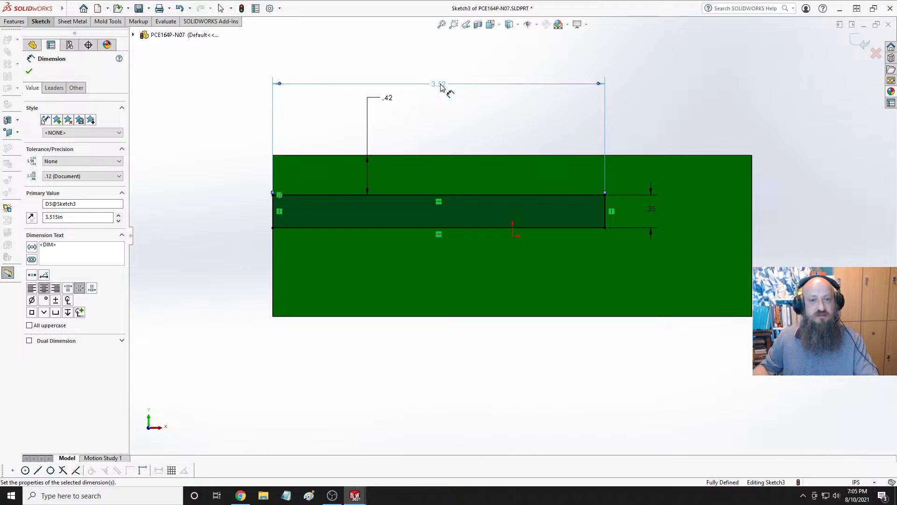
key(Escape)
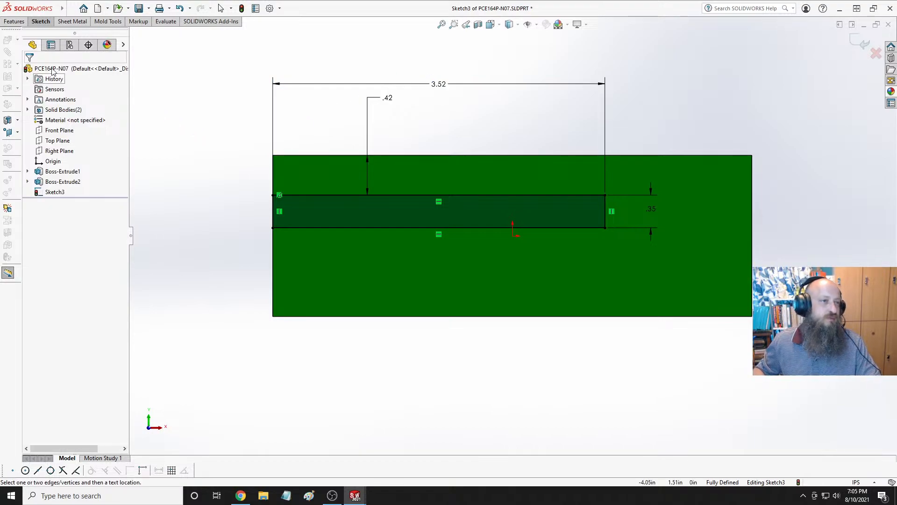
Extrude the rectangle as a blind boss 0.445 in deep, kept as a separate body without merging the result.
click(30, 22)
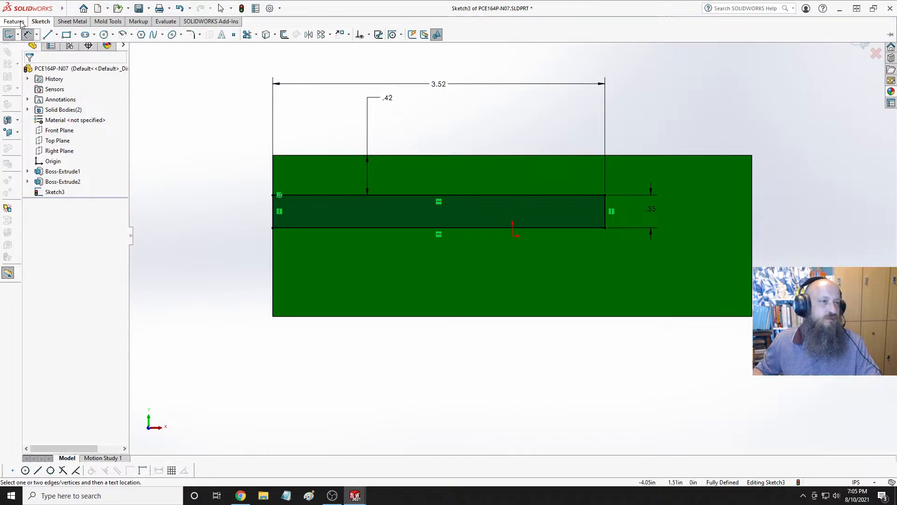
click(14, 22)
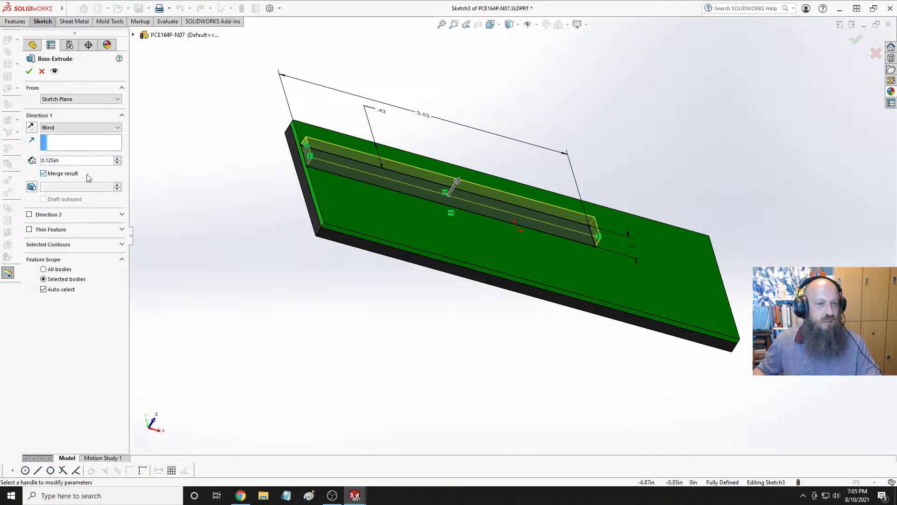
middle_drag(218, 180, 197, 185)
click(44, 174)
click(81, 161)
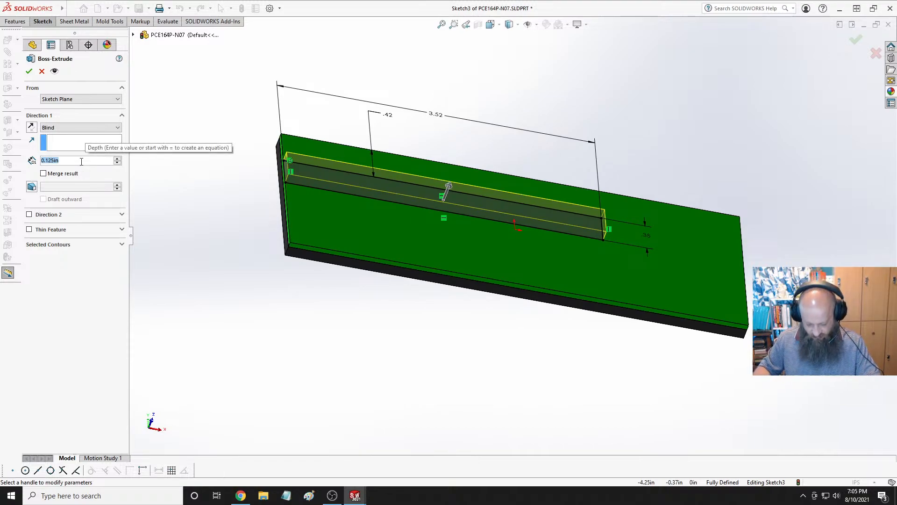
text(.445)
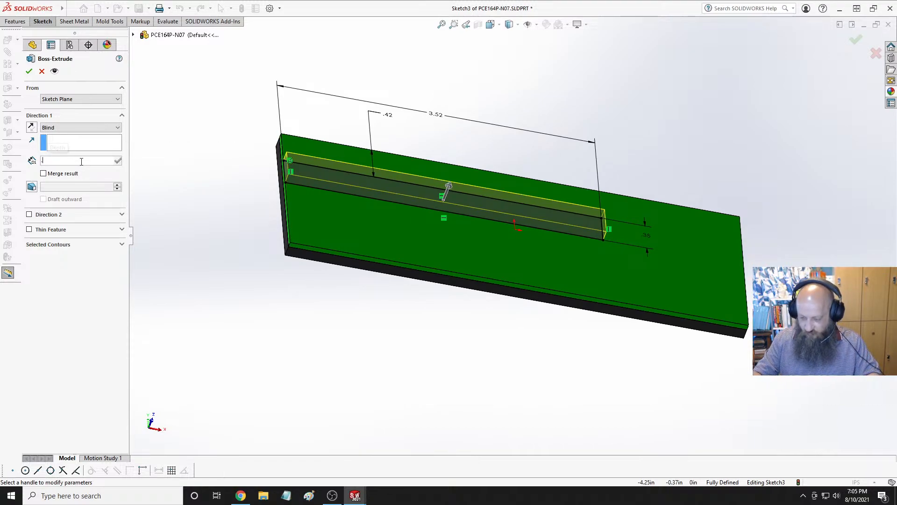
key(Return)
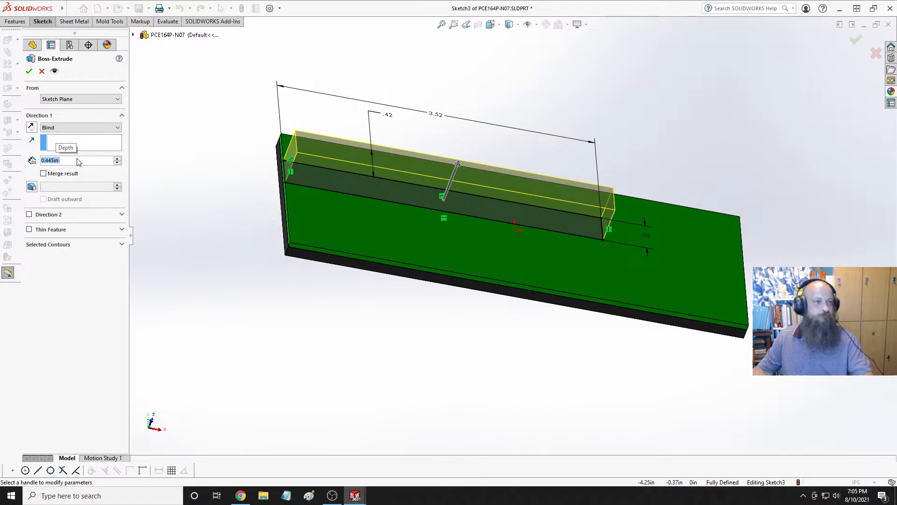
click(29, 71)
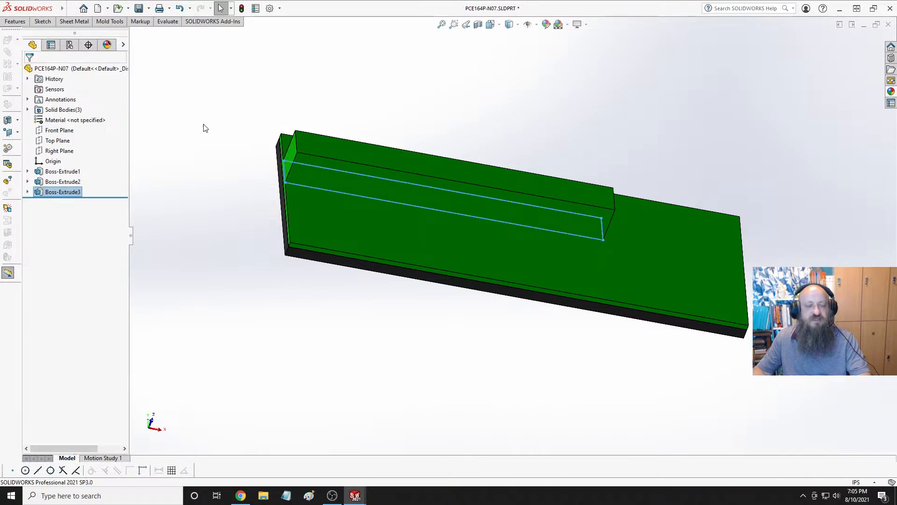
click(209, 153)
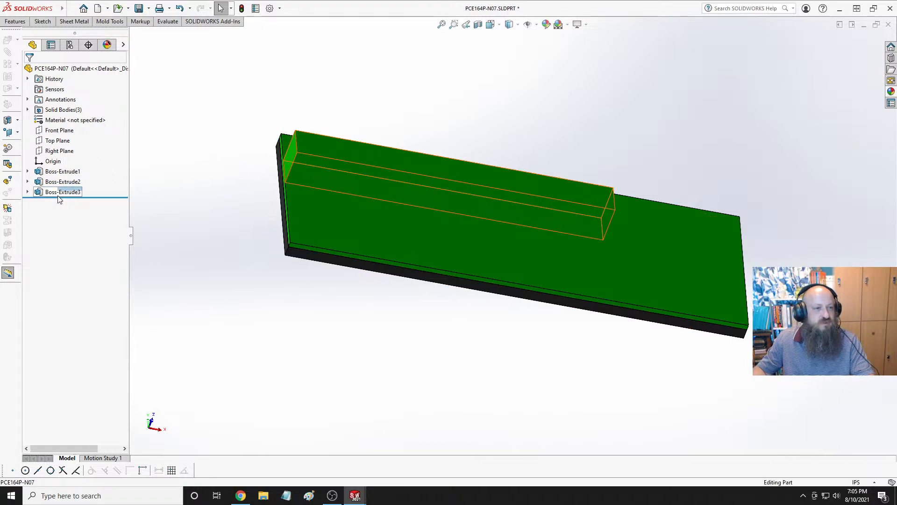
Colour the new rectangular block's extrude feature light cyan from the standard swatches.
click(70, 191)
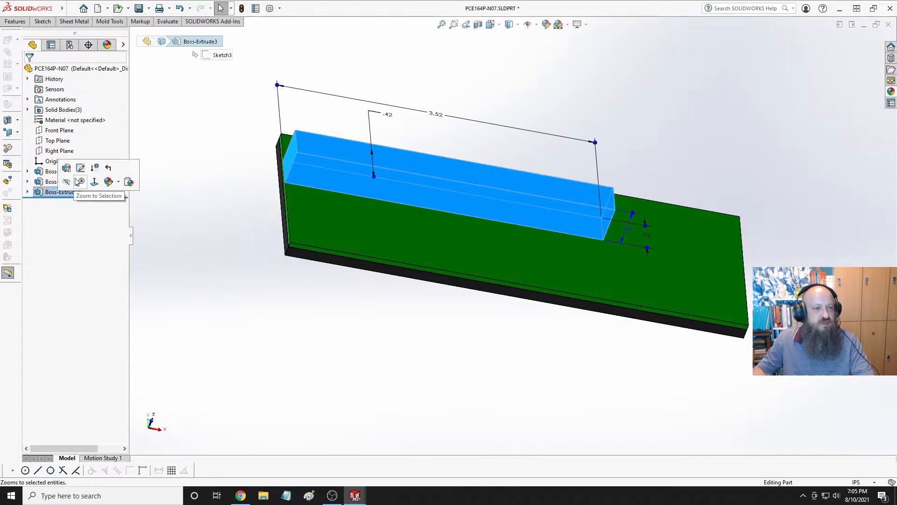
click(110, 183)
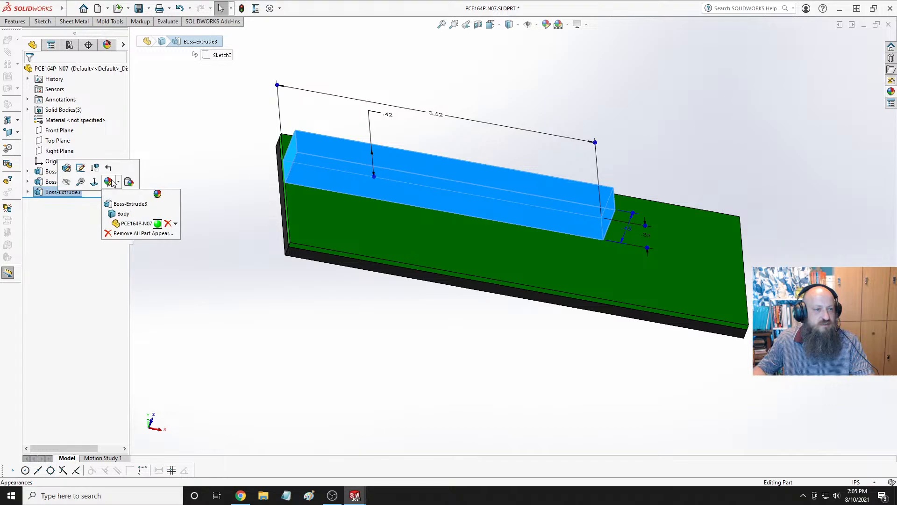
click(124, 206)
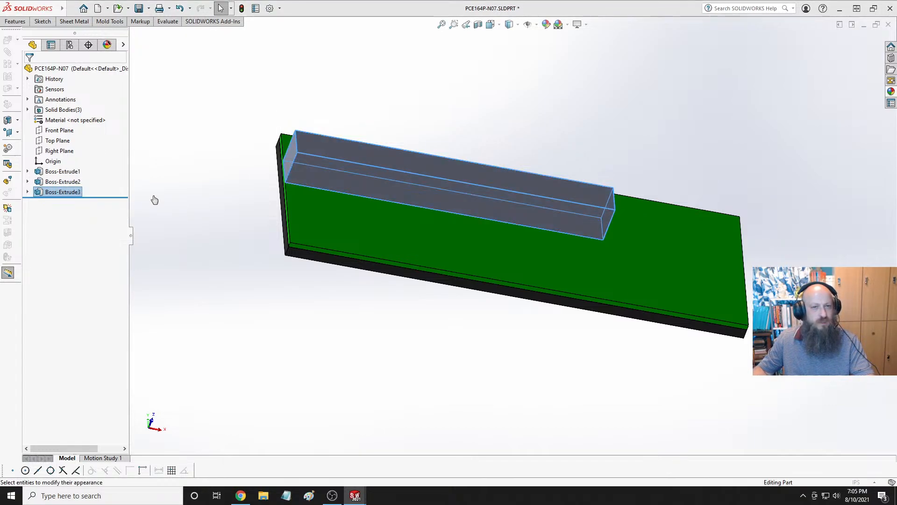
click(79, 258)
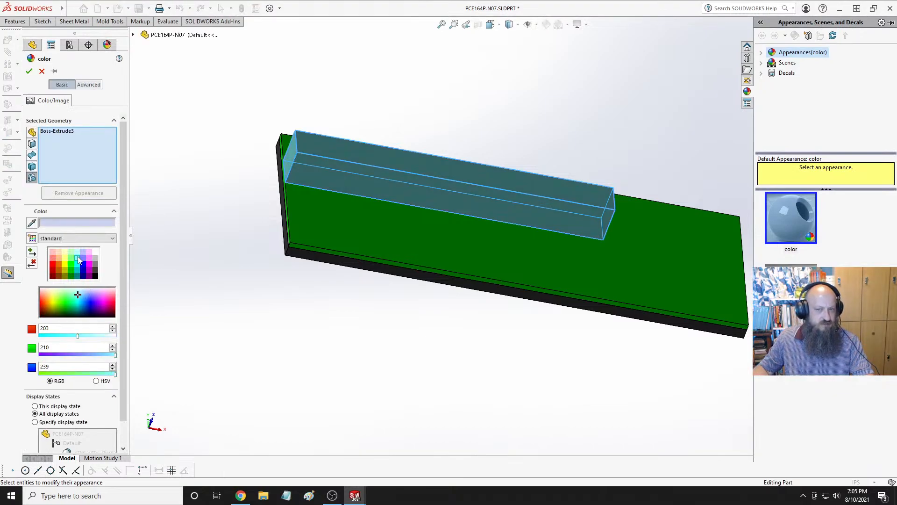
click(78, 263)
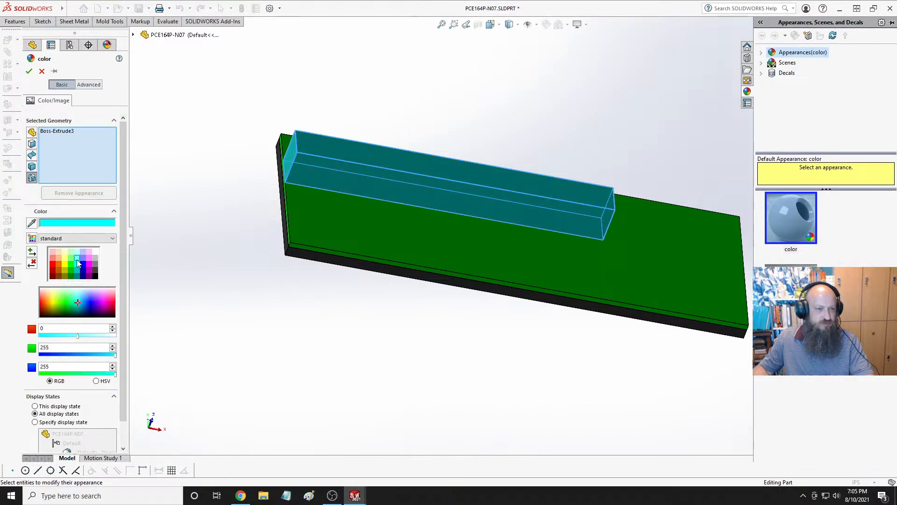
click(77, 257)
click(29, 71)
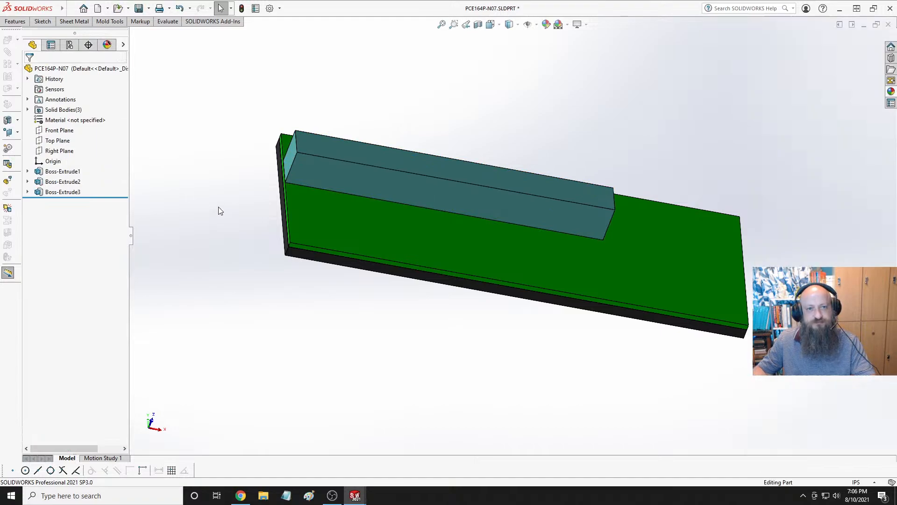
View the board's front face straight on, turned 180 degrees, and save the part.
key(space)
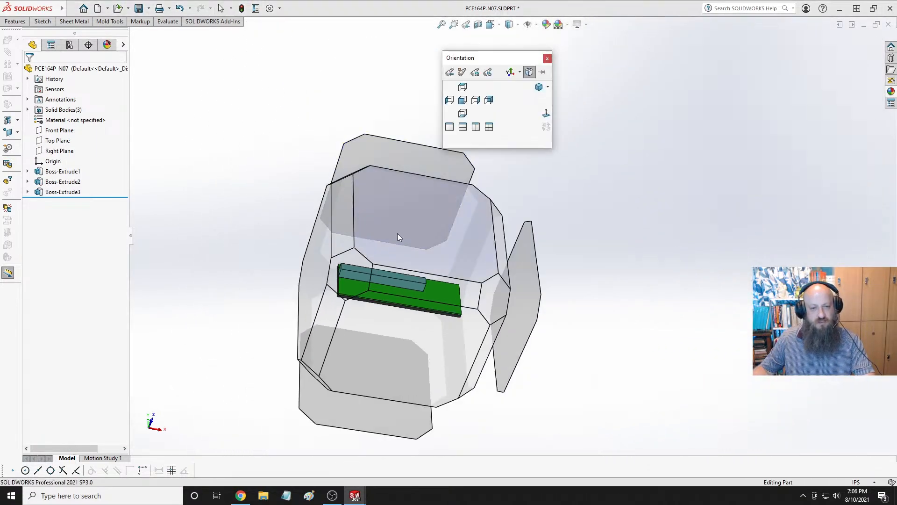
click(397, 233)
scroll(583, 301, down, 2)
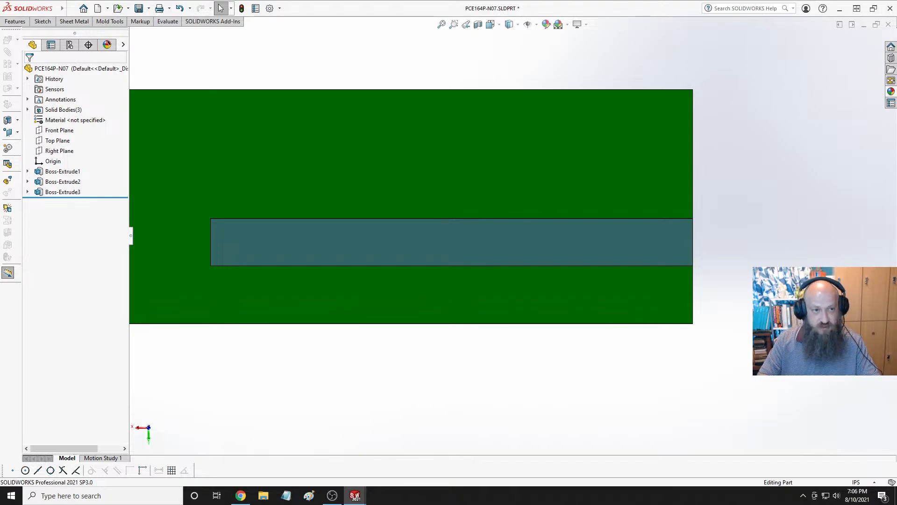
key(ctrl+s)
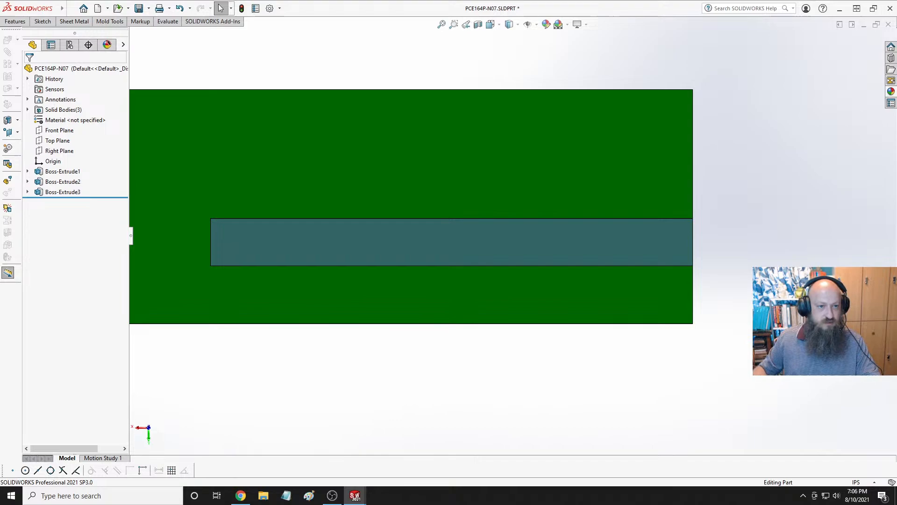
Sketch two rectangles side by side on the connector block's front face, about 0.7 in and 2.44 in long and 0.14 in high.
click(253, 249)
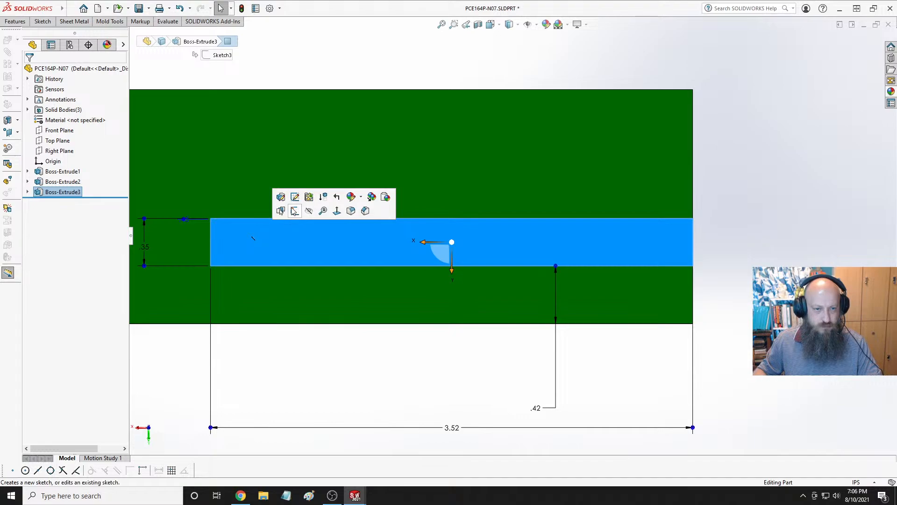
click(294, 211)
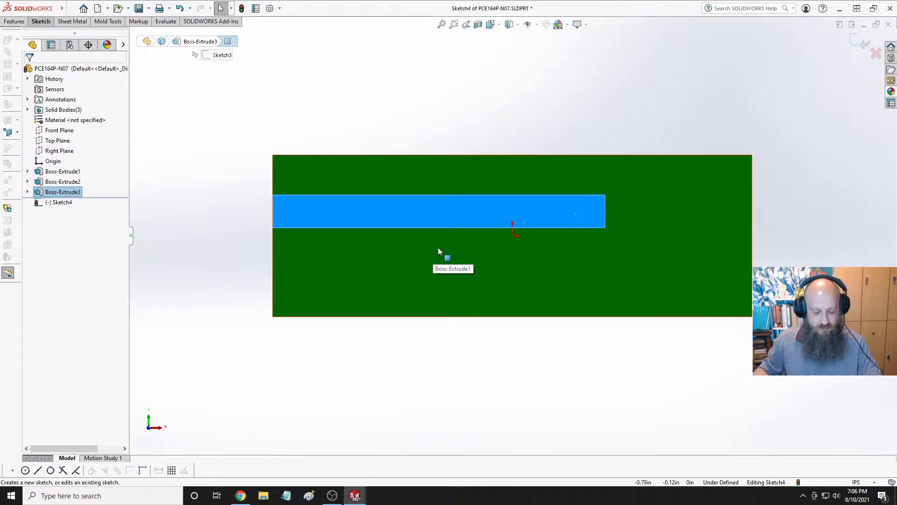
click(221, 128)
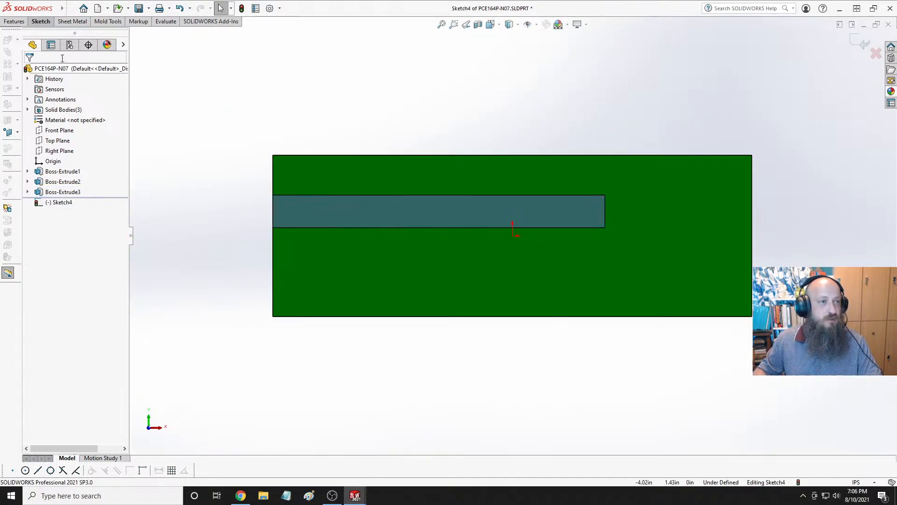
click(41, 22)
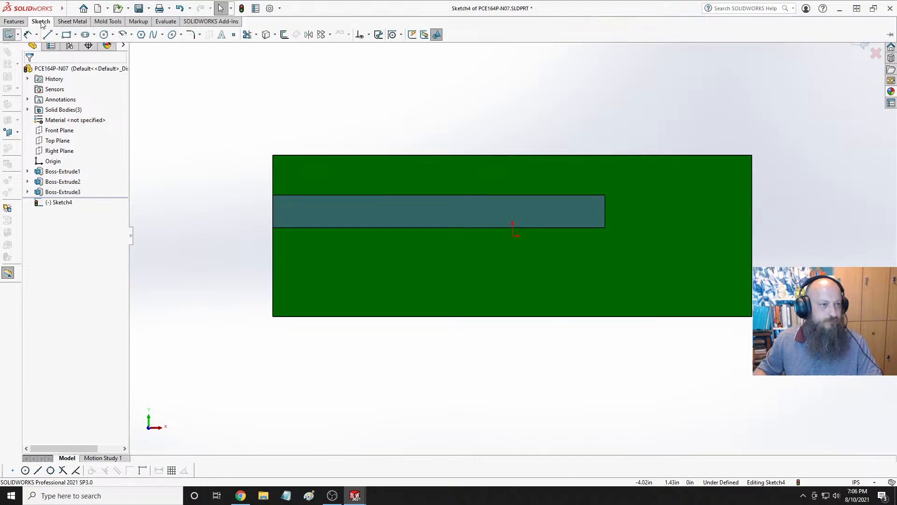
click(66, 34)
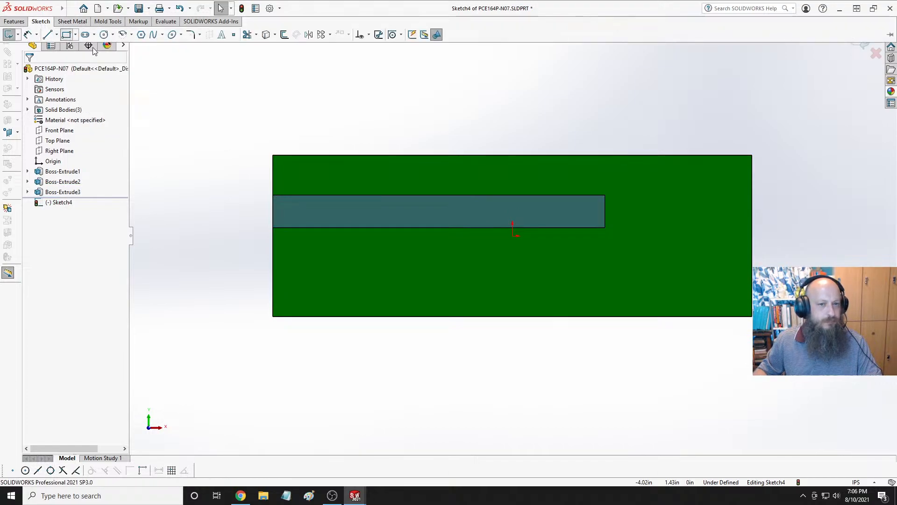
click(283, 204)
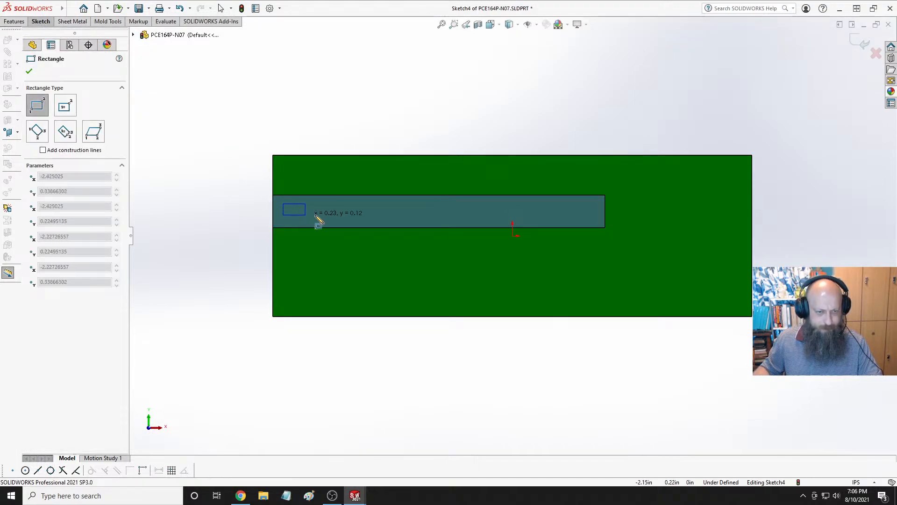
click(357, 217)
click(365, 204)
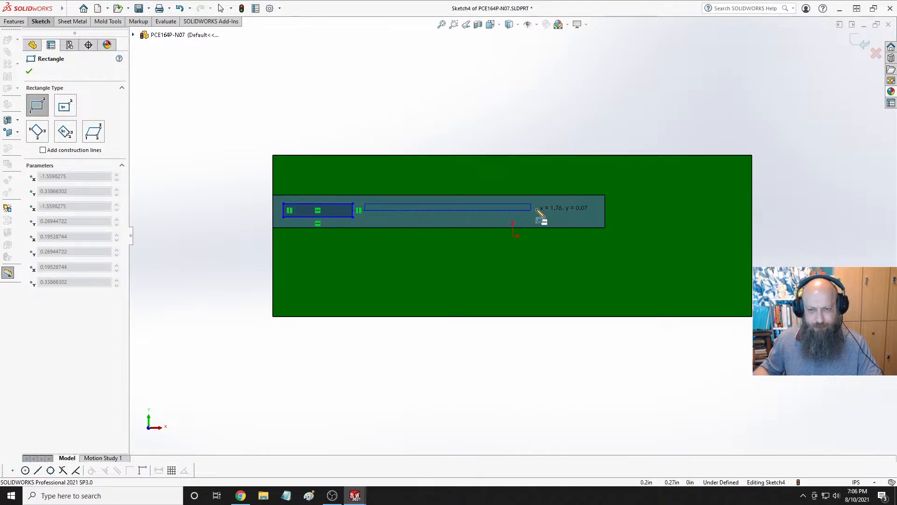
click(596, 217)
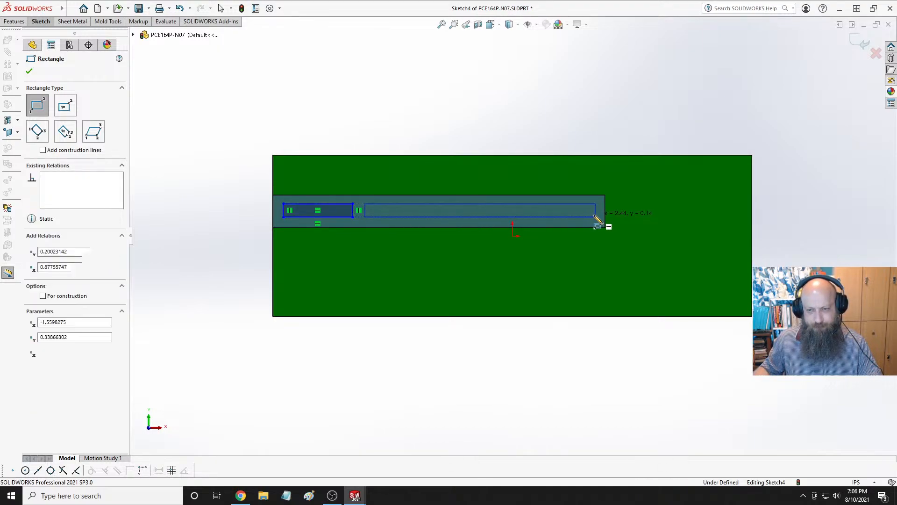
key(Escape)
Dimension the short rectangle's outer side 0.08 in from the connector block's nearest end edge.
scroll(335, 196, down, 5)
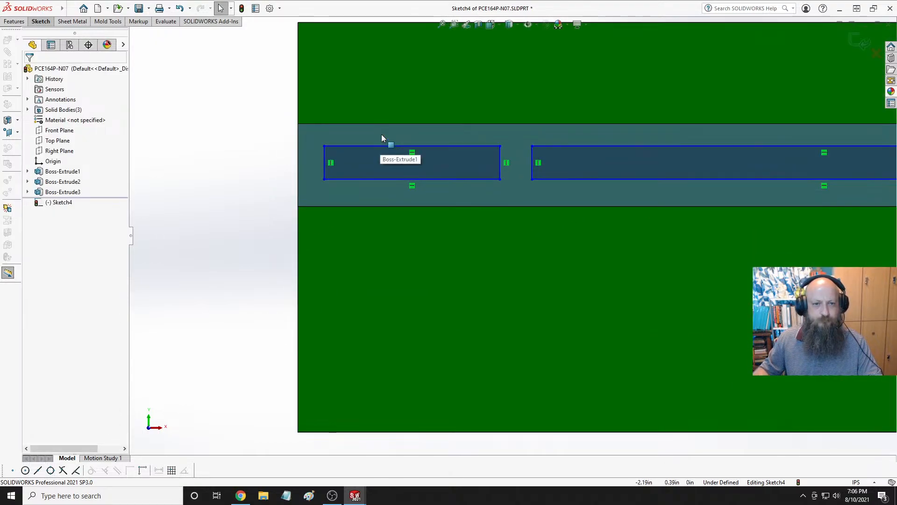
click(30, 22)
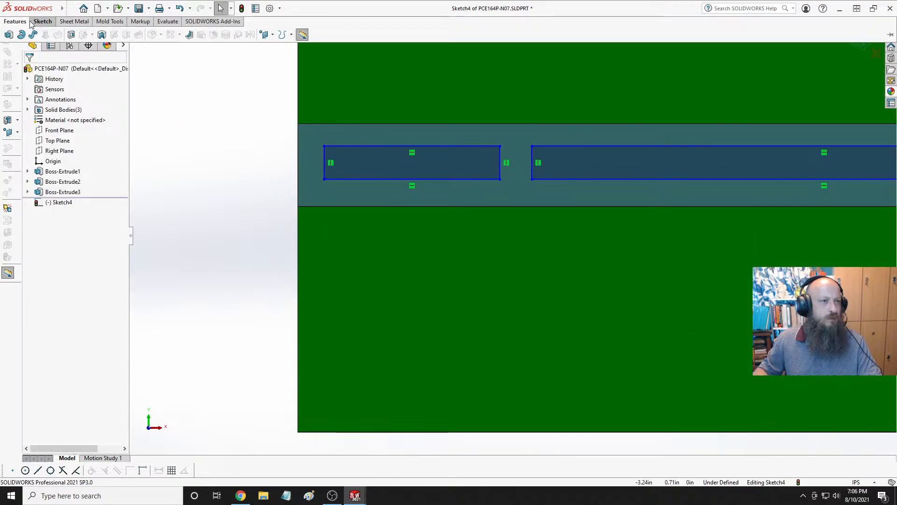
click(42, 21)
click(34, 34)
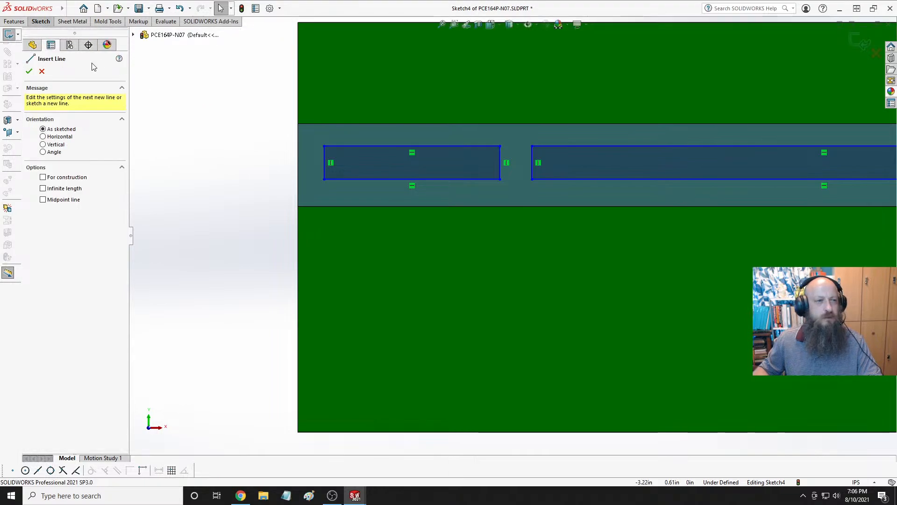
key(Escape)
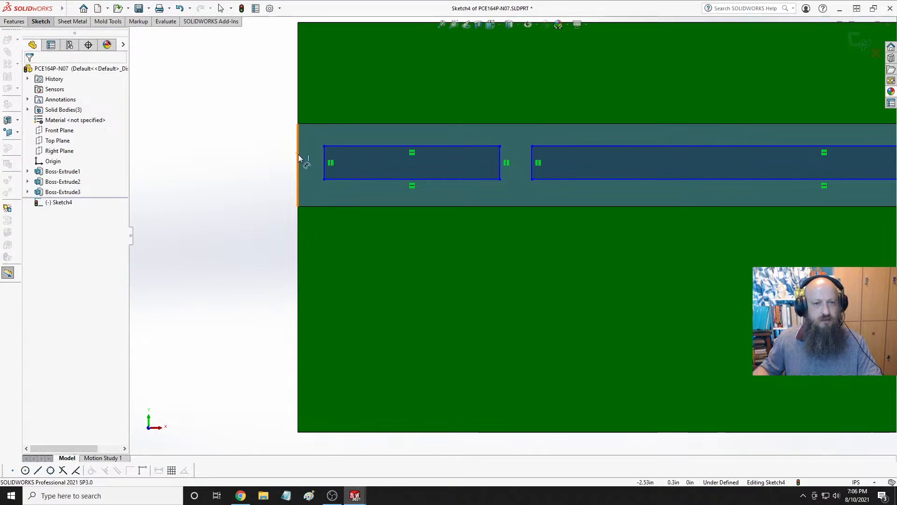
click(298, 155)
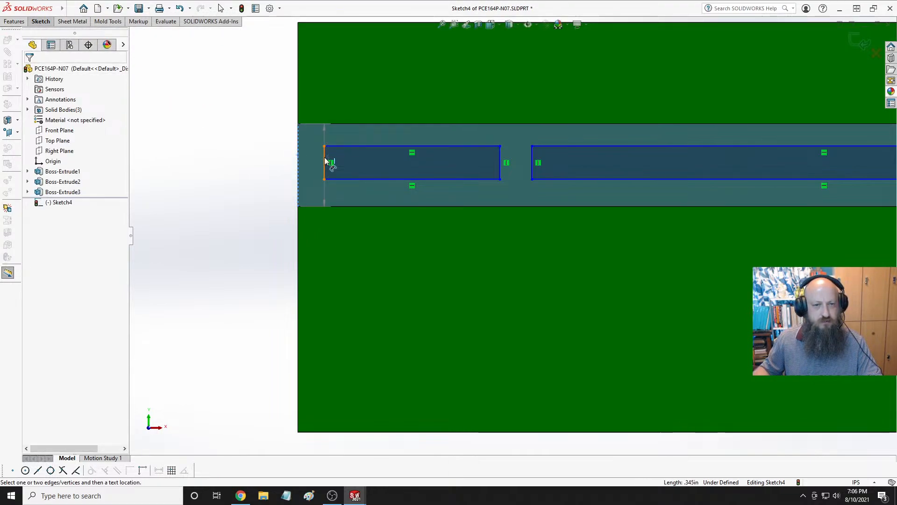
click(325, 160)
click(252, 148)
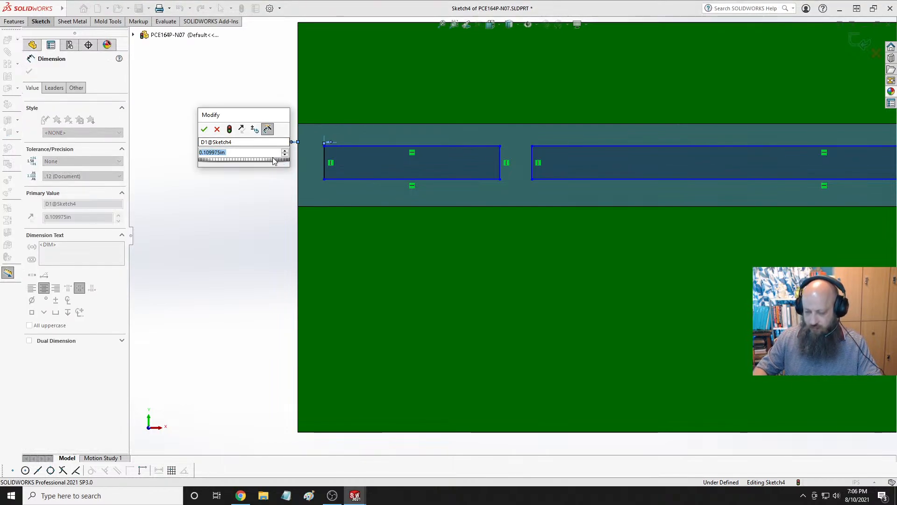
text(.08)
key(Return)
Dimension the long rectangle's outer side 0.08 in from the connector block's opposite end edge.
key(f)
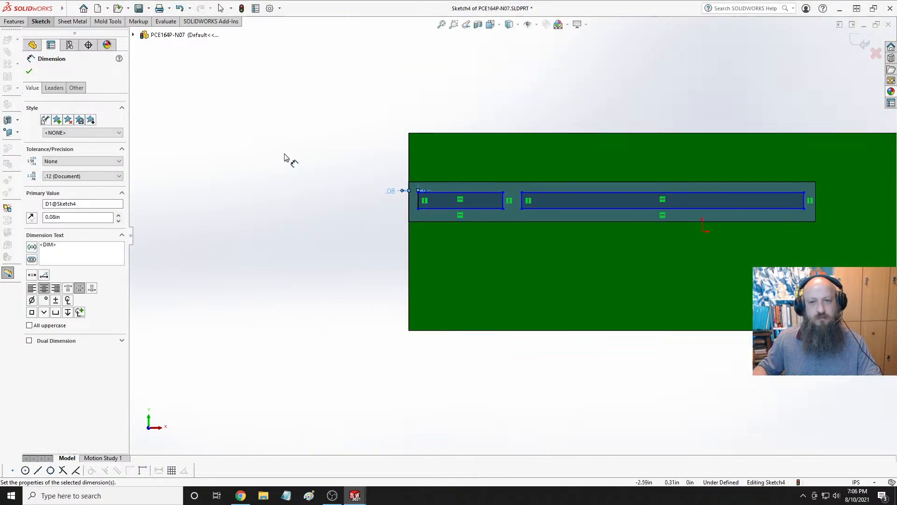
scroll(711, 220, down, 5)
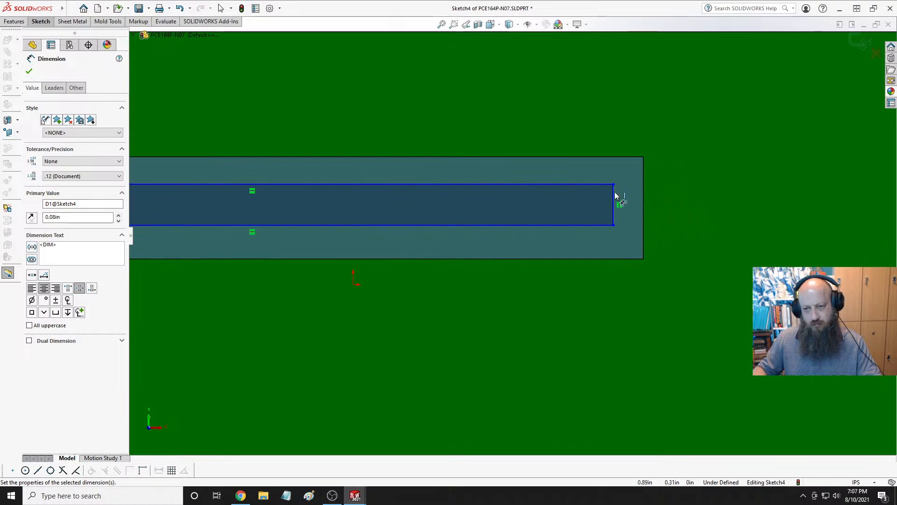
click(614, 199)
click(643, 196)
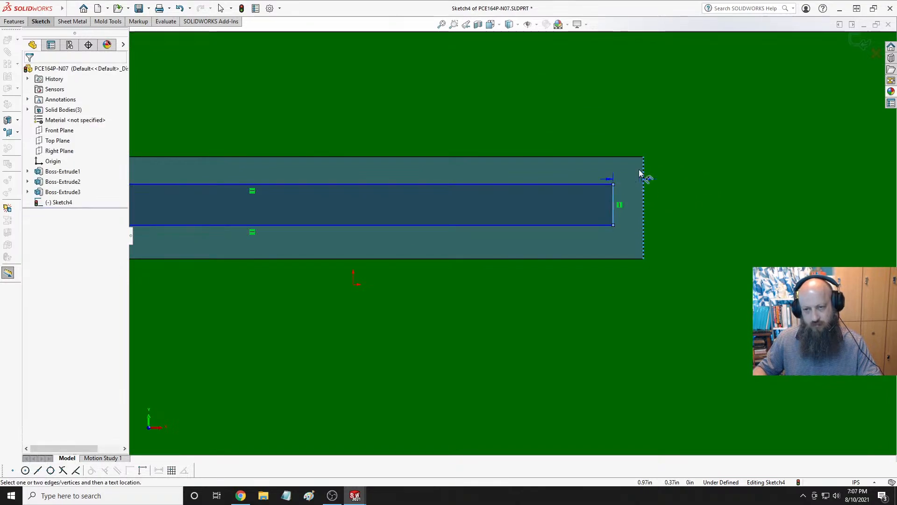
click(666, 122)
key(Return)
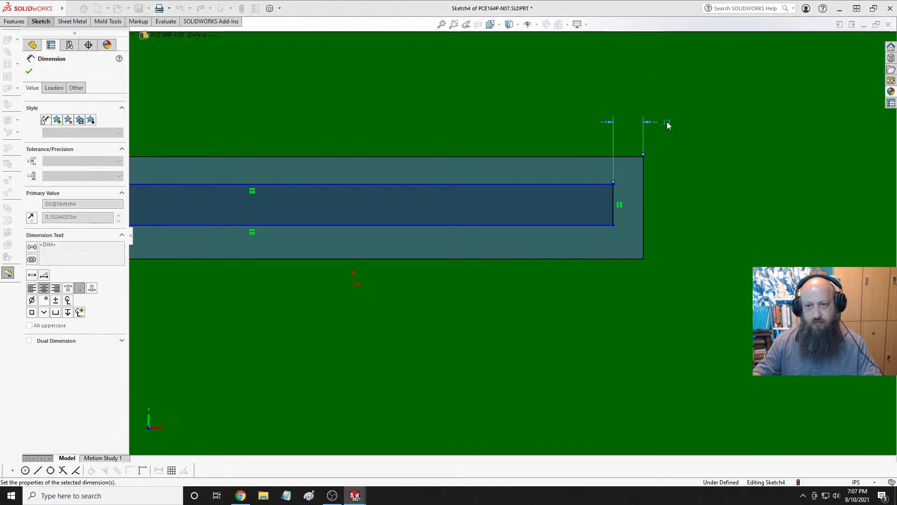
Dimension the gap between the two rectangles as 0.08 in.
scroll(537, 209, up, 4)
scroll(230, 245, down, 3)
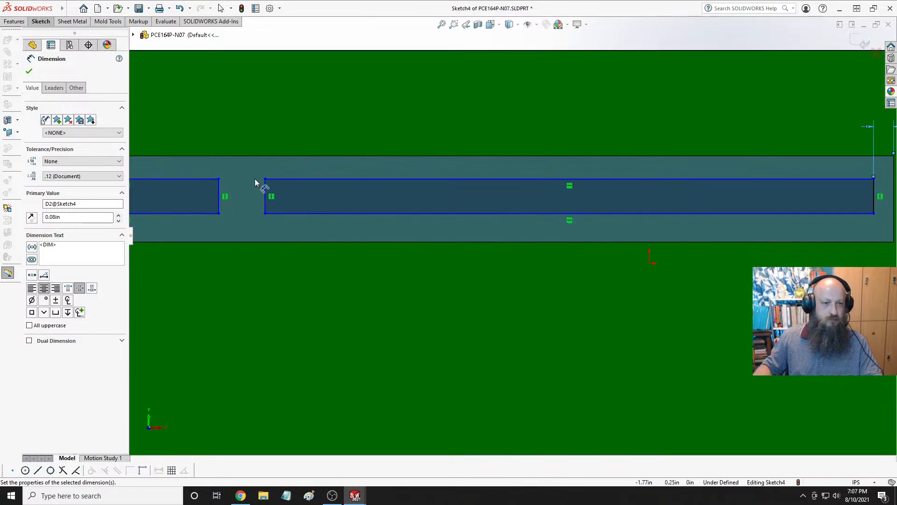
scroll(256, 182, up, 2)
click(352, 172)
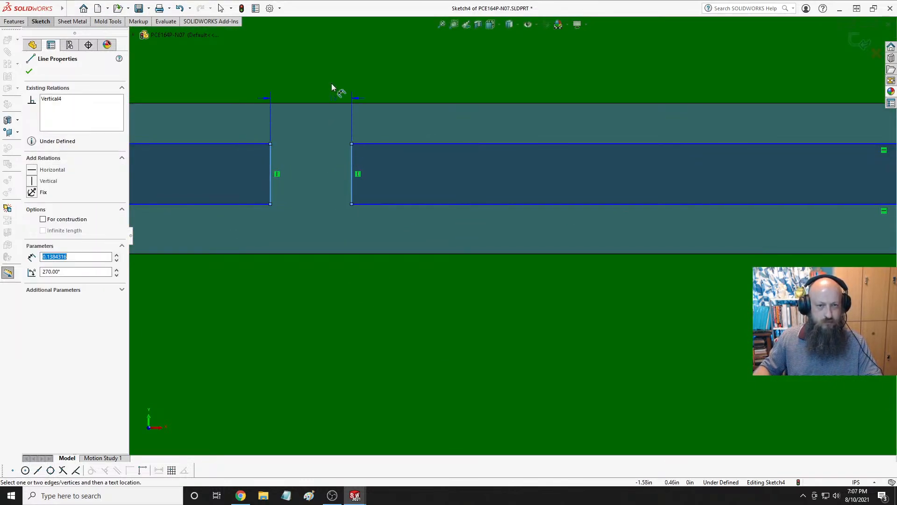
click(336, 68)
text(.08)
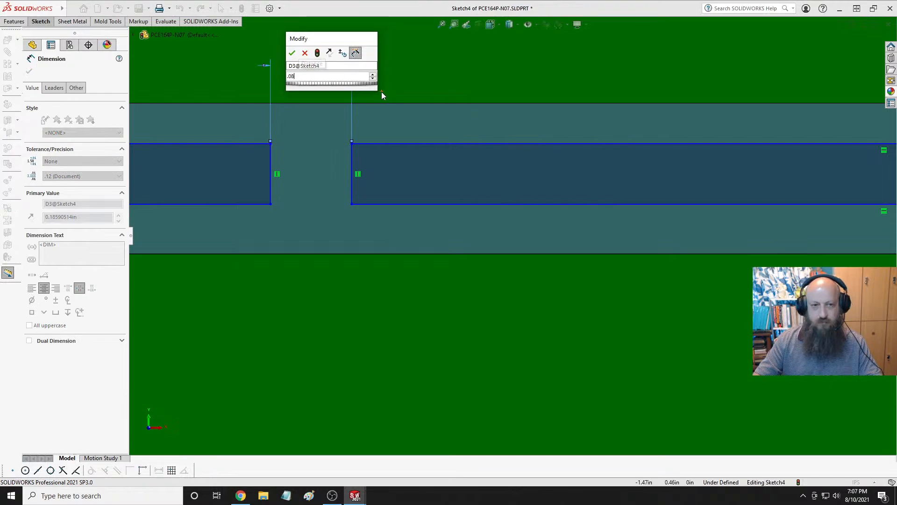
key(Return)
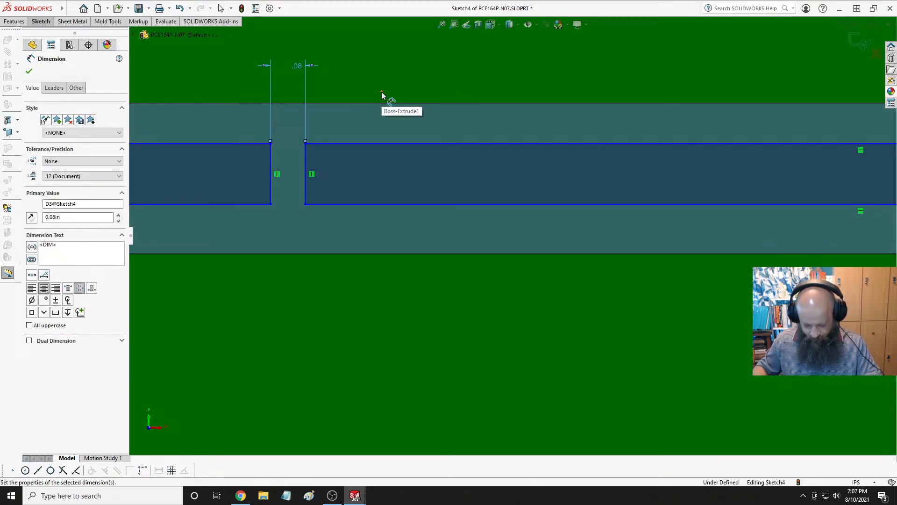
Dimension the short rectangle's upper line 0.106 in below the connector block's upper edge.
scroll(410, 150, down, 2)
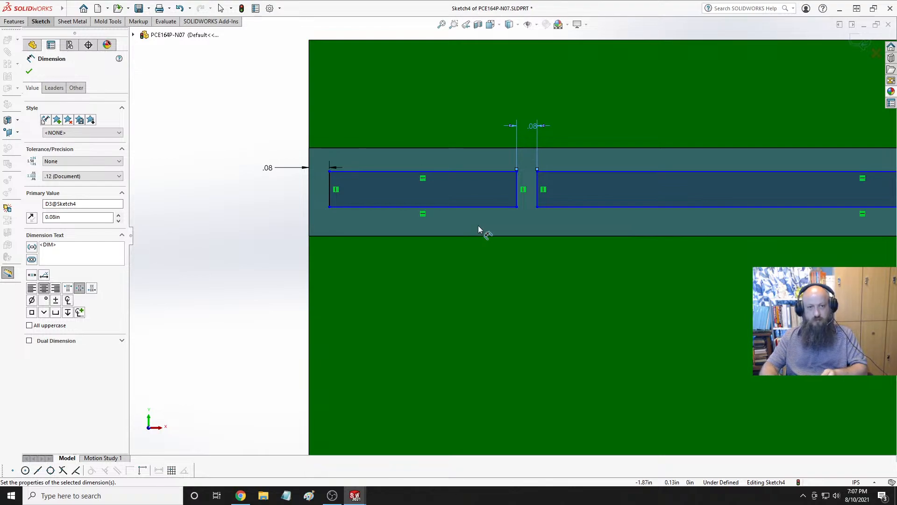
click(371, 148)
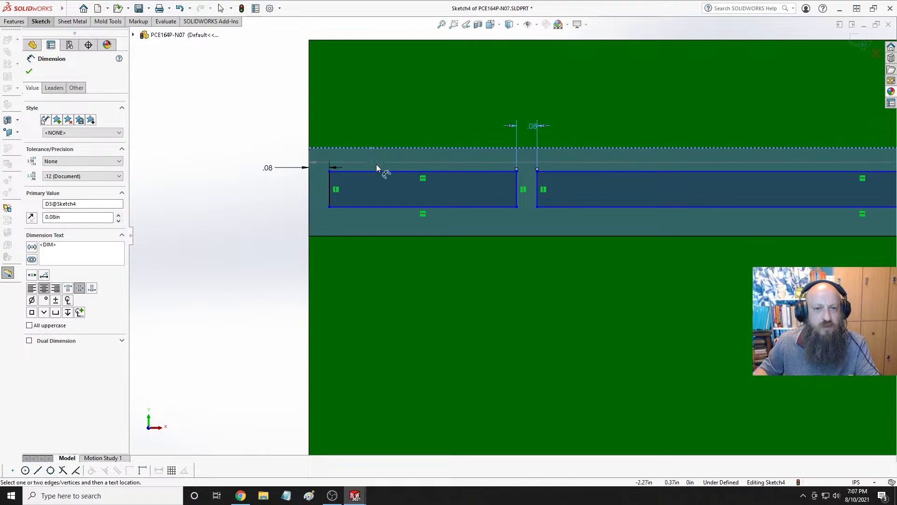
click(377, 170)
click(398, 117)
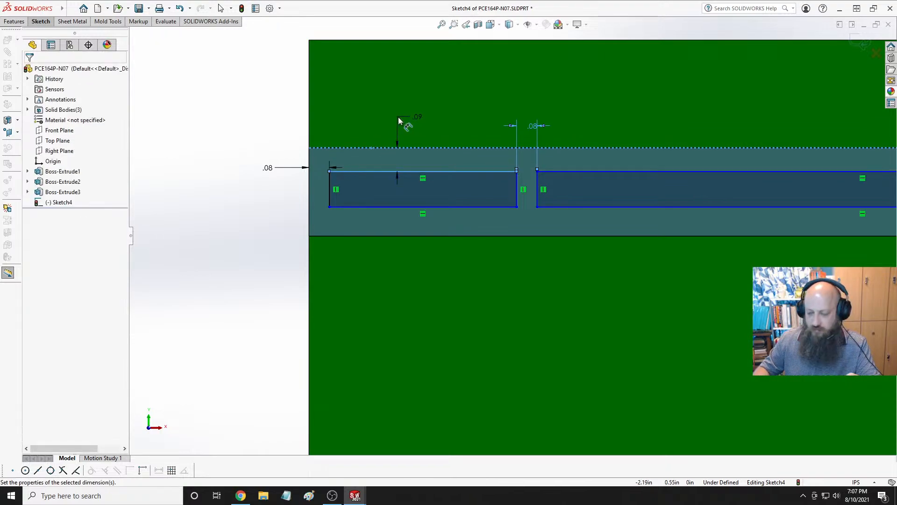
text(.106)
key(Return)
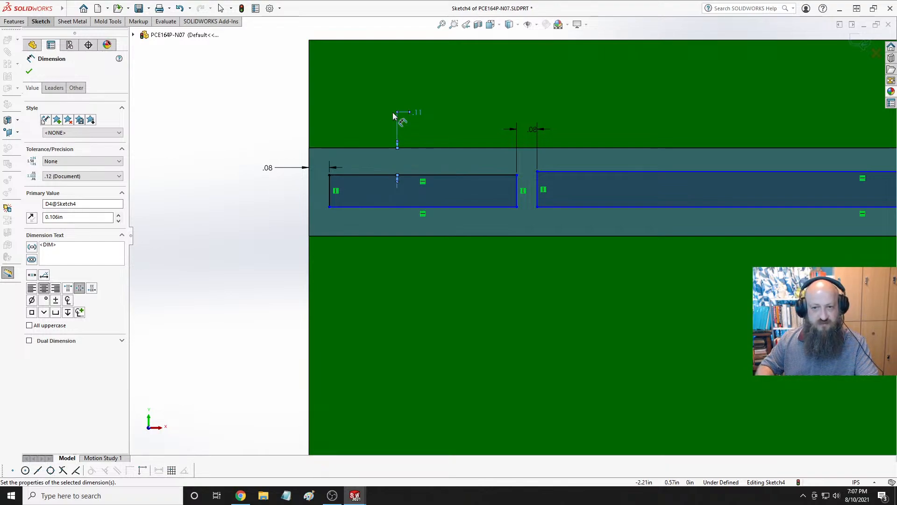
Dimension the short rectangle's height as 0.065 in.
click(330, 190)
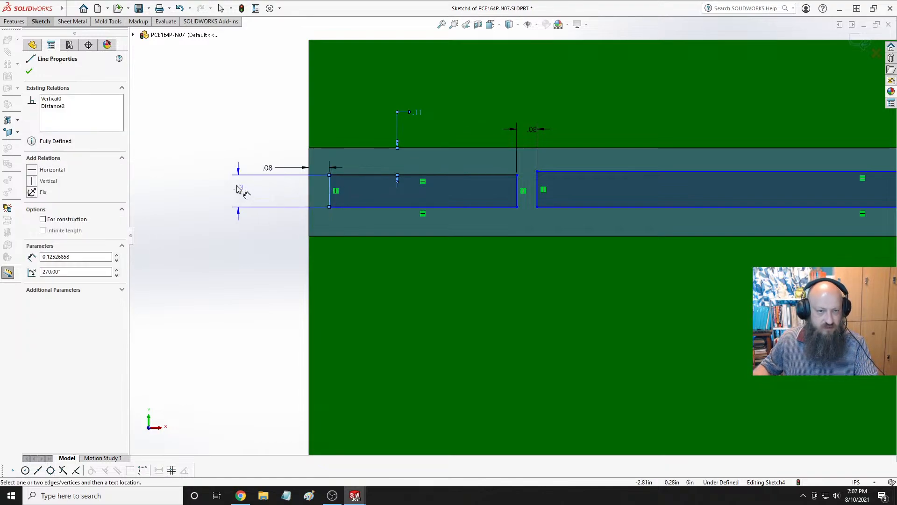
click(238, 191)
text(.06)
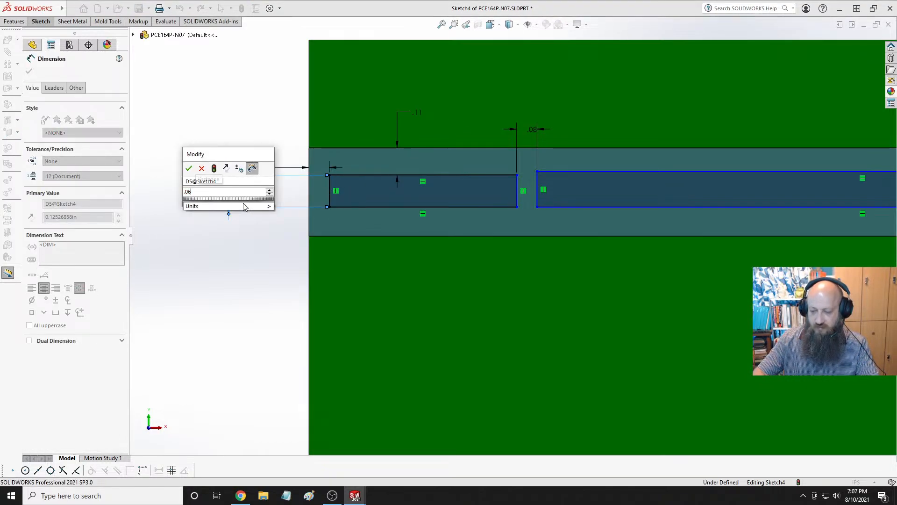
text(5)
key(Return)
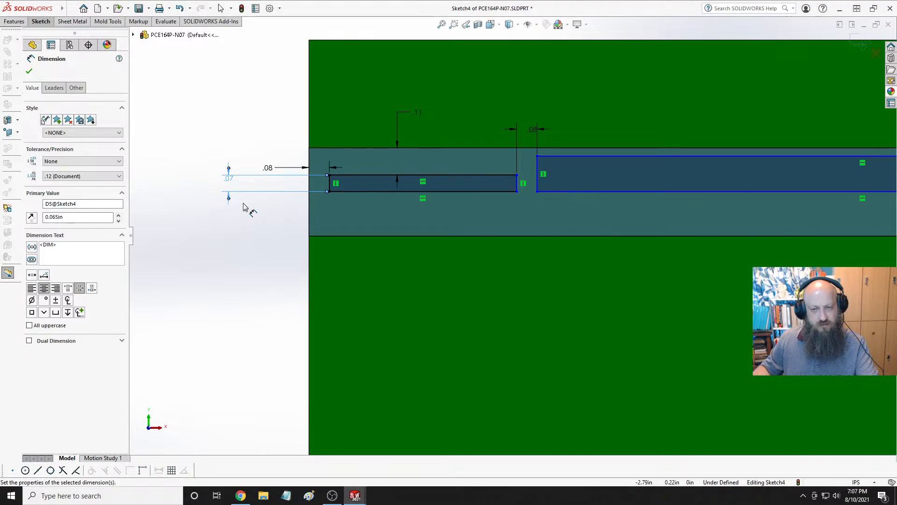
key(Escape)
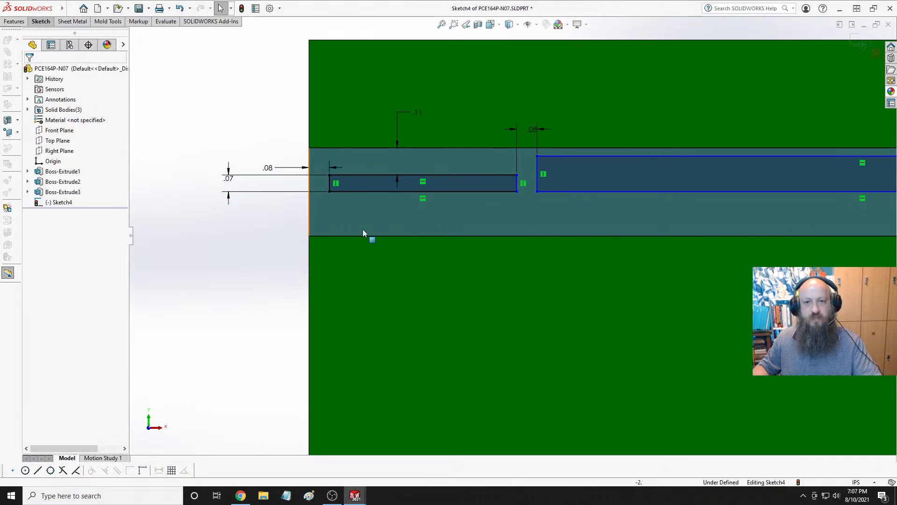
Make the upper lines of the two rectangles collinear, and likewise their lower lines.
click(484, 175)
ctrl+click(579, 156)
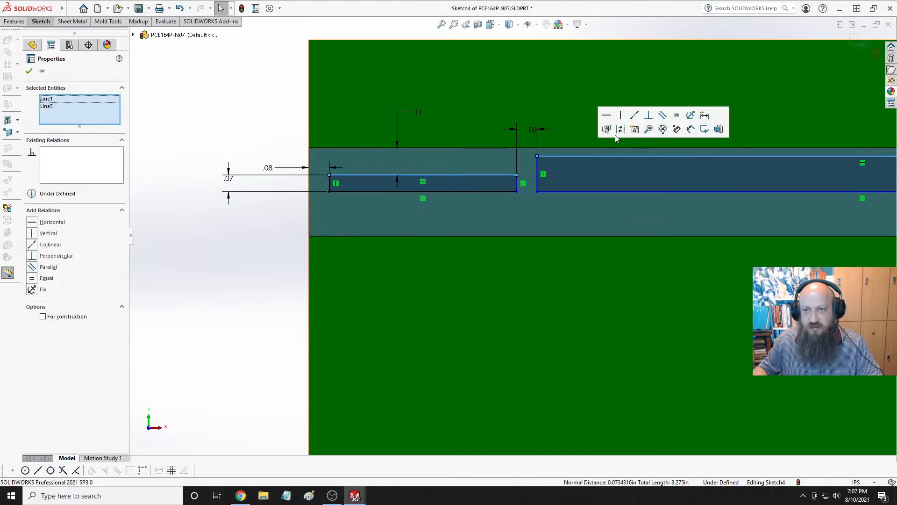
click(636, 117)
click(497, 191)
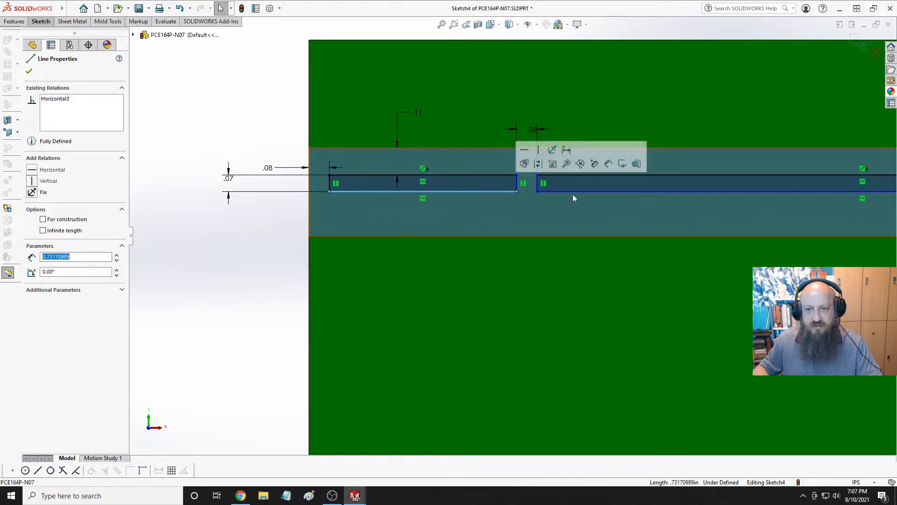
ctrl+click(583, 191)
click(639, 151)
click(618, 248)
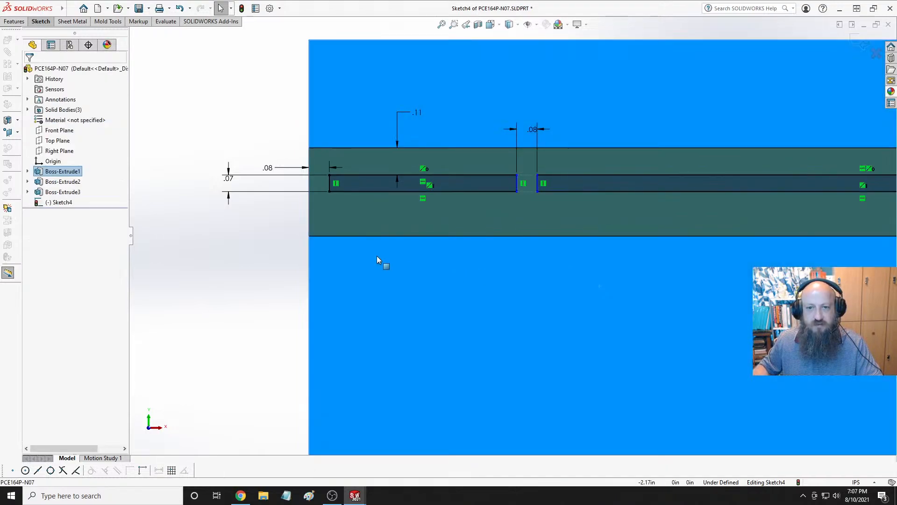
click(276, 251)
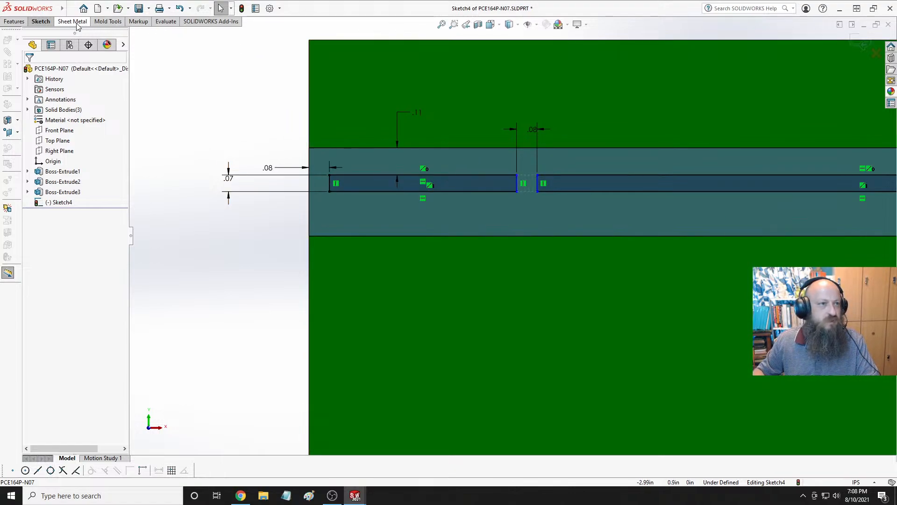
Dimension the short rectangle's width as 0.45 in.
click(41, 21)
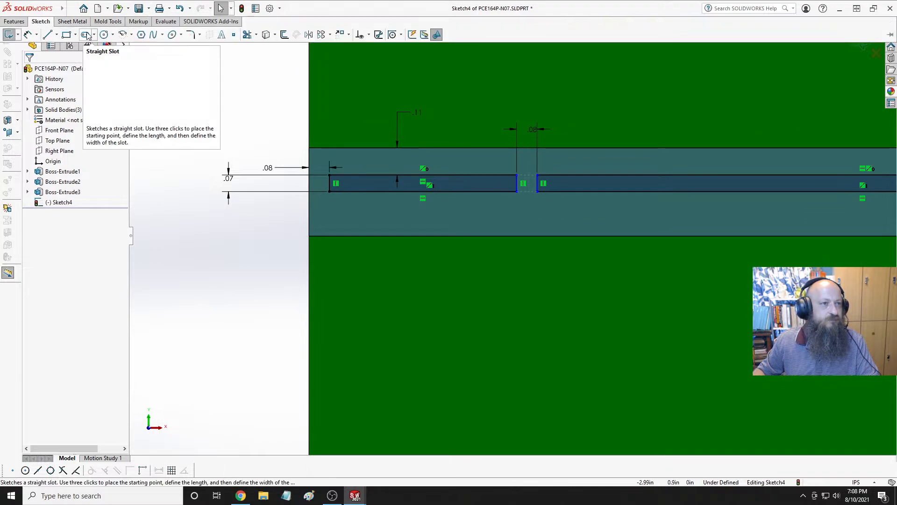
click(9, 34)
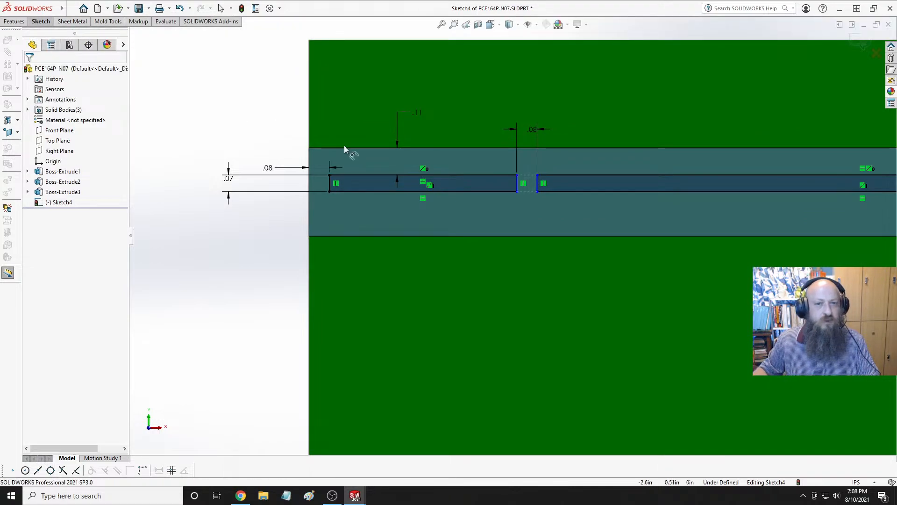
click(410, 175)
click(480, 103)
text(1)
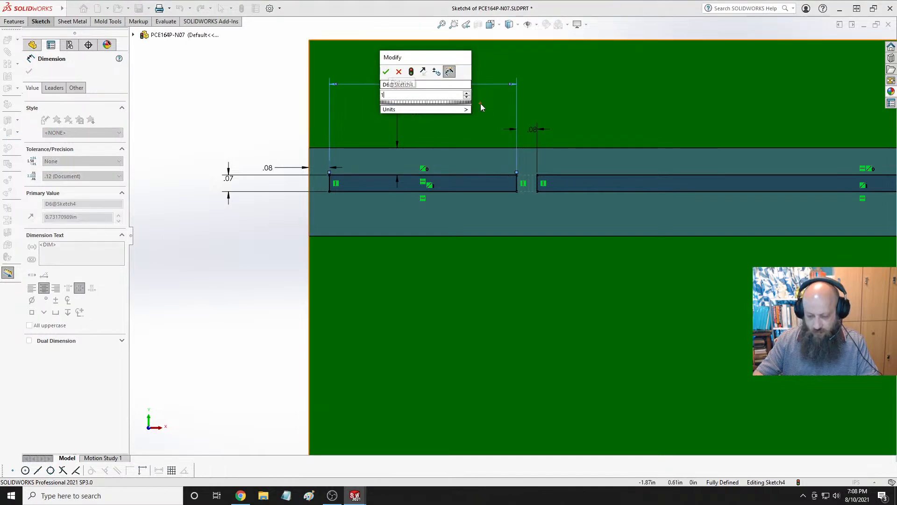
text(.)
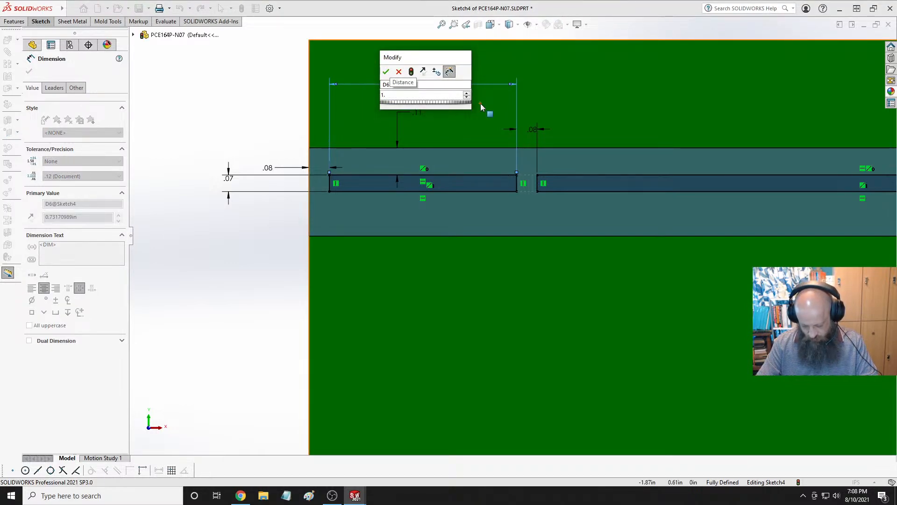
key(BackSpace)
key(BackSpace)
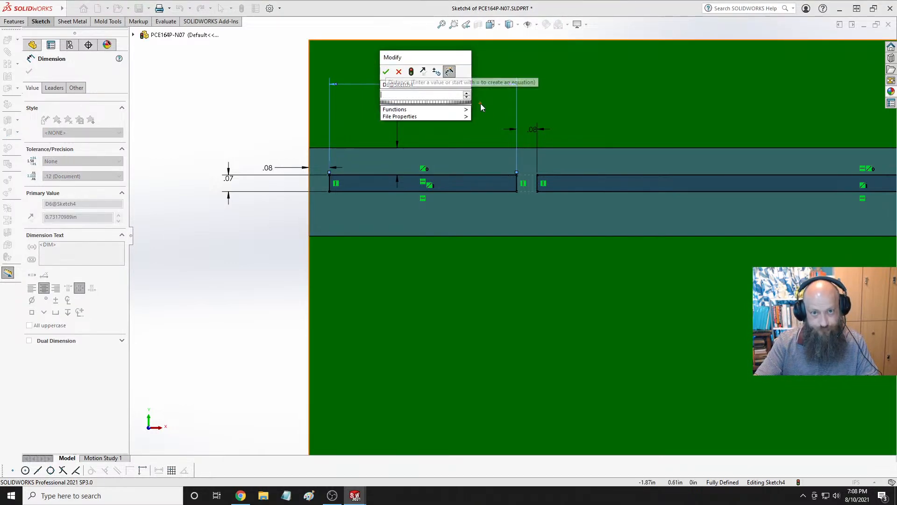
text(.4)
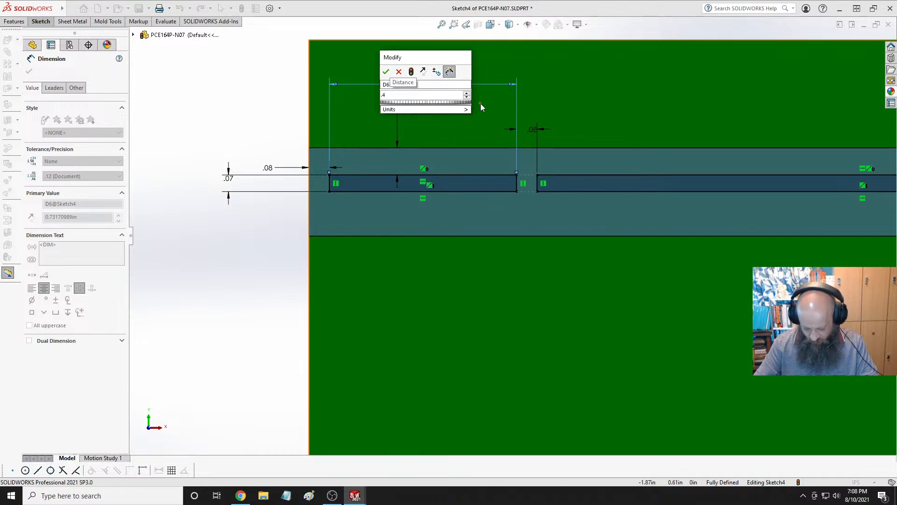
text(5)
key(Return)
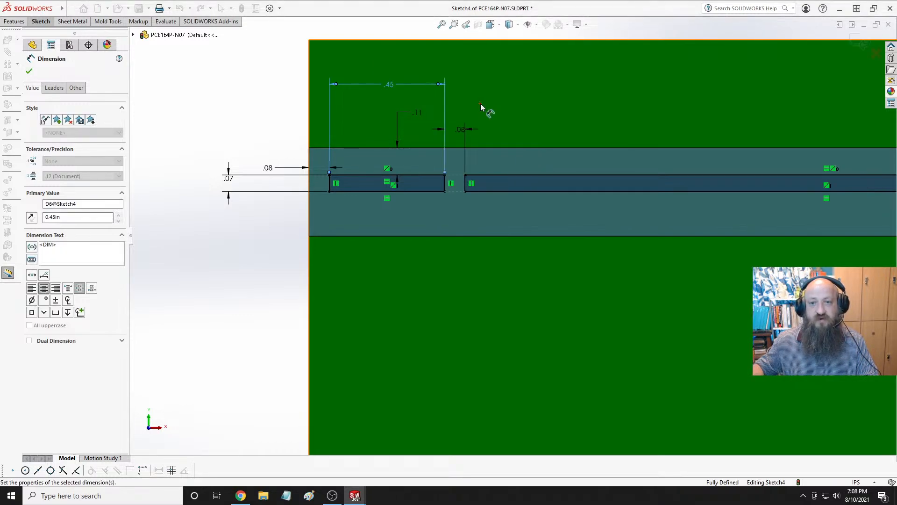
Cut-extrude both slot rectangles into the connector block with Offset From Surface, ending 0.025 in from the green plate's face.
scroll(488, 256, up, 4)
scroll(630, 262, down, 2)
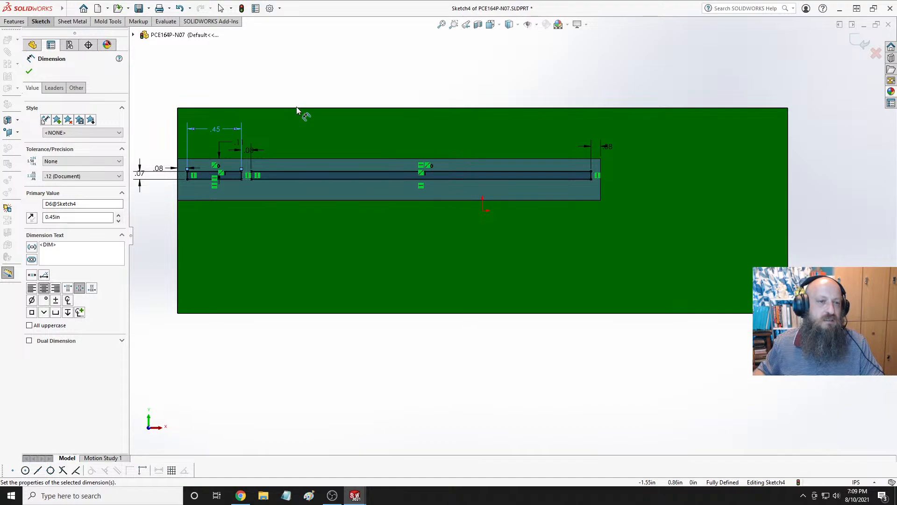
click(15, 21)
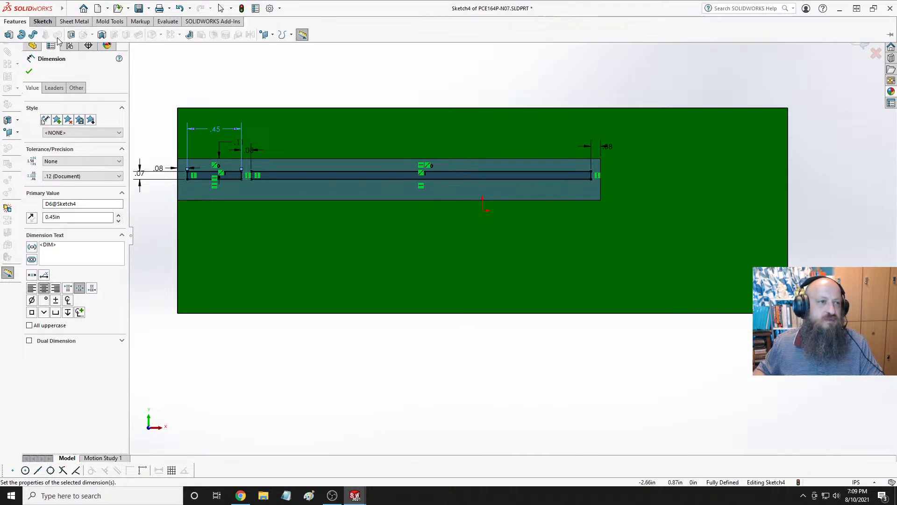
click(71, 34)
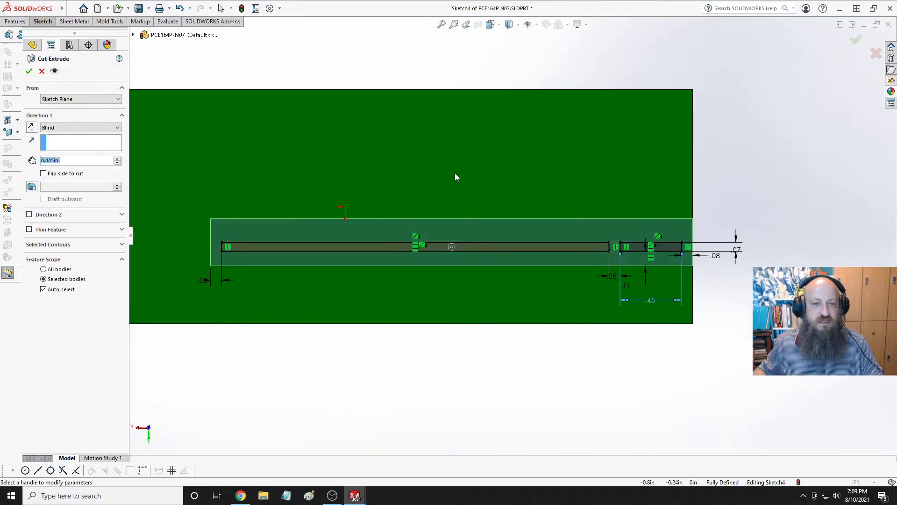
click(70, 128)
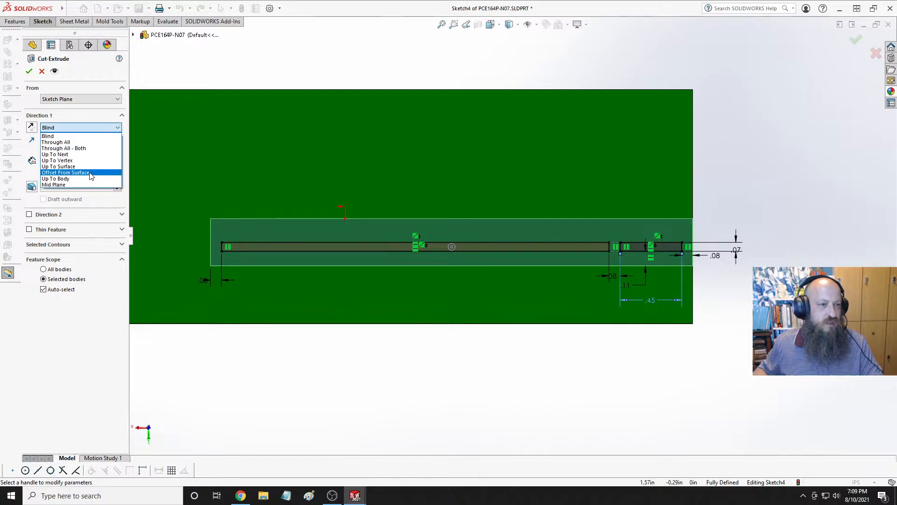
click(66, 173)
click(432, 186)
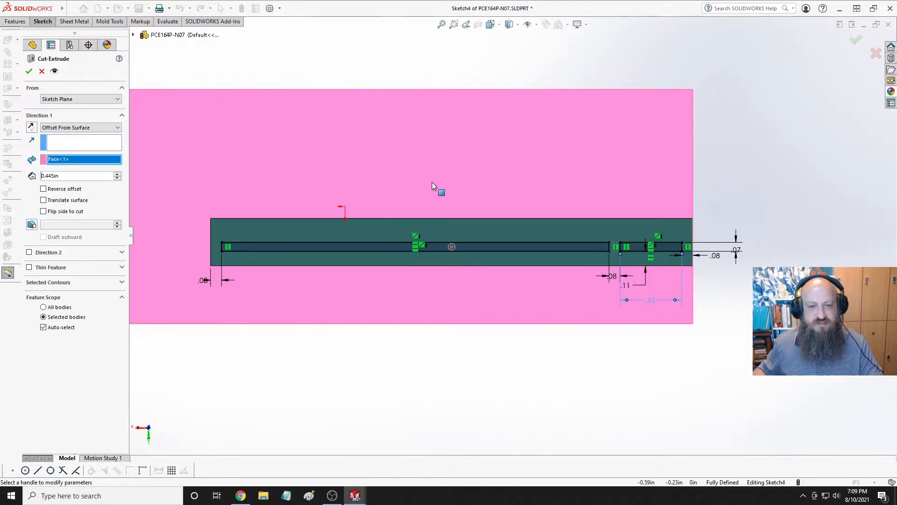
double_click(70, 176)
middle_drag(329, 233, 373, 141)
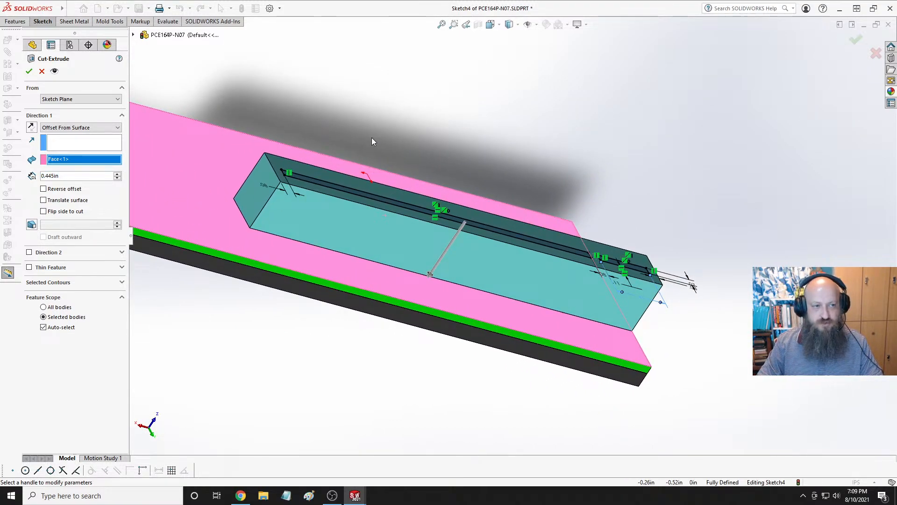
click(77, 175)
double_click(76, 176)
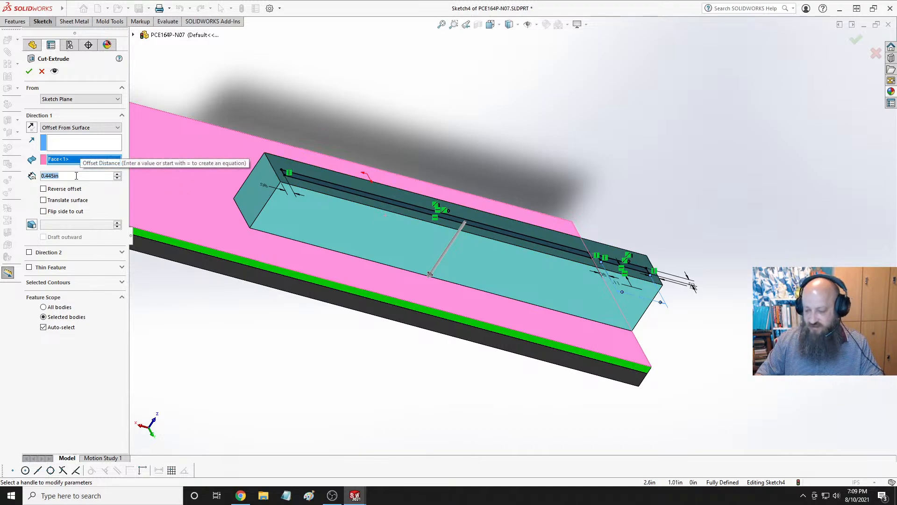
text(.025)
key(Return)
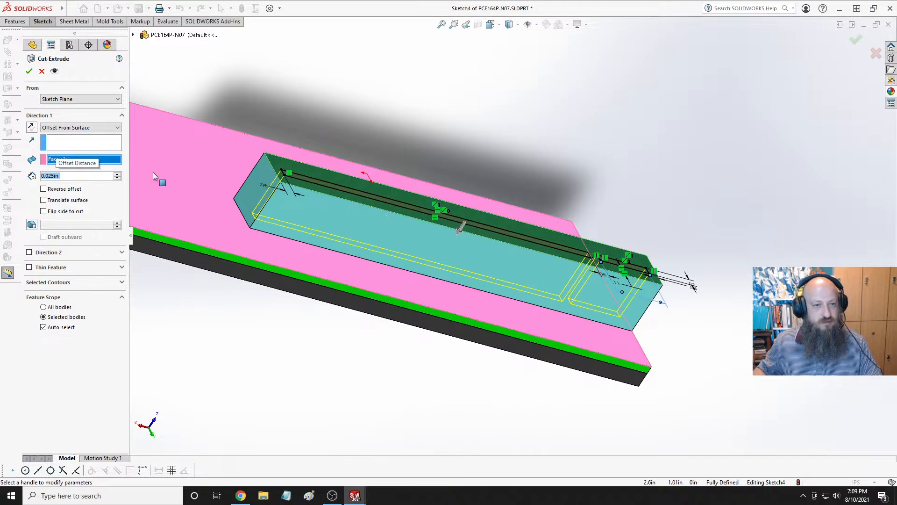
middle_drag(153, 172, 329, 220)
click(29, 72)
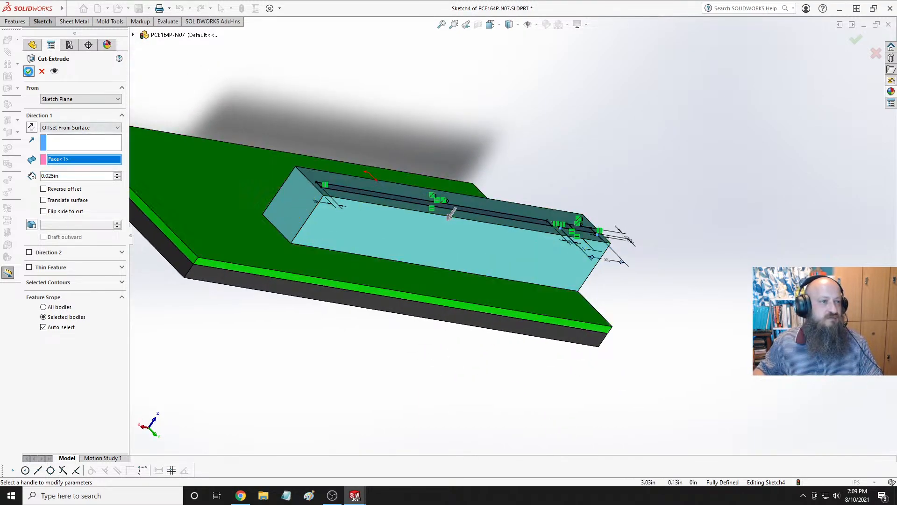
click(623, 146)
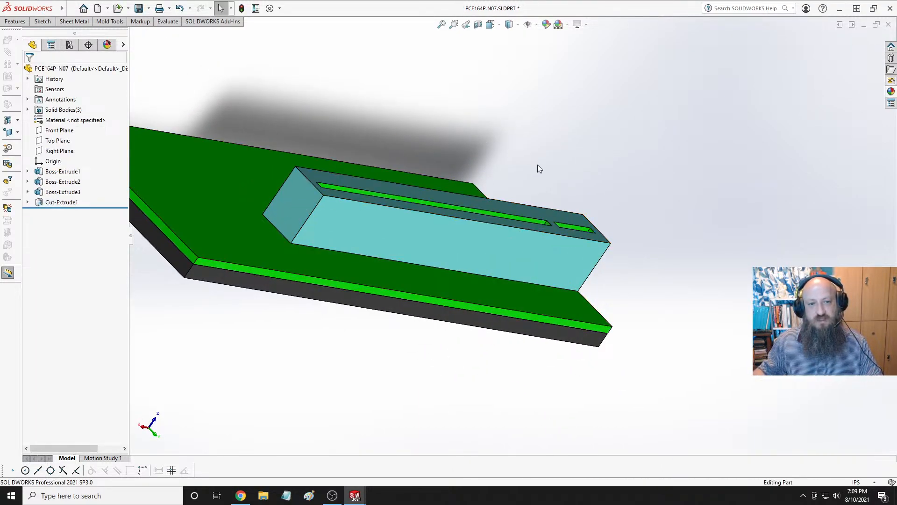
Color the whole slot cut feature light cyan to match the connector block.
middle_drag(537, 165, 415, 198)
click(427, 183)
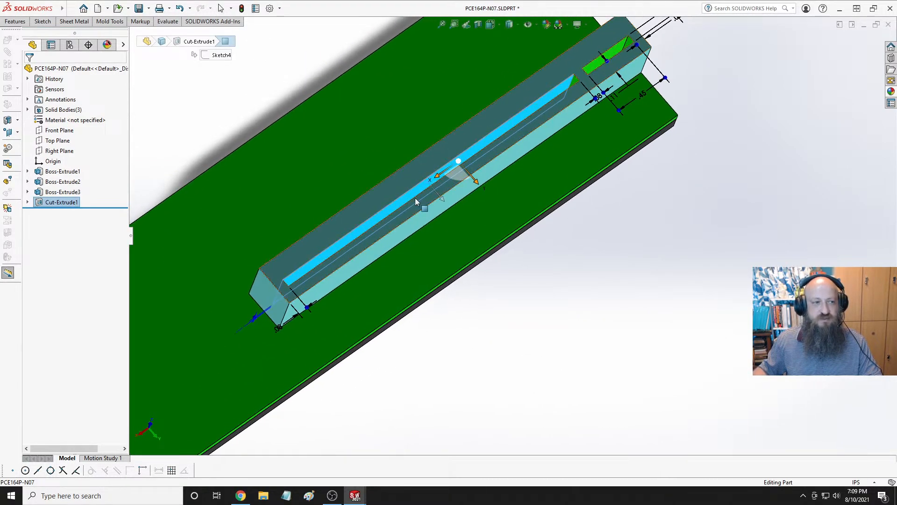
click(164, 152)
click(75, 201)
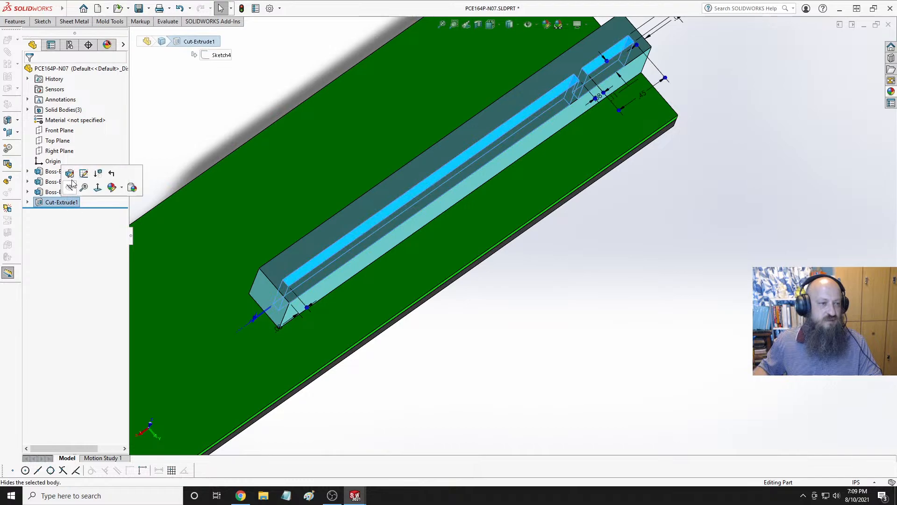
click(112, 188)
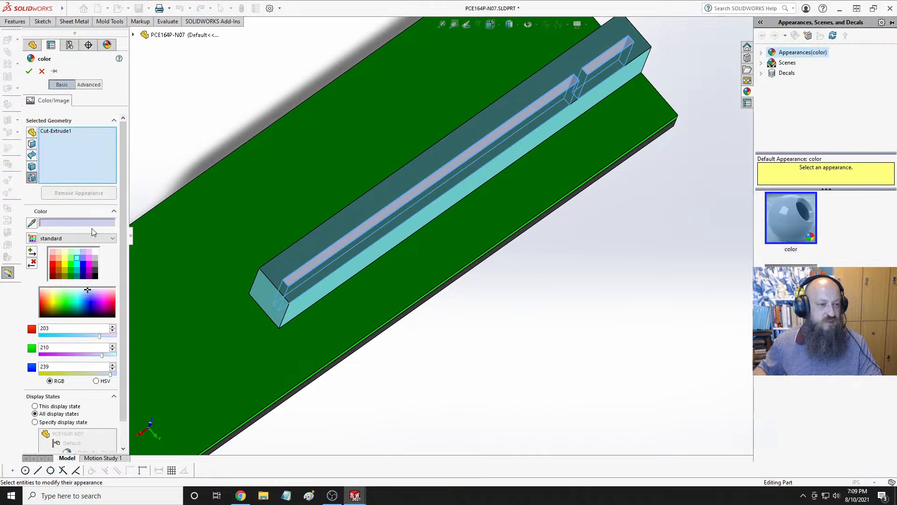
click(77, 251)
click(29, 71)
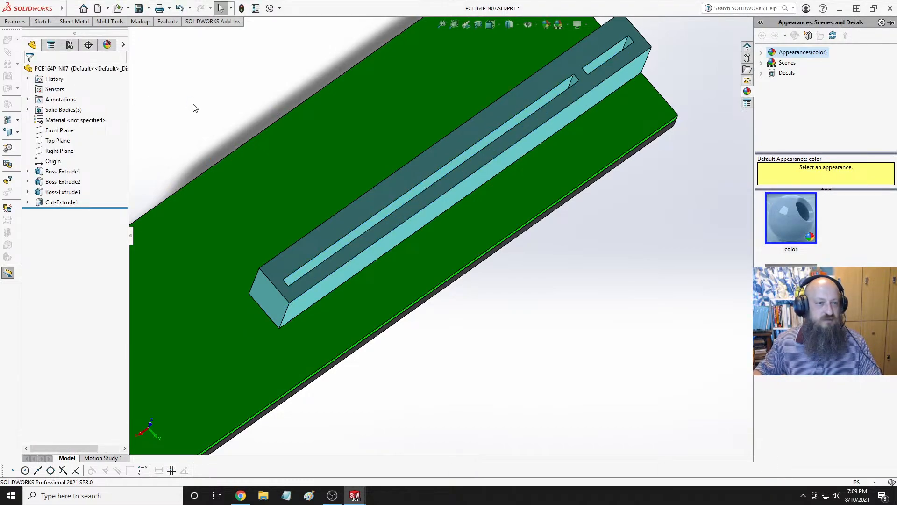
Set the finished board to the isometric view and save the part.
scroll(385, 276, up, 5)
middle_drag(384, 273, 502, 332)
scroll(479, 219, down, 2)
middle_drag(479, 219, 507, 172)
key(space)
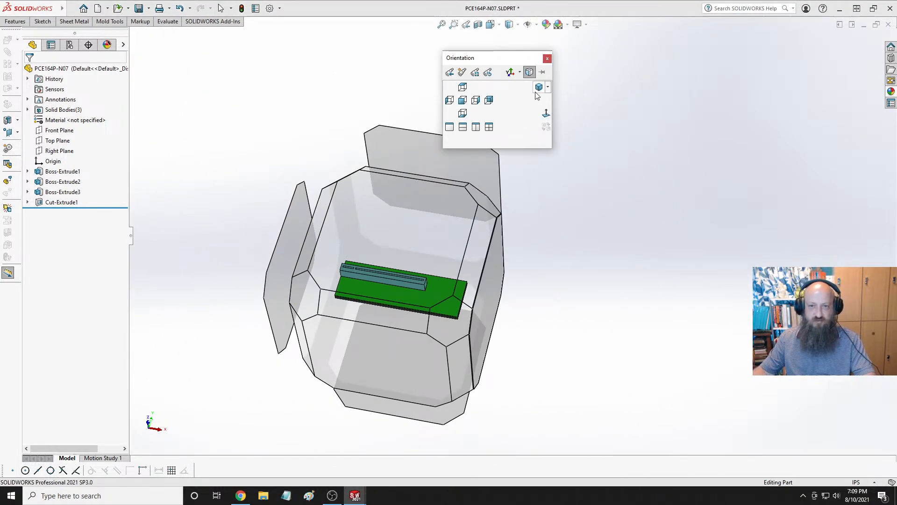
click(537, 89)
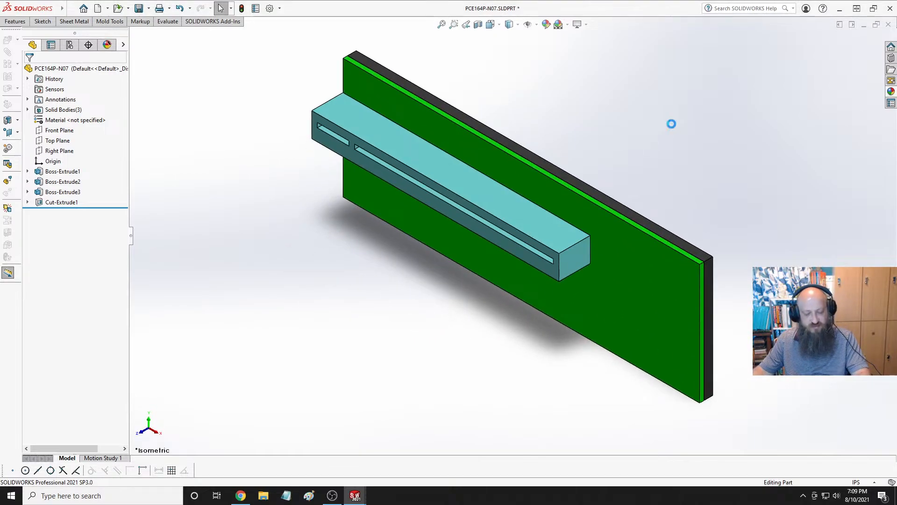
key(ctrl+s)
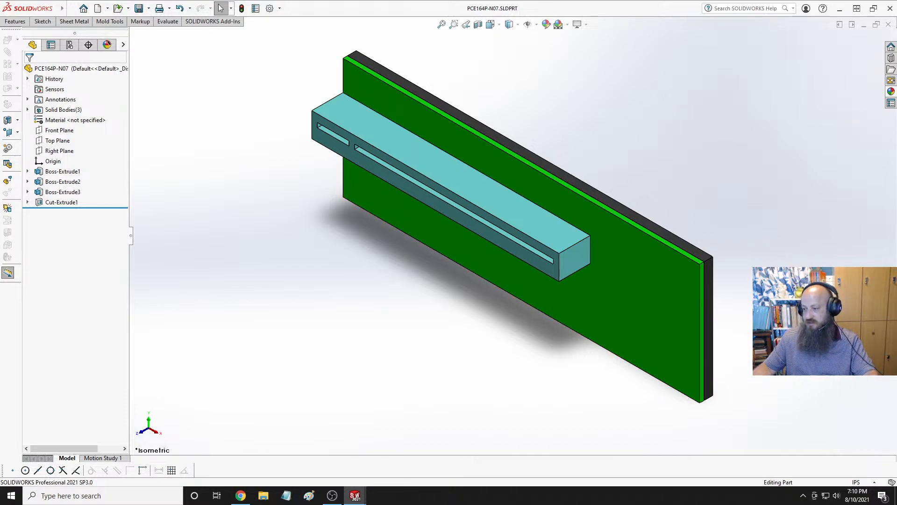
key(alt+Tab)
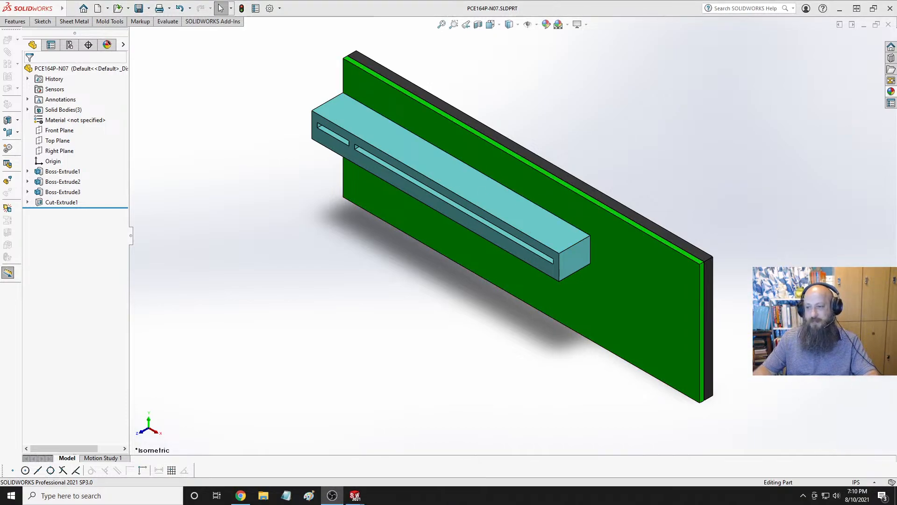
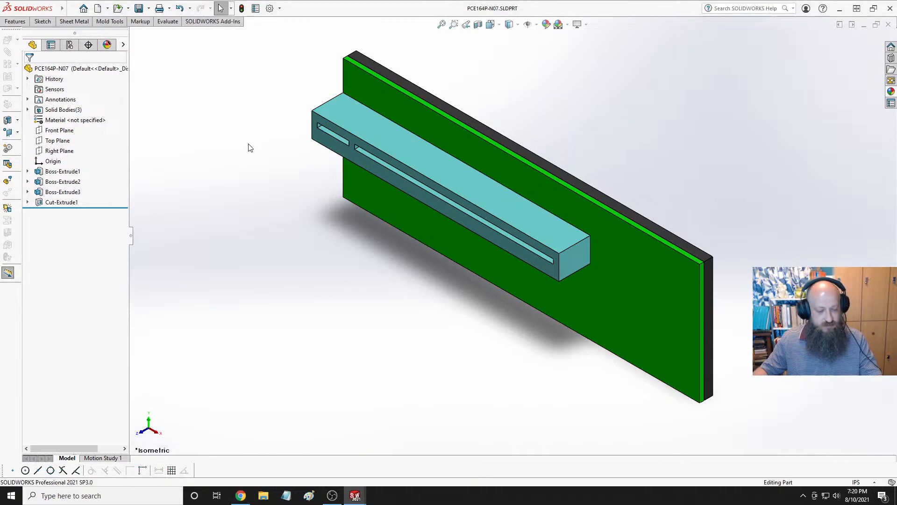
Switch to the 6GPUCryptoRig assembly and delete the circular pattern of large GPU mock-ups with its dependent copies.
key(ctrl+Tab)
key(ctrl+Tab)
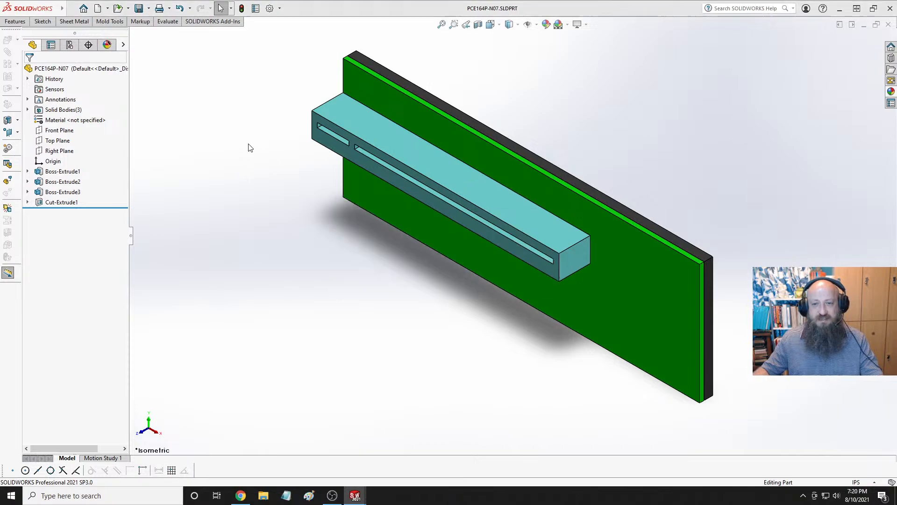
middle_drag(292, 175, 351, 208)
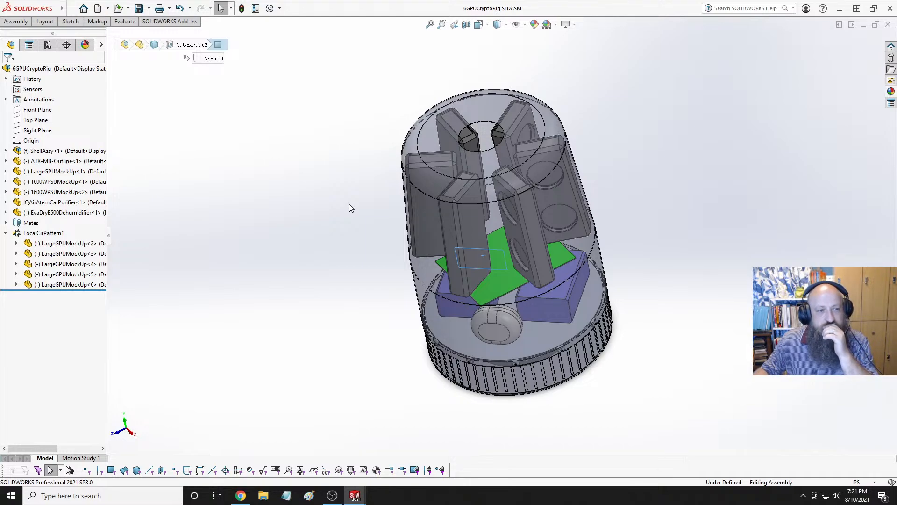
right_click(25, 233)
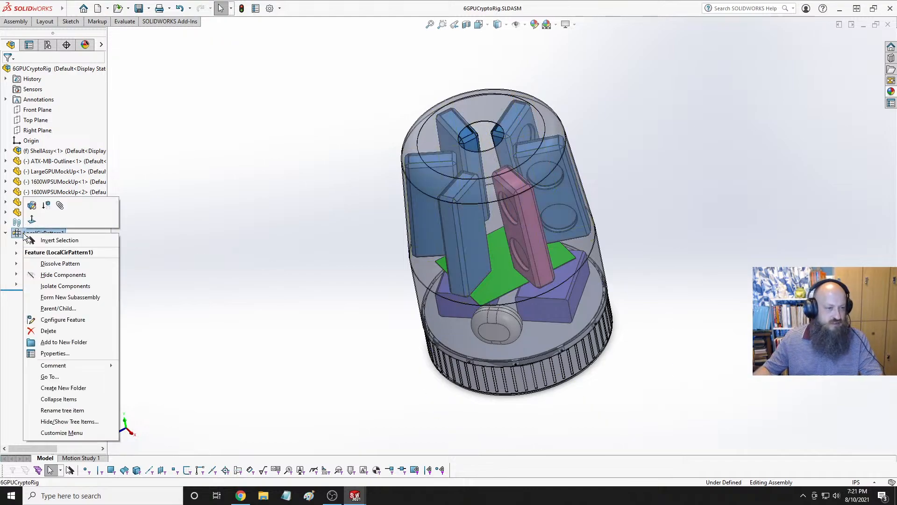
click(48, 330)
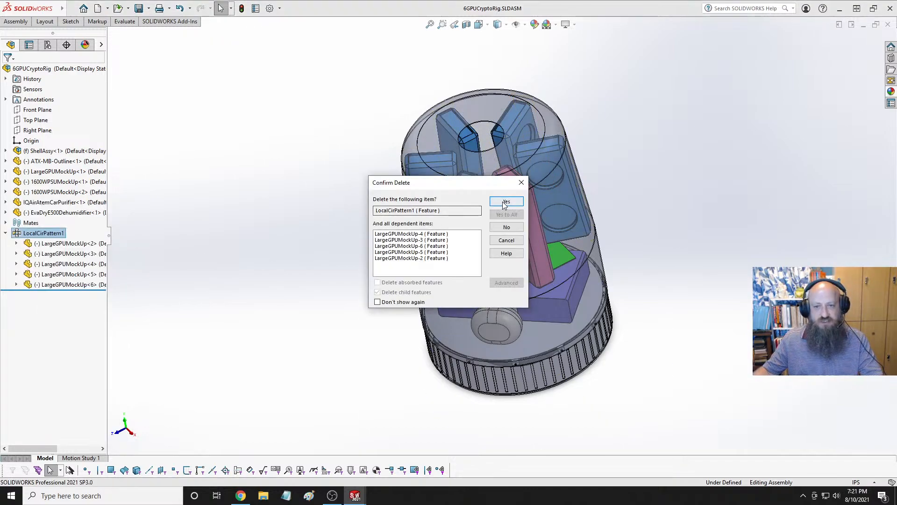
click(506, 202)
middle_drag(252, 274, 350, 244)
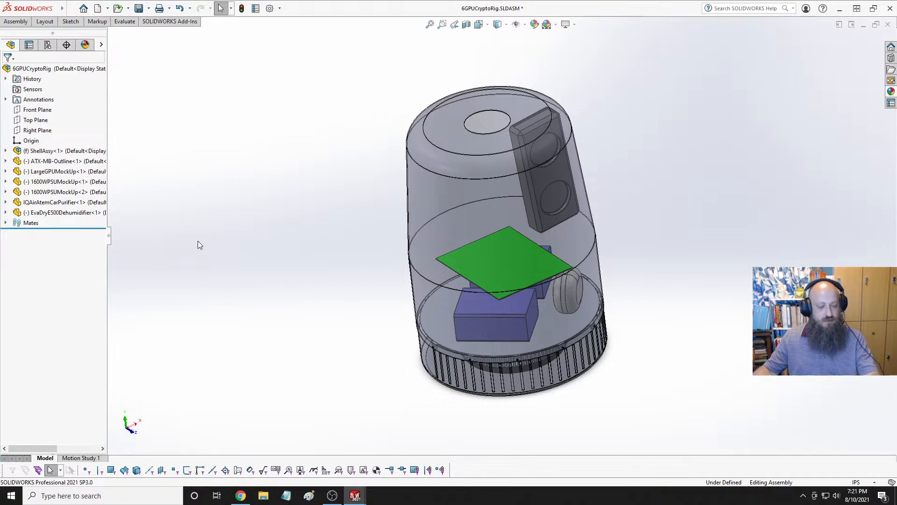
key(ctrl+Tab)
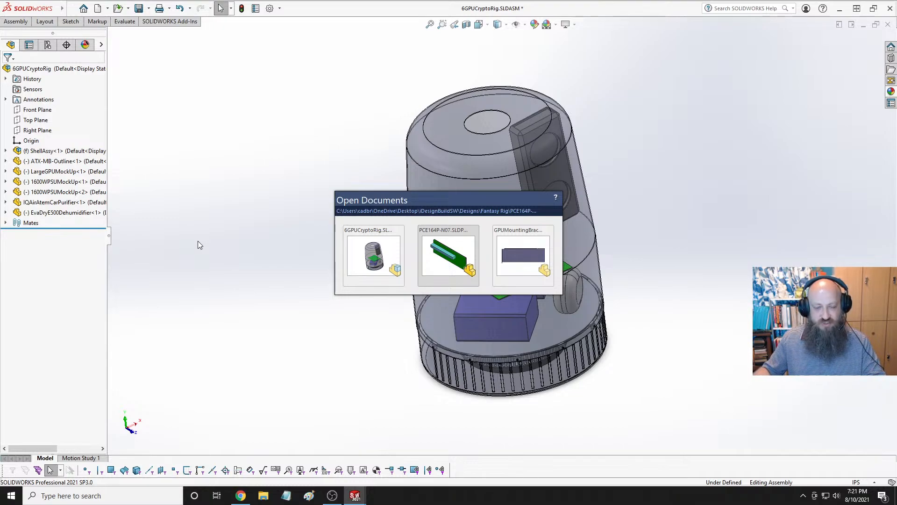
key(super)
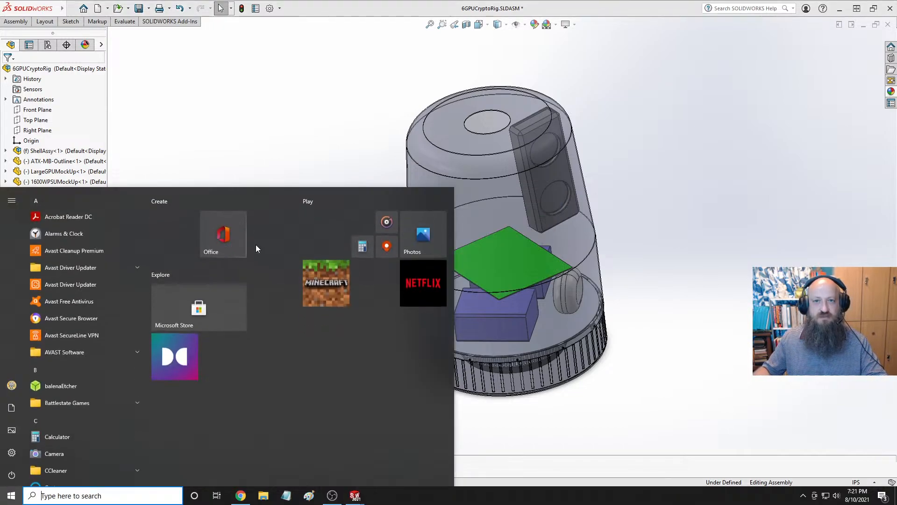
key(super)
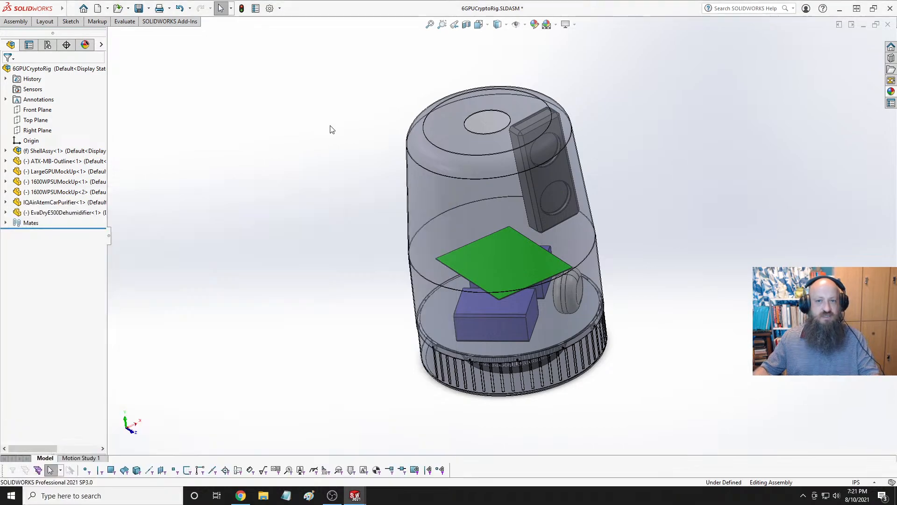
Open the remaining LargeGPUMockUp component as its own part from the assembly.
right_click(546, 147)
click(556, 135)
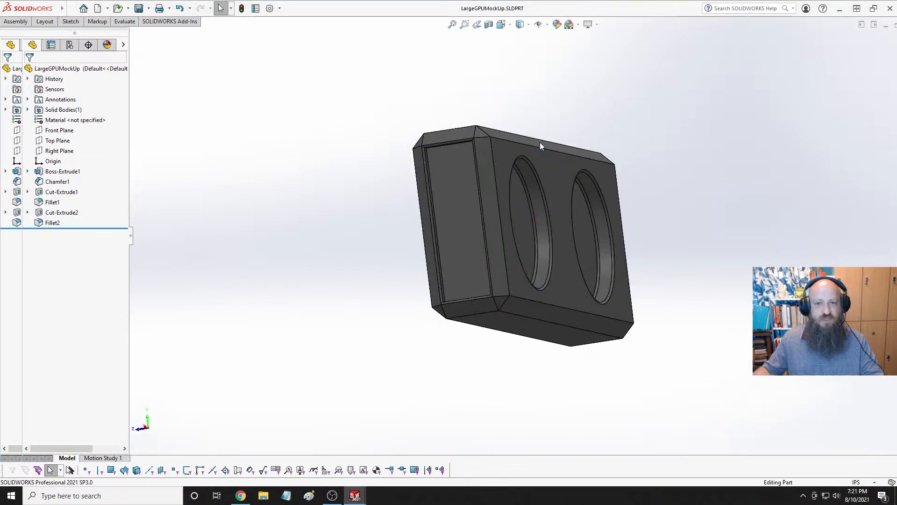
Create a new assembly from the LargeGPUMockUp part and place the part at the assembly origin.
key(space)
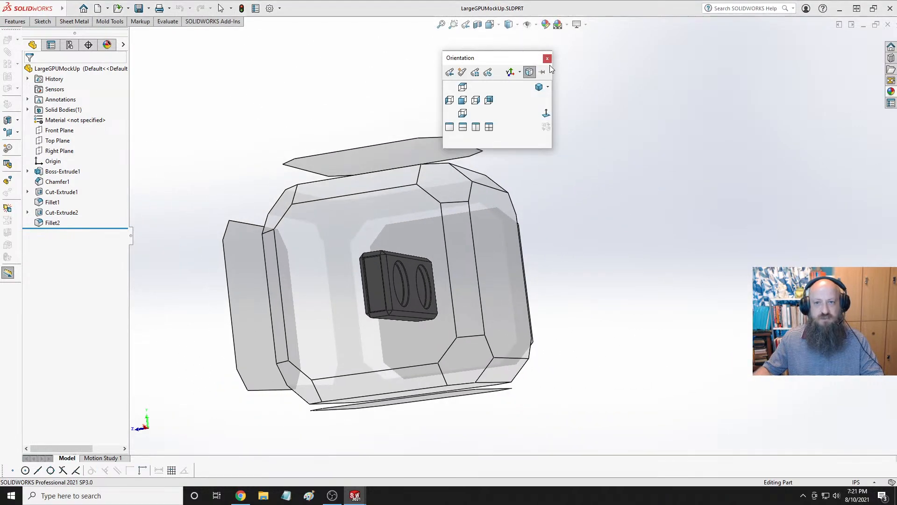
click(539, 87)
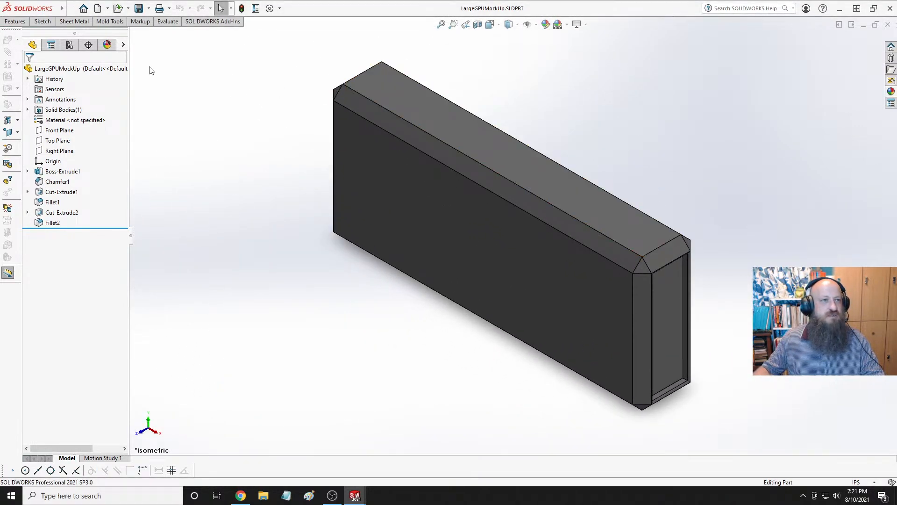
click(19, 24)
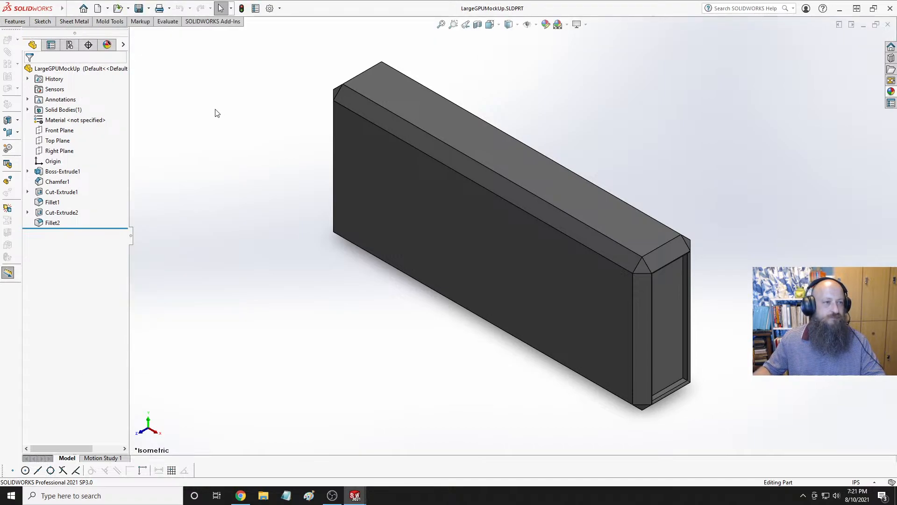
click(108, 9)
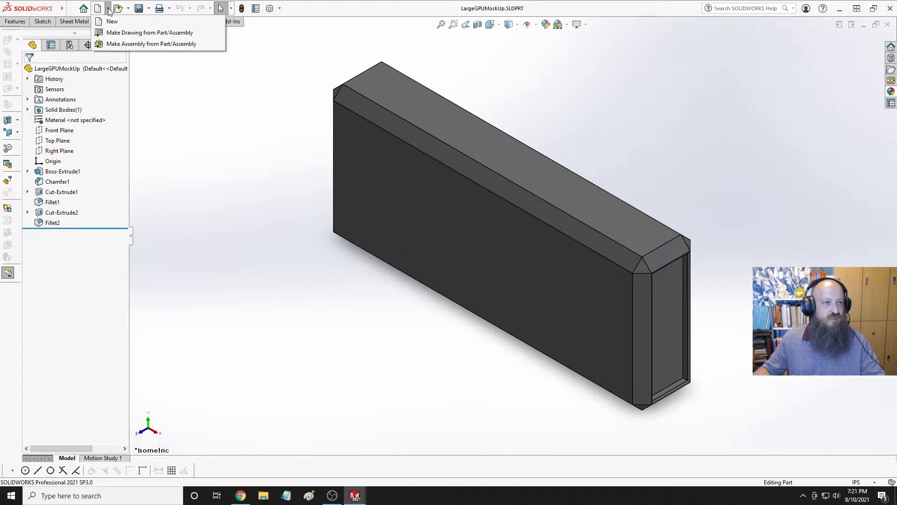
click(140, 43)
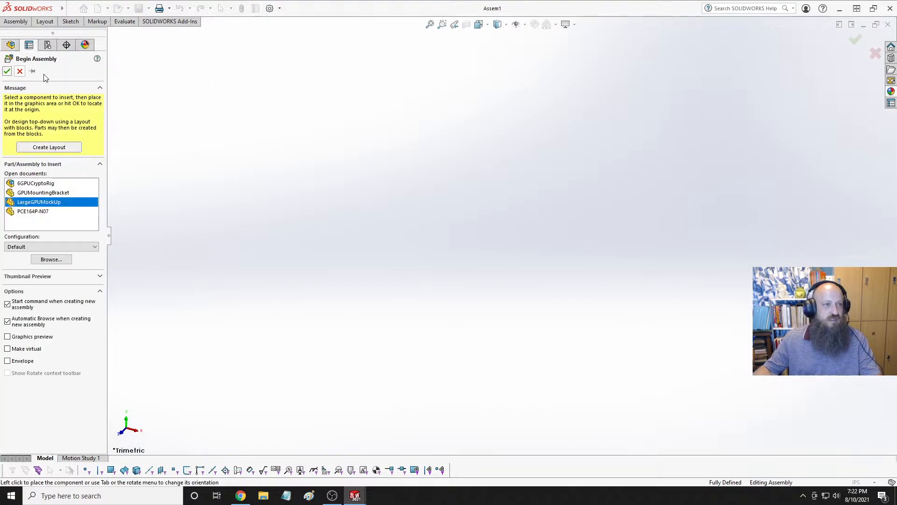
click(7, 71)
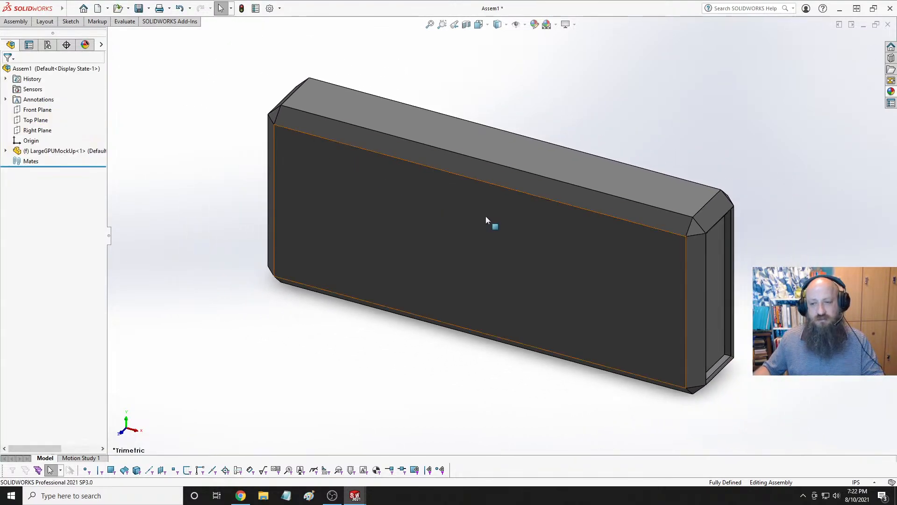
Insert the GPUMountingBracket part into the new assembly, placed freely just beyond the mock-up's recessed end.
middle_drag(486, 216, 348, 144)
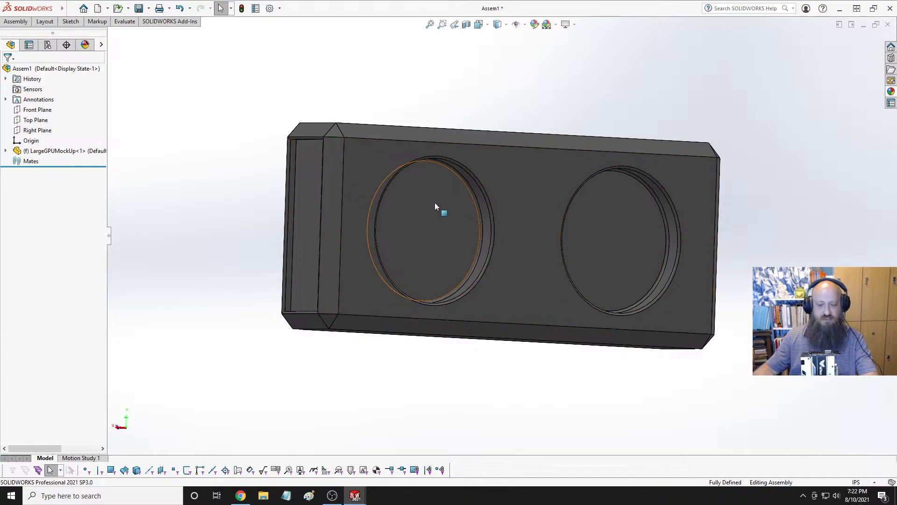
middle_drag(435, 203, 515, 134)
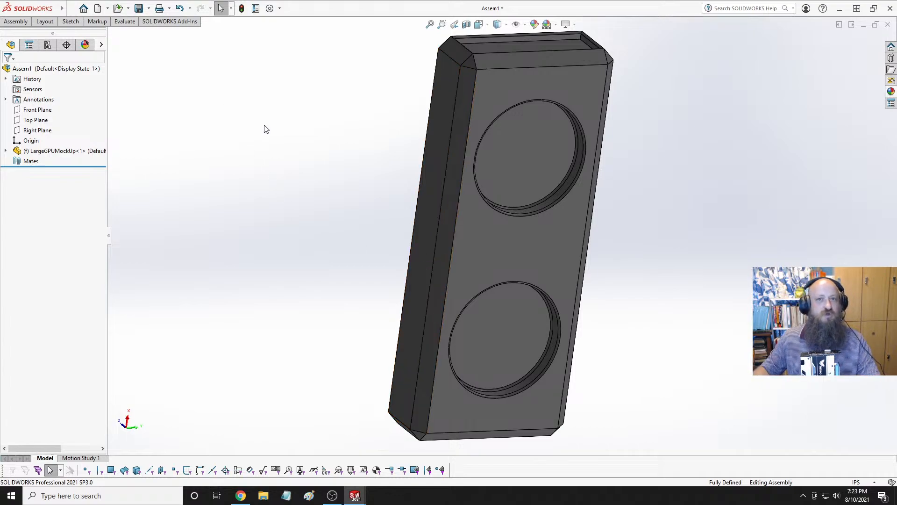
scroll(309, 179, up, 4)
scroll(563, 172, down, 4)
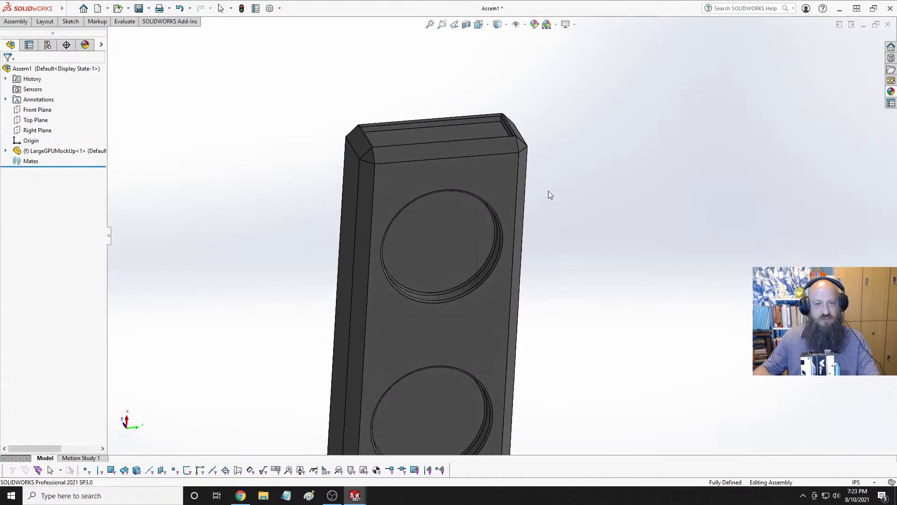
scroll(490, 222, up, 4)
middle_drag(419, 252, 399, 261)
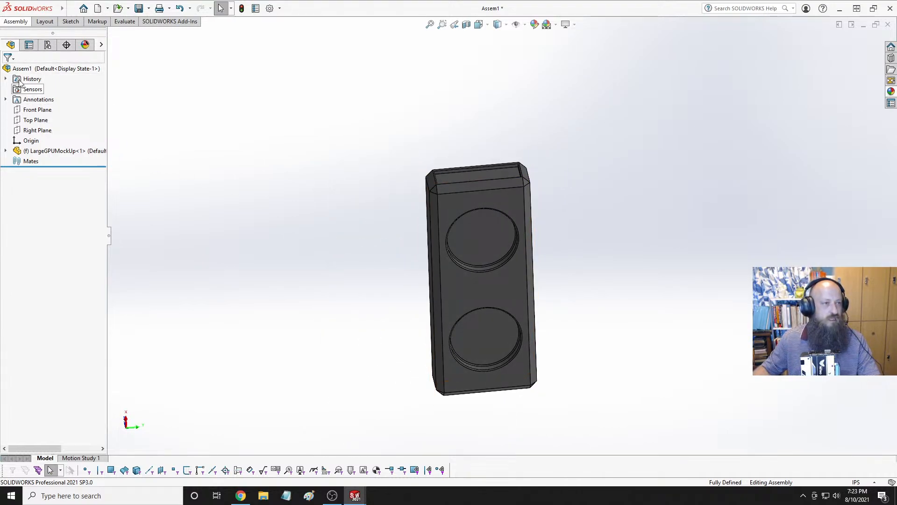
click(21, 25)
click(20, 34)
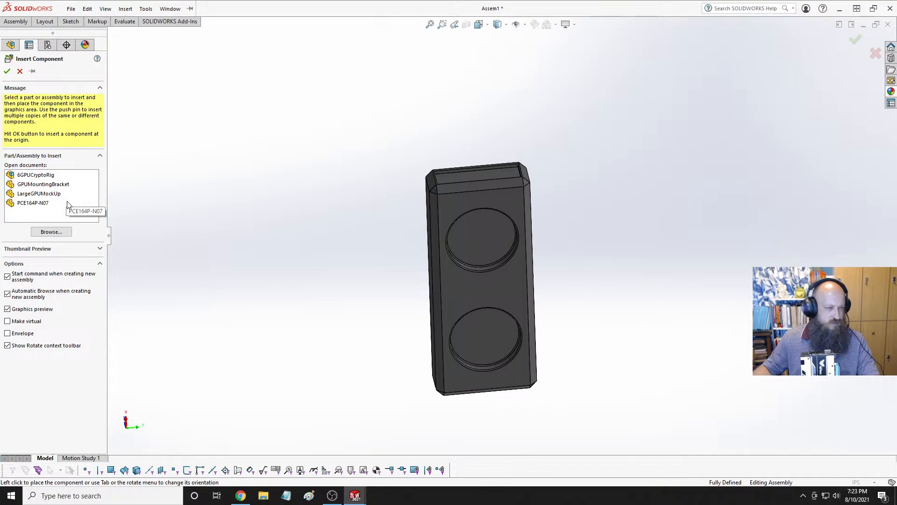
click(45, 184)
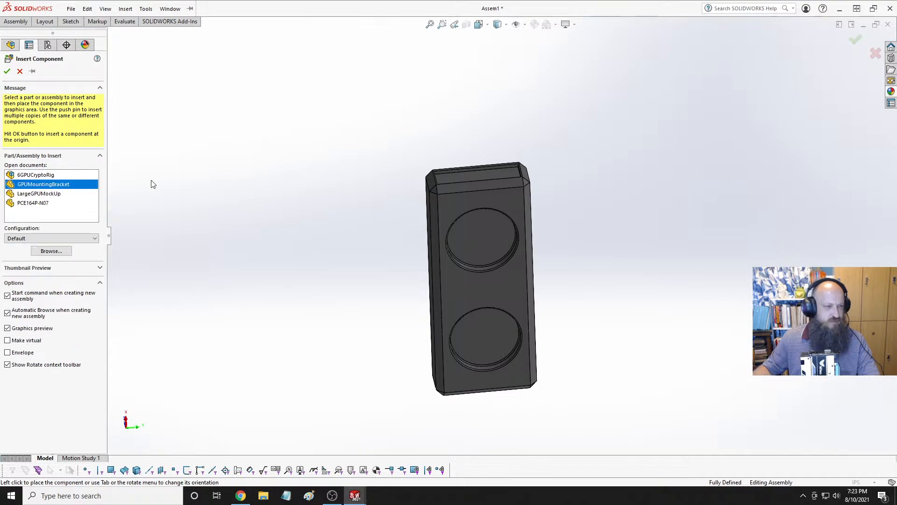
click(458, 114)
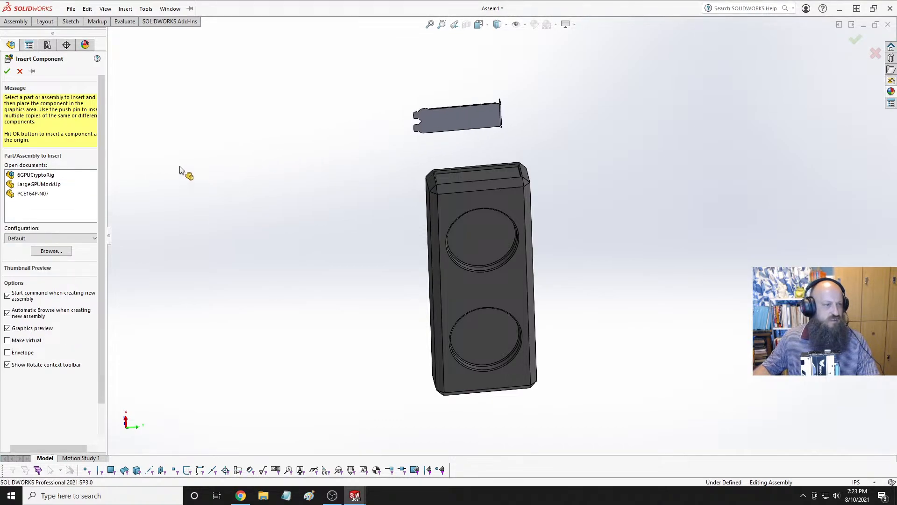
Insert the PCE164P-N07 part into the assembly beside the large GPU mock-up.
click(71, 8)
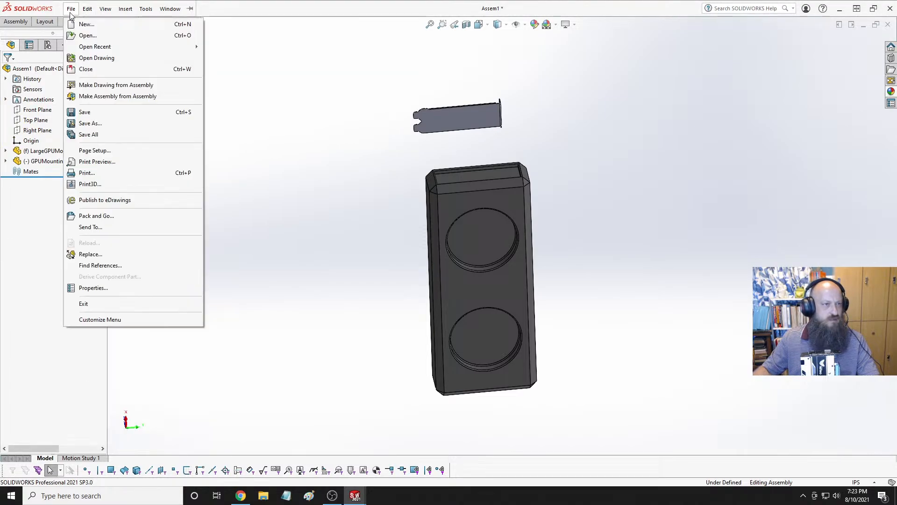
click(12, 23)
click(20, 34)
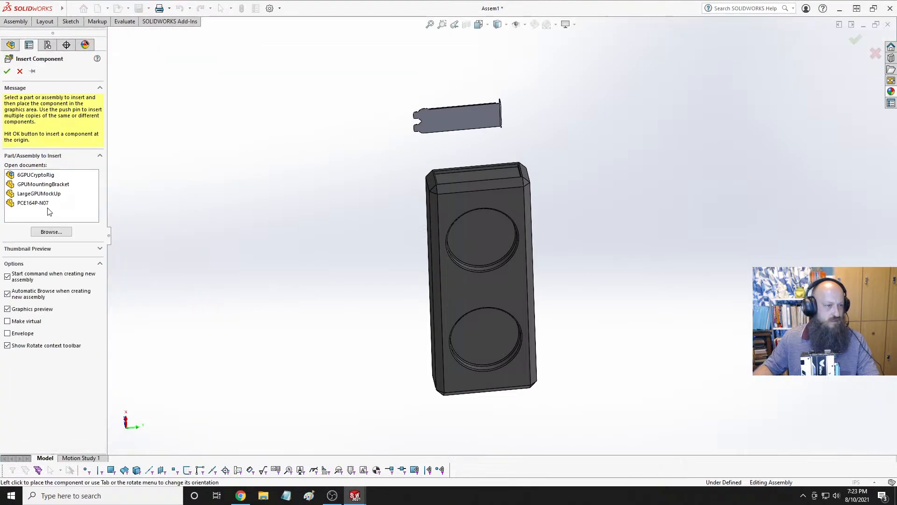
click(42, 203)
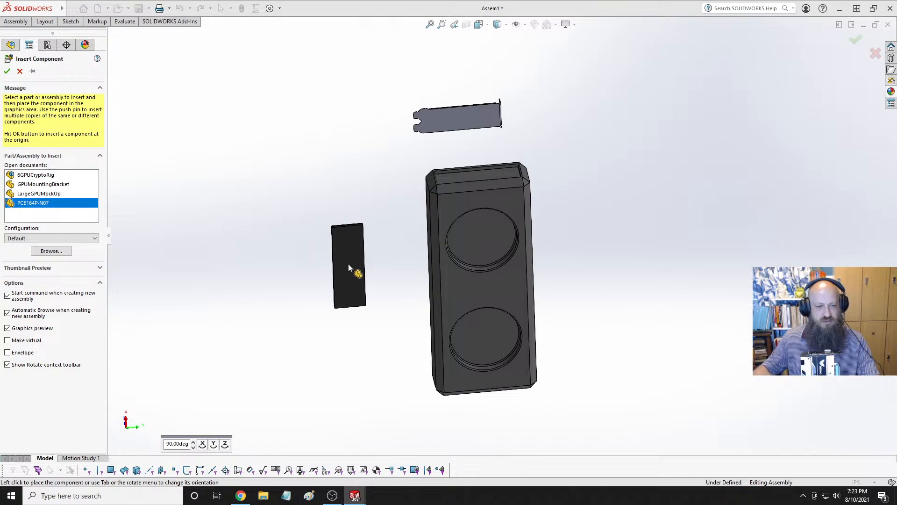
click(369, 218)
Rotate the PCE164P-N07 board so it stands upright with its connector facing the GPU mock-up.
mouse_move(347, 262)
middle_down()
mouse_move(291, 237)
mouse_move(344, 259)
middle_up()
right_drag(346, 264, 220, 153)
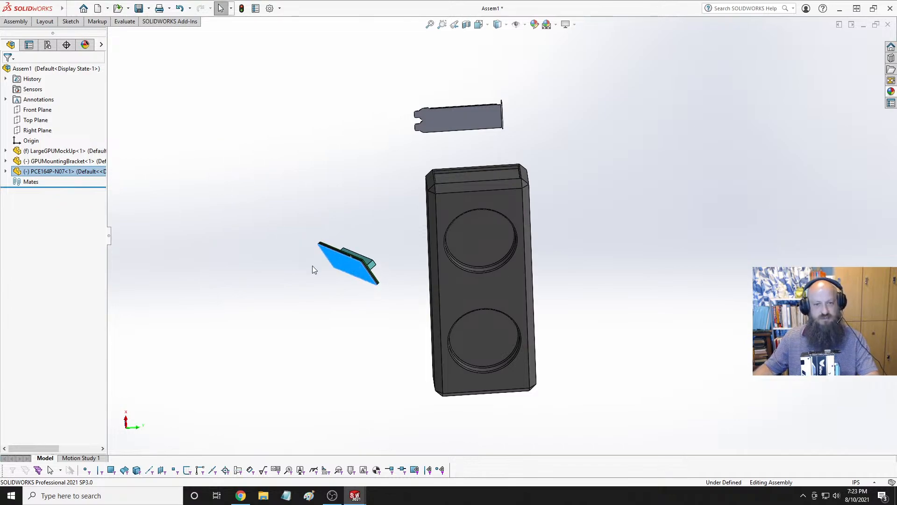
middle_drag(318, 266, 455, 373)
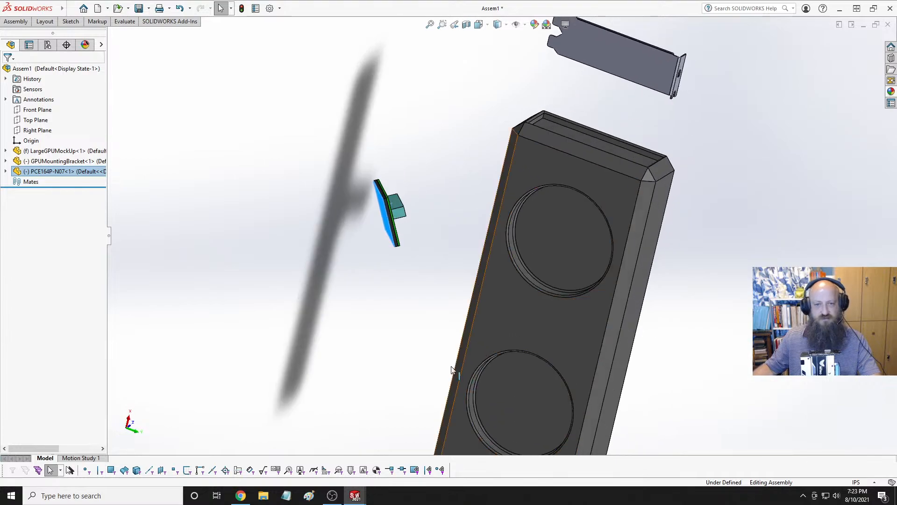
scroll(437, 294, down, 4)
scroll(452, 270, up, 5)
middle_drag(462, 251, 467, 228)
right_drag(466, 226, 425, 204)
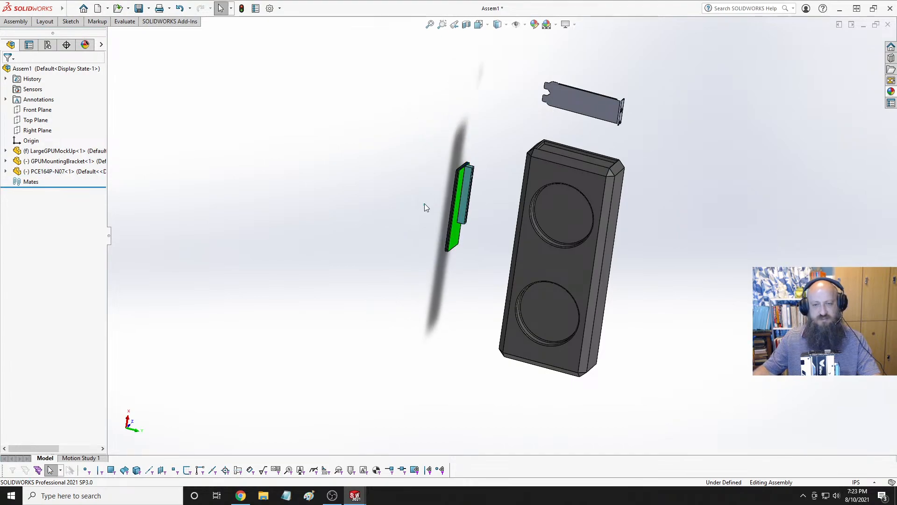
Rotate the GPU mounting bracket so its long plate lies roughly flat above the mock-up's recessed end.
scroll(579, 116, down, 2)
right_drag(579, 117, 579, 224)
click(580, 224)
key(Escape)
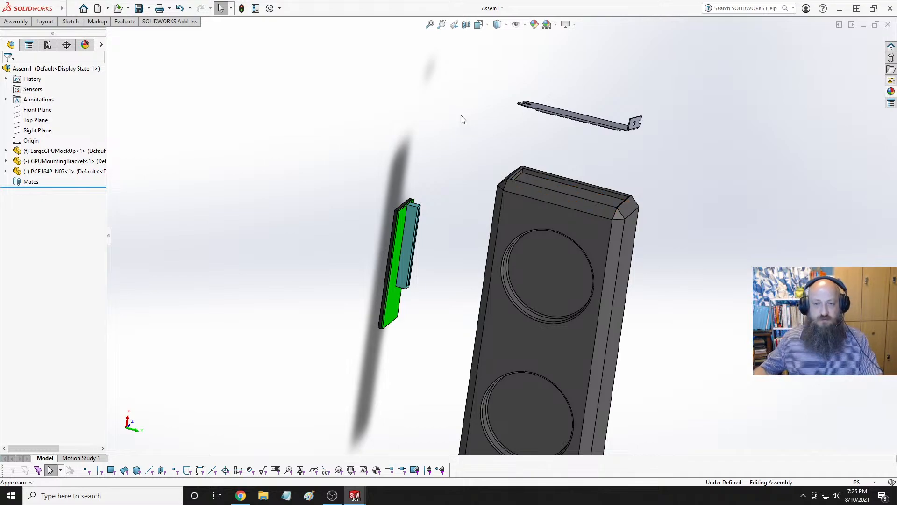
Add a 1.25 in distance mate between the end face of the bracket's forked tab and the GPU mock-up's narrow side face.
middle_drag(490, 108, 565, 168)
scroll(539, 112, down, 6)
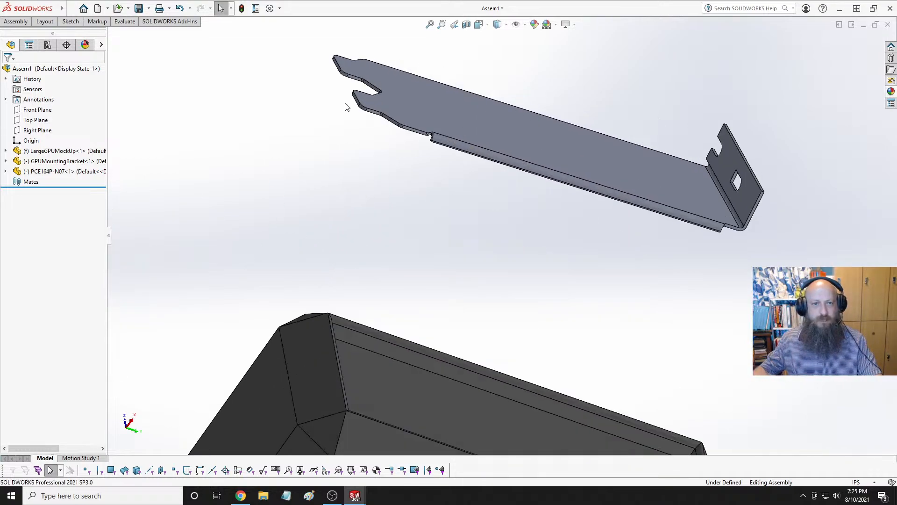
scroll(388, 74, down, 3)
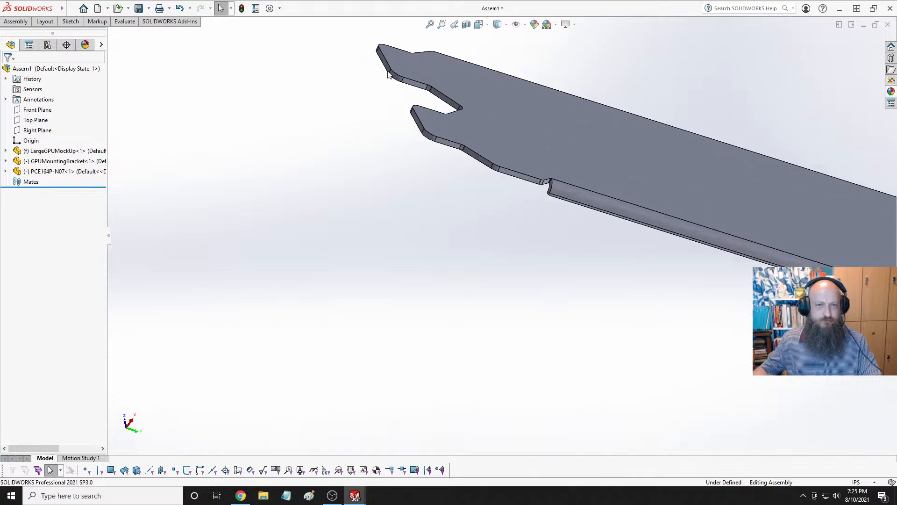
click(387, 66)
scroll(381, 164, up, 5)
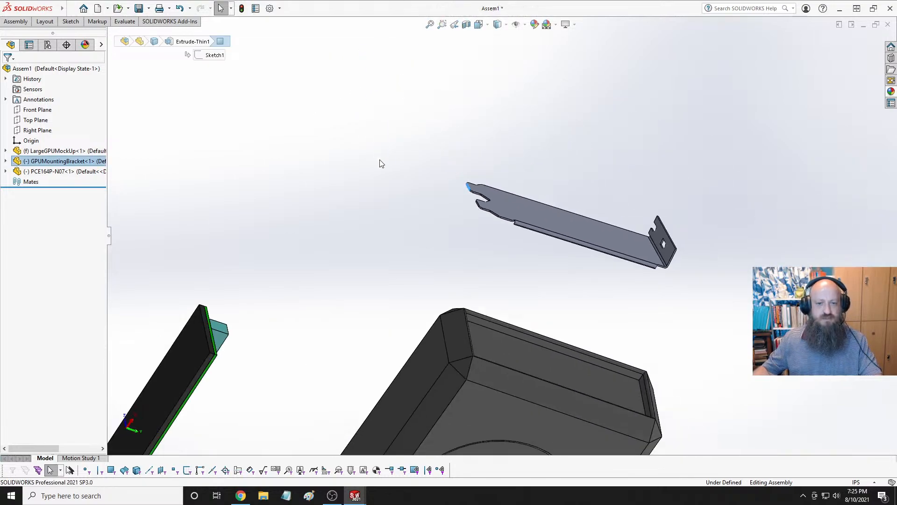
ctrl+click(424, 363)
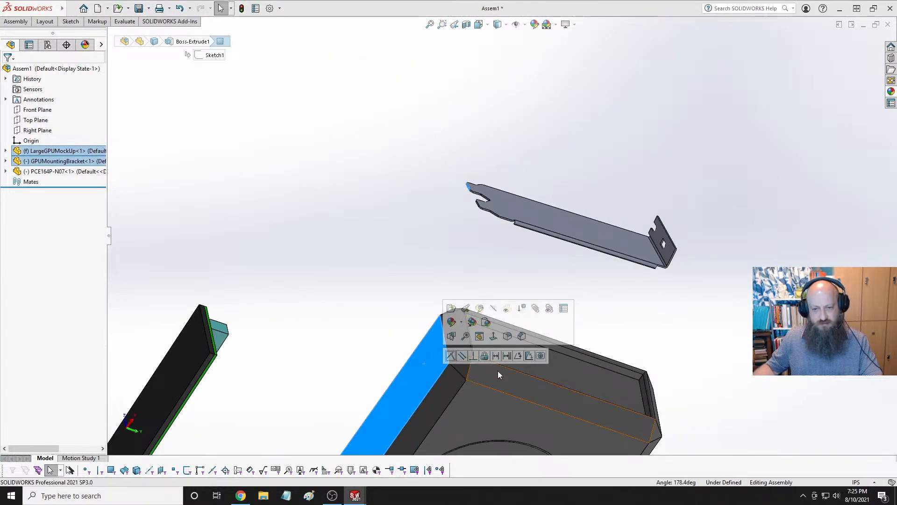
click(496, 356)
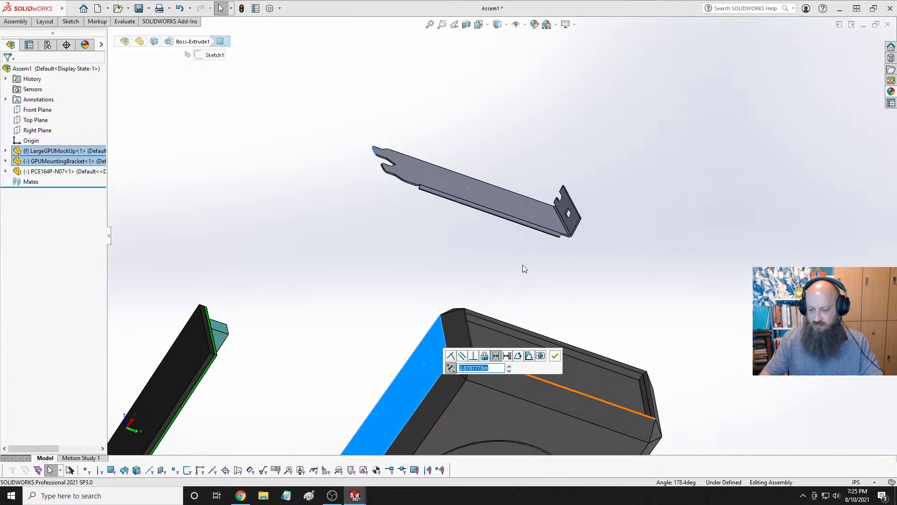
text(1.25)
key(Return)
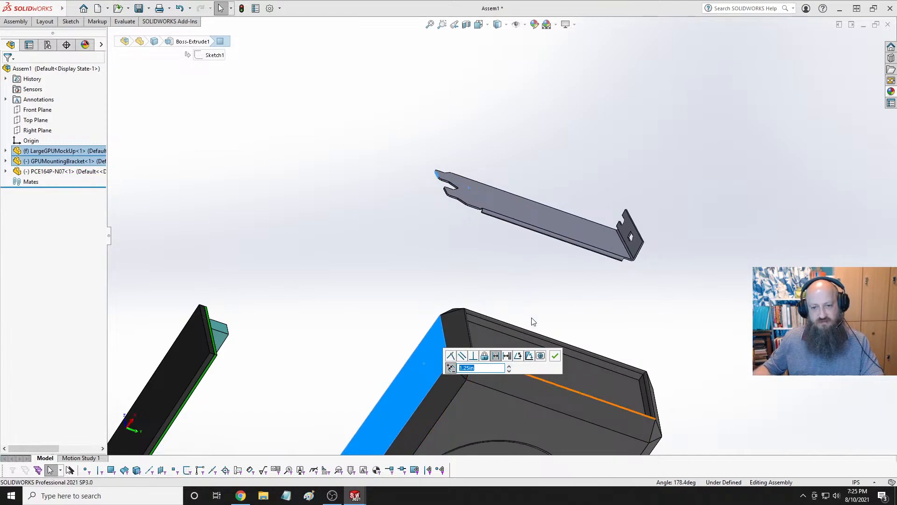
click(555, 356)
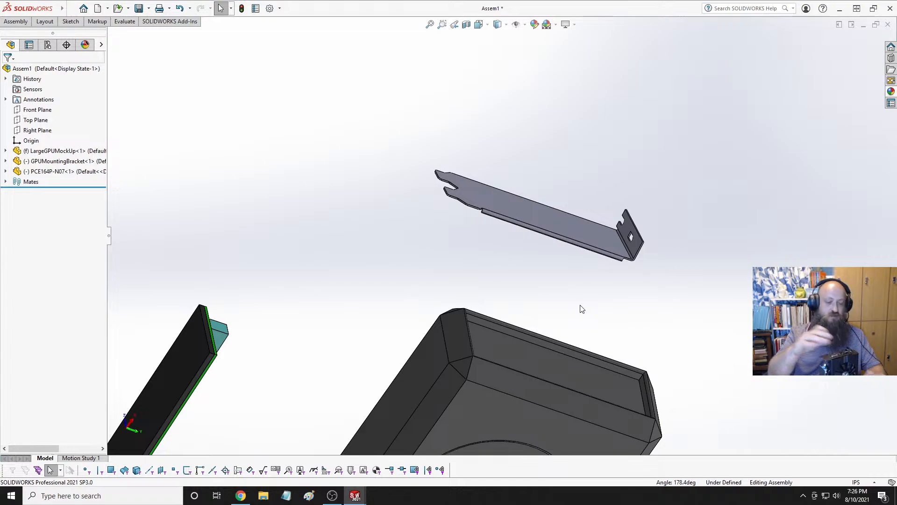
Try a coincident mate between the bracket's flat plate face and the GPU mock-up's chamfer face beside the recess, and undo it.
middle_drag(533, 282, 423, 371)
click(489, 240)
scroll(425, 360, down, 5)
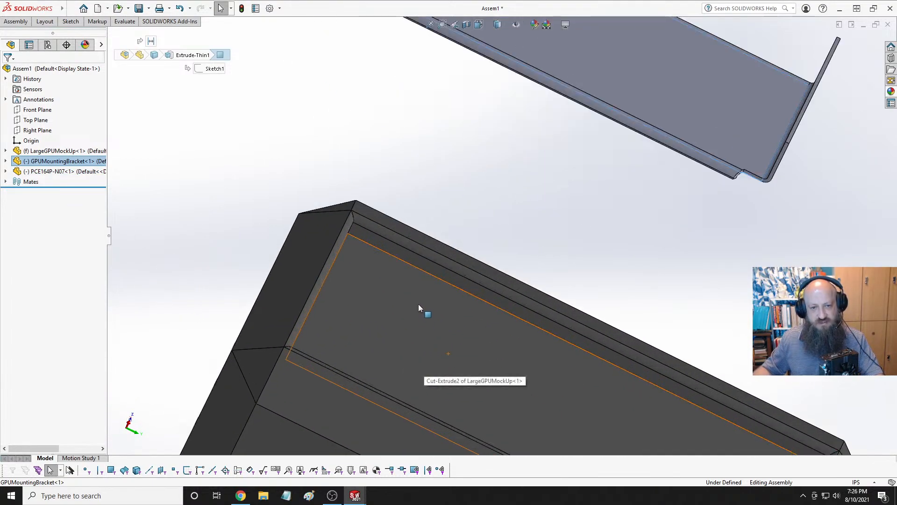
click(401, 230)
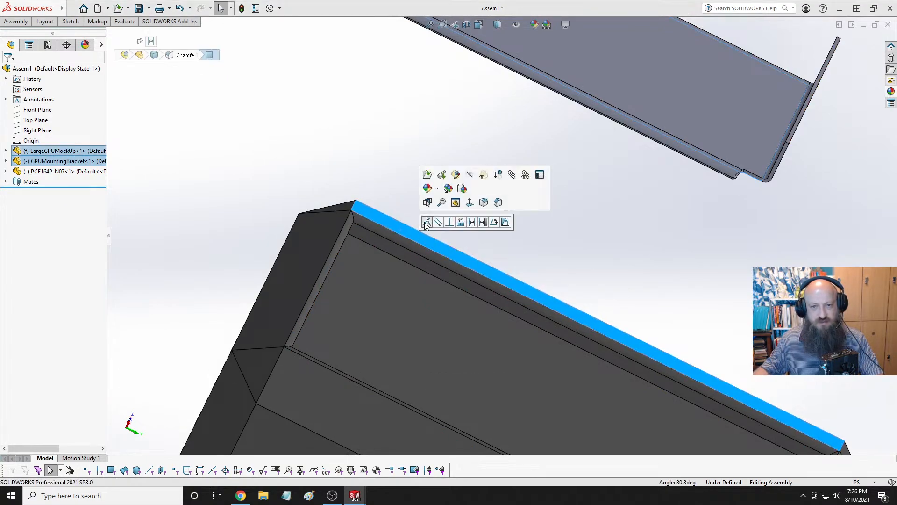
click(425, 225)
scroll(431, 259, up, 2)
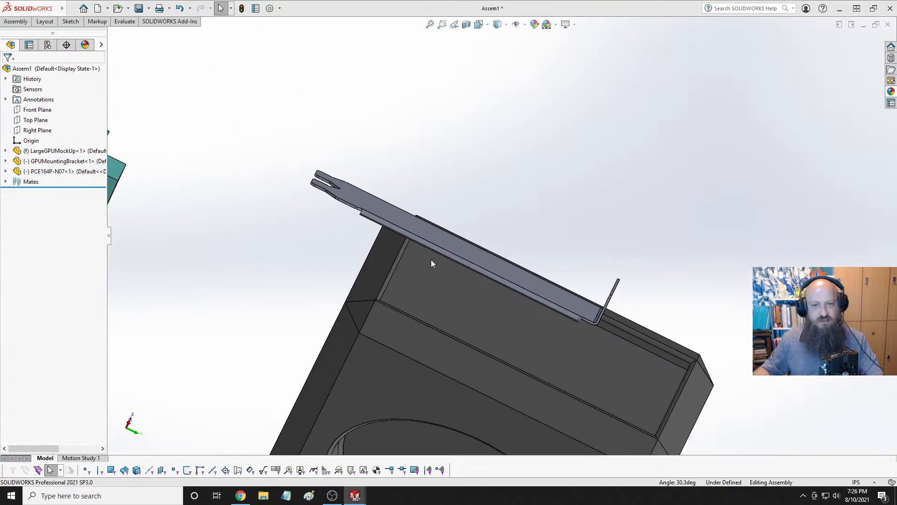
middle_drag(388, 181, 400, 206)
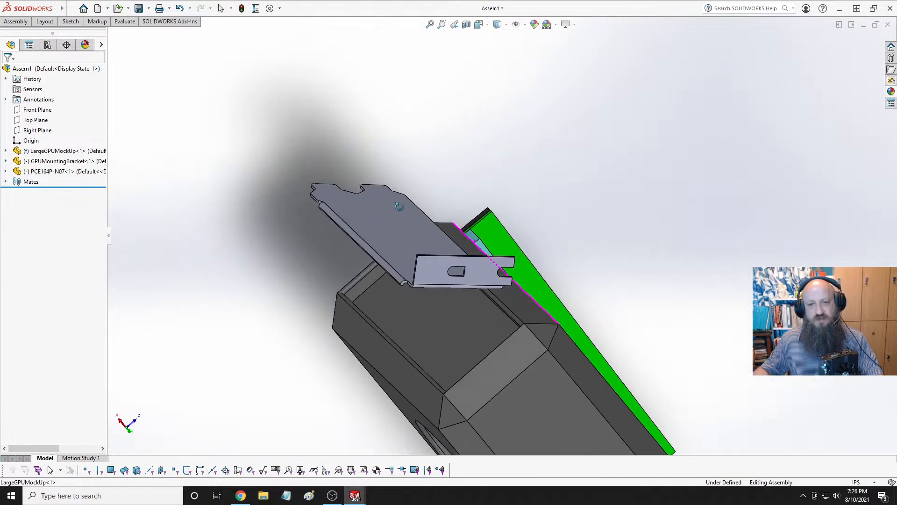
key(ctrl+z)
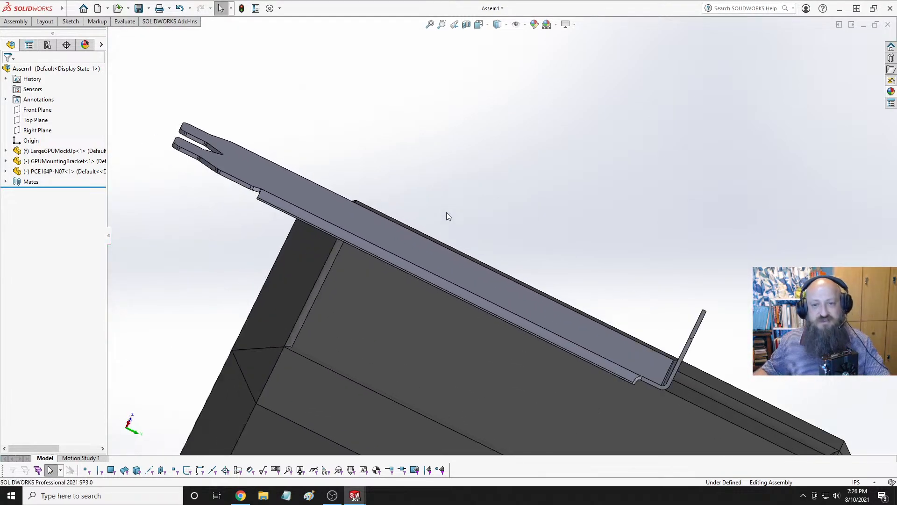
Mate the bracket's flat plate face coincident with the long filleted edge of the recess at the GPU mock-up's end.
middle_drag(447, 214, 549, 84)
click(550, 84)
middle_drag(519, 135, 467, 214)
scroll(526, 155, down, 1)
middle_drag(526, 156, 508, 135)
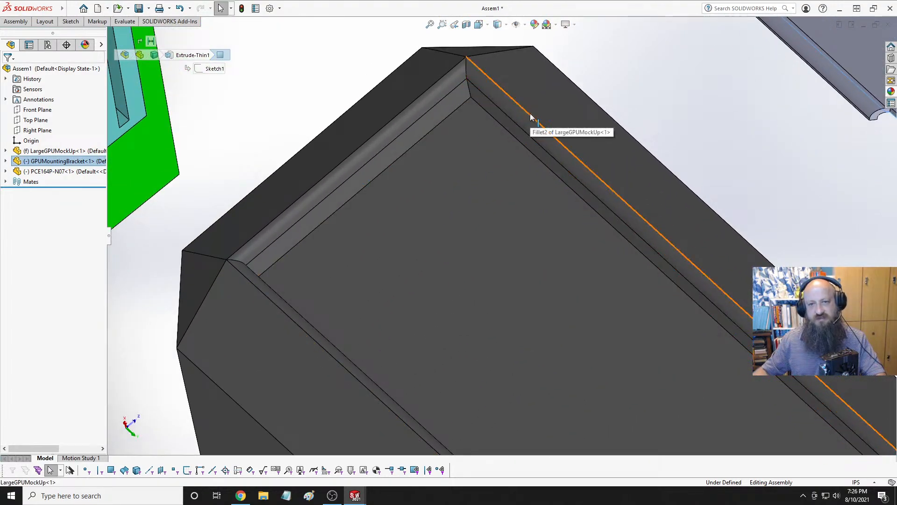
scroll(517, 140, up, 1)
scroll(484, 158, up, 4)
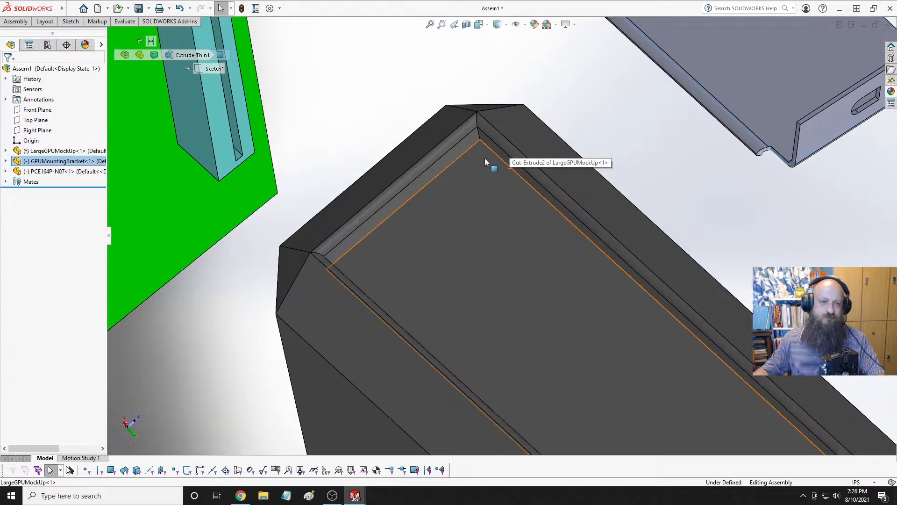
middle_drag(476, 206, 521, 244)
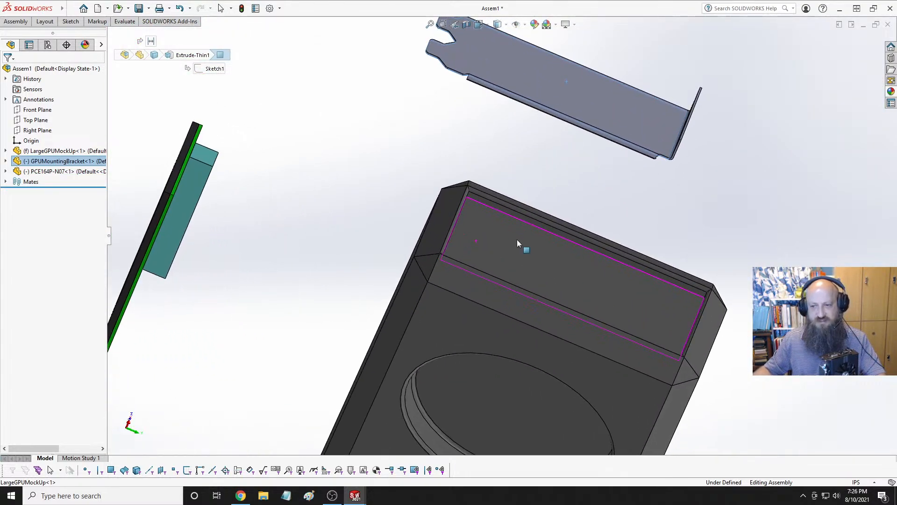
scroll(617, 299, down, 3)
middle_drag(616, 299, 579, 248)
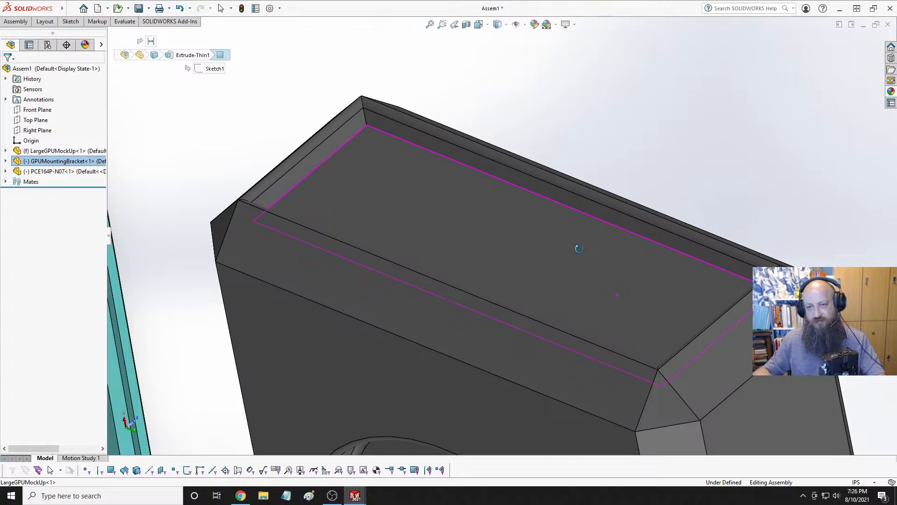
click(462, 136)
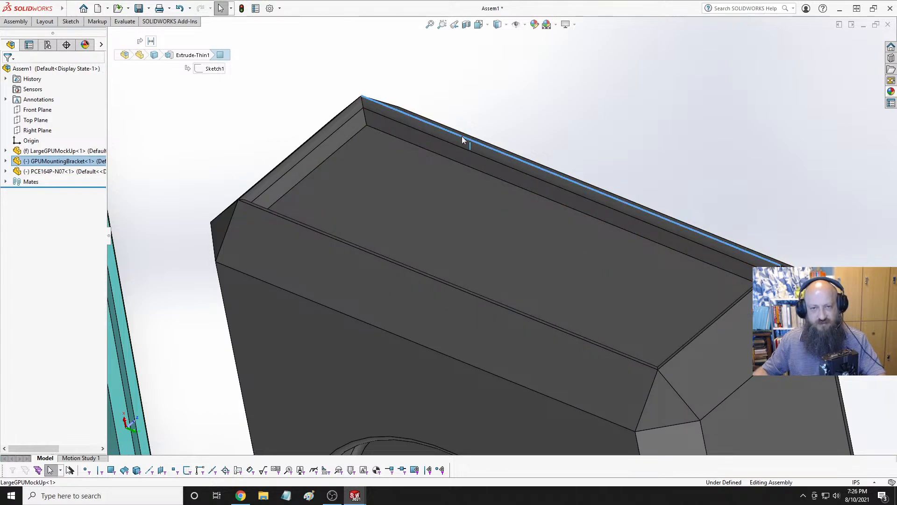
click(488, 128)
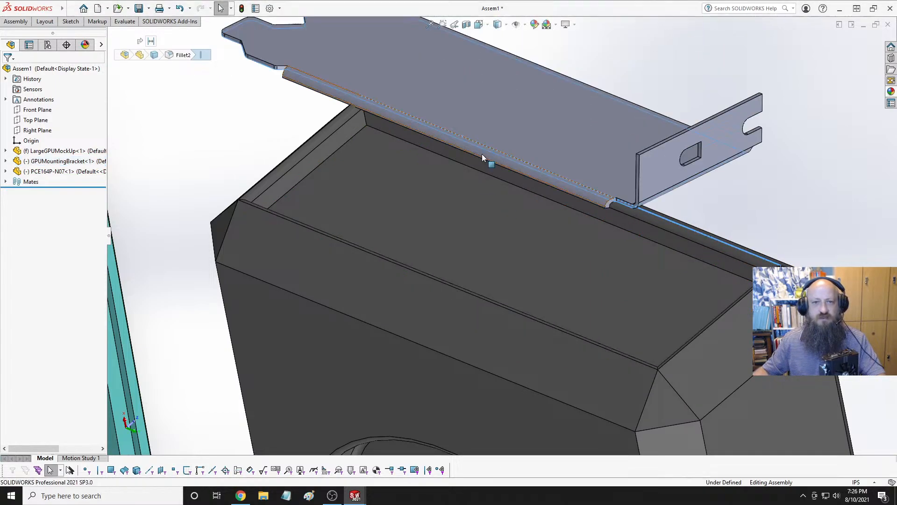
In a side view, swing the bracket about its mated edge until it is nearly parallel to the GPU mock-up's end.
middle_drag(426, 216, 404, 186)
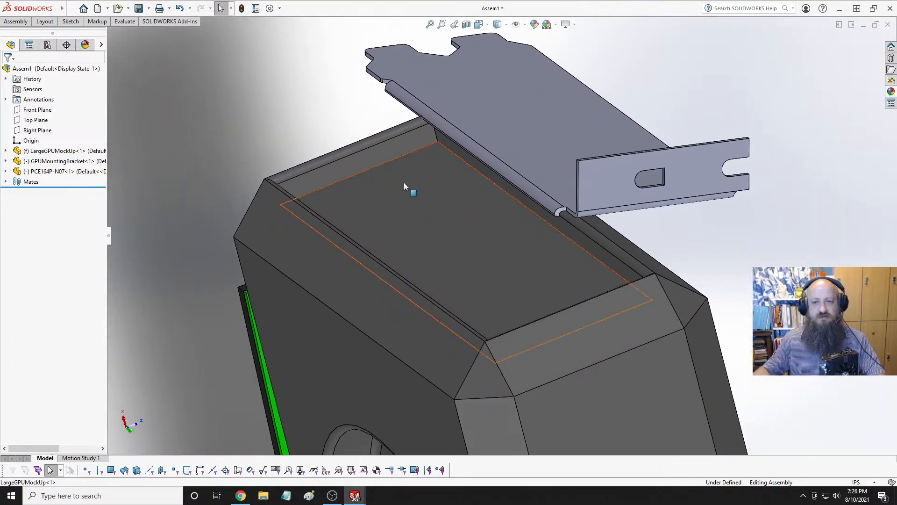
scroll(415, 184, up, 4)
key(space)
click(428, 264)
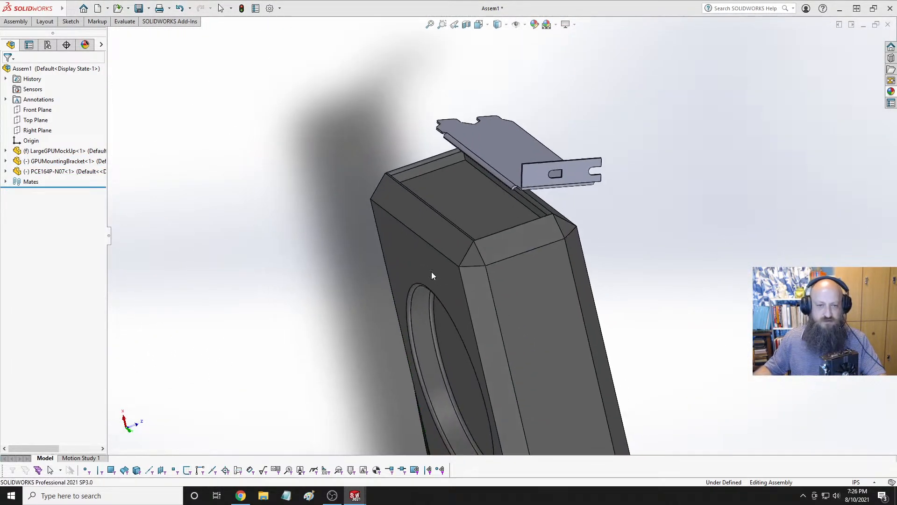
mouse_move(522, 63)
mouse_down()
mouse_move(470, 61)
mouse_move(486, 49)
mouse_move(512, 57)
mouse_up()
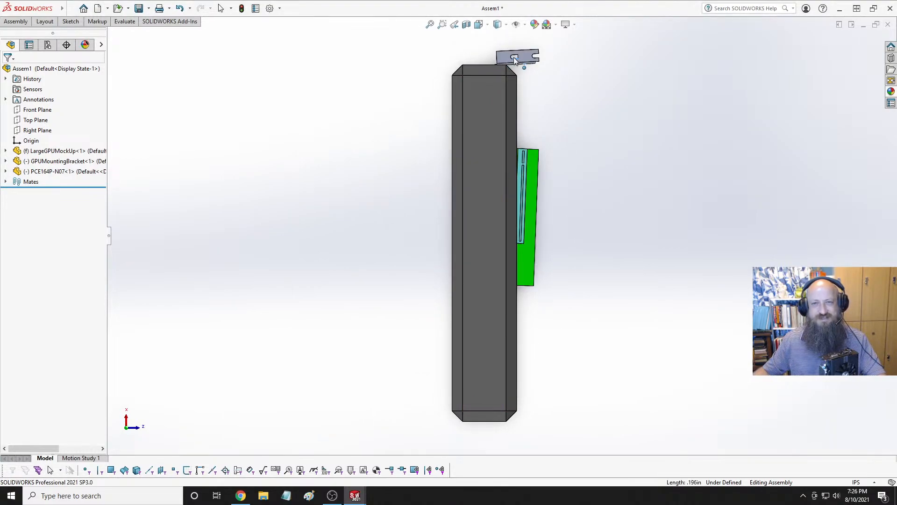
middle_drag(501, 89, 559, 145)
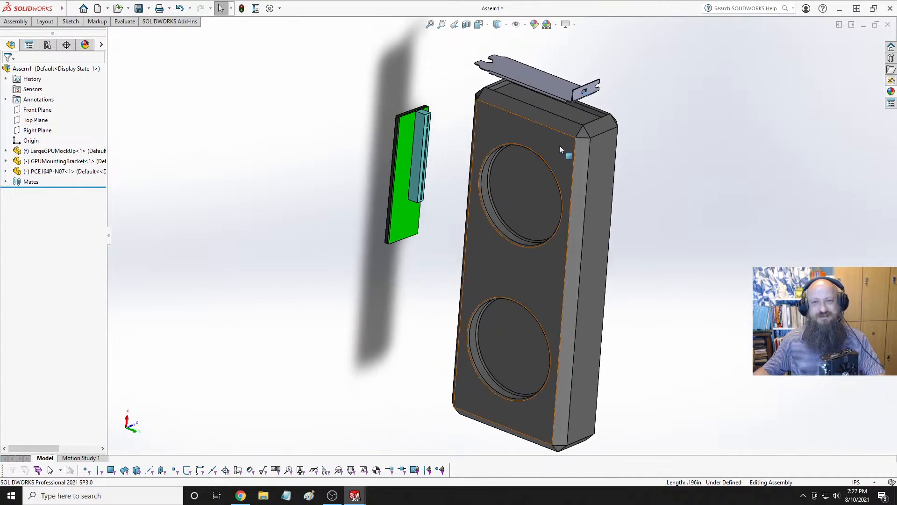
scroll(560, 145, down, 3)
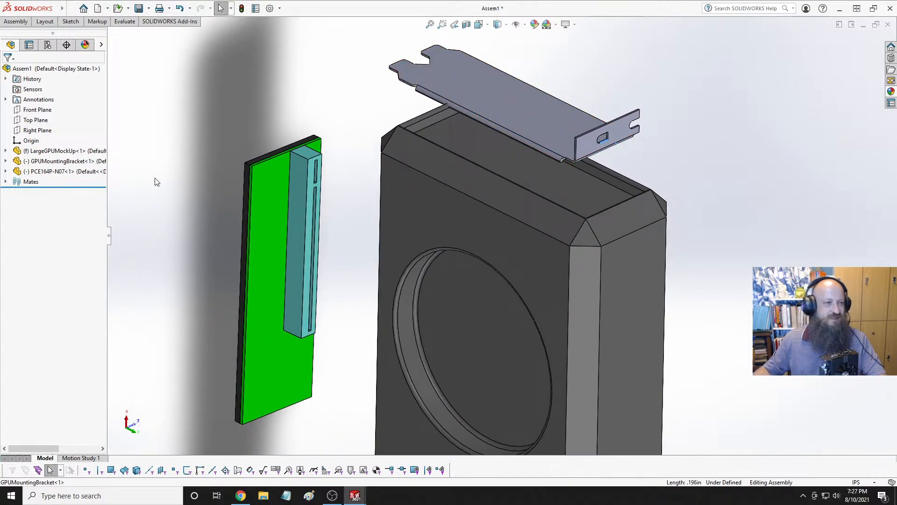
Examine the GPU mock-up's Right, Top and Front planes to see how each one is oriented relative to the bracket.
click(6, 151)
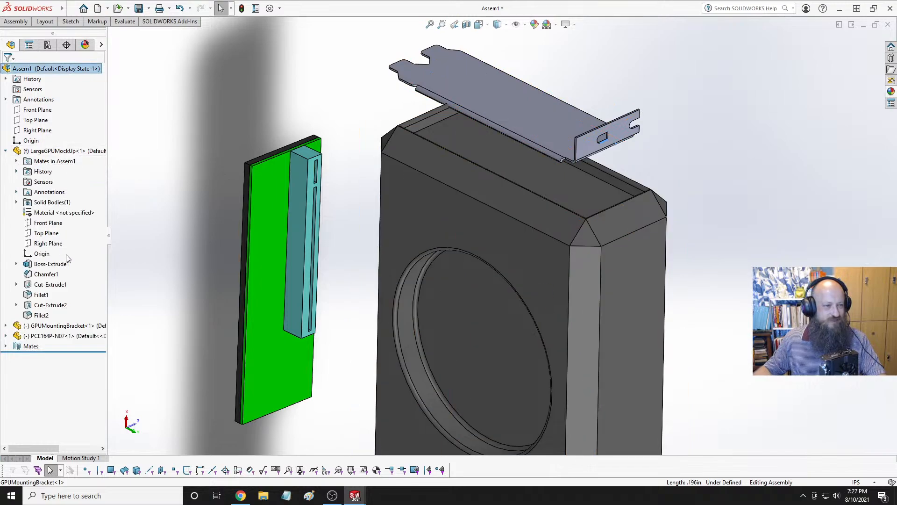
click(49, 244)
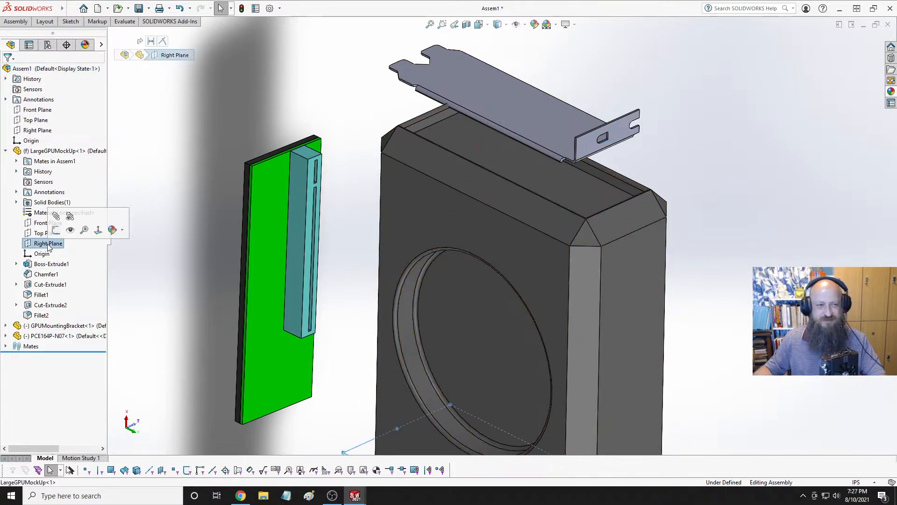
click(41, 233)
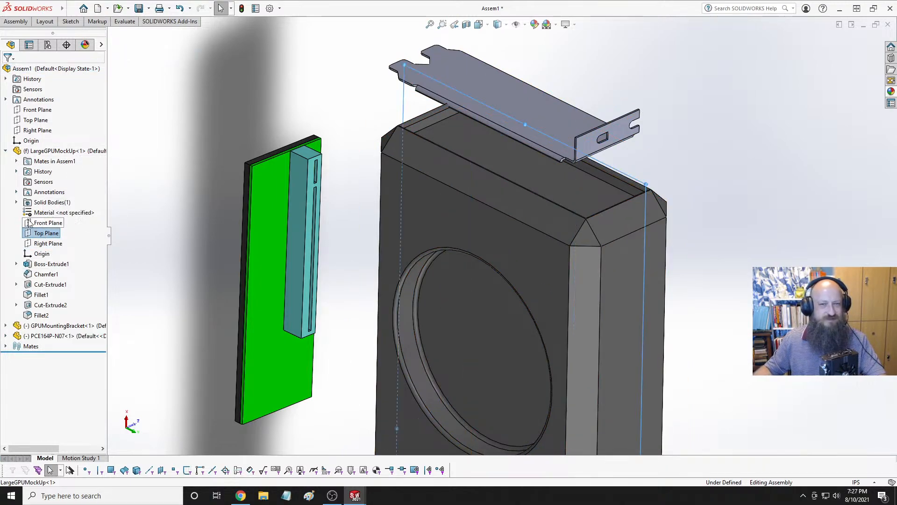
click(29, 223)
click(48, 244)
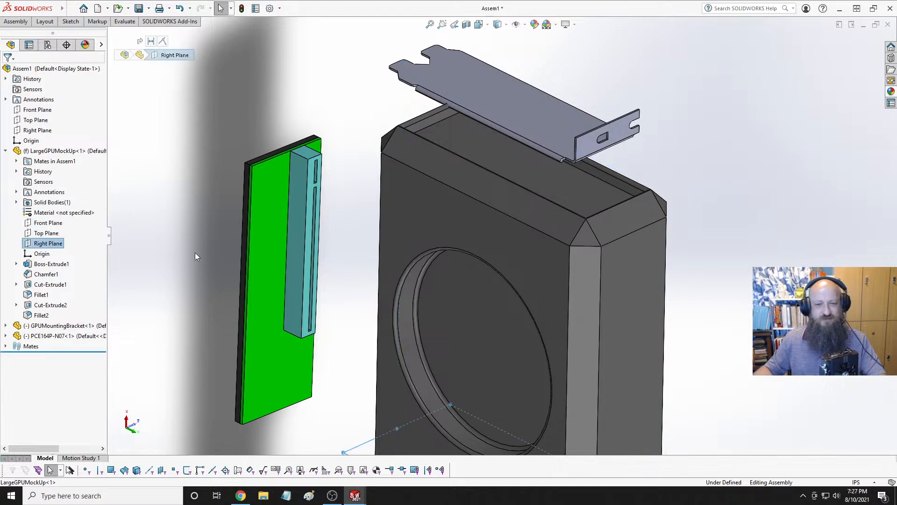
scroll(248, 260, up, 2)
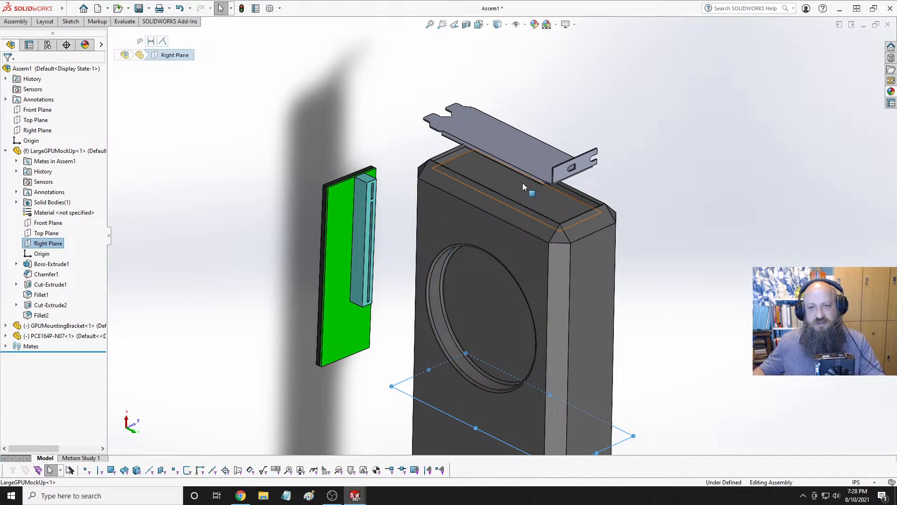
Delete the coincident mate between the bracket's flat plate face and the long recess edge of the GPU mock-up.
drag(512, 161, 516, 124)
click(603, 186)
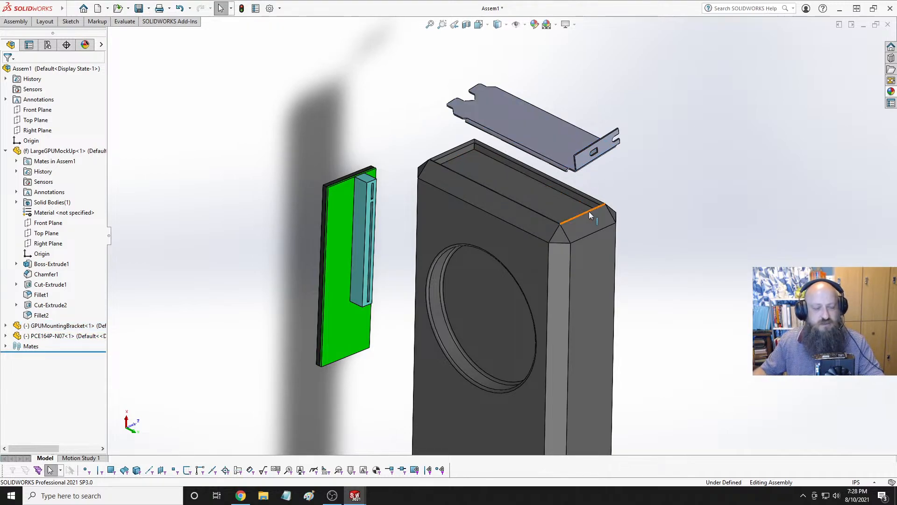
scroll(566, 161, down, 4)
middle_drag(504, 222, 466, 172)
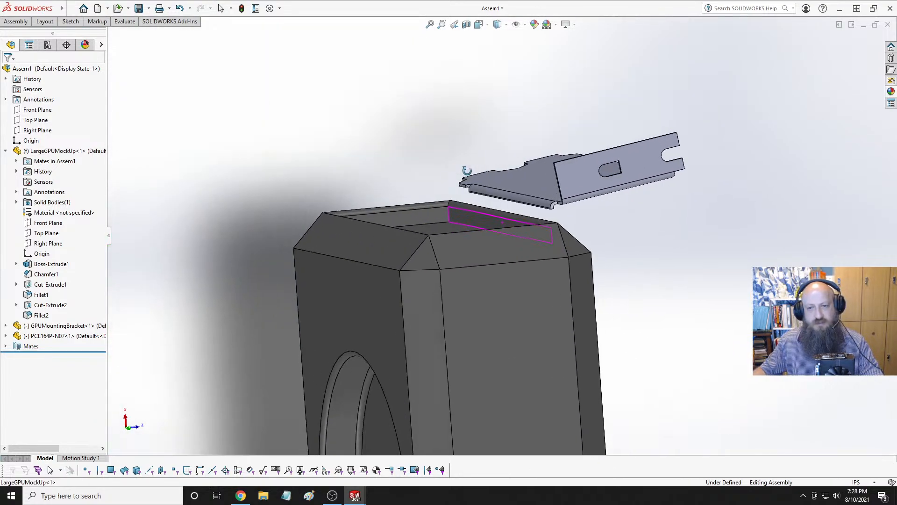
click(5, 345)
click(47, 367)
right_click(52, 367)
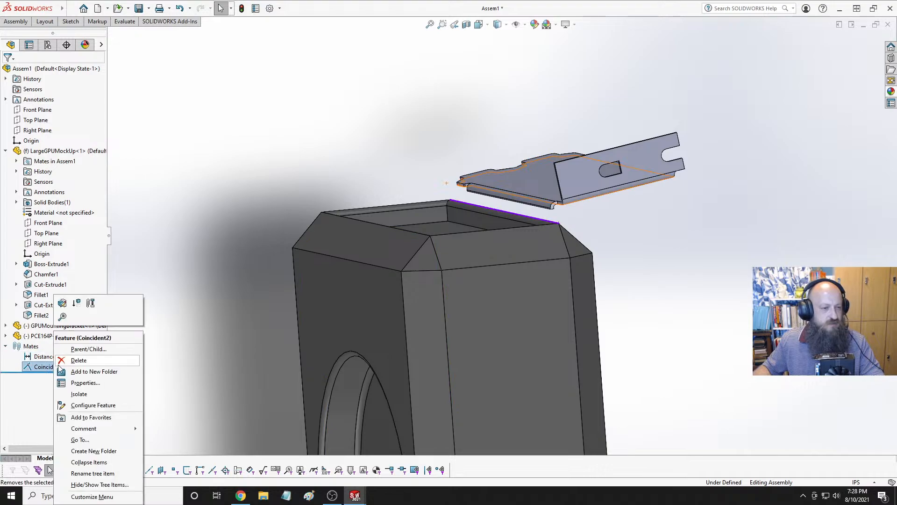
click(63, 361)
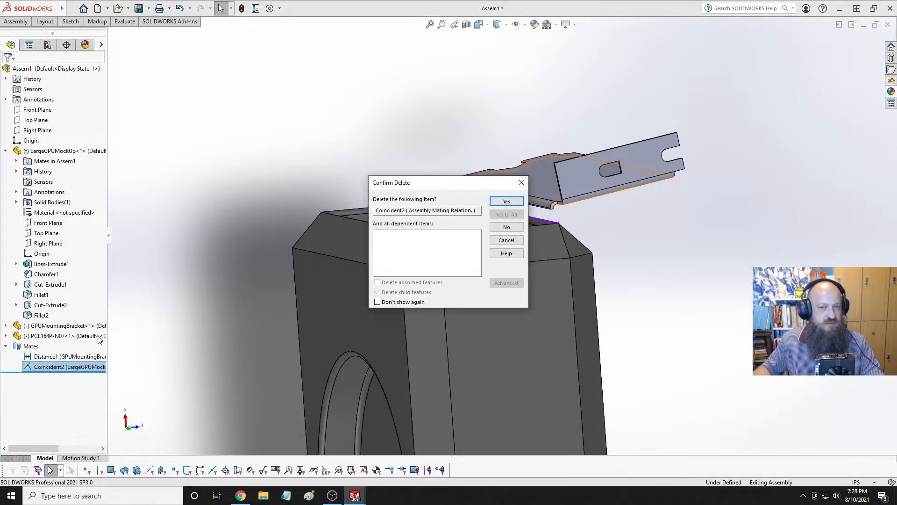
click(508, 201)
Mate the bracket's flat plate face parallel to the GPU mock-up's Right Plane.
click(640, 278)
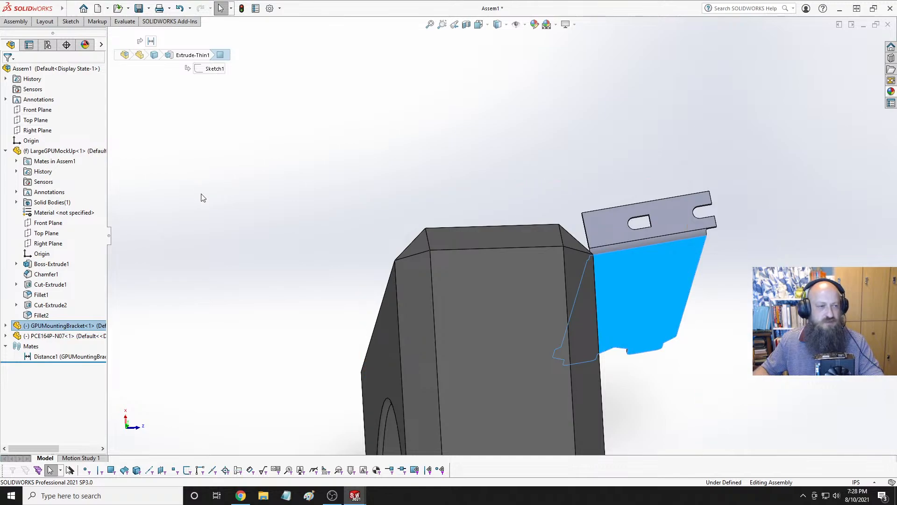
ctrl+click(53, 247)
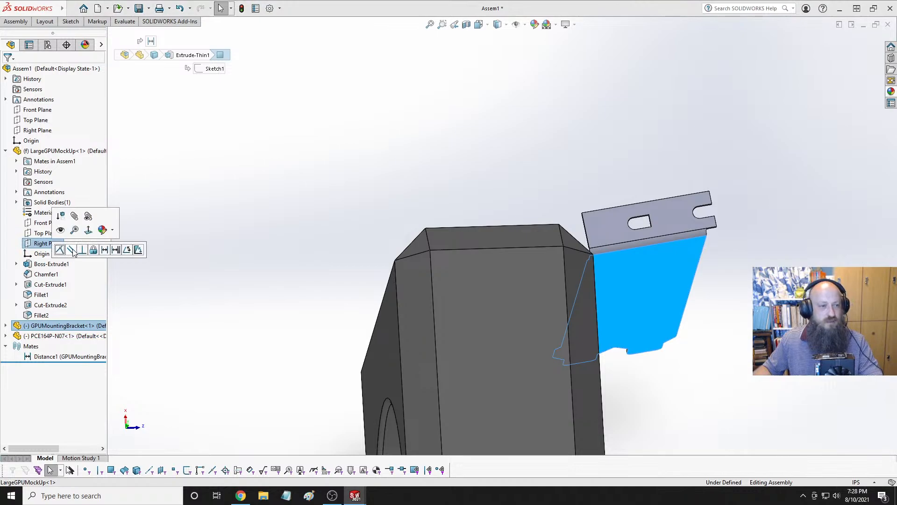
click(69, 254)
Slide the bracket sideways until it sits above the recess at the GPU mock-up's end.
middle_drag(481, 212, 579, 166)
drag(573, 142, 491, 150)
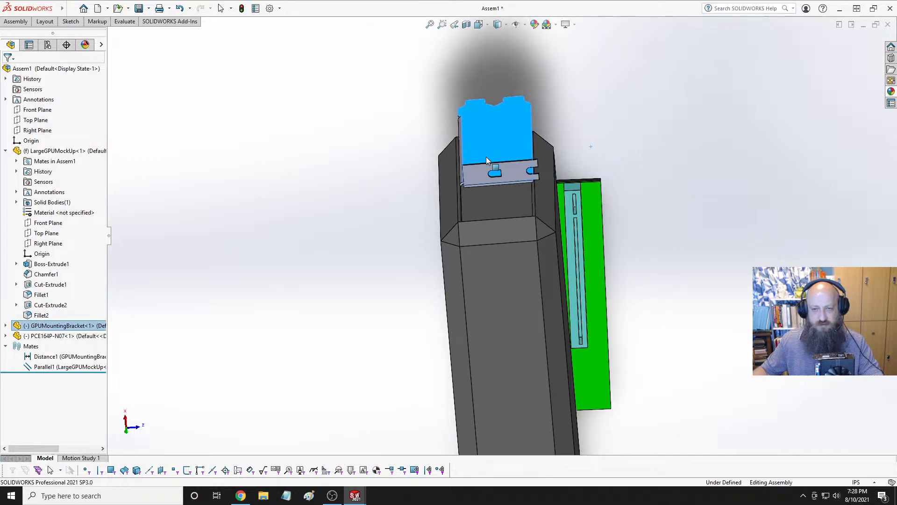
mouse_move(486, 156)
middle_down()
mouse_move(452, 131)
mouse_move(476, 161)
middle_up()
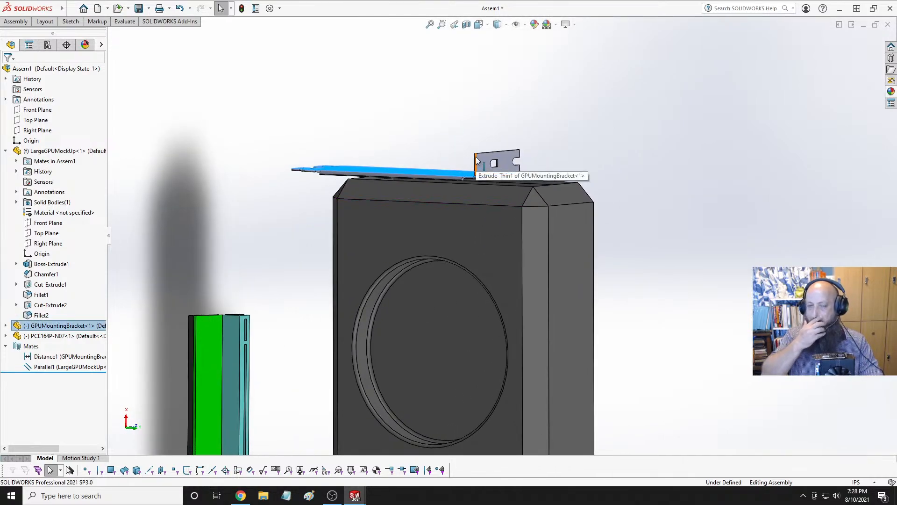
Add a 0.125 in distance mate between the long edge of the GPU mock-up's end recess and the underside of the bracket's plate.
scroll(491, 192, down, 5)
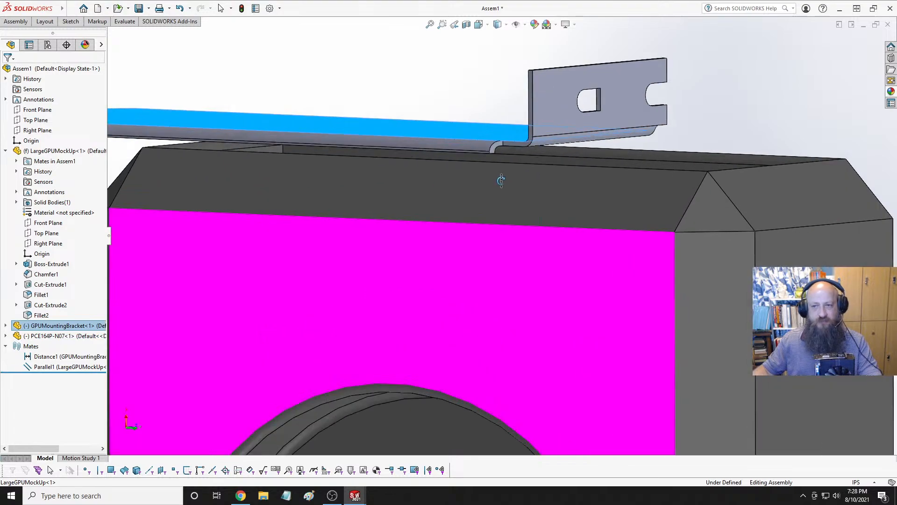
scroll(511, 192, up, 5)
middle_drag(511, 192, 484, 220)
scroll(542, 207, down, 4)
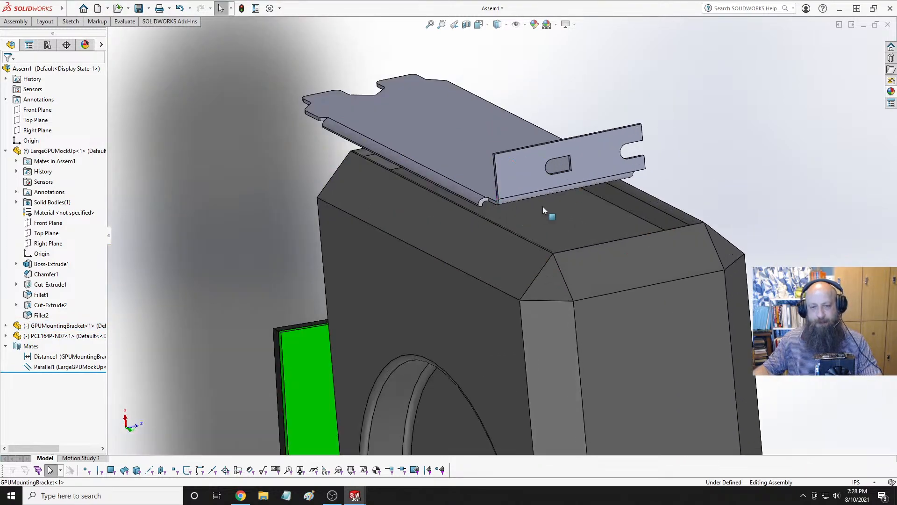
scroll(545, 210, down, 3)
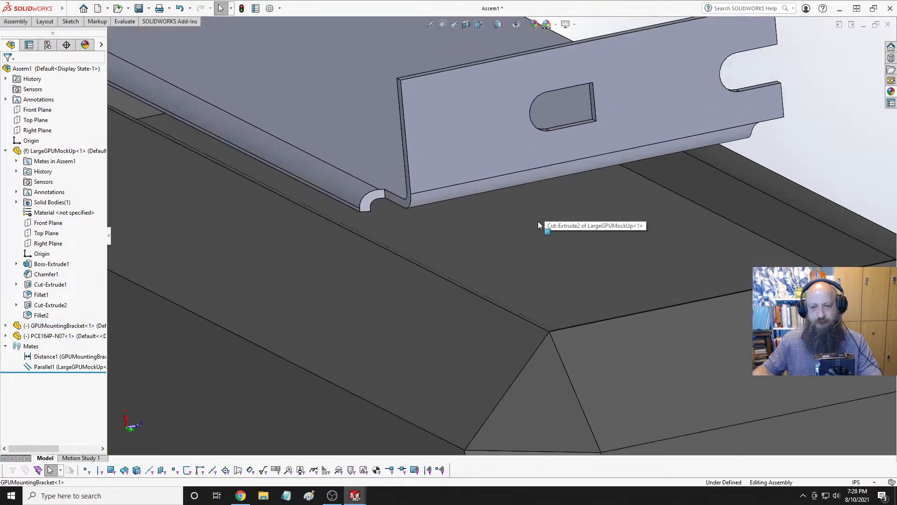
click(427, 270)
scroll(461, 242, down, 2)
middle_drag(455, 217, 400, 133)
ctrl+click(400, 136)
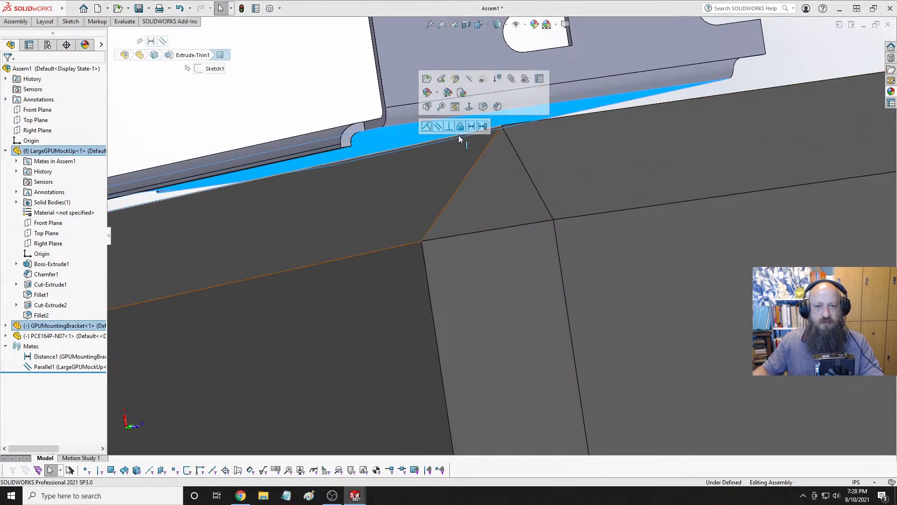
click(471, 126)
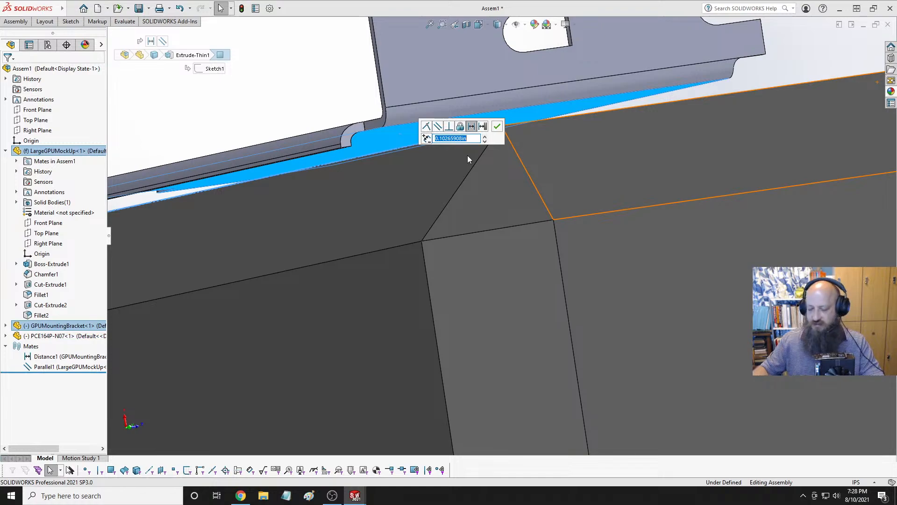
text(.125)
key(Return)
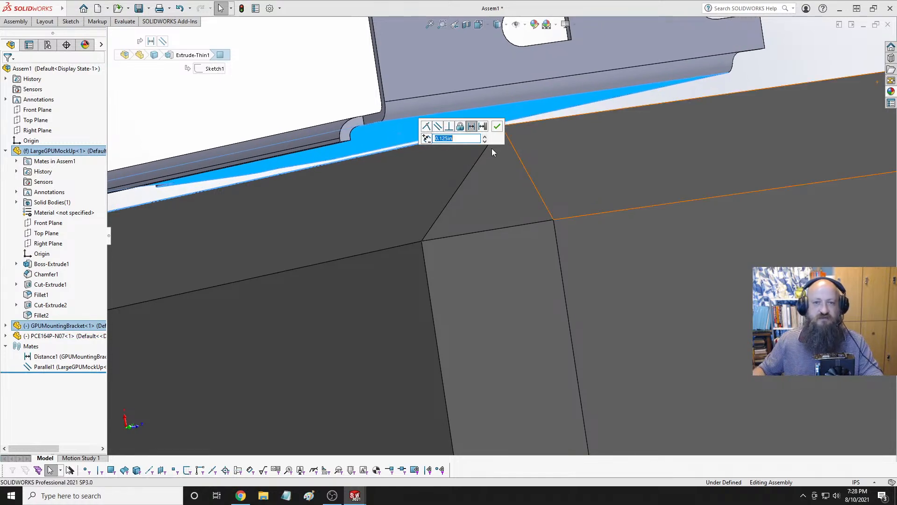
click(497, 127)
Slide the bracket across the GPU mock-up's end to check which direction of movement is still free.
scroll(463, 180, up, 5)
middle_drag(468, 164, 481, 229)
drag(473, 142, 478, 169)
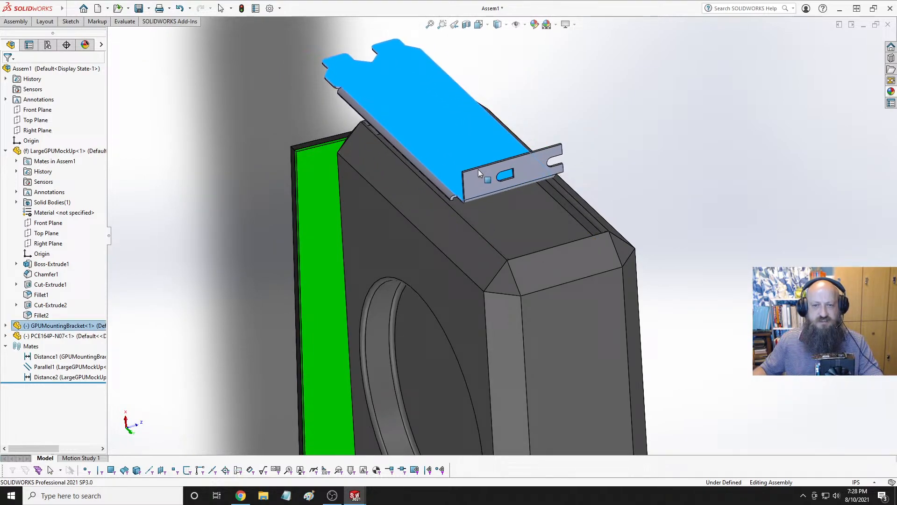
click(596, 189)
middle_drag(597, 190, 536, 190)
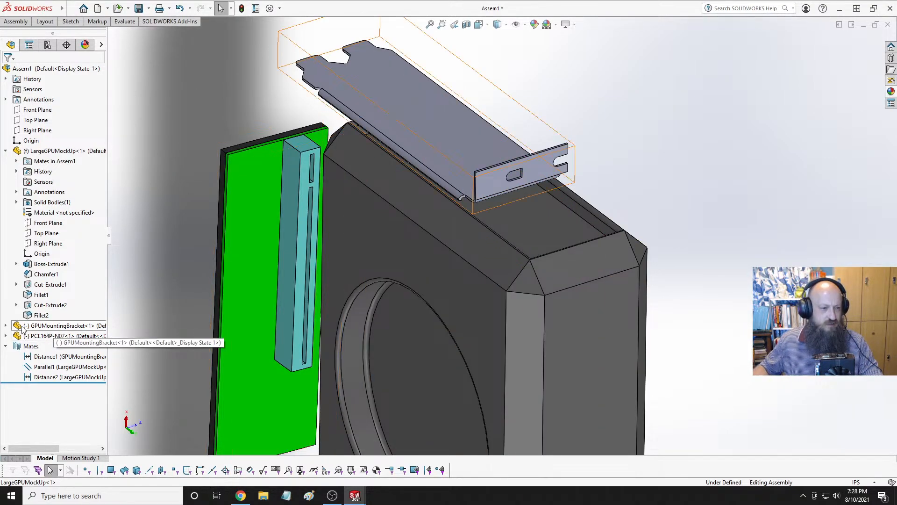
Mate the bracket's Right Plane coincident with the GPU mock-up's Front Plane.
click(5, 325)
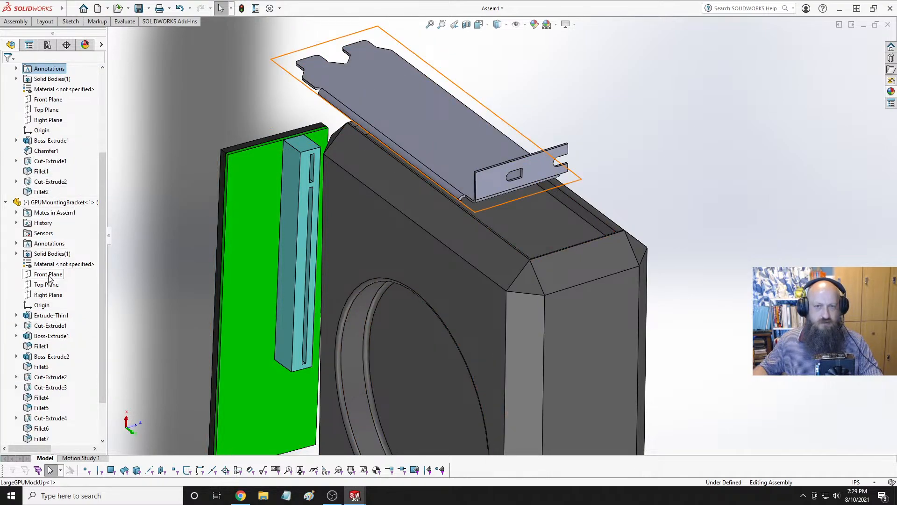
click(43, 293)
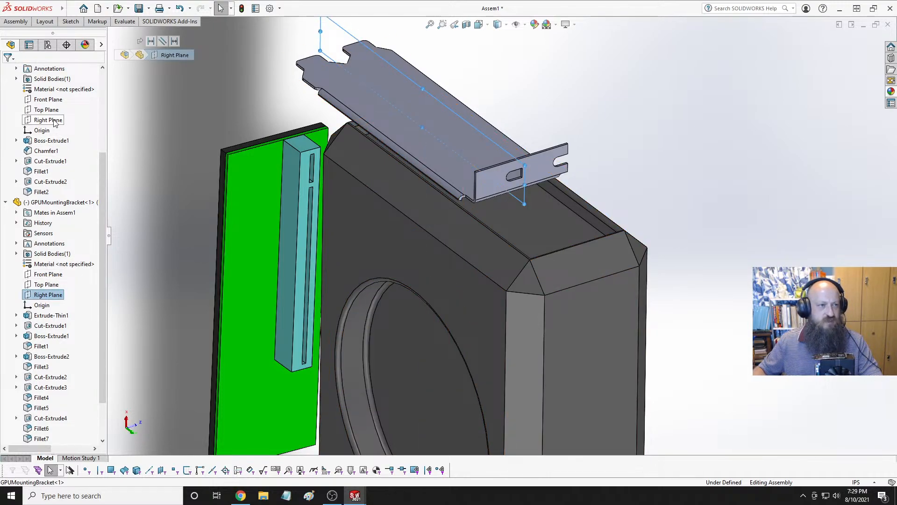
scroll(65, 193, up, 2)
scroll(64, 193, up, 2)
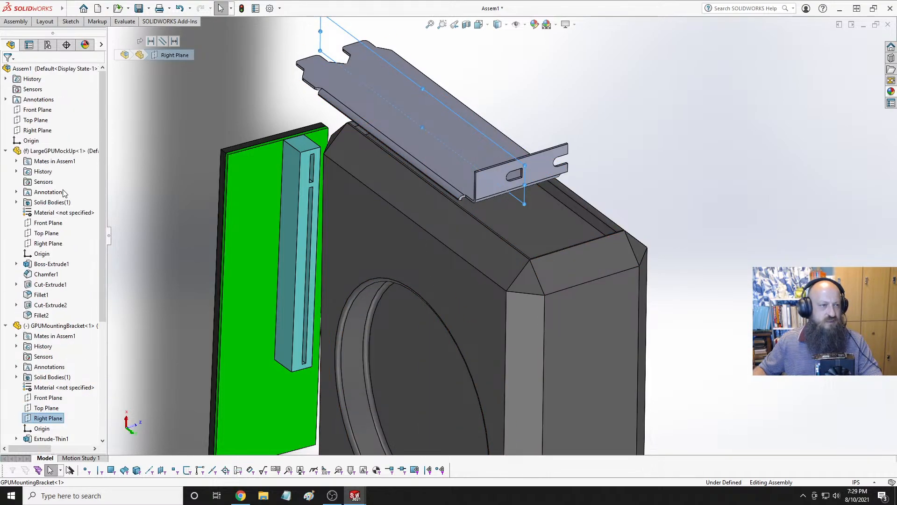
click(47, 225)
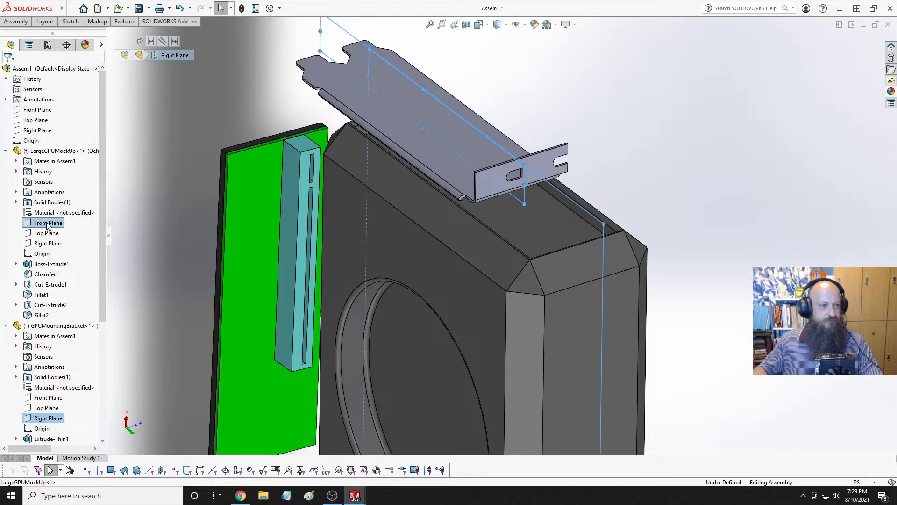
click(152, 233)
Examine the bracket's placement on the GPU mock-up and the riser board's orientation from several angles.
middle_drag(470, 269, 549, 229)
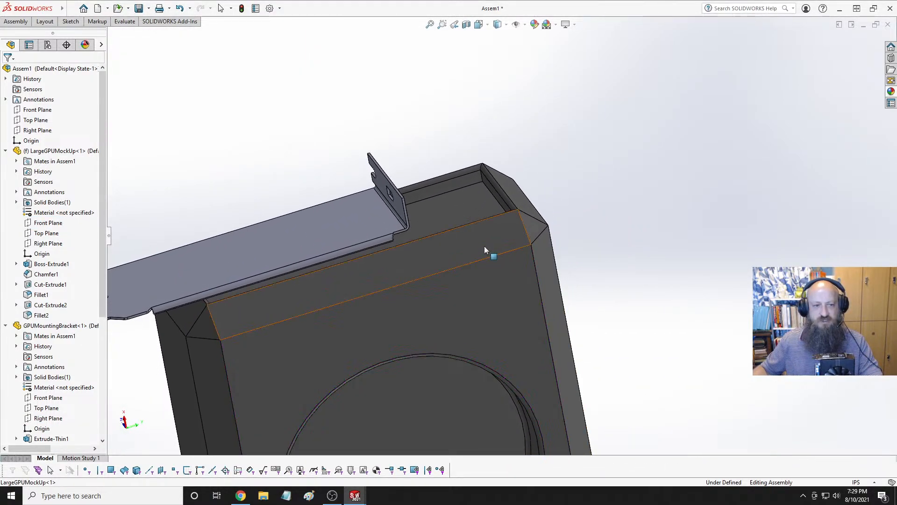
scroll(485, 247, up, 4)
scroll(364, 292, down, 3)
middle_drag(382, 260, 352, 266)
scroll(353, 266, up, 6)
scroll(477, 274, down, 4)
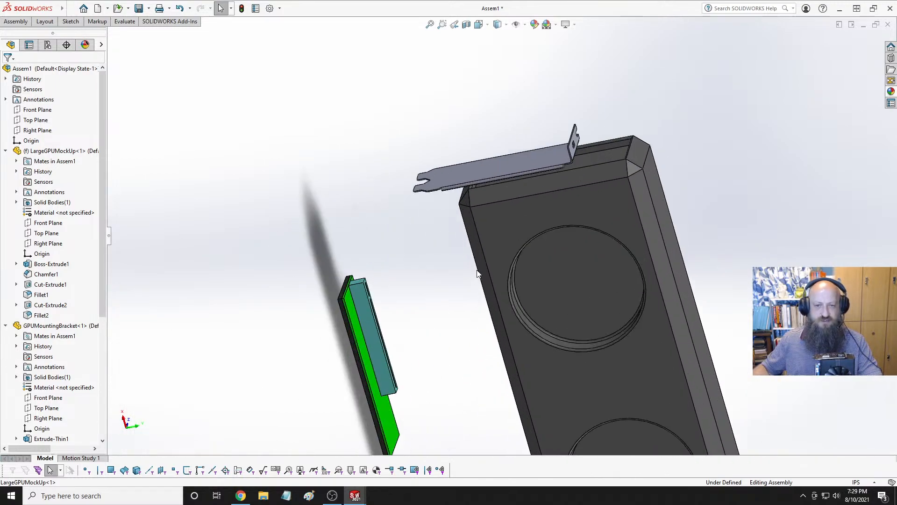
scroll(476, 274, down, 2)
middle_drag(414, 249, 465, 235)
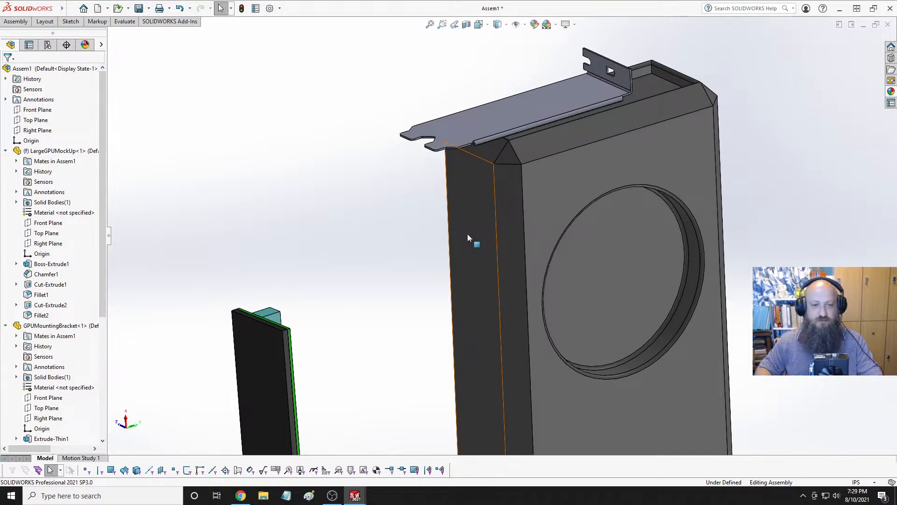
click(467, 238)
mouse_move(322, 240)
middle_down()
mouse_move(297, 257)
mouse_move(294, 273)
middle_up()
Add a 1.75 in distance mate between the riser board's end face and the underside of the bracket's plate.
click(229, 317)
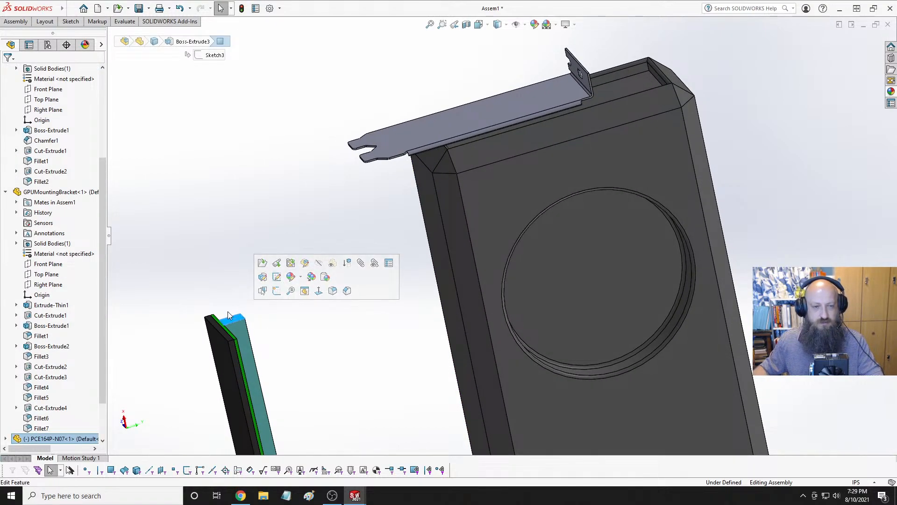
scroll(239, 336, down, 5)
key(Escape)
click(310, 291)
scroll(327, 291, up, 3)
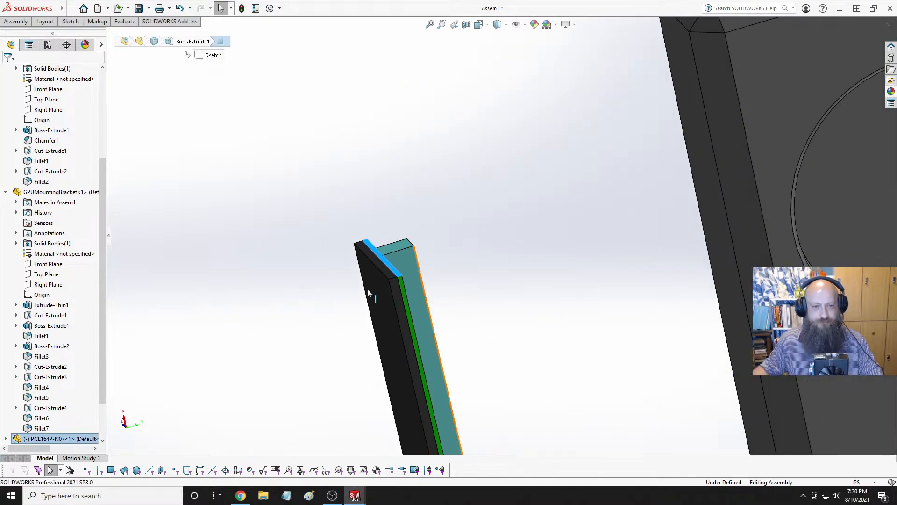
scroll(367, 293, up, 4)
scroll(535, 124, down, 4)
middle_drag(557, 184, 562, 110)
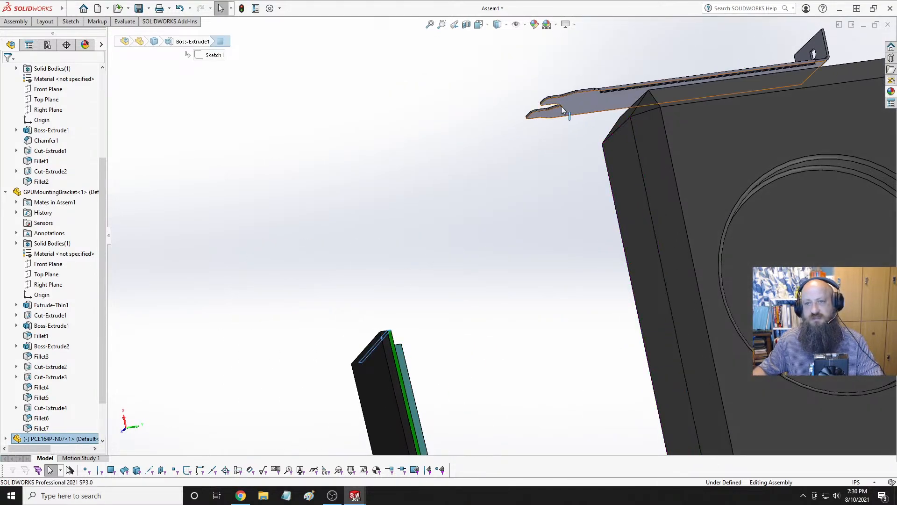
click(574, 105)
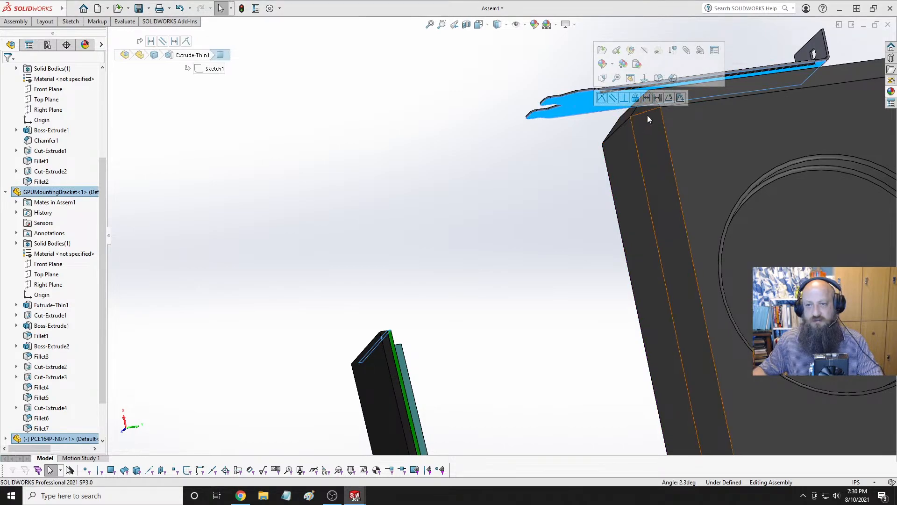
click(647, 98)
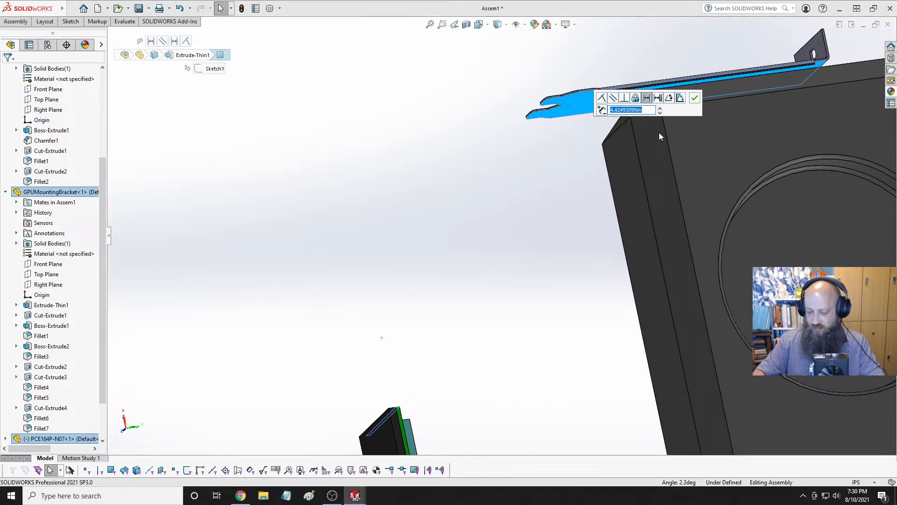
text(1)
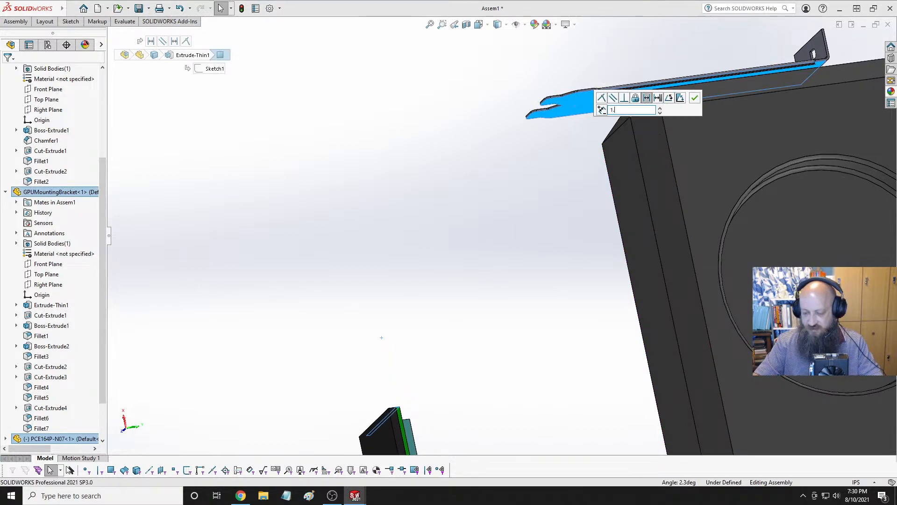
text(.75)
key(Return)
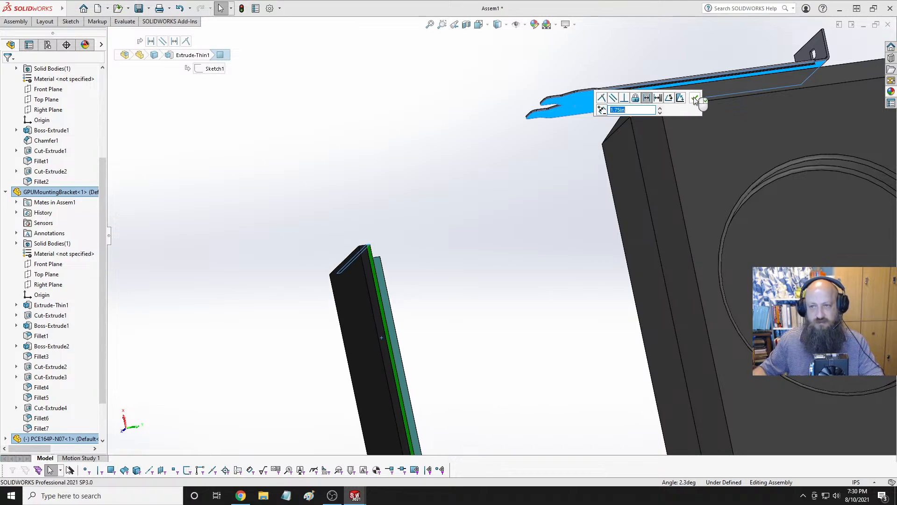
click(695, 100)
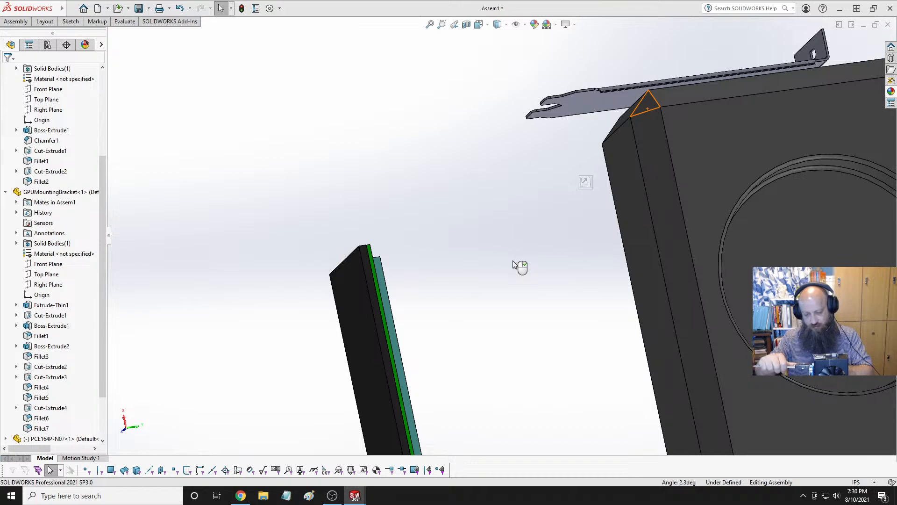
Add a 0.2 in distance mate between the slotted face of the riser's connector and the GPU mock-up's narrow long side face.
middle_drag(513, 260, 485, 291)
scroll(440, 270, down, 5)
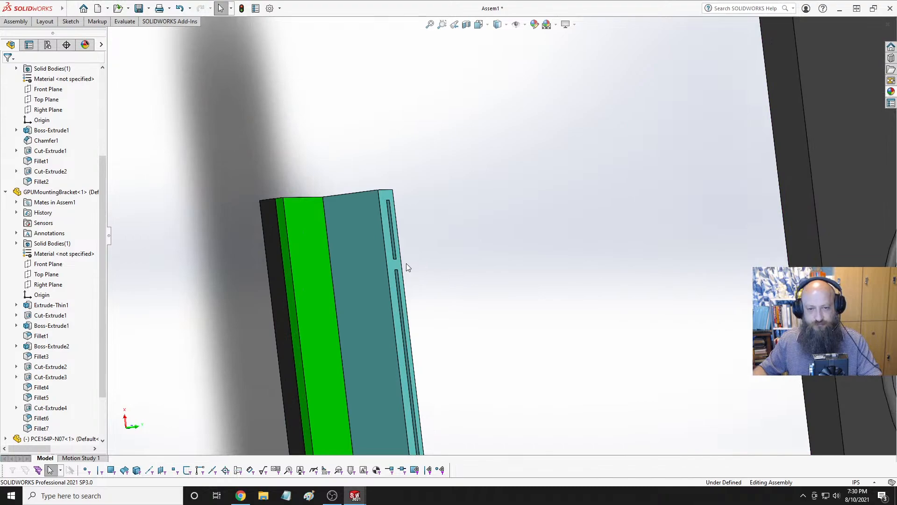
click(397, 265)
mouse_move(397, 265)
middle_down()
mouse_move(499, 276)
mouse_move(619, 236)
middle_up()
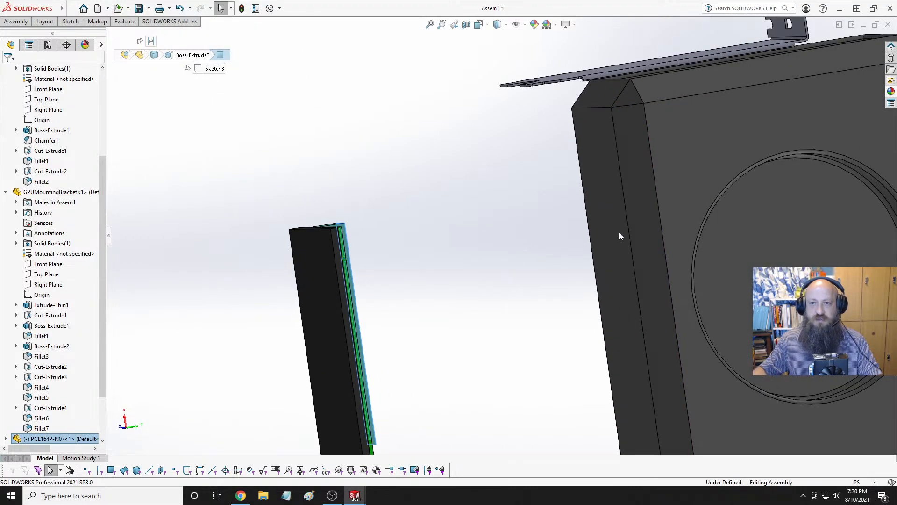
ctrl+click(610, 231)
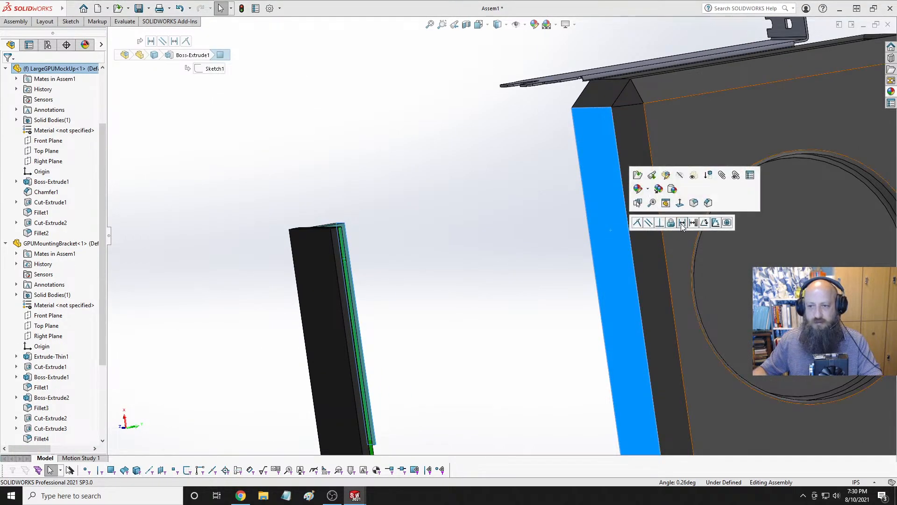
click(683, 222)
text(.2)
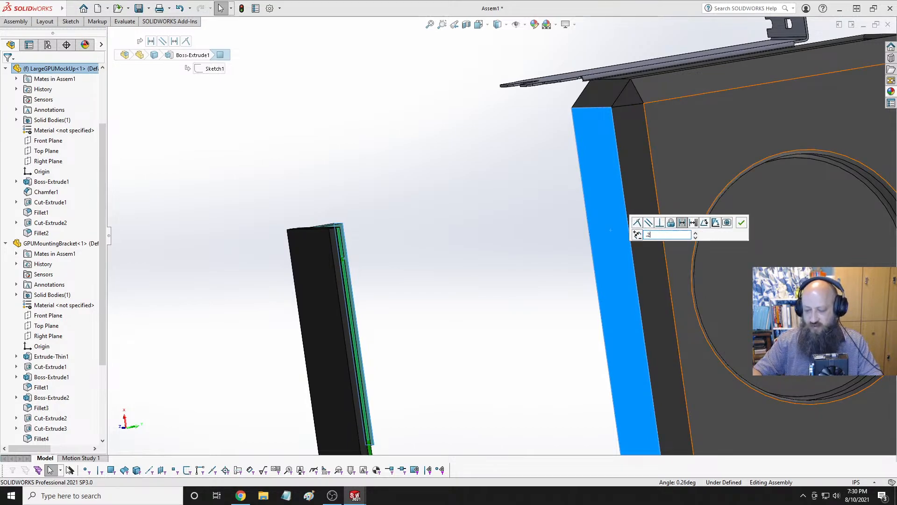
key(Return)
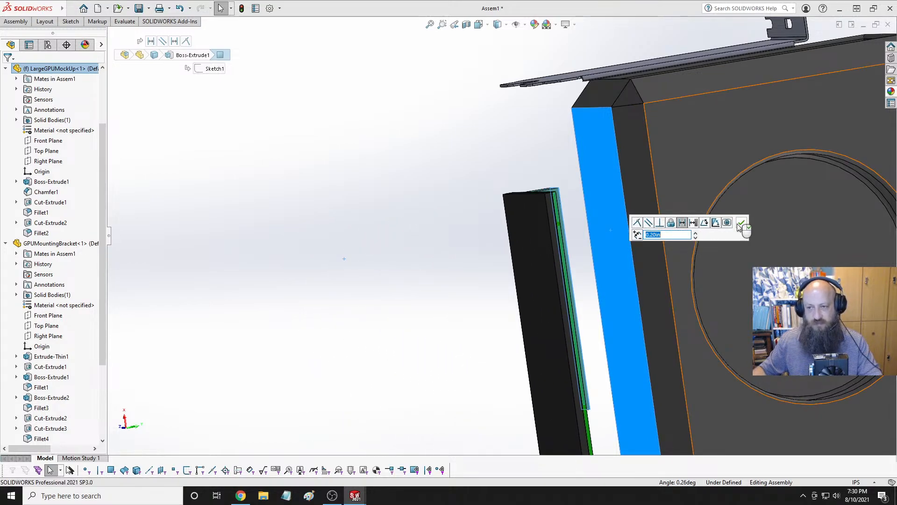
click(742, 225)
Slide the riser board across the GPU mock-up's narrow side to check which direction of movement is still free.
scroll(572, 217, up, 3)
middle_drag(659, 240, 500, 263)
click(496, 264)
drag(544, 268, 548, 270)
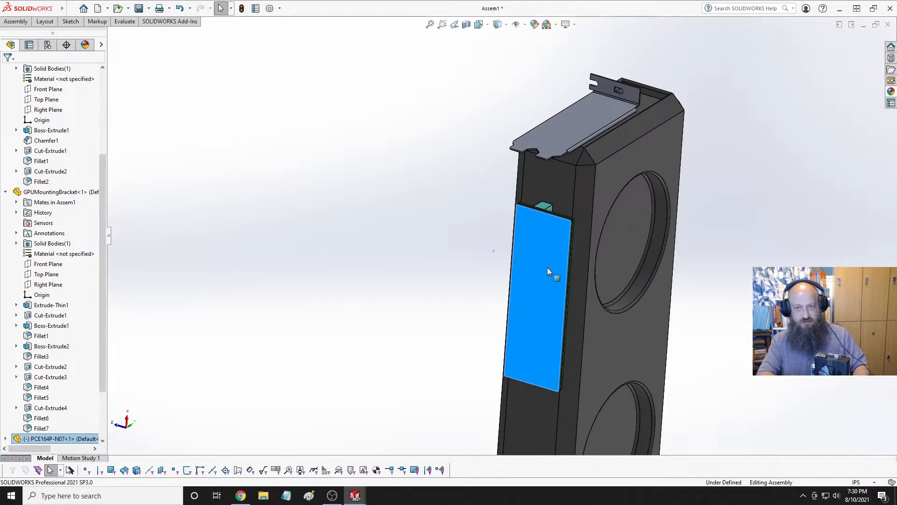
drag(546, 265, 519, 260)
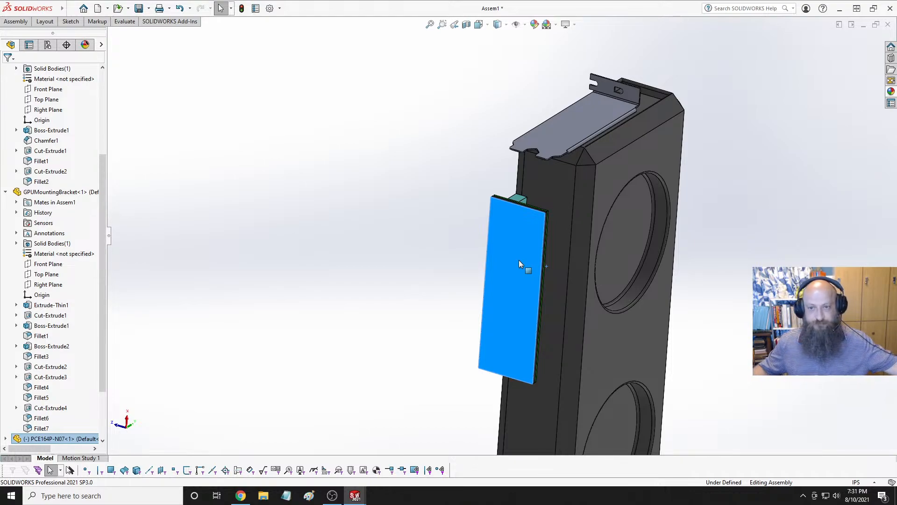
middle_drag(519, 260, 563, 291)
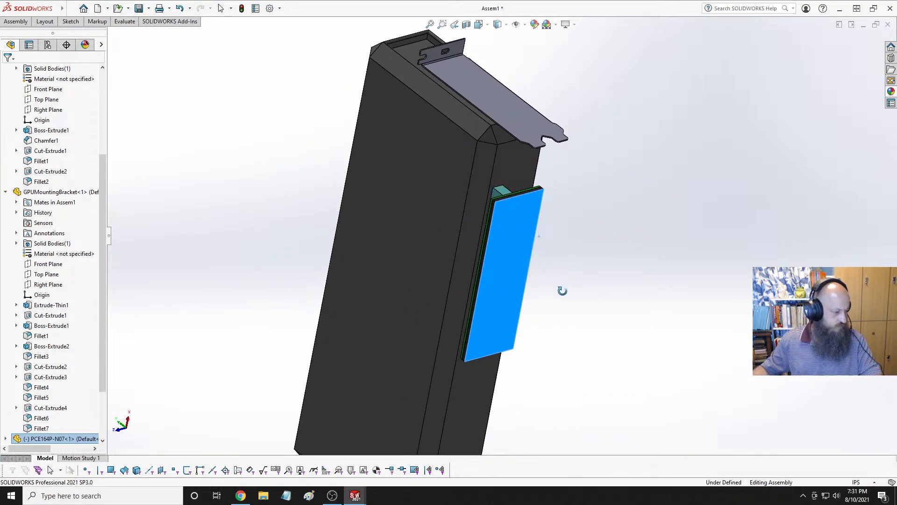
middle_drag(562, 291, 551, 320)
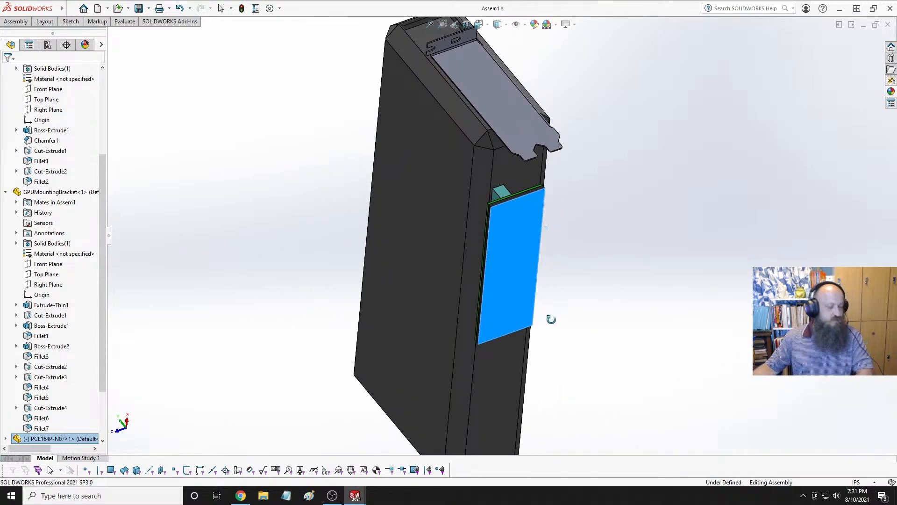
key(Escape)
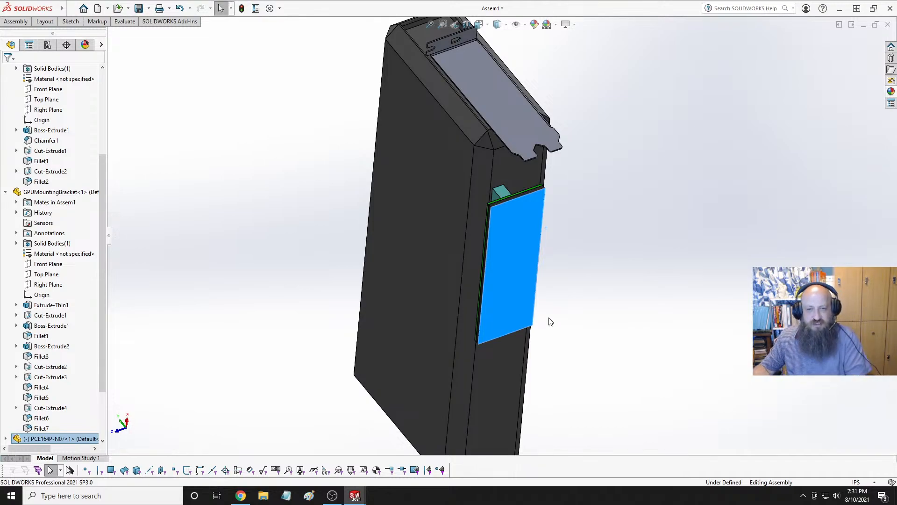
Add a 0.075 in distance mate between the GPU mock-up's large flat face and the long side of the riser's connector.
click(469, 234)
middle_drag(470, 229, 509, 214)
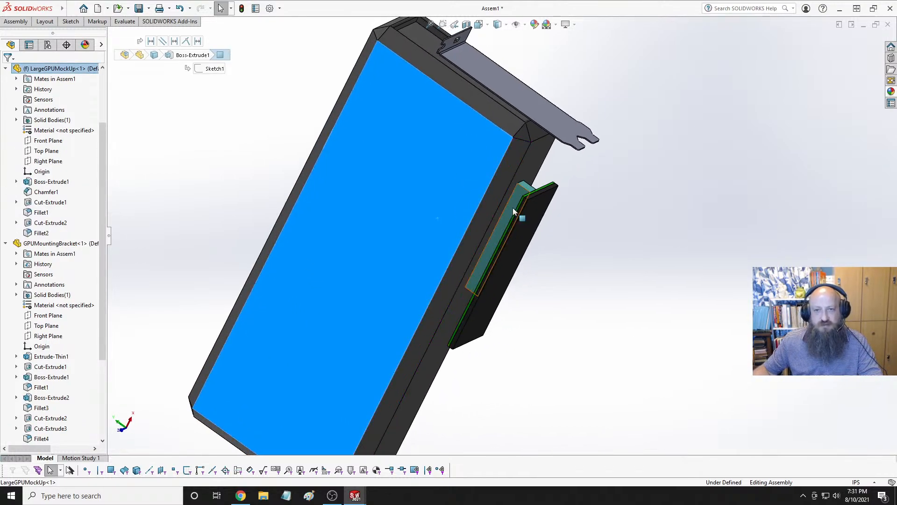
ctrl+click(509, 207)
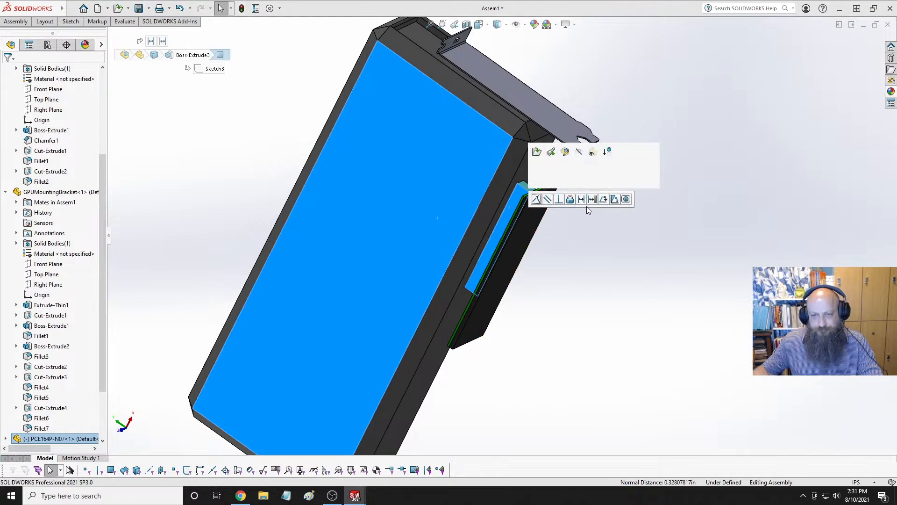
click(581, 199)
text(.075)
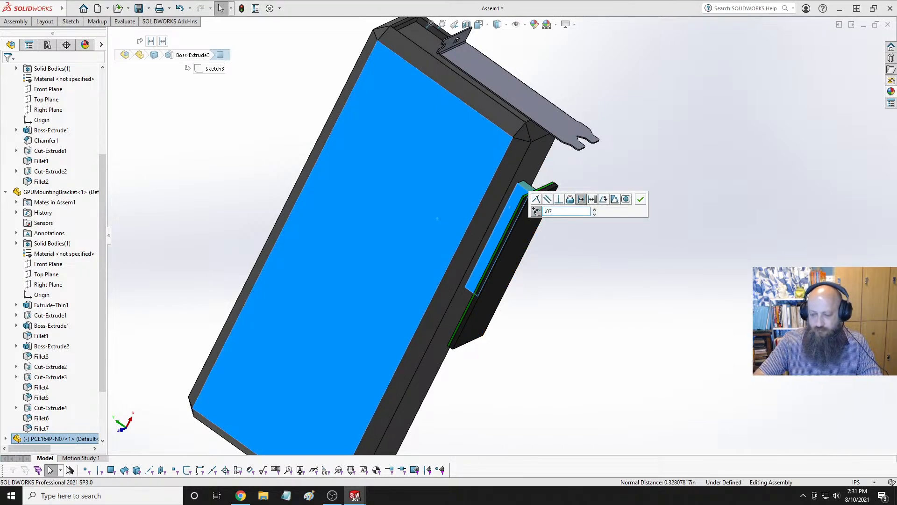
key(Return)
click(640, 200)
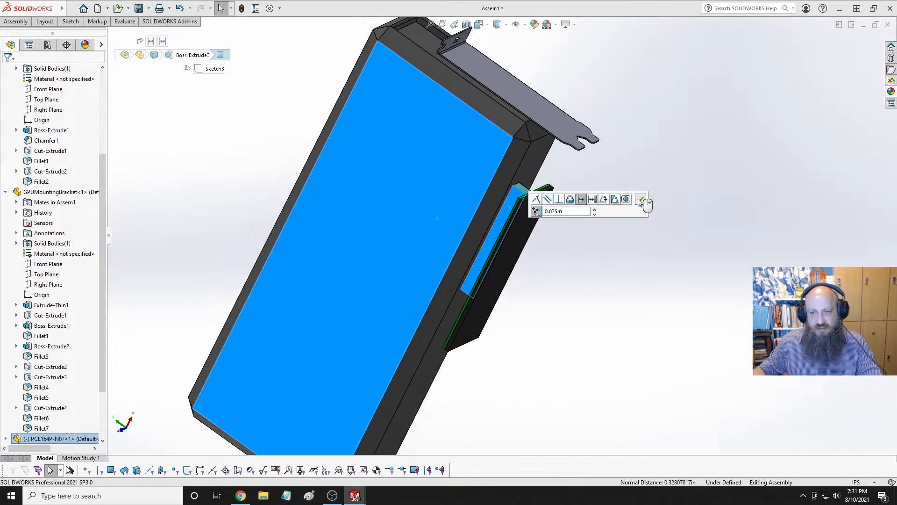
Show the assembly in isometric view and save it as LargeGPUAssy in the Fantasy Rig folder.
scroll(608, 266, up, 3)
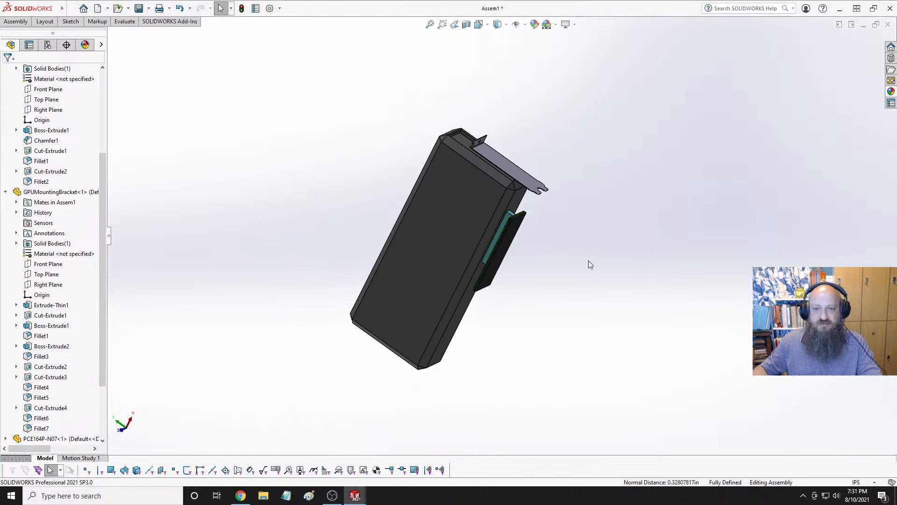
middle_drag(588, 262, 565, 249)
key(space)
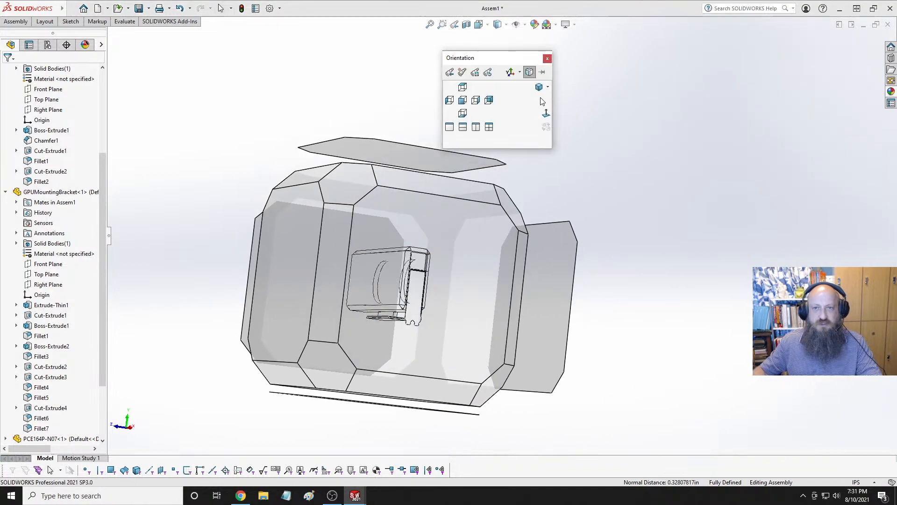
click(539, 87)
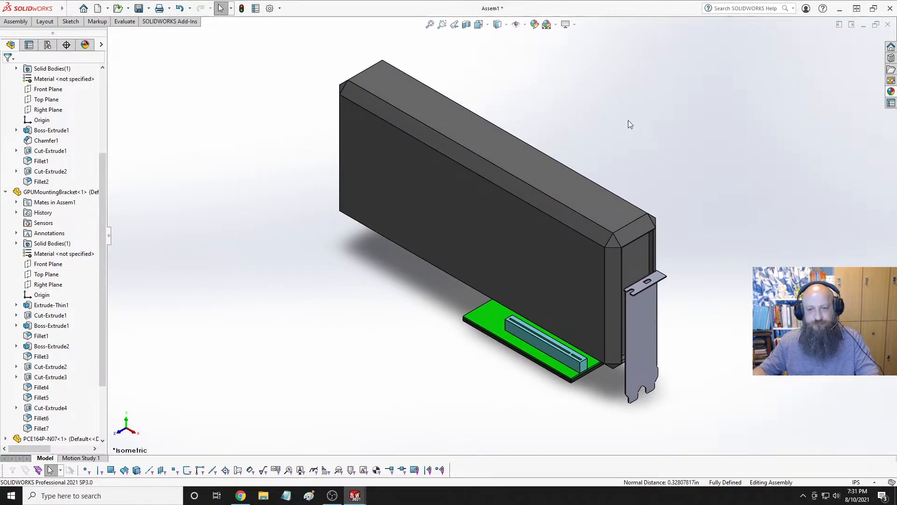
key(ctrl+s)
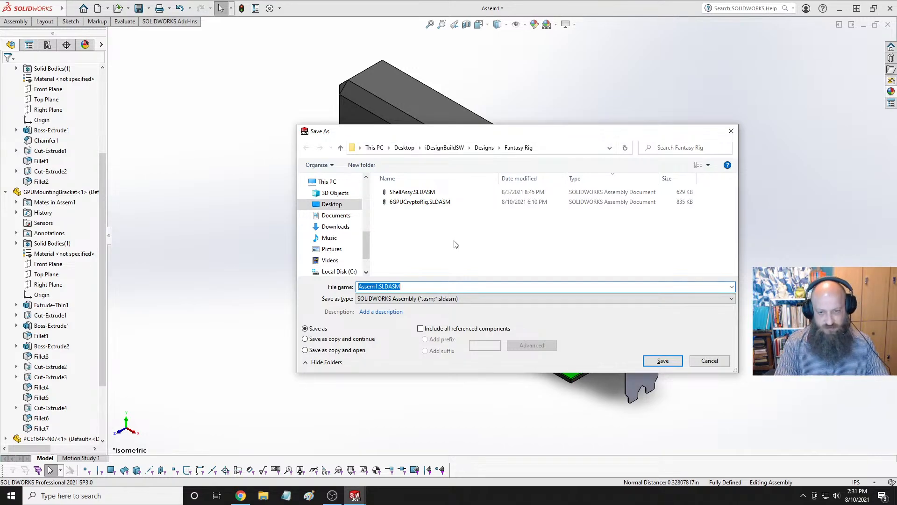
text(Large)
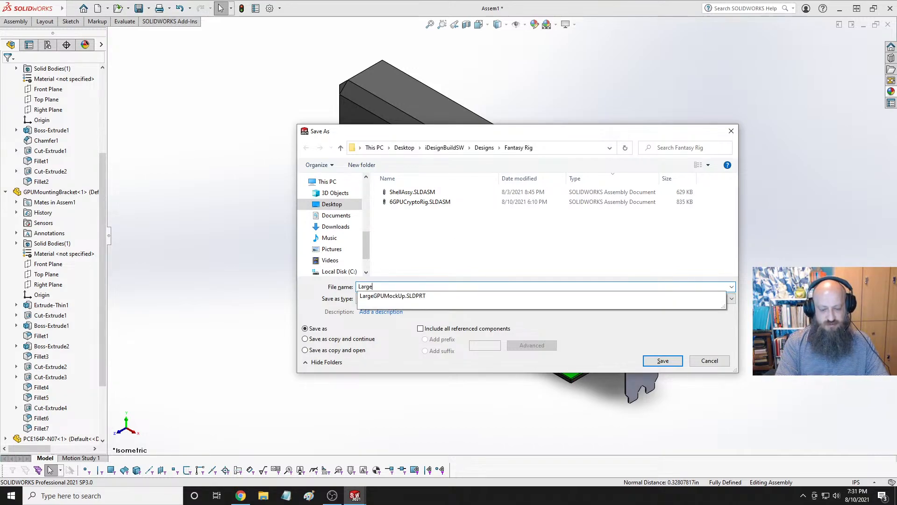
text(GPUAssy)
key(Return)
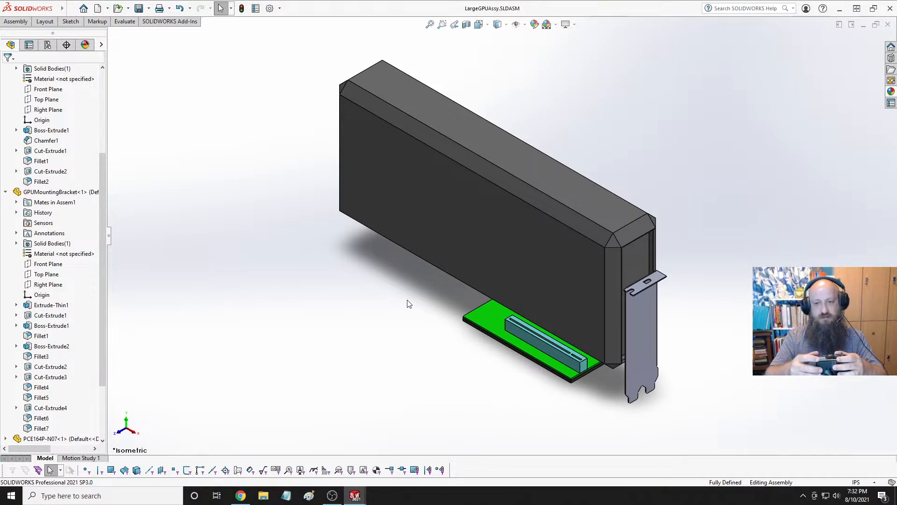
middle_drag(409, 304, 426, 170)
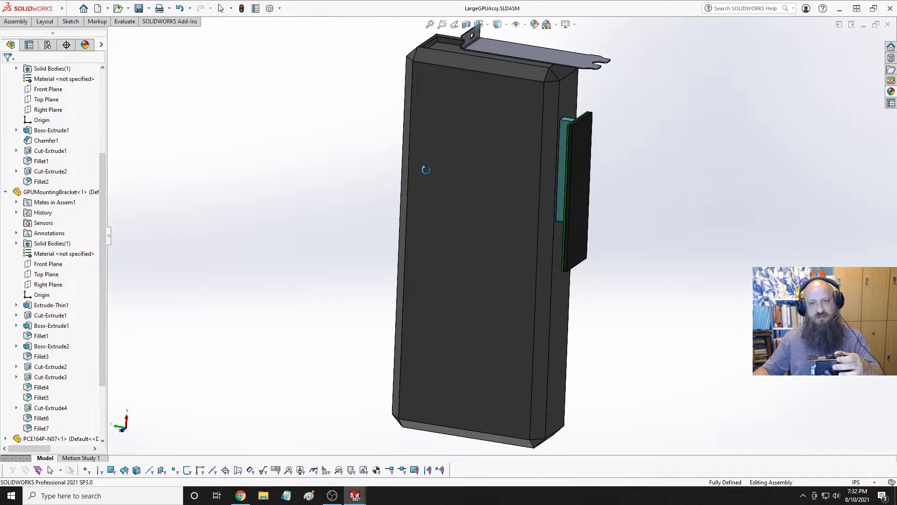
mouse_move(426, 170)
middle_down()
mouse_move(295, 150)
mouse_move(330, 148)
mouse_move(419, 181)
middle_up()
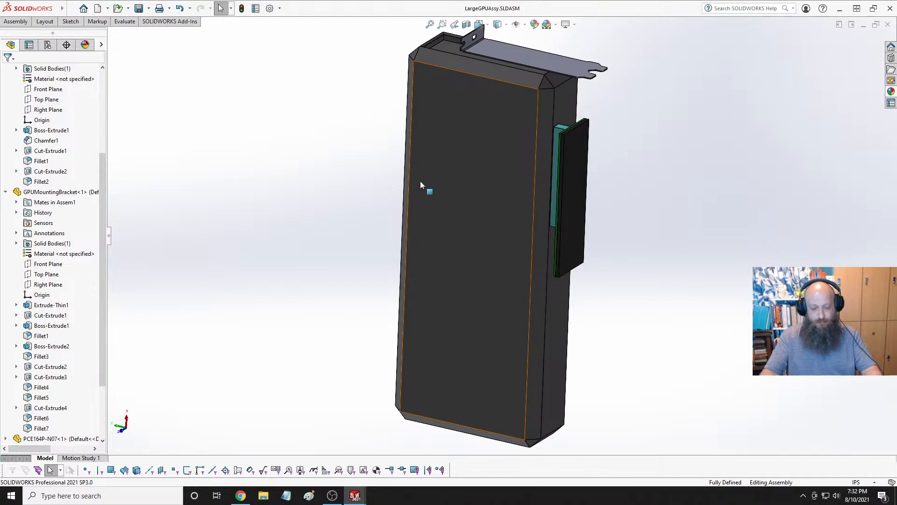
key(space)
click(537, 108)
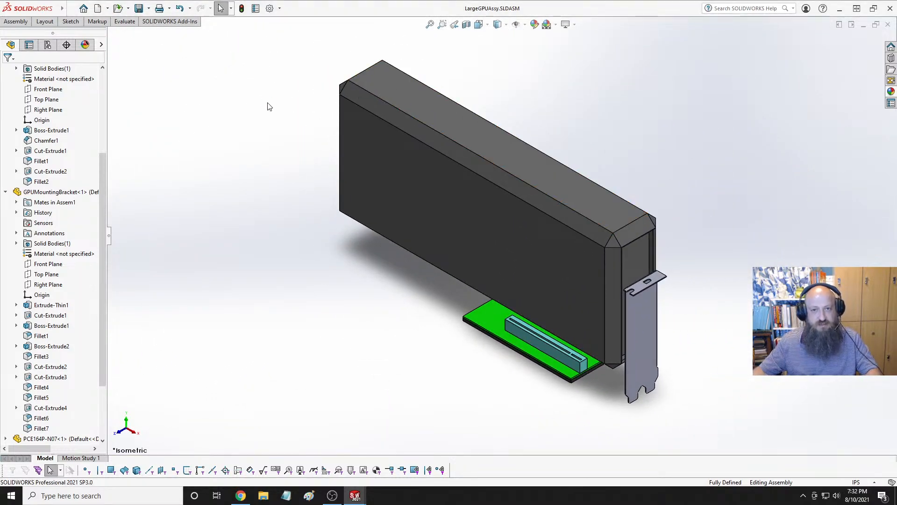
In the 6GPUCryptoRig assembly, replace the LargeGPUMockUp component with LargeGPUAssy, matching configurations by name and re-attaching its mates.
key(ctrl+Tab)
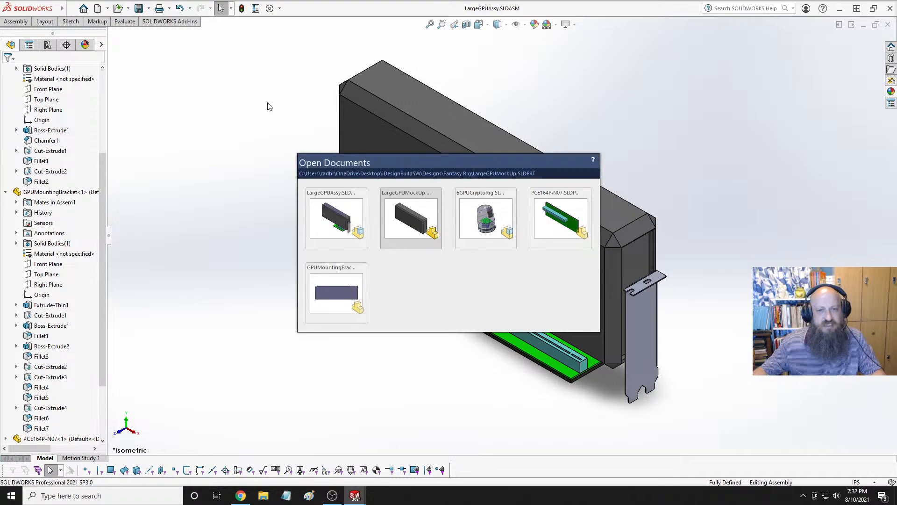
key(ctrl+Tab)
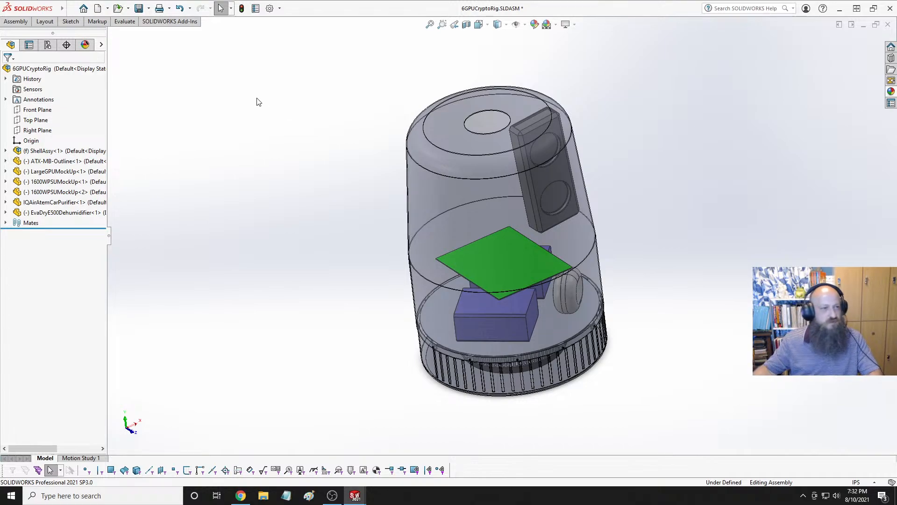
click(55, 172)
right_click(55, 172)
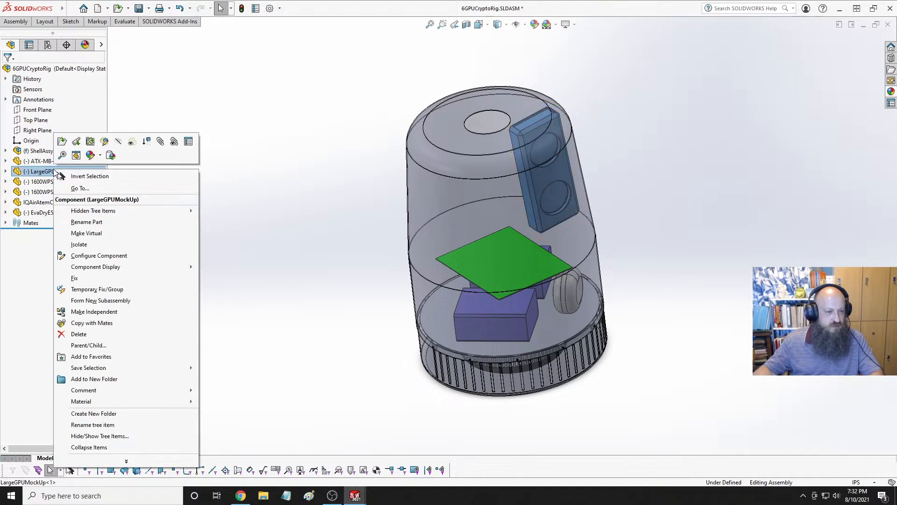
mouse_move(127, 463)
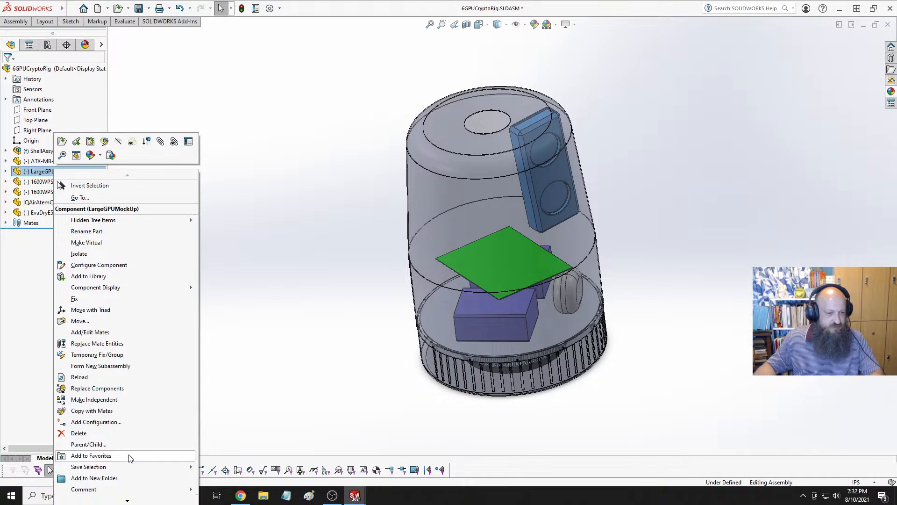
click(97, 389)
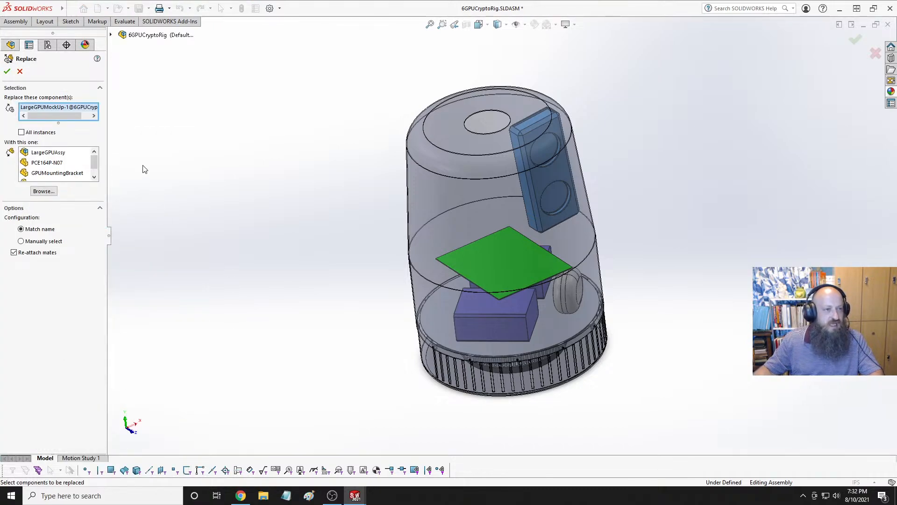
click(51, 153)
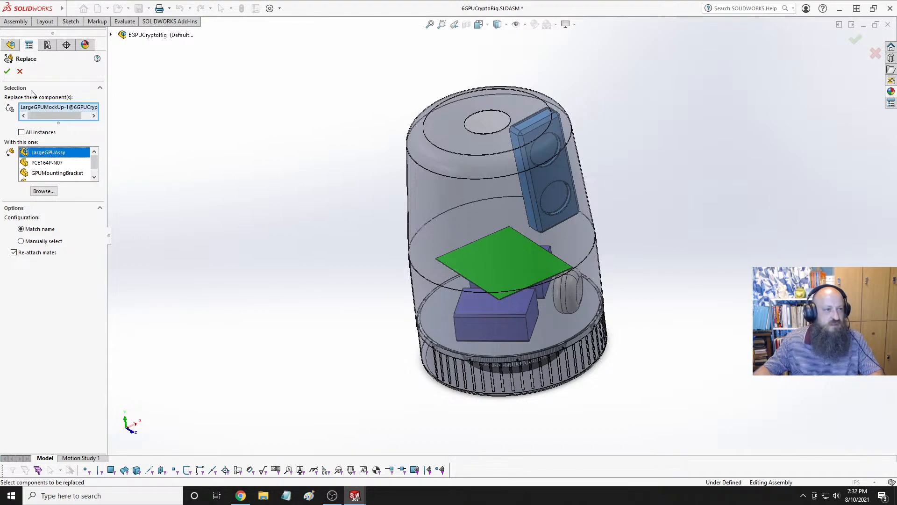
click(7, 71)
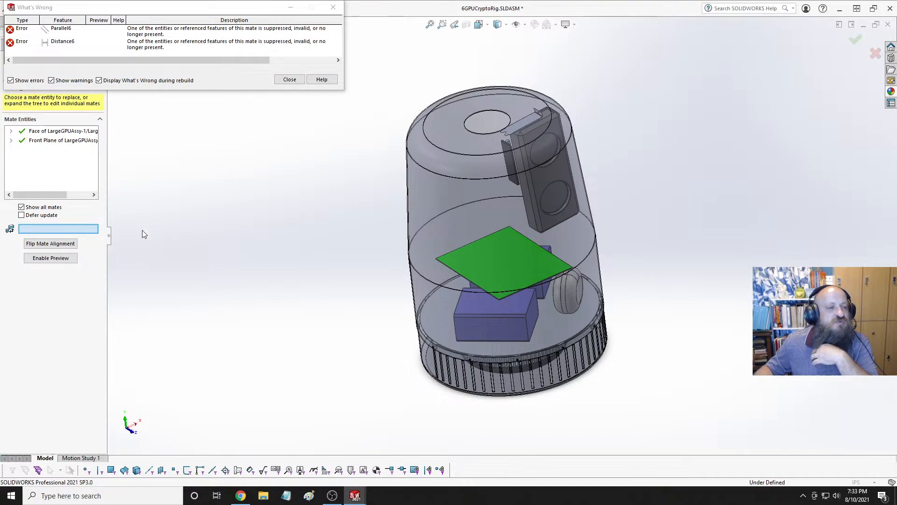
Examine the replaced GPU's mate entities for the failing Parallel6 and Distance6 mates, and close the mate replacement without changing any reference.
click(50, 258)
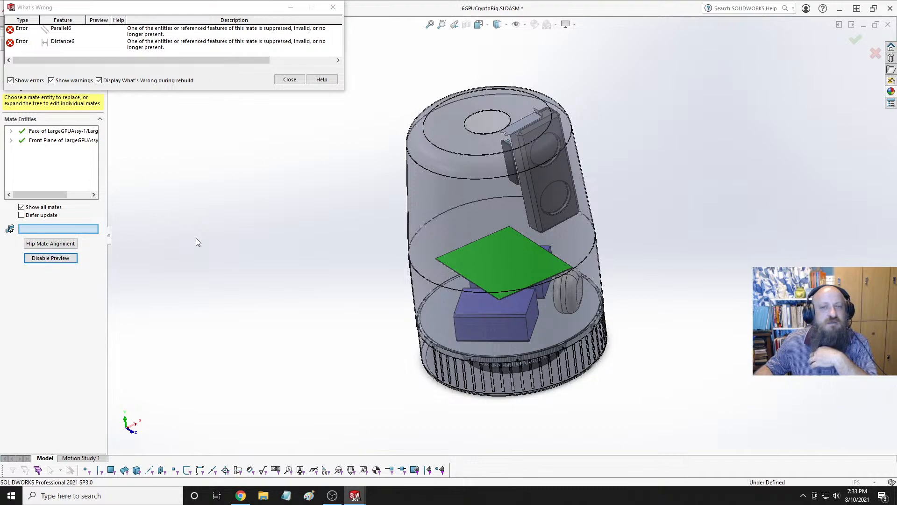
click(51, 258)
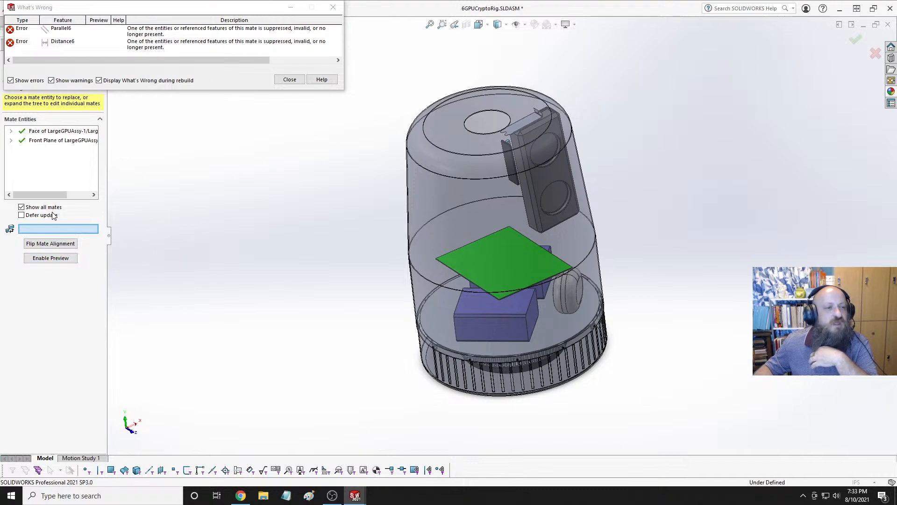
click(11, 131)
click(58, 140)
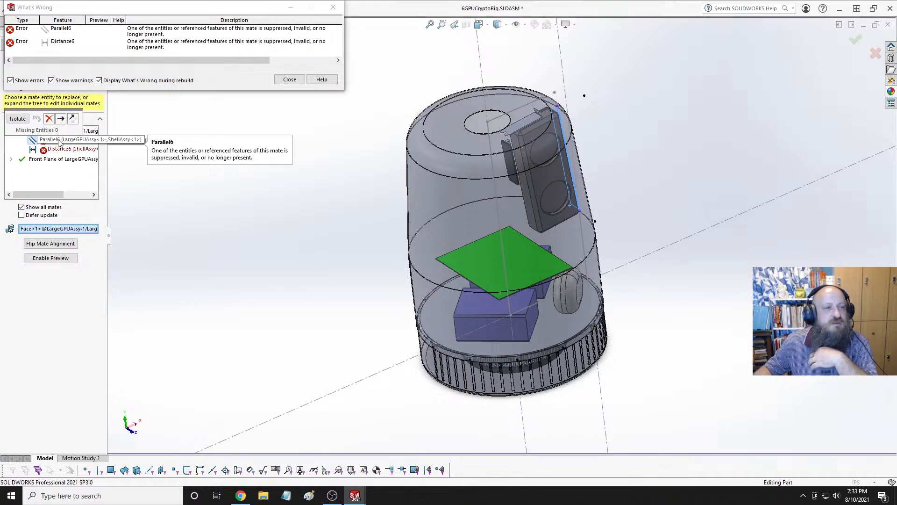
click(58, 140)
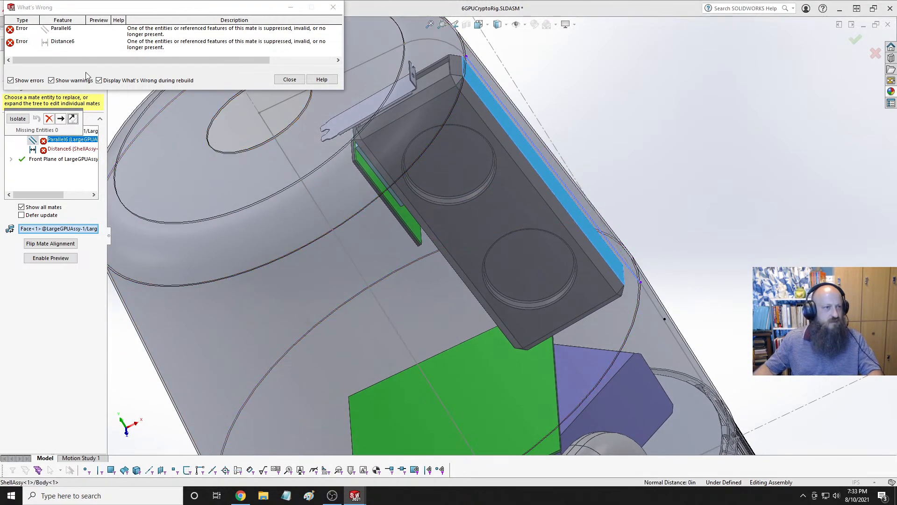
click(18, 119)
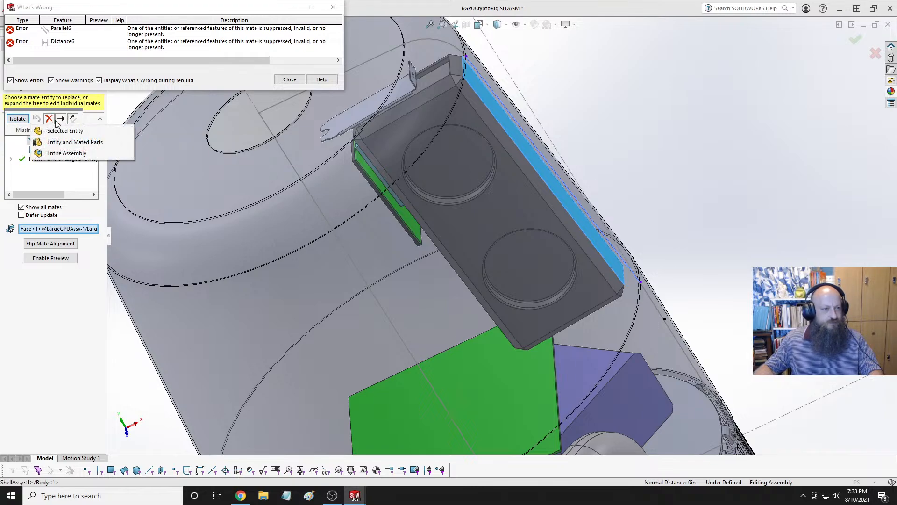
click(594, 76)
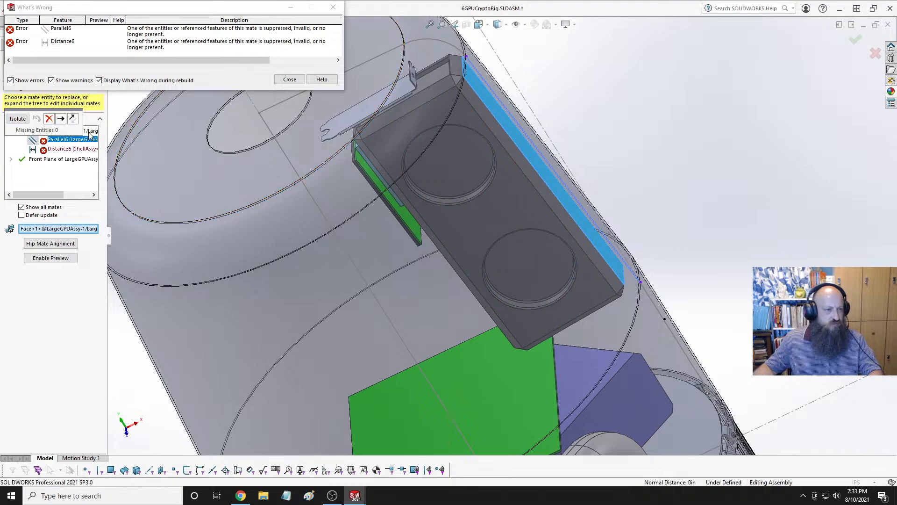
click(60, 119)
click(61, 119)
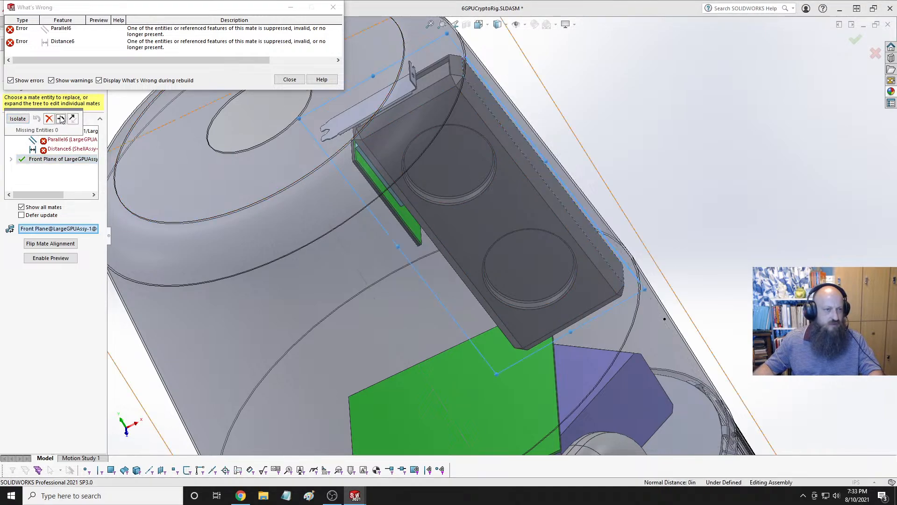
click(58, 140)
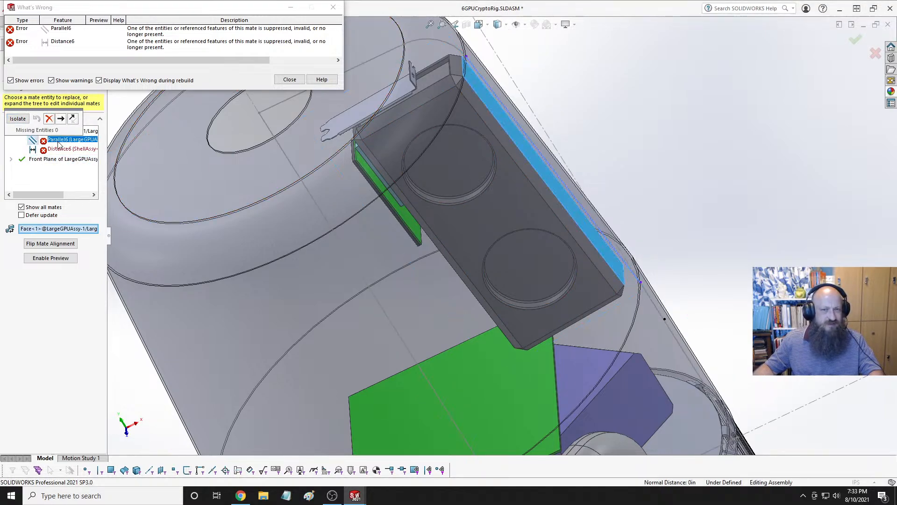
scroll(441, 206, up, 3)
middle_drag(442, 206, 307, 155)
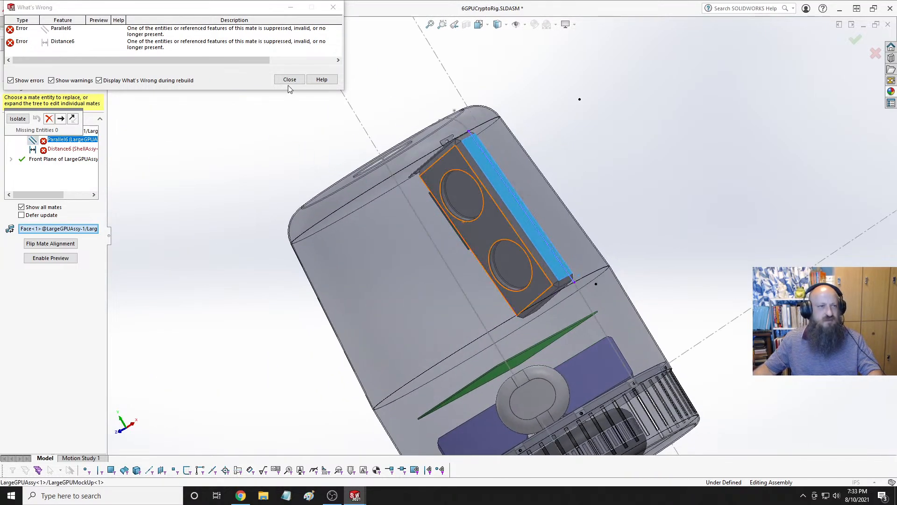
click(290, 79)
click(7, 71)
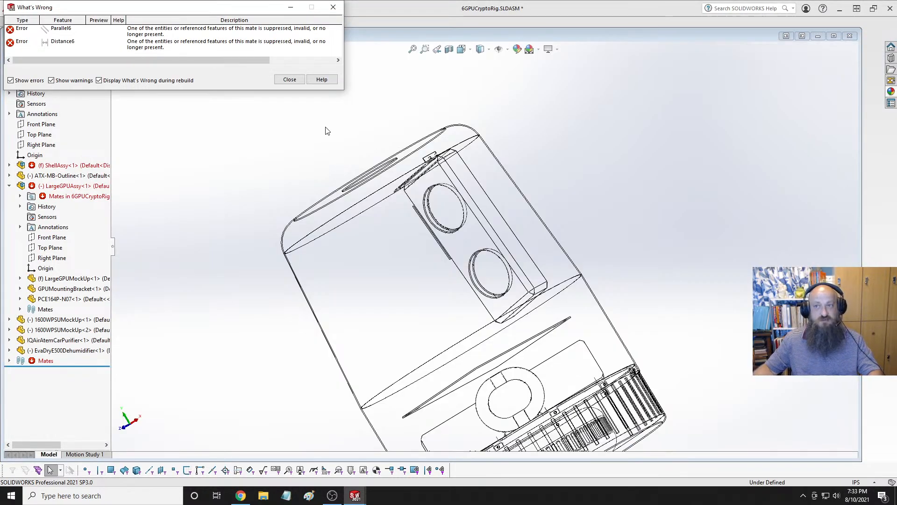
click(834, 38)
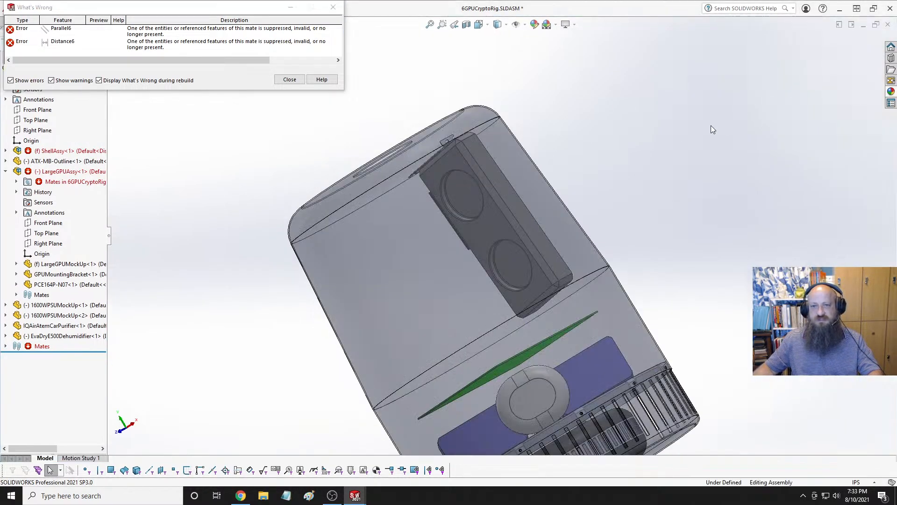
Edit the Parallel6 mate, reselecting the GPU's long narrow side face opposite the riser board as parallel to the shell's sketch line.
mouse_move(588, 145)
middle_down()
mouse_move(603, 228)
mouse_move(371, 169)
middle_up()
scroll(603, 228, down, 3)
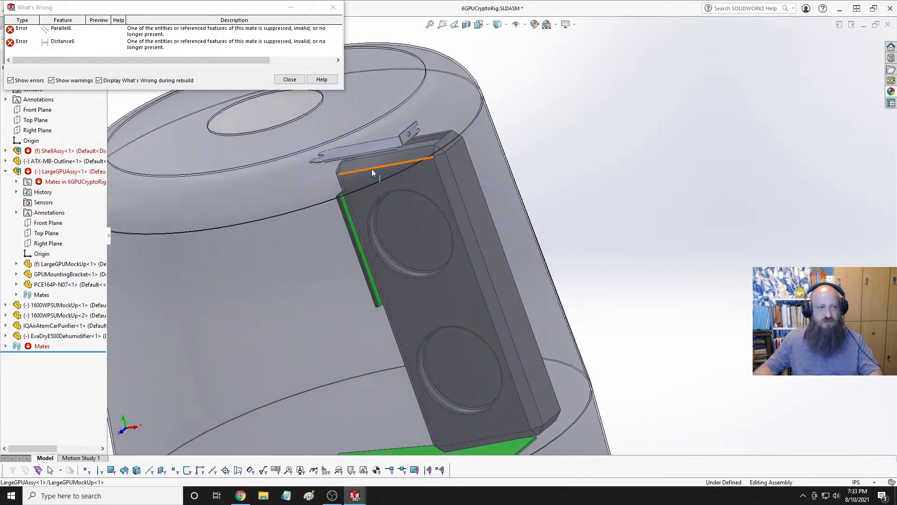
click(16, 181)
click(61, 192)
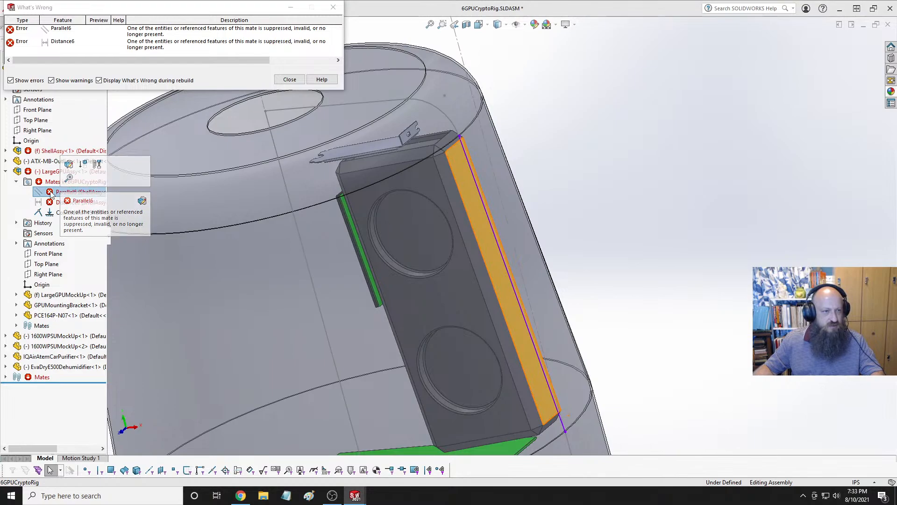
right_click(60, 192)
key(Escape)
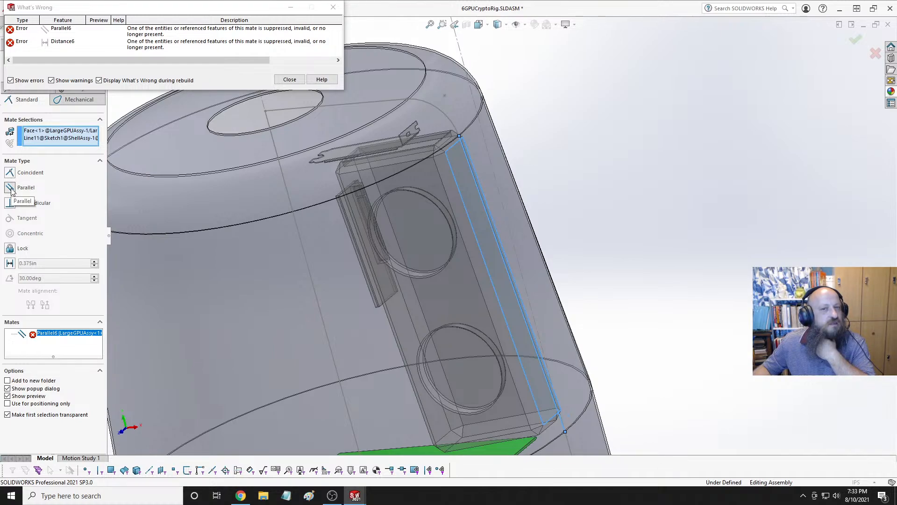
click(65, 133)
right_click(66, 133)
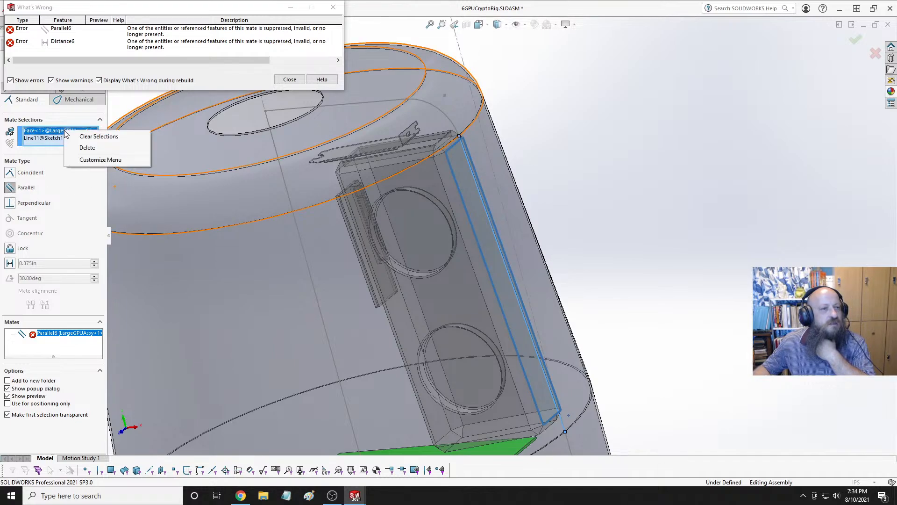
click(87, 147)
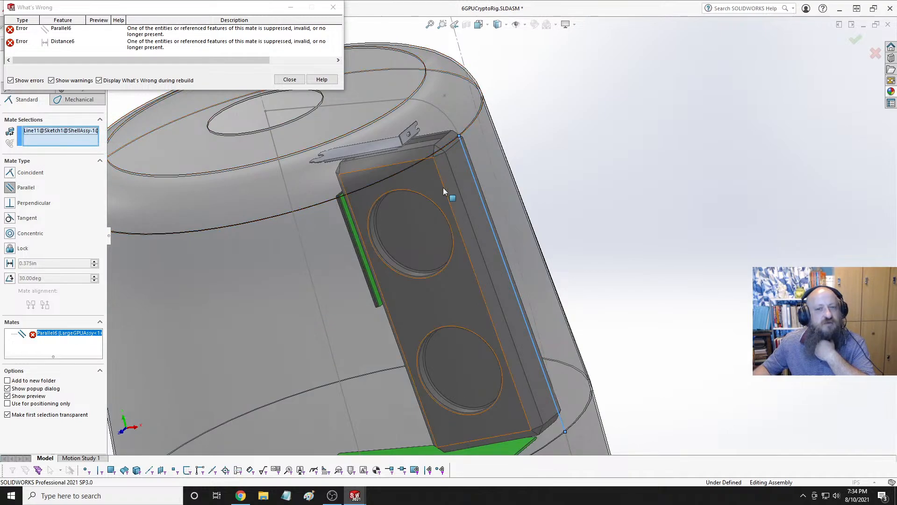
click(466, 176)
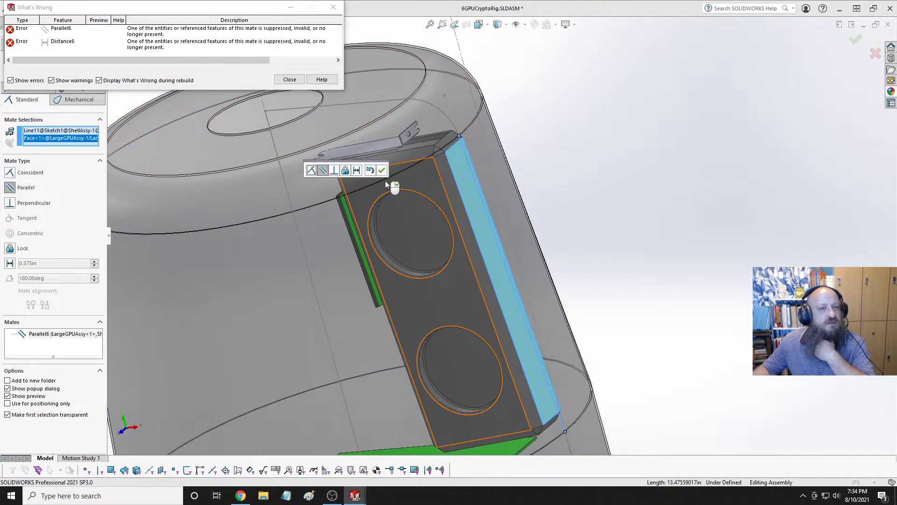
right_click(385, 180)
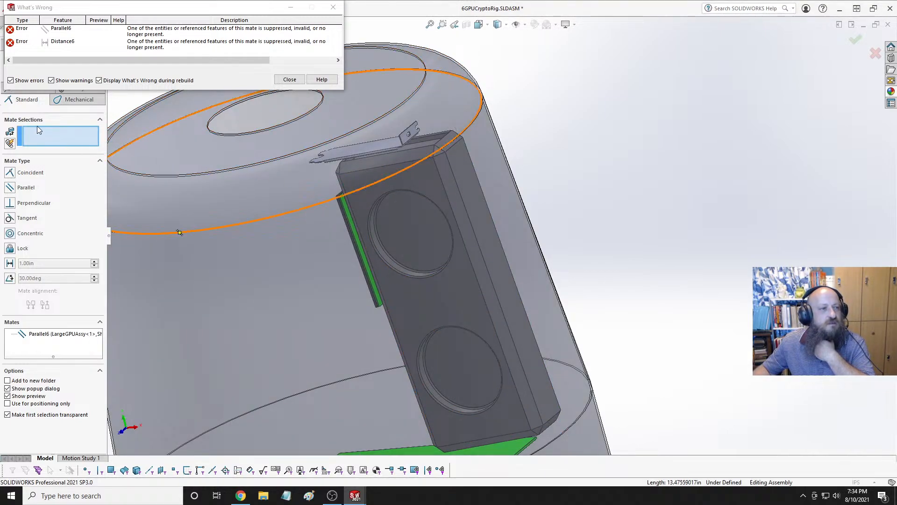
click(336, 9)
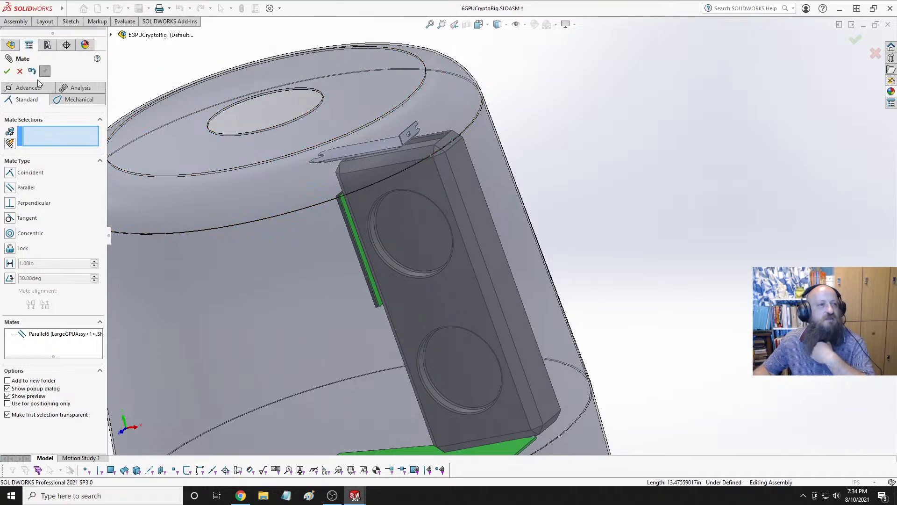
click(7, 72)
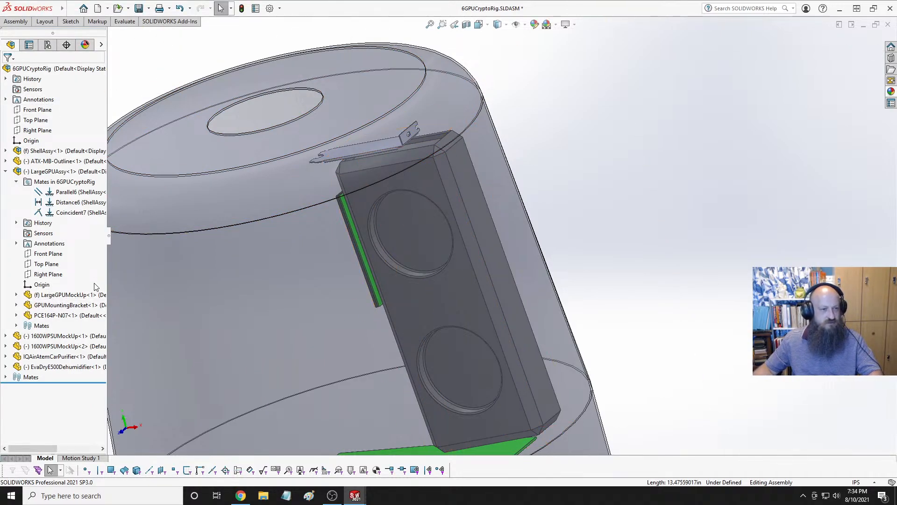
Check which shell line and GPU face the Distance6 mate references, and accept the mate as it is.
click(68, 203)
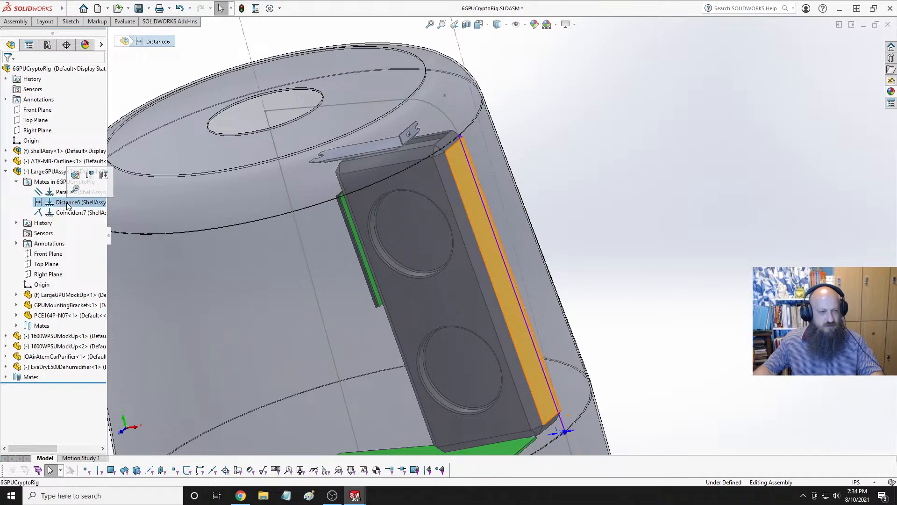
scroll(572, 244, down, 3)
mouse_move(429, 241)
middle_down()
mouse_move(481, 202)
mouse_move(434, 230)
middle_up()
scroll(445, 221, up, 3)
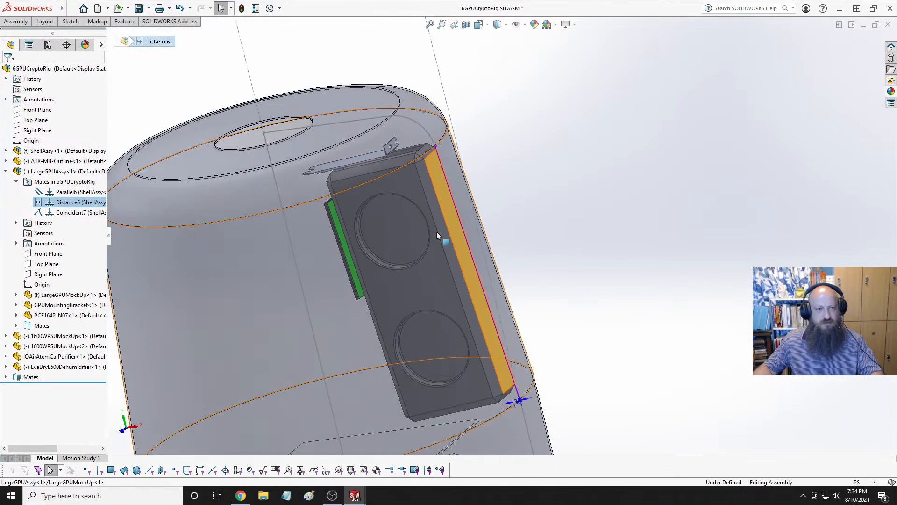
middle_drag(489, 279, 322, 266)
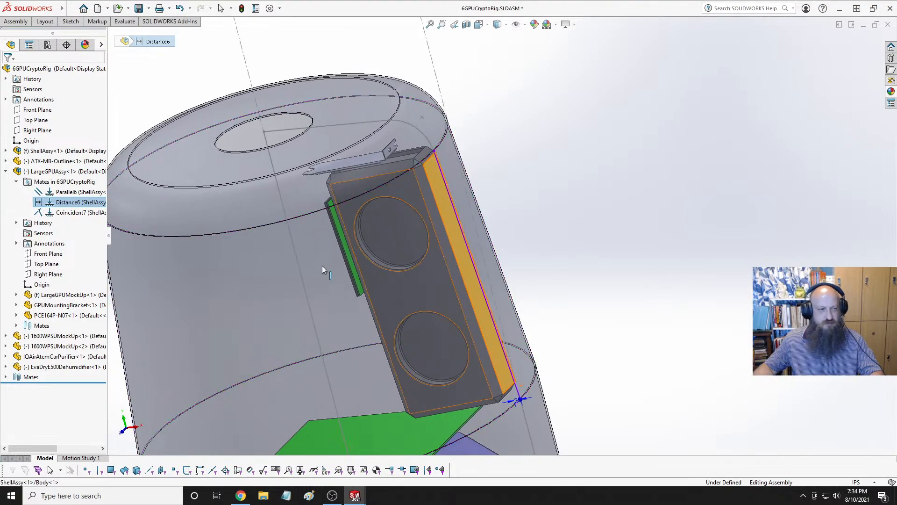
right_click(68, 201)
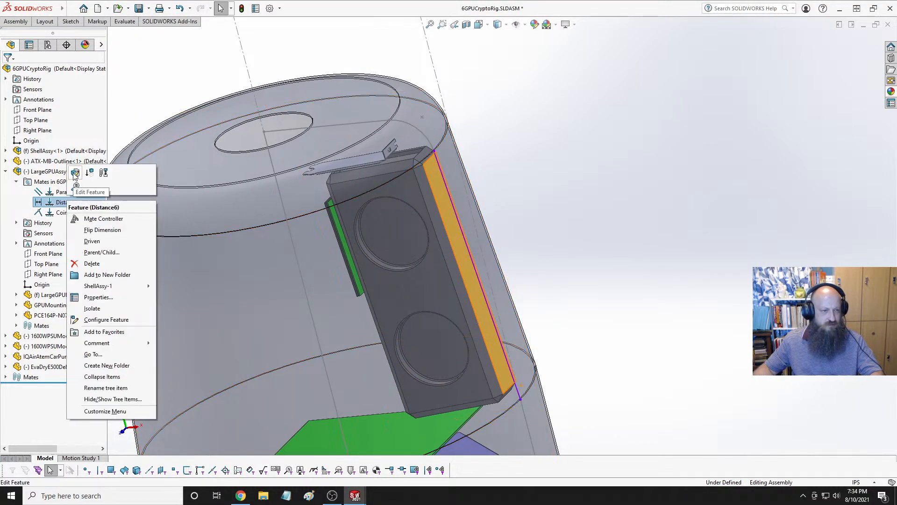
click(74, 173)
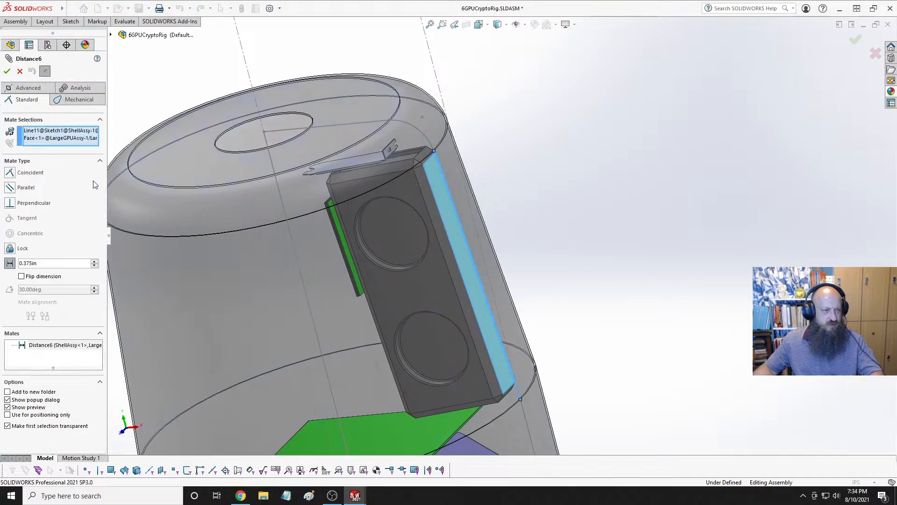
click(8, 71)
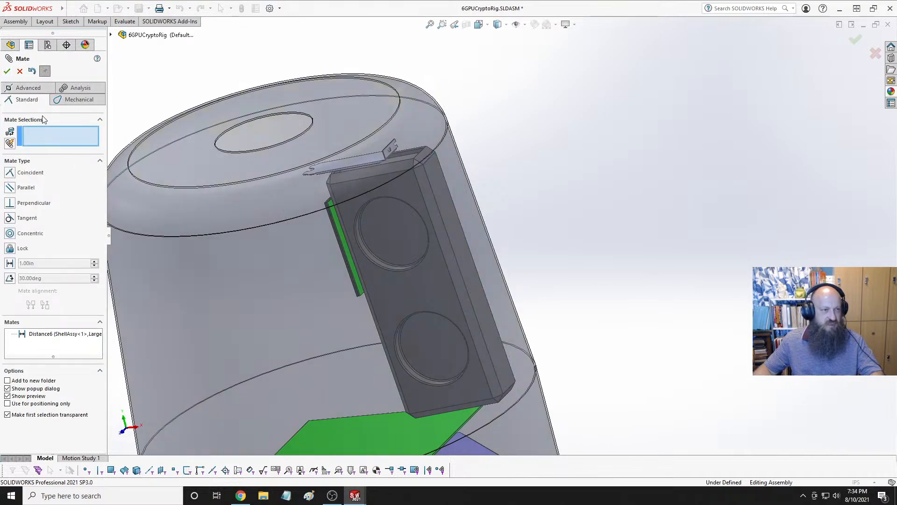
Check which front planes of the shell and GPU assembly the Coincident7 mate references, and accept the mate as it is.
right_click(63, 213)
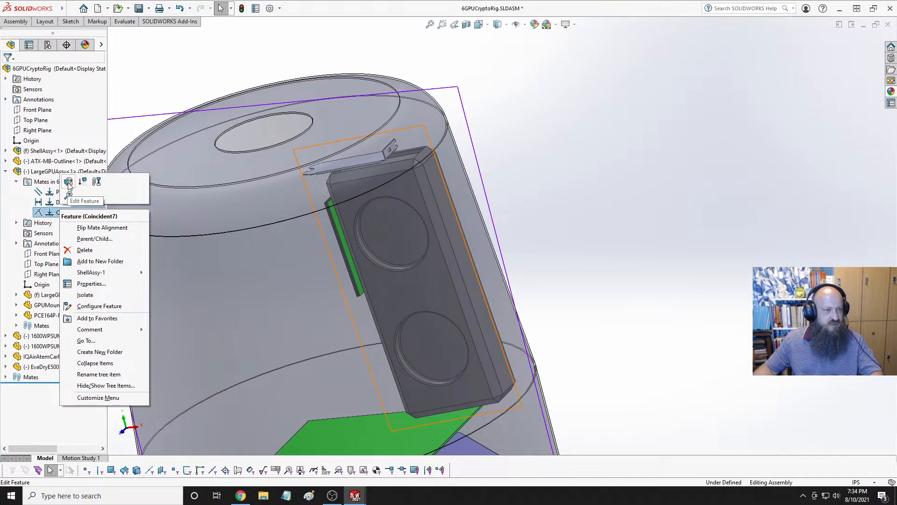
click(79, 177)
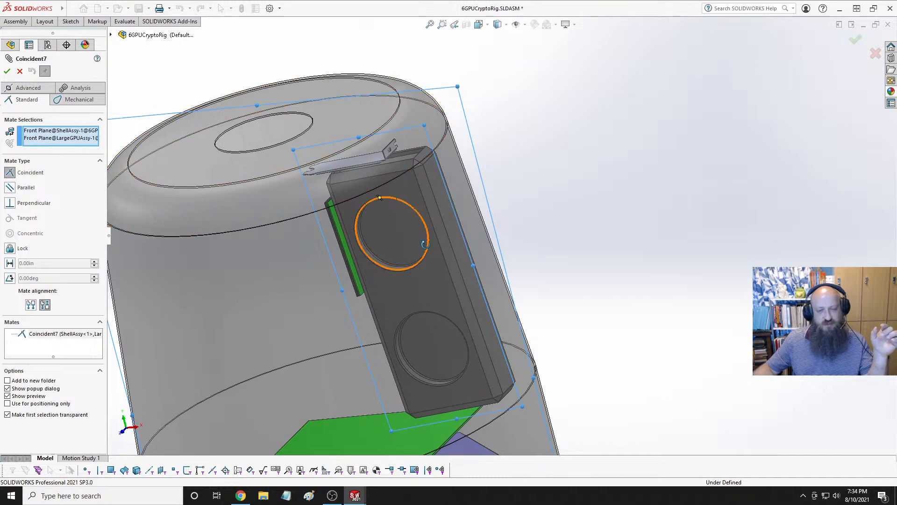
middle_drag(423, 243, 346, 198)
click(7, 72)
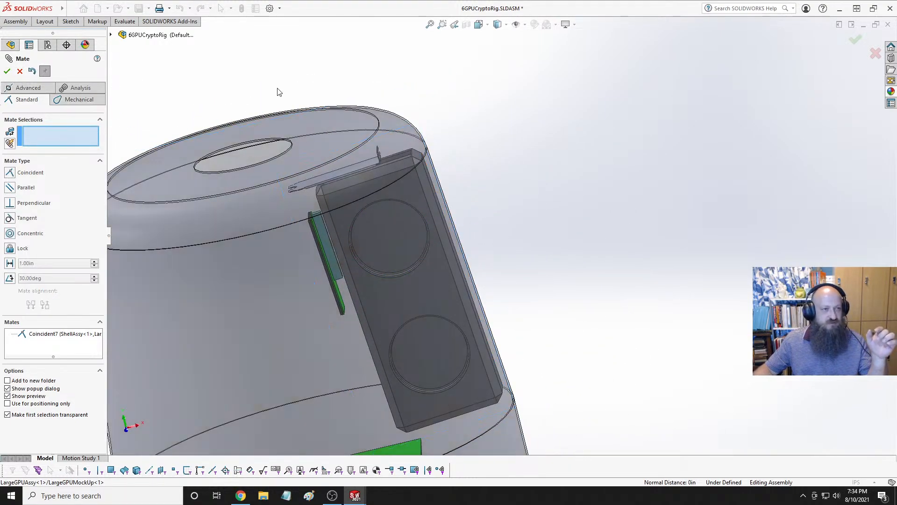
click(20, 72)
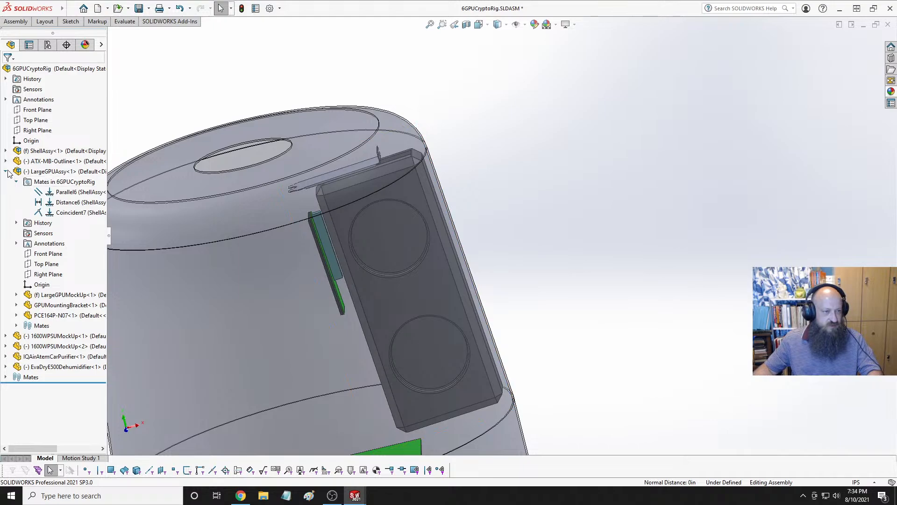
Test the GPU assembly's remaining freedom of movement and examine its fit inside the shell from the front, back and other directions.
mouse_move(416, 233)
mouse_down()
mouse_move(406, 200)
mouse_move(421, 245)
mouse_move(413, 217)
mouse_move(413, 224)
mouse_up()
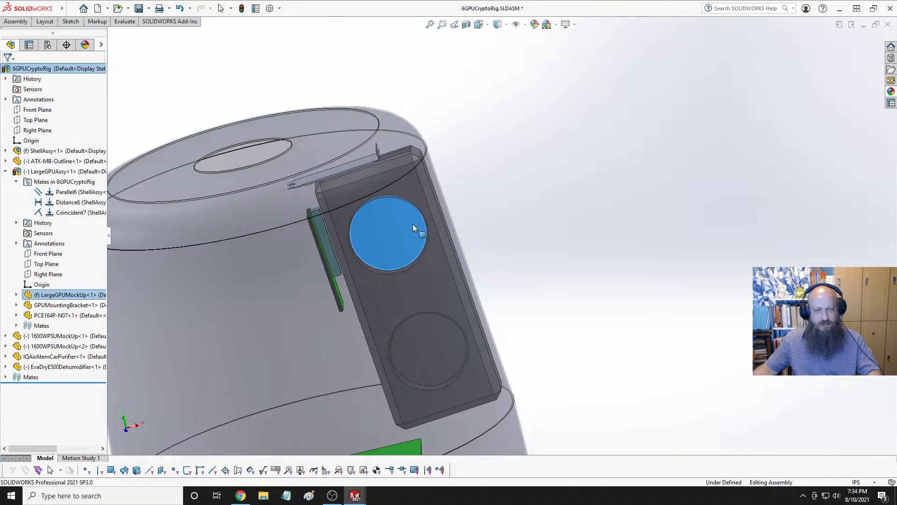
click(519, 223)
middle_click(350, 244)
middle_drag(351, 244, 501, 214)
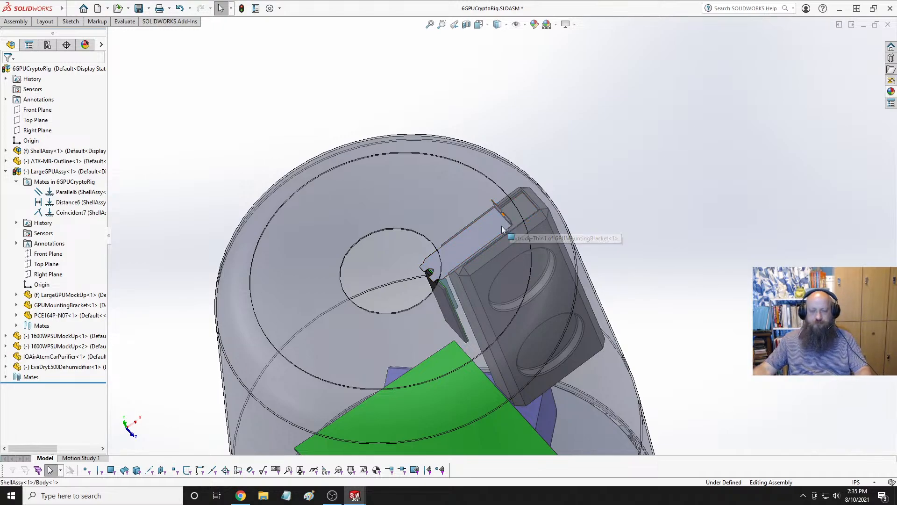
key(space)
key(Escape)
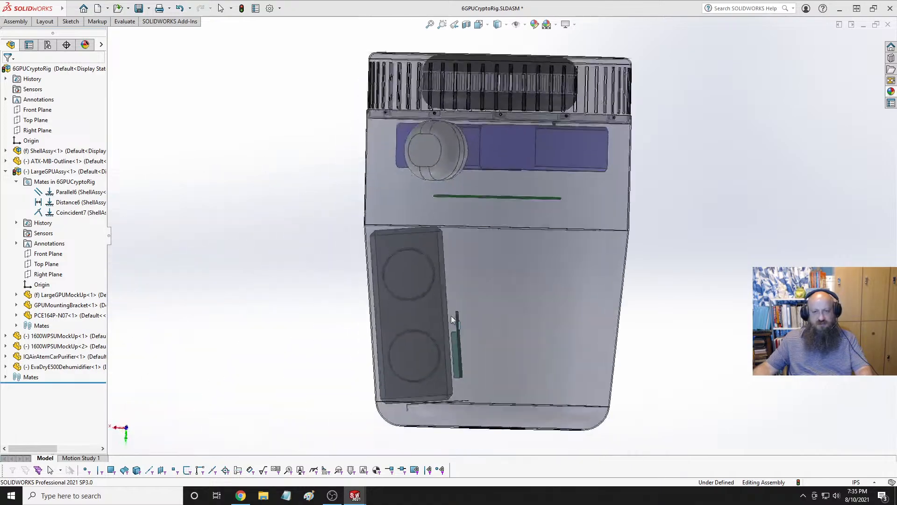
key(ctrl+2)
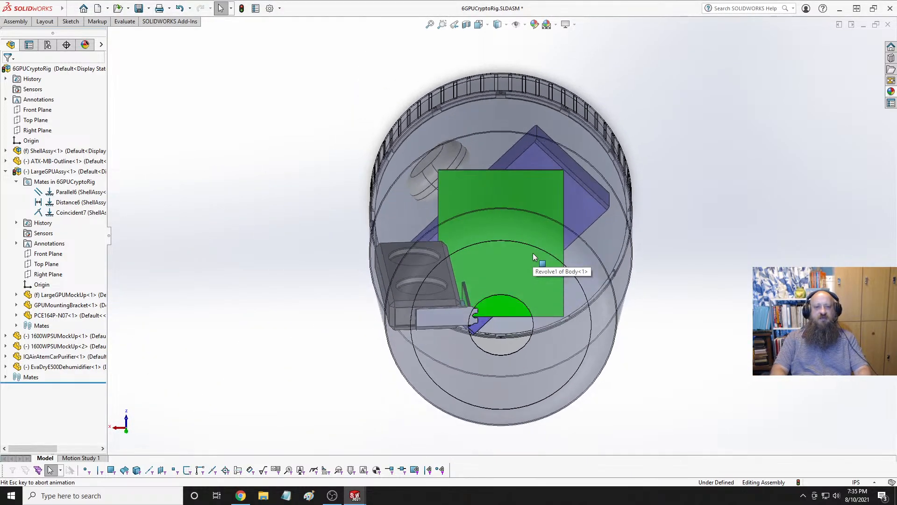
key(ctrl+3)
key(ctrl+1)
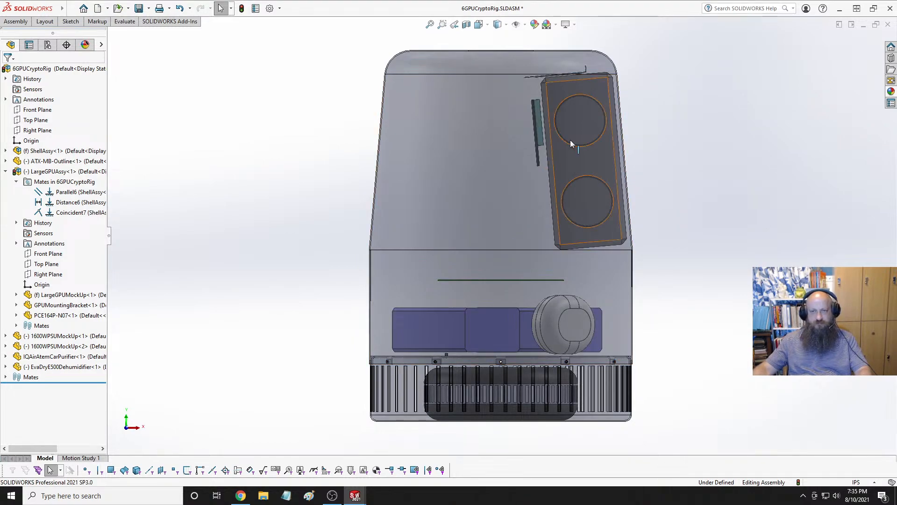
scroll(570, 136, down, 4)
mouse_move(567, 208)
mouse_down()
mouse_move(563, 187)
mouse_move(565, 209)
mouse_up()
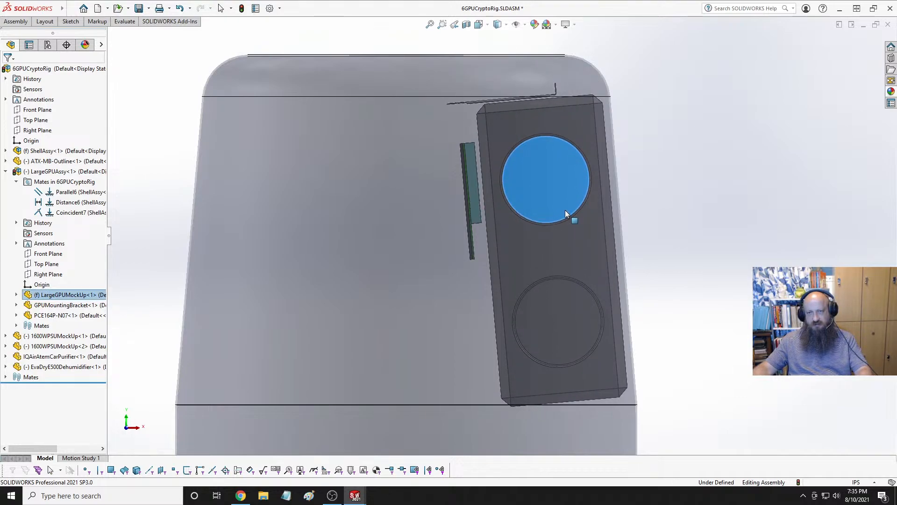
click(692, 197)
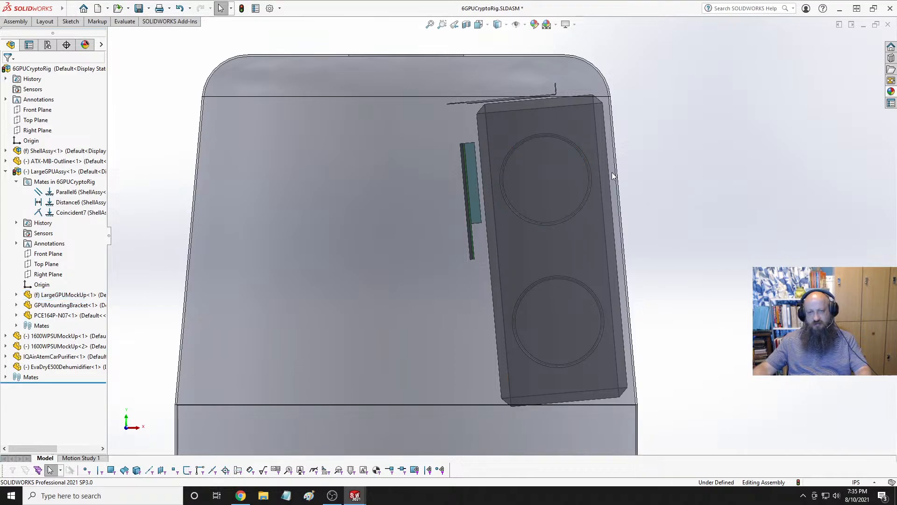
Examine the space around the MB-PSU BodyMount plate, dehumidifier and power supplies, and the GPU's position under the shell's top.
middle_drag(612, 172, 600, 217)
scroll(601, 224, up, 5)
scroll(571, 330, down, 4)
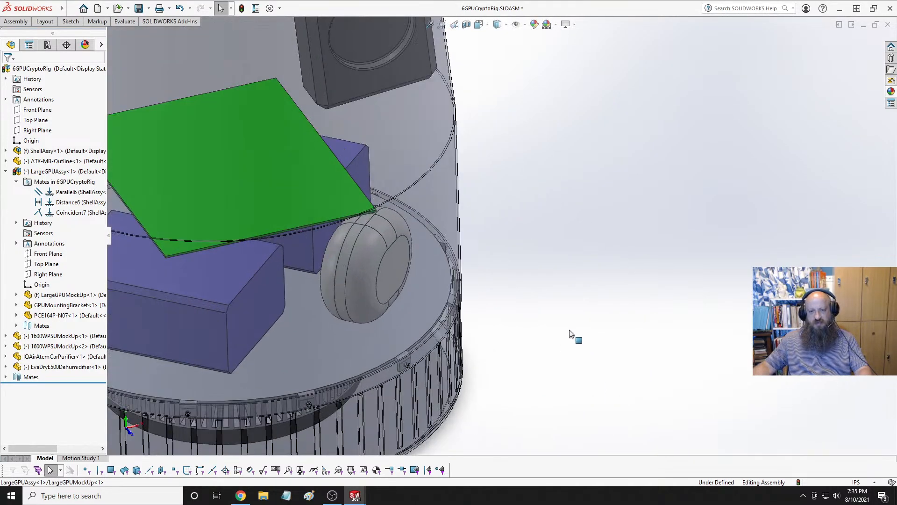
scroll(407, 296, down, 2)
click(393, 302)
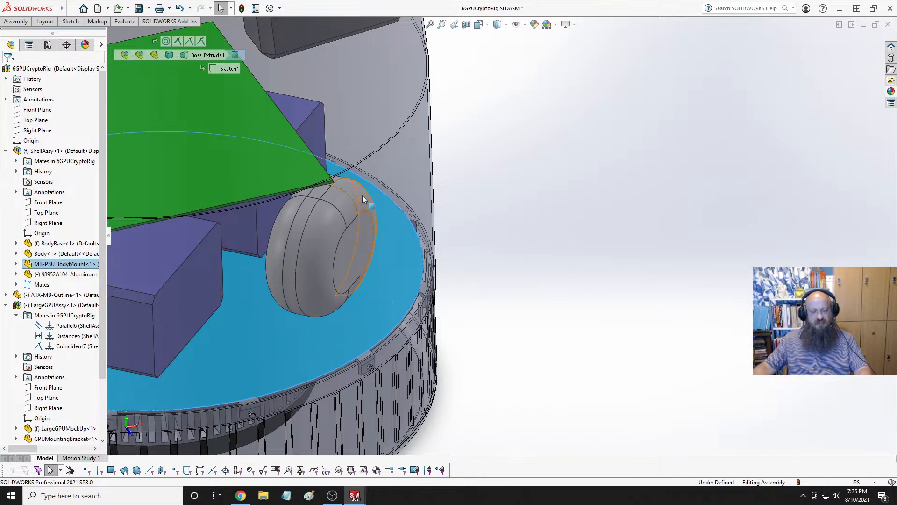
scroll(491, 247, up, 3)
scroll(491, 243, up, 3)
scroll(467, 118, down, 5)
middle_drag(405, 189, 395, 224)
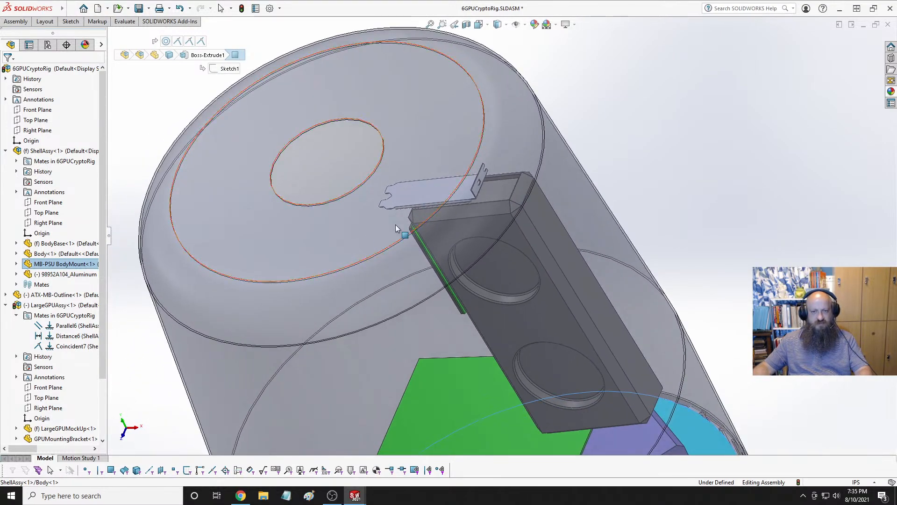
middle_drag(437, 269, 625, 222)
scroll(625, 219, up, 3)
middle_drag(504, 253, 391, 255)
Rebuild and save the 6GPUCryptoRig assembly, and collapse the expanded subassemblies in the component tree.
click(6, 151)
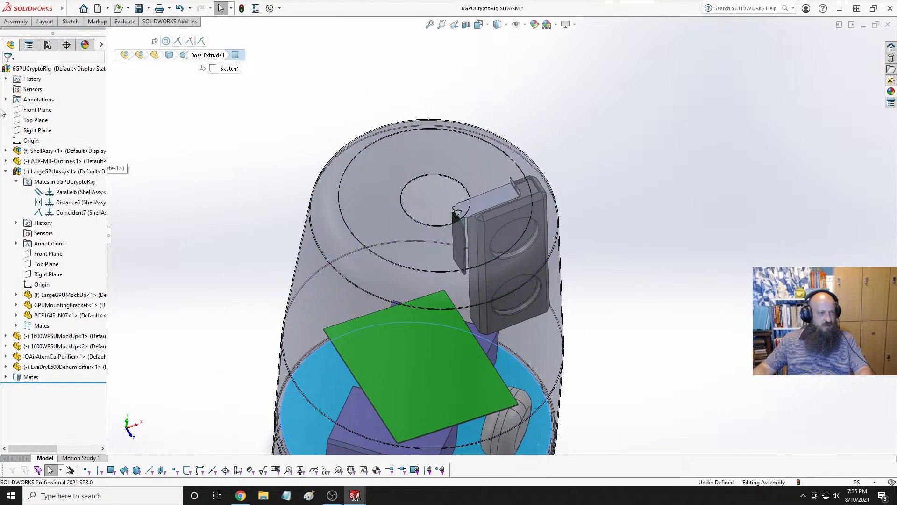
click(243, 9)
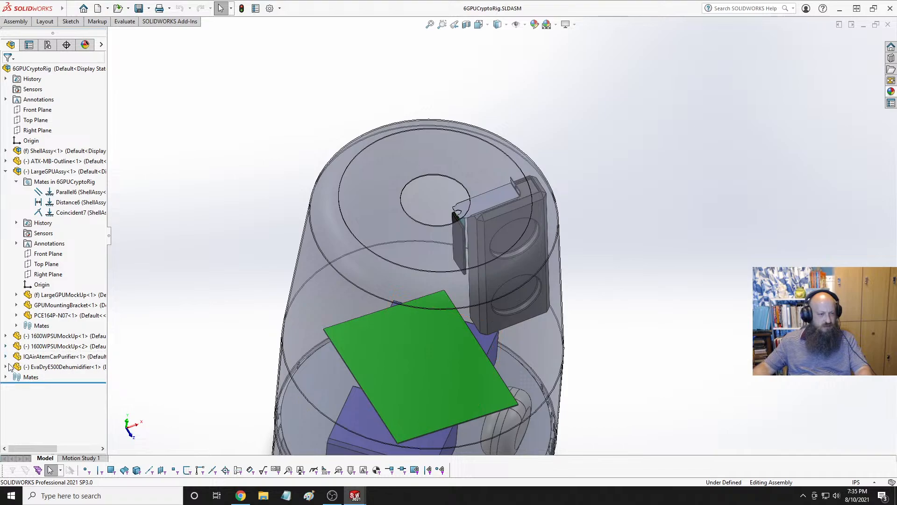
click(5, 171)
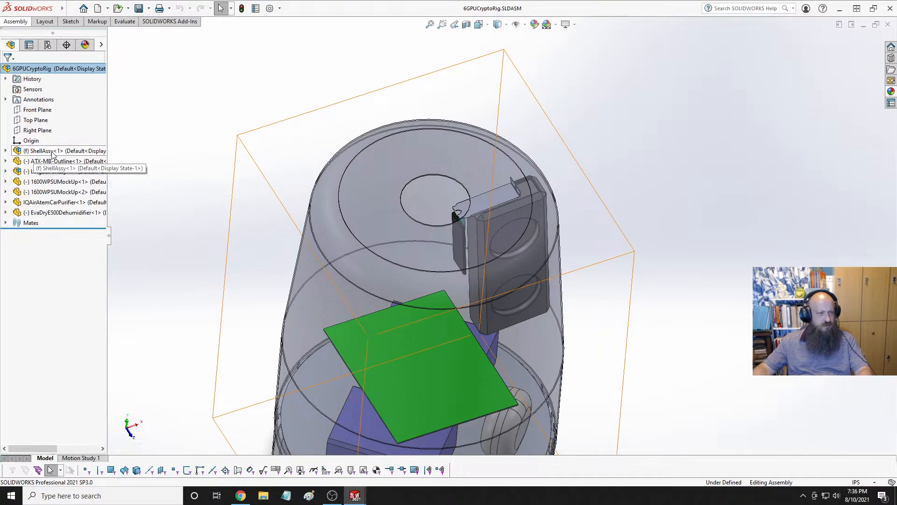
Start a circular component pattern of LargeGPUAssy, using Axis1 of the BodyBase part in ShellAssy as the pattern axis.
click(49, 171)
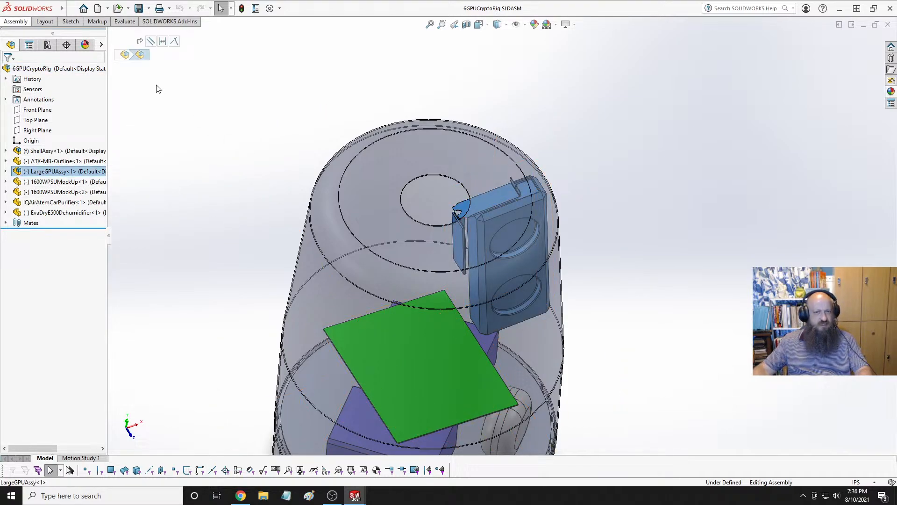
click(14, 21)
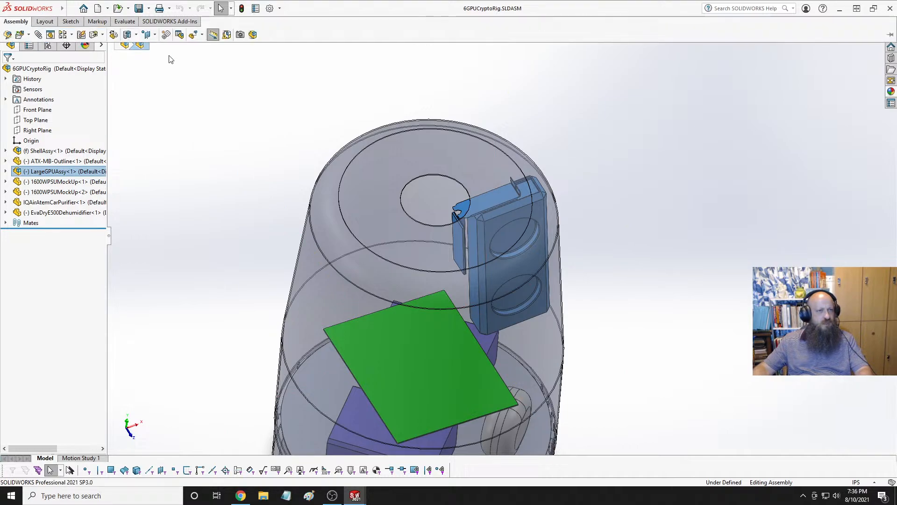
click(72, 35)
click(102, 62)
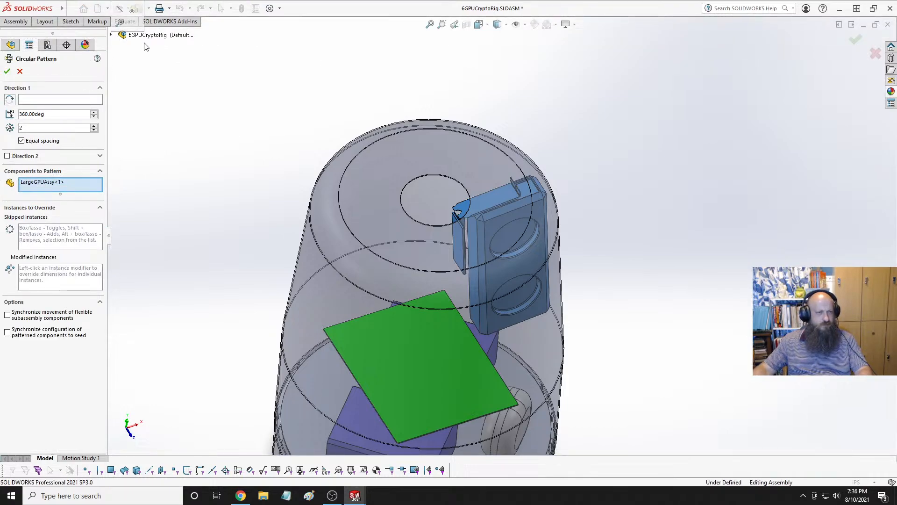
click(112, 36)
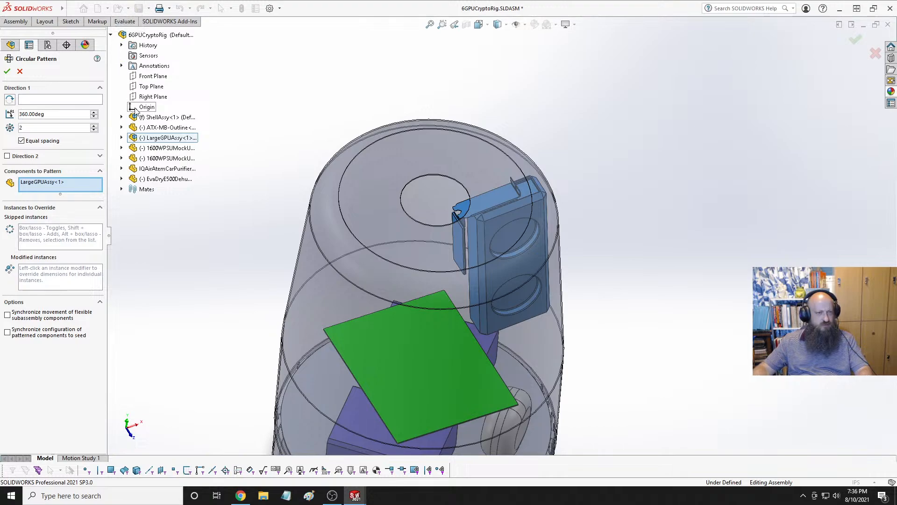
click(121, 118)
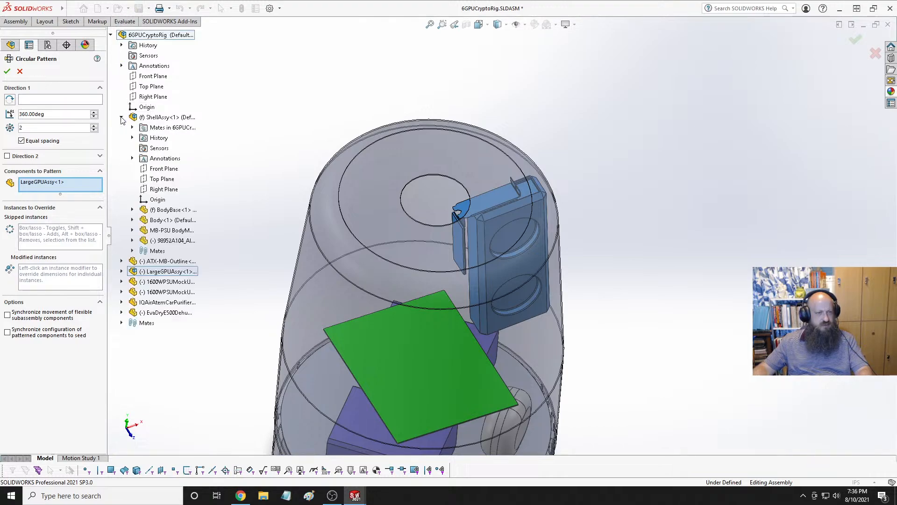
click(132, 210)
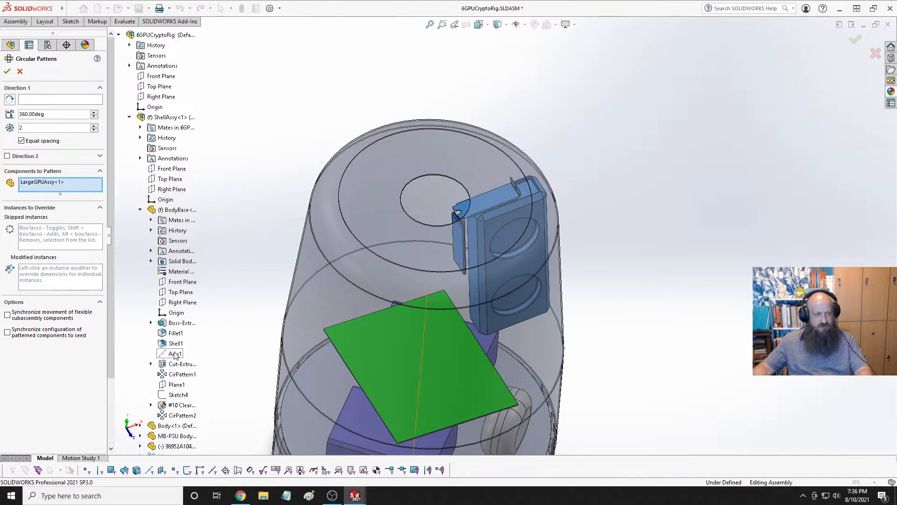
click(51, 99)
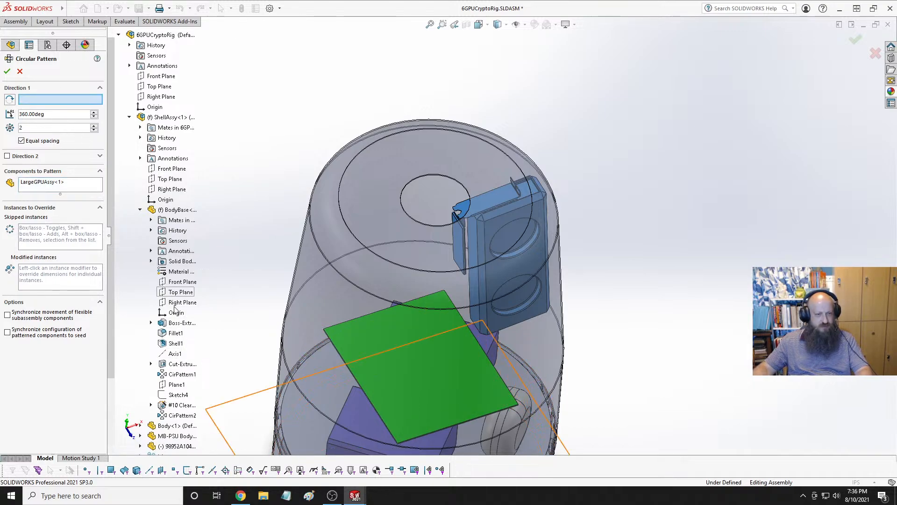
click(175, 353)
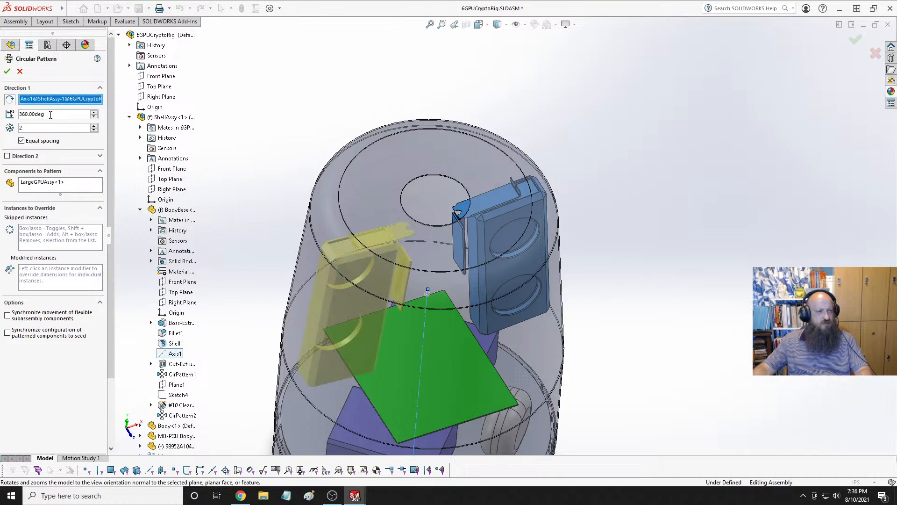
Set the circular pattern to 6 equally spaced instances over 360 degrees and create it.
text(6)
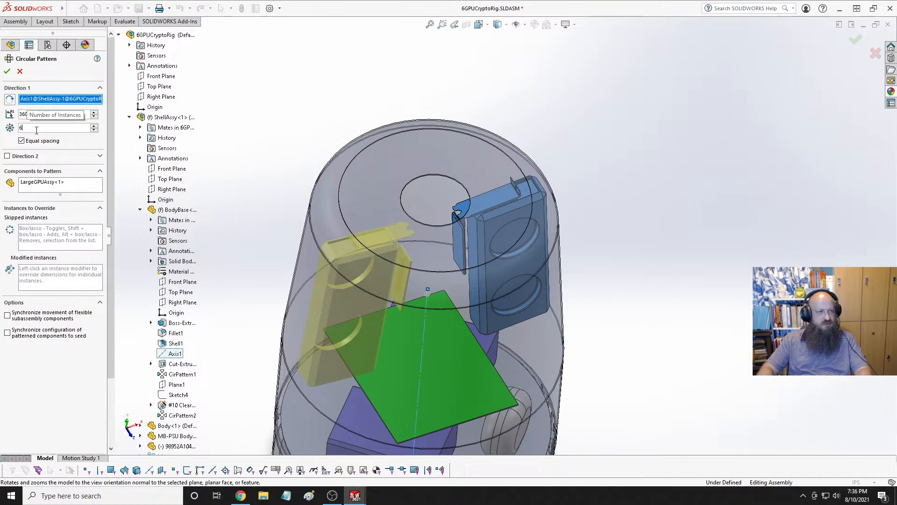
mouse_move(456, 225)
middle_down()
mouse_move(481, 182)
mouse_move(465, 220)
middle_up()
middle_drag(421, 296, 427, 231)
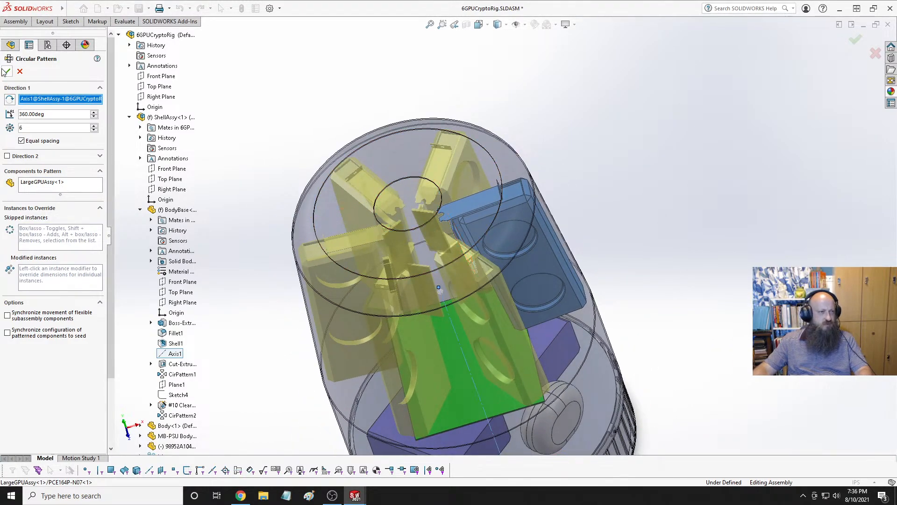
middle_drag(444, 290, 486, 262)
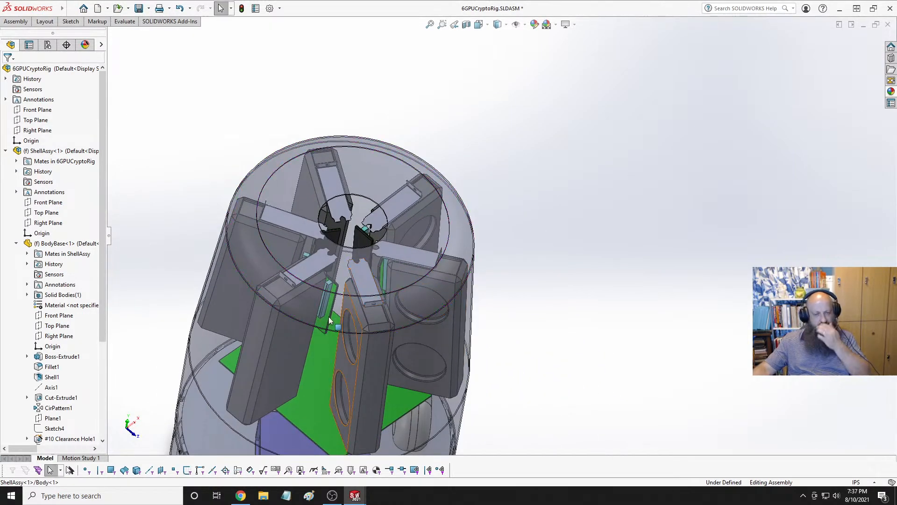
Examine the clearances between the patterned GPUs, mounting brackets and riser boards around the shell's top opening.
scroll(322, 325, up, 3)
scroll(447, 271, down, 5)
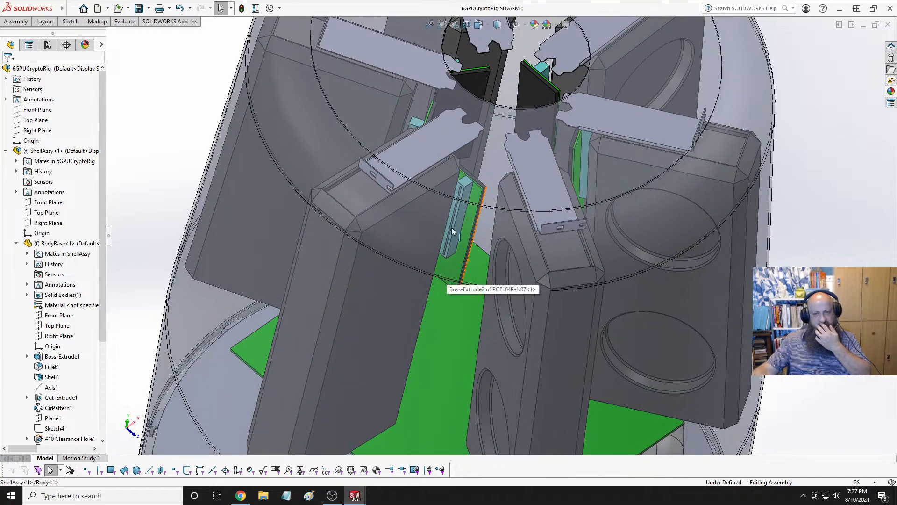
middle_drag(451, 227, 445, 264)
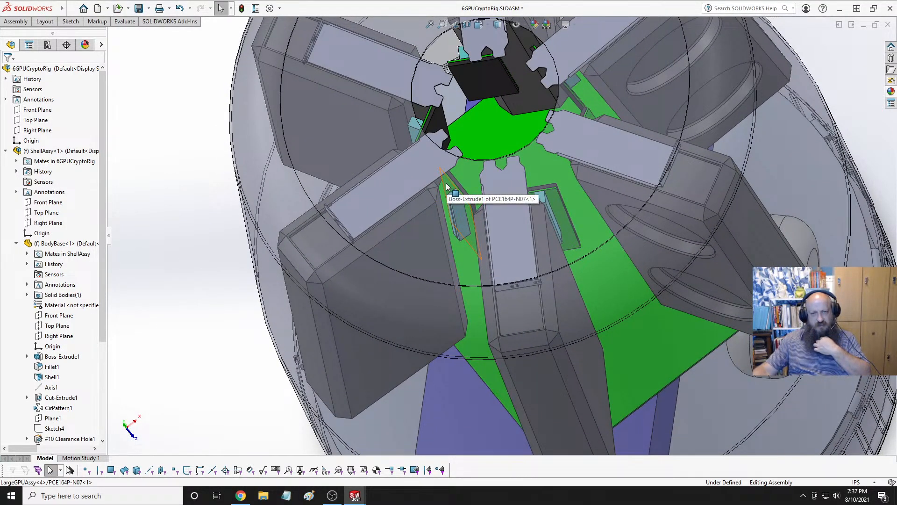
middle_drag(436, 207, 461, 167)
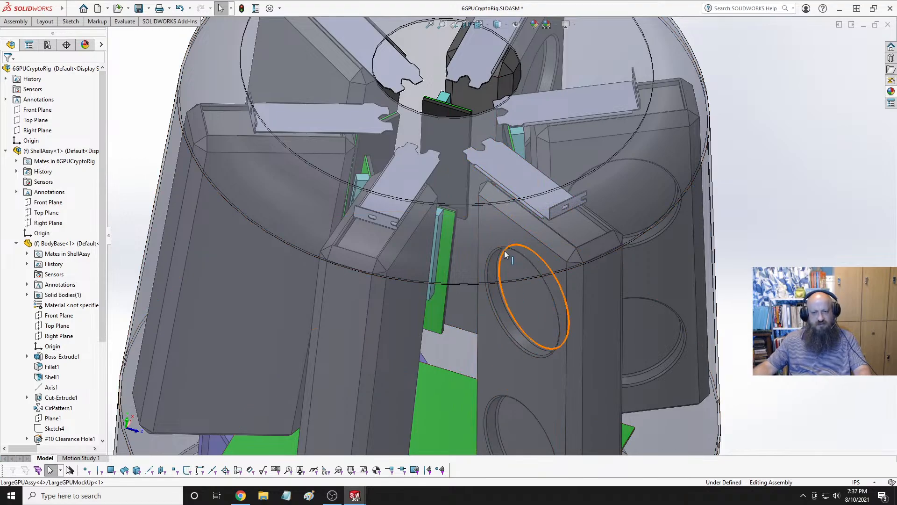
middle_drag(502, 260, 474, 232)
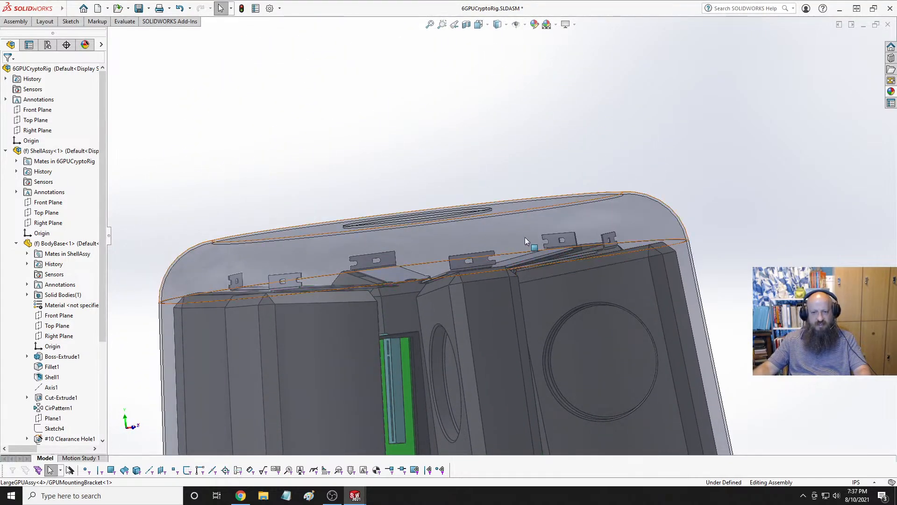
middle_drag(369, 194, 428, 316)
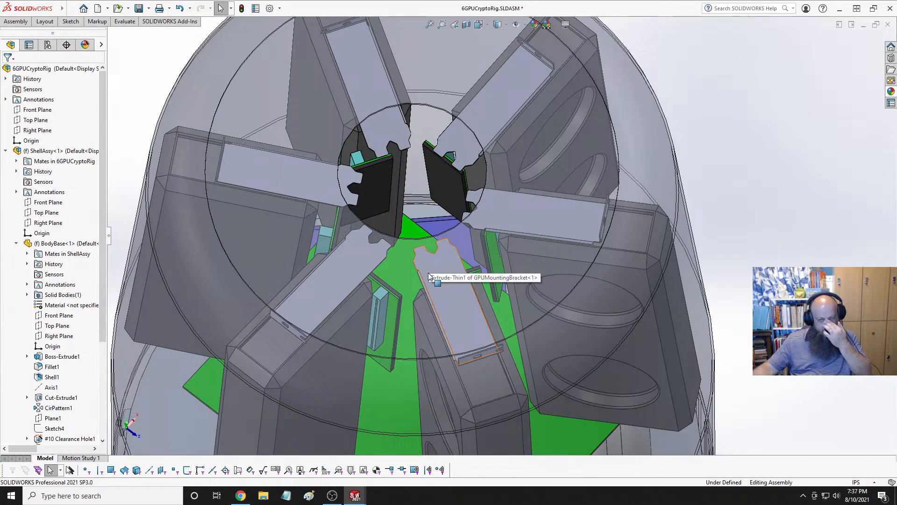
click(452, 271)
middle_drag(452, 271, 472, 262)
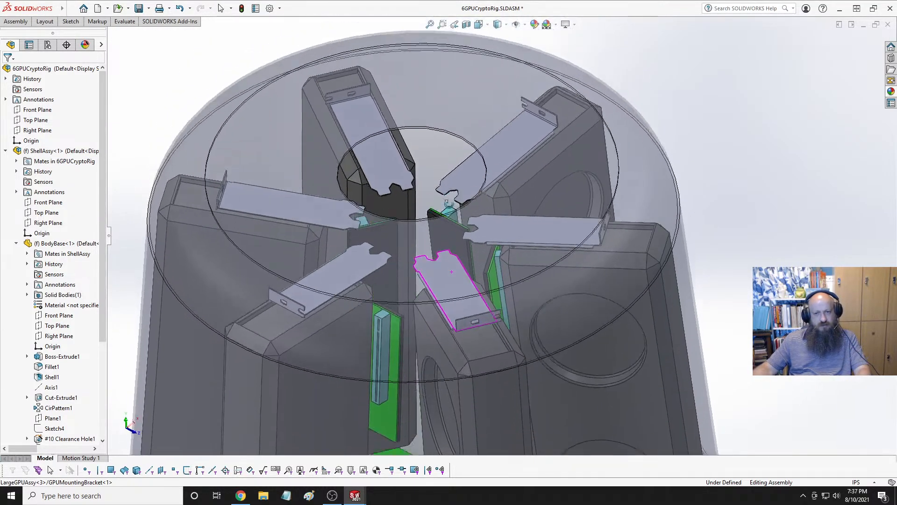
middle_drag(448, 203, 441, 307)
scroll(486, 323, up, 5)
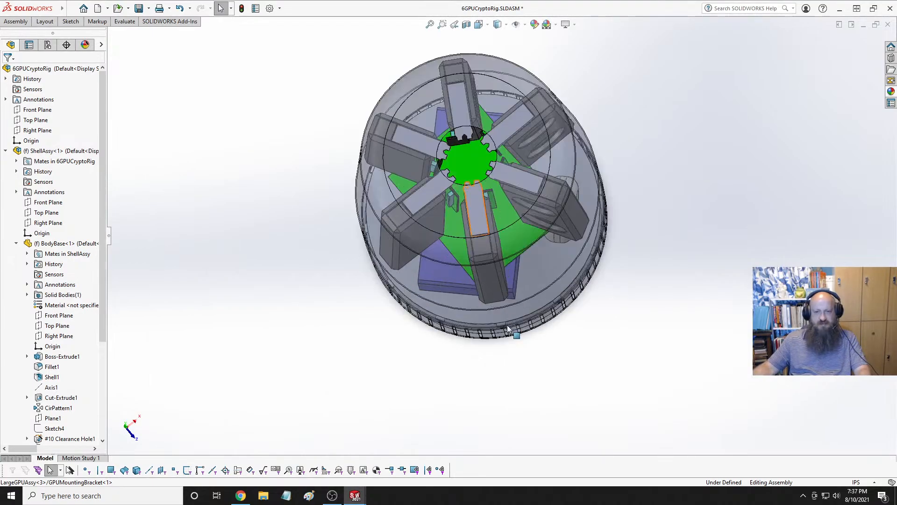
Save the 6GPUCryptoRig assembly and collapse the expanded ShellAssy subassembly in the component tree.
scroll(508, 329, down, 3)
middle_drag(507, 246, 505, 138)
scroll(506, 138, down, 2)
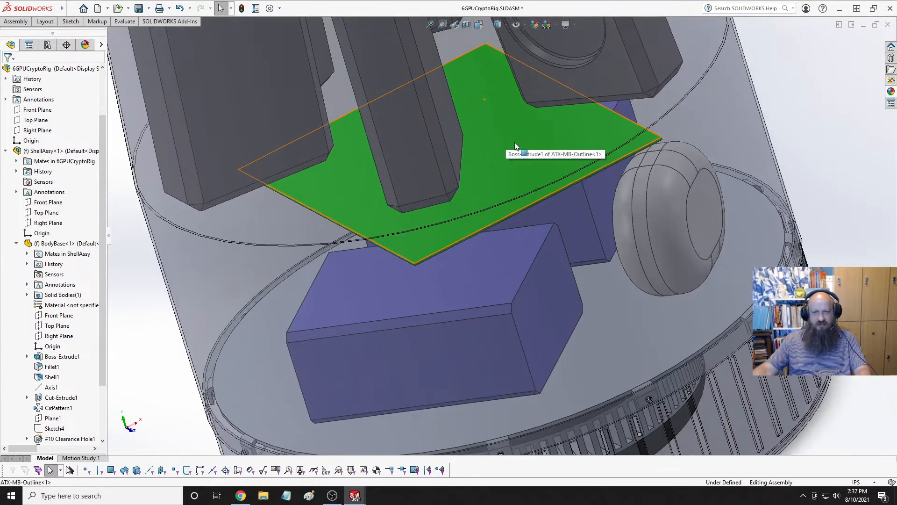
click(515, 143)
click(823, 148)
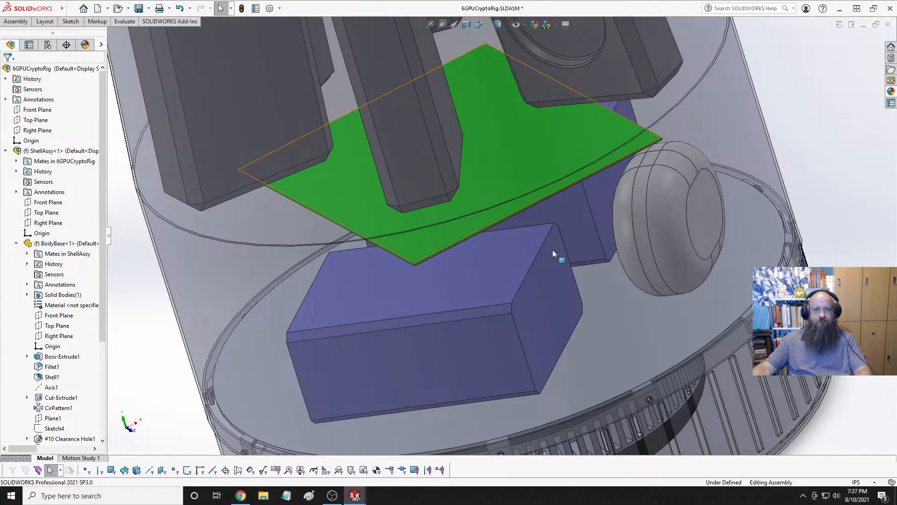
key(f)
scroll(507, 239, down, 5)
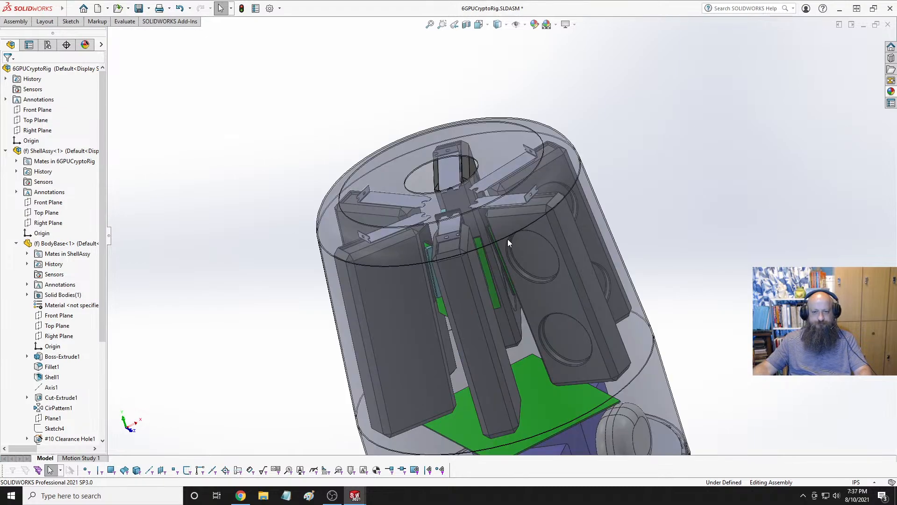
key(ctrl+s)
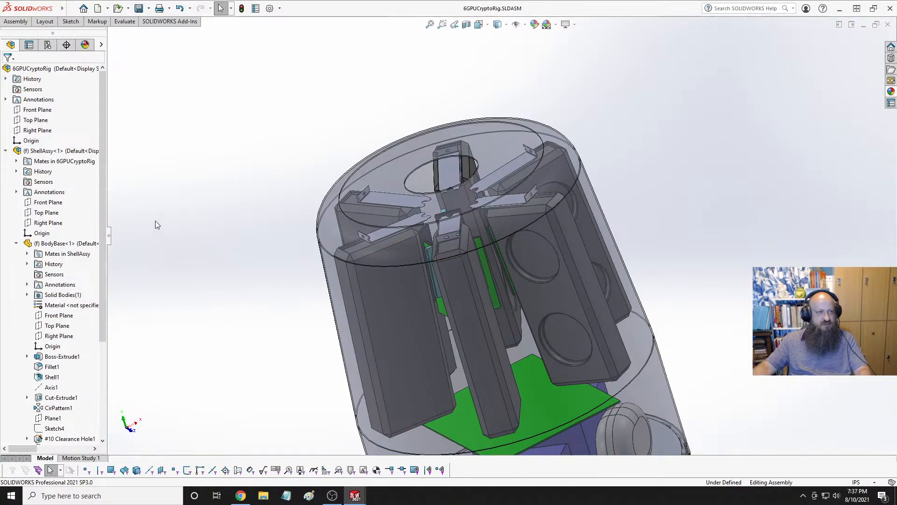
click(5, 150)
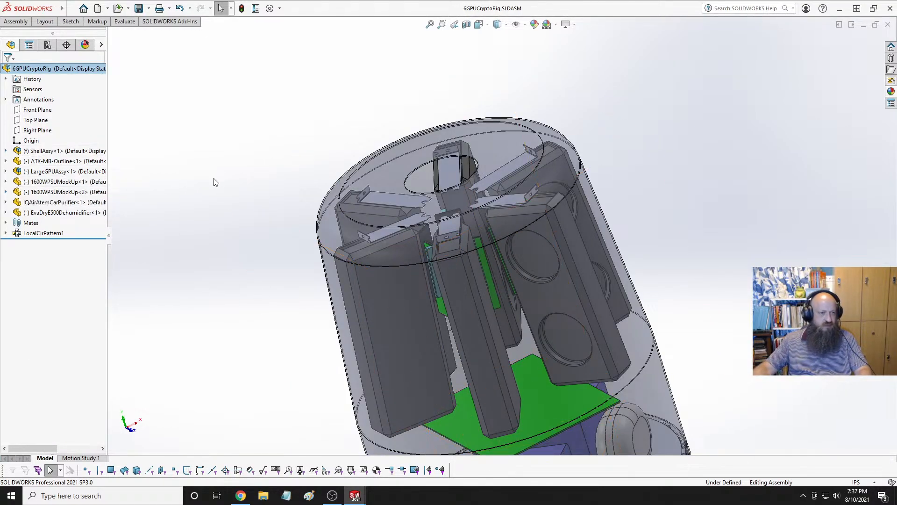
Examine the six GPUs with their brackets and riser boards from the top and at oblique angles through the shell.
middle_drag(383, 293, 462, 262)
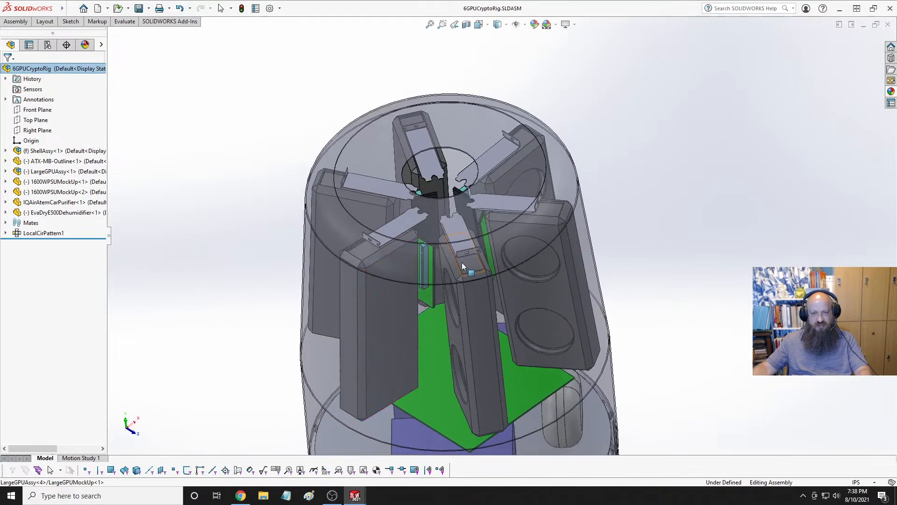
scroll(462, 262, down, 3)
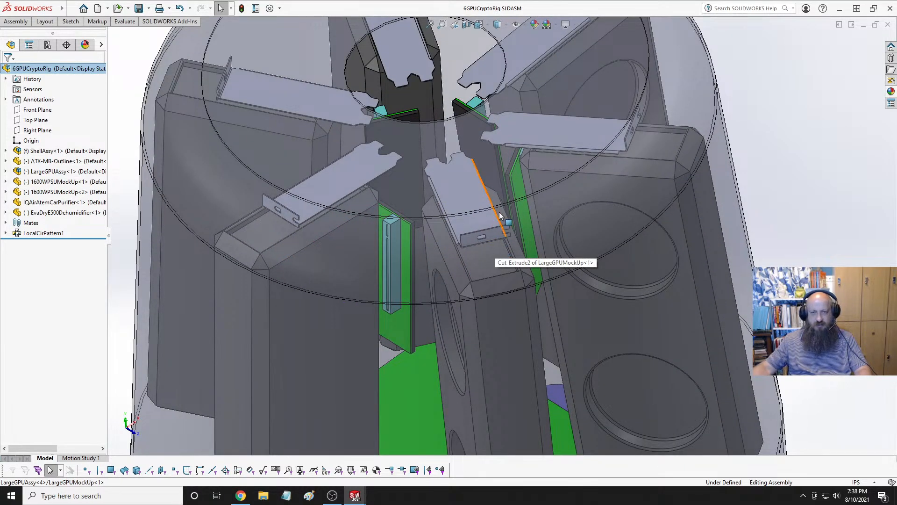
scroll(499, 211, up, 3)
key(space)
click(470, 104)
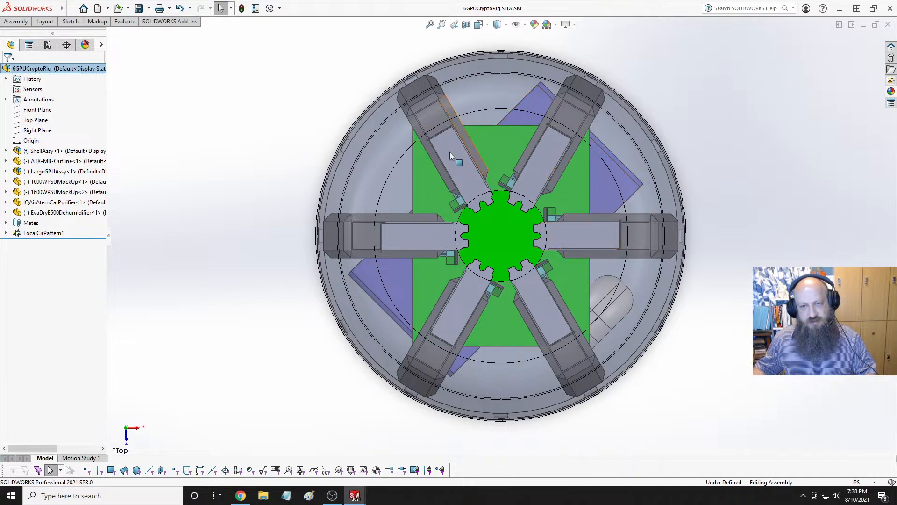
middle_drag(531, 249, 537, 127)
scroll(536, 126, up, 5)
scroll(535, 127, down, 1)
scroll(512, 213, down, 5)
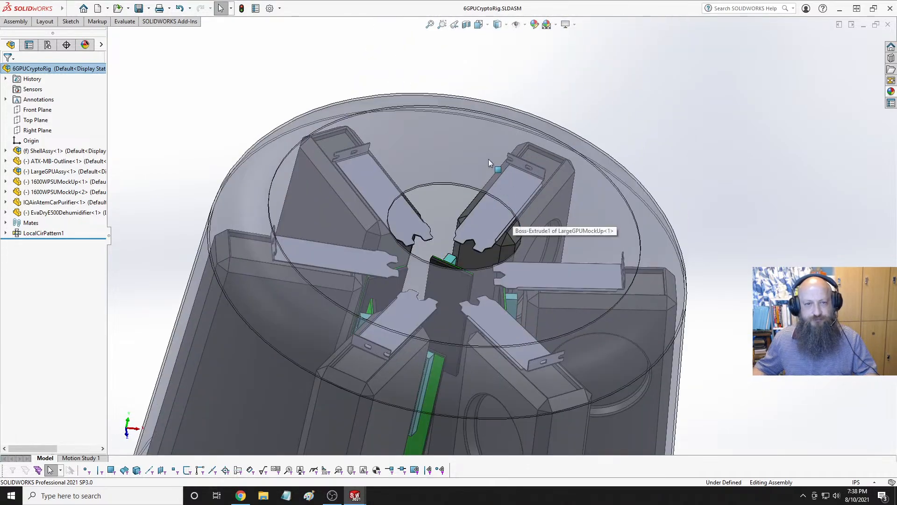
middle_drag(489, 159, 517, 173)
scroll(475, 191, up, 2)
drag(517, 173, 516, 185)
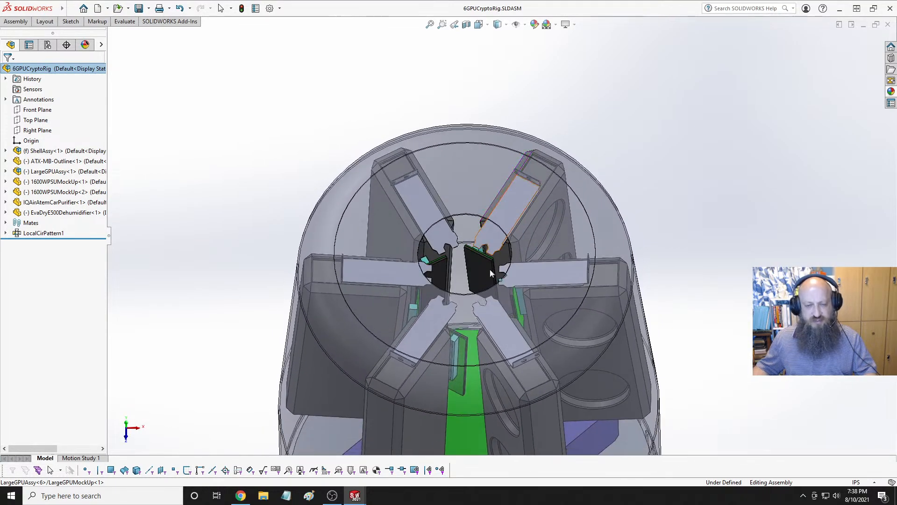
scroll(490, 268, up, 3)
scroll(495, 285, down, 5)
middle_drag(492, 175, 482, 132)
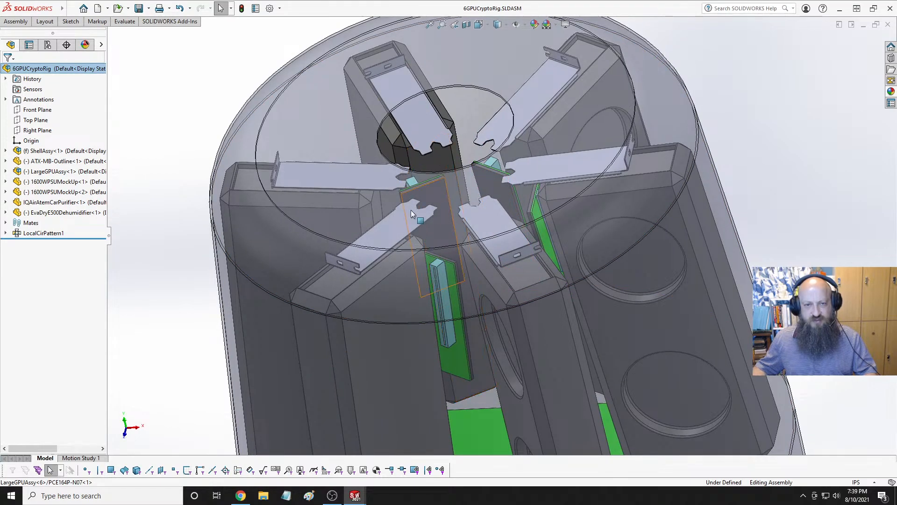
middle_drag(462, 125, 489, 216)
scroll(489, 216, up, 3)
scroll(503, 260, down, 6)
scroll(504, 233, up, 8)
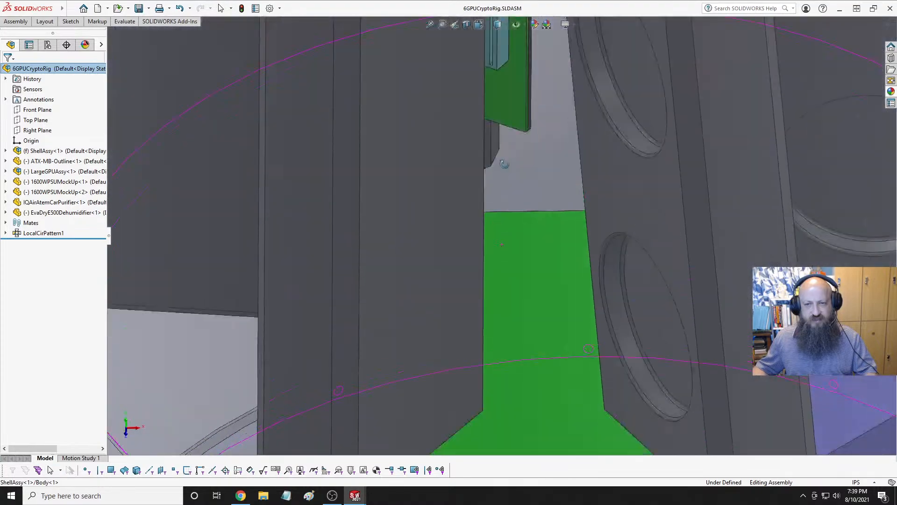
scroll(547, 94, up, 3)
In the Front view, move the LargeGPUAssy instance slightly lower inside the shell.
key(space)
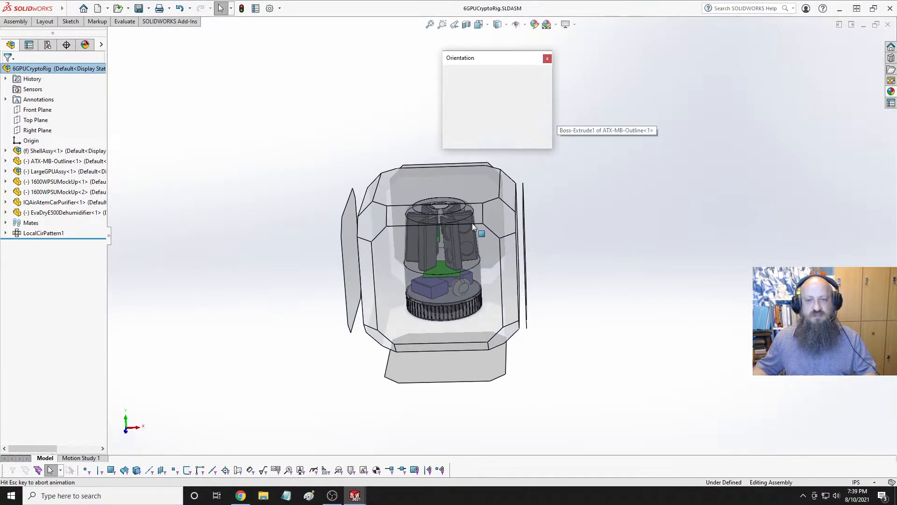
click(450, 268)
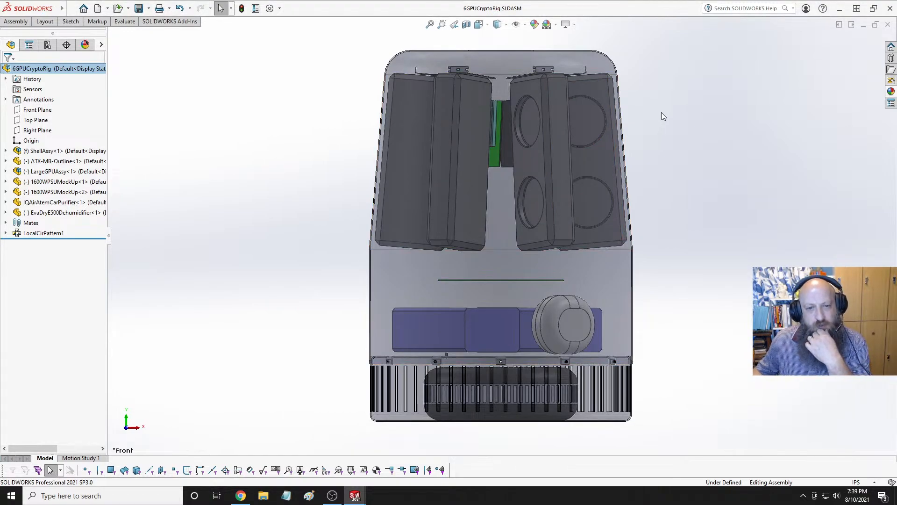
click(597, 172)
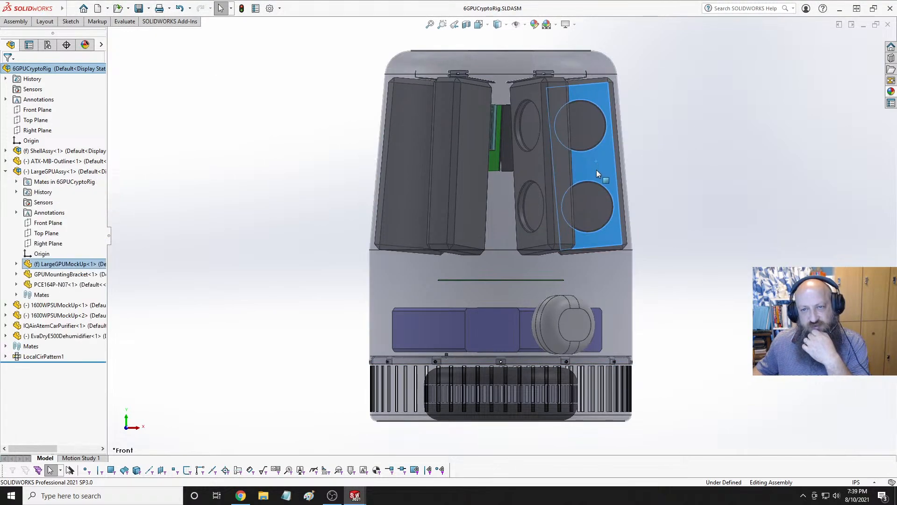
drag(596, 170, 596, 175)
click(673, 159)
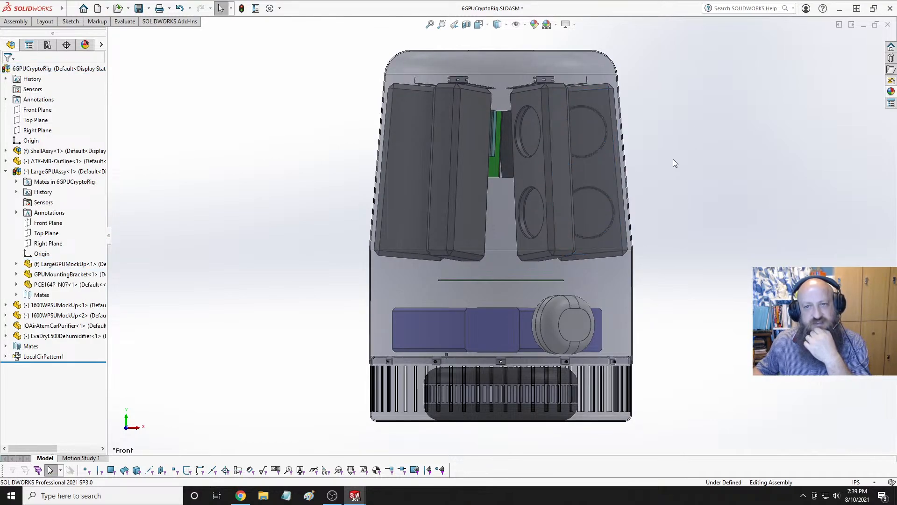
Check the lowered GPUs' fit in the Top view and save the assembly.
middle_drag(656, 122, 659, 245)
key(space)
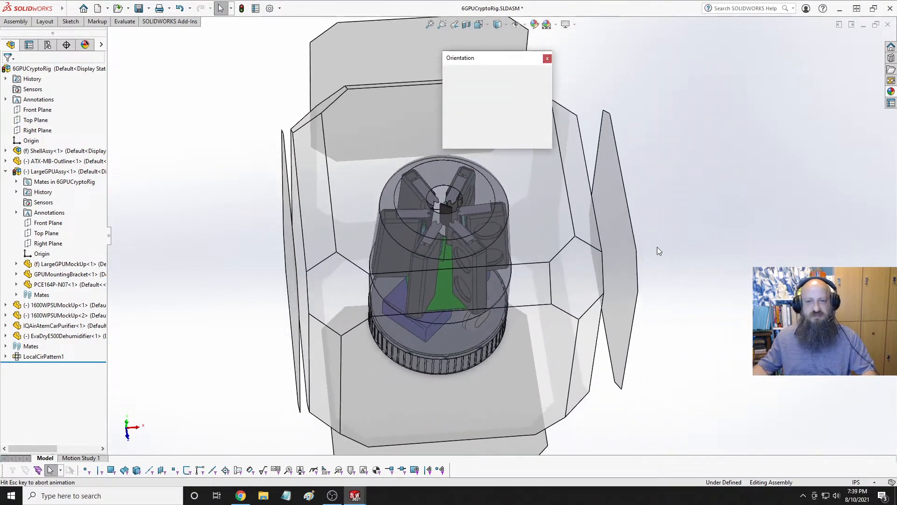
click(463, 87)
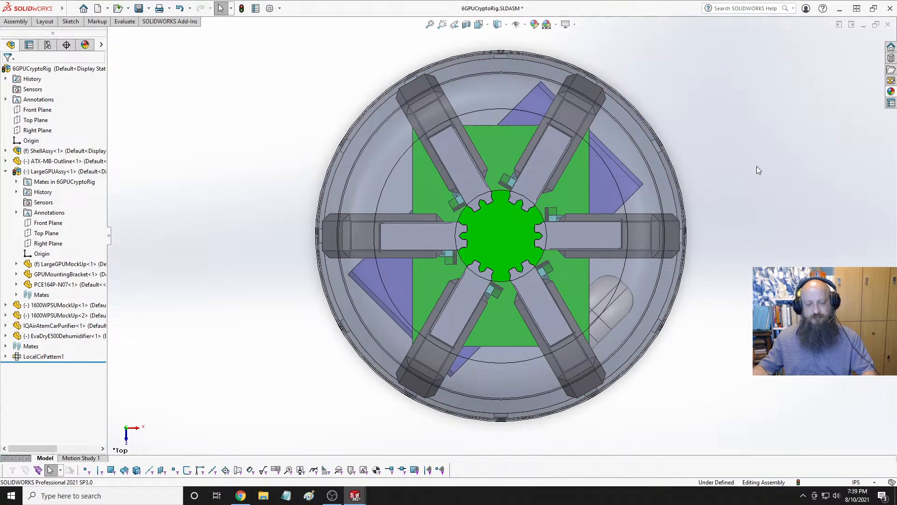
key(ctrl+s)
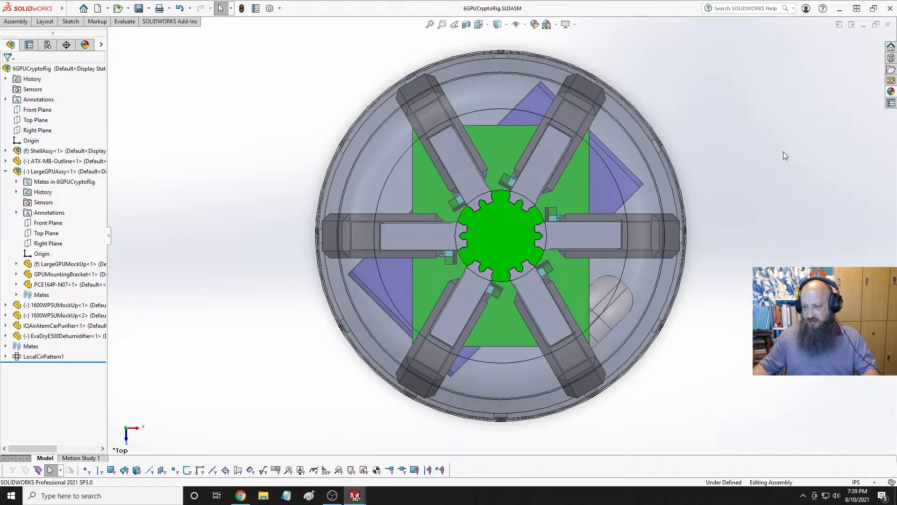
Close the open LargeGPUAssy, LargeGPUMockUp, PCE164P-N07 and GPUMountingBracket documents, keeping only 6GPUCryptoRig open.
click(319, 493)
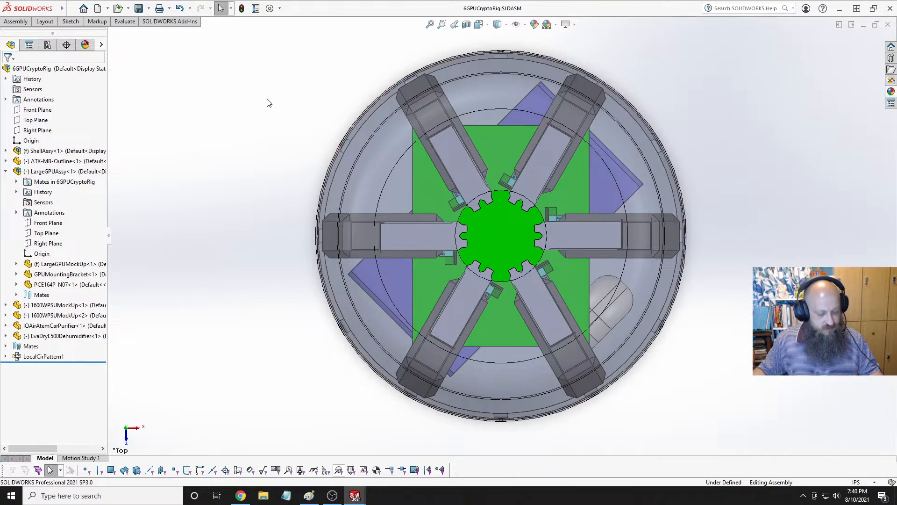
key(ctrl+Tab)
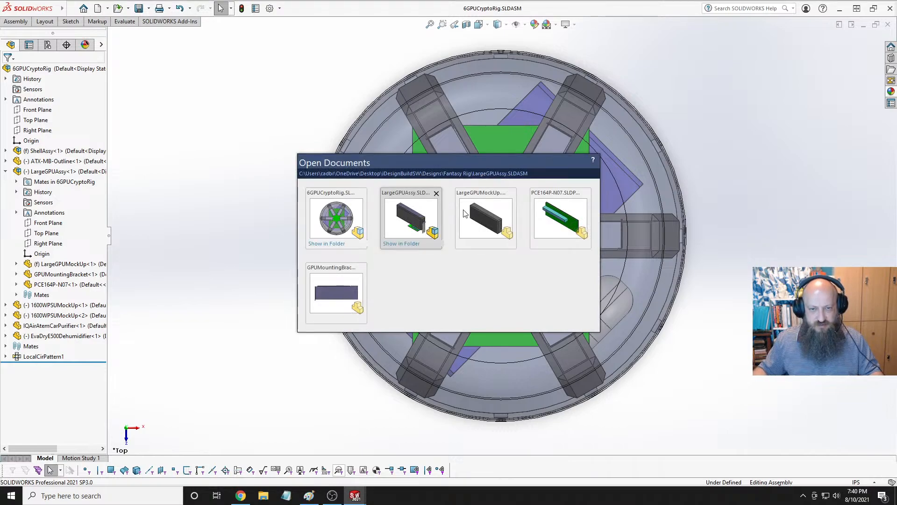
click(512, 193)
click(585, 193)
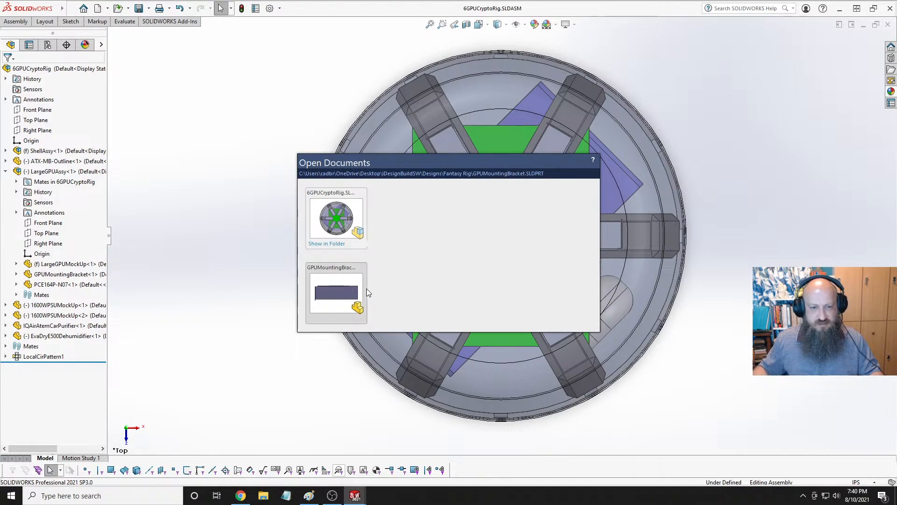
click(363, 267)
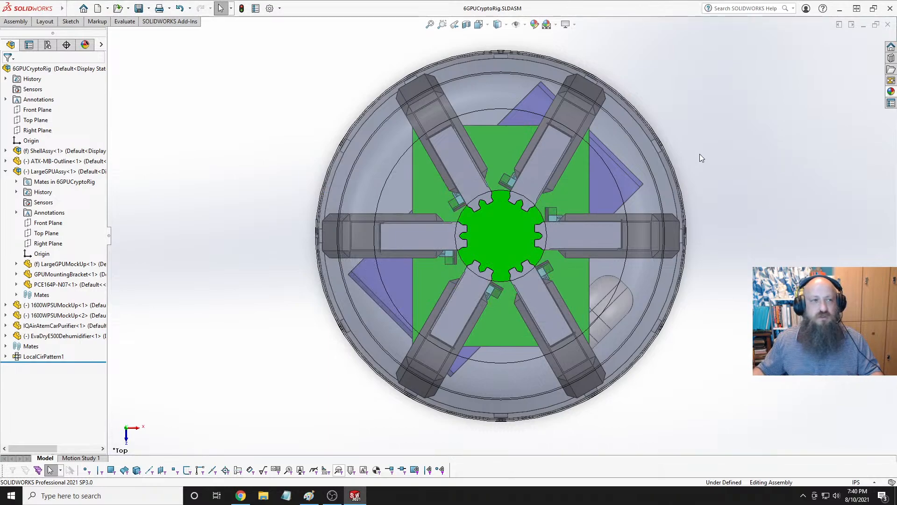
Create a new part document and start a sketch on its Top Plane.
click(97, 8)
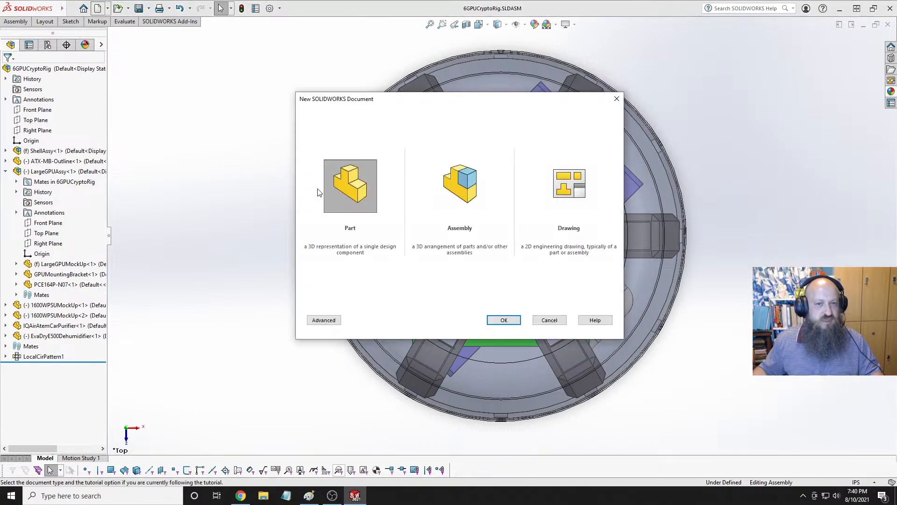
click(504, 320)
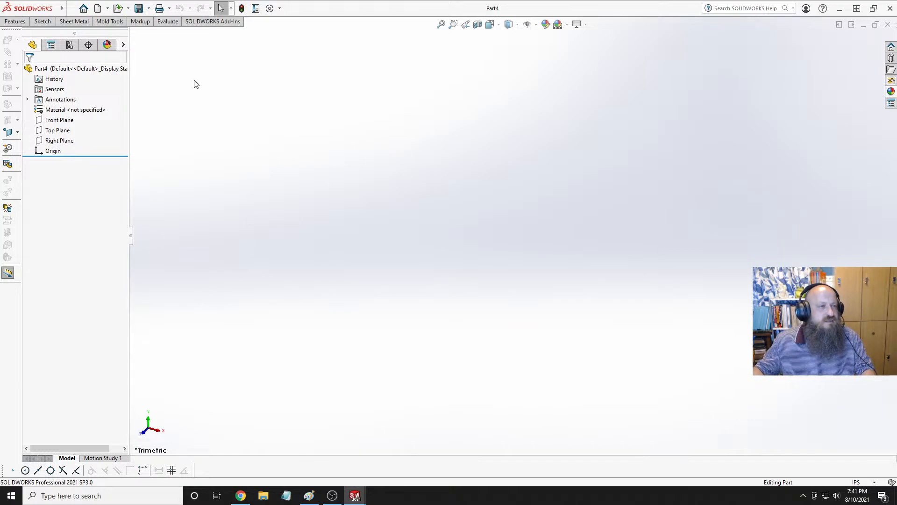
click(58, 130)
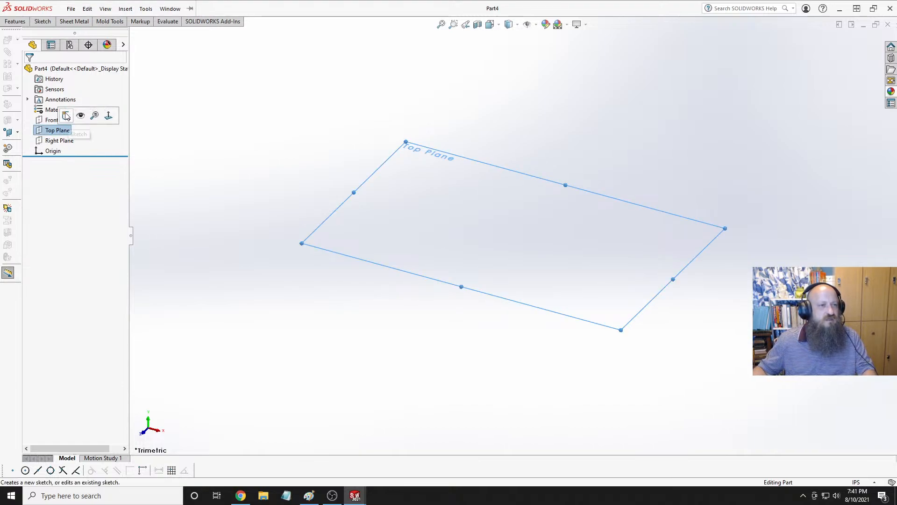
click(66, 116)
click(21, 23)
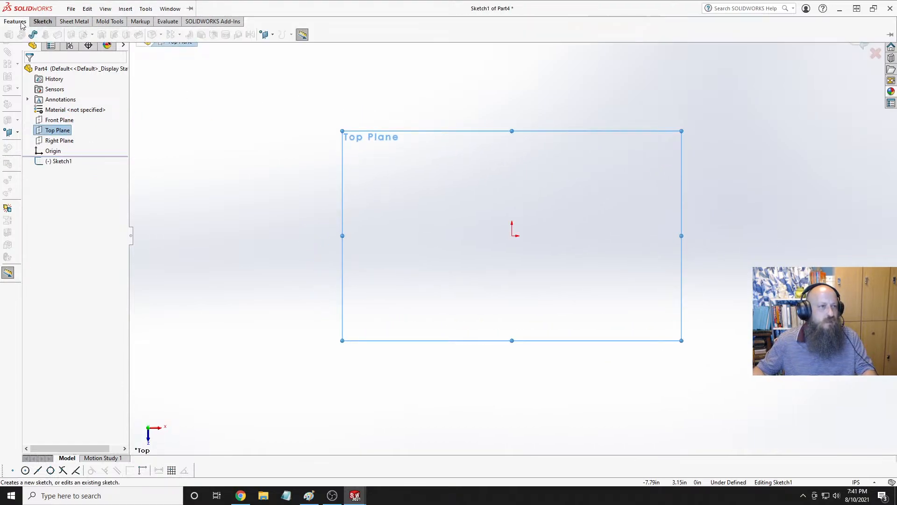
click(42, 21)
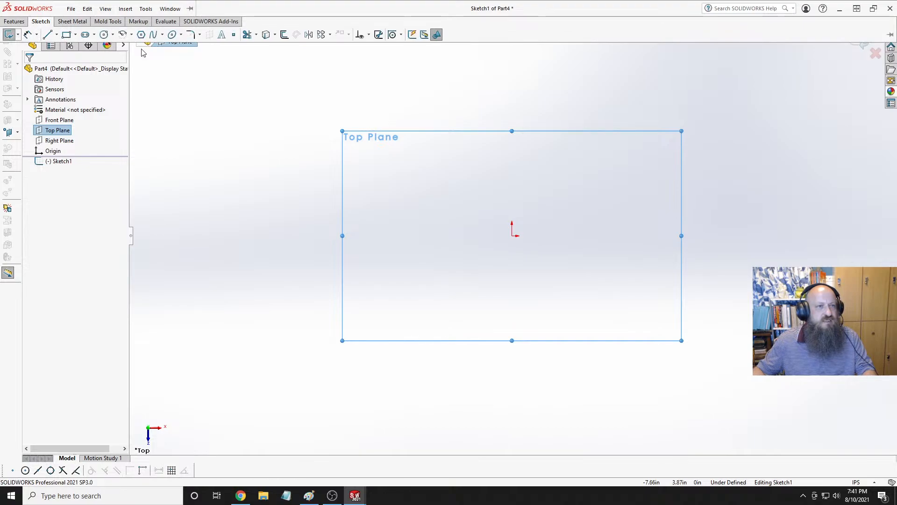
Sketch a six-sided inscribed-circle polygon centred on the origin, with a vertex about 3.07 in straight above it.
click(141, 34)
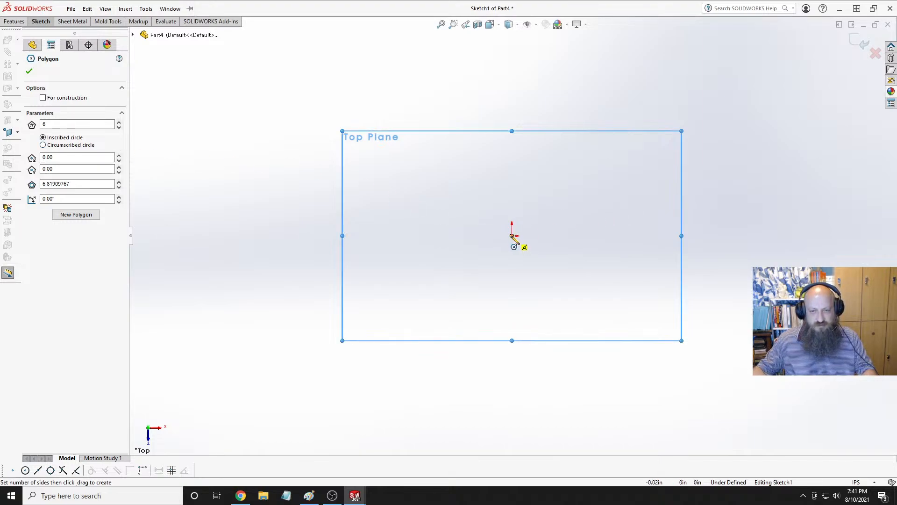
click(513, 235)
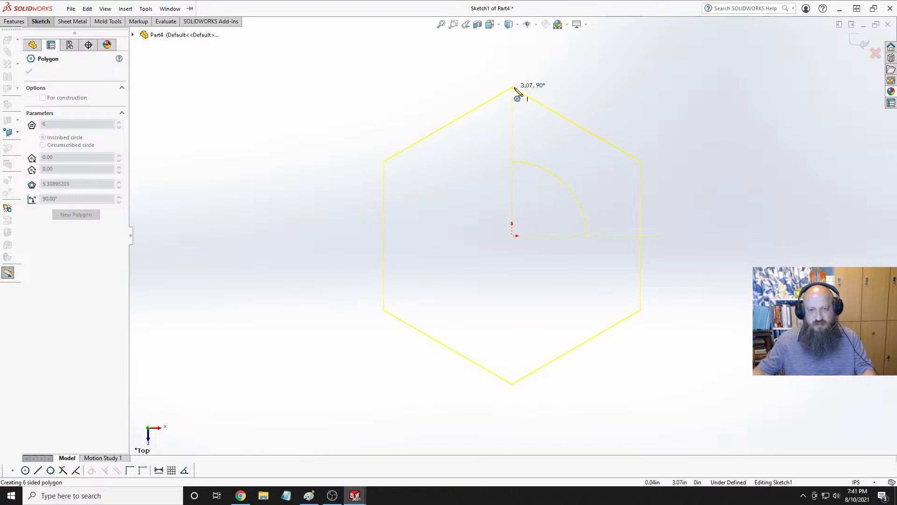
click(514, 87)
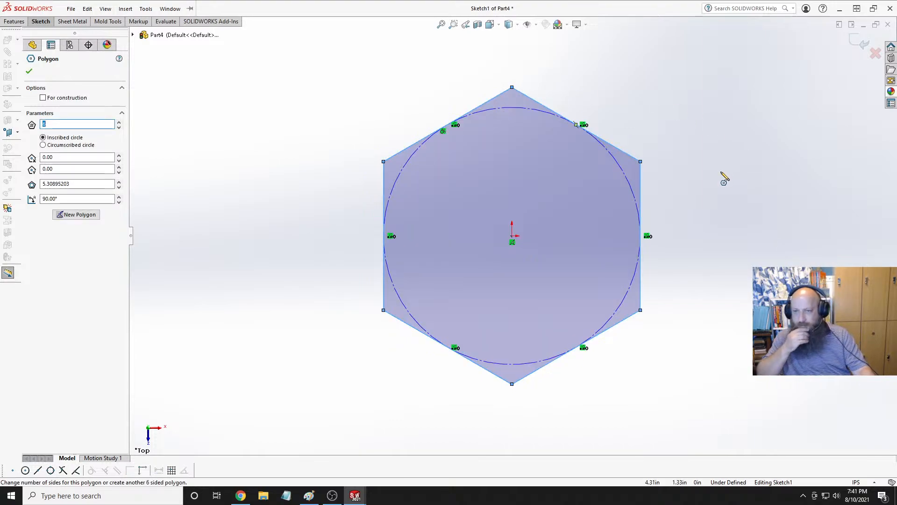
key(Escape)
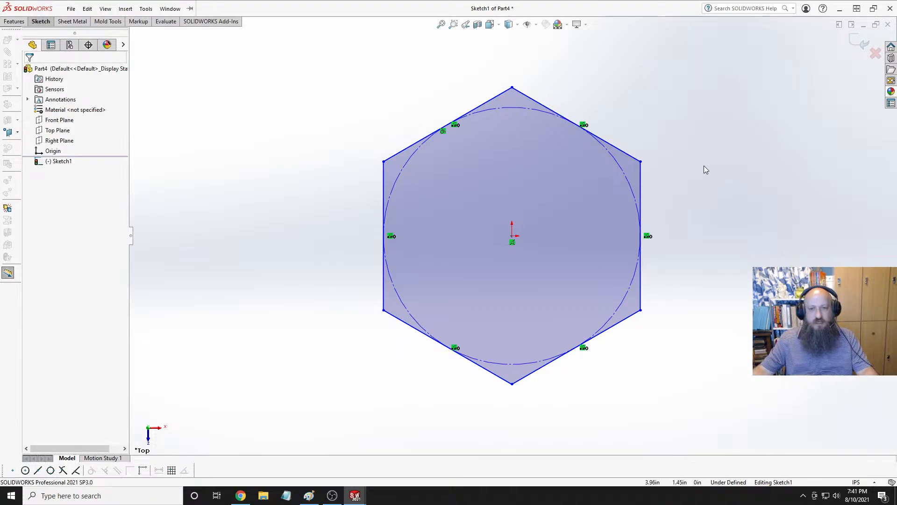
In the 6GPUCryptoRig assembly, measure the distance between the bent end-tab faces of two opposite GPU mounting brackets.
key(ctrl+Tab)
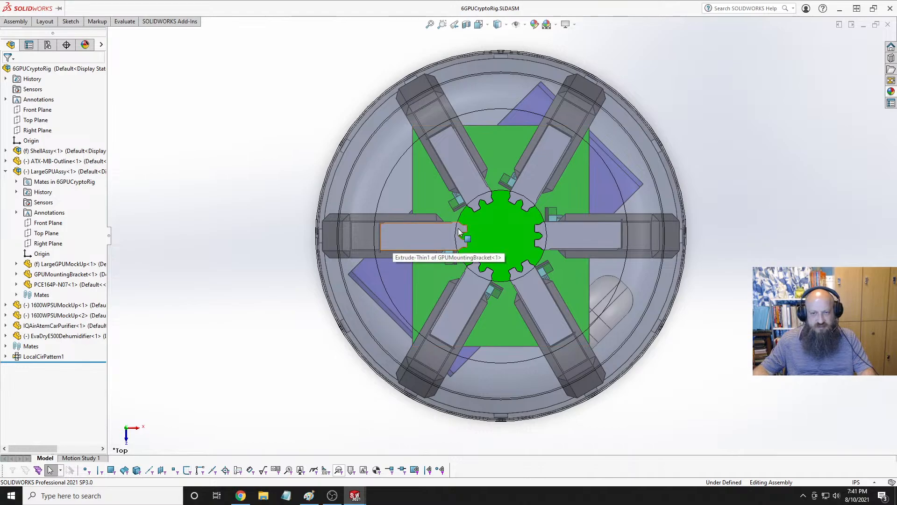
scroll(458, 231, down, 5)
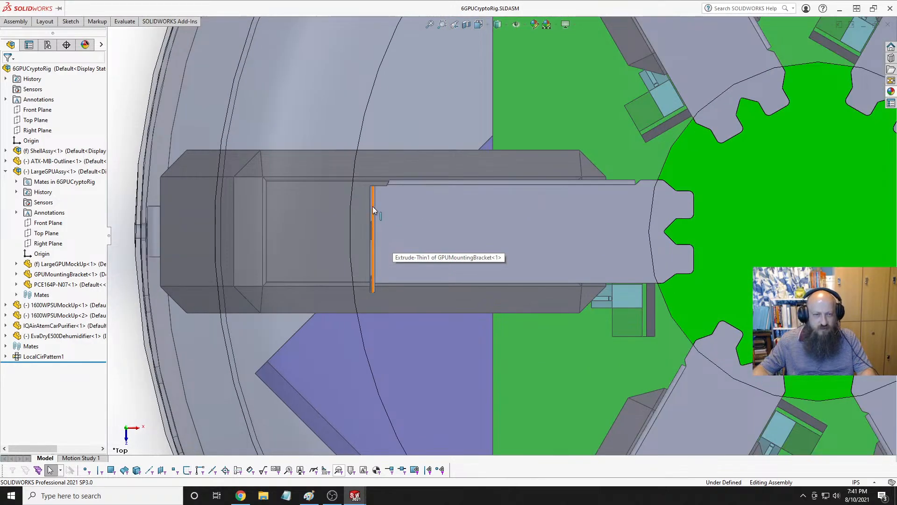
click(395, 223)
middle_drag(396, 223, 444, 214)
middle_drag(371, 240, 370, 210)
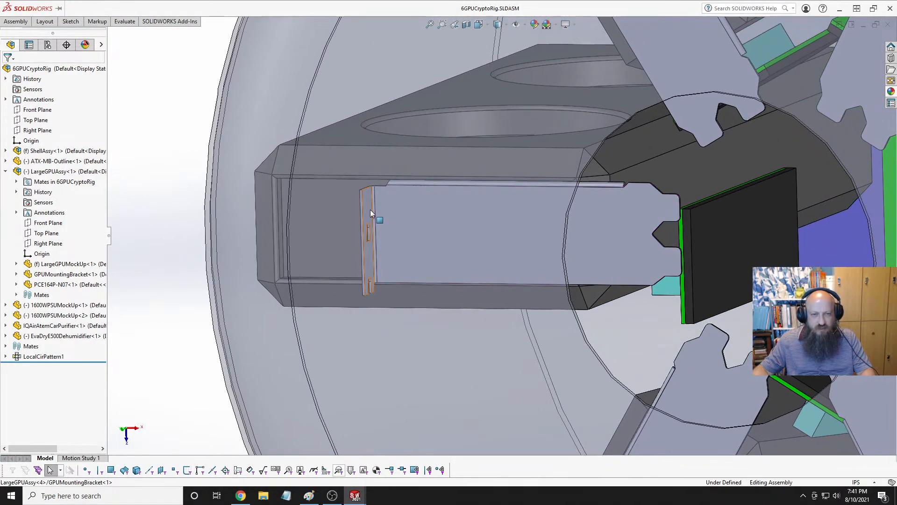
click(370, 210)
scroll(397, 239, up, 4)
middle_drag(675, 244, 771, 244)
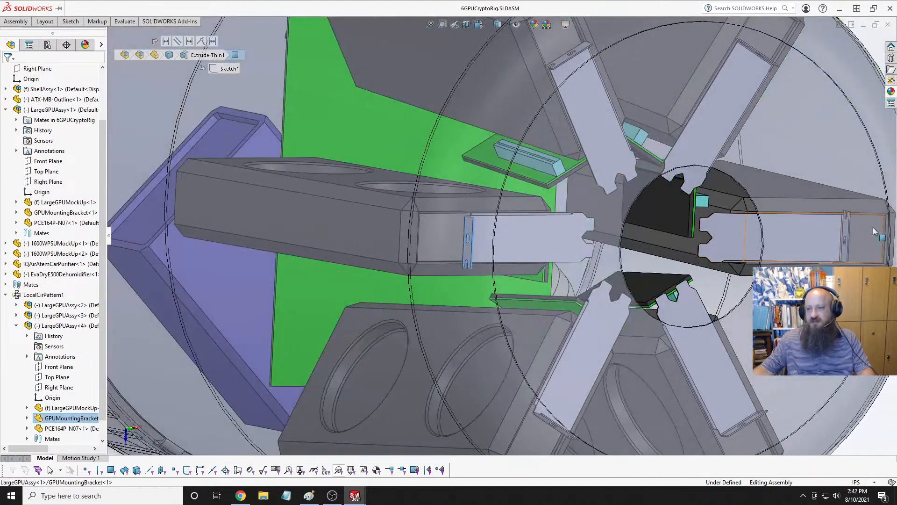
ctrl+click(845, 236)
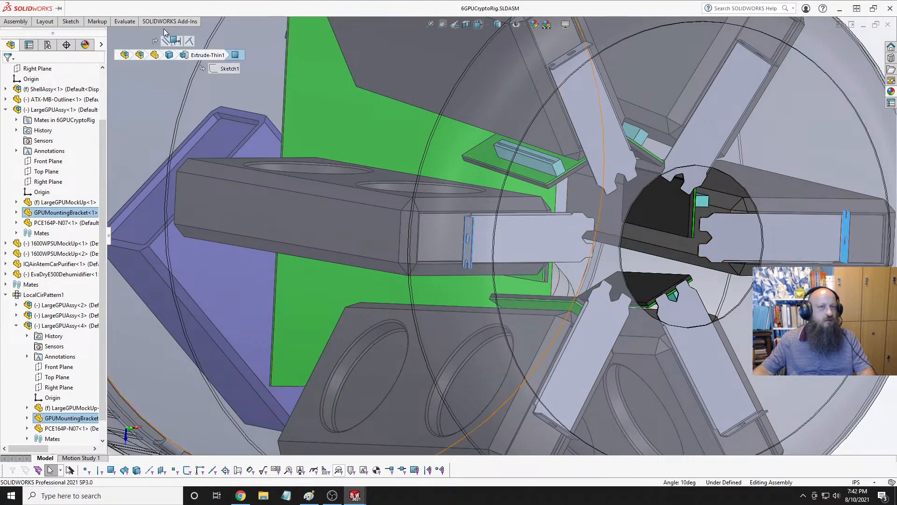
click(125, 21)
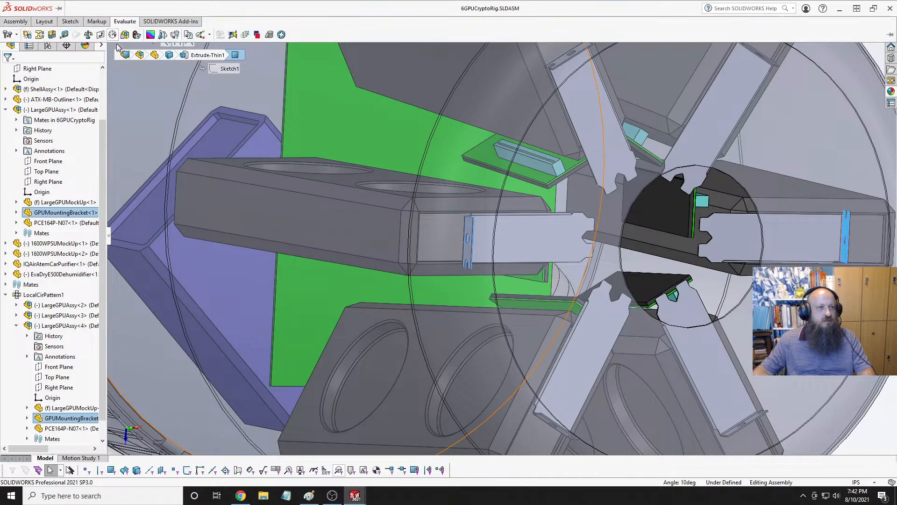
click(64, 35)
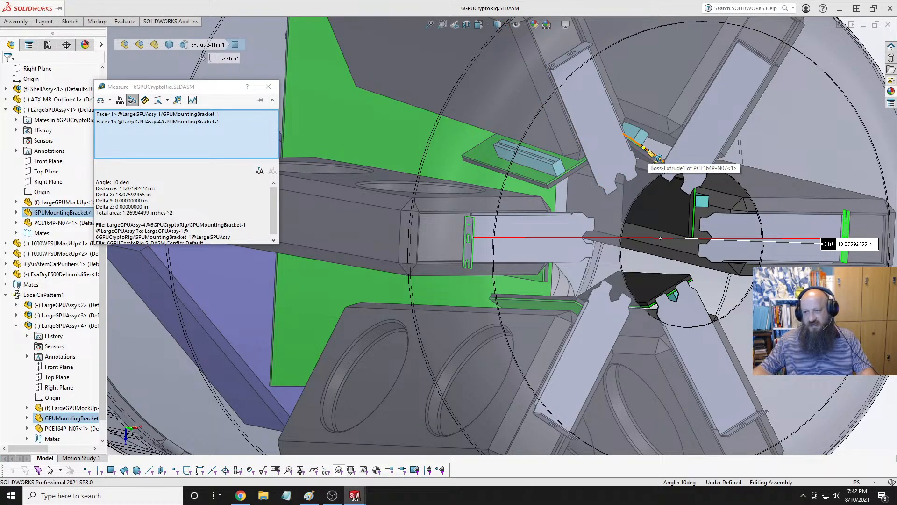
key(Escape)
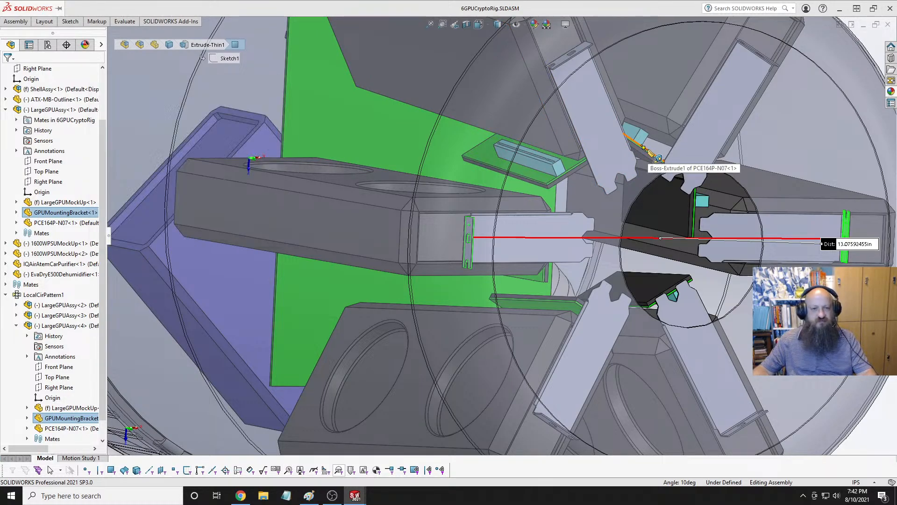
In the hexagon sketch of Part4, dimension the construction circle's diameter to 13.075 in.
key(ctrl+Tab)
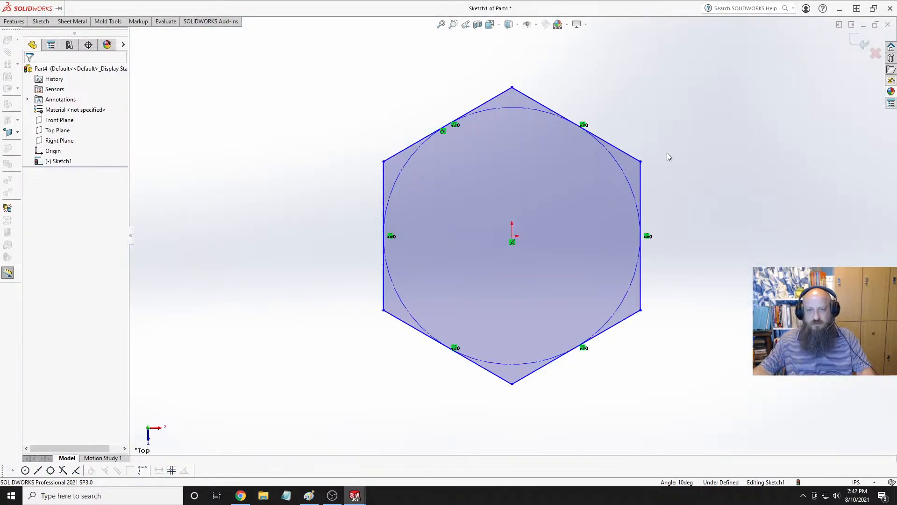
click(15, 21)
click(46, 22)
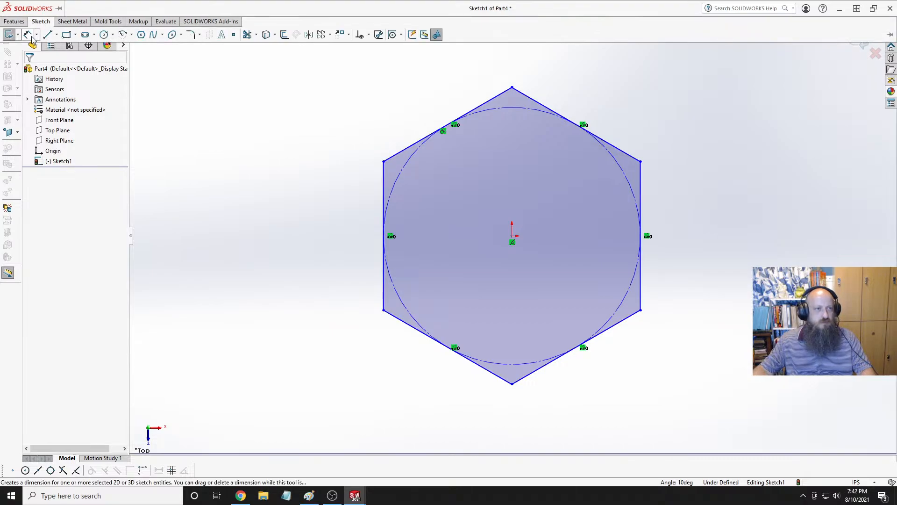
click(29, 36)
click(602, 149)
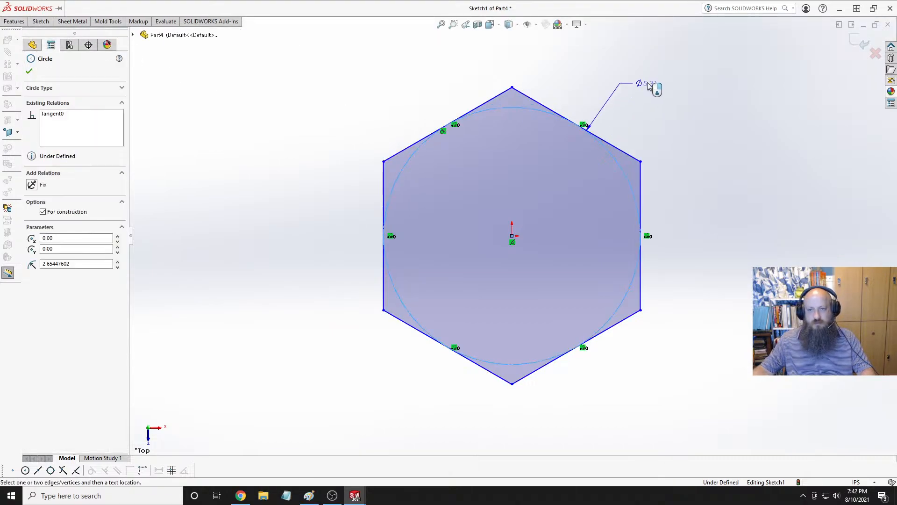
click(629, 71)
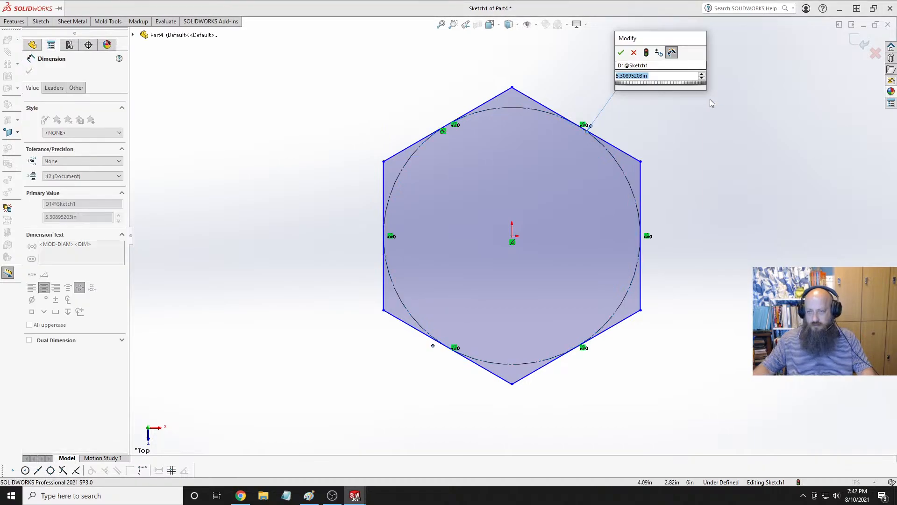
text(13.075)
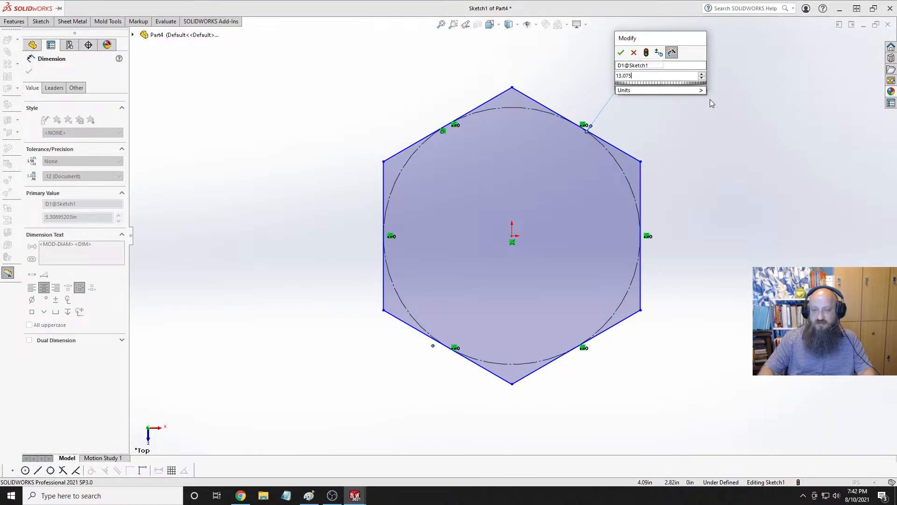
key(Return)
click(714, 150)
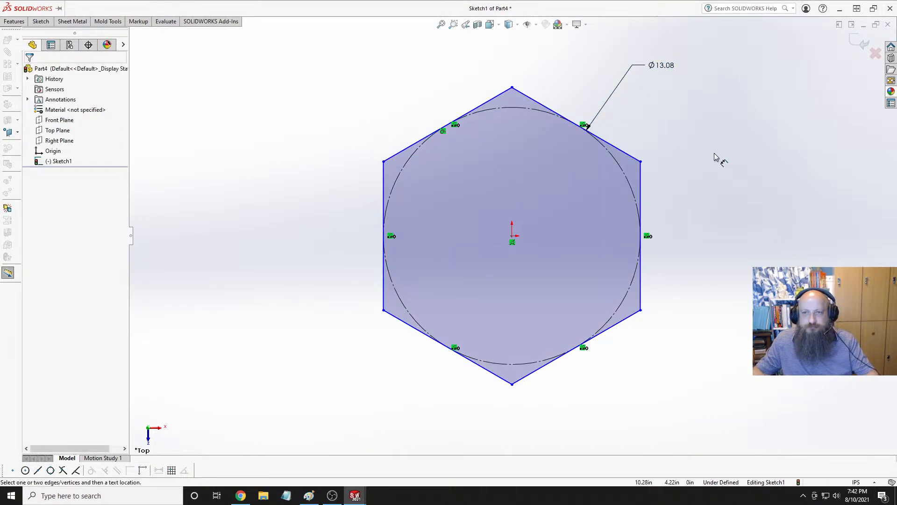
Add a Vertical relation to the hexagon's right-hand side.
click(640, 173)
click(683, 132)
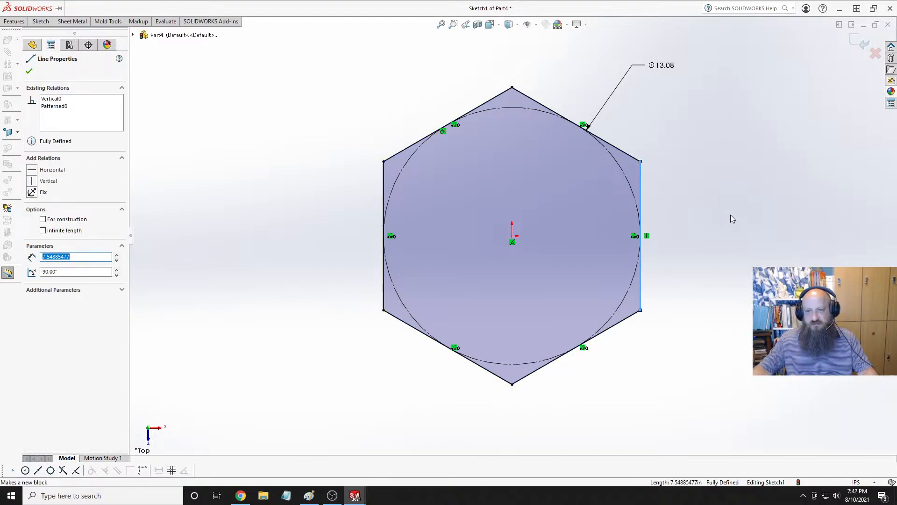
click(727, 162)
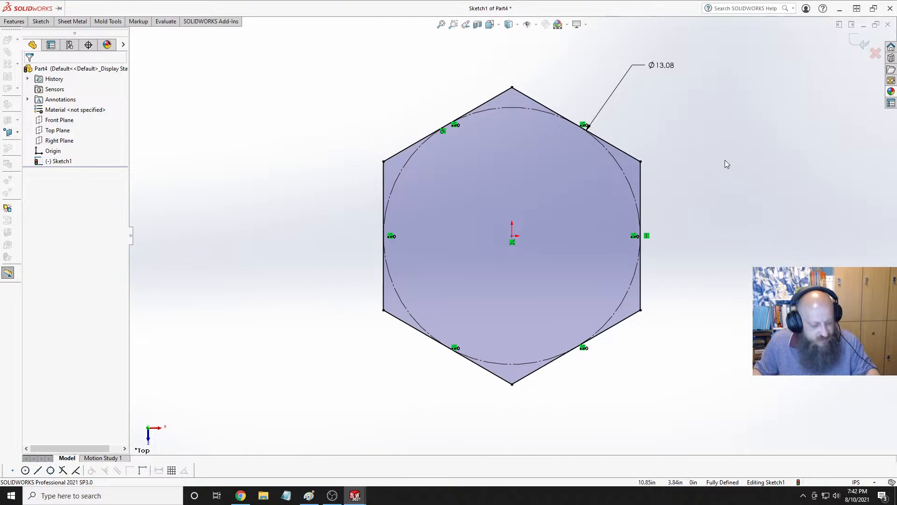
In 6GPUCryptoRig, measure the normal distance between a GPU mounting bracket's broad face and the parallel edge face of its bent end tab.
key(ctrl+Tab)
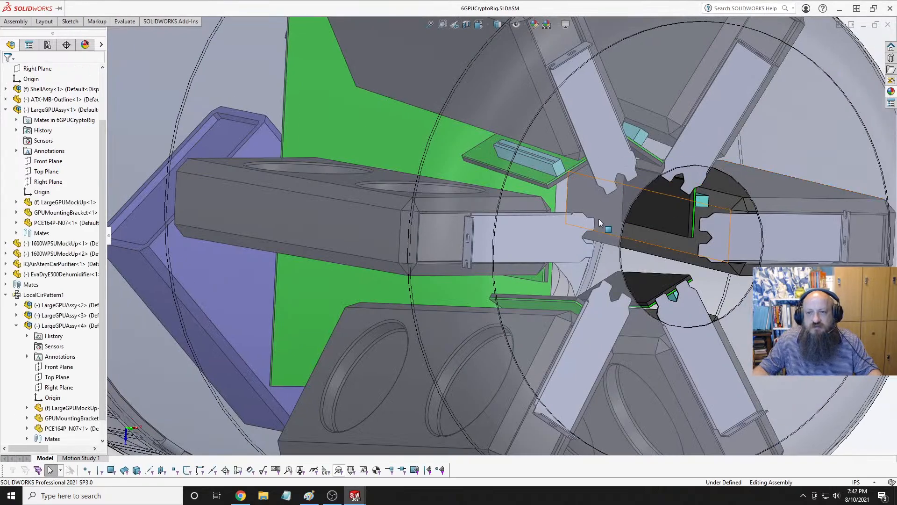
scroll(584, 233, down, 8)
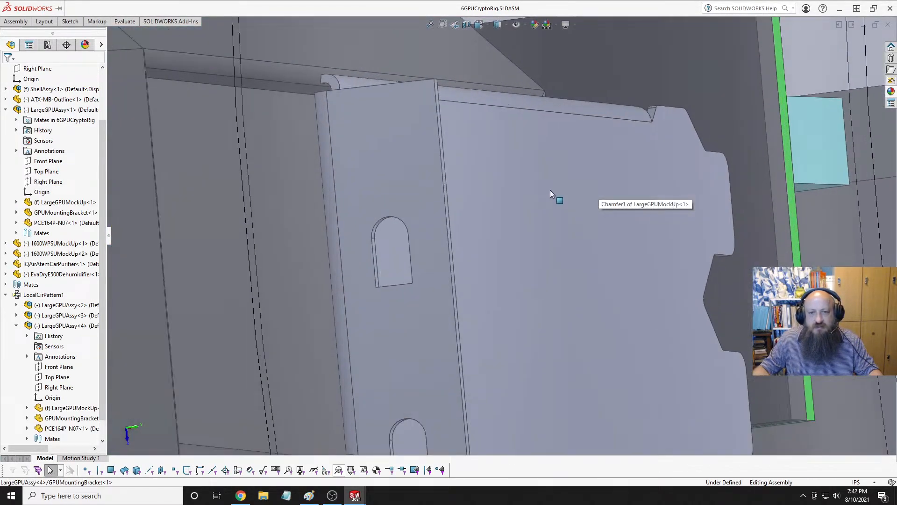
scroll(456, 192, down, 2)
scroll(456, 192, up, 3)
middle_drag(469, 188, 389, 219)
click(375, 221)
scroll(364, 221, down, 2)
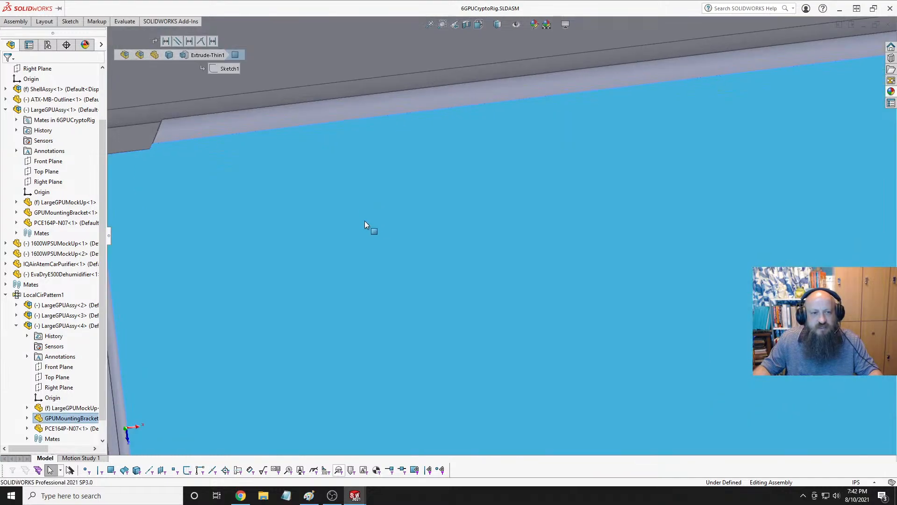
scroll(366, 220, up, 2)
middle_drag(330, 228, 261, 256)
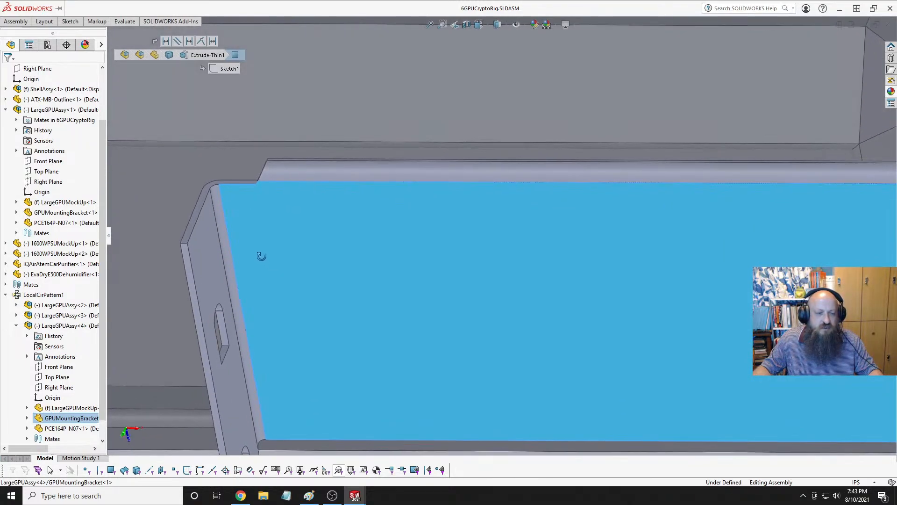
ctrl+click(186, 251)
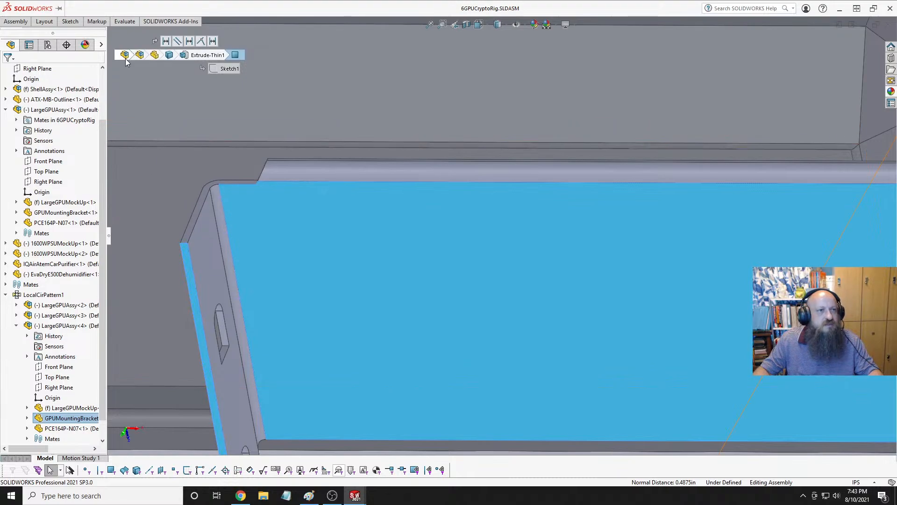
click(125, 21)
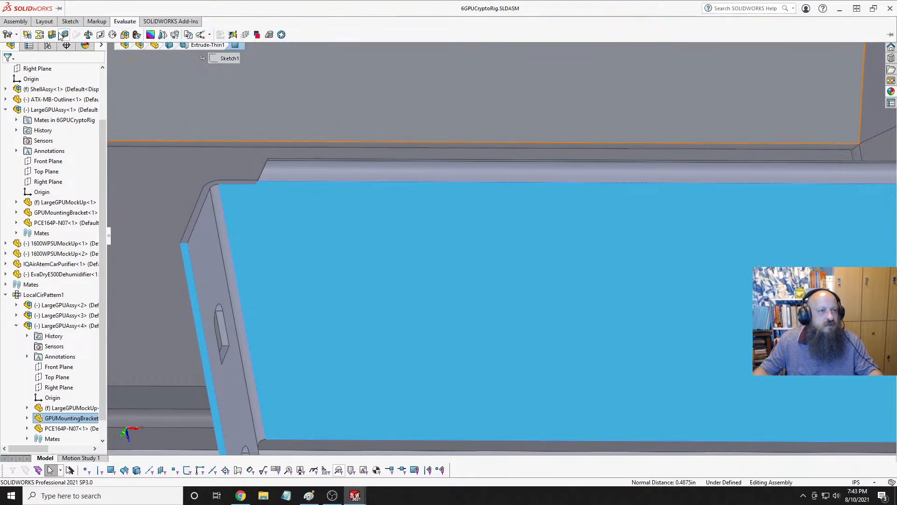
click(64, 34)
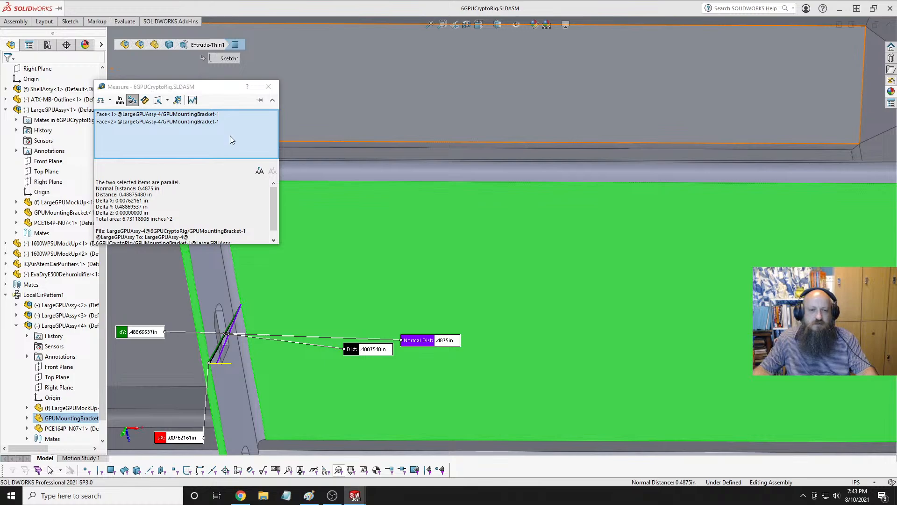
key(Escape)
key(Escape)
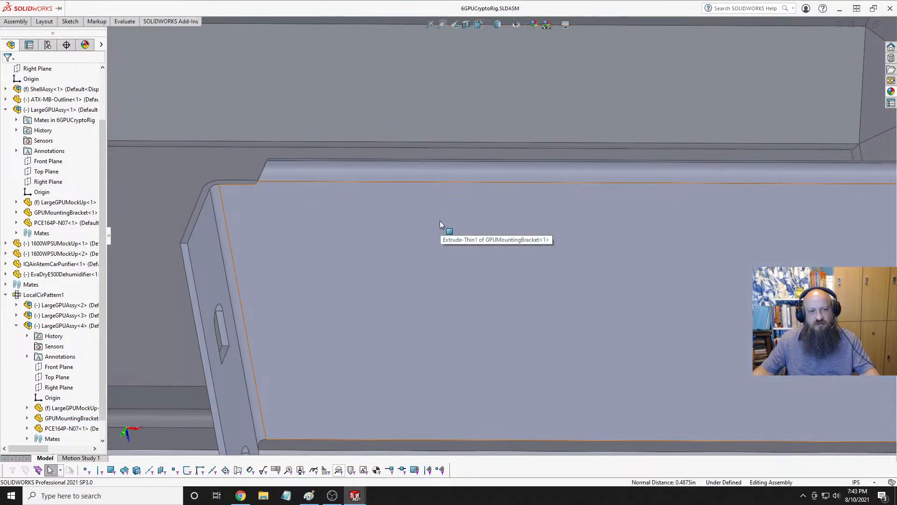
Extrude the hexagon sketch in Part4 as a blind boss 0.4875 in deep.
key(ctrl+Tab)
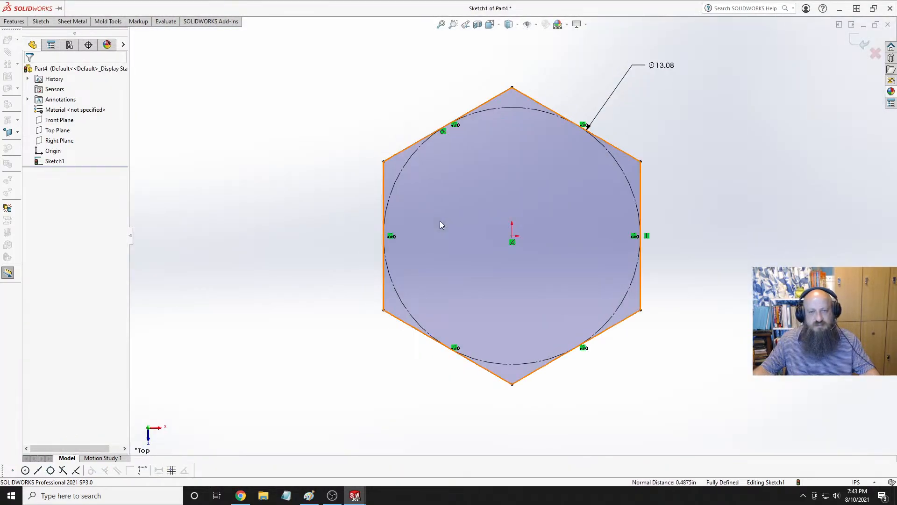
click(13, 21)
click(9, 34)
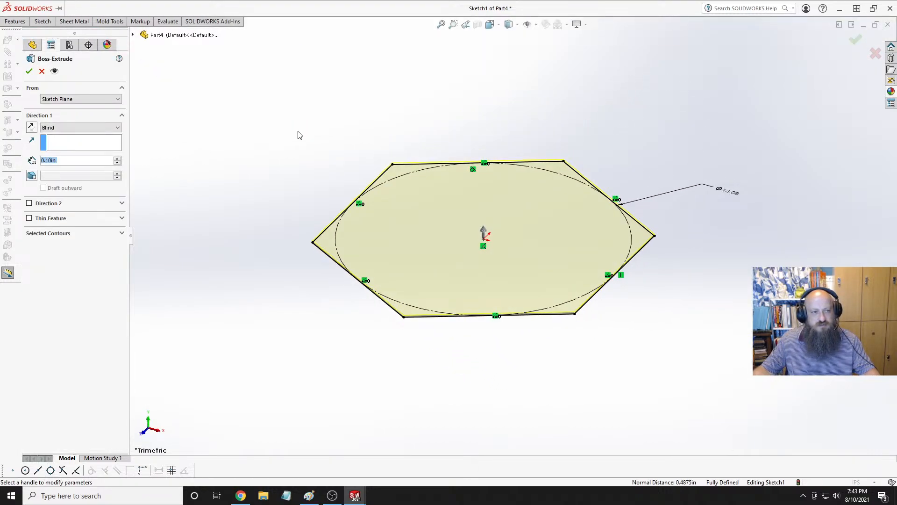
text(.487)
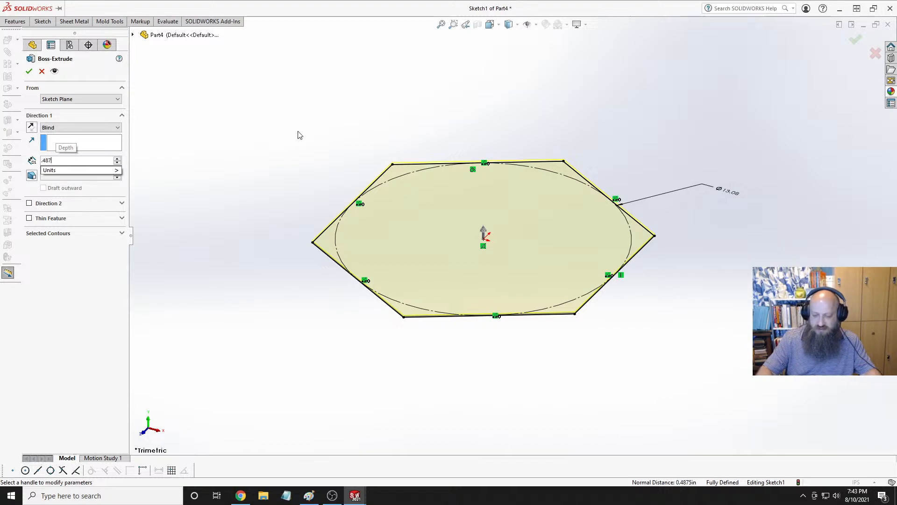
text(5)
key(Return)
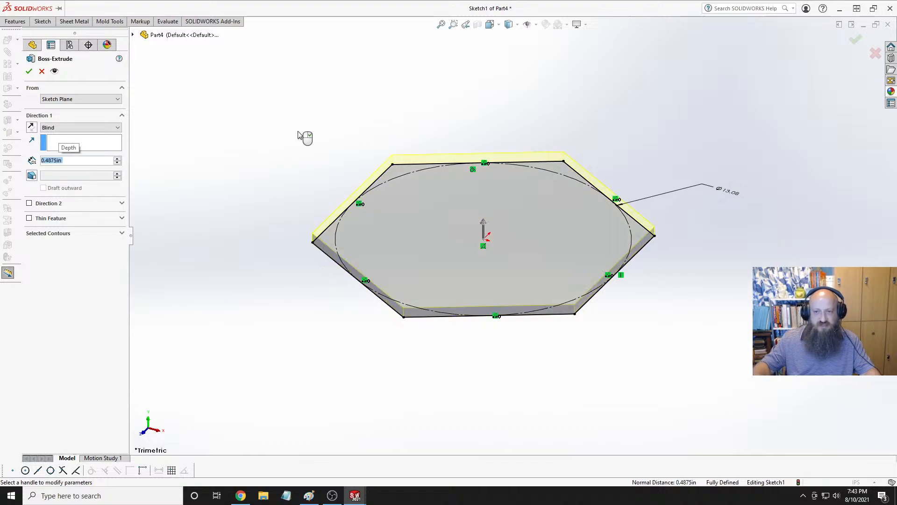
click(29, 72)
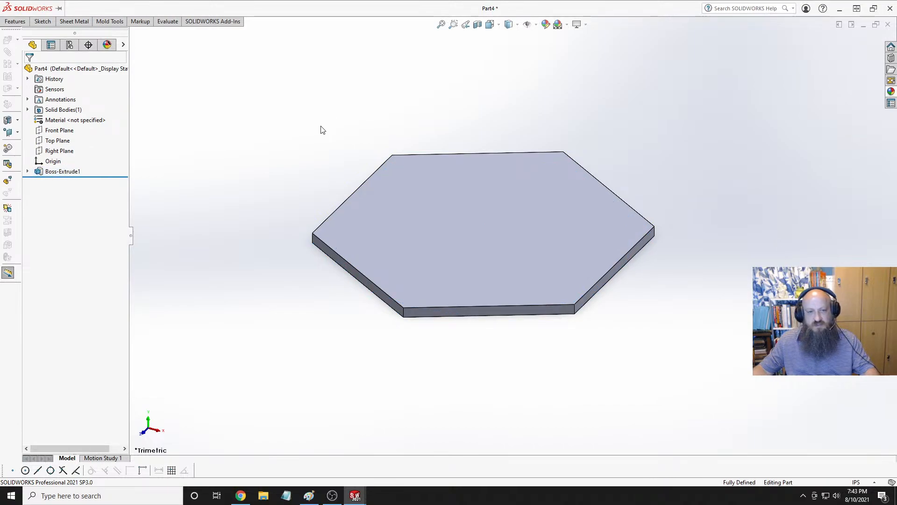
Orient Part4 to the Top view, then switch to 6GPUCryptoRig and examine the GPU mounting bracket and its bent end tab.
key(space)
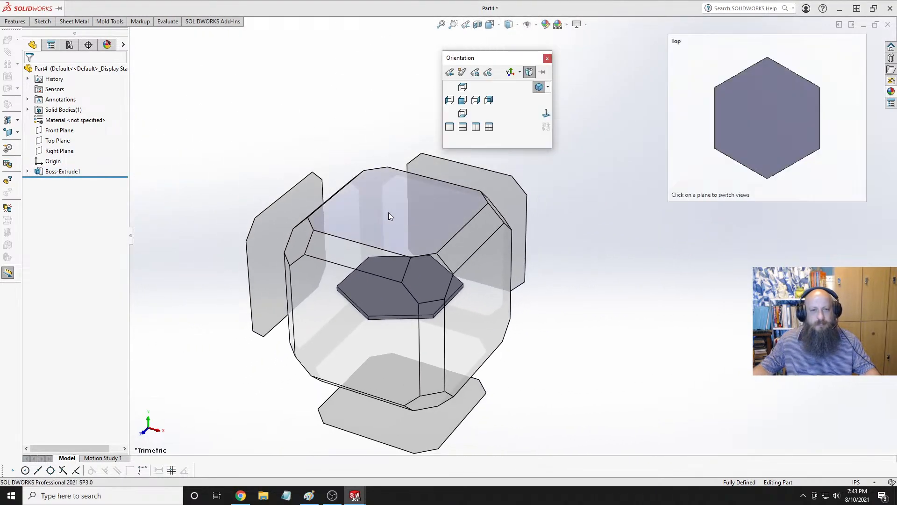
click(392, 211)
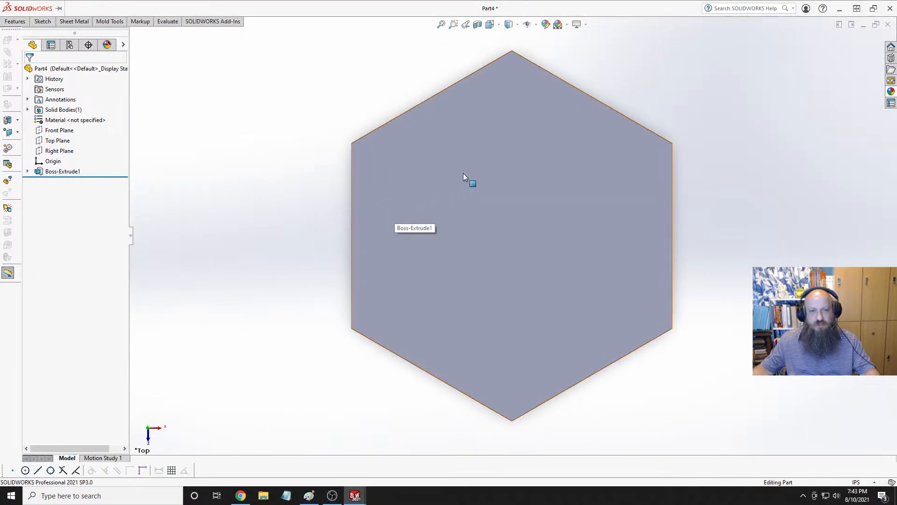
key(ctrl+Tab)
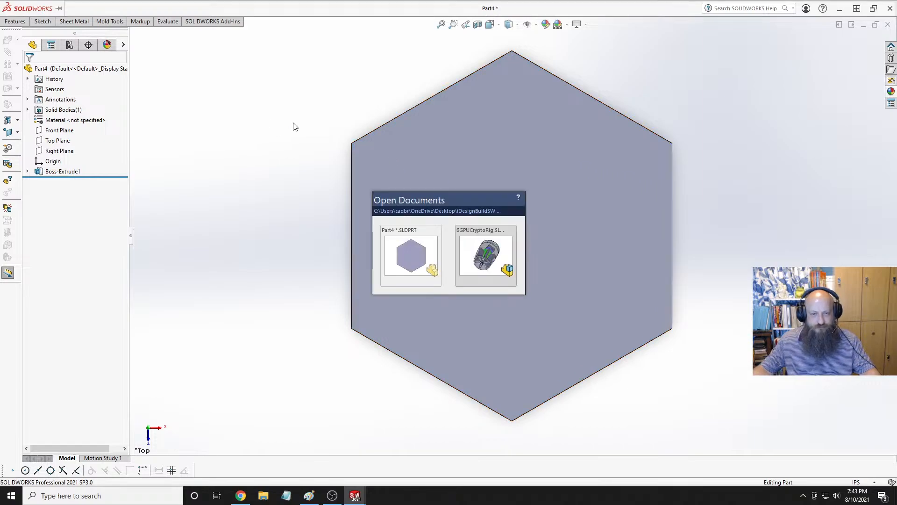
key(ctrl+Tab)
key(ctrl+Tab)
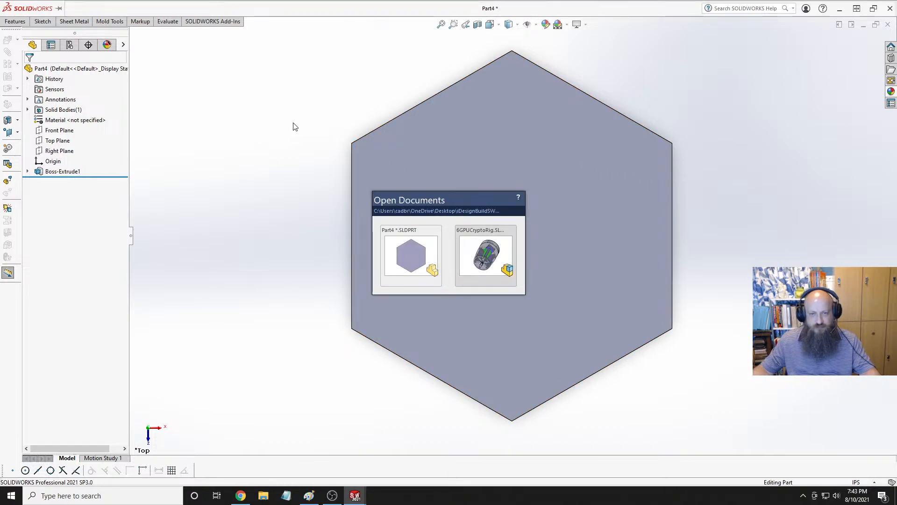
scroll(288, 200, up, 6)
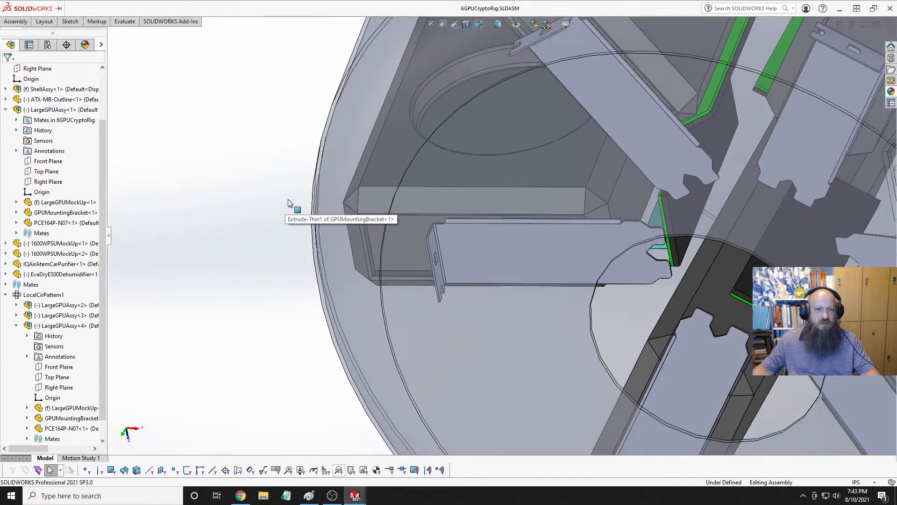
middle_drag(515, 117, 520, 161)
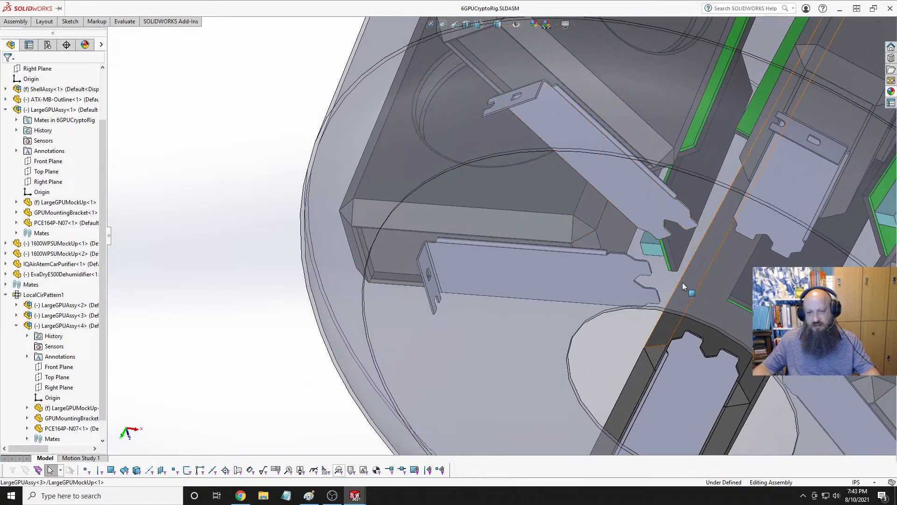
middle_drag(682, 282, 660, 280)
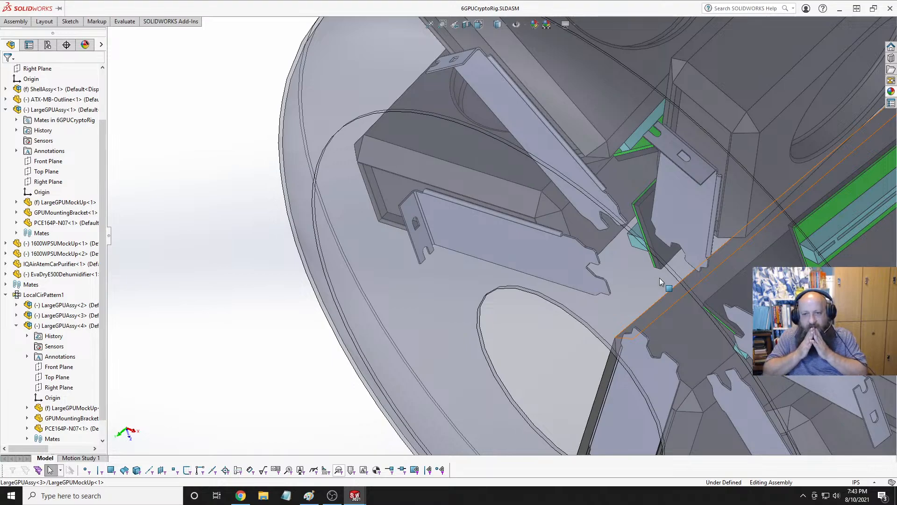
scroll(449, 204, down, 5)
mouse_move(584, 244)
middle_down()
mouse_move(538, 202)
mouse_move(626, 238)
mouse_move(646, 197)
mouse_move(609, 220)
mouse_move(593, 246)
middle_up()
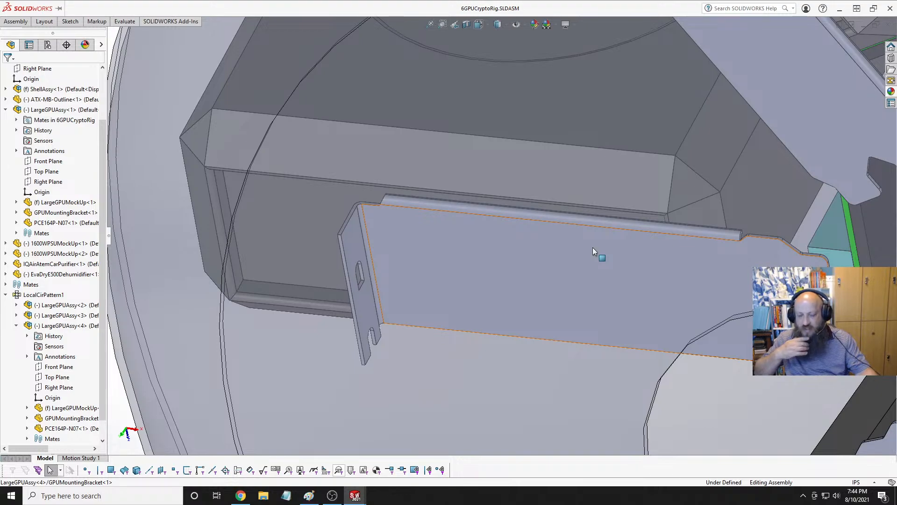
middle_drag(592, 247, 554, 256)
middle_drag(717, 284, 717, 284)
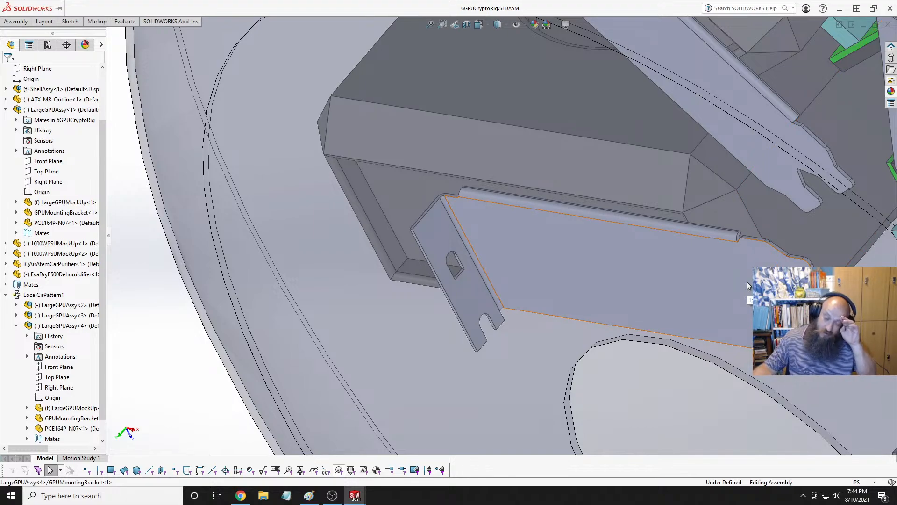
Measure the normal distance between the two narrow end faces of the GPU mounting bracket's bent tab.
scroll(661, 261, up, 2)
middle_drag(661, 260, 763, 232)
scroll(507, 247, down, 3)
scroll(480, 199, down, 3)
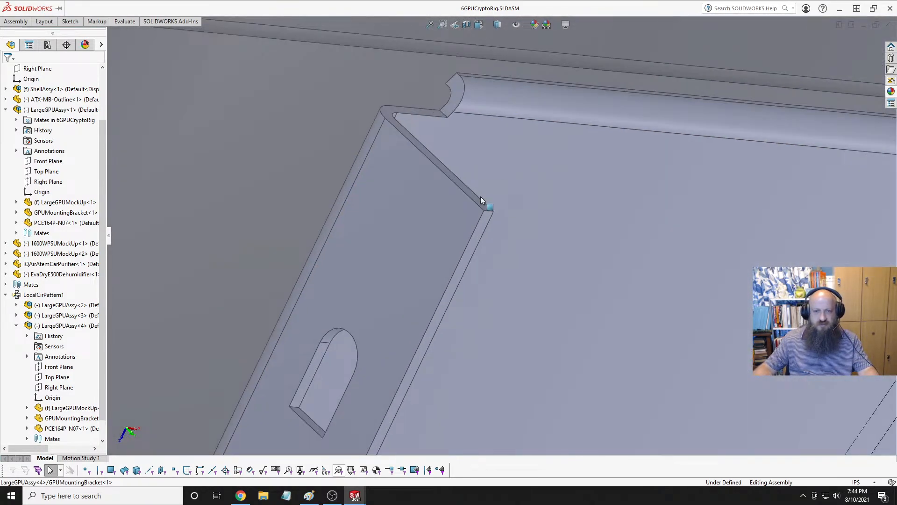
click(484, 204)
scroll(490, 244, up, 5)
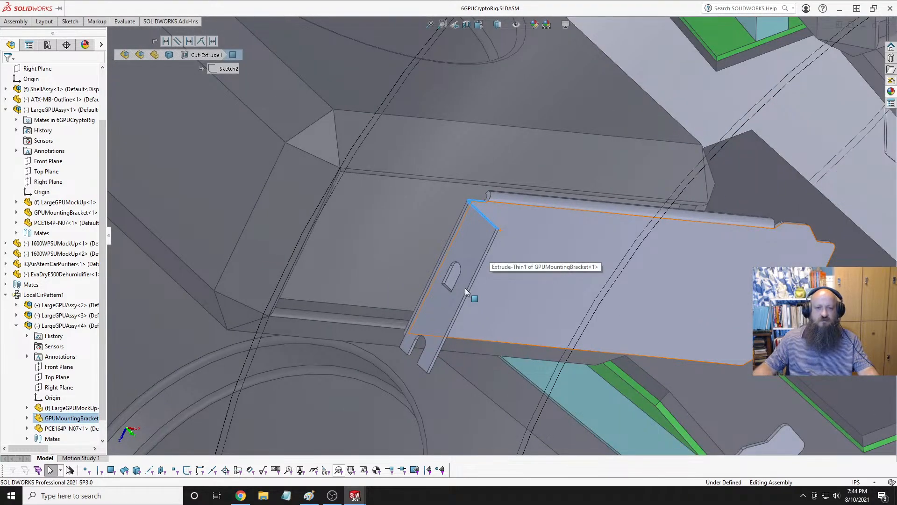
middle_drag(467, 290, 497, 156)
scroll(439, 343, down, 4)
click(436, 334)
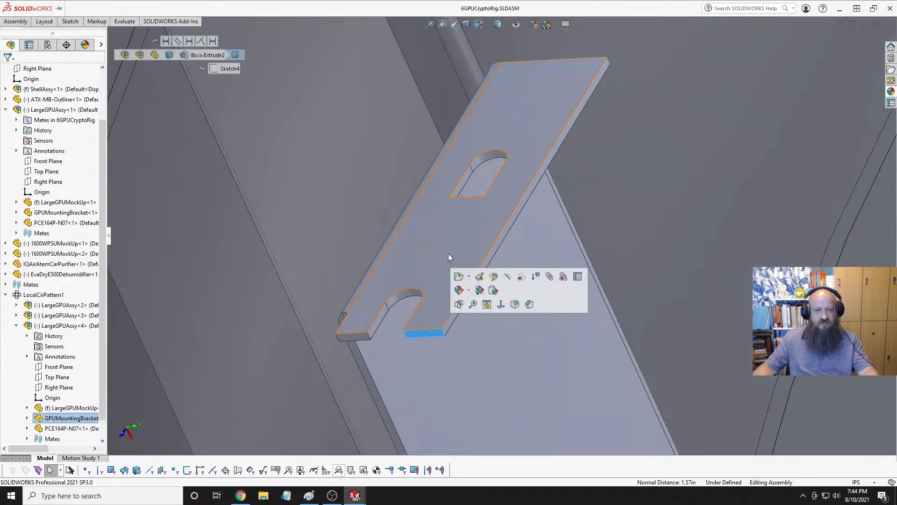
click(115, 23)
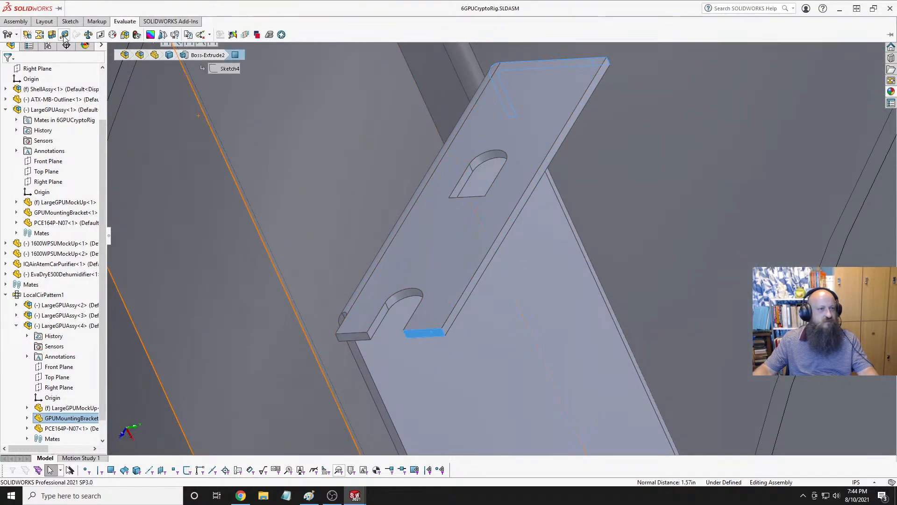
click(58, 37)
key(Escape)
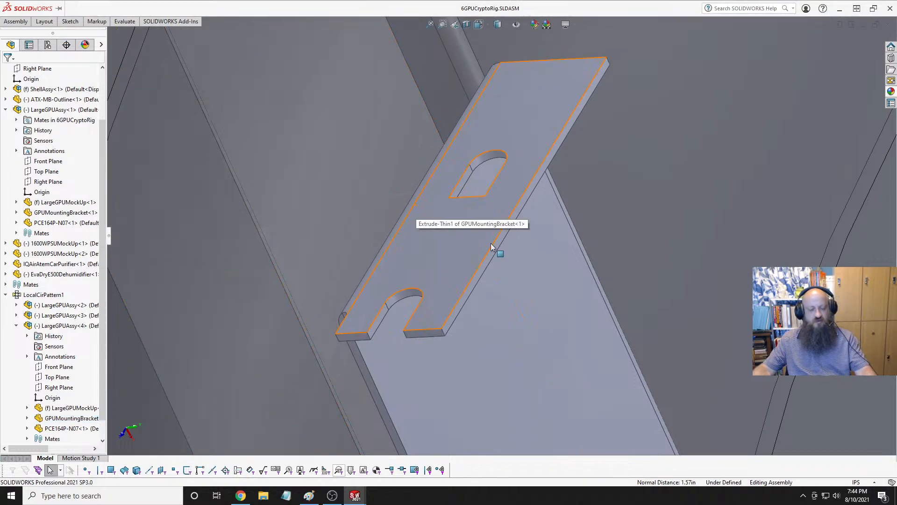
Return to Part4 and measure the length of the hexagon's left vertical edge.
key(ctrl+Tab)
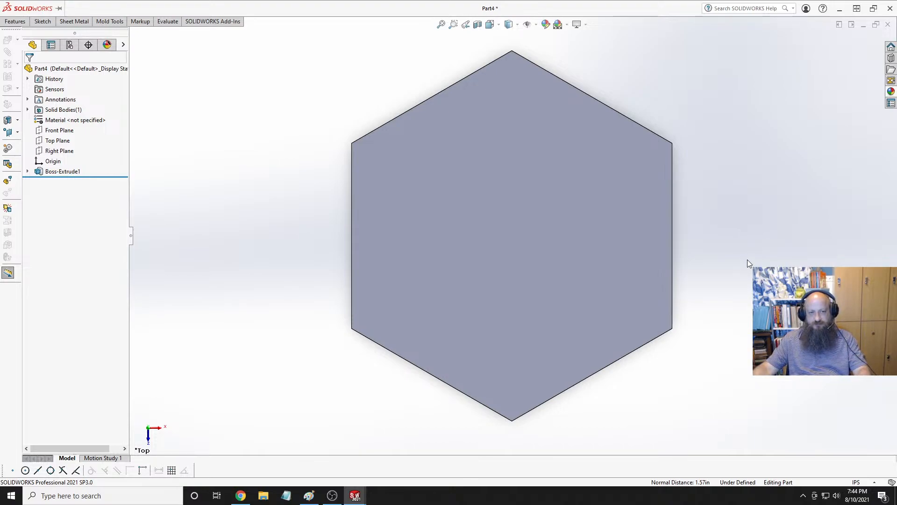
click(351, 189)
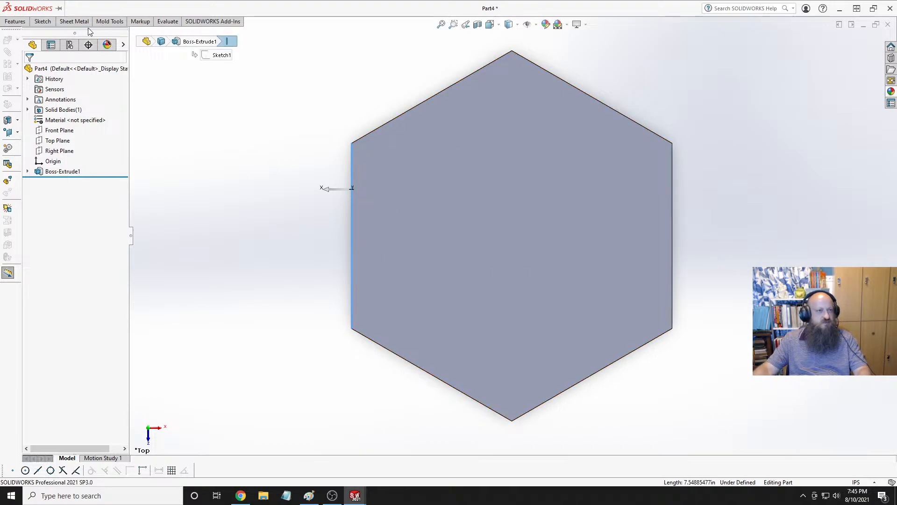
click(166, 22)
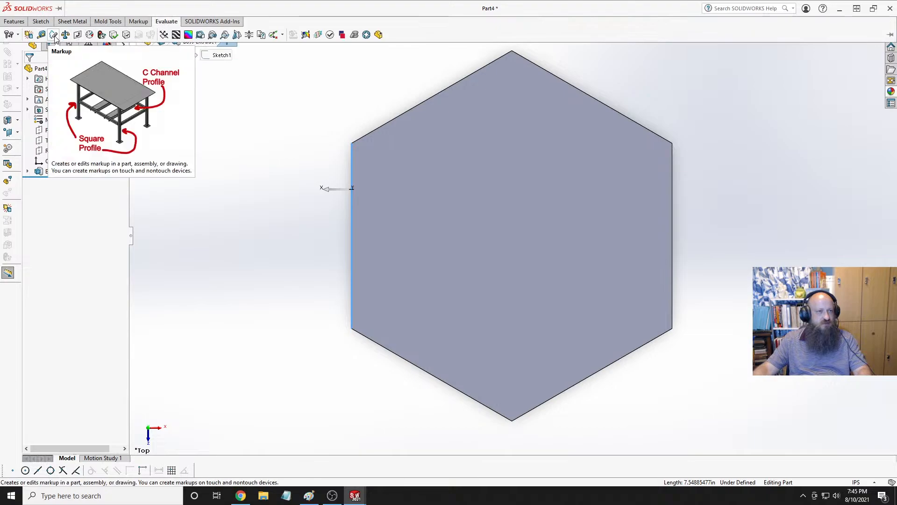
click(154, 35)
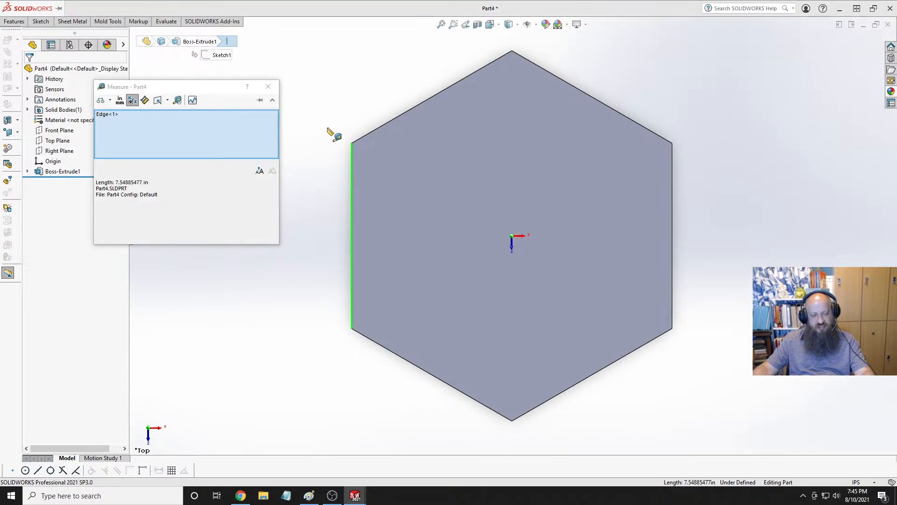
key(Escape)
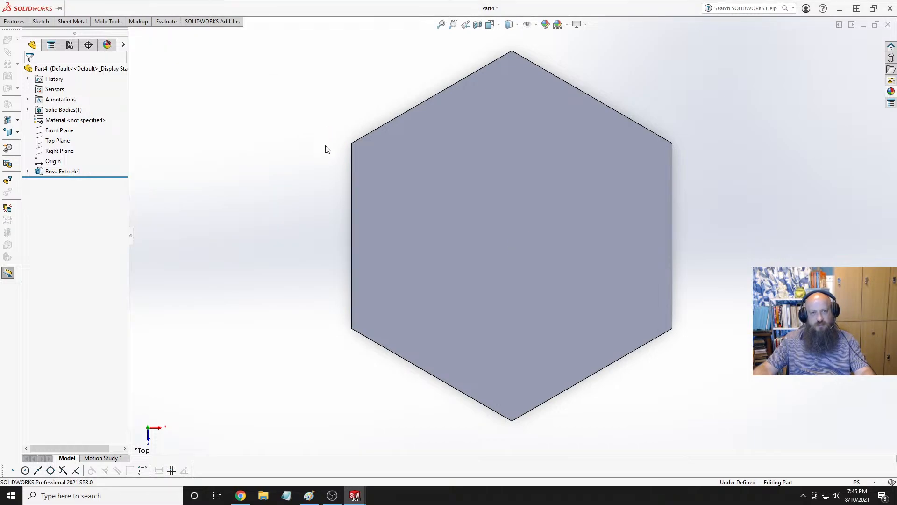
Start a sketch on the hexagon's top face and draw a horizontal, infinite-length centerline through the origin.
click(536, 185)
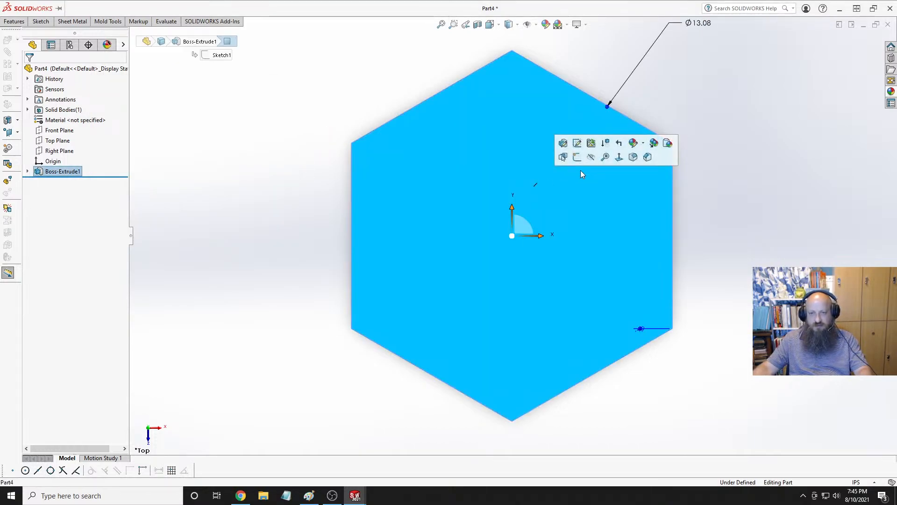
click(577, 158)
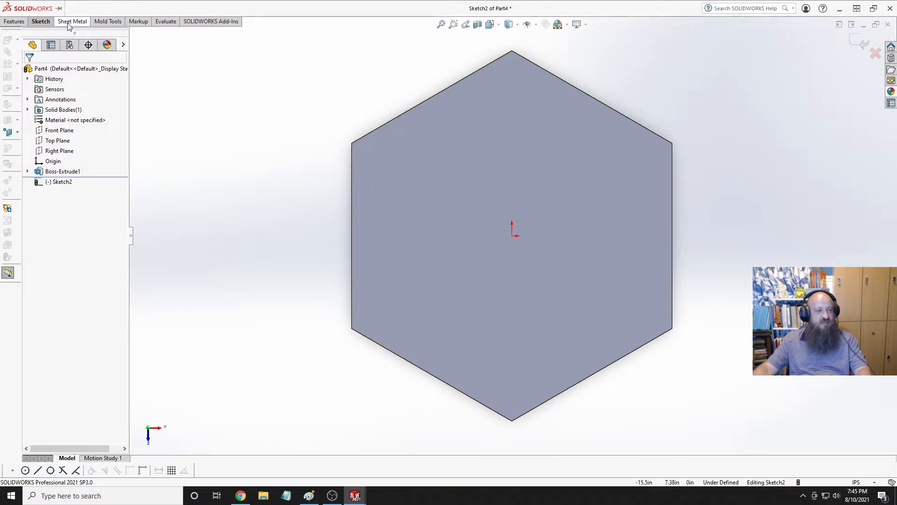
click(40, 23)
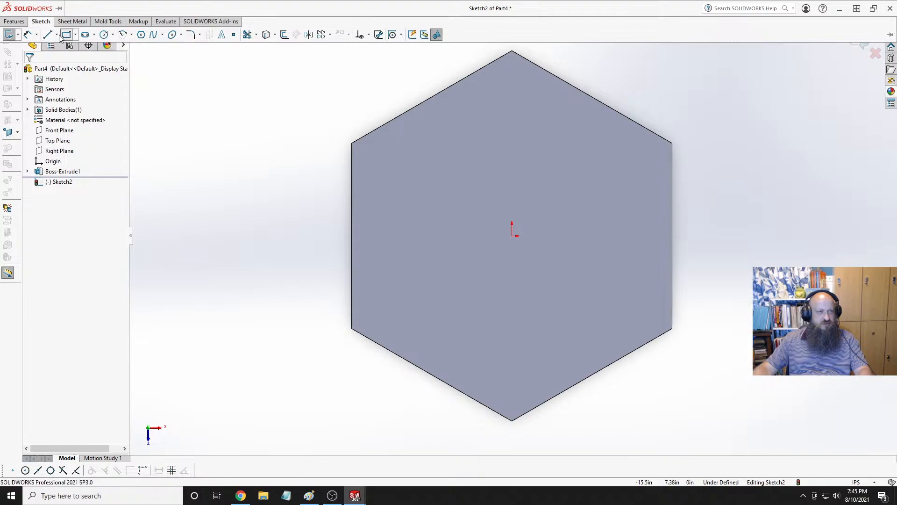
click(61, 34)
click(41, 21)
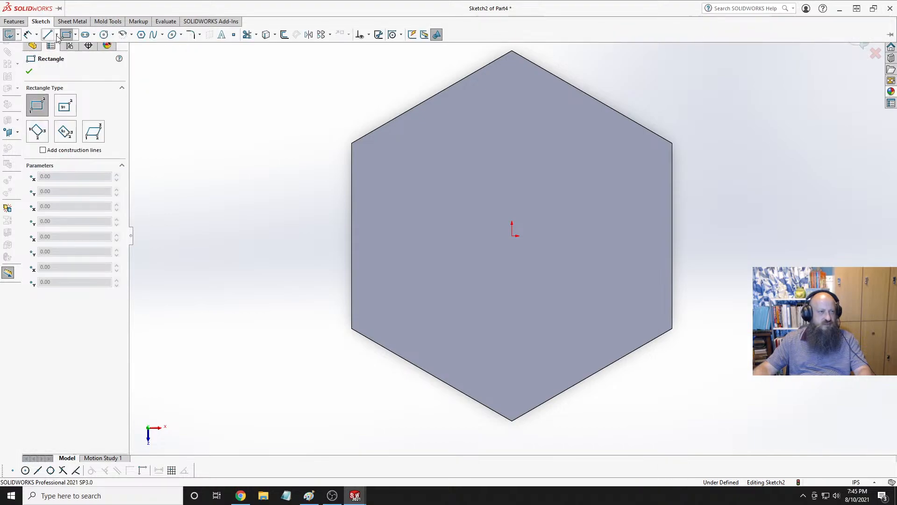
click(56, 35)
click(49, 59)
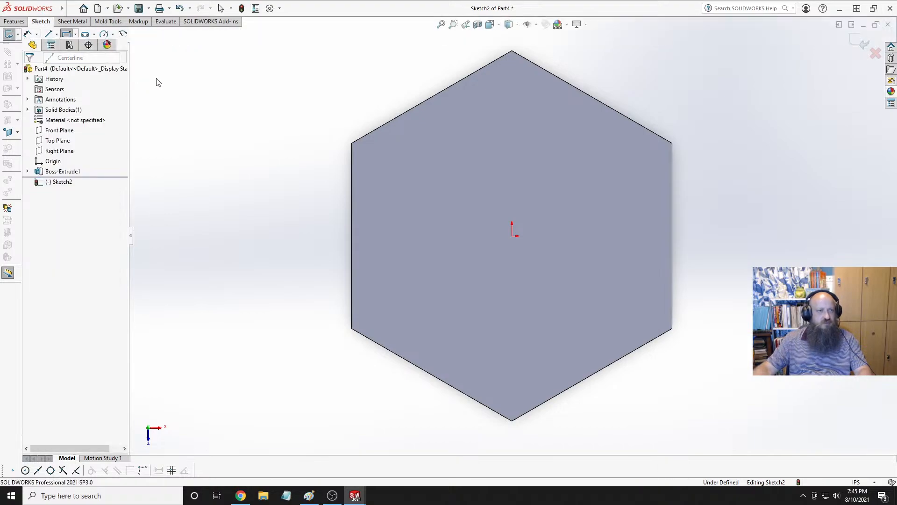
click(352, 236)
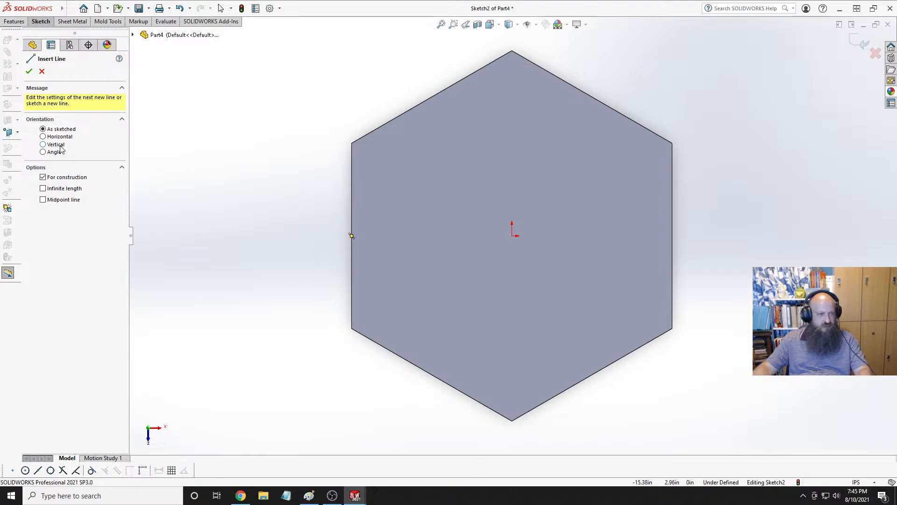
click(43, 142)
click(65, 194)
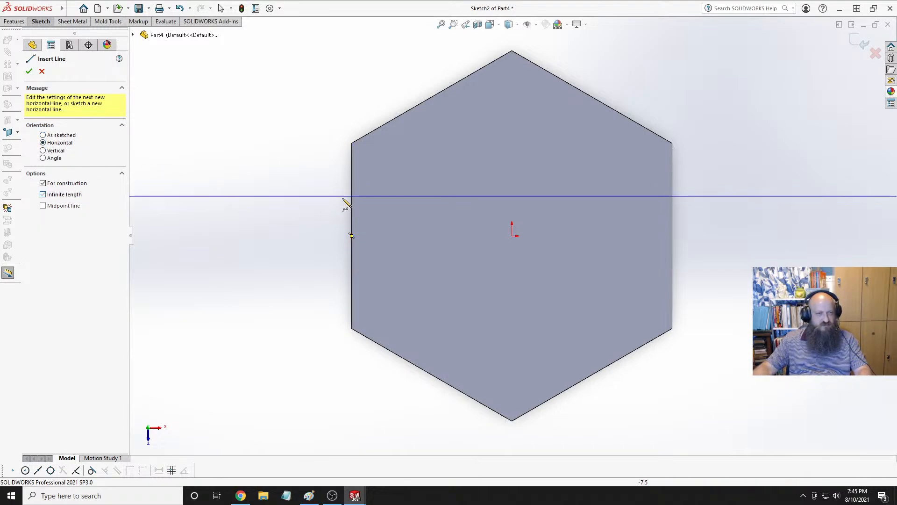
click(512, 235)
key(Escape)
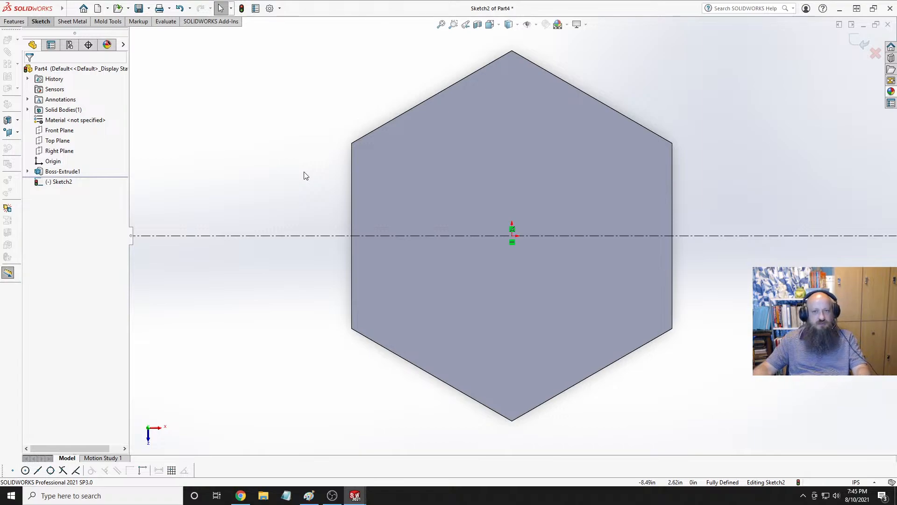
Draw a centerline from the midpoint of the hexagon's lower-left side to the midpoint of its upper-right side.
click(70, 23)
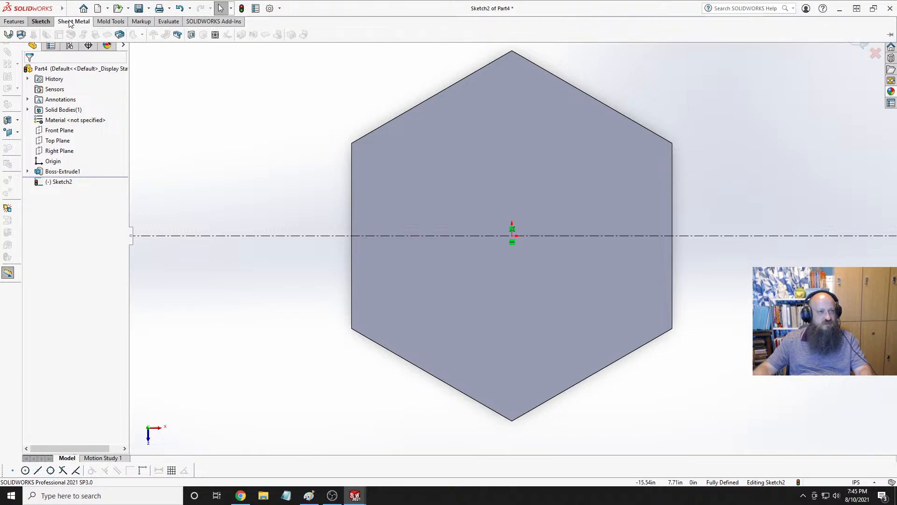
click(41, 21)
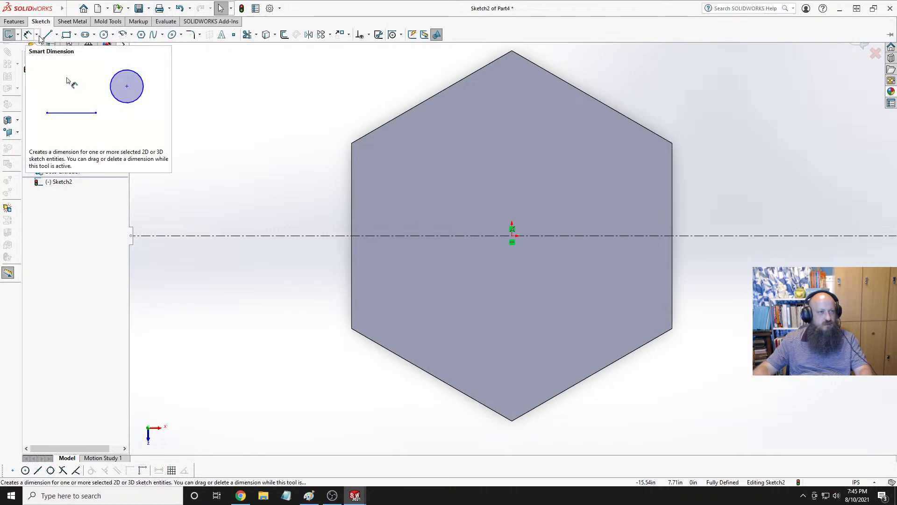
click(57, 35)
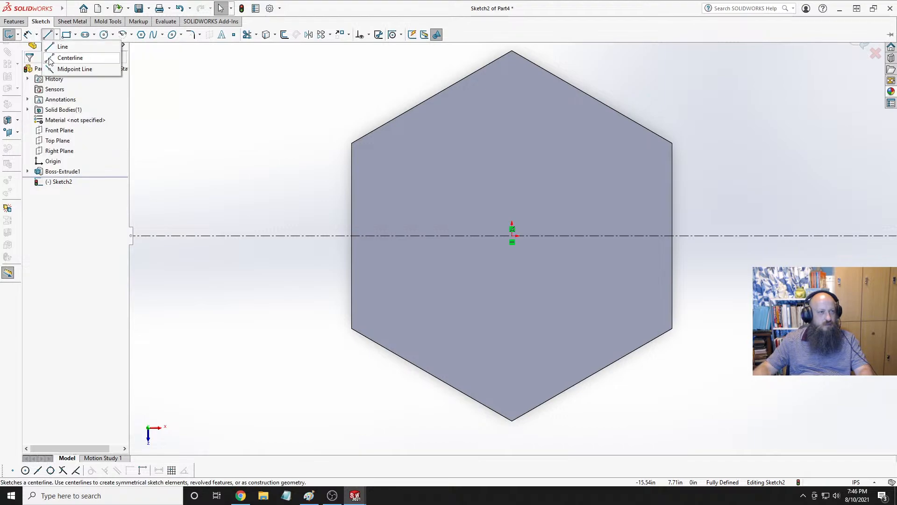
click(50, 58)
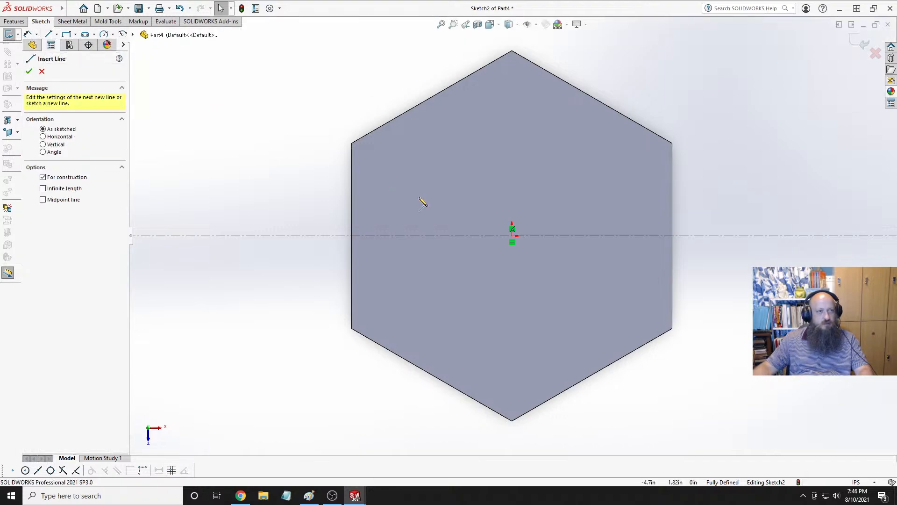
click(431, 374)
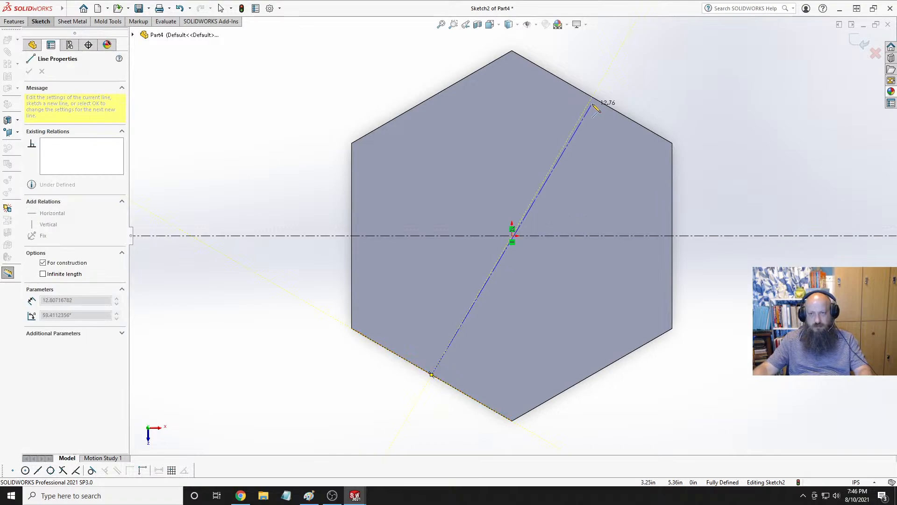
click(593, 97)
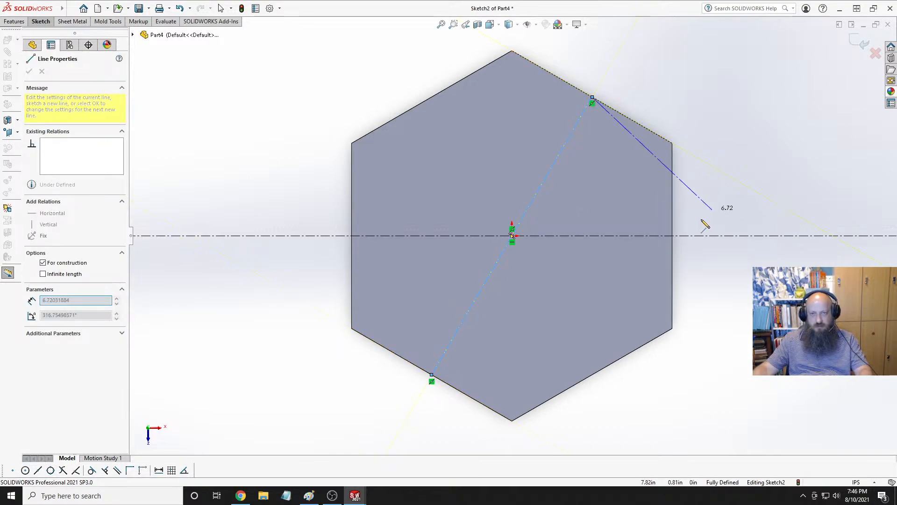
key(Escape)
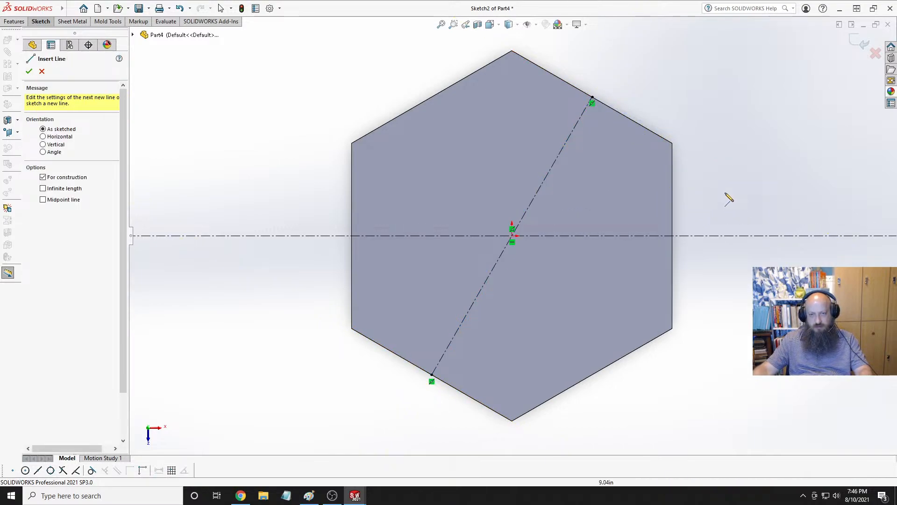
Draw a centerline from the midpoint of the hexagon's lower-right side to the midpoint of its upper-left side.
click(592, 374)
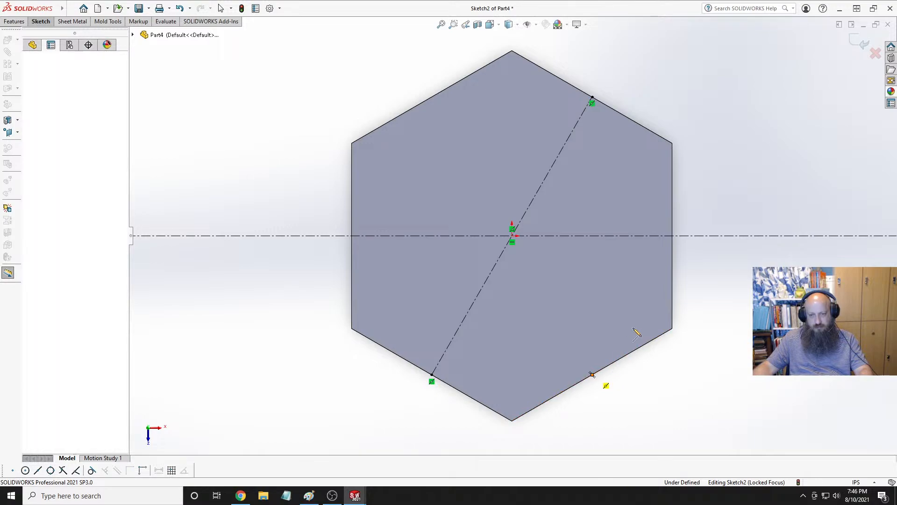
click(432, 99)
key(Escape)
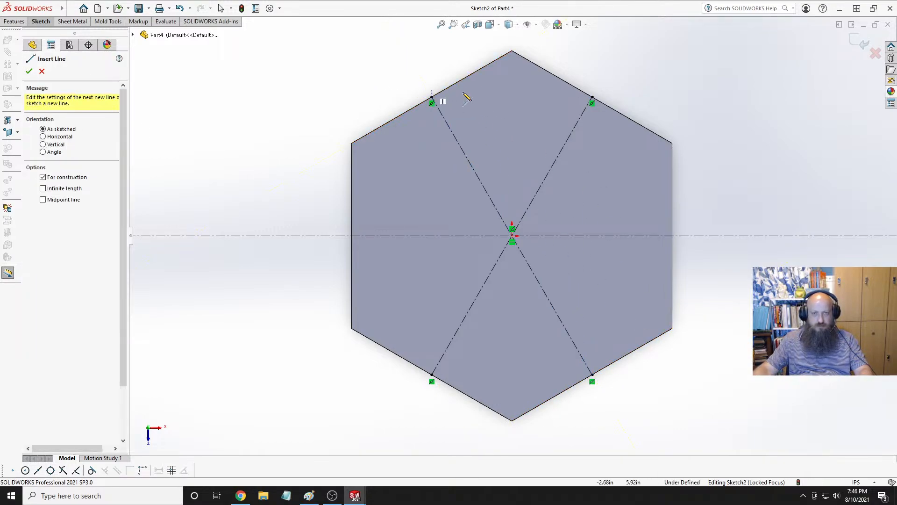
key(Escape)
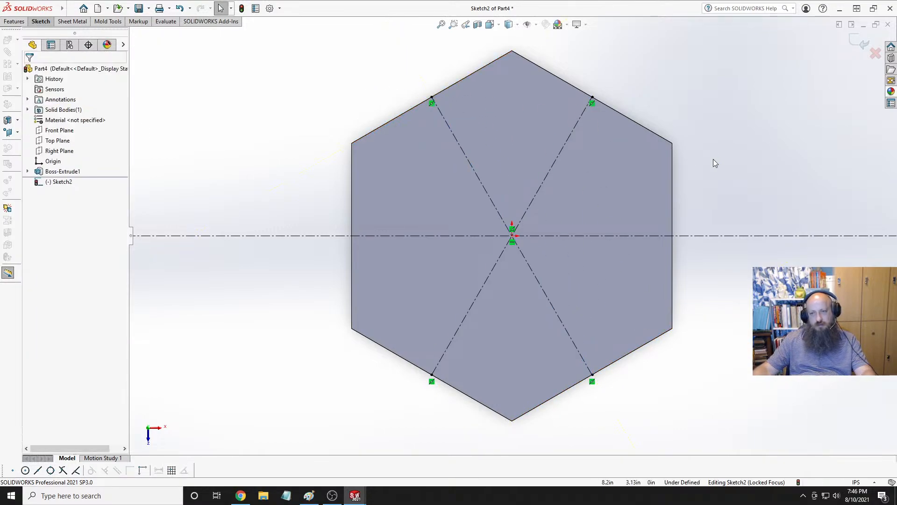
Replace the infinite horizontal centerline with one joining the midpoints of the hexagon's left and right vertical sides.
click(722, 236)
key(Delete)
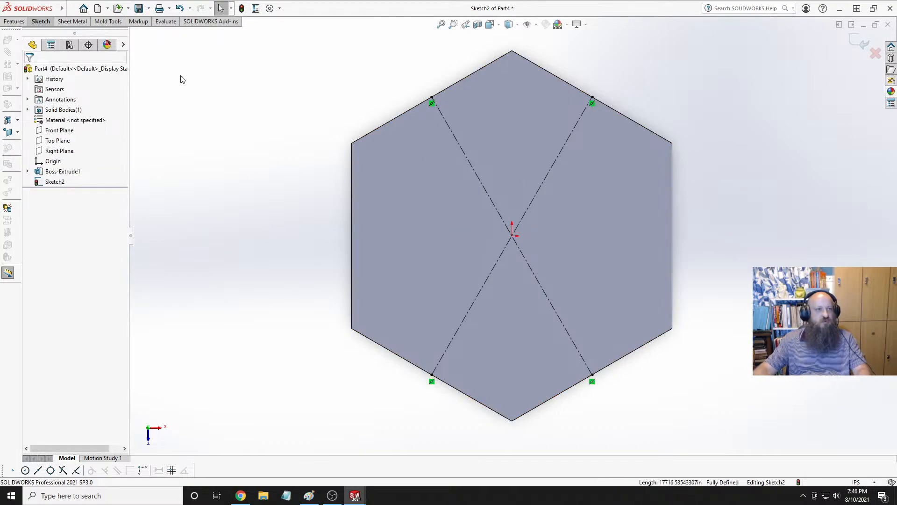
click(41, 22)
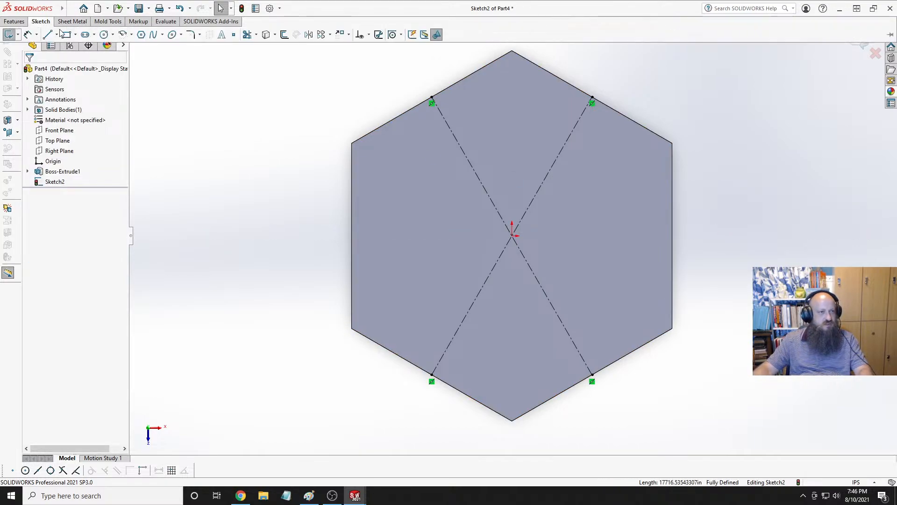
click(57, 34)
click(60, 57)
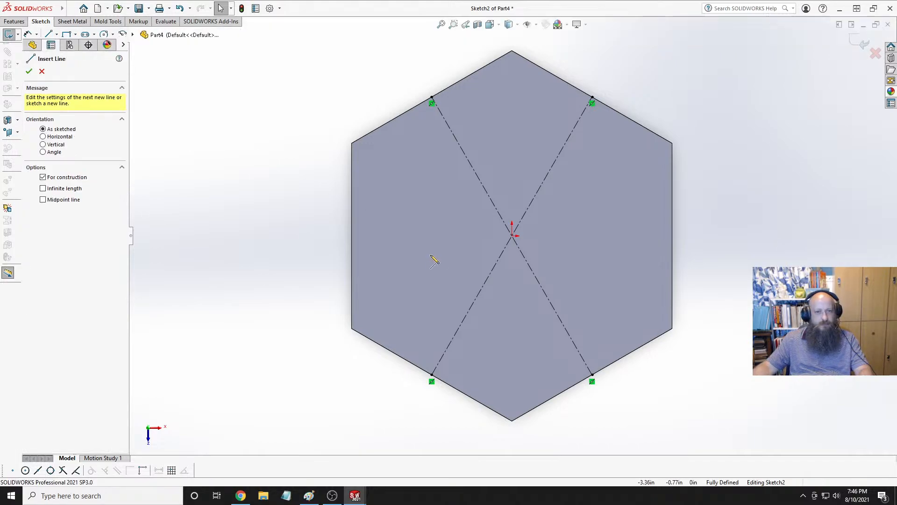
click(352, 235)
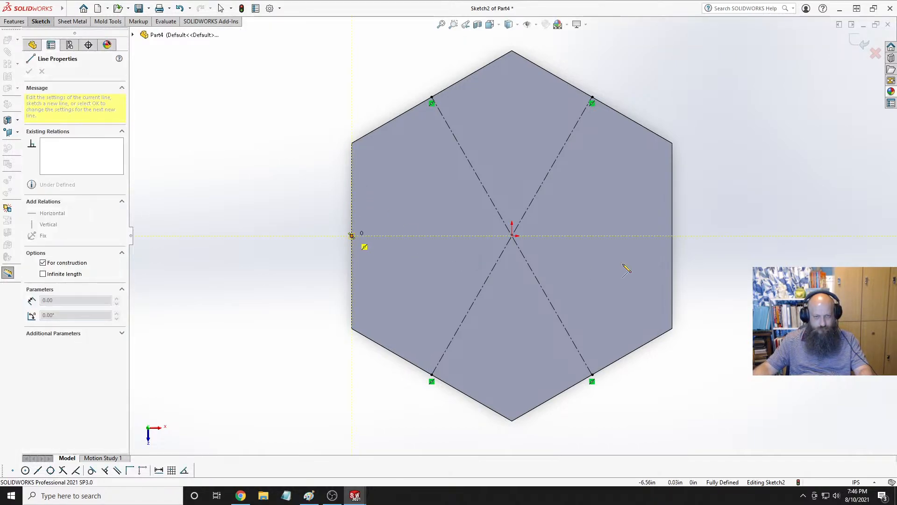
click(672, 236)
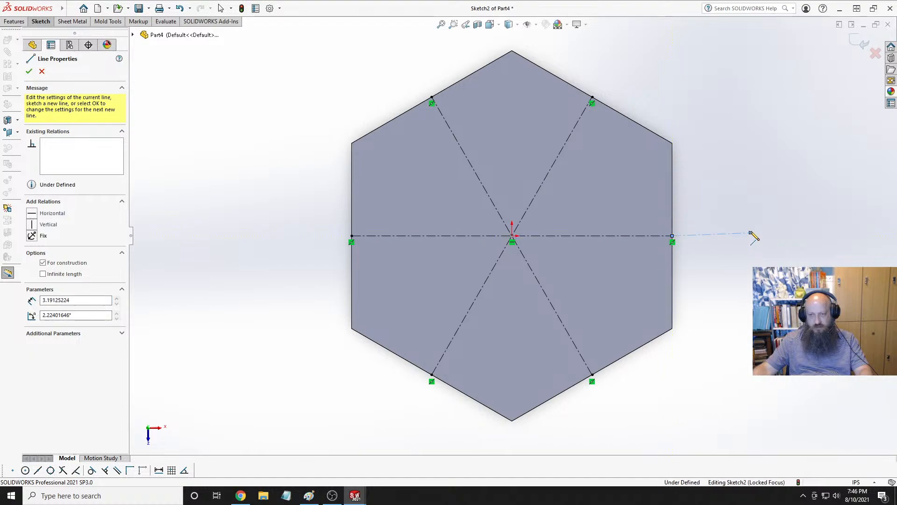
key(Escape)
key(Escape)
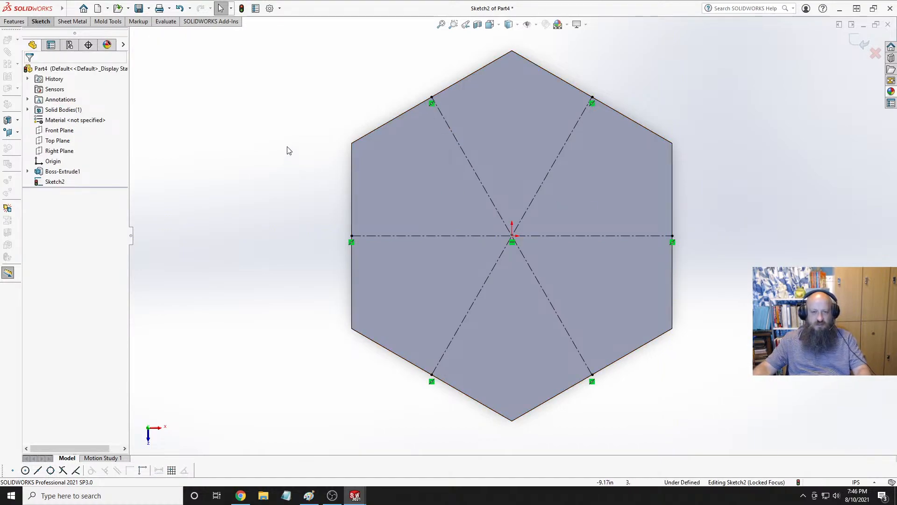
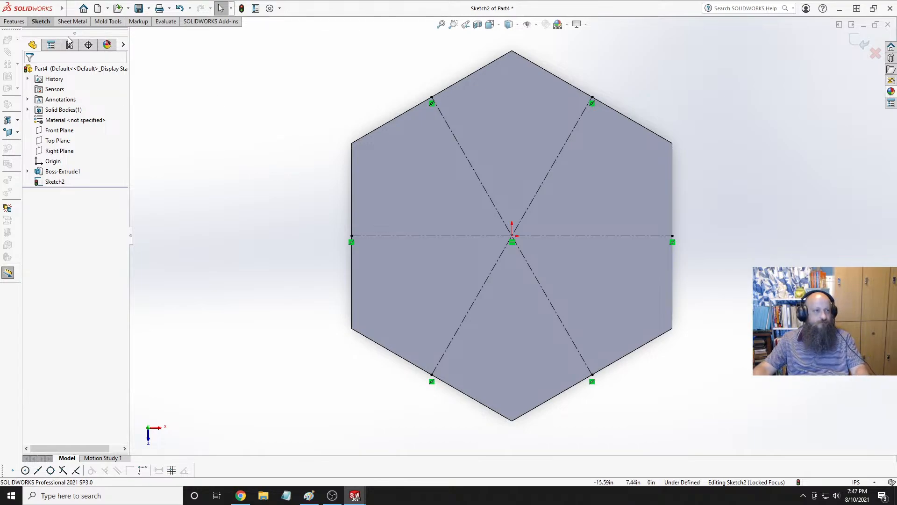
Offset all three centerlines bi-directionally by 1.25 in.
click(41, 21)
click(284, 34)
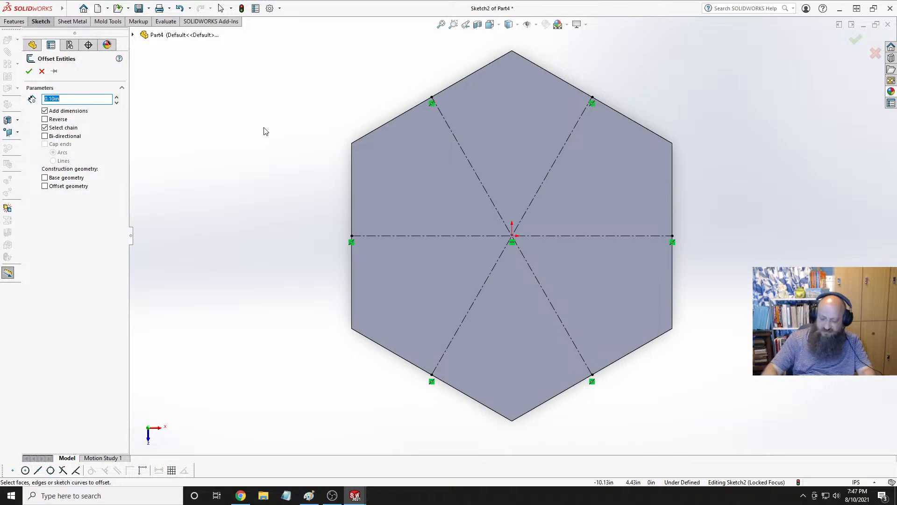
text(1.25)
key(Return)
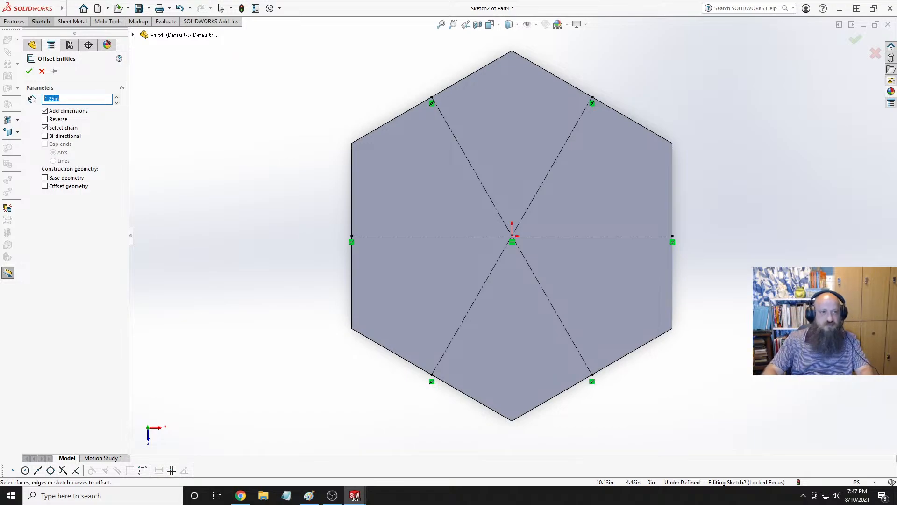
click(45, 136)
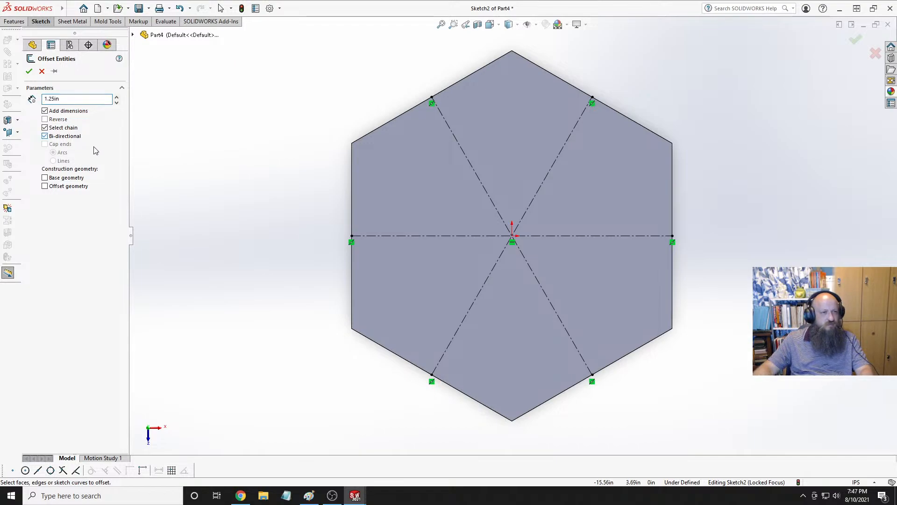
click(449, 235)
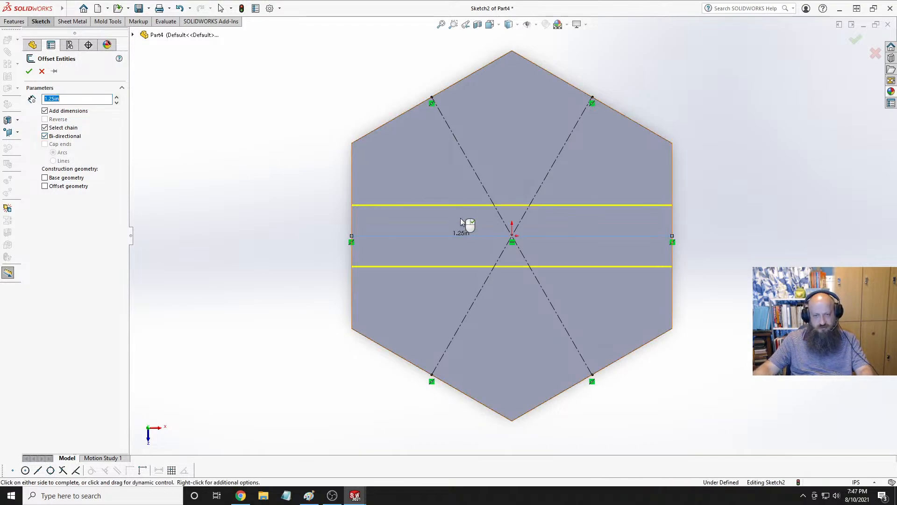
click(475, 175)
click(551, 170)
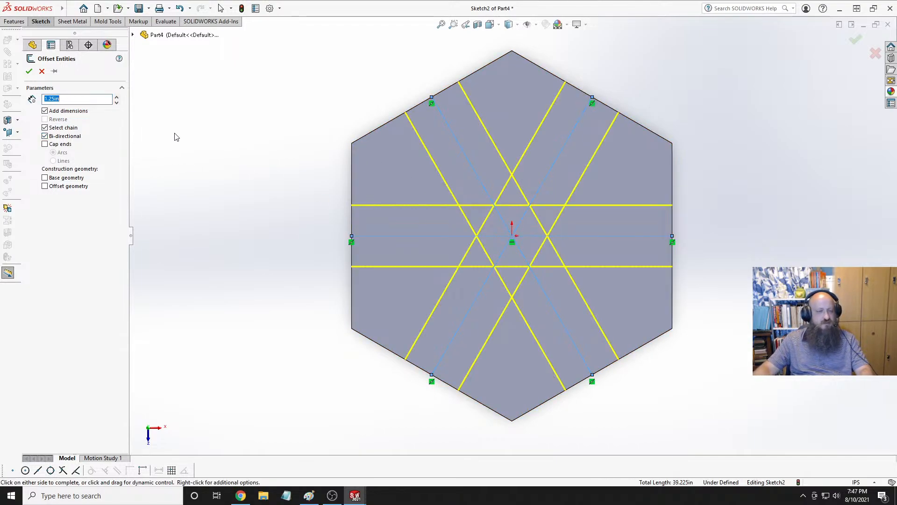
click(28, 71)
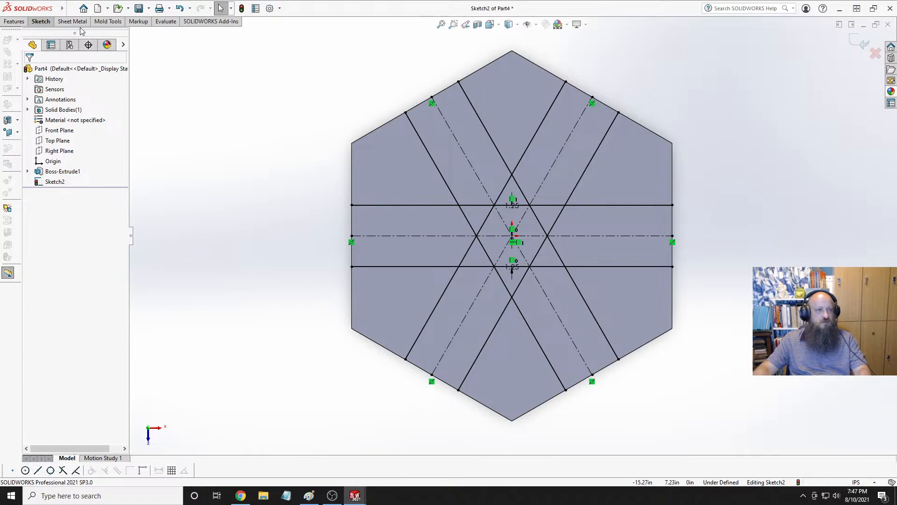
Draw solid lines along the hexagon's edges around its top and upper-right corners, ending at the adjacent offset lines.
click(43, 22)
click(47, 34)
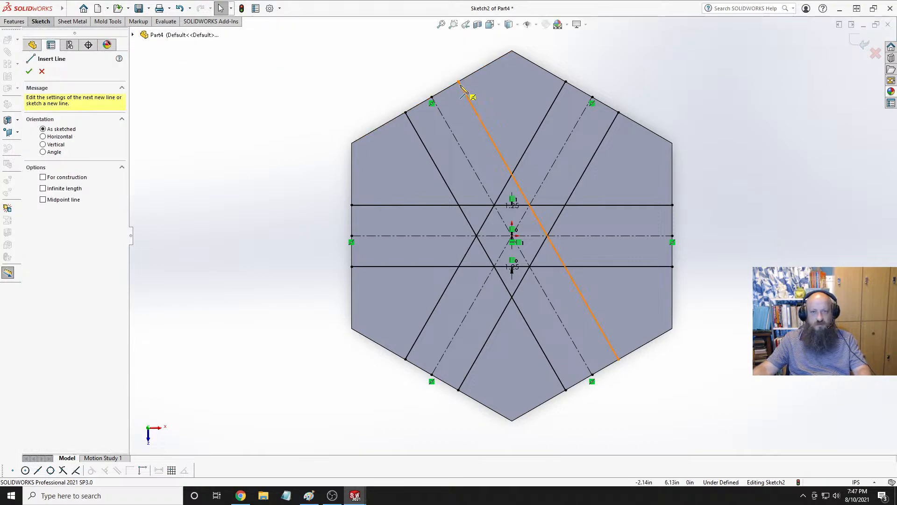
click(458, 82)
click(513, 51)
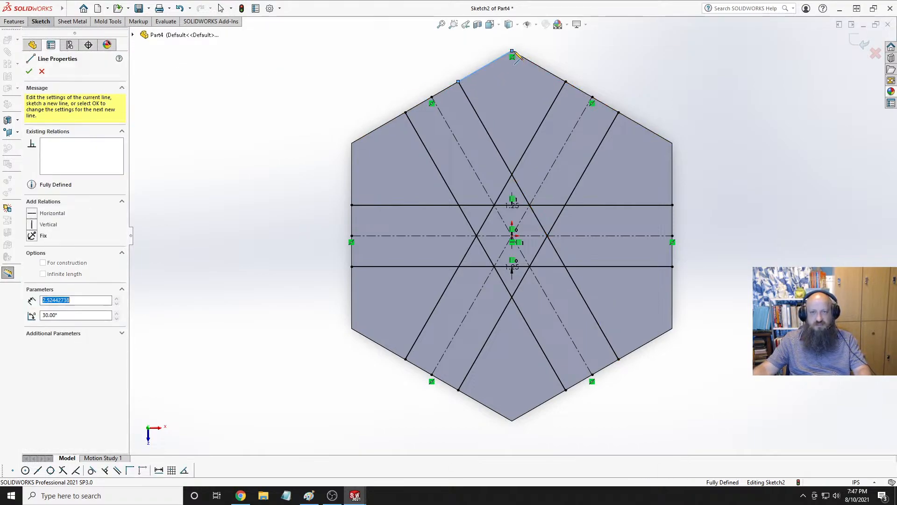
click(565, 82)
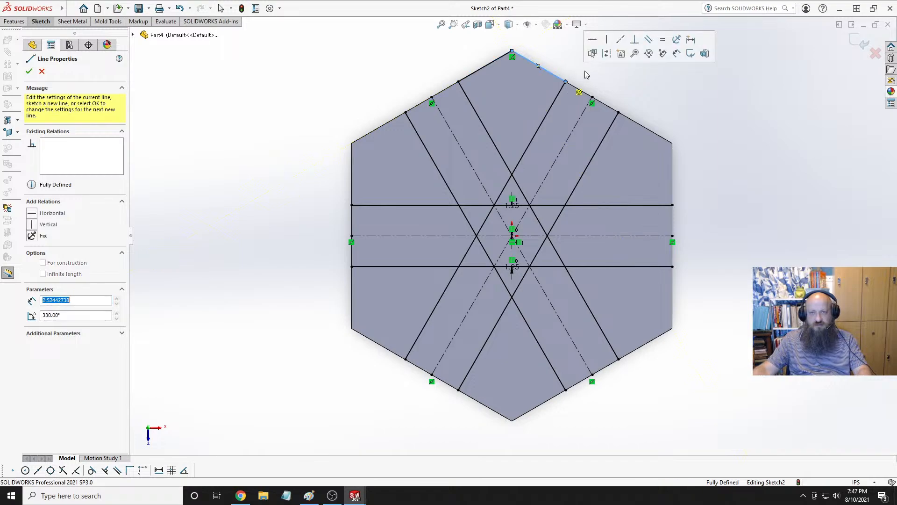
click(672, 143)
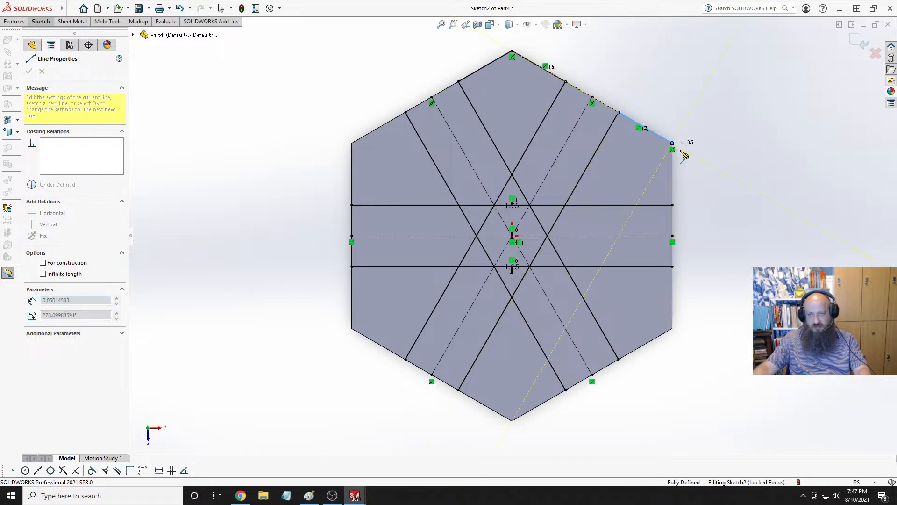
click(673, 205)
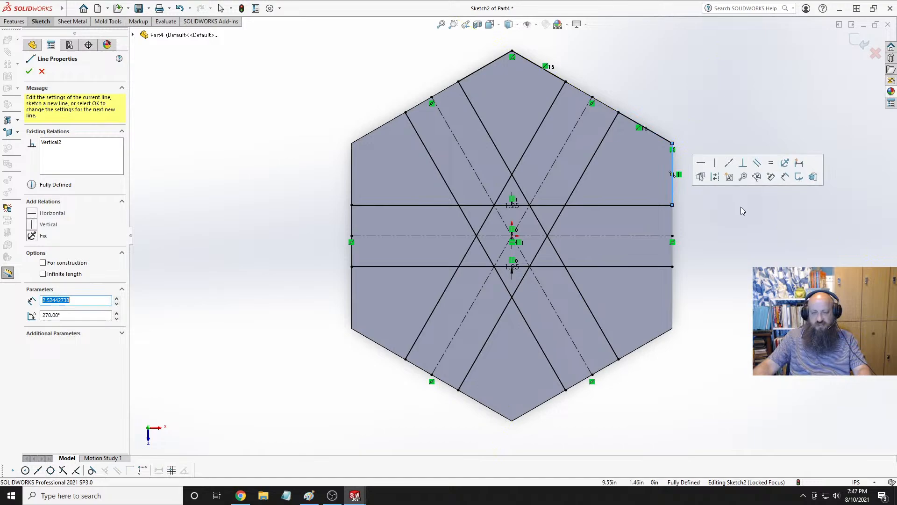
Trace the hexagon's edges with lines around its lower-right and bottom corners, between the neighbouring offset line endpoints.
click(672, 267)
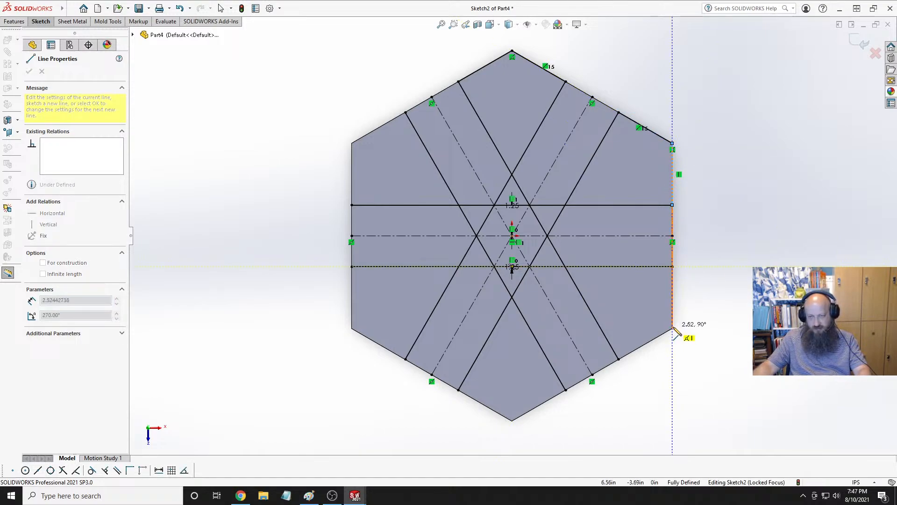
click(672, 328)
click(618, 358)
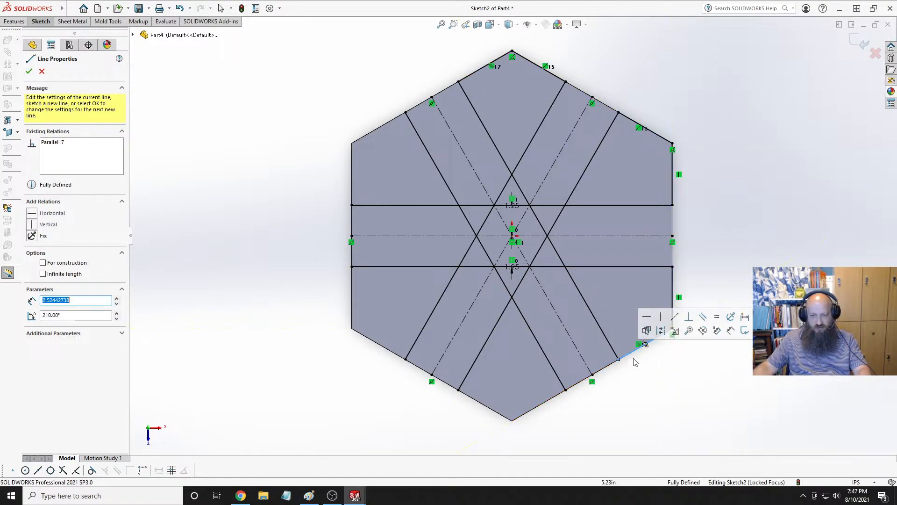
click(511, 420)
double_click(458, 390)
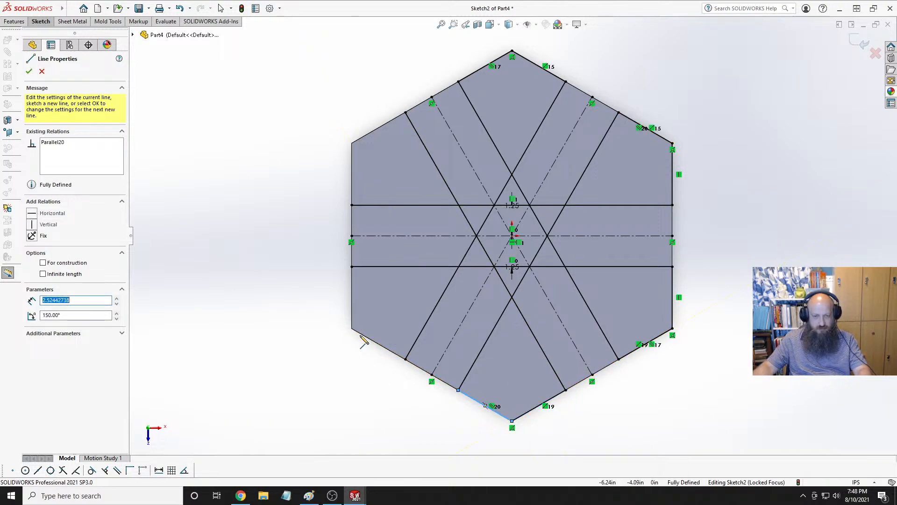
Trace the hexagon's edges with lines around its lower-left and upper-left corners, between the neighbouring offset line endpoints.
click(405, 359)
click(351, 329)
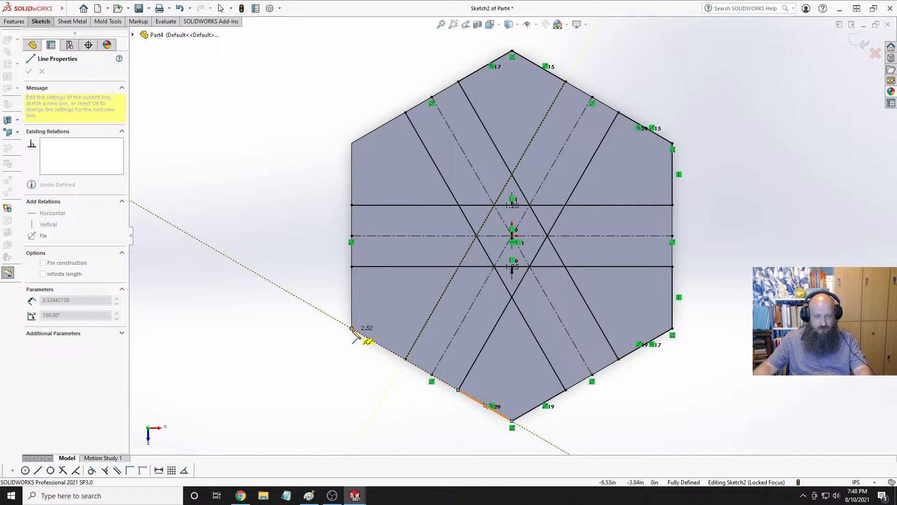
double_click(351, 267)
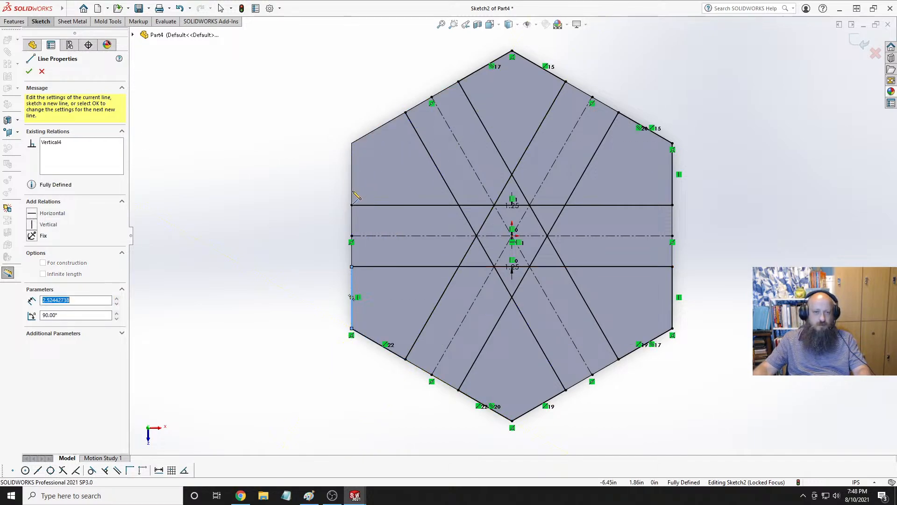
click(351, 205)
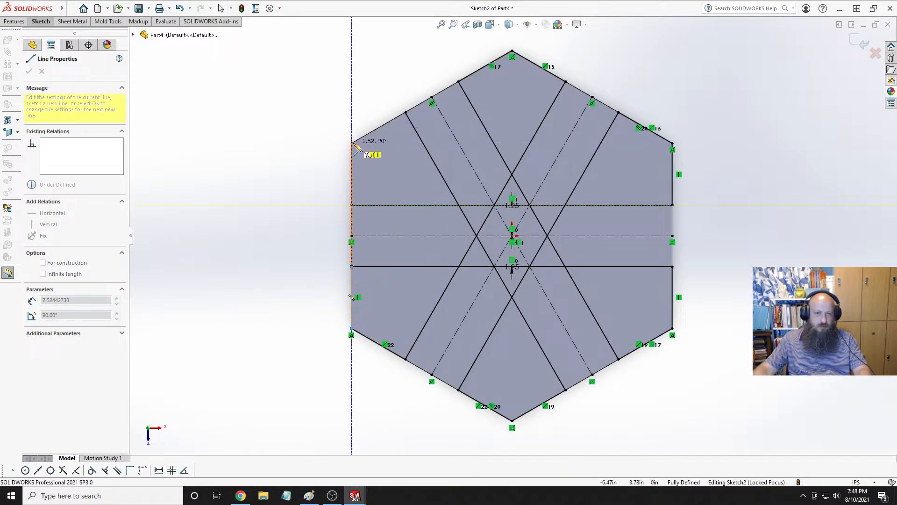
click(351, 142)
click(406, 112)
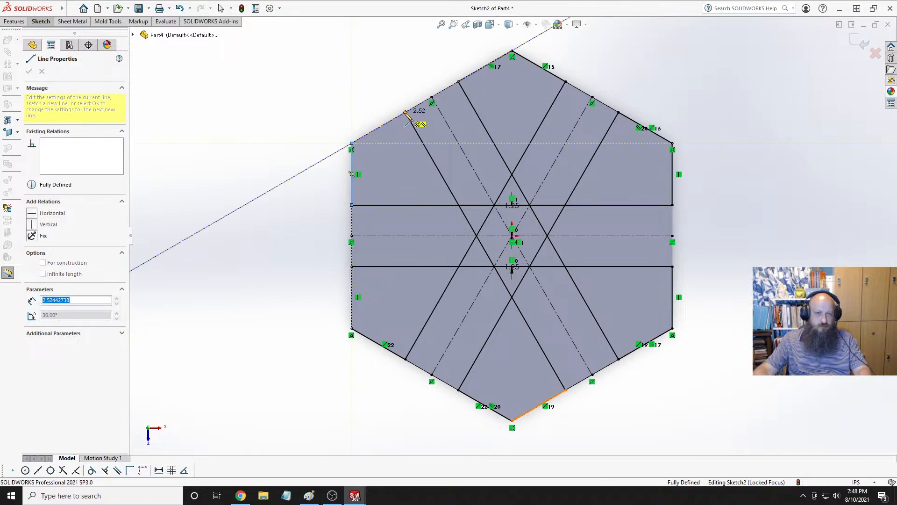
key(Escape)
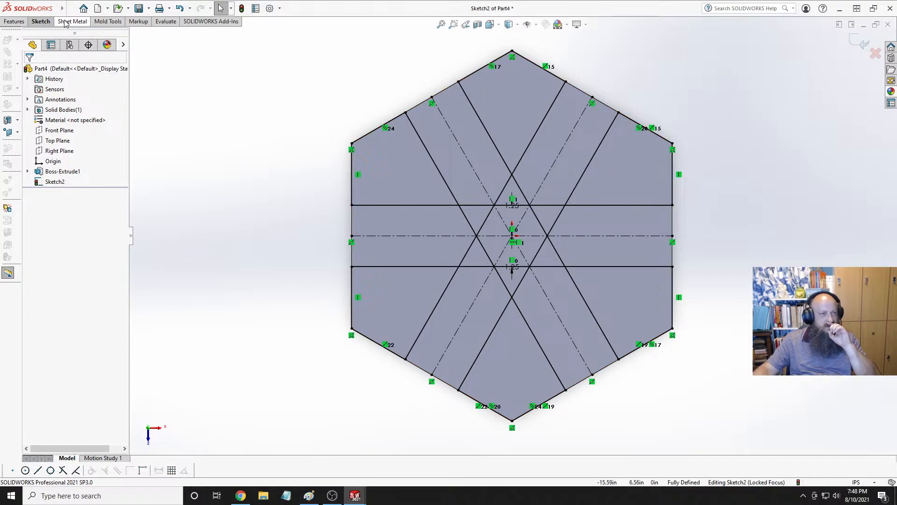
Power-trim the offset line segments crossing the hexagon's center, leaving six closed corner profiles.
click(41, 22)
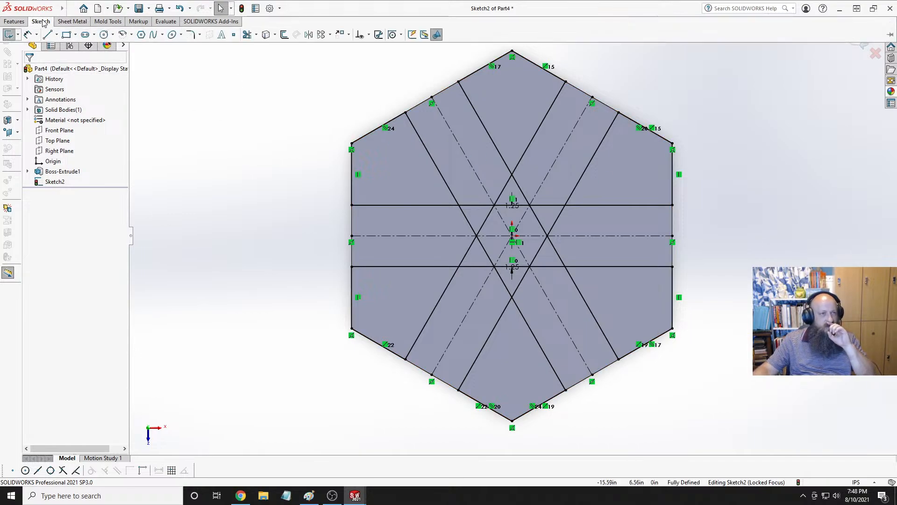
click(247, 34)
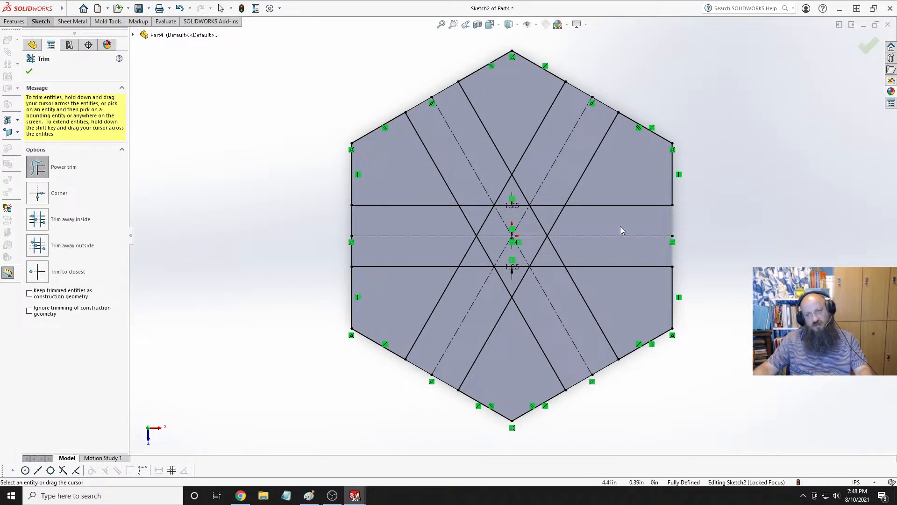
mouse_move(552, 194)
mouse_down()
mouse_move(580, 242)
mouse_move(578, 261)
mouse_move(571, 242)
mouse_move(519, 302)
mouse_move(513, 286)
mouse_move(467, 280)
mouse_move(450, 242)
mouse_move(472, 197)
mouse_move(520, 179)
mouse_move(487, 192)
mouse_up()
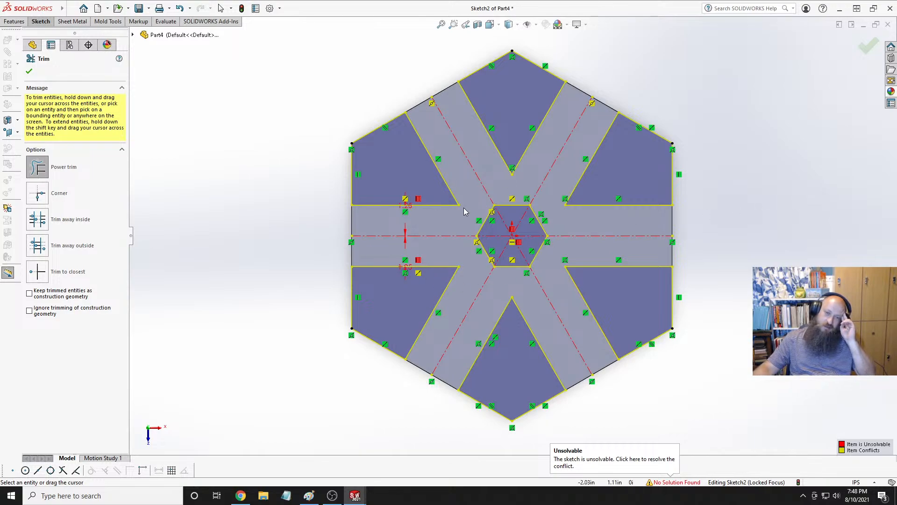
mouse_move(457, 215)
mouse_down()
mouse_move(477, 222)
mouse_move(519, 206)
mouse_move(551, 223)
mouse_move(546, 248)
mouse_move(516, 276)
mouse_move(481, 244)
mouse_move(495, 257)
mouse_up()
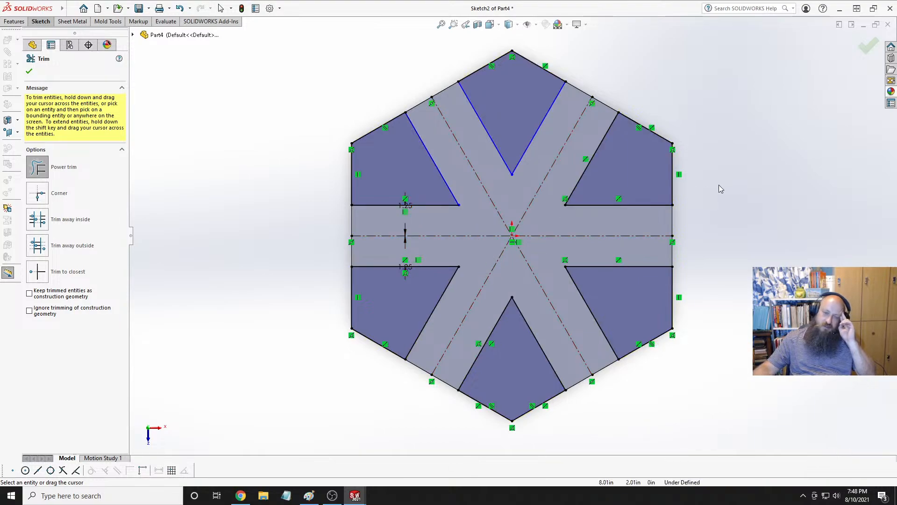
key(Escape)
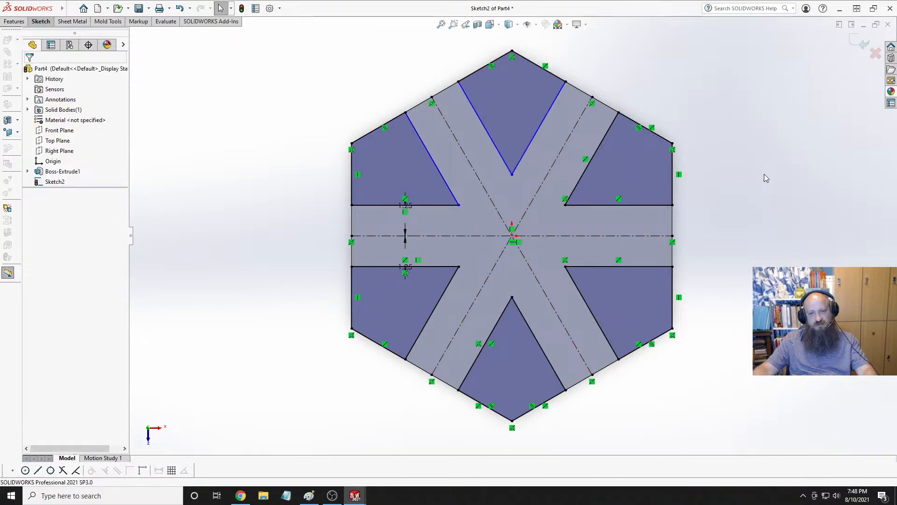
Make the lower-left corner profile's diagonal line collinear with the top profile's right diagonal line.
click(446, 287)
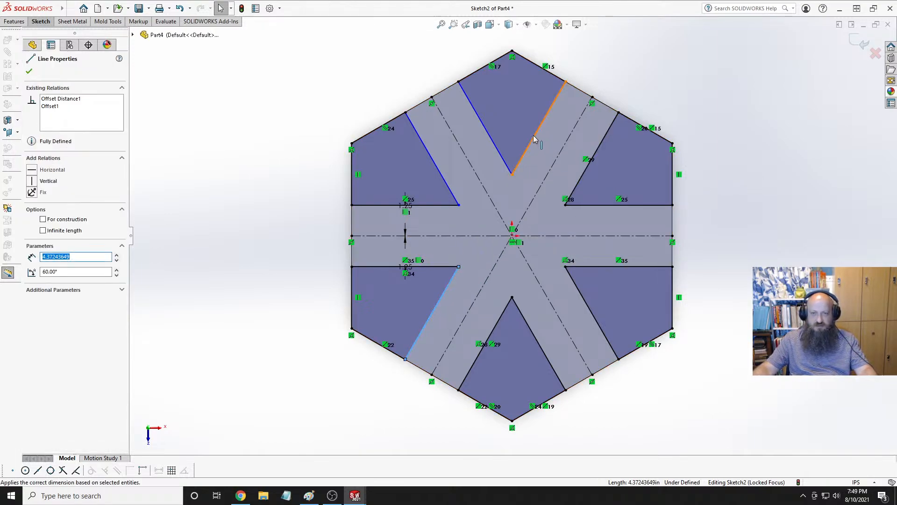
ctrl+click(534, 138)
click(589, 95)
click(737, 162)
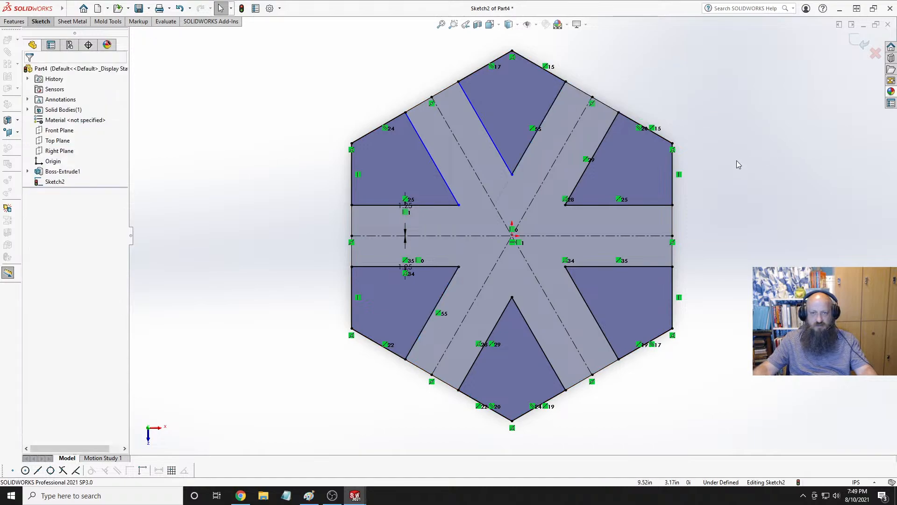
Make the top profile's left diagonal collinear with the lower-right profile's diagonal, and the upper-left profile's diagonal collinear with the bottom profile's right diagonal.
click(476, 112)
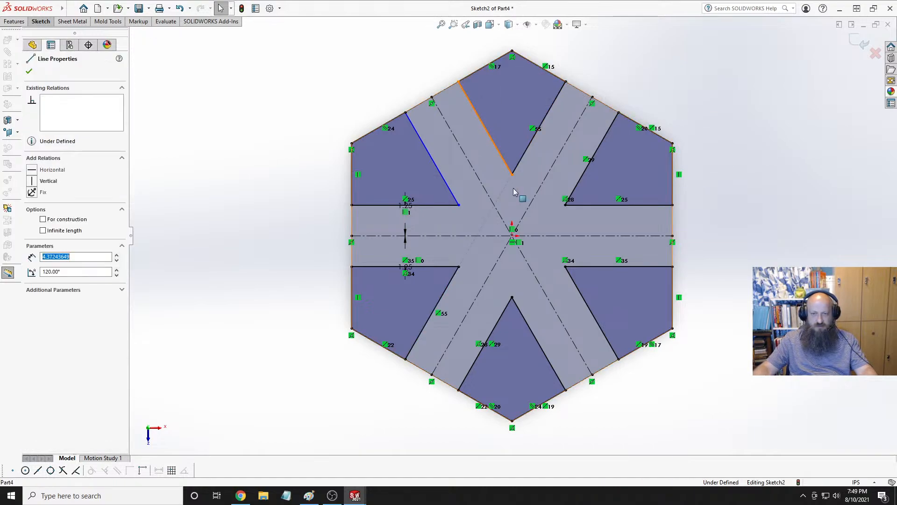
ctrl+click(576, 291)
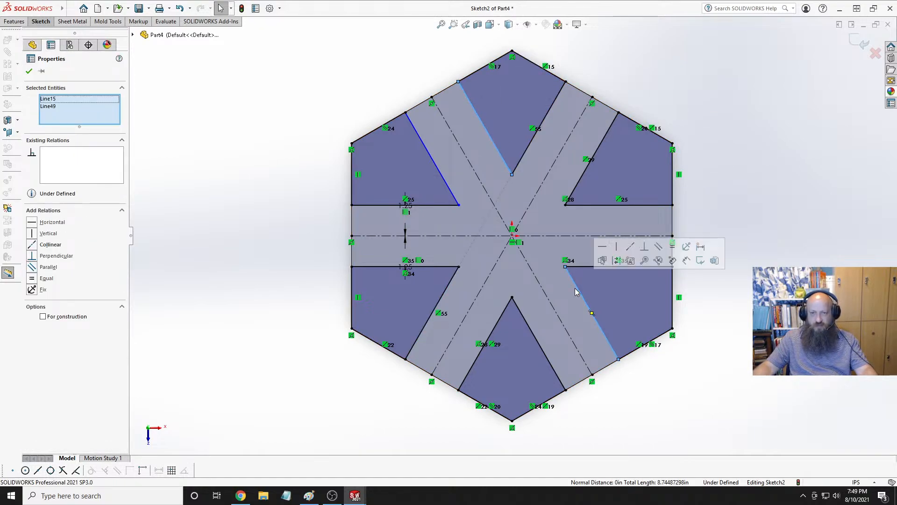
click(629, 248)
key(Escape)
click(435, 165)
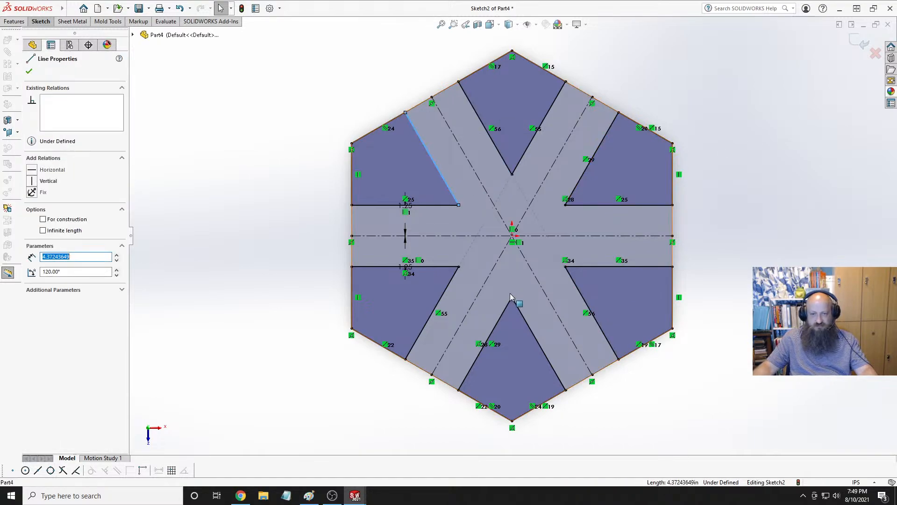
ctrl+click(520, 311)
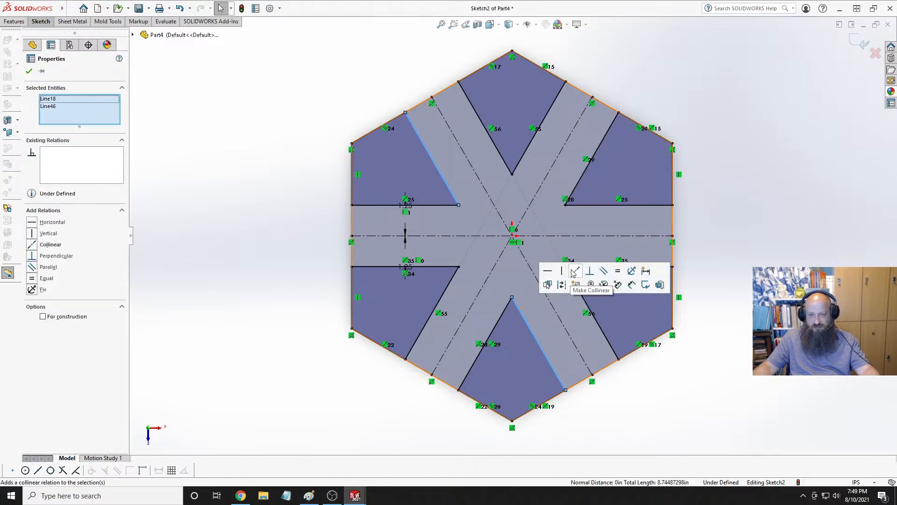
click(575, 271)
key(Escape)
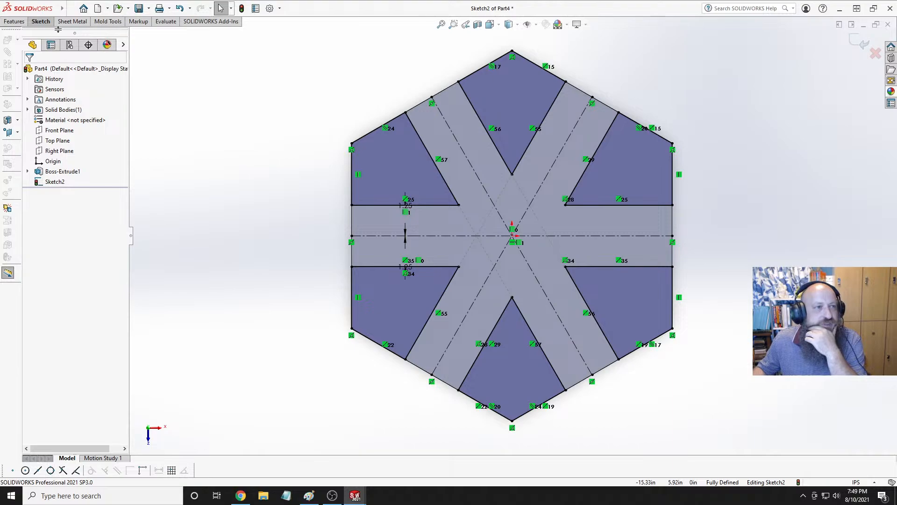
Cut-extrude the six corner profiles Through All, leaving a six-armed plate.
click(41, 22)
click(15, 22)
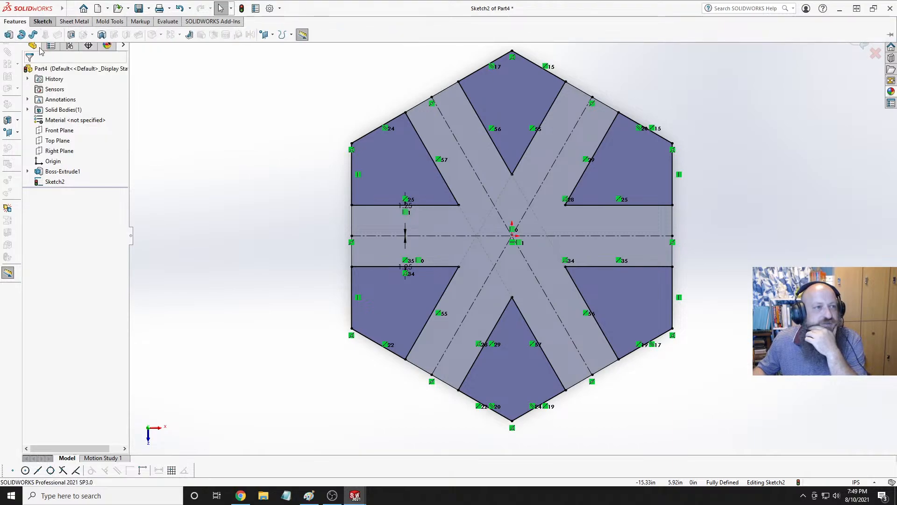
click(71, 34)
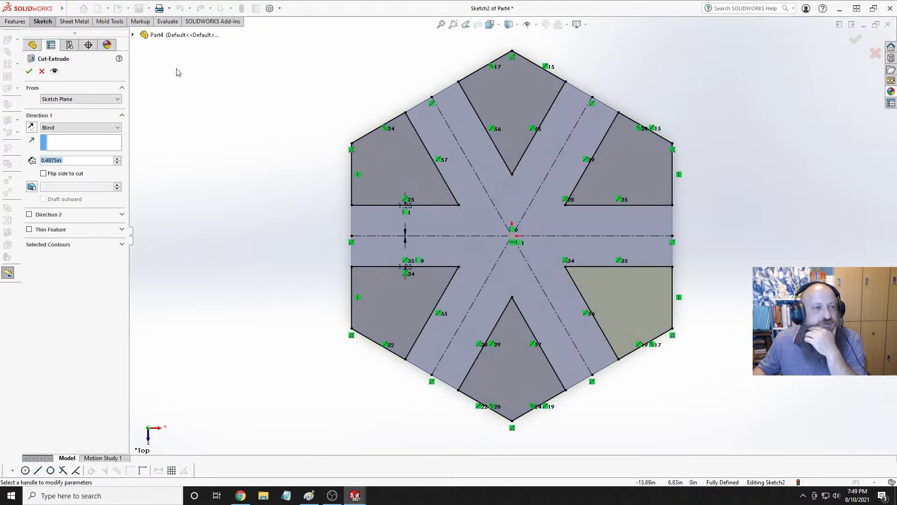
click(77, 163)
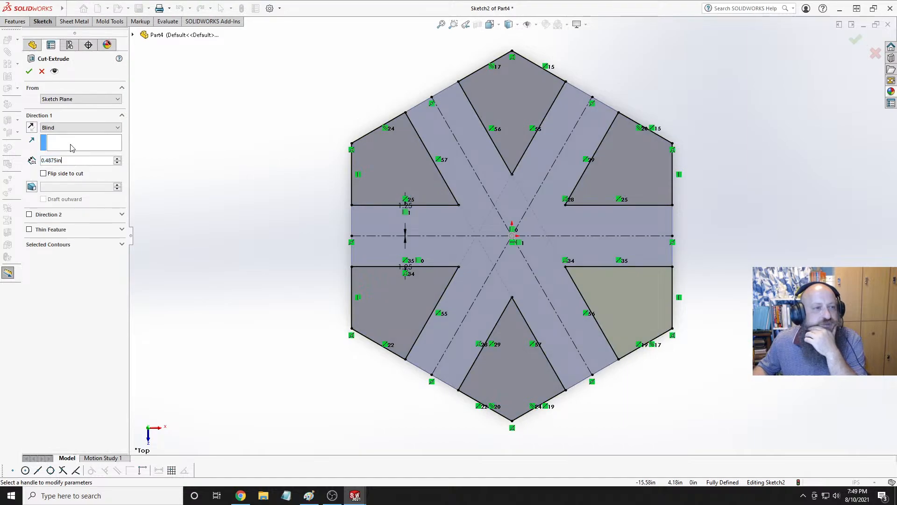
click(80, 127)
click(57, 134)
mouse_move(232, 150)
middle_down()
mouse_move(232, 128)
mouse_move(209, 90)
middle_up()
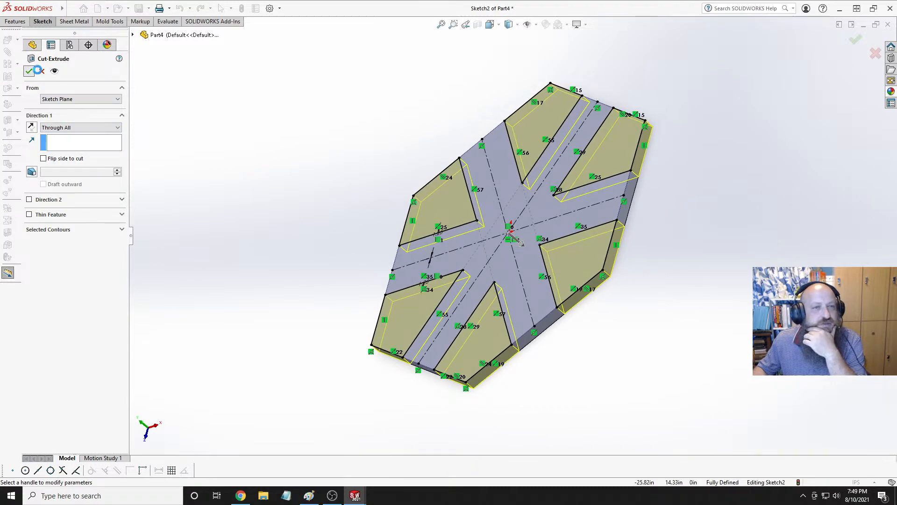
click(30, 71)
click(728, 197)
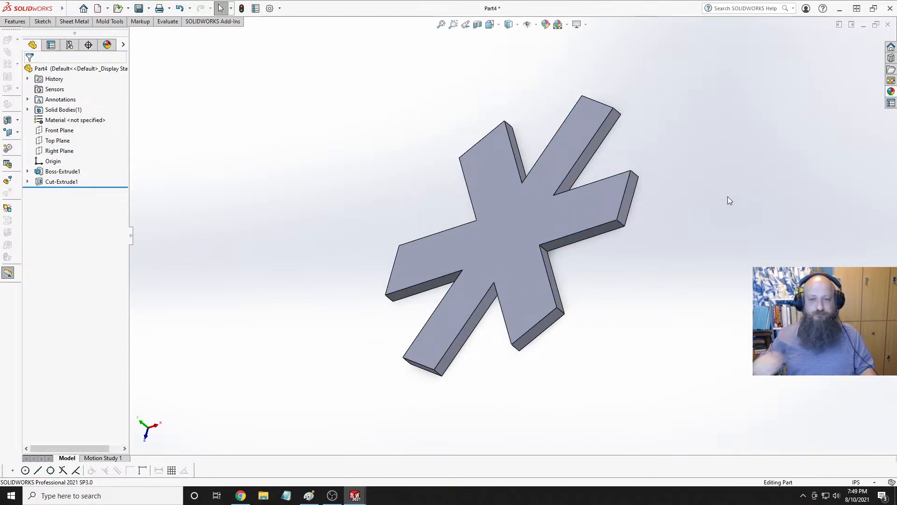
Inspect the six-armed plate from the top, from oblique angles and in isometric view.
key(space)
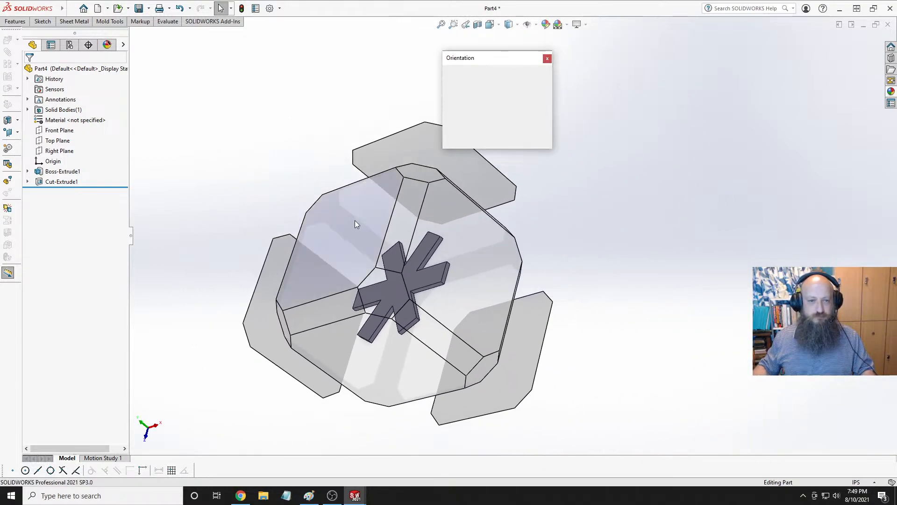
click(354, 222)
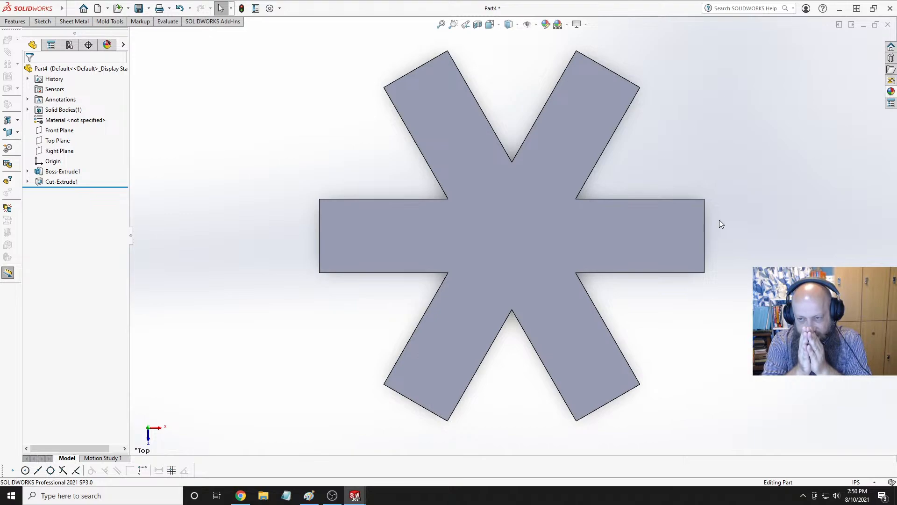
middle_drag(720, 224, 645, 272)
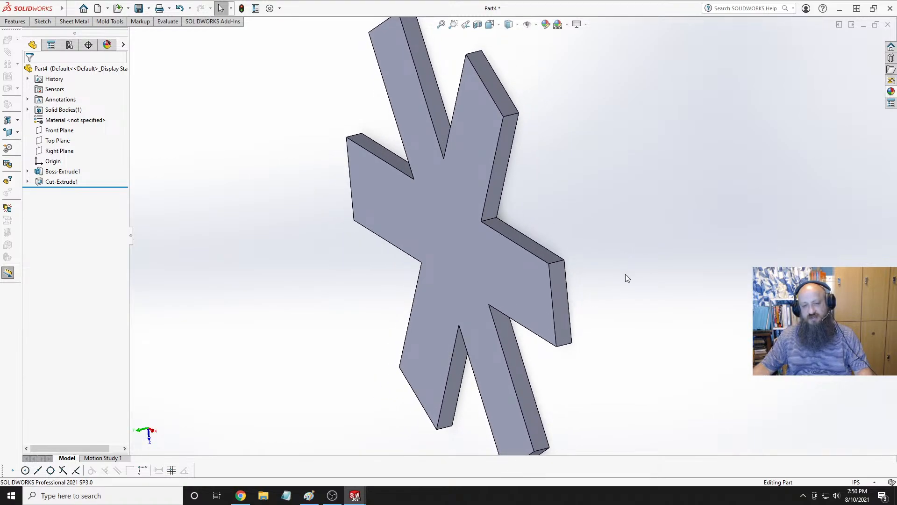
mouse_move(532, 251)
middle_down()
mouse_move(549, 168)
mouse_move(538, 235)
middle_up()
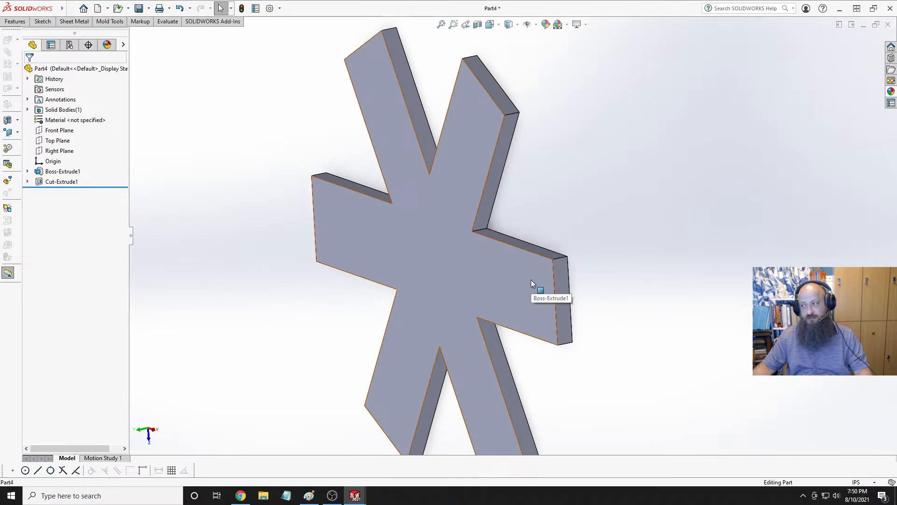
mouse_move(531, 280)
middle_down()
mouse_move(520, 262)
mouse_move(520, 275)
middle_up()
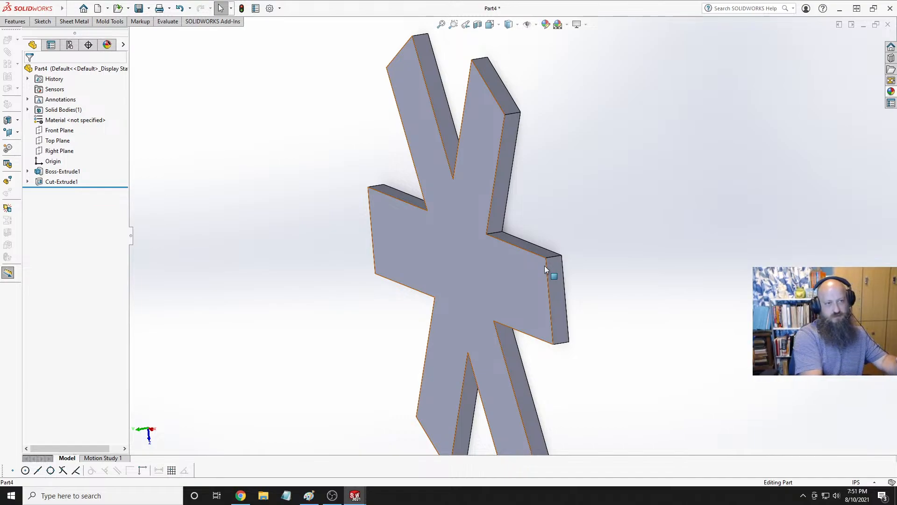
key(space)
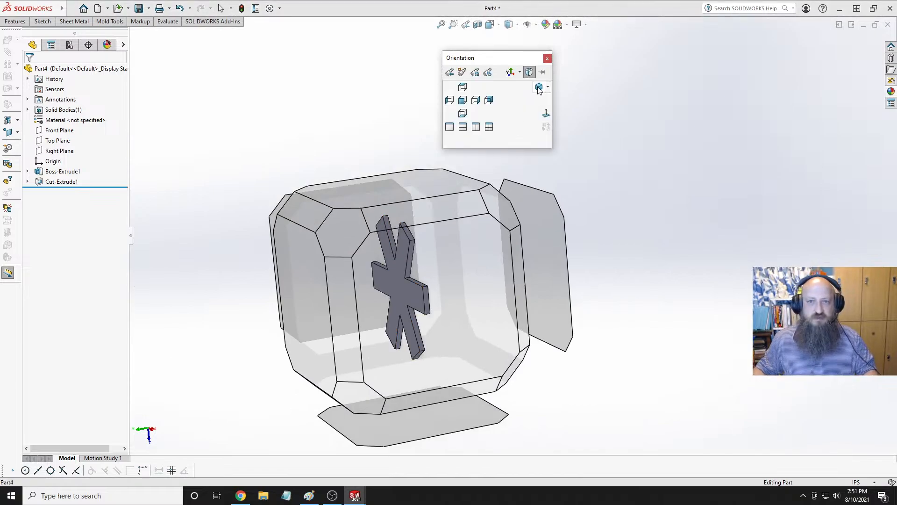
click(539, 88)
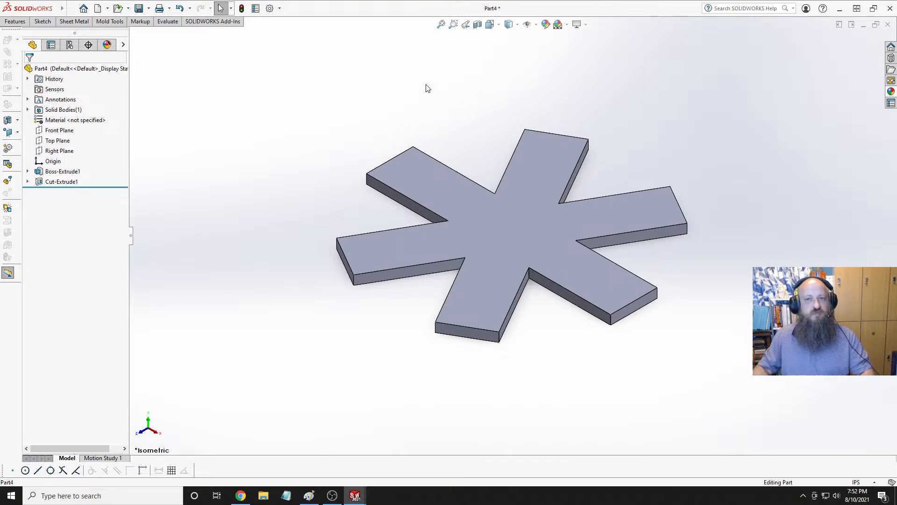
Delete the Cut-Extrude1 feature and its Sketch2, restoring the plain hexagonal plate.
click(27, 182)
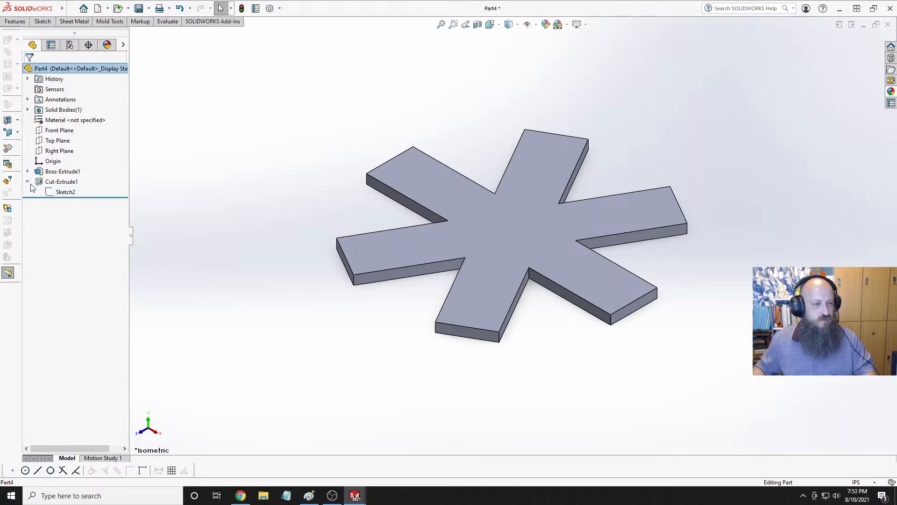
click(55, 183)
right_click(55, 184)
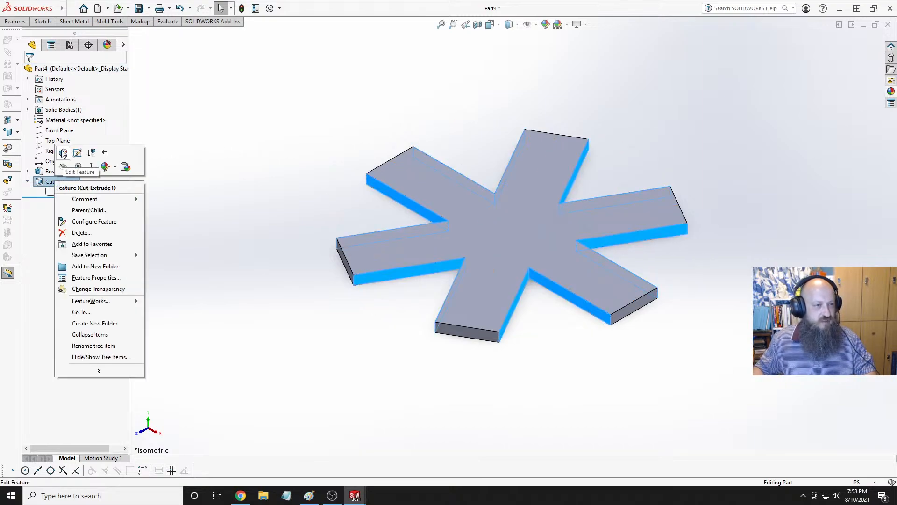
click(80, 232)
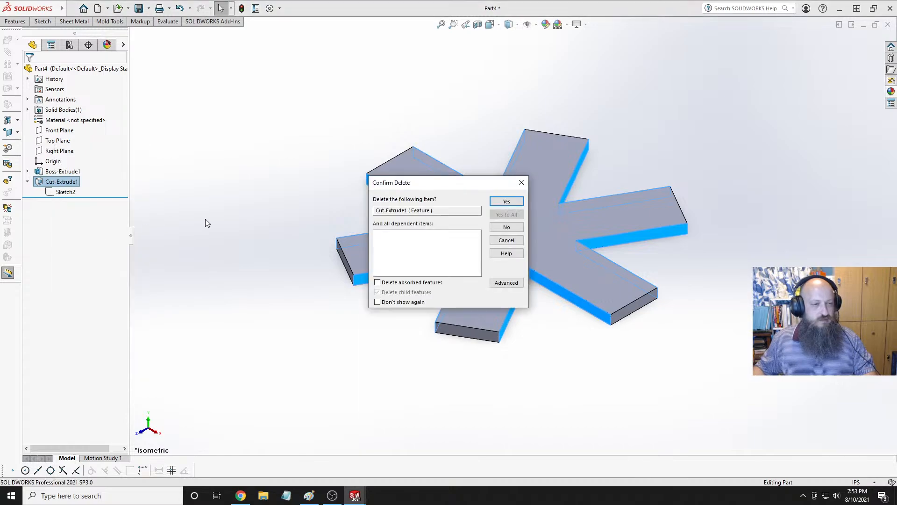
key(Return)
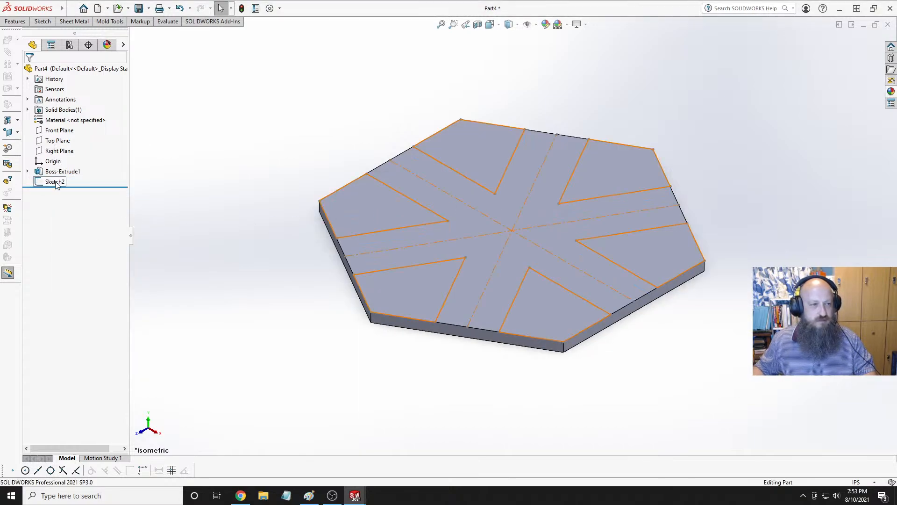
right_click(55, 183)
click(101, 245)
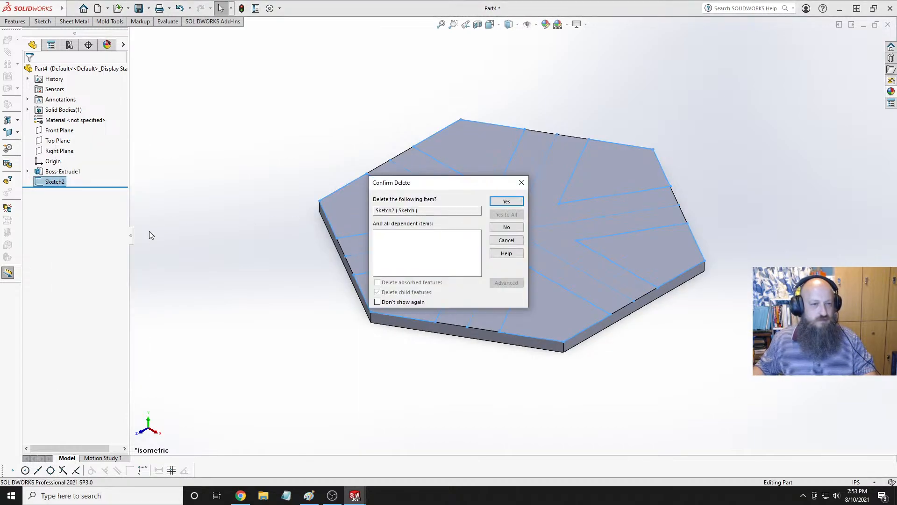
click(513, 204)
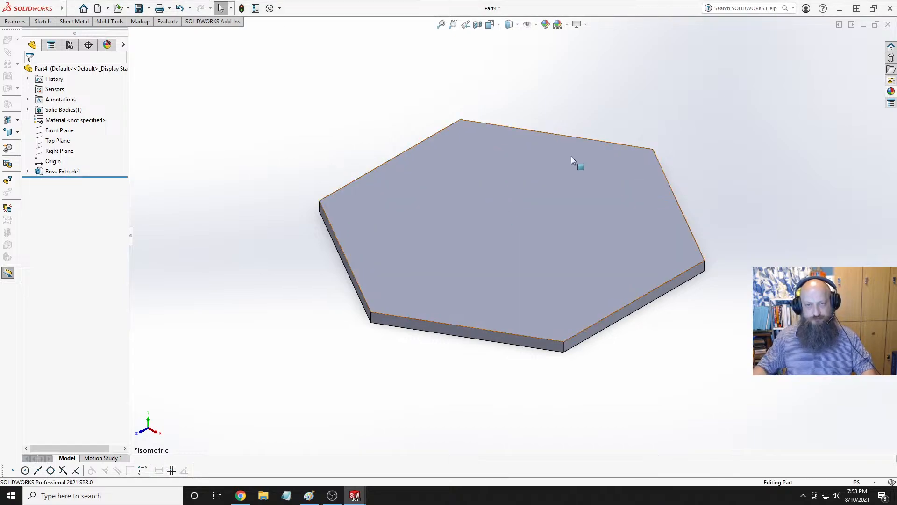
Orient the view to look straight down on the hexagonal plate's top face.
key(space)
click(419, 201)
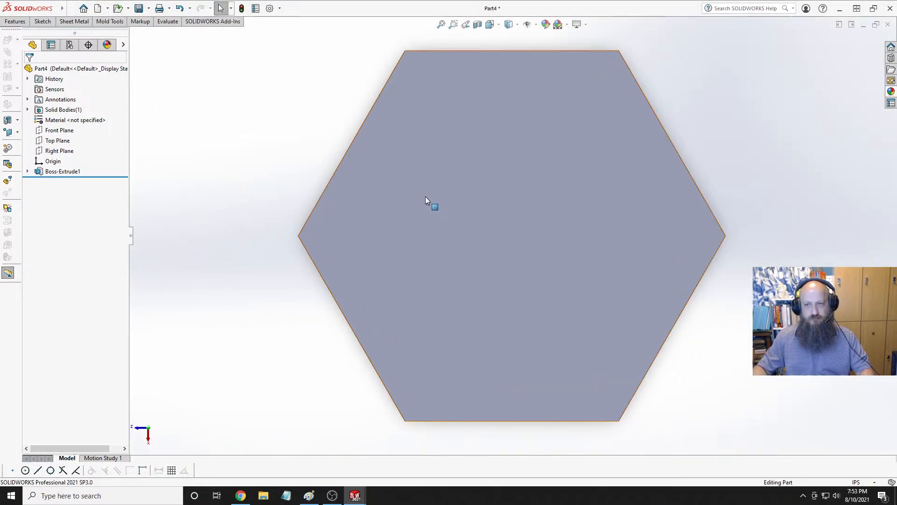
key(space)
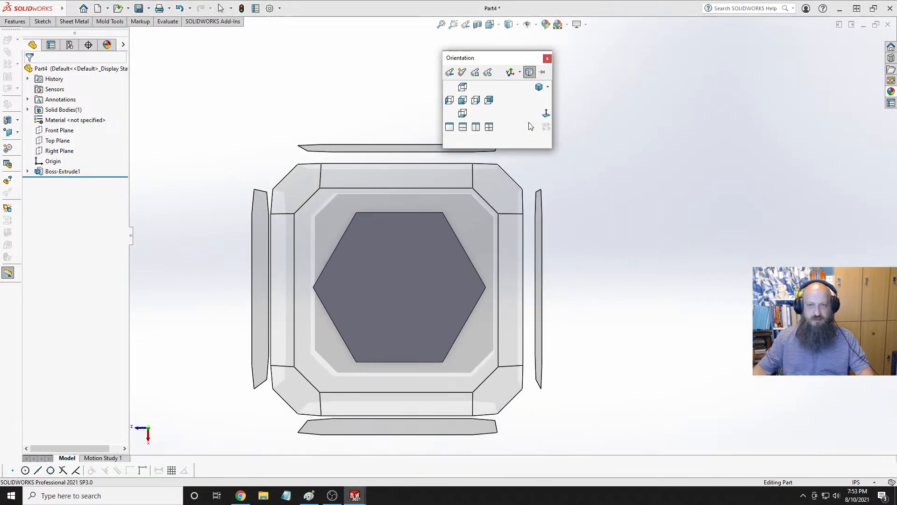
click(538, 88)
key(space)
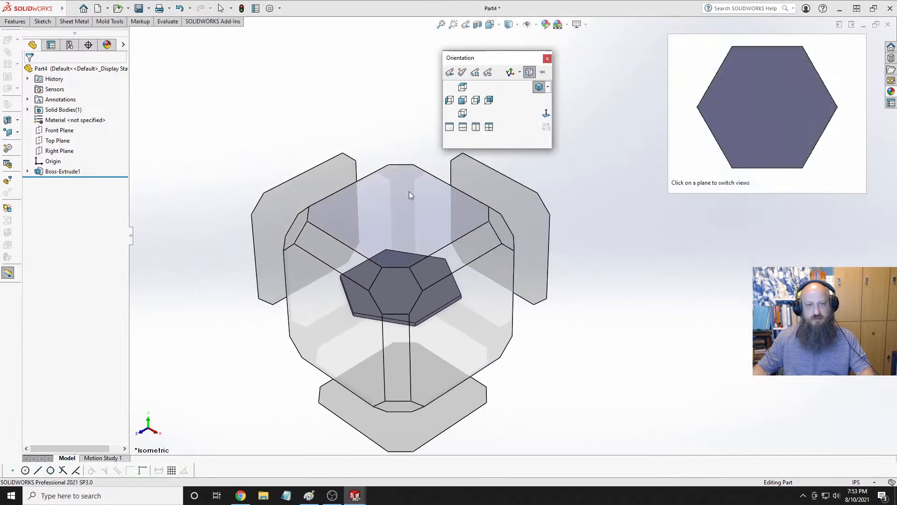
click(406, 193)
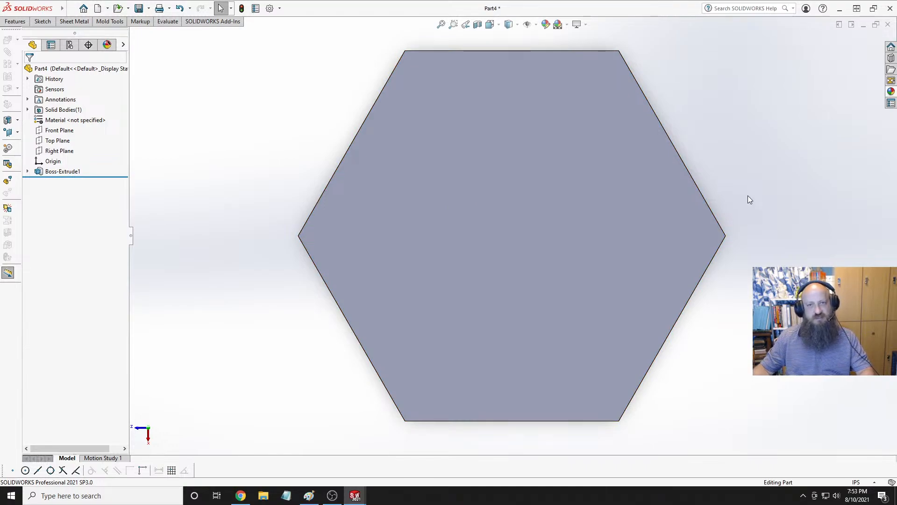
Save the part as 6GPUMtngBrkt in the Fantasy Rig folder.
key(ctrl+s)
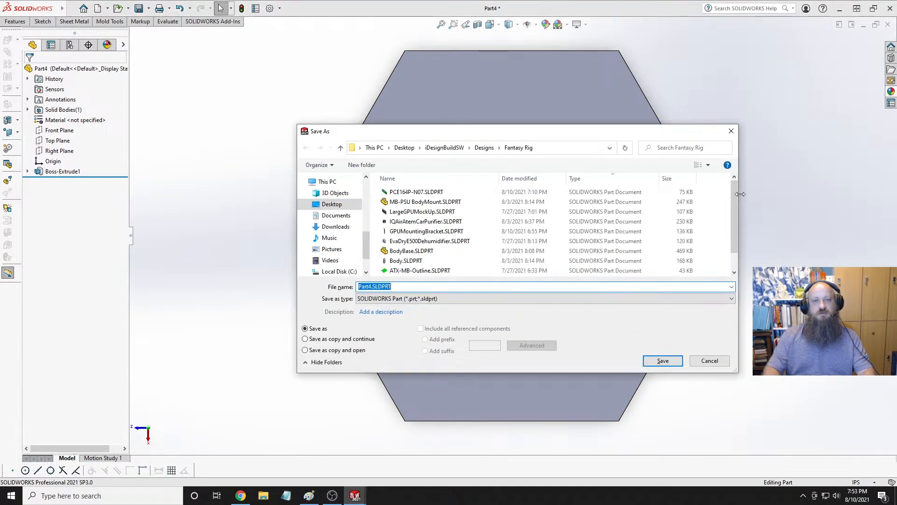
text(6)
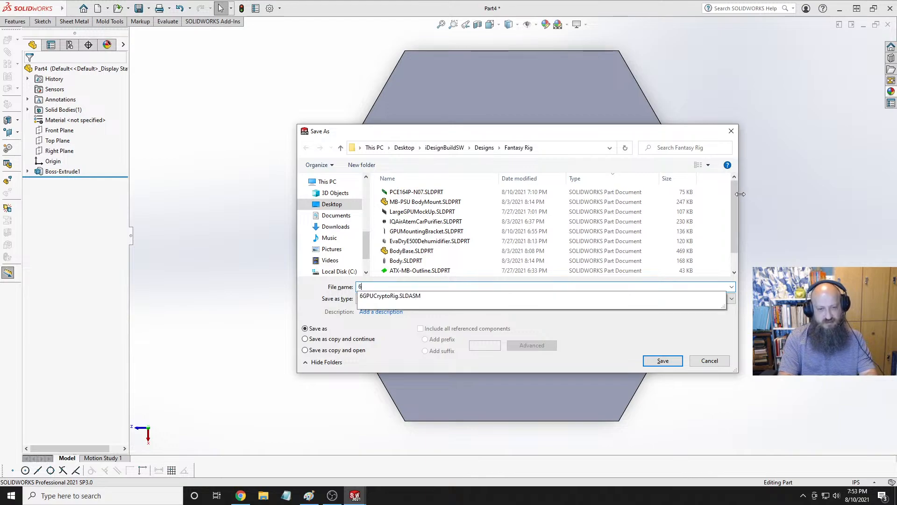
text(G)
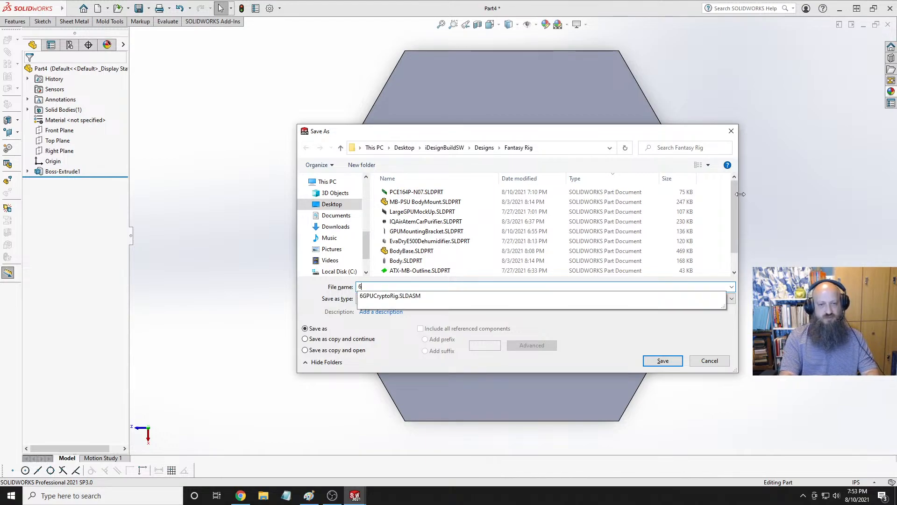
text(PUM)
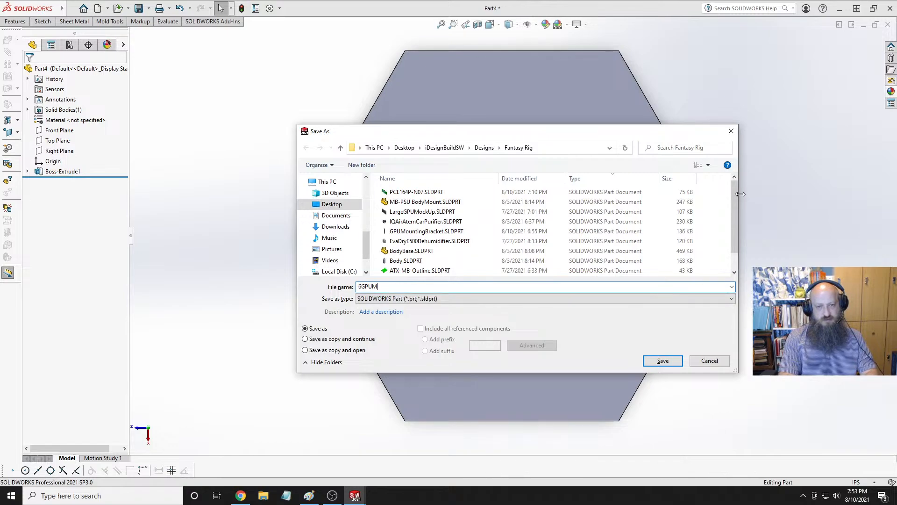
text(tngB)
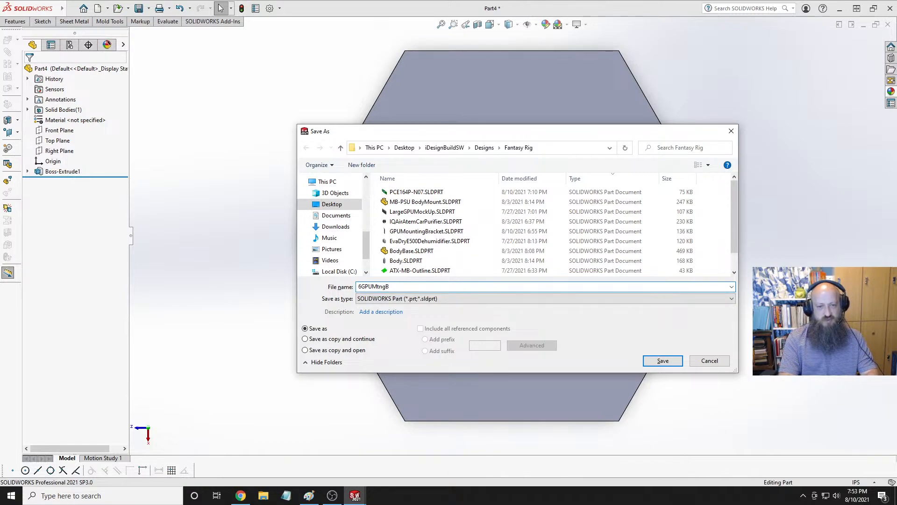
text(rkt)
key(Return)
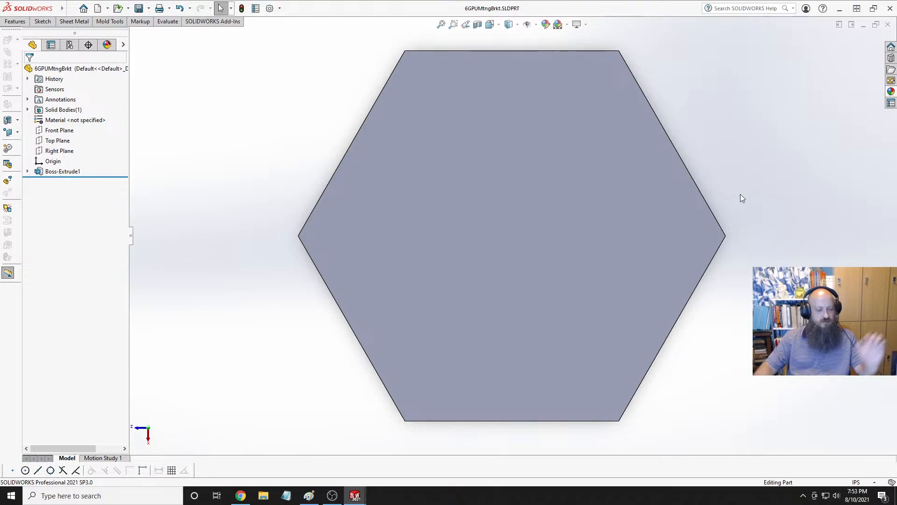
Roll the straight-on view of the hexagonal plate so that two of its sides stand vertical.
key(Right)
key(Left)
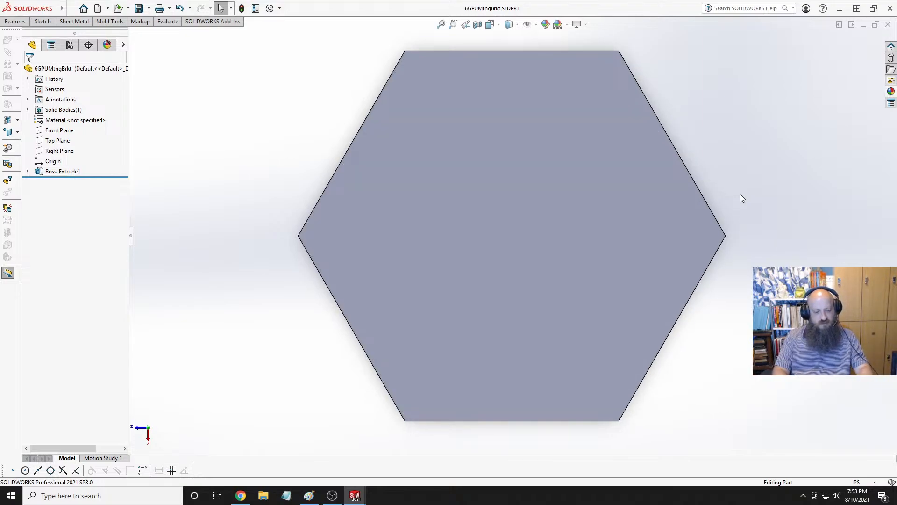
key(ctrl+Right)
key(ctrl+Left)
key(alt+space)
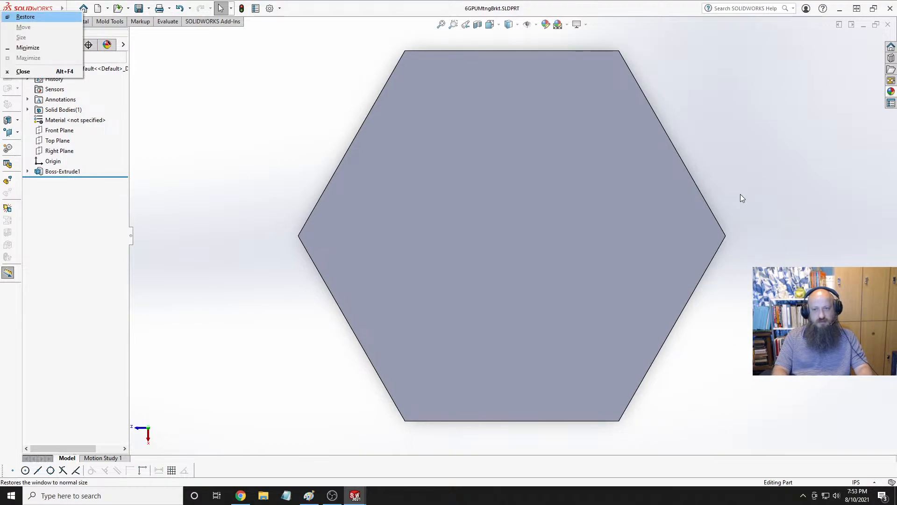
key(Escape)
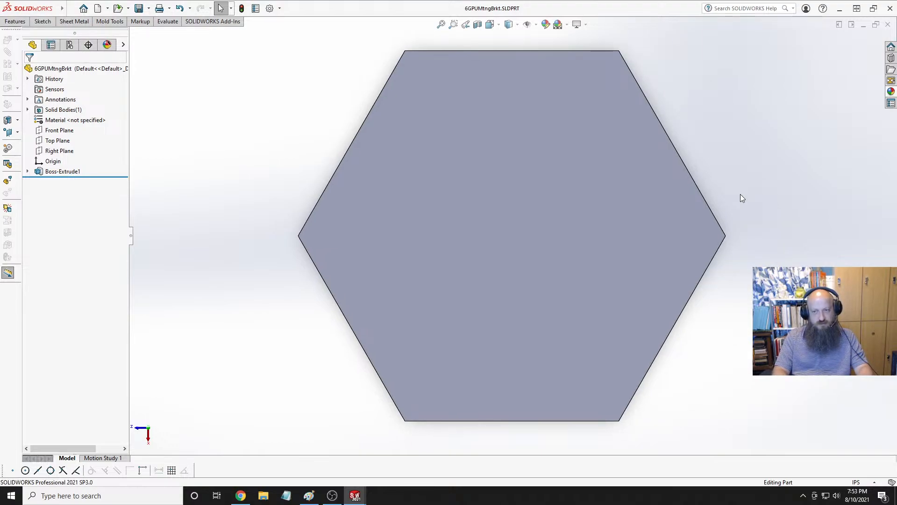
key(alt+Left)
key(alt+Right)
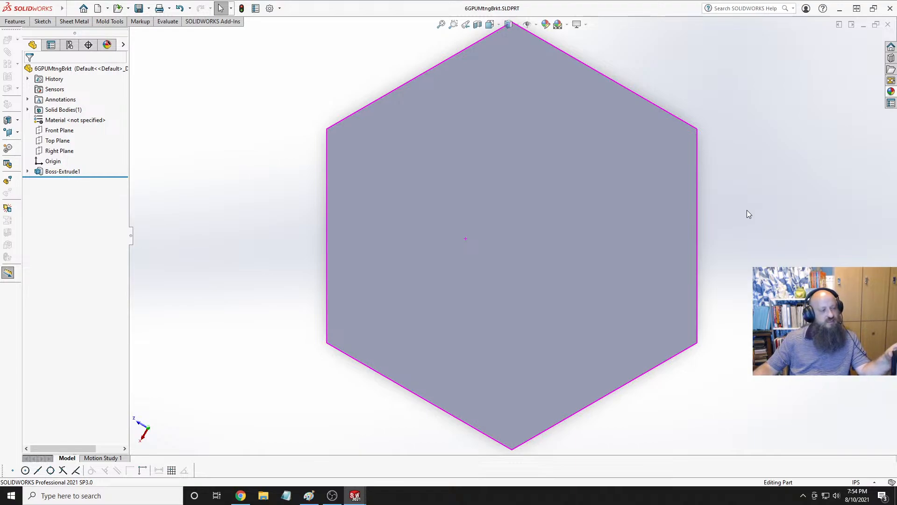
click(568, 233)
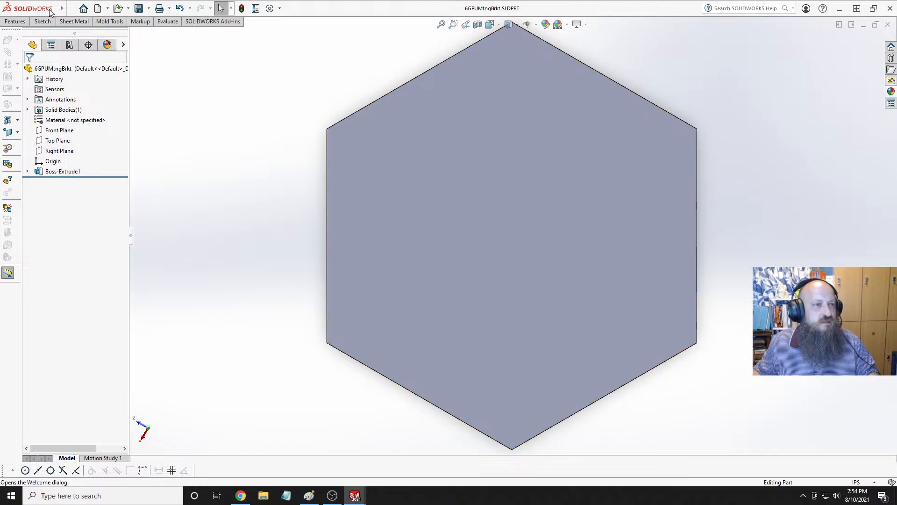
click(94, 9)
click(257, 58)
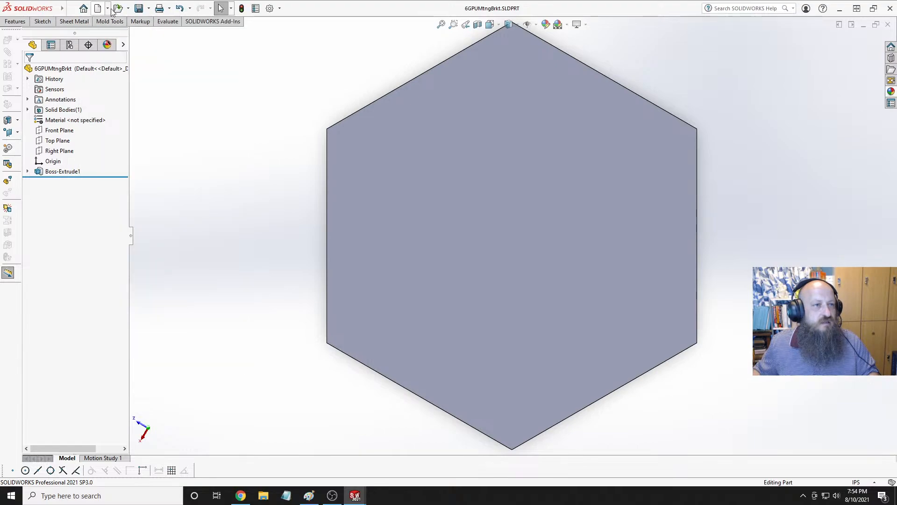
click(98, 9)
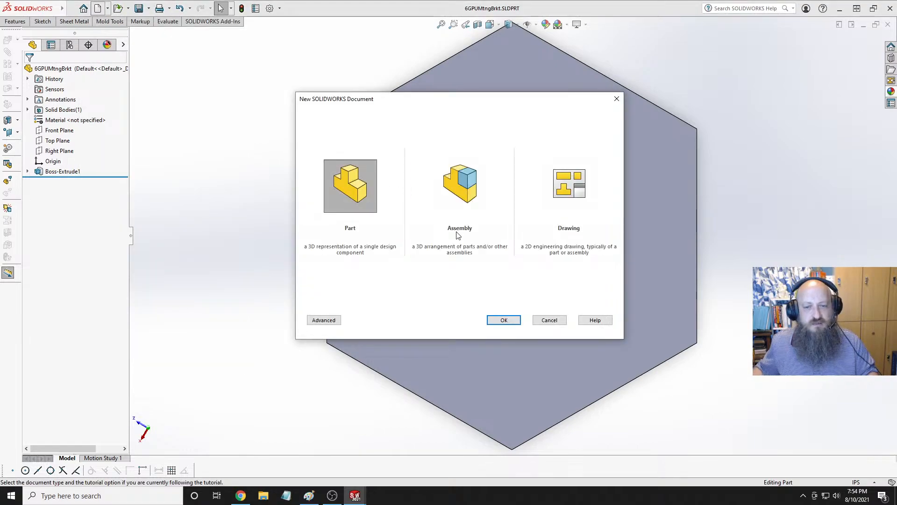
click(549, 321)
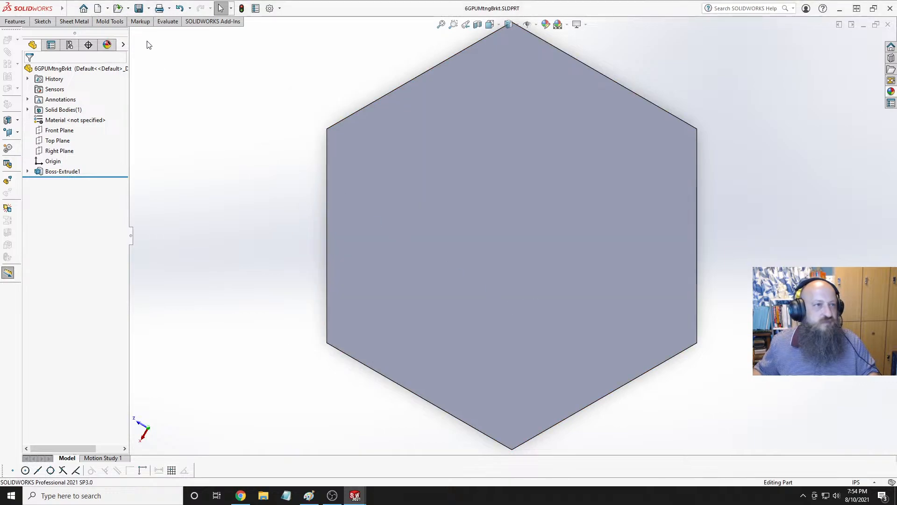
Make a new assembly from the 6GPUMtngBrkt part and place the hexagonal plate in it.
click(108, 9)
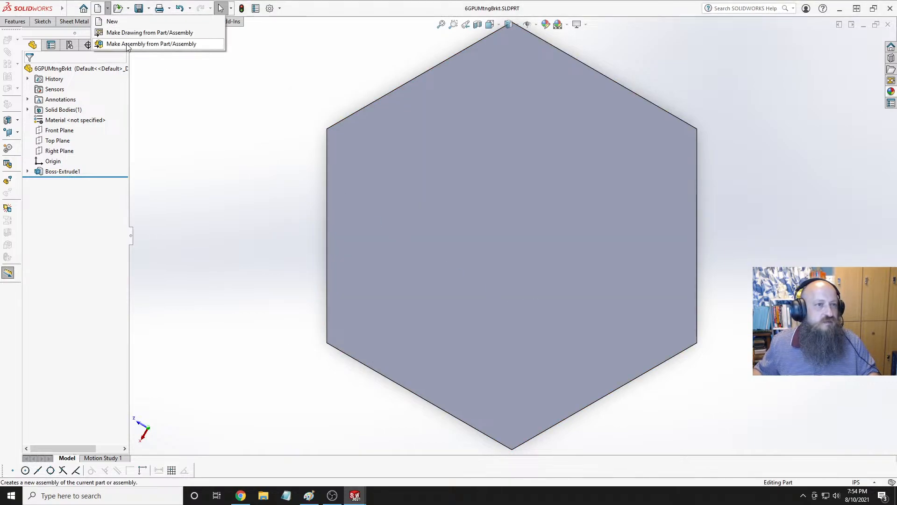
click(128, 45)
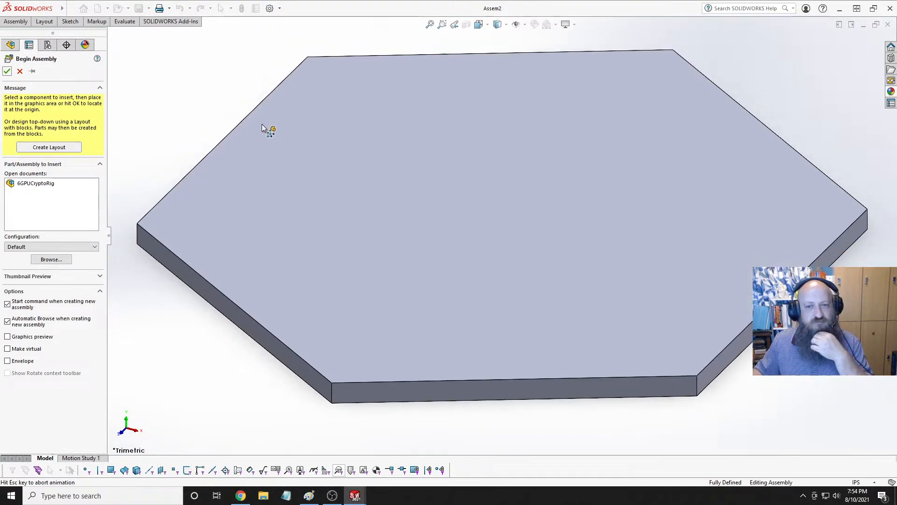
click(264, 128)
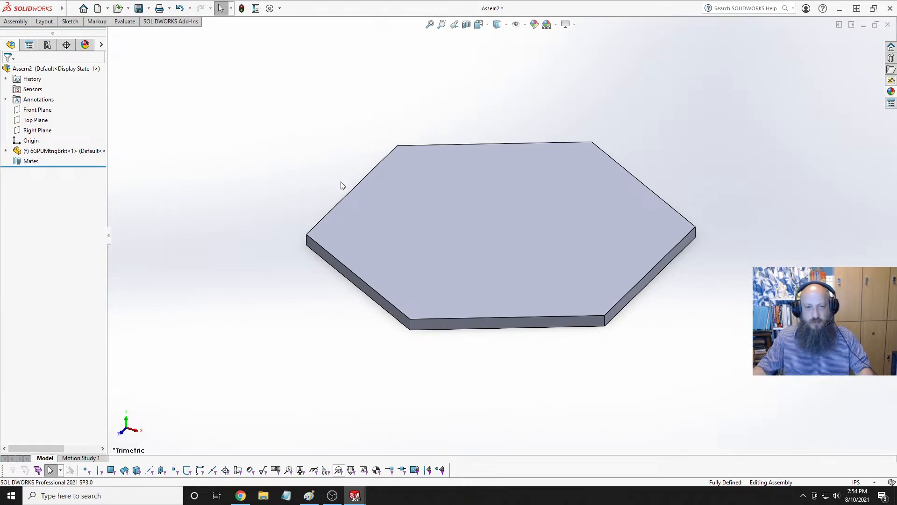
click(16, 21)
click(23, 45)
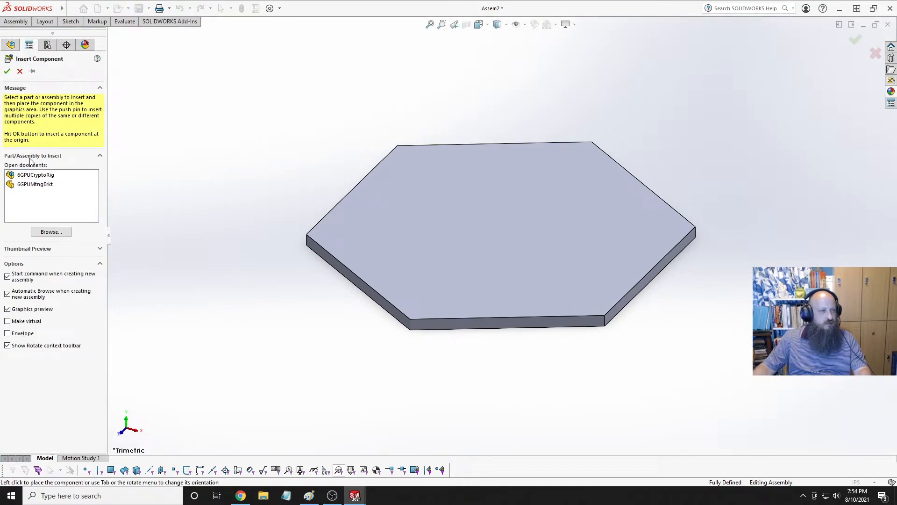
click(28, 176)
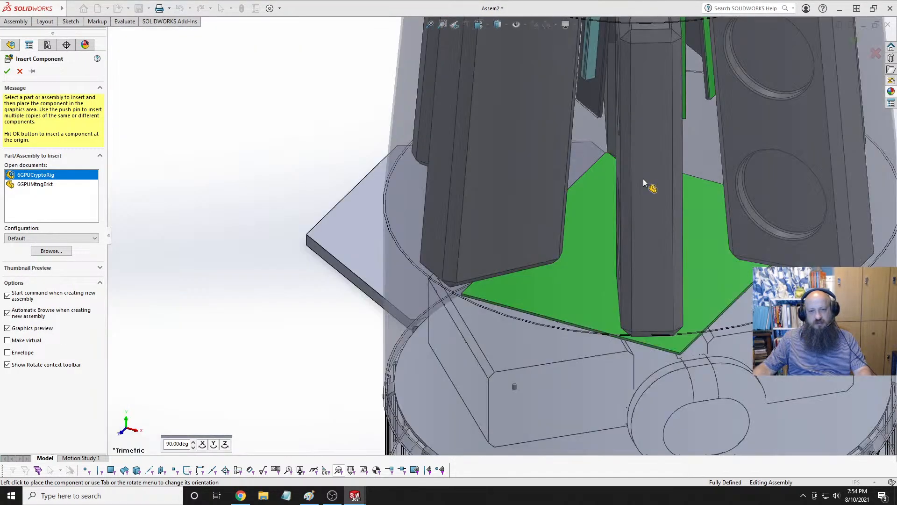
key(Escape)
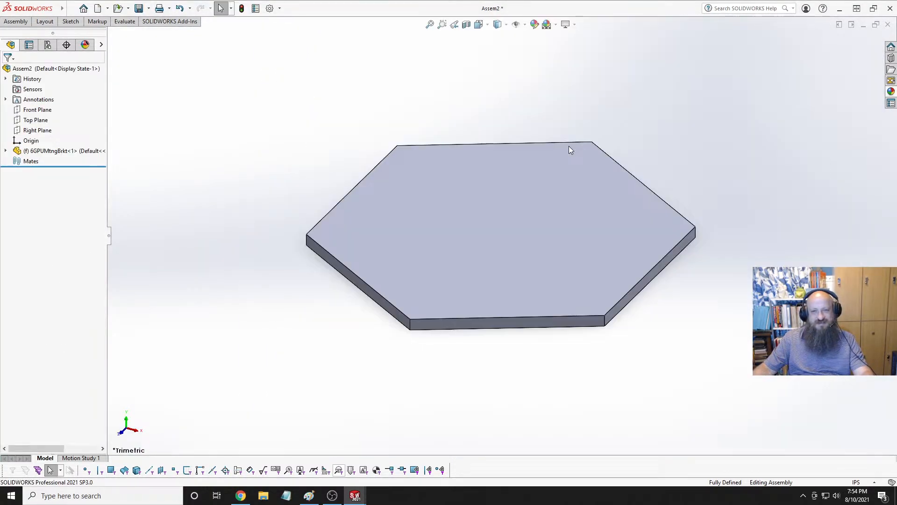
Insert the LargeGPUAssy subassembly from the Fantasy Rig folder and place it beside the hexagonal plate.
click(16, 22)
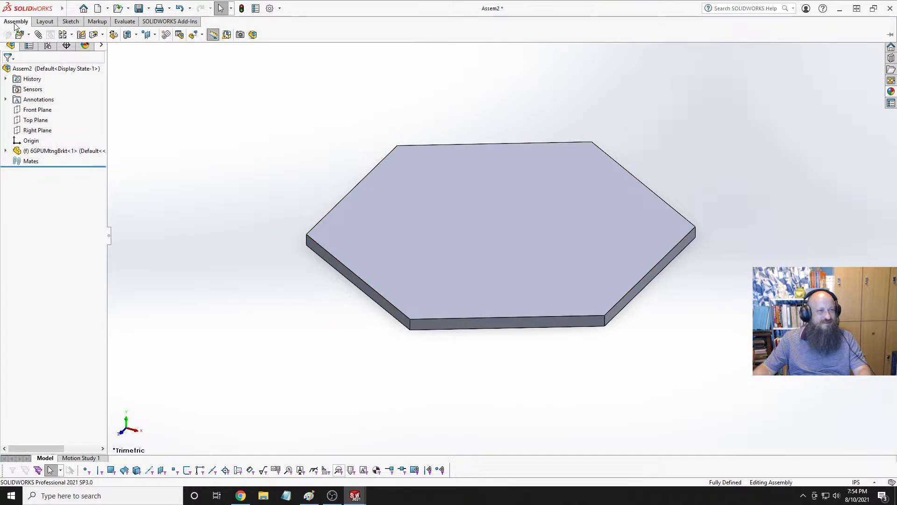
click(14, 30)
click(48, 232)
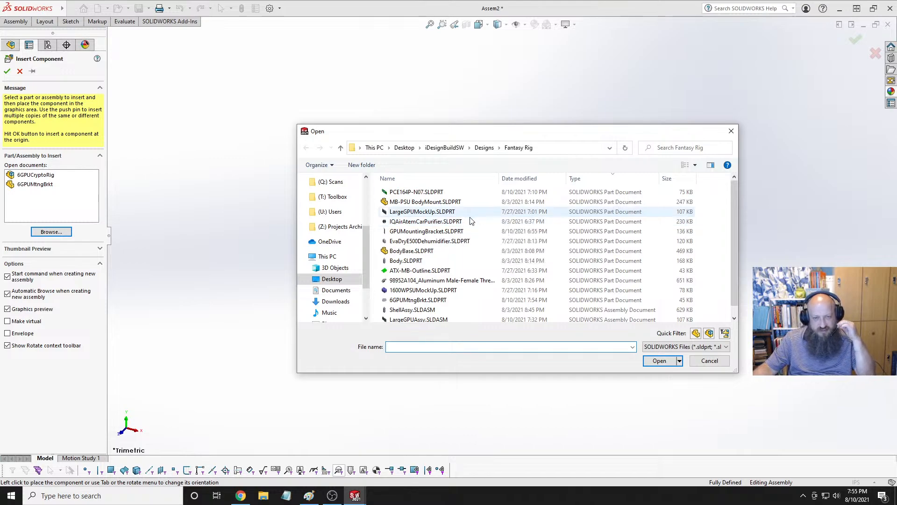
click(709, 333)
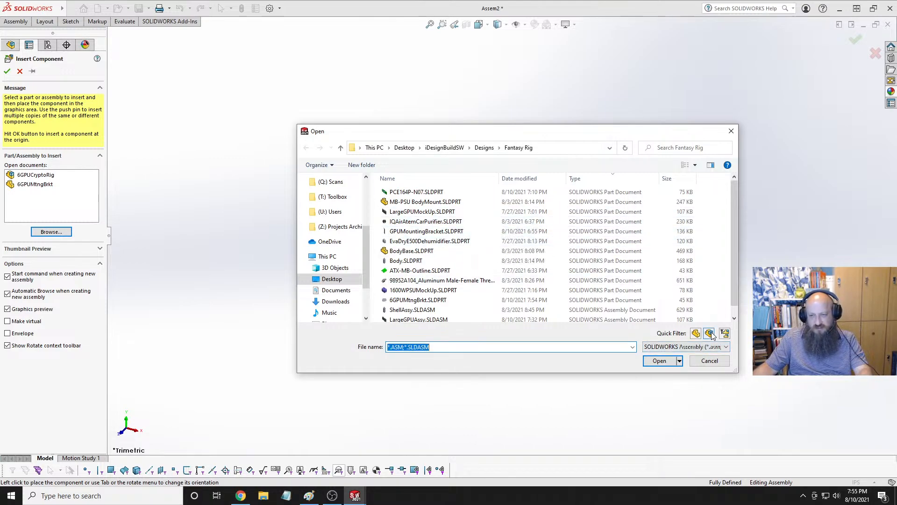
click(412, 212)
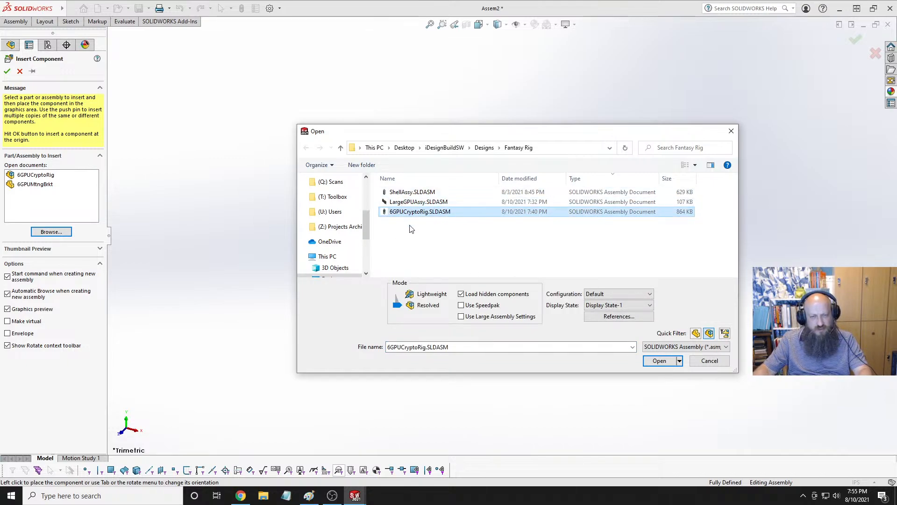
click(417, 202)
click(660, 360)
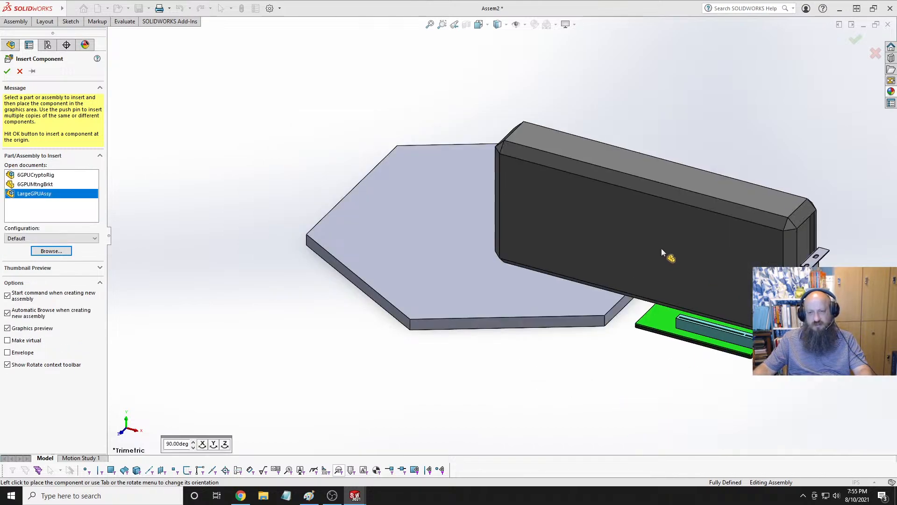
click(706, 246)
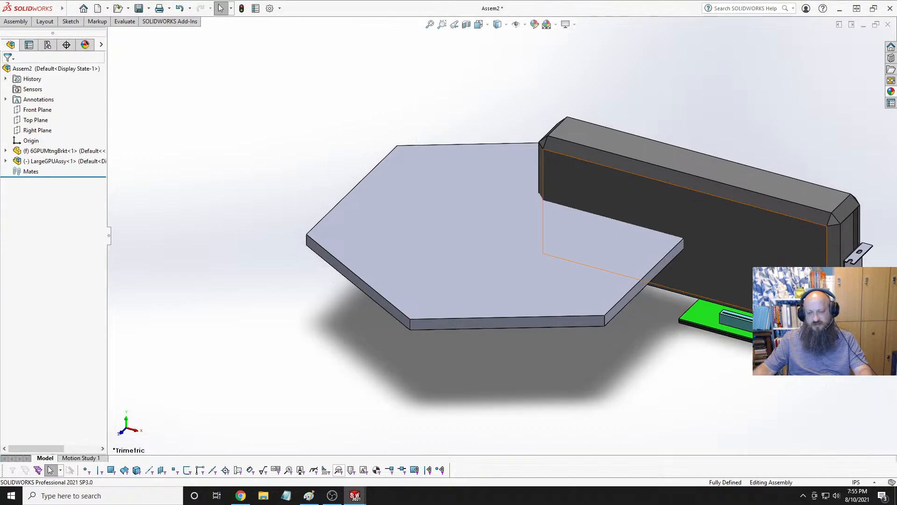
Rotate the loose GPU assembly until it stands roughly upright with its mounting bracket end facing up.
middle_drag(698, 282, 685, 265)
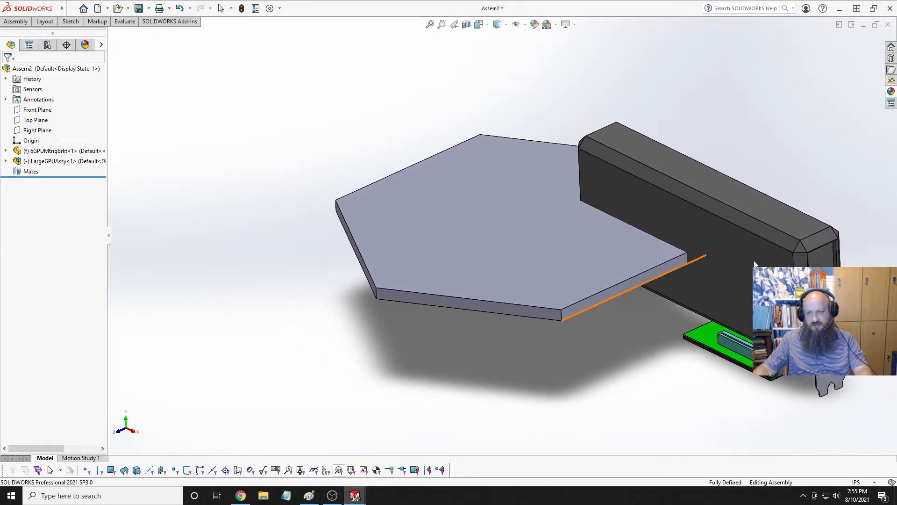
right_drag(734, 246, 822, 372)
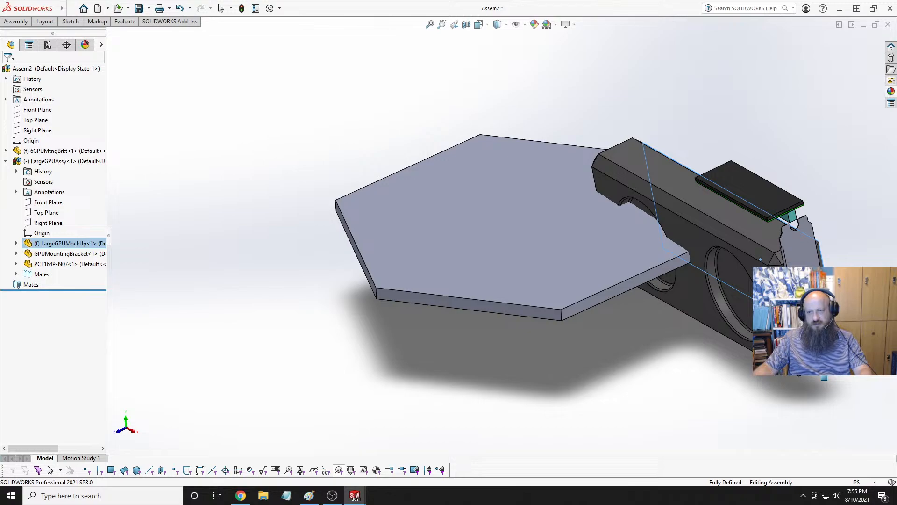
right_drag(822, 371, 856, 237)
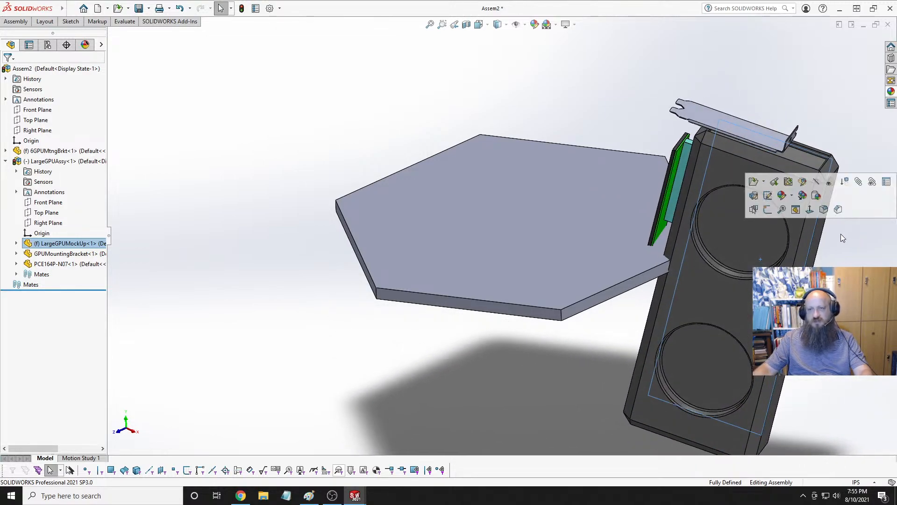
Mate the long flat face of the GPU's mounting bracket coincident with the underside of the hexagonal plate.
click(751, 131)
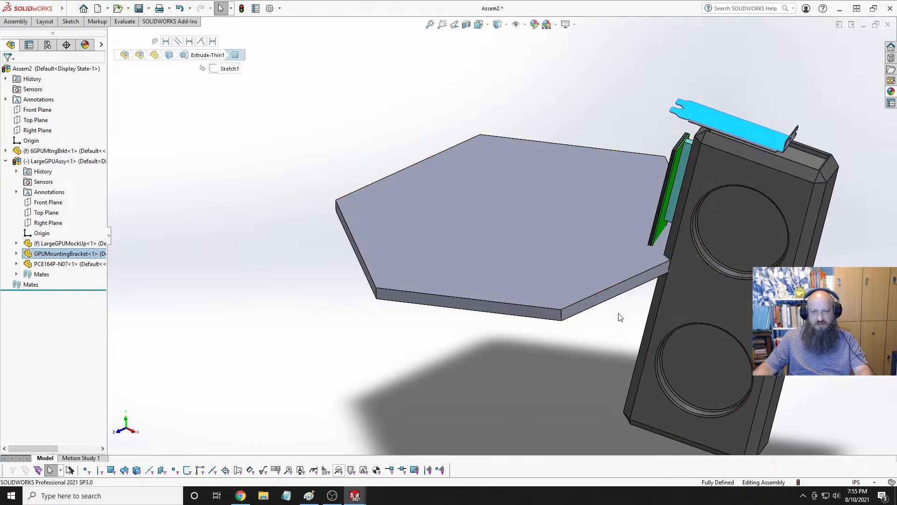
middle_drag(627, 250, 560, 368)
ctrl+click(561, 369)
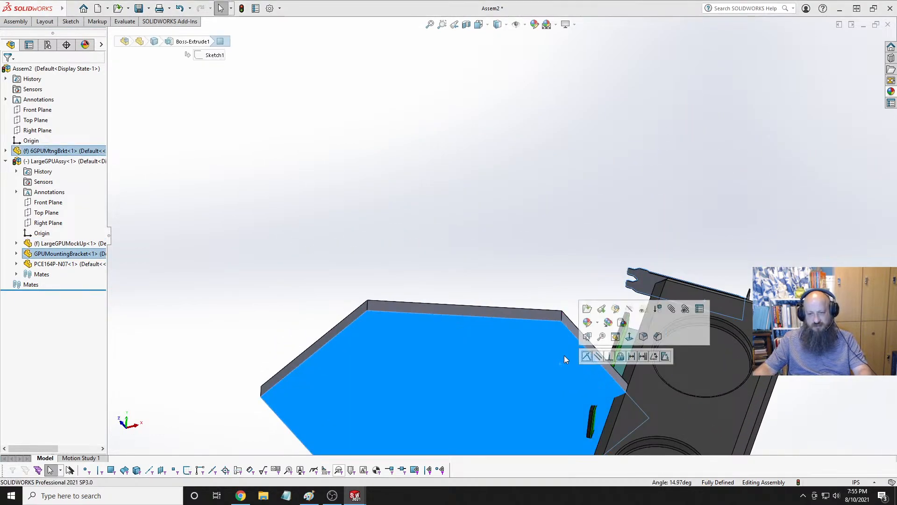
click(587, 357)
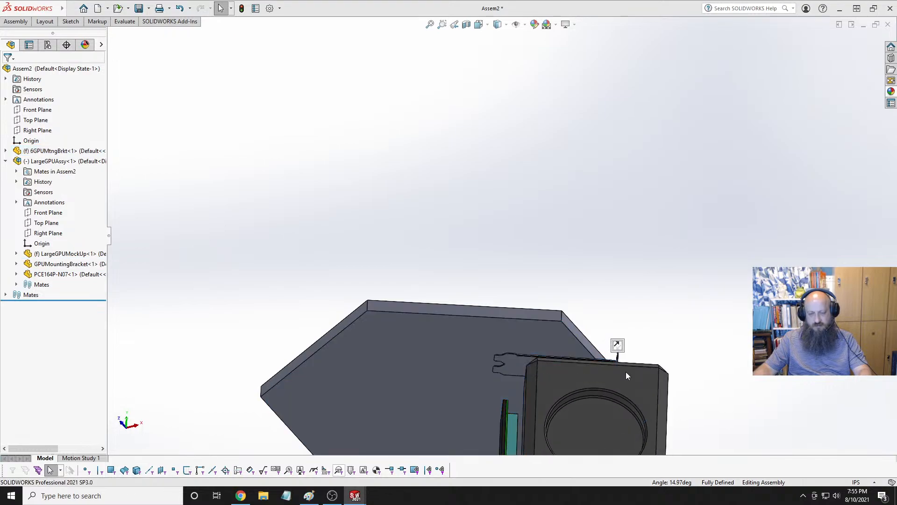
Mate the bent tab face of the GPU's mounting bracket coincident with the adjacent side face of the hexagonal plate.
scroll(623, 366, down, 2)
middle_drag(621, 391, 560, 351)
click(531, 299)
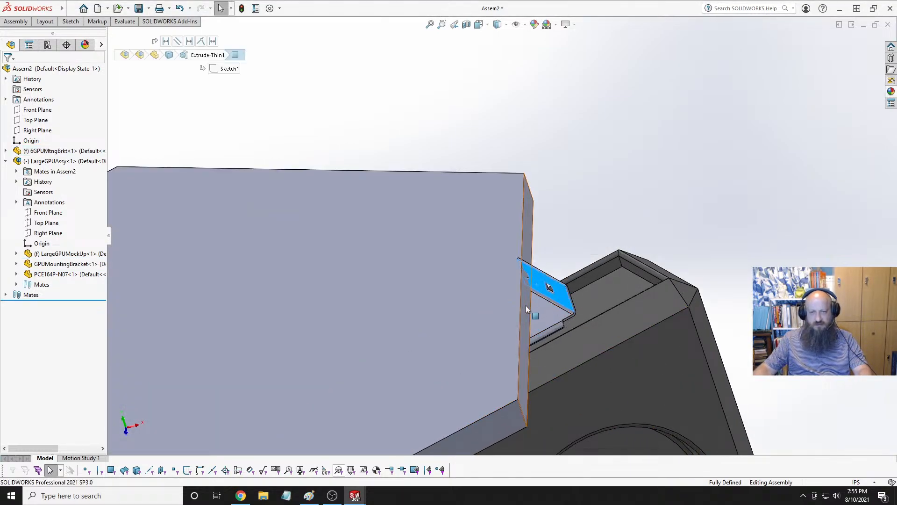
ctrl+click(523, 306)
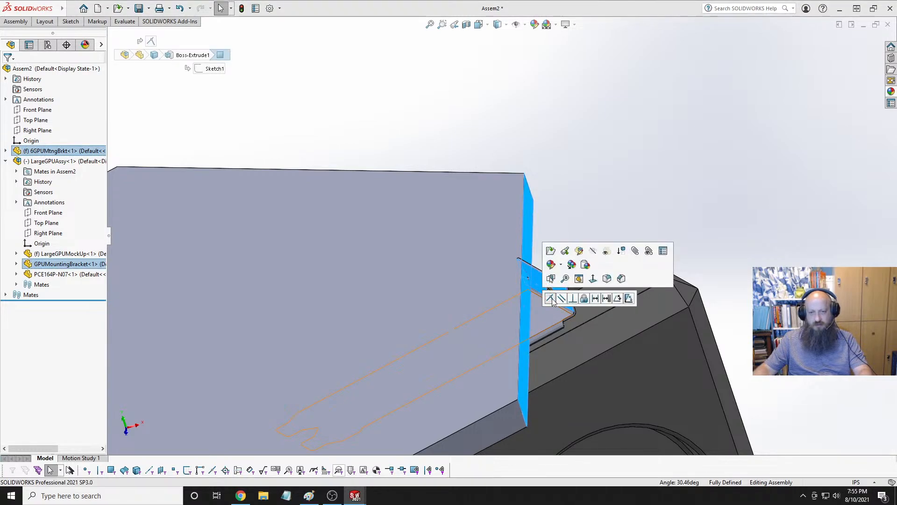
click(550, 298)
Examine from several angles how the GPU's mounting bracket sits against the plate's underside and side face.
scroll(567, 347, up, 5)
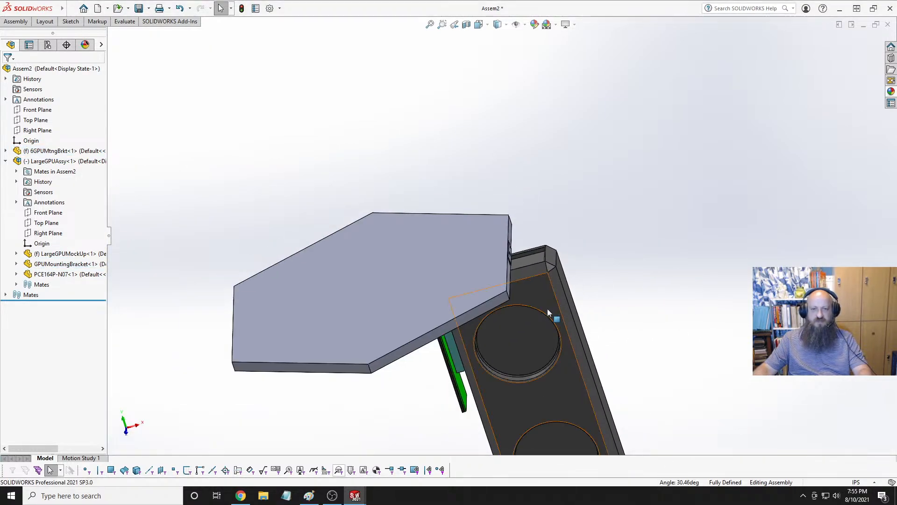
middle_click(548, 310)
middle_drag(548, 309, 528, 212)
scroll(528, 210, down, 3)
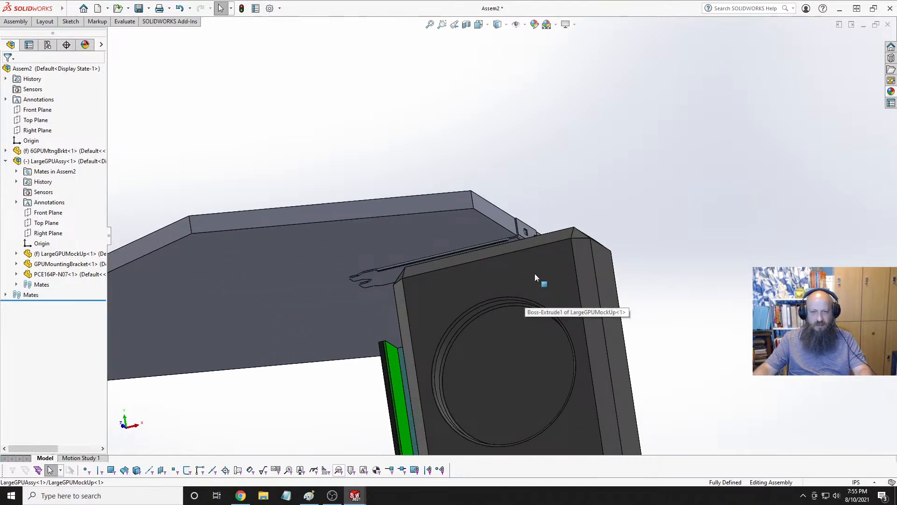
middle_drag(535, 274, 497, 335)
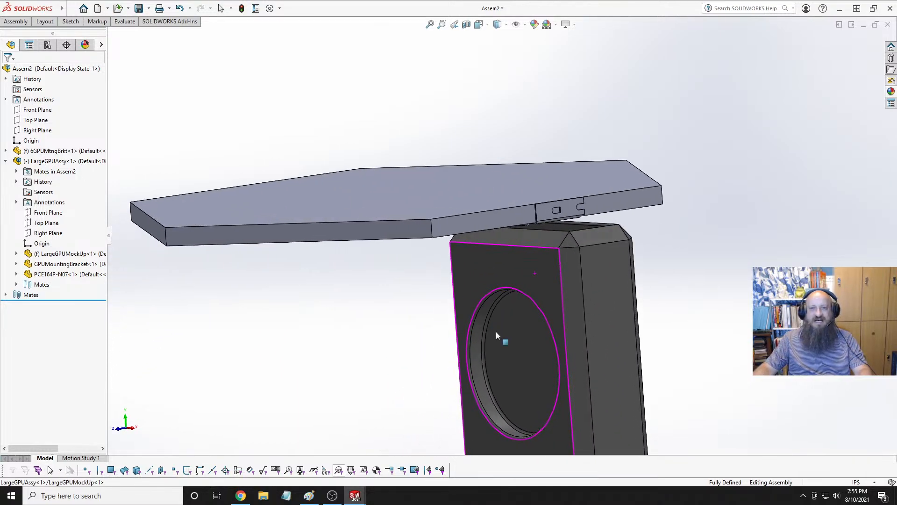
click(551, 286)
key(Escape)
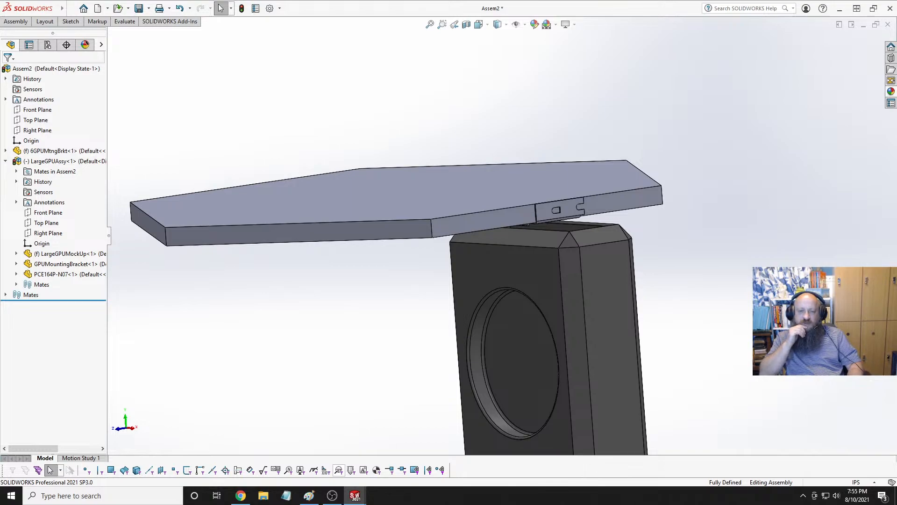
middle_drag(561, 236, 492, 167)
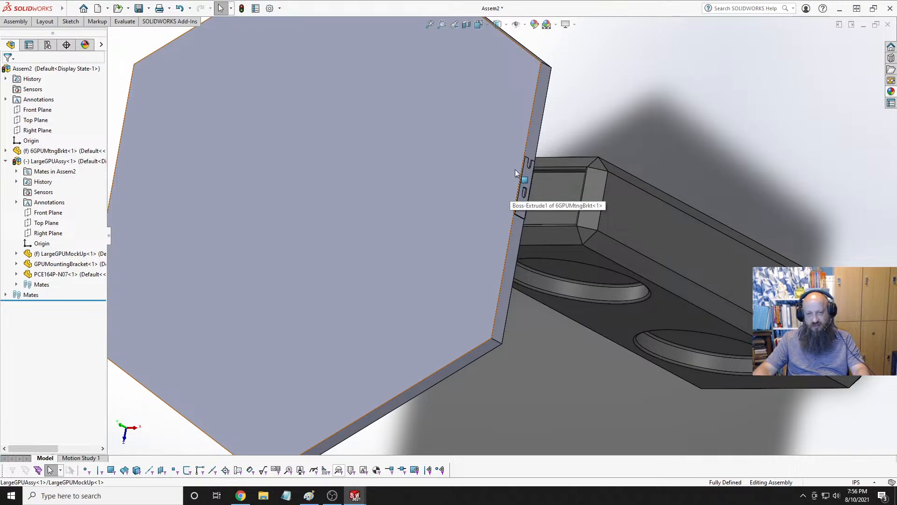
middle_drag(446, 285, 479, 402)
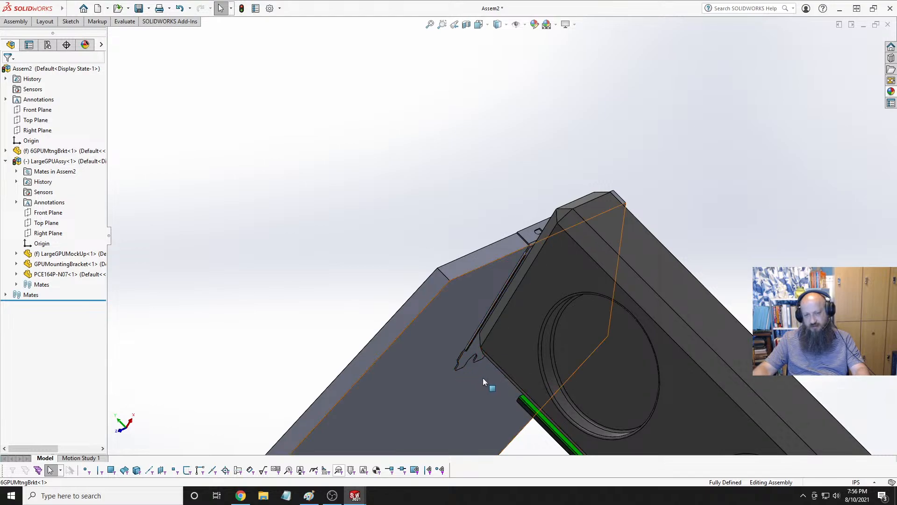
click(483, 377)
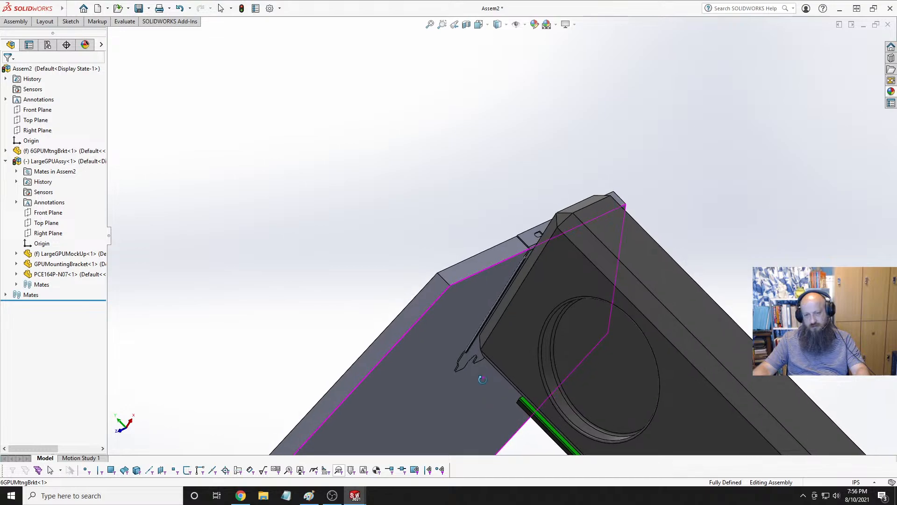
Examine how the slotted lower end of the GPU's mounting bracket lies against the underside of the hexagonal plate.
scroll(459, 387, down, 6)
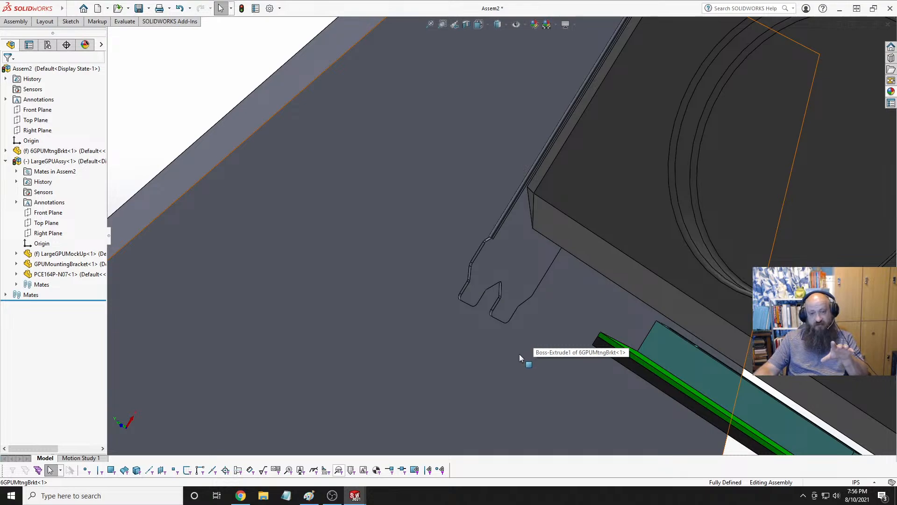
scroll(523, 327, up, 3)
scroll(515, 273, down, 3)
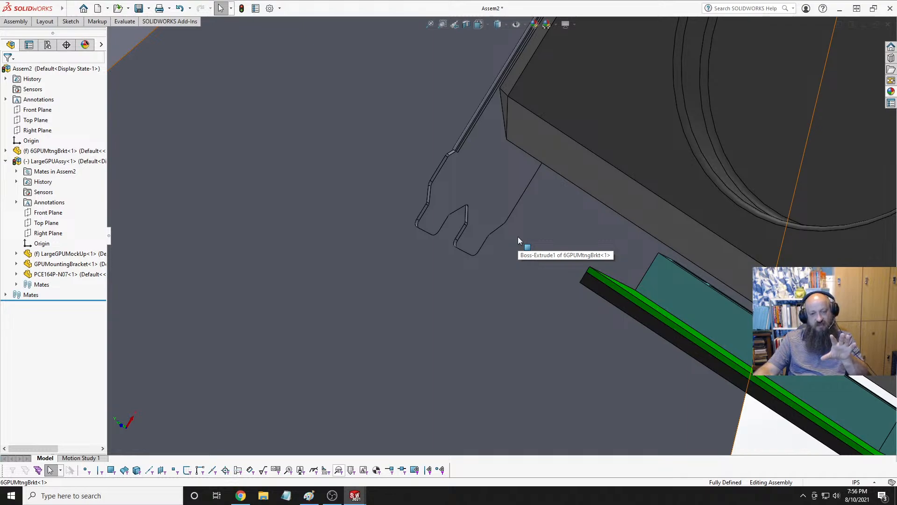
click(458, 218)
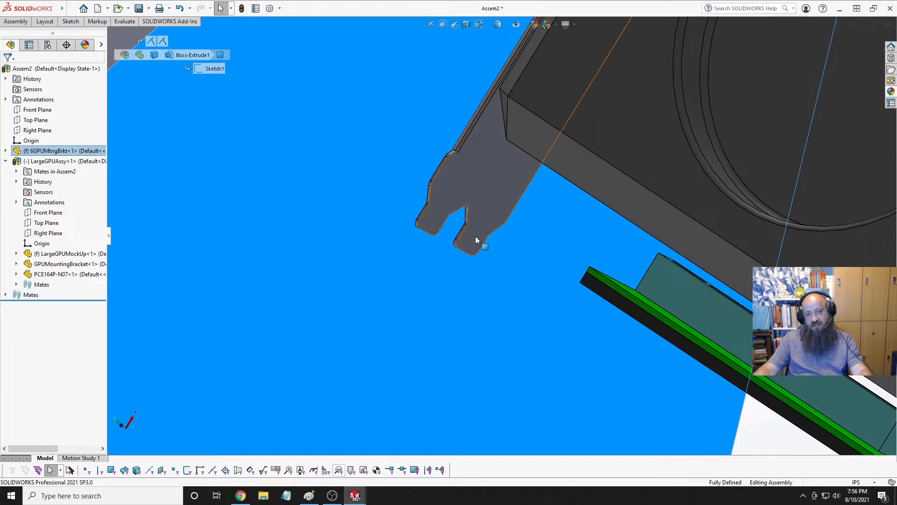
scroll(487, 272, up, 3)
scroll(487, 271, up, 3)
middle_drag(487, 271, 444, 226)
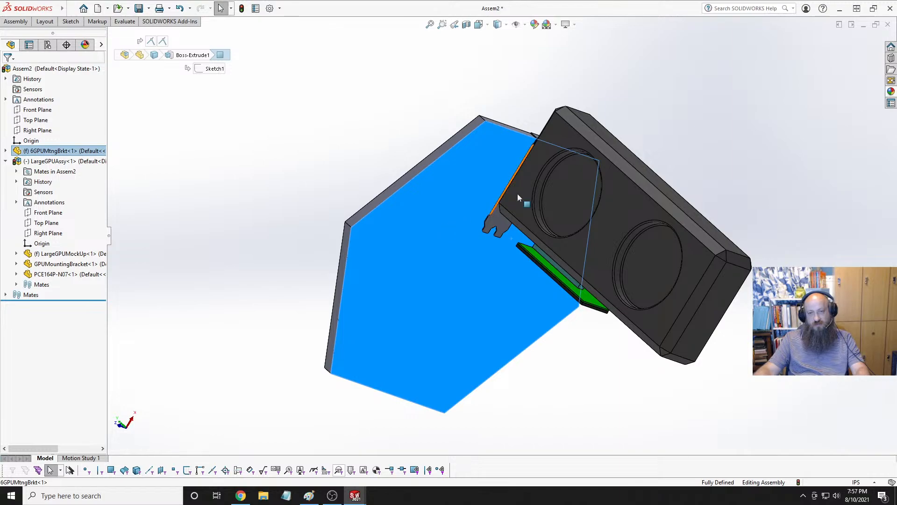
Inspect the bend of the GPU's mounting bracket up close where it wraps around the plate's lower edge.
scroll(559, 175, down, 3)
scroll(467, 188, down, 2)
middle_drag(467, 188, 491, 234)
scroll(496, 140, down, 4)
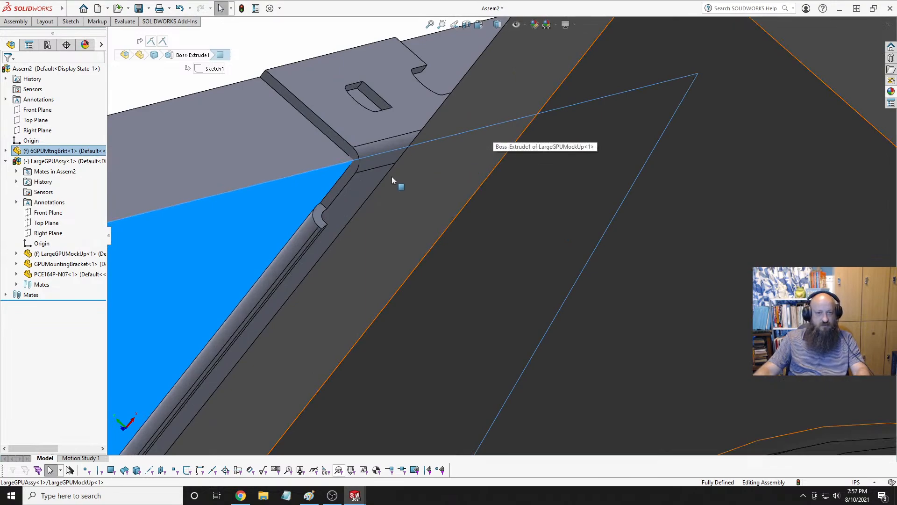
scroll(358, 184, down, 5)
middle_drag(358, 184, 388, 147)
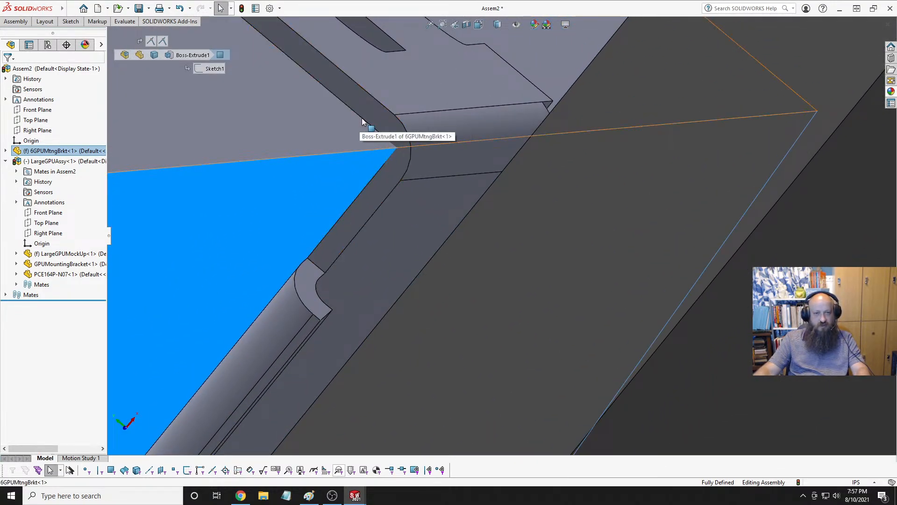
mouse_move(364, 140)
middle_down()
mouse_move(365, 209)
mouse_move(380, 215)
mouse_move(367, 218)
middle_up()
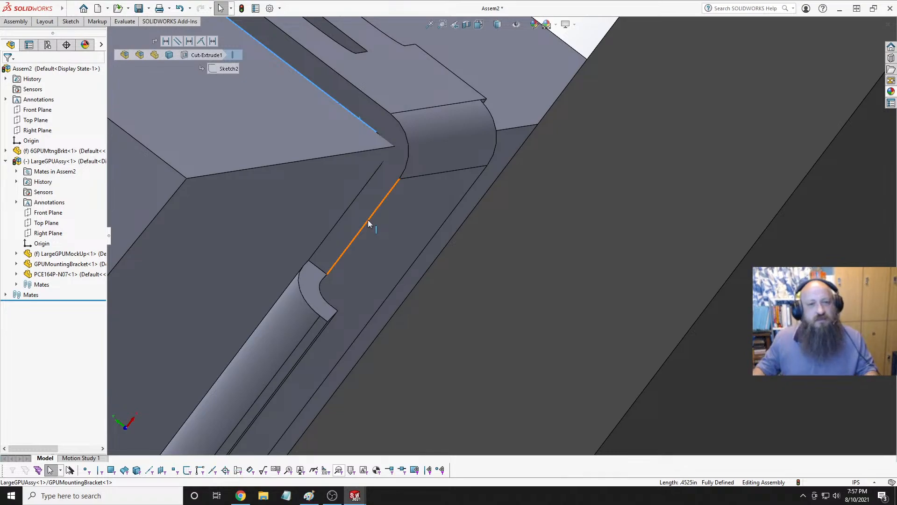
middle_drag(375, 226, 347, 214)
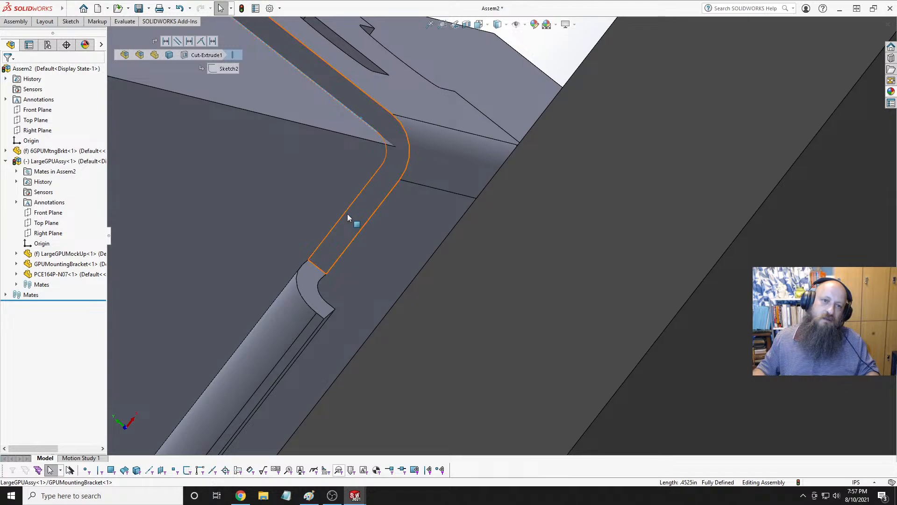
Examine the bracket's bent tab on the plate's side face from several angles and look at the assembly from the top.
scroll(347, 214, up, 5)
scroll(408, 184, down, 10)
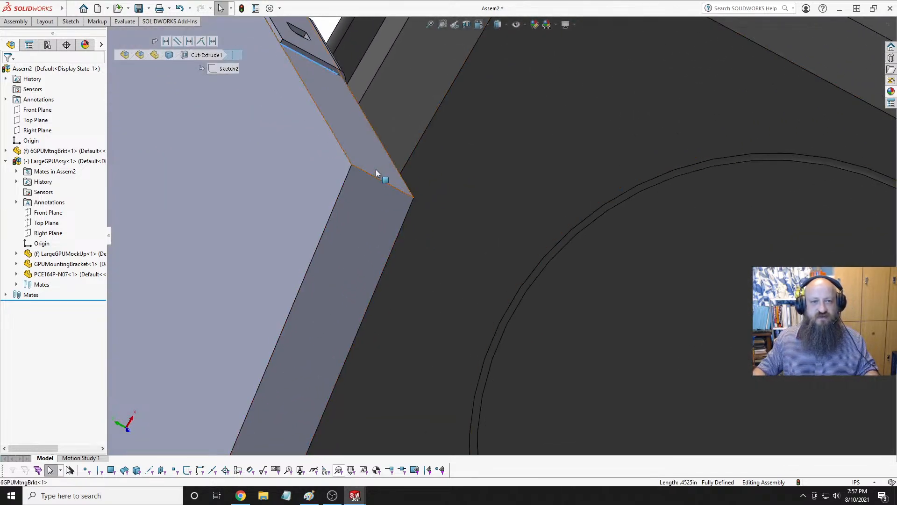
scroll(376, 173, up, 3)
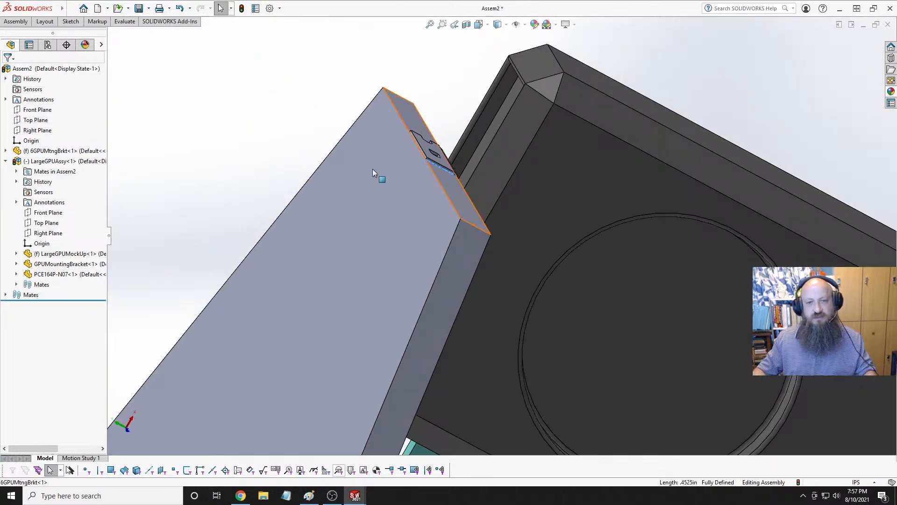
middle_drag(379, 189, 335, 213)
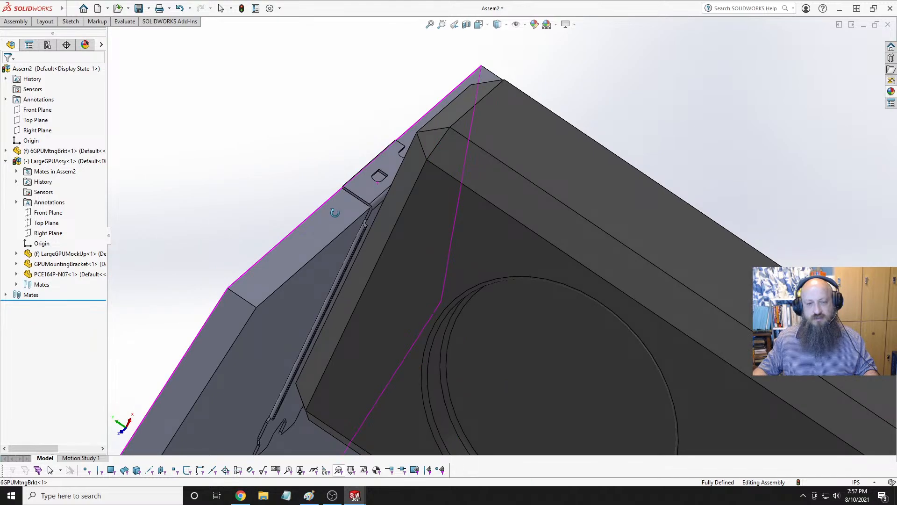
middle_drag(334, 212, 392, 222)
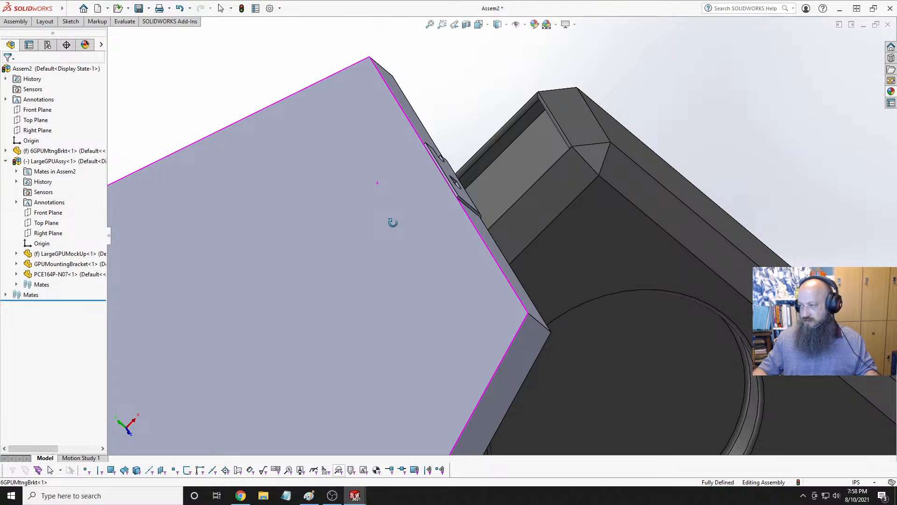
middle_drag(392, 223, 365, 213)
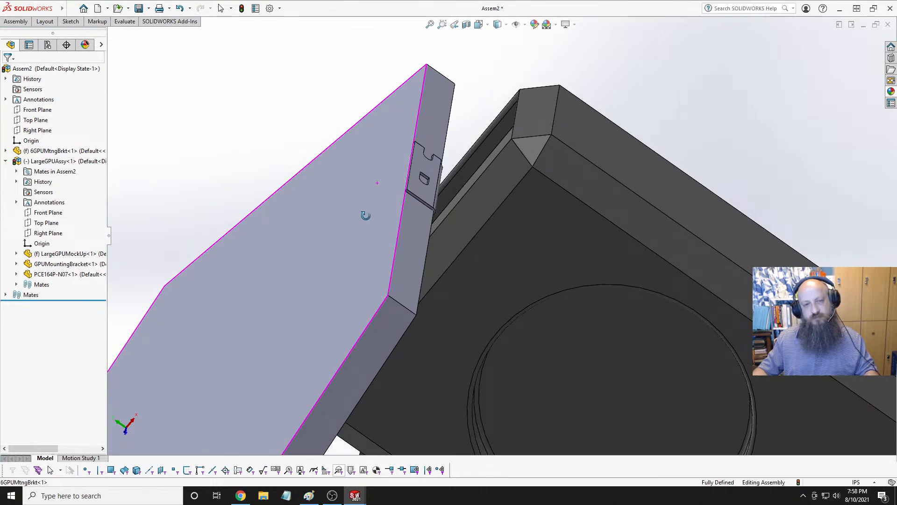
scroll(365, 216, up, 4)
key(space)
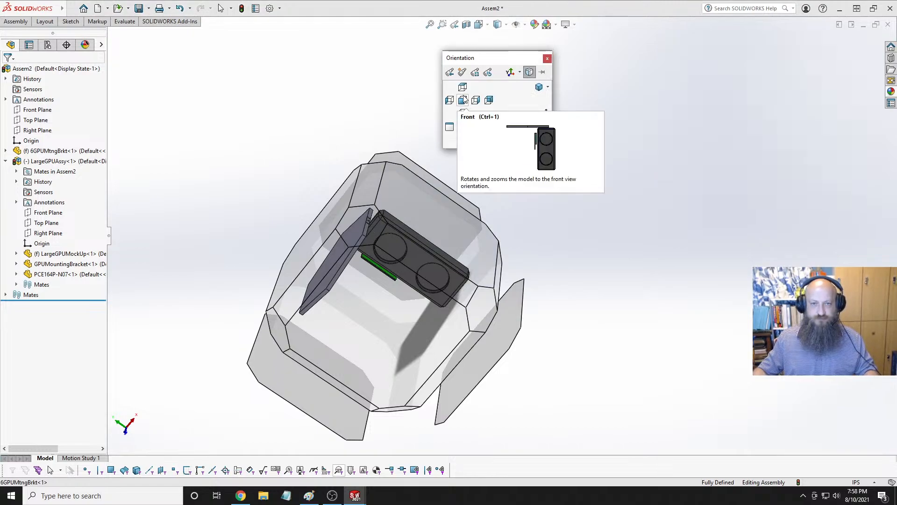
click(465, 114)
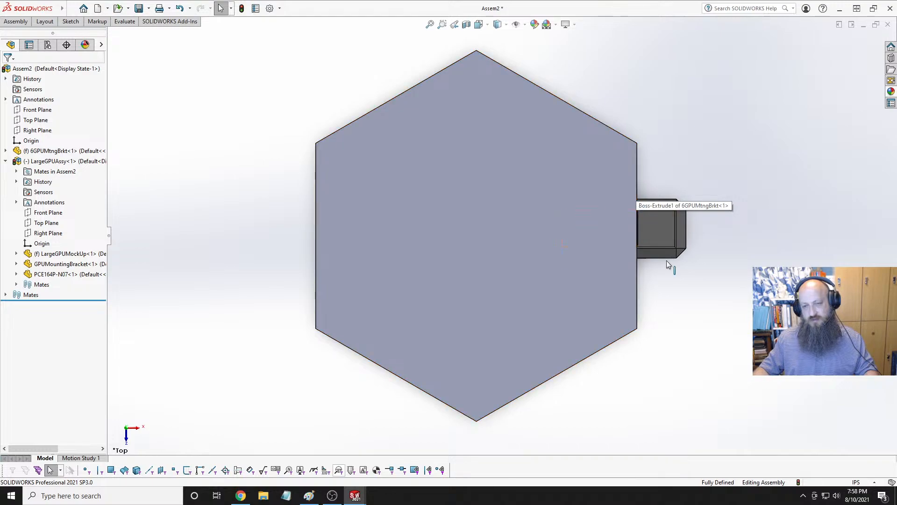
Check the GPU's overhang and bracket position relative to the hexagonal plate from above, below and edge-on.
middle_drag(626, 190, 612, 191)
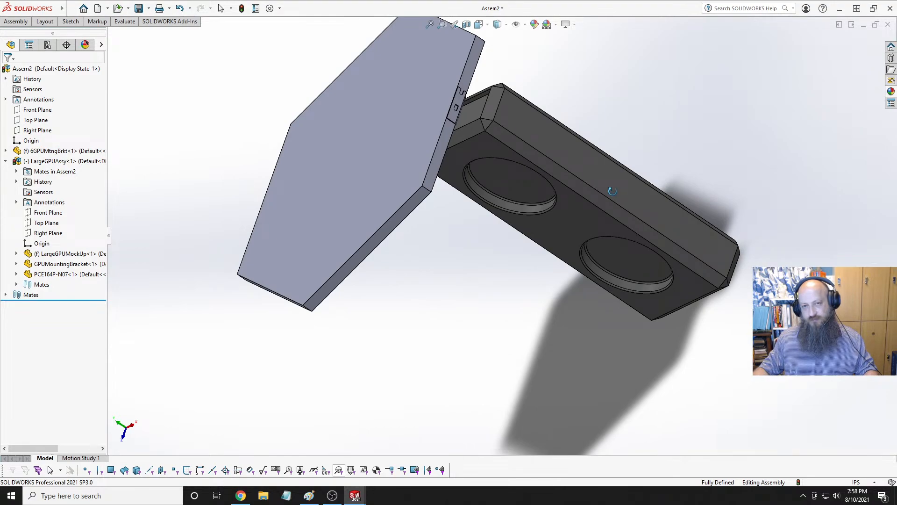
key(Escape)
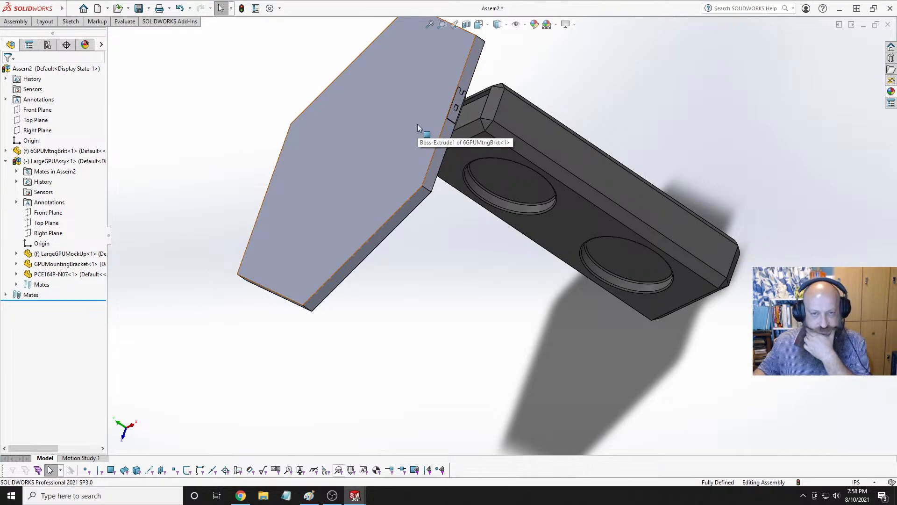
middle_drag(416, 124, 444, 164)
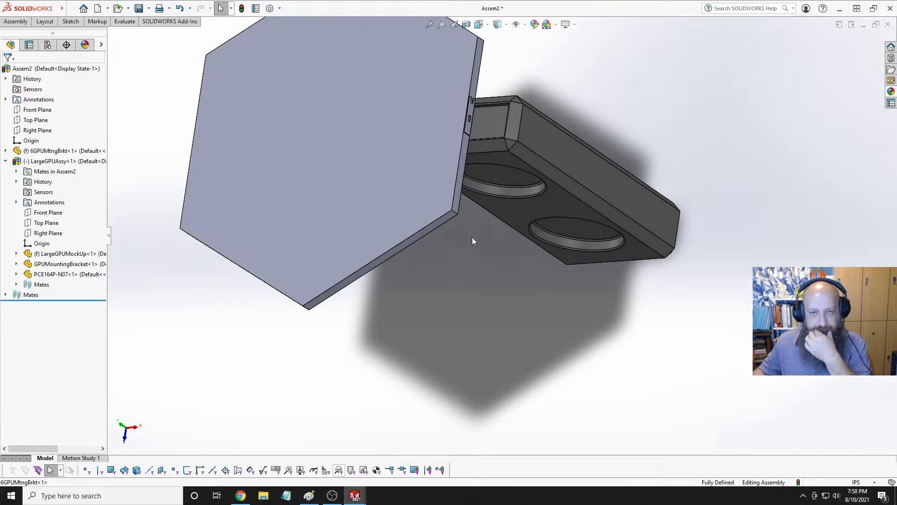
middle_drag(472, 237, 399, 126)
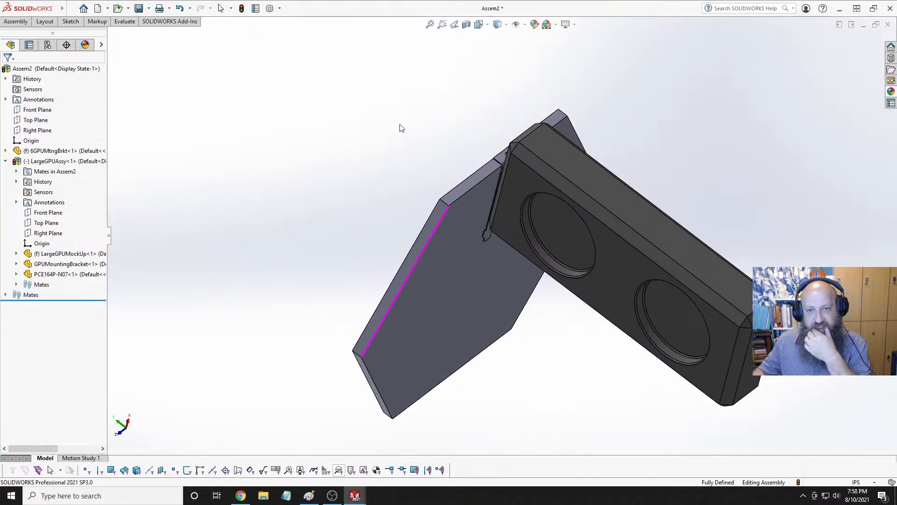
scroll(526, 280, down, 4)
middle_drag(524, 229, 493, 213)
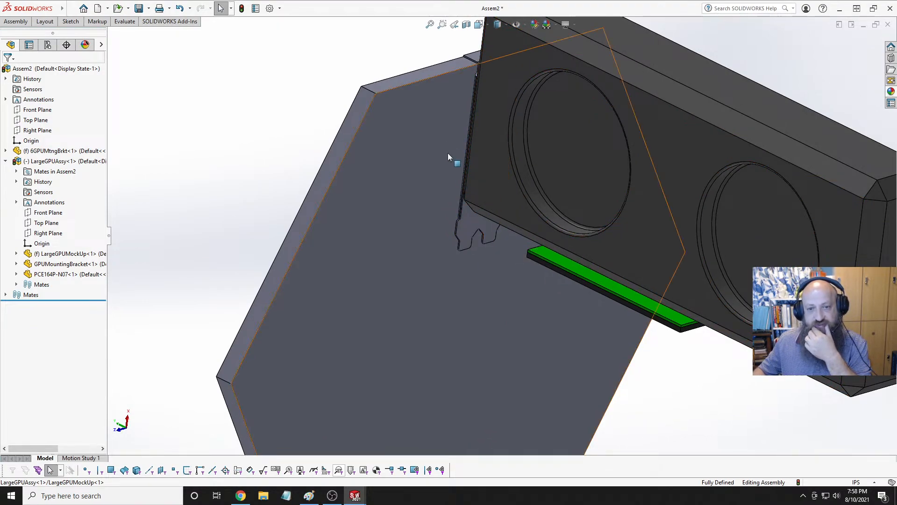
middle_drag(452, 156, 472, 229)
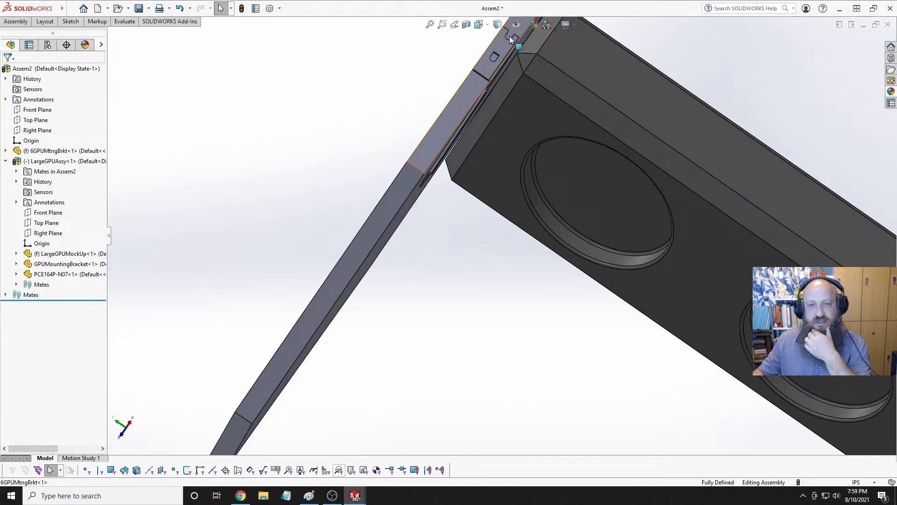
middle_drag(514, 176, 498, 224)
Switch to the 6GPUMtngBrkt part and start a sketch on the top face of the hexagonal plate.
key(ctrl+Tab)
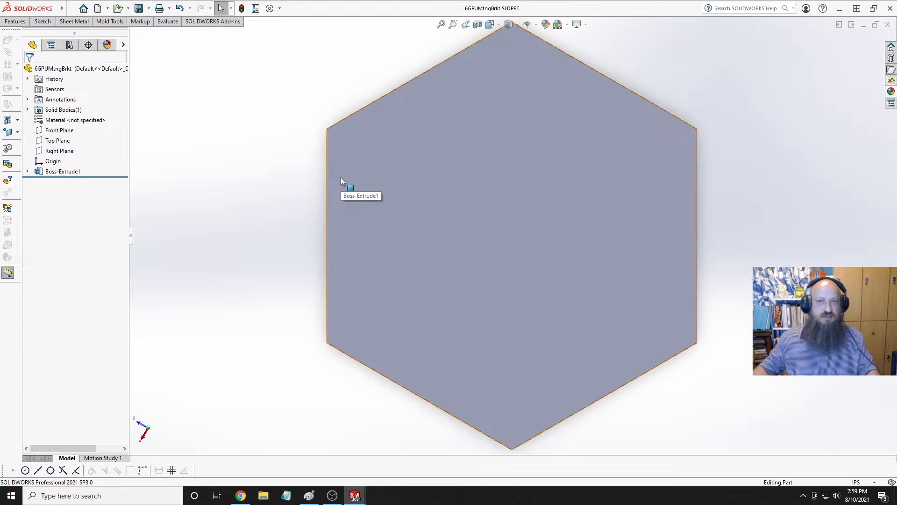
click(542, 159)
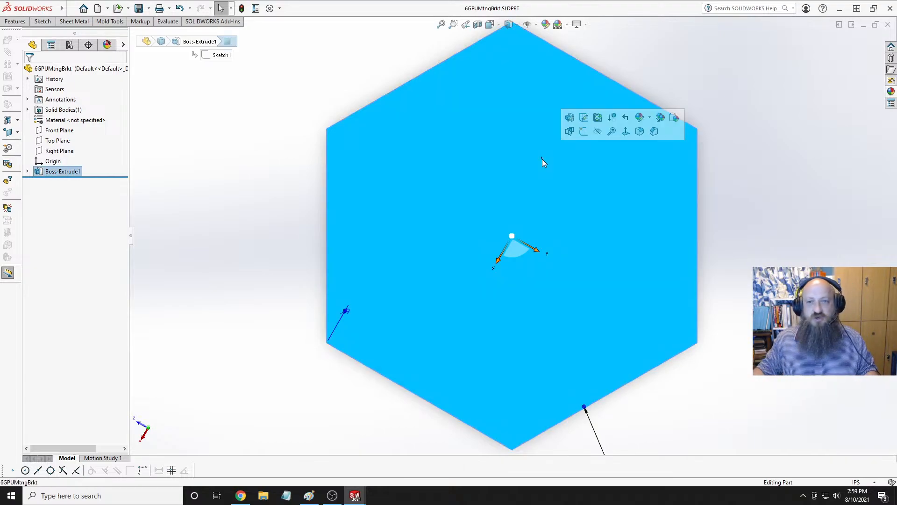
click(585, 133)
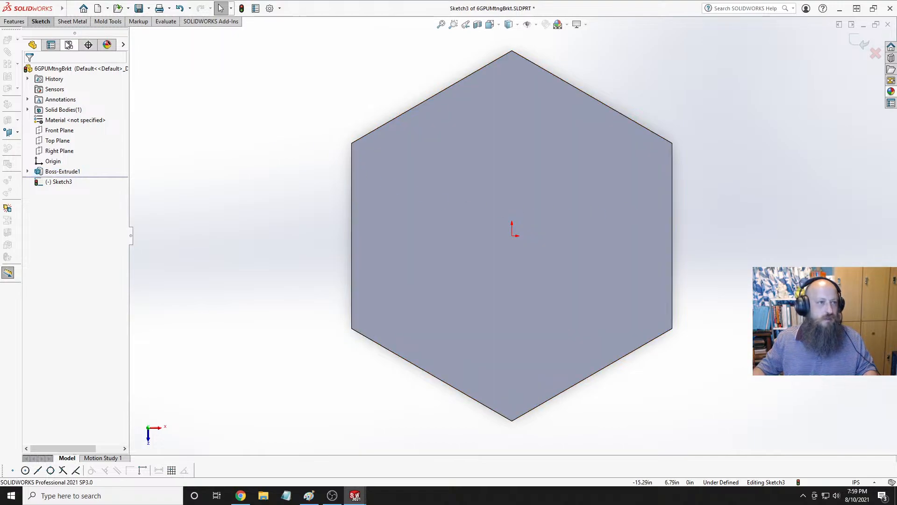
Draw a horizontal and a diagonal centerline through the origin, joining the midpoints of opposite sides of the hexagon.
click(55, 37)
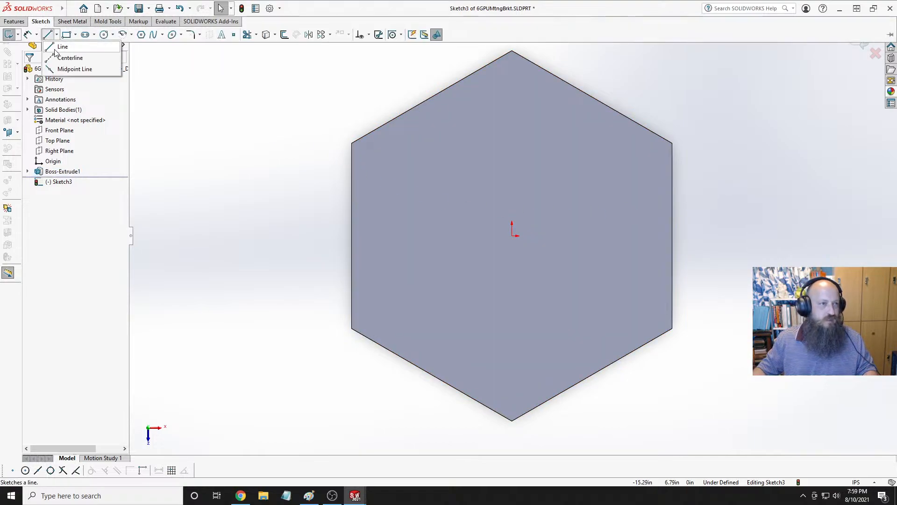
click(66, 56)
click(512, 236)
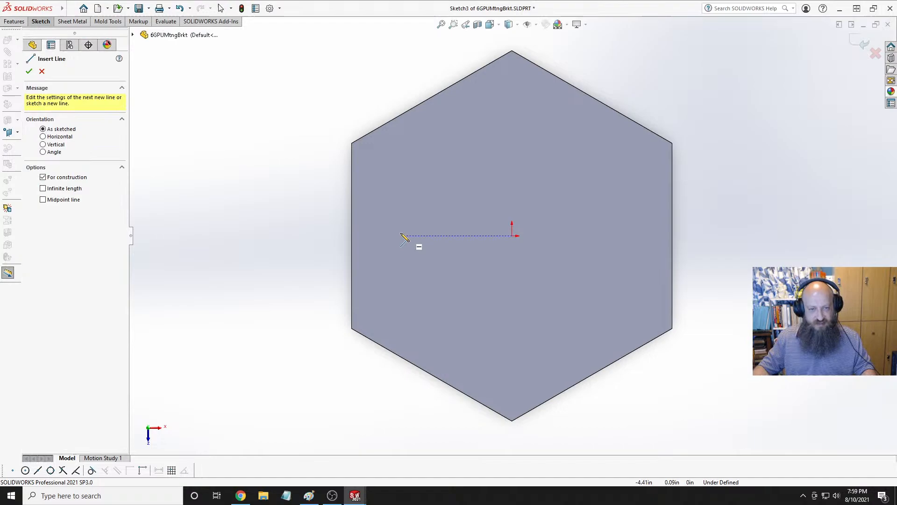
click(352, 236)
click(672, 236)
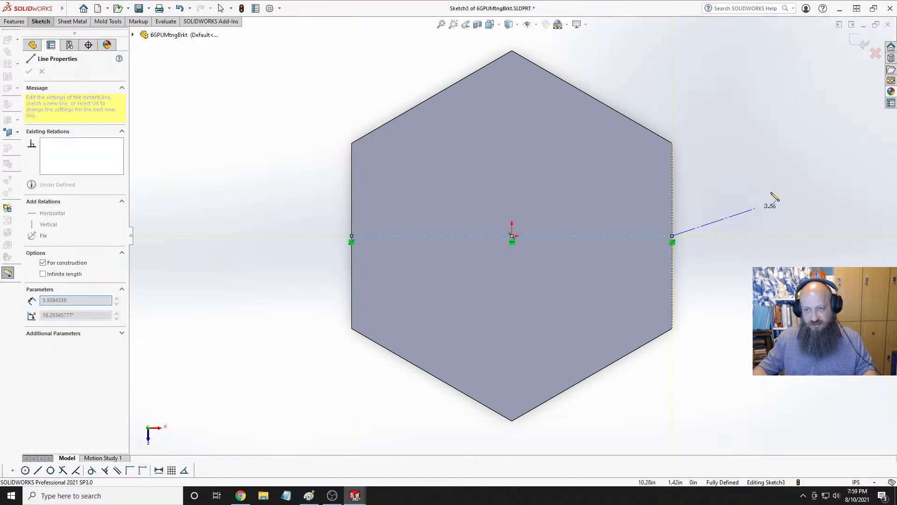
key(Escape)
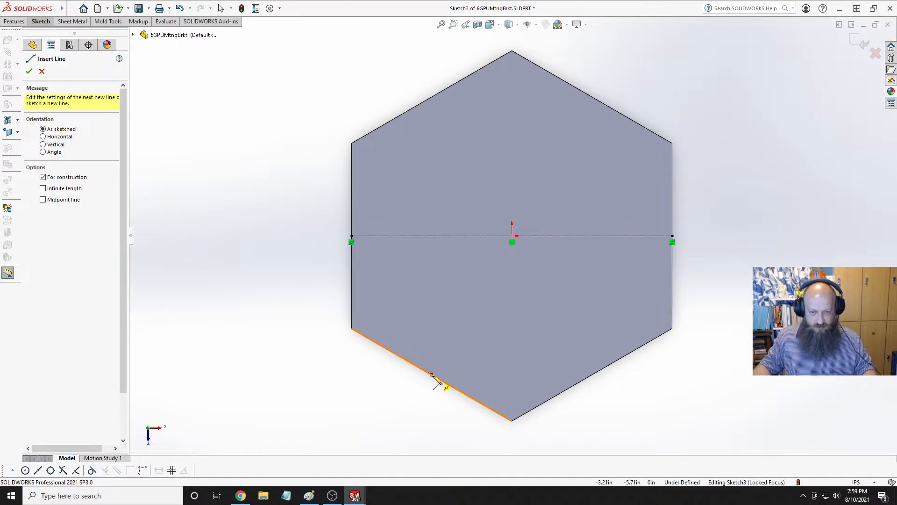
click(432, 374)
click(592, 97)
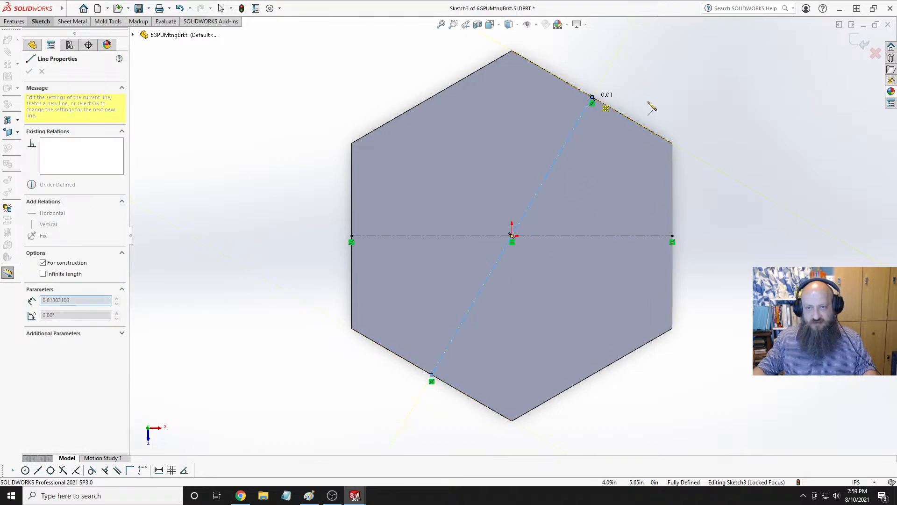
Draw a construction line through the origin from the midpoint of the hexagon's upper-left edge to the midpoint of its lower-right edge.
key(Escape)
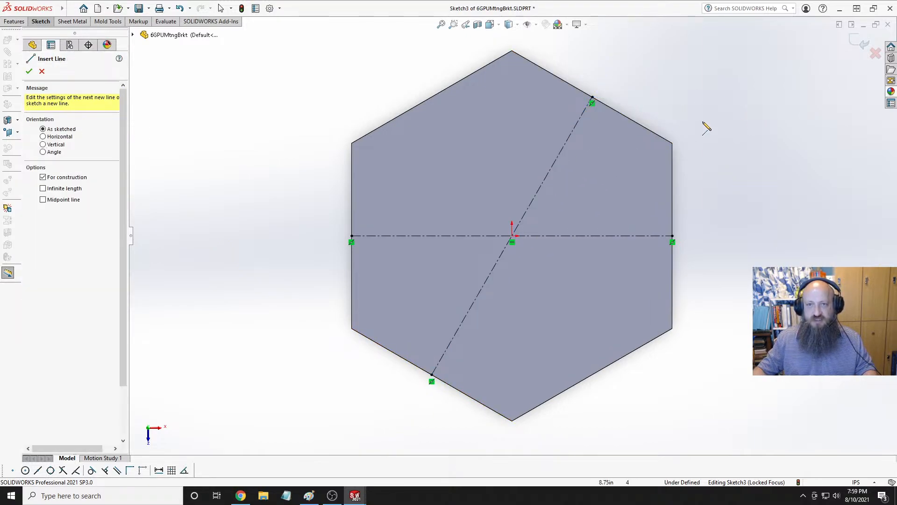
click(432, 96)
click(592, 375)
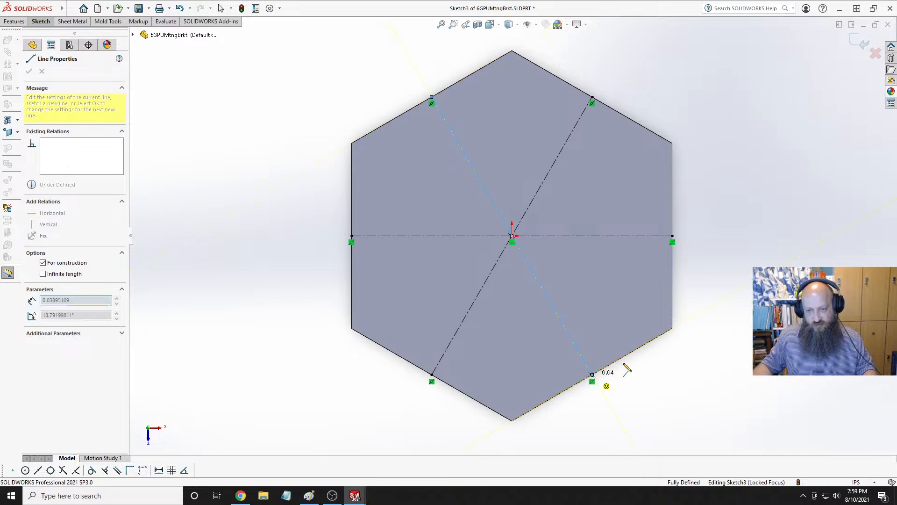
key(Escape)
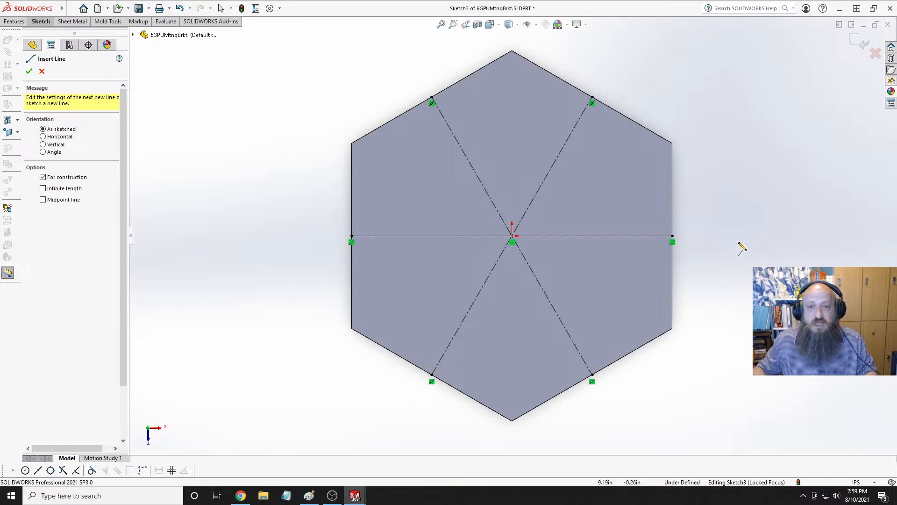
key(Escape)
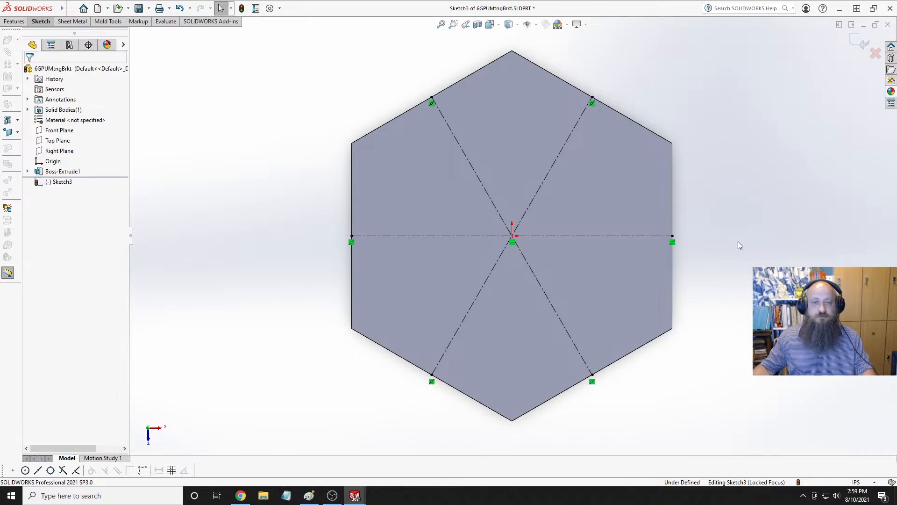
Switch to the Assem2 assembly and measure the distance between the two opposite end faces of the GPUMountingBracket.
key(ctrl+Tab)
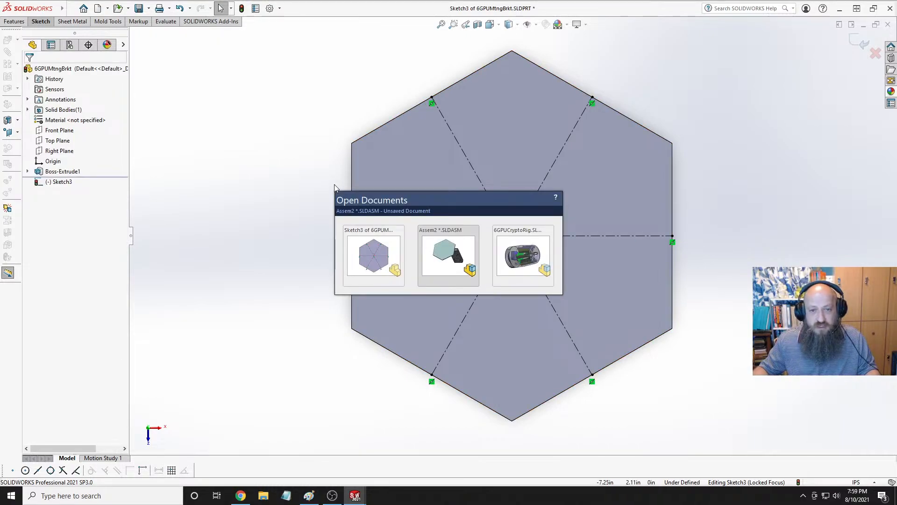
scroll(528, 153, down, 5)
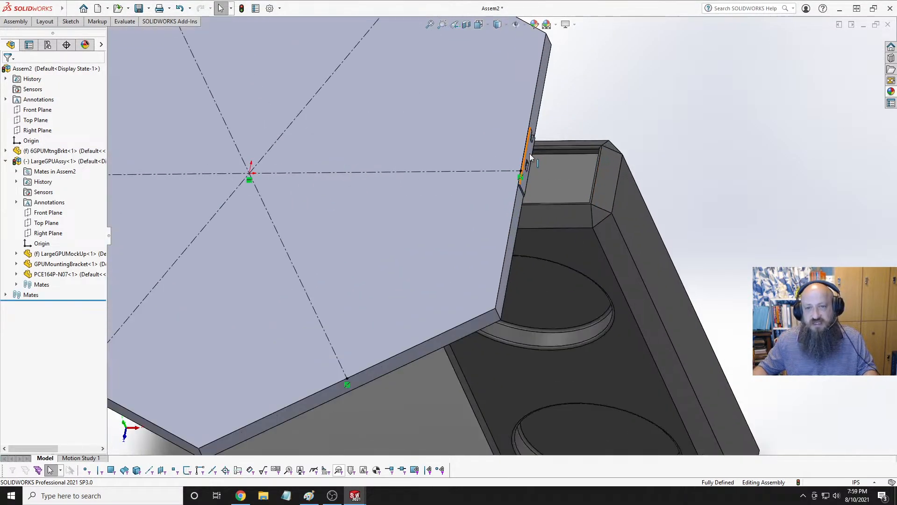
mouse_move(529, 154)
middle_down()
mouse_move(475, 192)
mouse_move(449, 60)
mouse_move(462, 228)
mouse_move(479, 251)
mouse_move(408, 140)
mouse_move(450, 169)
middle_up()
click(467, 242)
click(761, 106)
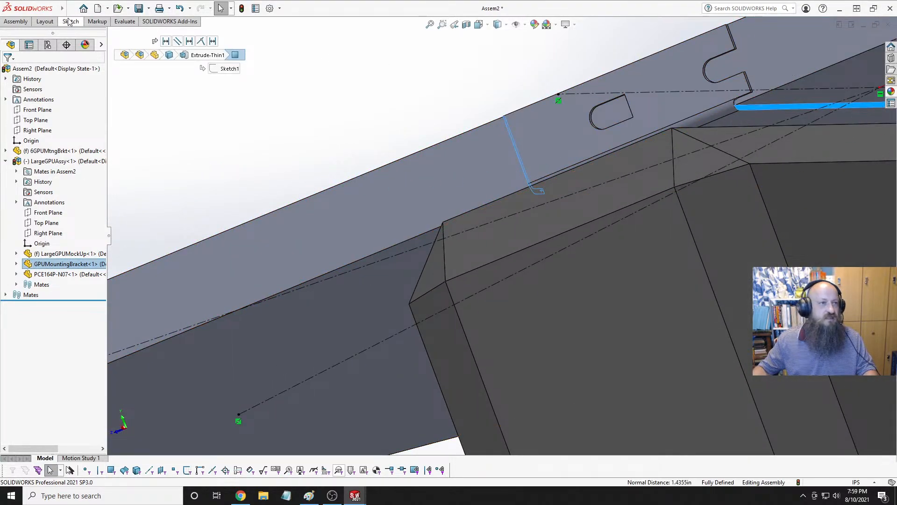
click(117, 24)
click(63, 36)
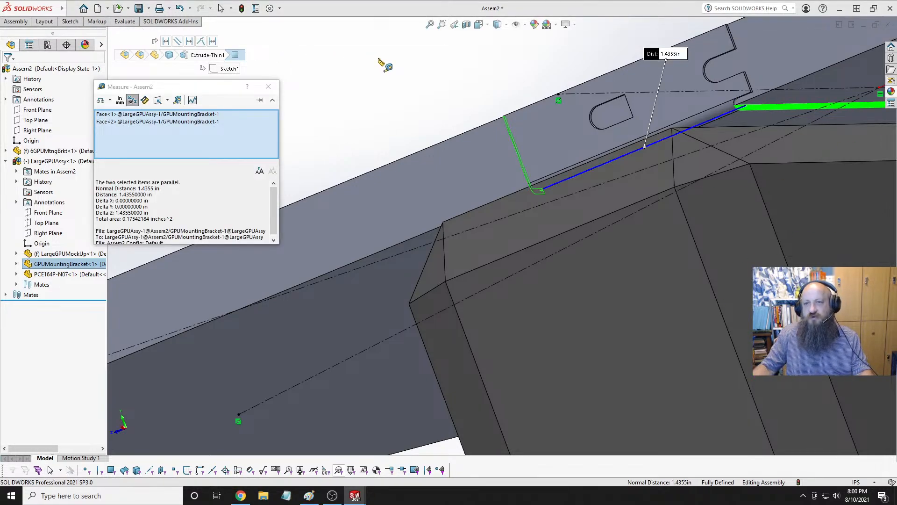
key(Escape)
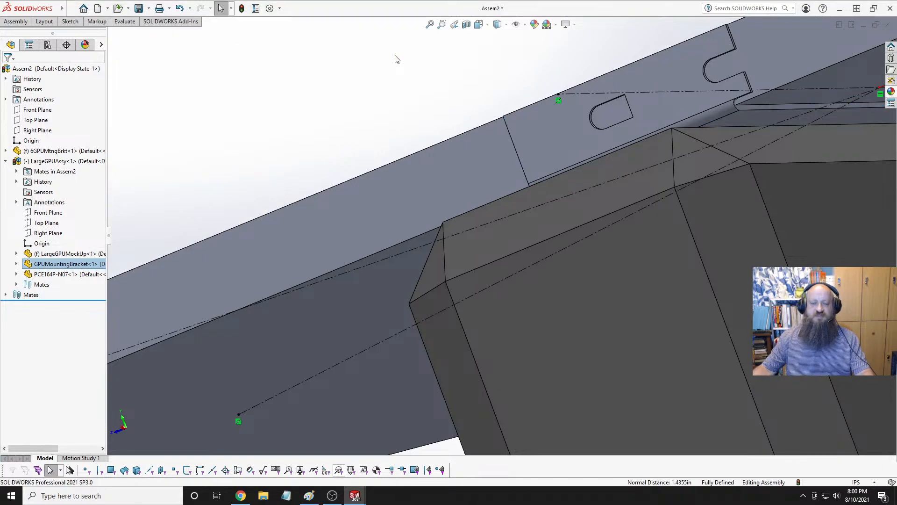
Return to the 6GPUMtngBrkt sketch and offset all three construction lines 1.25 in bi-directionally, with dimensions added.
key(ctrl+Tab)
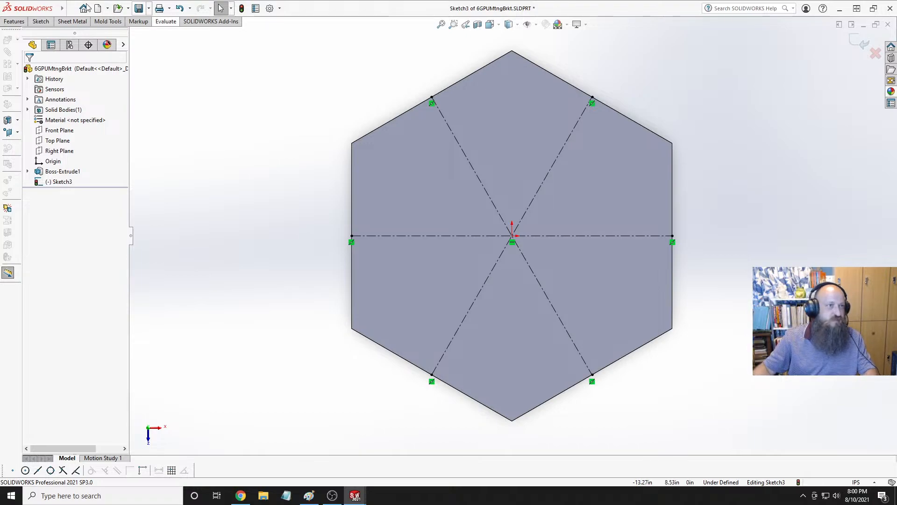
click(41, 21)
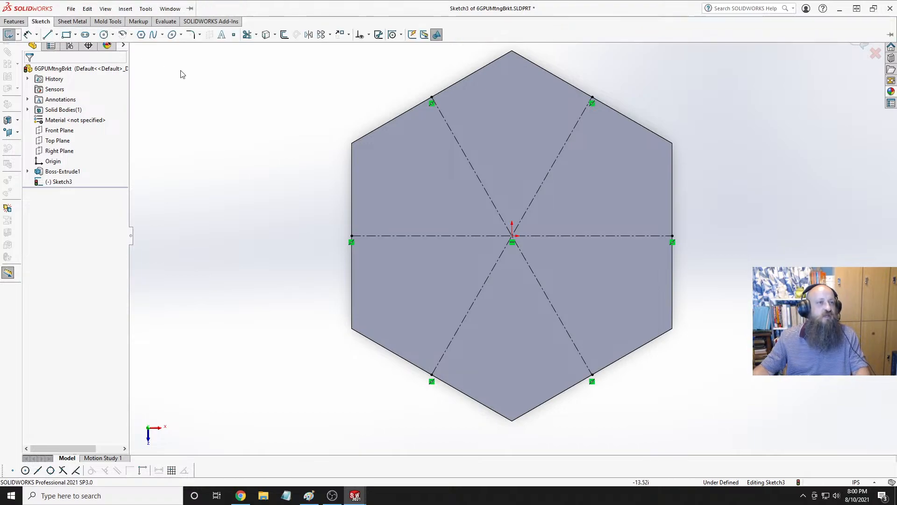
click(283, 35)
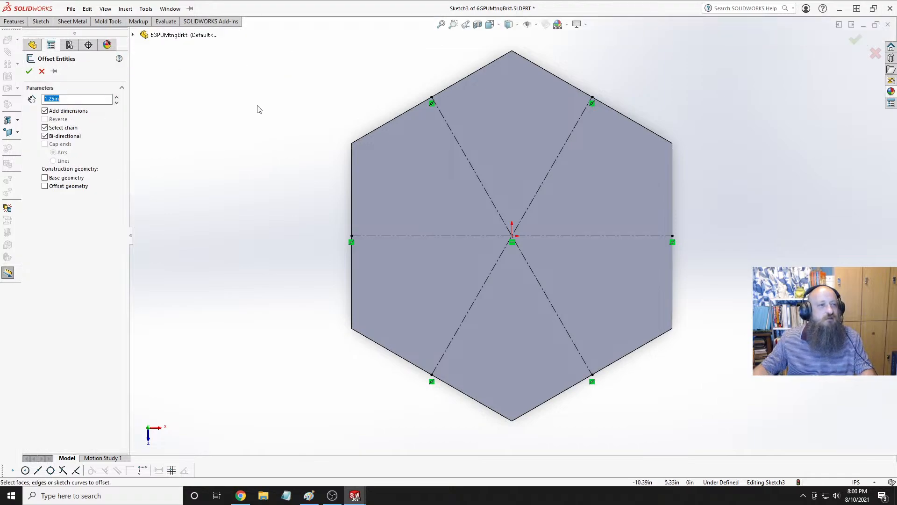
click(571, 144)
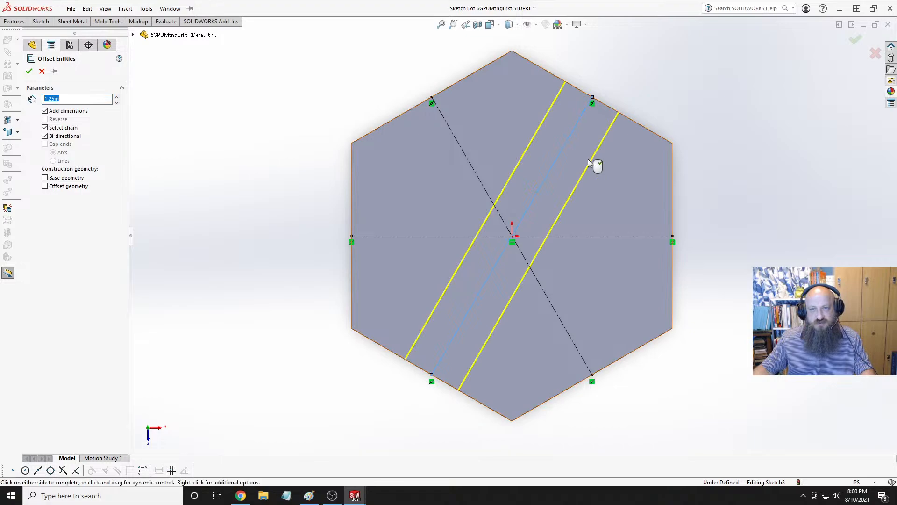
click(616, 235)
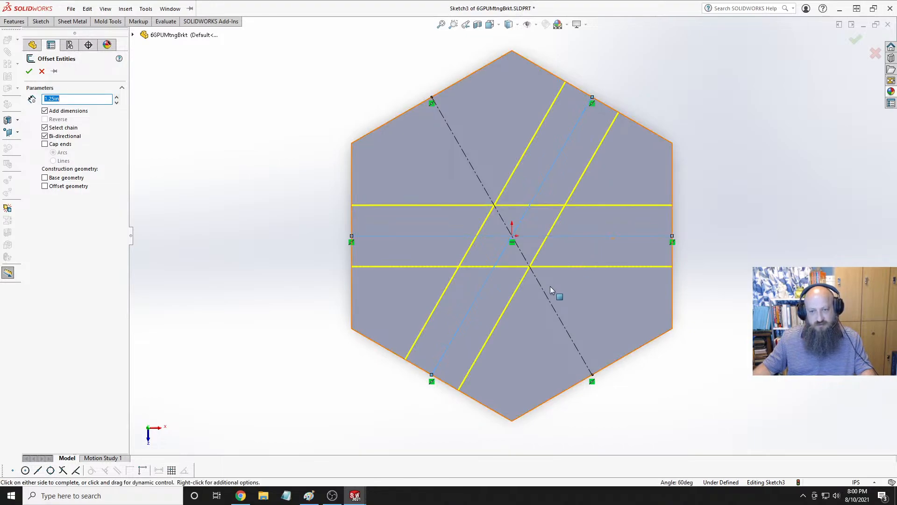
click(545, 293)
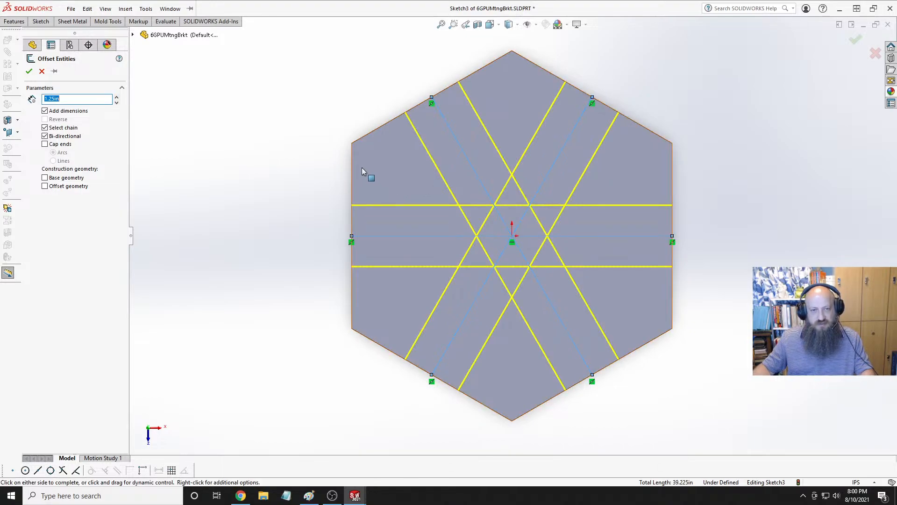
click(29, 72)
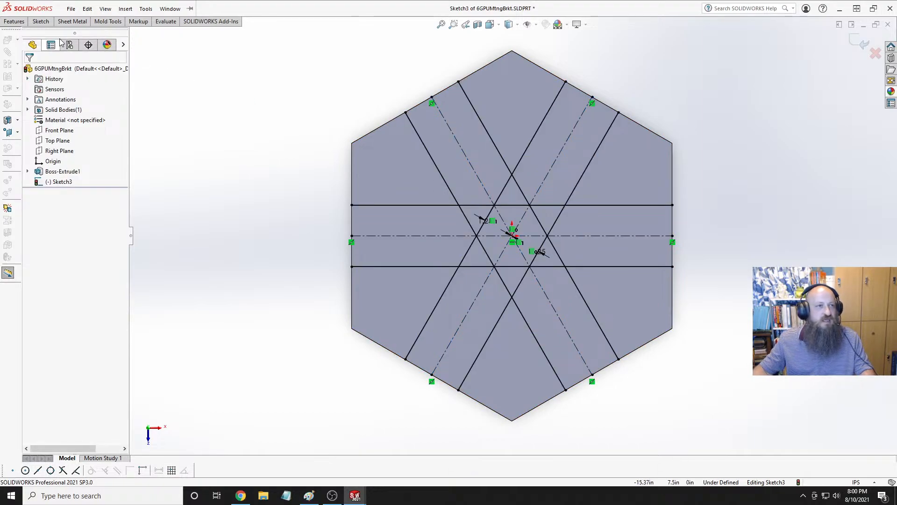
Sketch solid lines along the hexagon's edges joining its top and upper-right corners to the nearest offset line endpoints.
click(41, 22)
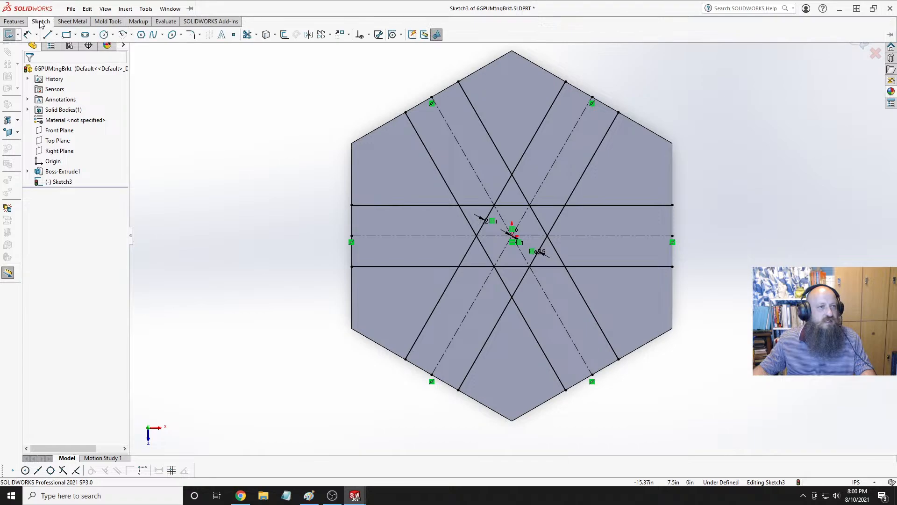
click(47, 34)
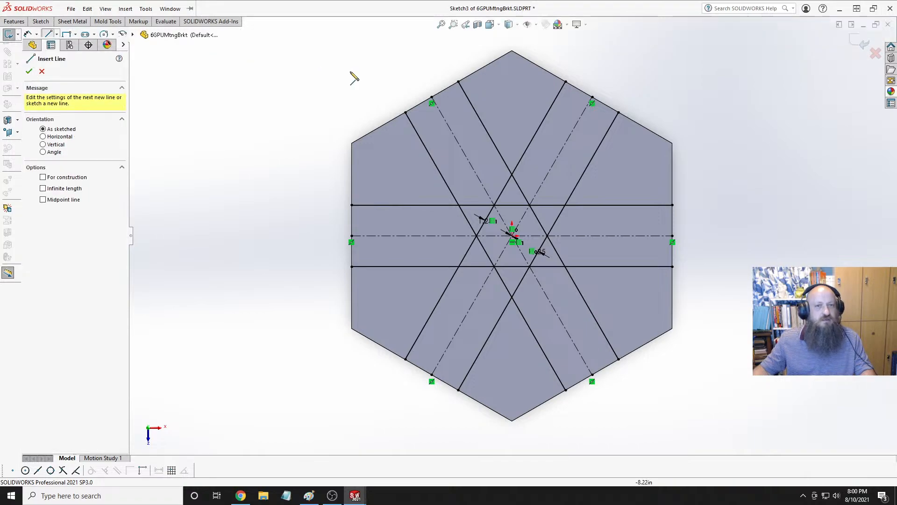
click(458, 81)
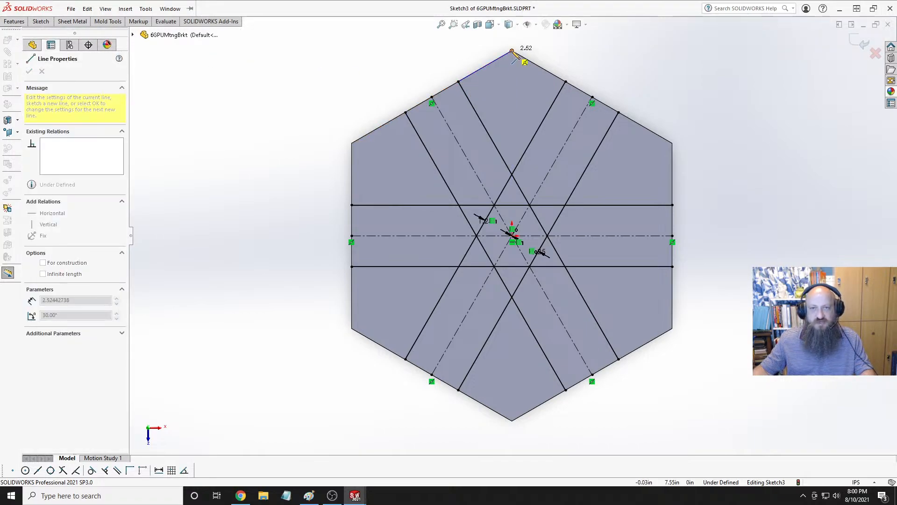
click(512, 51)
click(566, 81)
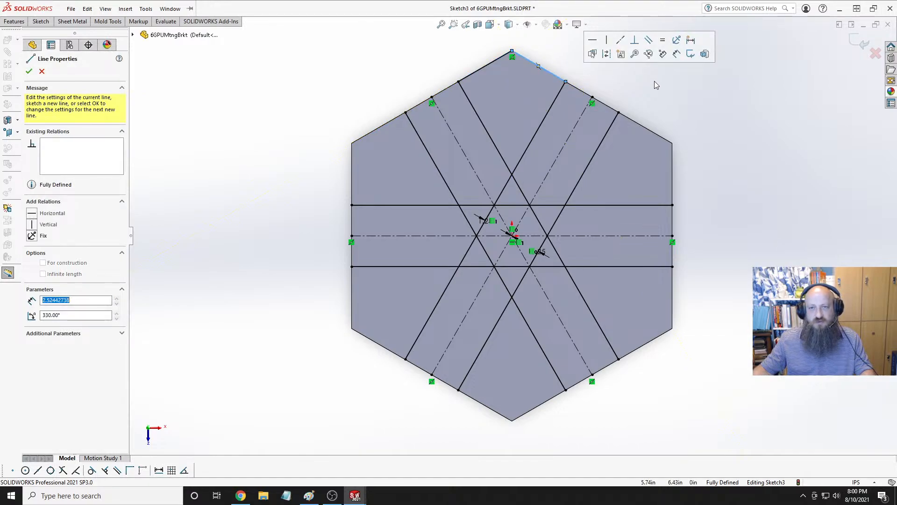
click(618, 113)
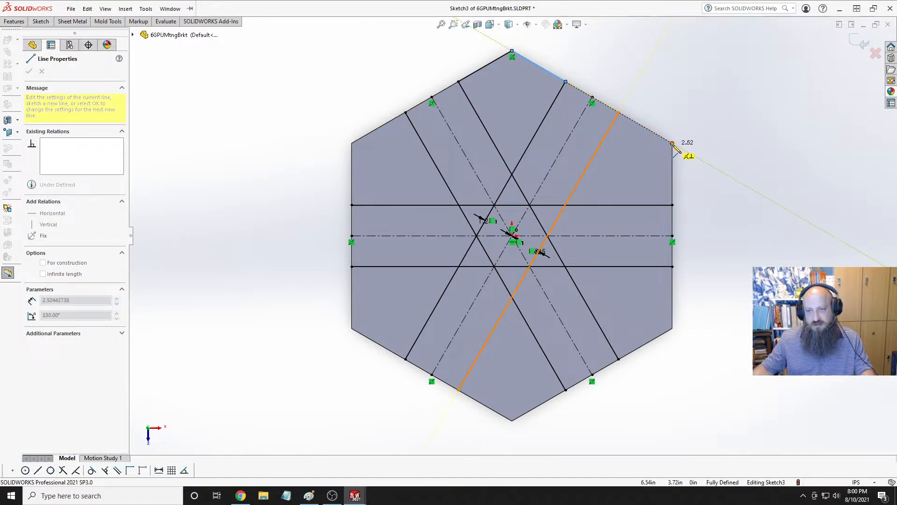
click(672, 143)
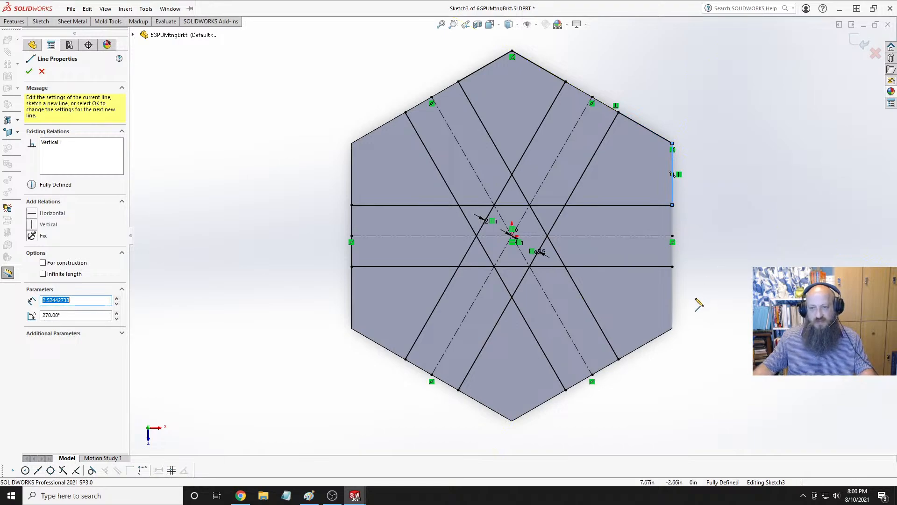
Sketch solid lines along the hexagon's edges joining its lower-right and bottom corners to the nearest offset line endpoints.
click(672, 267)
click(672, 328)
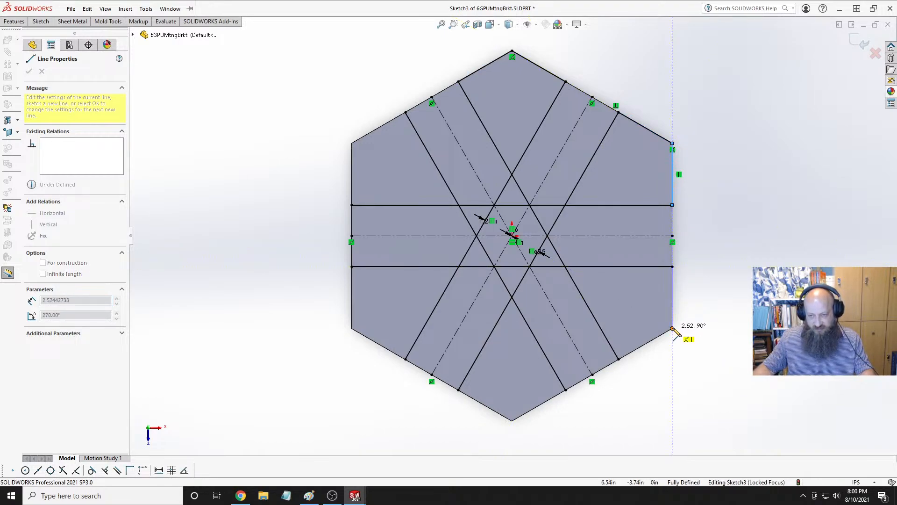
click(619, 359)
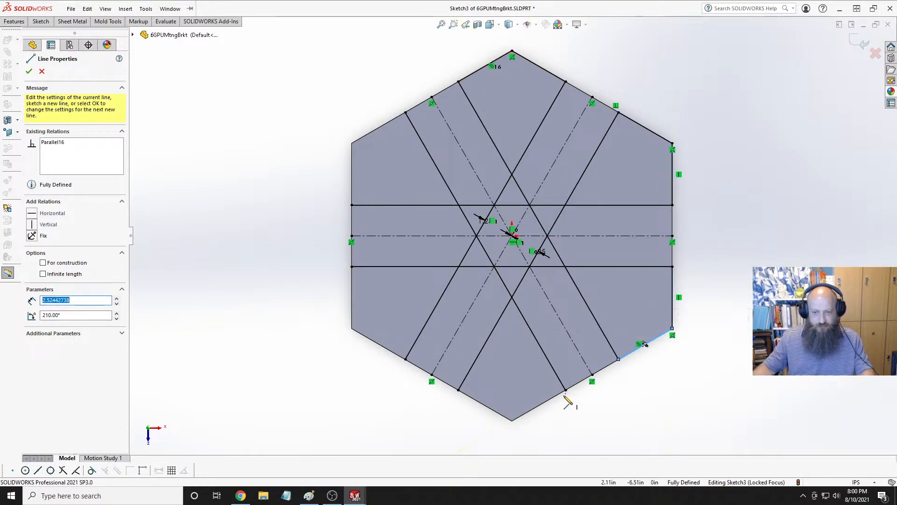
click(512, 421)
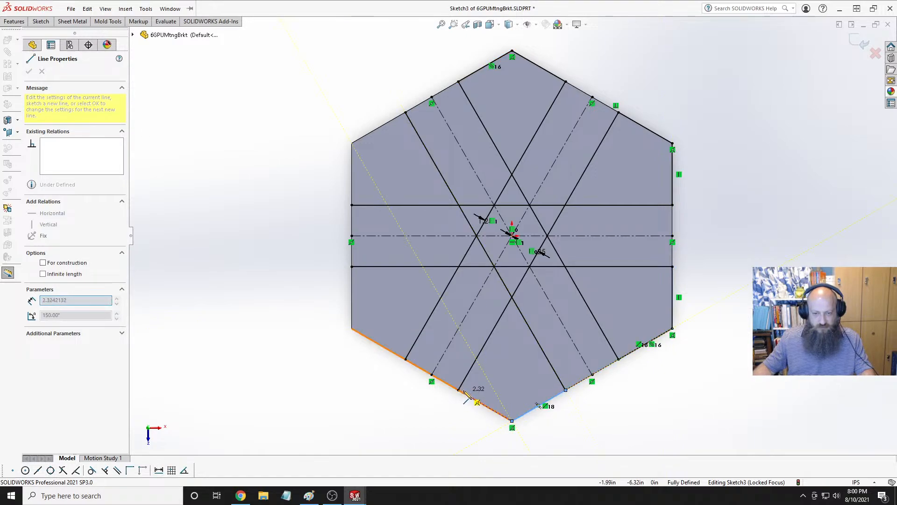
click(458, 390)
Sketch solid lines along the hexagon's edges joining its lower-left and upper-left corners to the nearest offset line endpoints.
click(406, 360)
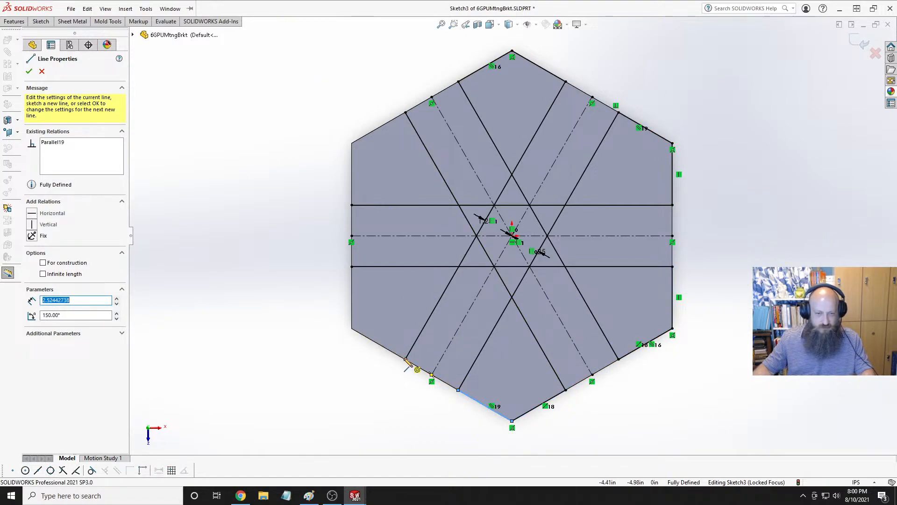
click(351, 329)
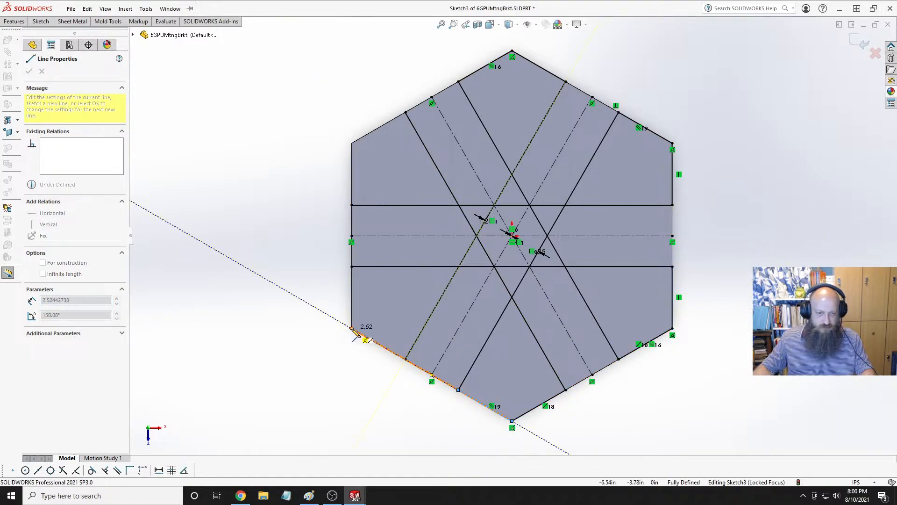
click(351, 267)
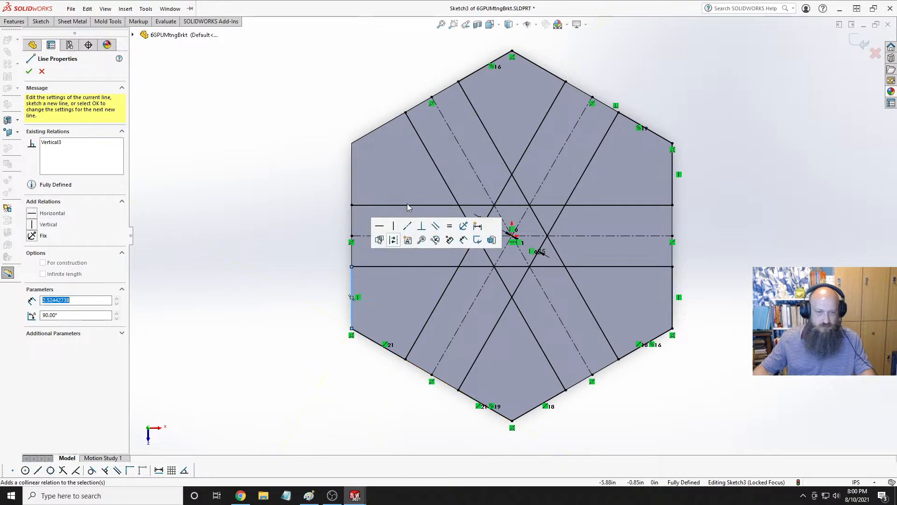
click(351, 143)
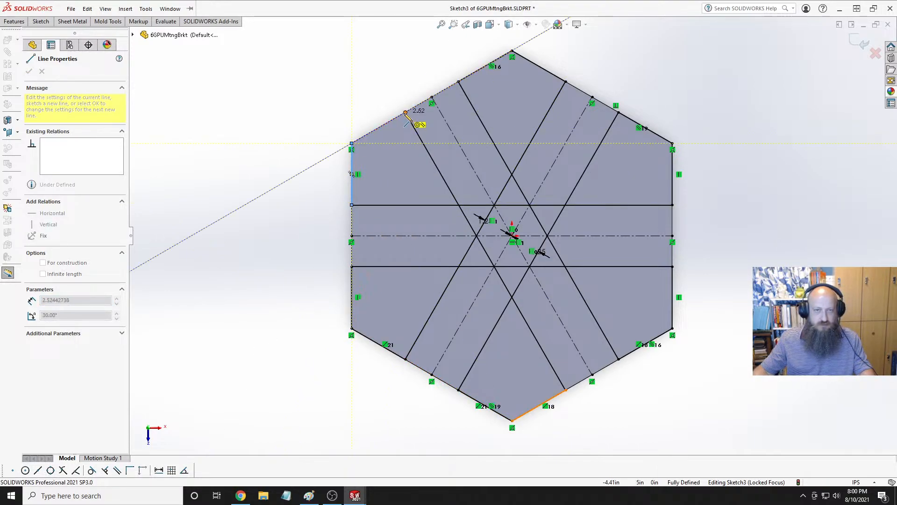
click(406, 112)
key(Escape)
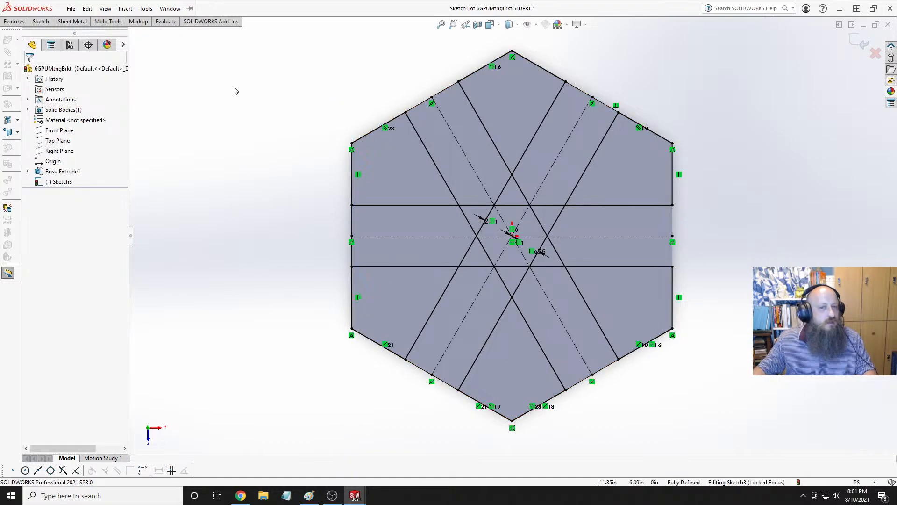
Power-trim the central segments of the lower horizontal, left and right diagonal offset lines where they cross near the hexagon's centre.
click(41, 22)
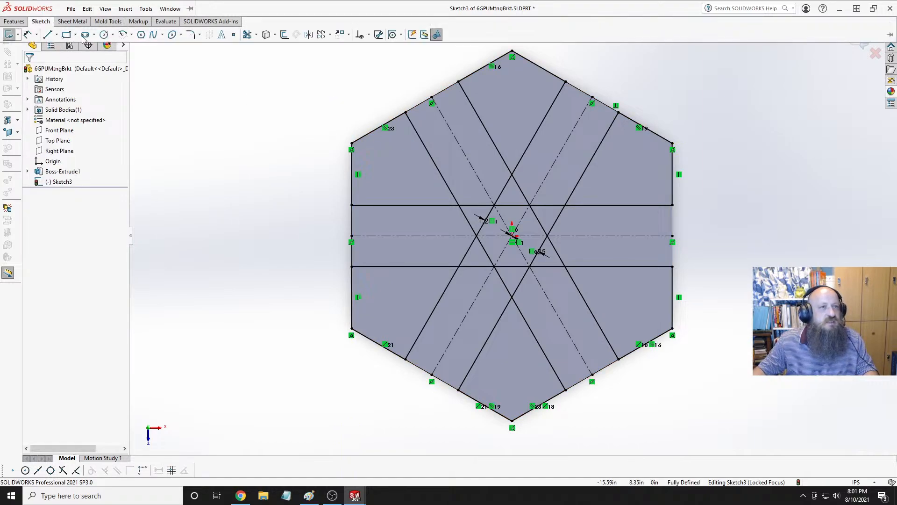
click(247, 35)
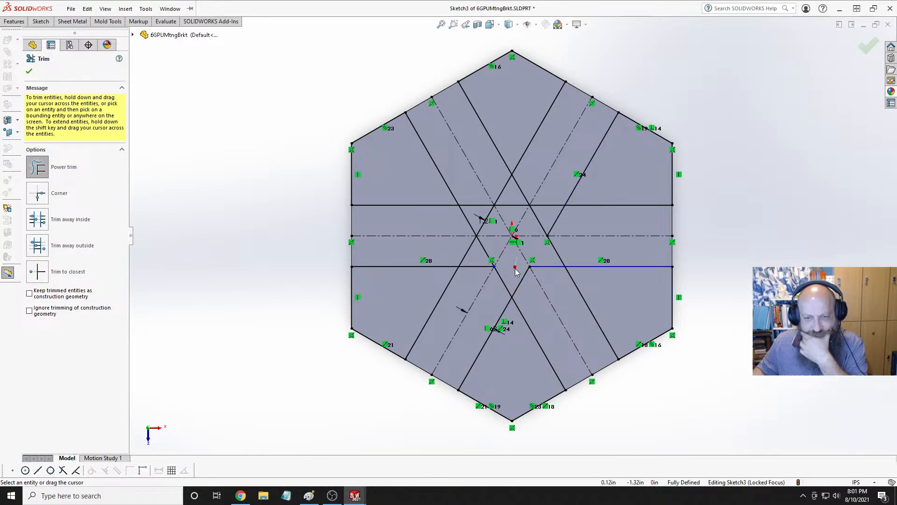
click(492, 255)
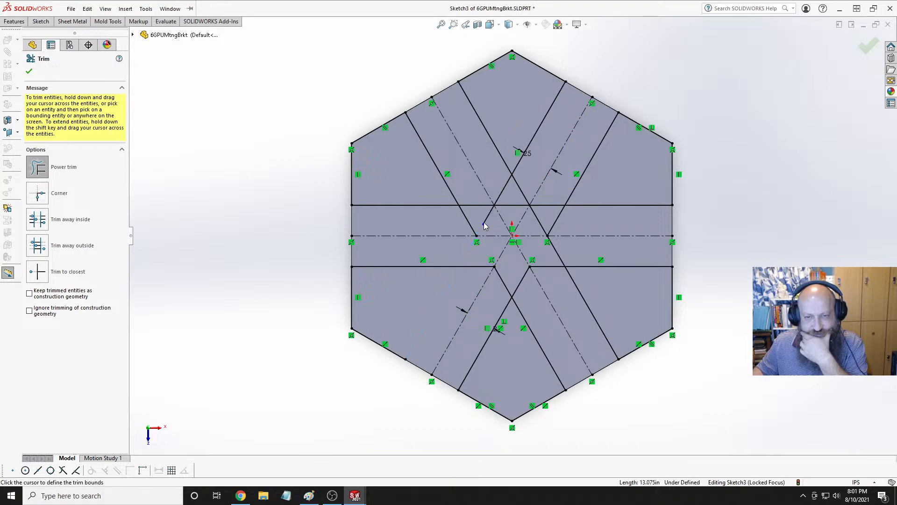
click(489, 215)
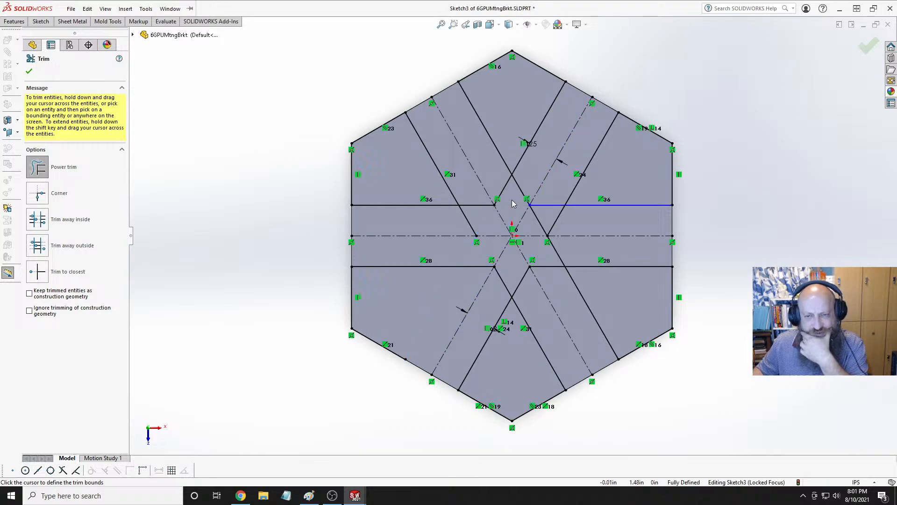
click(514, 204)
click(536, 228)
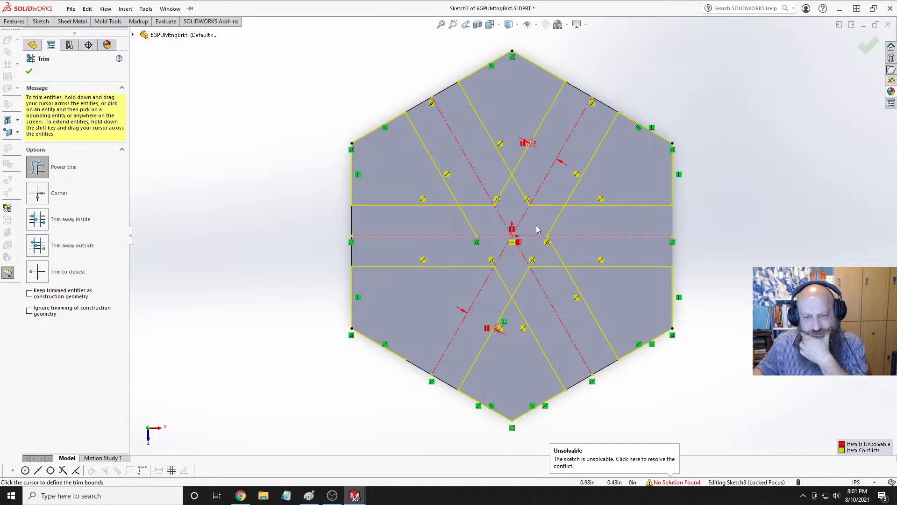
mouse_move(541, 214)
mouse_down()
mouse_move(549, 199)
mouse_move(525, 184)
mouse_up()
click(469, 222)
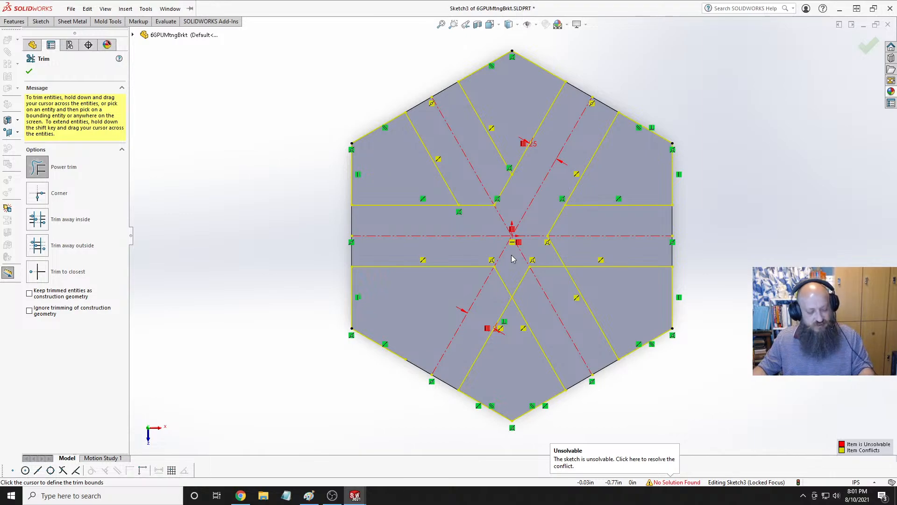
key(Escape)
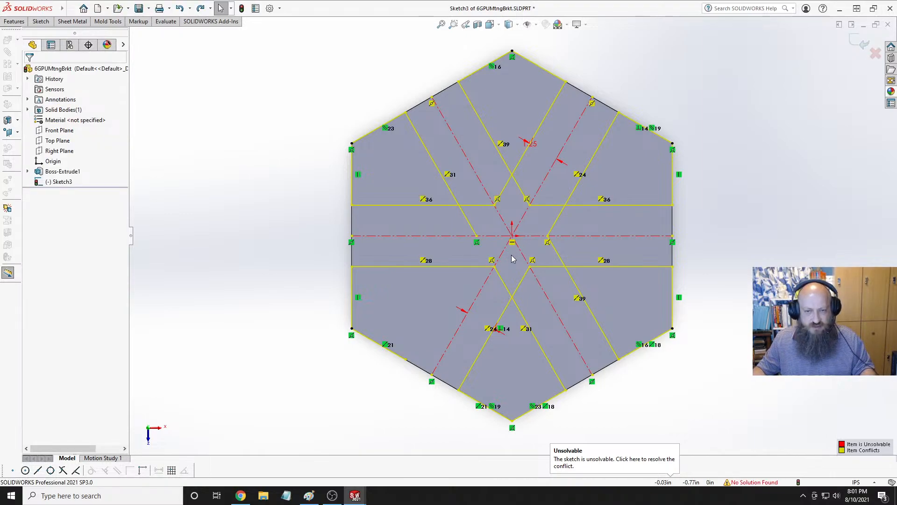
key(ctrl+z)
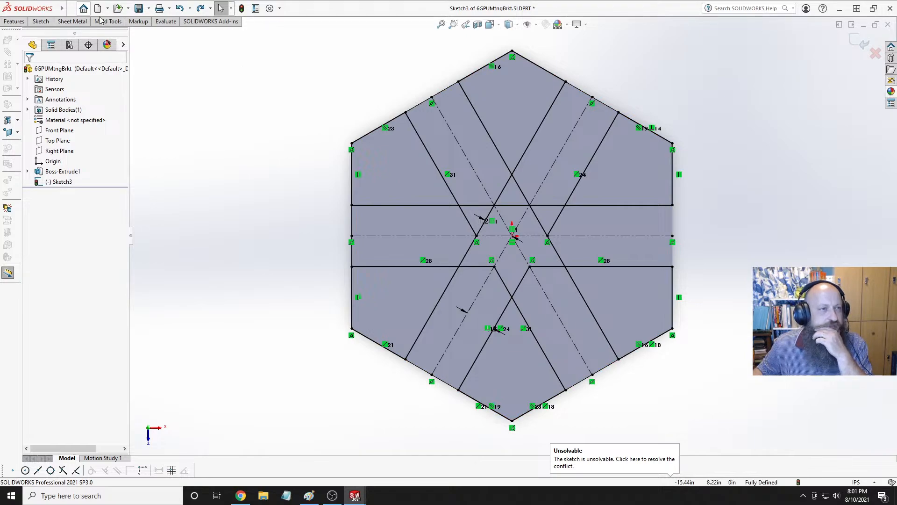
Power-trim the crossing offset lines below the centre to close the lower-left and bottom wedge profiles.
mouse_move(56, 9)
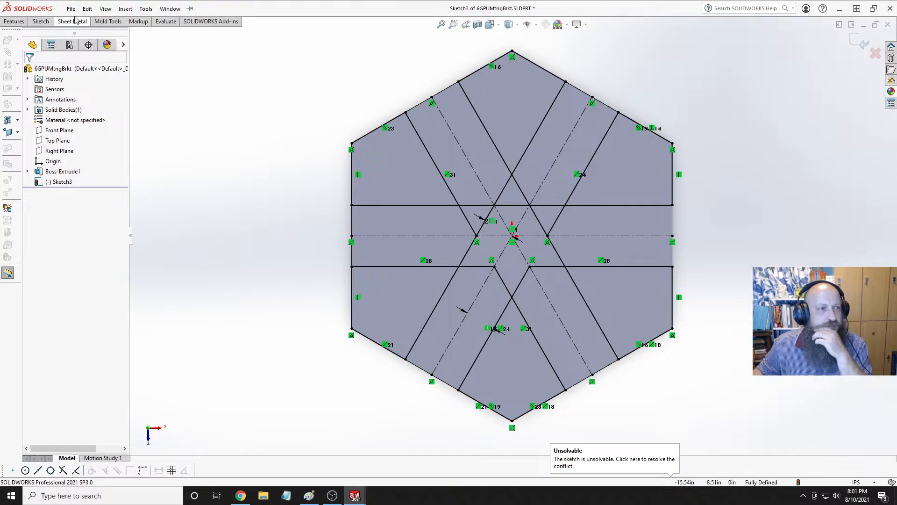
click(71, 8)
click(259, 66)
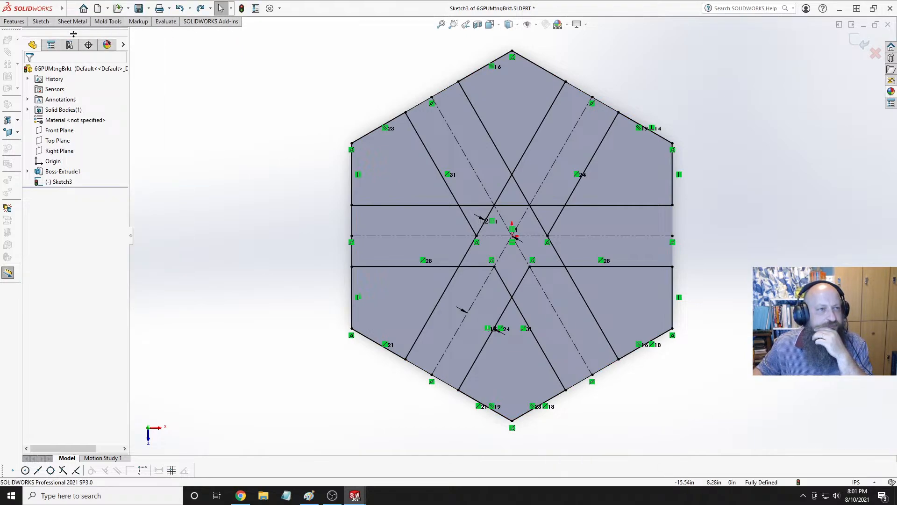
click(41, 21)
click(247, 34)
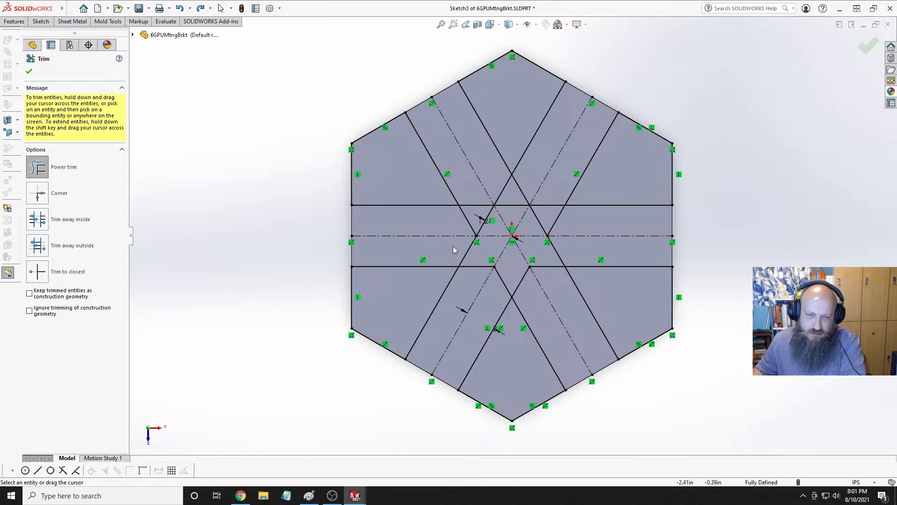
mouse_move(457, 251)
mouse_down()
mouse_move(523, 290)
mouse_move(537, 218)
mouse_up()
click(509, 205)
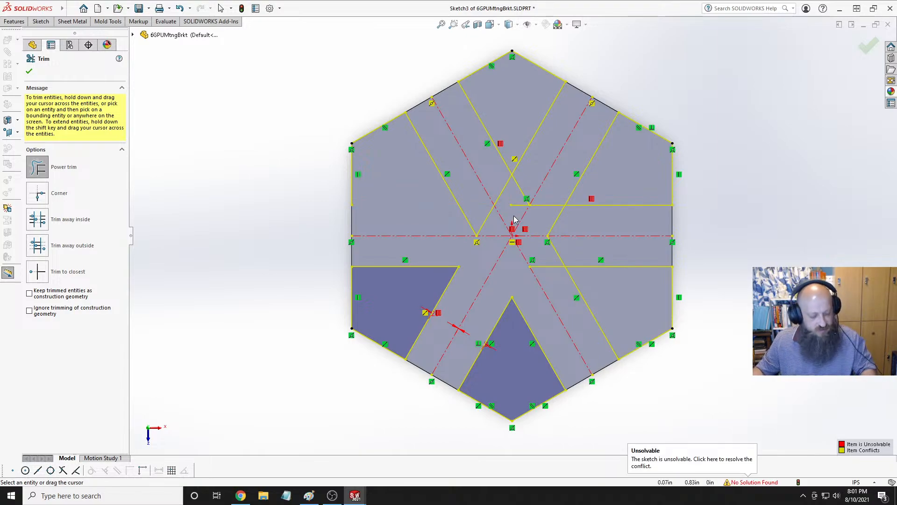
key(Escape)
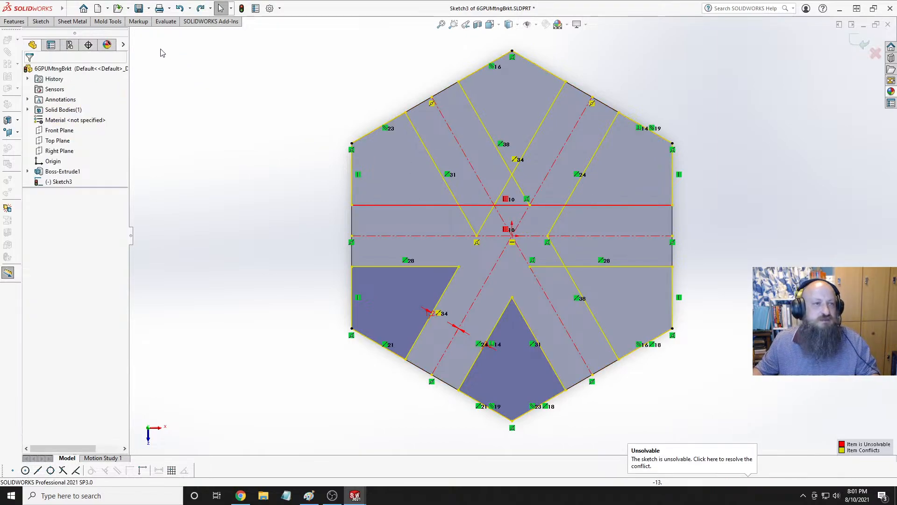
Power-trim the remaining offset line segments around the centre to leave six separate closed wedge profiles.
click(40, 21)
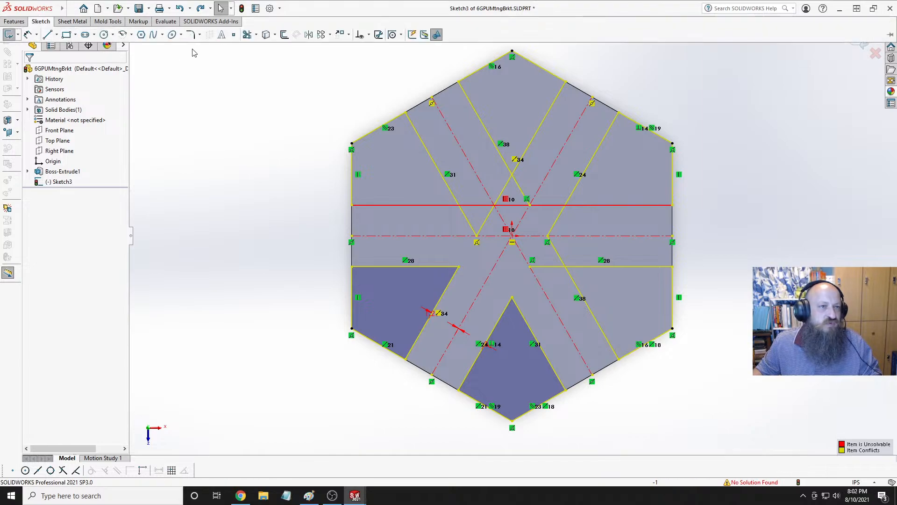
click(248, 35)
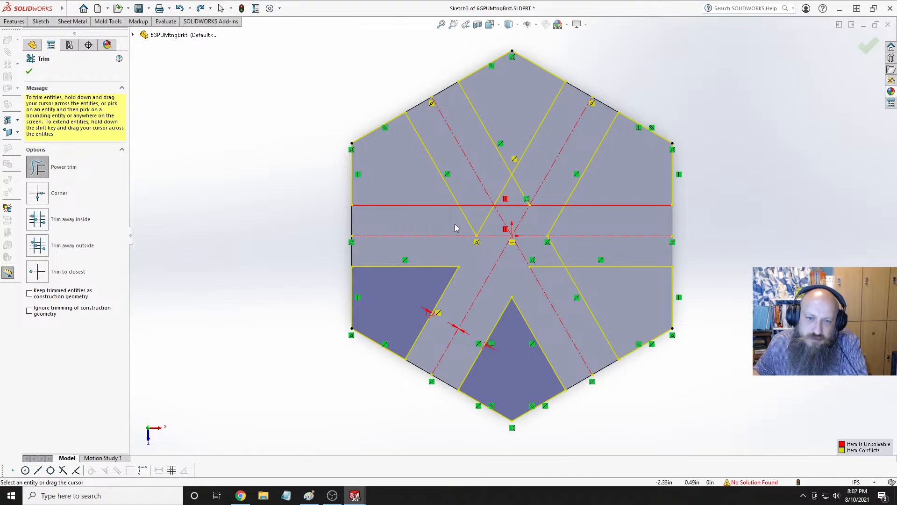
mouse_move(464, 214)
mouse_down()
mouse_move(492, 229)
mouse_move(475, 198)
mouse_move(496, 182)
mouse_move(509, 204)
mouse_move(560, 224)
mouse_move(541, 242)
mouse_up()
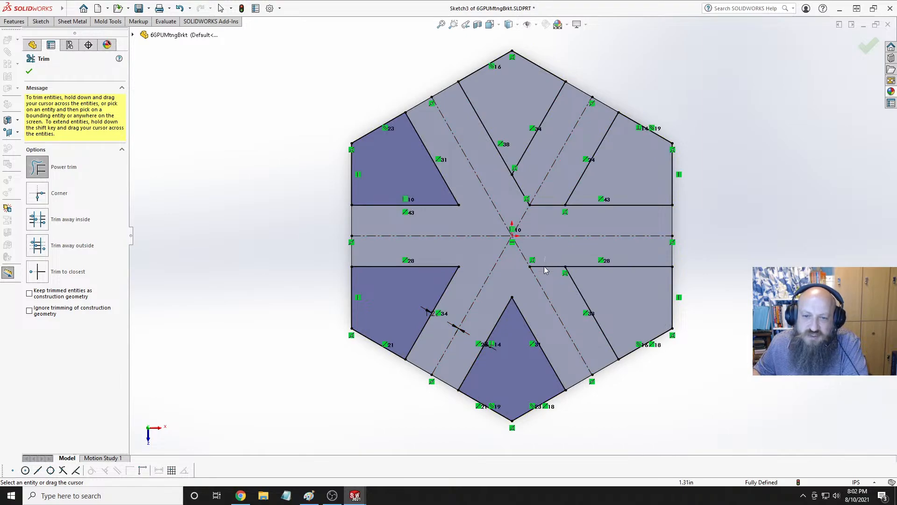
mouse_move(559, 248)
mouse_down()
mouse_move(545, 202)
mouse_move(523, 182)
mouse_move(515, 199)
mouse_up()
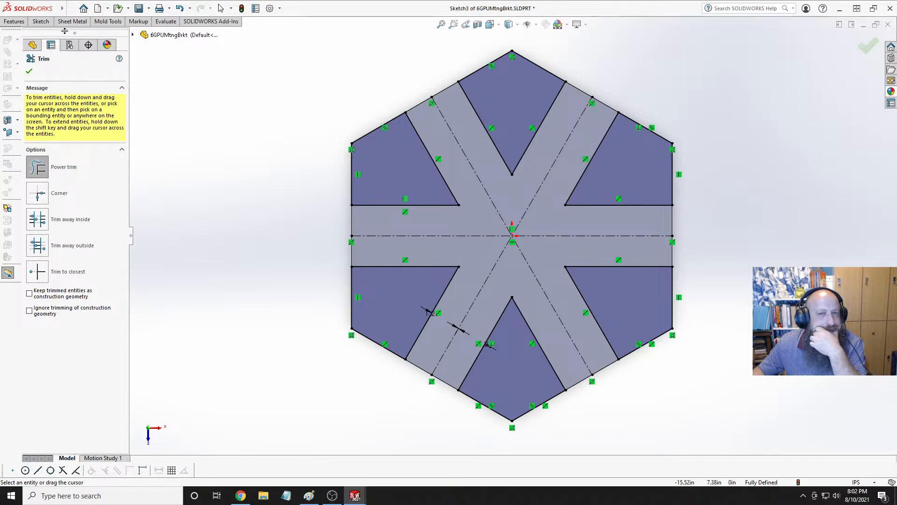
Cut-extrude the six wedge profiles Through All to leave a six-armed plate.
click(15, 22)
click(71, 34)
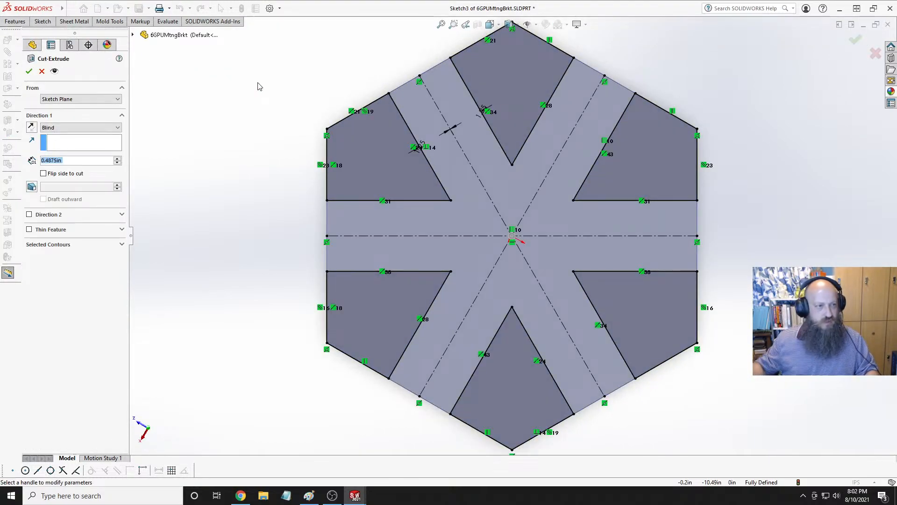
click(79, 127)
click(75, 142)
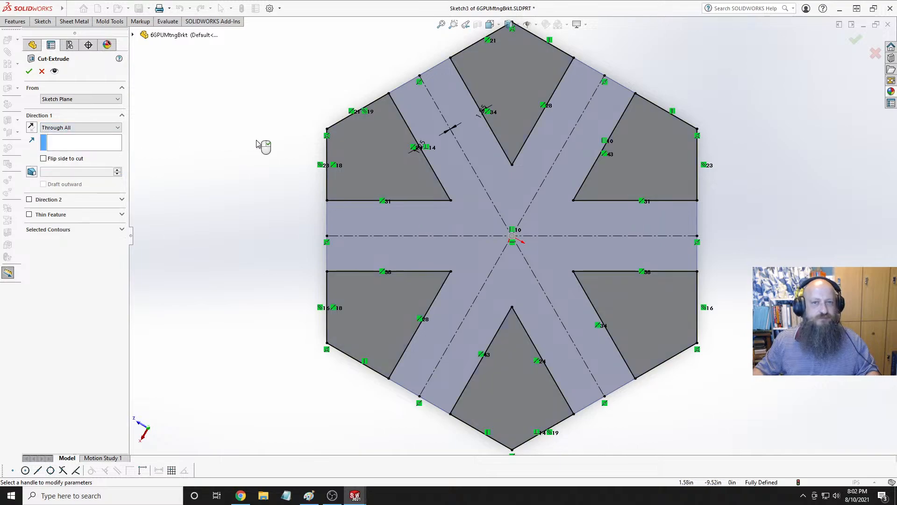
mouse_move(234, 167)
middle_down()
mouse_move(206, 124)
mouse_move(219, 107)
middle_up()
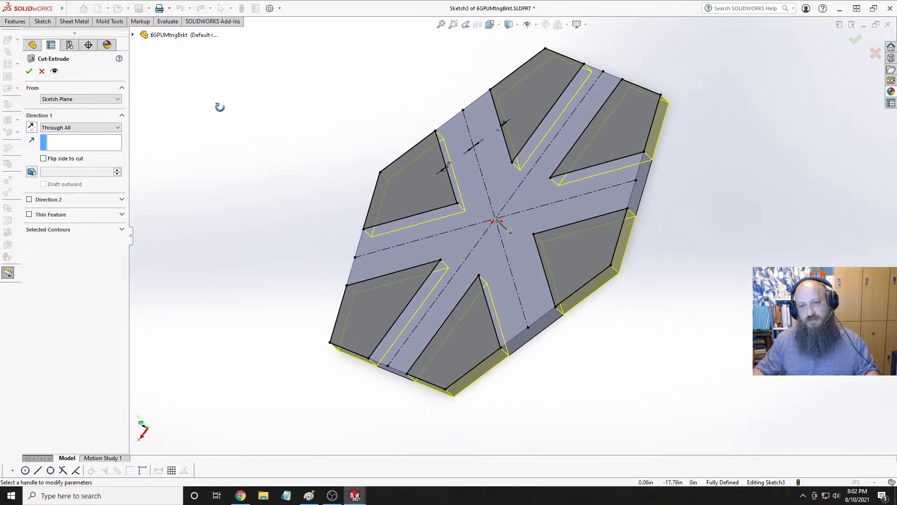
key(Return)
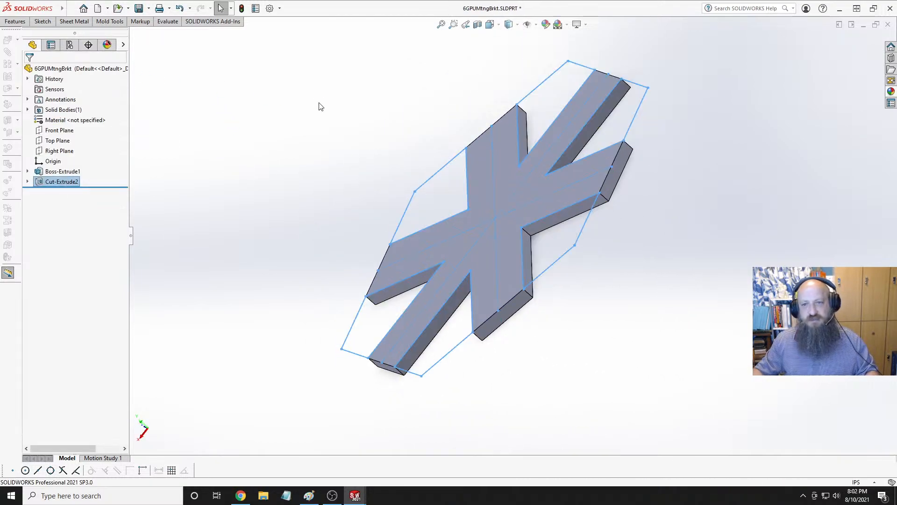
Examine the six-armed plate face-on and at an angle.
click(301, 134)
key(space)
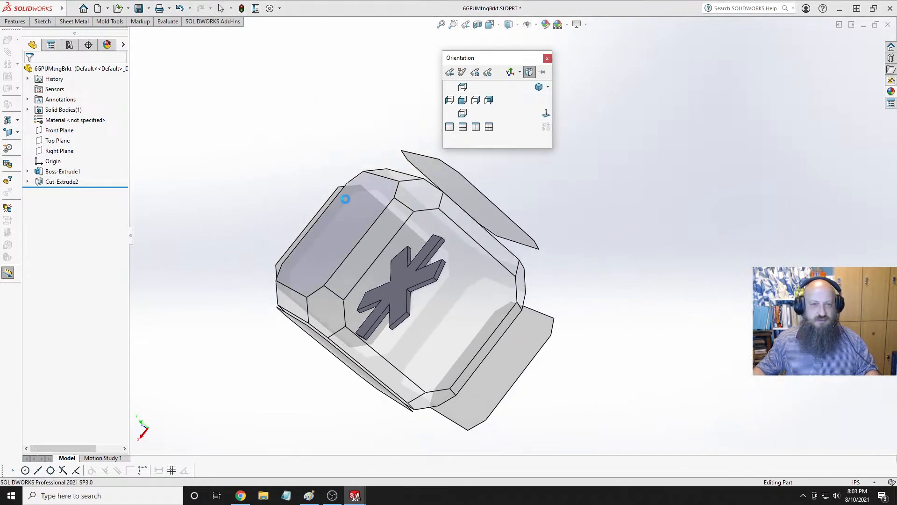
click(345, 199)
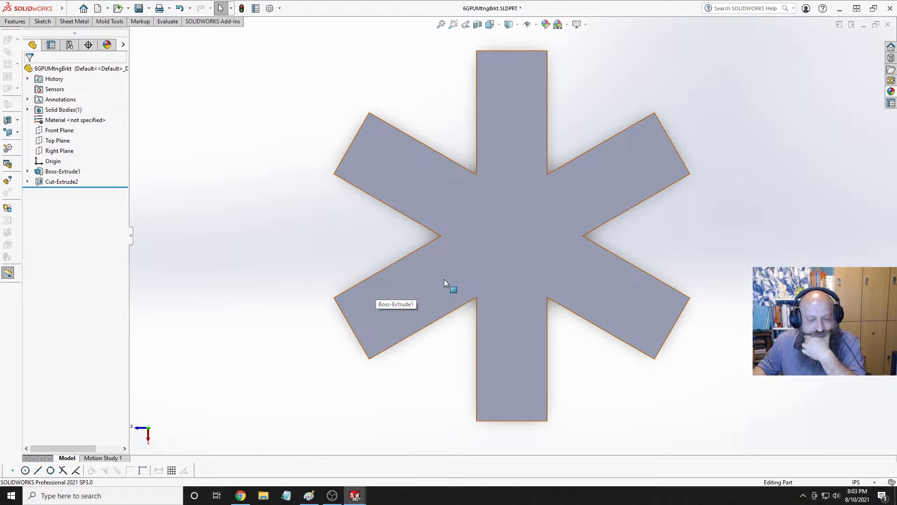
middle_drag(444, 279, 451, 254)
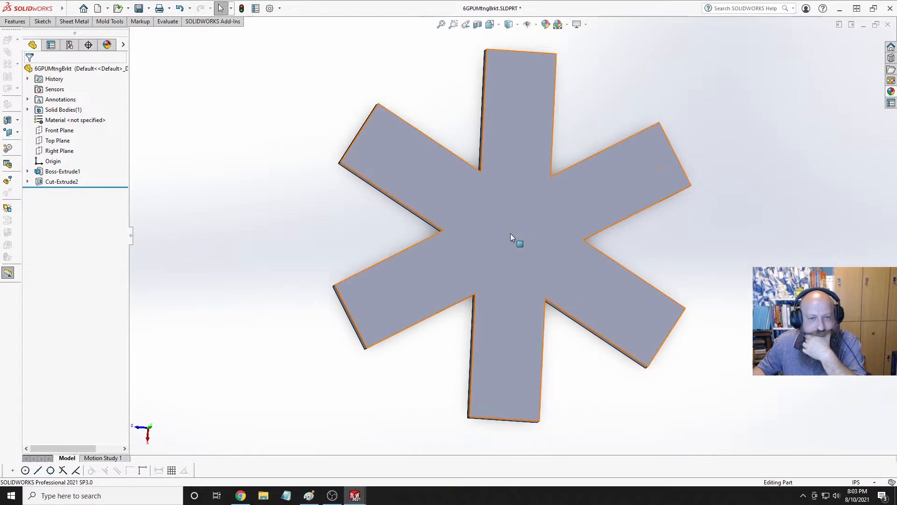
middle_drag(510, 233, 528, 263)
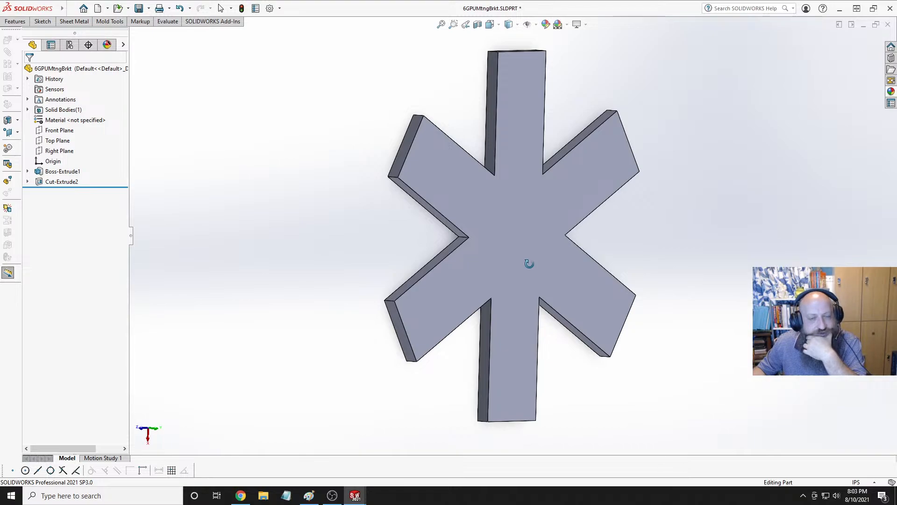
key(Escape)
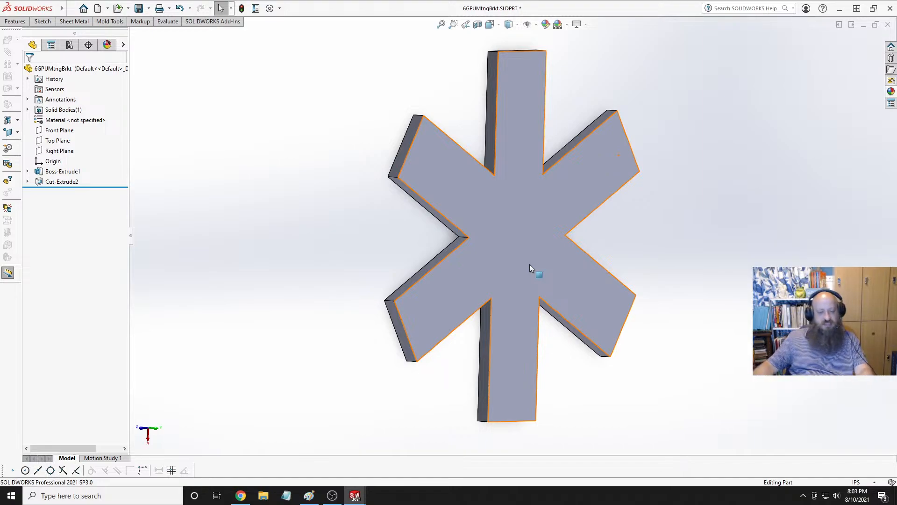
Switch to the Assem2 assembly and examine how the plate's arm fits over the GPU mounting bracket and mock-up.
key(ctrl+Tab)
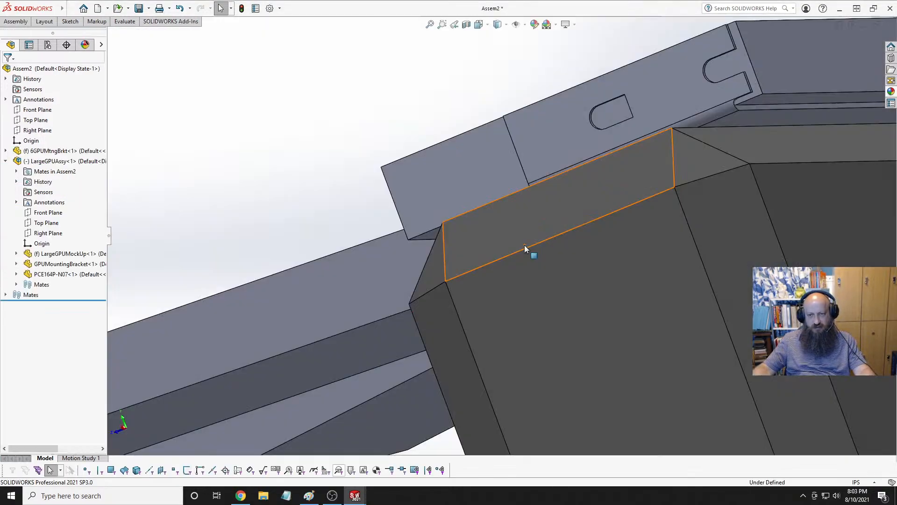
middle_drag(581, 284, 641, 234)
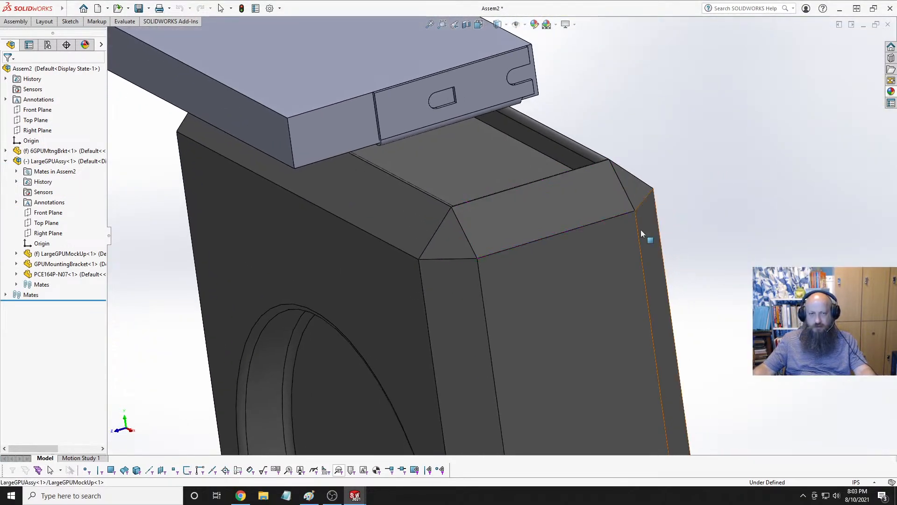
scroll(584, 231, up, 3)
click(514, 229)
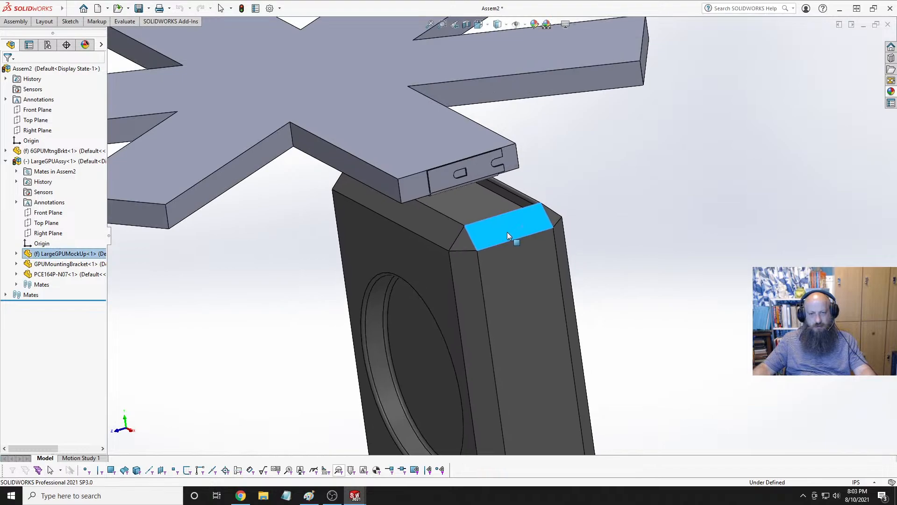
drag(508, 233, 505, 235)
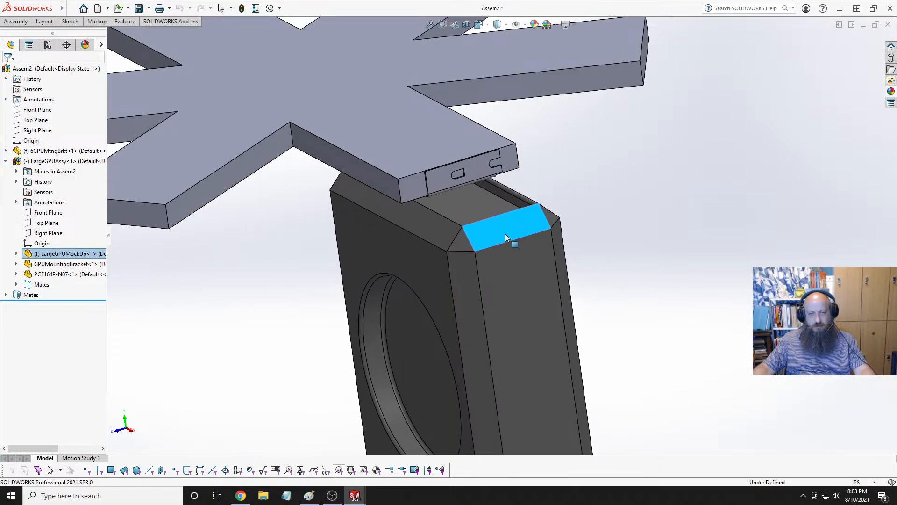
click(640, 250)
middle_drag(461, 236, 375, 213)
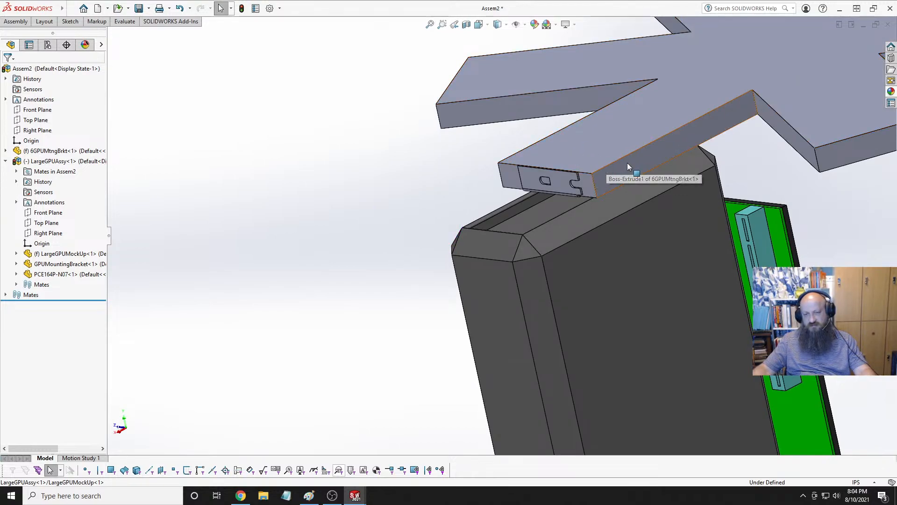
click(705, 136)
middle_drag(705, 136, 676, 61)
key(Escape)
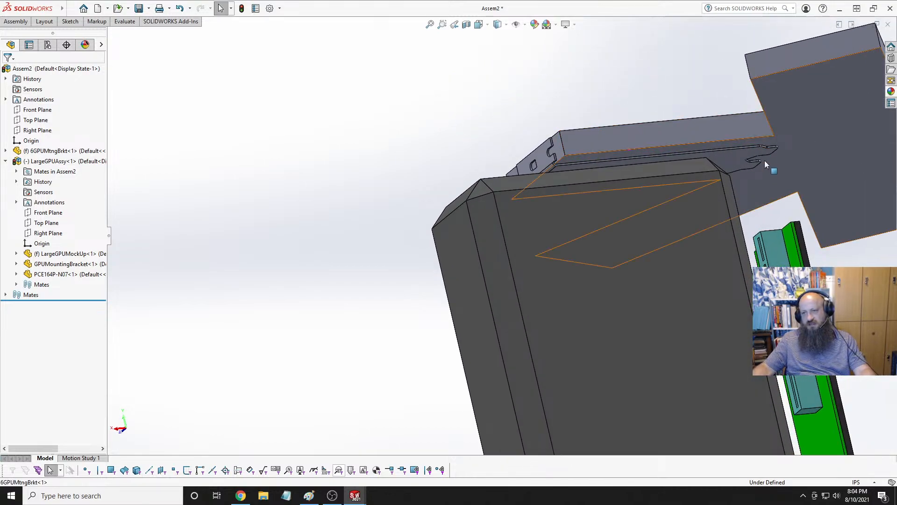
click(751, 118)
middle_drag(752, 118, 733, 159)
scroll(734, 168, down, 4)
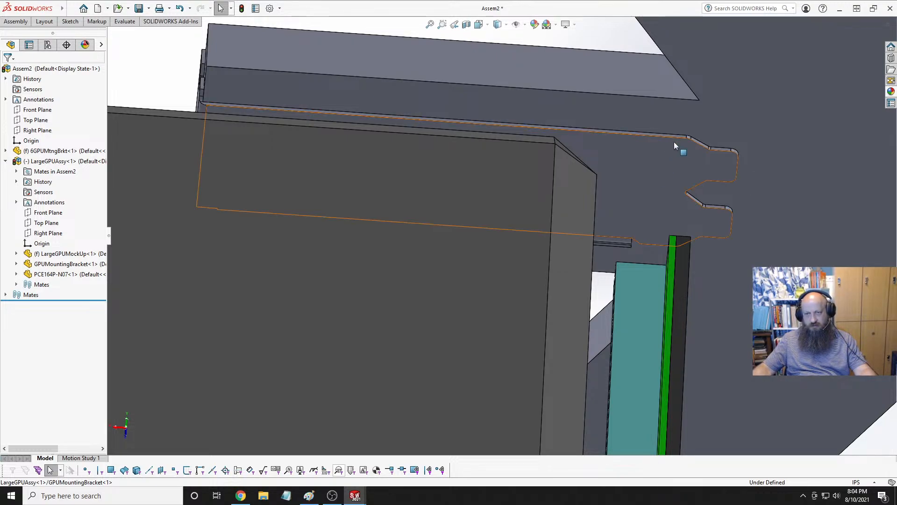
Measure the length of the GPU mounting bracket's long edge beside the plate's arm.
click(362, 116)
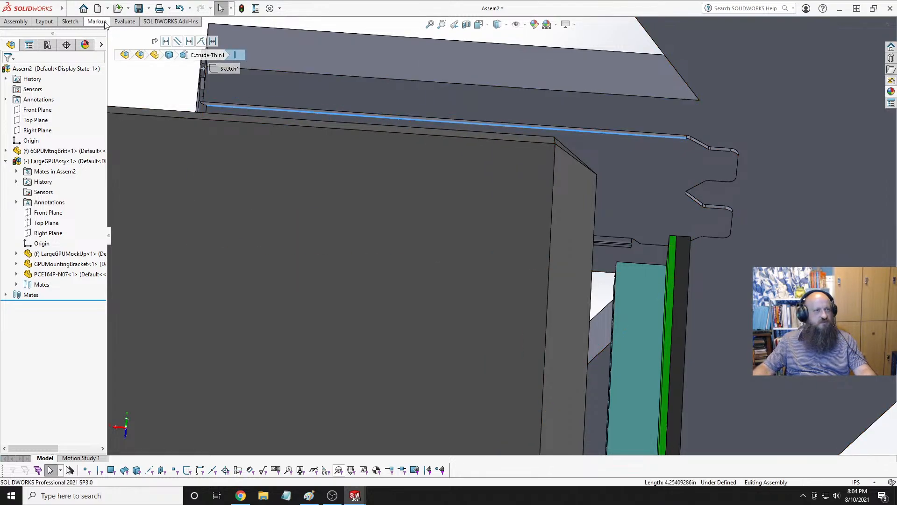
click(123, 22)
click(76, 35)
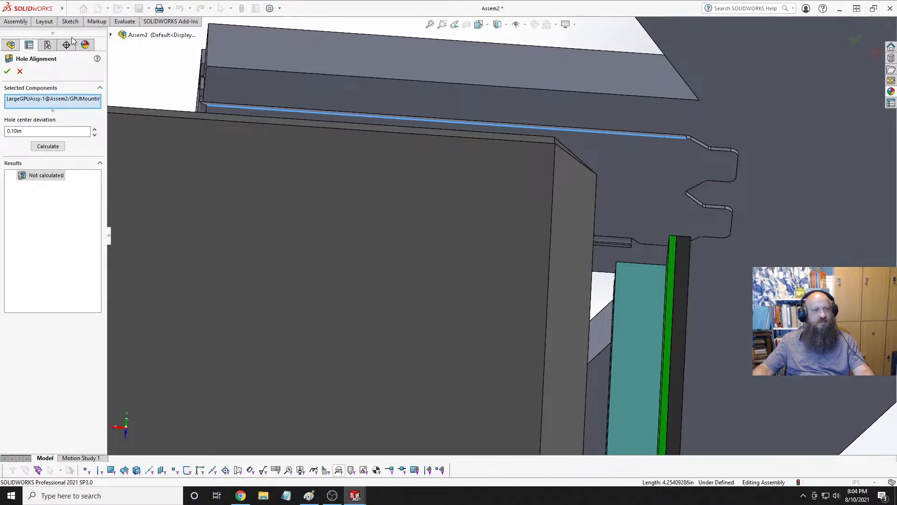
key(Escape)
click(125, 21)
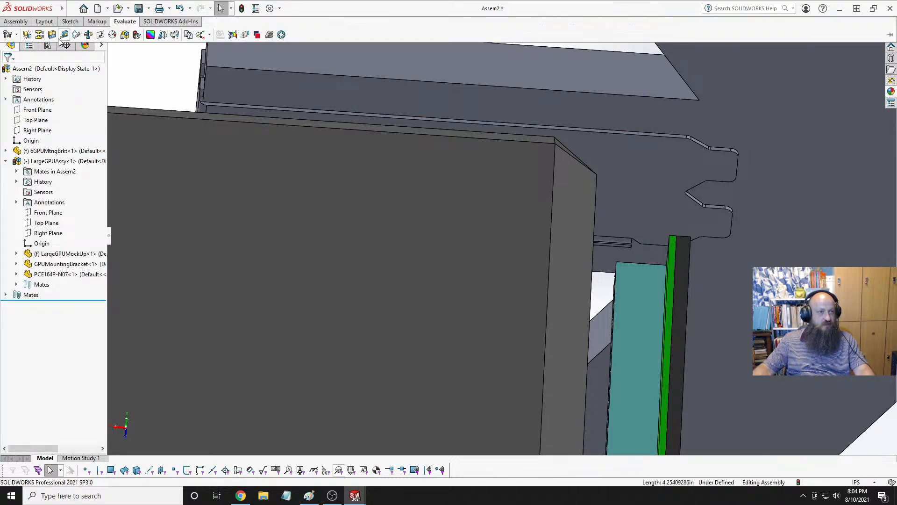
click(64, 35)
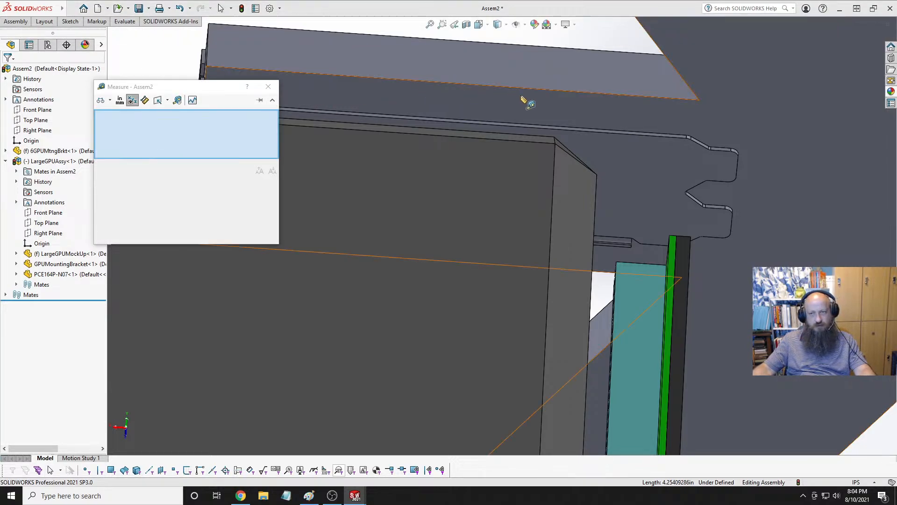
click(589, 134)
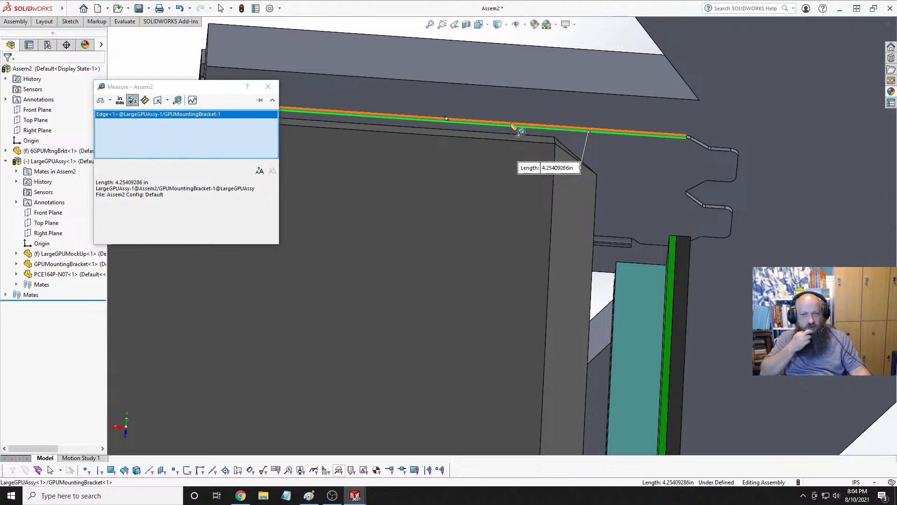
key(Escape)
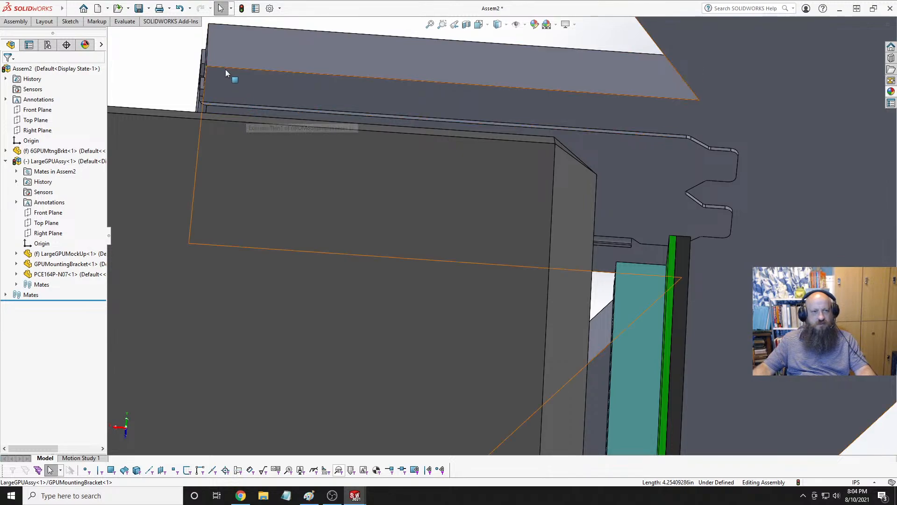
Measure the distance from the plate arm's end corner edge to the vertex at the far end of the mounting bracket's long edge.
click(208, 58)
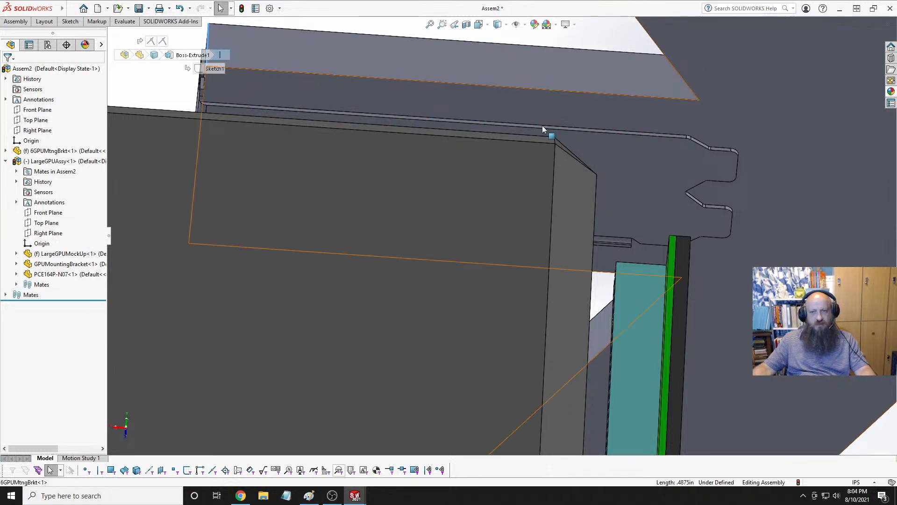
ctrl+click(686, 139)
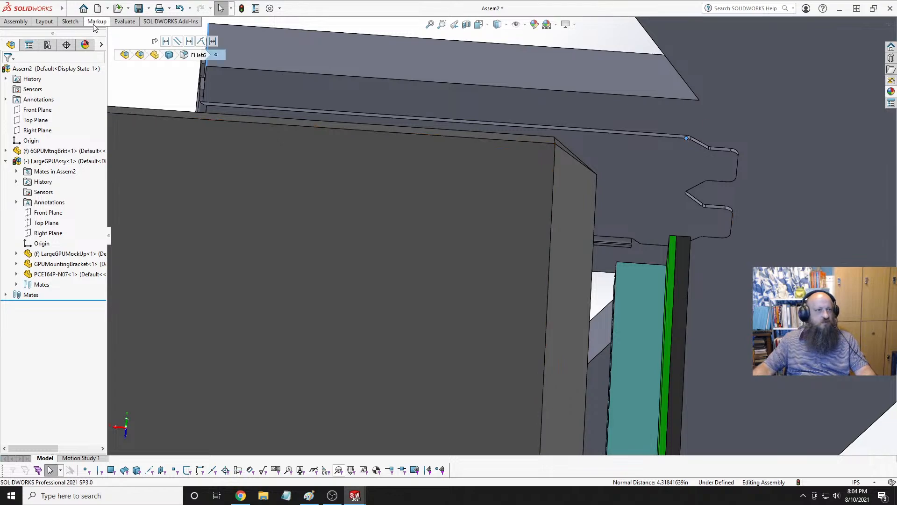
click(117, 24)
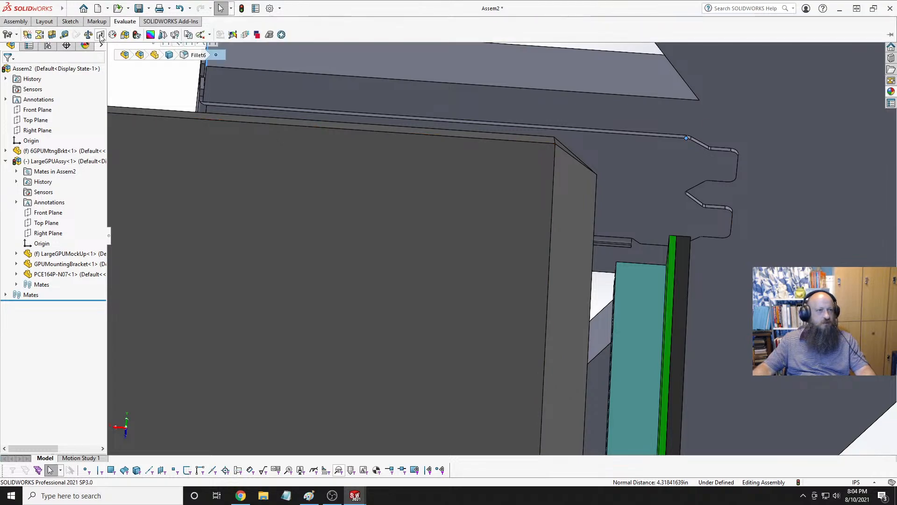
click(67, 38)
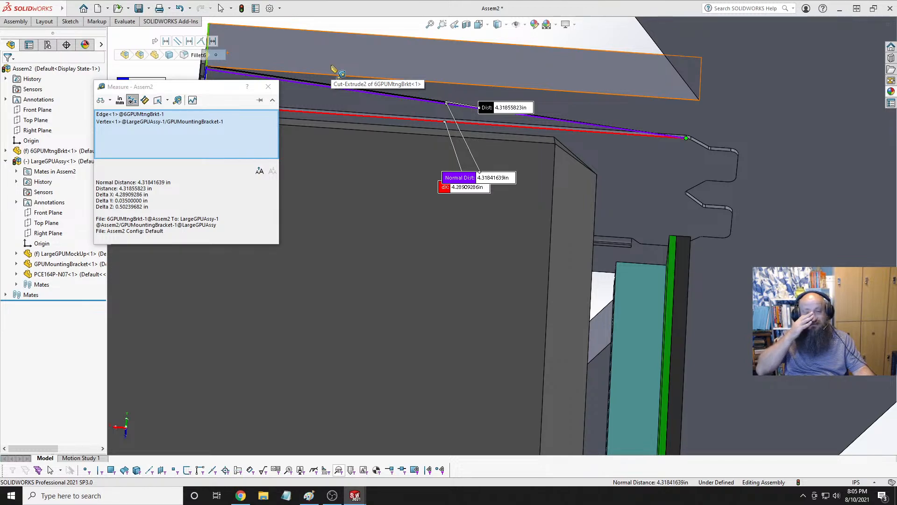
middle_drag(416, 187, 407, 163)
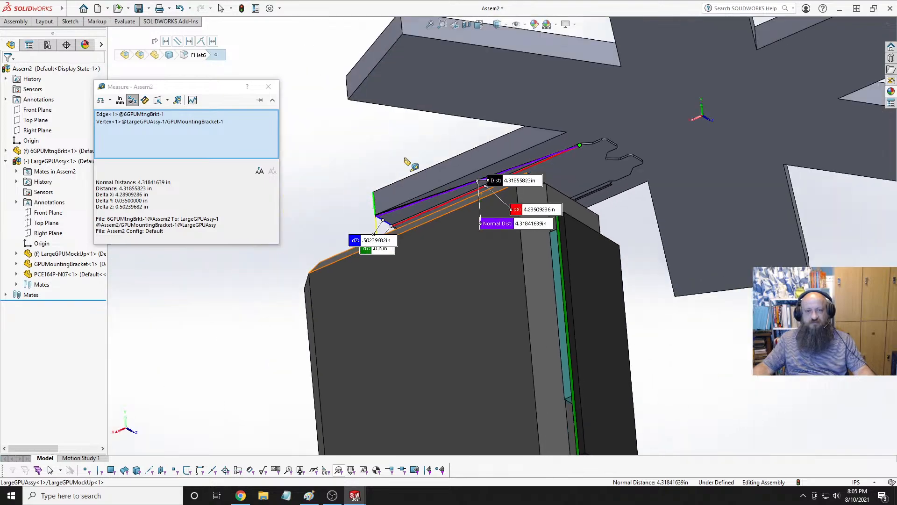
scroll(407, 163, up, 1)
middle_drag(390, 201, 467, 134)
scroll(443, 225, down, 7)
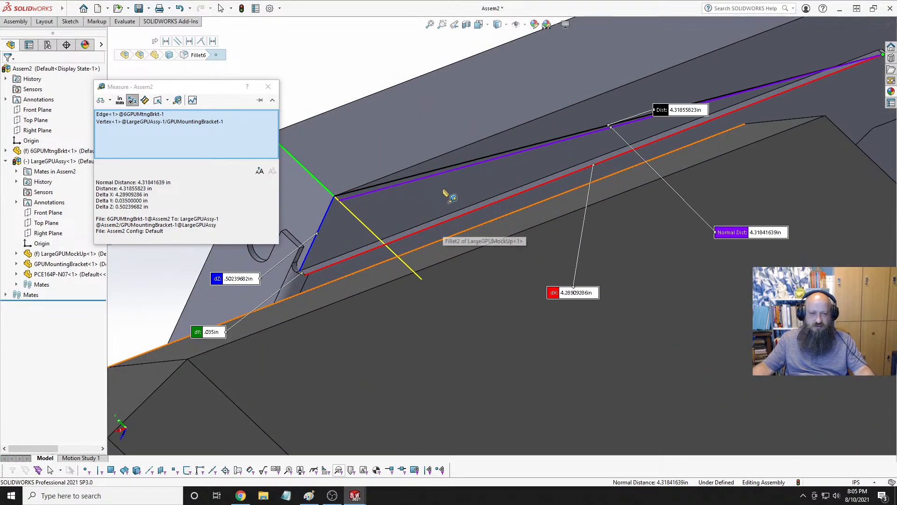
middle_drag(445, 194, 428, 184)
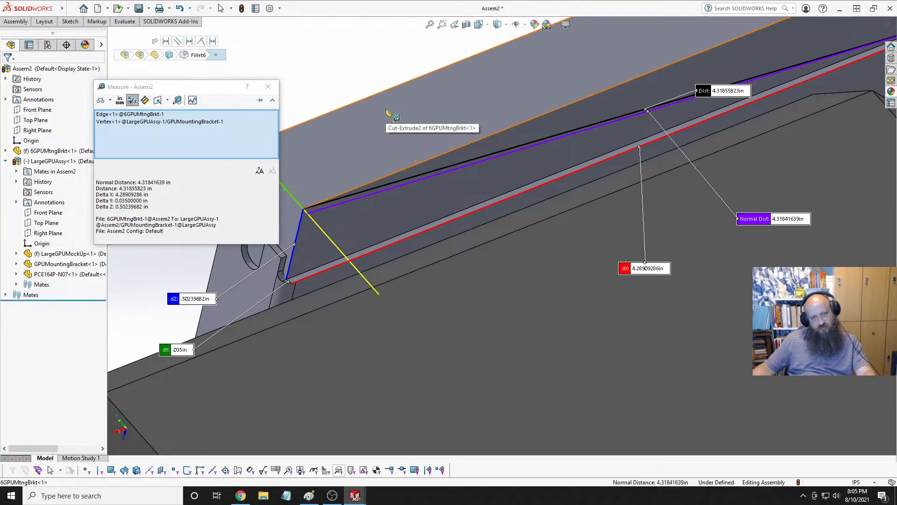
key(Escape)
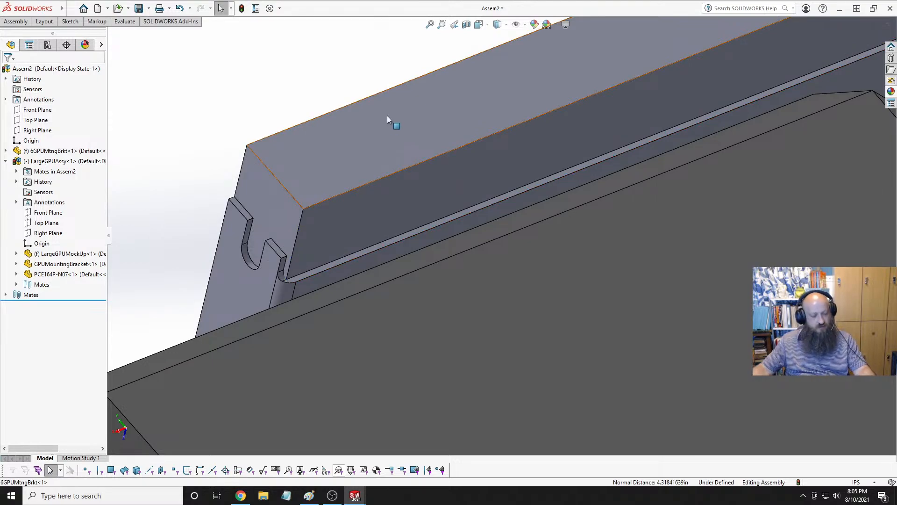
Switch to the 6GPUMtngBrkt part and start a sketch on the six-armed plate's bottom face.
key(ctrl+Tab)
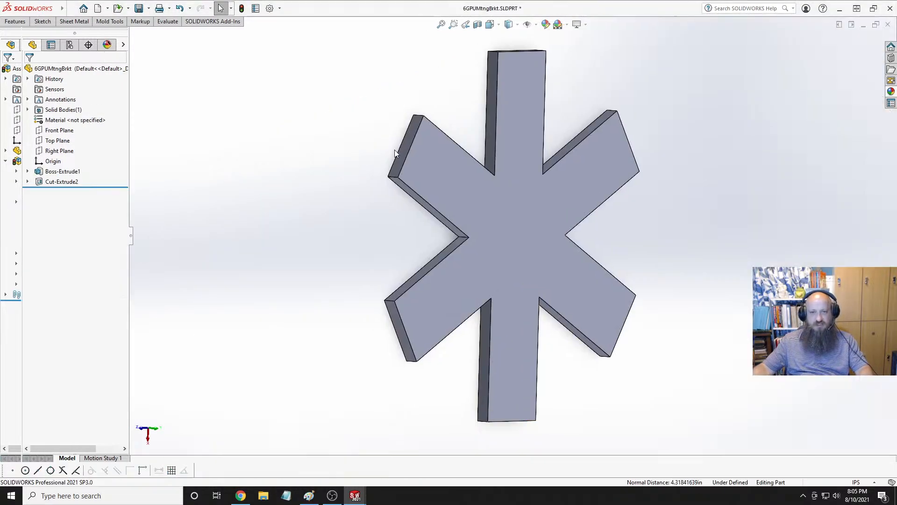
key(space)
click(576, 195)
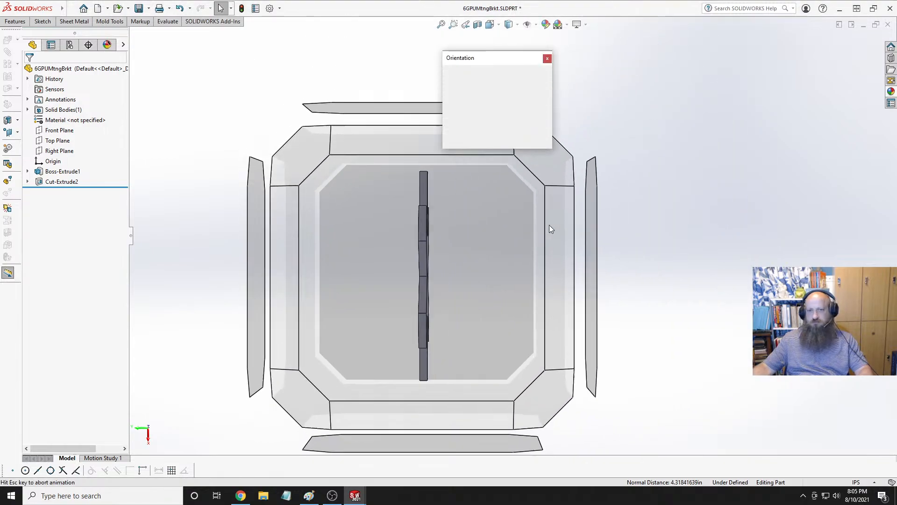
click(543, 256)
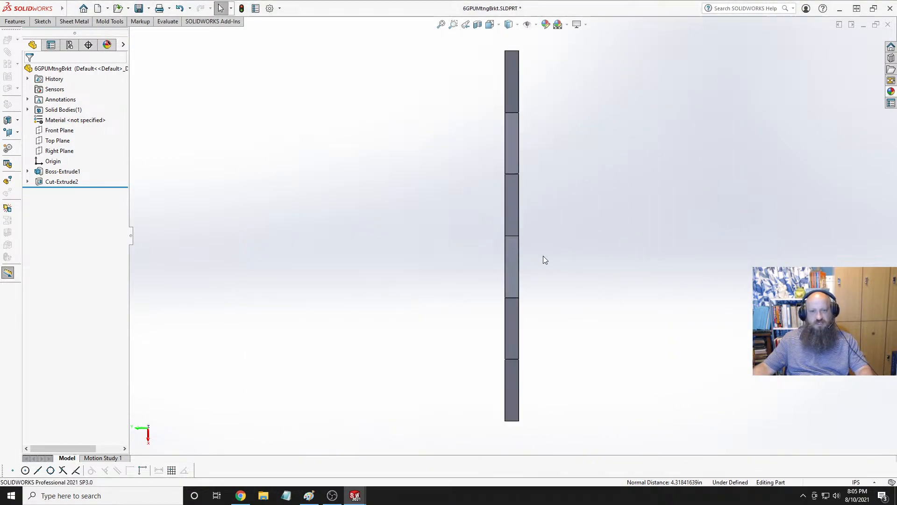
key(space)
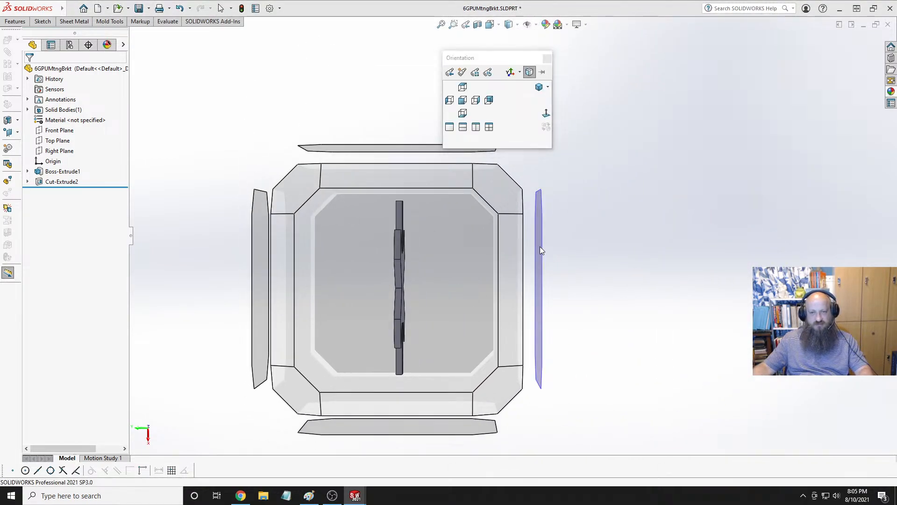
click(540, 245)
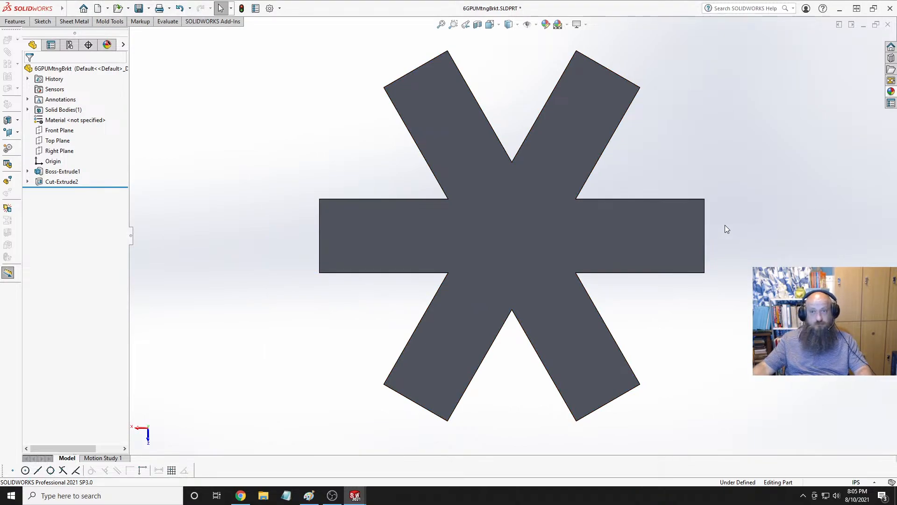
click(502, 219)
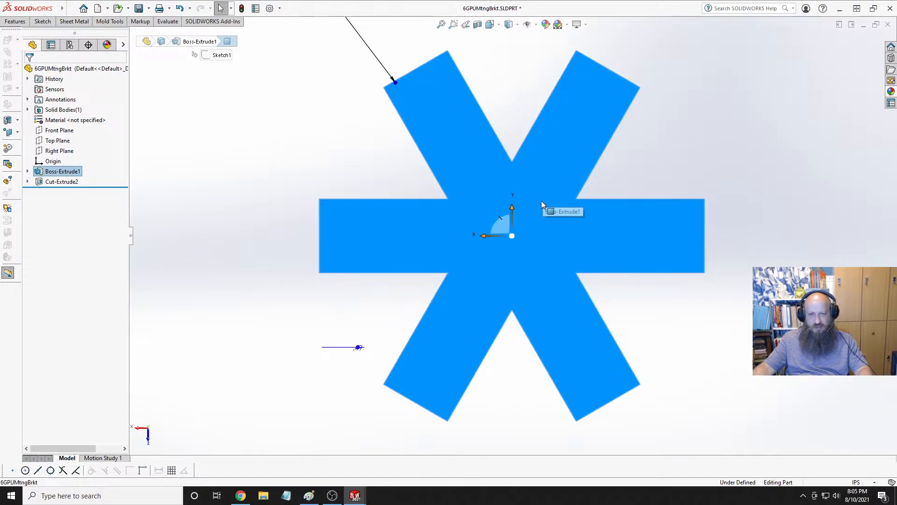
click(719, 236)
click(538, 214)
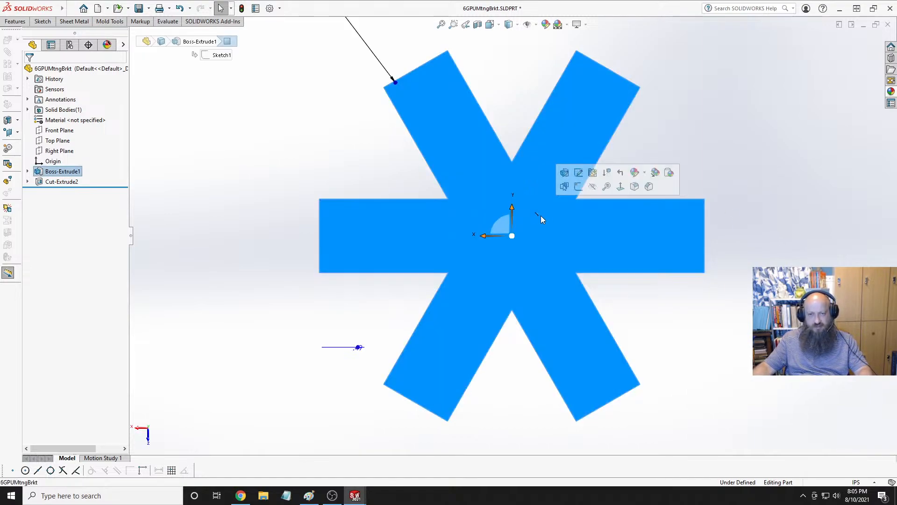
click(580, 188)
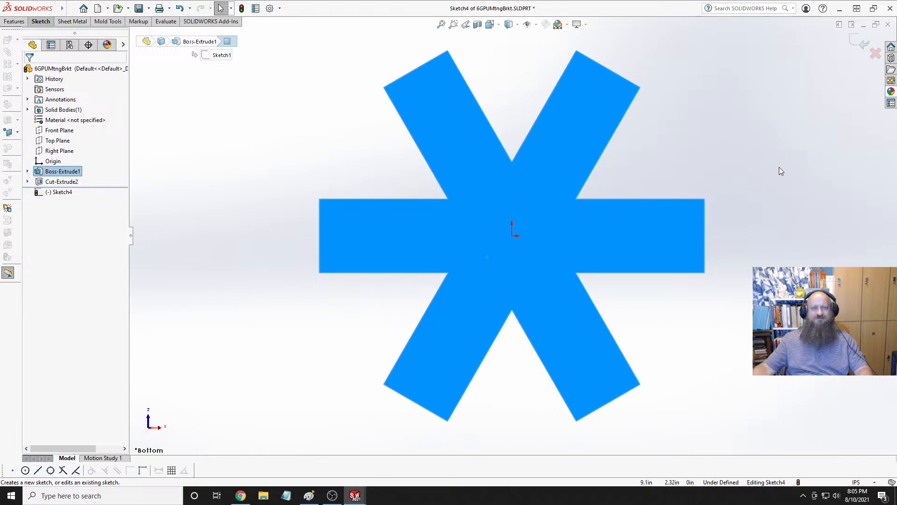
click(482, 96)
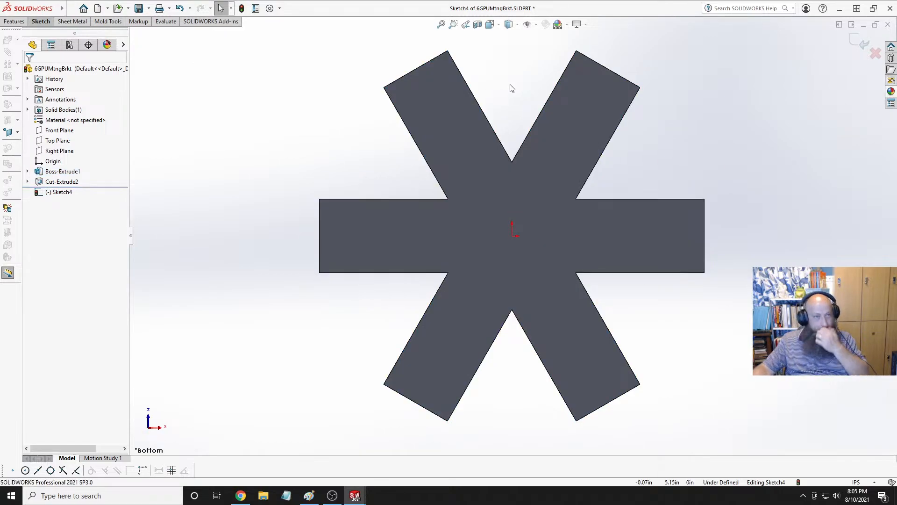
Offset the end edge of the upper-left arm 0.25 in inward, with the bi-directional option off.
click(36, 24)
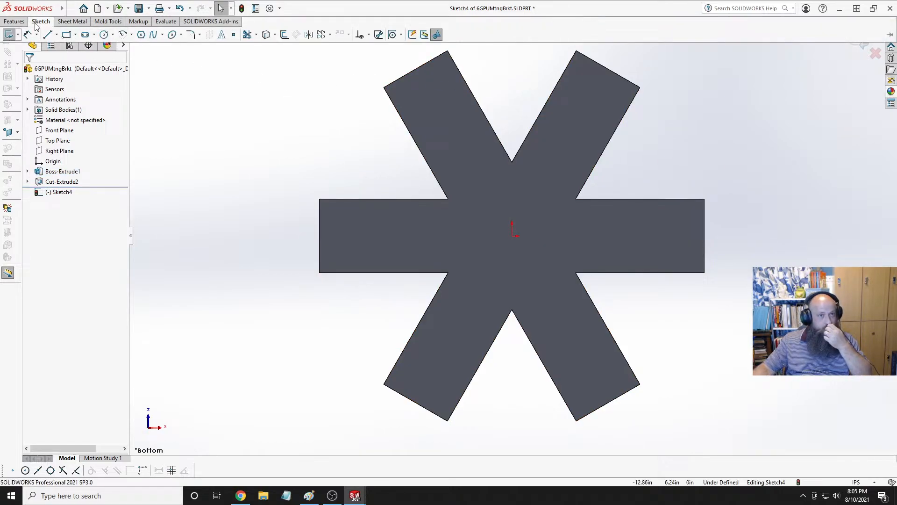
click(284, 34)
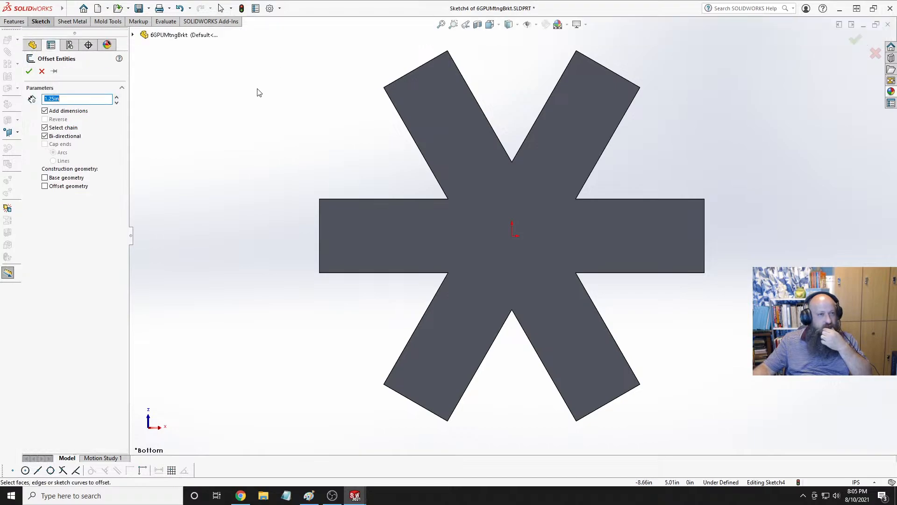
text(.)
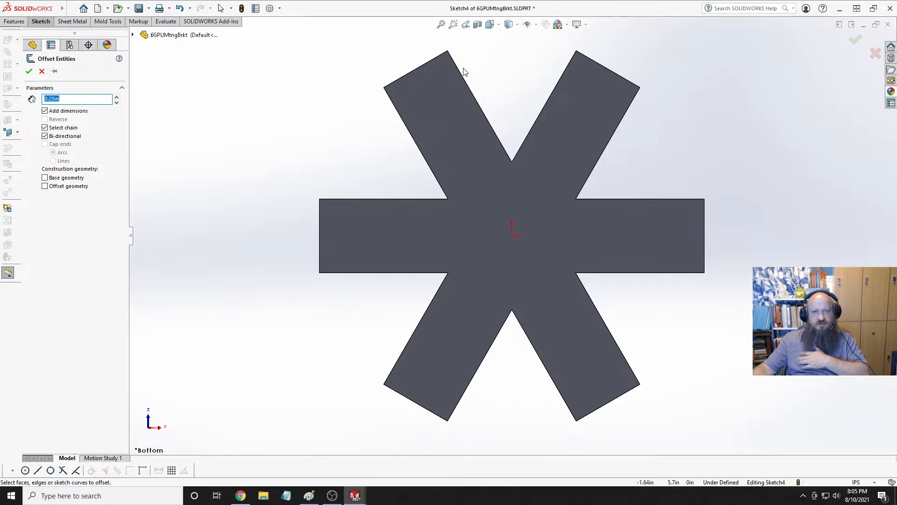
click(418, 69)
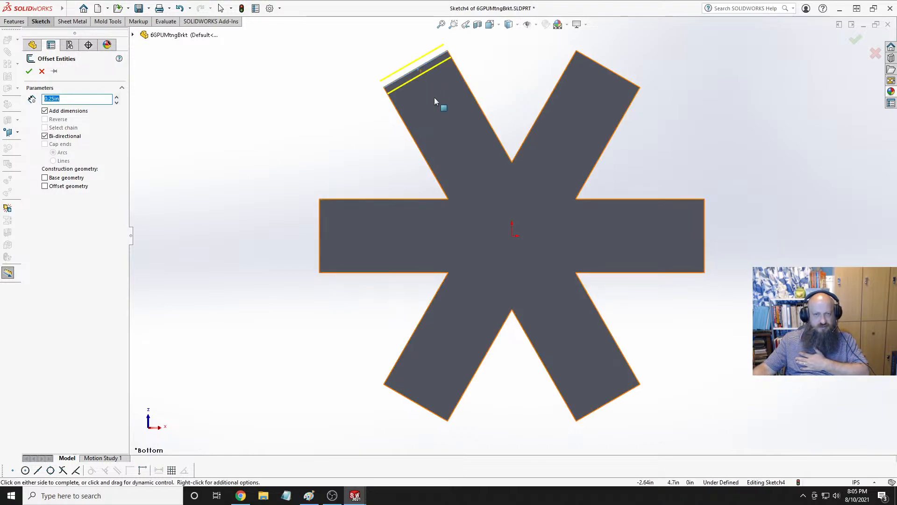
click(44, 136)
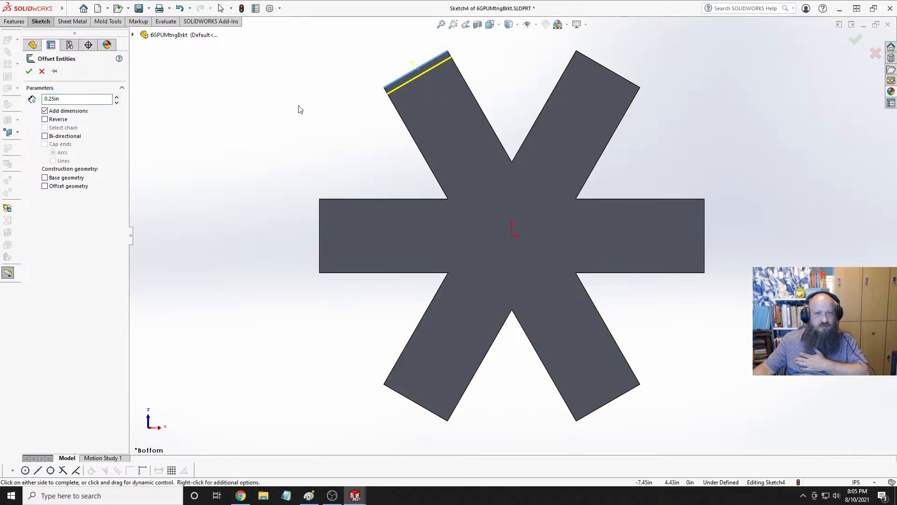
click(445, 101)
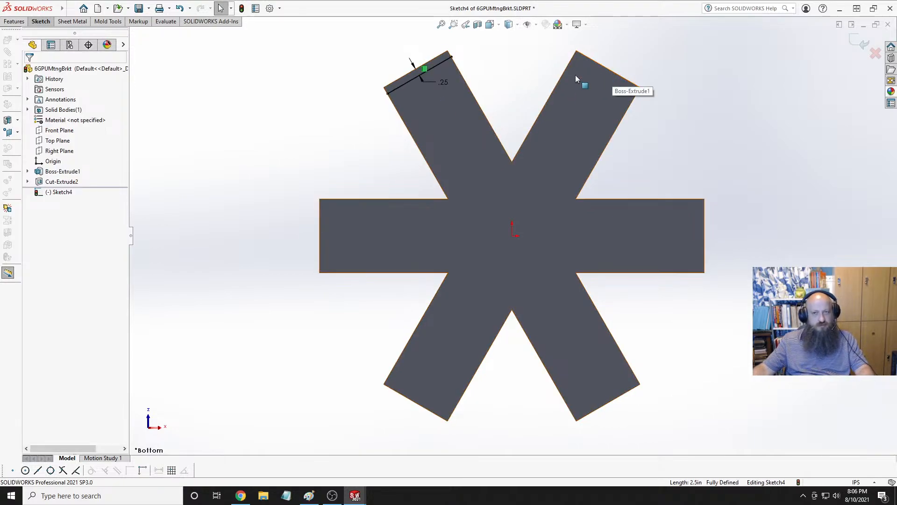
Offset the end edges of the upper-right and right arms 0.25 in inward in the plate sketch.
click(46, 21)
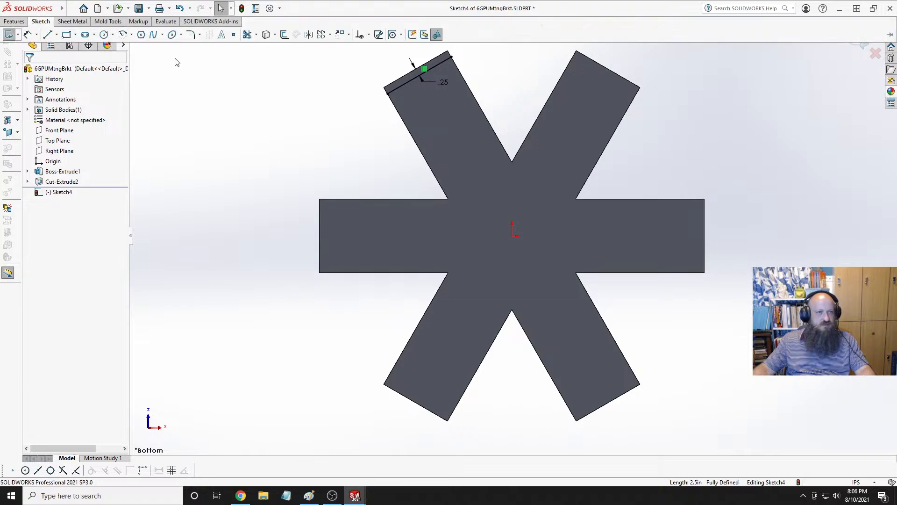
click(283, 35)
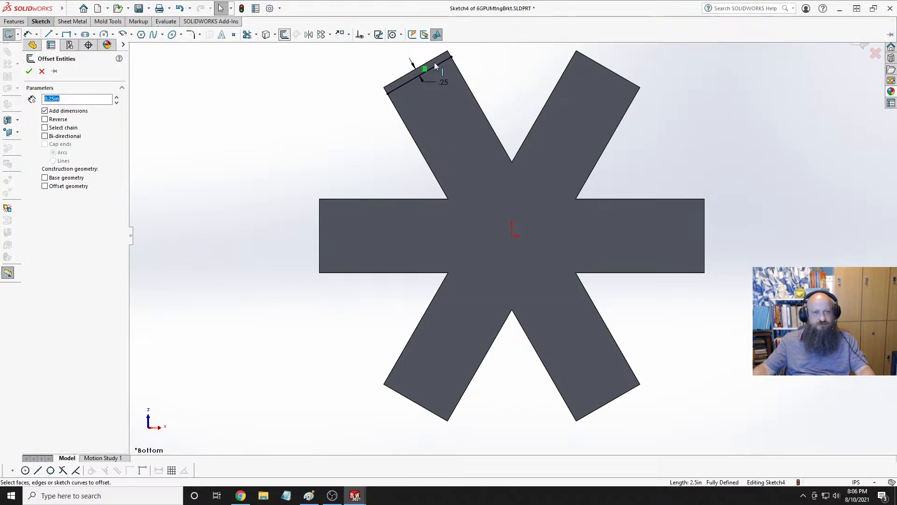
click(606, 70)
click(707, 211)
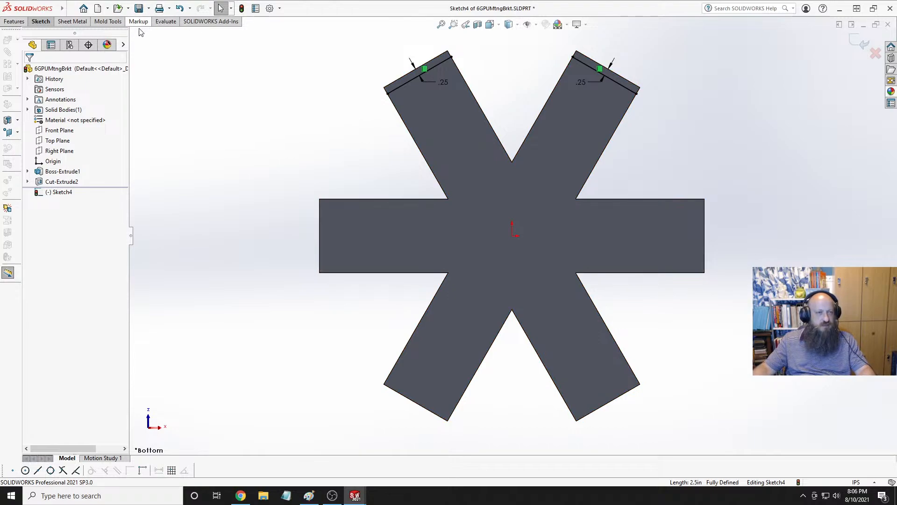
click(43, 22)
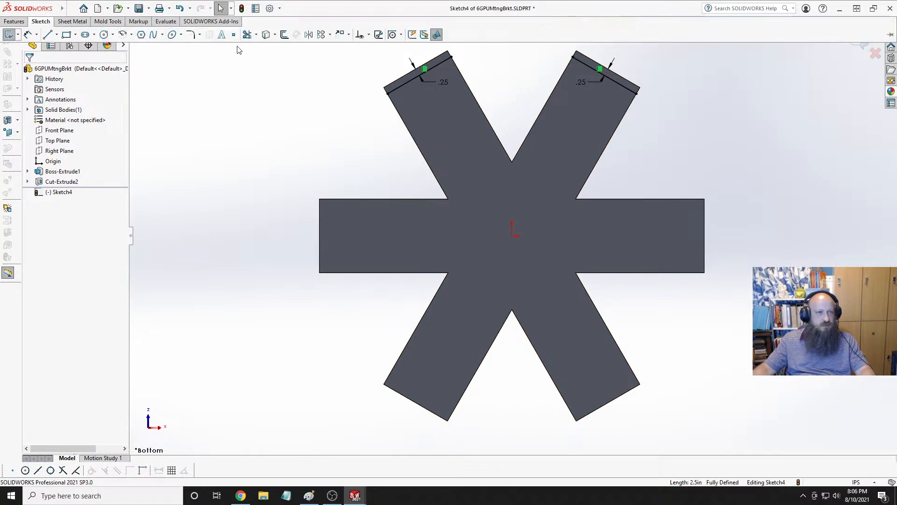
click(284, 35)
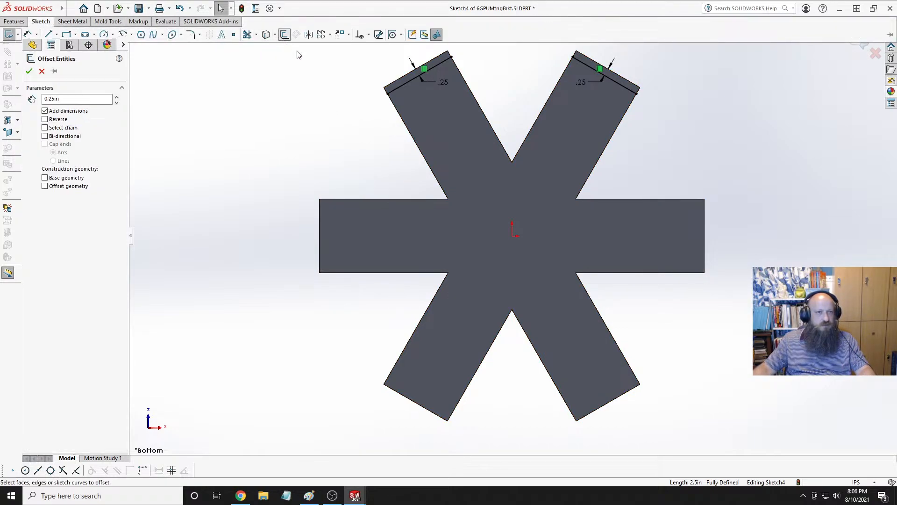
click(705, 211)
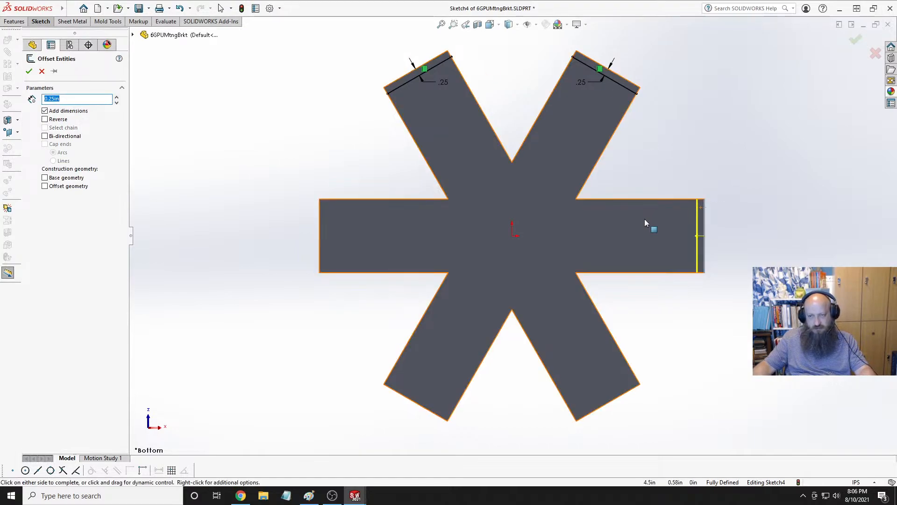
key(Return)
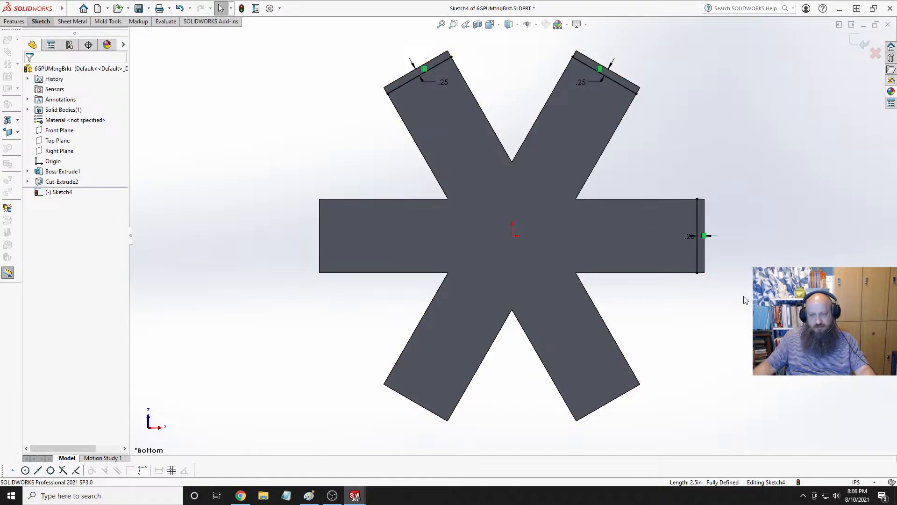
Offset the end edges of the lower-right and lower-left arms 0.25 in inward.
click(42, 22)
click(284, 34)
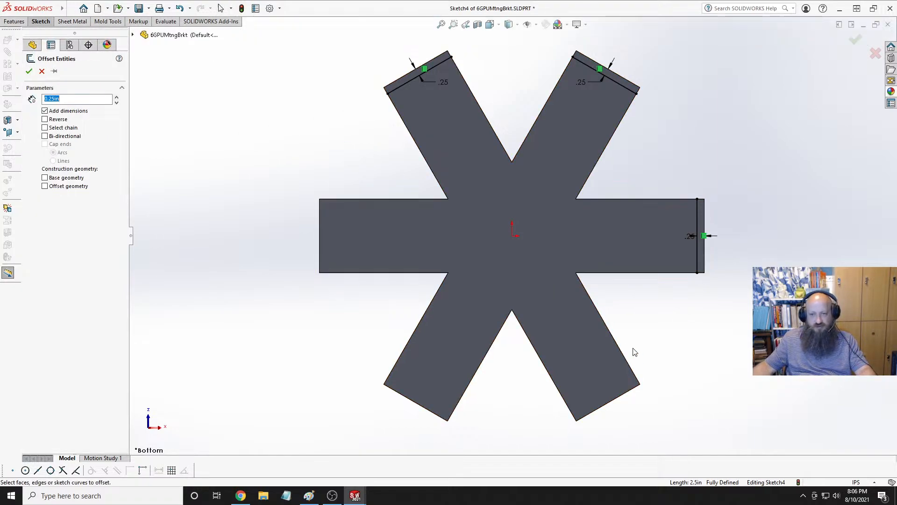
click(622, 398)
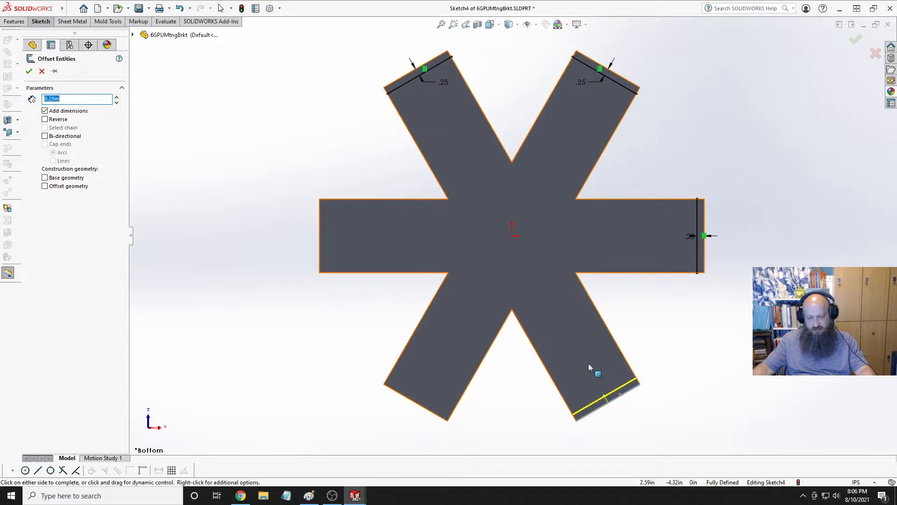
click(588, 363)
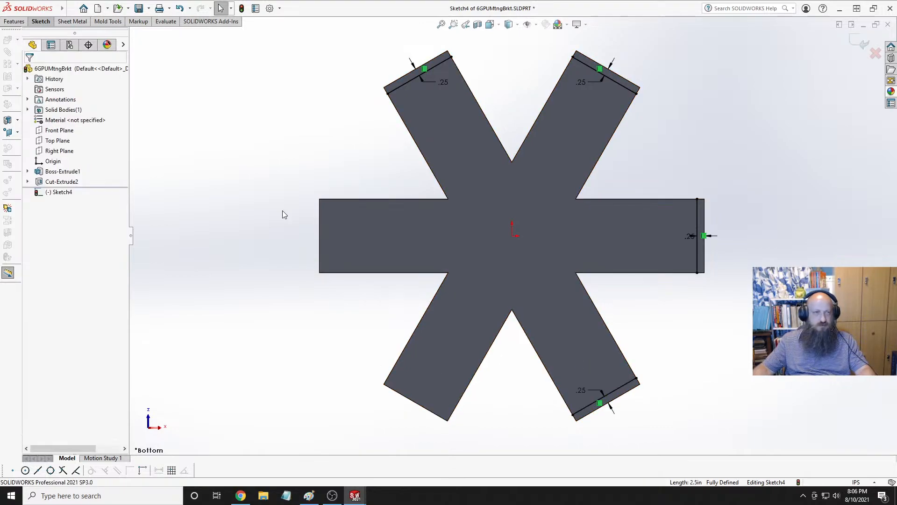
click(74, 22)
click(44, 23)
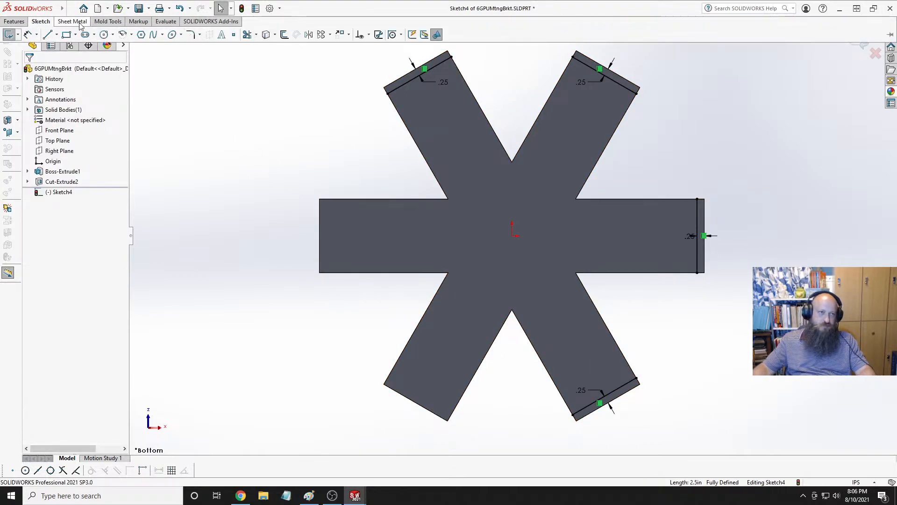
click(284, 35)
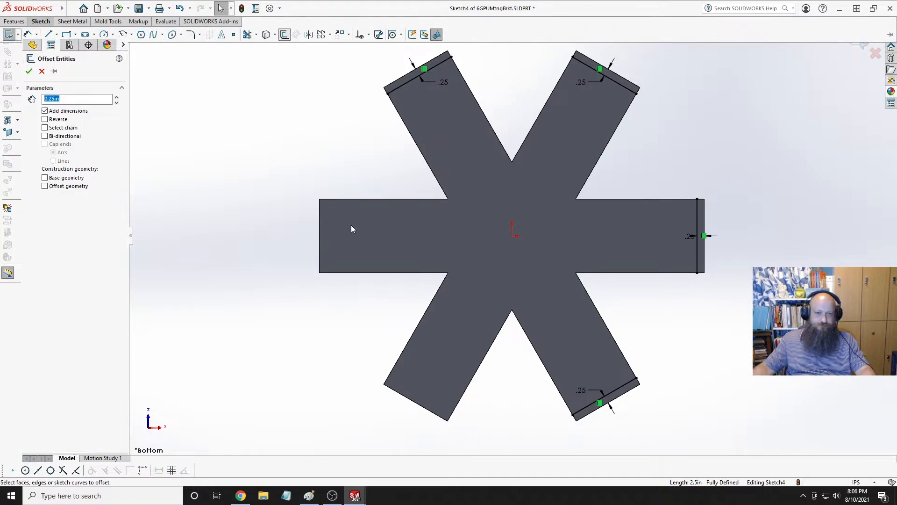
click(419, 408)
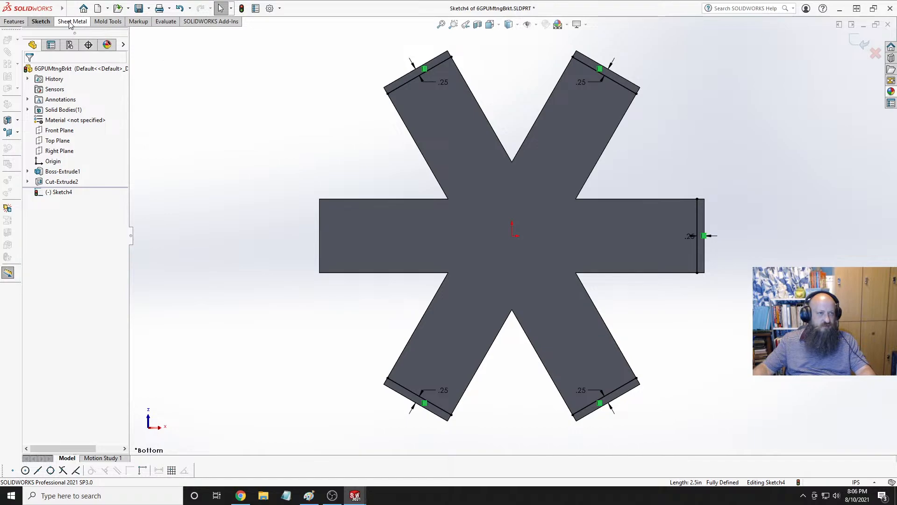
Offset the end edge of the left arm 0.25 in inward.
click(41, 21)
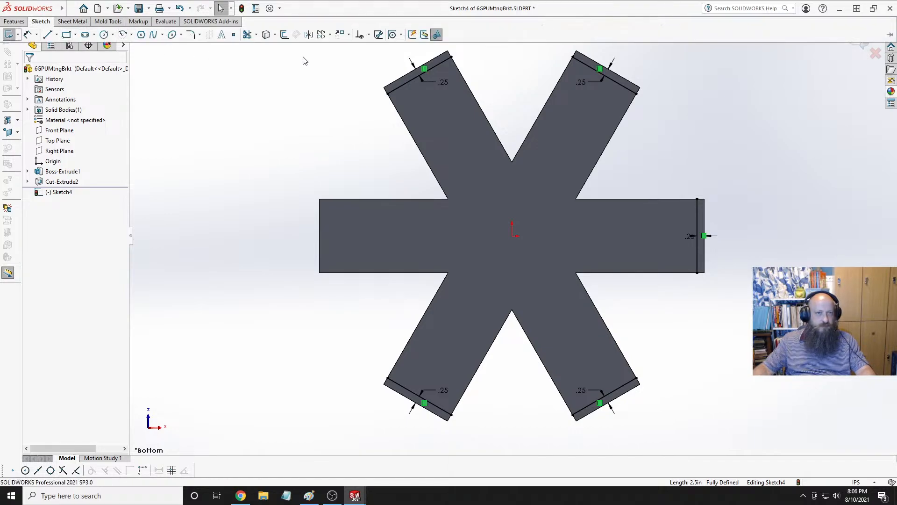
click(284, 34)
click(320, 206)
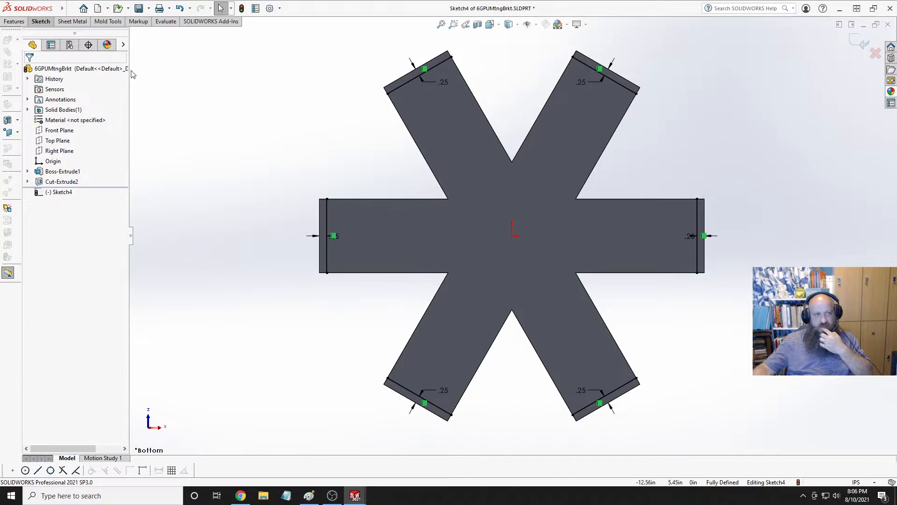
Sketch a vertical line across the left arm, edge to edge, about 2.87 in from its end offset line.
click(40, 21)
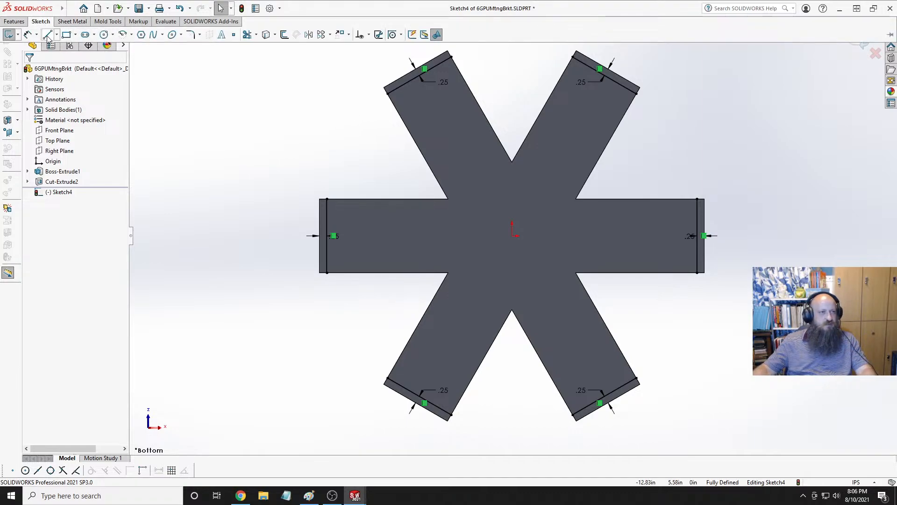
click(56, 34)
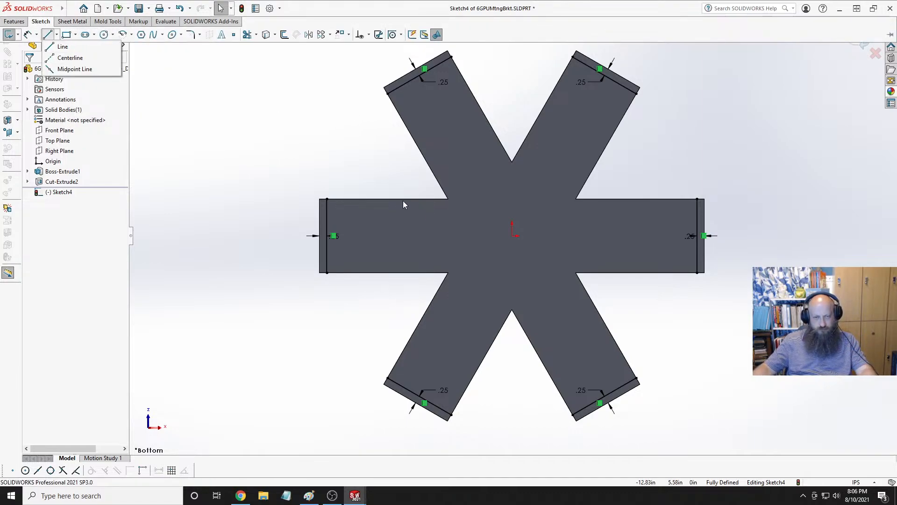
click(49, 47)
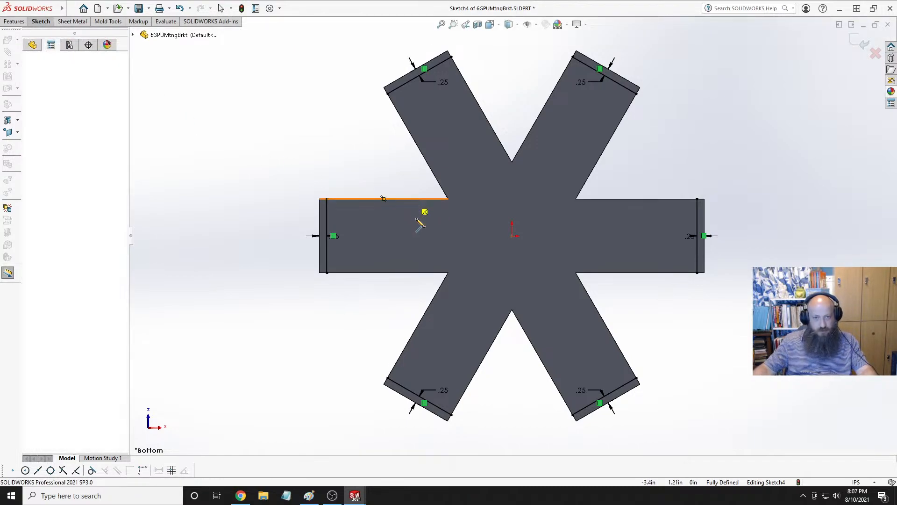
drag(411, 198, 411, 273)
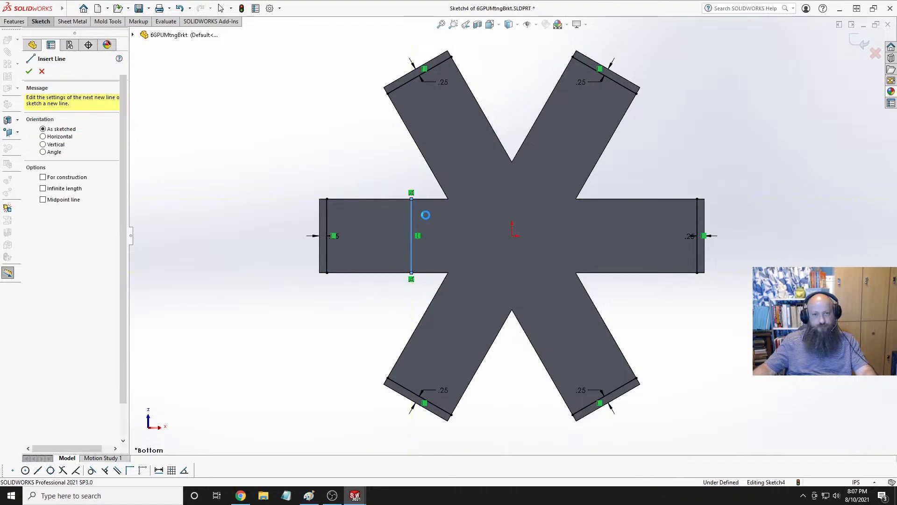
key(Escape)
Dimension the vertical cross line 4 in from the left arm's end offset line.
click(15, 21)
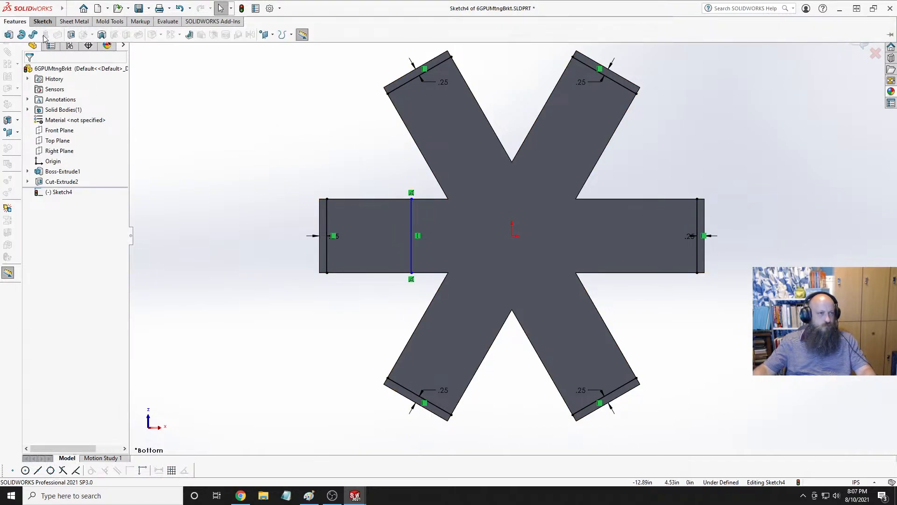
click(42, 21)
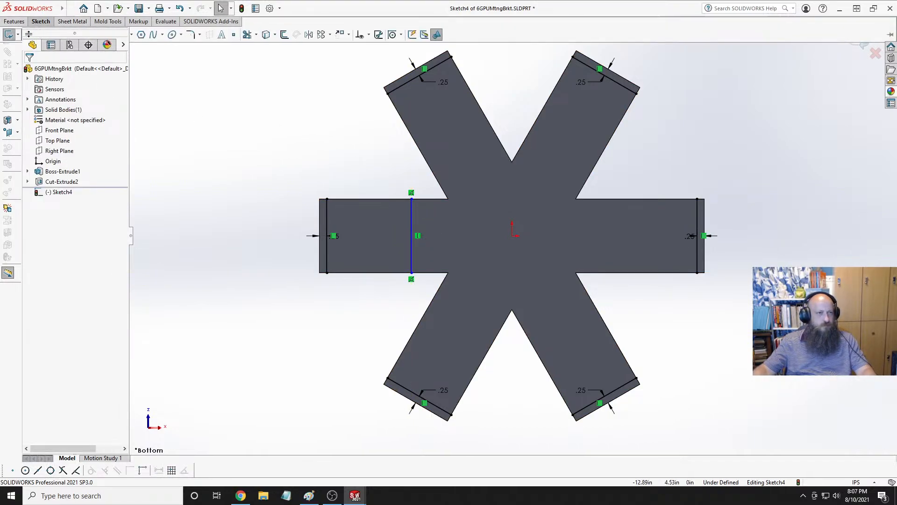
key(d)
click(327, 236)
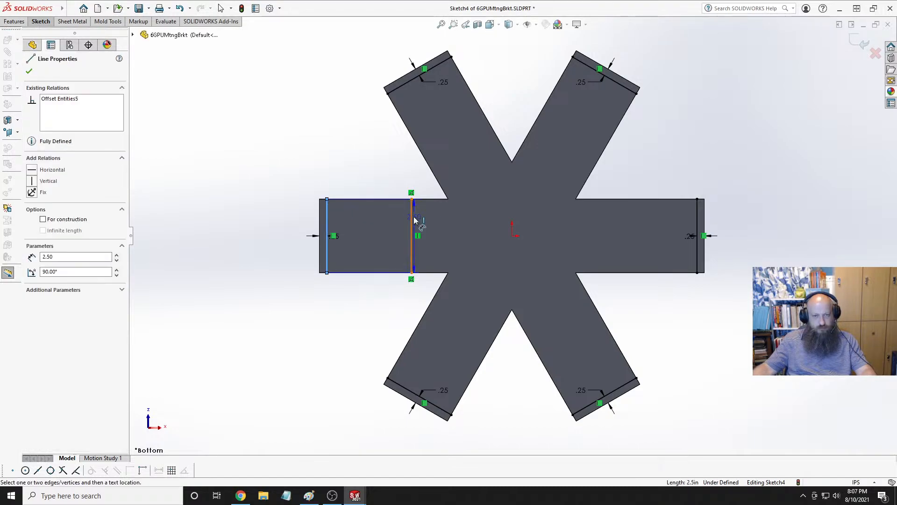
click(414, 216)
click(371, 176)
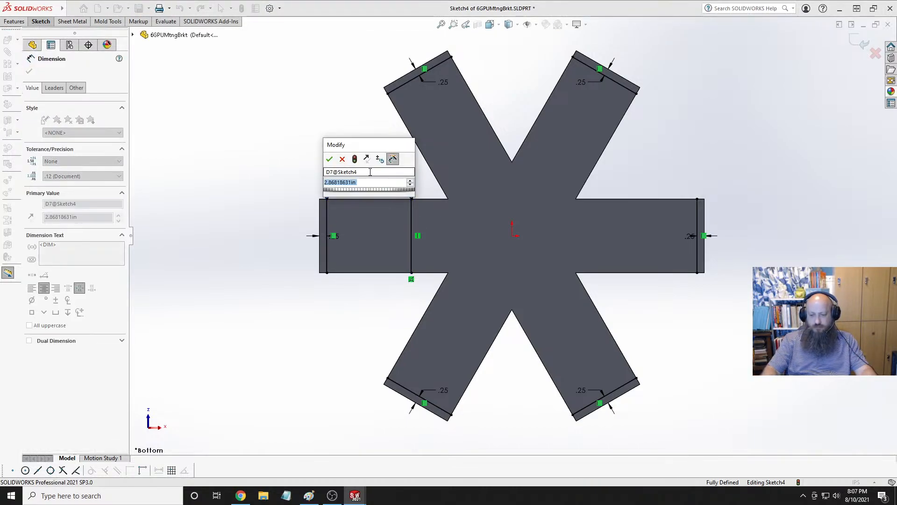
text(4)
key(Return)
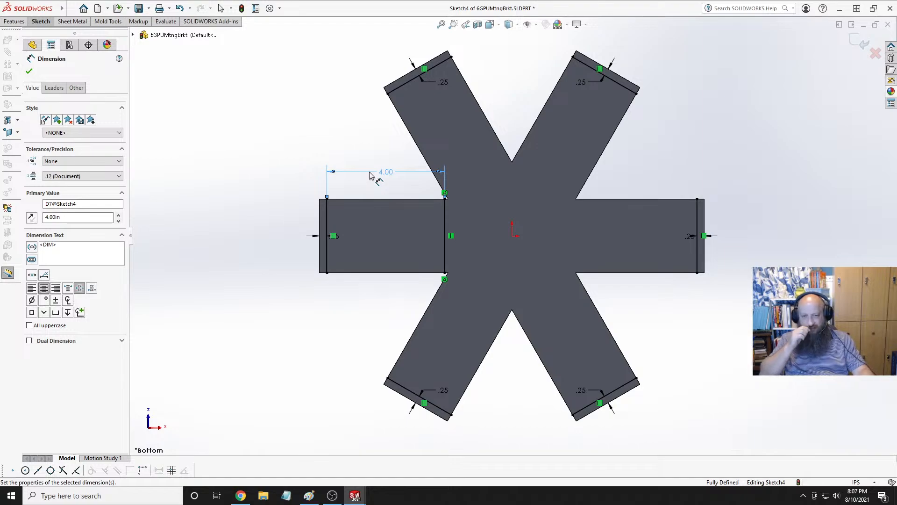
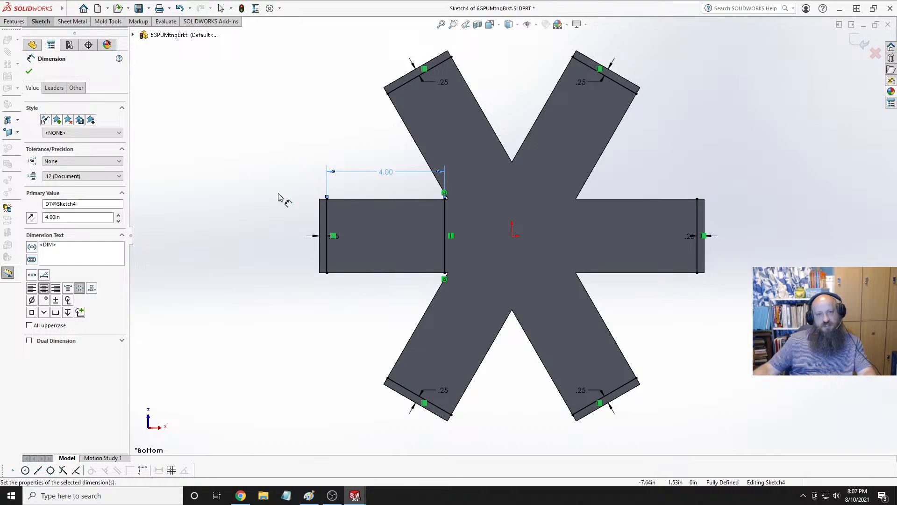
Delete the vertical cross line on the left arm together with its 4 in dimension.
click(208, 185)
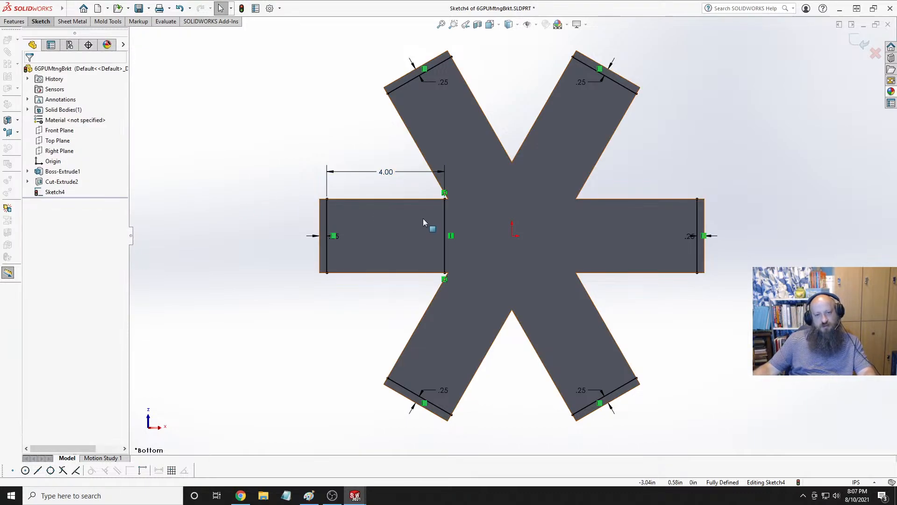
click(445, 218)
click(351, 170)
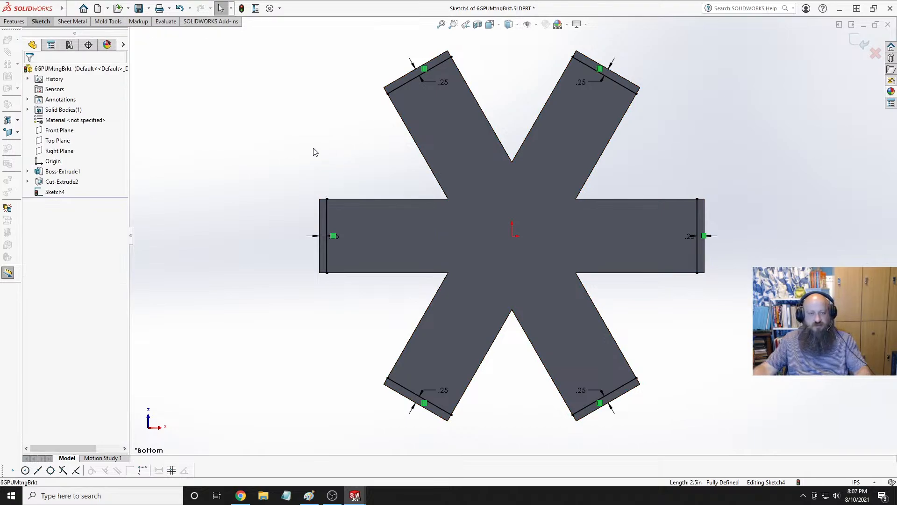
Look over the 6GPUCryptoRig assembly and switch to the Assem2 assembly.
key(ctrl+Tab)
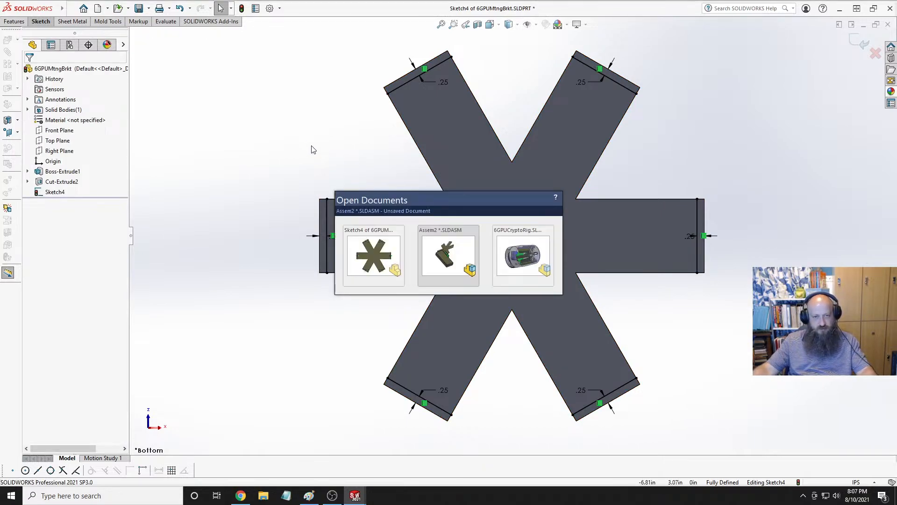
key(ctrl+Tab)
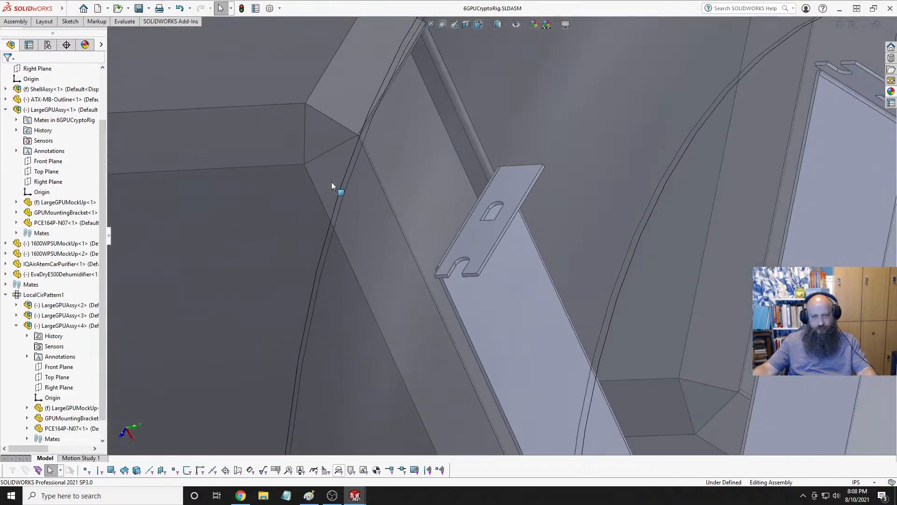
key(ctrl+Tab)
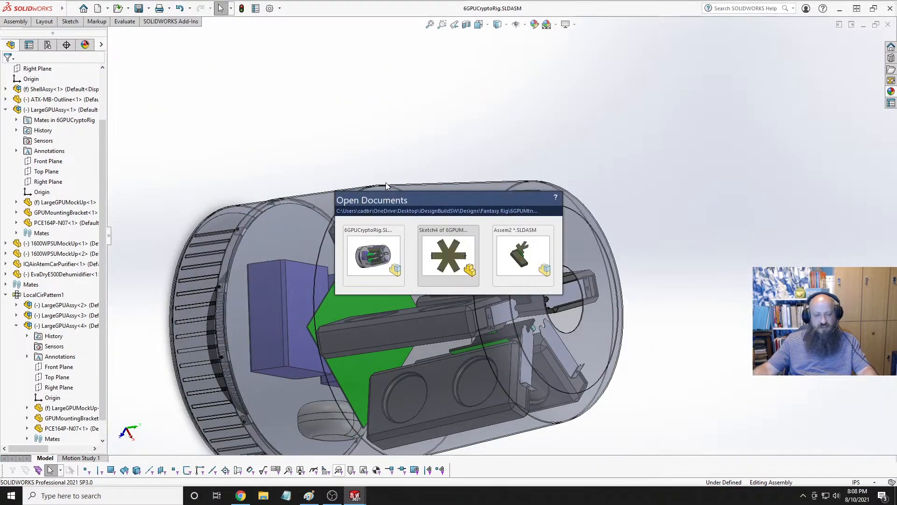
key(ctrl+Tab)
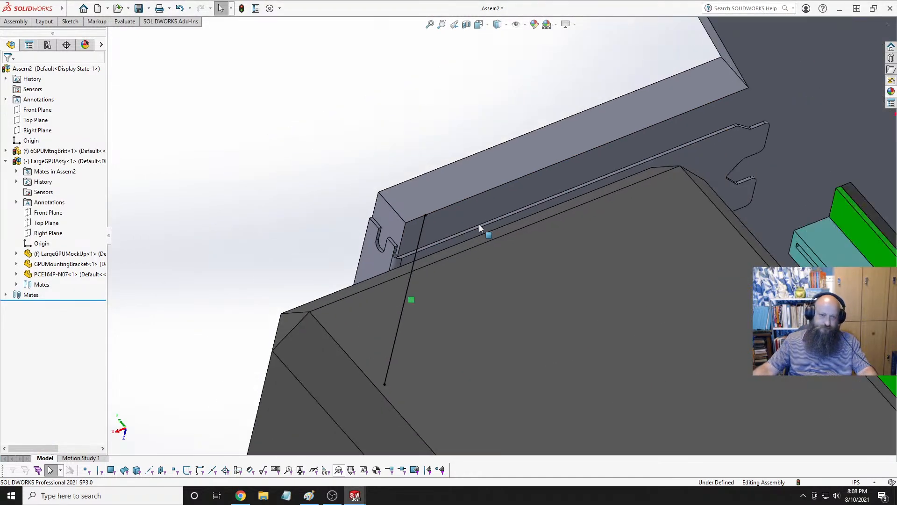
Examine how the GPU mounting bracket's edges sit against the end and side faces of the plate's arm.
middle_drag(479, 228, 555, 222)
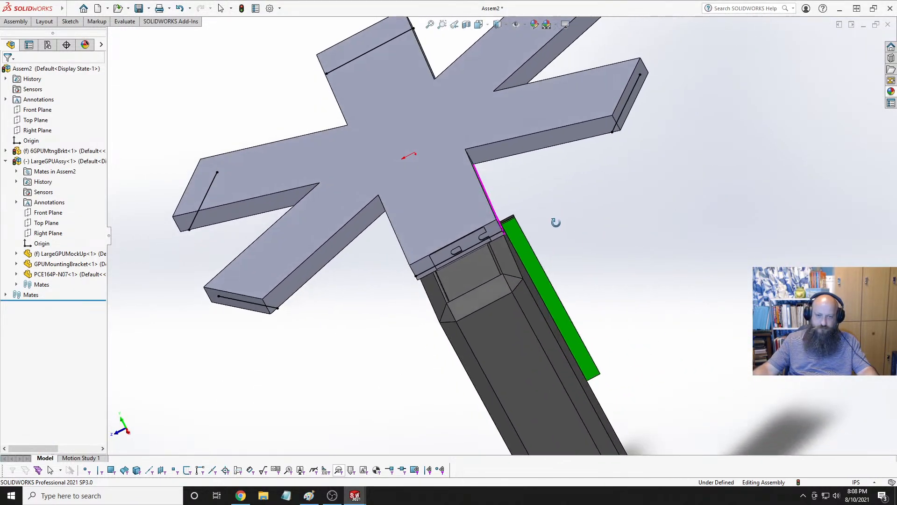
scroll(515, 267, down, 4)
drag(439, 255, 436, 257)
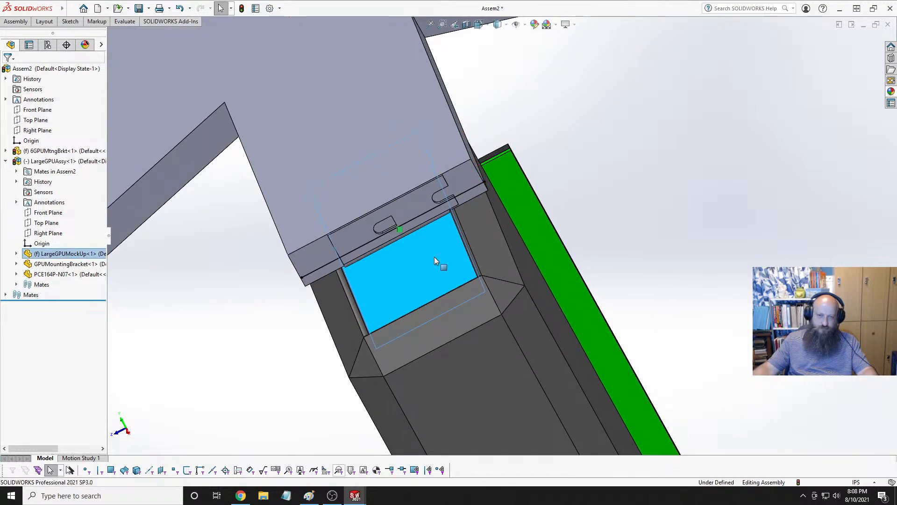
middle_drag(472, 221, 640, 123)
scroll(487, 148, down, 6)
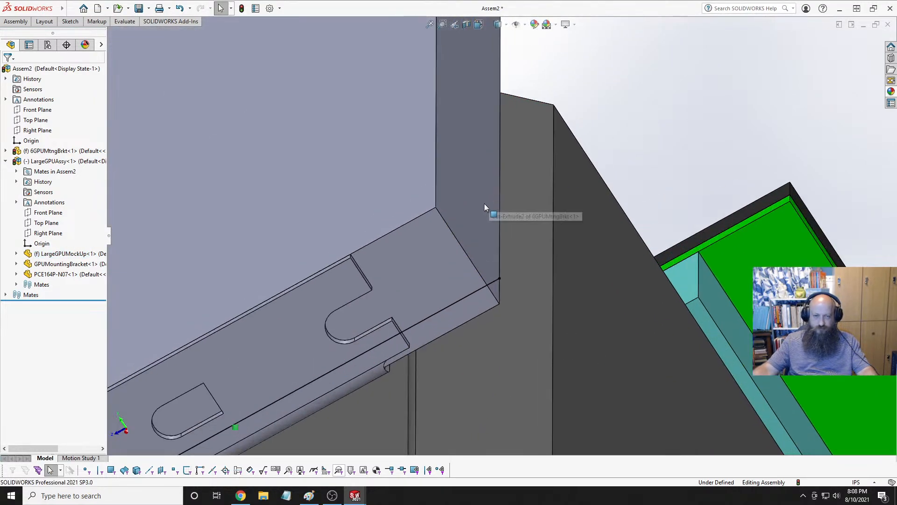
click(472, 214)
scroll(380, 274, down, 3)
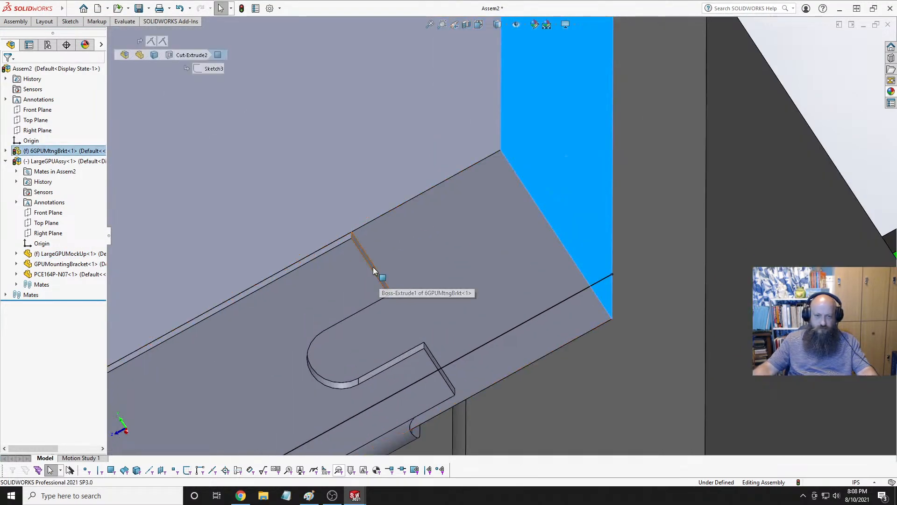
click(373, 270)
mouse_move(369, 273)
middle_down()
mouse_move(351, 288)
mouse_move(404, 229)
mouse_move(398, 301)
middle_up()
click(414, 271)
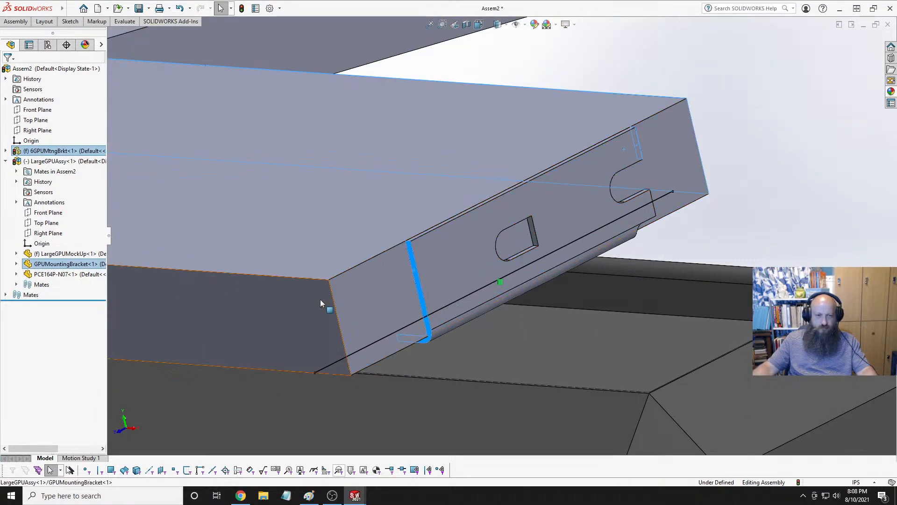
ctrl+click(314, 301)
click(342, 243)
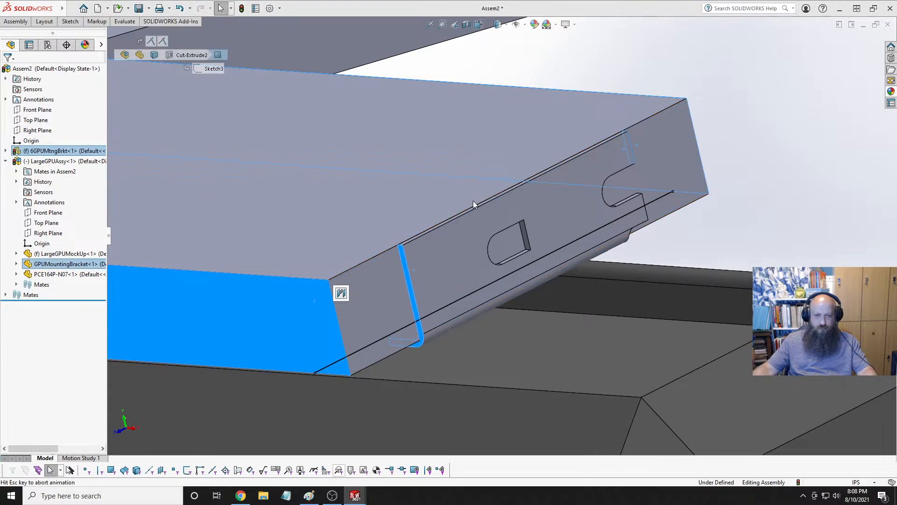
click(356, 293)
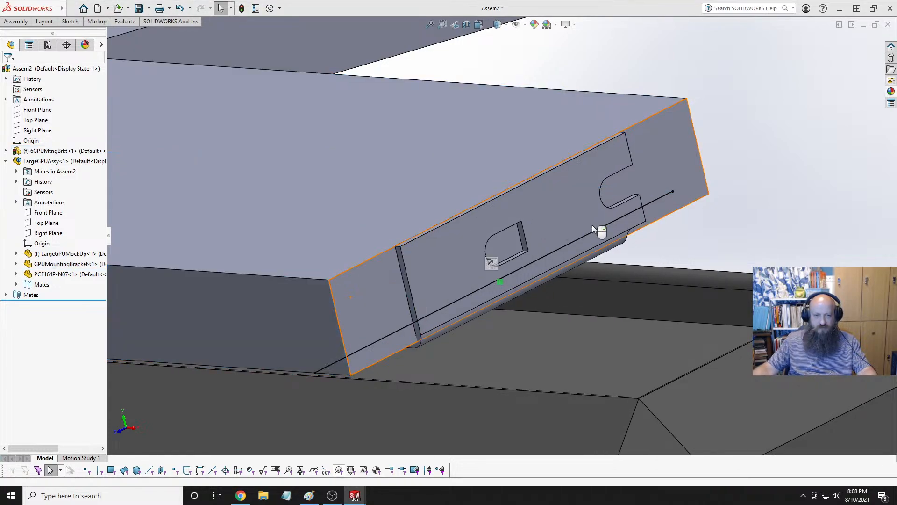
Measure the distance between the GPU mounting bracket's end face and the adjacent side face of the plate's arm.
middle_drag(663, 222, 657, 161)
scroll(657, 161, down, 3)
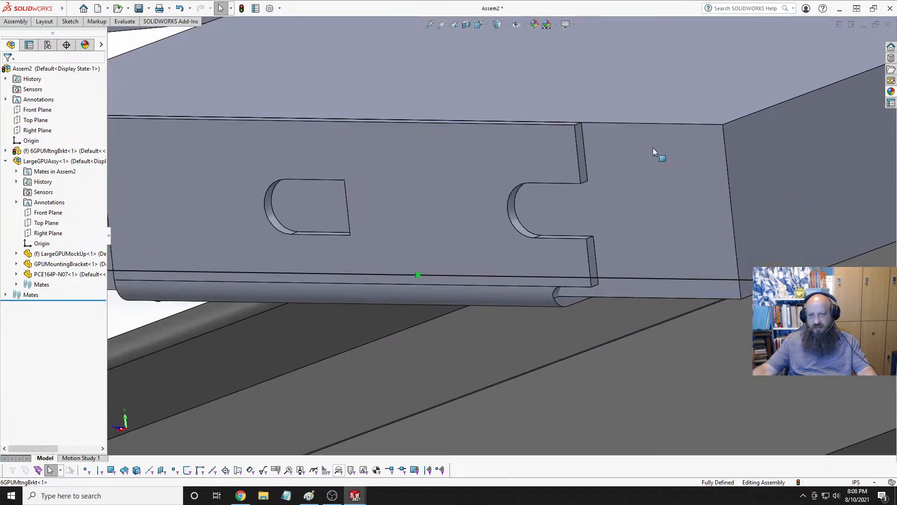
click(582, 153)
ctrl+click(747, 165)
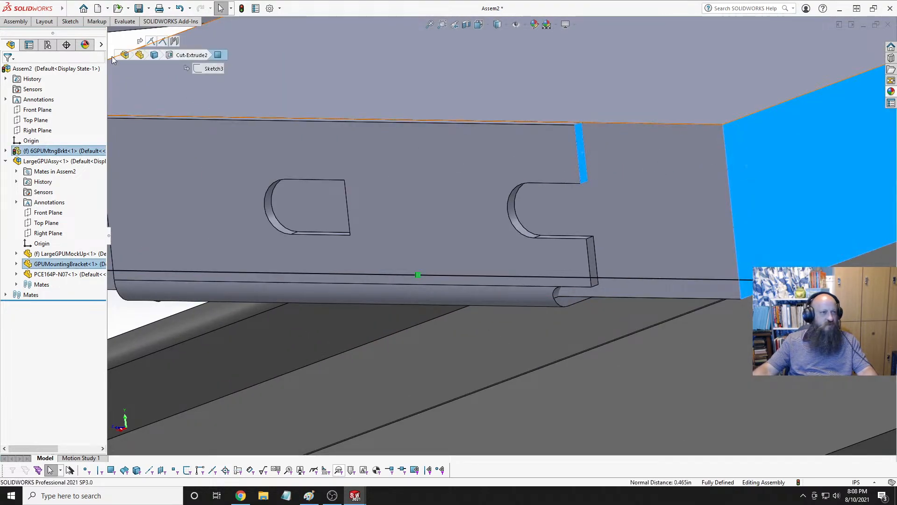
click(125, 22)
click(68, 51)
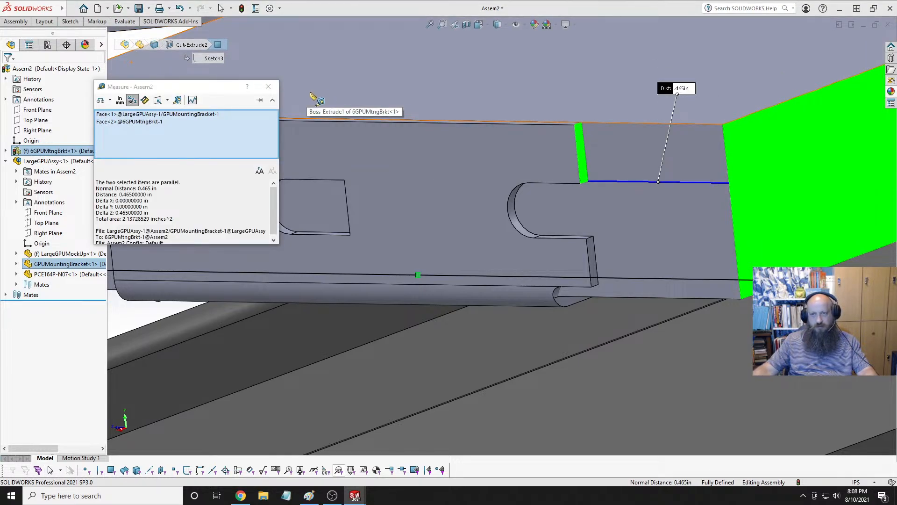
key(Escape)
Switch to the 6GPUMtngBrkt part and delete all six arm-end offset lines with their dimensions and offset relations.
key(ctrl+Tab)
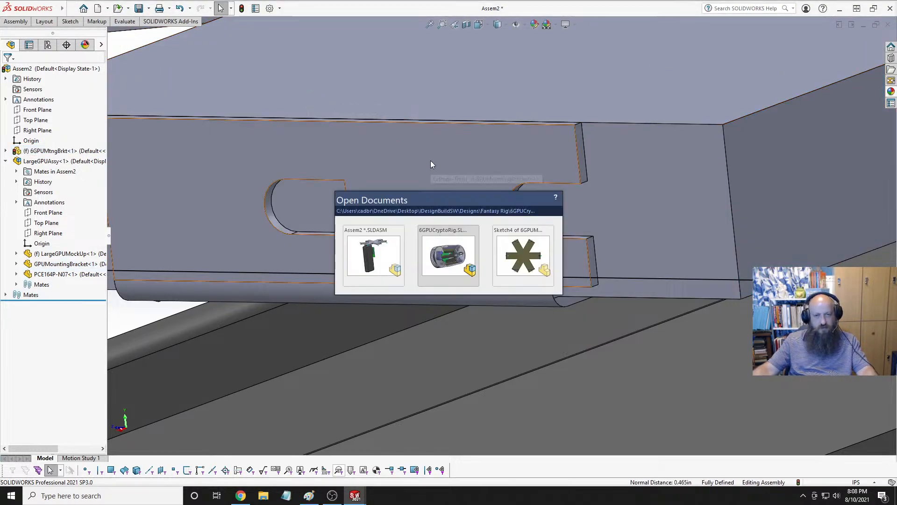
key(ctrl+Tab)
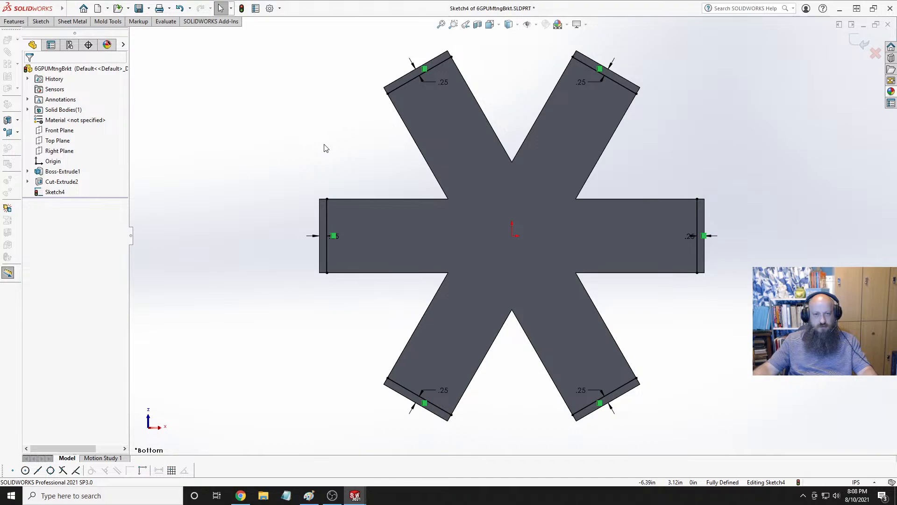
mouse_move(228, 40)
mouse_down()
mouse_move(792, 236)
mouse_move(796, 451)
mouse_up()
key(Delete)
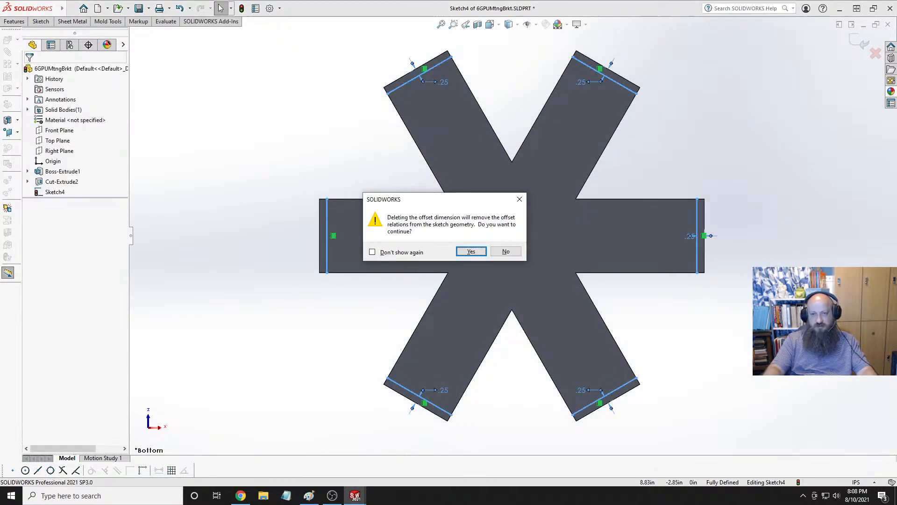
click(471, 252)
Offset the whole outline of the plate's face 0.25 in inward as construction geometry.
click(515, 204)
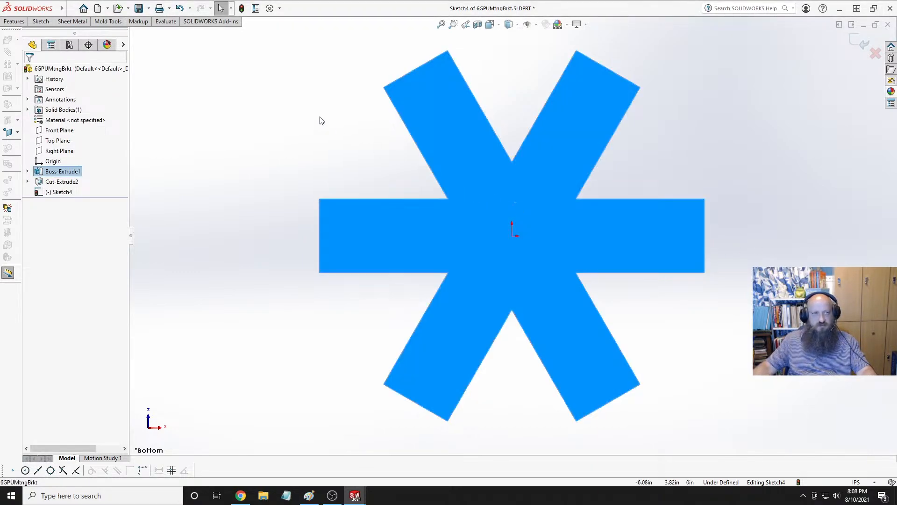
click(41, 22)
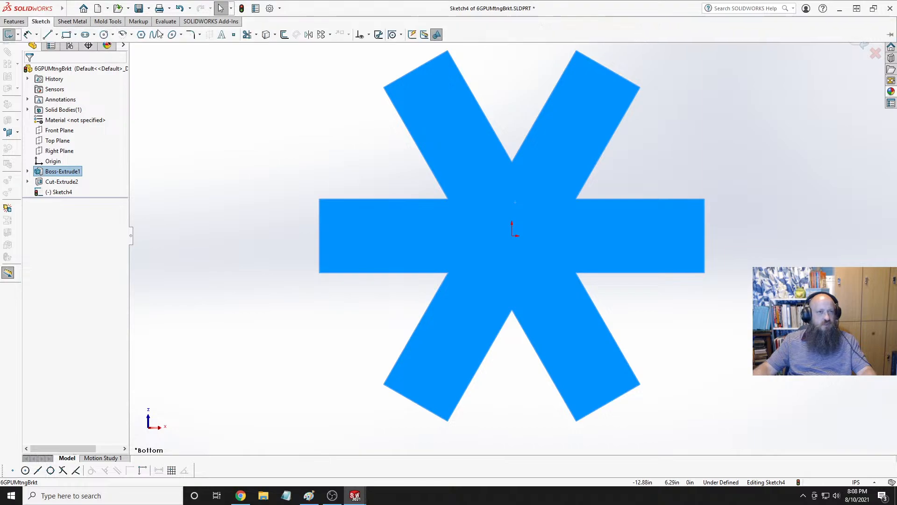
click(284, 35)
click(52, 120)
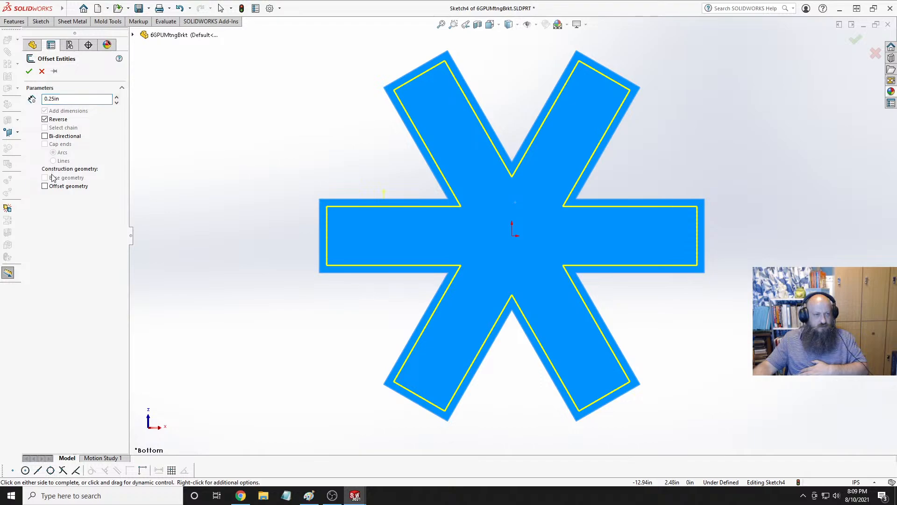
click(45, 187)
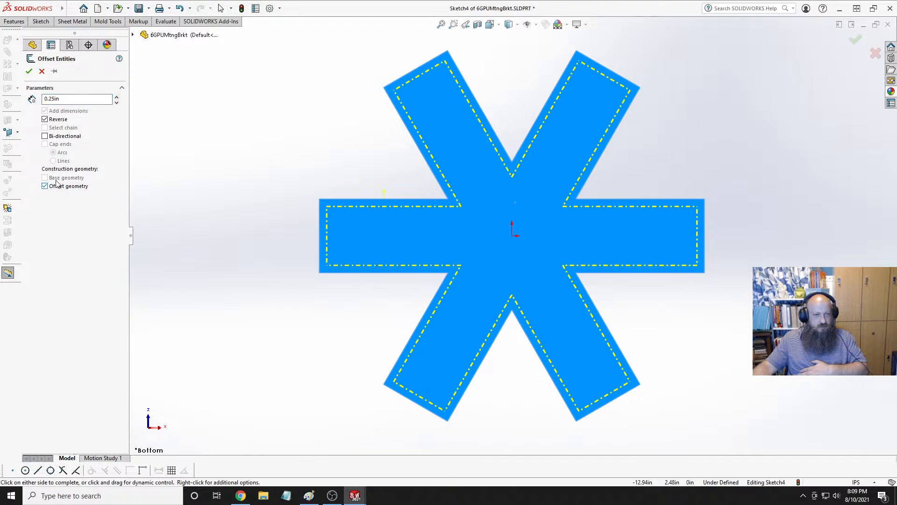
click(29, 71)
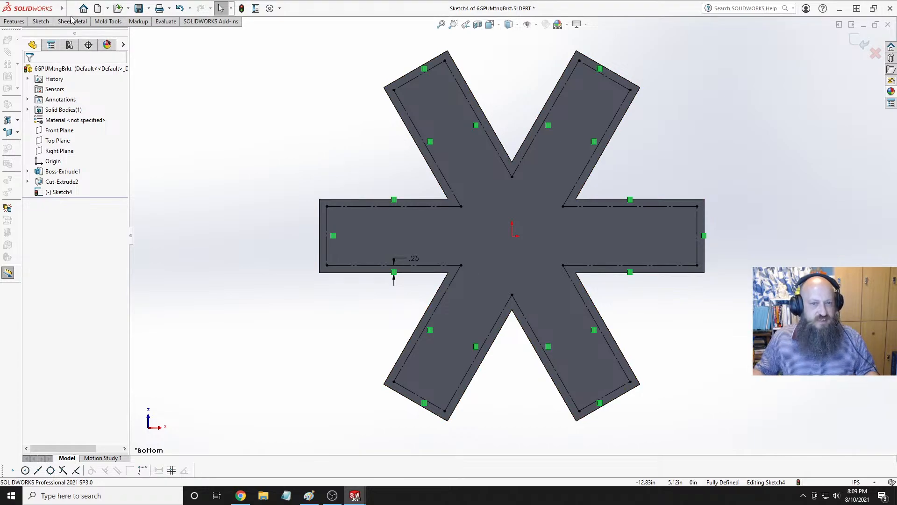
Sketch a closed rectangle of lines about 3.87 in long and 2 in wide on the left arm, along the construction outline.
click(41, 21)
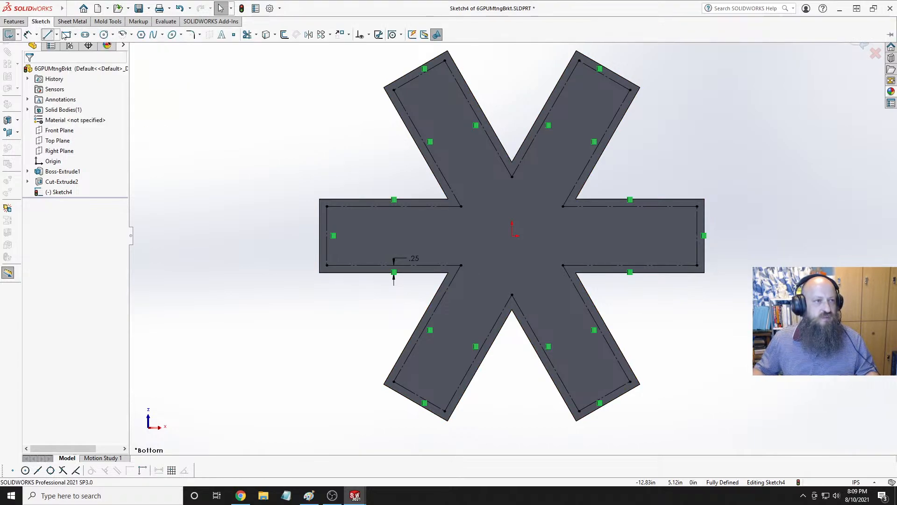
click(49, 29)
click(326, 265)
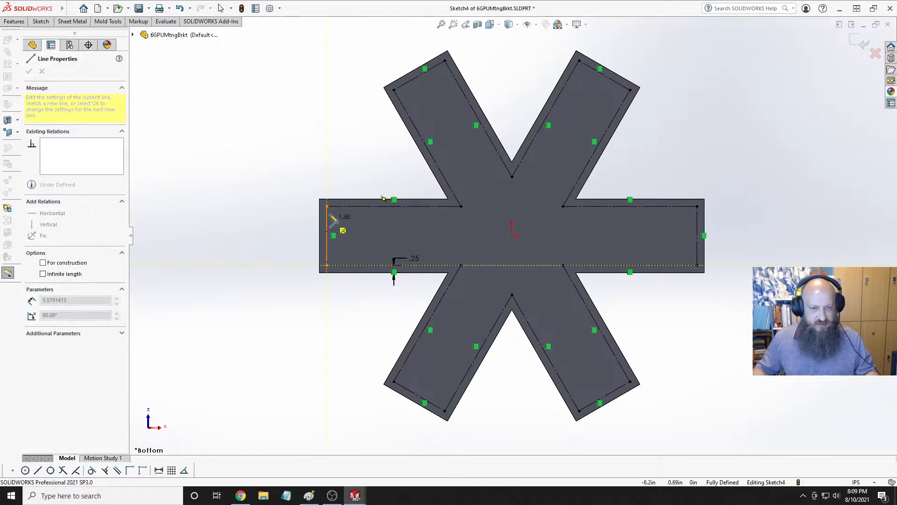
click(327, 206)
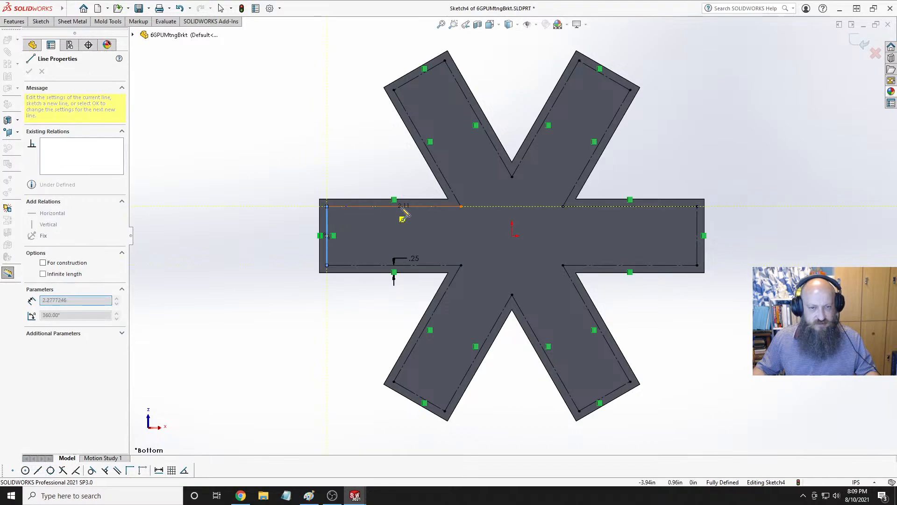
click(441, 206)
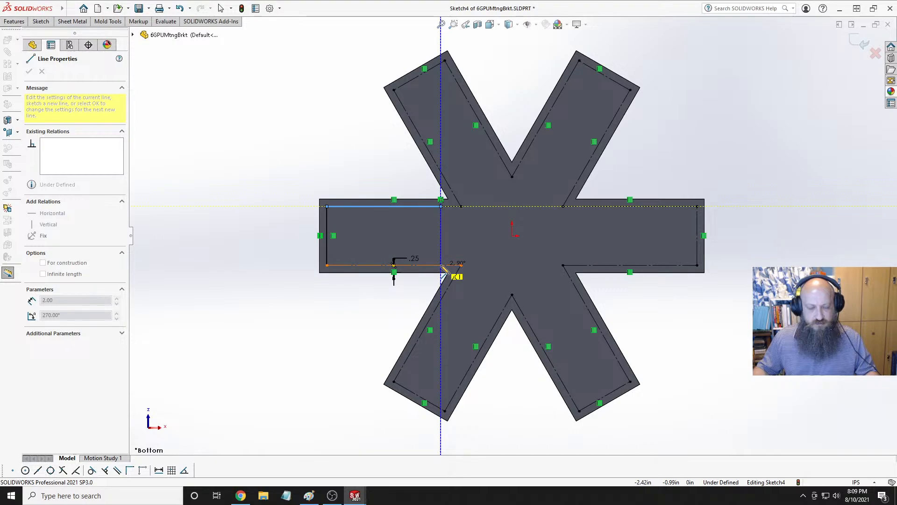
click(440, 265)
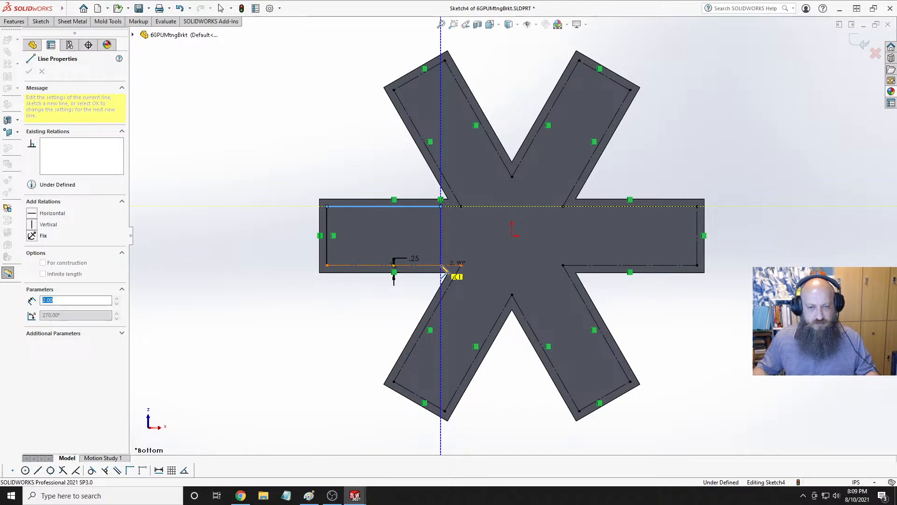
click(327, 266)
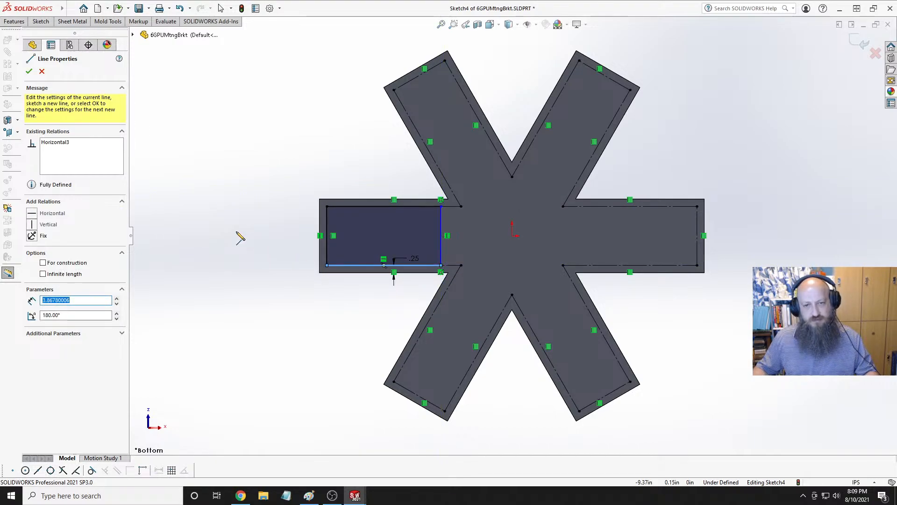
Sketch a closed rectangle about 3.13 in long and 2 in wide on the upper-left arm, starting from its outer construction corners.
click(394, 91)
click(444, 60)
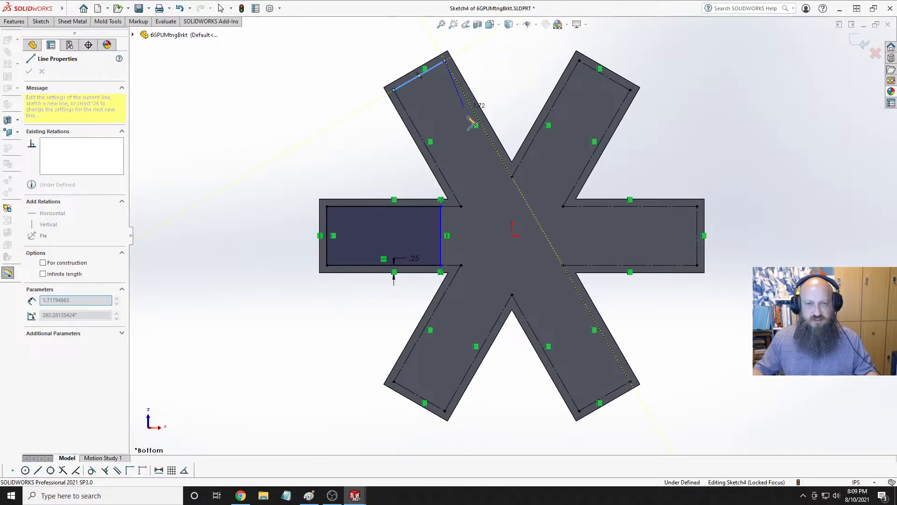
click(491, 140)
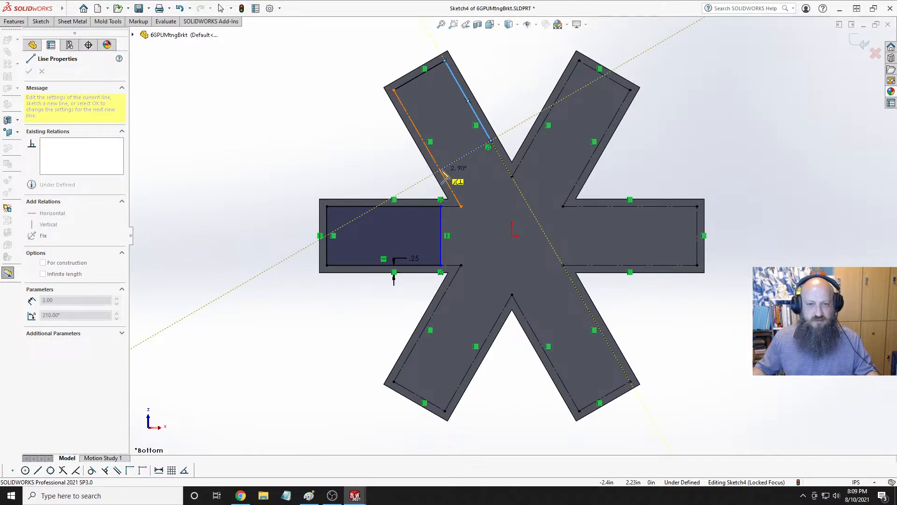
click(441, 169)
click(394, 90)
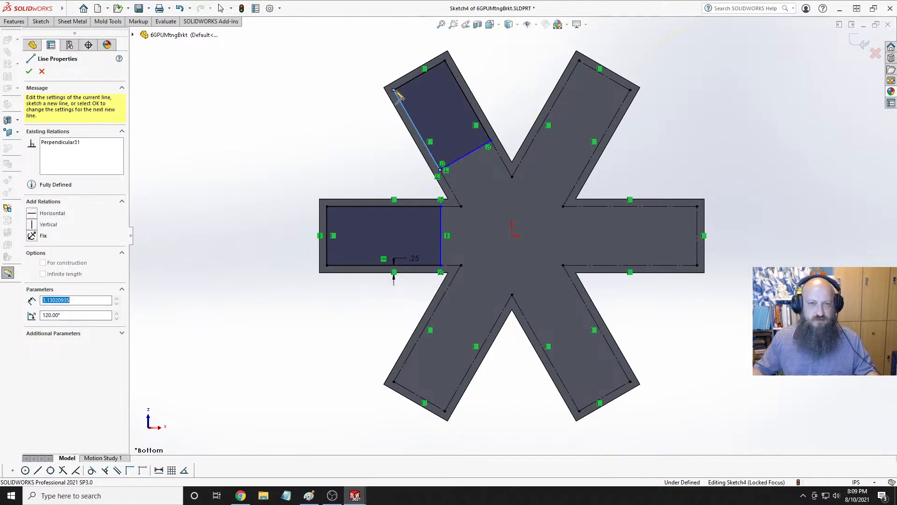
Sketch a closed rectangle about 2.55 in long on the upper-right arm, from its outer construction corners inward.
click(579, 61)
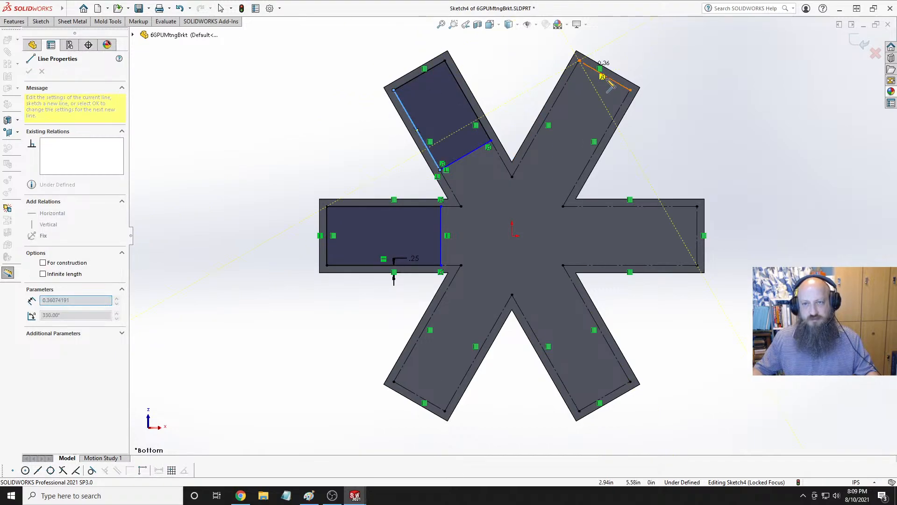
click(631, 90)
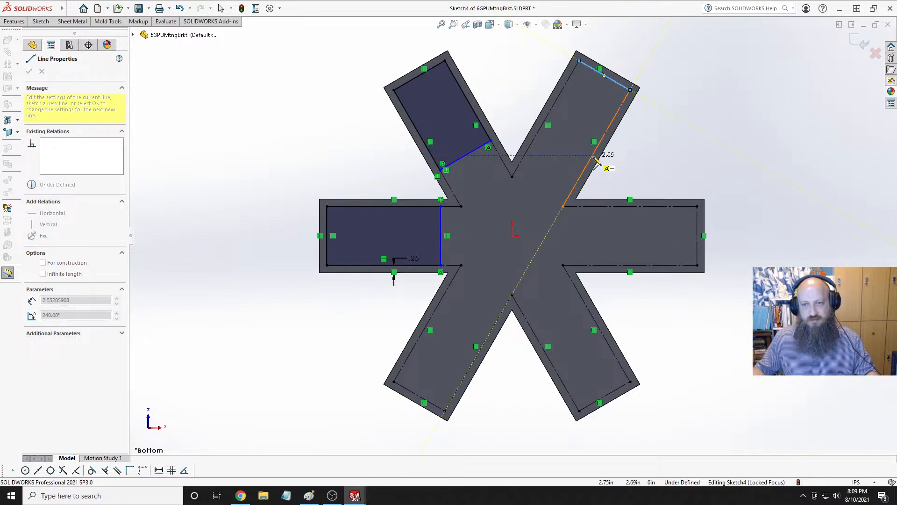
click(542, 125)
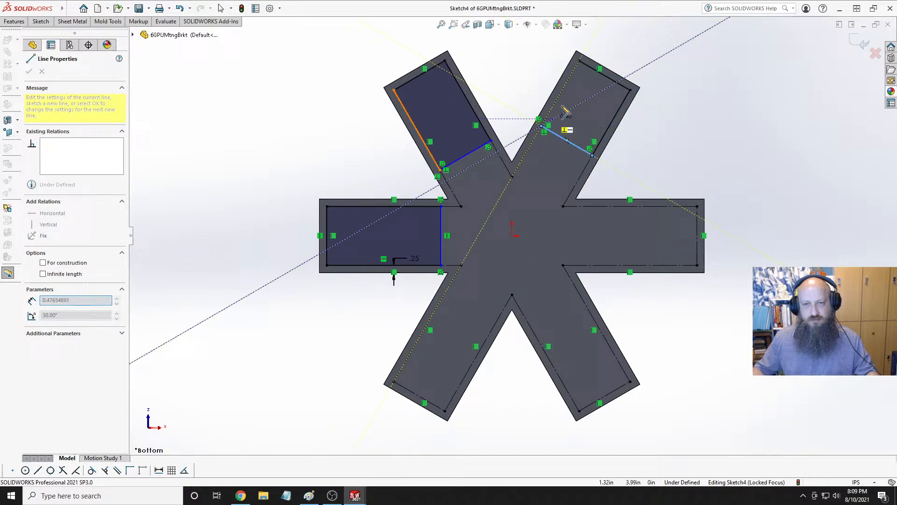
click(579, 60)
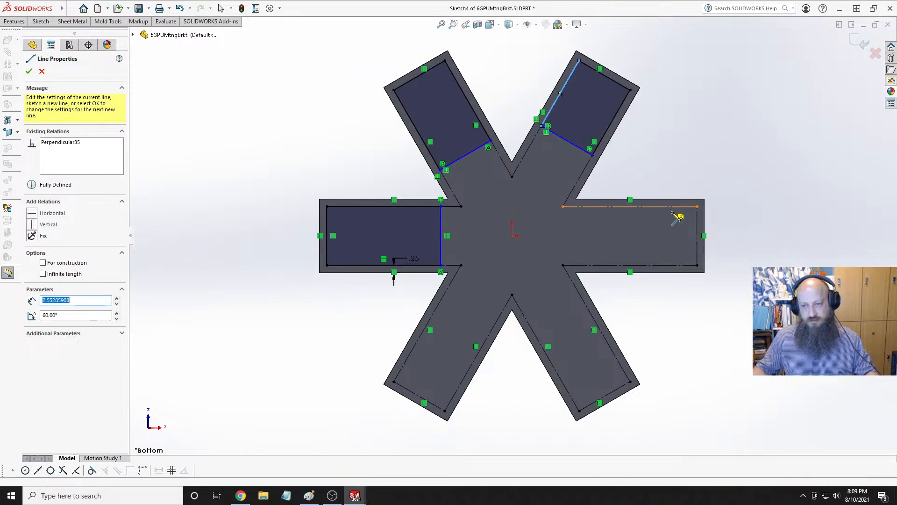
Sketch a closed rectangle about 2.53 in long on the right arm, from its outer construction corners inward.
click(697, 206)
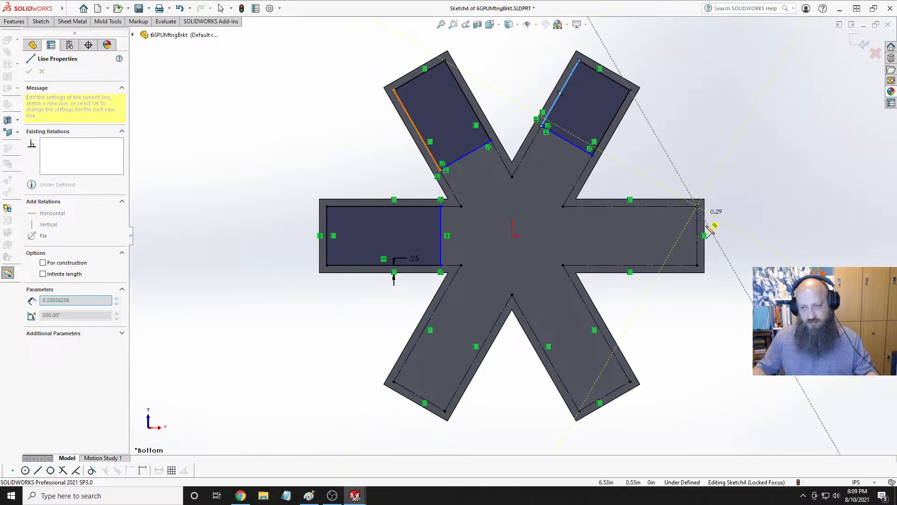
click(697, 265)
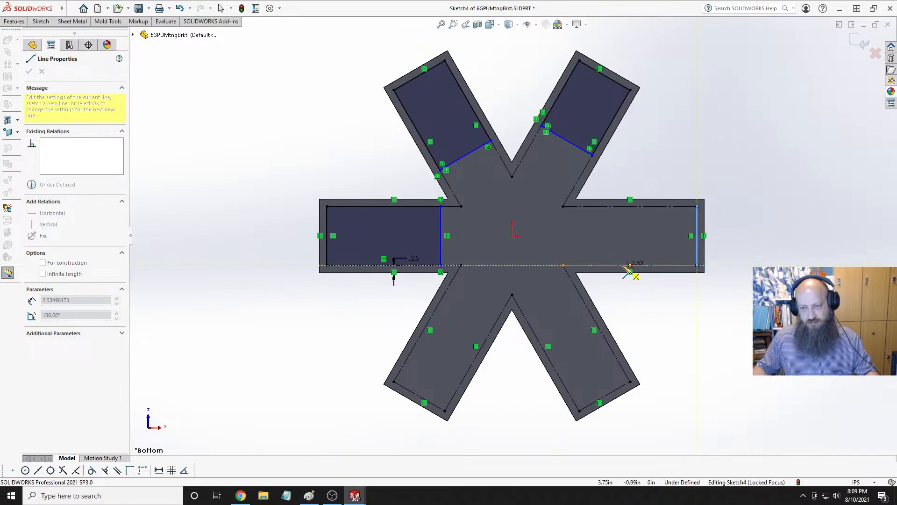
click(622, 265)
click(623, 207)
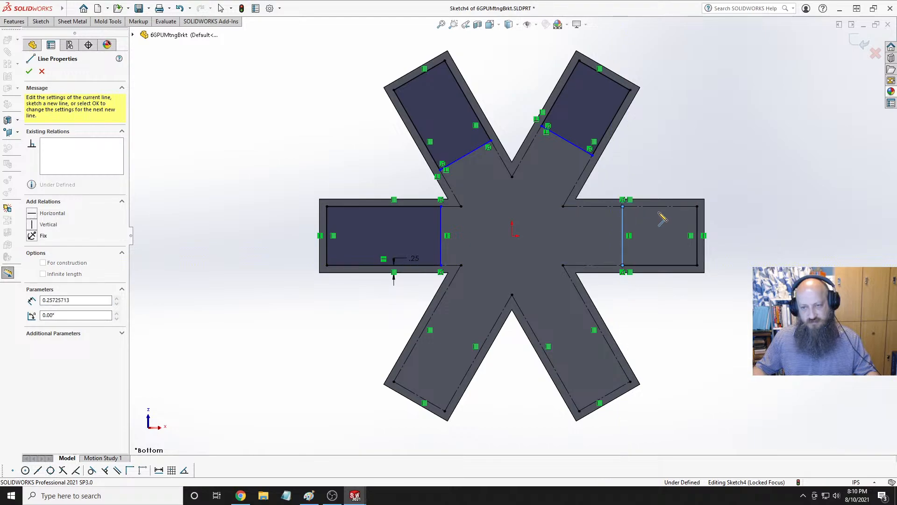
click(697, 206)
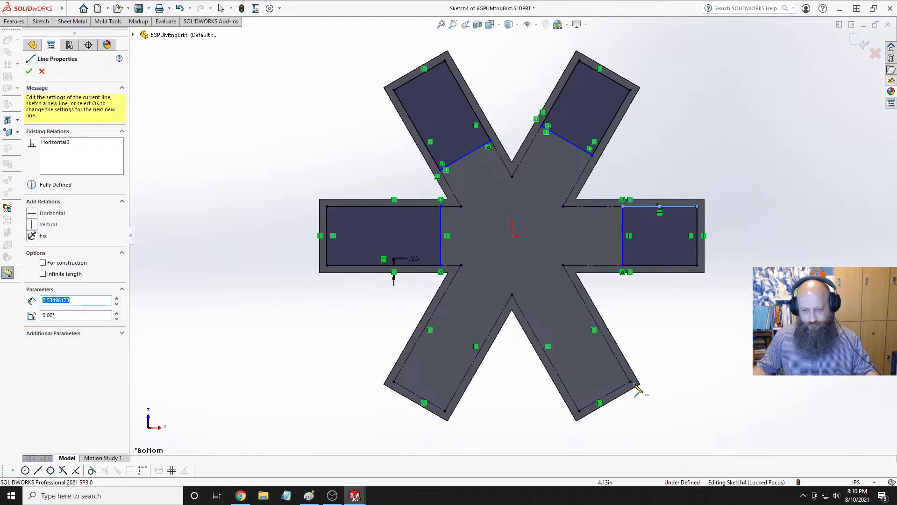
Sketch a closed rectangle about 2.7 in long and 2 in wide on the lower-right arm, starting from its outer construction corners.
click(580, 412)
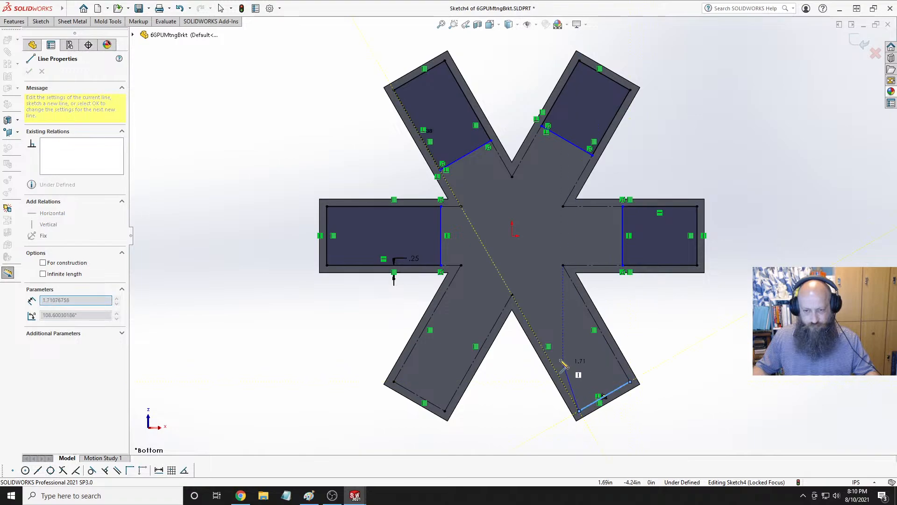
click(541, 341)
click(591, 312)
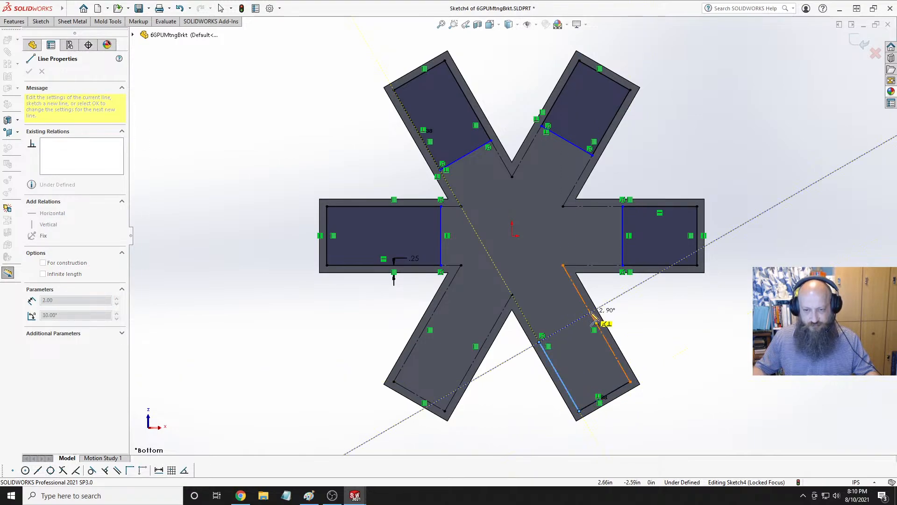
click(631, 382)
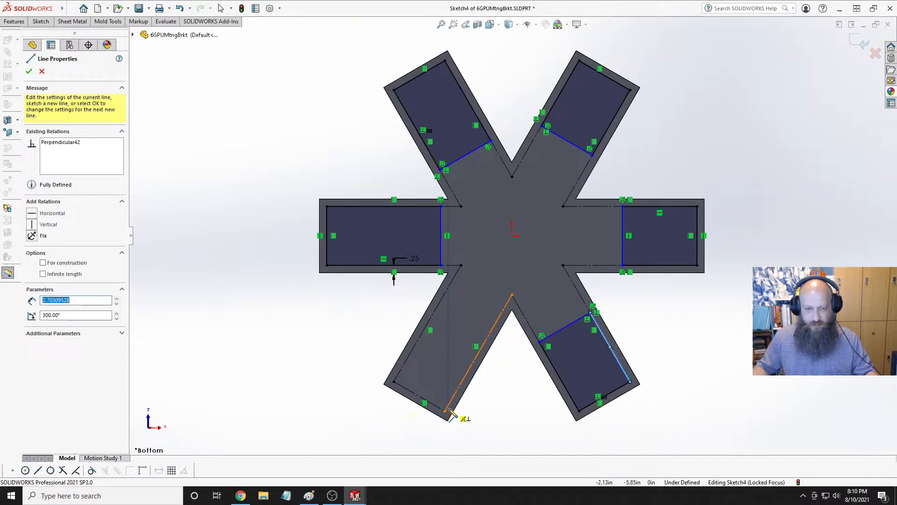
Sketch a closed rectangle about 2.56 in long and 2 in wide on the lower-left arm and leave the Line tool.
click(445, 410)
click(394, 382)
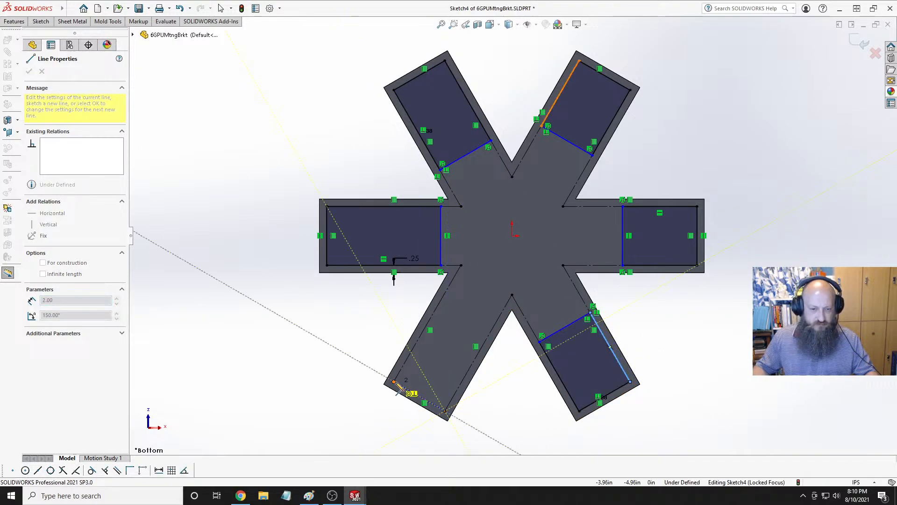
click(432, 317)
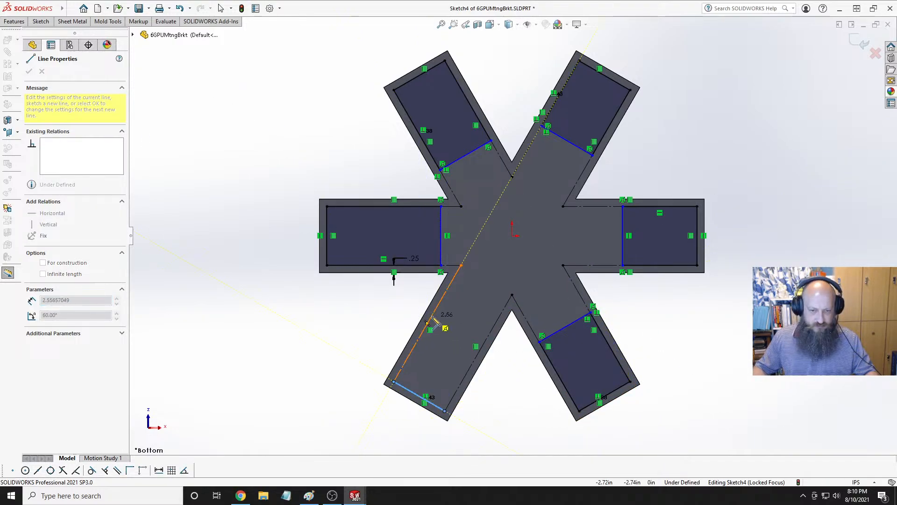
click(481, 345)
click(444, 411)
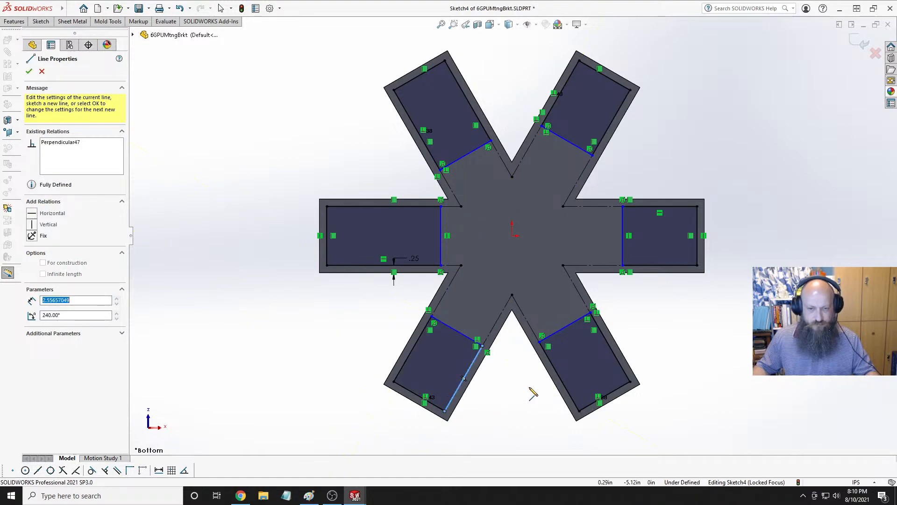
key(Escape)
key(Escape)
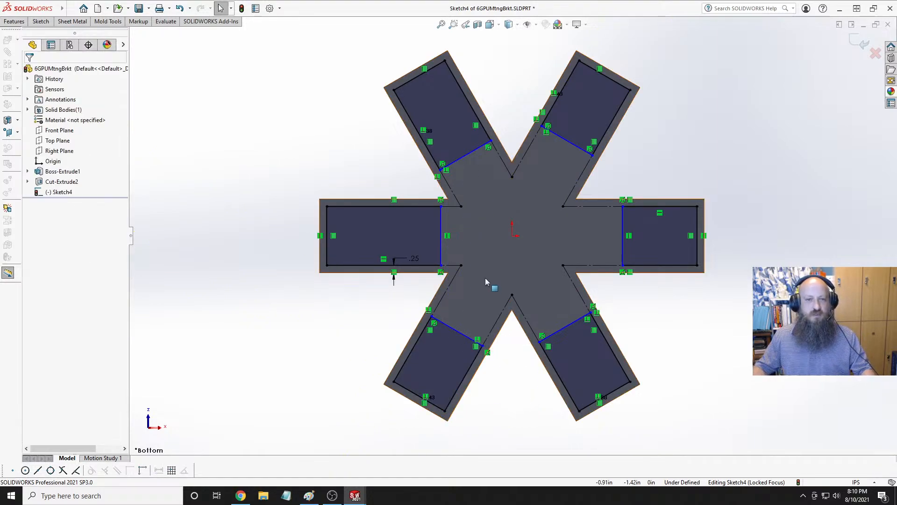
Dimension the left arm rectangle's long edge at 4 in.
click(40, 22)
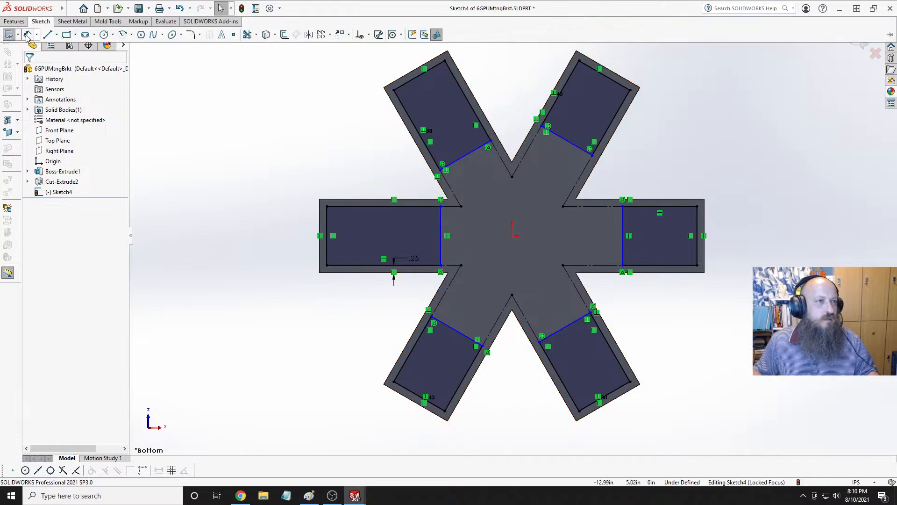
click(28, 34)
click(366, 206)
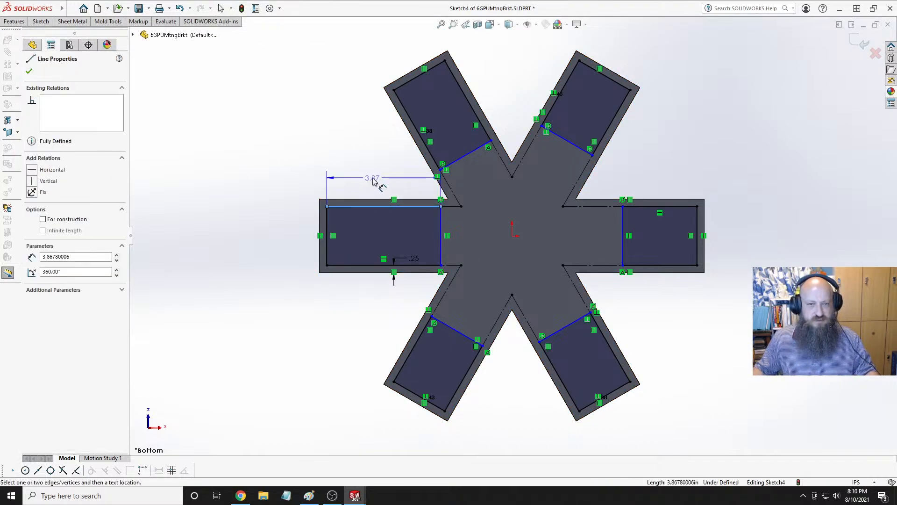
click(372, 181)
text(4)
key(Return)
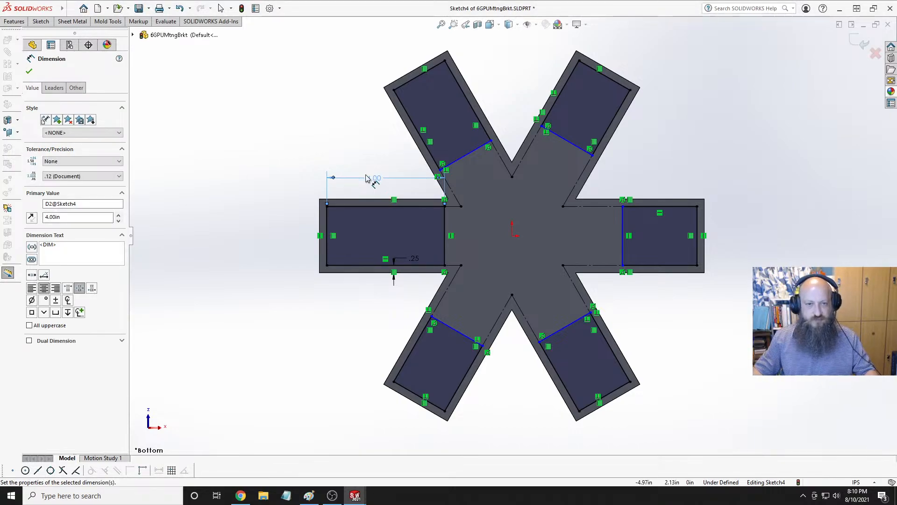
key(Escape)
Make one long edge of each of the six arm rectangles equal to the left arm's 4 in edge.
click(386, 207)
ctrl+click(475, 110)
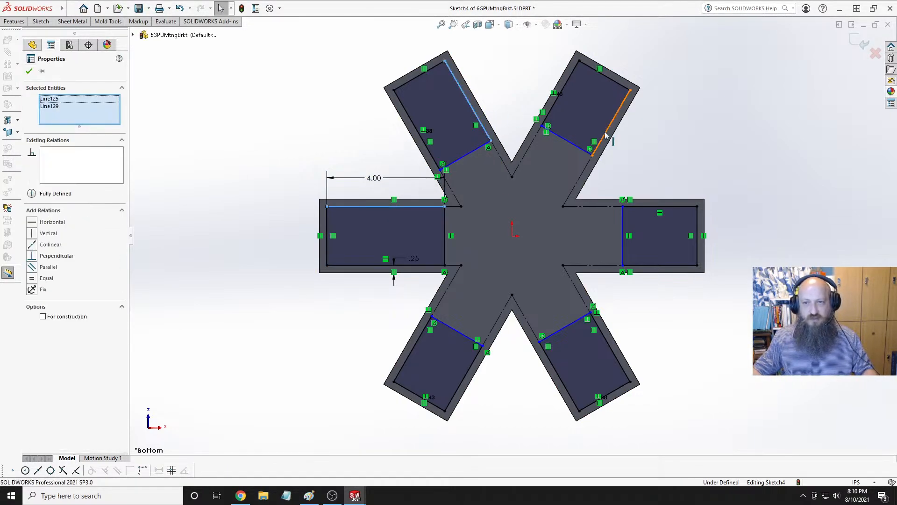
ctrl+click(612, 123)
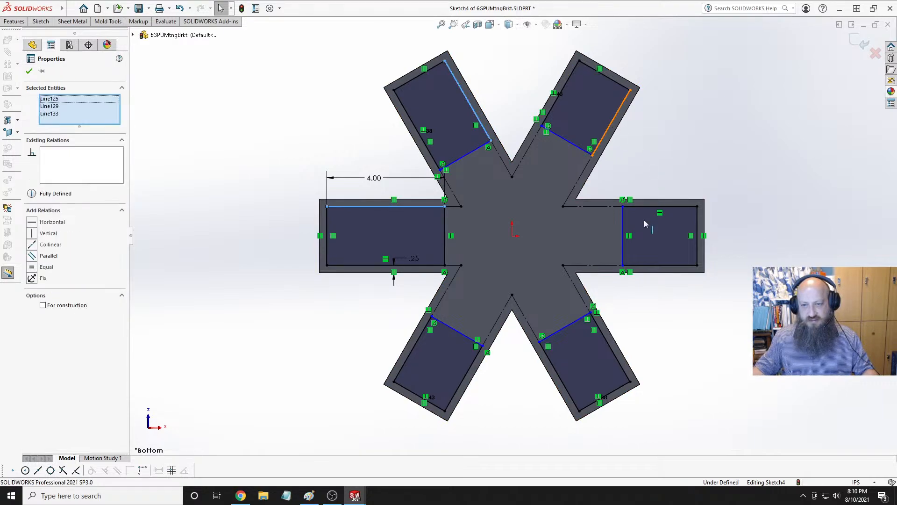
ctrl+click(659, 267)
ctrl+click(545, 354)
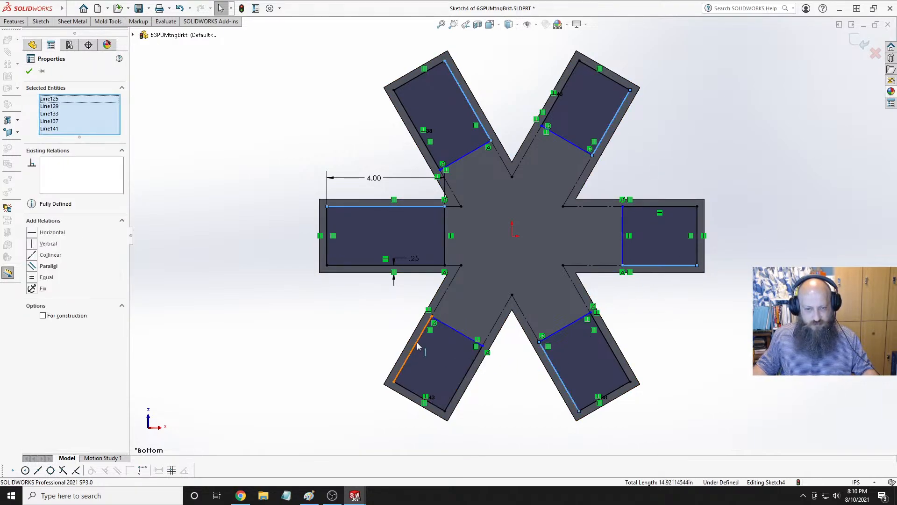
ctrl+click(416, 345)
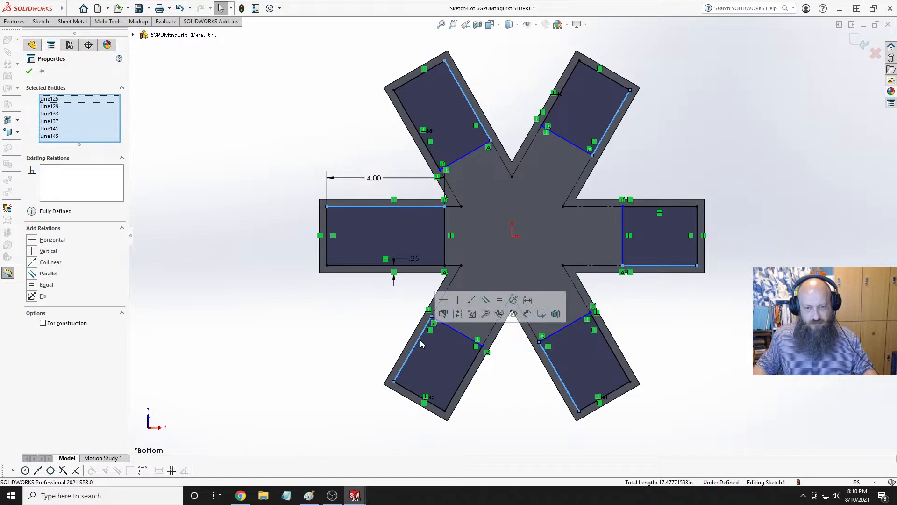
click(499, 306)
click(311, 326)
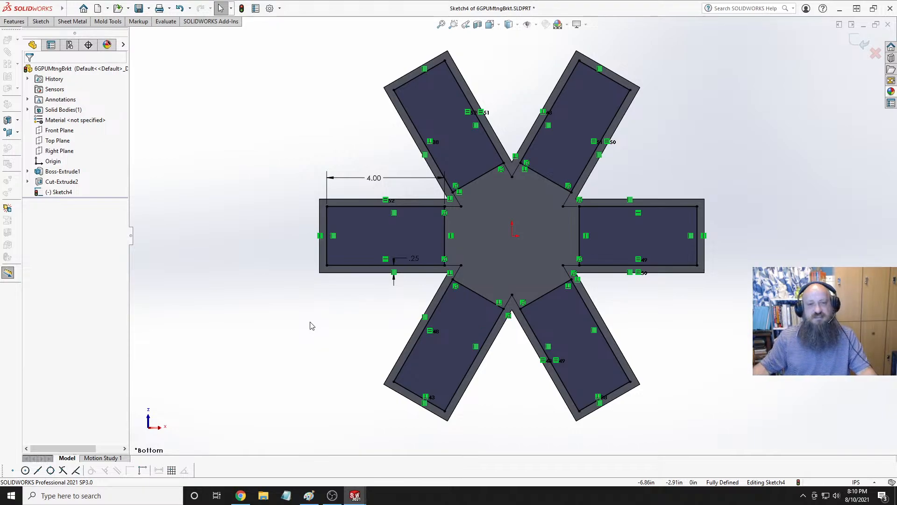
In the Assem2 assembly, measure the distance between the GPU mounting bracket's edge face beside the open slot and the plate arm's side face.
key(ctrl+Tab)
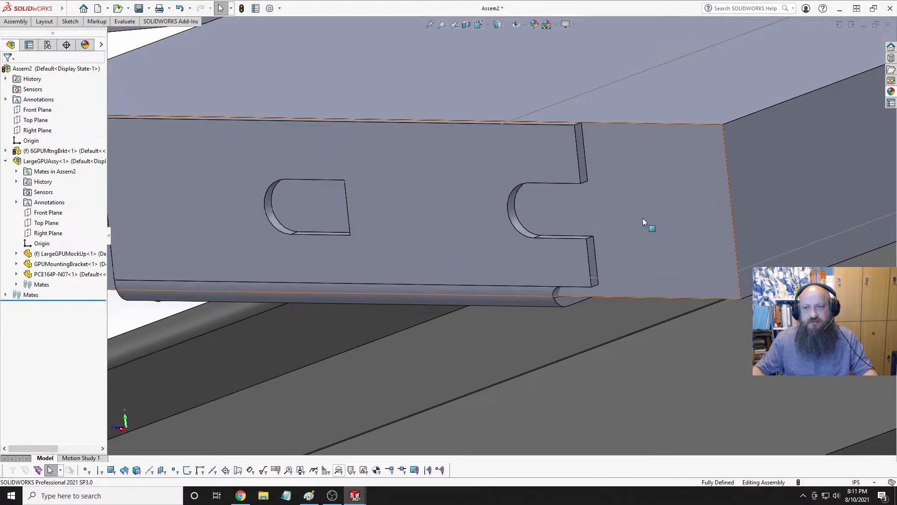
click(582, 151)
ctrl+click(739, 159)
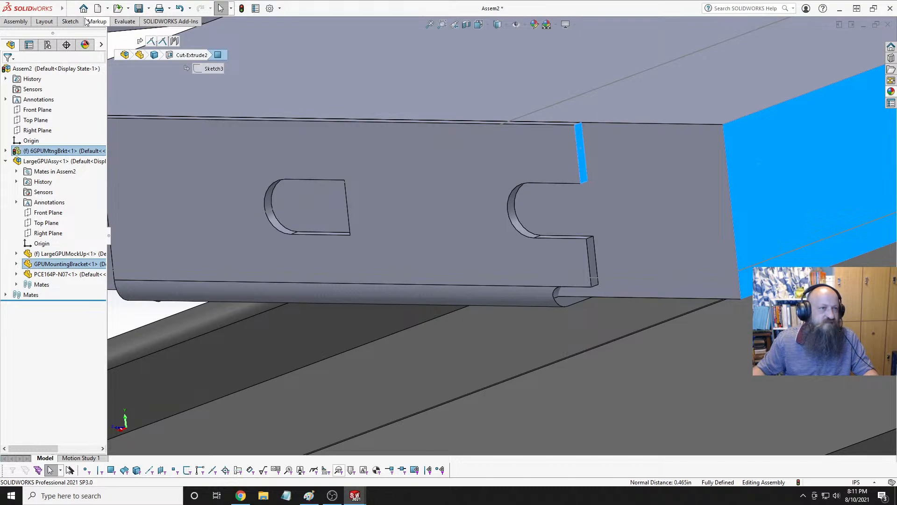
click(125, 22)
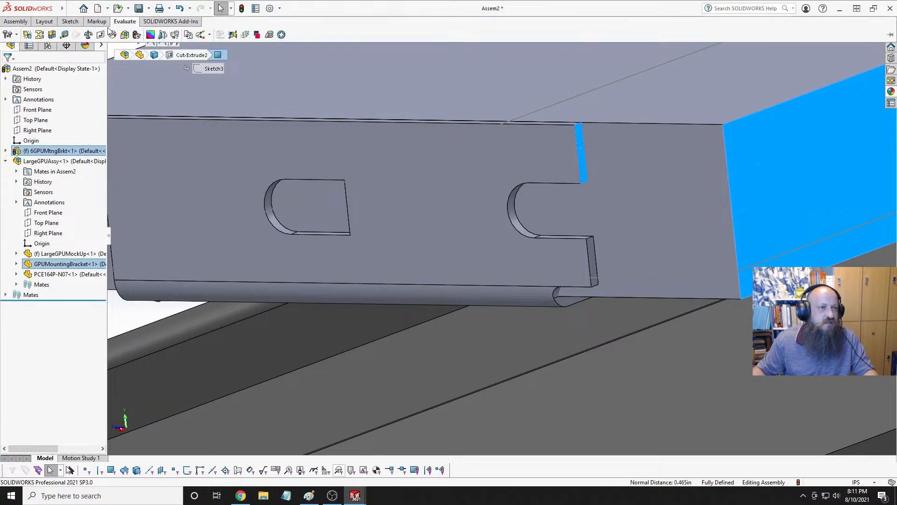
click(63, 33)
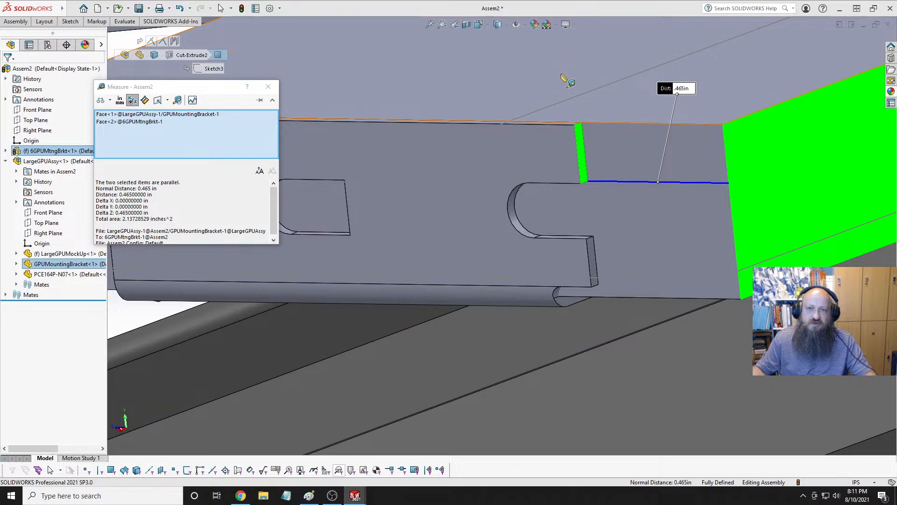
Examine how the GPU mounting bracket and GPU sit under the plate's arm and its sketched rectangle, and close the measurement.
scroll(565, 80, up, 9)
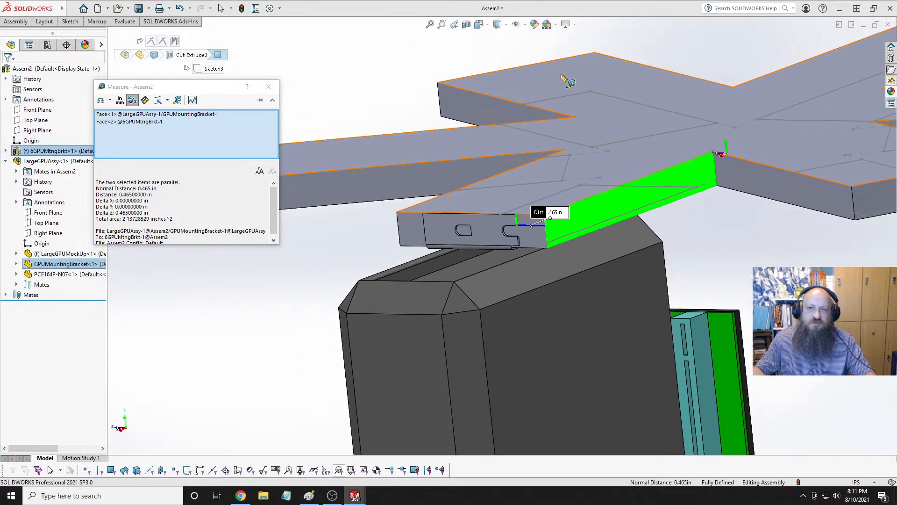
middle_drag(503, 116, 491, 185)
scroll(491, 185, up, 10)
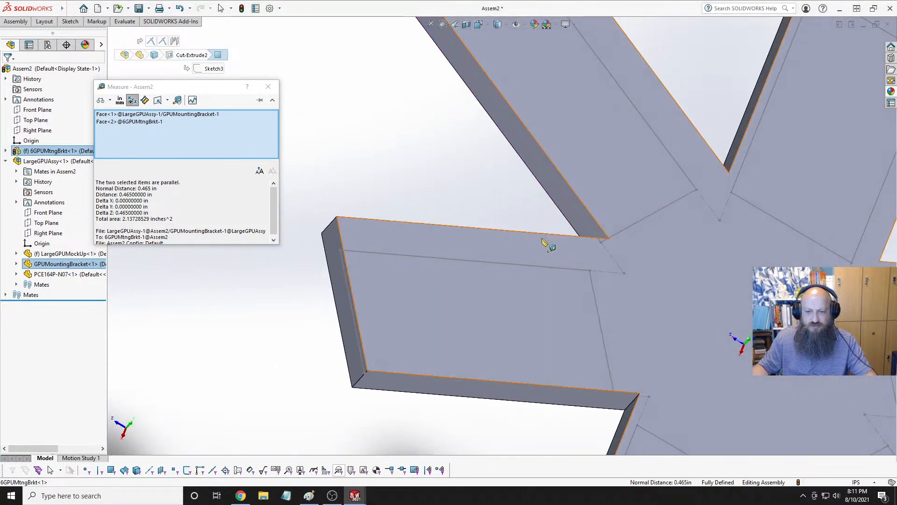
scroll(565, 393, down, 10)
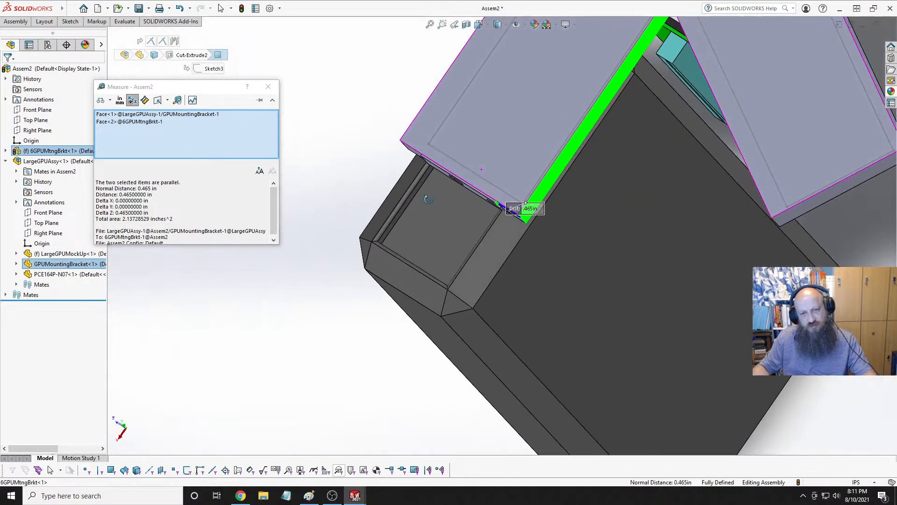
middle_drag(428, 200, 454, 150)
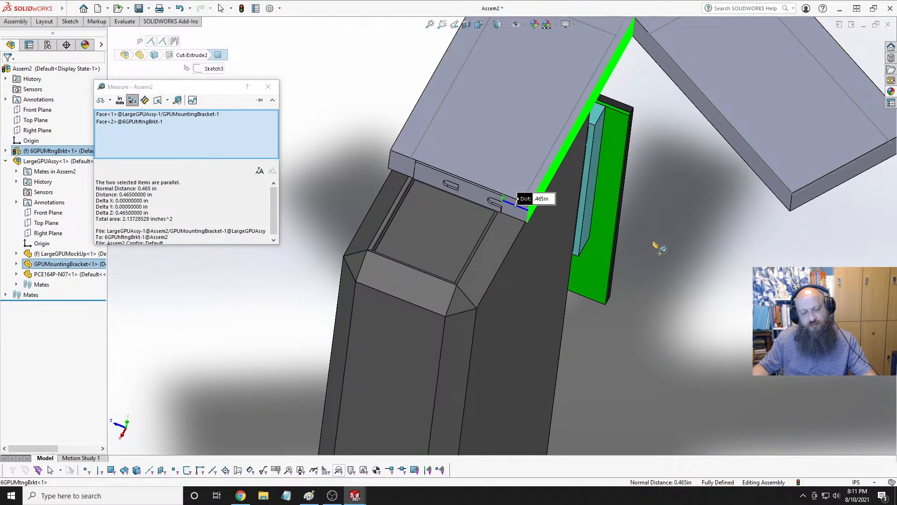
scroll(660, 249, up, 5)
scroll(515, 190, down, 3)
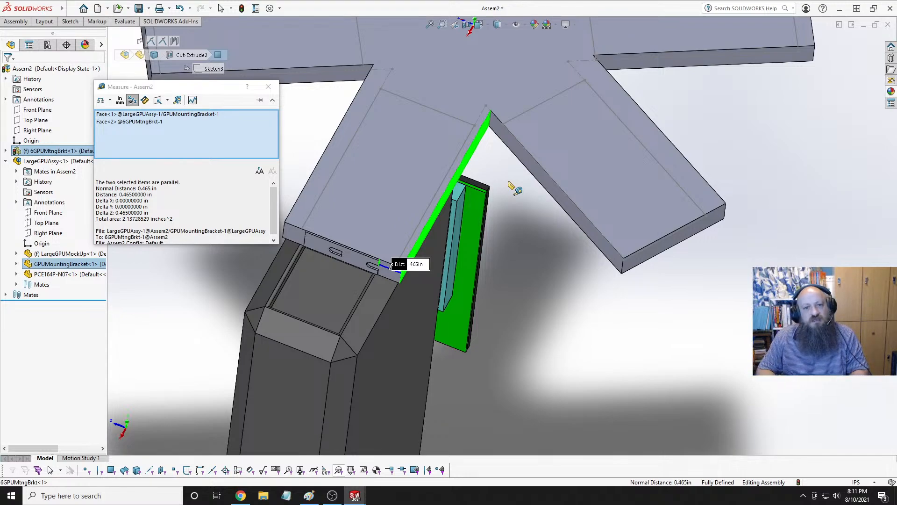
key(Escape)
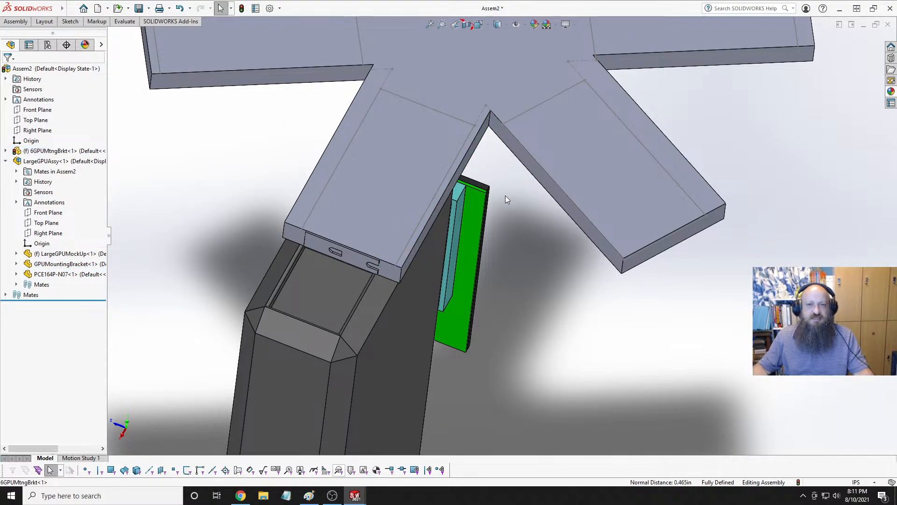
Return to the 6GPUMtngBrkt part and cut-extrude the six arm rectangles with the Through All end condition.
key(ctrl+Tab)
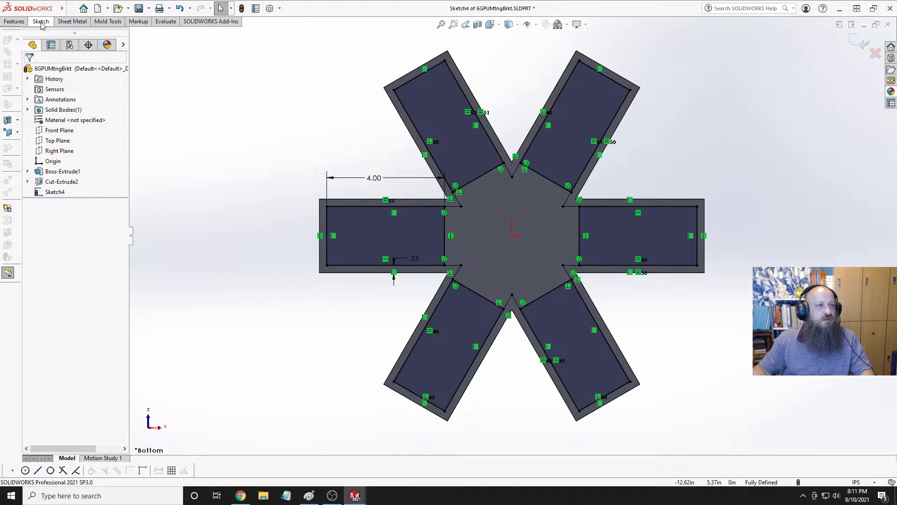
click(14, 21)
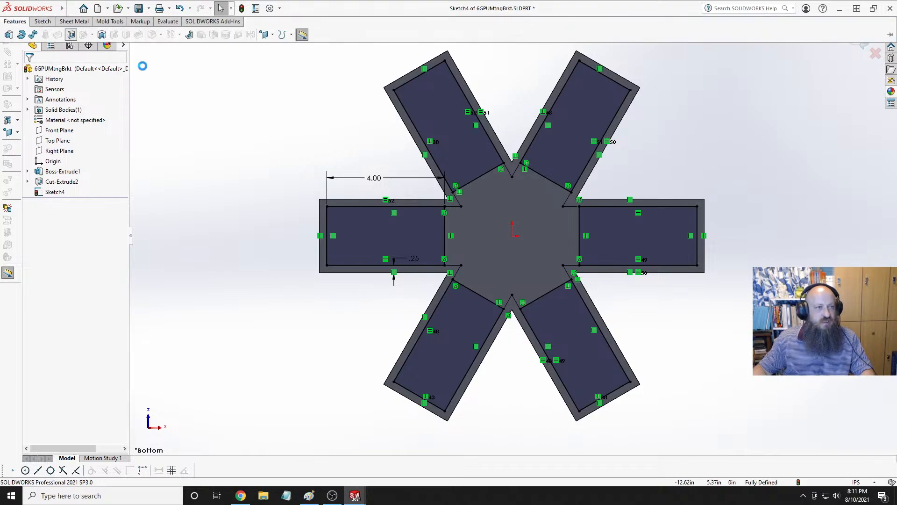
key(ctrl+8)
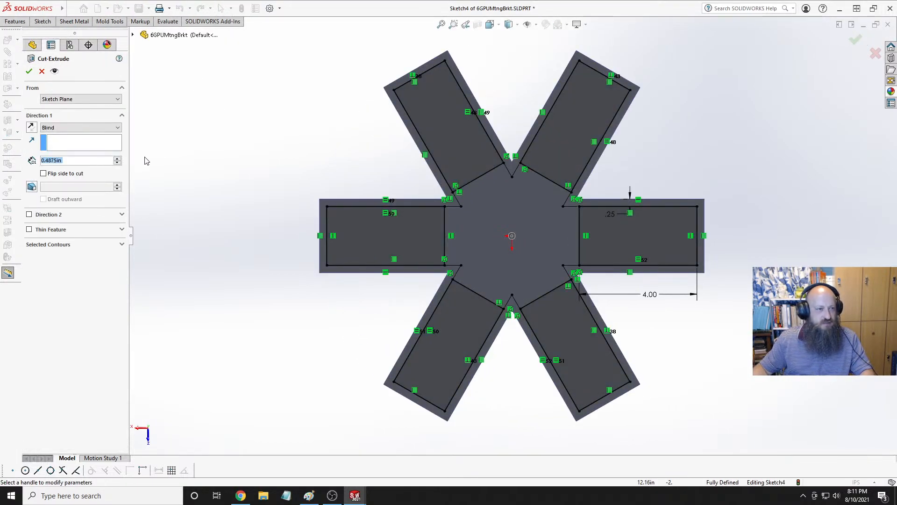
click(40, 128)
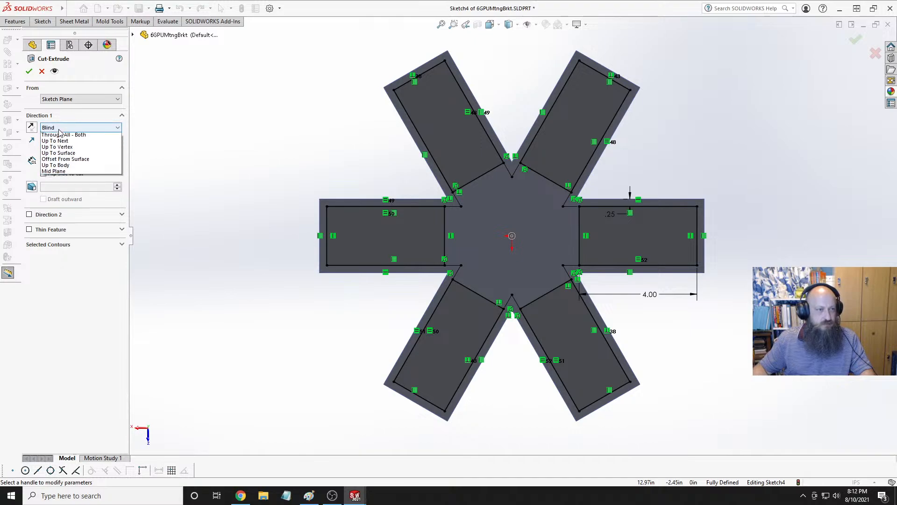
click(61, 140)
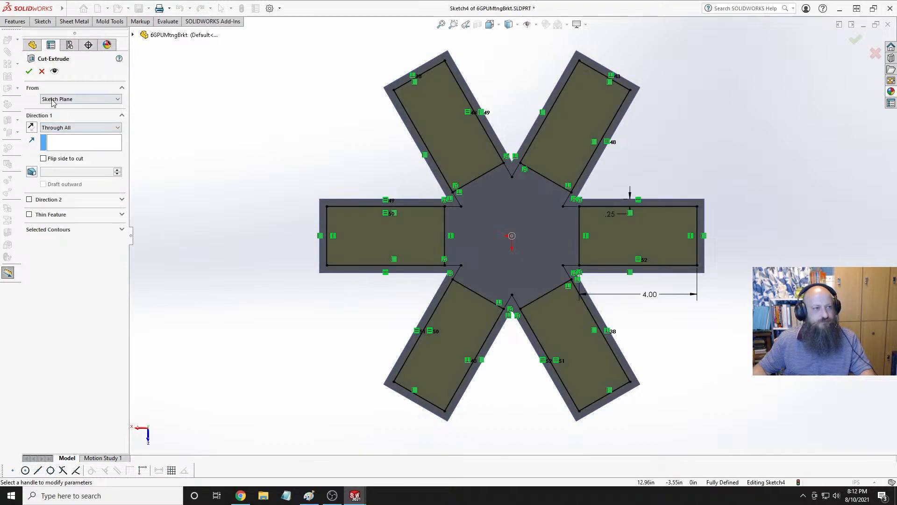
middle_drag(273, 161, 282, 129)
key(Return)
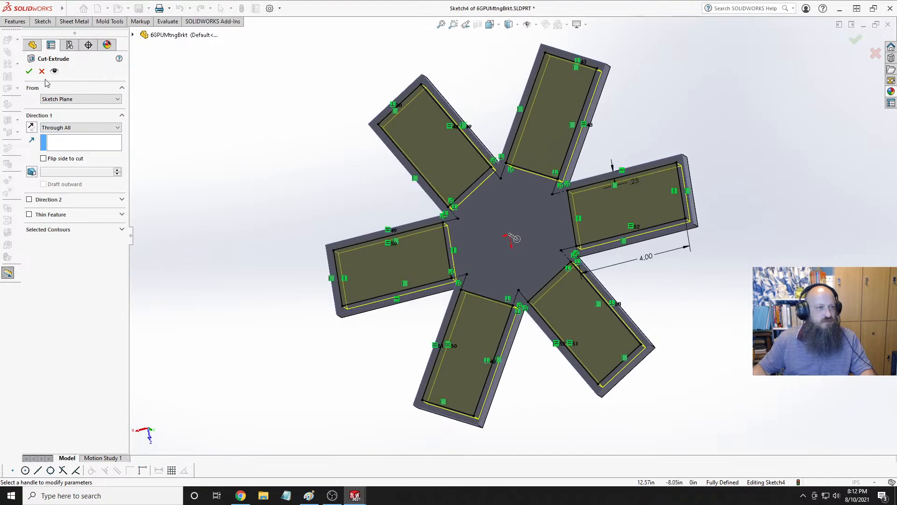
click(260, 171)
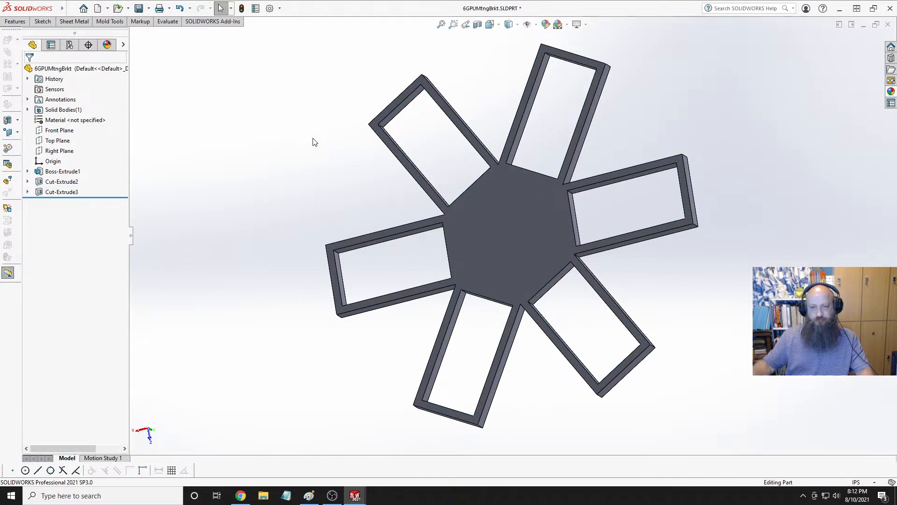
middle_drag(533, 103, 601, 154)
scroll(601, 153, down, 1)
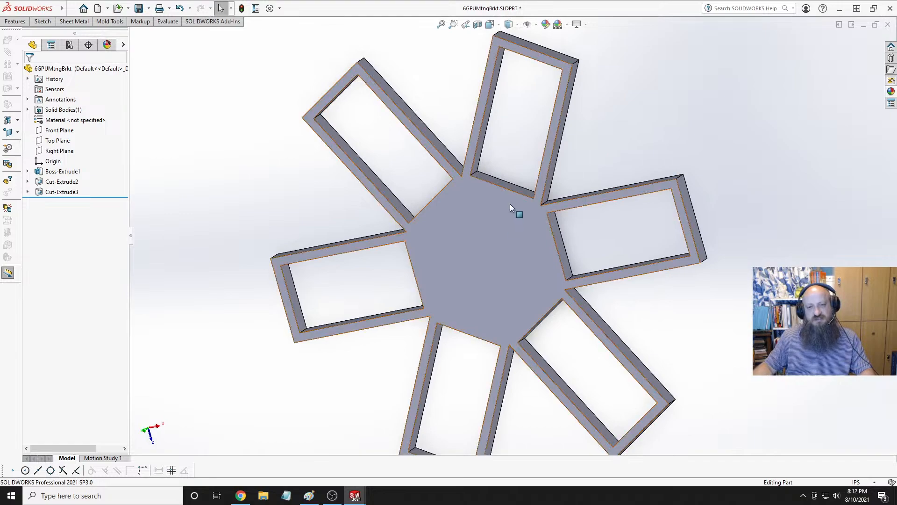
mouse_move(559, 180)
middle_down()
mouse_move(543, 229)
mouse_move(640, 144)
mouse_move(604, 152)
middle_up()
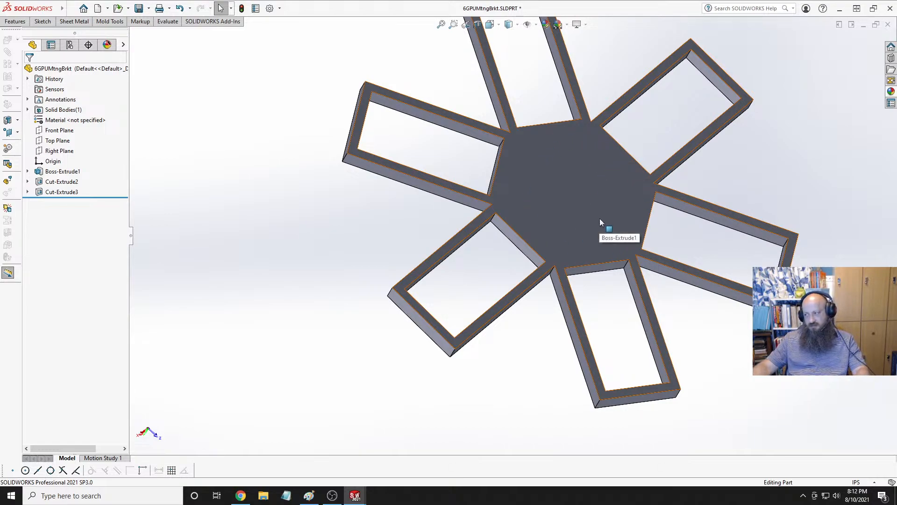
mouse_move(599, 218)
middle_down()
mouse_move(582, 159)
mouse_move(551, 156)
mouse_move(604, 204)
mouse_move(597, 254)
mouse_move(602, 231)
middle_up()
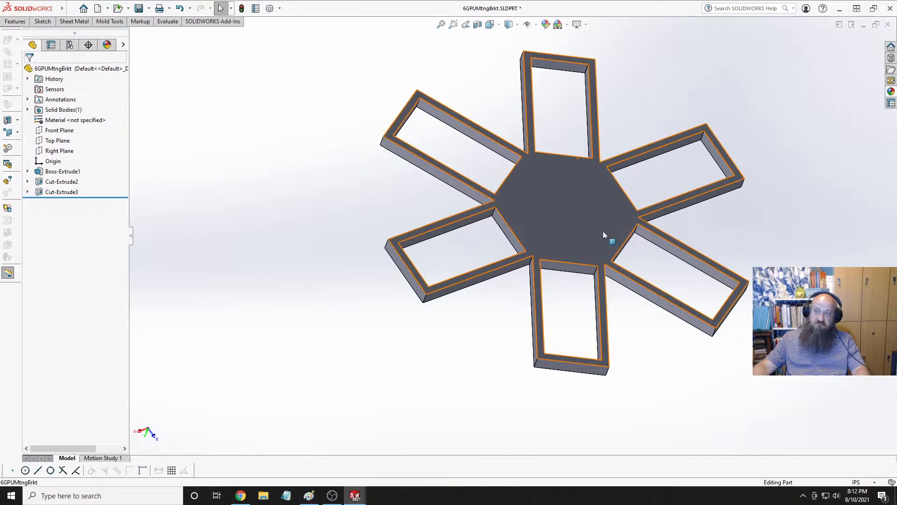
Check the six cut-through arm openings from several angles and save the 6GPUMtngBrkt part.
middle_drag(603, 231, 568, 215)
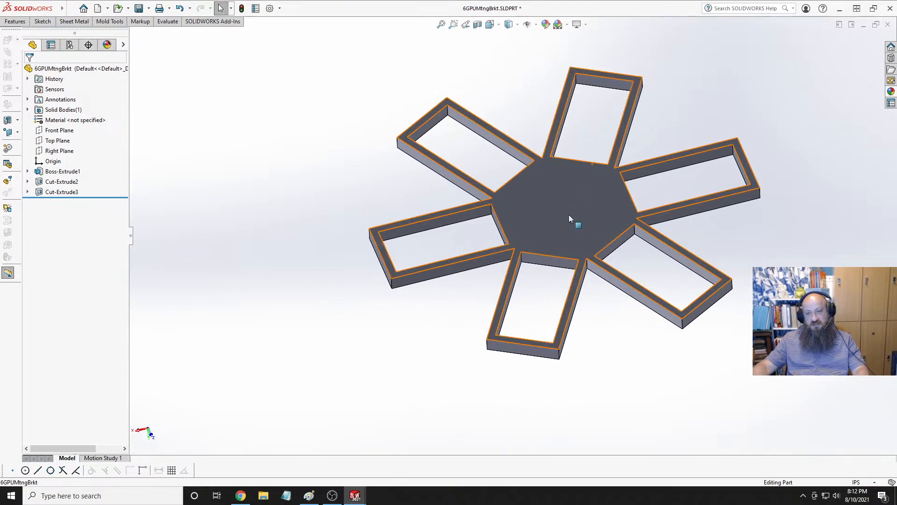
middle_drag(719, 146, 671, 215)
scroll(593, 183, down, 2)
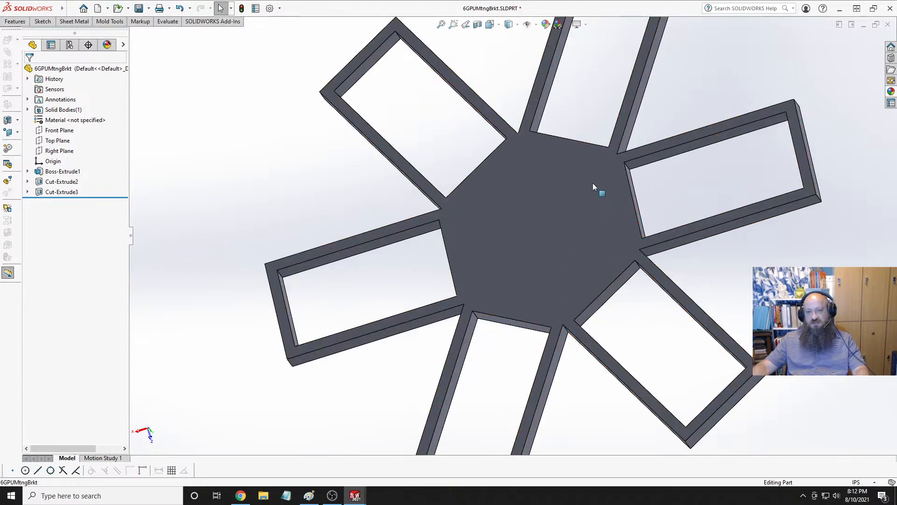
scroll(592, 183, up, 3)
middle_drag(592, 183, 591, 217)
scroll(587, 208, down, 6)
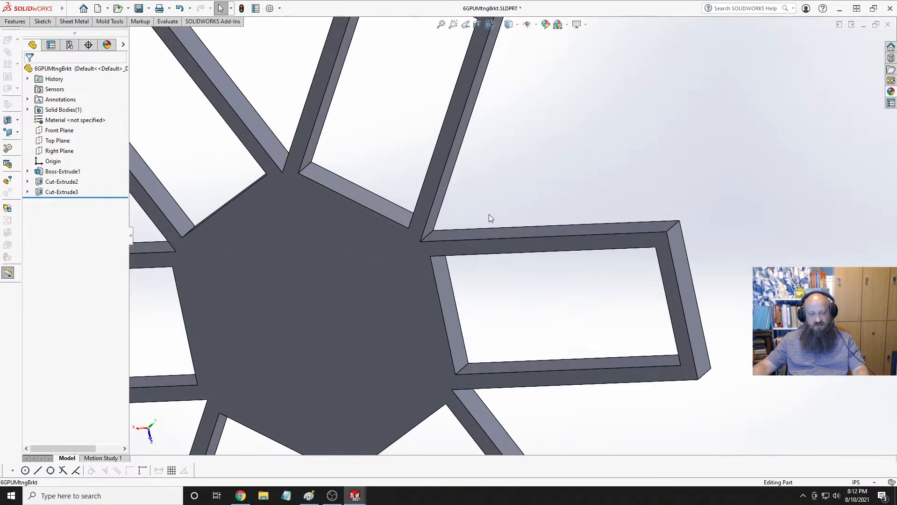
middle_drag(409, 205, 450, 129)
scroll(470, 220, up, 4)
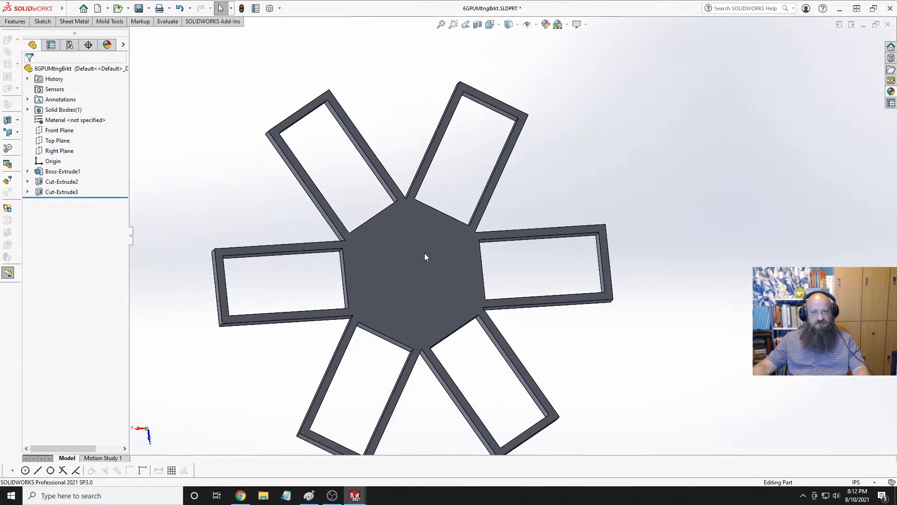
middle_drag(424, 253, 555, 233)
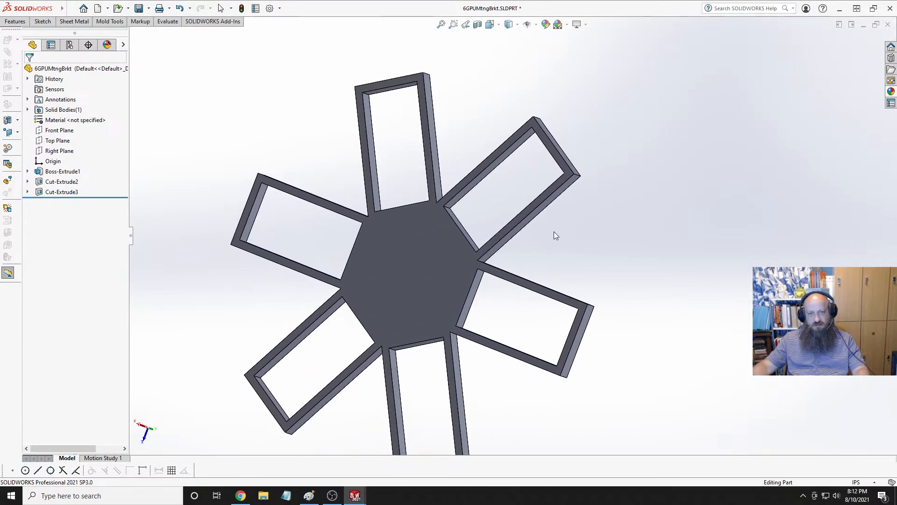
key(ctrl+s)
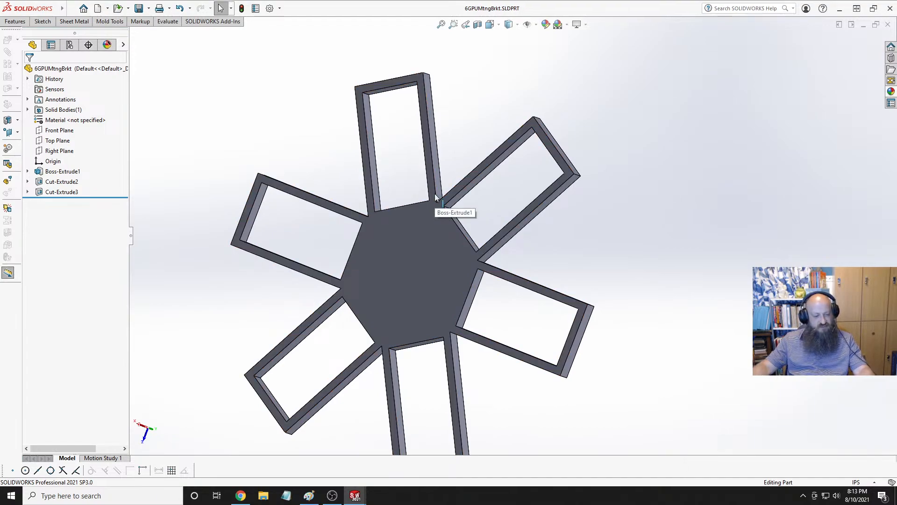
In the Assem2 assembly, examine from below and square-on how the GPU mounting bracket's tabs overlap the plate's central hexagon.
key(ctrl+Tab)
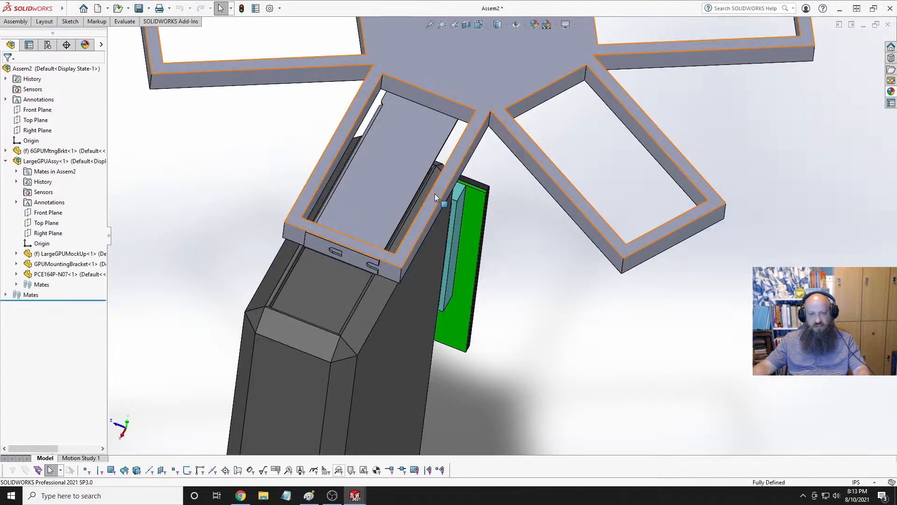
middle_drag(434, 193, 608, 98)
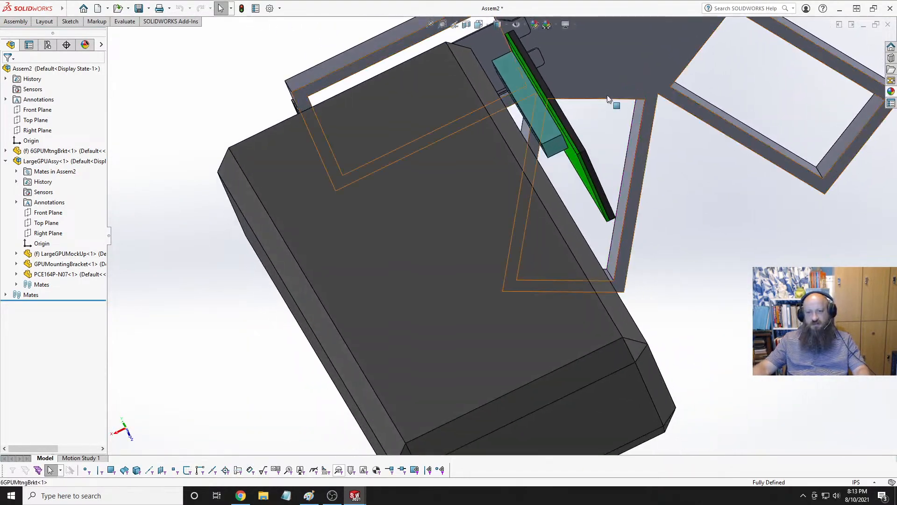
scroll(629, 104, up, 5)
scroll(629, 105, down, 3)
key(space)
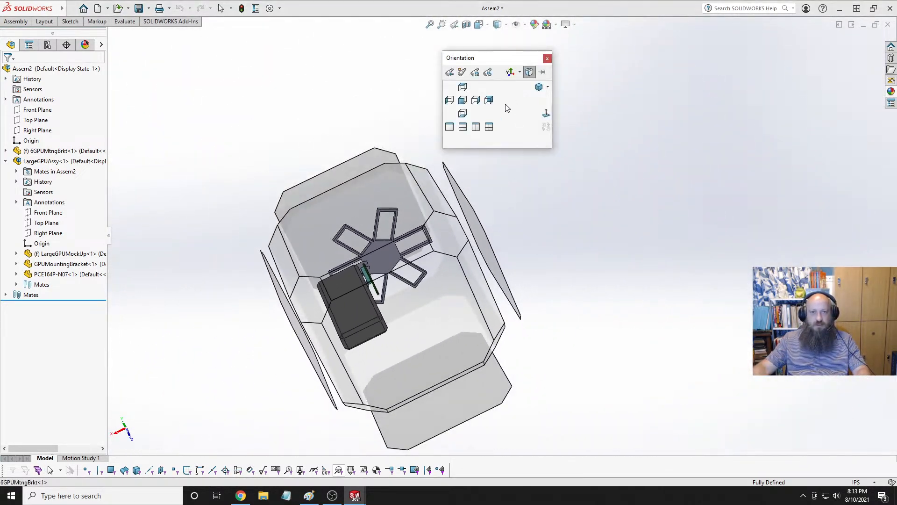
click(420, 303)
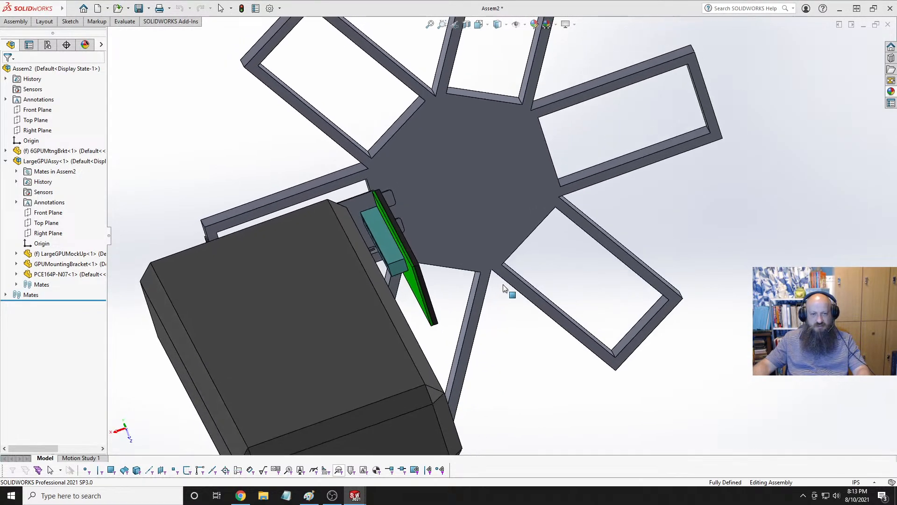
scroll(533, 237, down, 5)
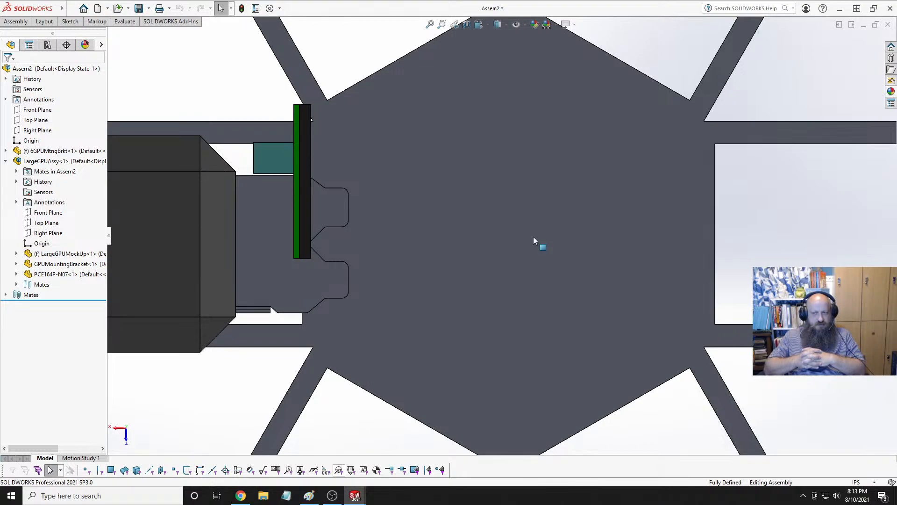
Browse the Toolbox's ANSI Inch bolts and screws, looking through the Machine Screws and Miscellaneous categories for a suitable fastener.
click(891, 58)
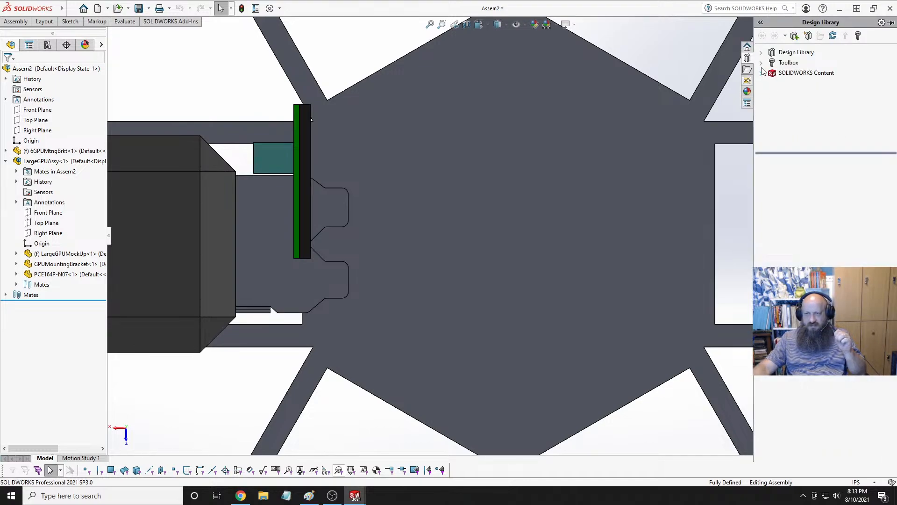
click(778, 62)
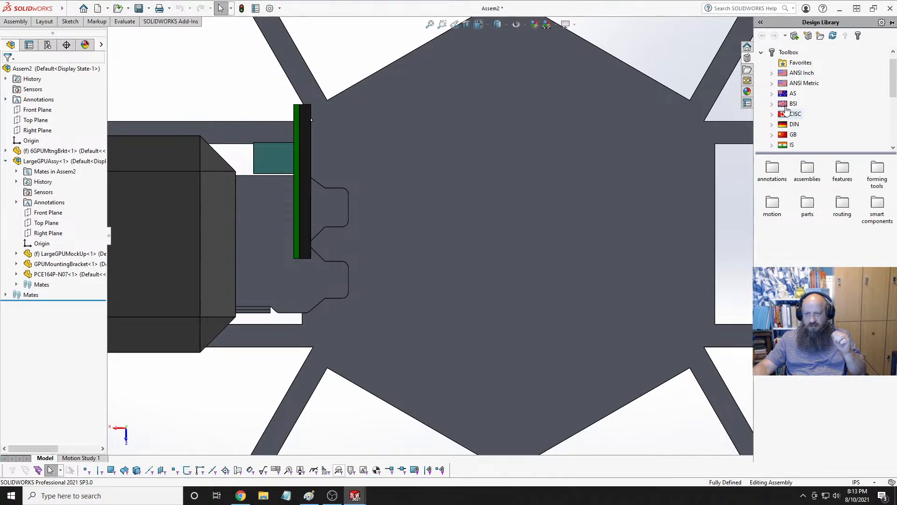
double_click(780, 74)
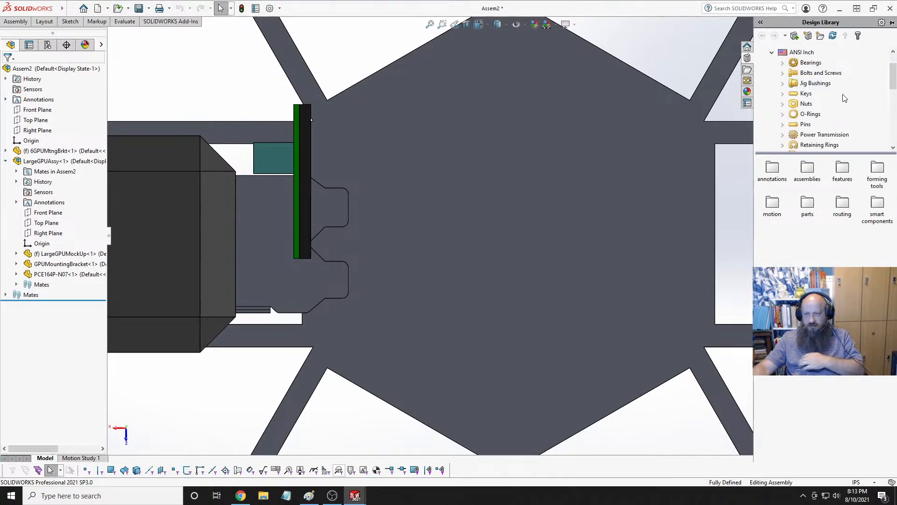
click(782, 72)
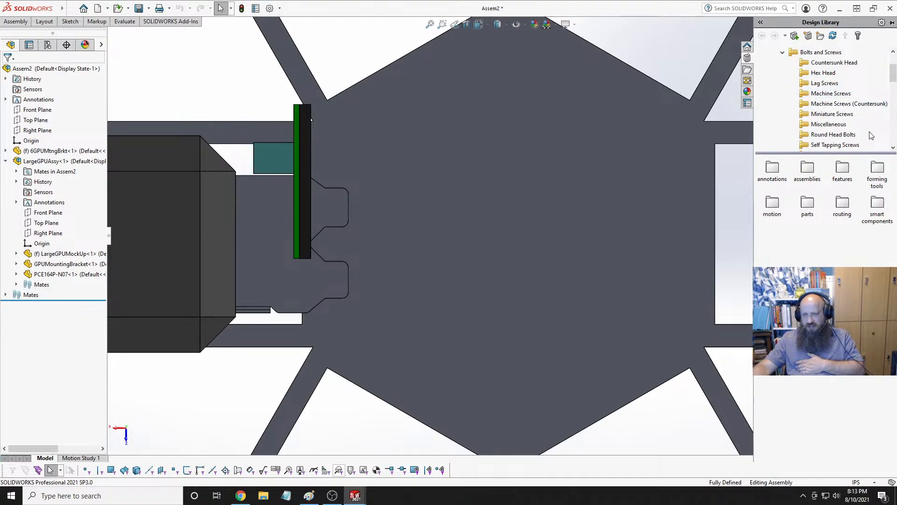
click(842, 94)
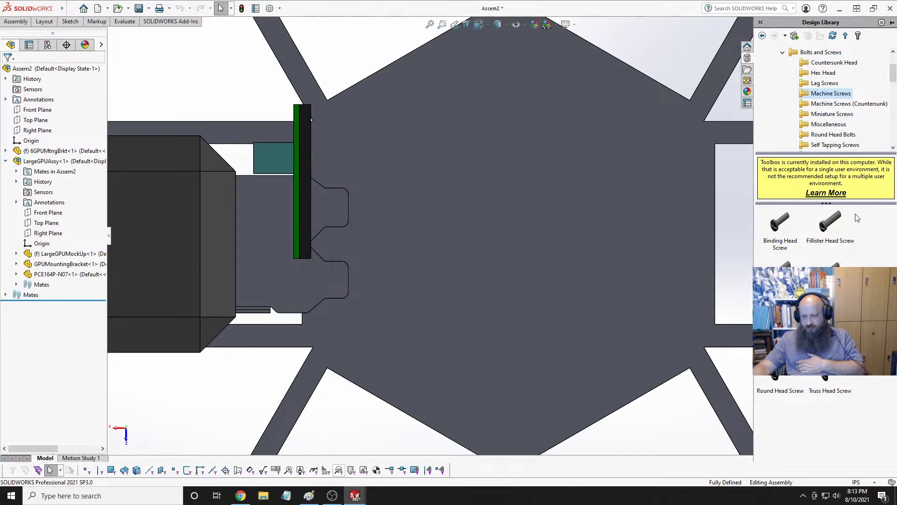
scroll(853, 112, down, 3)
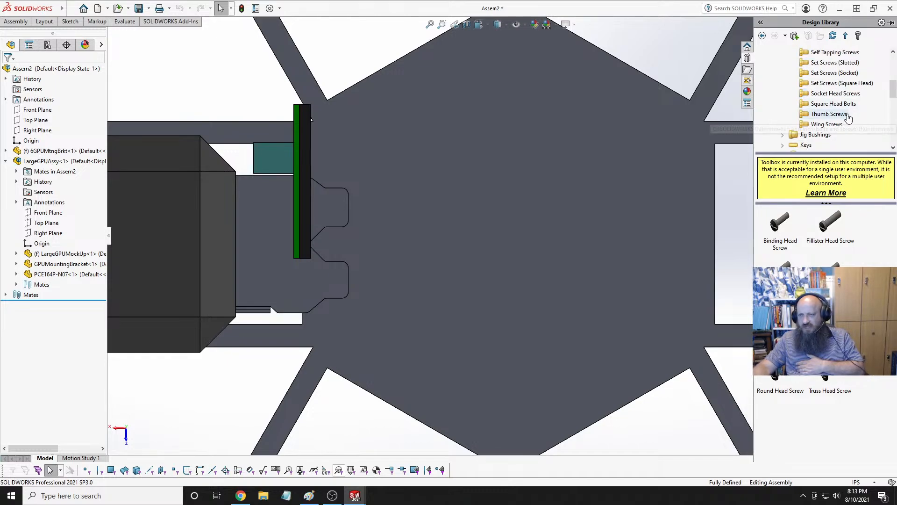
scroll(854, 126, up, 2)
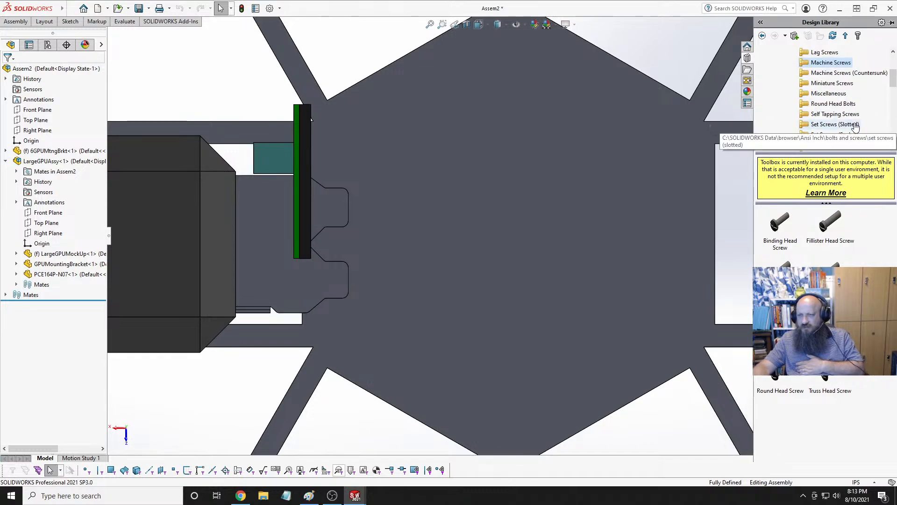
click(861, 93)
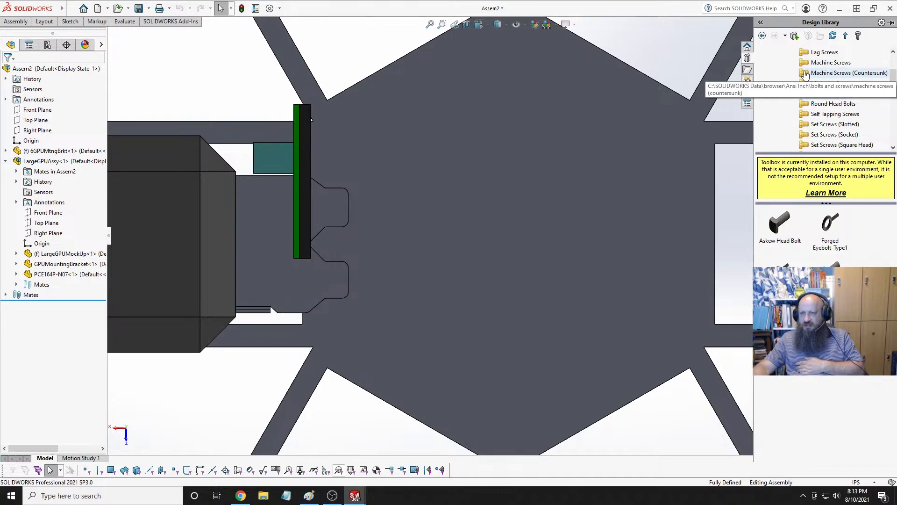
click(823, 63)
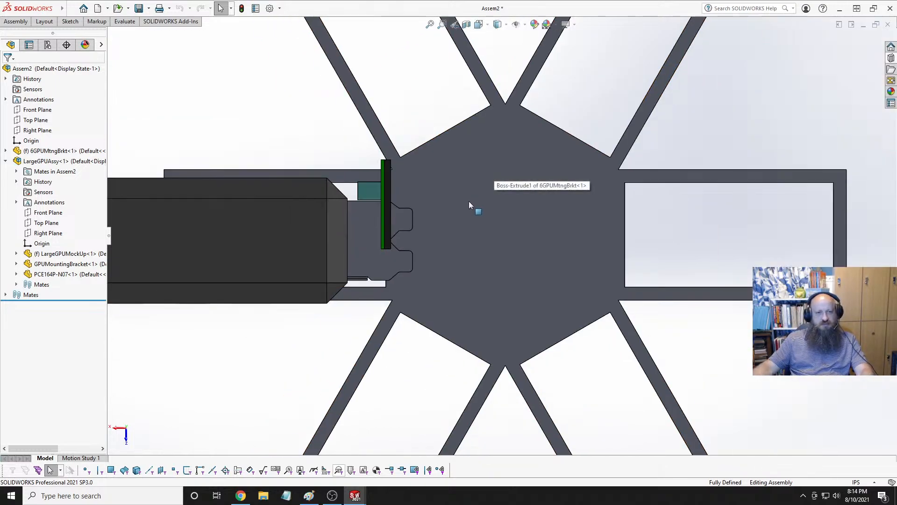
Measure the width of the GPU mounting bracket's open slot between its two parallel straight edges, and close the measurement.
scroll(443, 253, down, 3)
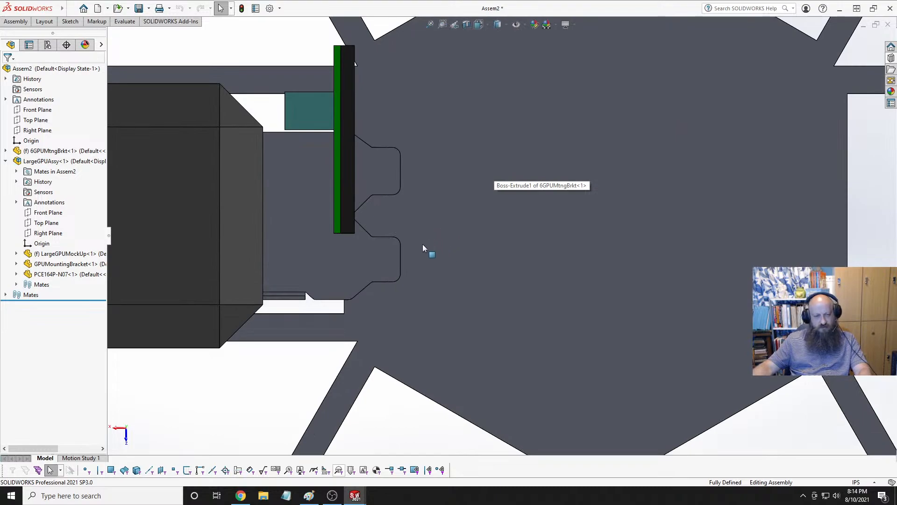
click(382, 236)
ctrl+click(383, 194)
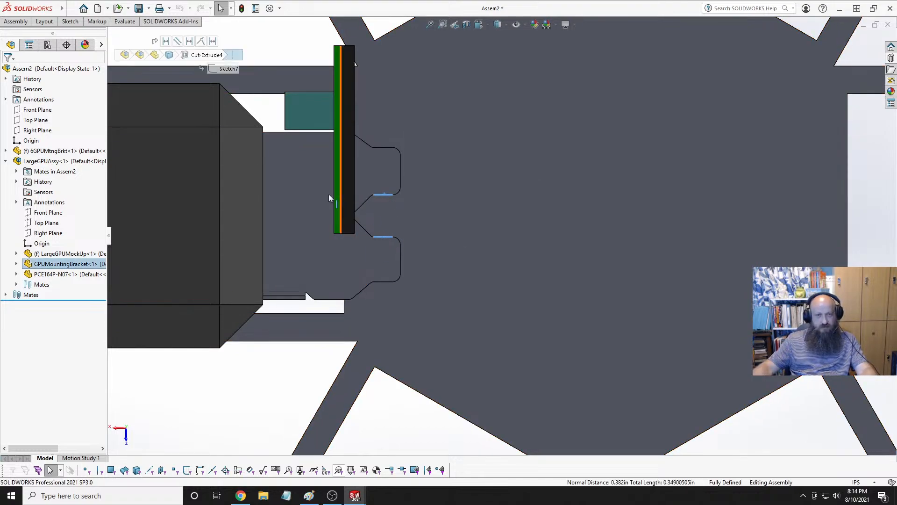
scroll(261, 196, down, 1)
middle_drag(303, 208, 285, 183)
click(125, 21)
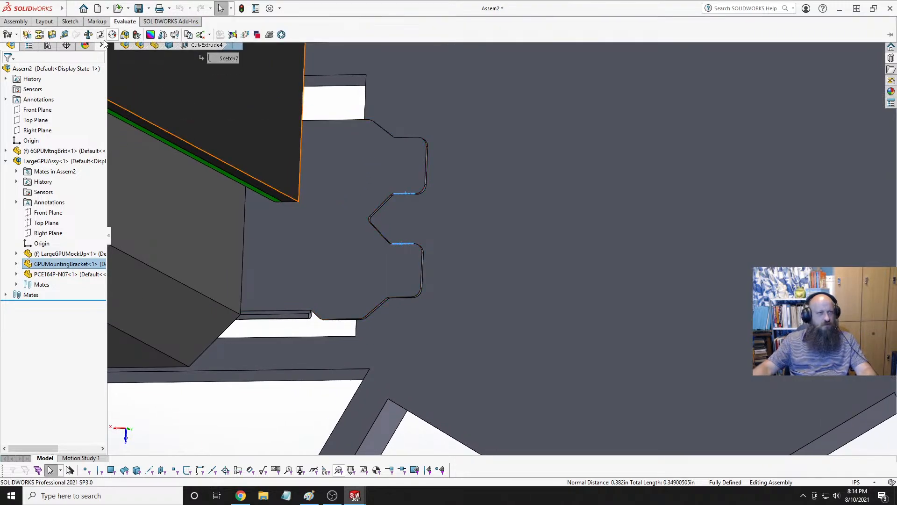
click(66, 36)
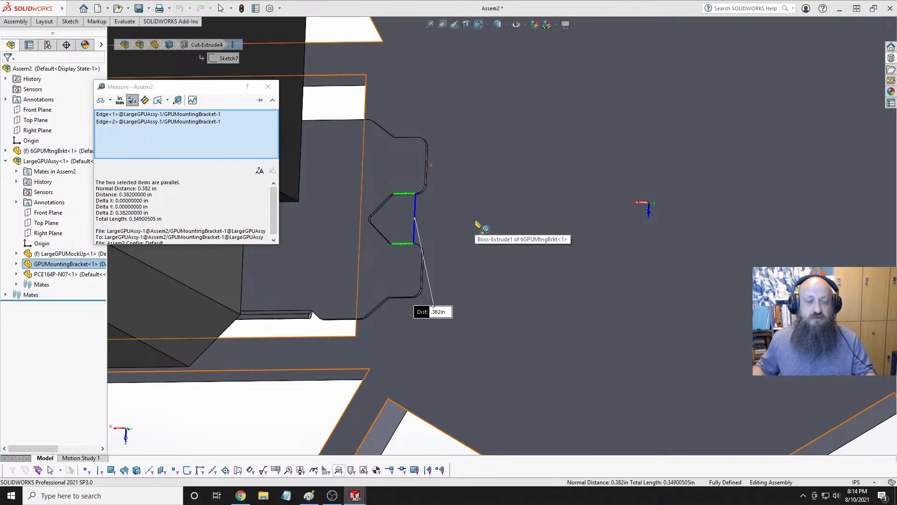
key(Escape)
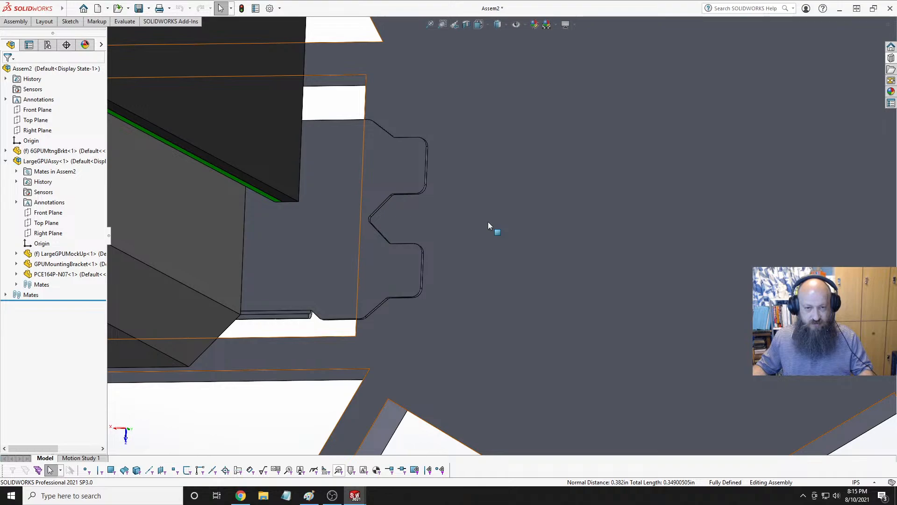
click(582, 227)
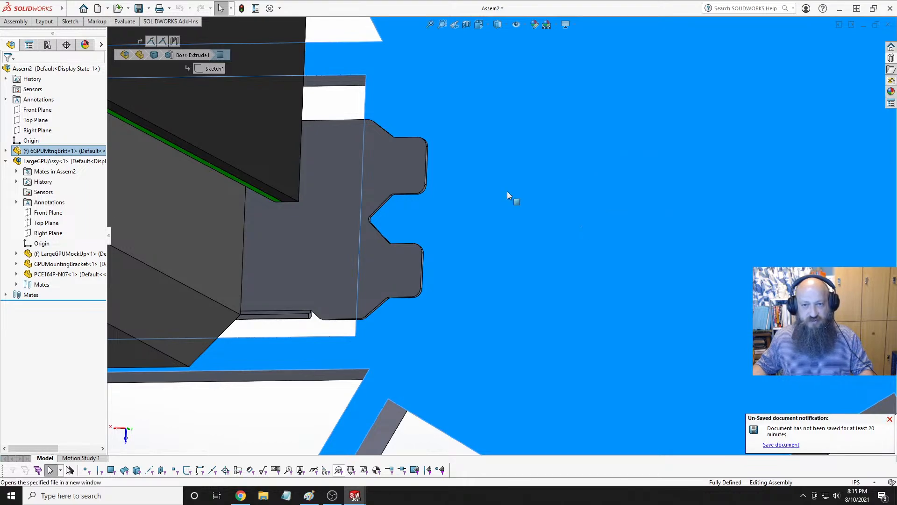
drag(510, 196, 598, 167)
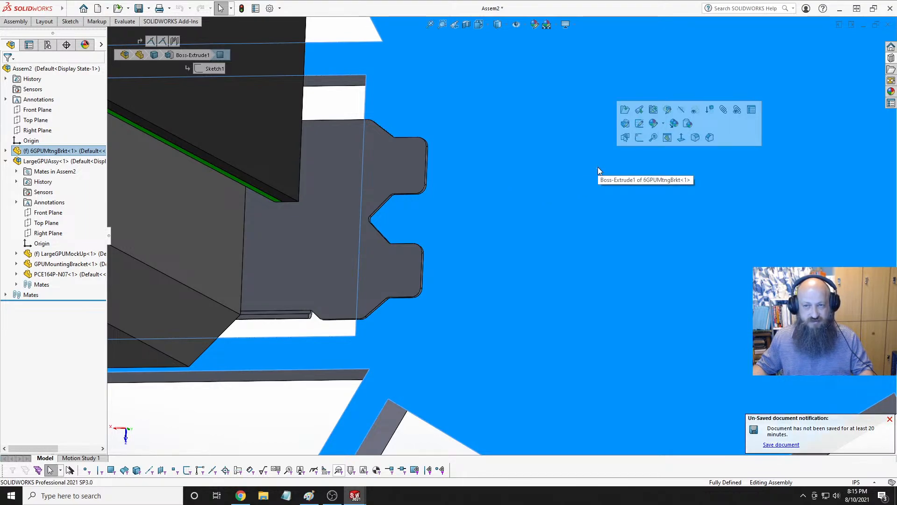
key(Escape)
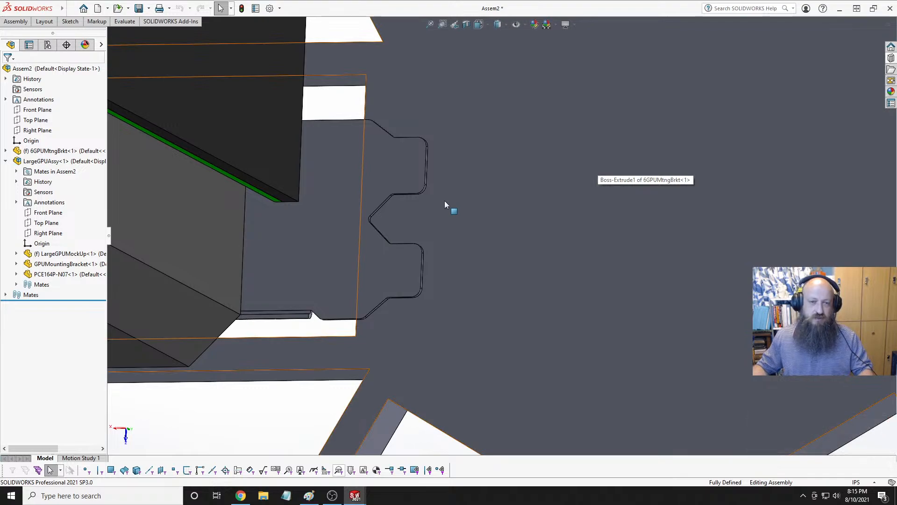
Measure from the arm opening's inner end edge to the midpoint of the bracket slot's straight edge, and return to the 6GPUMtngBrkt part.
click(358, 327)
right_click(405, 194)
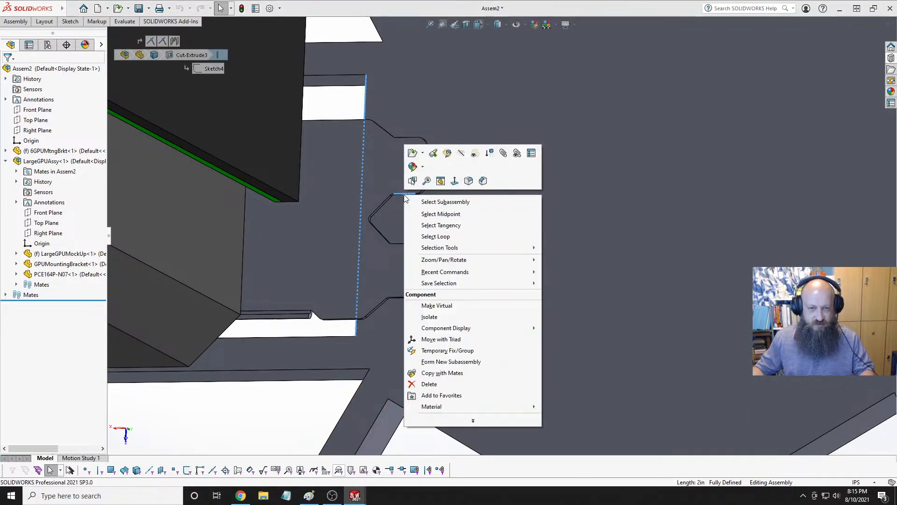
key(Escape)
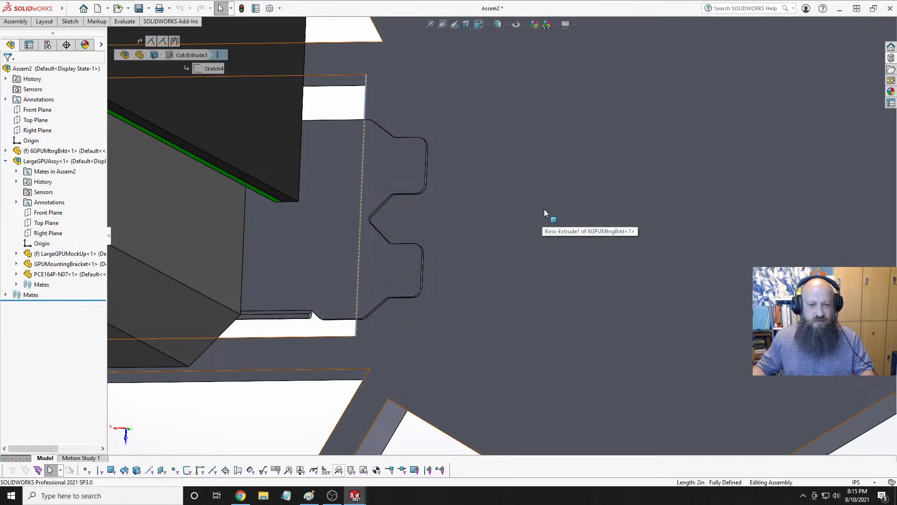
click(121, 23)
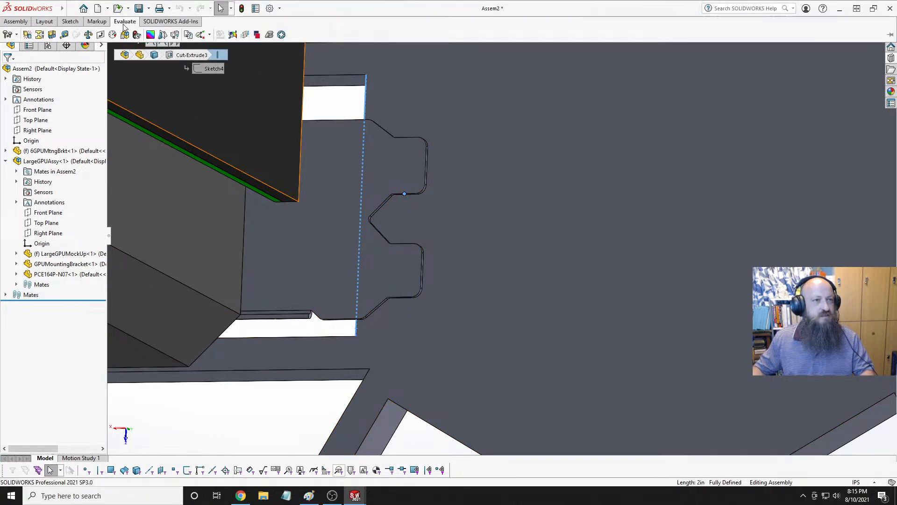
click(64, 36)
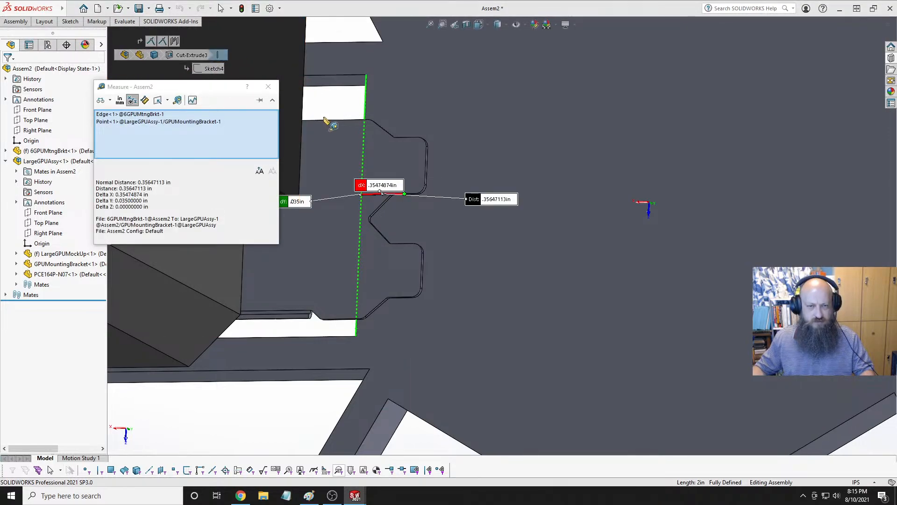
middle_drag(331, 120, 290, 135)
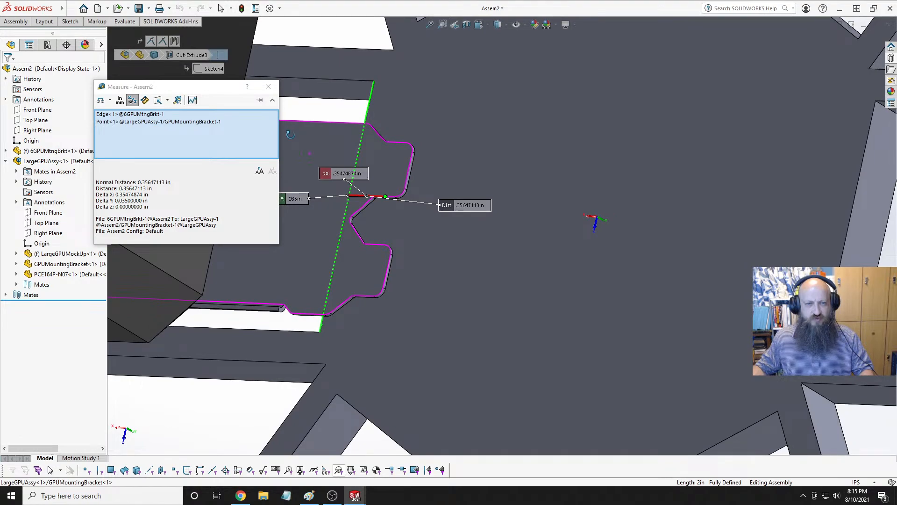
key(Escape)
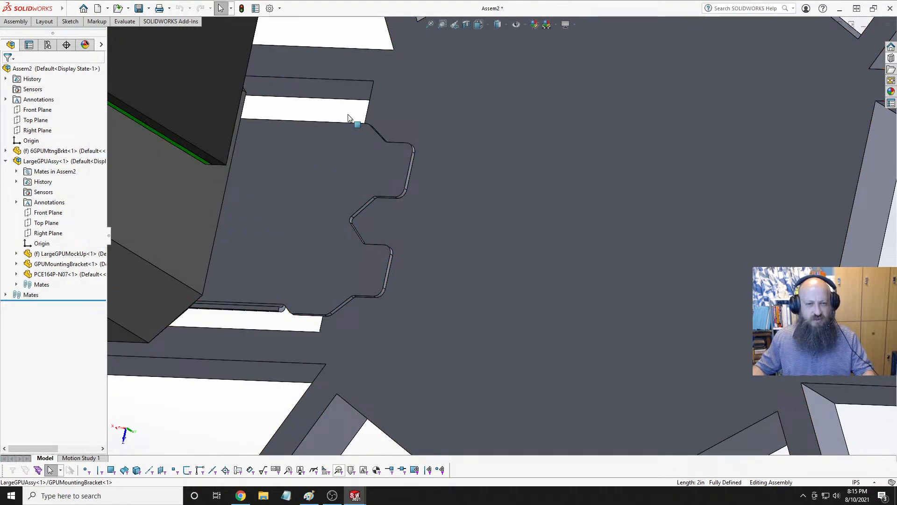
key(ctrl+Tab)
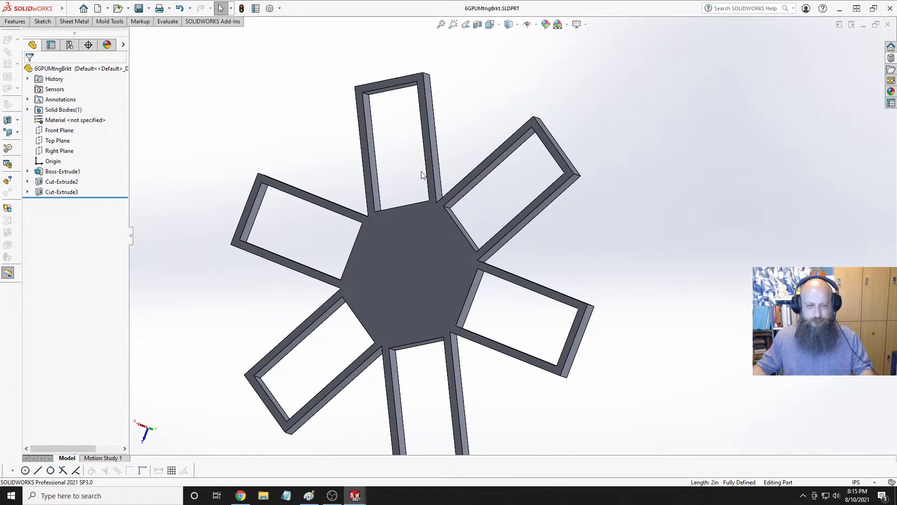
View the plate from the bottom and start a new sketch on its central hexagonal face.
key(space)
click(463, 113)
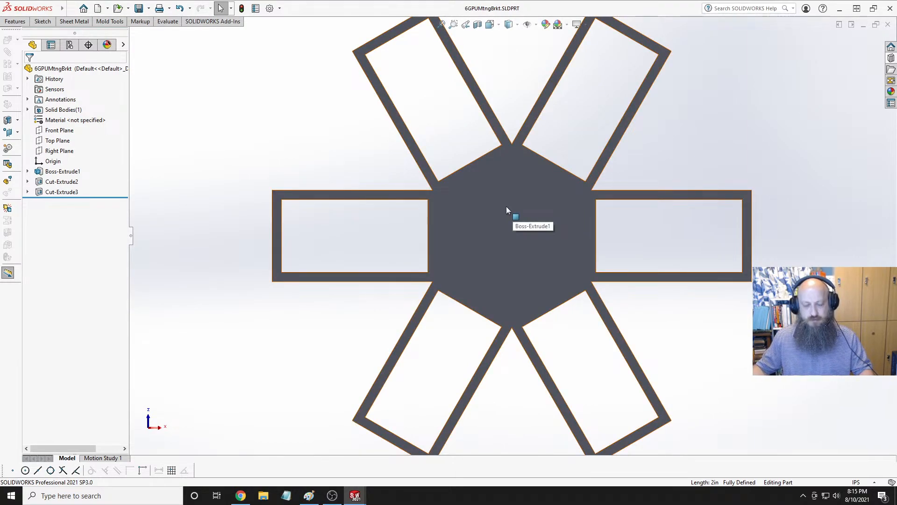
key(space)
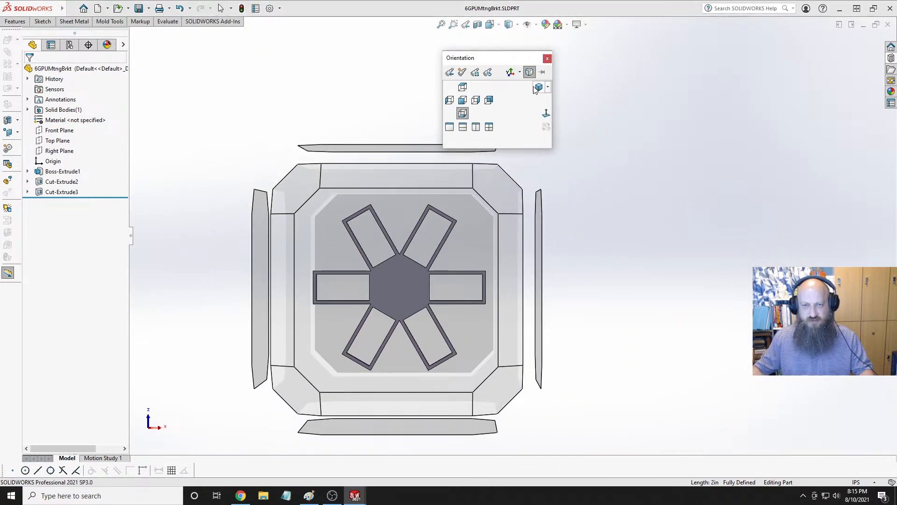
click(539, 87)
key(space)
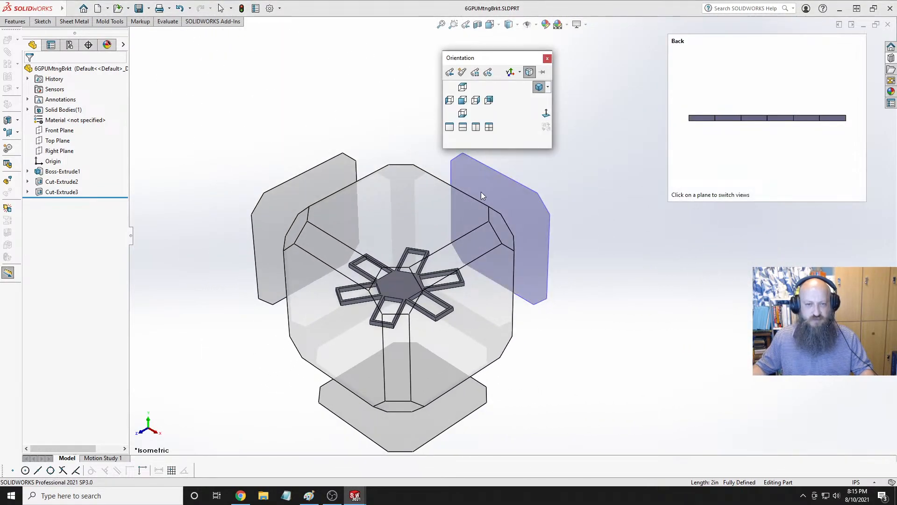
click(462, 113)
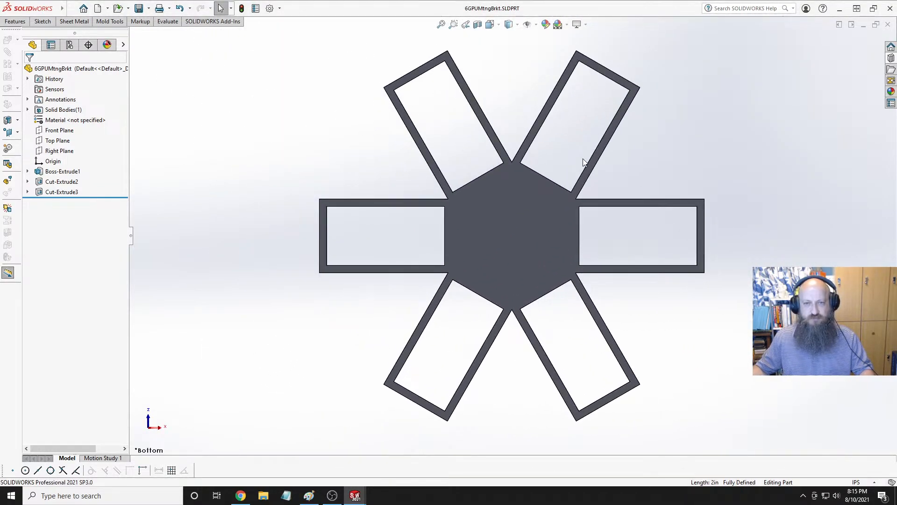
scroll(526, 267, down, 5)
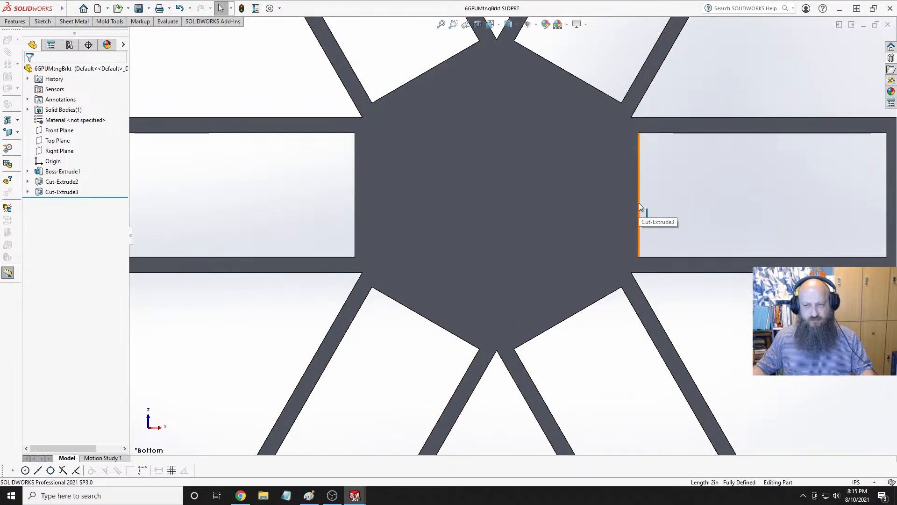
click(537, 208)
click(547, 168)
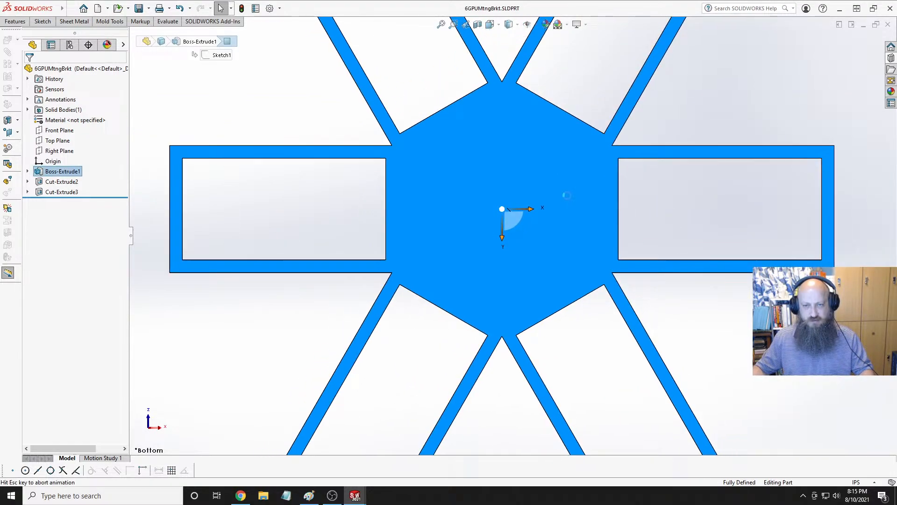
scroll(568, 259, down, 4)
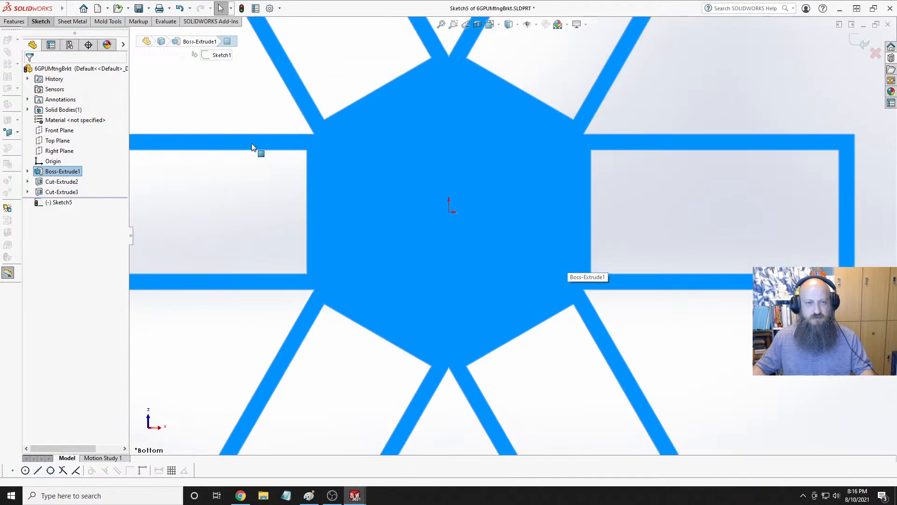
click(217, 115)
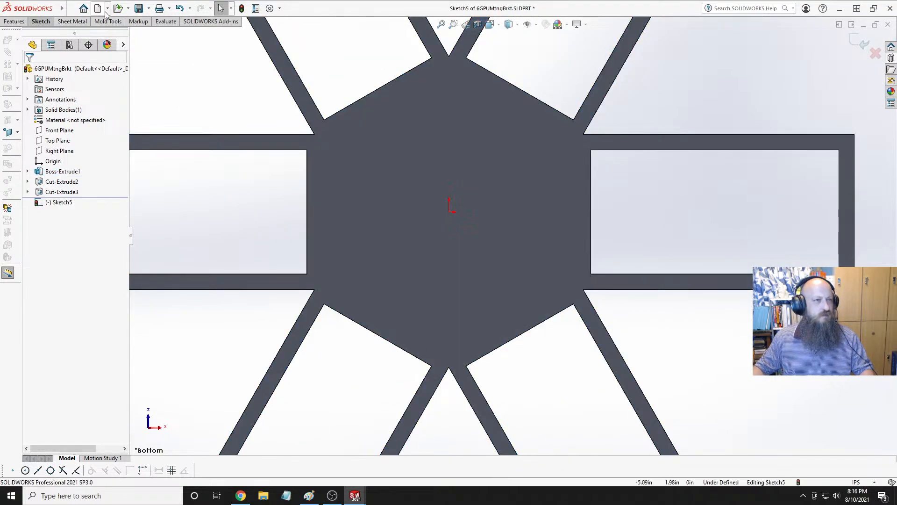
Sketch a construction circle of about 1.71 in radius centred on the origin within the hexagon.
click(41, 22)
click(104, 35)
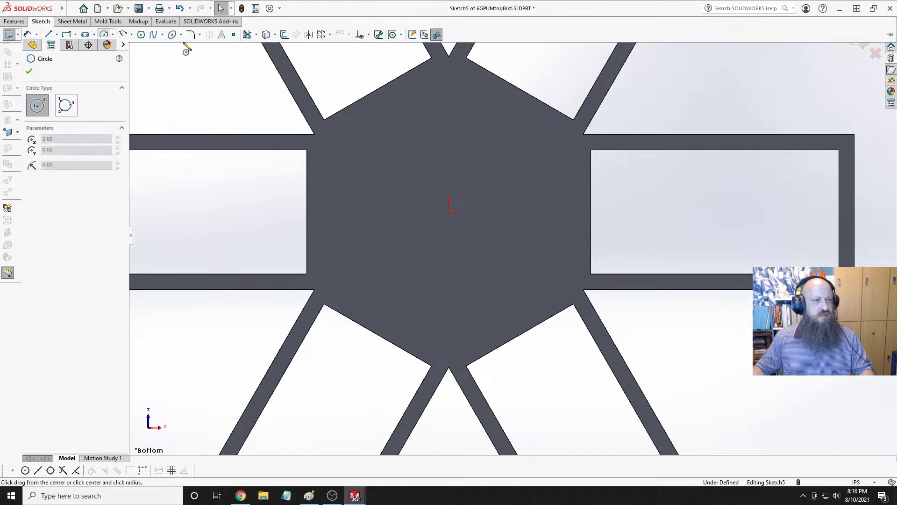
click(457, 208)
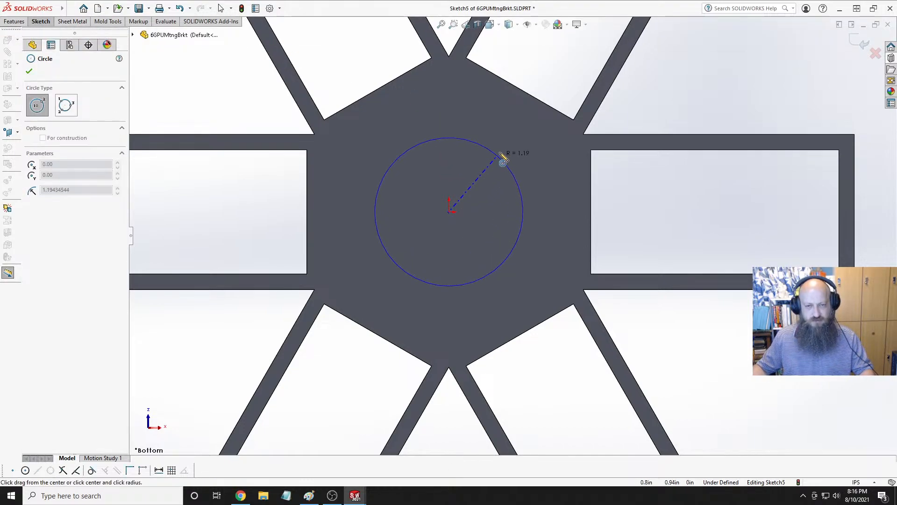
click(521, 135)
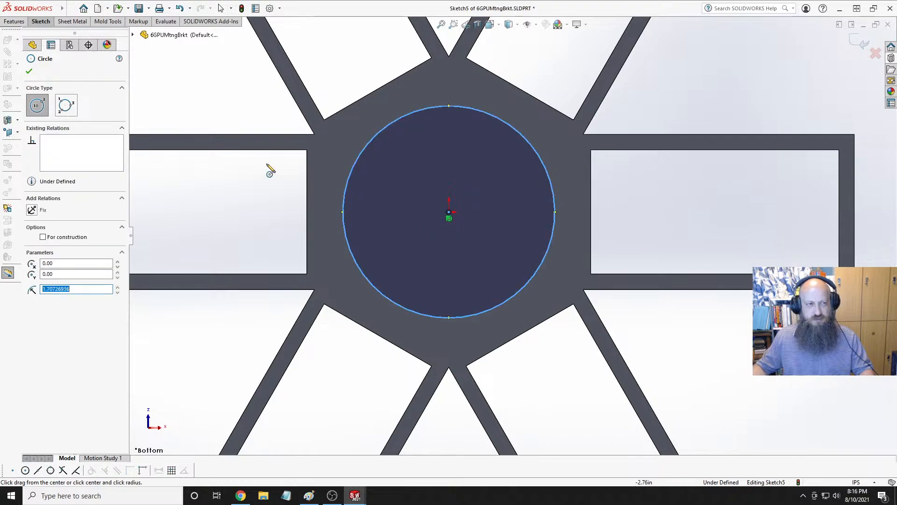
click(44, 238)
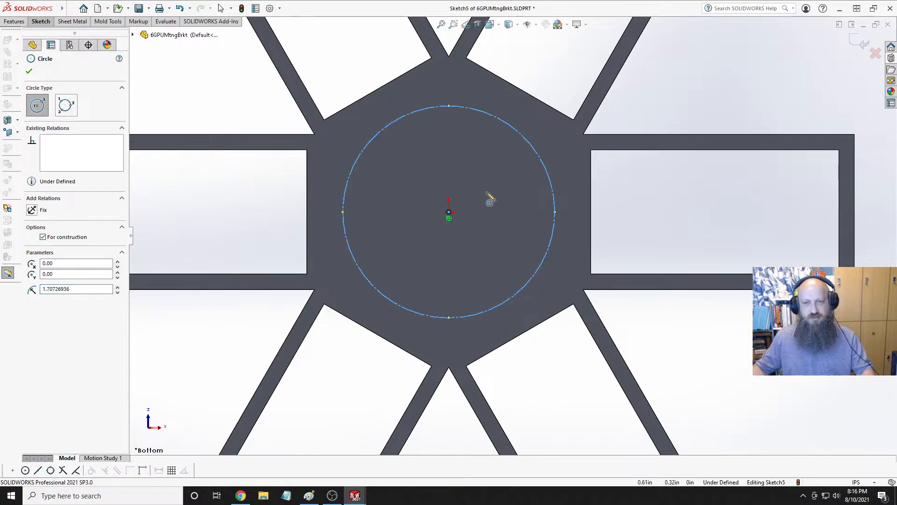
key(Escape)
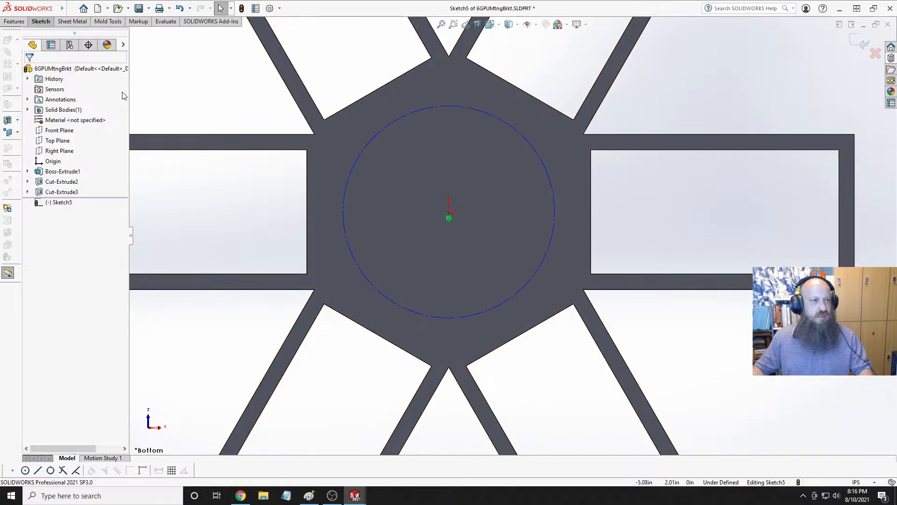
Draw a vertical centerline between the construction circle and the inner end of the arm opening on the positive X side.
click(41, 21)
click(56, 35)
click(67, 67)
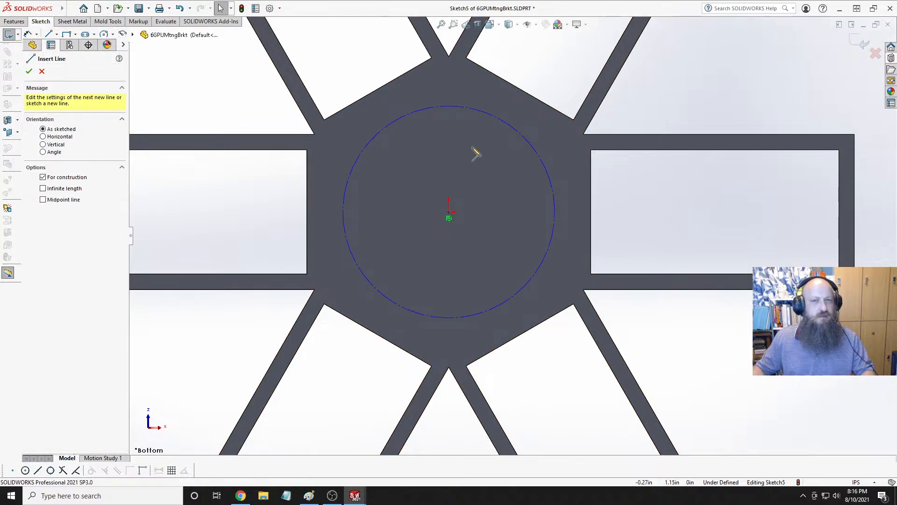
click(566, 128)
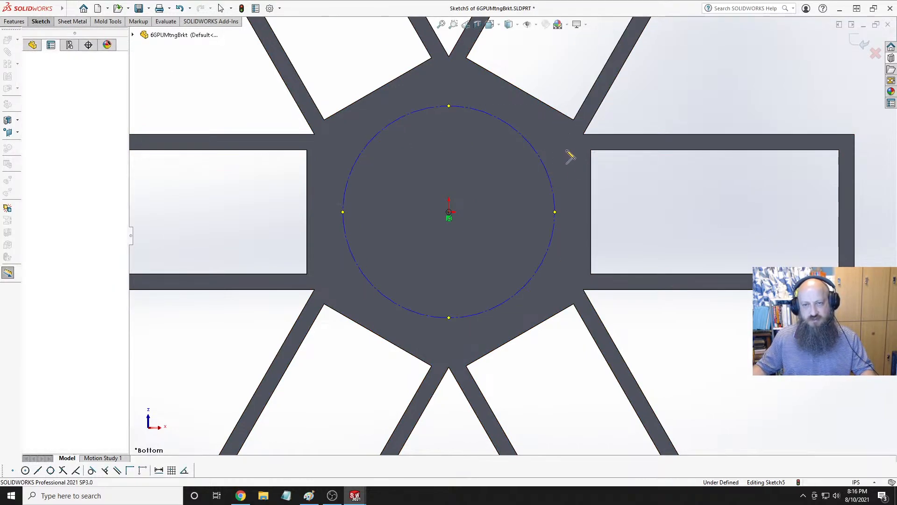
click(566, 288)
key(Escape)
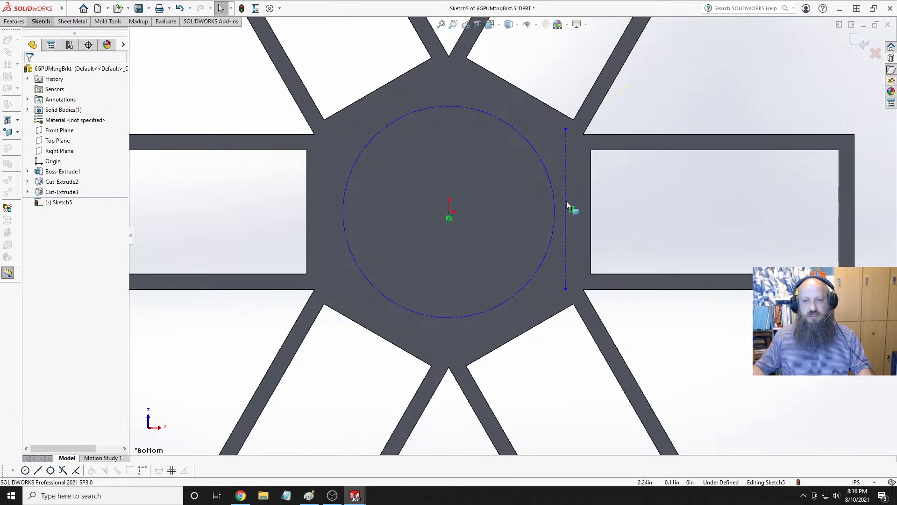
Dimension the distance between the arm opening's inner end edge and the vertical centerline, keeping the distance as drawn.
click(31, 23)
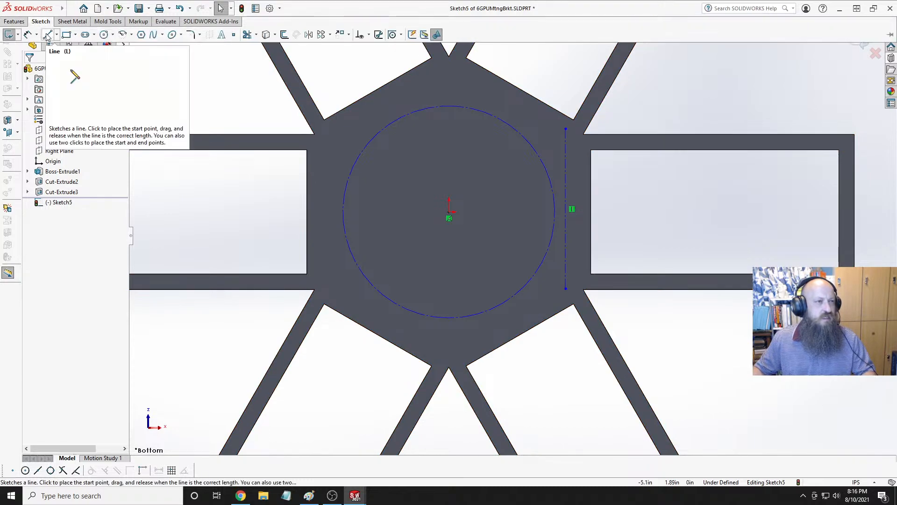
click(27, 35)
click(590, 178)
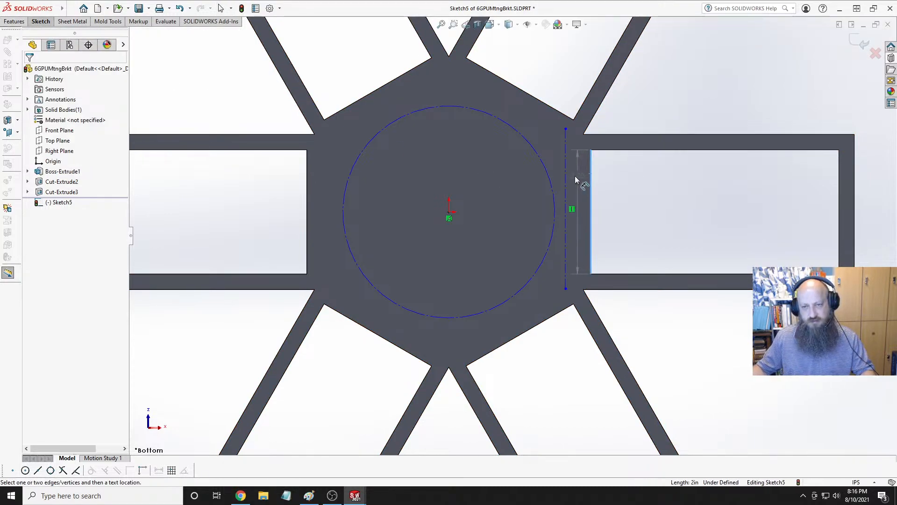
click(566, 177)
click(640, 176)
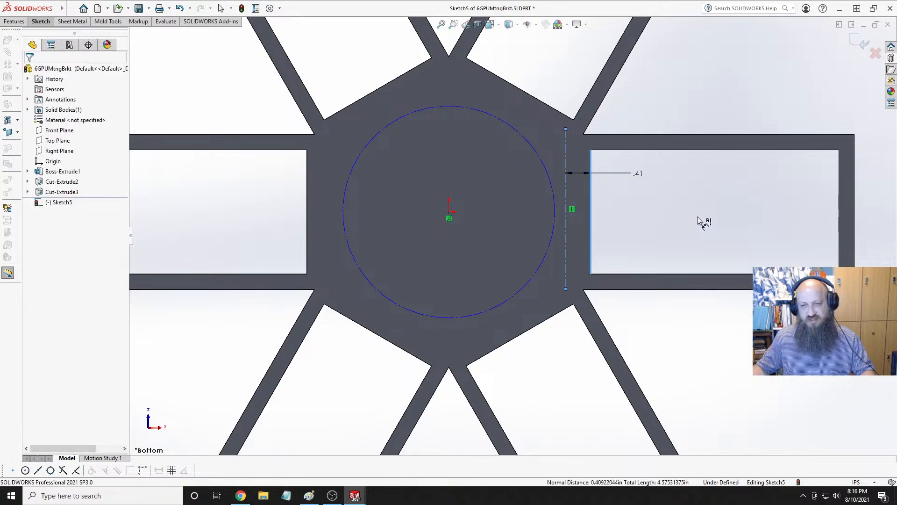
key(Return)
key(Escape)
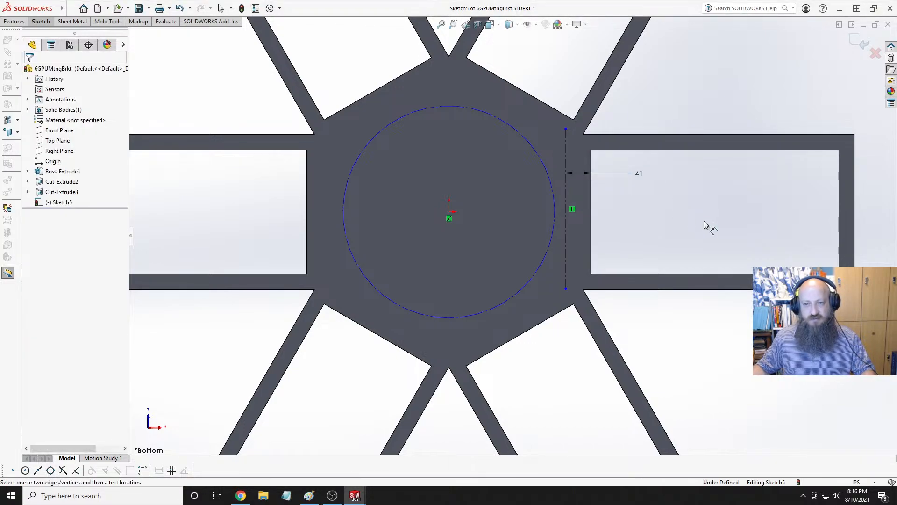
In Assem2, measure from the outer end of the bracket slot's straight edge to the arm opening's inner end edge, and return to the part sketch.
key(ctrl+Tab)
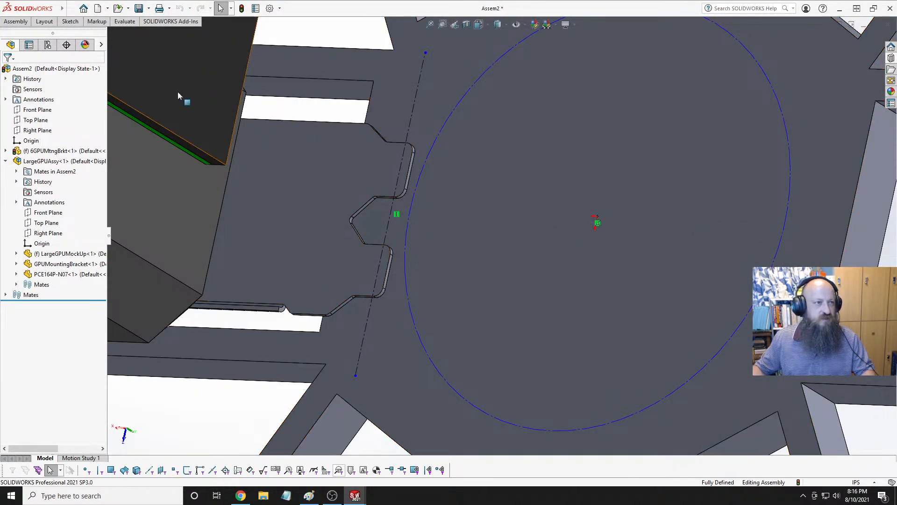
click(125, 21)
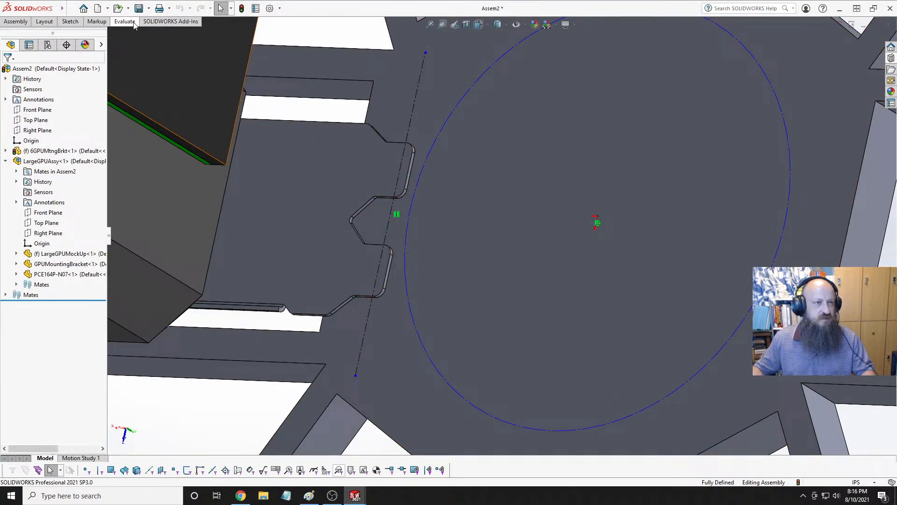
click(66, 35)
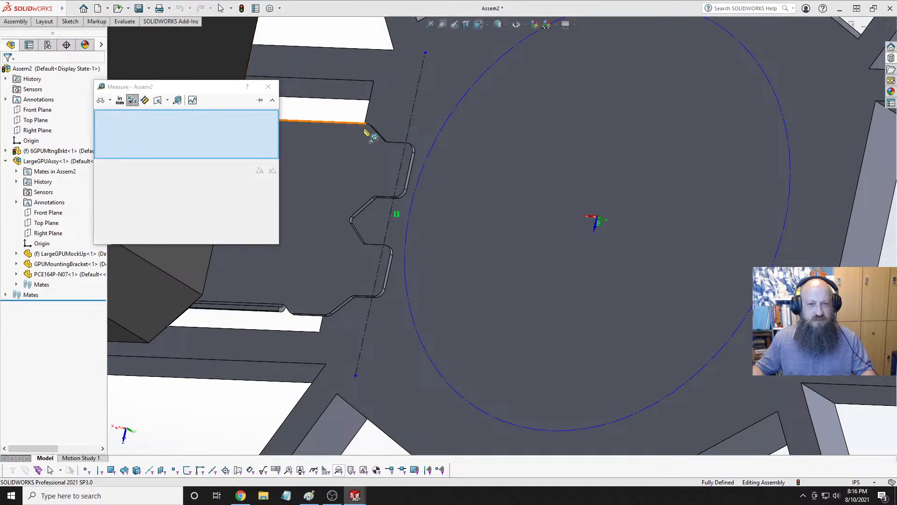
click(386, 197)
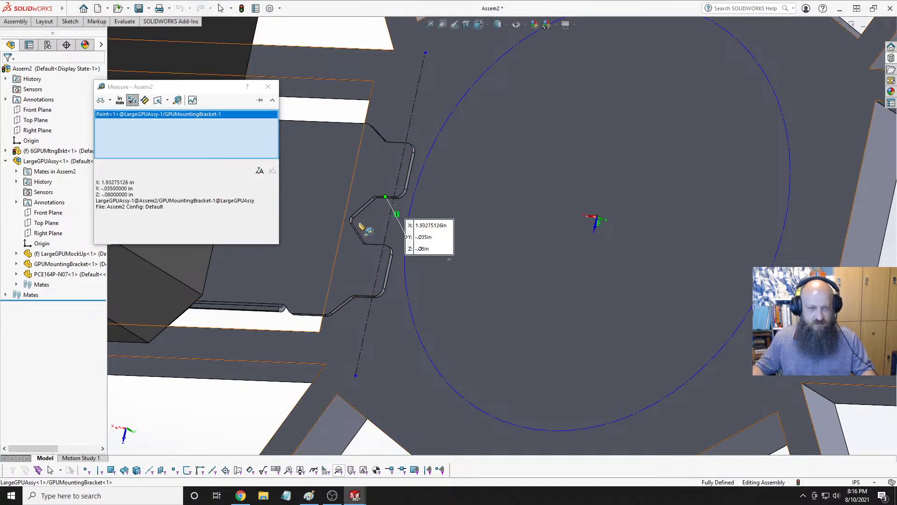
click(321, 324)
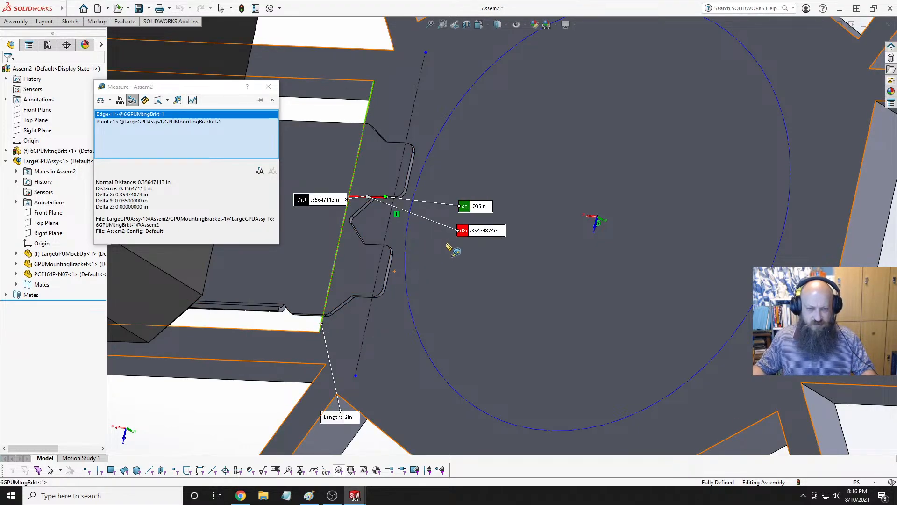
key(Escape)
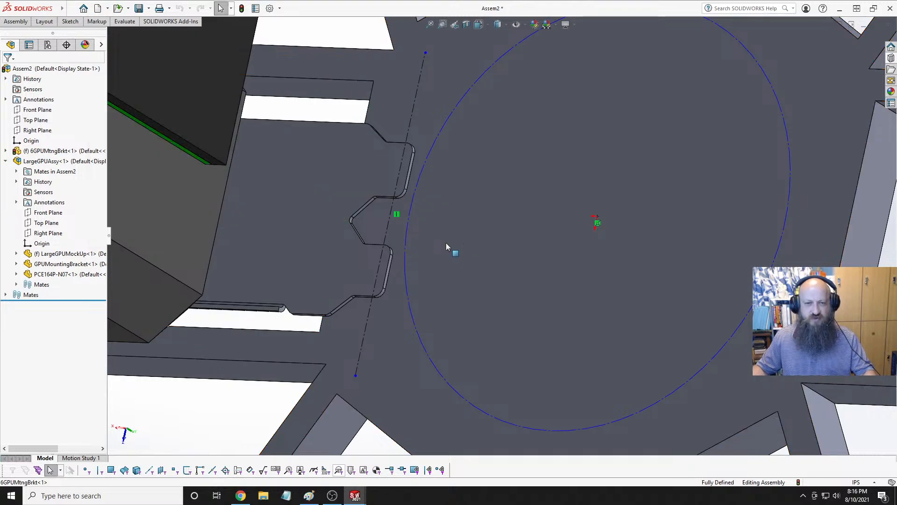
key(ctrl+Tab)
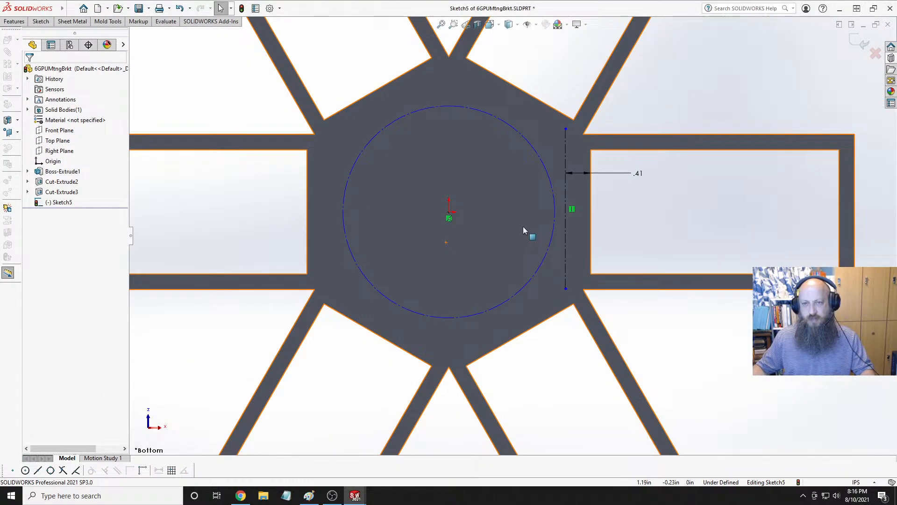
Set the distance between the vertical centerline and the arm opening's inner end edge to .355 in.
double_click(639, 174)
text(.355)
key(Return)
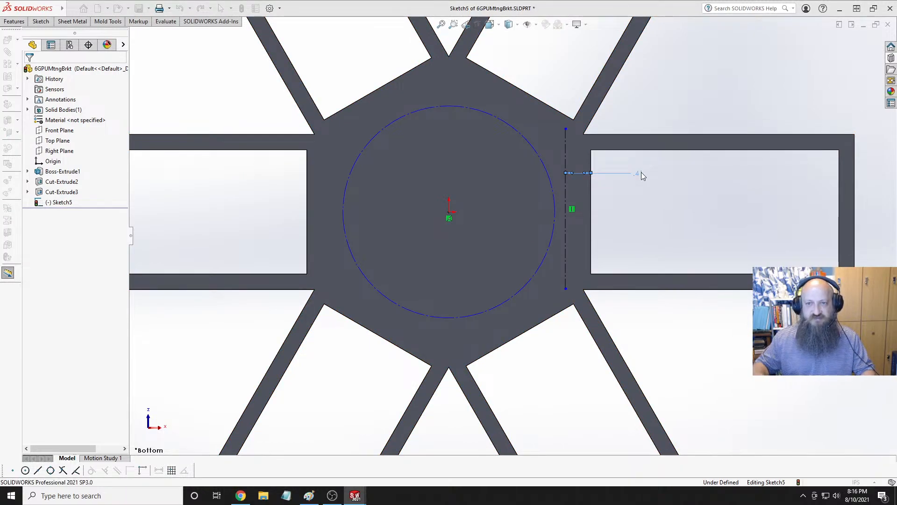
click(644, 216)
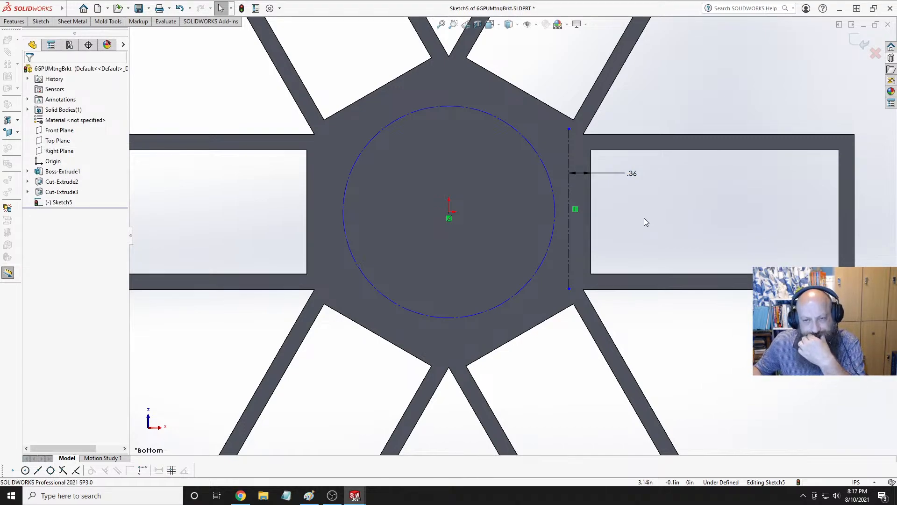
Make the construction circle tangent to the vertical centerline.
click(555, 211)
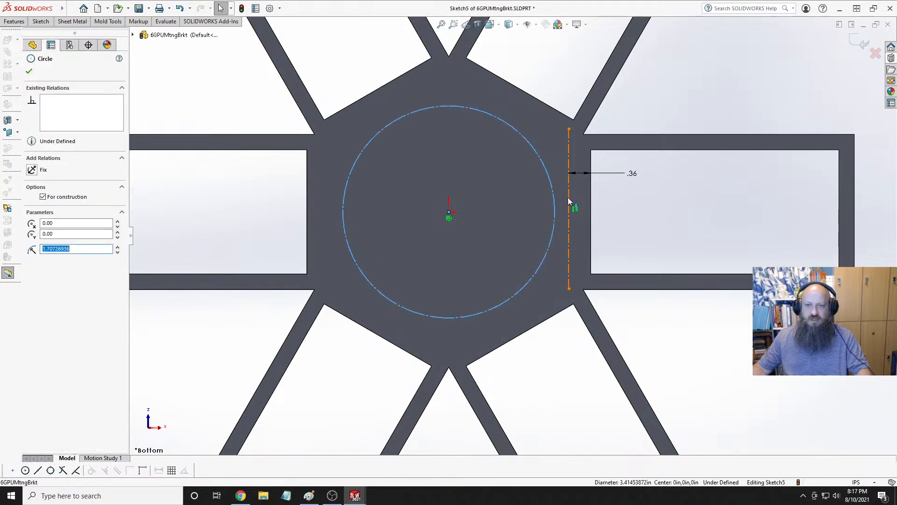
ctrl+click(568, 197)
click(595, 156)
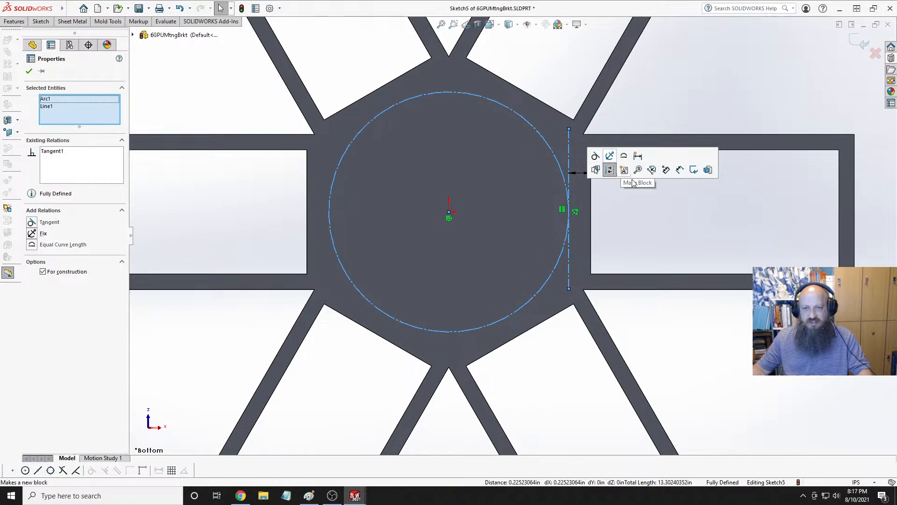
click(675, 211)
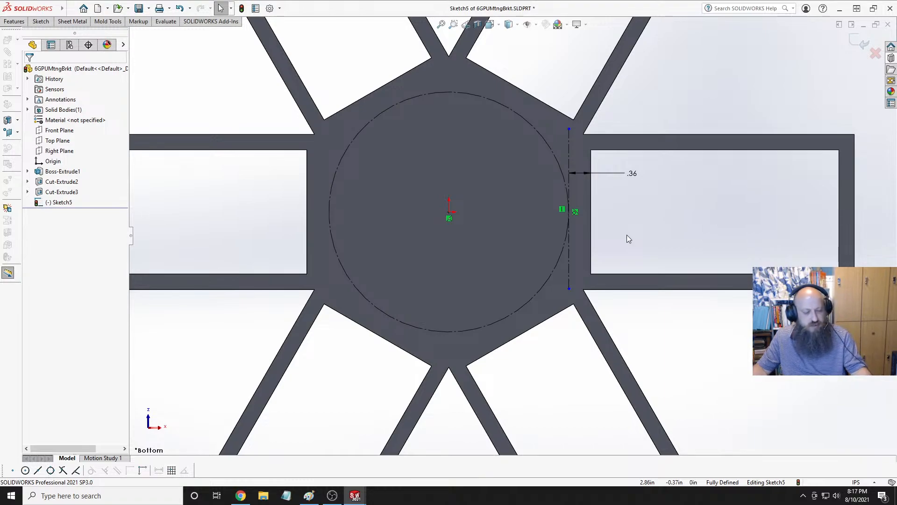
In Assem2, measure between one long edge of the arm opening and the rounded inner corner of the bracket's open slot.
key(ctrl+Tab)
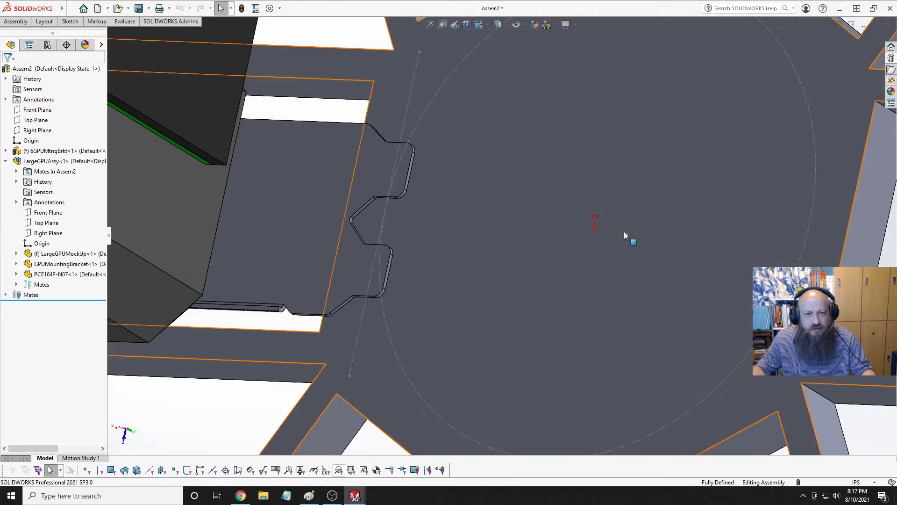
click(298, 331)
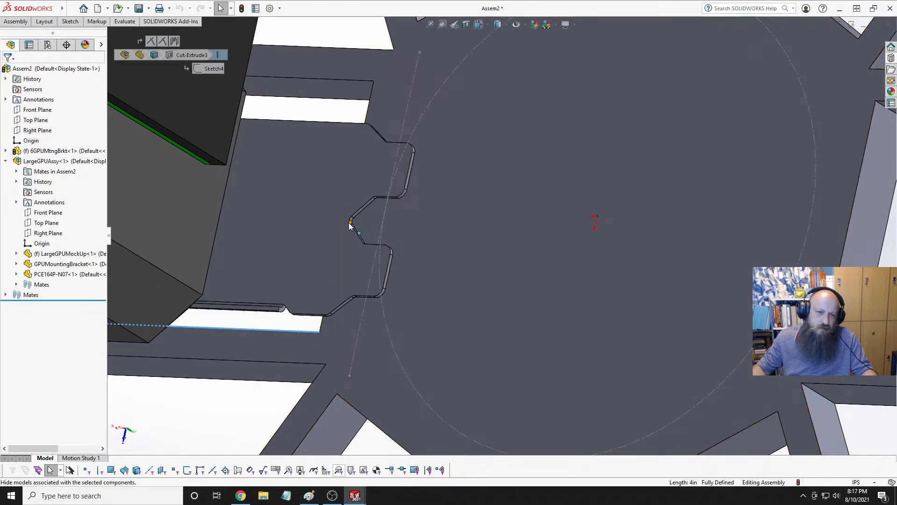
click(332, 230)
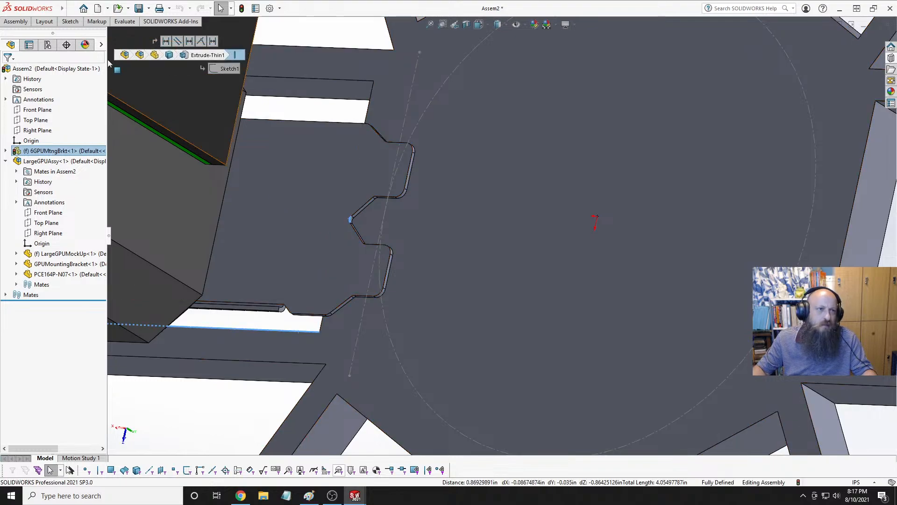
click(125, 21)
click(65, 35)
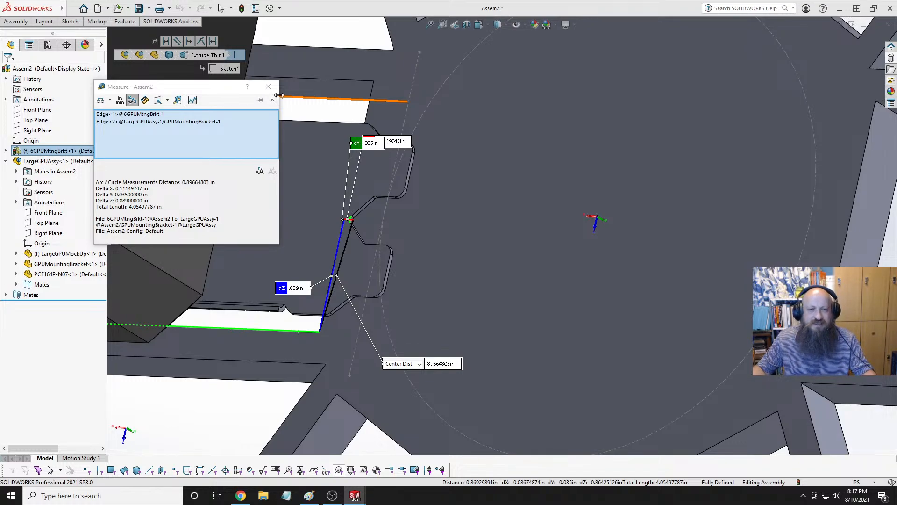
Measure from the arm opening's opposite long edge to the rounded corner of the bracket slot, and return to the part sketch.
key(Escape)
click(351, 82)
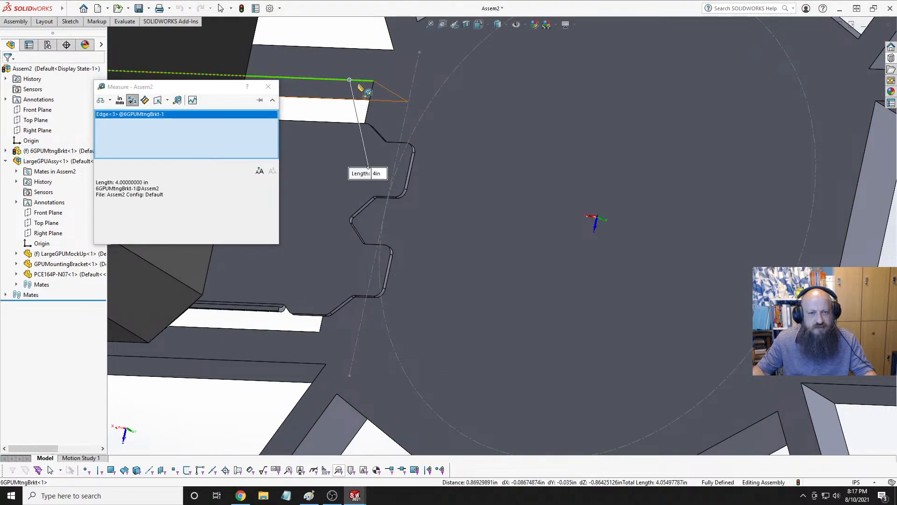
click(349, 222)
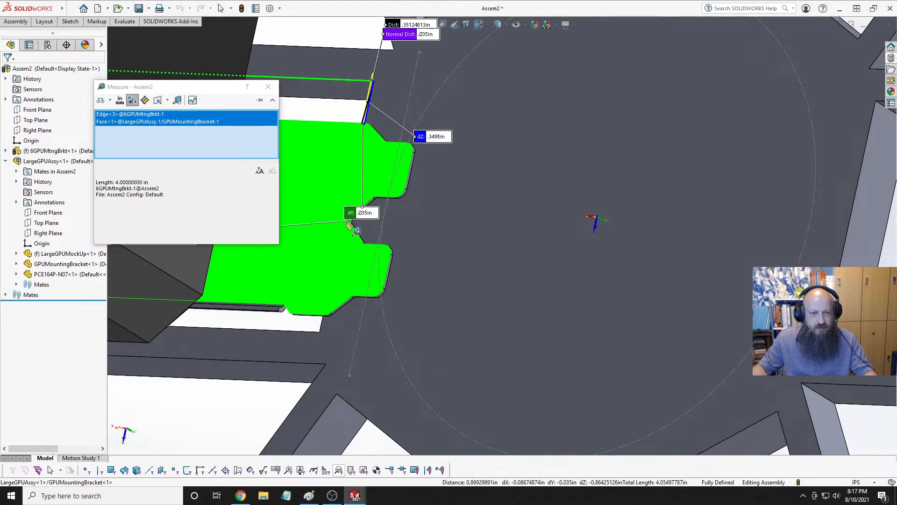
click(340, 229)
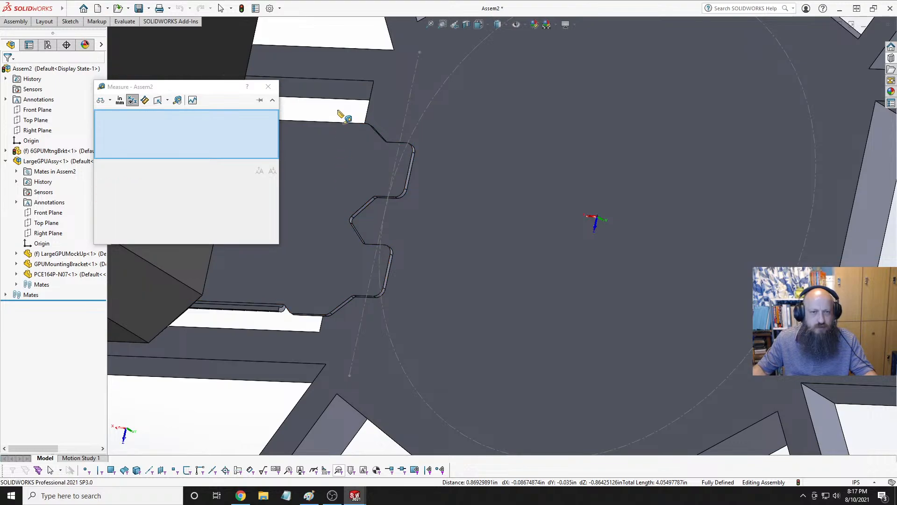
scroll(367, 224, down, 3)
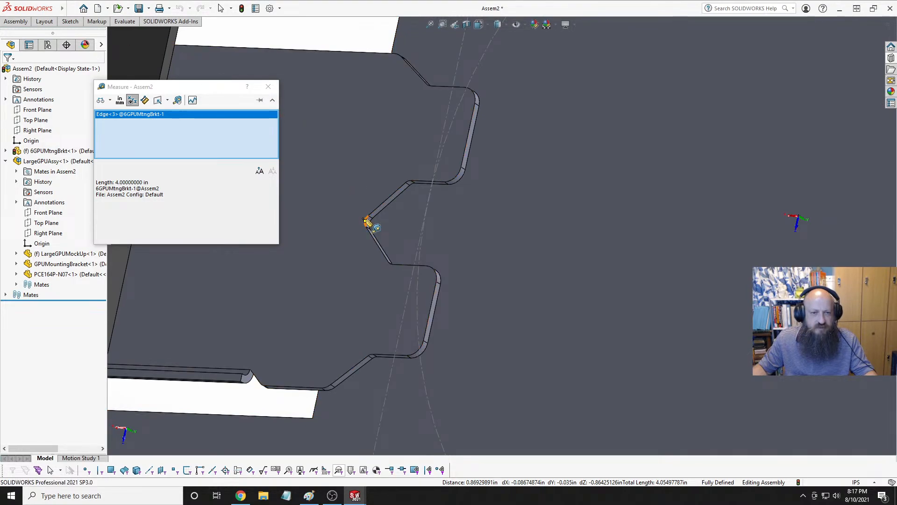
click(368, 222)
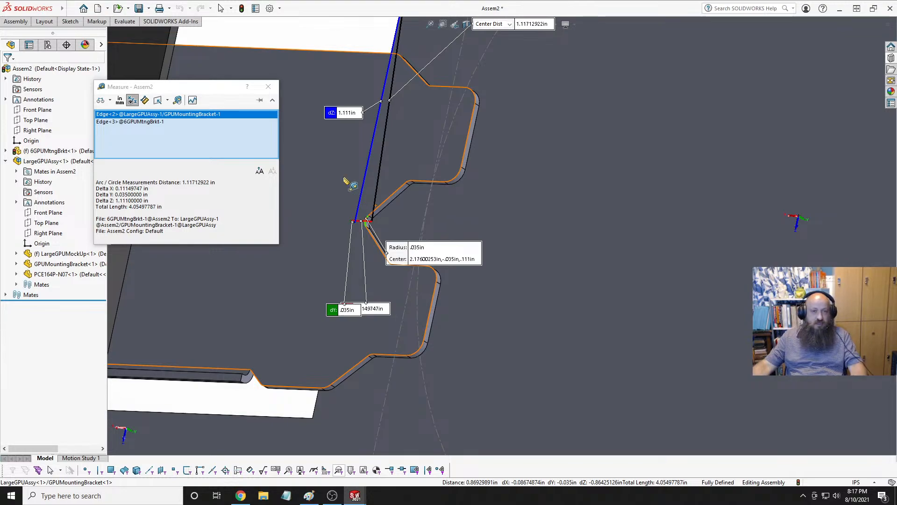
key(Escape)
key(Escape)
scroll(471, 254, up, 8)
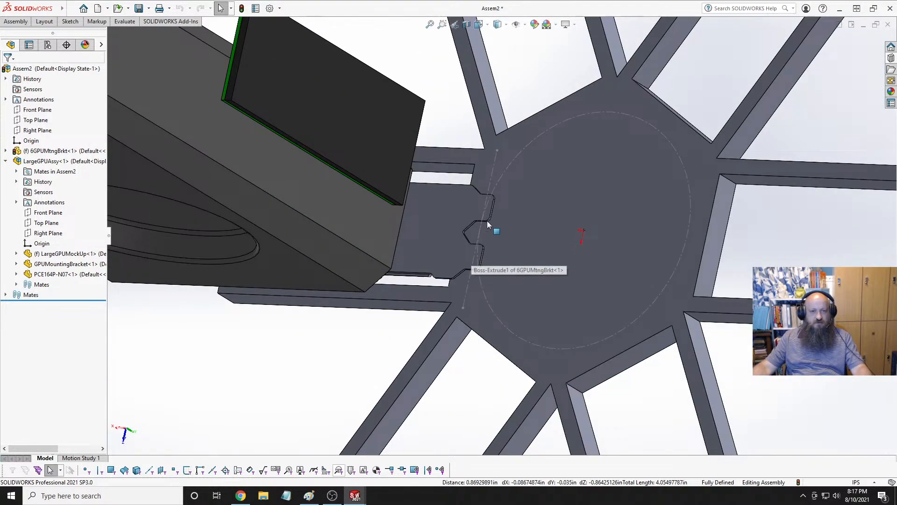
middle_drag(471, 250, 470, 275)
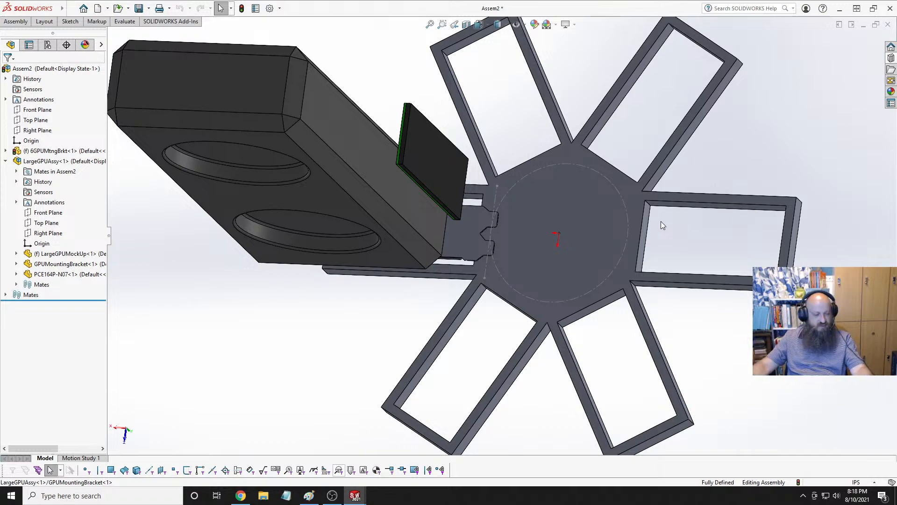
key(ctrl+Tab)
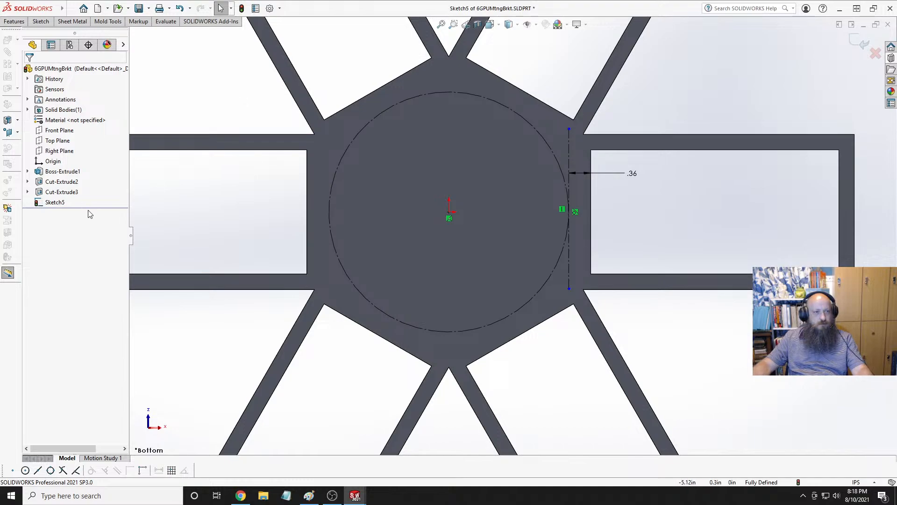
Delete the construction circle centered on the origin.
click(40, 21)
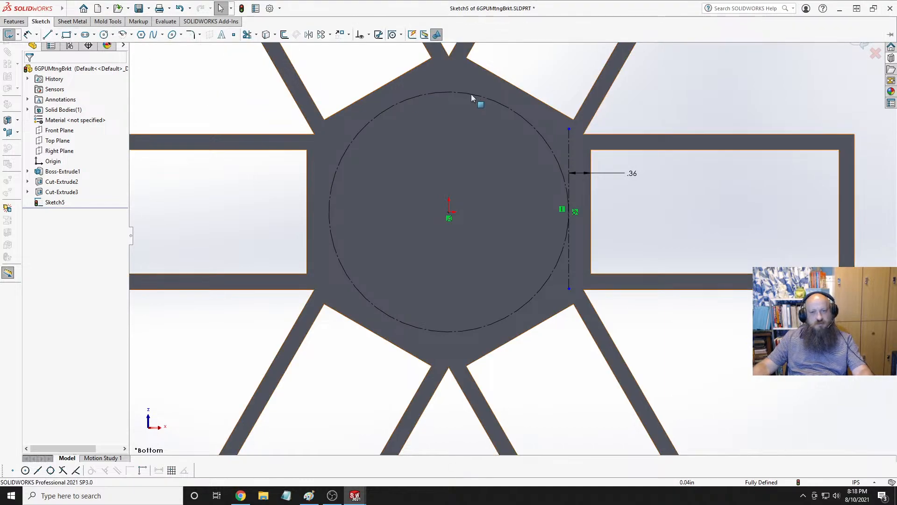
click(520, 113)
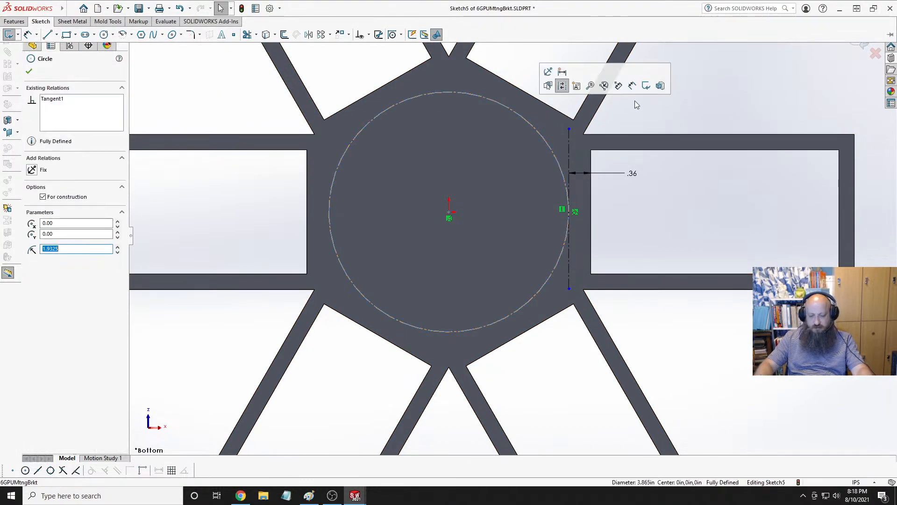
key(Delete)
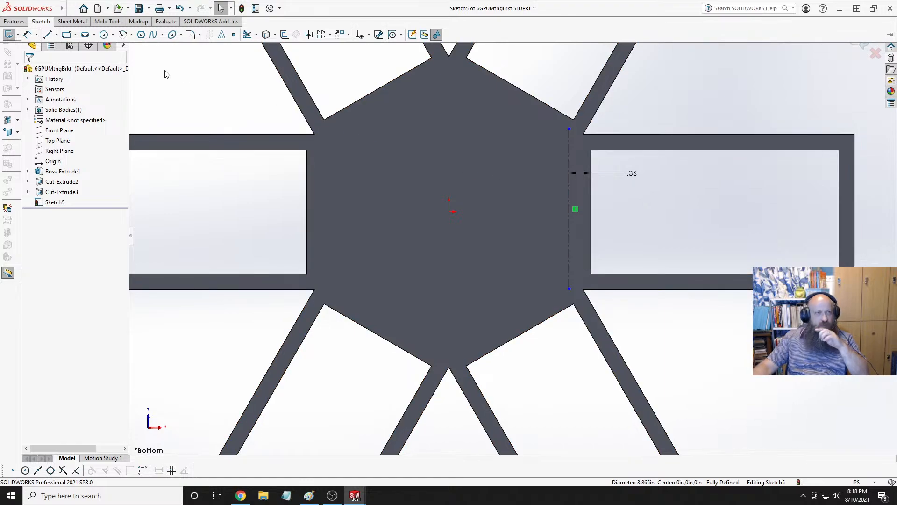
Draw a horizontal centerline about 1.17 in long from the vertical centerline toward the plate's center.
click(66, 34)
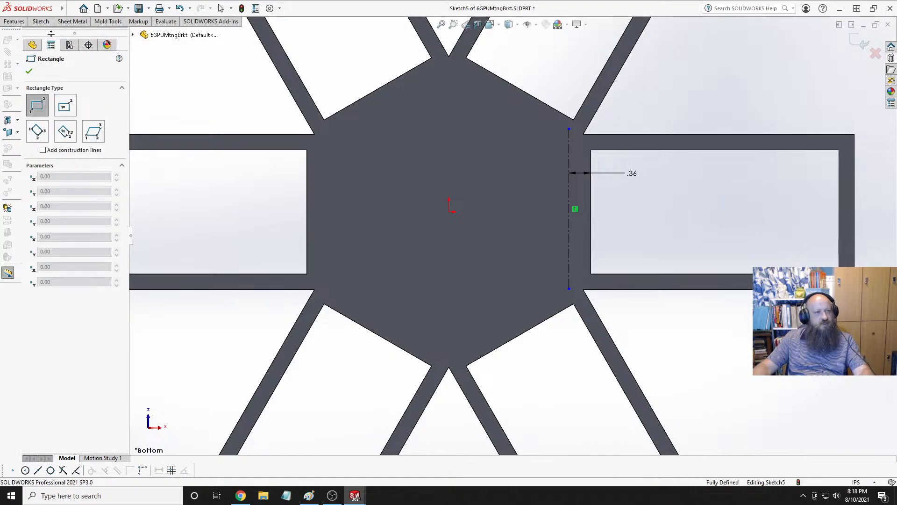
key(Escape)
click(40, 21)
click(56, 34)
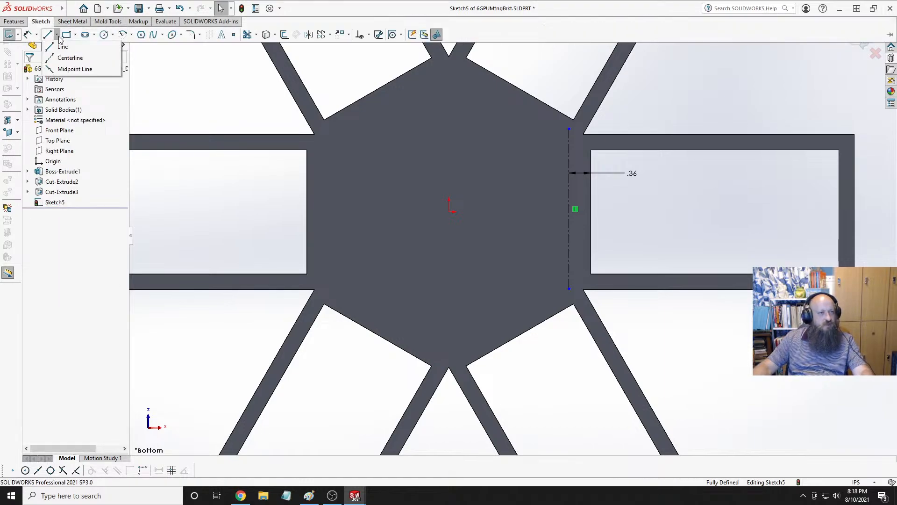
click(63, 58)
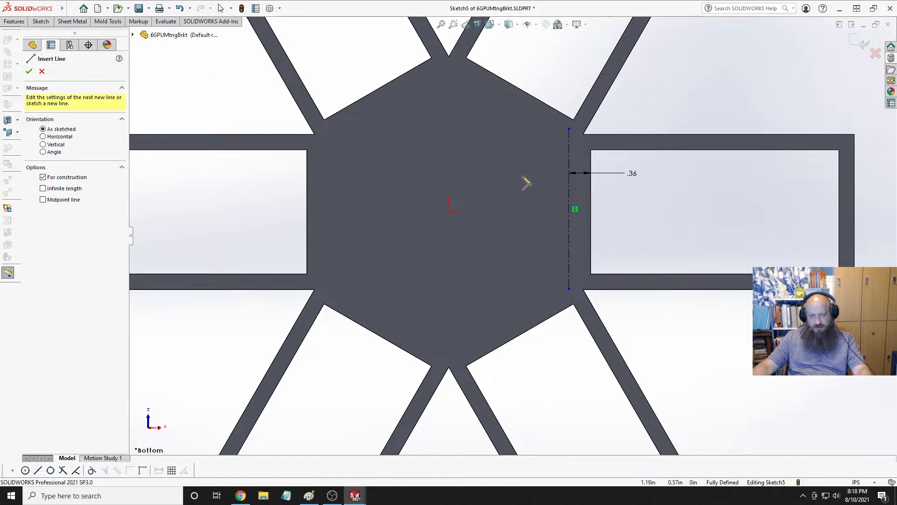
click(568, 194)
click(497, 194)
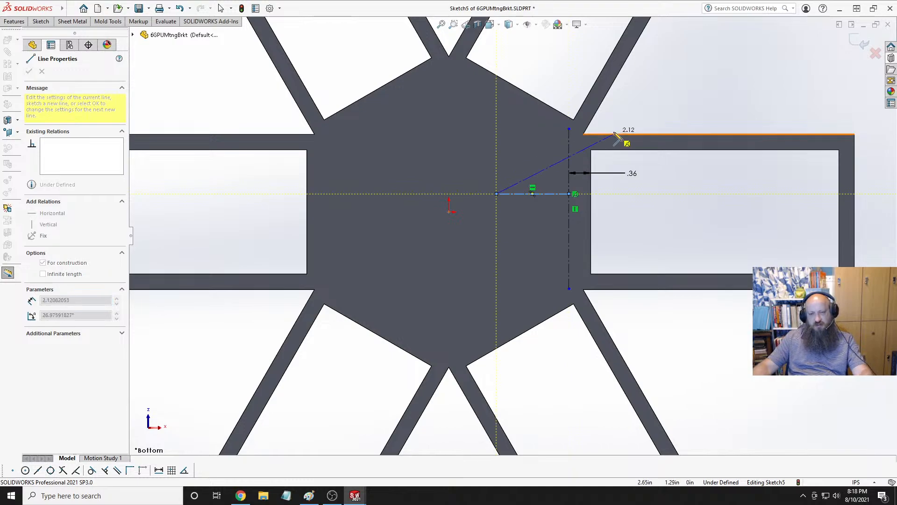
key(Escape)
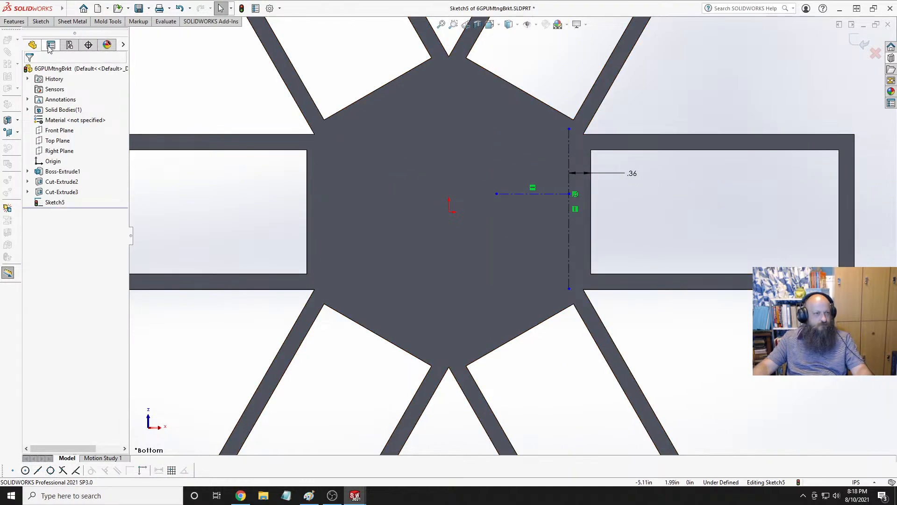
Set the distance between the arm opening's upper inside edge and the horizontal centerline to .89 in.
click(40, 21)
click(28, 35)
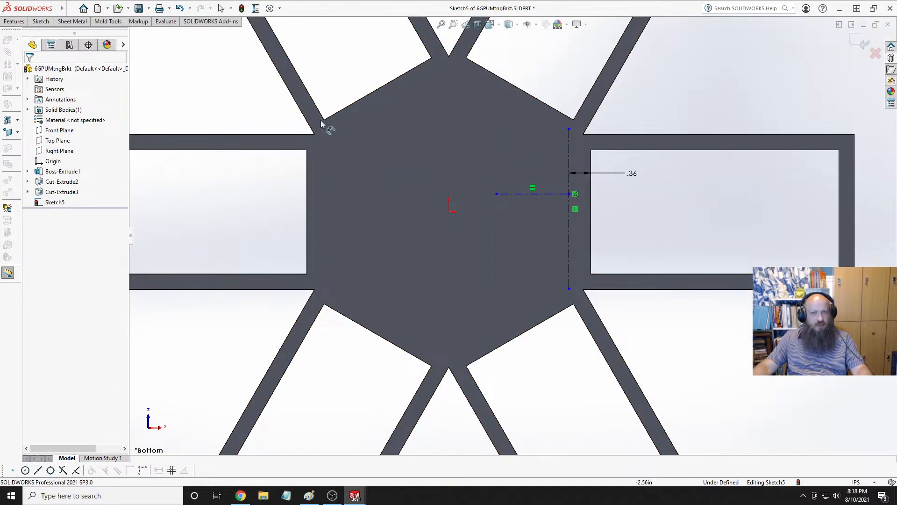
click(605, 150)
click(540, 193)
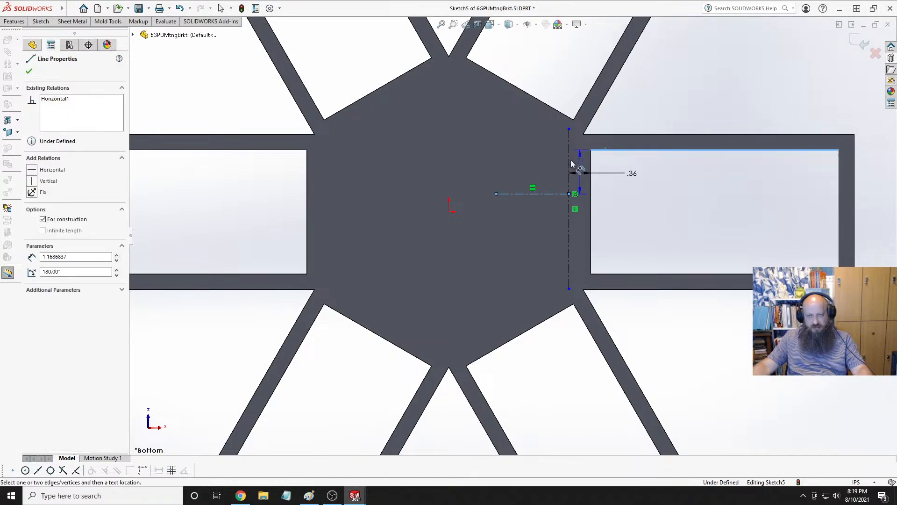
click(521, 167)
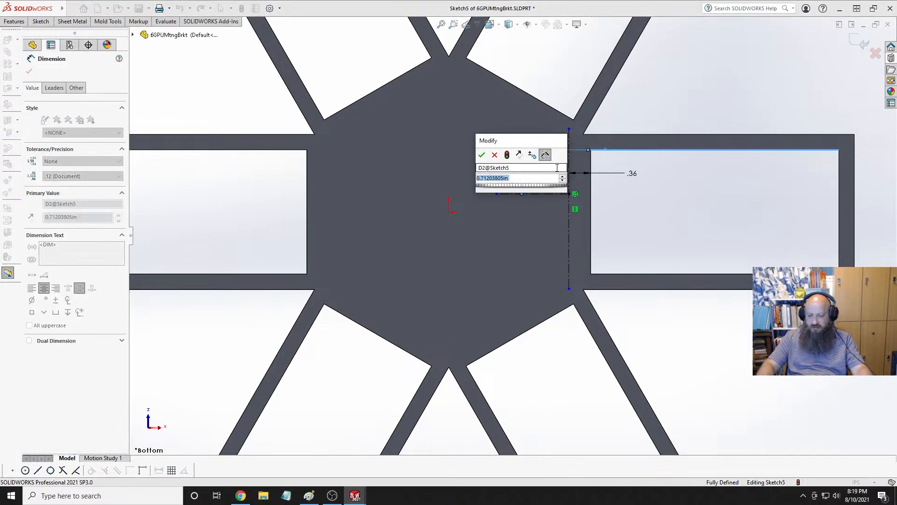
text(.89)
key(Return)
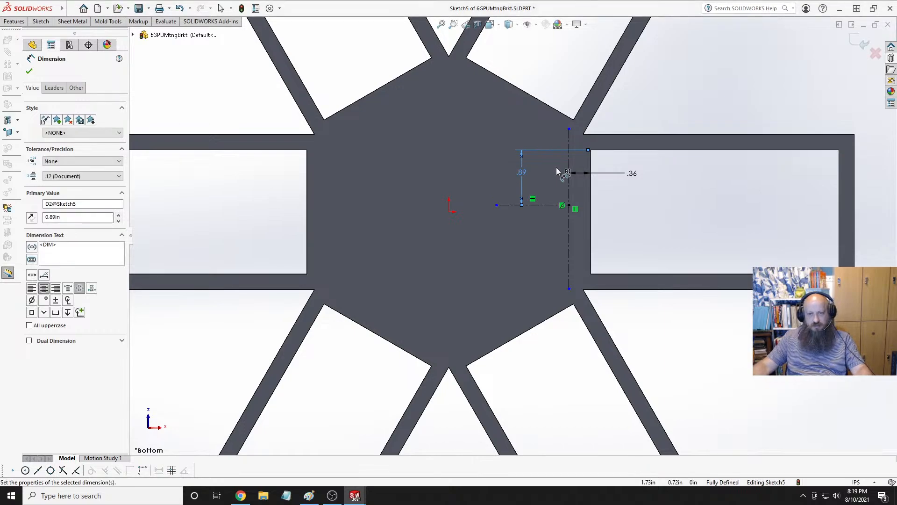
click(533, 206)
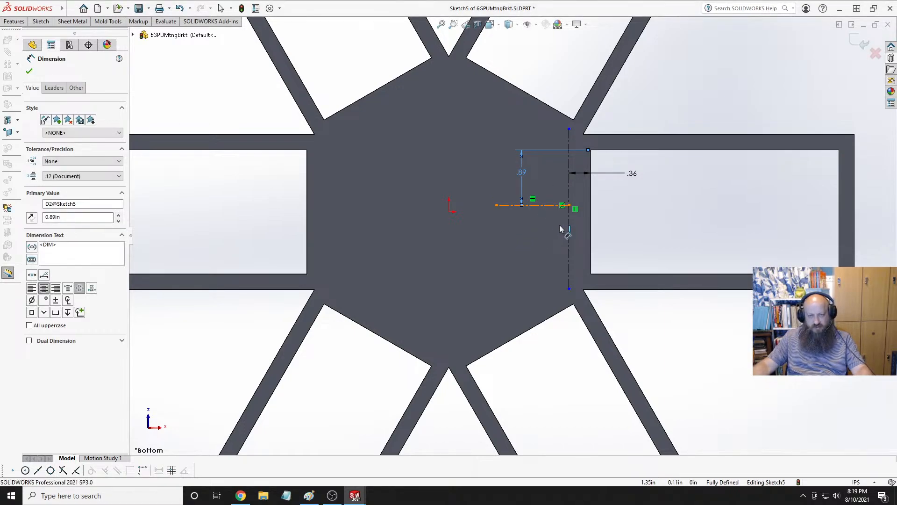
click(612, 273)
key(Escape)
key(Escape)
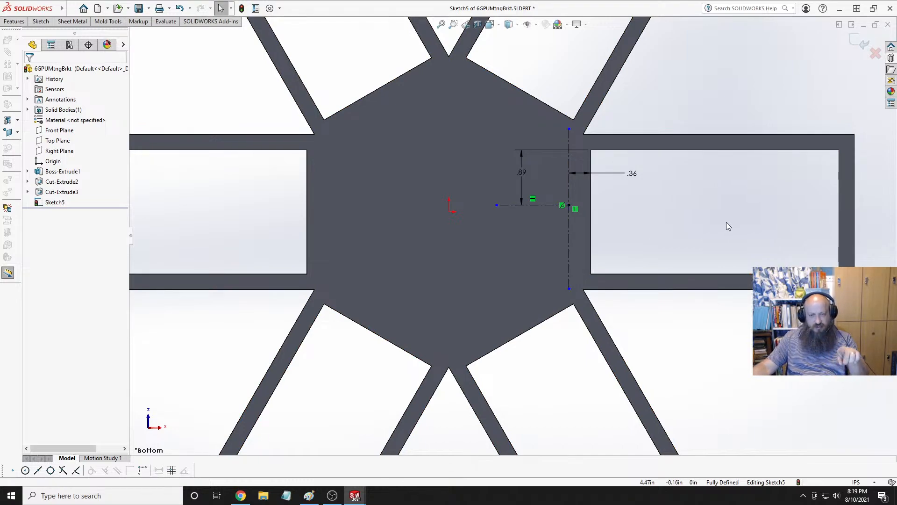
Shorten the vertical centerline at both ends and attach the horizontal centerline's free end to the arm opening's inner end edge.
drag(569, 288, 573, 263)
drag(569, 130, 578, 159)
click(655, 217)
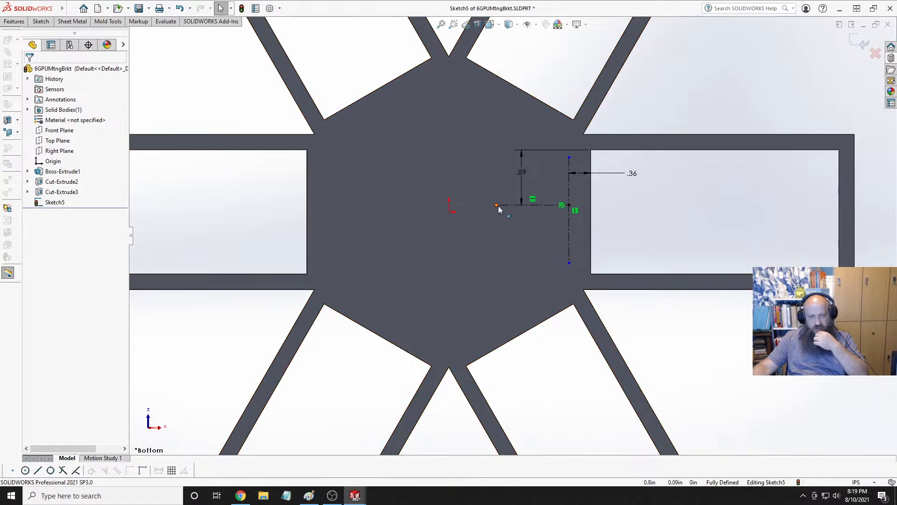
drag(497, 205, 600, 211)
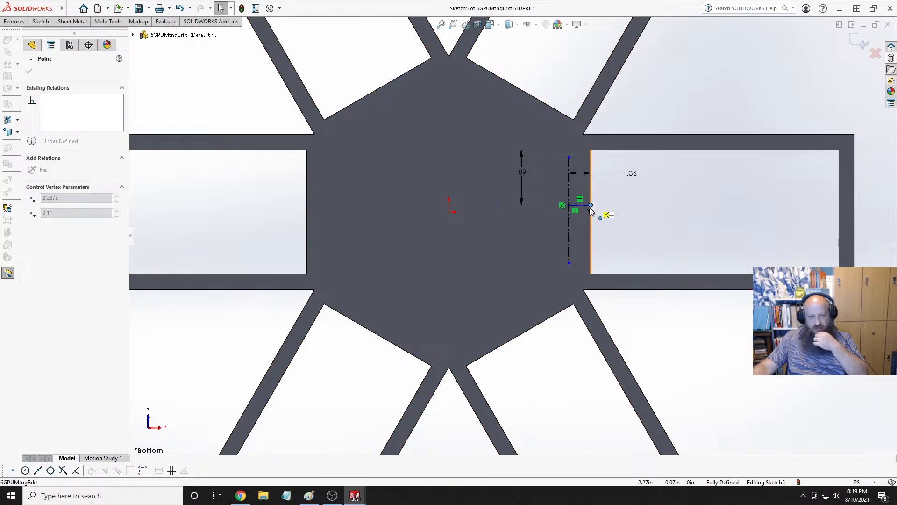
click(644, 220)
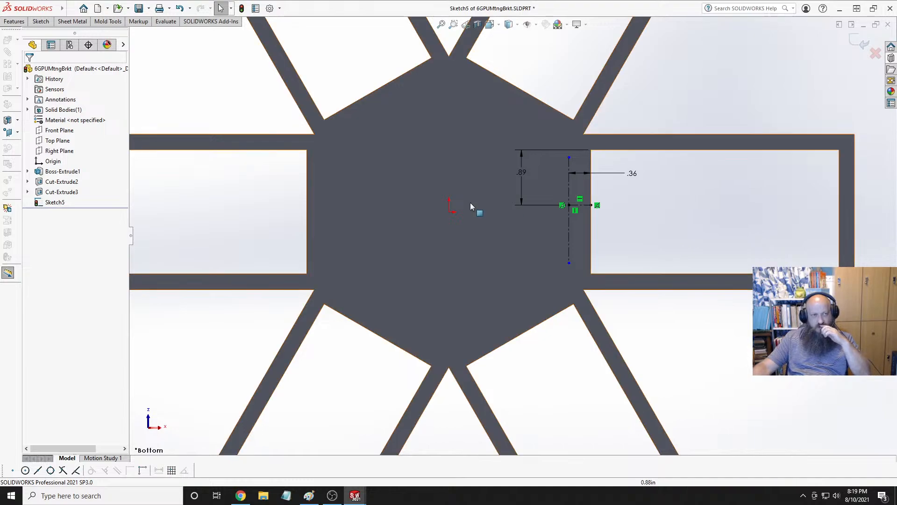
Exit the centerline sketch.
click(41, 22)
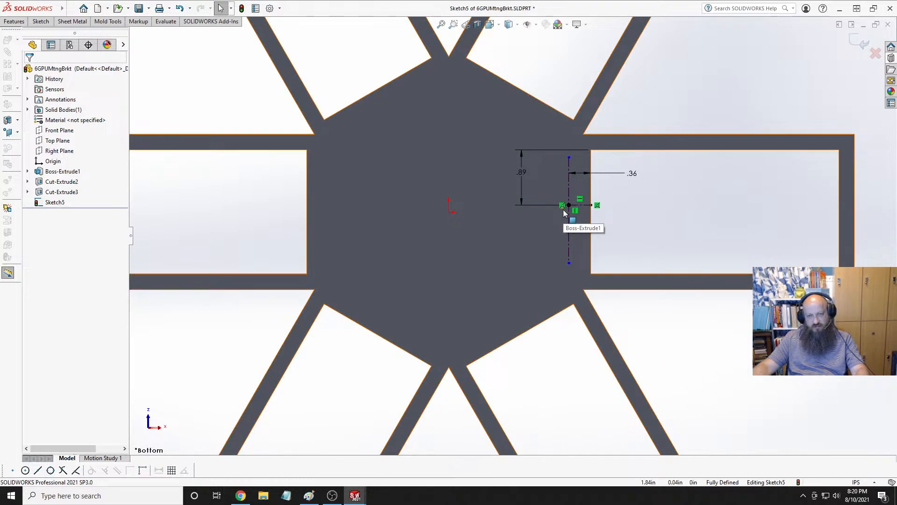
click(862, 43)
click(683, 215)
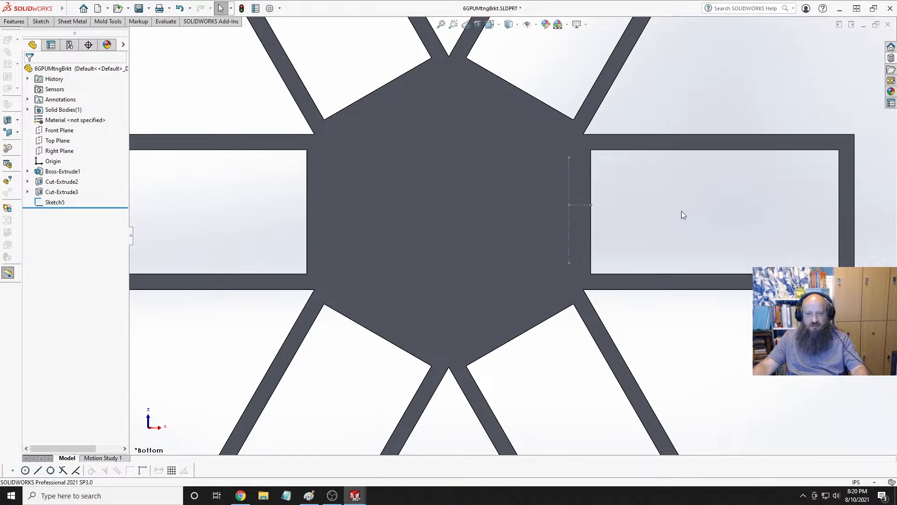
scroll(677, 216, up, 5)
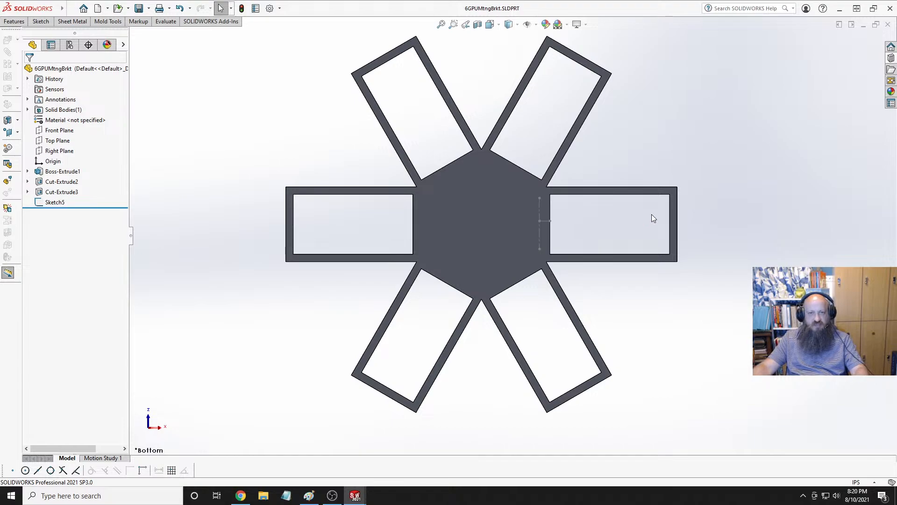
click(41, 26)
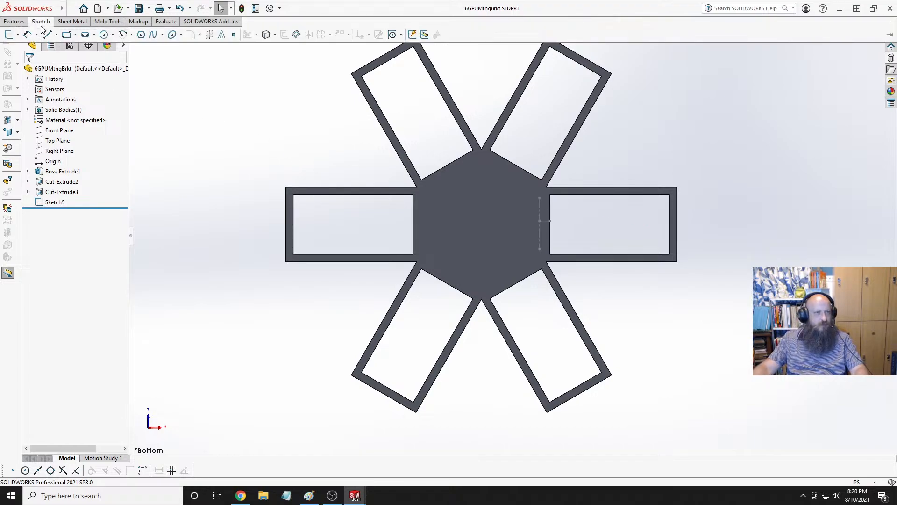
click(14, 21)
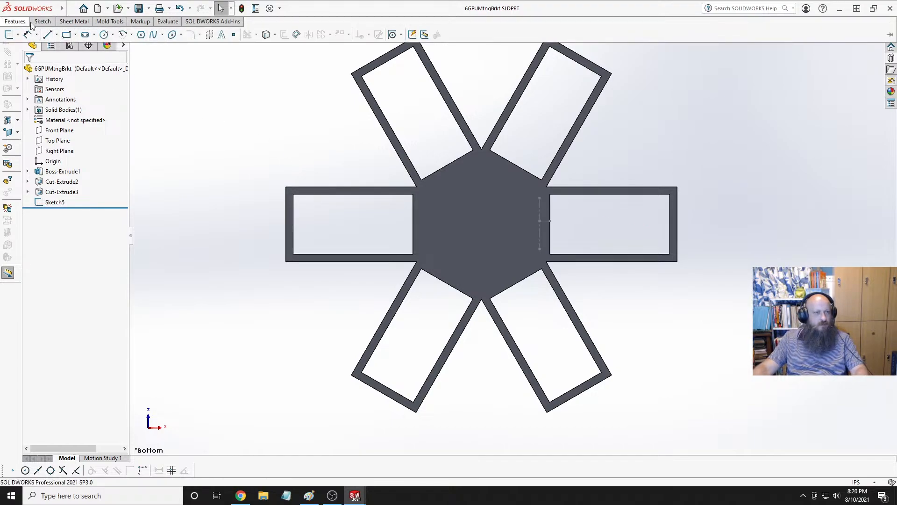
click(272, 35)
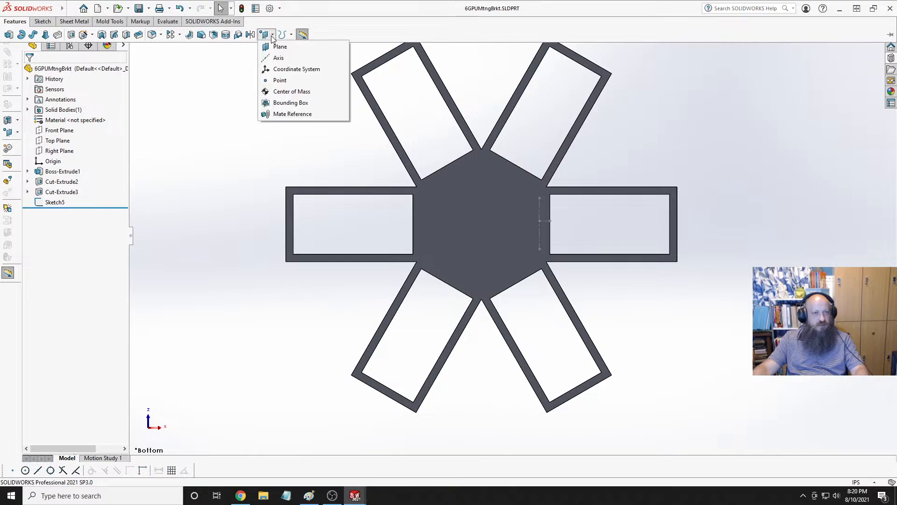
click(275, 58)
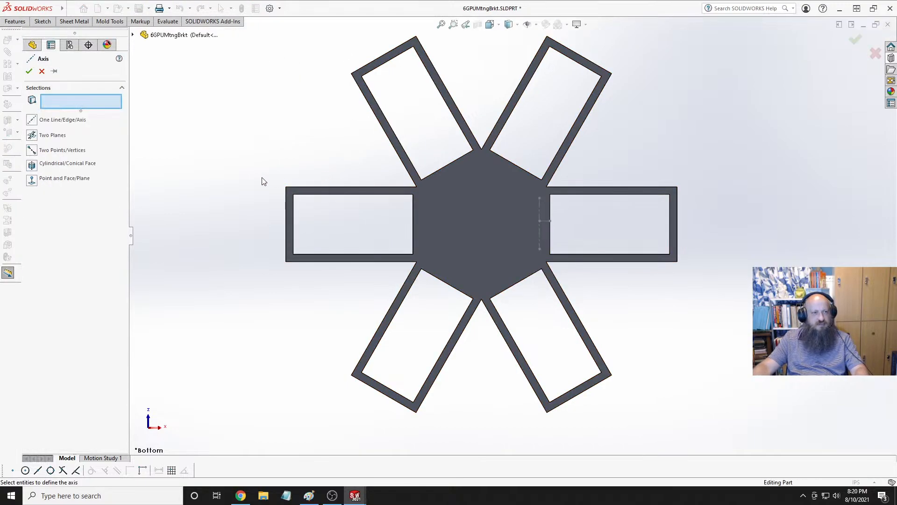
middle_drag(287, 265, 243, 155)
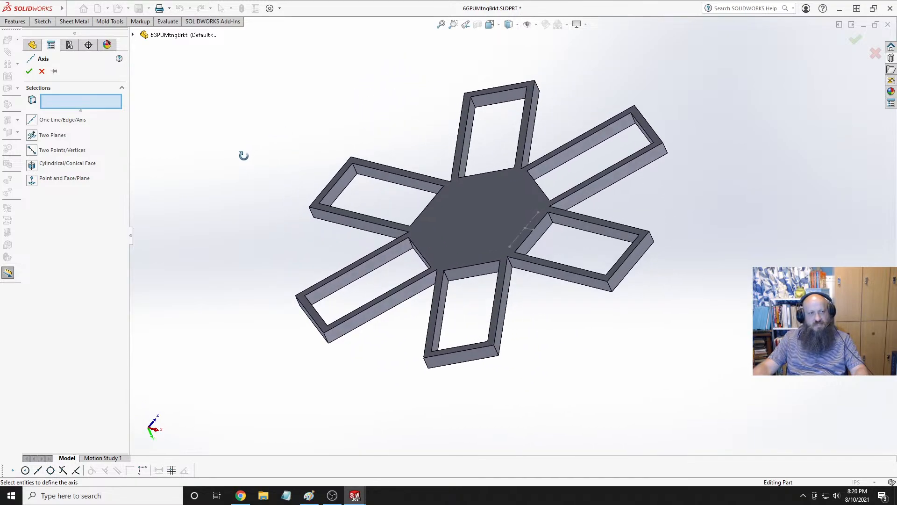
middle_drag(244, 155, 246, 149)
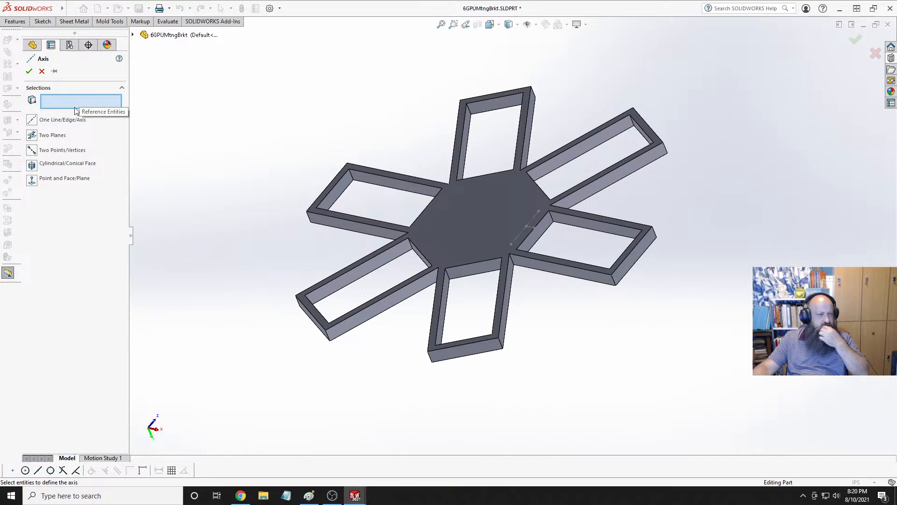
click(537, 243)
middle_drag(538, 243, 425, 231)
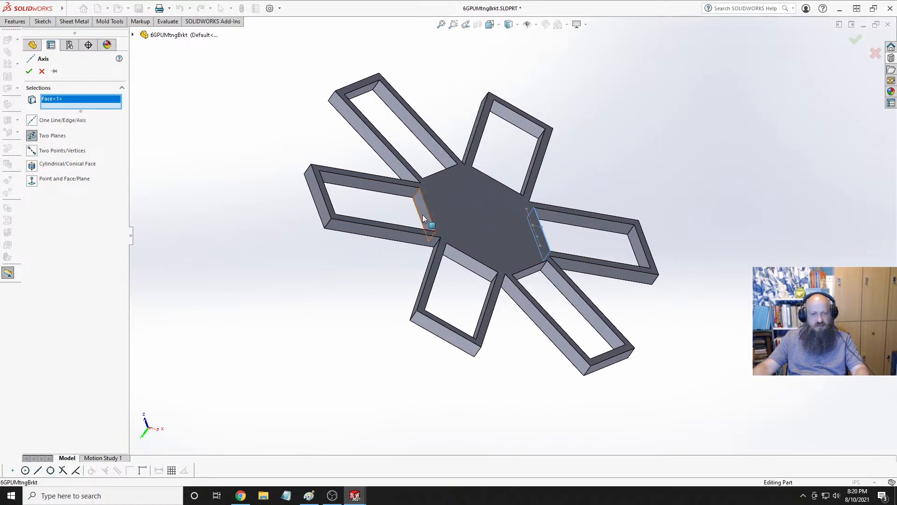
click(426, 231)
middle_drag(233, 207, 174, 187)
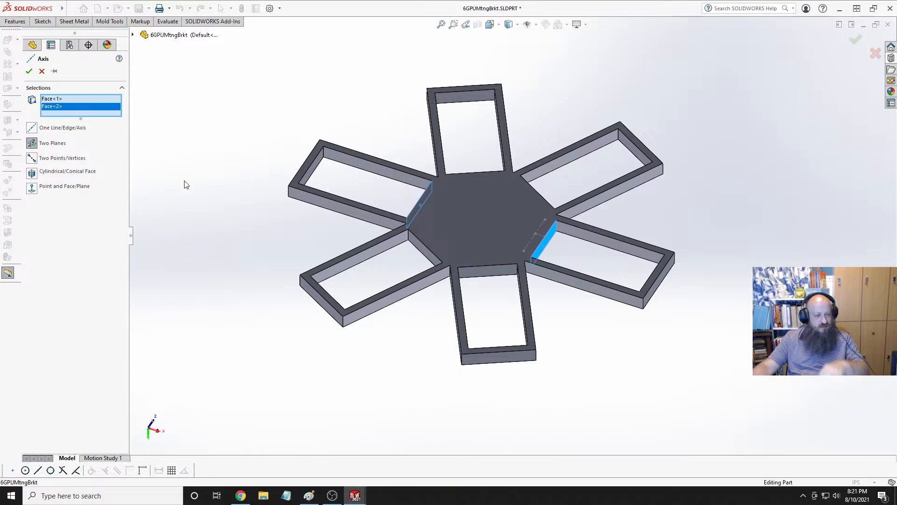
click(465, 224)
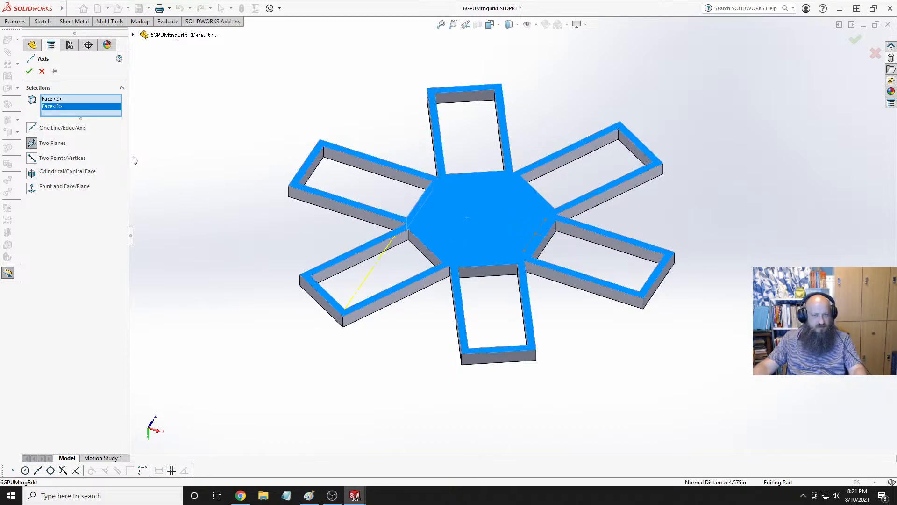
key(Escape)
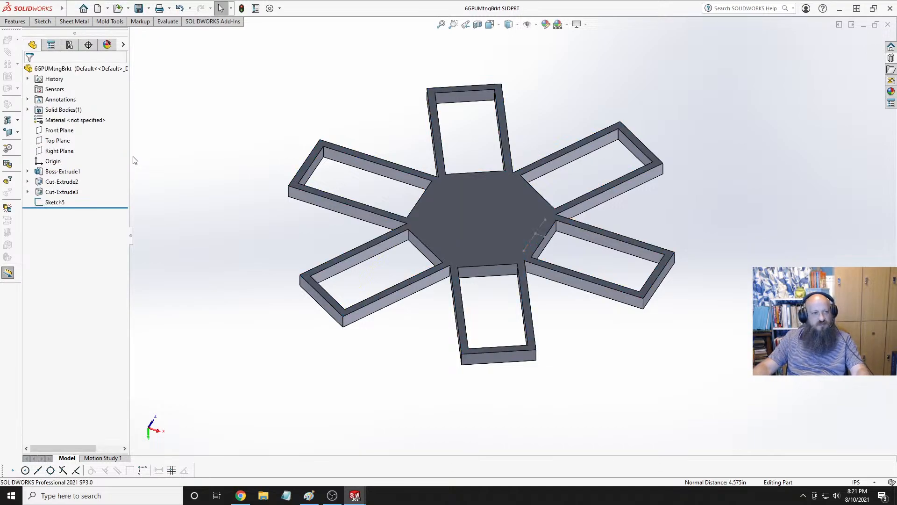
In the centerline sketch, draw a construction circle of about 1.94 in radius from the origin to the centerlines' intersection, and exit the sketch.
click(490, 208)
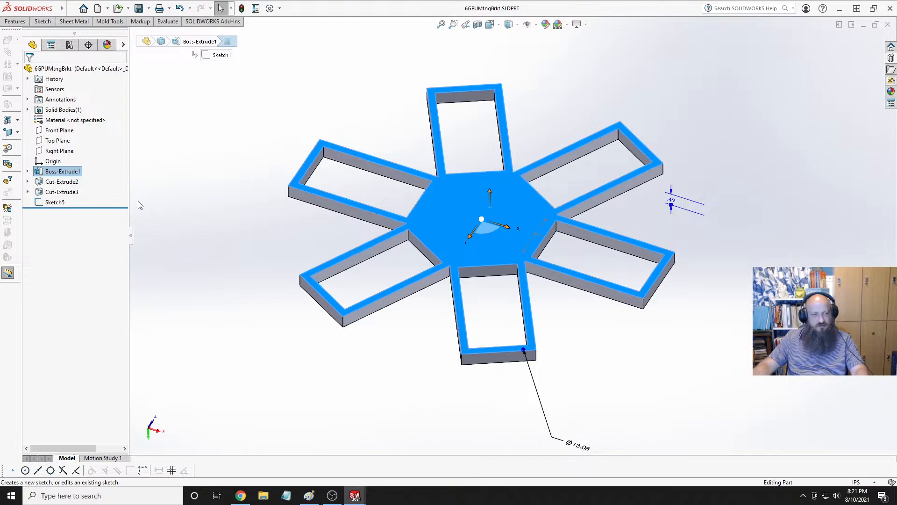
click(53, 202)
click(65, 194)
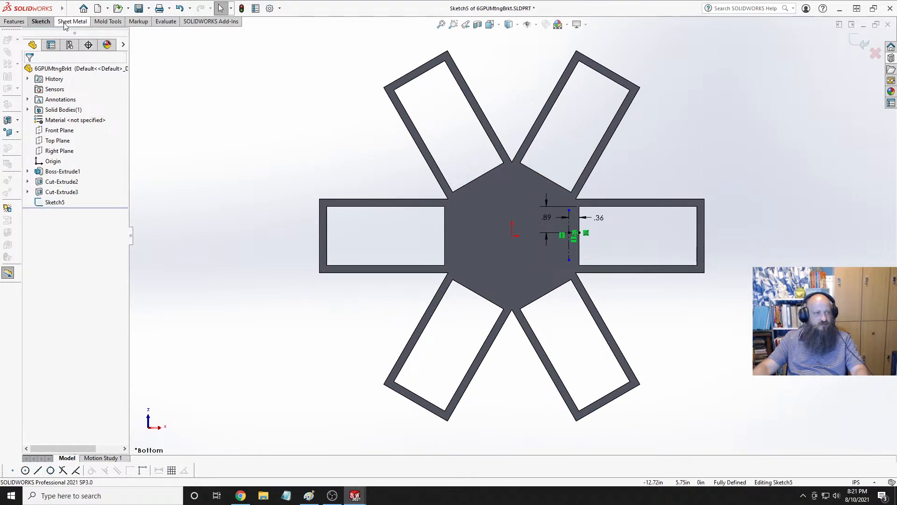
click(41, 22)
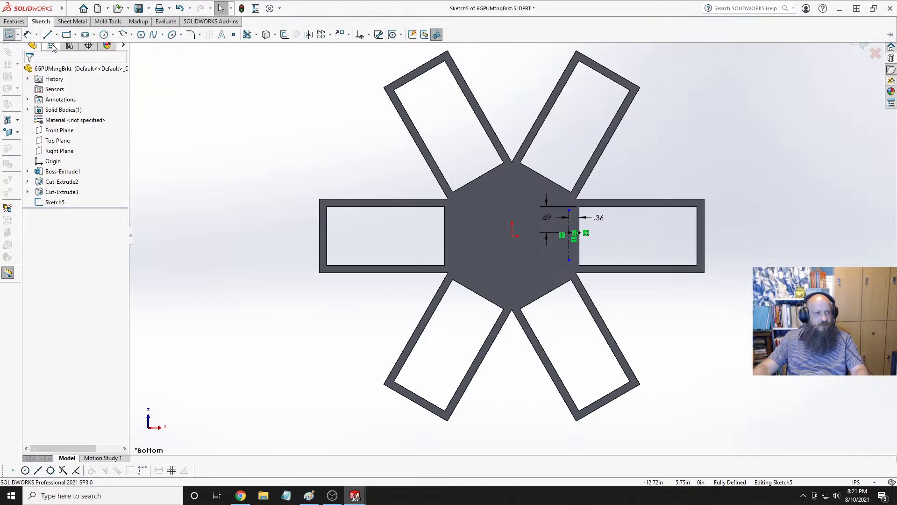
click(104, 35)
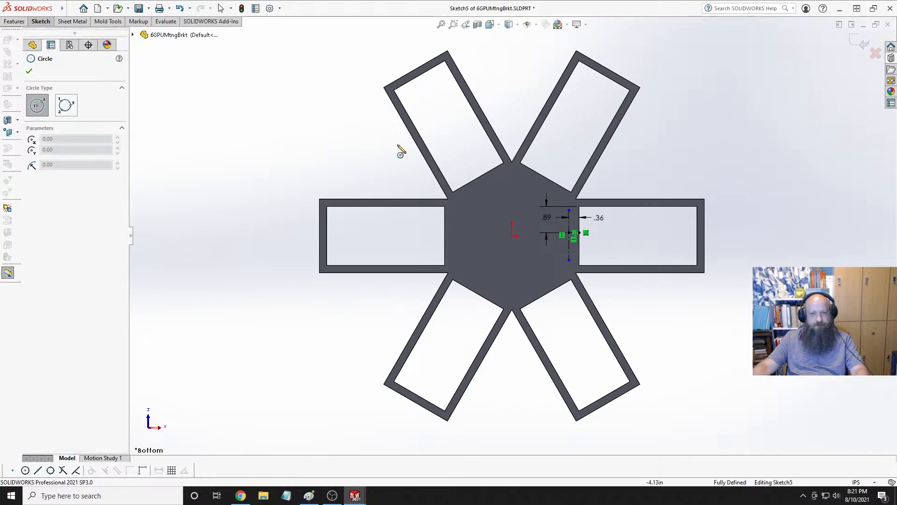
click(513, 235)
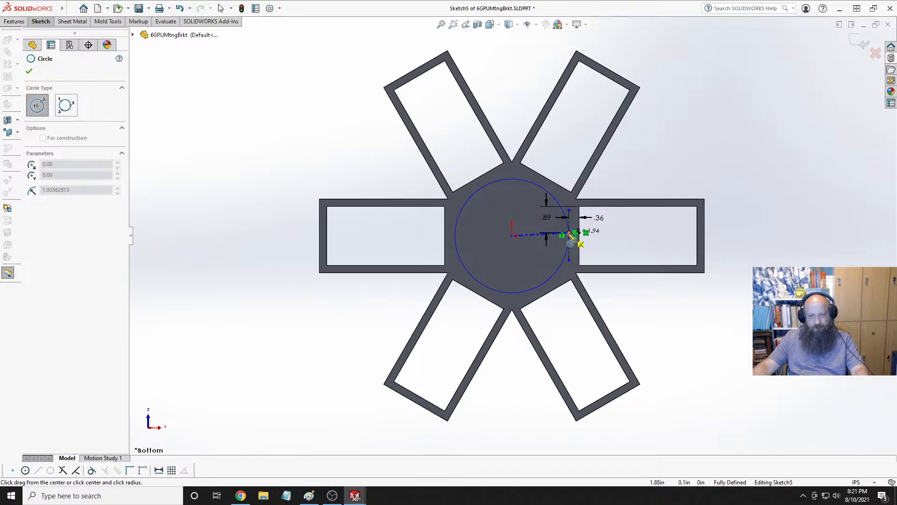
click(569, 235)
key(Escape)
key(Escape)
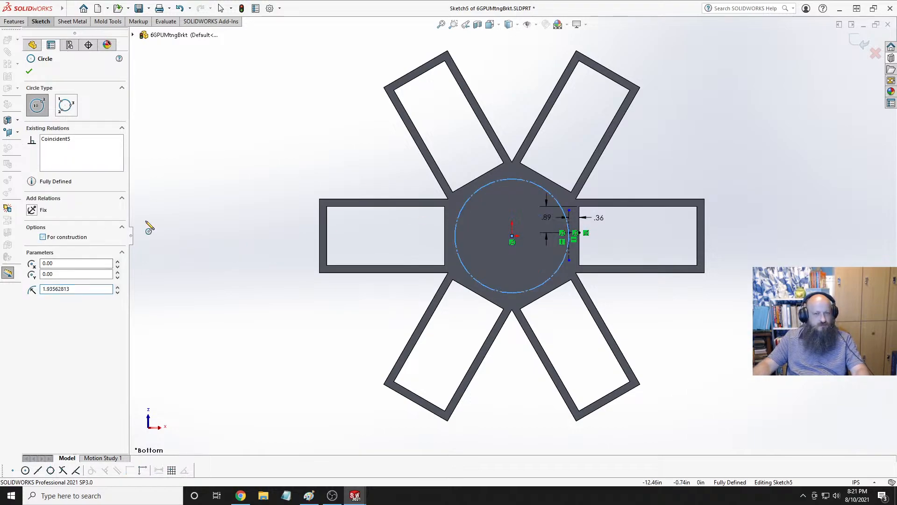
click(863, 43)
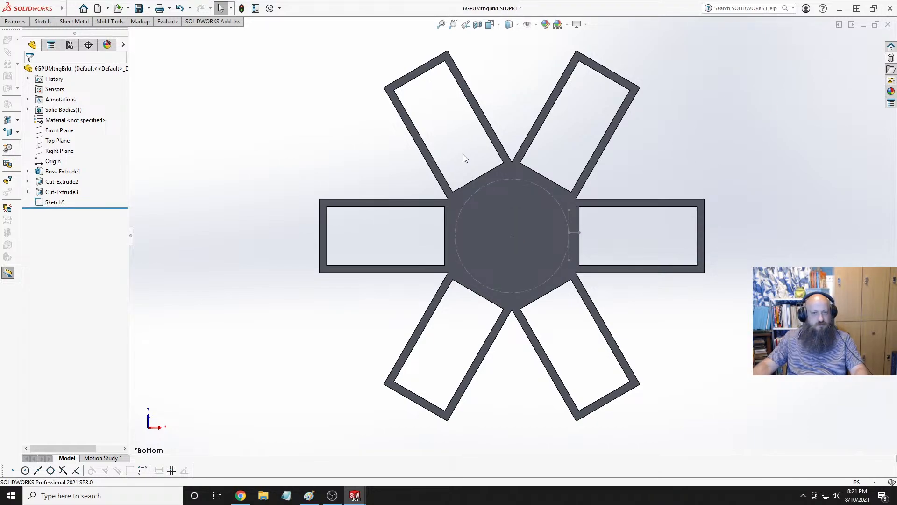
click(490, 183)
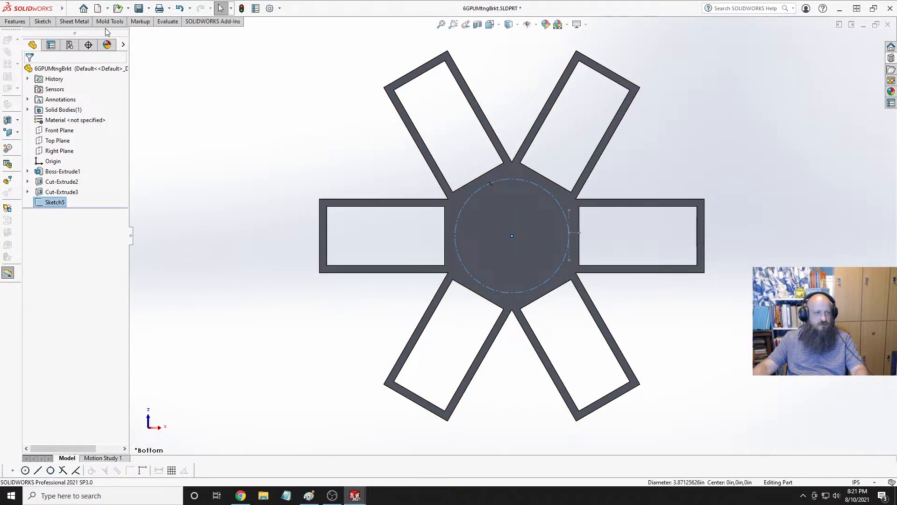
click(25, 22)
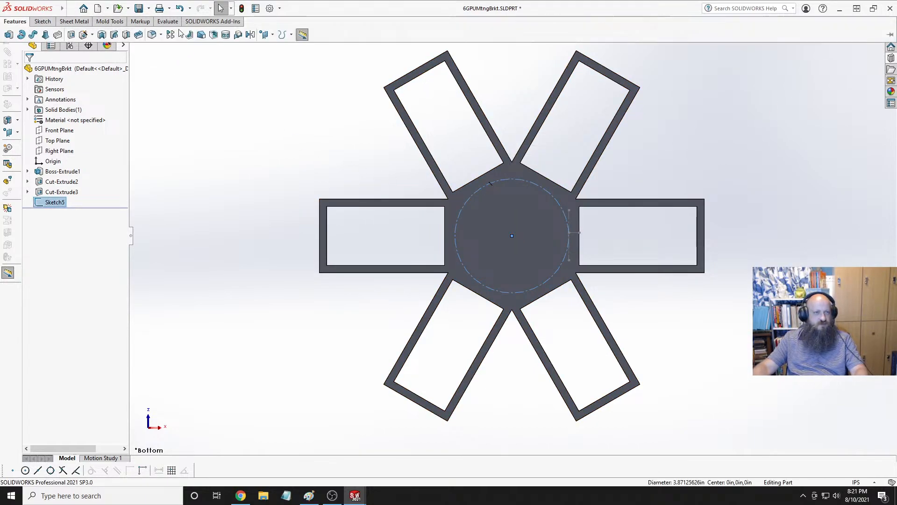
click(272, 35)
click(274, 63)
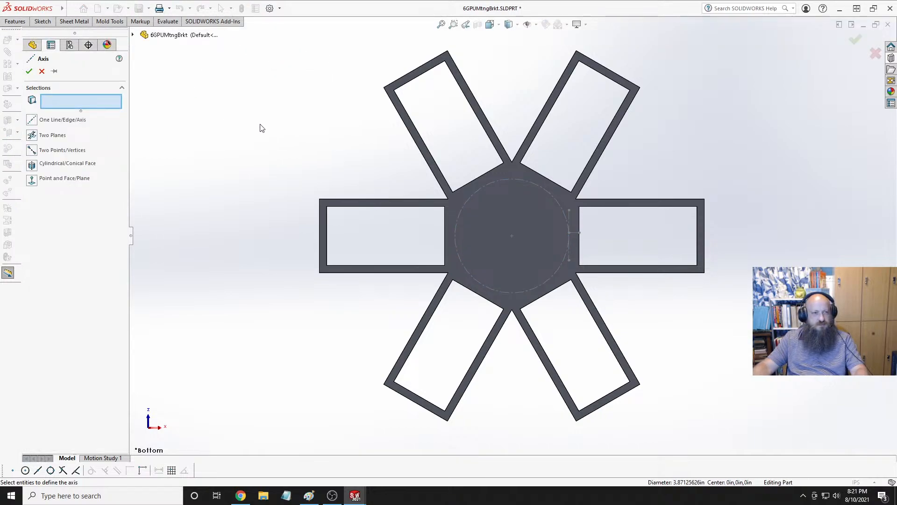
key(ctrl+7)
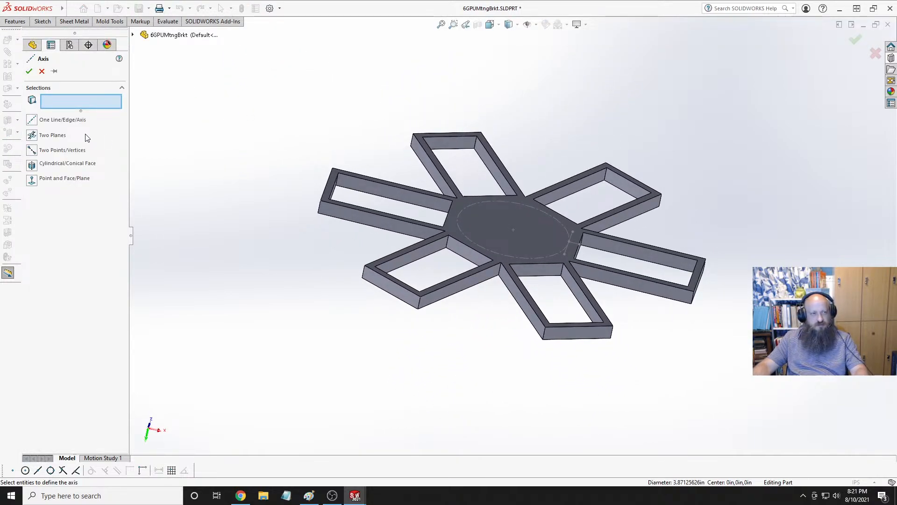
click(65, 164)
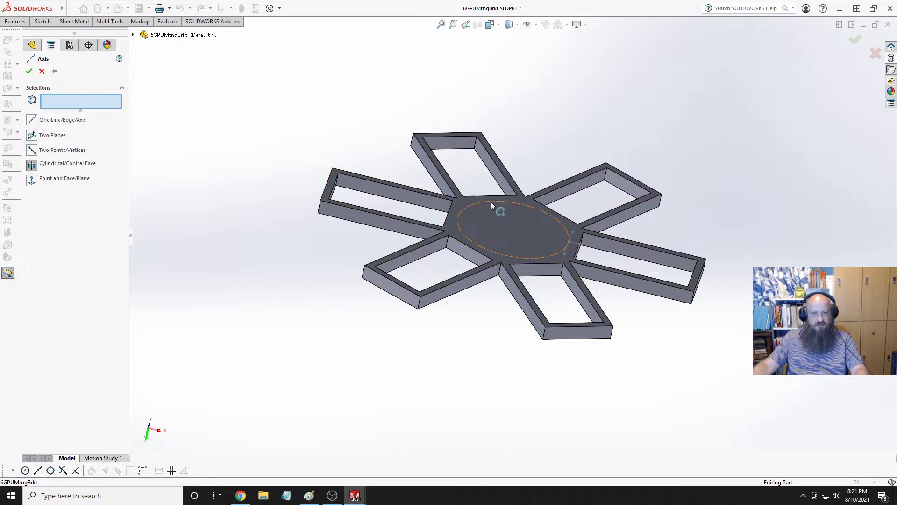
key(Escape)
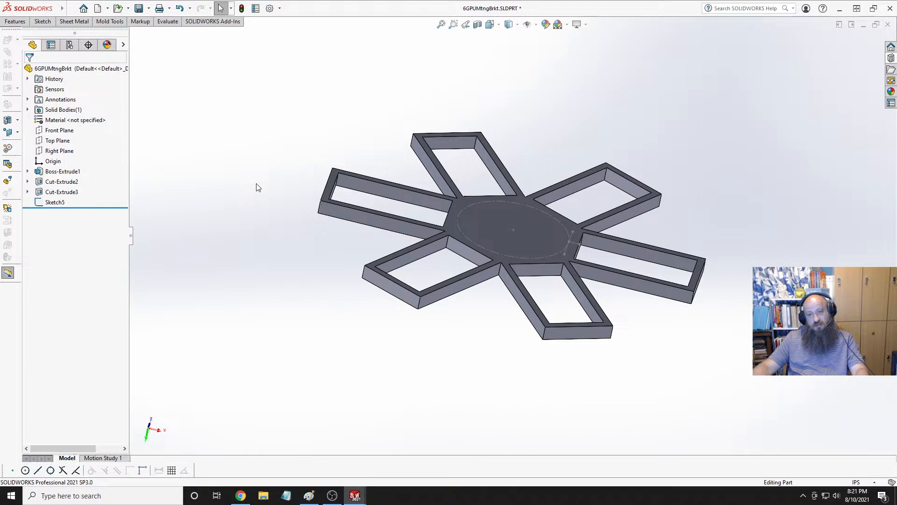
double_click(540, 210)
click(535, 224)
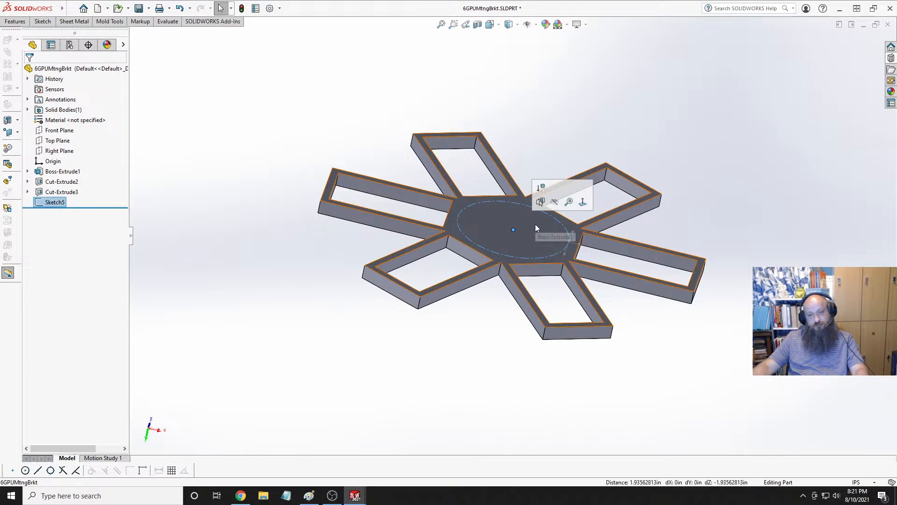
click(408, 168)
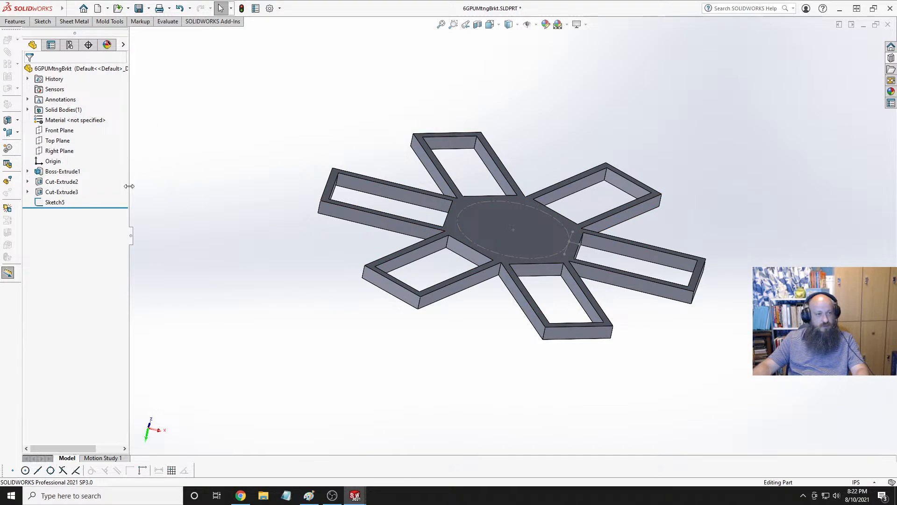
Start a reference axis, trying the circle's center point with an arm opening's inner end face and an edge, and clear the selections.
click(15, 22)
click(272, 35)
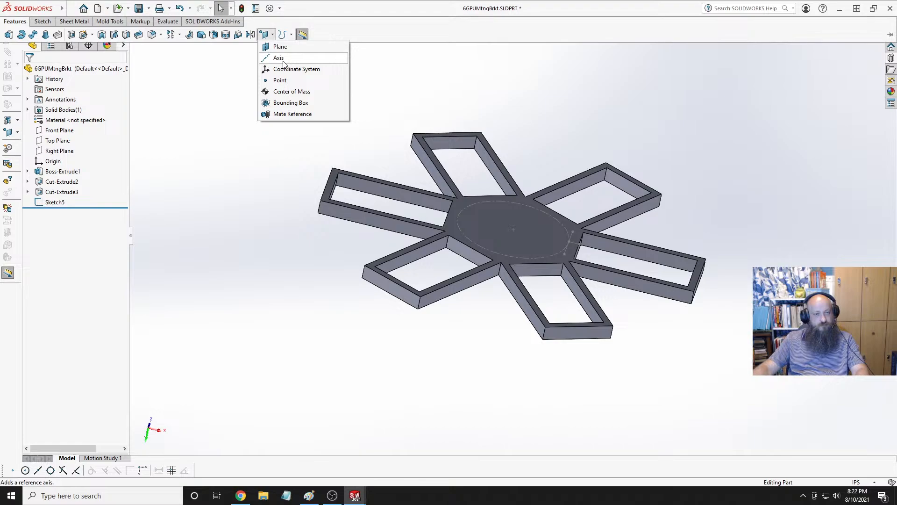
click(280, 58)
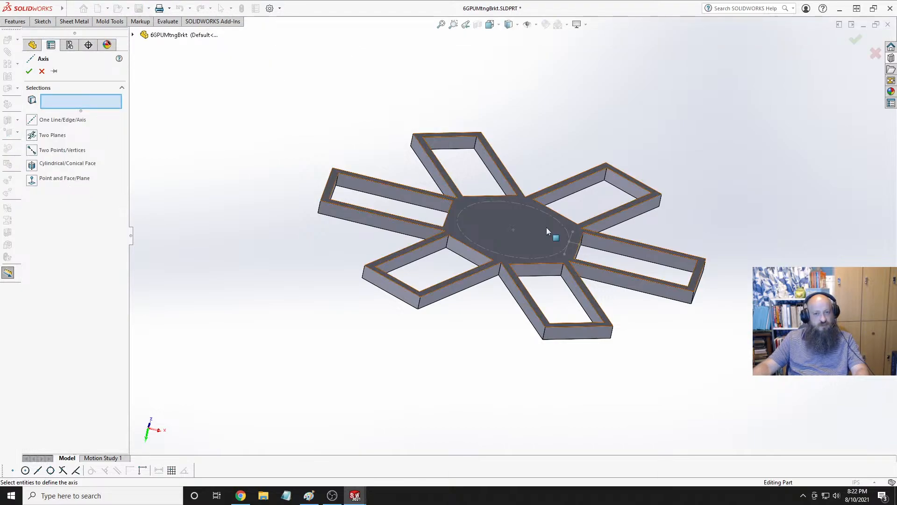
click(513, 230)
click(534, 274)
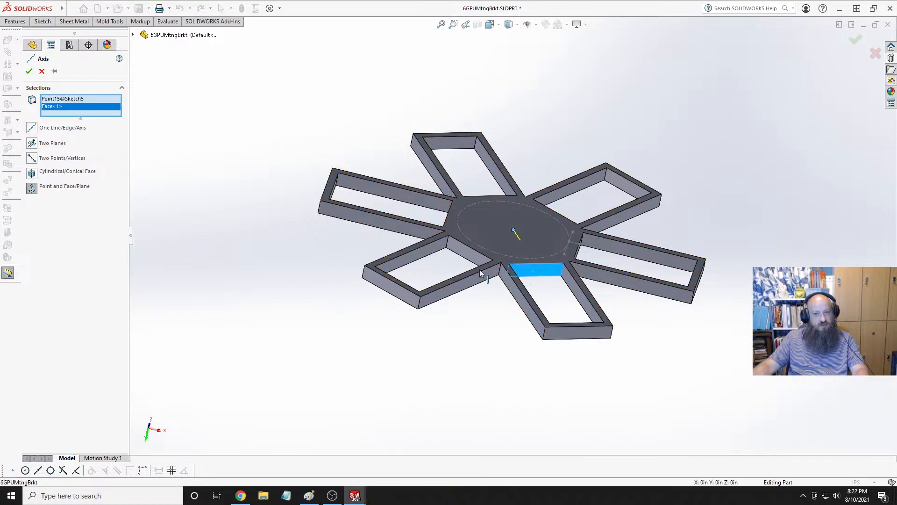
mouse_move(535, 273)
middle_down()
mouse_move(519, 190)
mouse_move(536, 277)
middle_up()
click(535, 272)
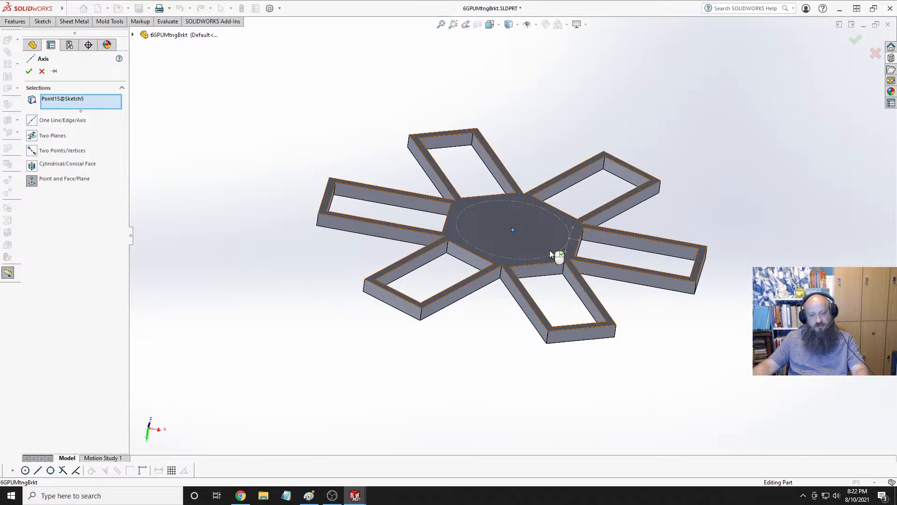
click(447, 245)
middle_drag(443, 247, 512, 230)
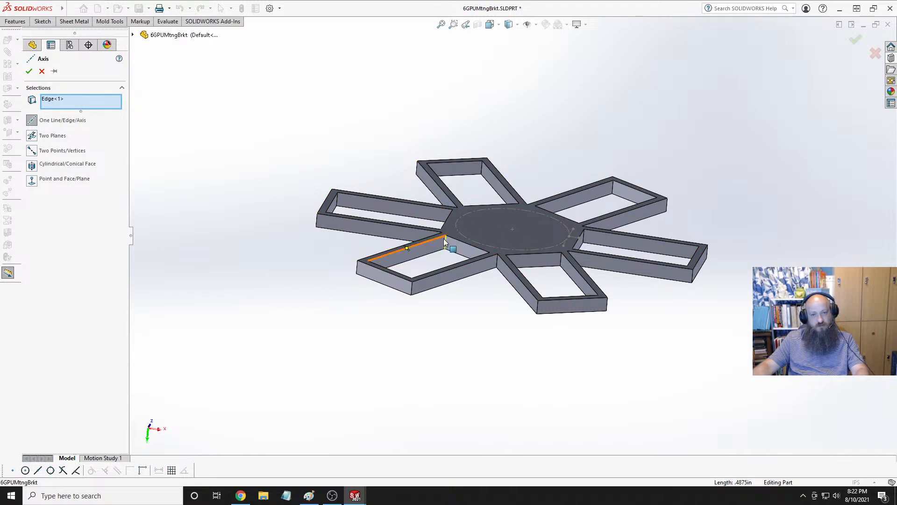
click(56, 100)
right_click(55, 100)
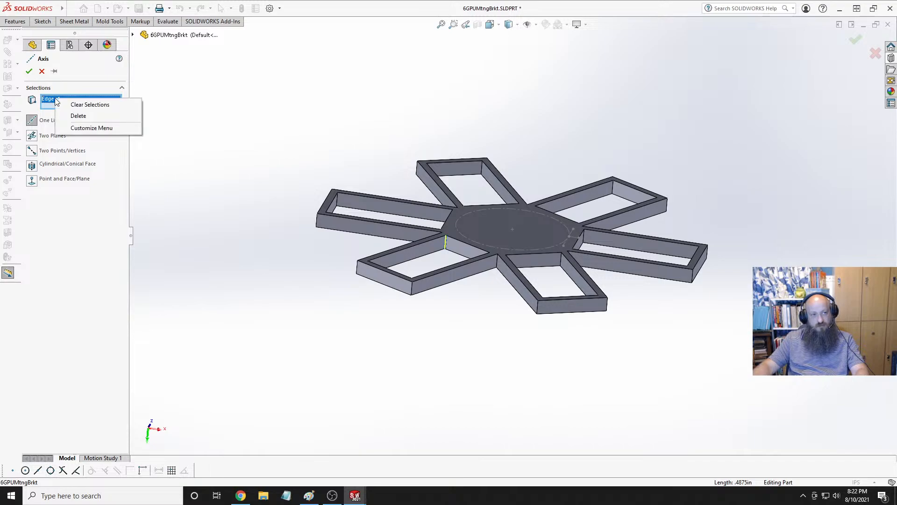
click(93, 105)
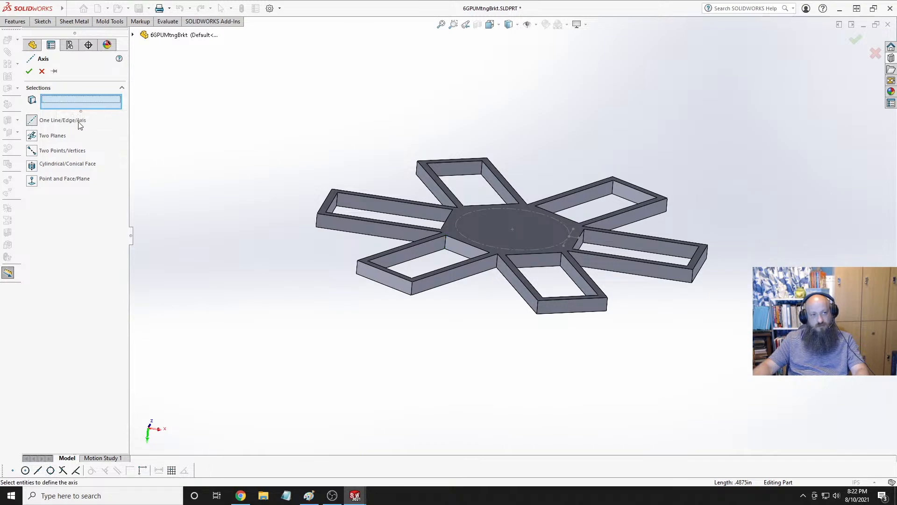
Create a reference axis through the construction circle's center point, perpendicular to the plate's opposite flat face.
click(513, 229)
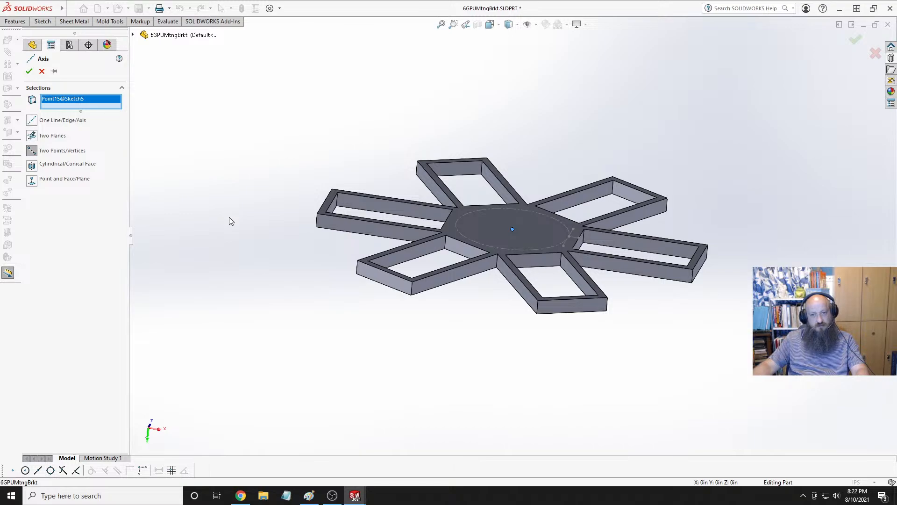
middle_drag(229, 217, 251, 106)
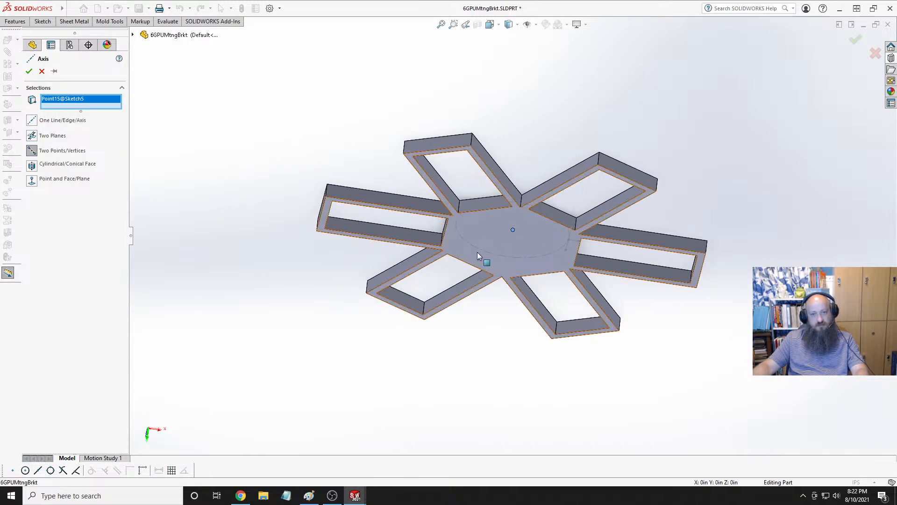
click(478, 226)
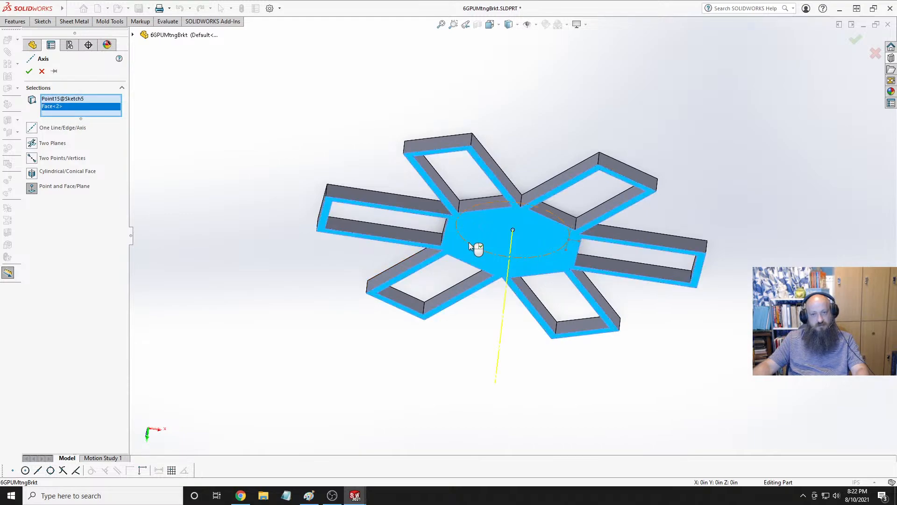
mouse_move(453, 159)
middle_down()
mouse_move(411, 194)
mouse_move(272, 180)
middle_up()
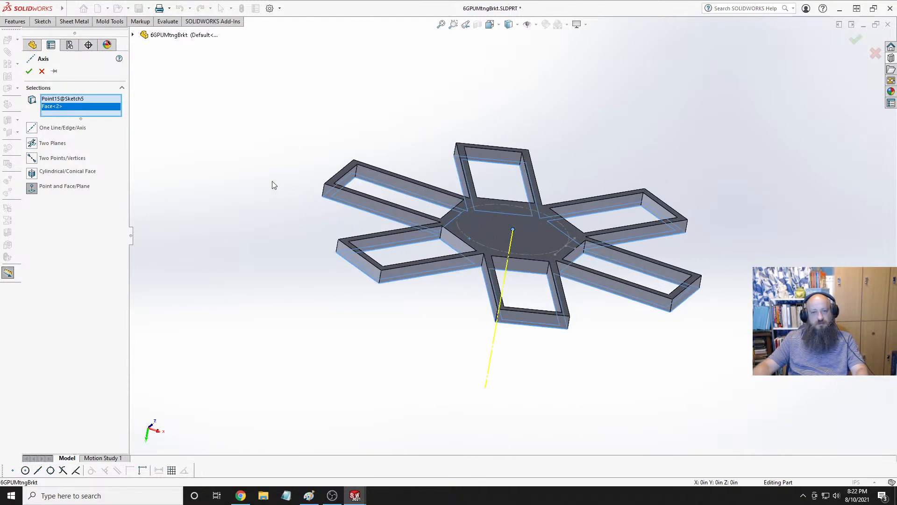
click(29, 71)
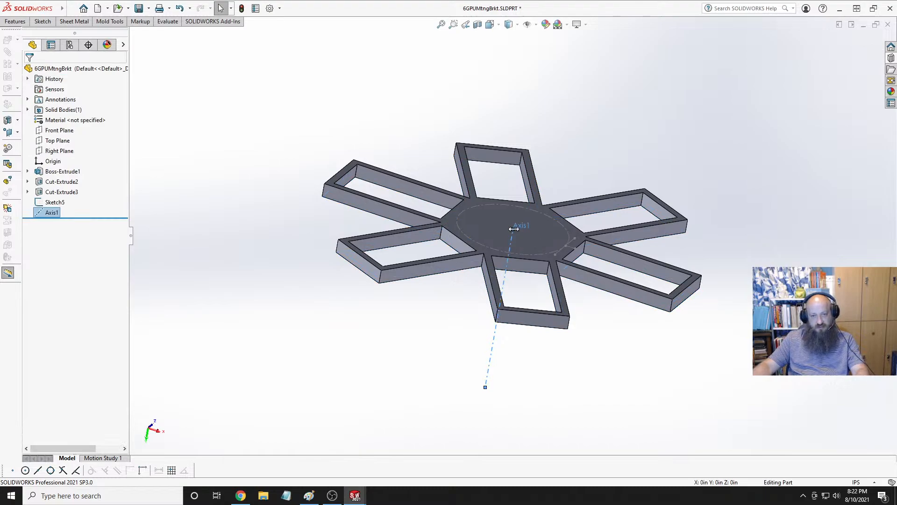
Extend the reference axis's end at the plate center well above the plate and deselect the axis.
drag(514, 229, 555, 83)
middle_drag(641, 159, 639, 124)
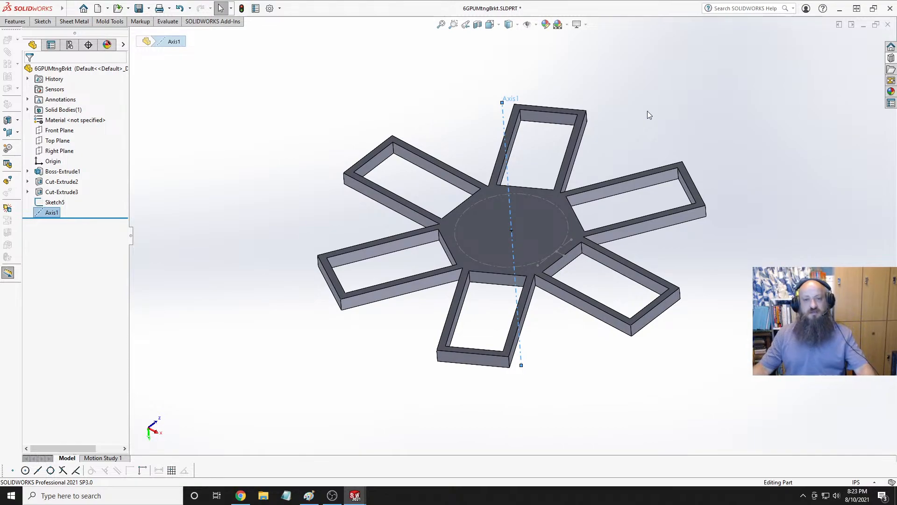
click(646, 110)
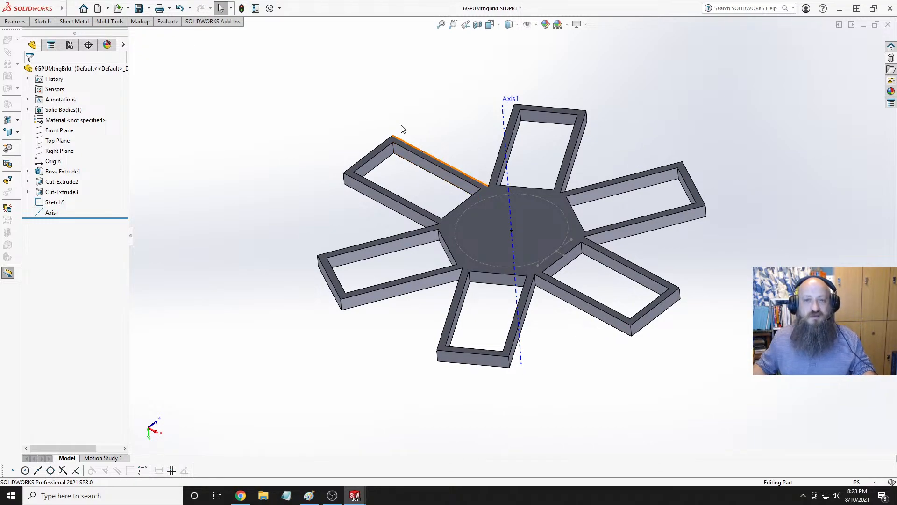
Start a Hole Wizard hole as an ANSI Inch bottoming tapped hole, size 1/4-20, and choose its end condition.
click(15, 22)
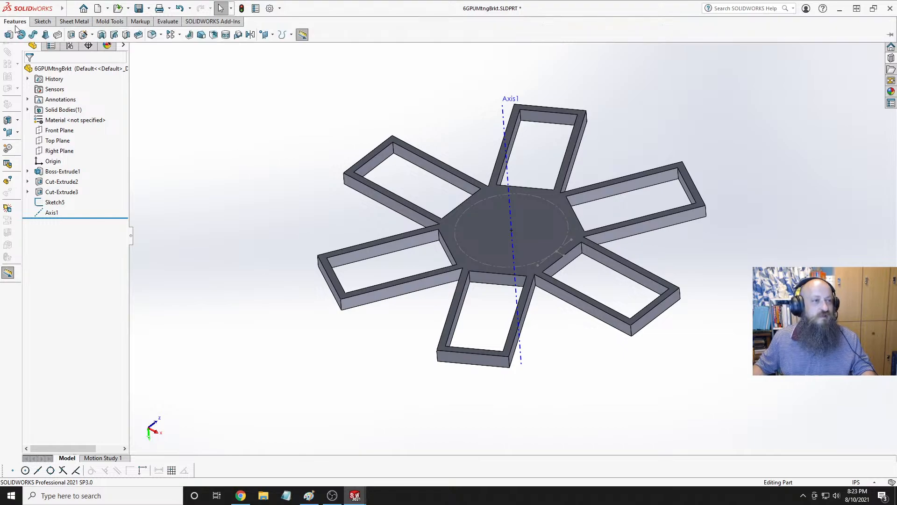
click(93, 35)
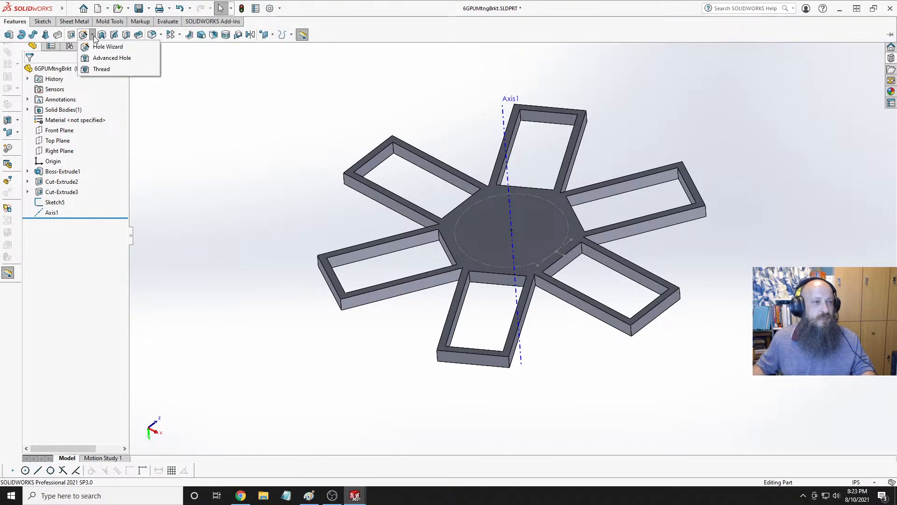
click(106, 47)
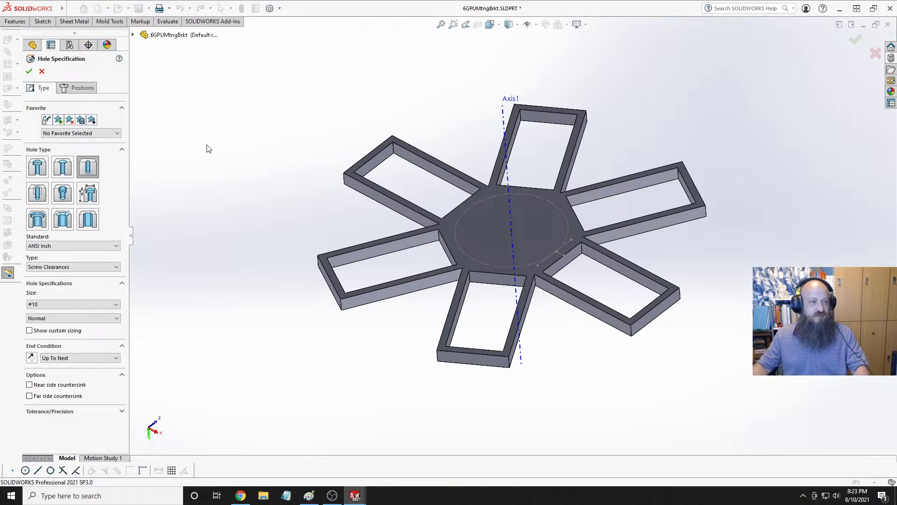
click(37, 191)
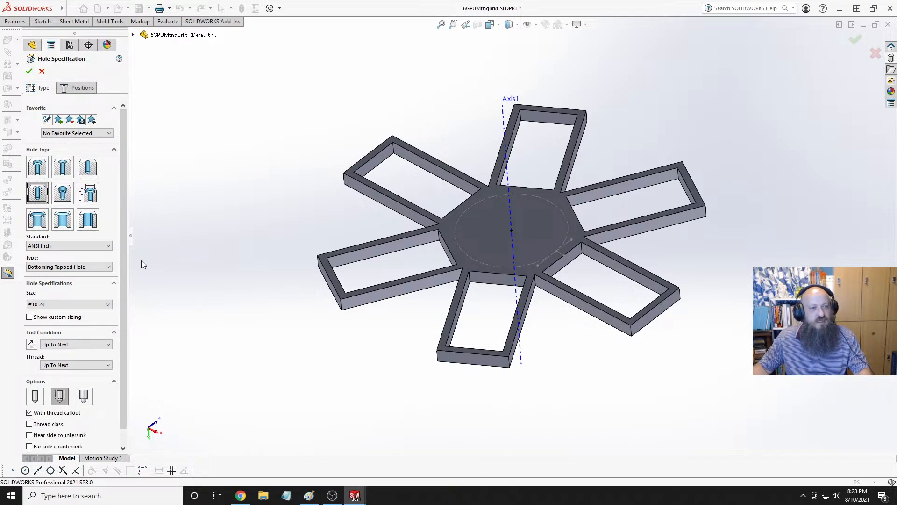
click(72, 267)
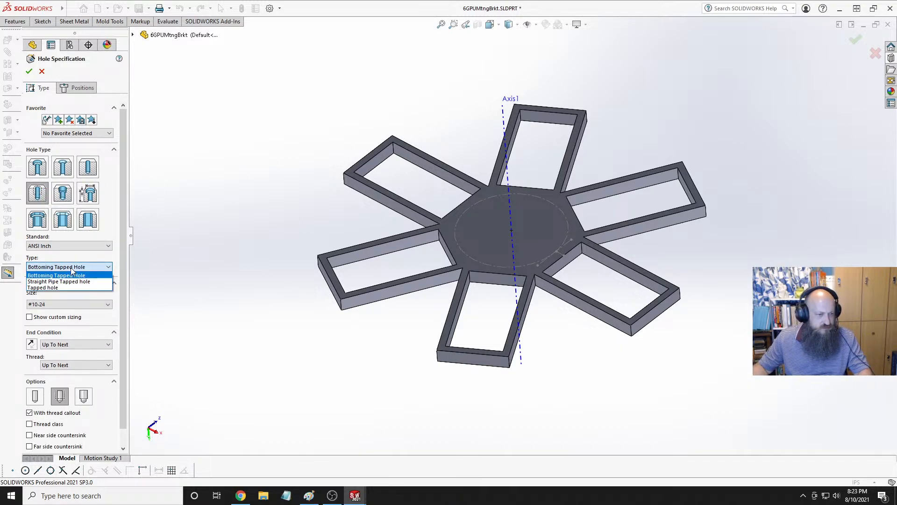
click(71, 267)
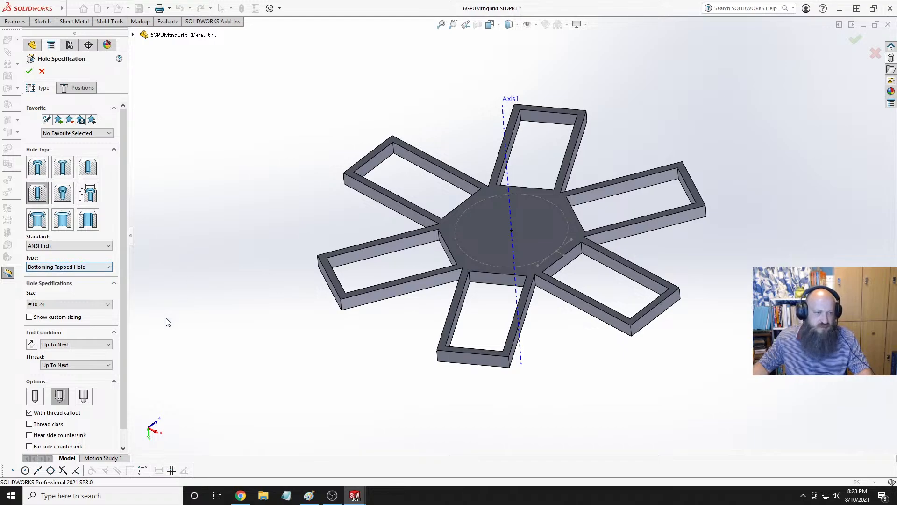
click(76, 304)
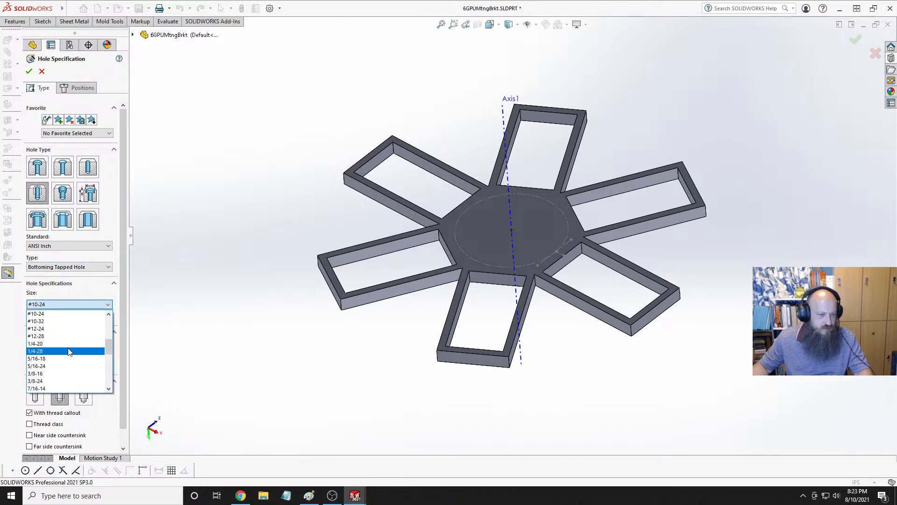
click(66, 343)
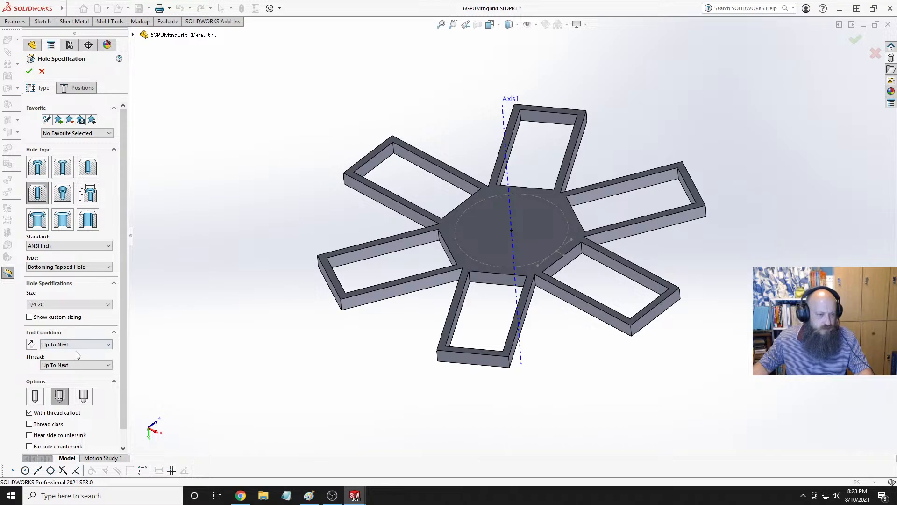
click(108, 345)
click(75, 356)
Place the tapped hole on the plate's hexagonal center face at the centerlines' intersection on the construction circle, and finish the hole.
click(78, 88)
click(557, 249)
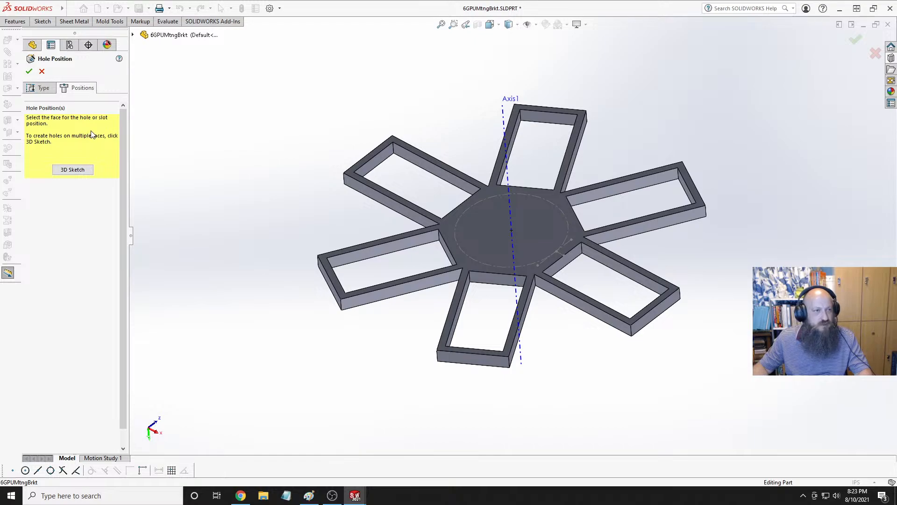
click(543, 226)
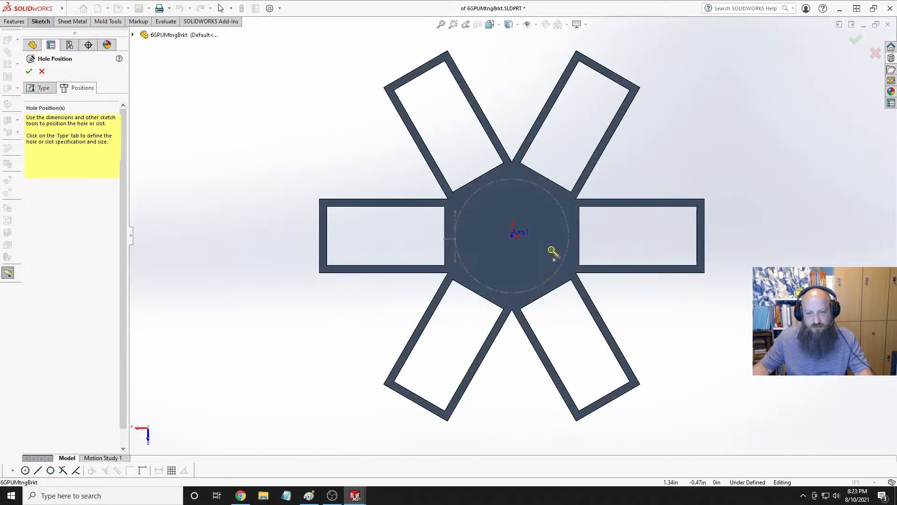
click(456, 240)
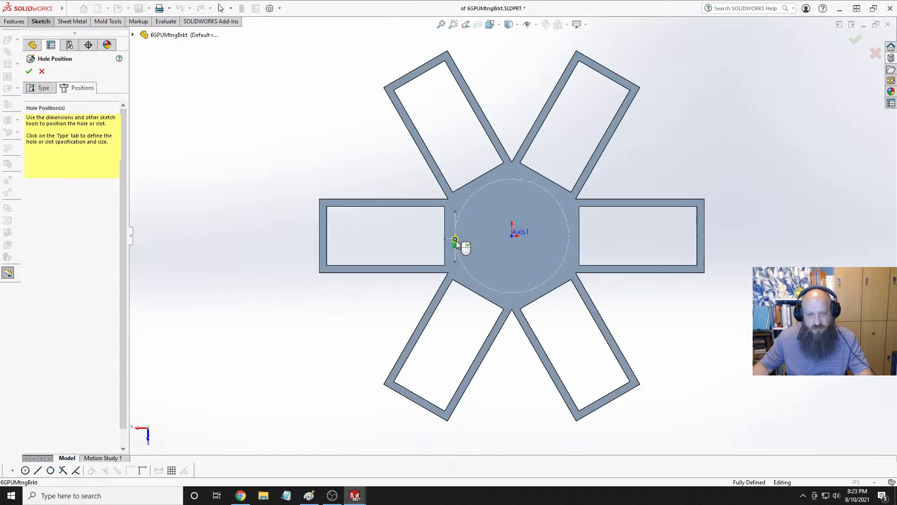
click(29, 71)
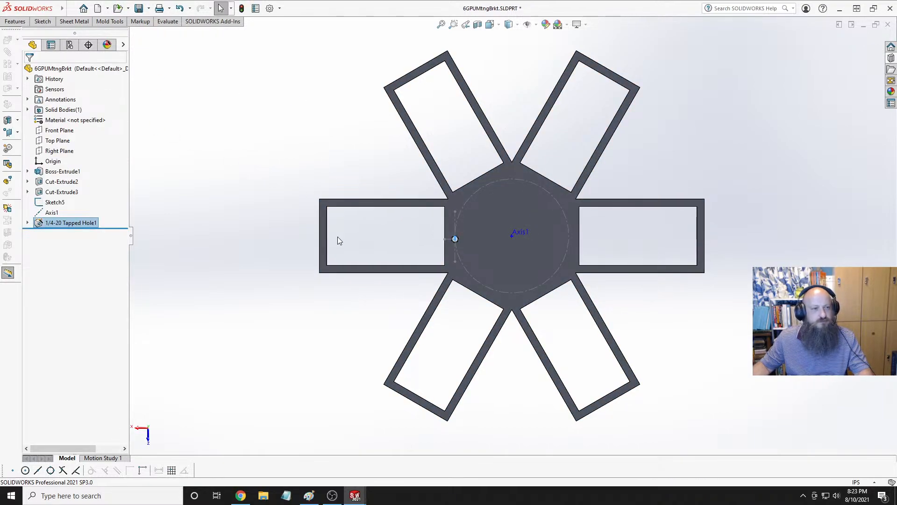
Examine the new tapped hole beside the arm opening up close and from an angle.
middle_drag(337, 238, 406, 144)
scroll(518, 223, down, 6)
middle_drag(383, 186, 483, 200)
scroll(460, 186, down, 4)
scroll(483, 200, up, 4)
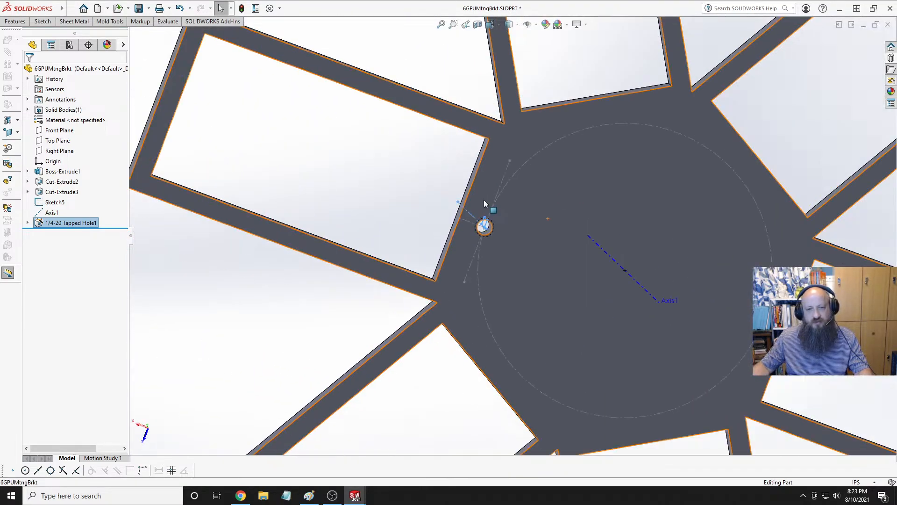
scroll(484, 200, up, 3)
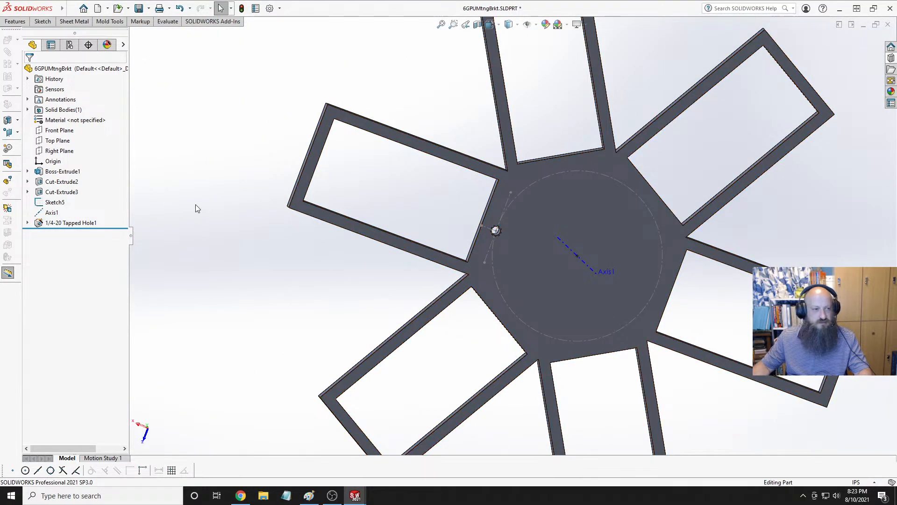
Create a circular pattern of the 1/4-20 tapped hole about the central axis, with 6 instances equally spaced over 360 degrees.
click(65, 222)
ctrl+click(51, 213)
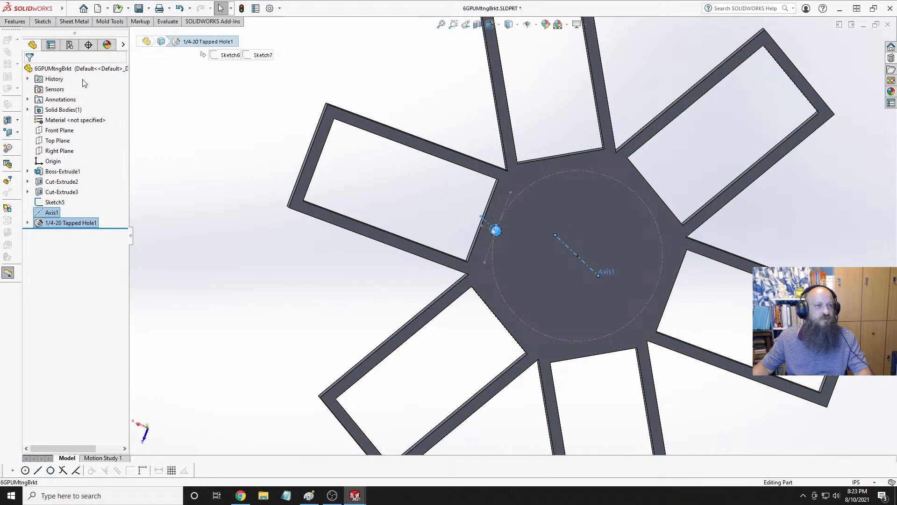
click(37, 23)
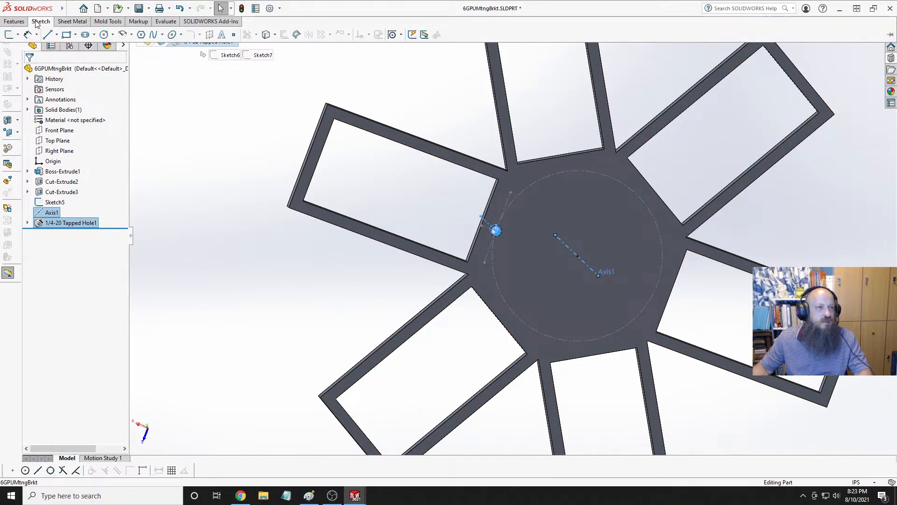
click(14, 21)
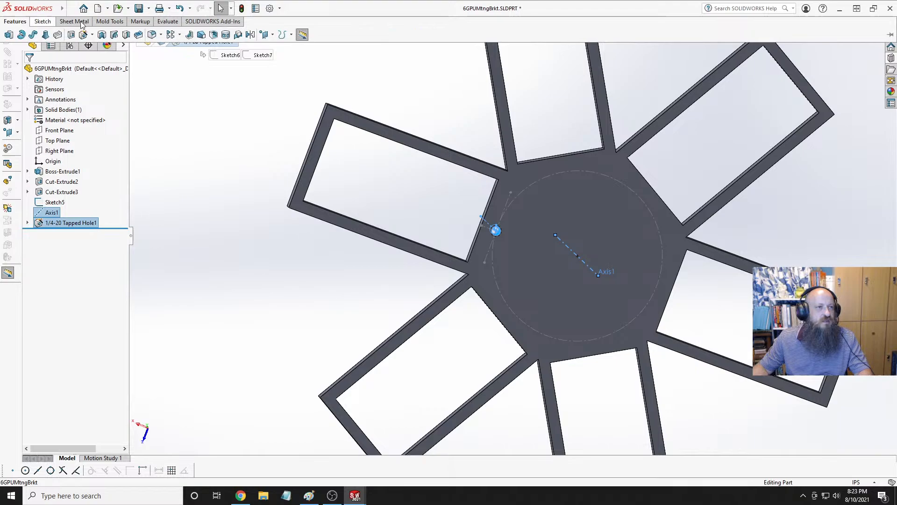
click(180, 35)
click(188, 58)
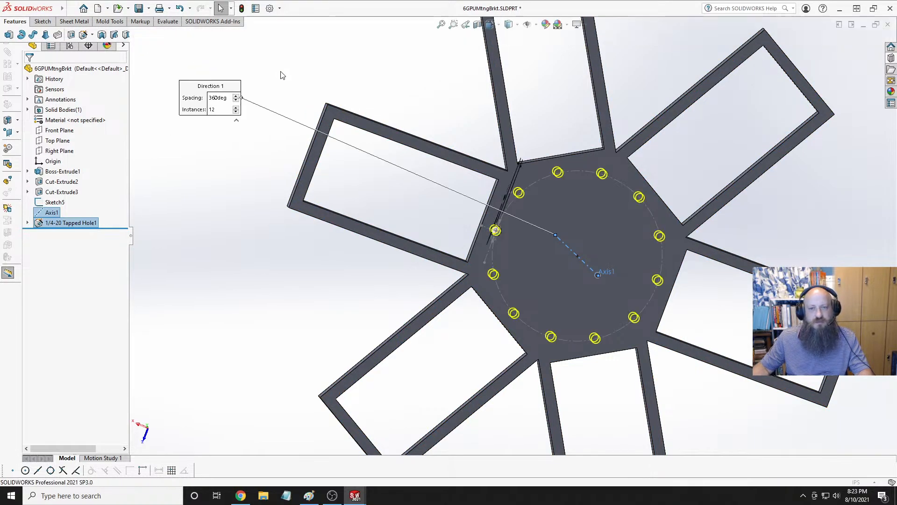
double_click(77, 154)
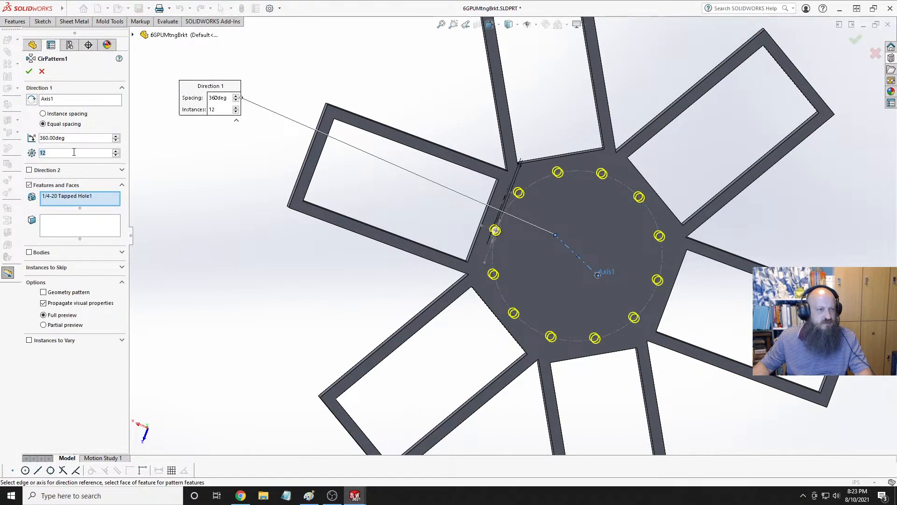
text(6)
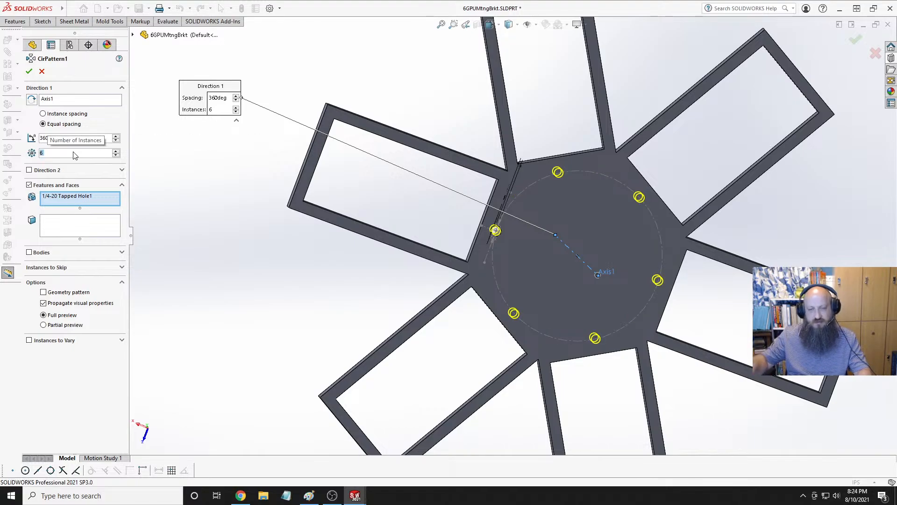
middle_drag(291, 227, 395, 238)
middle_drag(452, 243, 372, 242)
click(29, 71)
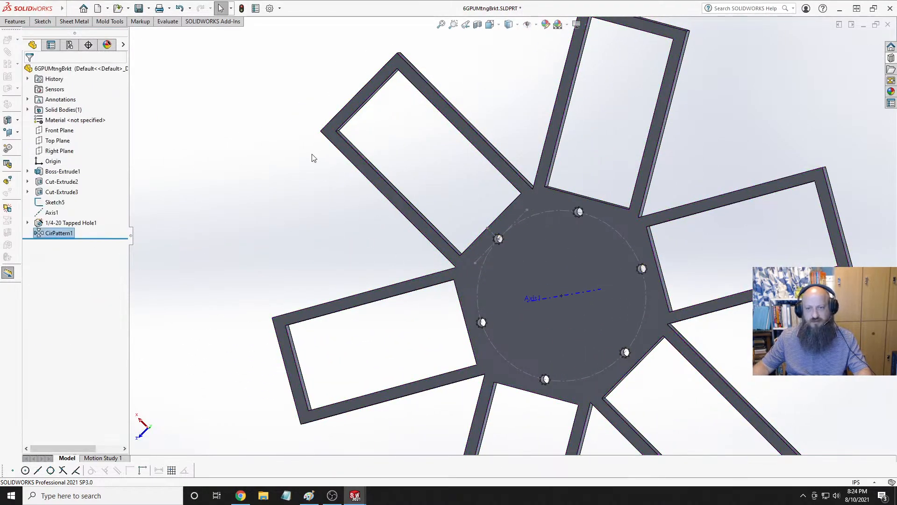
Set the isometric view and hide the centerline sketch and the central reference axis.
key(space)
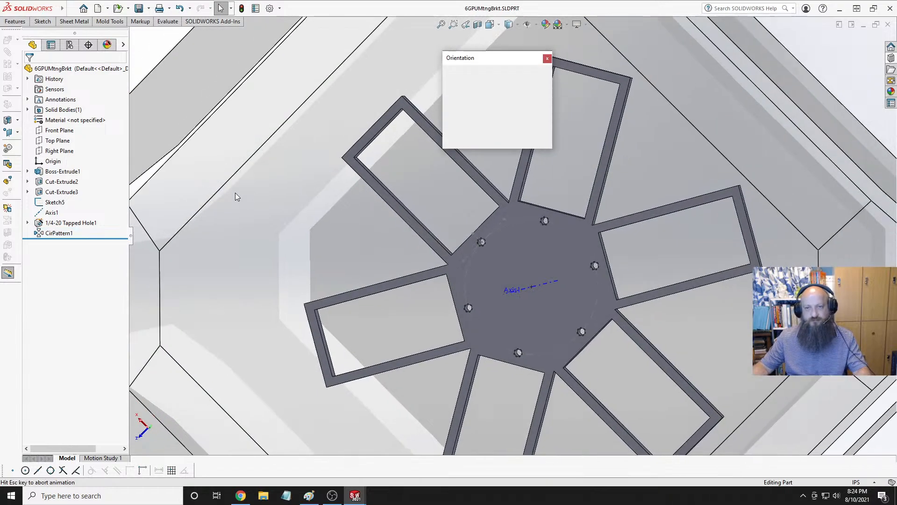
click(536, 111)
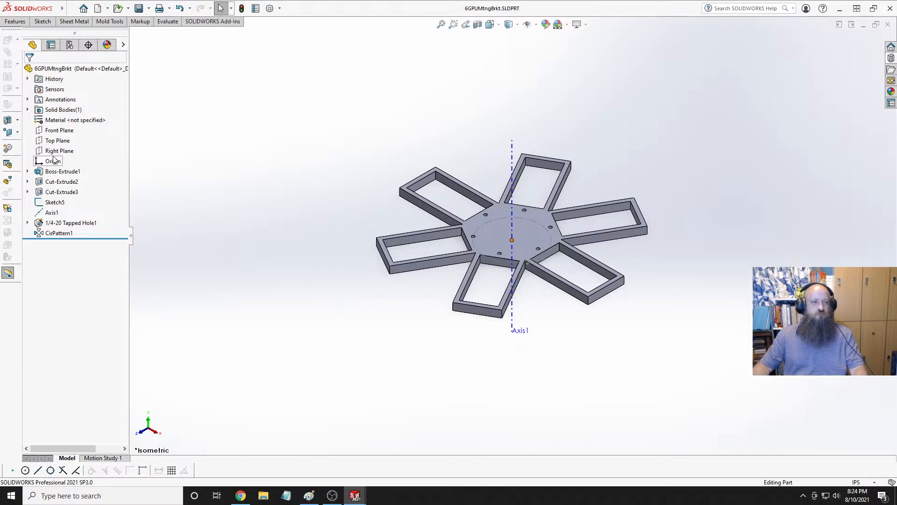
click(55, 202)
click(66, 189)
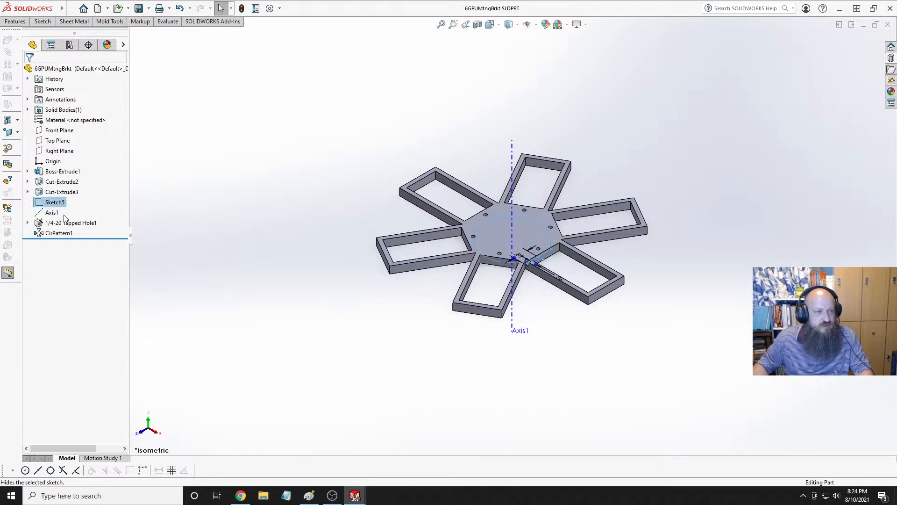
click(51, 213)
click(64, 199)
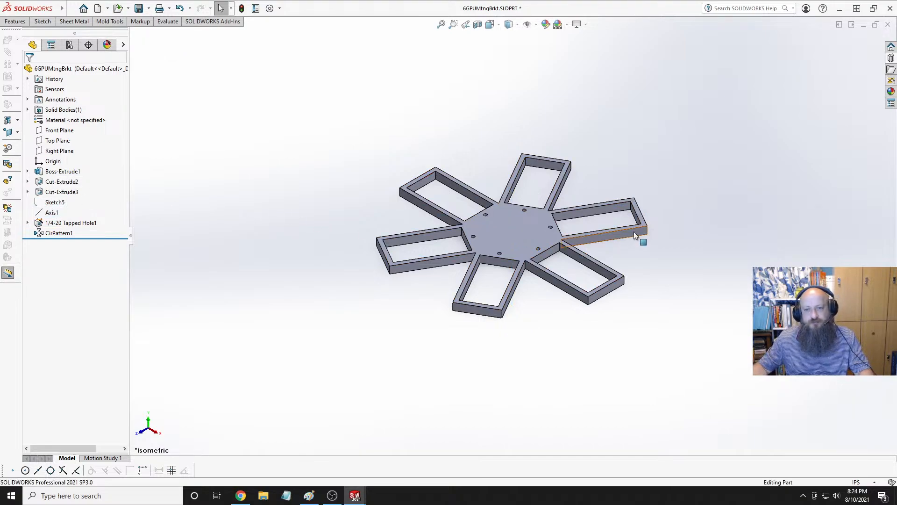
middle_drag(634, 232, 635, 255)
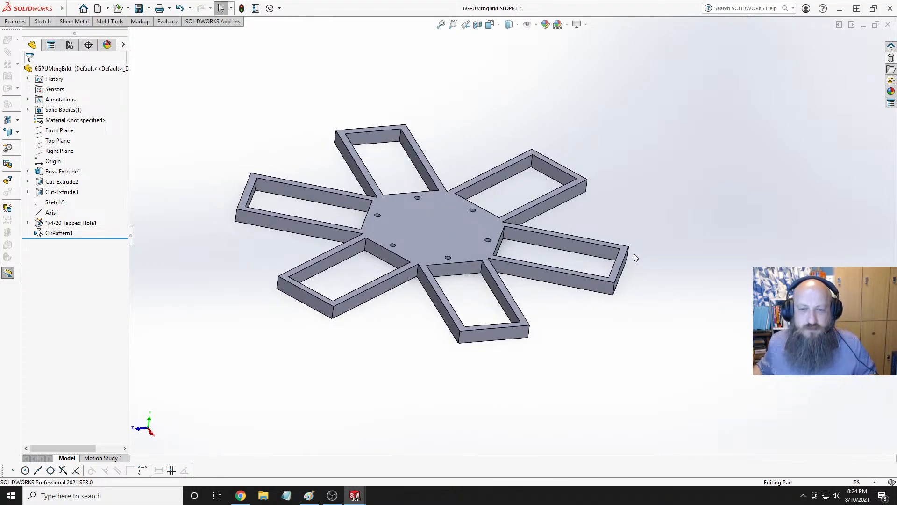
middle_drag(633, 236, 446, 143)
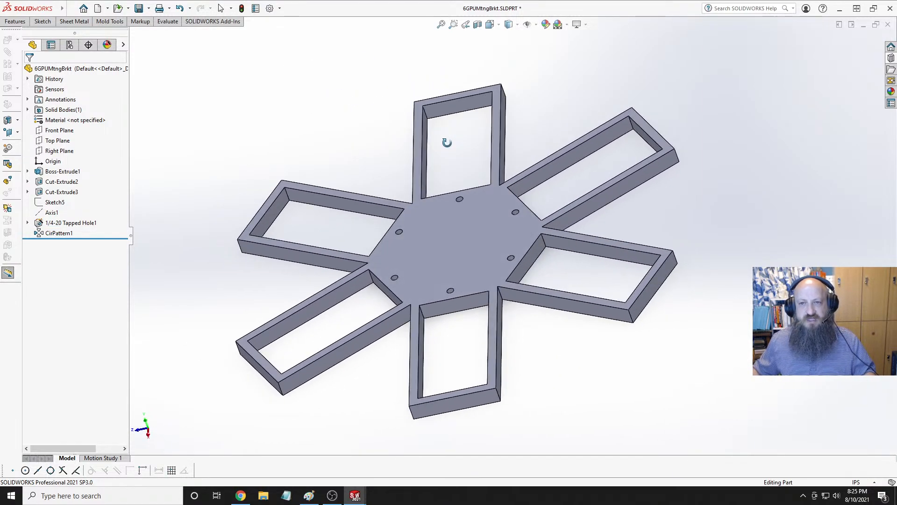
middle_drag(575, 108, 601, 151)
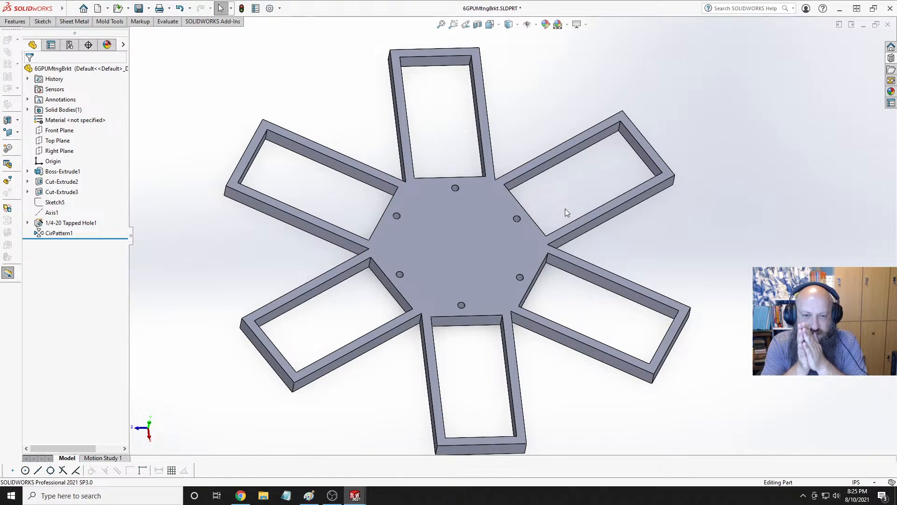
Examine the six-armed plate and its patterned tapped holes from several angles and up close.
key(ctrl+s)
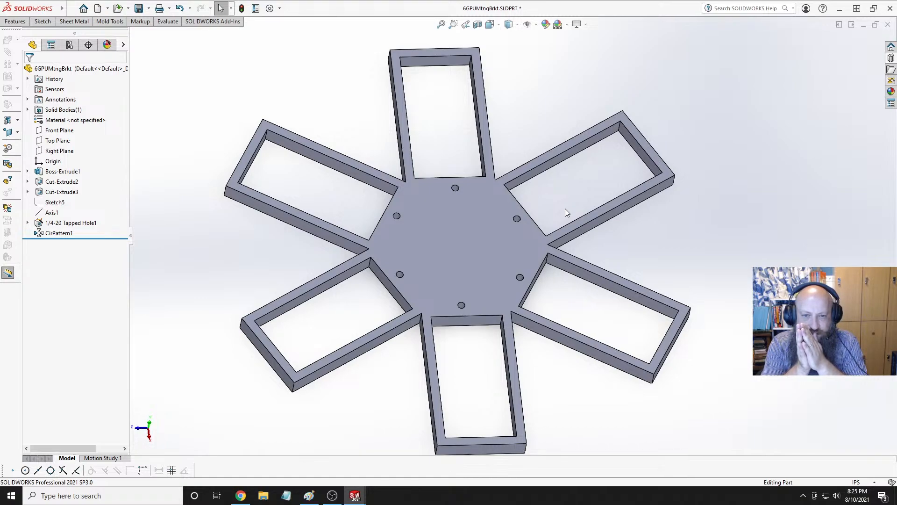
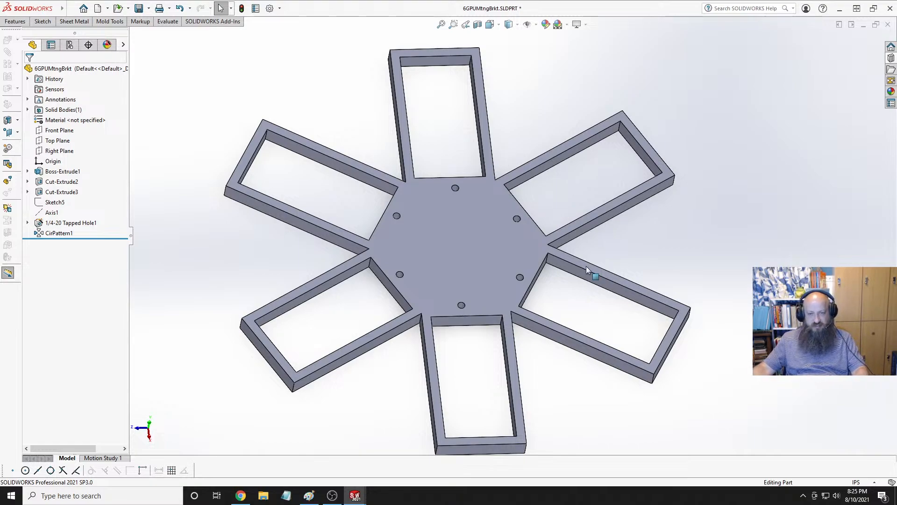
middle_drag(586, 265, 531, 237)
scroll(554, 260, up, 3)
scroll(518, 220, down, 3)
middle_drag(511, 207, 512, 191)
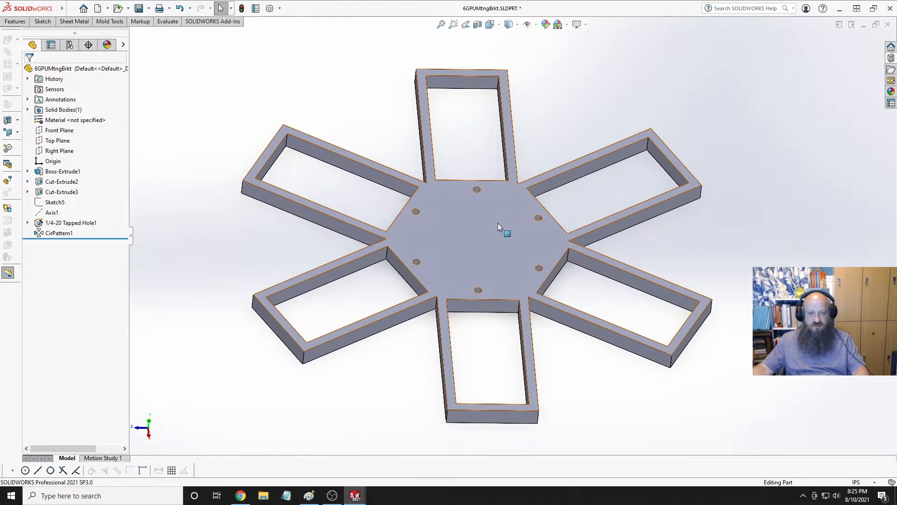
middle_drag(497, 223, 505, 156)
scroll(472, 201, down, 3)
scroll(553, 179, up, 5)
middle_drag(621, 170, 618, 190)
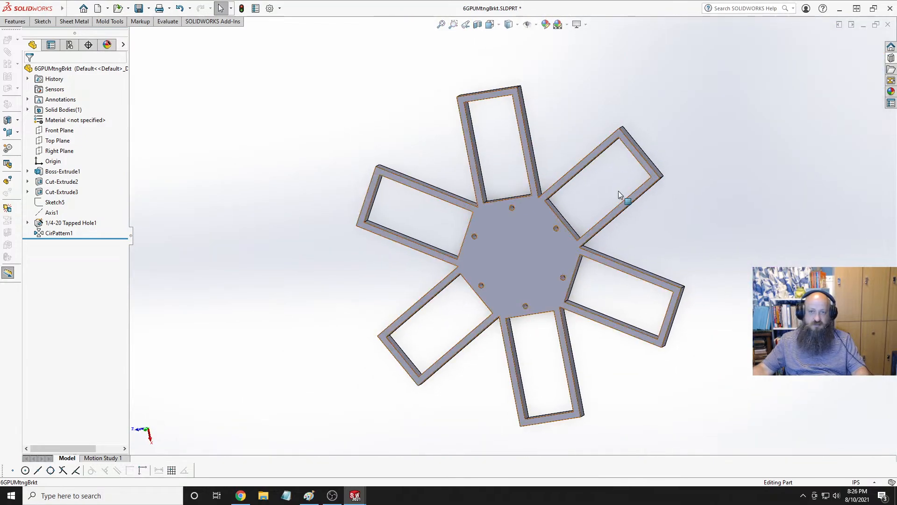
scroll(618, 191, down, 4)
middle_drag(569, 177, 571, 70)
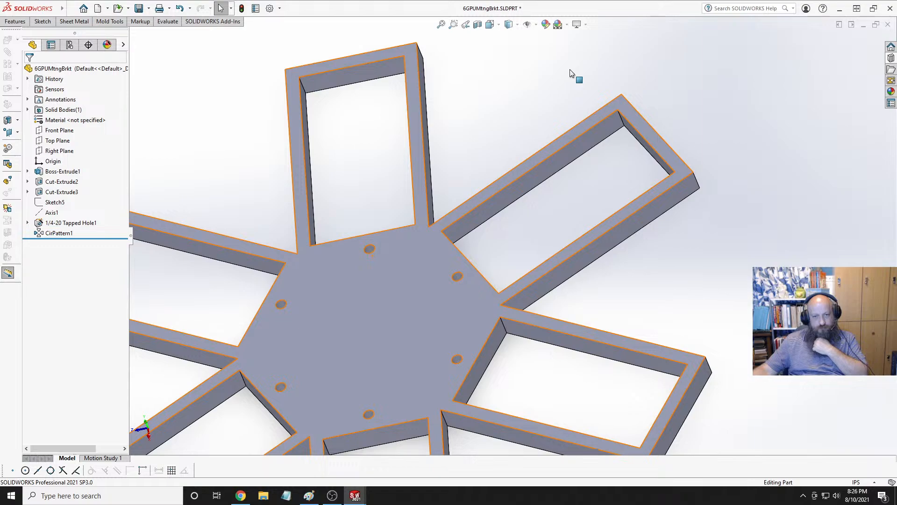
Switch to the Assem2 assembly and examine how the GPU mounting bracket's notched end sits over the plate's tapped hole.
key(ctrl+Tab)
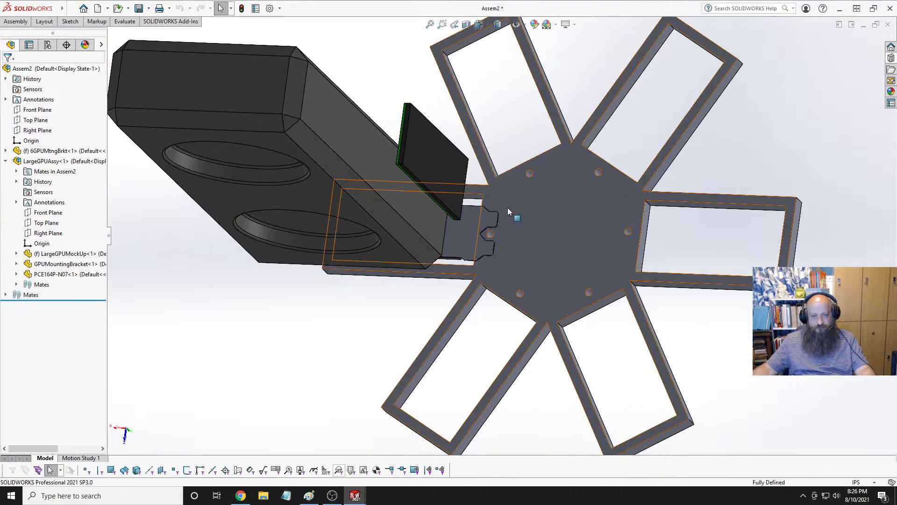
middle_drag(508, 212, 460, 239)
scroll(497, 242, down, 4)
click(441, 200)
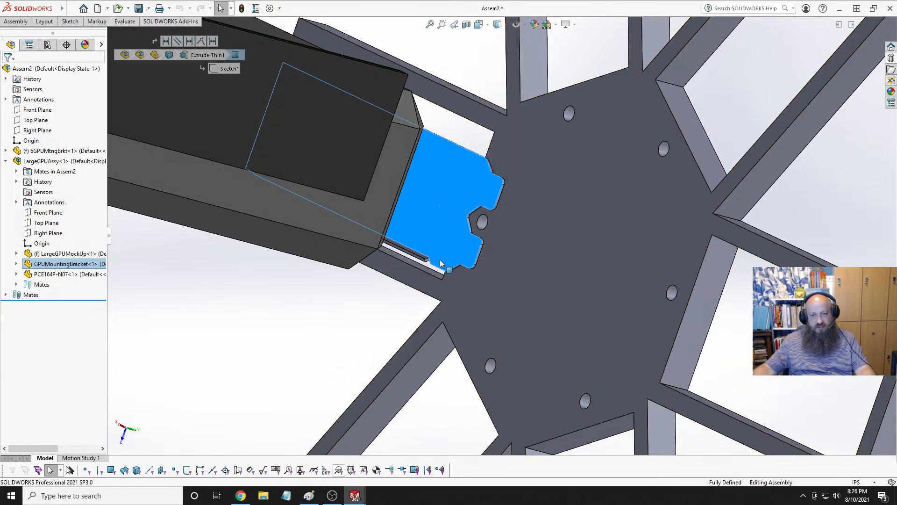
click(359, 308)
Examine the GPU mounting bracket's slotted tab against the outer end face of the plate's arm.
scroll(490, 244, up, 3)
middle_drag(486, 246, 450, 174)
scroll(634, 201, down, 3)
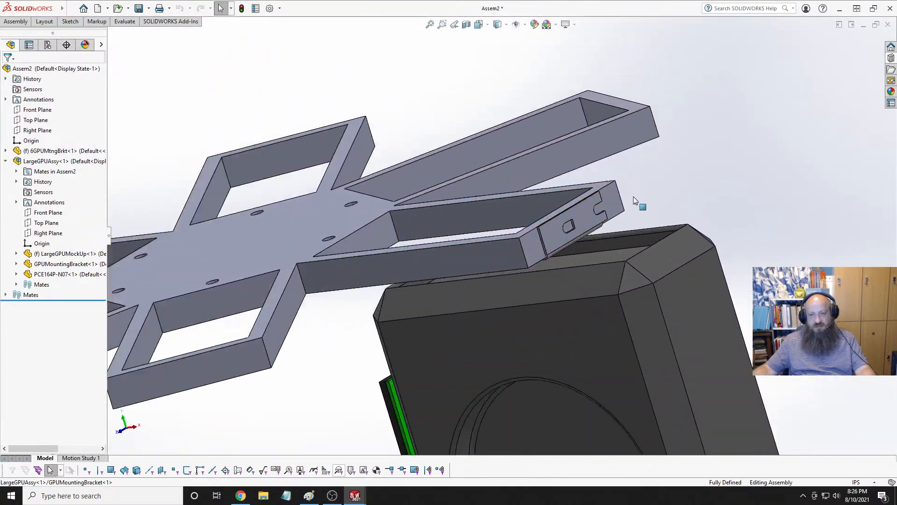
scroll(634, 197, down, 4)
middle_drag(553, 238, 456, 252)
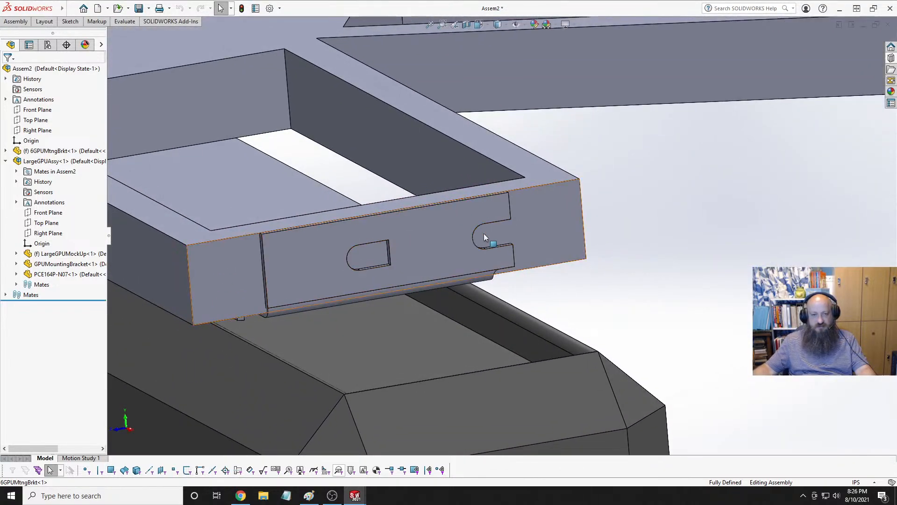
scroll(482, 235, up, 5)
scroll(334, 275, down, 2)
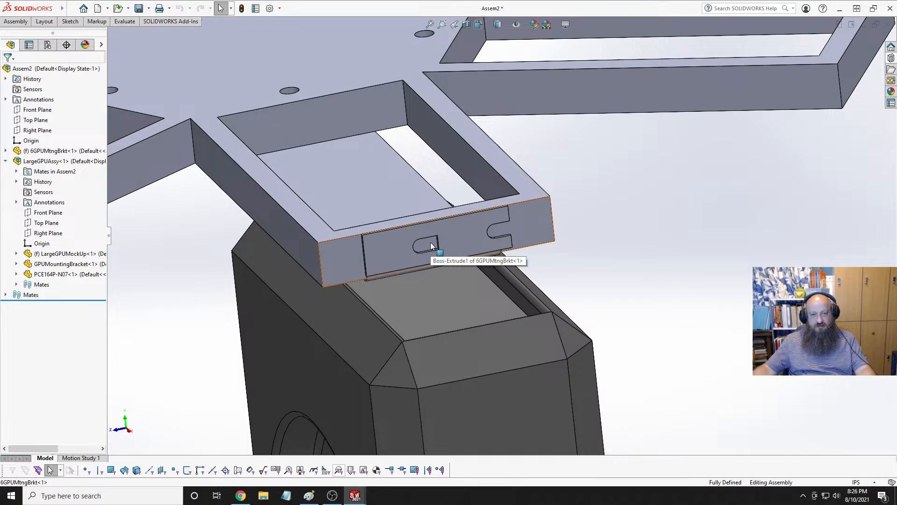
Measure the distance from the arm's vertical end edge to the round end of the bracket's closed slot.
click(320, 261)
scroll(444, 266, down, 3)
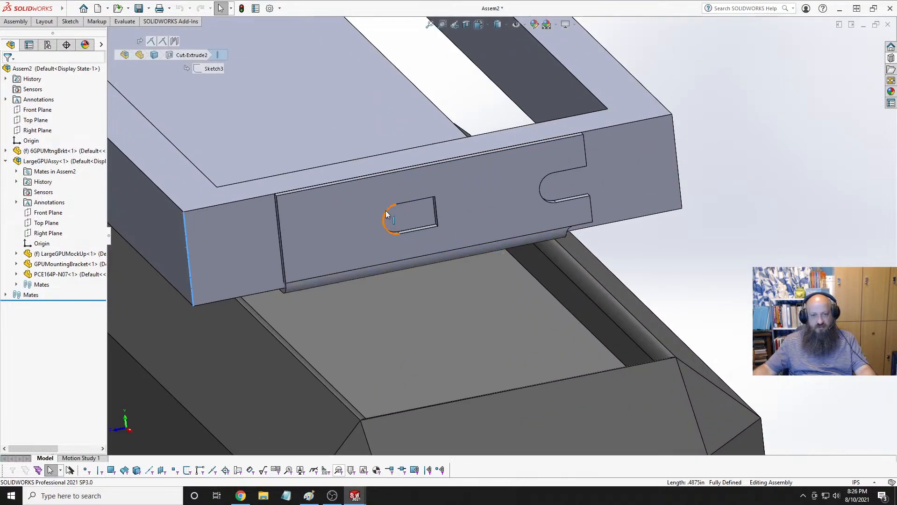
ctrl+click(386, 215)
click(124, 22)
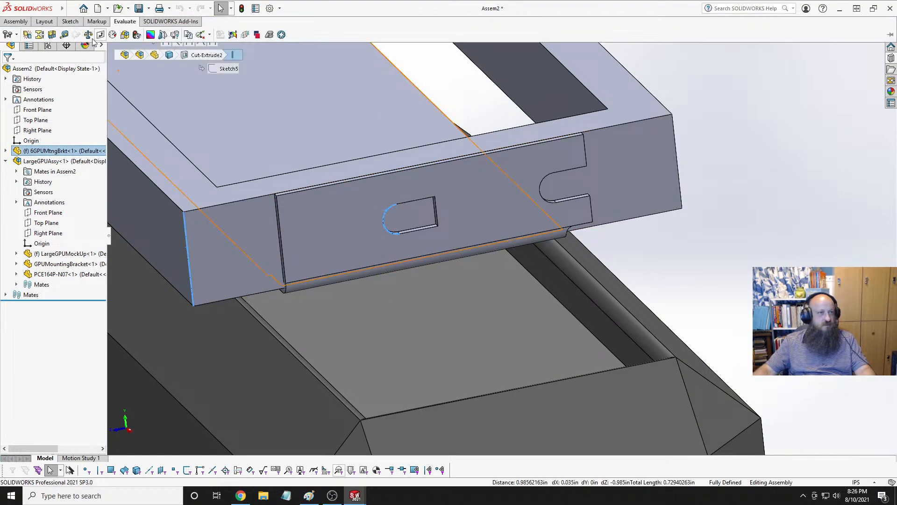
click(88, 35)
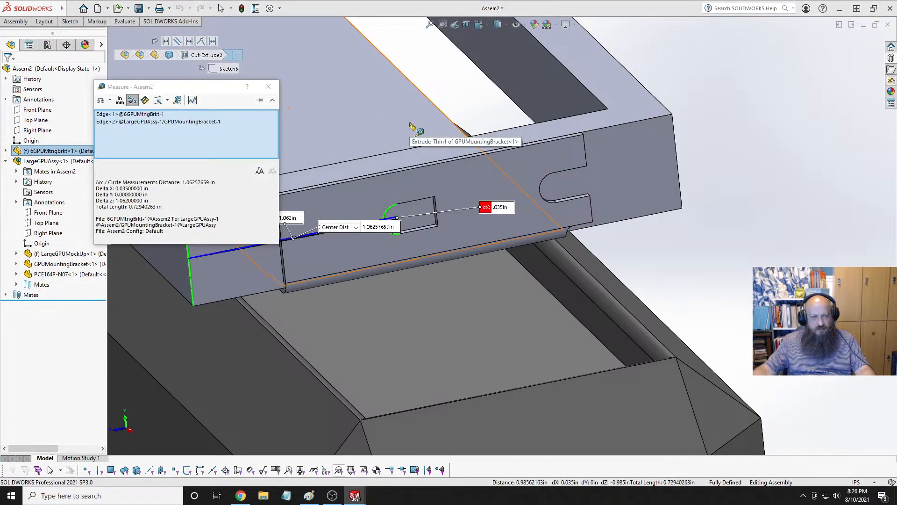
Measure from the same arm edge to the round end of the bracket's open slot, and close the measurement.
key(ctrl+Right)
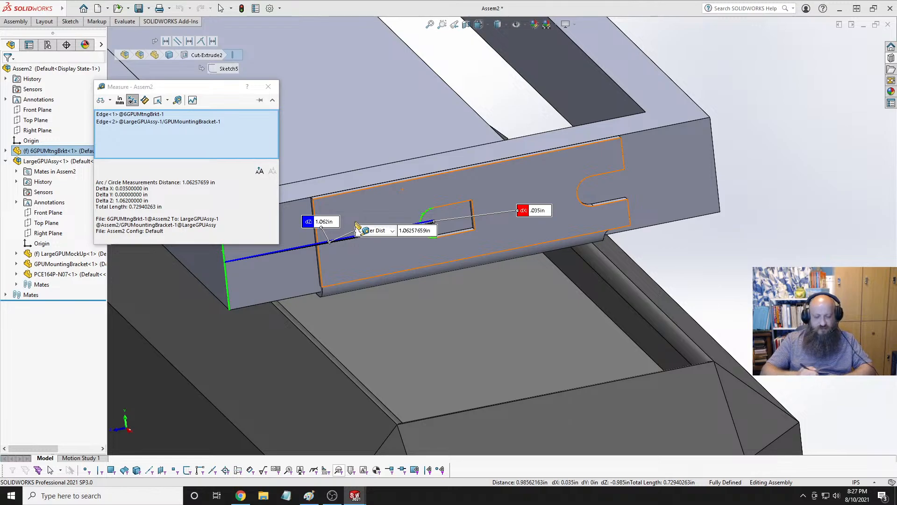
click(429, 216)
click(580, 192)
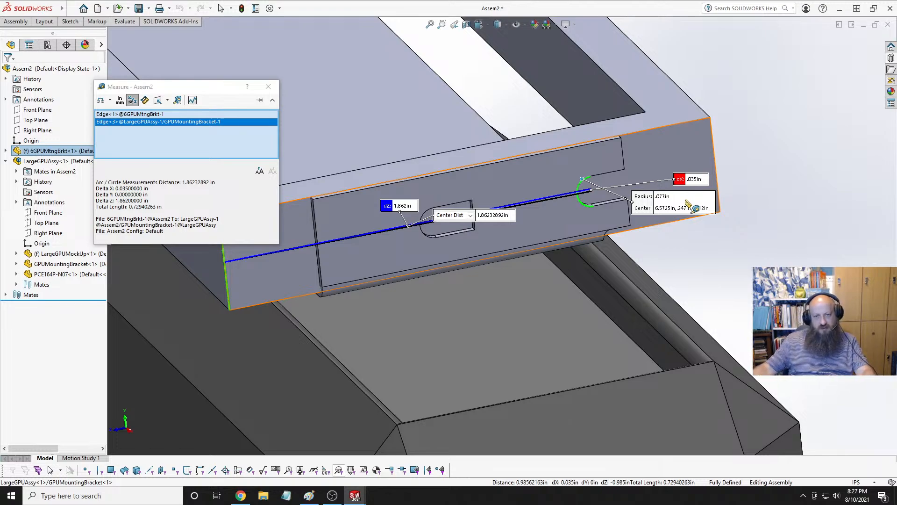
key(Escape)
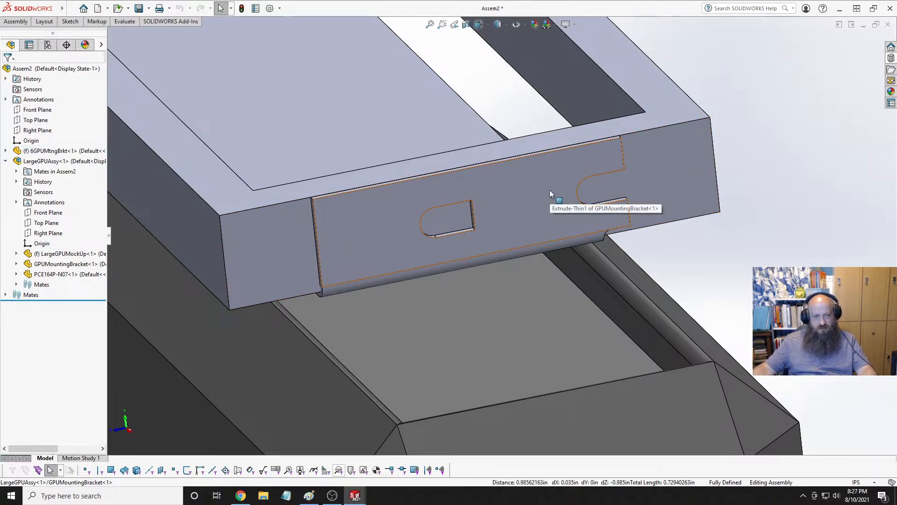
Examine the plate with the attached GPU assembly from the underside and from several other angles.
scroll(531, 209, up, 5)
middle_drag(445, 153, 547, 5)
middle_drag(552, 2, 135, 180)
scroll(536, 324, down, 5)
scroll(535, 324, up, 5)
middle_drag(328, 172, 193, 162)
scroll(194, 161, up, 6)
scroll(240, 170, down, 4)
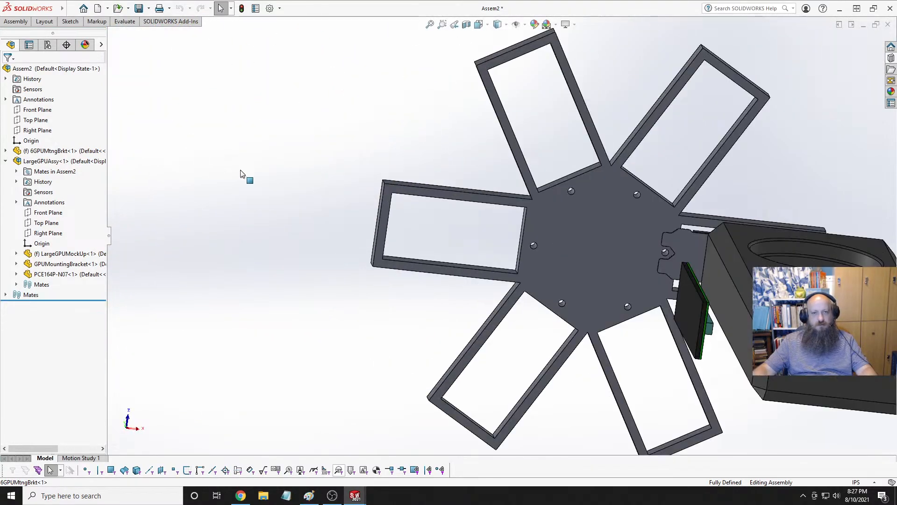
scroll(471, 220, up, 2)
scroll(571, 237, down, 1)
Measure the distance from the closed bracket slot's arc to the plate's upper face, and close the measurement.
middle_drag(576, 236, 418, 229)
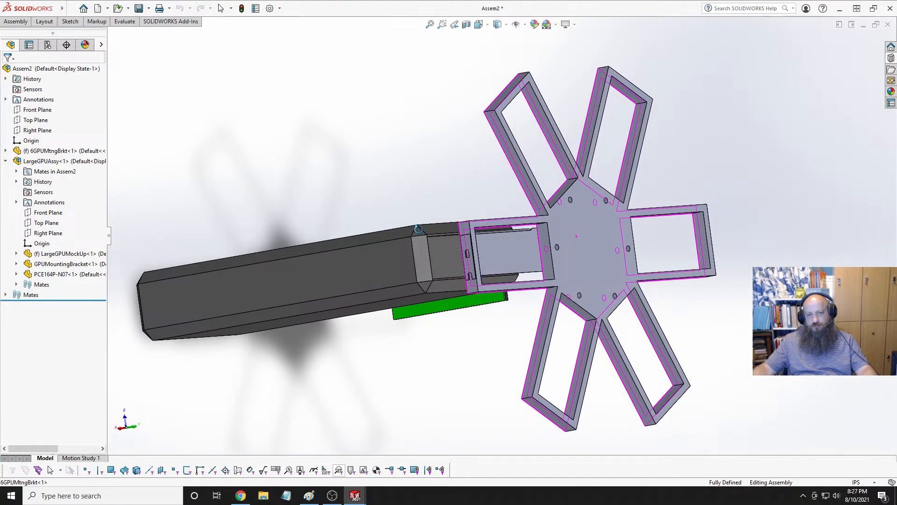
scroll(511, 269, down, 5)
click(354, 149)
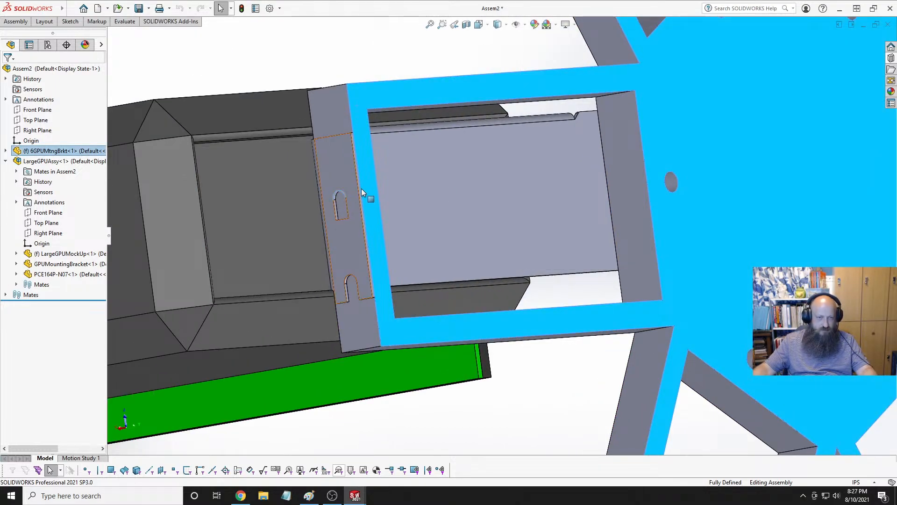
click(124, 22)
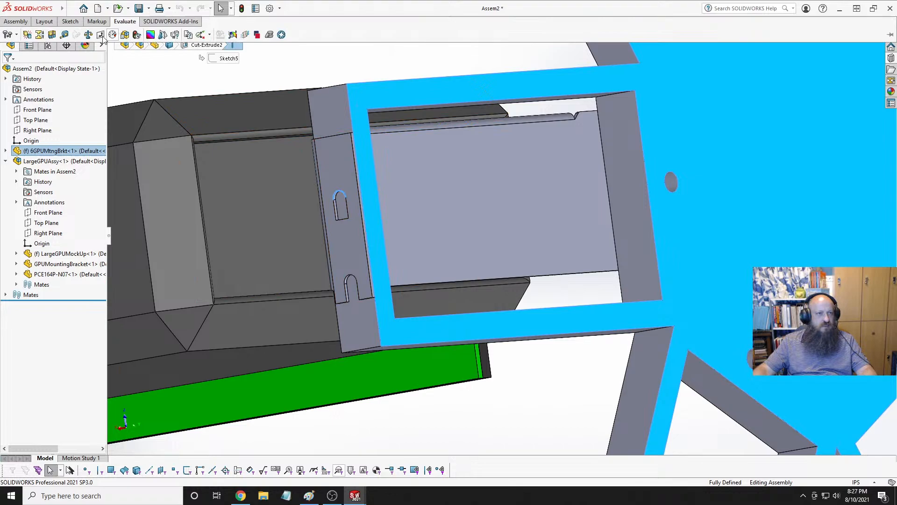
click(64, 35)
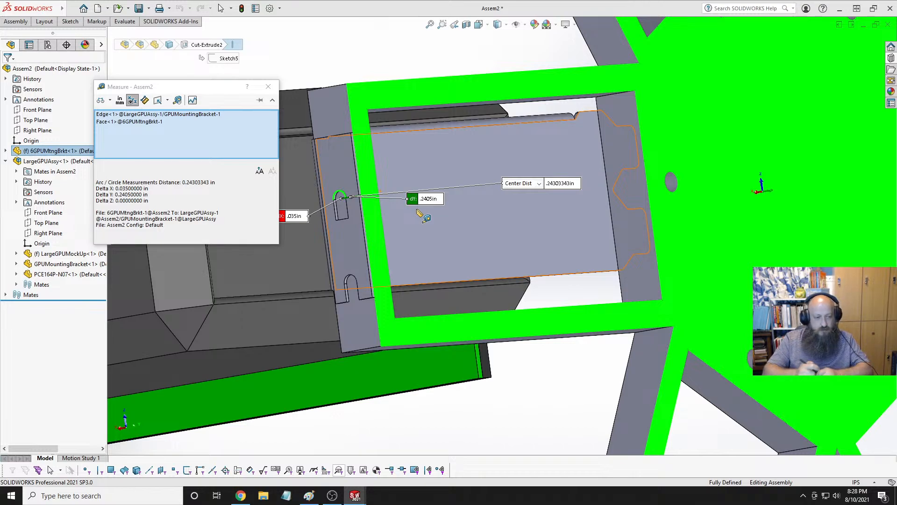
key(Escape)
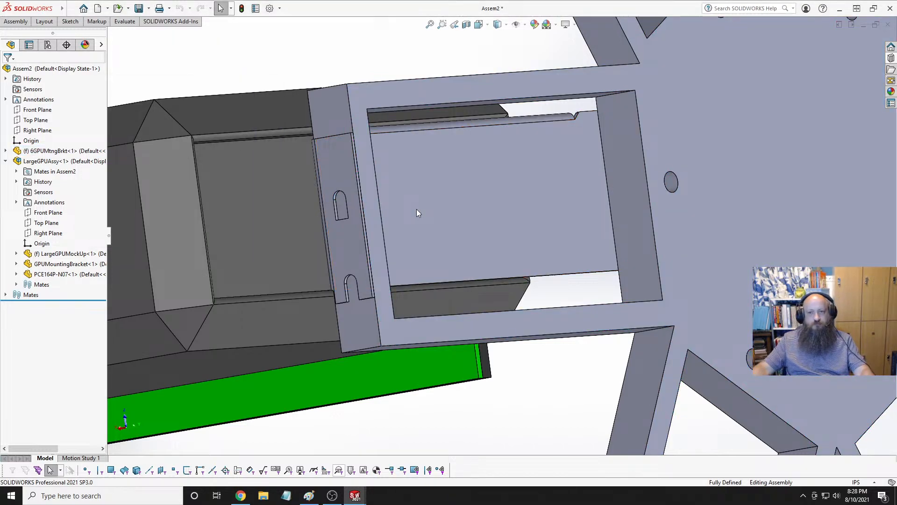
Switch back to the 6GPUMtngBrkt part and view it in the Top and Isometric orientations.
key(ctrl+Tab)
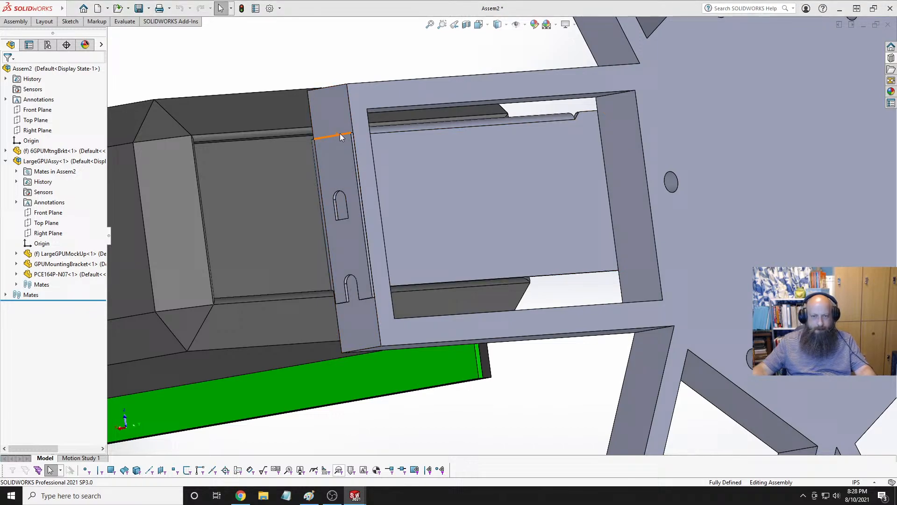
scroll(442, 240, up, 5)
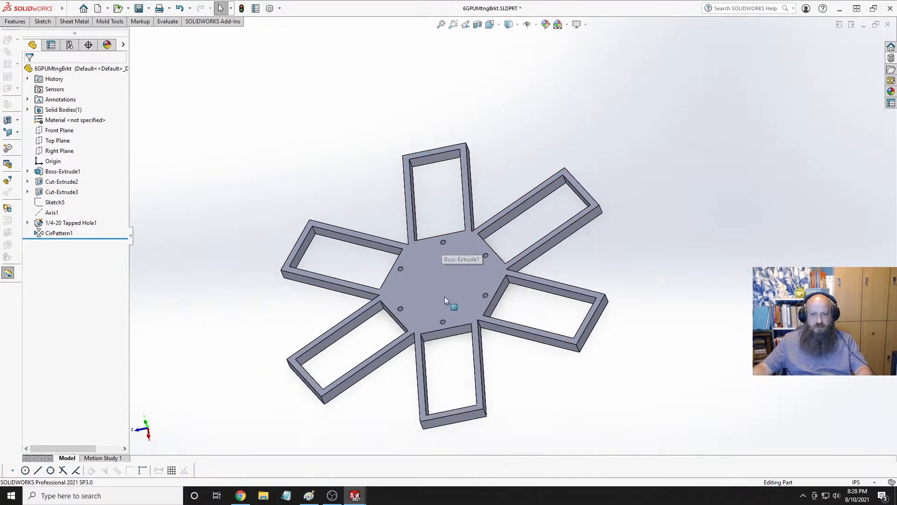
mouse_move(444, 297)
middle_down()
mouse_move(466, 356)
mouse_move(361, 301)
mouse_move(308, 225)
mouse_move(319, 82)
mouse_move(214, 170)
mouse_move(287, 148)
mouse_move(257, 142)
mouse_move(466, 208)
mouse_move(459, 216)
middle_up()
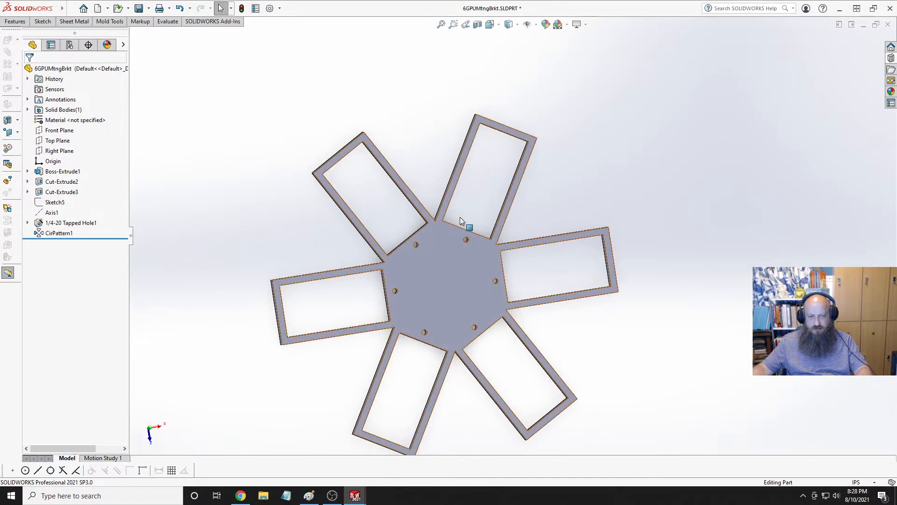
key(space)
click(460, 88)
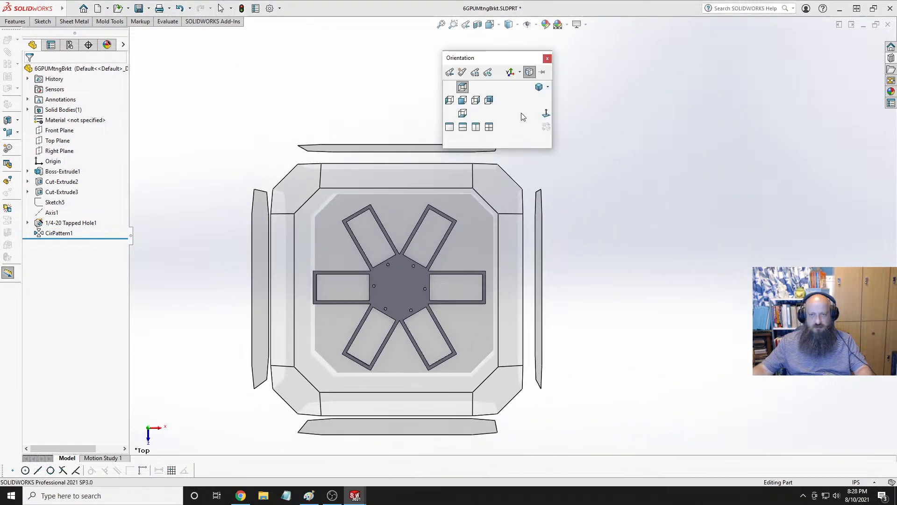
click(538, 88)
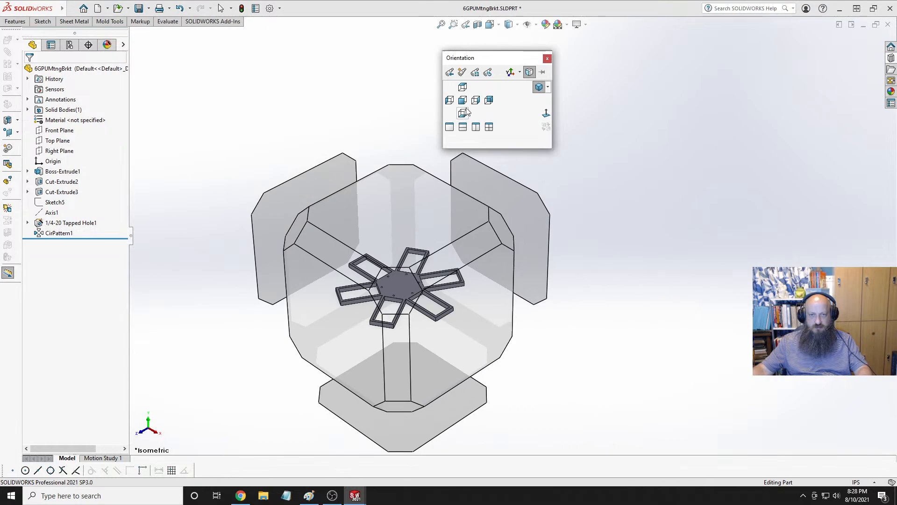
Start a new sketch on the outer end face of the bracket arm that points along +X.
click(463, 87)
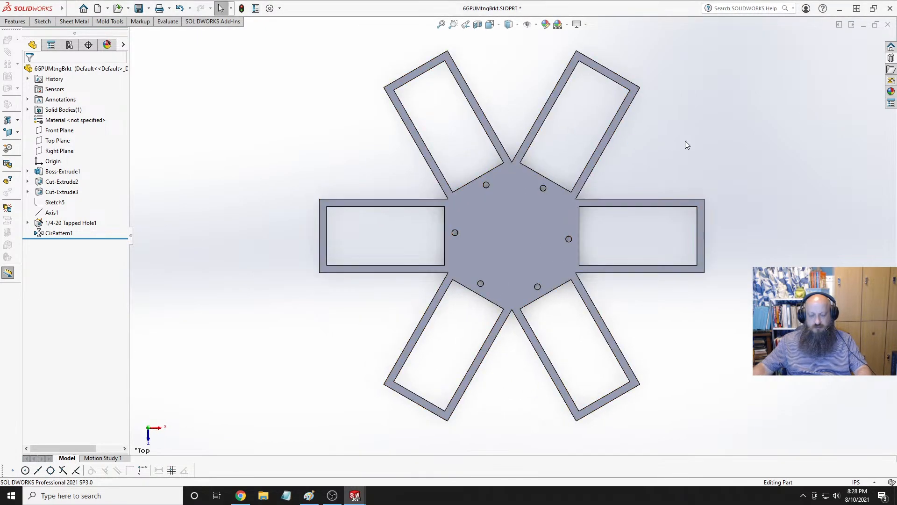
key(ctrl+s)
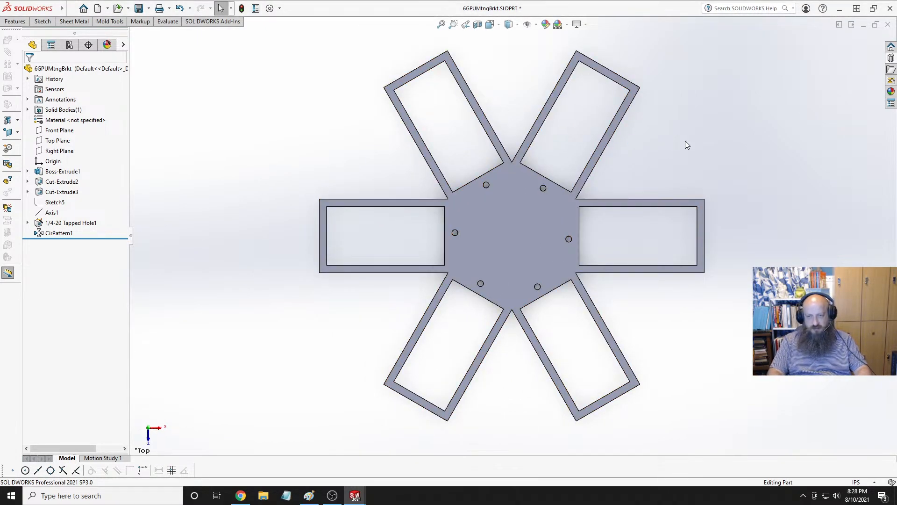
key(ctrl+6)
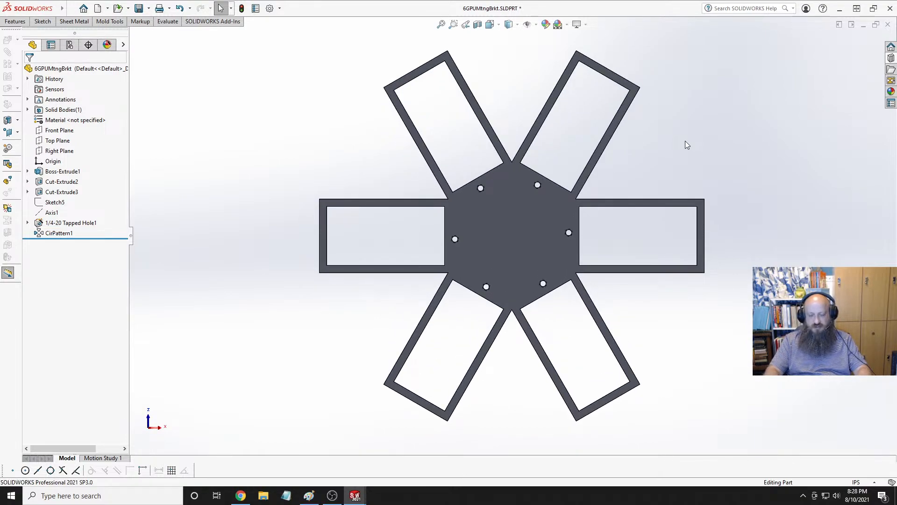
key(shift+Left)
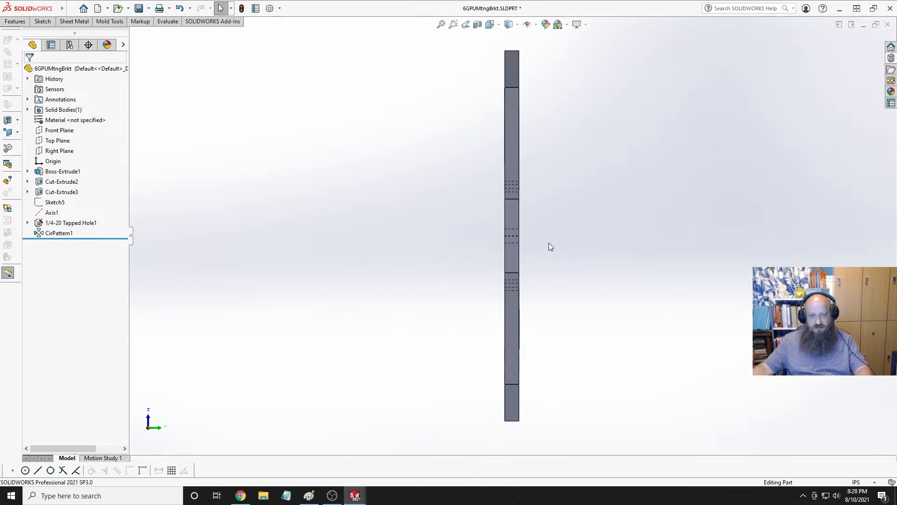
key(shift+Left)
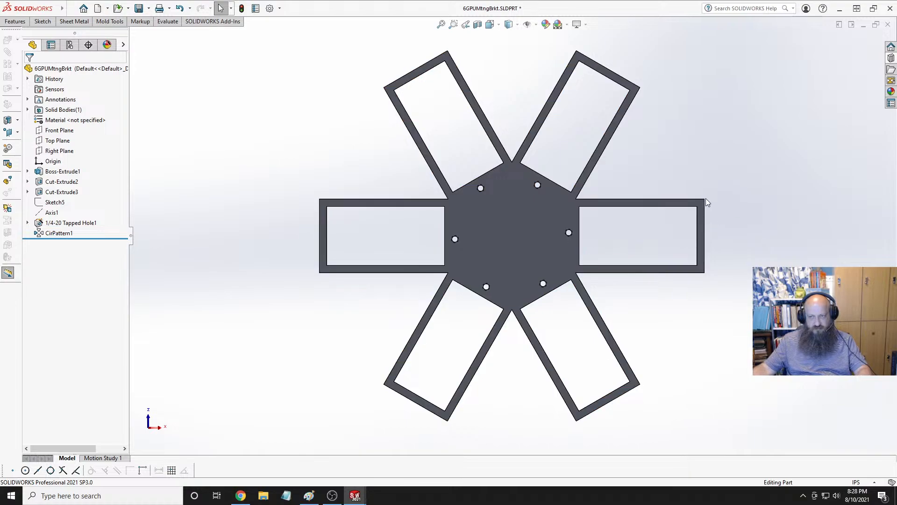
middle_drag(695, 212, 625, 251)
scroll(593, 275, down, 3)
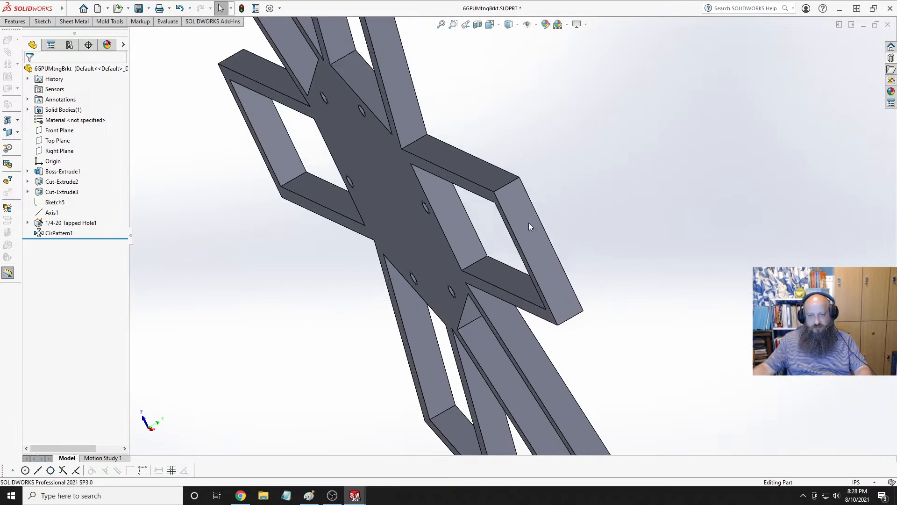
click(522, 220)
click(564, 196)
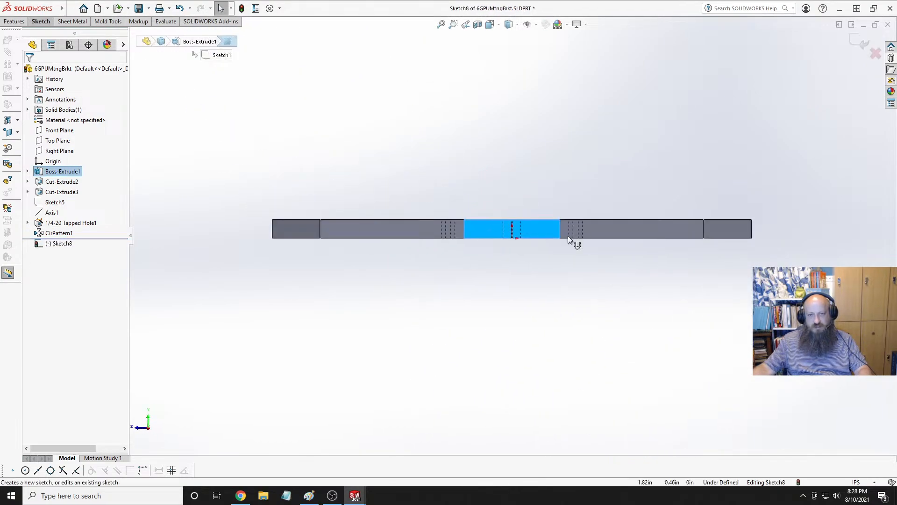
Draw a construction centerline lengthwise along the end face, from one short edge to the opposite short edge.
mouse_move(501, 262)
middle_down()
mouse_move(518, 193)
mouse_move(465, 229)
mouse_move(674, 226)
middle_up()
scroll(674, 222, down, 3)
click(674, 223)
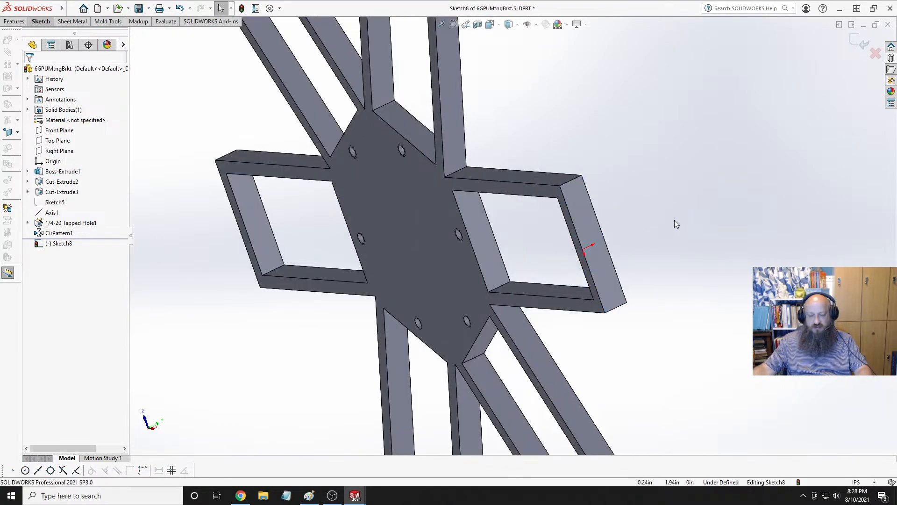
scroll(674, 220, down, 1)
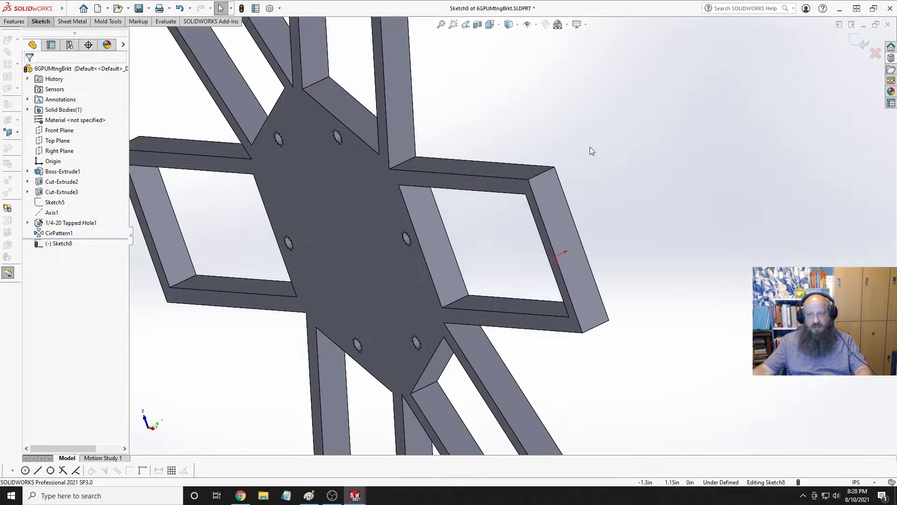
click(72, 21)
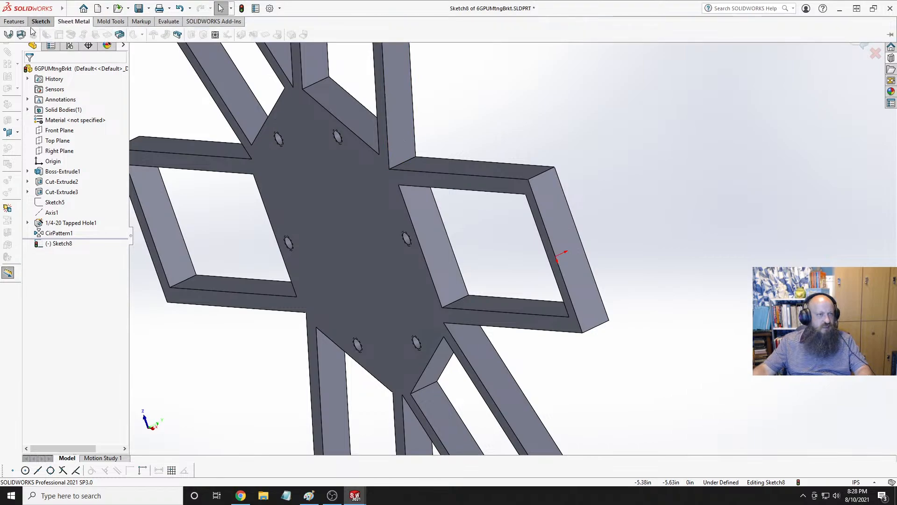
click(40, 22)
click(56, 35)
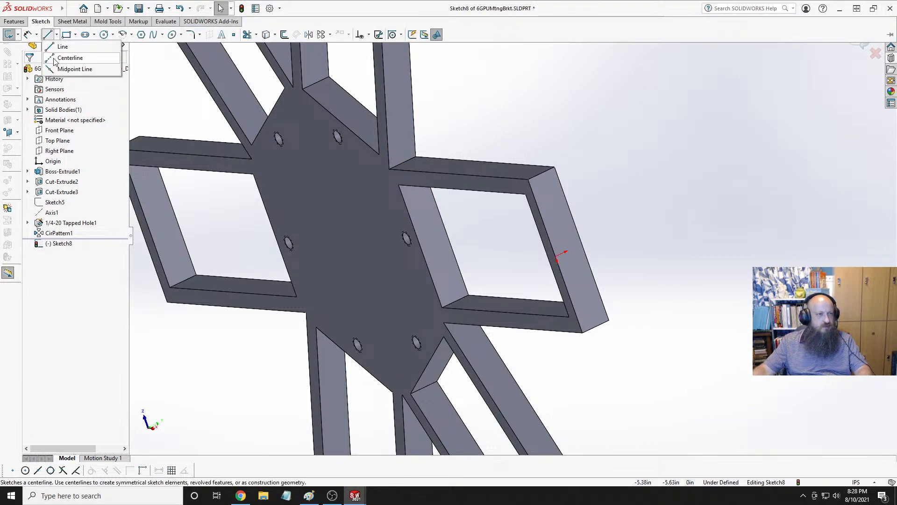
click(53, 58)
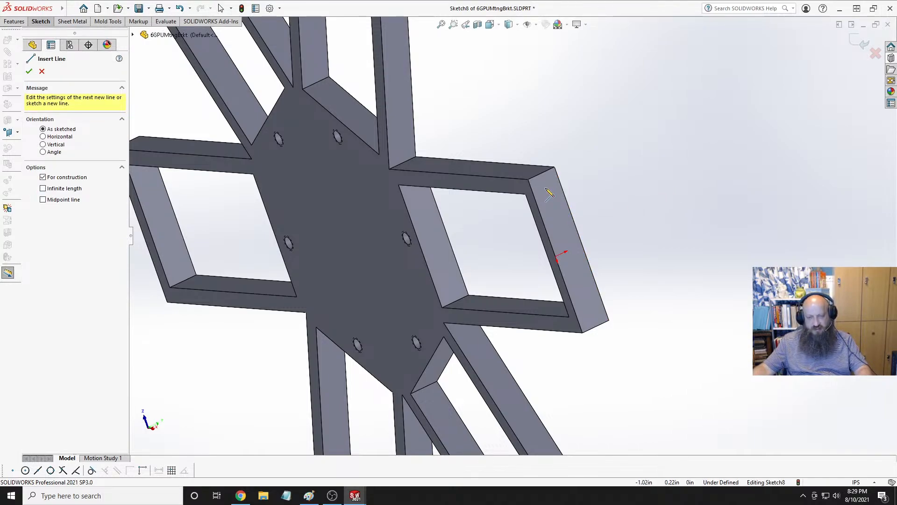
click(551, 168)
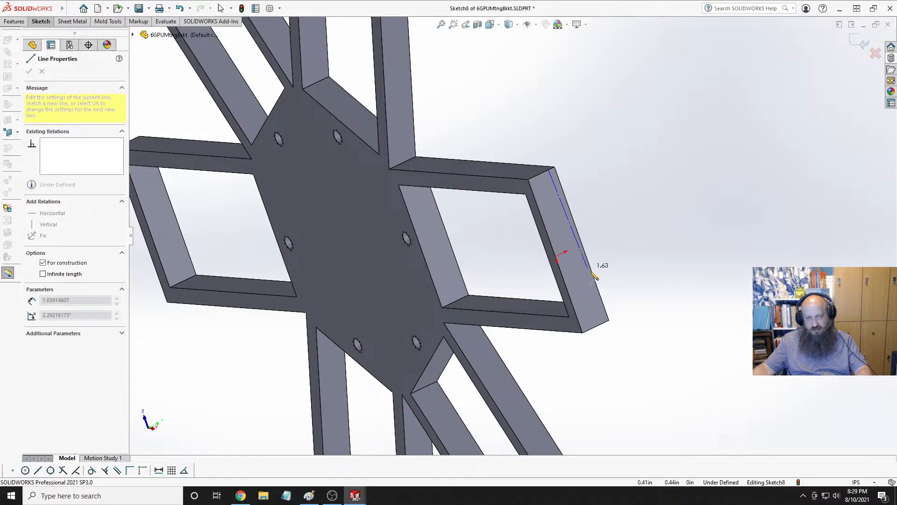
click(603, 322)
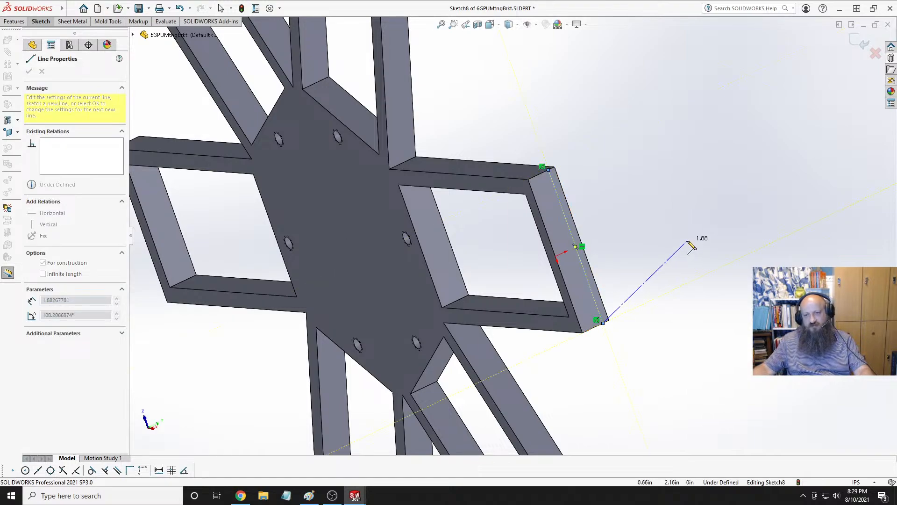
key(Escape)
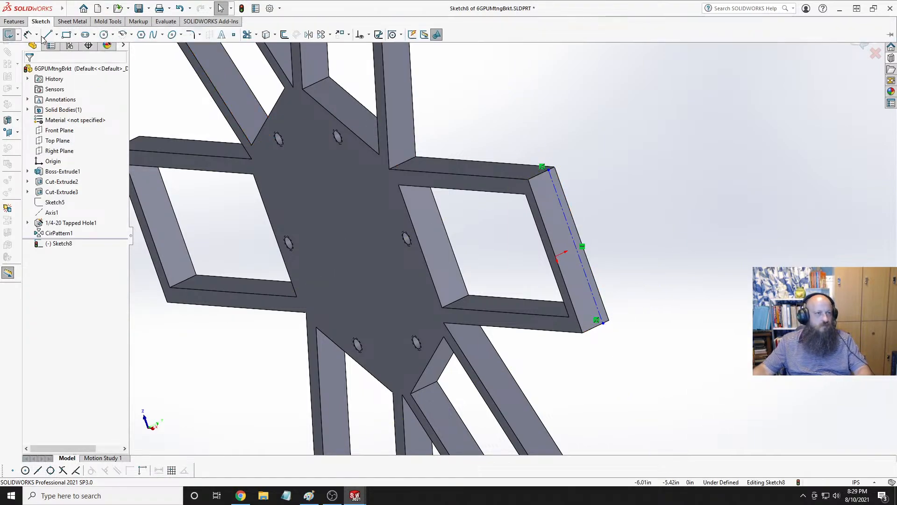
Dimension the centerline 0.2405 in from the end face's long edge on the +Y side.
click(565, 193)
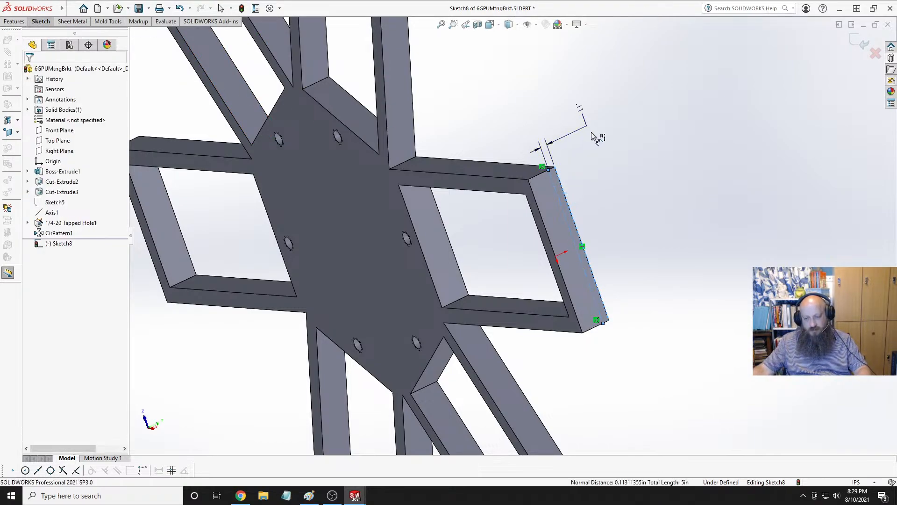
click(589, 133)
text(.2405)
key(Return)
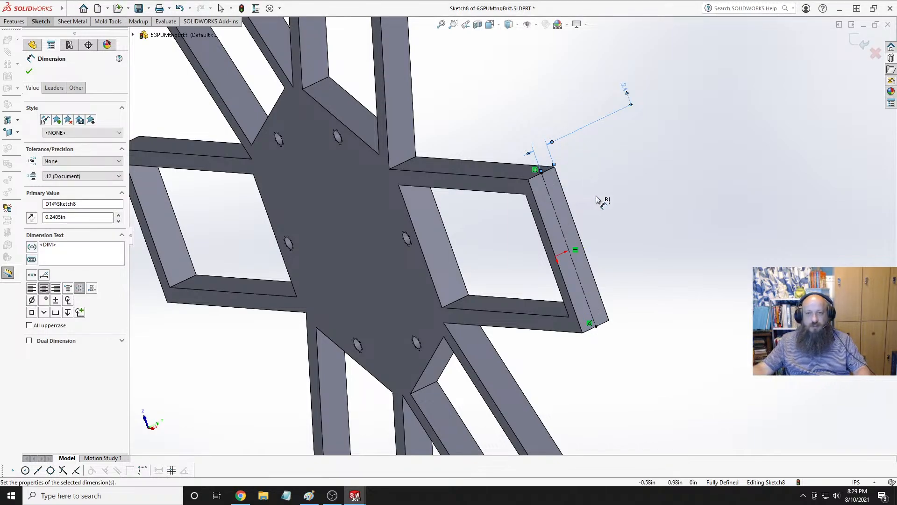
key(Escape)
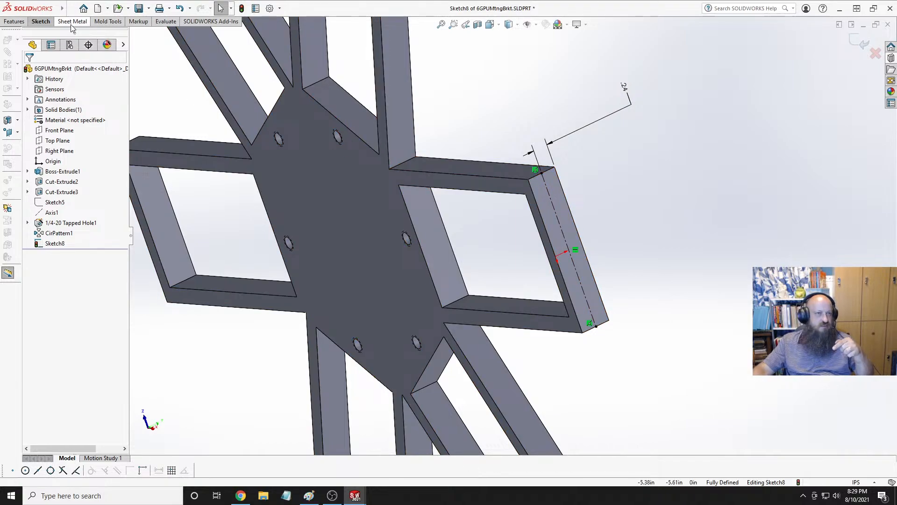
Place two sketch points on the centerline, one on either side of its midpoint.
click(41, 21)
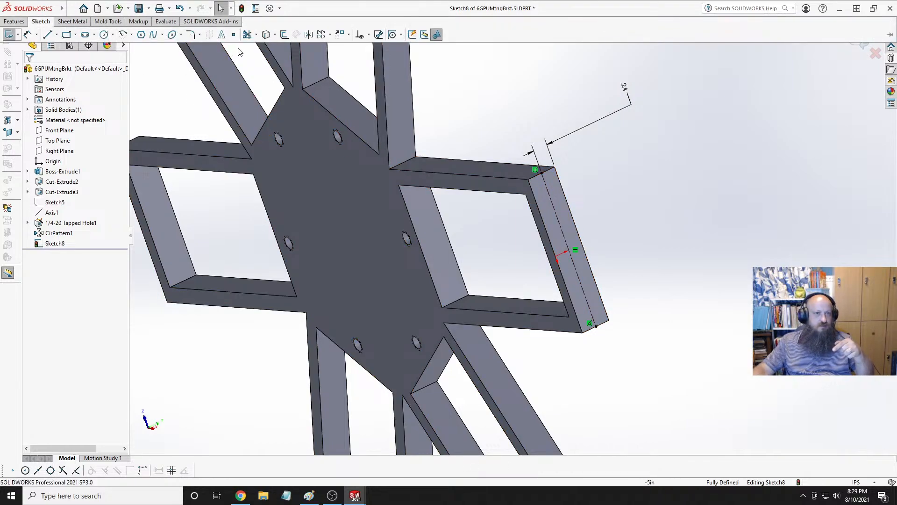
click(556, 213)
click(580, 282)
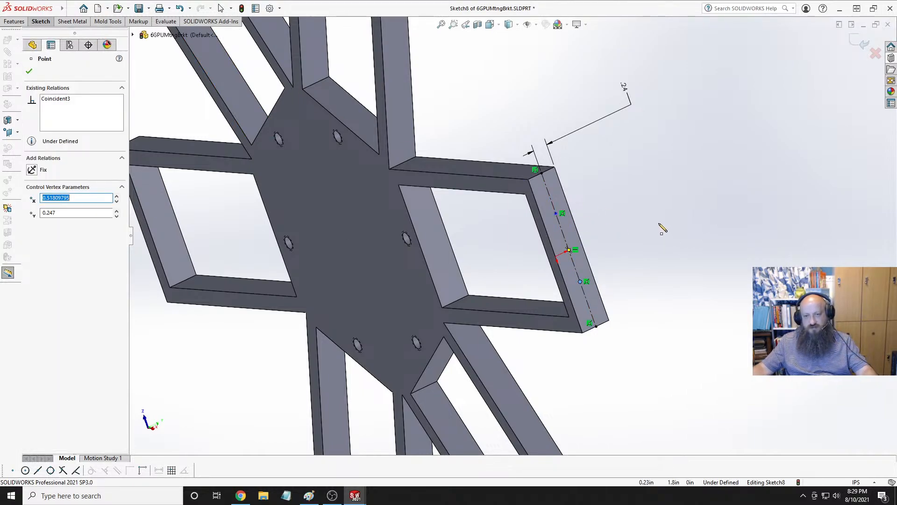
key(Escape)
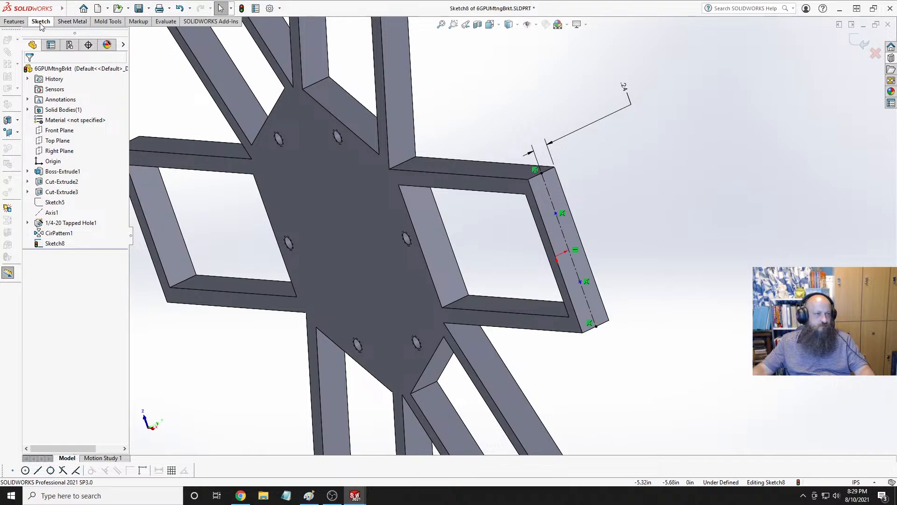
Dimension the first point 0.1062 in from the nearest short edge of the end face.
click(46, 23)
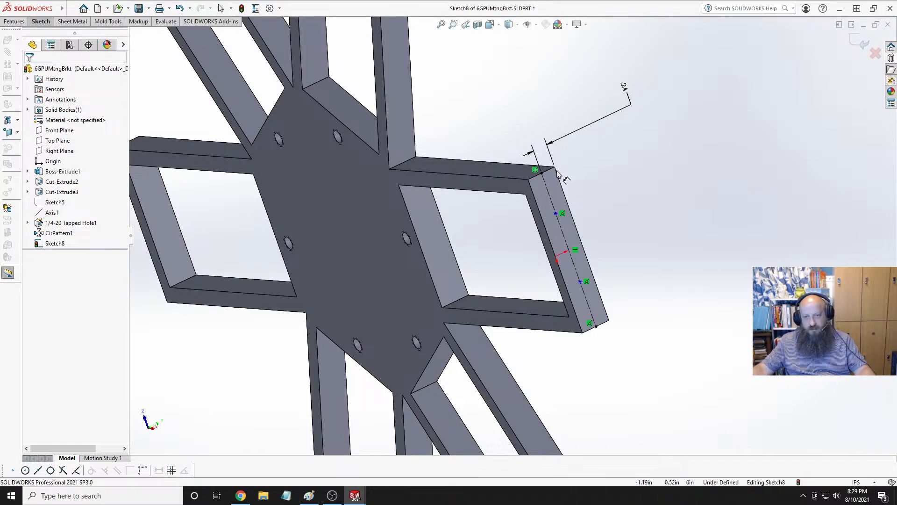
click(549, 173)
click(556, 214)
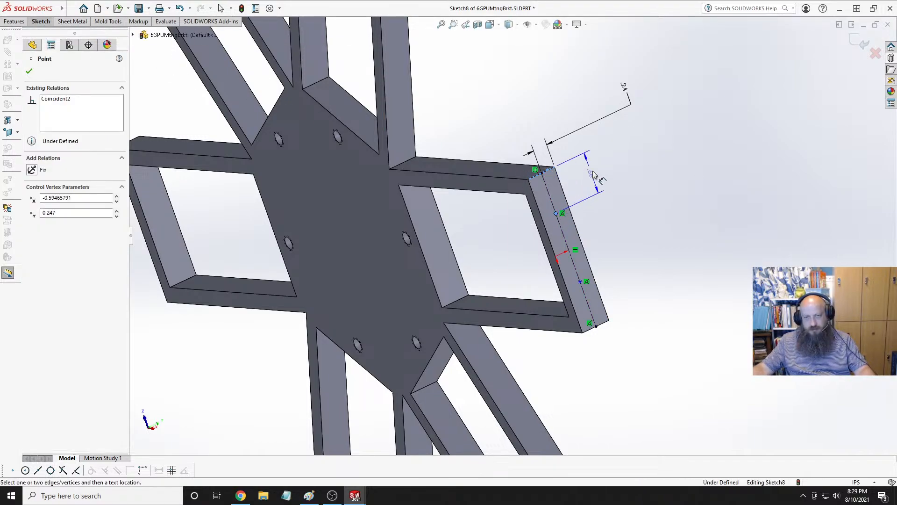
click(611, 180)
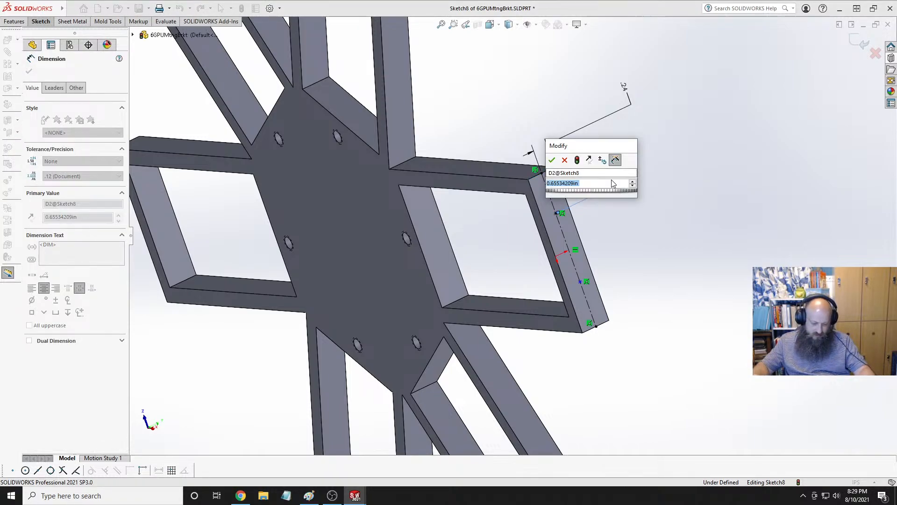
text(.106)
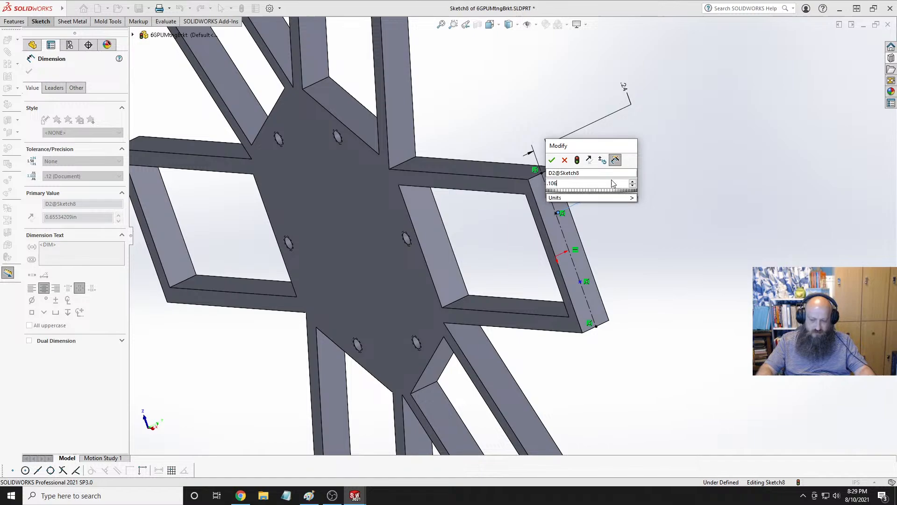
key(Return)
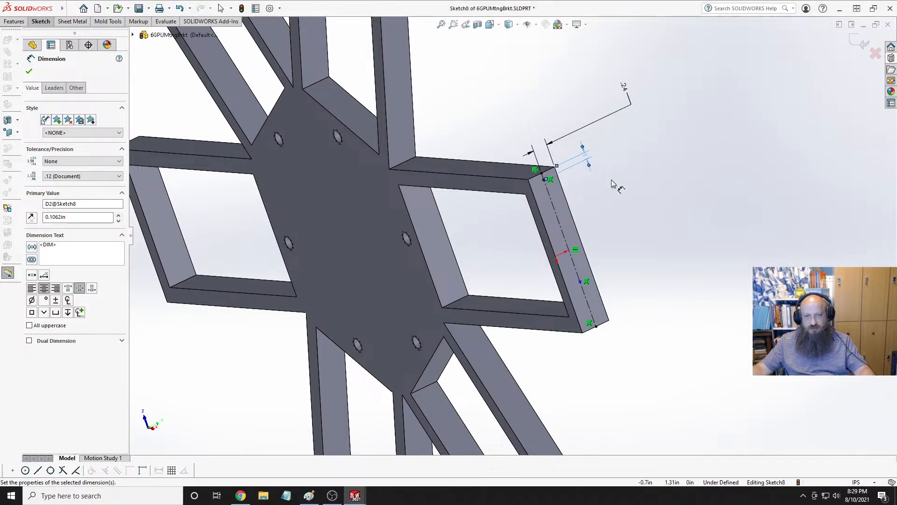
Correct the first point's distance from the short edge to 1.062 in.
double_click(588, 163)
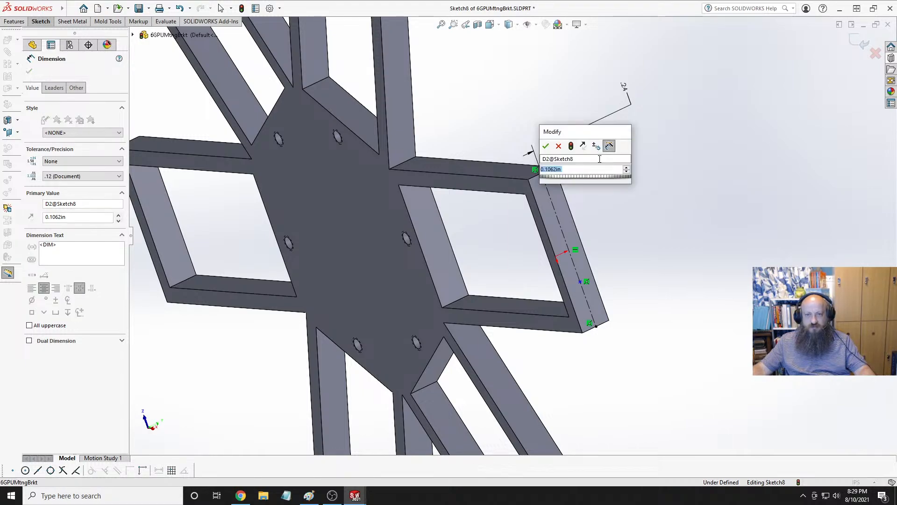
text(1.)
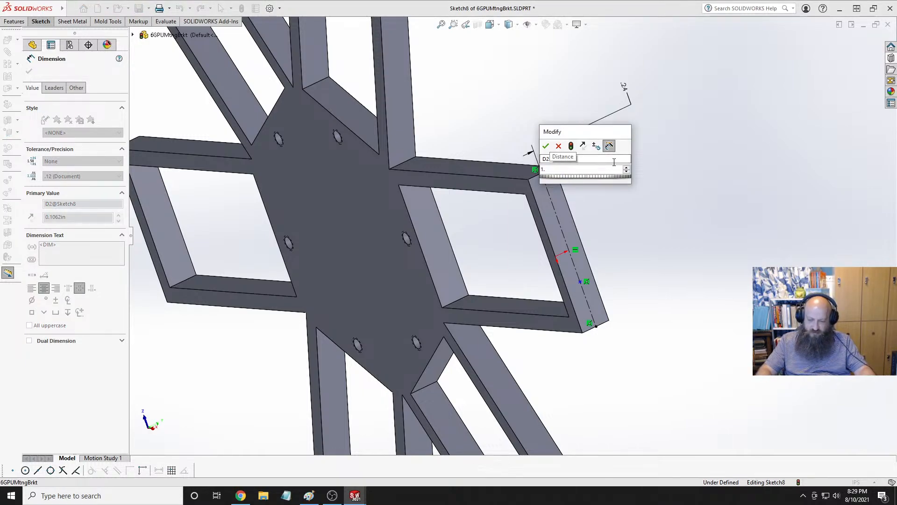
text(062)
key(Return)
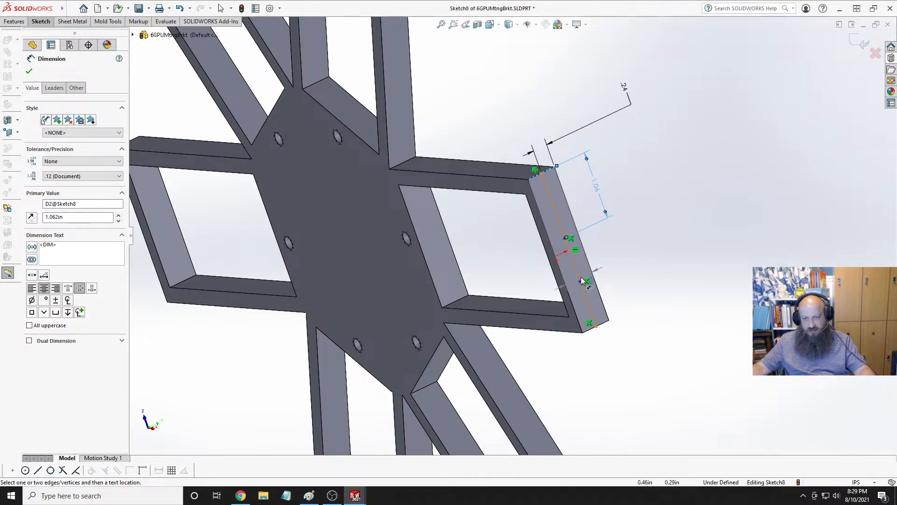
Dimension the second point 1.862 in from the same short edge and exit the sketch.
click(581, 281)
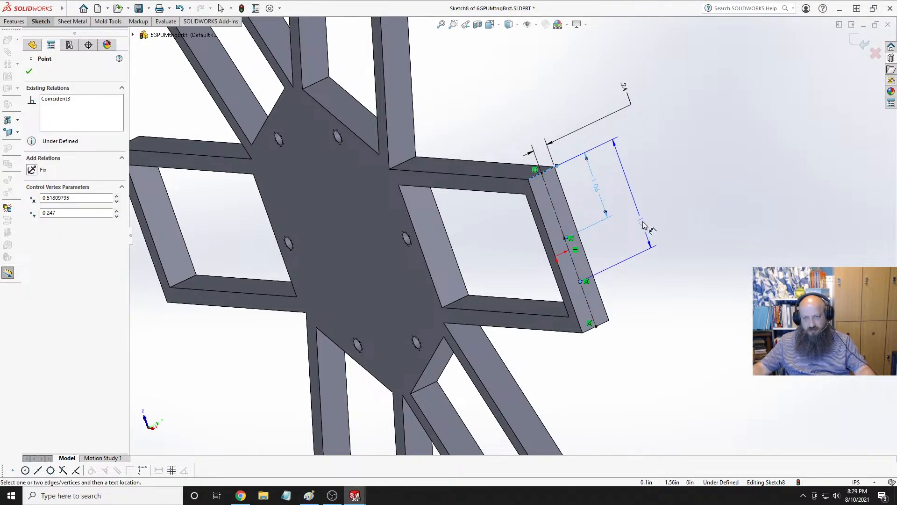
click(644, 226)
text(1.)
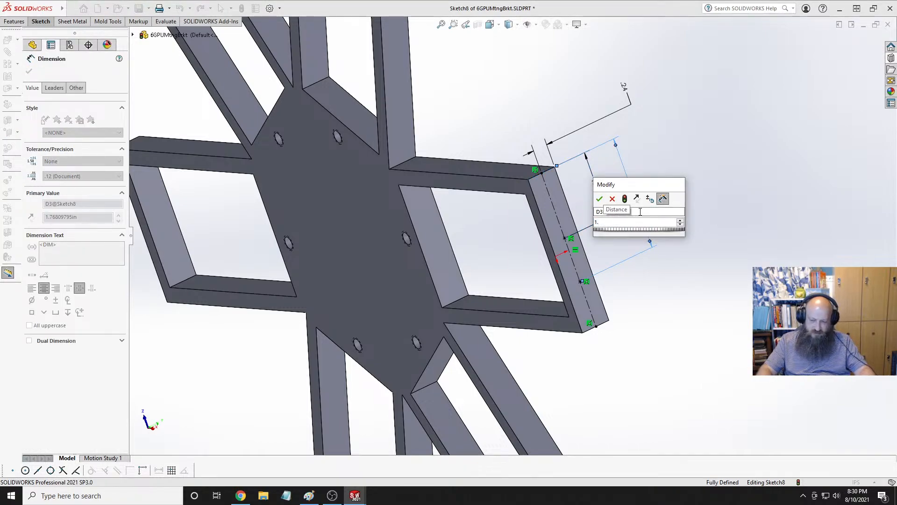
text(862)
key(Return)
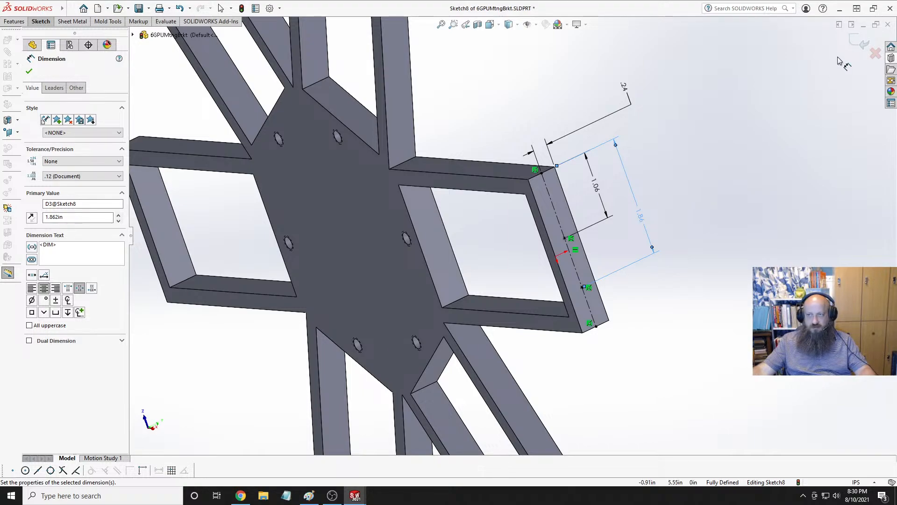
click(861, 43)
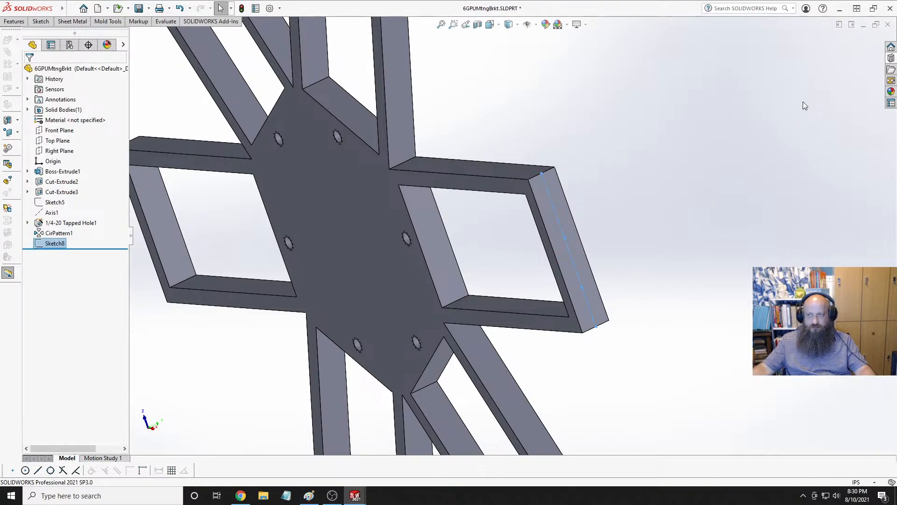
Start a Hole Wizard bottoming tapped hole in ANSI Inch and set its size to #6-32.
click(532, 134)
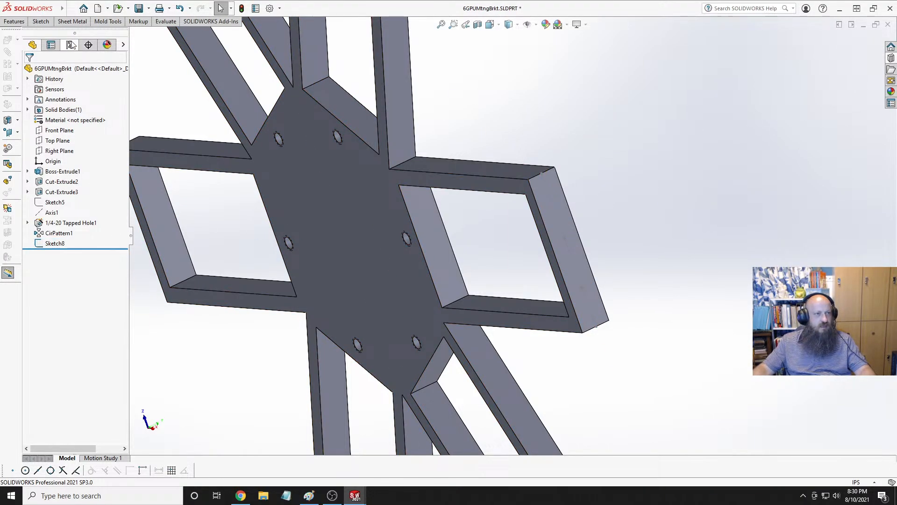
click(14, 21)
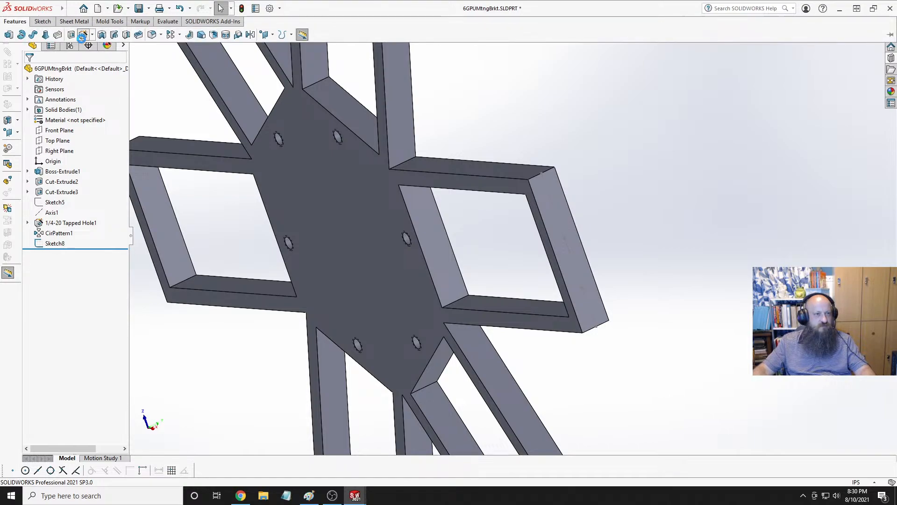
click(83, 34)
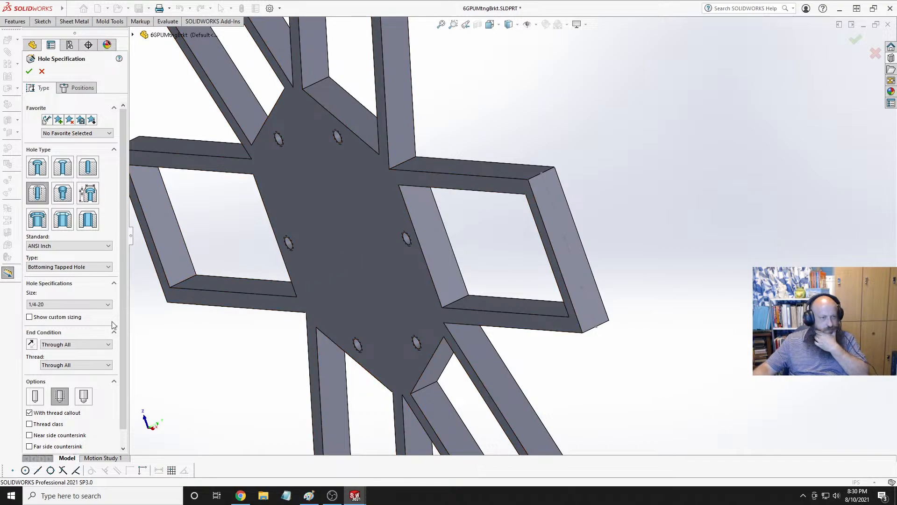
click(65, 304)
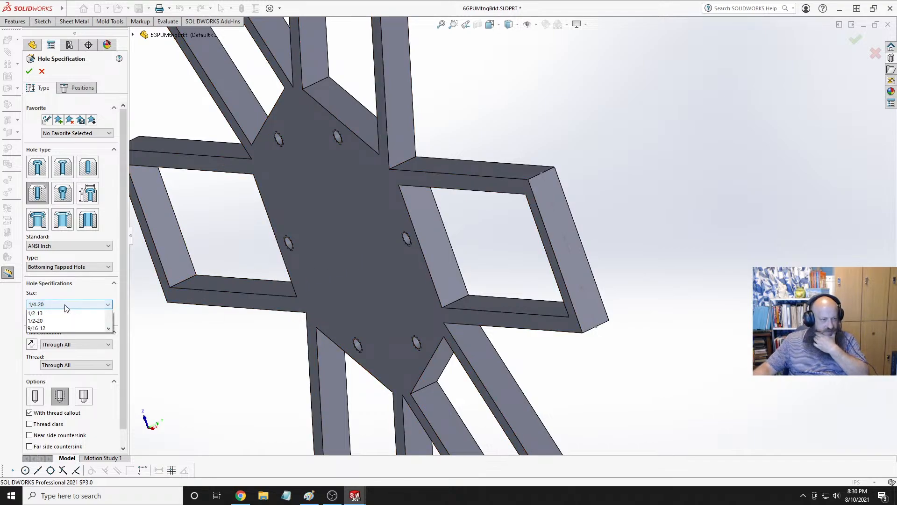
click(108, 314)
click(108, 315)
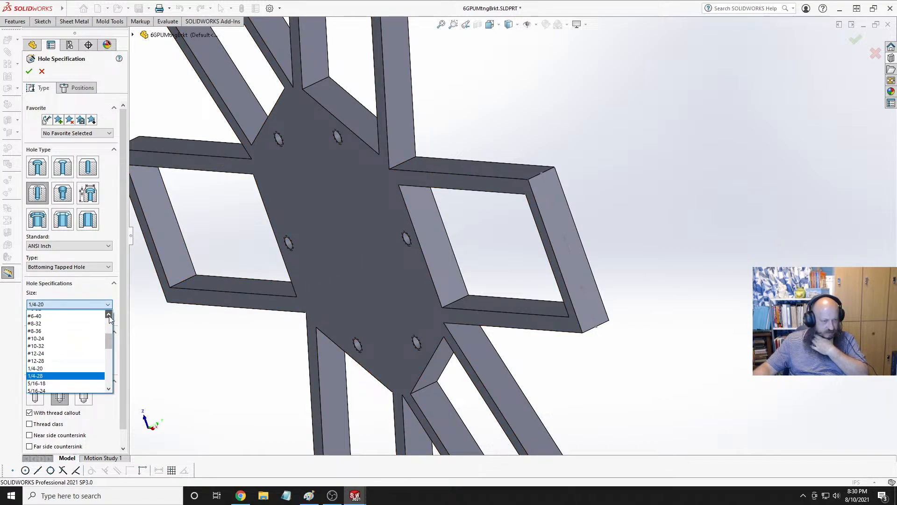
click(109, 315)
click(108, 315)
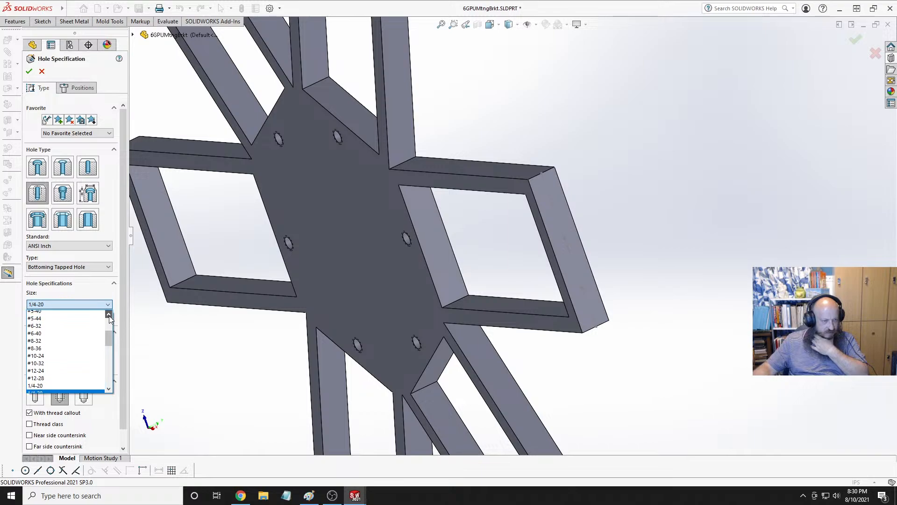
click(46, 329)
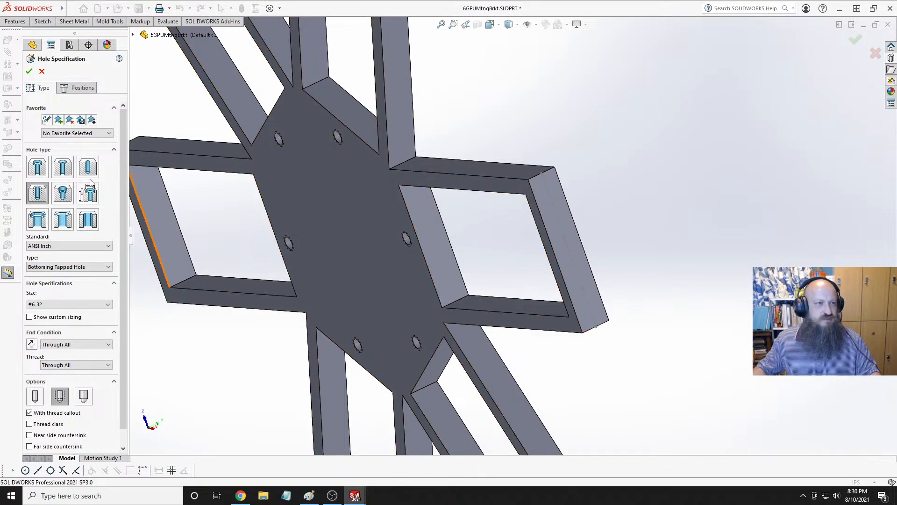
Position the tapped holes on the arm's end face at the two sketch points along its centerline.
click(77, 88)
click(508, 169)
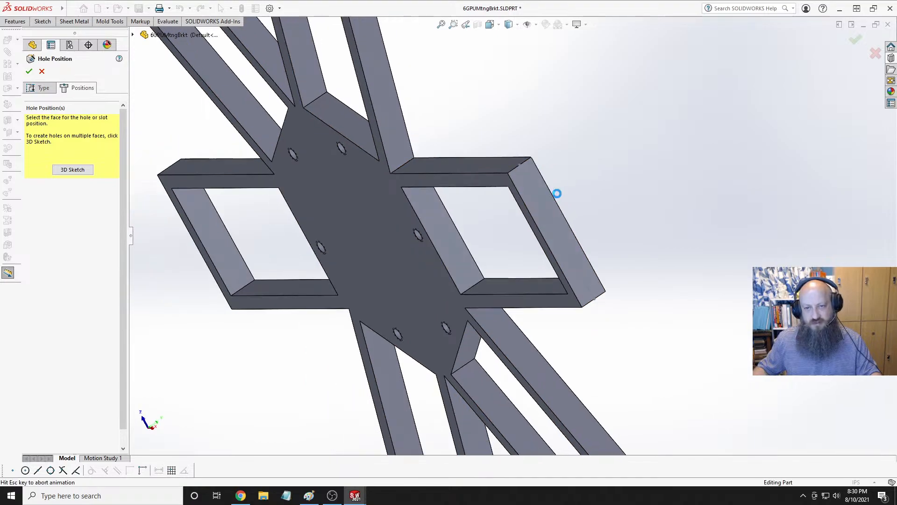
middle_drag(520, 267, 525, 170)
scroll(745, 250, down, 4)
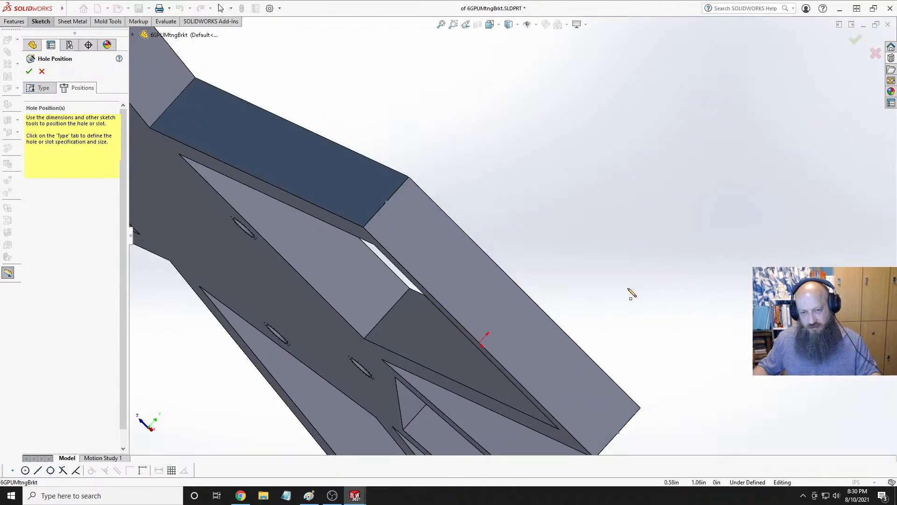
scroll(617, 293, up, 2)
click(494, 281)
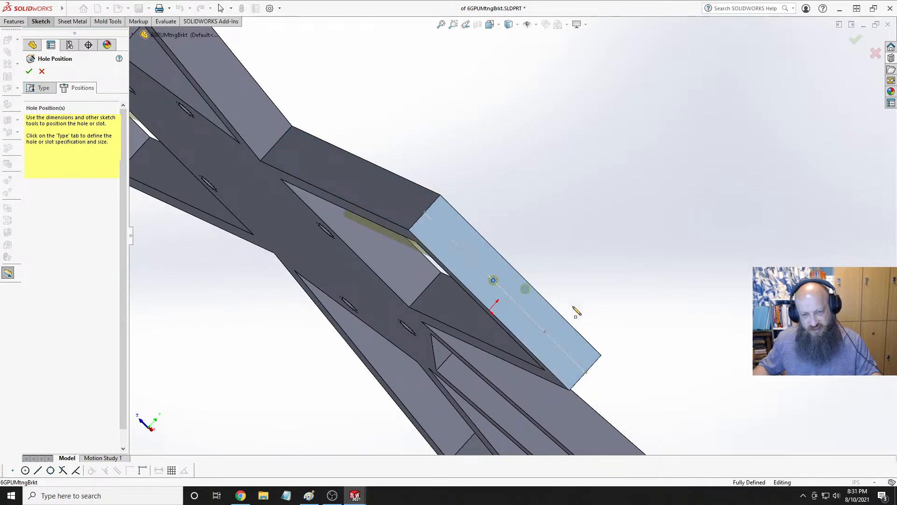
click(545, 331)
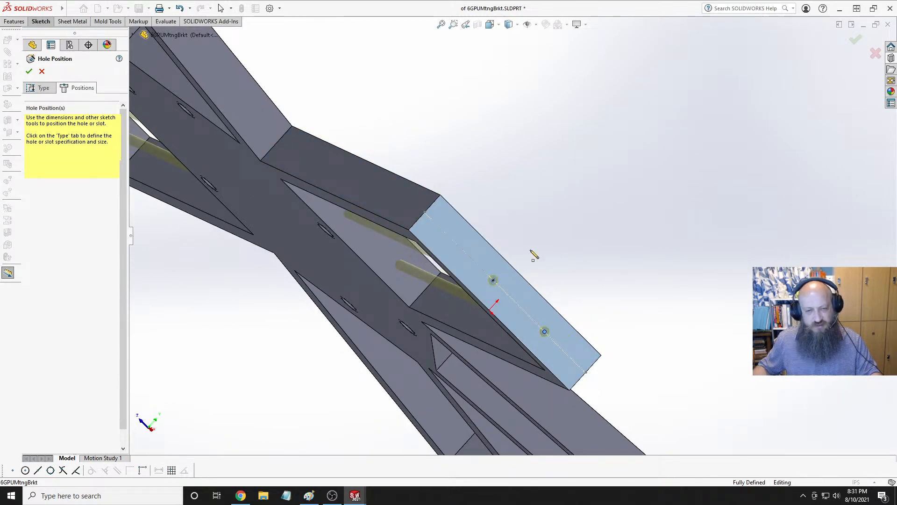
Set the tapped holes' end condition to Up To Next and create them.
click(41, 88)
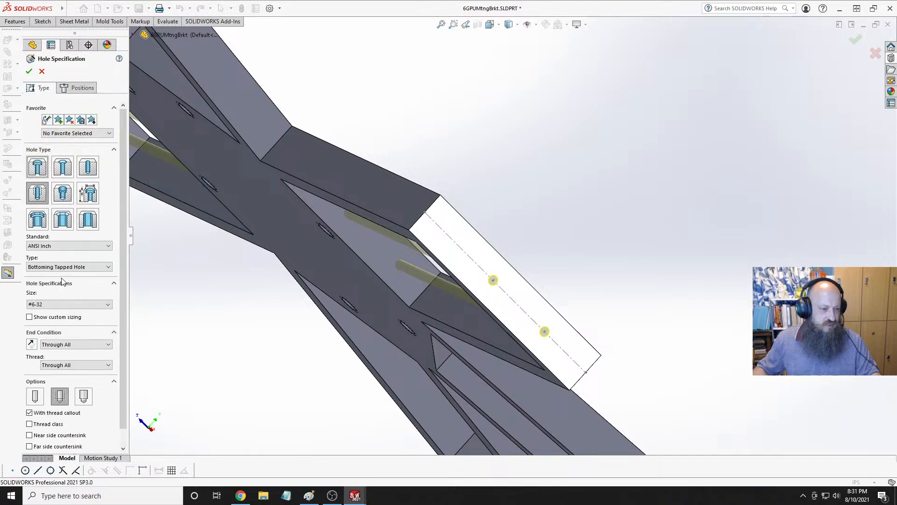
click(79, 345)
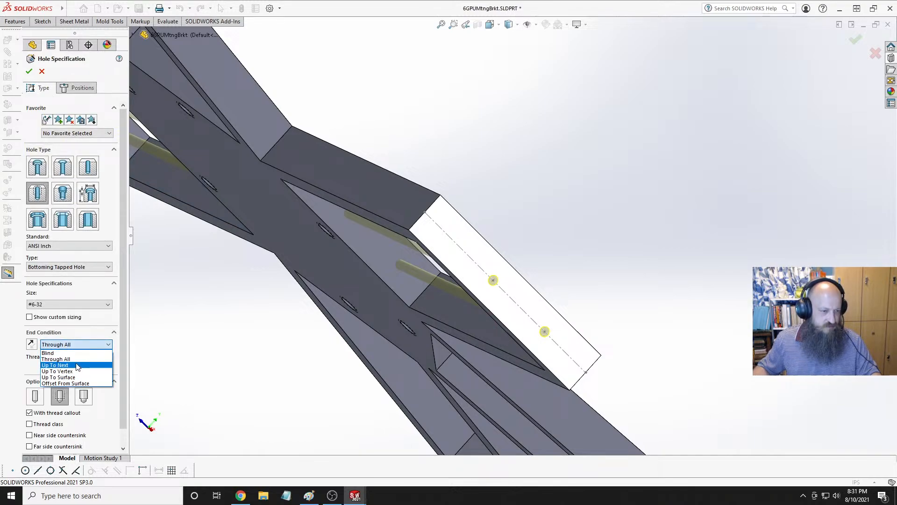
click(80, 365)
middle_drag(150, 343, 411, 352)
scroll(426, 326, down, 3)
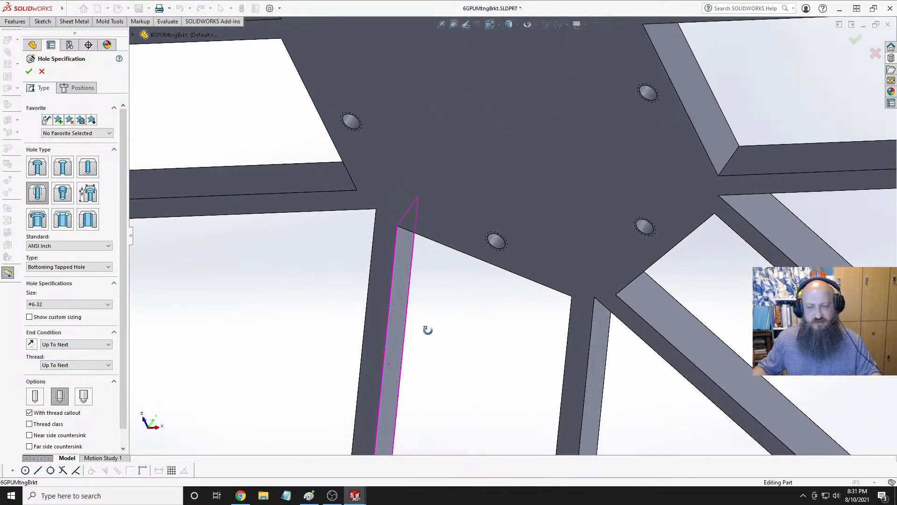
click(29, 71)
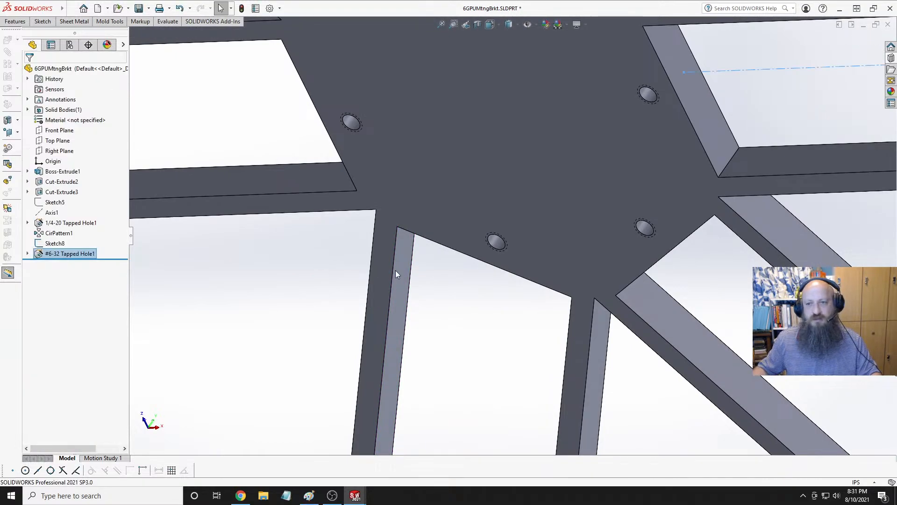
Show Axis1 through the center of the bracket's hub.
key(f)
middle_drag(543, 270, 676, 208)
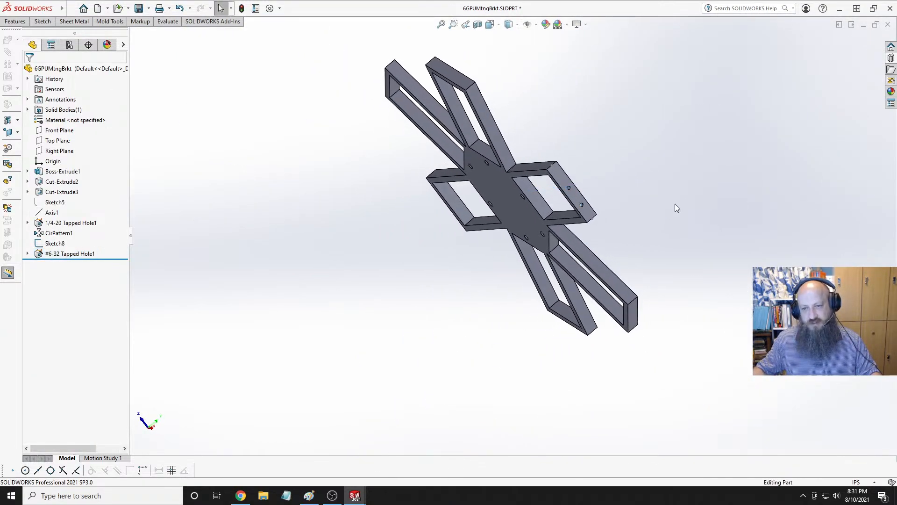
click(51, 212)
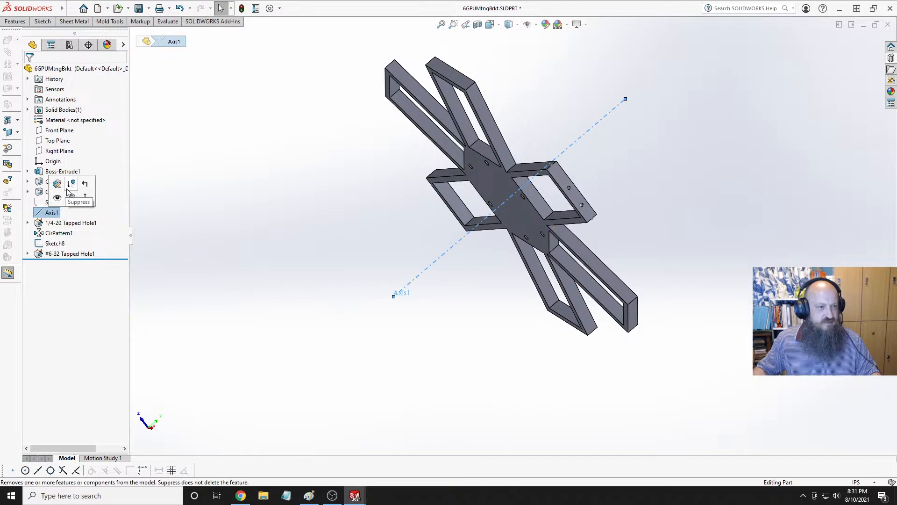
click(58, 199)
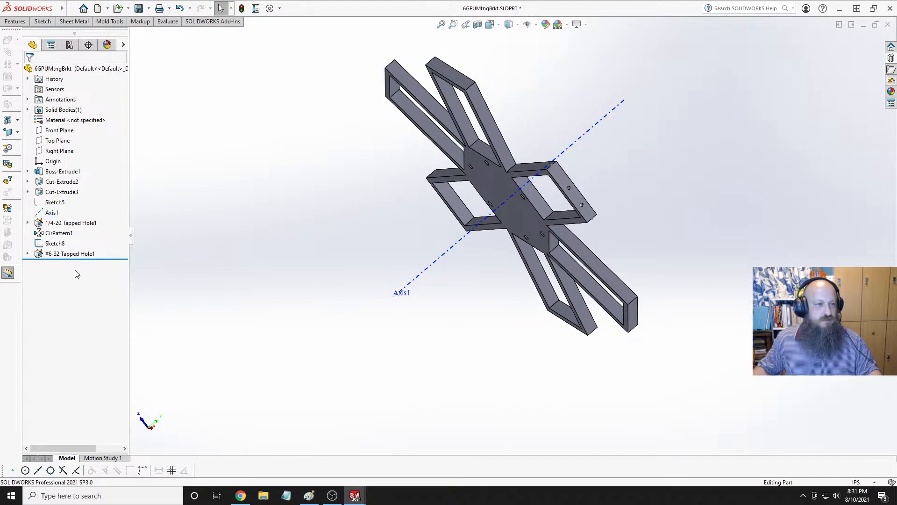
Circular-pattern the #6-32 tapped holes around Axis1 with 6 equally spaced instances over 360 degrees.
click(70, 253)
ctrl+click(52, 212)
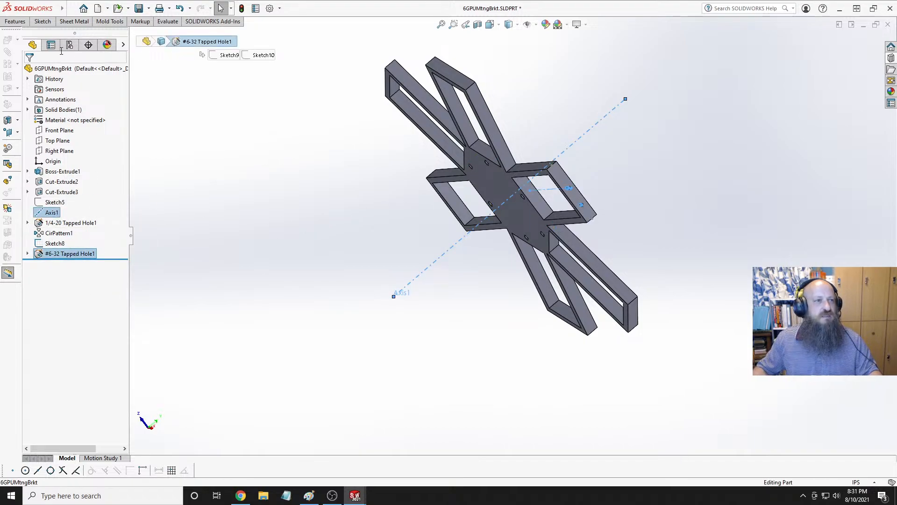
click(15, 21)
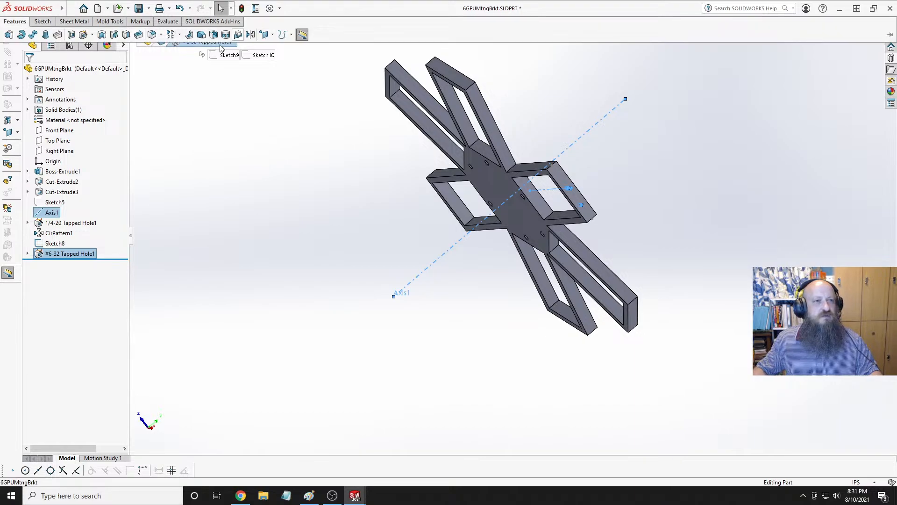
click(179, 35)
click(179, 35)
click(179, 35)
click(186, 60)
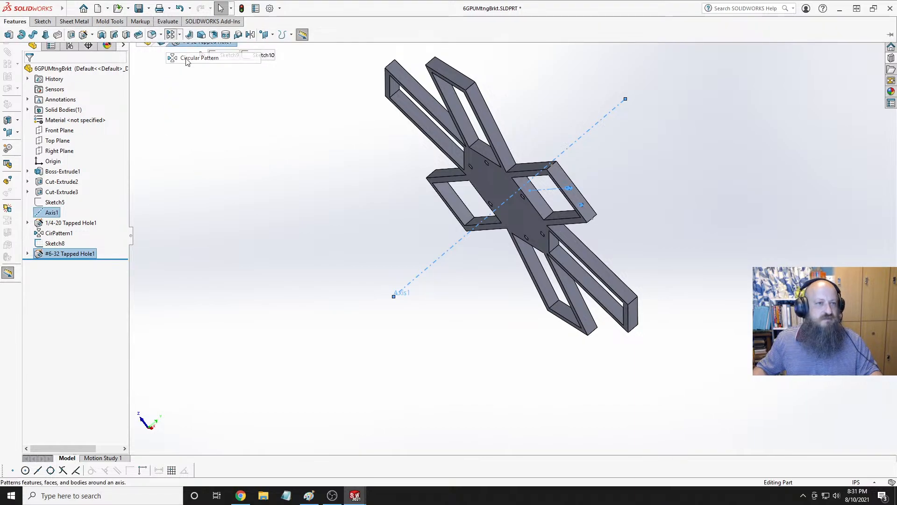
click(186, 60)
middle_drag(405, 121, 386, 173)
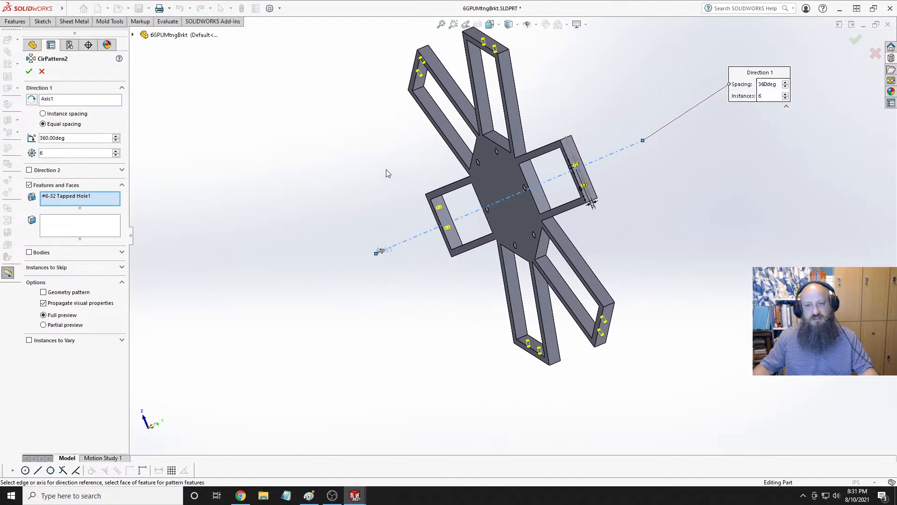
click(29, 72)
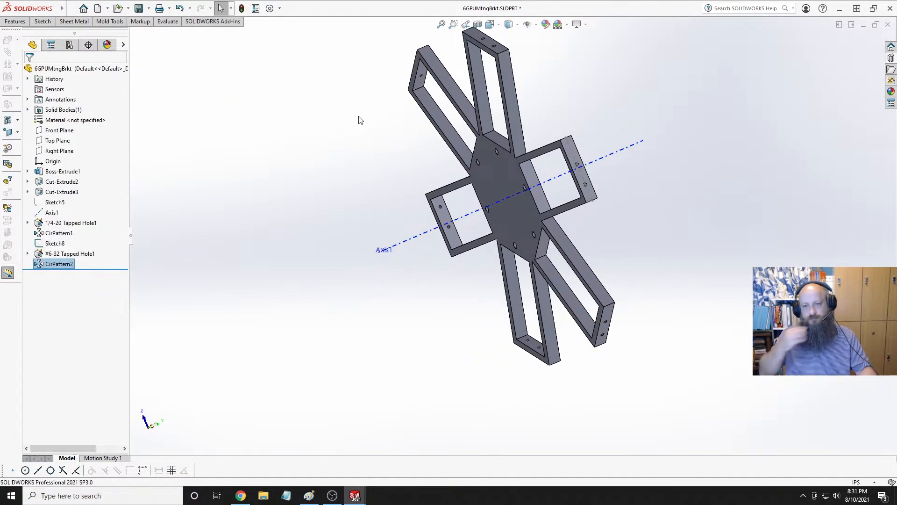
Hide Axis1 at the bracket's center.
middle_drag(297, 186, 331, 194)
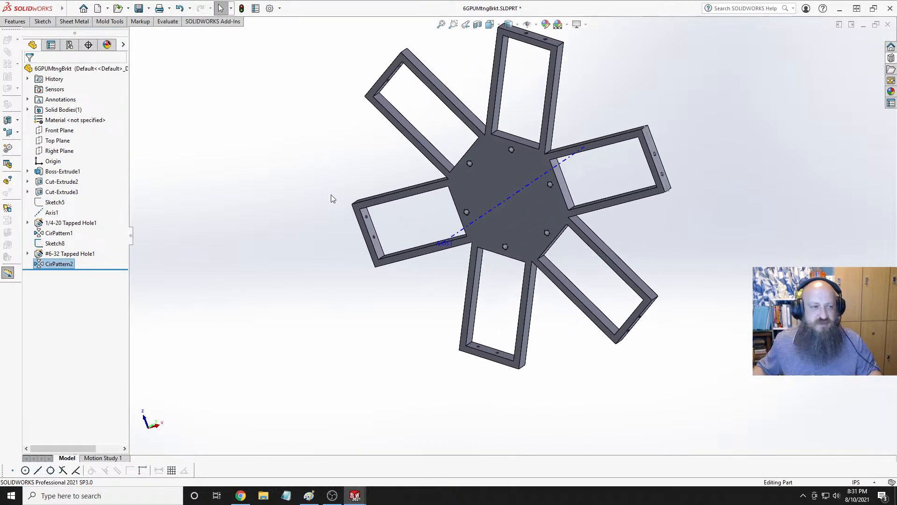
click(50, 212)
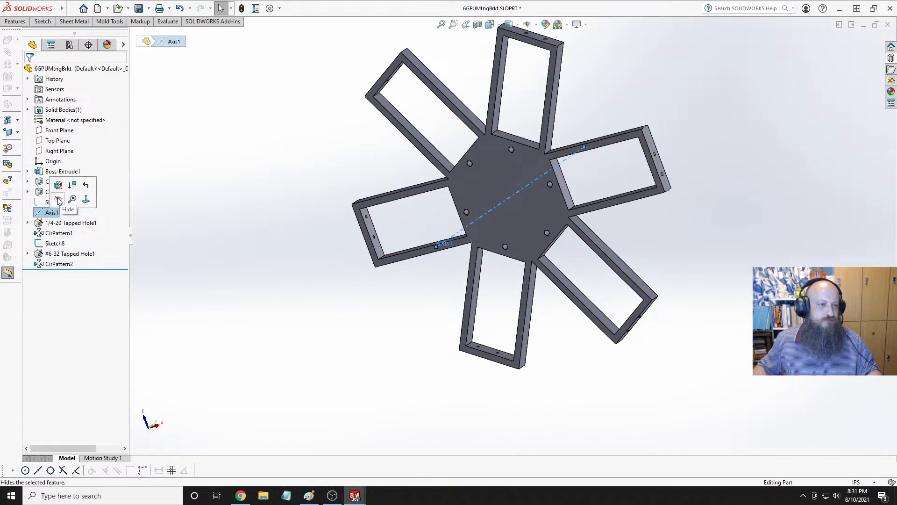
click(58, 200)
Start a symmetric constant-size fillet and set its radius to 0.125 in.
middle_drag(727, 191, 664, 196)
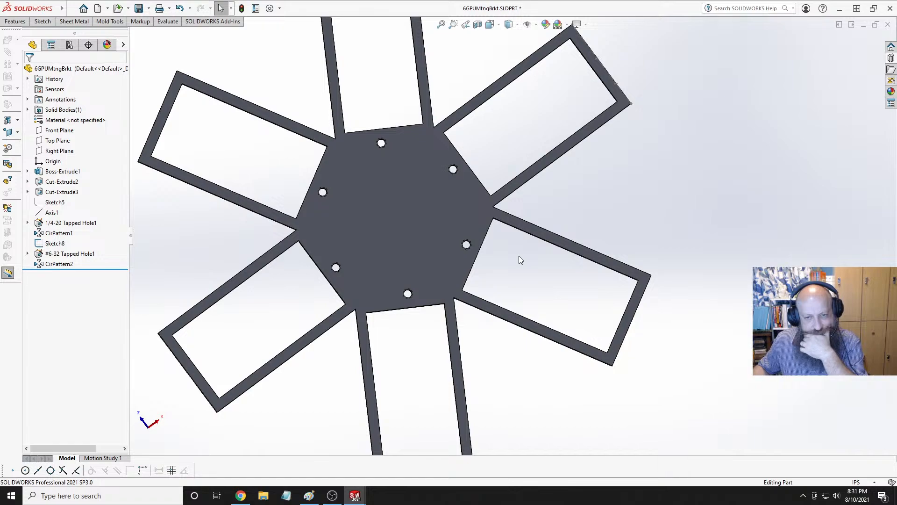
middle_drag(519, 256, 459, 209)
click(8, 23)
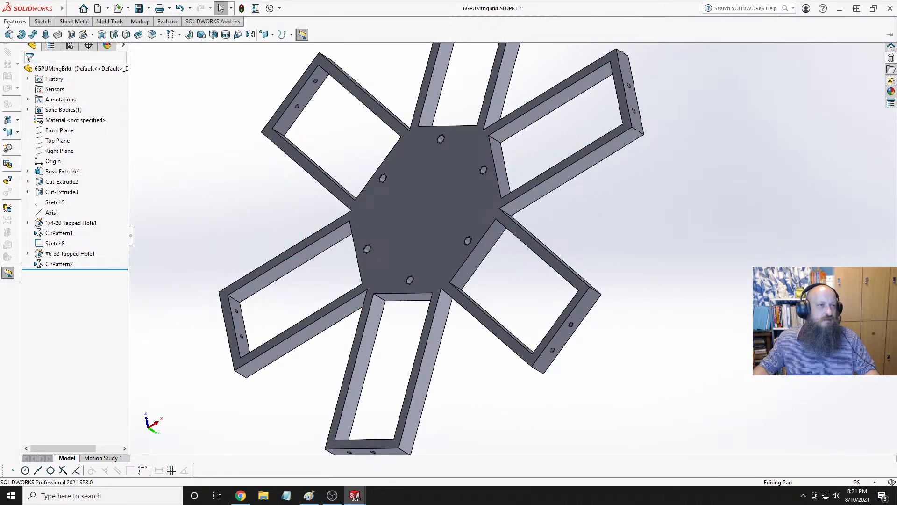
click(152, 34)
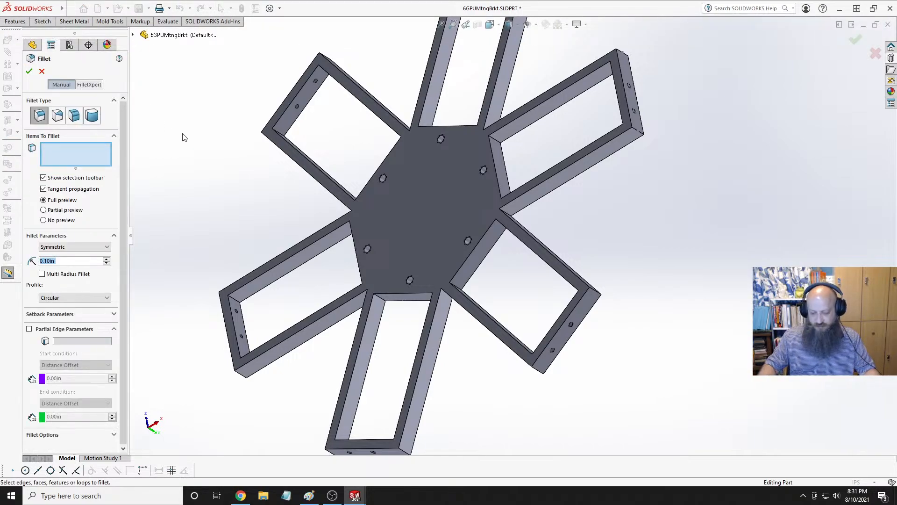
text(.125)
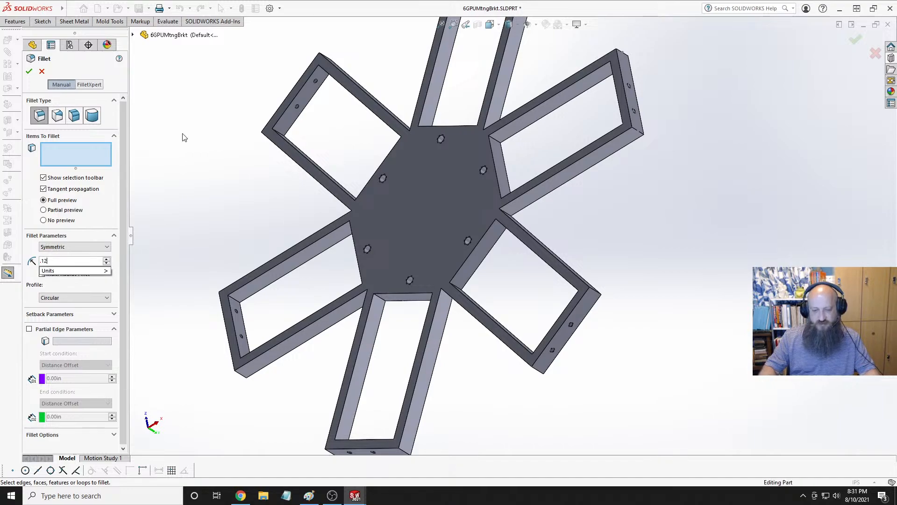
key(Return)
Select the corner edges where neighboring arms meet at the hub in two adjacent gaps for the fillet.
scroll(530, 259, down, 6)
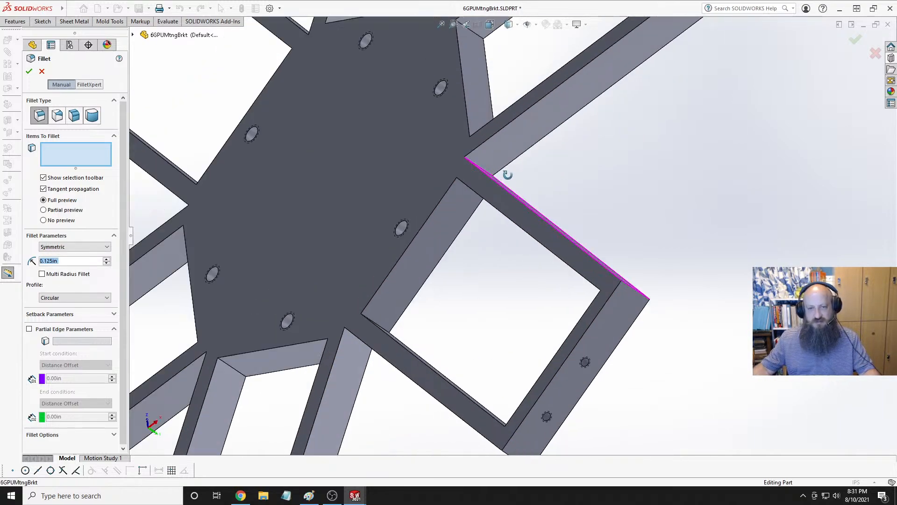
middle_drag(508, 174, 484, 186)
click(519, 168)
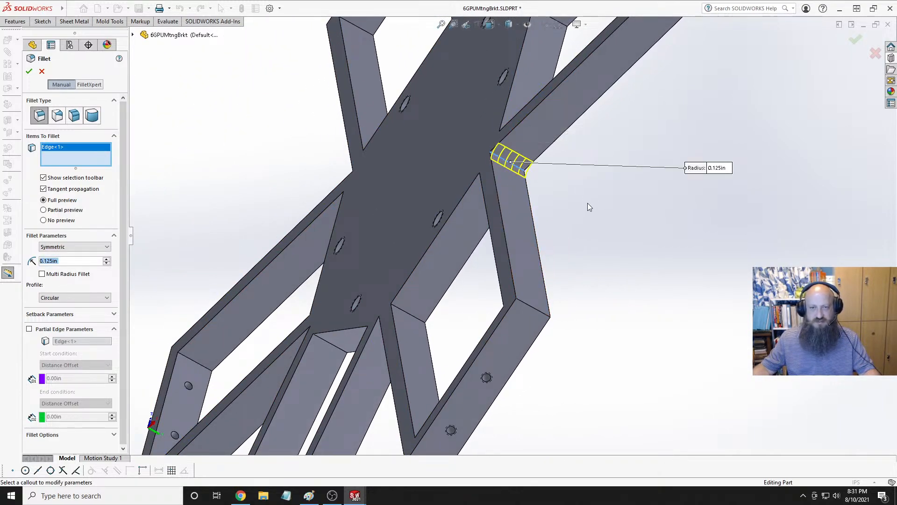
middle_drag(587, 203, 647, 218)
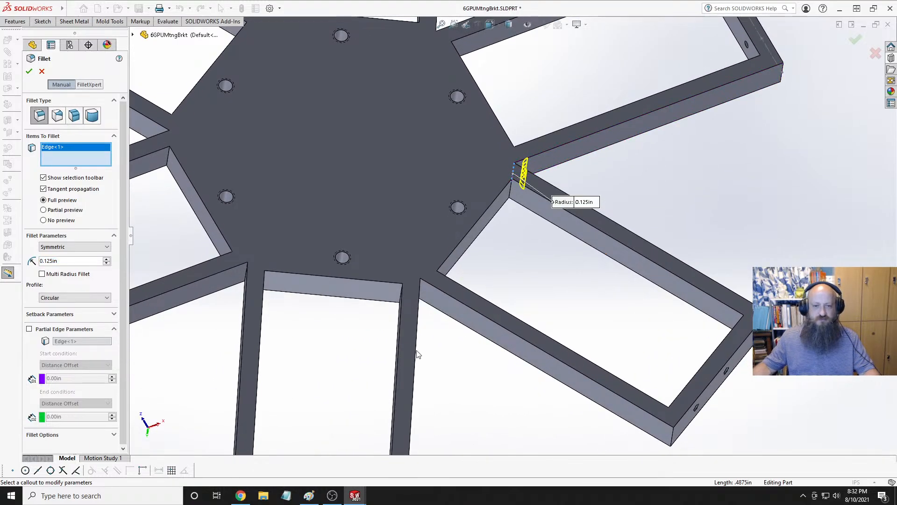
scroll(415, 352, down, 3)
middle_drag(411, 330, 401, 274)
click(457, 255)
Add the hub corner edges in the next two gaps between neighboring arms to the fillet selection.
scroll(447, 298, up, 5)
scroll(380, 223, down, 5)
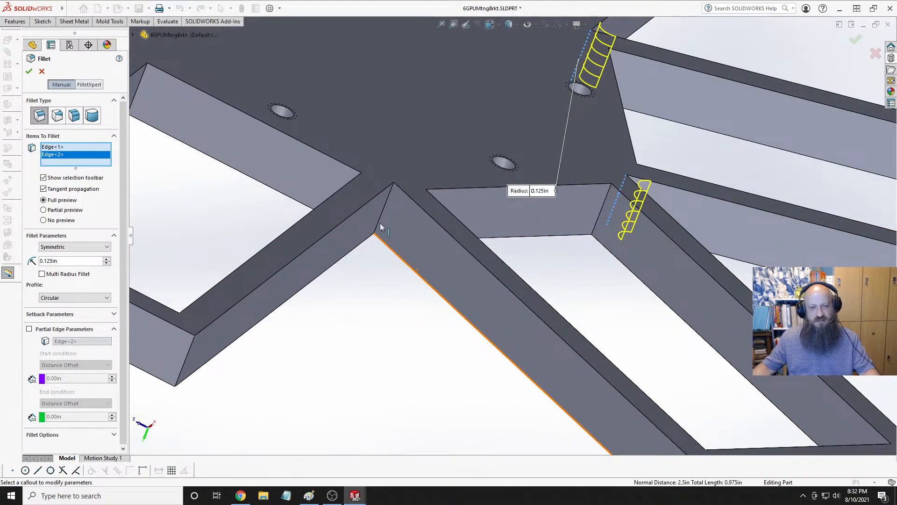
click(382, 218)
scroll(382, 218, up, 5)
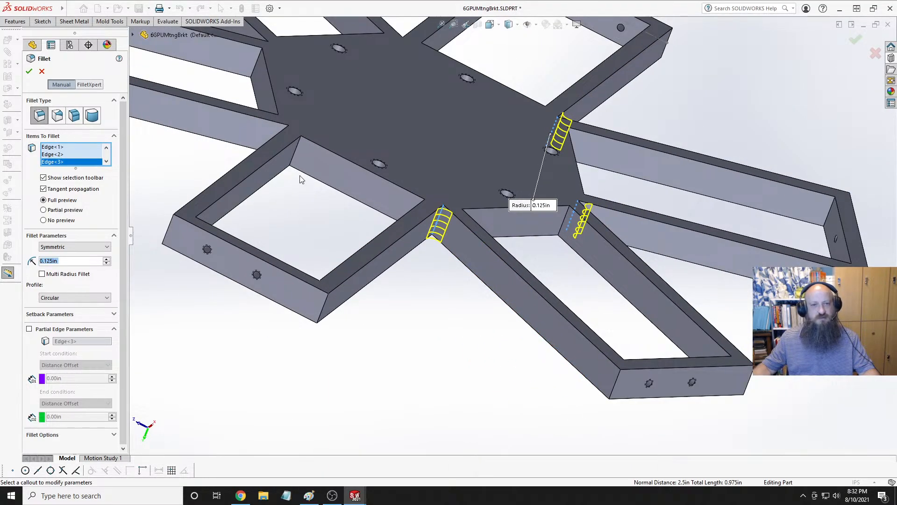
scroll(302, 180, down, 4)
middle_drag(279, 156, 210, 176)
scroll(212, 126, down, 4)
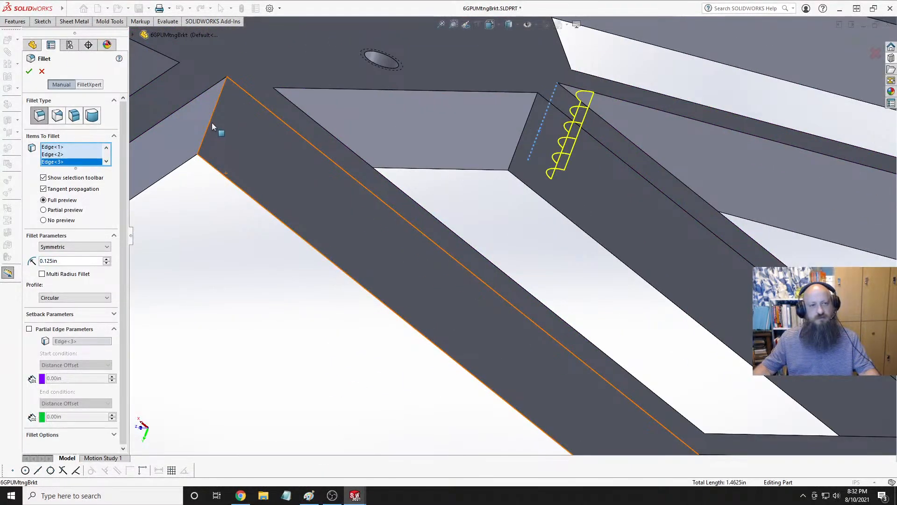
click(211, 122)
scroll(232, 176, up, 6)
middle_drag(242, 148, 301, 113)
scroll(352, 121, down, 4)
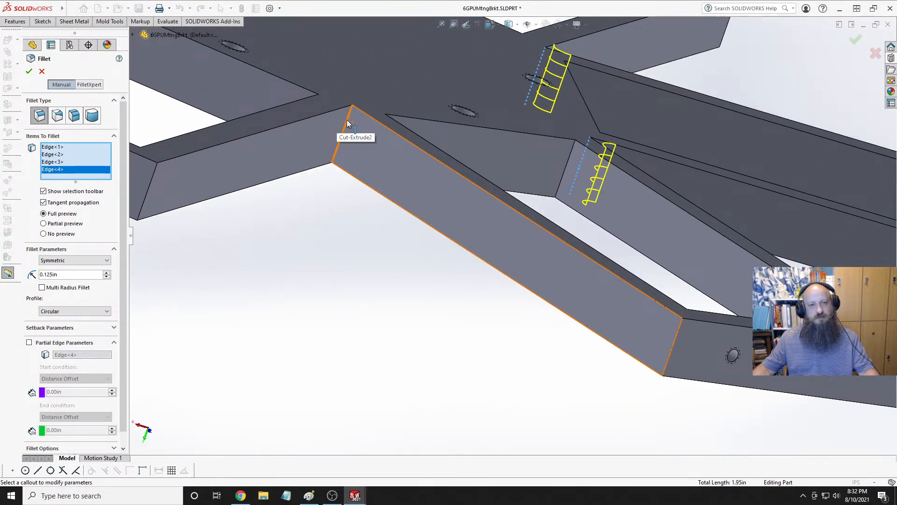
Add the hub corner edges in the last two arm gaps and apply the 0.125 in fillet.
click(347, 120)
scroll(334, 146, up, 4)
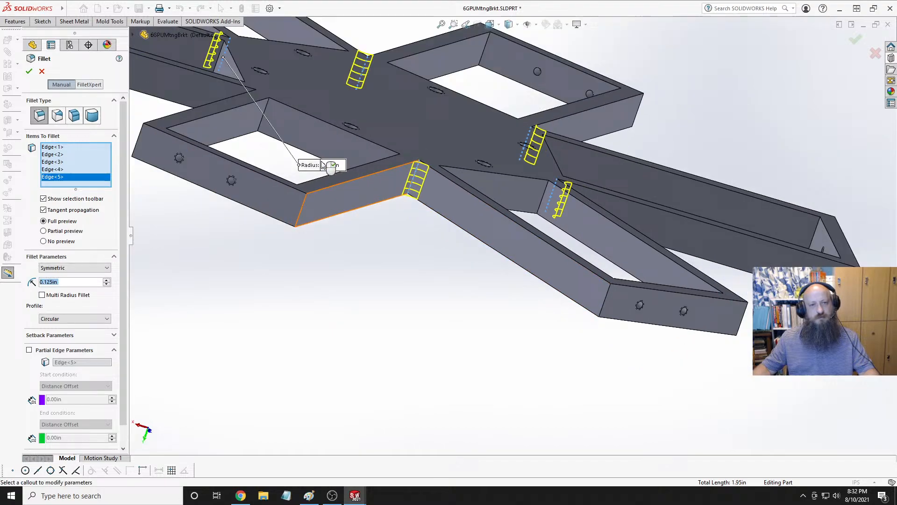
middle_drag(230, 135, 168, 144)
scroll(290, 119, down, 5)
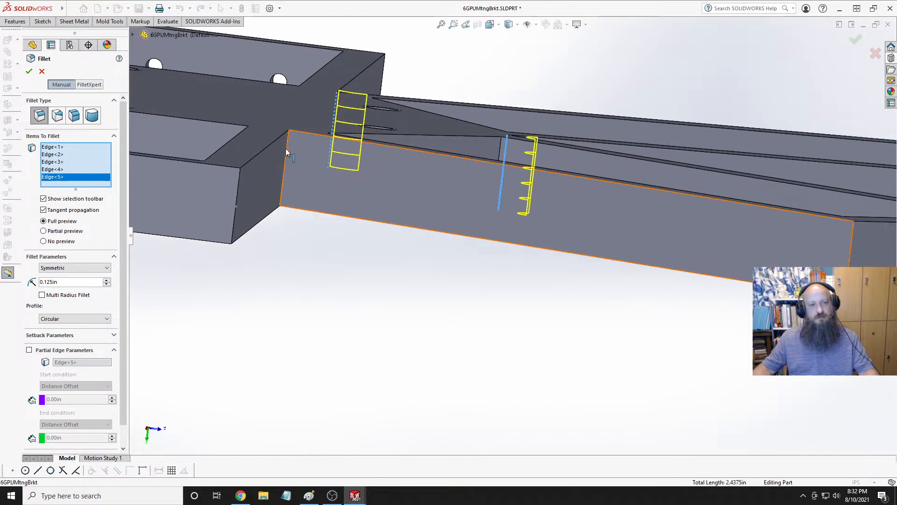
click(285, 148)
scroll(292, 166, up, 4)
middle_drag(290, 169, 313, 140)
scroll(318, 176, down, 5)
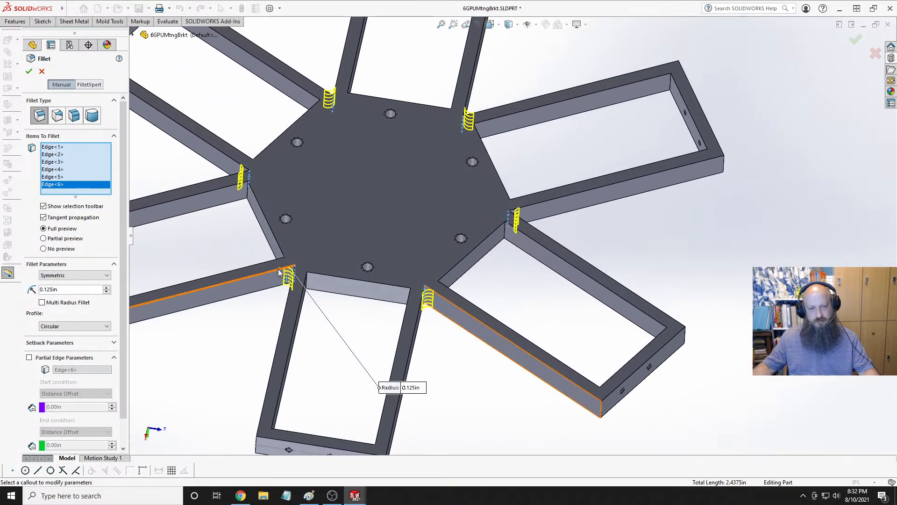
click(29, 73)
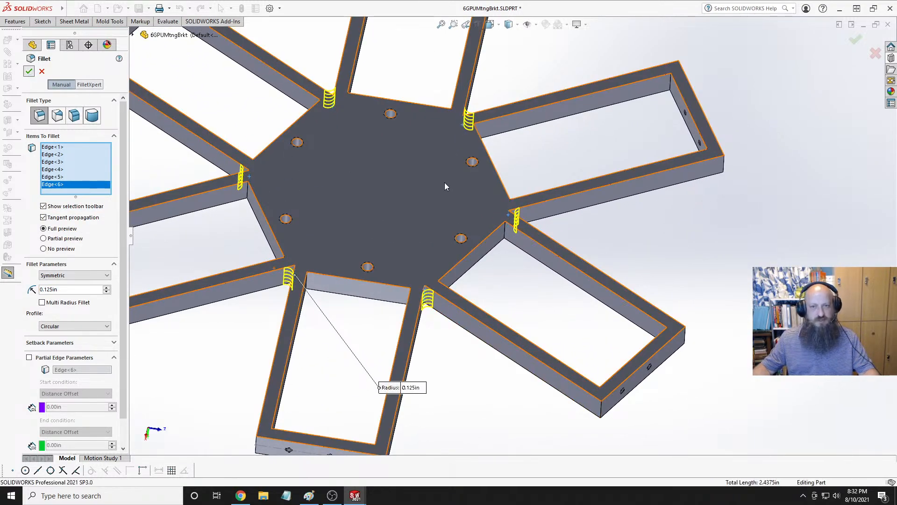
Edit the hub corner fillet and set its radius to 0.25 in.
scroll(612, 250, up, 4)
middle_drag(567, 234, 546, 230)
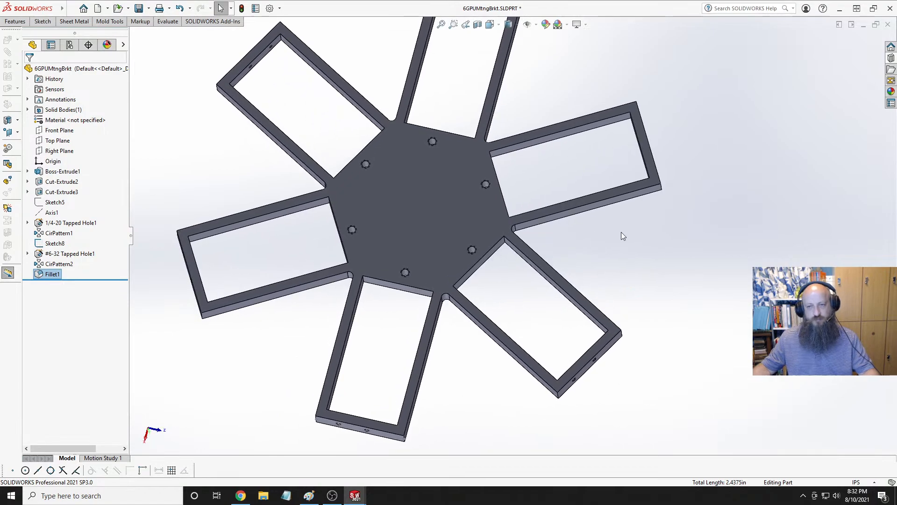
middle_drag(700, 208, 686, 224)
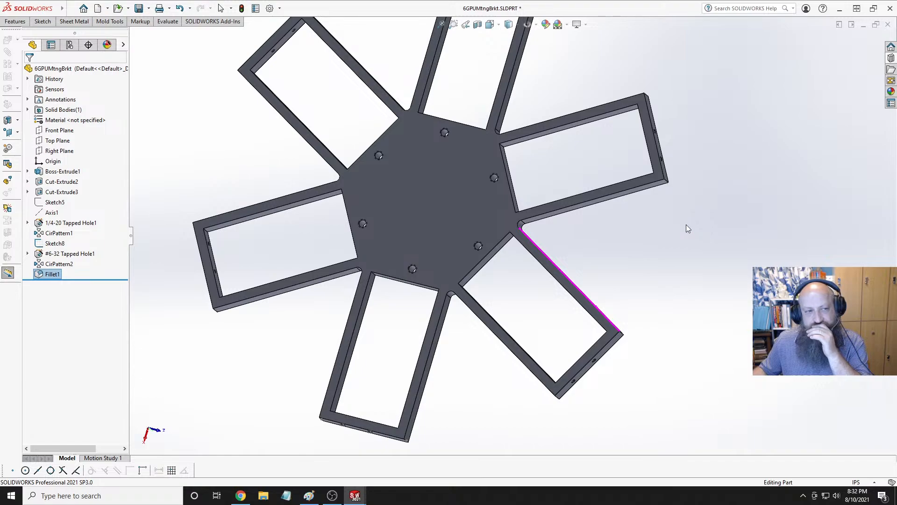
click(52, 274)
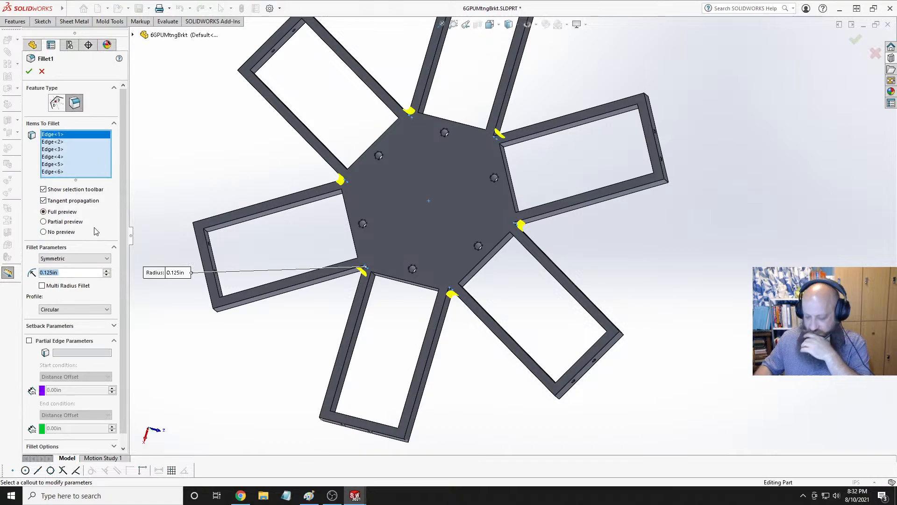
text(0.25)
key(Return)
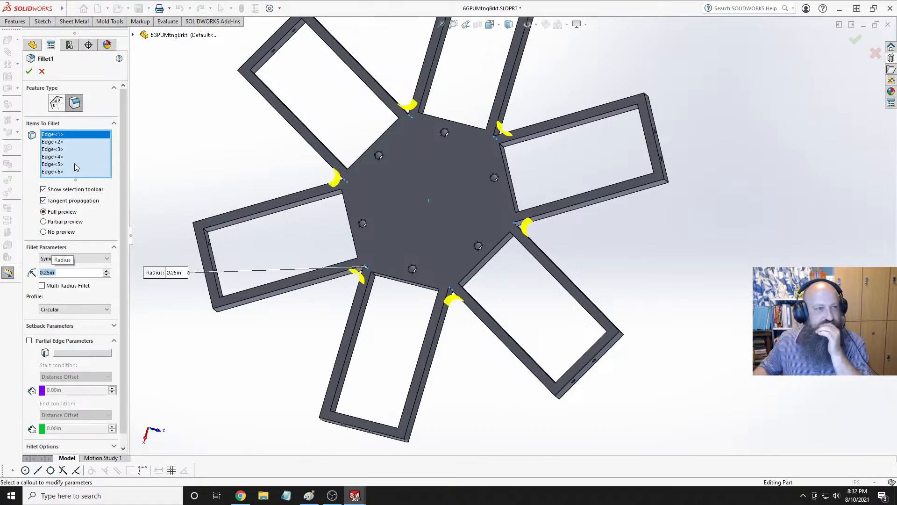
click(29, 72)
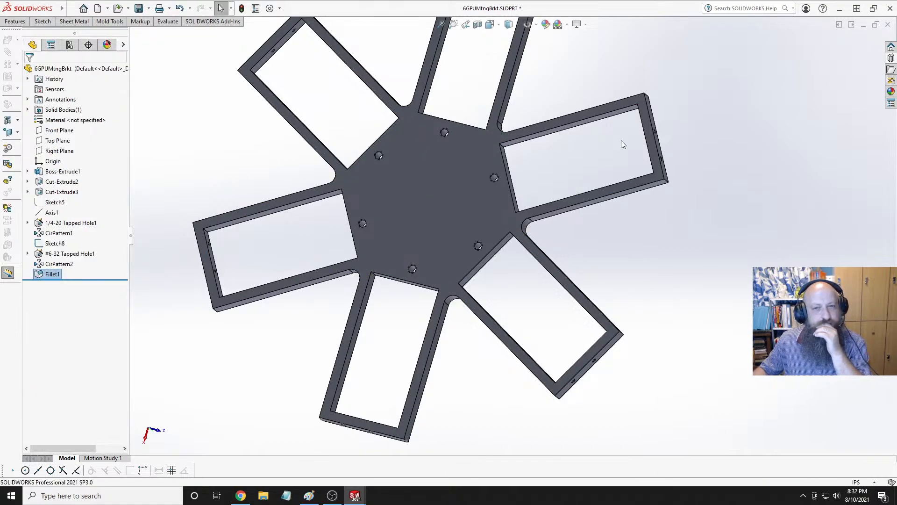
Start a new symmetric constant-size fillet and set its radius to 0.125 in.
middle_drag(751, 142, 730, 154)
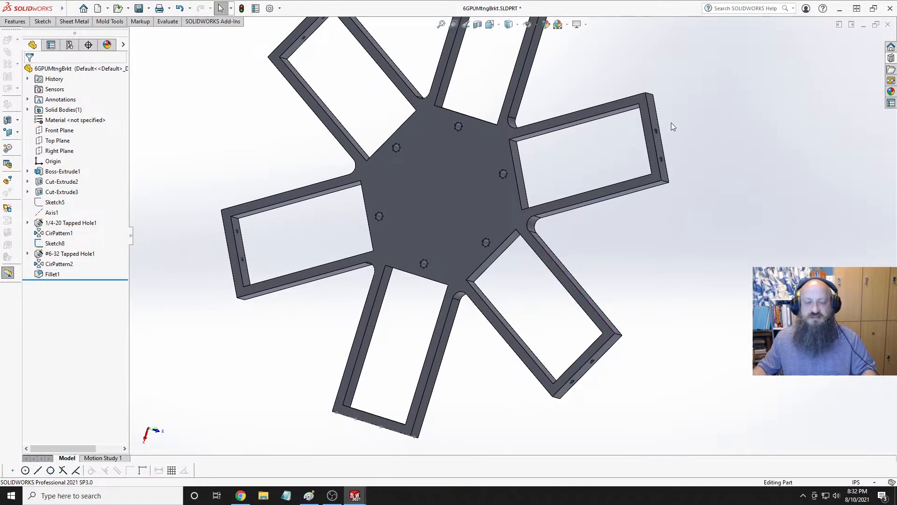
click(17, 22)
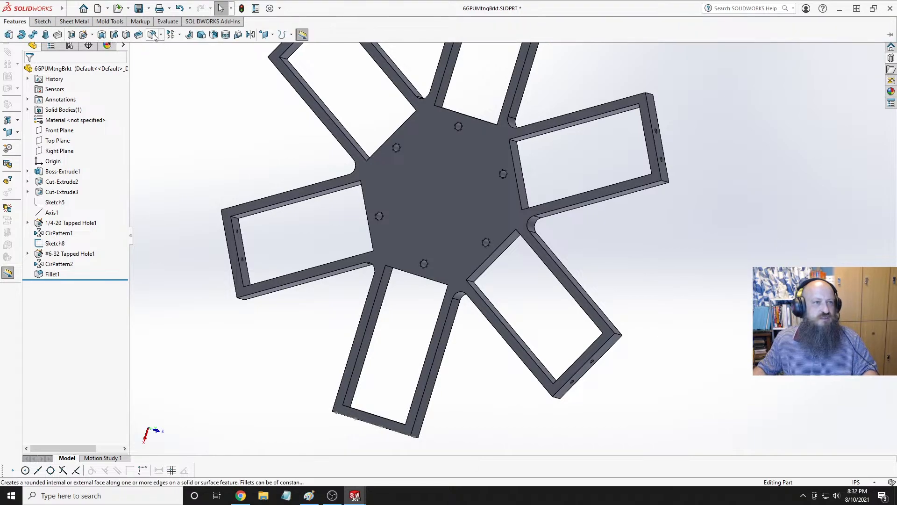
click(153, 34)
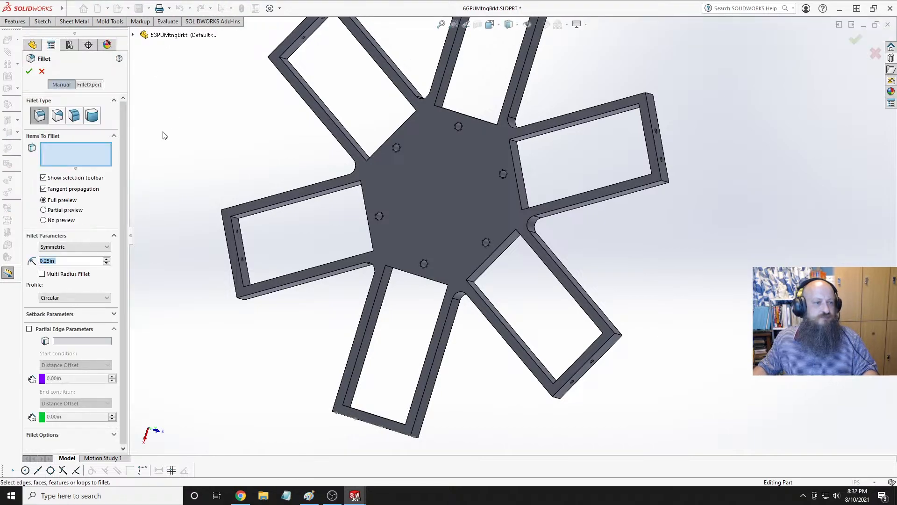
text(0.125)
key(Return)
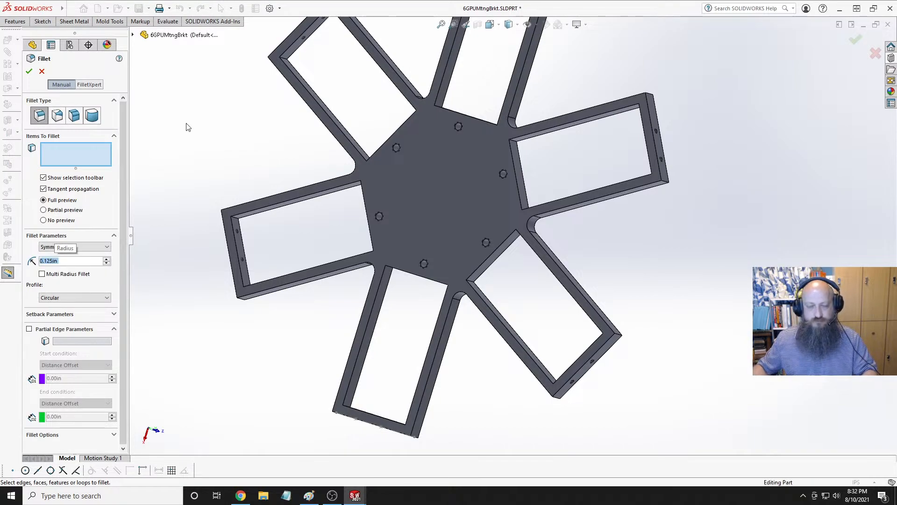
Select the two short outer corner edges at the end of one arm for the fillet.
middle_drag(736, 84, 717, 116)
scroll(718, 116, down, 4)
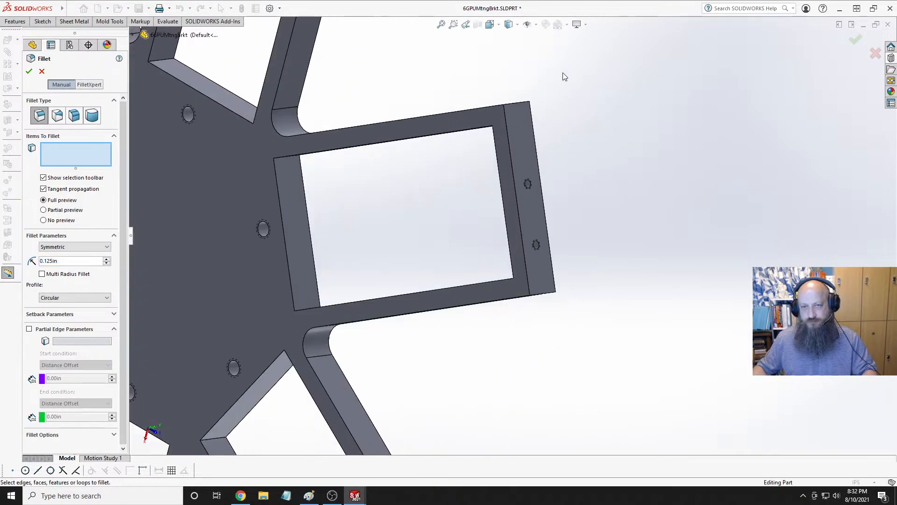
click(519, 106)
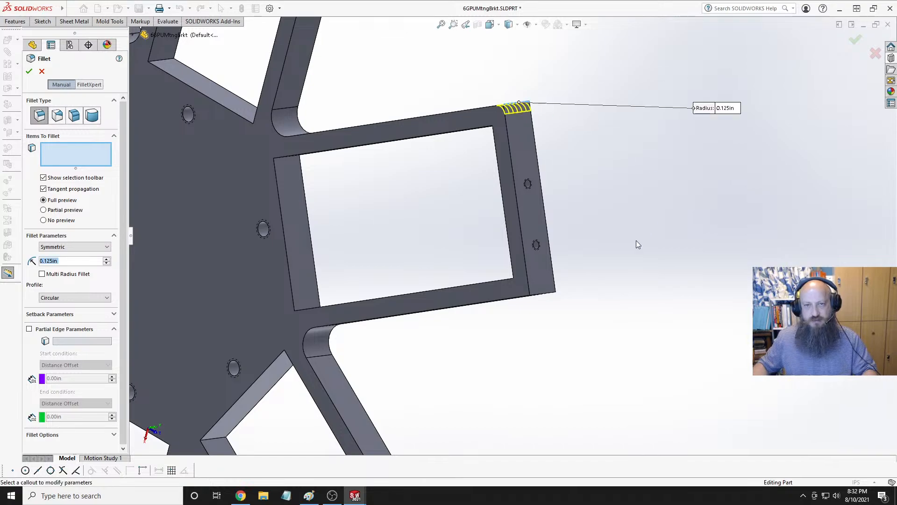
click(549, 292)
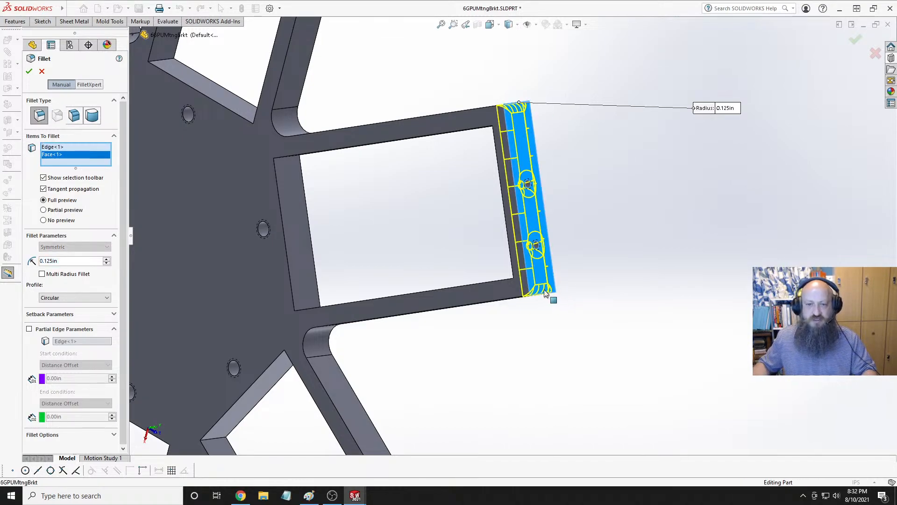
click(546, 290)
scroll(618, 281, up, 5)
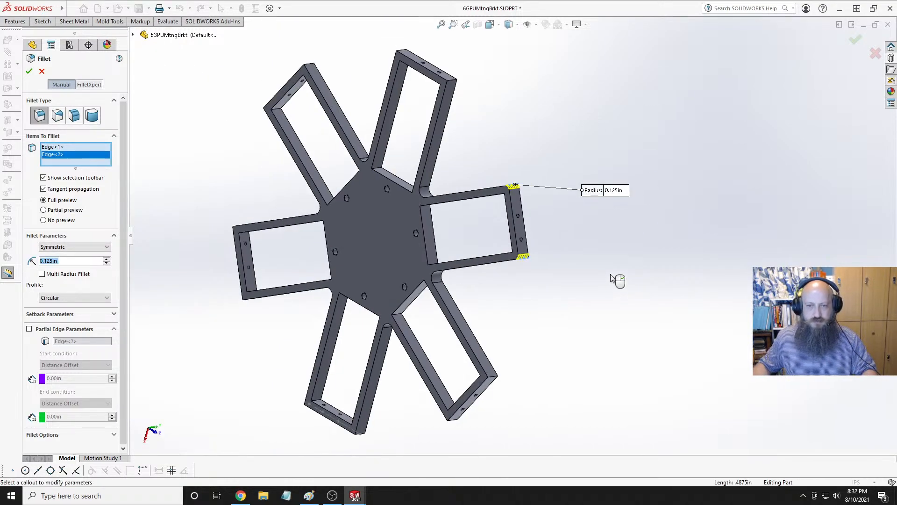
Add both outer corner edges at the end of the adjacent arm to the fillet selection.
middle_drag(515, 361, 528, 274)
scroll(528, 274, down, 3)
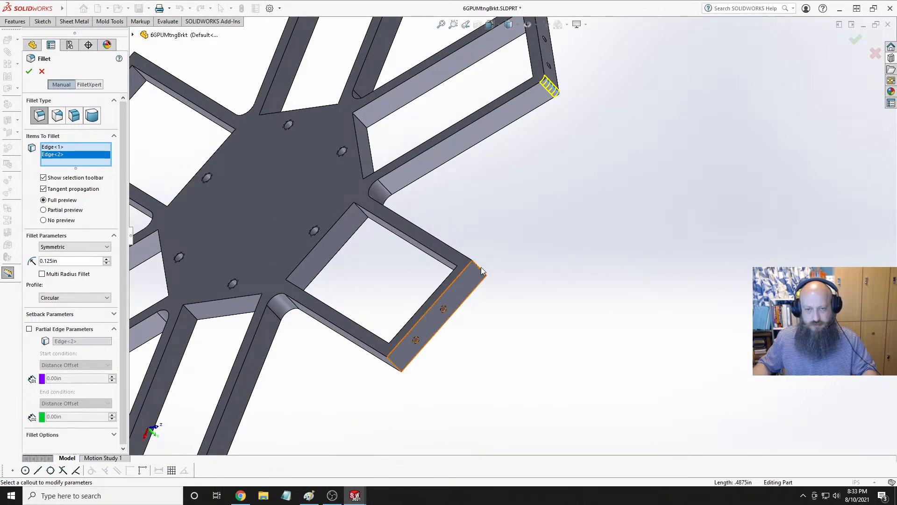
middle_drag(508, 243, 441, 272)
scroll(322, 295, down, 4)
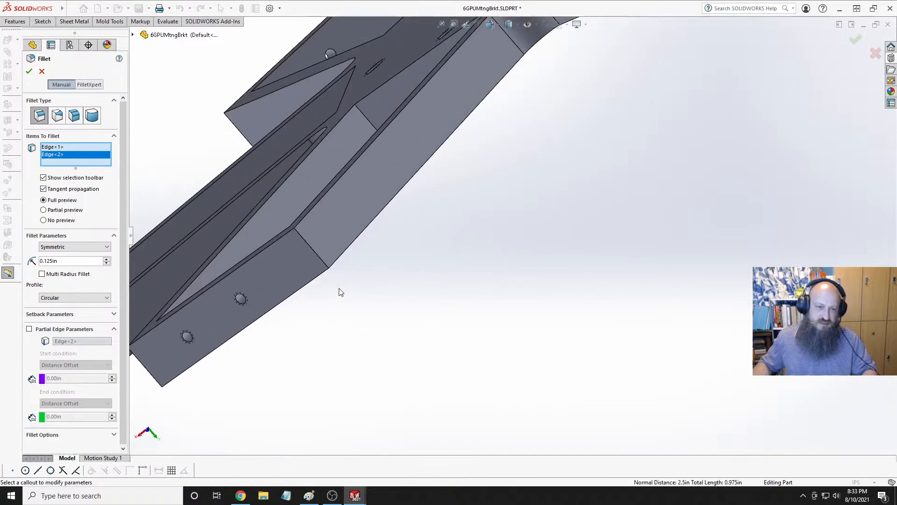
click(308, 244)
middle_drag(361, 259, 447, 259)
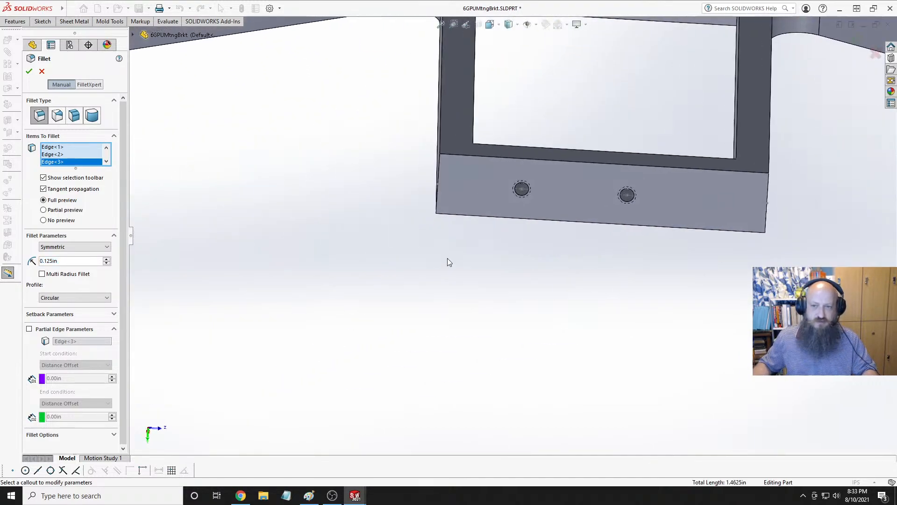
scroll(448, 257, up, 3)
scroll(616, 235, up, 5)
scroll(769, 202, down, 6)
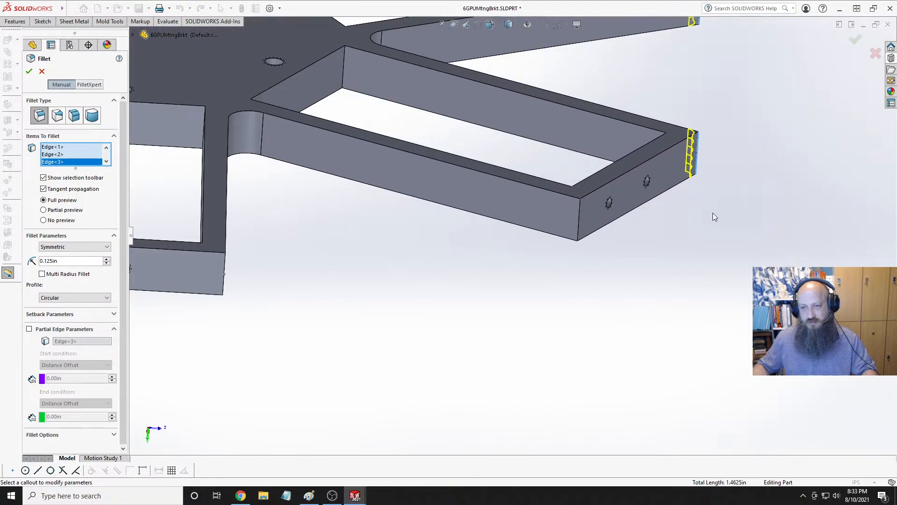
click(580, 208)
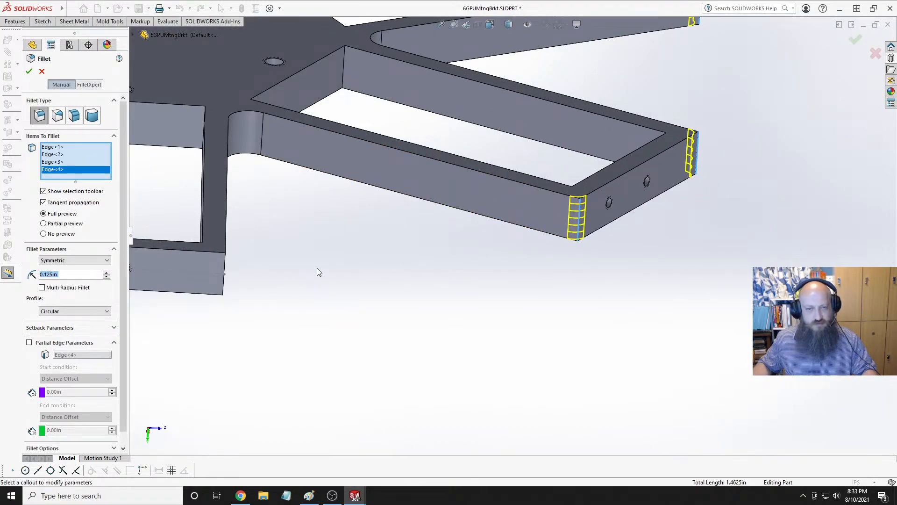
click(225, 261)
scroll(253, 290, up, 3)
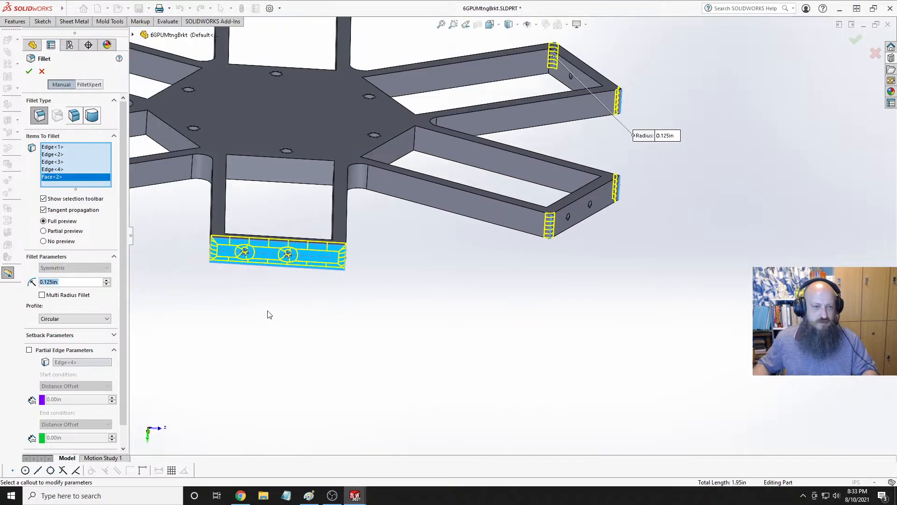
click(333, 252)
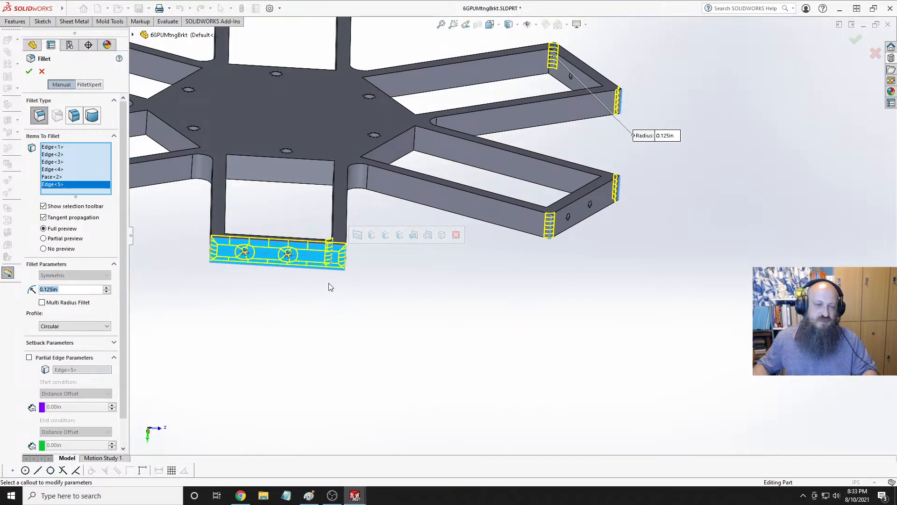
scroll(332, 281, down, 5)
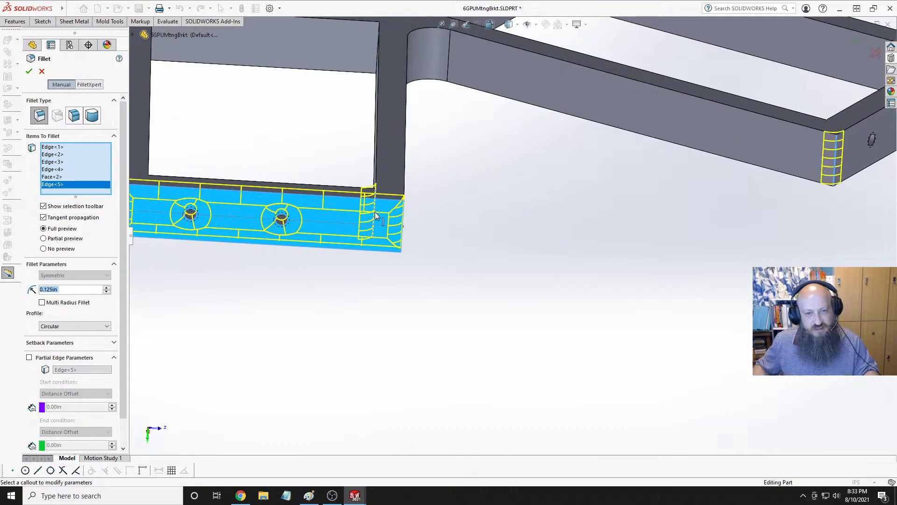
click(374, 209)
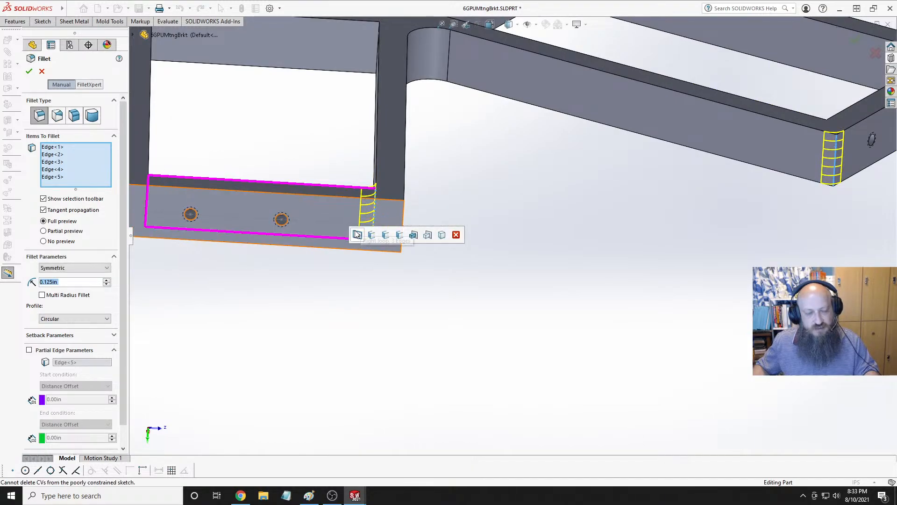
mouse_move(414, 281)
middle_down()
mouse_move(413, 244)
mouse_move(411, 285)
middle_up()
middle_drag(323, 192, 326, 220)
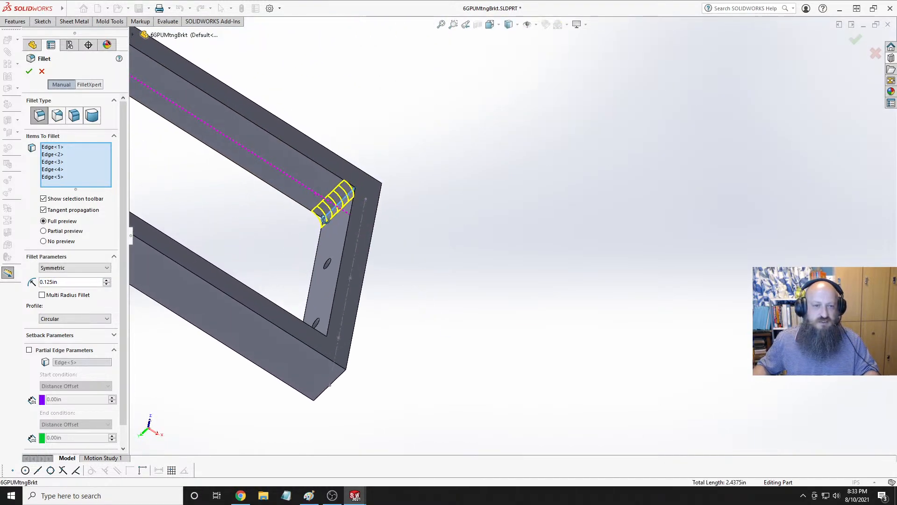
click(346, 198)
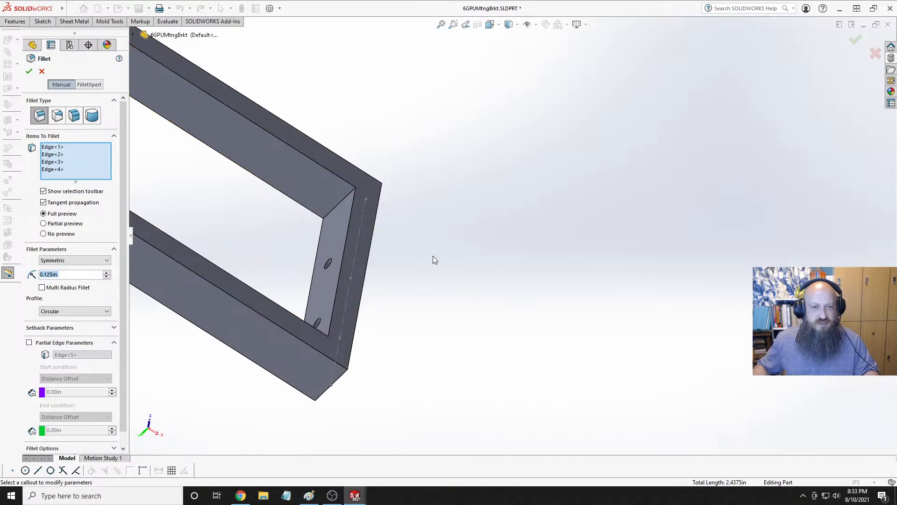
Add both outer corner edges at the end of the third arm to the fillet selection.
middle_drag(432, 256, 394, 195)
click(401, 193)
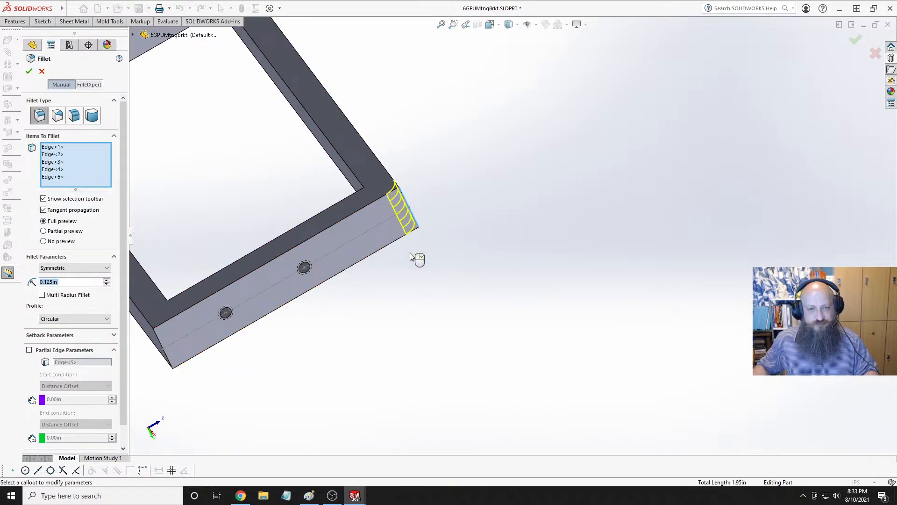
middle_drag(417, 255, 367, 291)
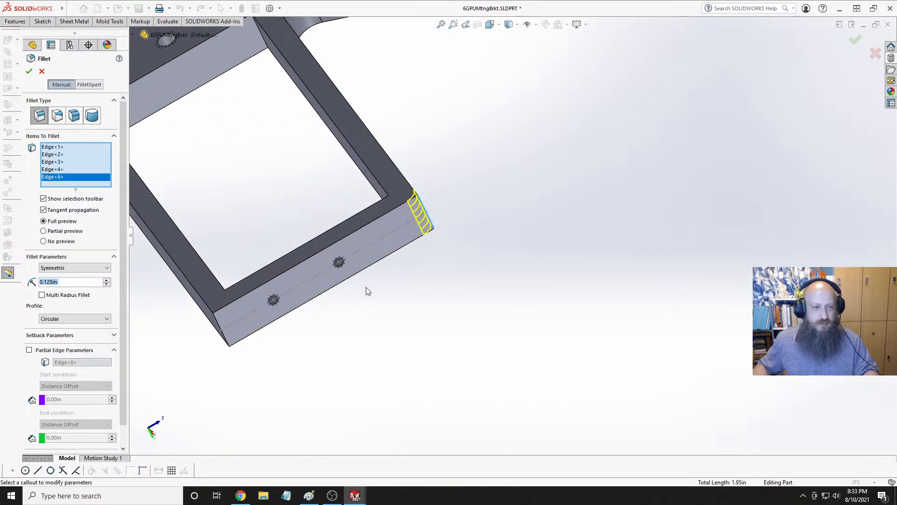
click(218, 323)
scroll(374, 365, up, 3)
middle_drag(385, 369, 295, 239)
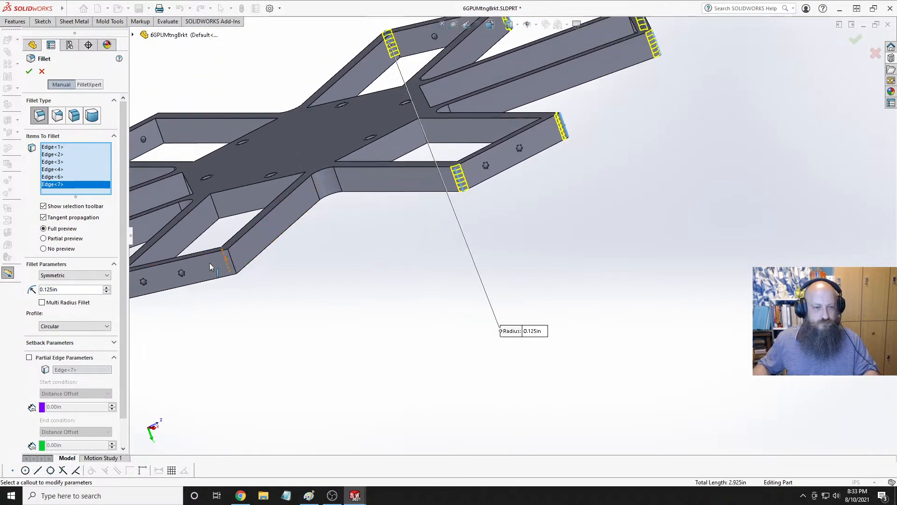
Add both outer corner edges at the end of the fourth arm to the fillet selection.
scroll(157, 267, down, 4)
click(316, 258)
scroll(322, 308, up, 3)
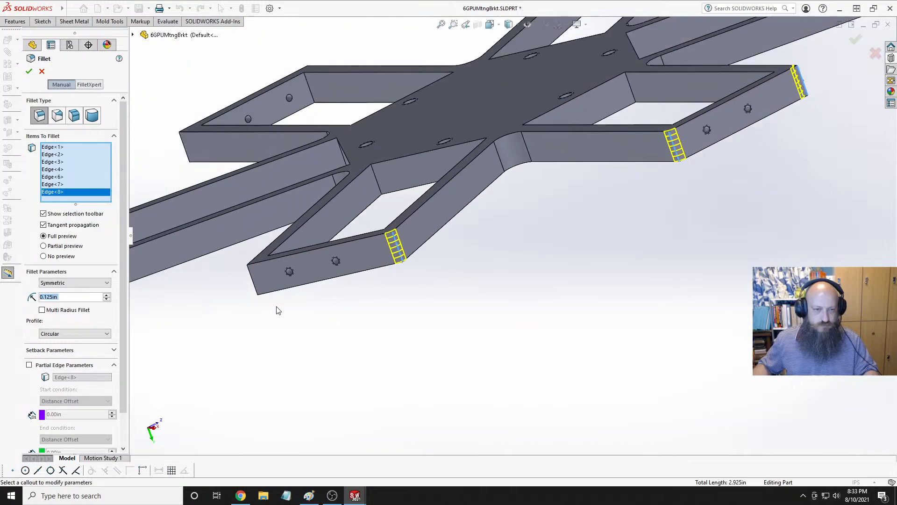
middle_drag(279, 310, 352, 299)
scroll(287, 300, down, 3)
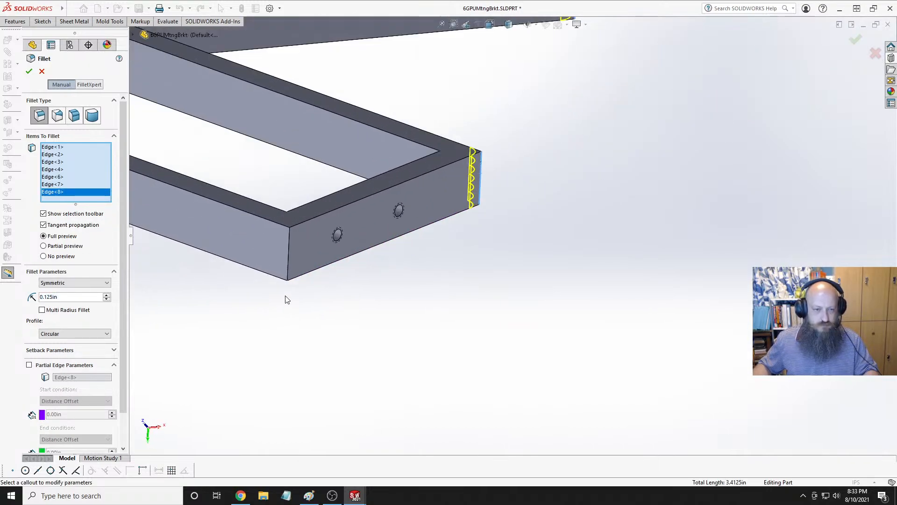
click(287, 259)
scroll(289, 261, up, 4)
Add both outer corner edges at the end of the fifth arm to the fillet selection.
scroll(255, 297, down, 4)
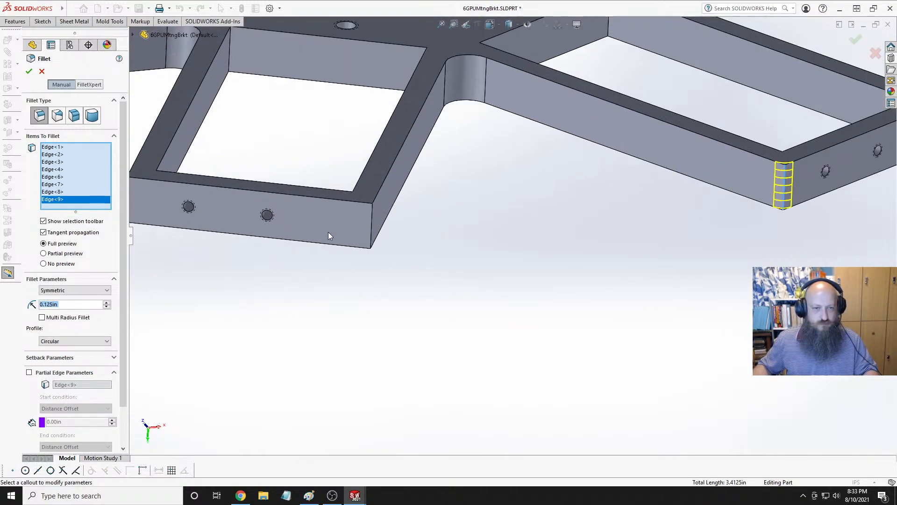
click(371, 221)
scroll(341, 287, up, 3)
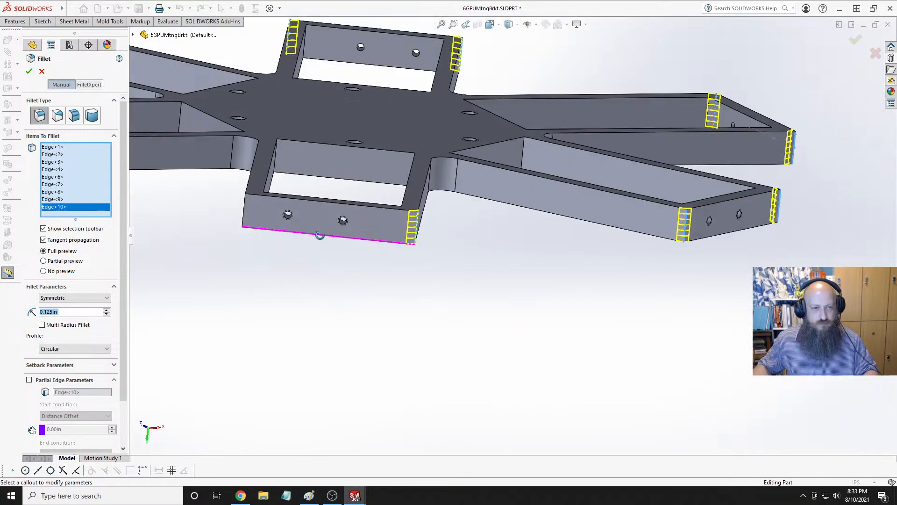
middle_drag(319, 235, 395, 242)
scroll(271, 252, down, 3)
click(317, 213)
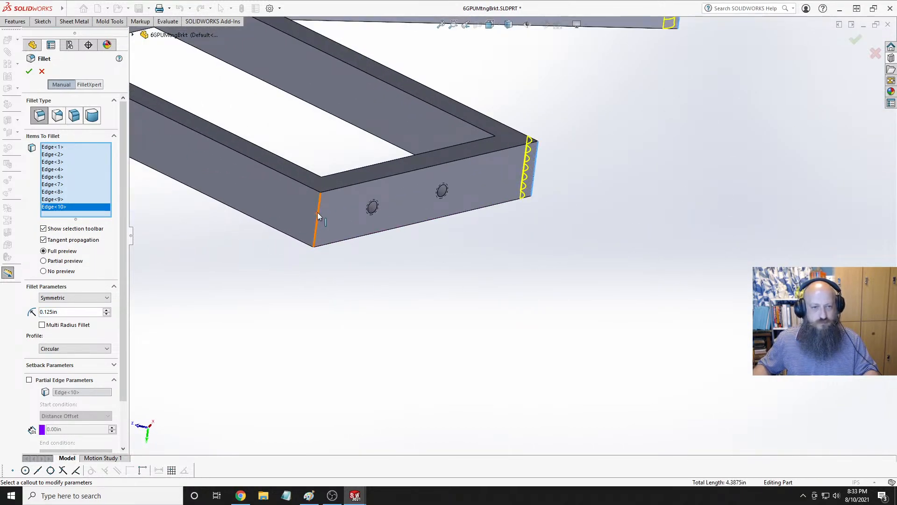
scroll(304, 246, up, 4)
Add both outer corner edges at the end of the sixth arm and apply the 0.125 in fillet.
scroll(254, 243, down, 4)
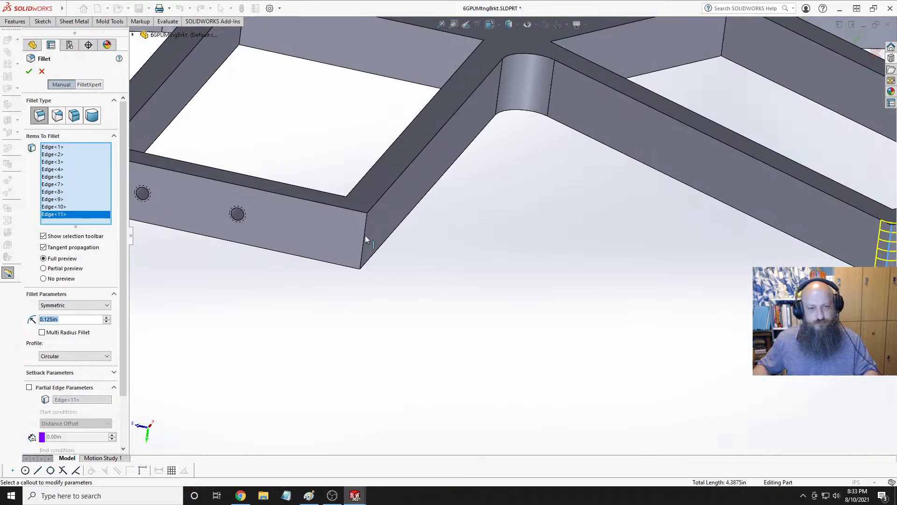
click(366, 234)
scroll(303, 241, up, 3)
mouse_move(280, 231)
middle_down()
mouse_move(347, 221)
mouse_move(280, 233)
middle_up()
scroll(334, 200, down, 3)
click(335, 200)
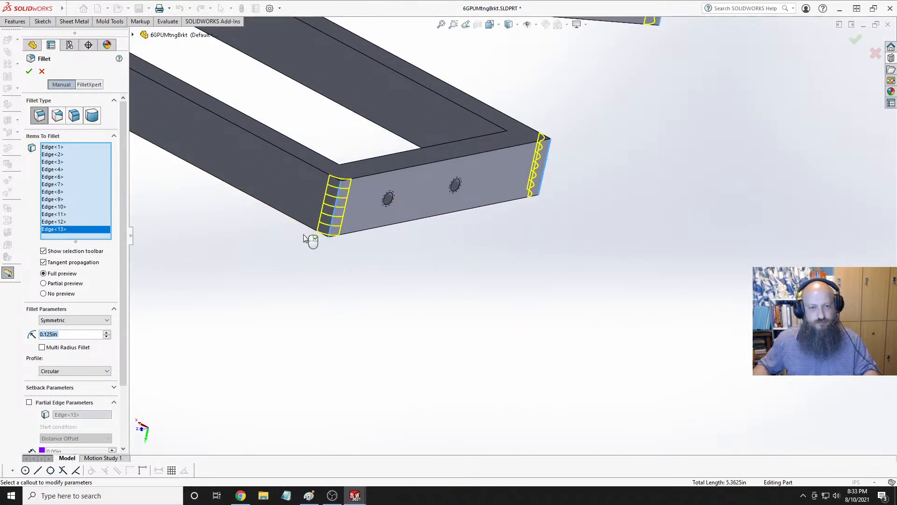
scroll(304, 235, up, 3)
scroll(287, 224, up, 2)
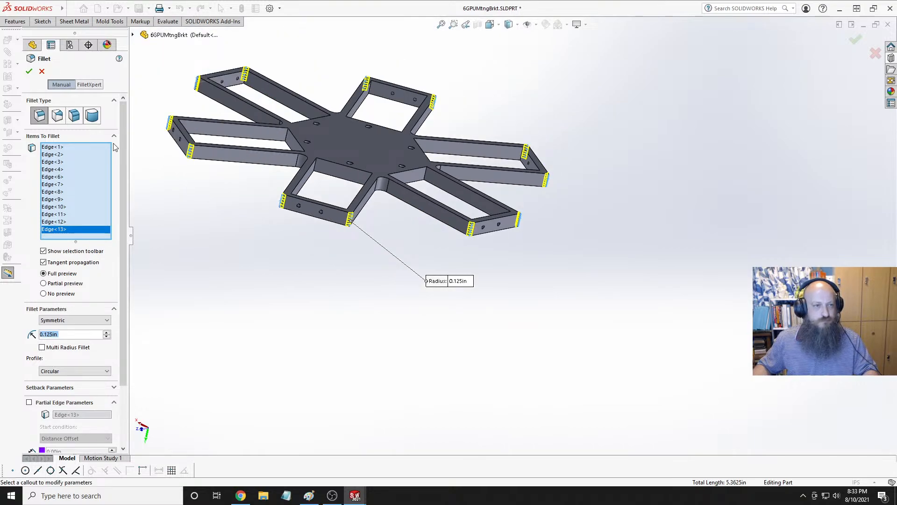
click(28, 71)
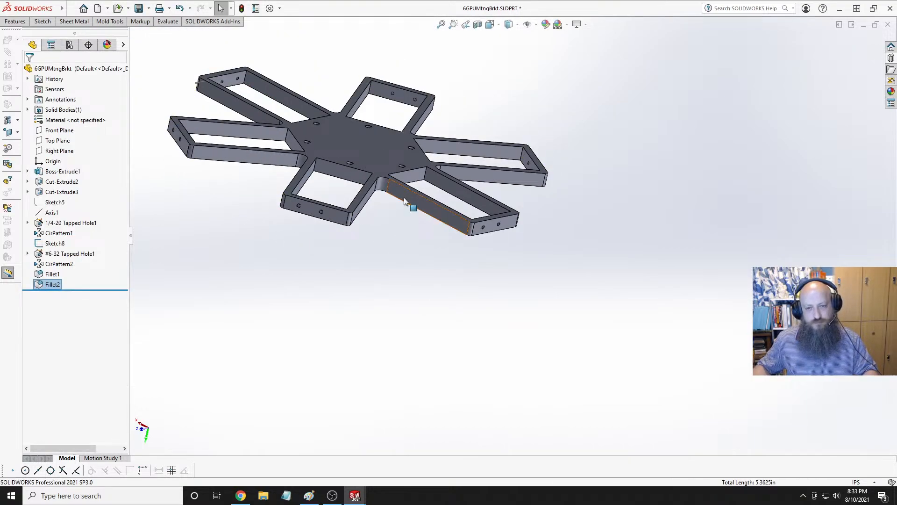
Measure the distance between the outer and inner faces of one arm's side wall.
middle_drag(404, 198, 357, 268)
scroll(356, 268, down, 5)
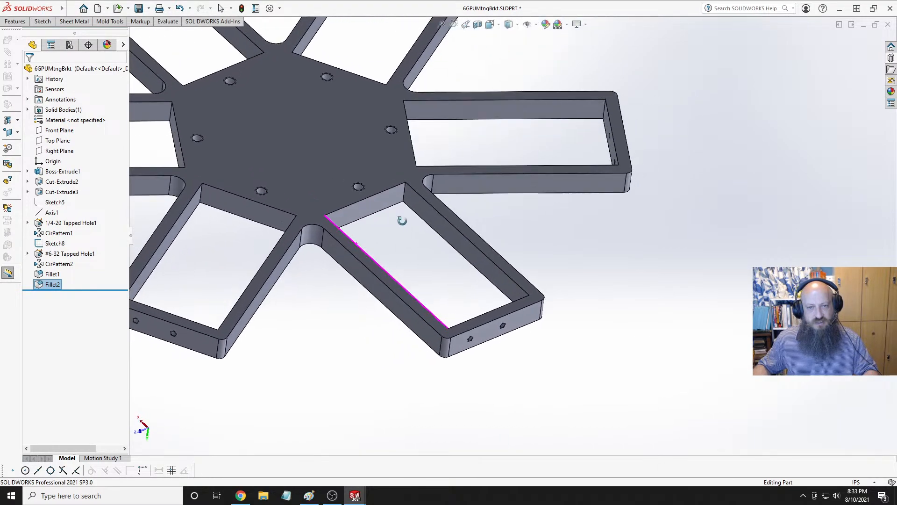
scroll(477, 281, down, 2)
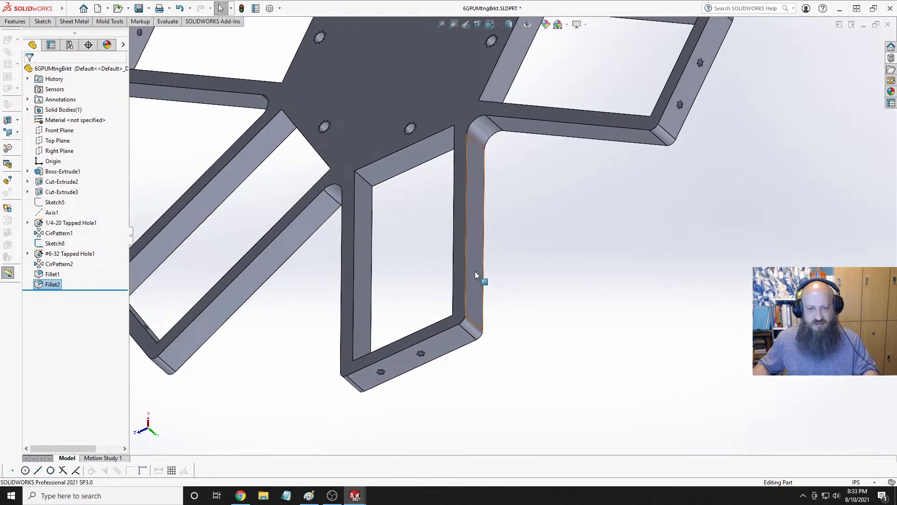
click(475, 271)
middle_drag(475, 271, 428, 270)
ctrl+click(427, 270)
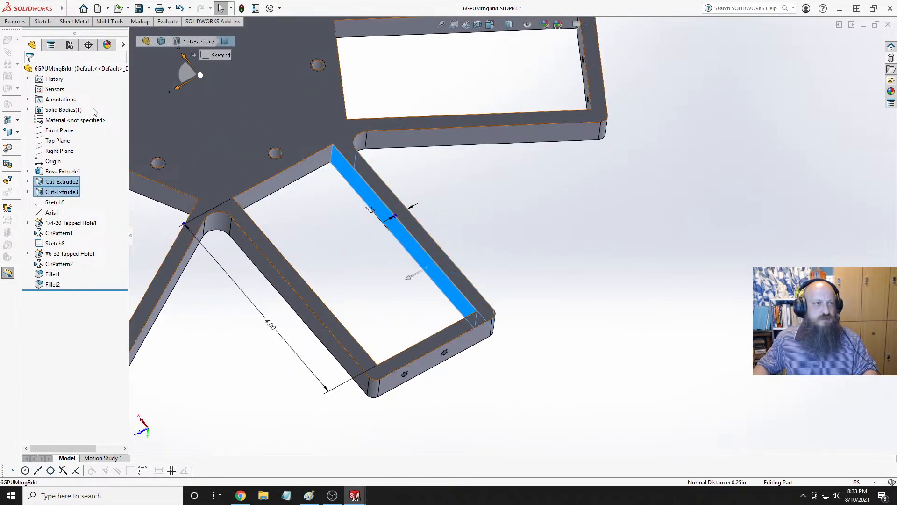
click(167, 21)
click(43, 36)
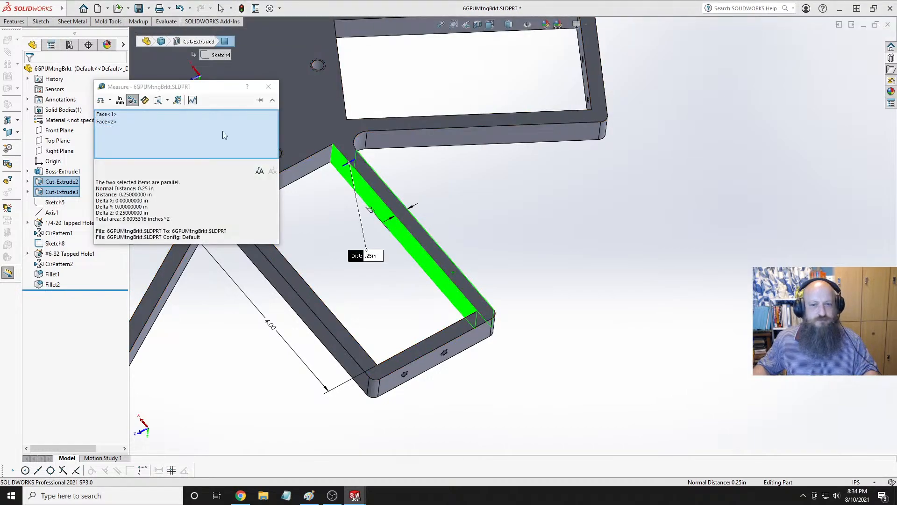
key(Escape)
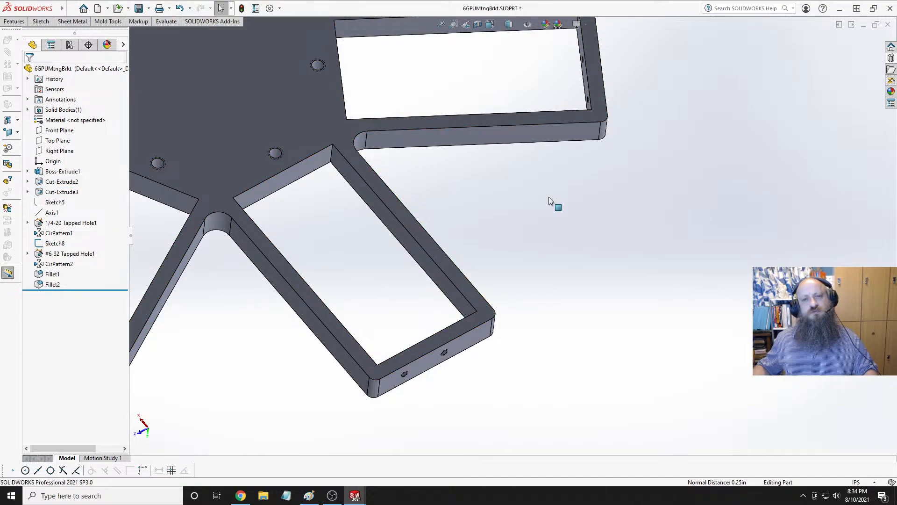
Edit the hub corner fillet between the arms and set its radius to 0.5 in.
click(55, 275)
right_click(55, 276)
click(69, 251)
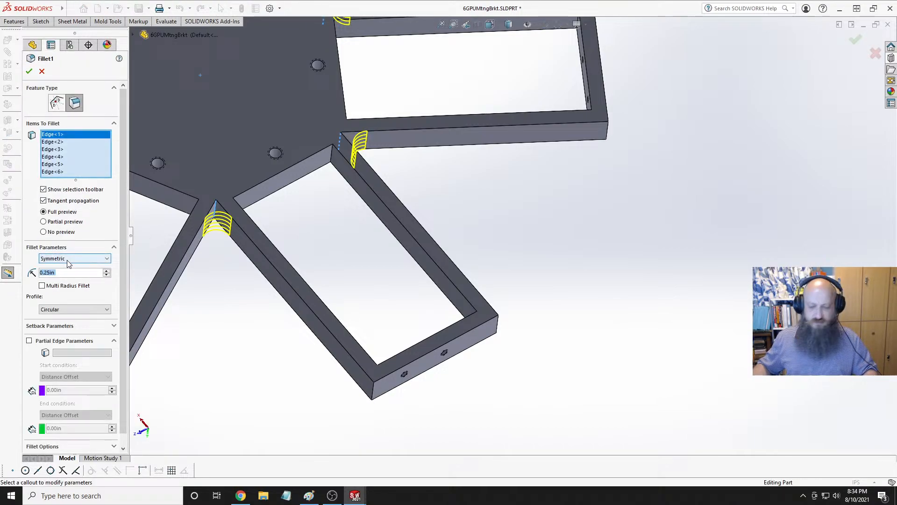
text(0.5)
key(Return)
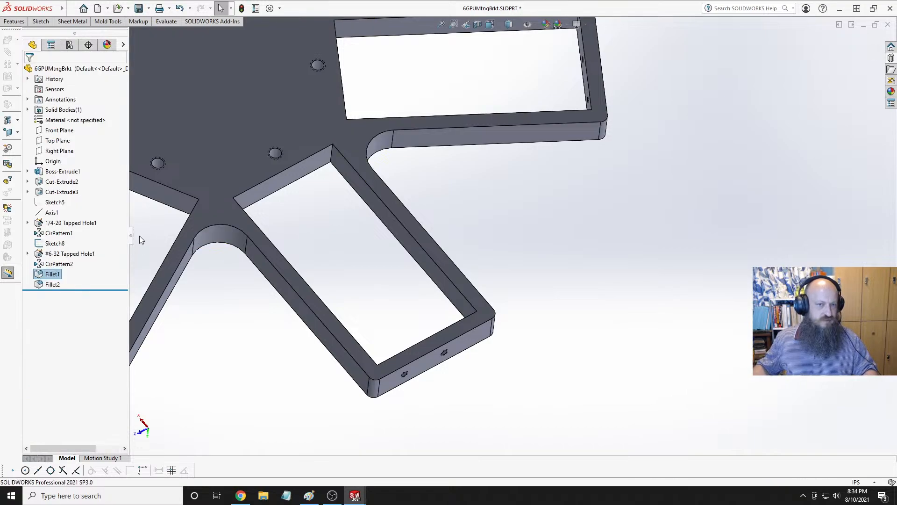
Edit the fillet on the outer arm-end corners and set its radius to 0.375 in.
click(53, 284)
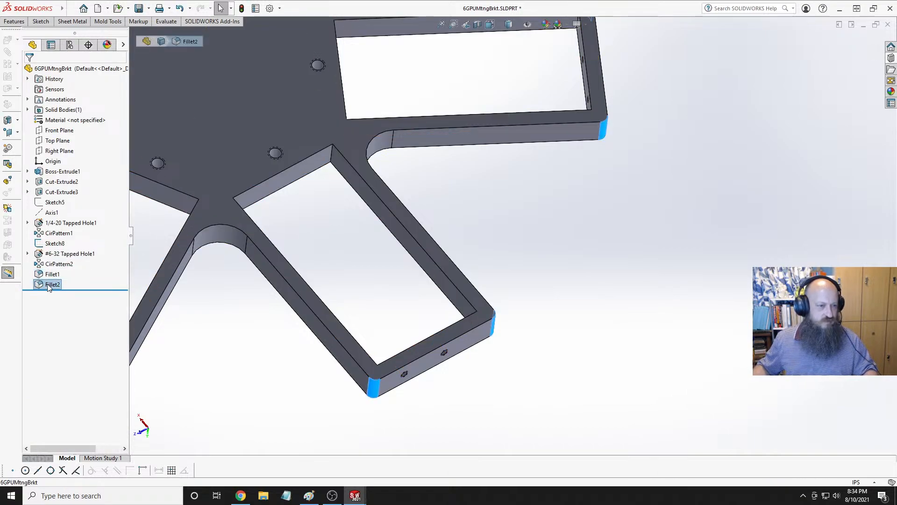
right_click(54, 285)
click(56, 256)
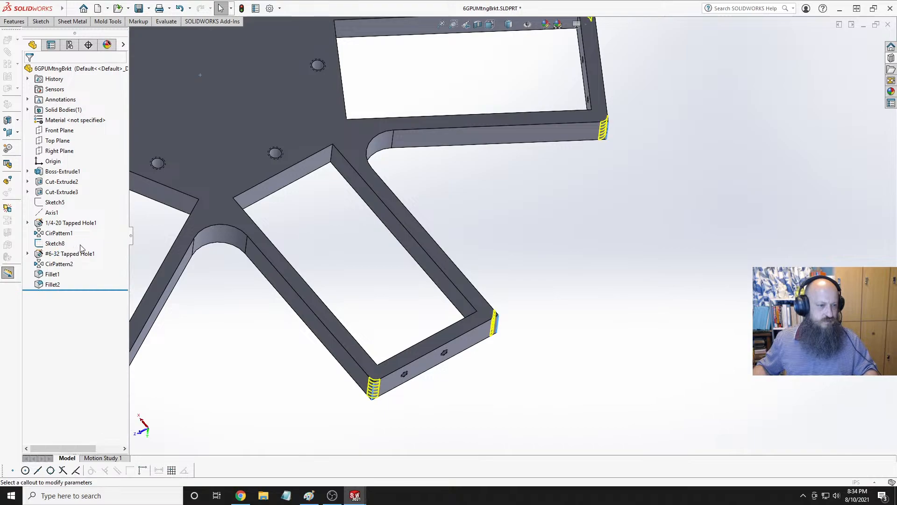
text(.375)
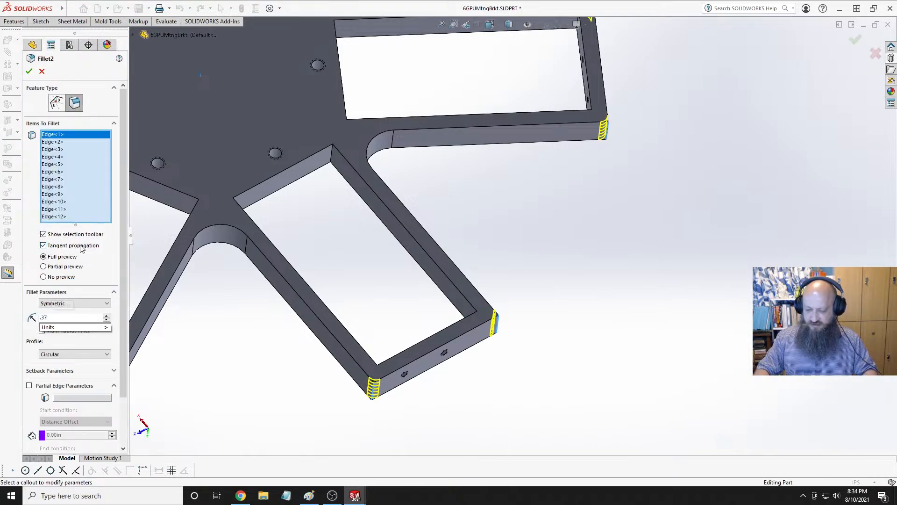
key(Return)
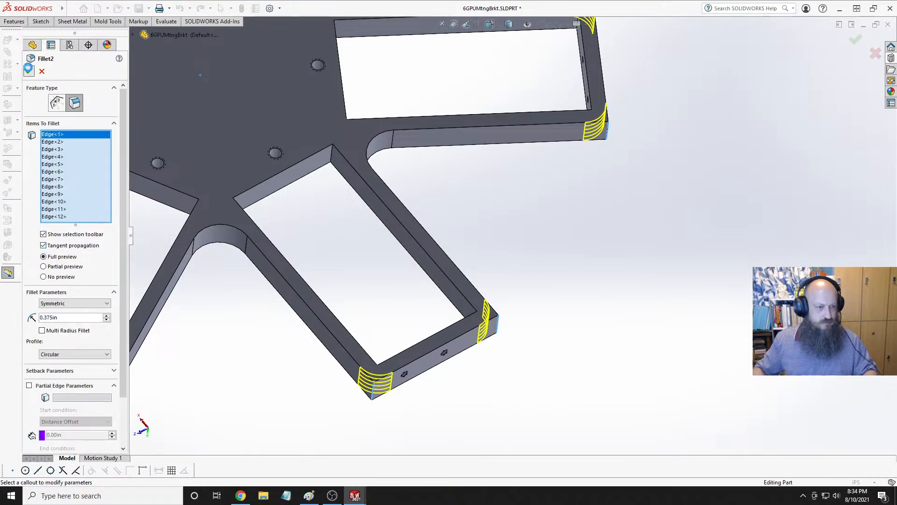
click(29, 71)
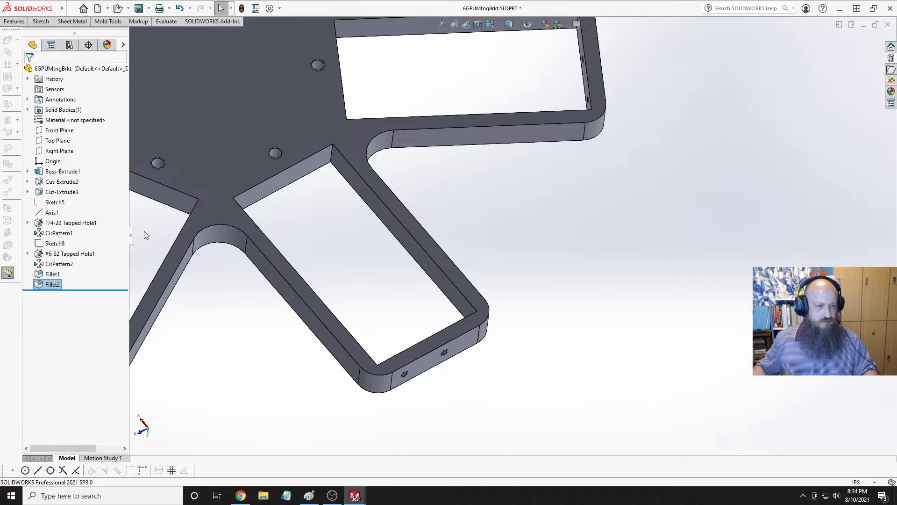
Start a new 0.125 in symmetric fillet and select one hub-side inner corner edge of an arm's rectangular opening.
click(15, 22)
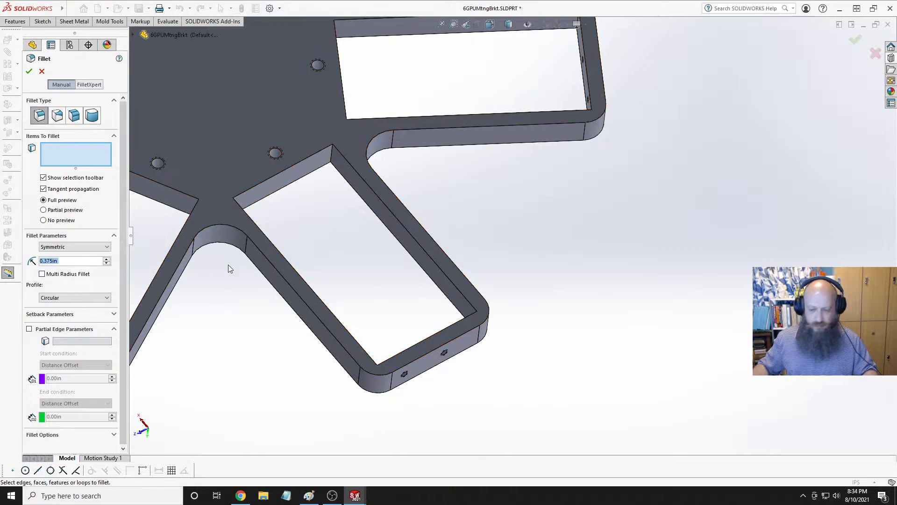
text(0.125)
key(Return)
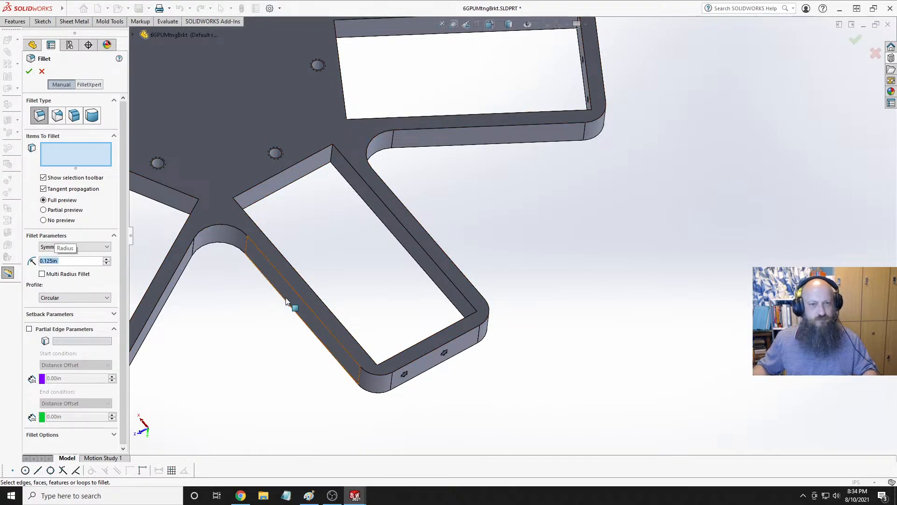
scroll(348, 154, down, 3)
click(342, 142)
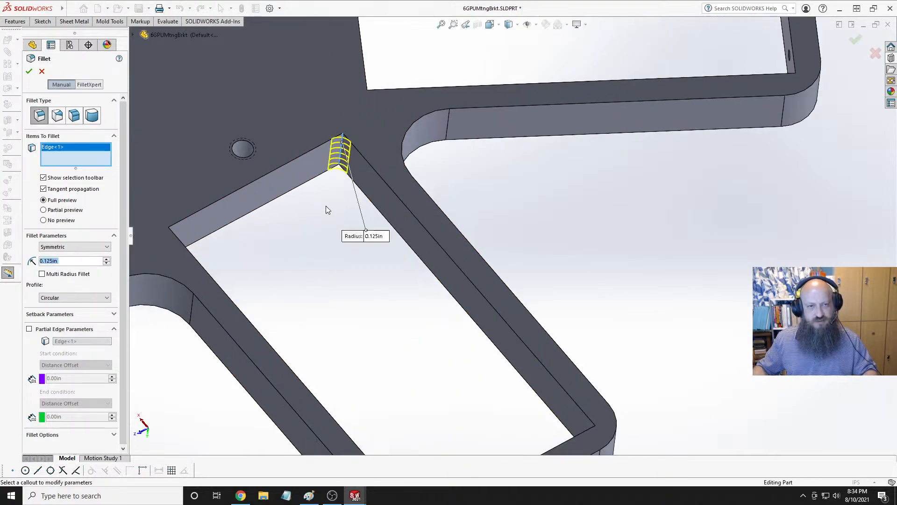
Add the remaining three inner corner edges of the same arm's opening to the fillet selection.
scroll(326, 210, up, 4)
middle_drag(324, 223, 367, 103)
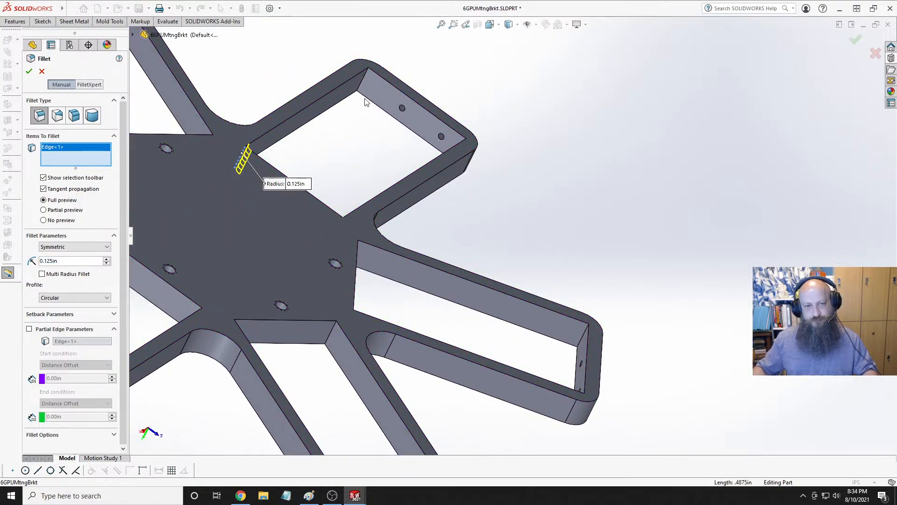
scroll(374, 98, down, 3)
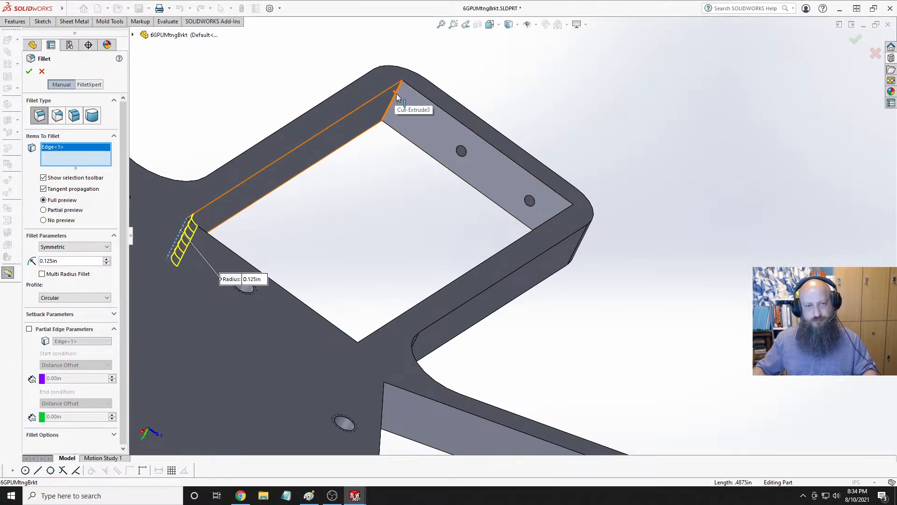
click(396, 94)
middle_drag(349, 194, 444, 207)
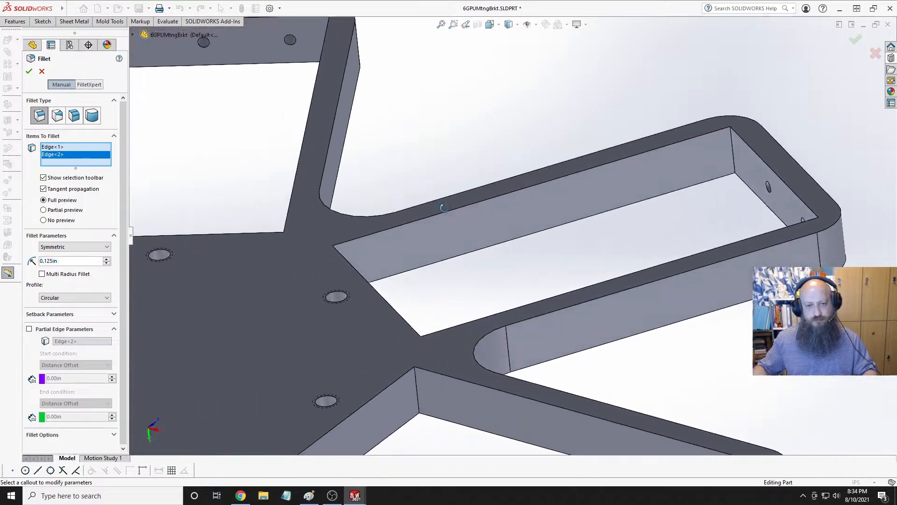
scroll(443, 207, up, 5)
scroll(242, 231, down, 5)
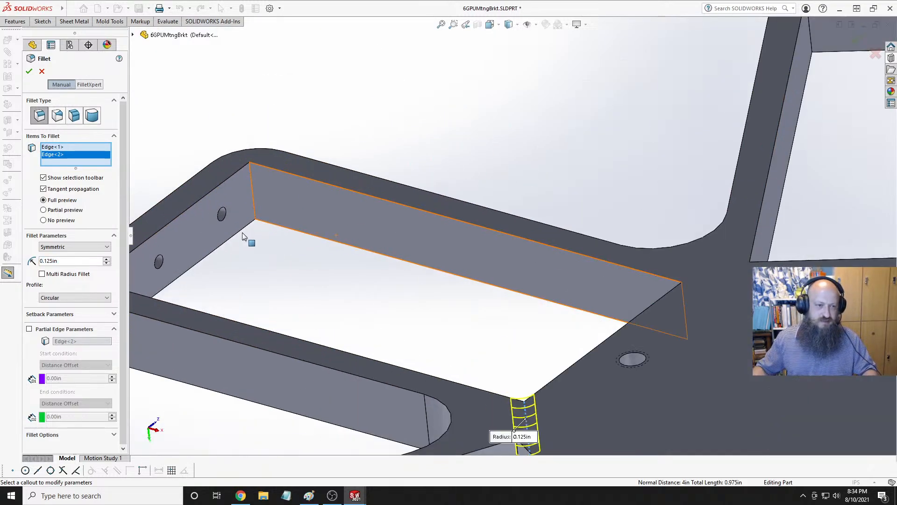
click(254, 198)
middle_drag(260, 290, 355, 103)
click(366, 214)
Add both inner corner edges at the outer end of the adjacent arm's opening to the fillet.
scroll(348, 117, up, 5)
scroll(364, 124, down, 8)
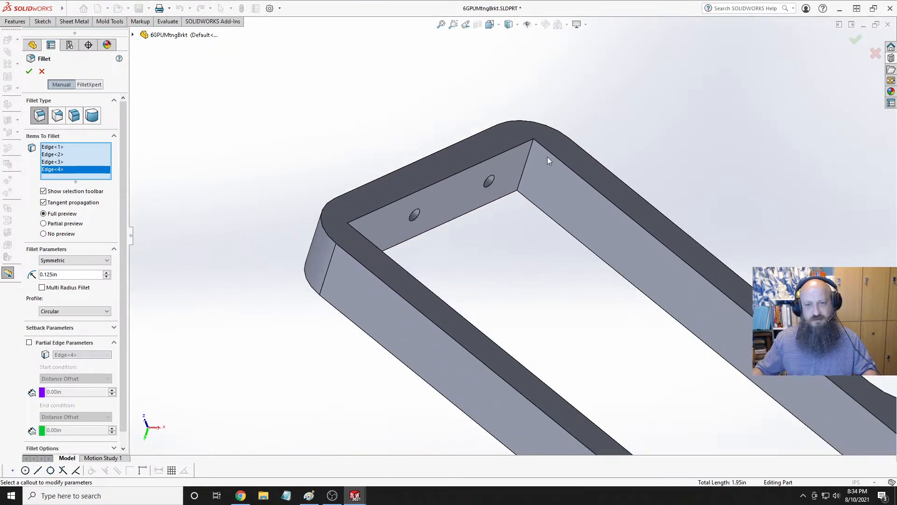
click(529, 154)
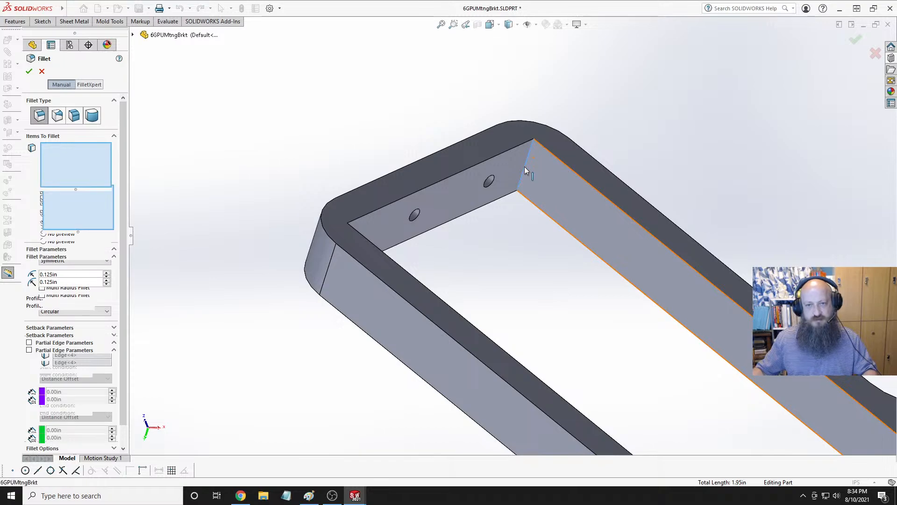
middle_drag(529, 154, 444, 255)
scroll(627, 239, up, 5)
scroll(751, 206, down, 6)
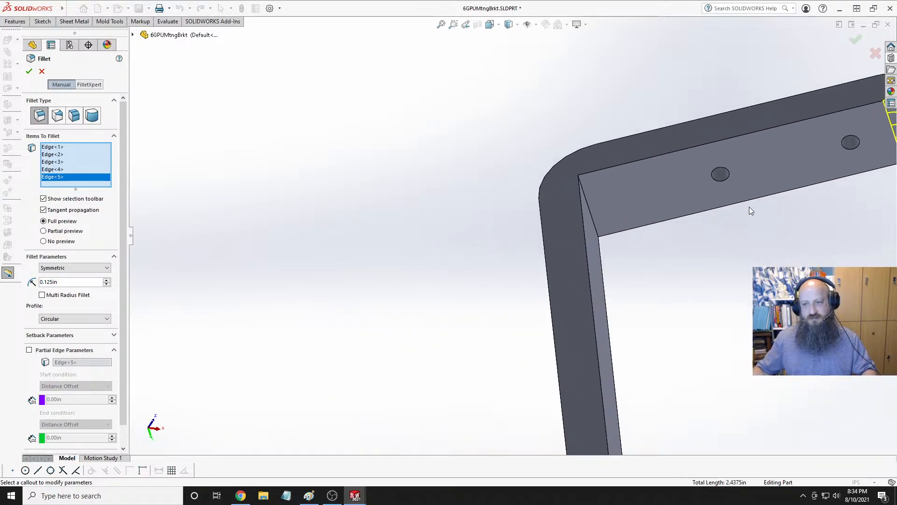
click(461, 199)
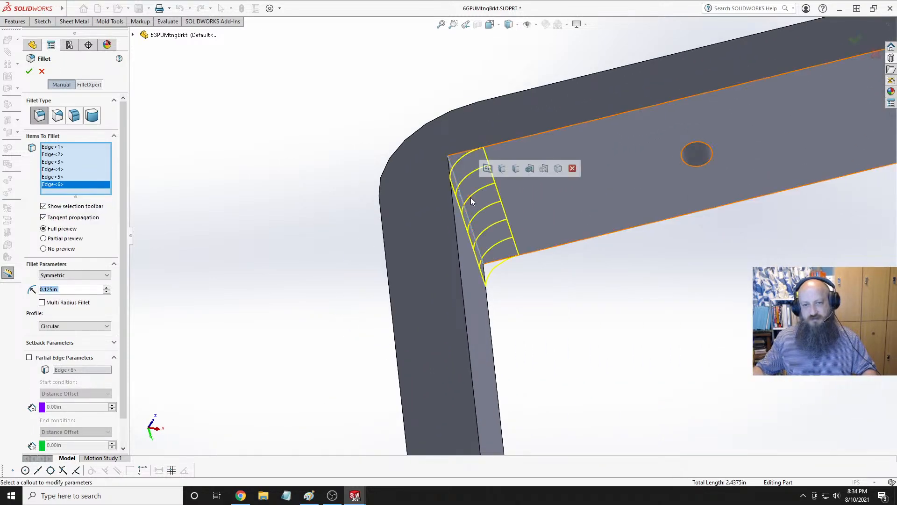
Add both hub-side inner corner edges of the second arm's opening to the fillet selection.
scroll(519, 234, up, 3)
scroll(524, 236, up, 4)
middle_drag(524, 233, 708, 126)
scroll(709, 126, down, 4)
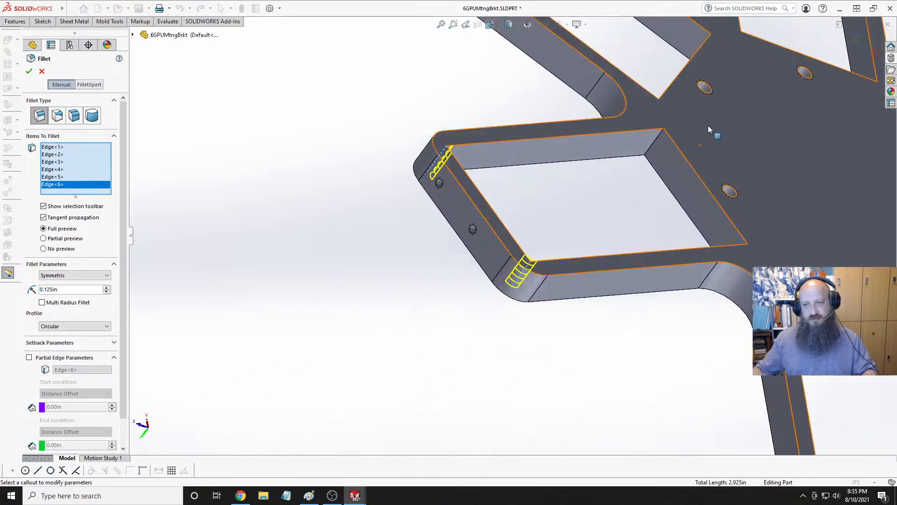
click(584, 167)
middle_drag(525, 215, 597, 216)
scroll(596, 205, down, 4)
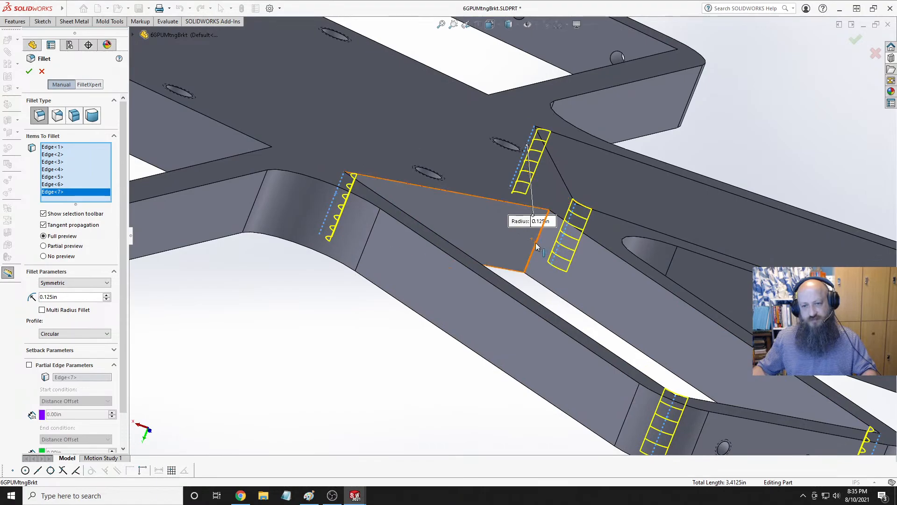
click(537, 244)
scroll(609, 212, up, 4)
middle_drag(596, 184, 555, 256)
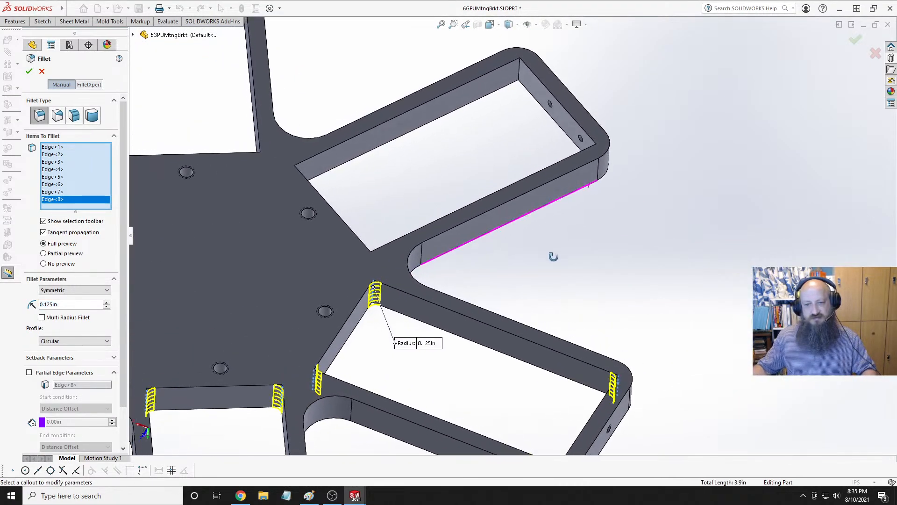
Add both hub-side inner corner edges of the third arm's rectangular opening to the 0.125 in fillet.
scroll(451, 277, up, 6)
scroll(448, 278, down, 8)
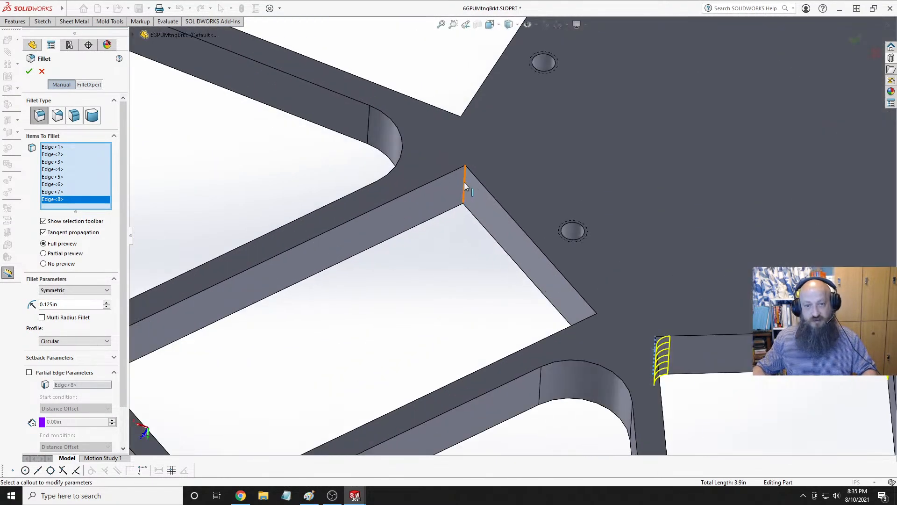
click(464, 186)
middle_drag(464, 185, 644, 135)
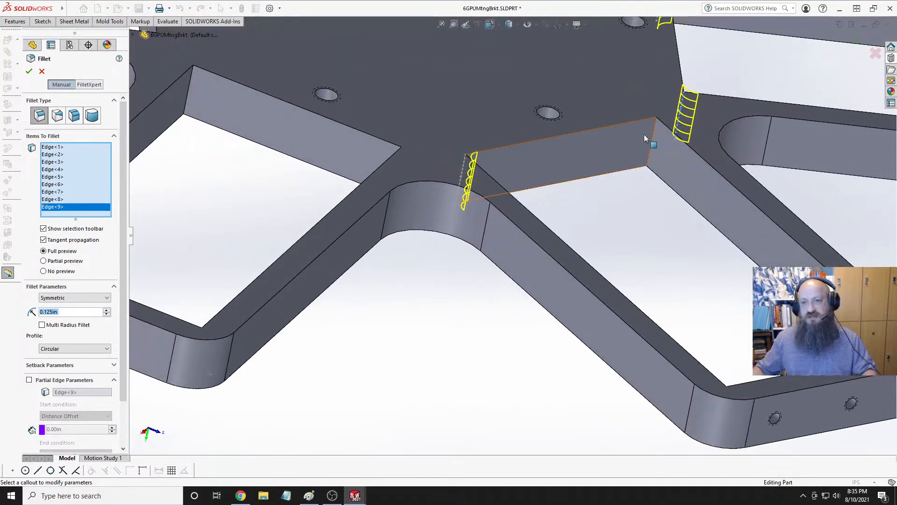
click(653, 133)
scroll(631, 178, up, 8)
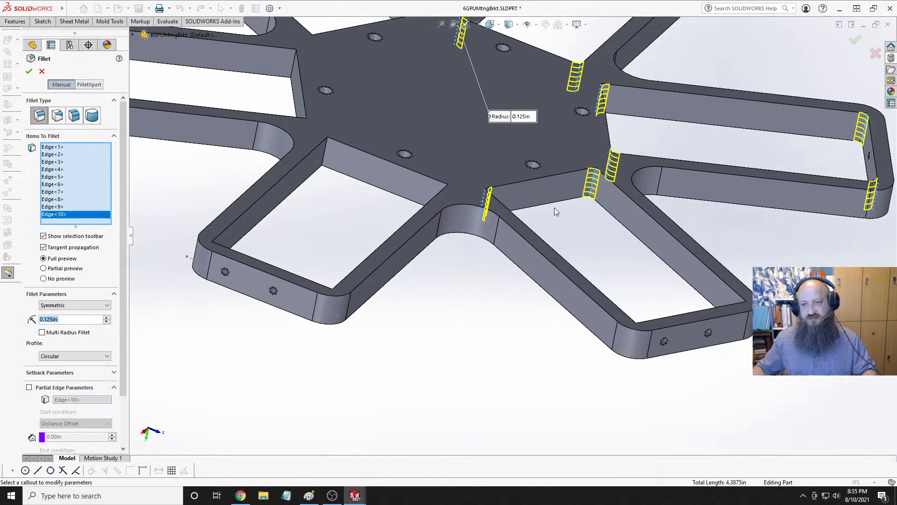
Add both inner corner edges at the outer end of the third arm's opening to the fillet selection.
middle_drag(555, 207, 687, 198)
scroll(687, 199, down, 5)
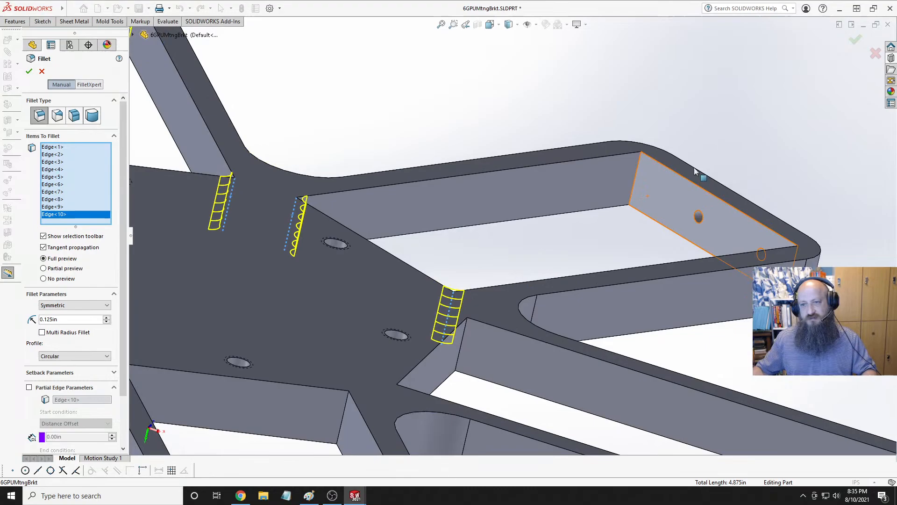
click(640, 165)
scroll(554, 224, up, 5)
middle_drag(555, 224, 624, 243)
scroll(543, 110, down, 4)
click(475, 126)
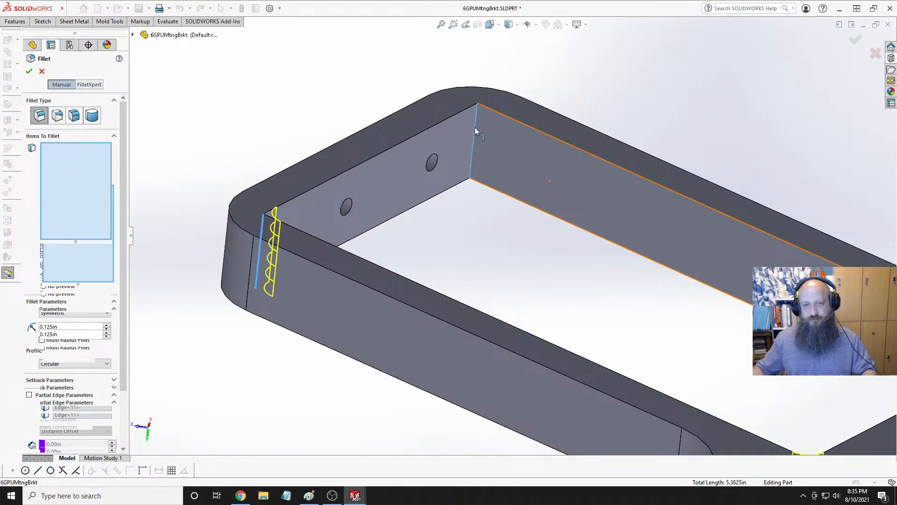
Add one outer-end and one hub-side inner corner edge of the fourth arm's opening to the fillet.
scroll(475, 127, up, 5)
middle_drag(475, 127, 619, 219)
scroll(623, 168, up, 4)
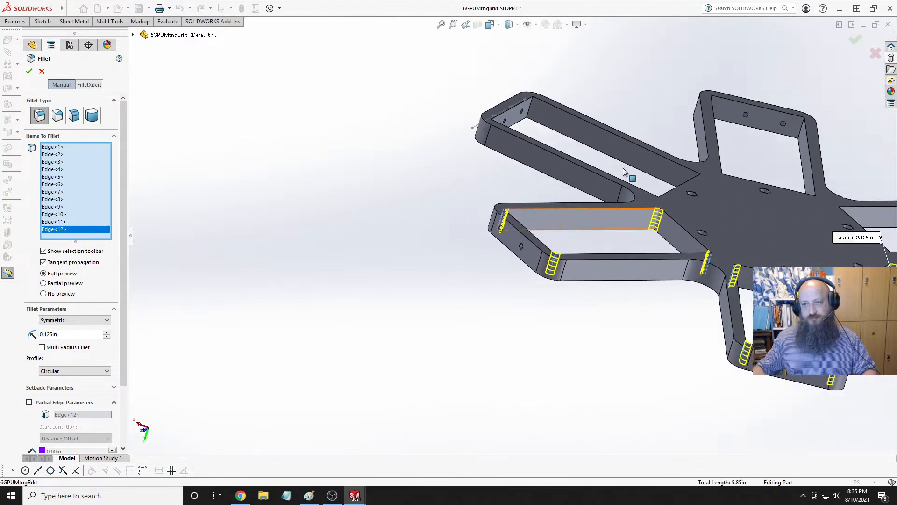
middle_drag(624, 168, 476, 113)
scroll(444, 124, down, 5)
click(436, 123)
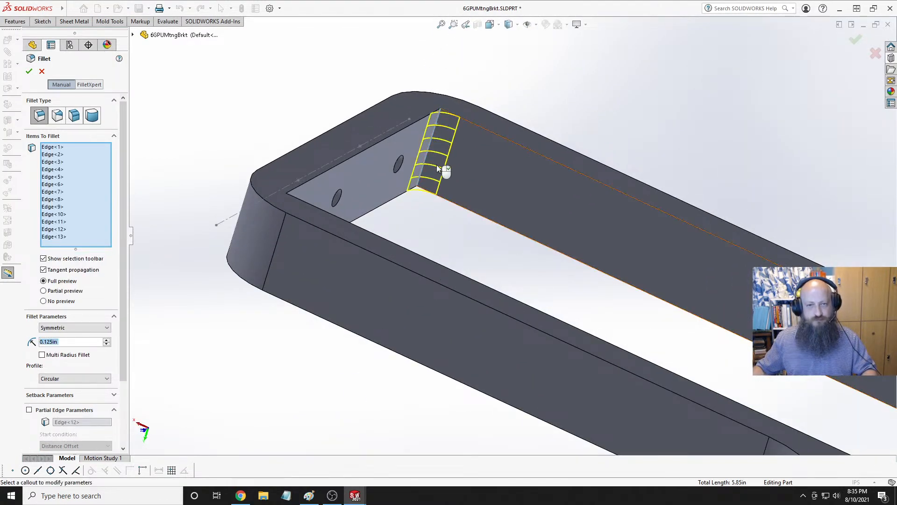
scroll(436, 164, up, 4)
middle_drag(442, 200, 578, 179)
scroll(577, 178, down, 4)
scroll(561, 90, down, 5)
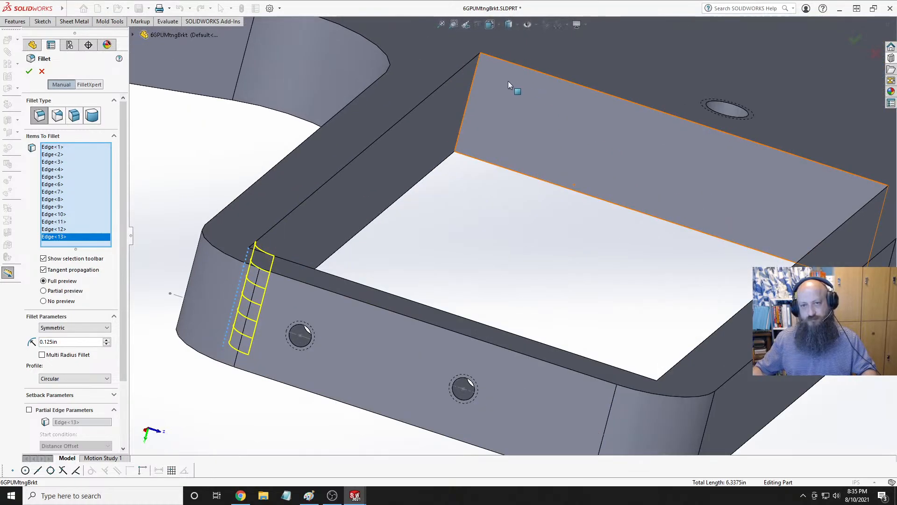
click(472, 82)
Add the remaining hub-side and outer-end inner corner edges of the fourth arm's opening to the fillet.
scroll(483, 161, up, 4)
scroll(481, 152, up, 4)
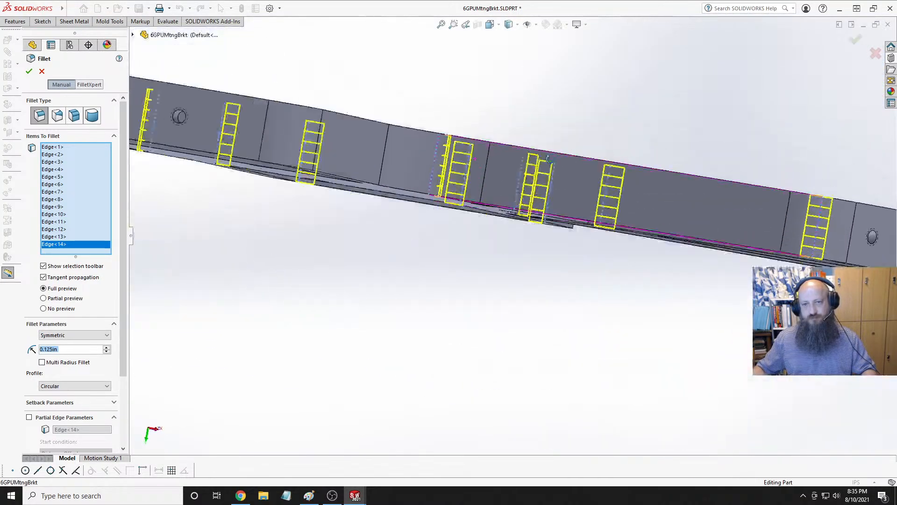
middle_drag(481, 151, 628, 111)
scroll(628, 111, down, 5)
click(608, 108)
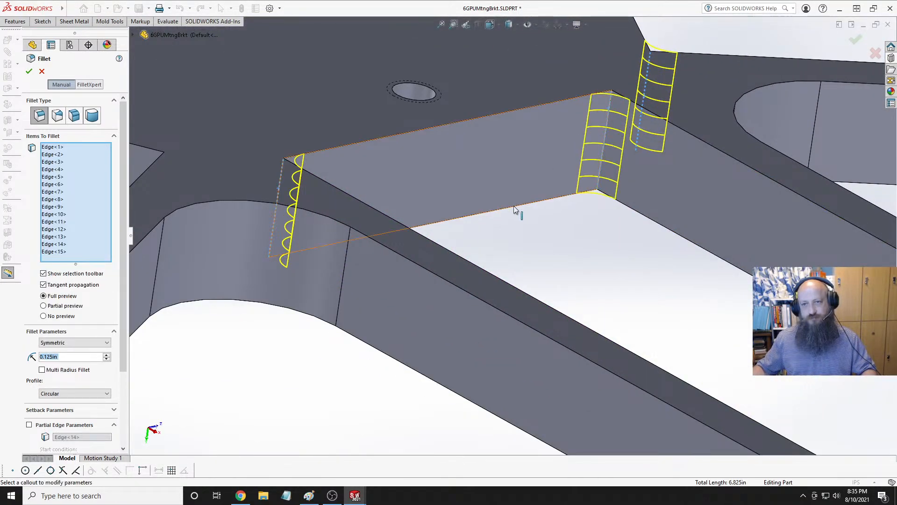
scroll(514, 206, up, 4)
middle_drag(514, 205, 649, 78)
scroll(648, 78, down, 5)
click(657, 53)
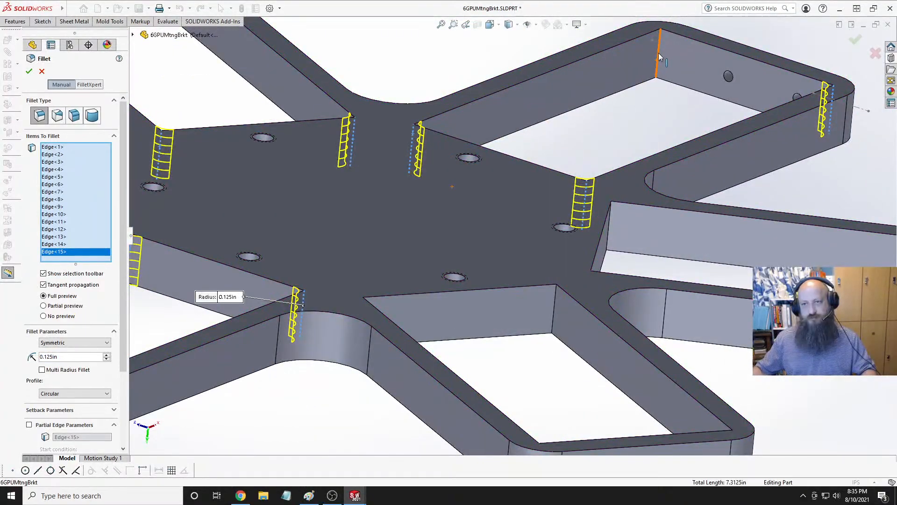
Add one hub-side and one outer-end inner corner edge of the fifth arm's opening to the fillet.
scroll(628, 126, up, 5)
middle_drag(576, 231, 526, 249)
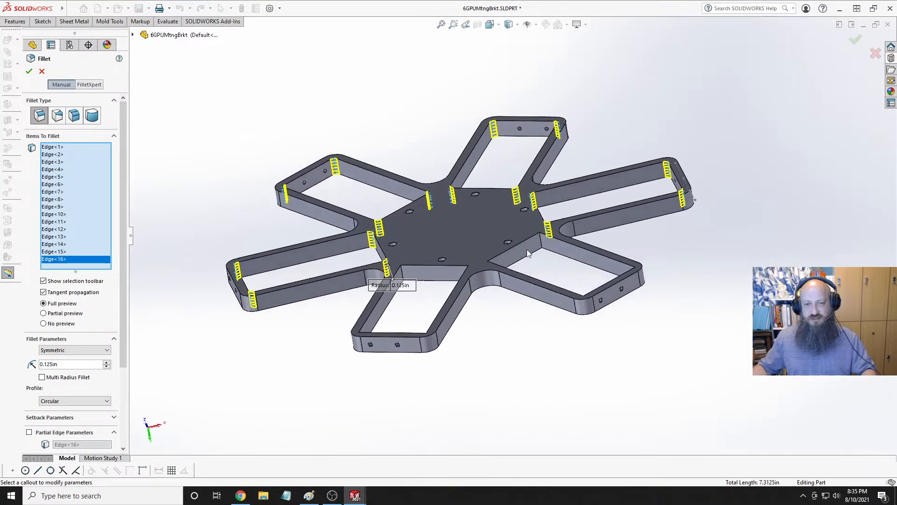
scroll(461, 198, down, 5)
click(462, 196)
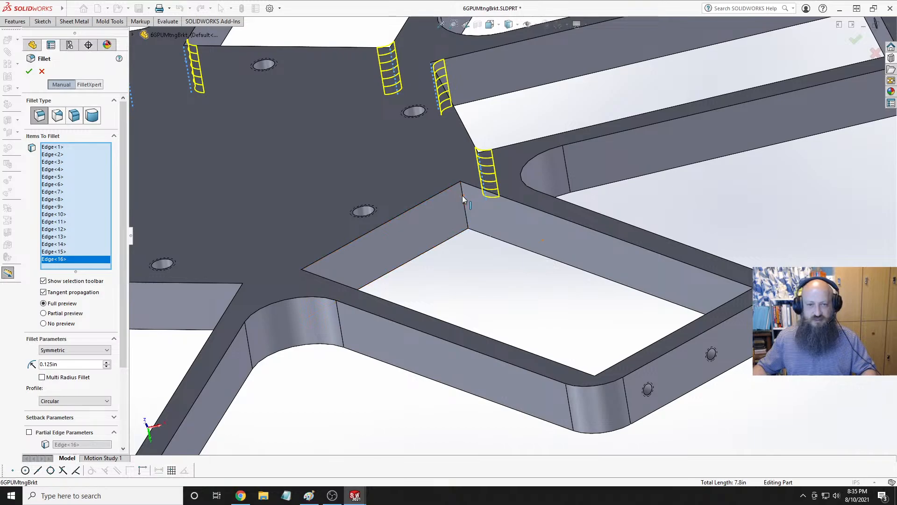
middle_drag(484, 222, 690, 144)
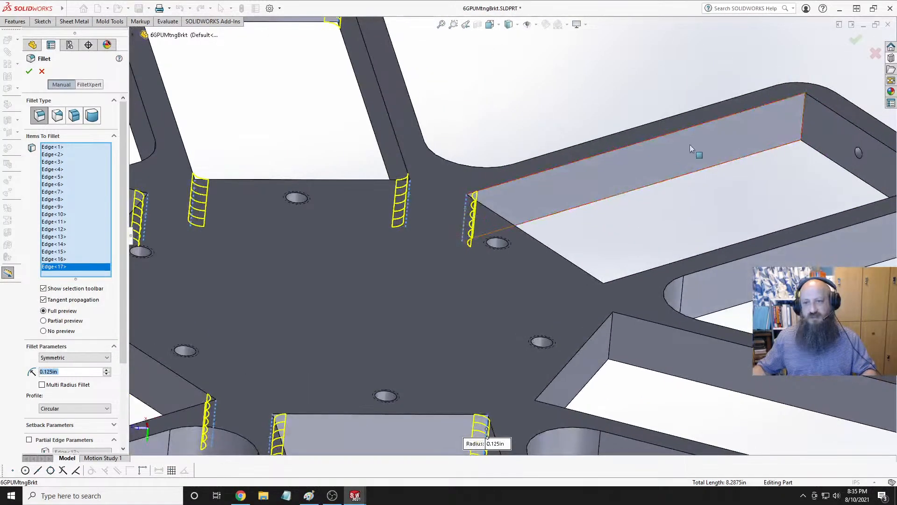
click(805, 108)
Add the remaining outer-end and hub-side inner corner edges of the fifth arm's opening to the fillet.
scroll(646, 181, up, 5)
middle_drag(502, 201, 421, 76)
scroll(487, 80, down, 6)
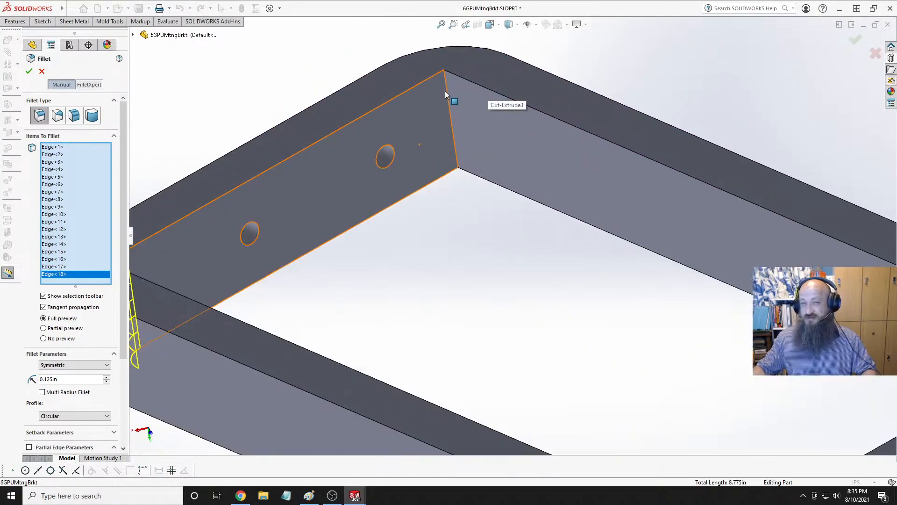
click(448, 89)
scroll(424, 176, up, 4)
middle_drag(450, 198, 767, 127)
click(797, 119)
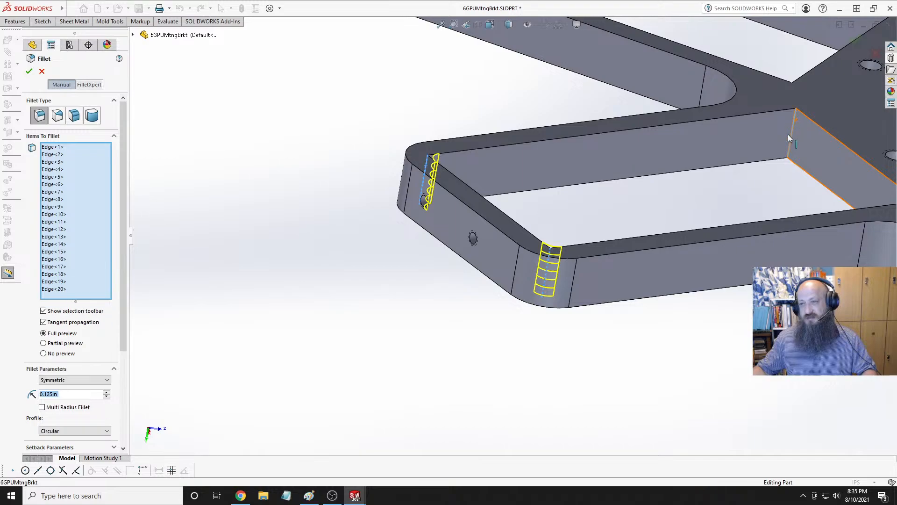
Add both inner corner edges at the outer end of the sixth arm's opening to the fillet.
scroll(788, 134, up, 5)
middle_drag(722, 190, 696, 173)
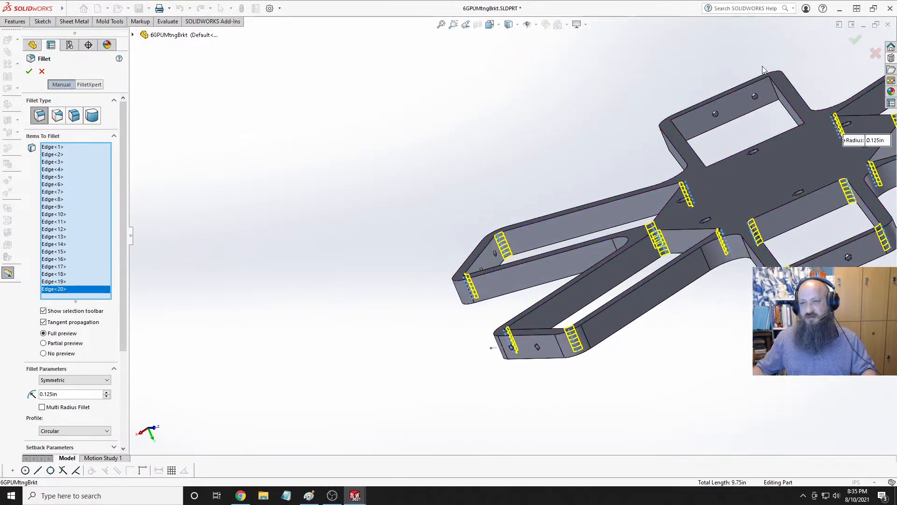
scroll(732, 159, down, 6)
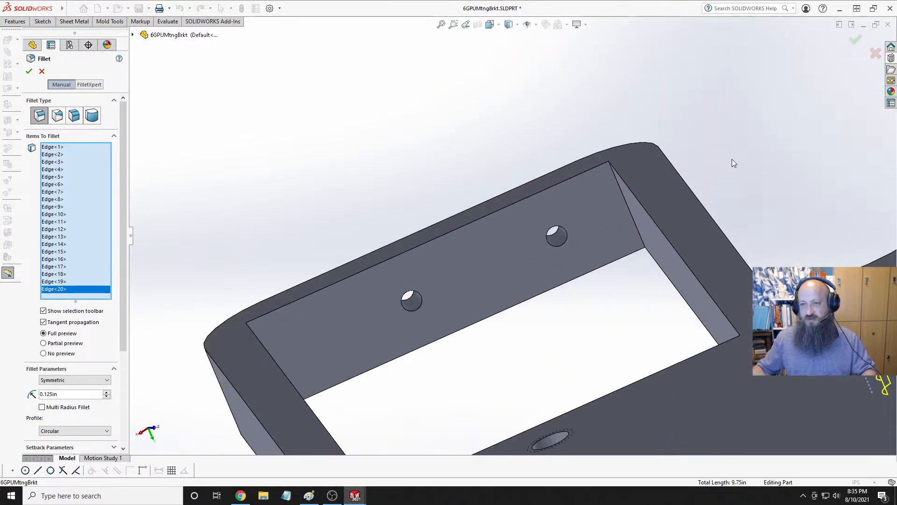
click(621, 192)
scroll(606, 198, up, 4)
middle_drag(561, 202, 604, 223)
click(428, 279)
Add both hub-side inner corner edges of the sixth arm's opening and apply the 0.125 in fillet.
scroll(435, 288, up, 4)
scroll(542, 266, down, 4)
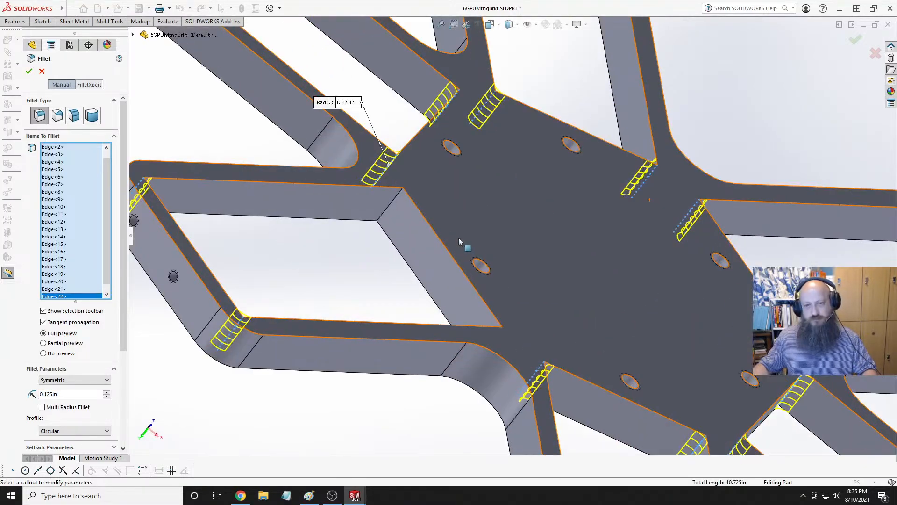
click(387, 208)
scroll(348, 239, up, 4)
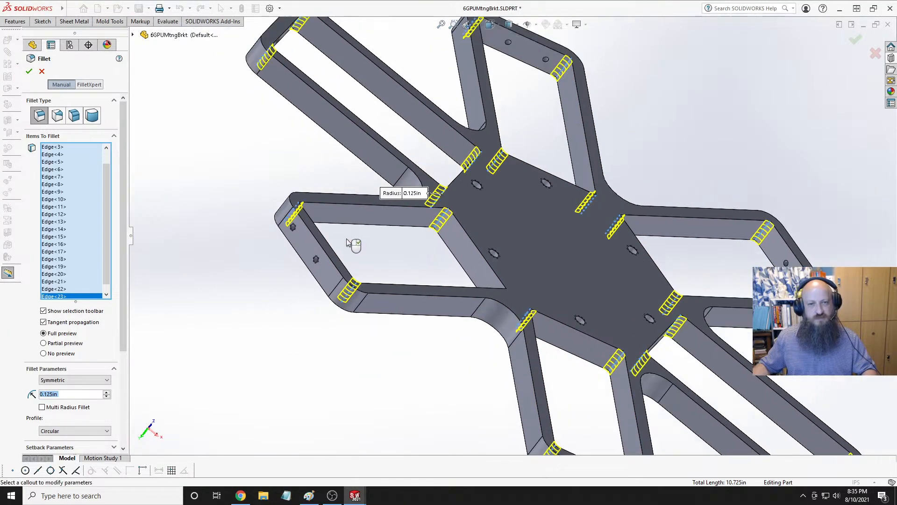
middle_drag(348, 239, 281, 262)
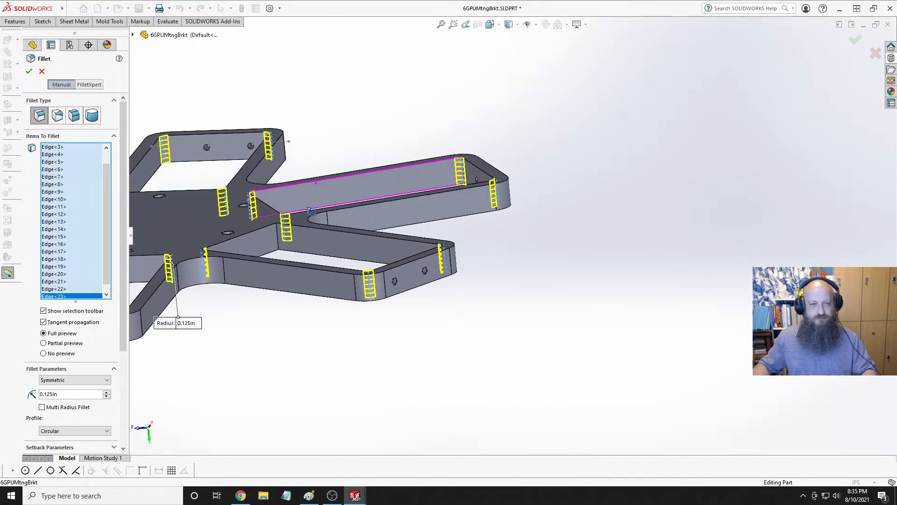
scroll(277, 269, down, 6)
click(377, 235)
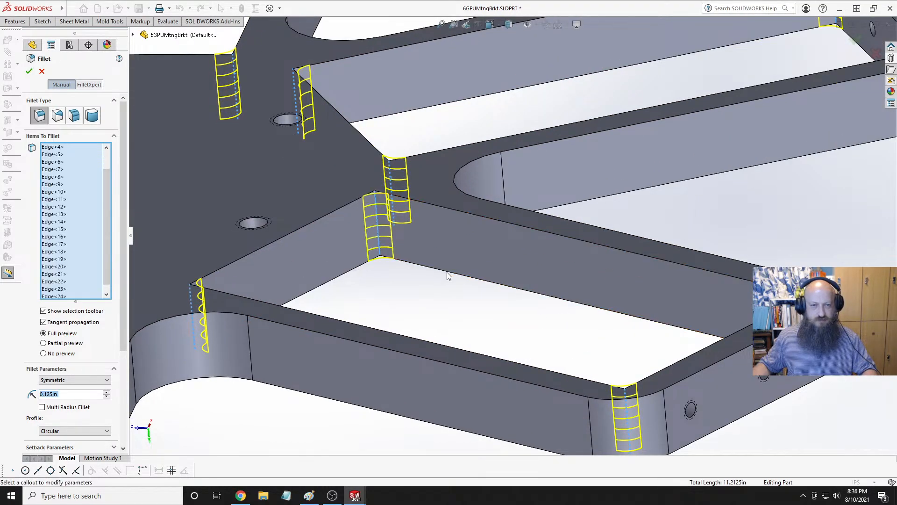
scroll(447, 272, up, 5)
middle_drag(456, 252, 479, 294)
scroll(477, 292, up, 3)
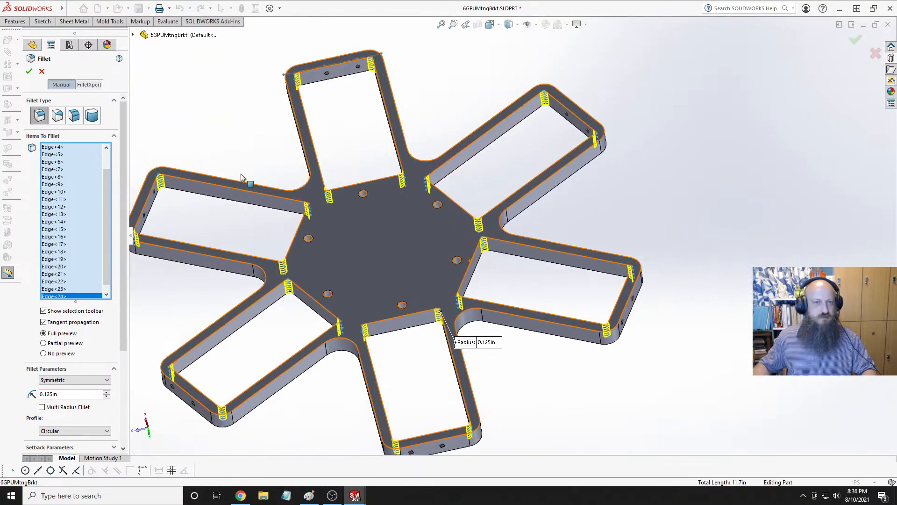
click(29, 72)
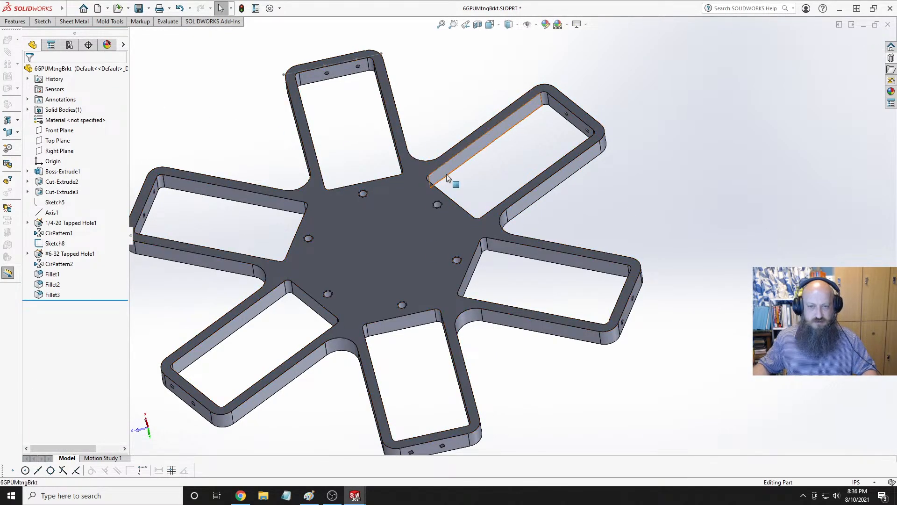
View the filleted bracket face-on, set it to the isometric view and save the part.
middle_drag(447, 175, 493, 240)
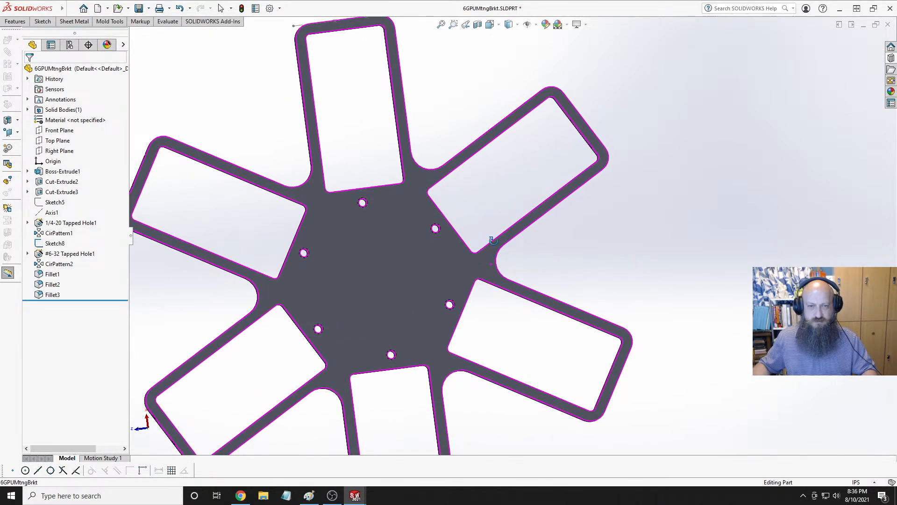
key(space)
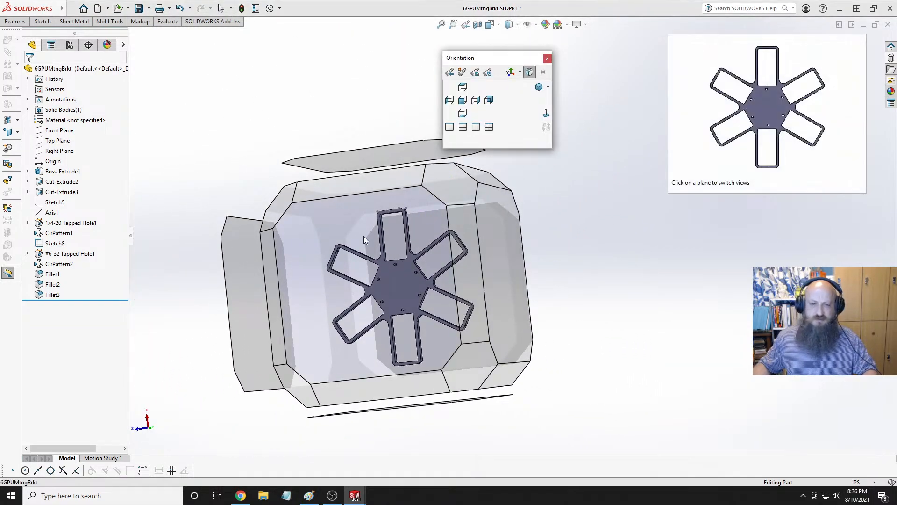
click(363, 236)
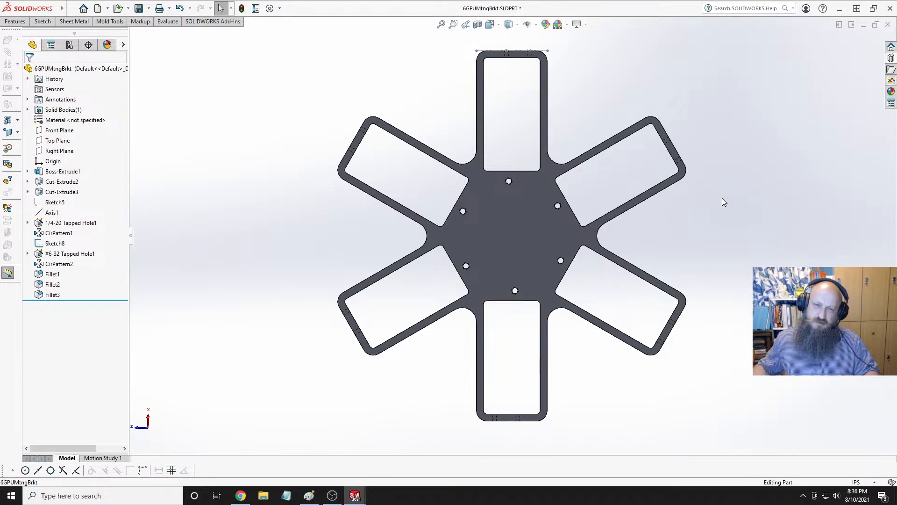
key(space)
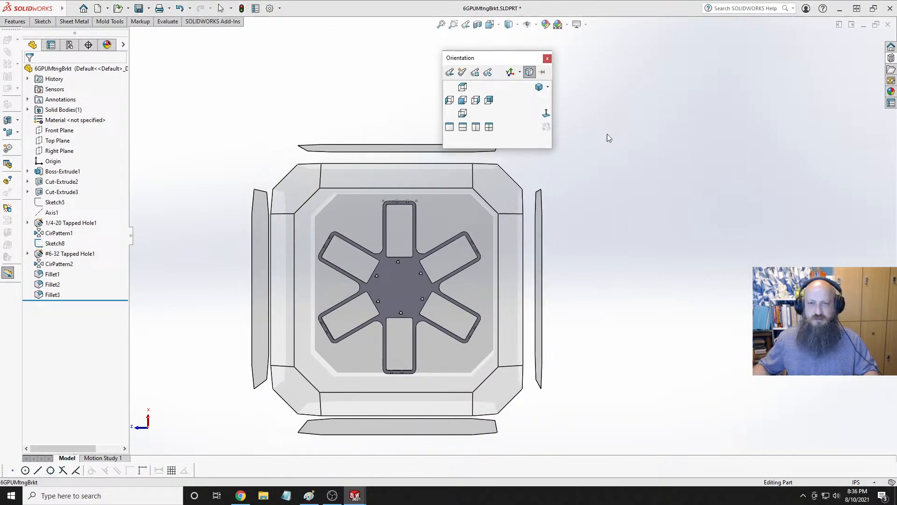
click(667, 142)
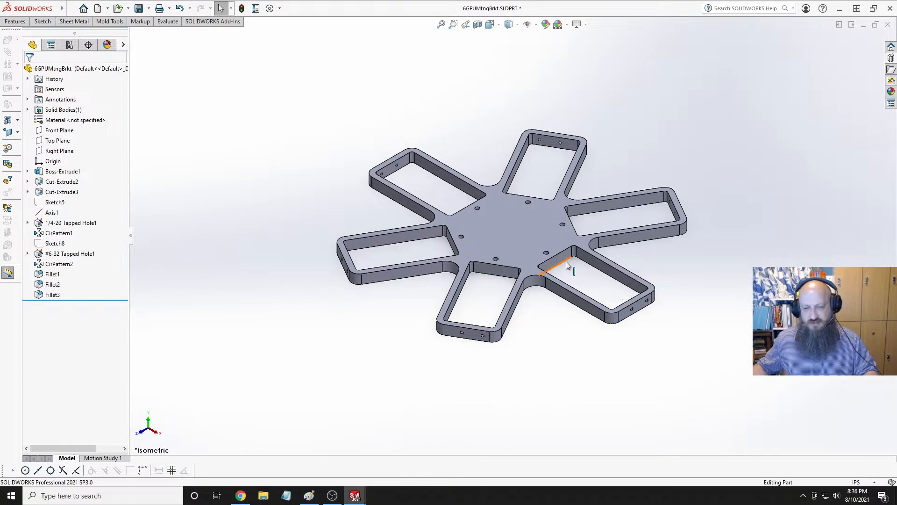
key(ctrl+s)
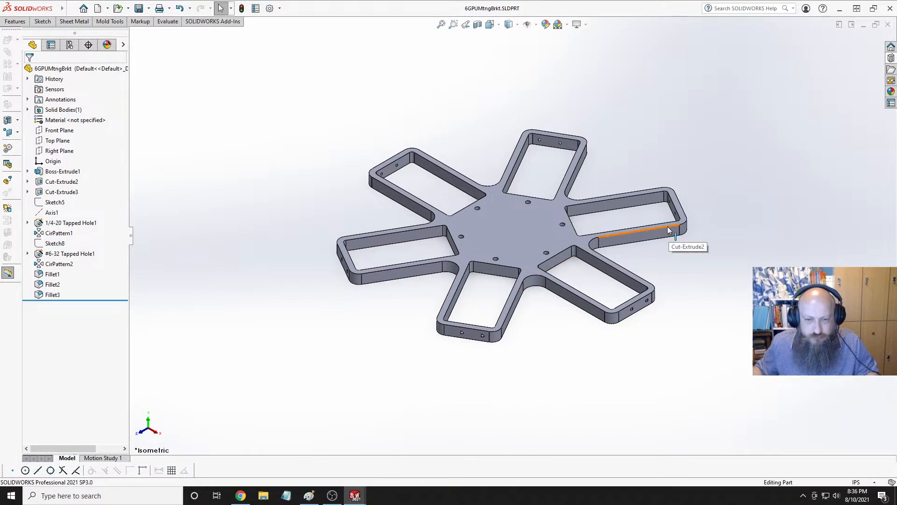
Orient the view square to the bracket's top face and roll it until two arms lie horizontal.
key(space)
click(387, 198)
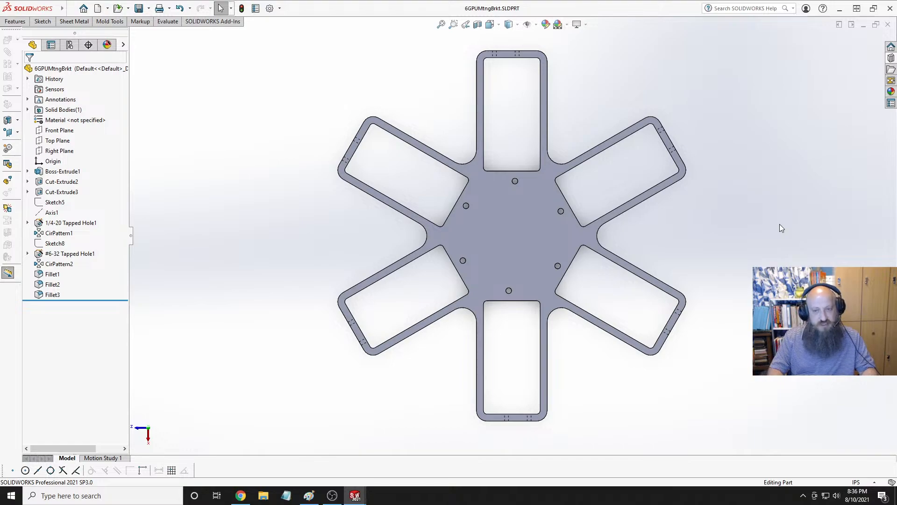
key(alt+Right)
key(alt+Right)
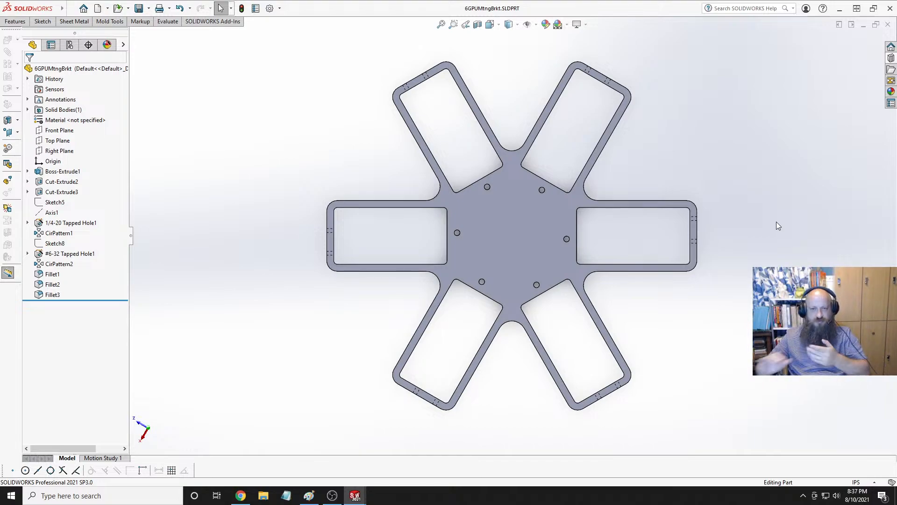
Inspect the six-arm bracket's hub and arms from an angled underside view, then return the part to the isometric view.
middle_drag(469, 250, 552, 140)
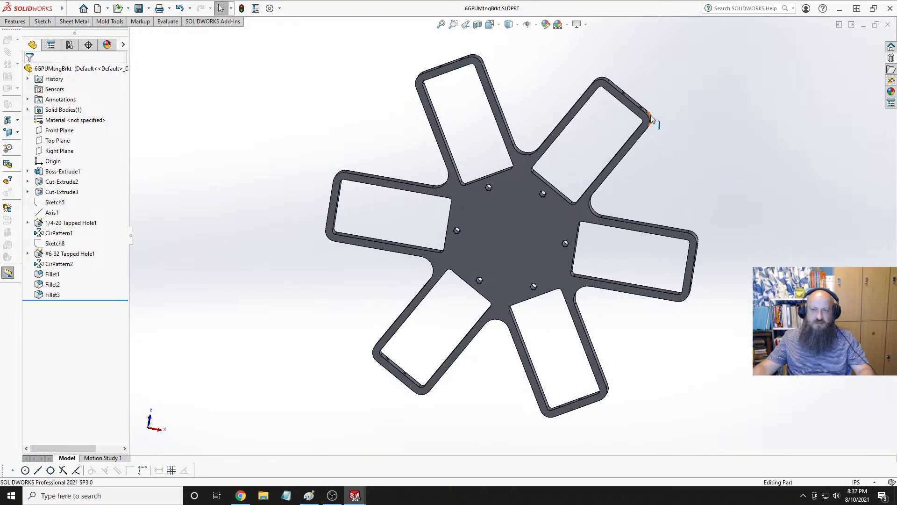
scroll(651, 115, down, 5)
middle_drag(608, 133, 511, 144)
scroll(422, 291, down, 5)
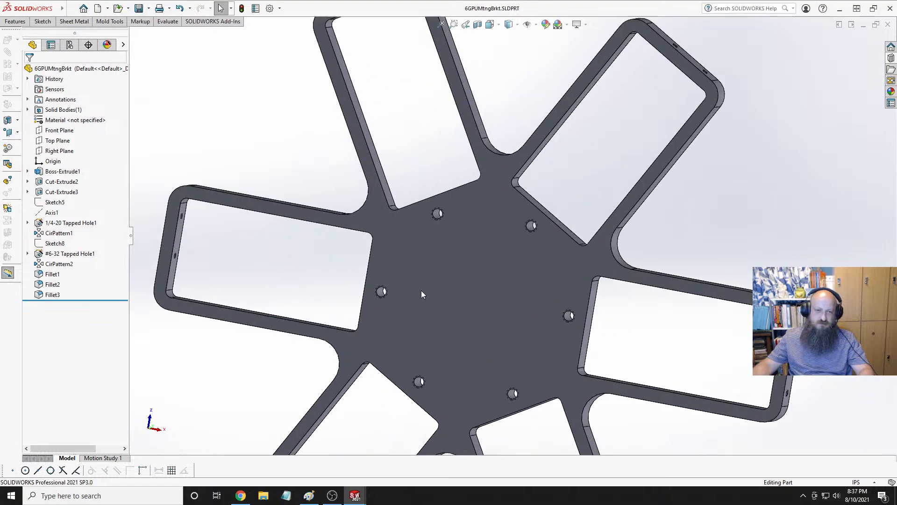
key(space)
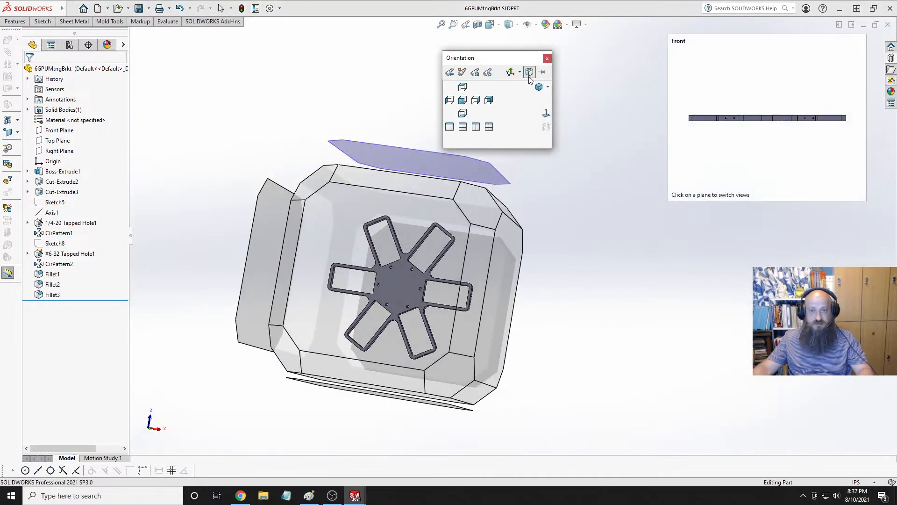
click(539, 88)
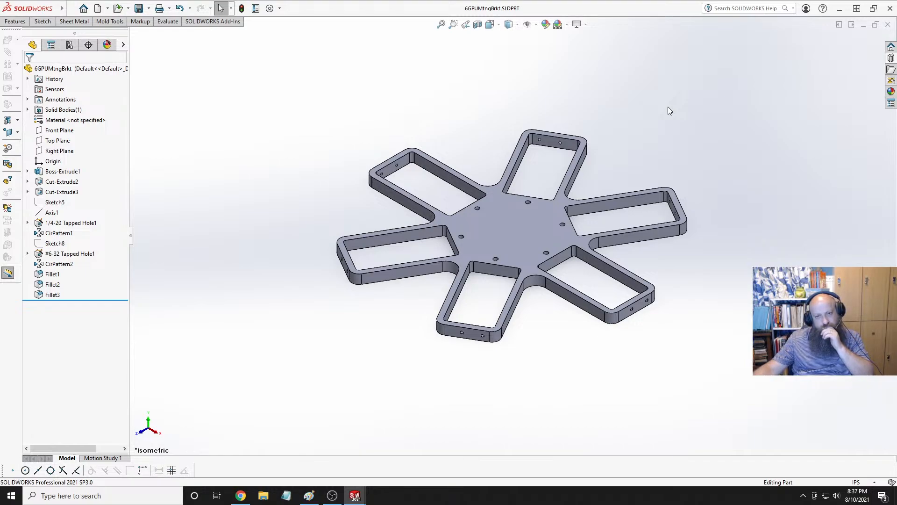
Switch to the 6GPUCryptoRig assembly and examine the radial GPU mounting brackets inside the shell's upper end.
key(ctrl+Tab)
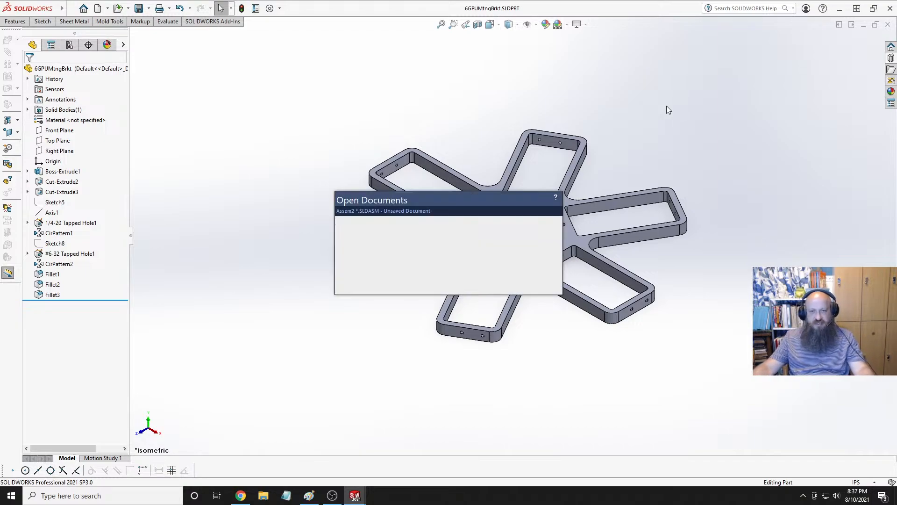
key(ctrl+Tab)
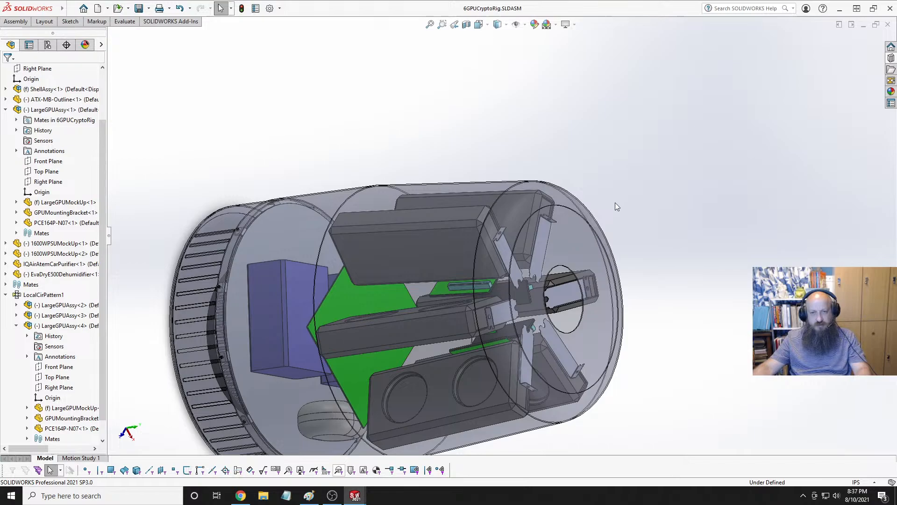
middle_drag(615, 203, 459, 192)
scroll(527, 268, down, 3)
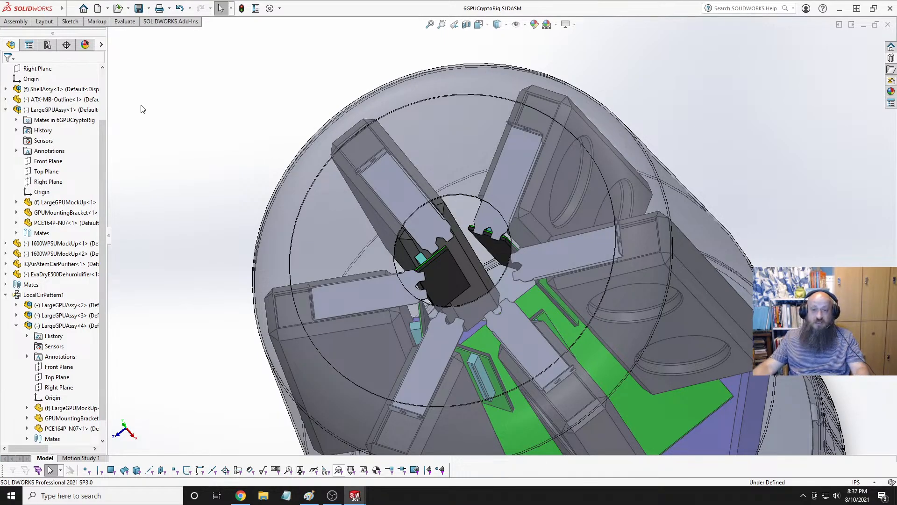
scroll(204, 143, up, 3)
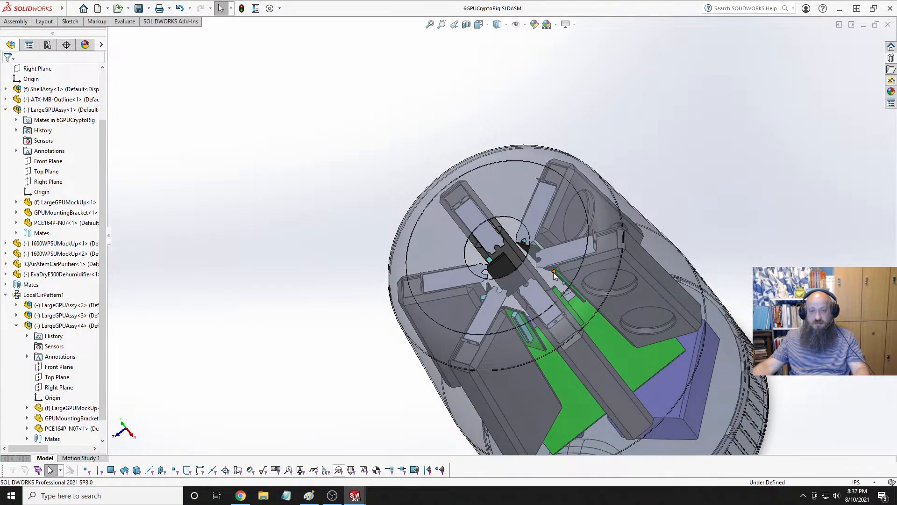
middle_drag(553, 272, 557, 145)
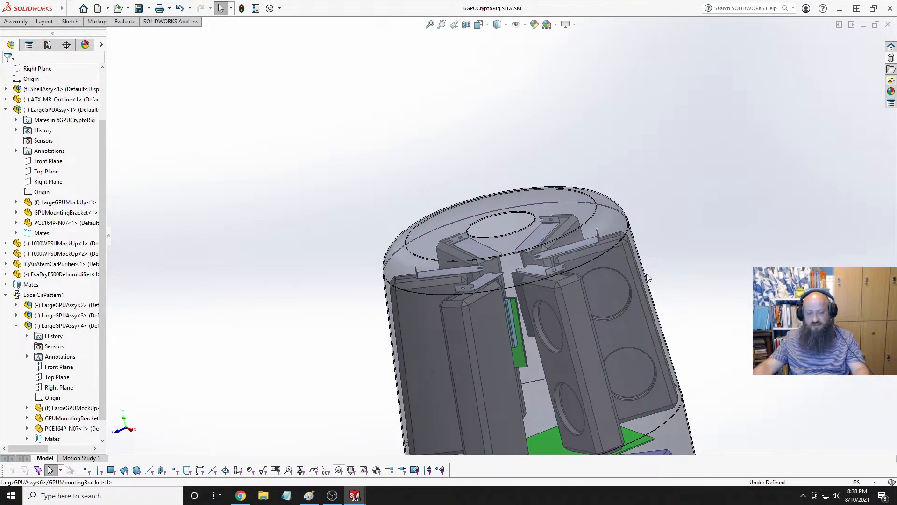
Collapse the circular pattern's component list and delete the Parallel6 mate between LargeGPUAssy<1> and ShellAssy.
click(6, 294)
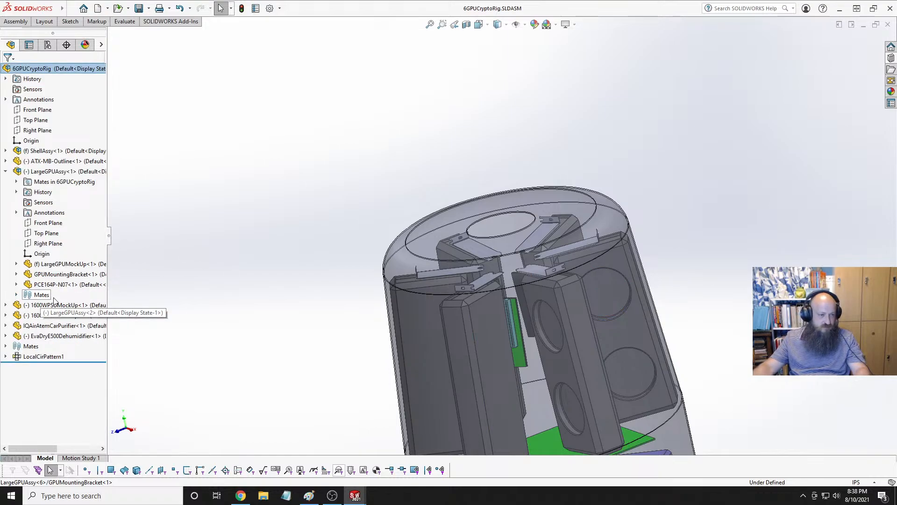
click(16, 181)
right_click(73, 192)
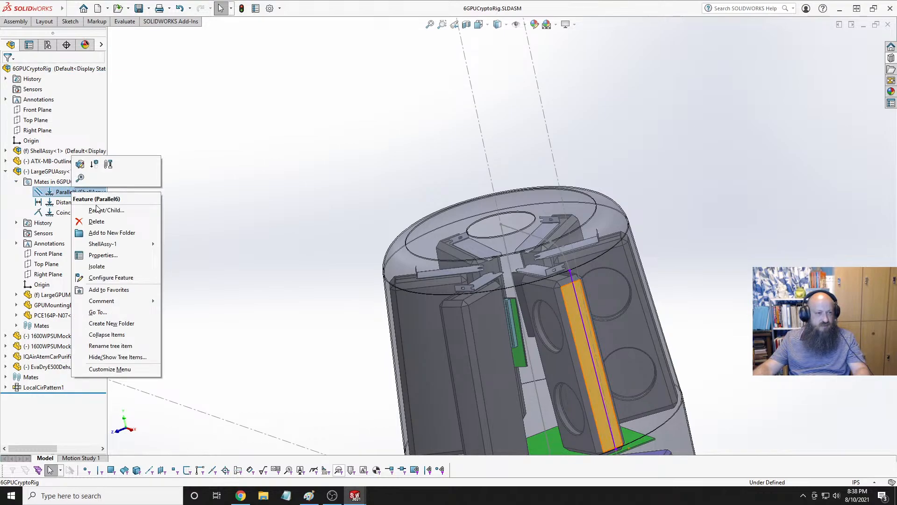
click(97, 221)
click(506, 203)
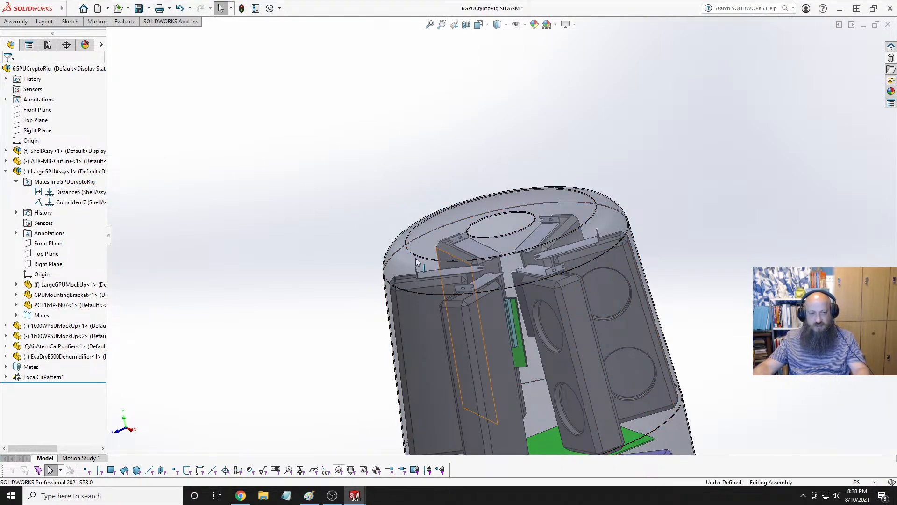
Check the remaining mates of LargeGPUAssy<1> and delete its Distance6 mate to ShellAssy.
click(70, 193)
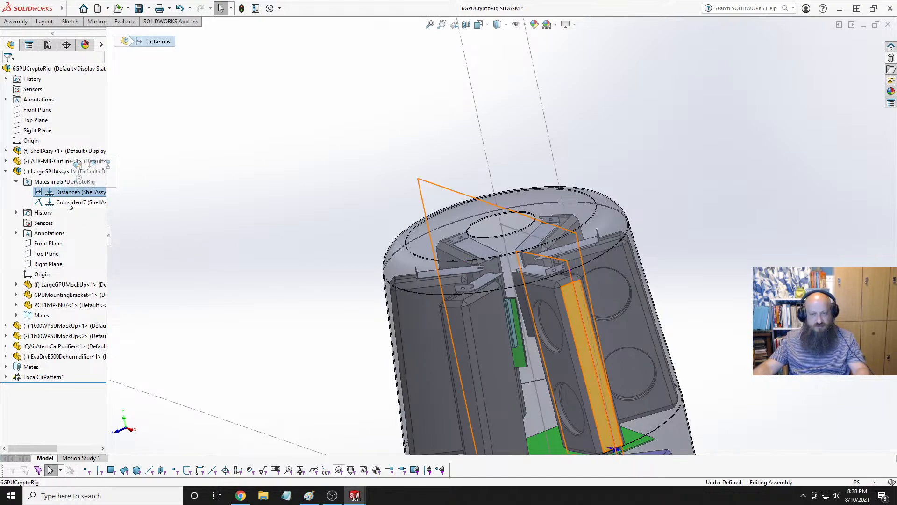
click(68, 203)
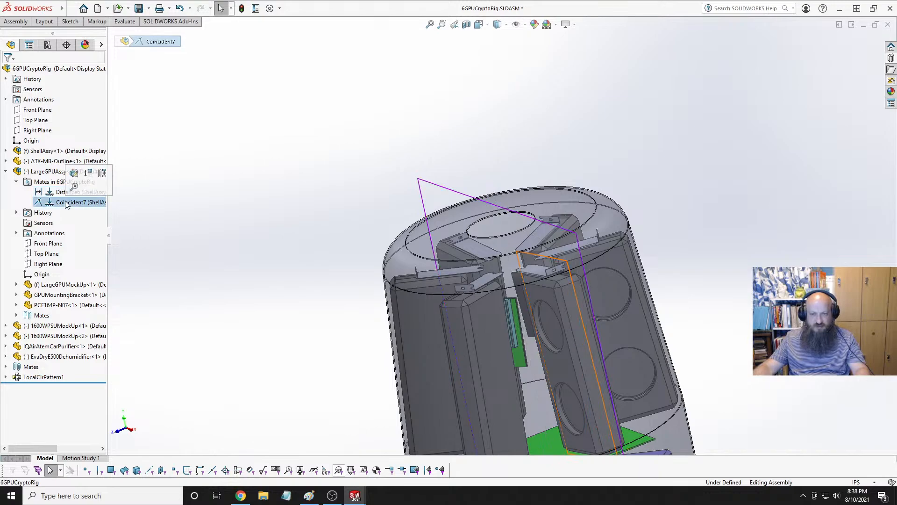
right_click(53, 192)
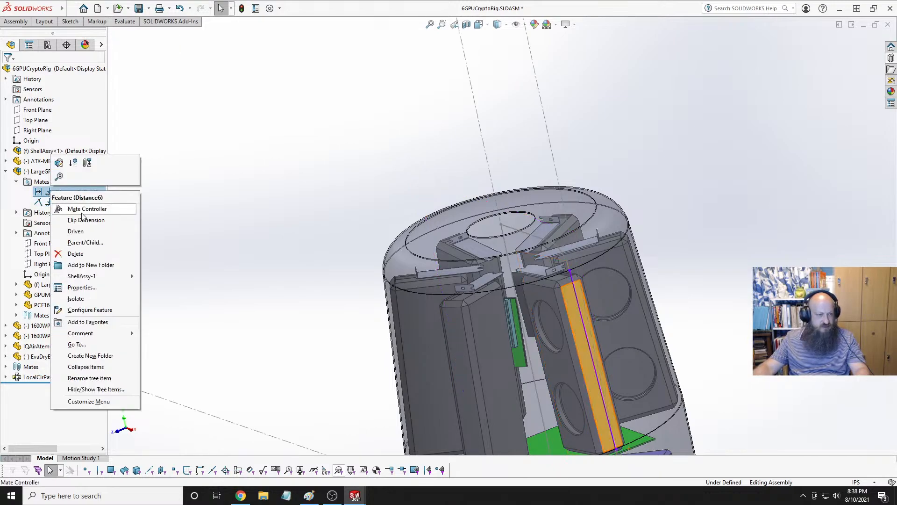
click(75, 254)
click(507, 202)
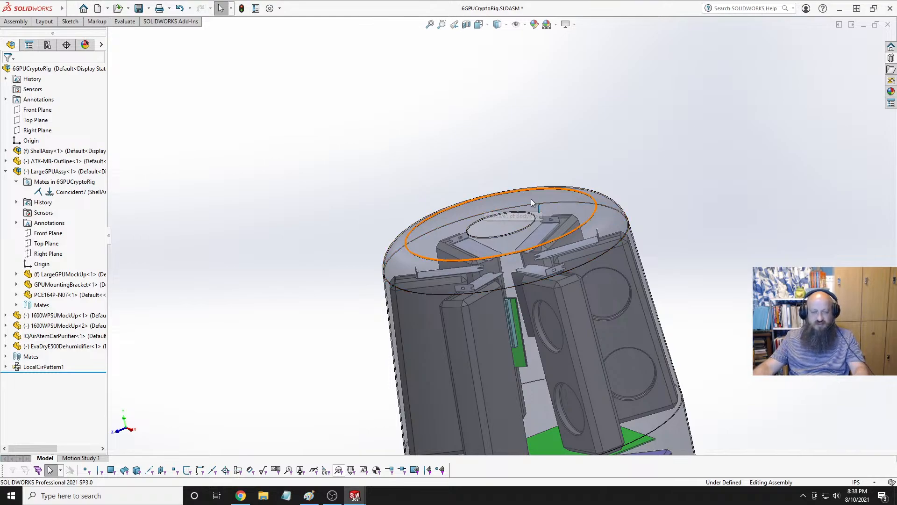
Insert the 6GPUMtngBrkt part into the assembly, placing it freely above the top of the shell.
click(19, 24)
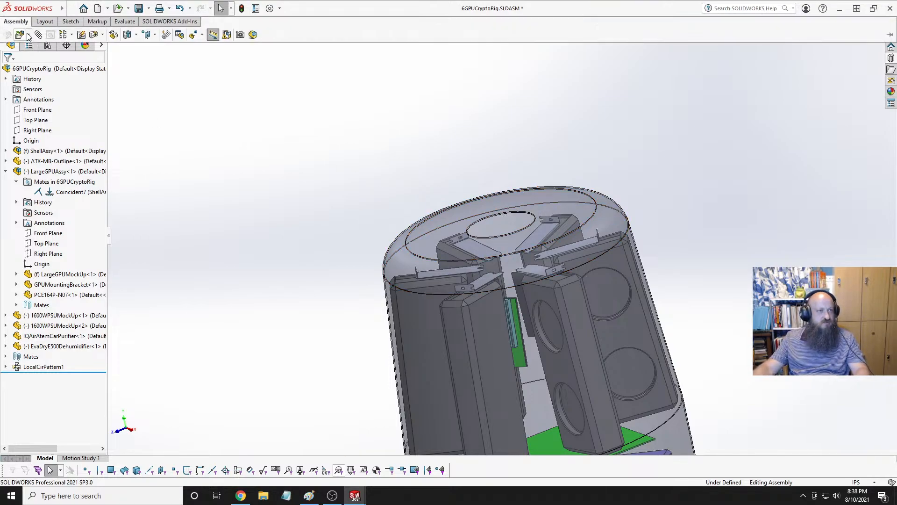
click(20, 34)
click(36, 181)
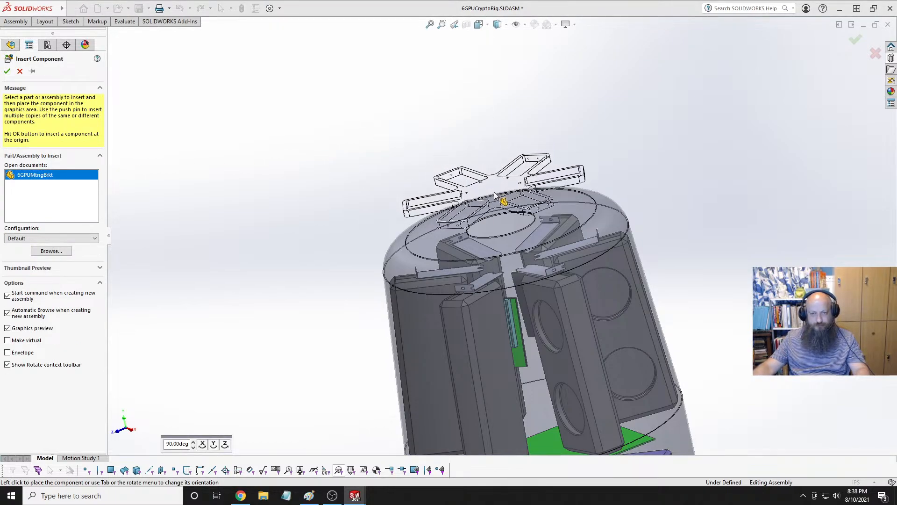
click(494, 188)
Move the patterned GPU assemblies freely outward from the shell's axis until their outer ends stick out through the shell.
scroll(535, 246, down, 4)
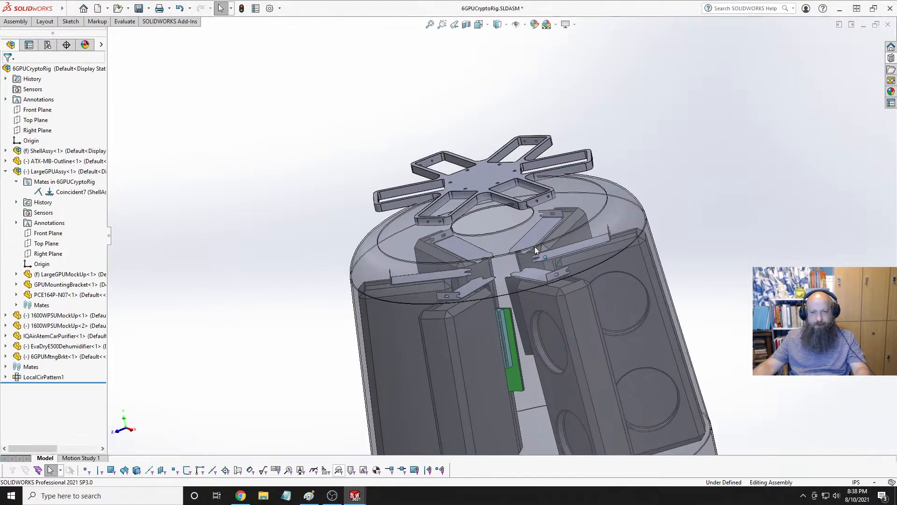
middle_drag(548, 211, 576, 254)
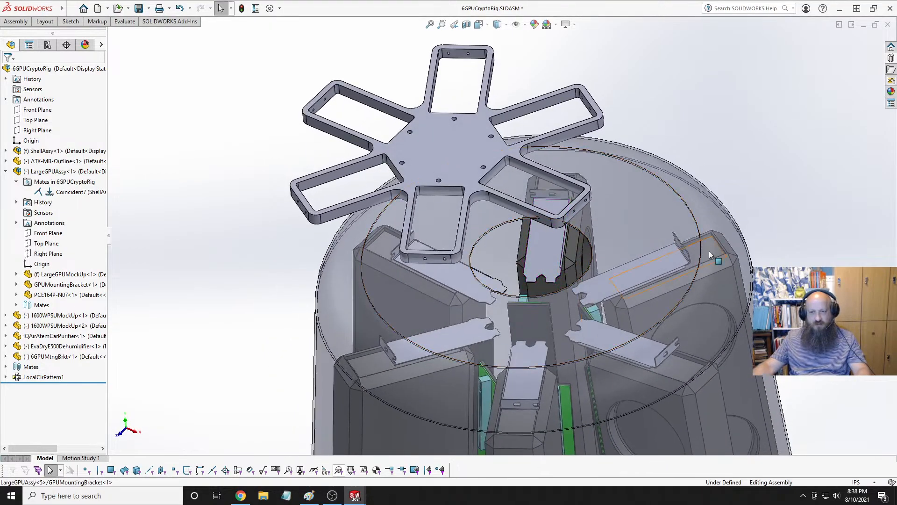
click(709, 279)
drag(704, 282, 755, 267)
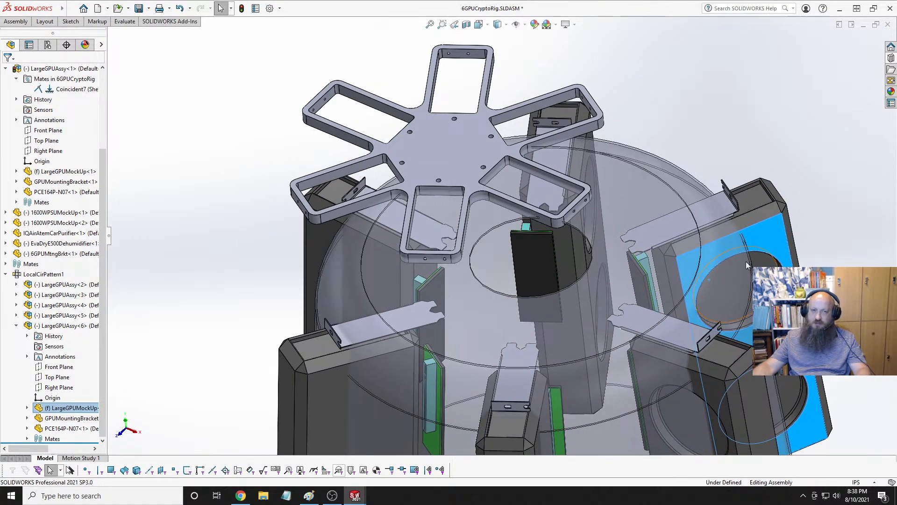
key(Escape)
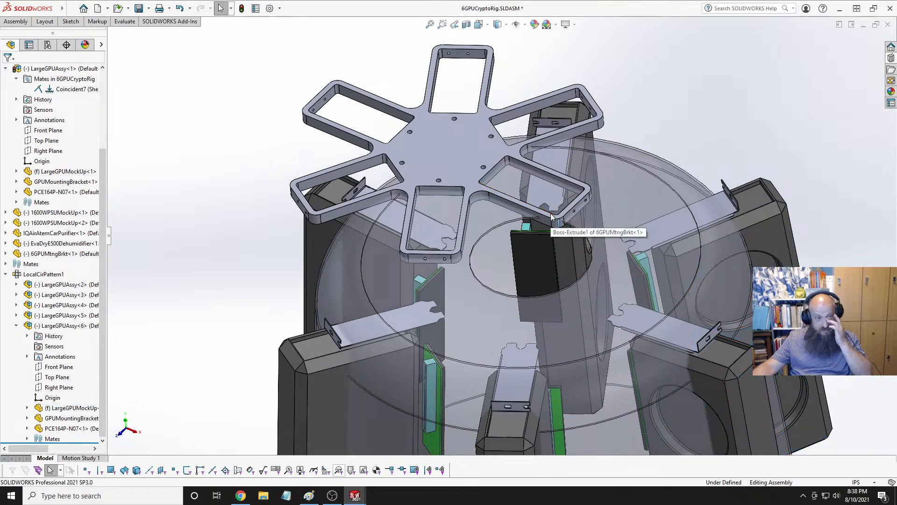
Expand the inserted 6GPUMtngBrkt's feature list, show the assembly in top view and move the bracket roughly onto the shell's centre.
click(6, 275)
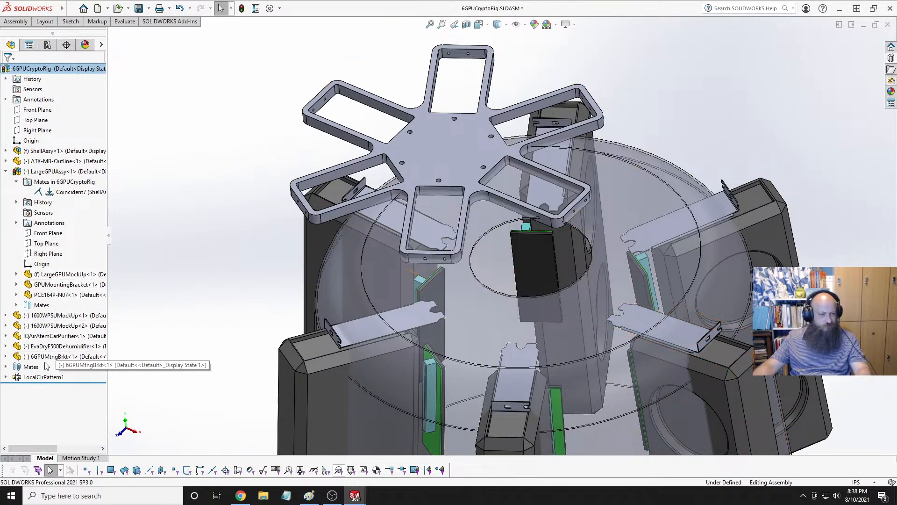
click(6, 356)
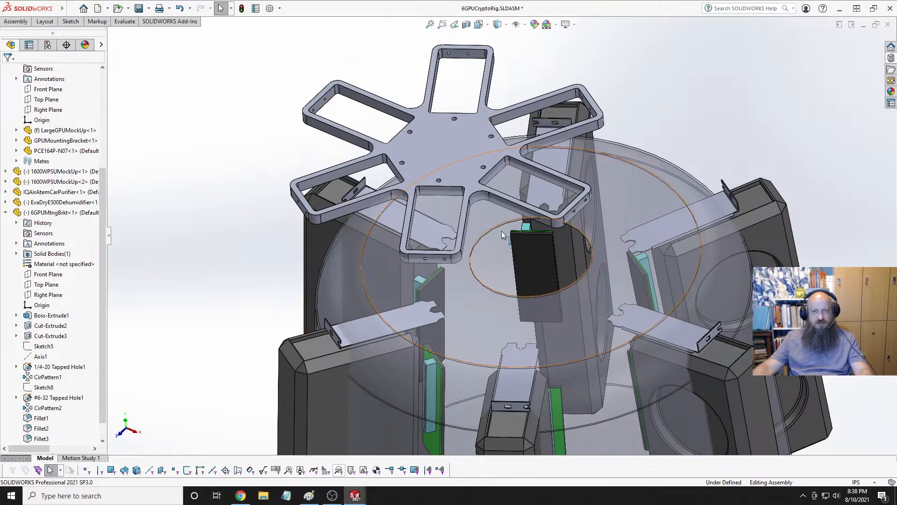
key(space)
click(423, 199)
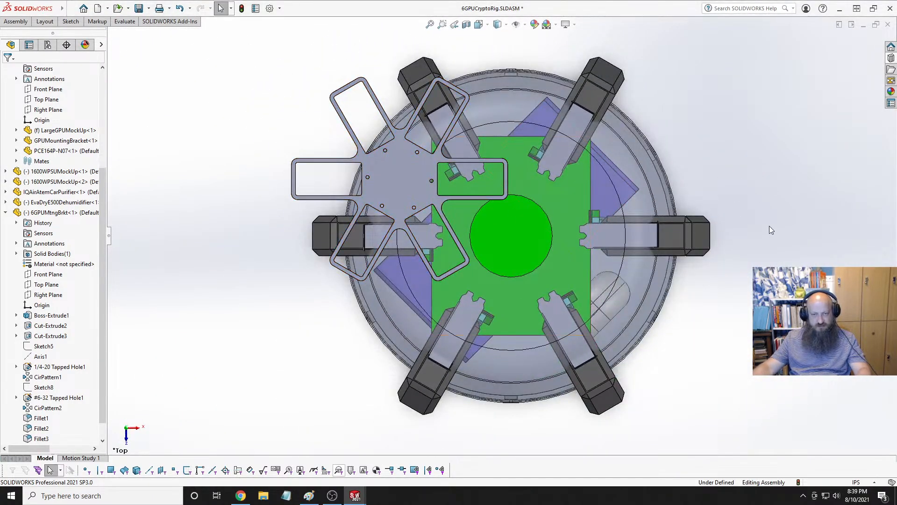
drag(387, 176, 499, 234)
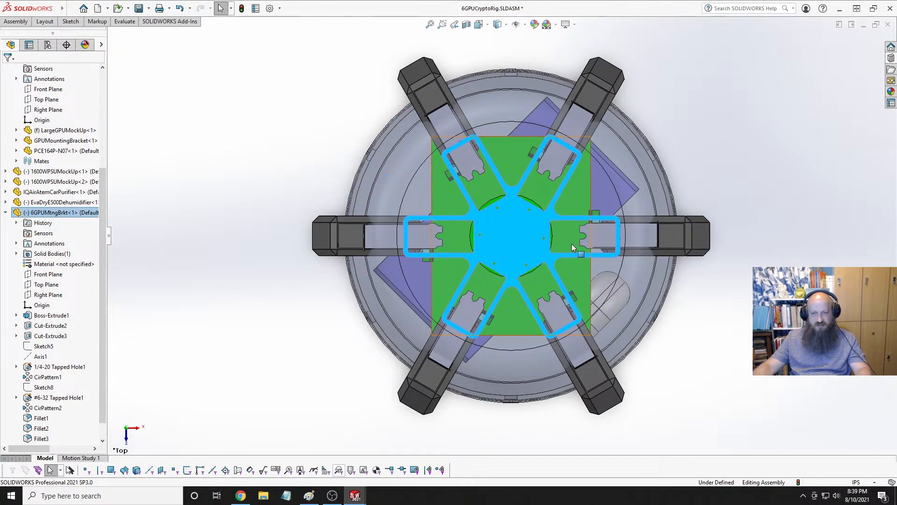
click(276, 206)
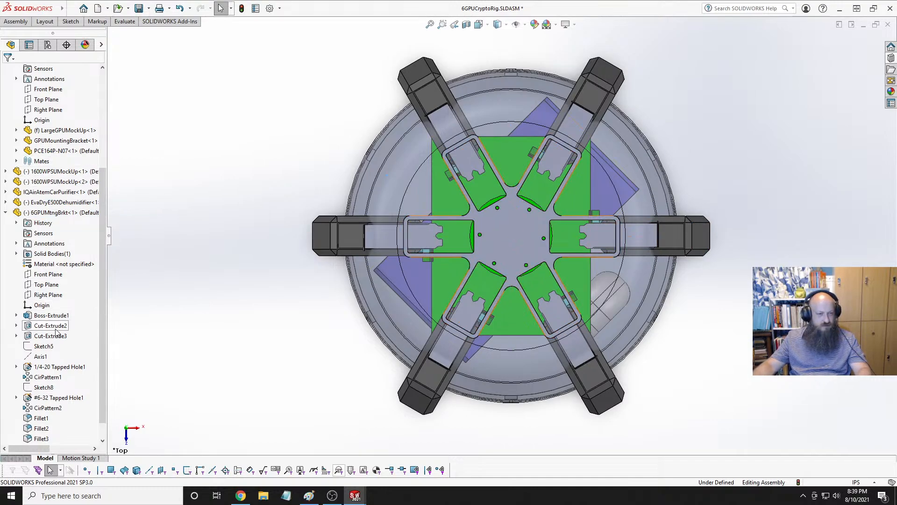
Mate the Front Plane of 6GPUMtngBrkt coincident with the assembly's Front Plane.
click(48, 275)
scroll(70, 159, up, 5)
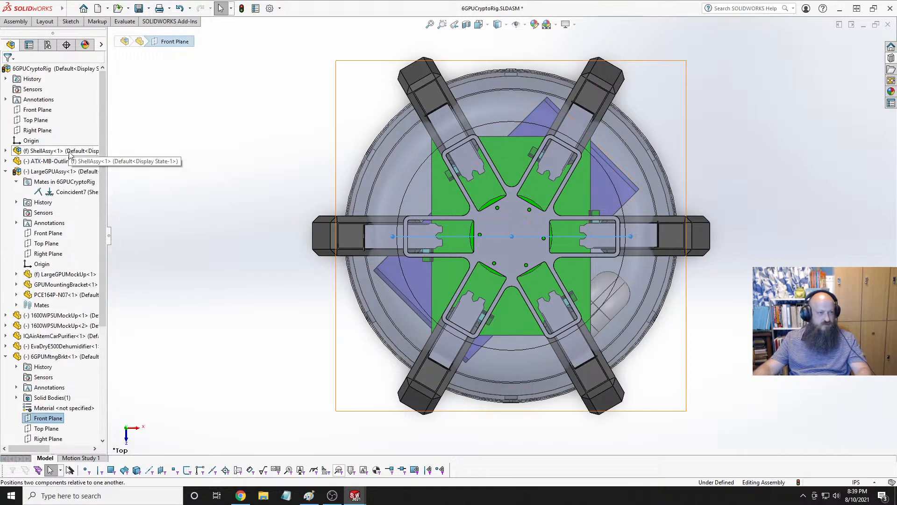
ctrl+click(37, 111)
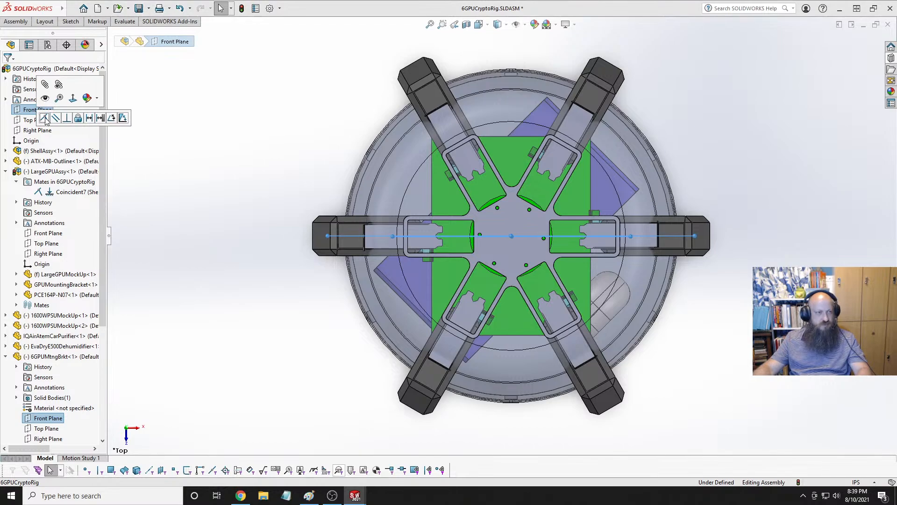
click(44, 118)
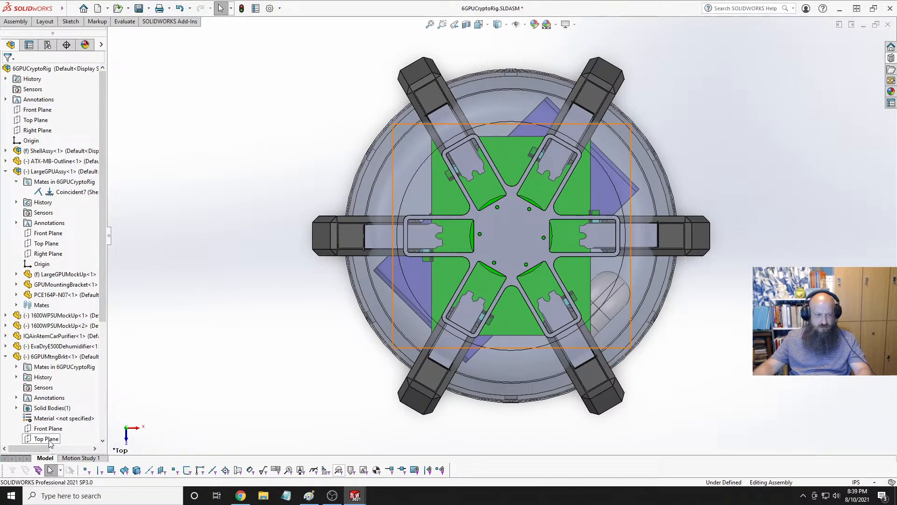
Mate the Right Plane of 6GPUMtngBrkt coincident with the assembly's Right Plane.
scroll(51, 434, down, 1)
click(53, 422)
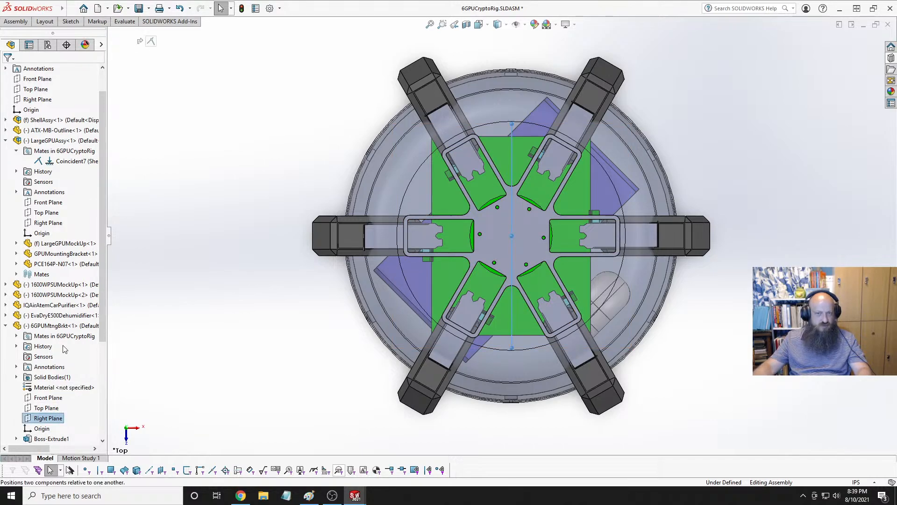
scroll(53, 411, up, 1)
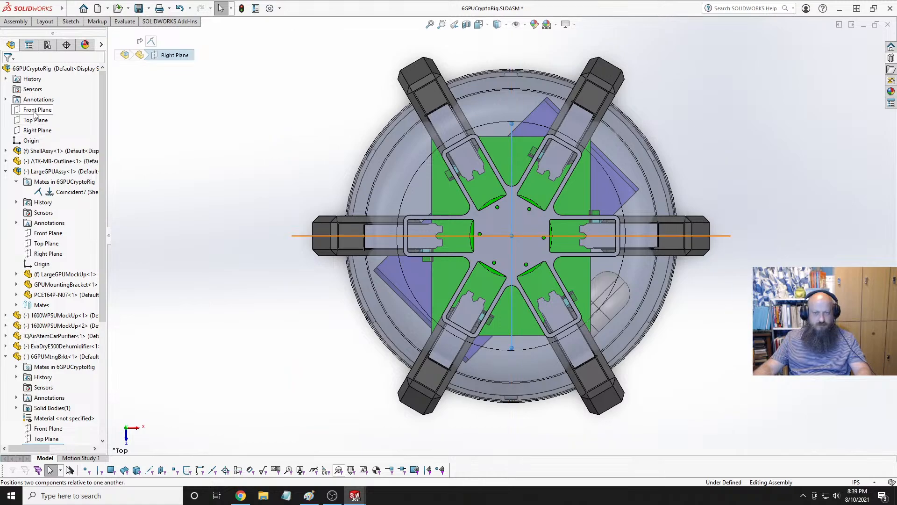
ctrl+click(35, 131)
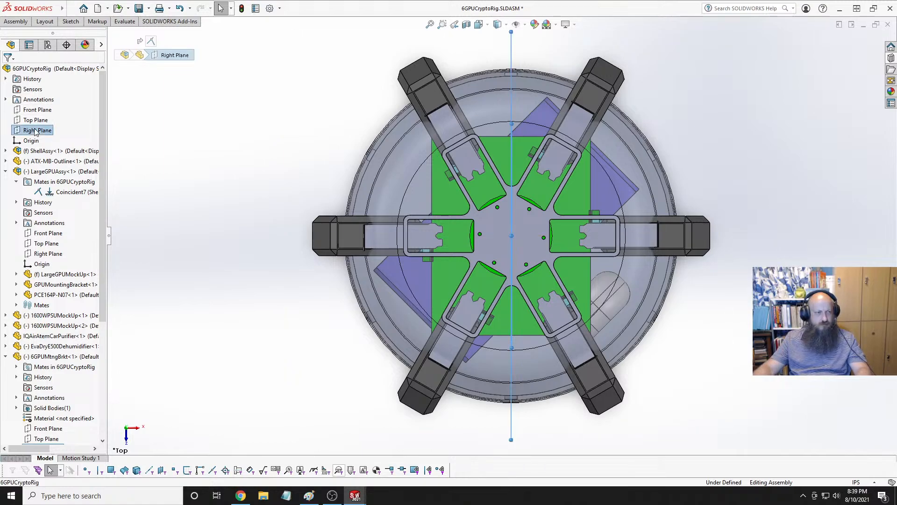
click(42, 134)
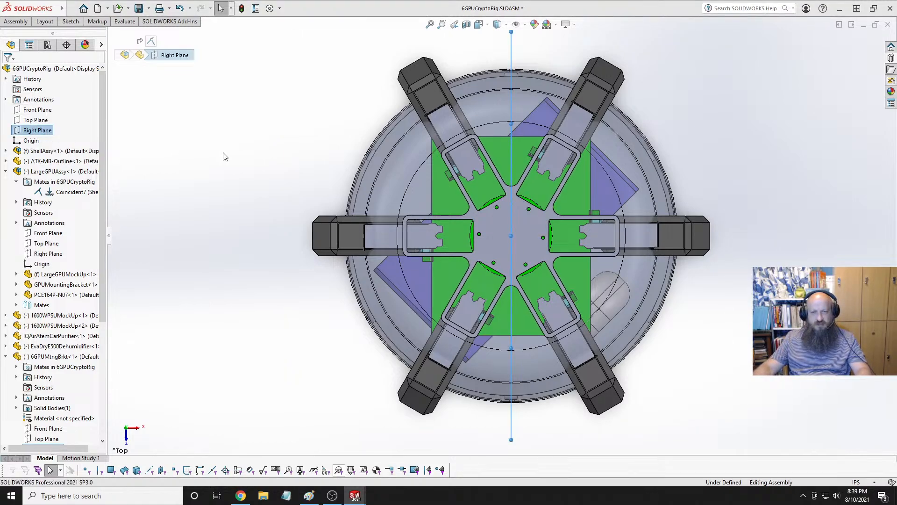
Mate the end flange face of the original GPU assembly's GPUMountingBracket coincident with the end face of its 6GPUMtngBrkt arm.
middle_drag(532, 267, 445, 146)
scroll(641, 110, down, 2)
scroll(630, 119, down, 3)
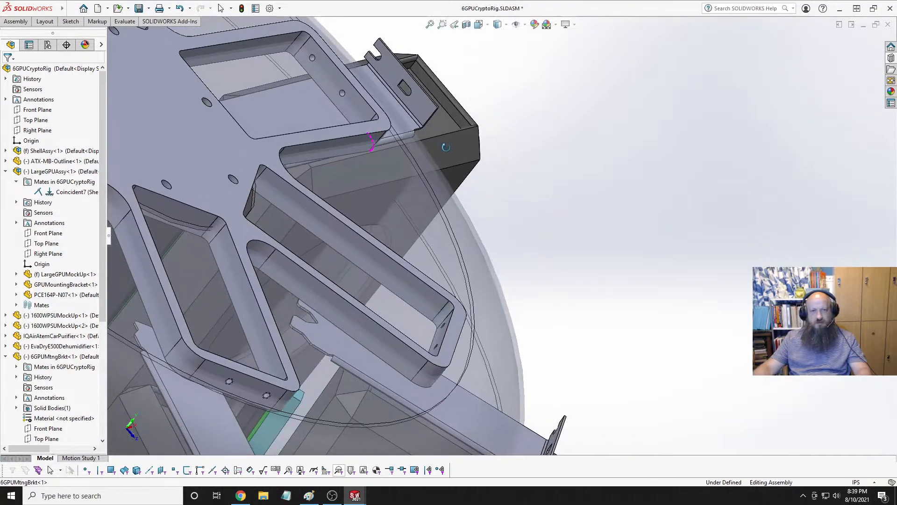
click(420, 97)
middle_drag(419, 99, 366, 83)
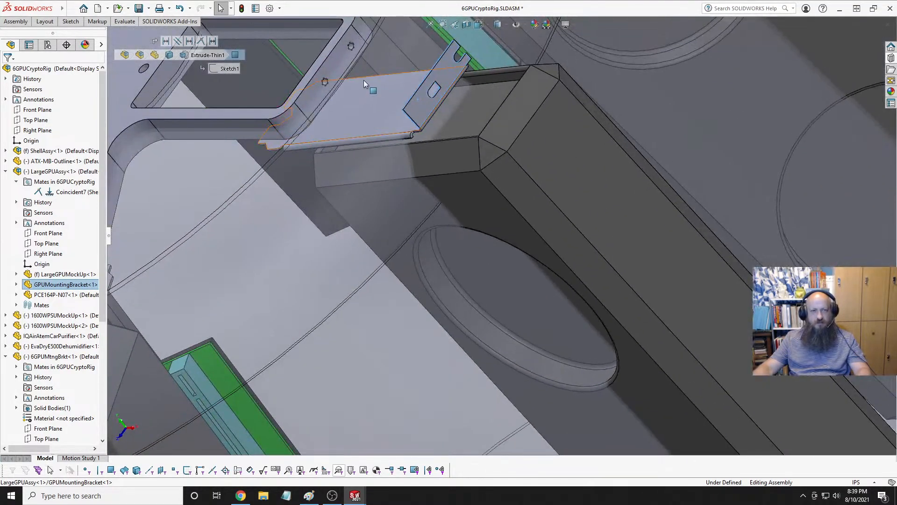
click(330, 61)
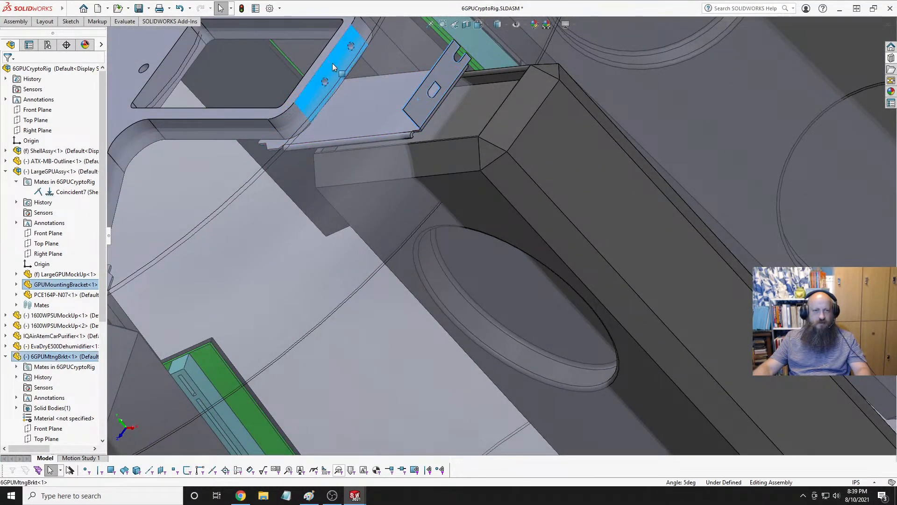
click(360, 53)
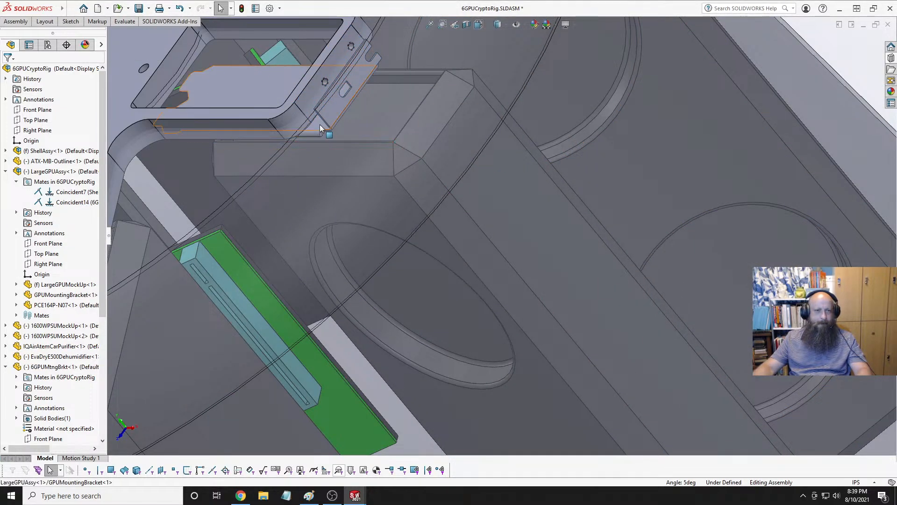
Mate the flat plate face of GPUMountingBracket coincident with the underside of 6GPUMtngBrkt.
drag(319, 126, 319, 144)
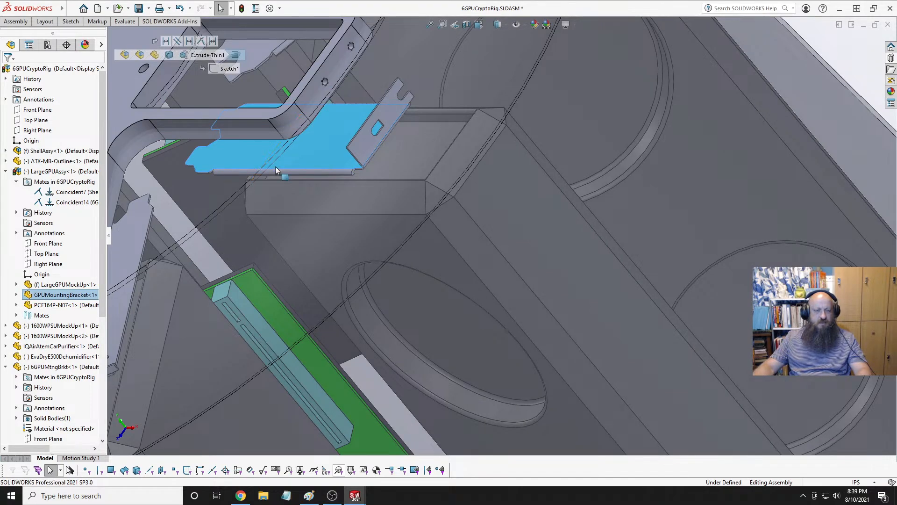
middle_drag(276, 168, 229, 76)
click(198, 180)
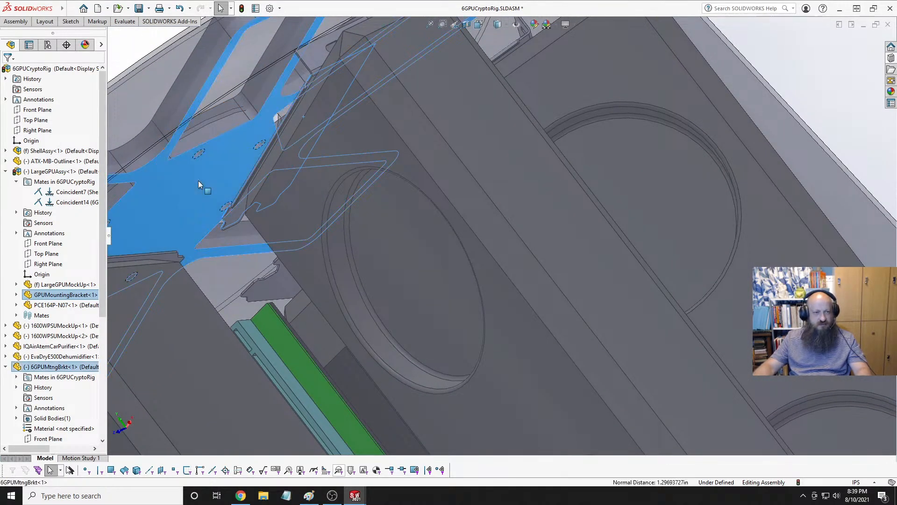
click(225, 173)
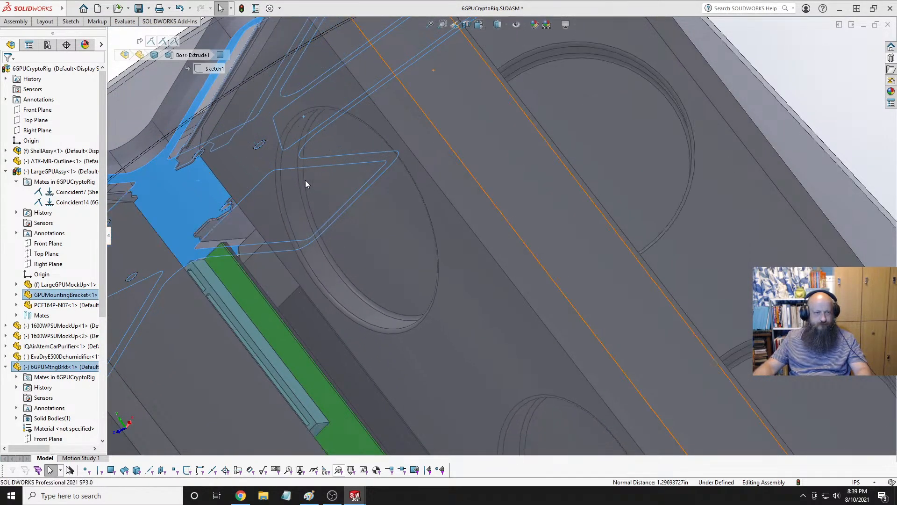
Examine how the six GPU assemblies and their mounting brackets sit against the arms and holes of 6GPUMtngBrkt.
scroll(246, 195, up, 3)
scroll(246, 195, up, 3)
middle_drag(348, 127, 464, 144)
scroll(361, 215, down, 6)
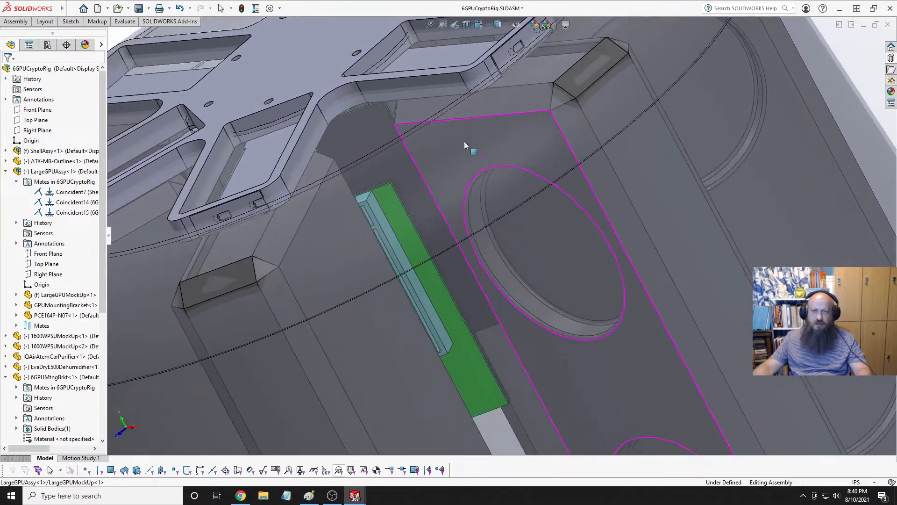
scroll(598, 83, down, 5)
click(540, 110)
middle_drag(539, 109, 450, 224)
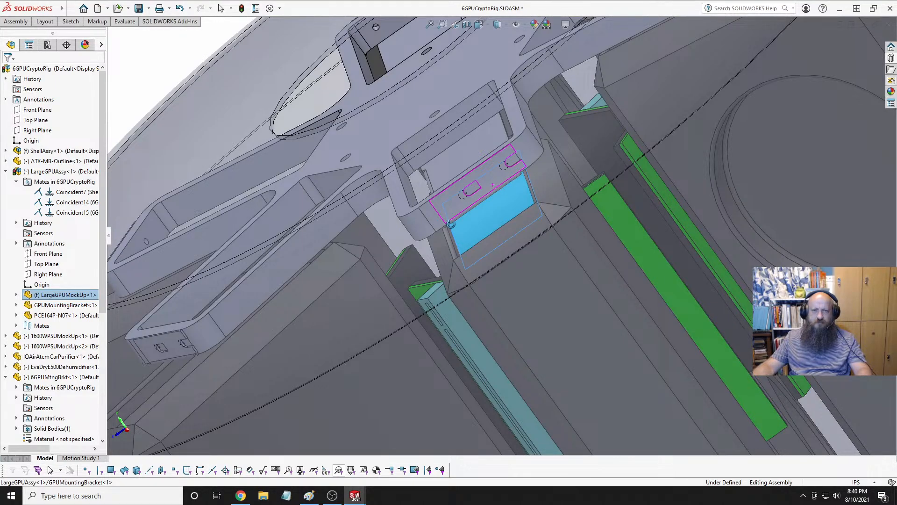
middle_drag(451, 224, 423, 45)
scroll(454, 188, up, 5)
scroll(484, 219, up, 2)
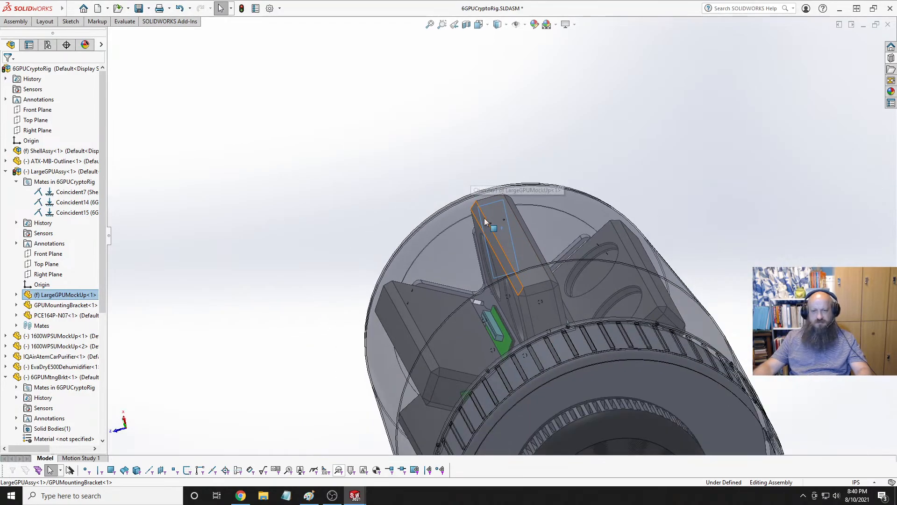
scroll(511, 330, down, 7)
scroll(510, 330, down, 3)
middle_drag(489, 253, 397, 284)
scroll(397, 285, down, 5)
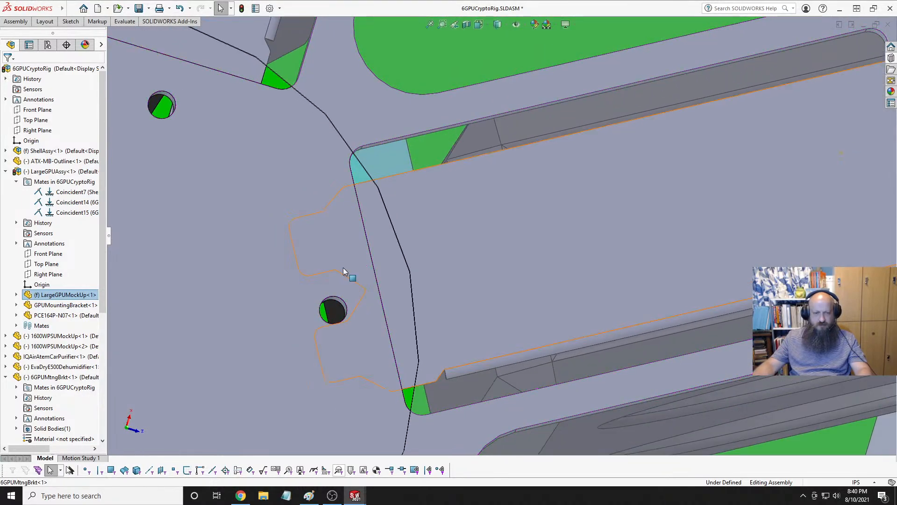
scroll(343, 267, up, 8)
scroll(355, 243, down, 3)
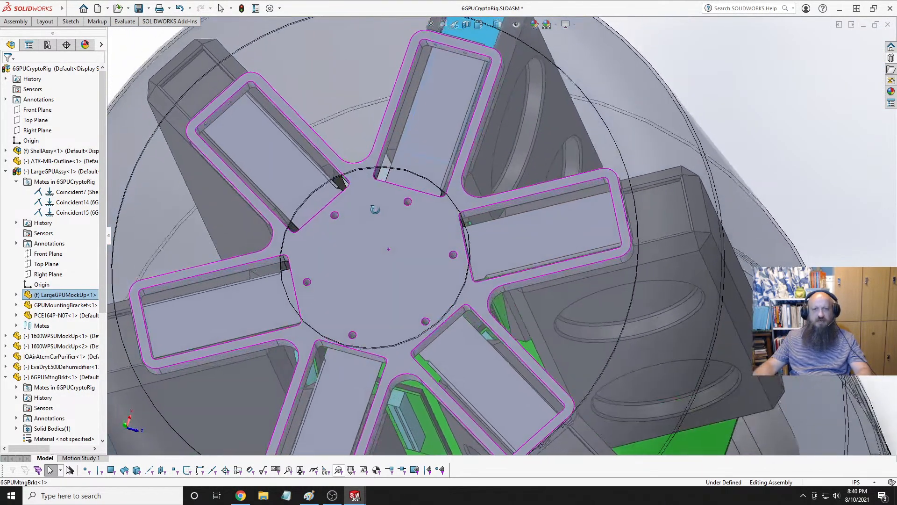
Delete the mates Coincident7, Coincident14 and Coincident15 from LargeGPUAssy.
click(65, 192)
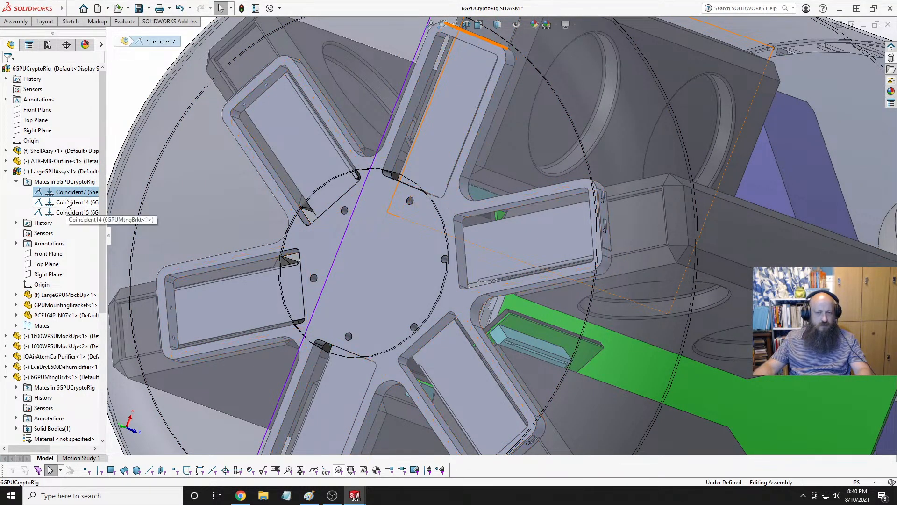
click(64, 172)
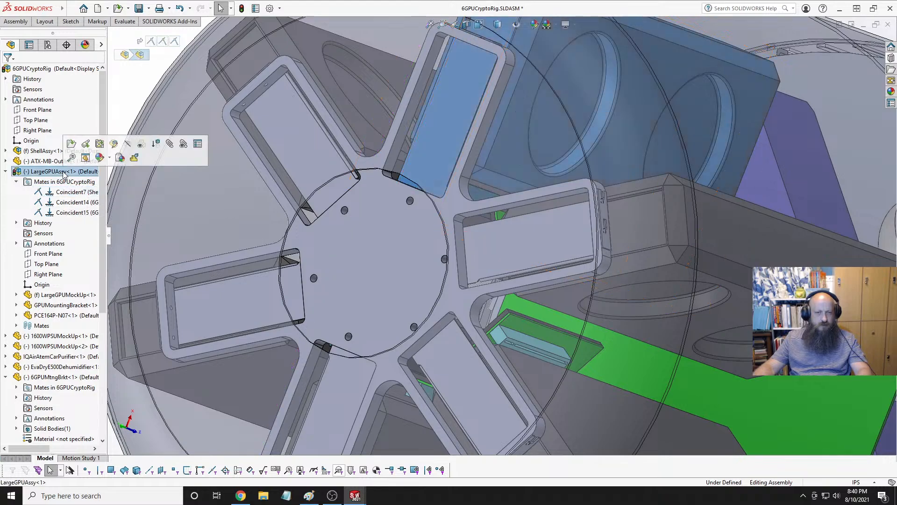
click(60, 192)
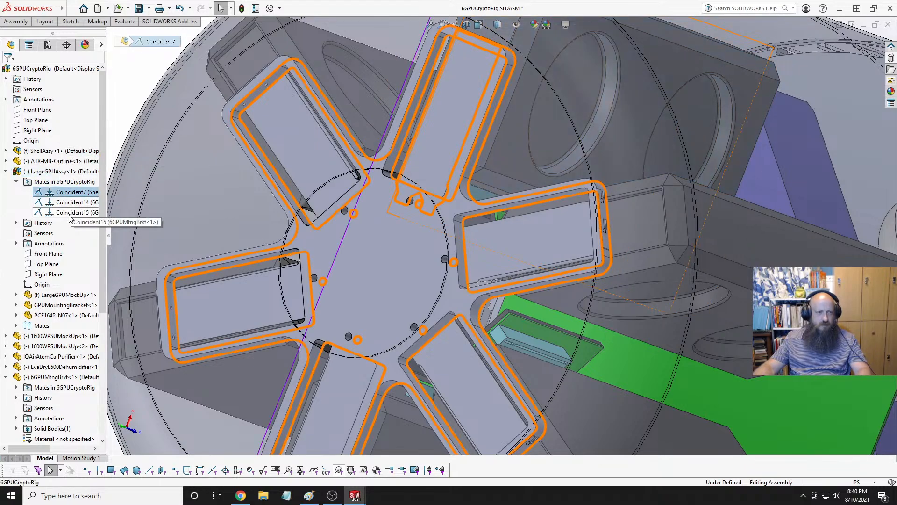
shift+click(83, 213)
right_click(83, 213)
click(91, 244)
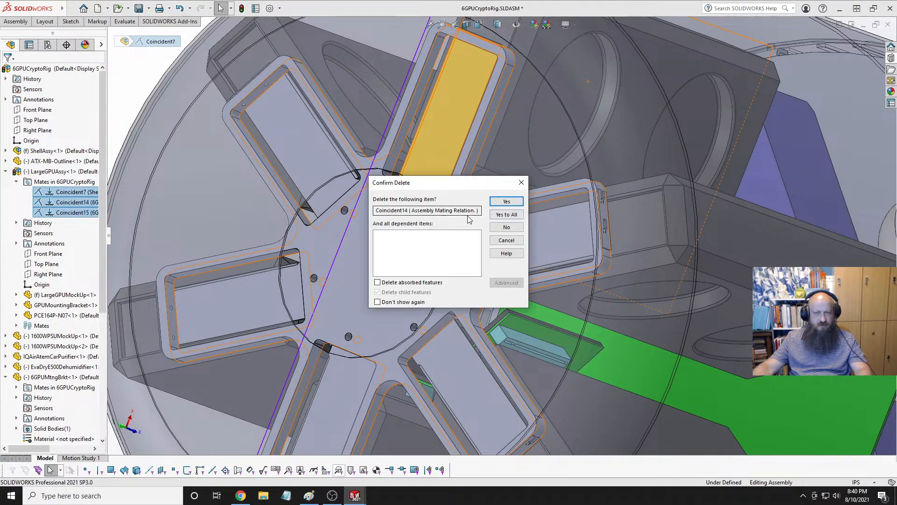
click(504, 215)
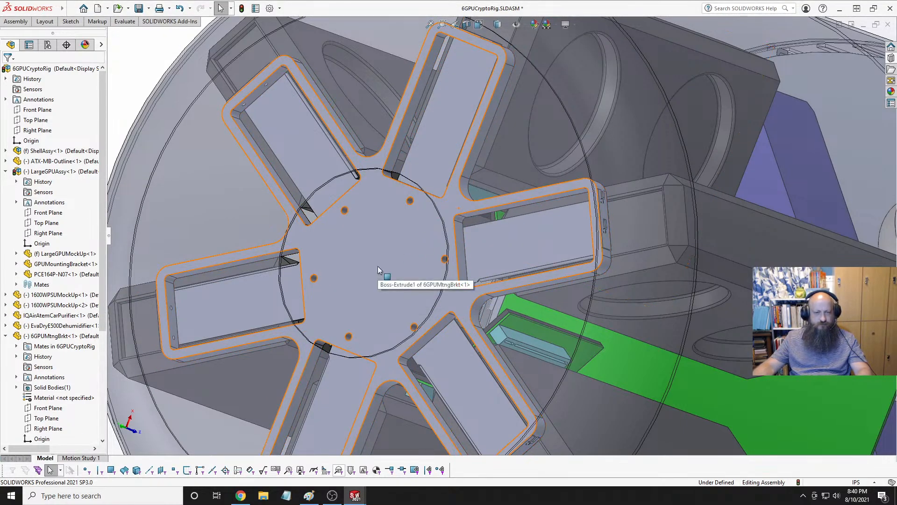
Delete the mates Coincident12 and Coincident13 from 6GPUMtngBrkt and move the bracket freely out of alignment.
drag(314, 203, 402, 245)
scroll(395, 245, down, 1)
middle_drag(395, 244, 355, 220)
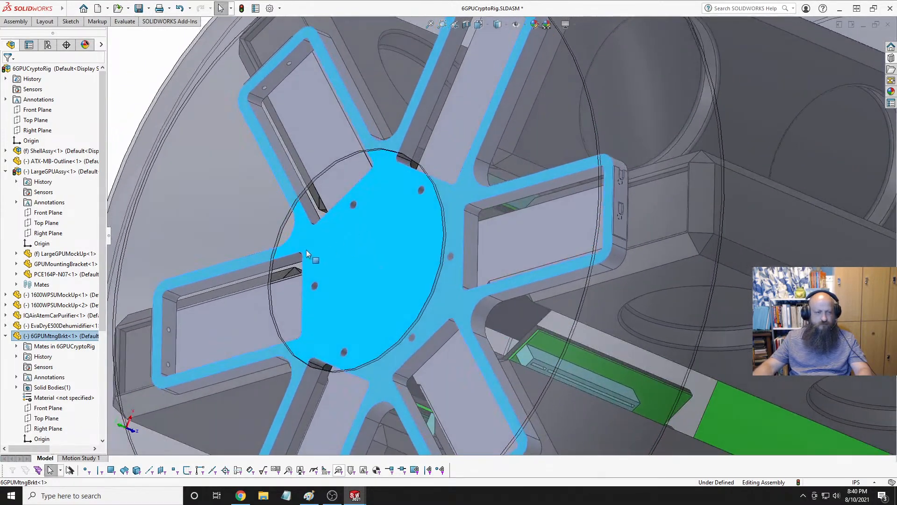
click(17, 346)
click(63, 356)
ctrl+click(63, 366)
right_click(71, 366)
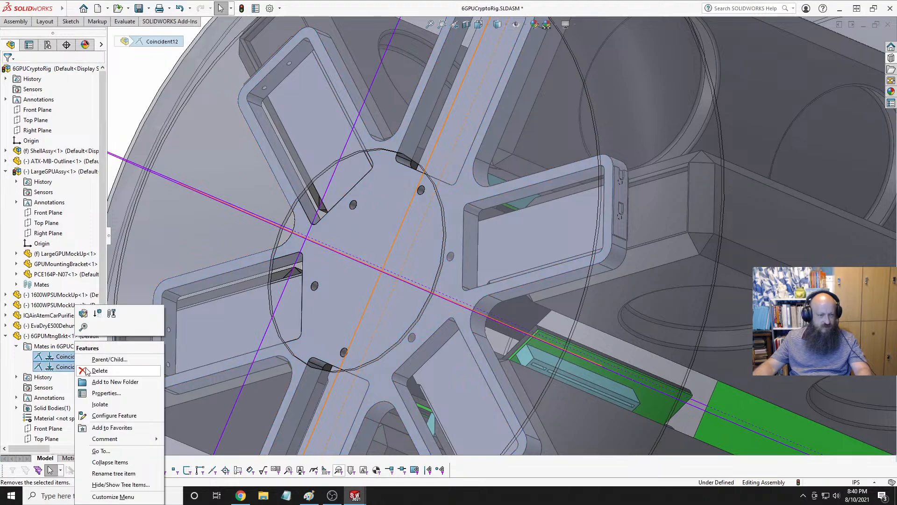
click(99, 371)
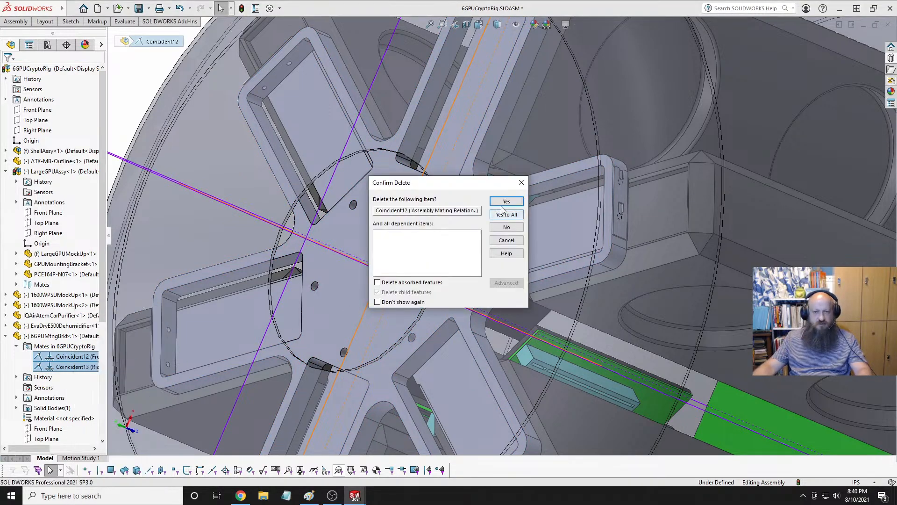
click(504, 213)
middle_drag(415, 297, 401, 279)
drag(401, 279, 365, 181)
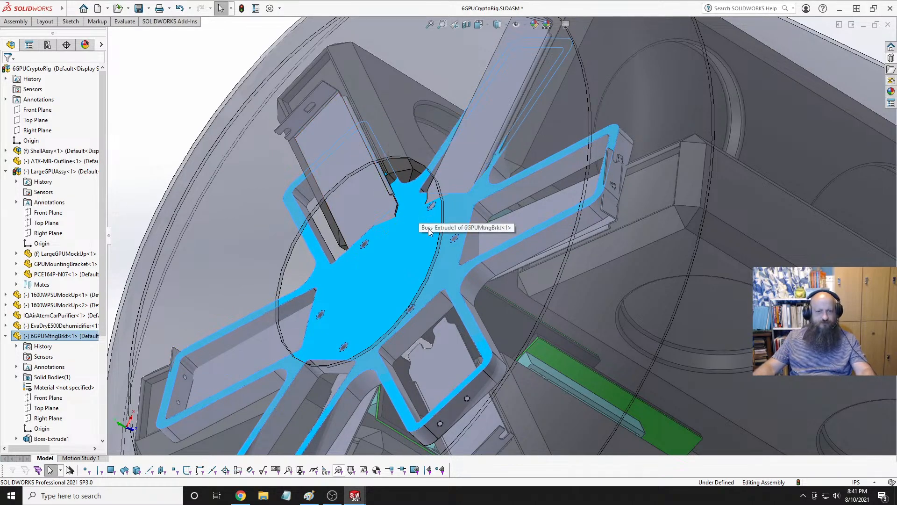
Mate the Front Plane of the freed 6GPUMtngBrkt coincident with the assembly's Front Plane again.
scroll(447, 231, up, 4)
key(space)
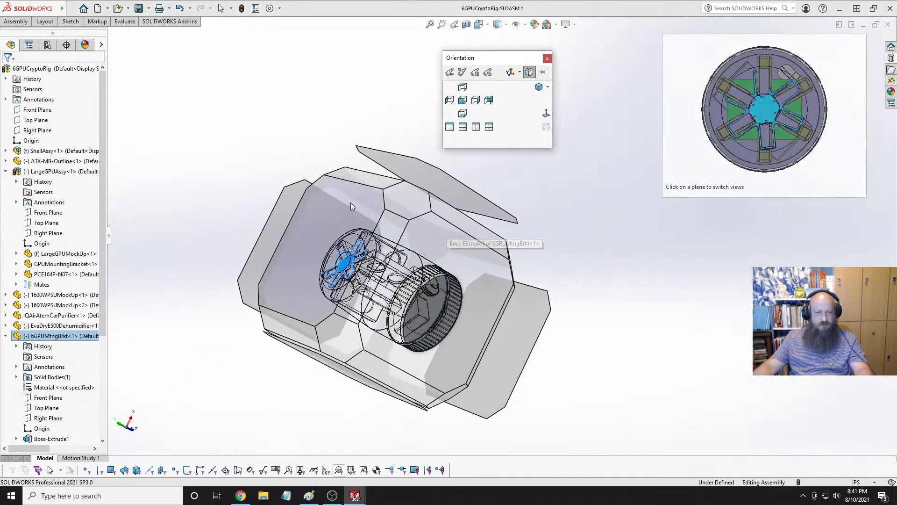
click(539, 87)
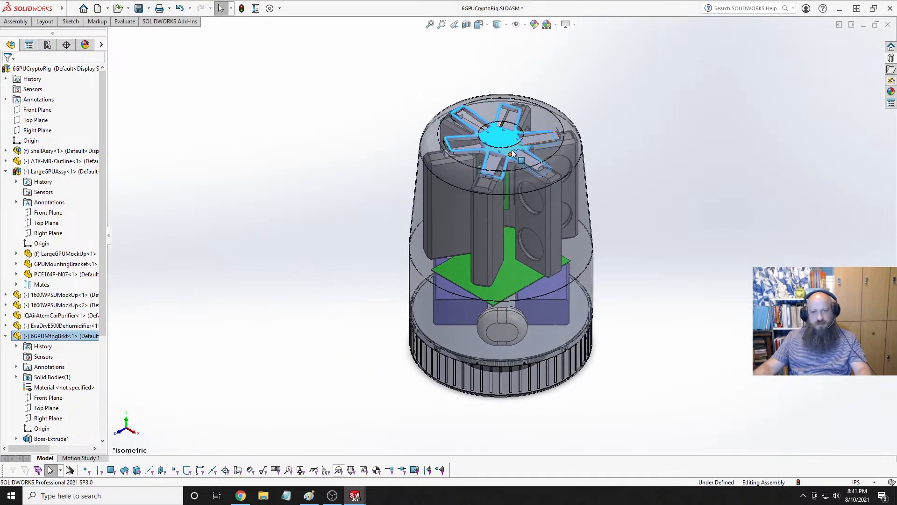
scroll(534, 148, down, 3)
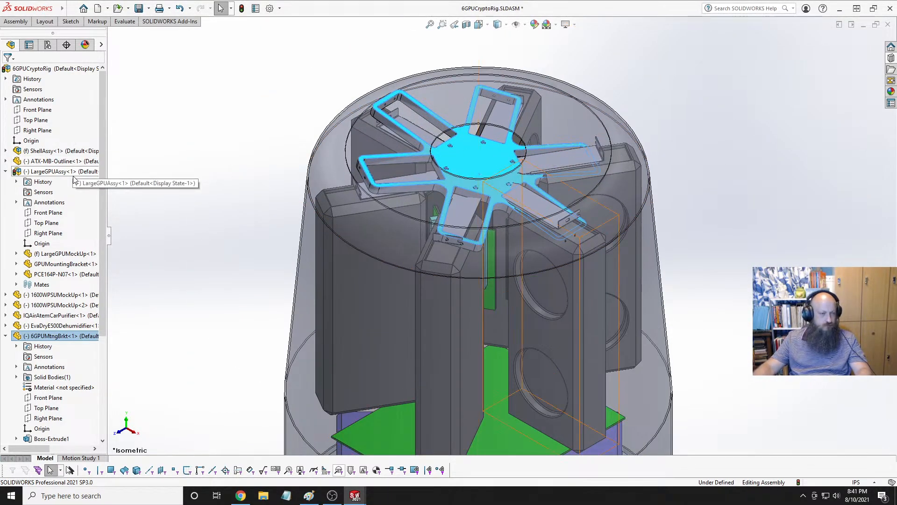
click(49, 398)
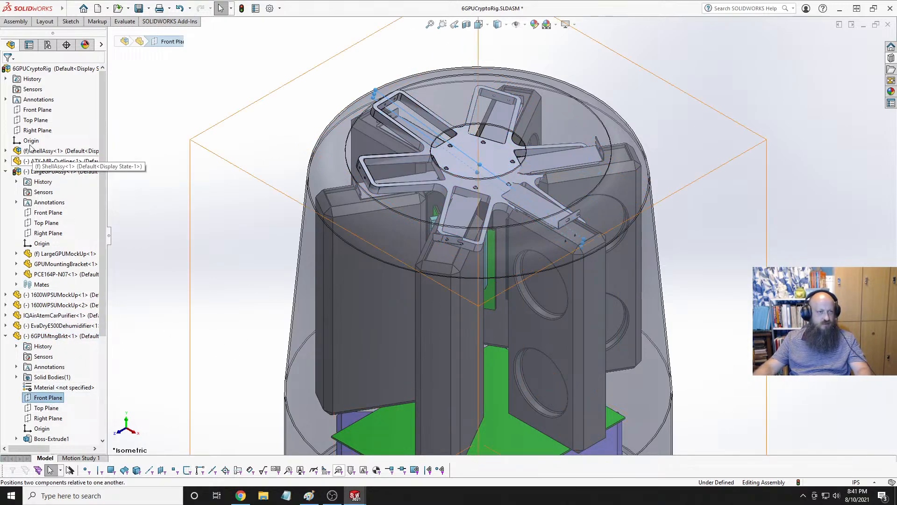
ctrl+click(33, 112)
click(40, 96)
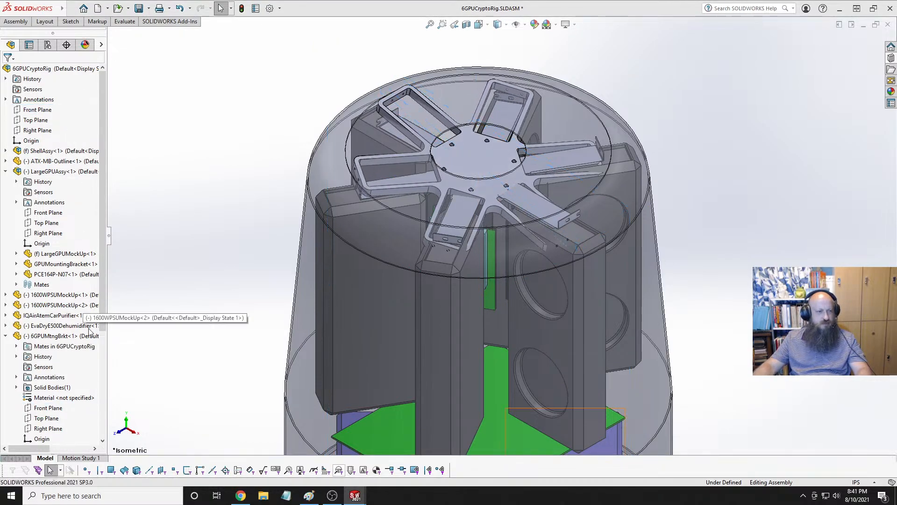
Mate the Right Plane of the freed 6GPUMtngBrkt coincident with the assembly's Right Plane again.
click(51, 429)
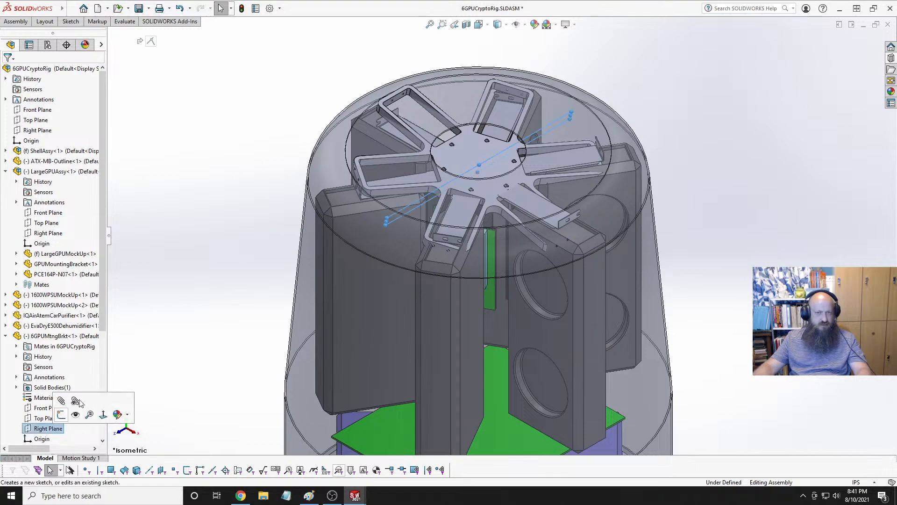
ctrl+click(30, 131)
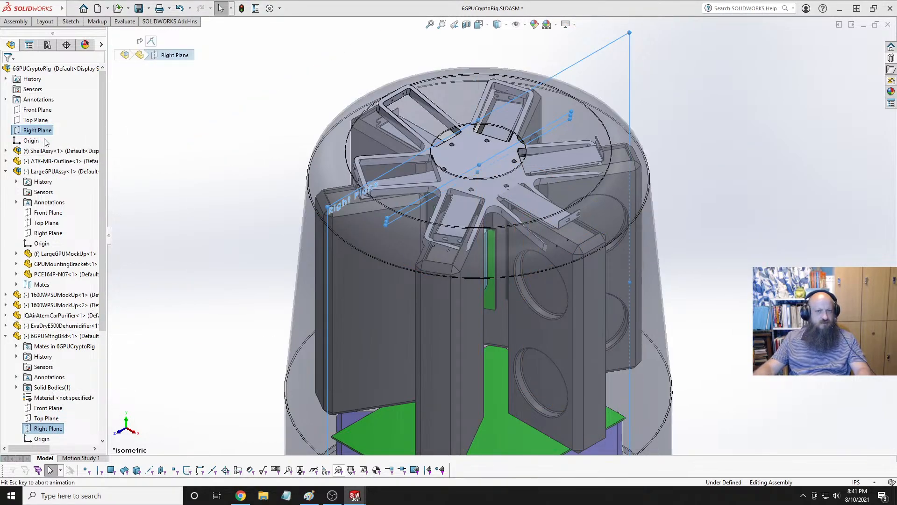
click(51, 146)
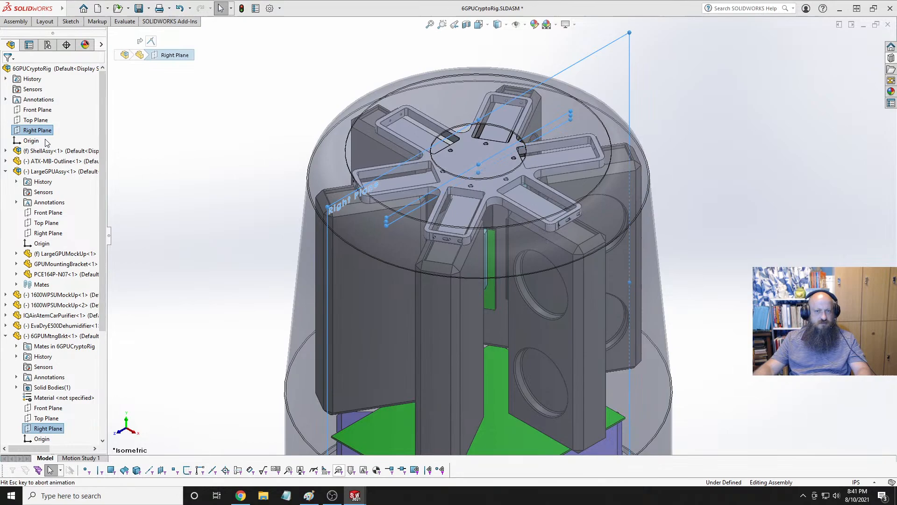
Examine how the GPU mounting flanges line up with the tapped holes in the end faces of the realigned bracket's arms.
click(477, 165)
drag(477, 166, 477, 164)
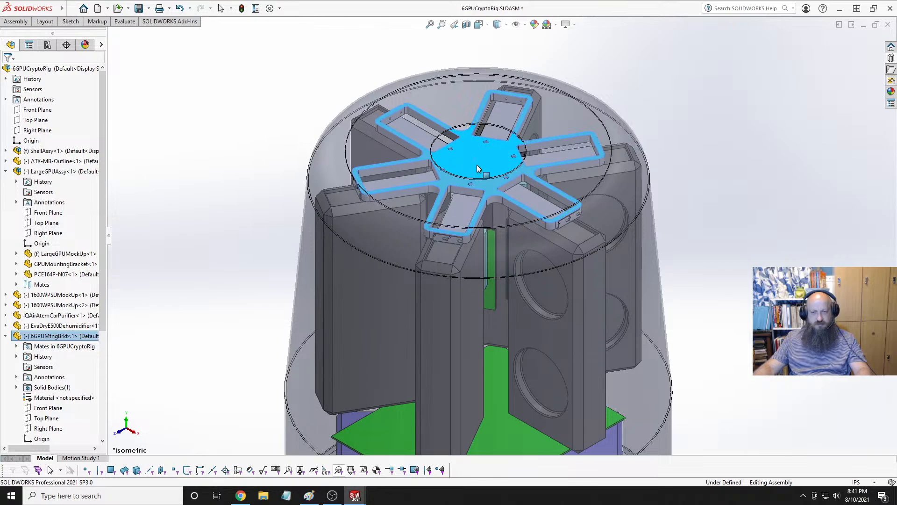
scroll(477, 169, down, 10)
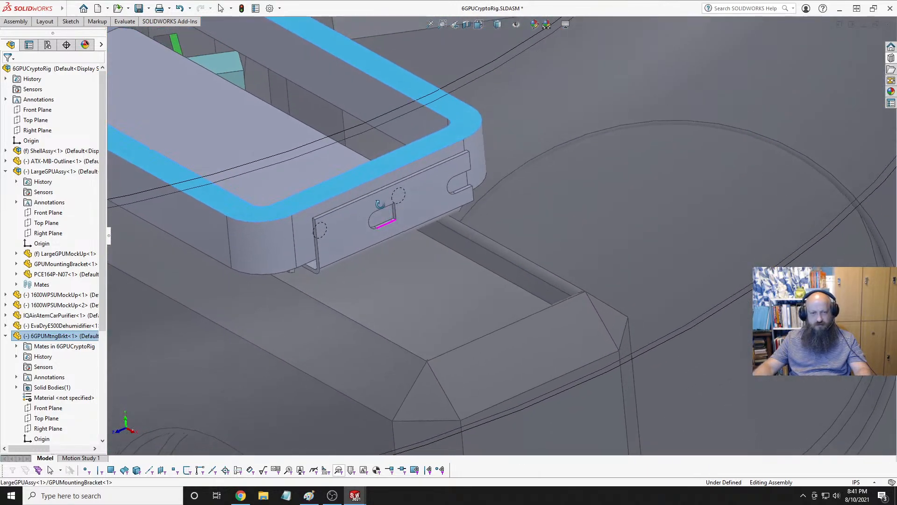
middle_drag(380, 205, 343, 203)
middle_drag(407, 226, 428, 221)
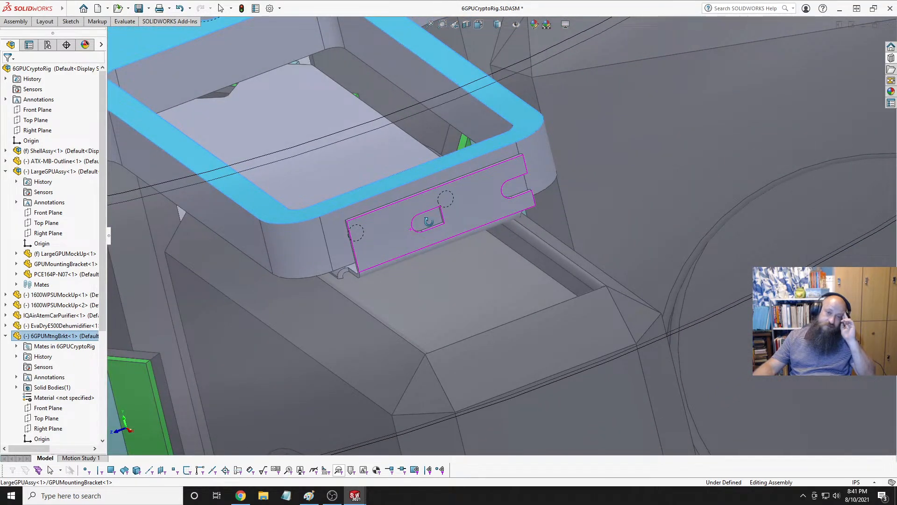
scroll(462, 192, up, 6)
middle_drag(553, 144, 455, 235)
scroll(581, 162, down, 6)
Try moving a patterned GPU assembly relative to its bracket arm, undo the move and show the isometric view.
click(549, 212)
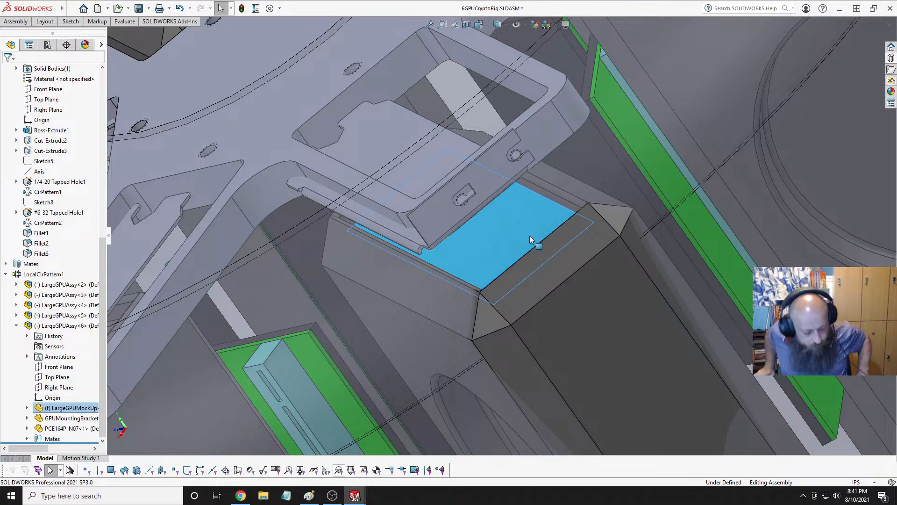
key(ctrl+z)
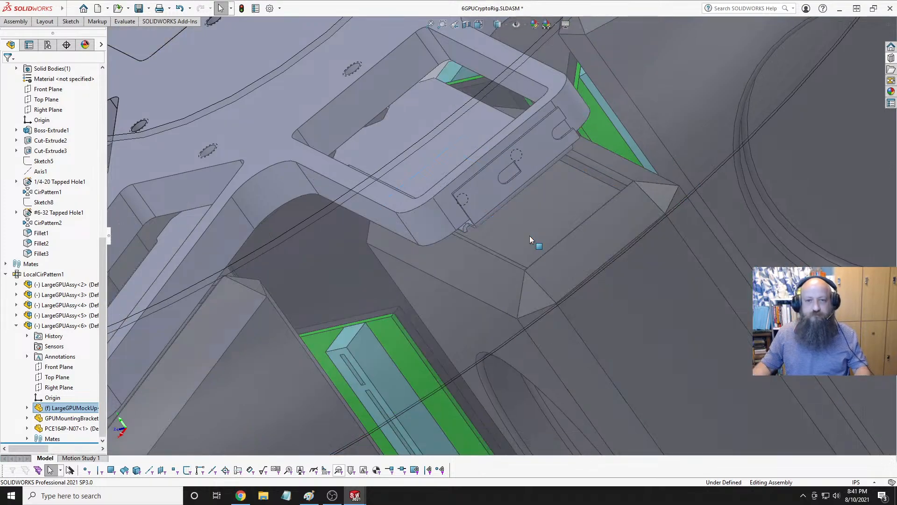
key(ctrl+7)
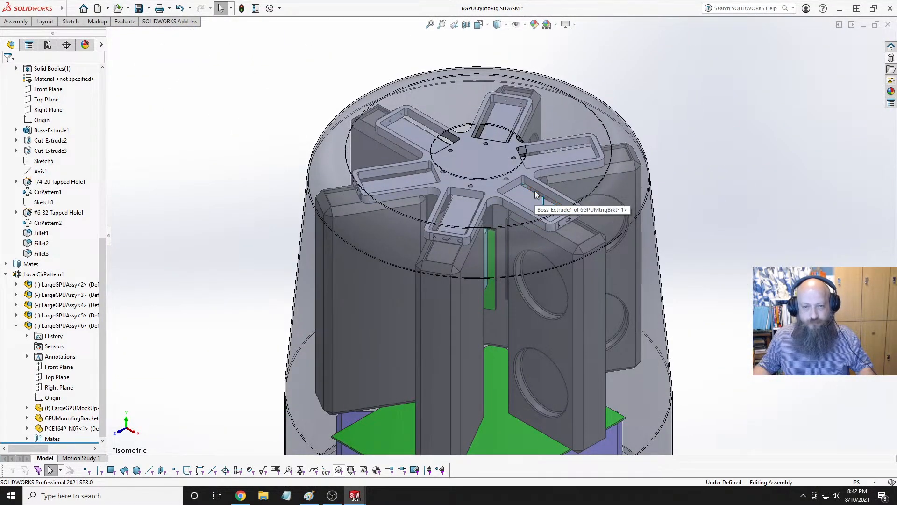
Undo the 6GPUMtngBrkt's plane mates and move the freed bracket vertically to the height of the GPU mounting flanges.
key(ctrl+z)
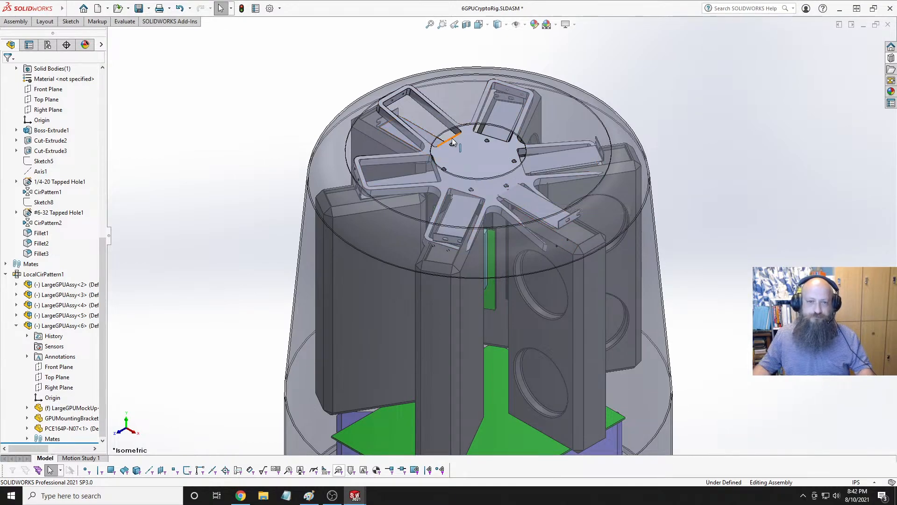
drag(462, 141, 657, 257)
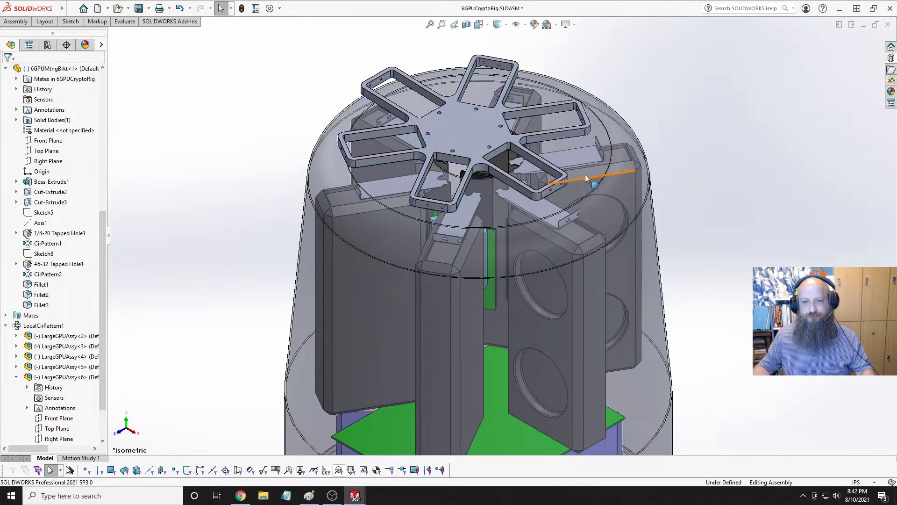
scroll(585, 175, down, 10)
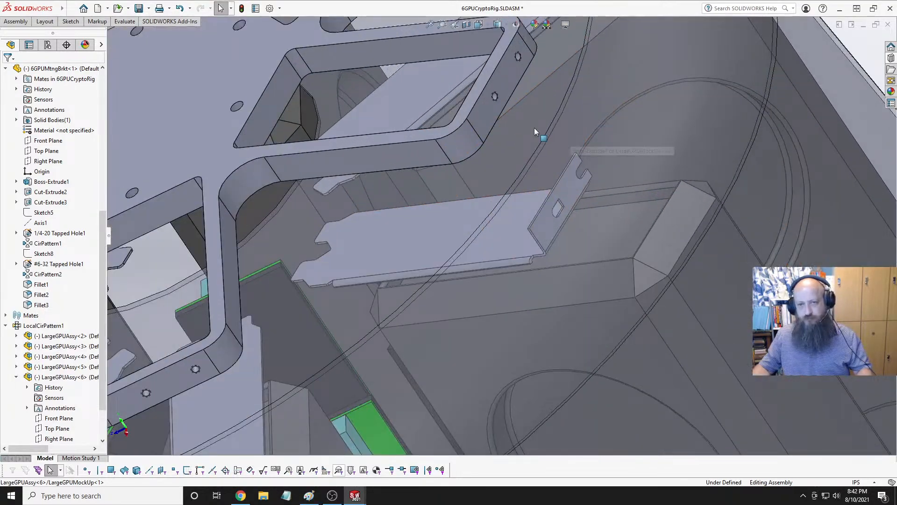
drag(488, 119, 562, 237)
middle_drag(573, 227, 548, 230)
key(Escape)
middle_drag(581, 168, 560, 164)
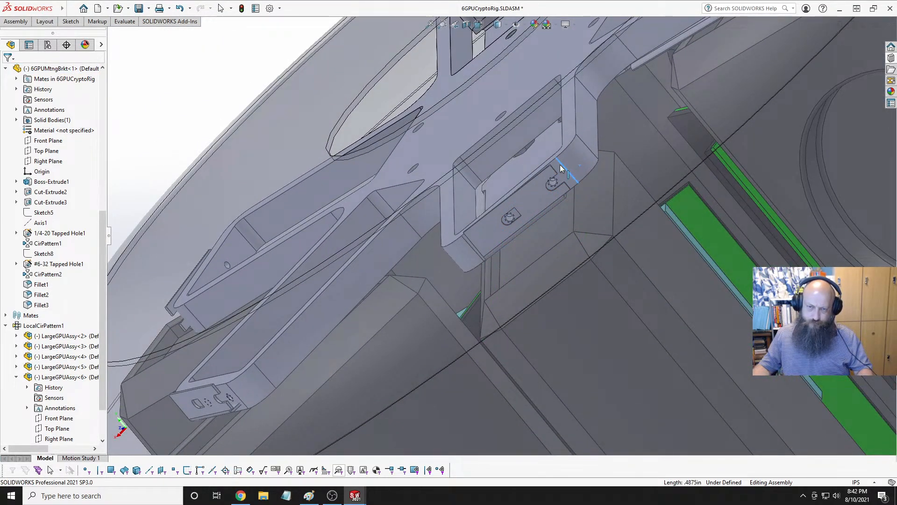
Move the patterned GPU assemblies relative to the bracket so their mounting flanges sit near the arm ends.
drag(558, 166, 559, 167)
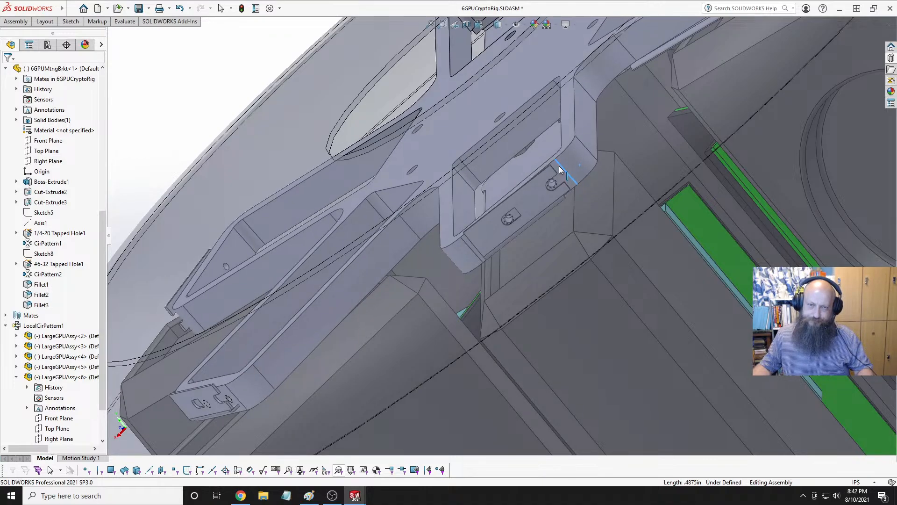
middle_drag(507, 177, 571, 262)
scroll(596, 225, up, 5)
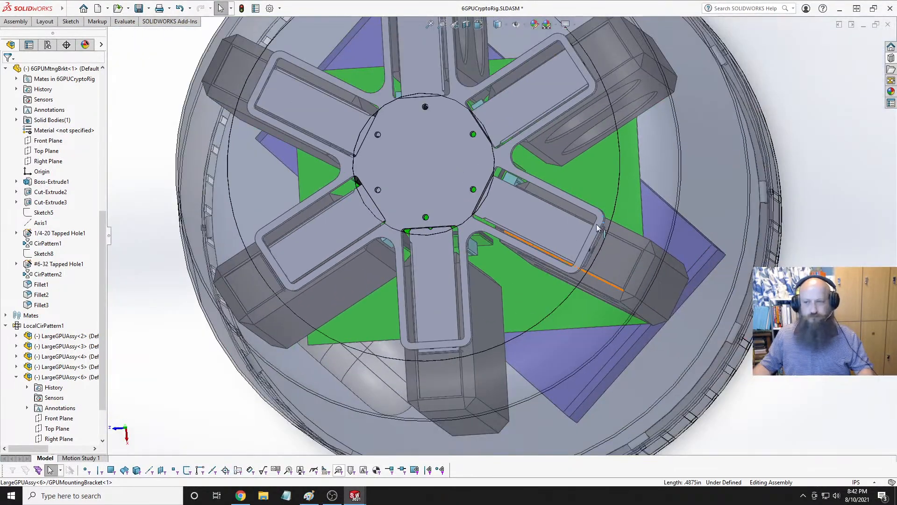
middle_drag(597, 226, 610, 256)
click(627, 268)
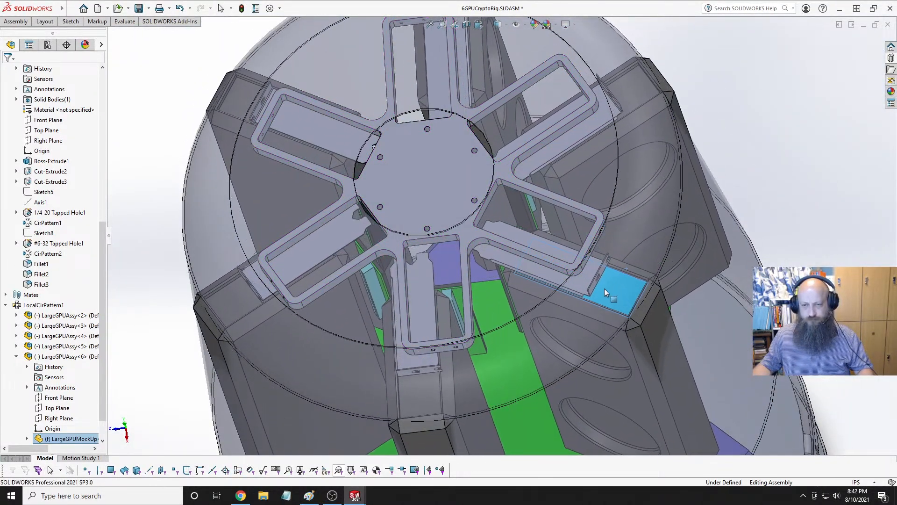
mouse_move(634, 269)
middle_down()
mouse_move(667, 218)
mouse_move(665, 187)
mouse_move(648, 169)
mouse_move(608, 158)
mouse_move(577, 183)
mouse_move(580, 229)
mouse_move(645, 237)
mouse_move(646, 184)
mouse_move(591, 169)
mouse_move(569, 208)
mouse_move(570, 234)
mouse_move(596, 263)
mouse_move(626, 273)
middle_up()
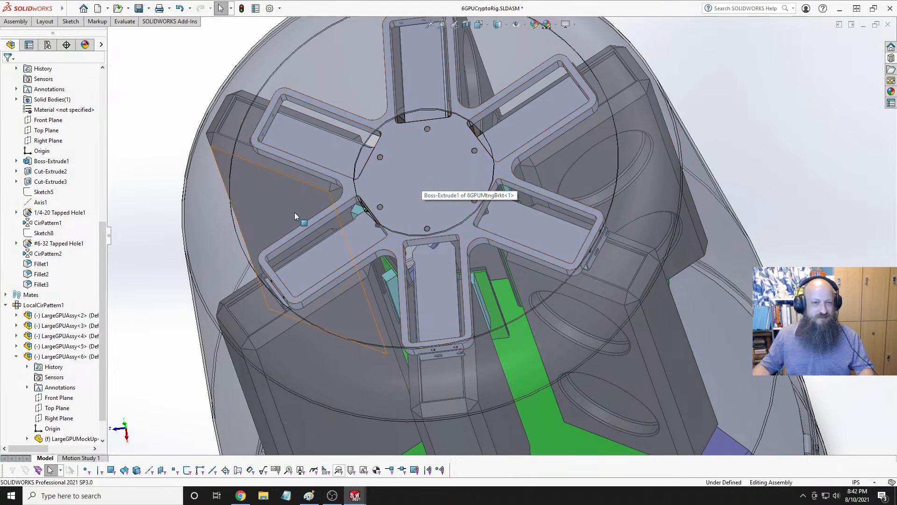
Mate the 6GPUMtngBrkt's Front and Right Planes coincident with the assembly's Front and Right Planes.
click(385, 190)
scroll(65, 177, up, 9)
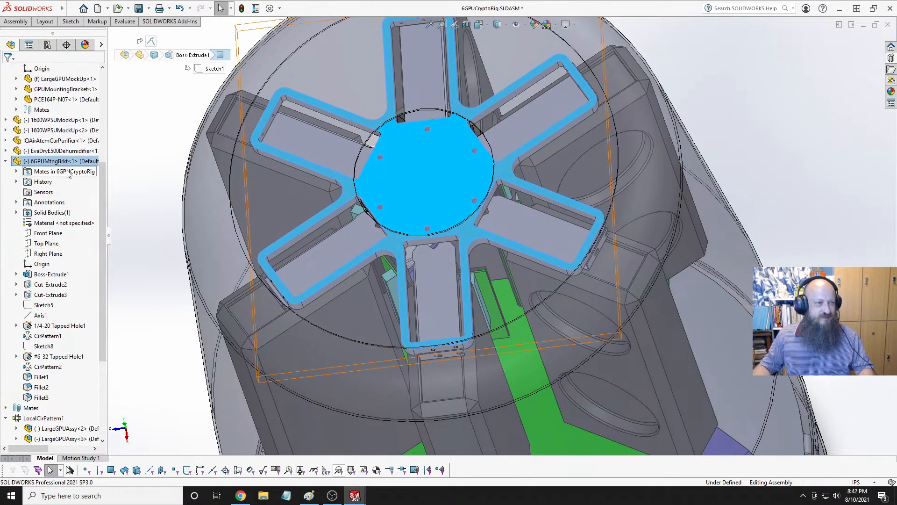
scroll(79, 397, down, 1)
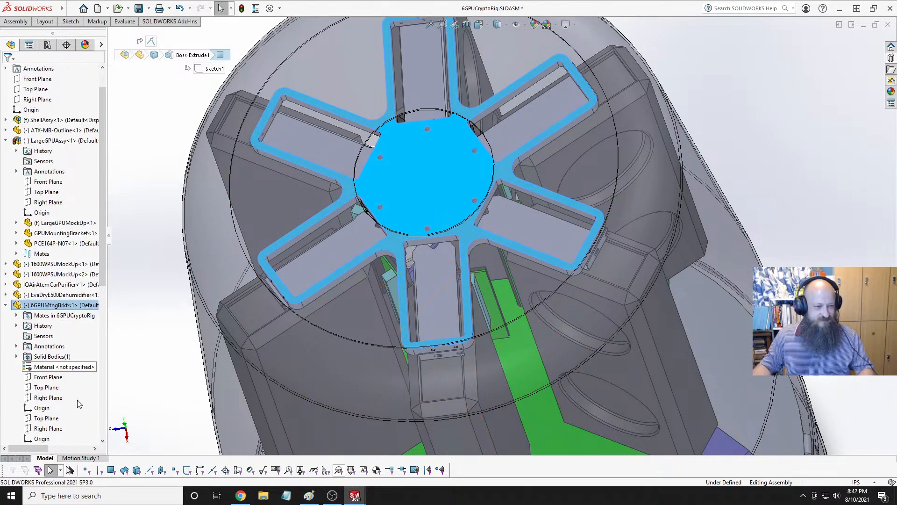
click(49, 377)
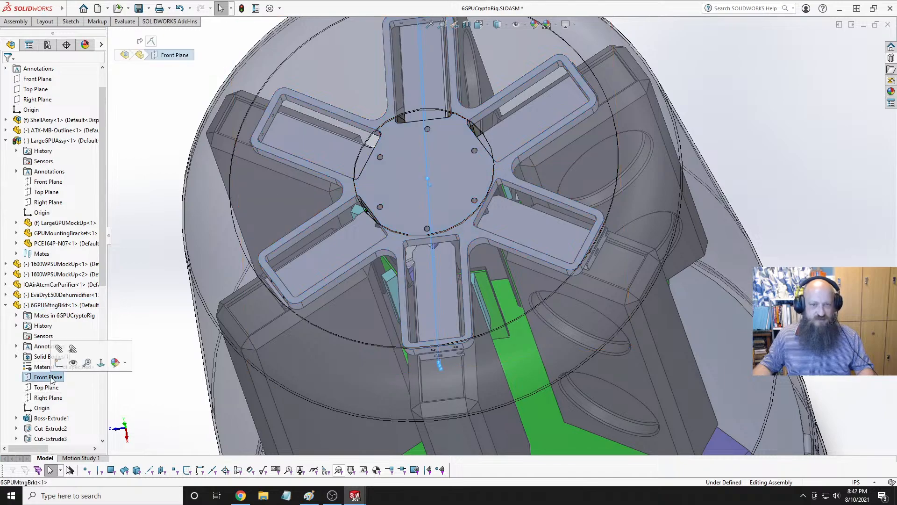
scroll(39, 152, up, 1)
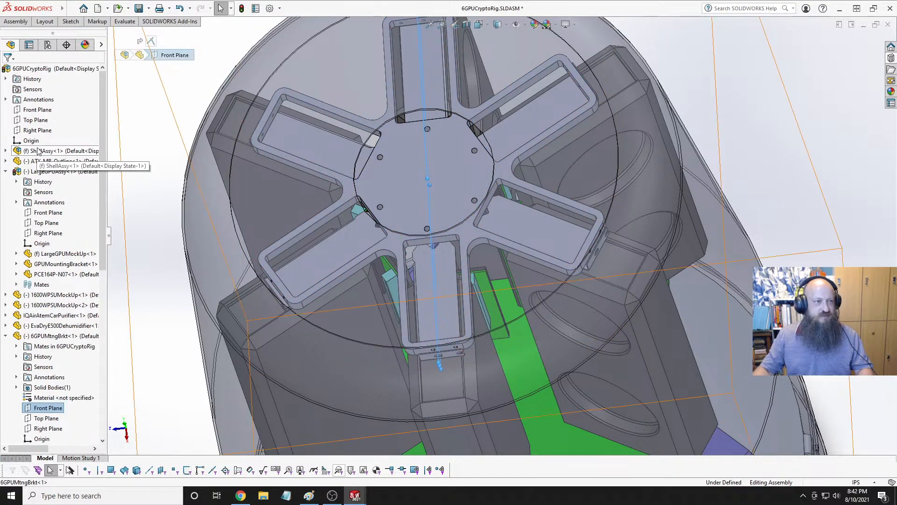
ctrl+click(37, 110)
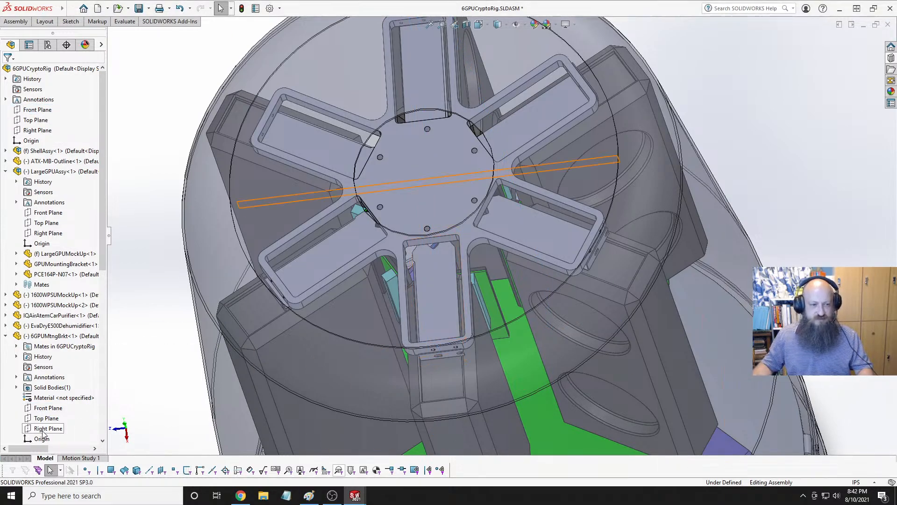
ctrl+click(36, 132)
click(49, 140)
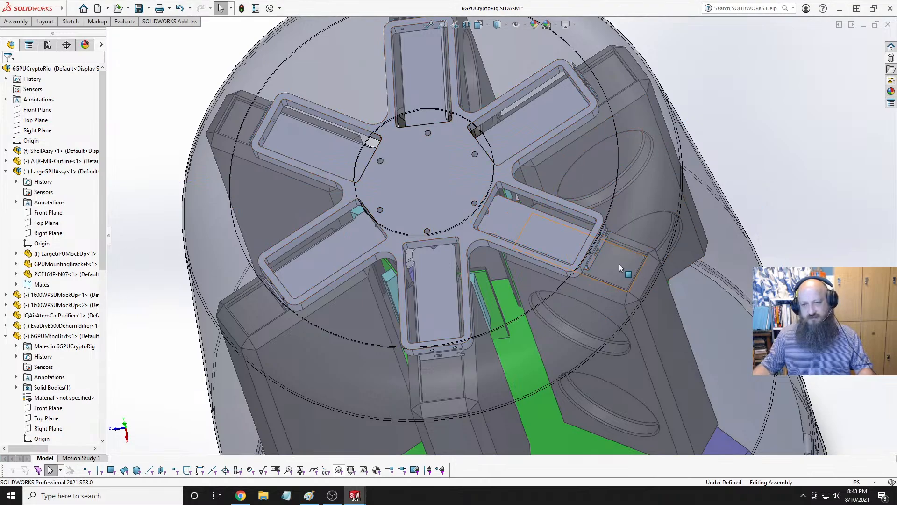
Slide LargeGPUAssy<6> along its arm and mate the curved face of a flange slot concentric with the arm's tapped hole.
scroll(619, 264, down, 5)
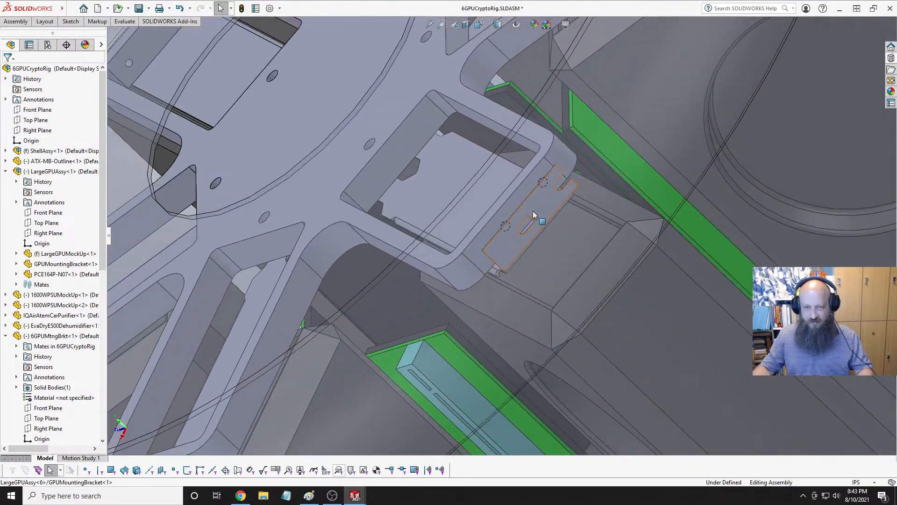
drag(533, 211, 511, 205)
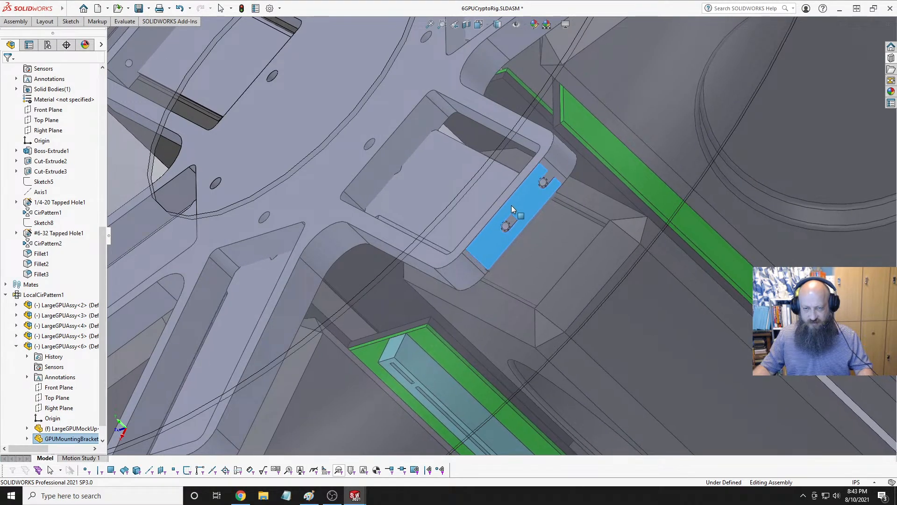
scroll(526, 230, down, 6)
key(Escape)
scroll(481, 225, down, 3)
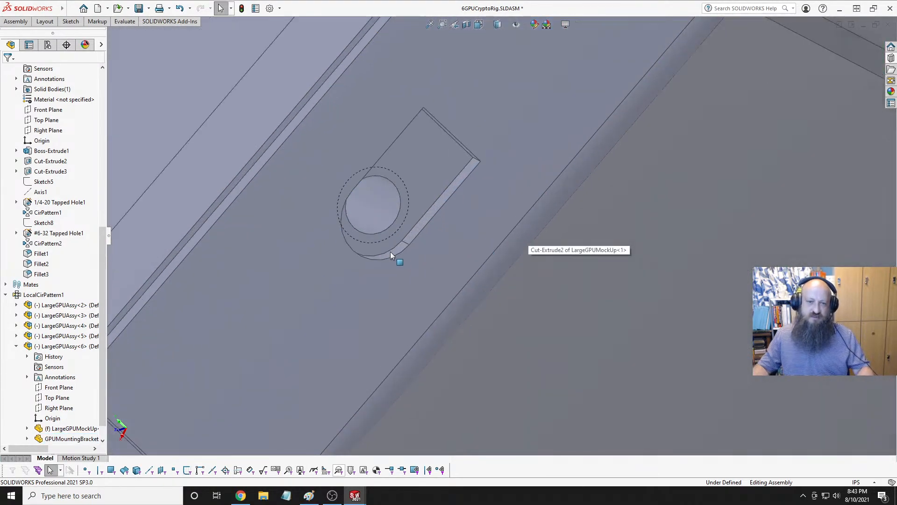
click(389, 255)
ctrl+click(389, 215)
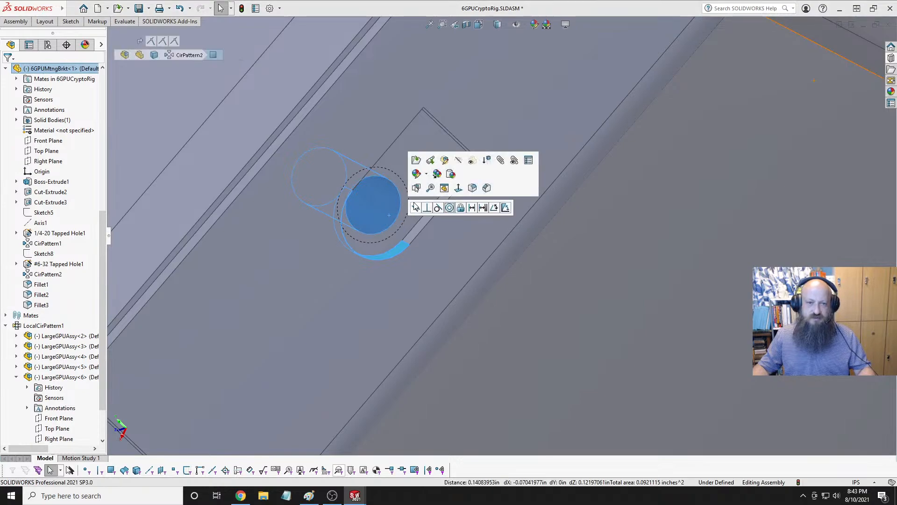
click(449, 208)
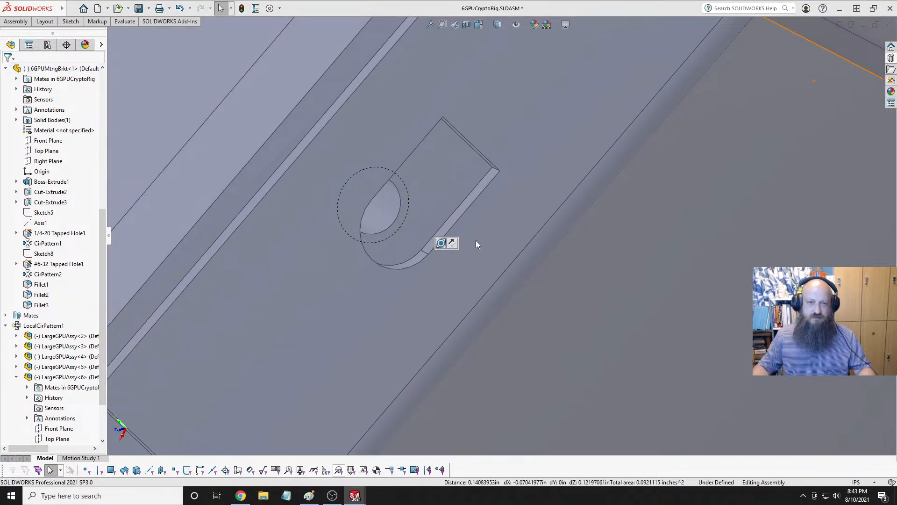
Try to mate the inner face of the GPU mounting flange coincident with the end face of the bracket arm.
scroll(531, 234, up, 5)
scroll(528, 228, down, 3)
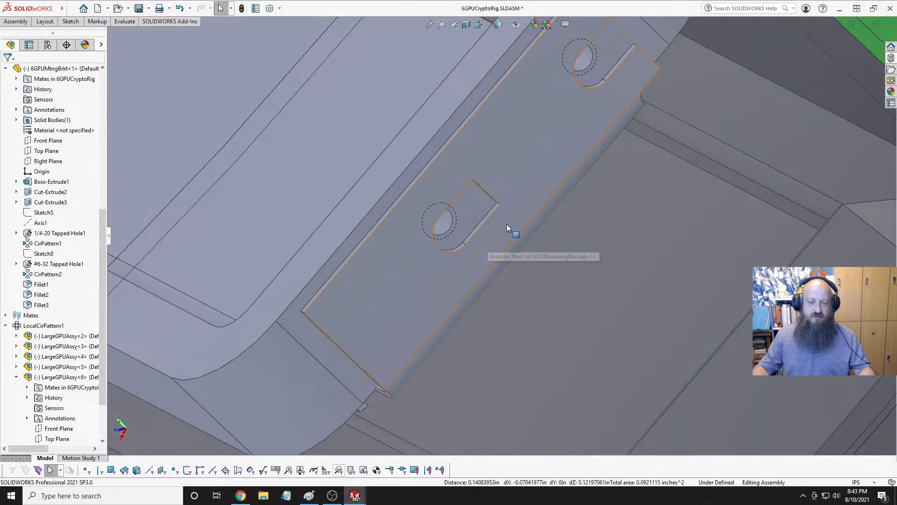
middle_drag(461, 226, 557, 229)
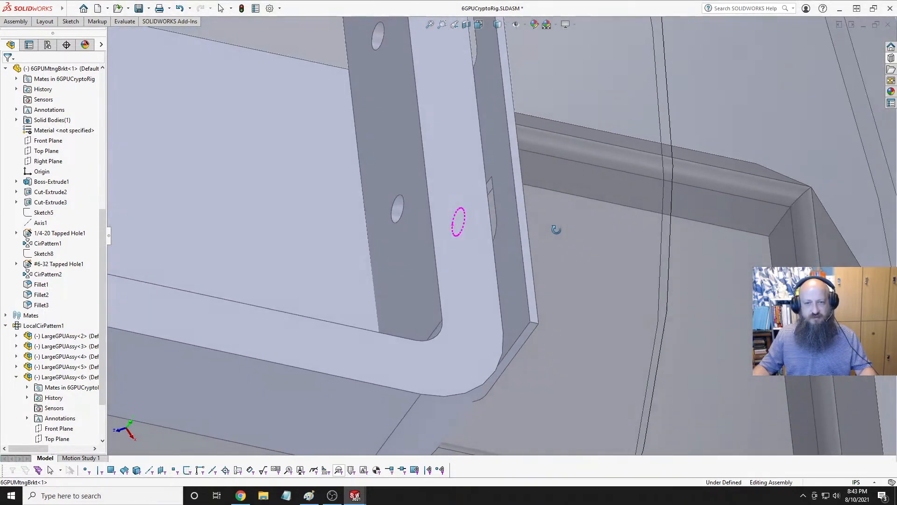
click(502, 162)
middle_drag(501, 159, 484, 170)
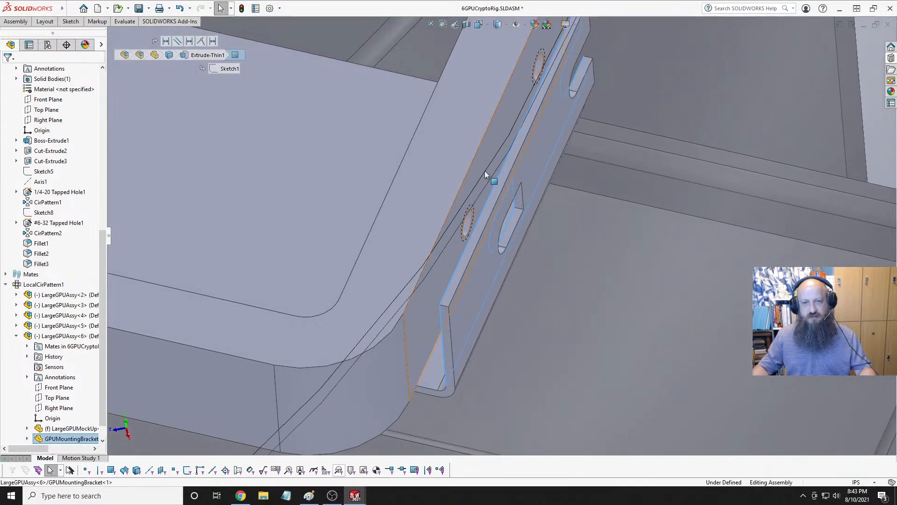
click(482, 167)
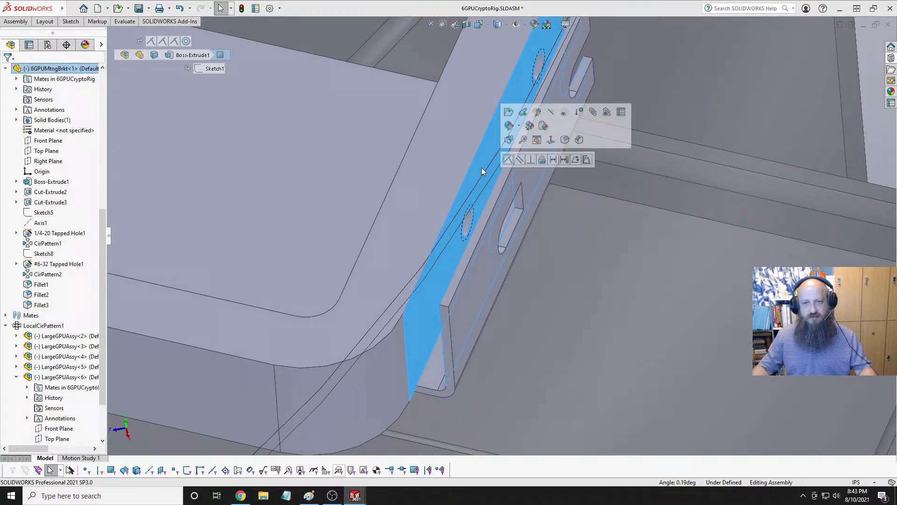
click(557, 185)
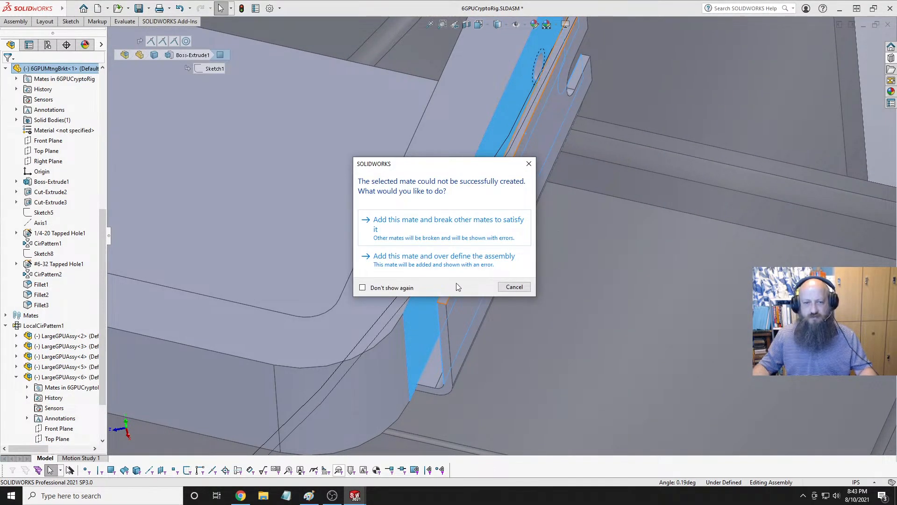
click(511, 287)
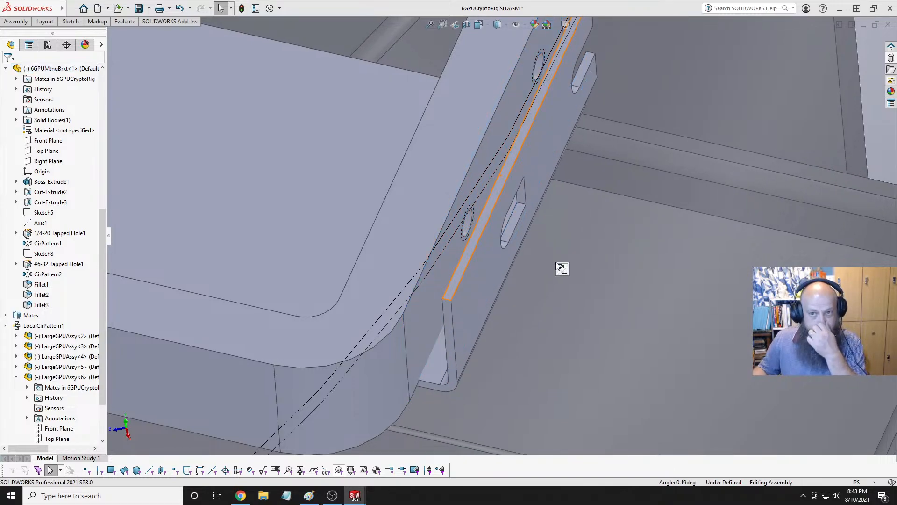
Examine how the concentrically mated GPU assembly fits its arm and how the other GPU assemblies sit around the bracket.
middle_drag(600, 294, 370, 220)
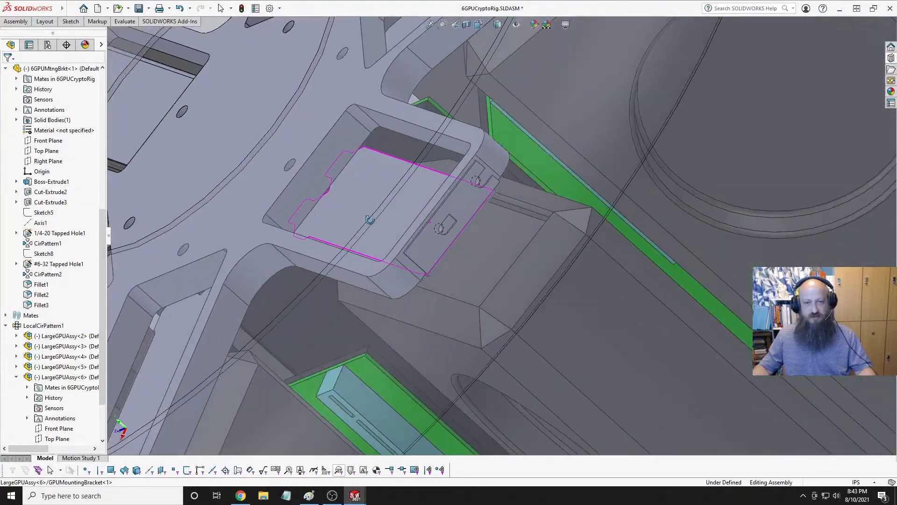
click(356, 226)
middle_drag(244, 151, 368, 204)
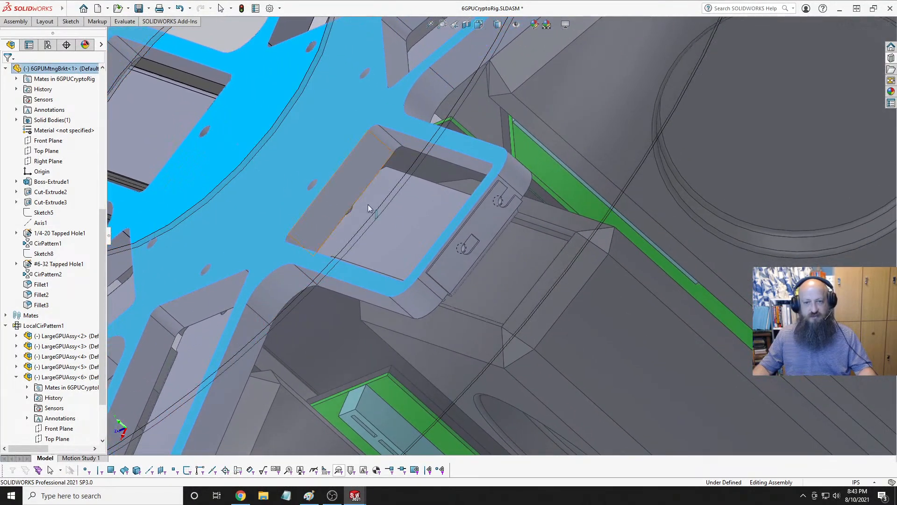
click(487, 285)
mouse_move(487, 283)
mouse_down()
mouse_move(511, 272)
mouse_move(487, 284)
mouse_move(483, 278)
mouse_up()
middle_drag(304, 201, 330, 227)
scroll(330, 206, down, 4)
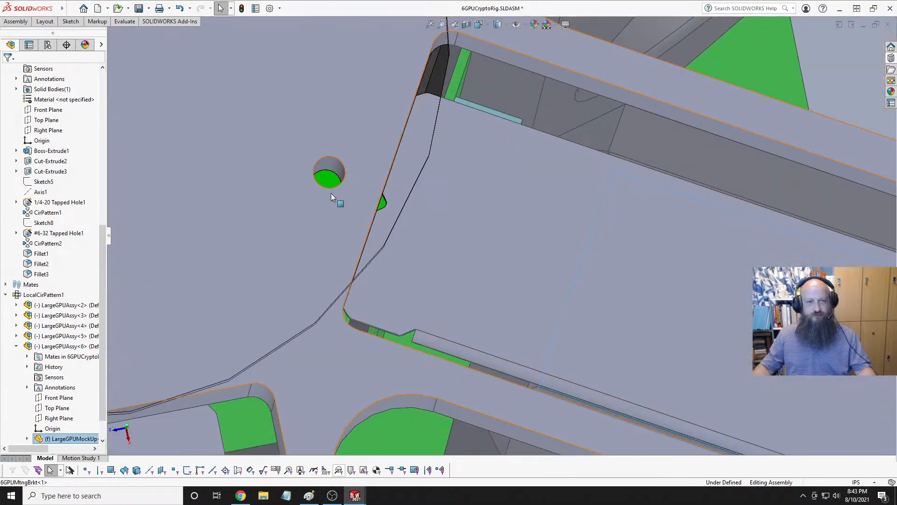
middle_drag(332, 192, 360, 224)
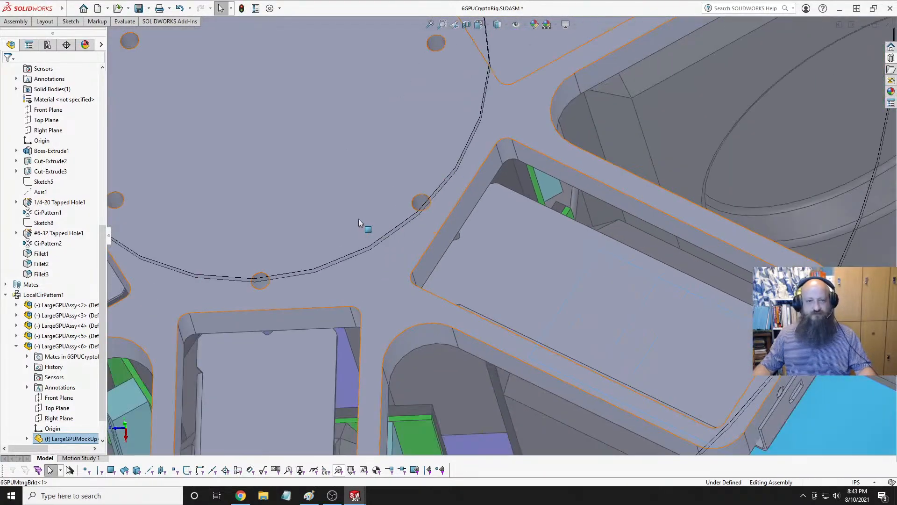
scroll(360, 224, up, 3)
middle_drag(567, 287, 630, 308)
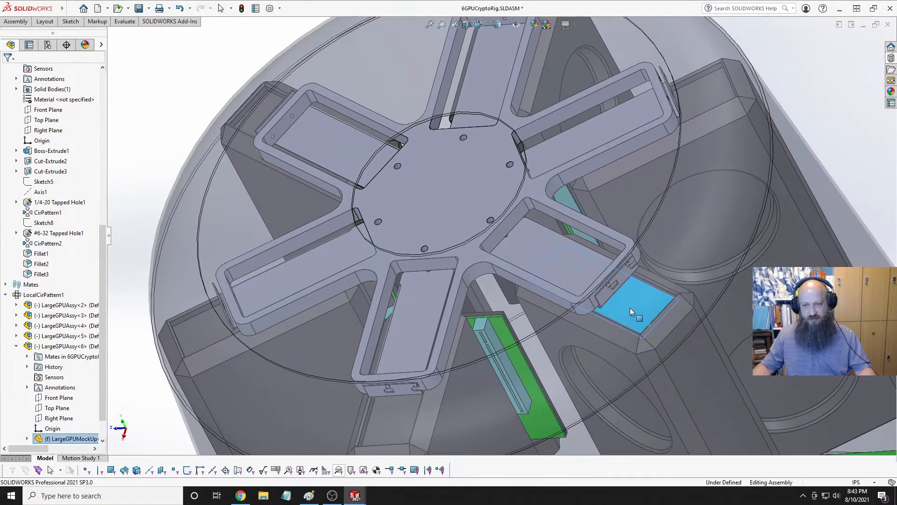
Review the patterned GPU assemblies, the seed LargeGPUAssy<1> and the bracket's features in the assembly structure.
scroll(50, 337, down, 1)
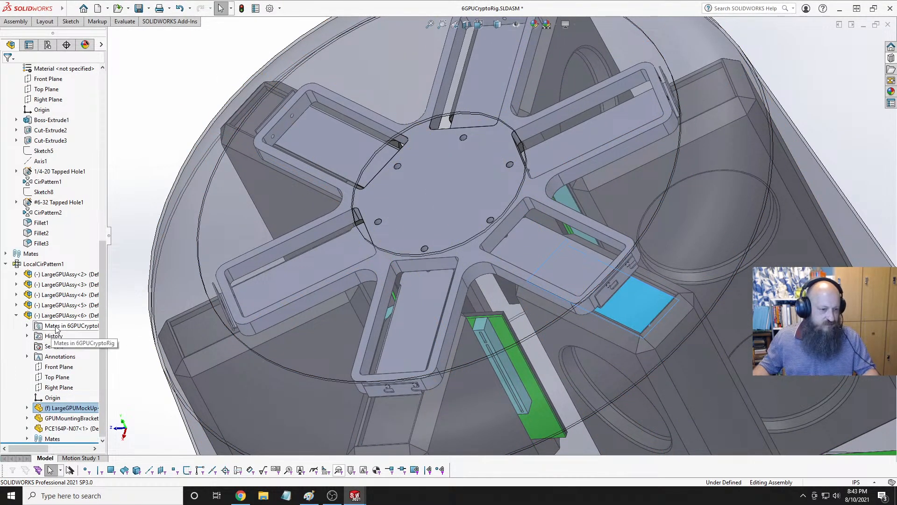
click(6, 264)
scroll(69, 255, up, 5)
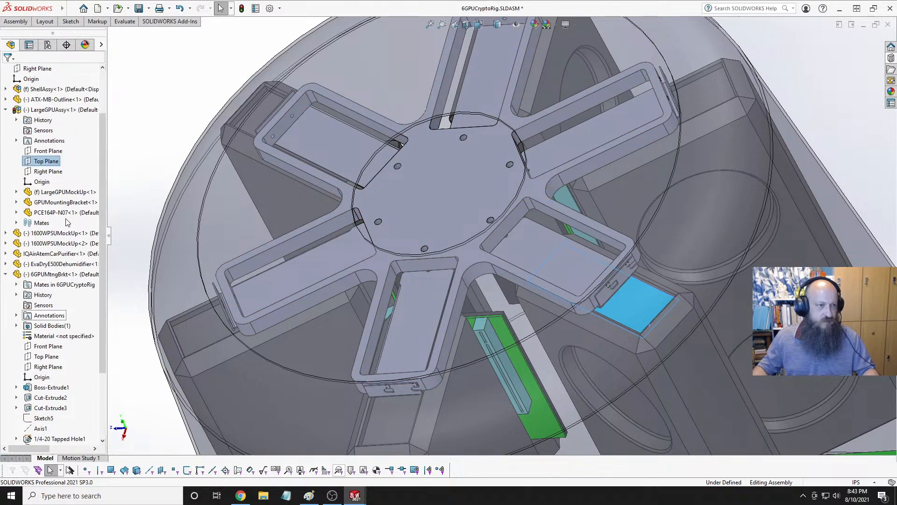
click(56, 172)
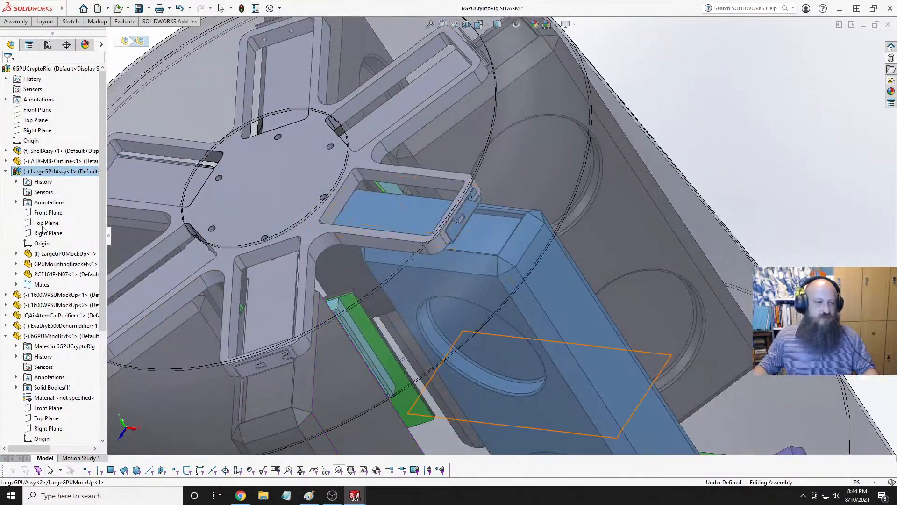
scroll(66, 378, down, 4)
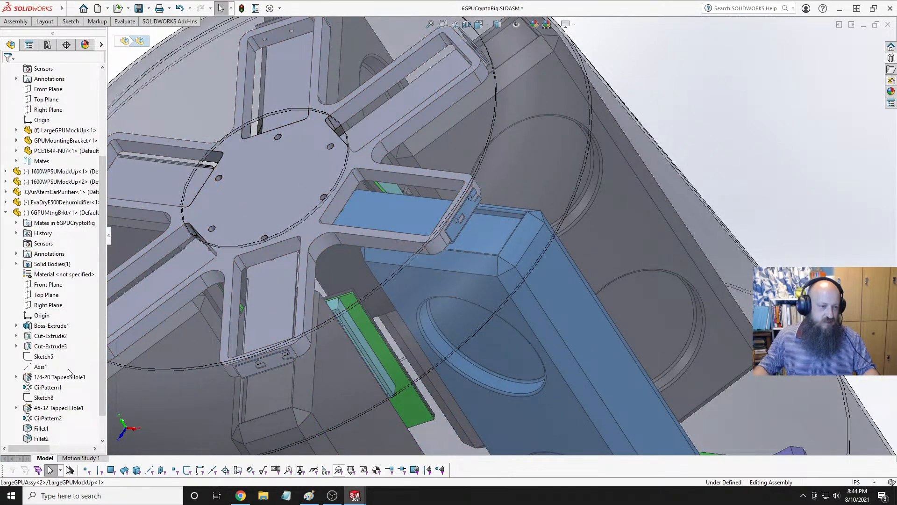
scroll(69, 371, up, 3)
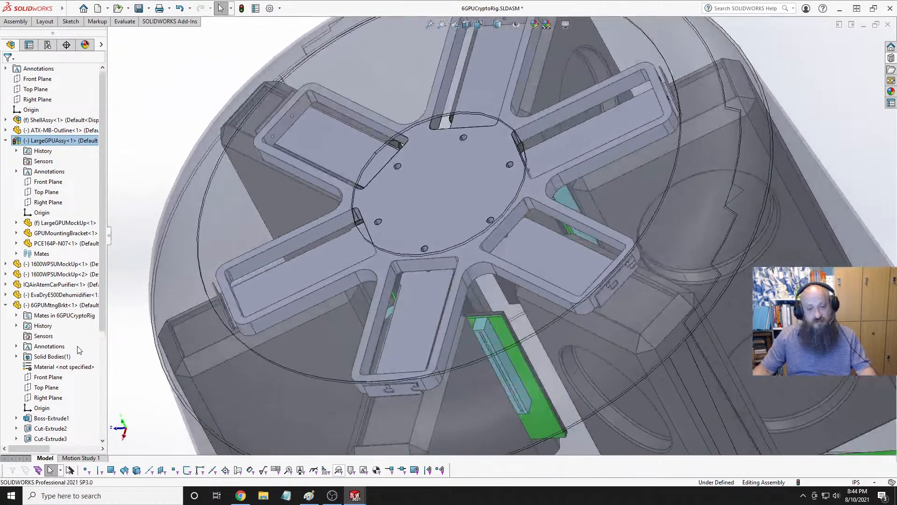
Rebuild the assembly and roll it back to before the LocalCirPattern1 pattern of GPU assemblies.
key(ctrl+b)
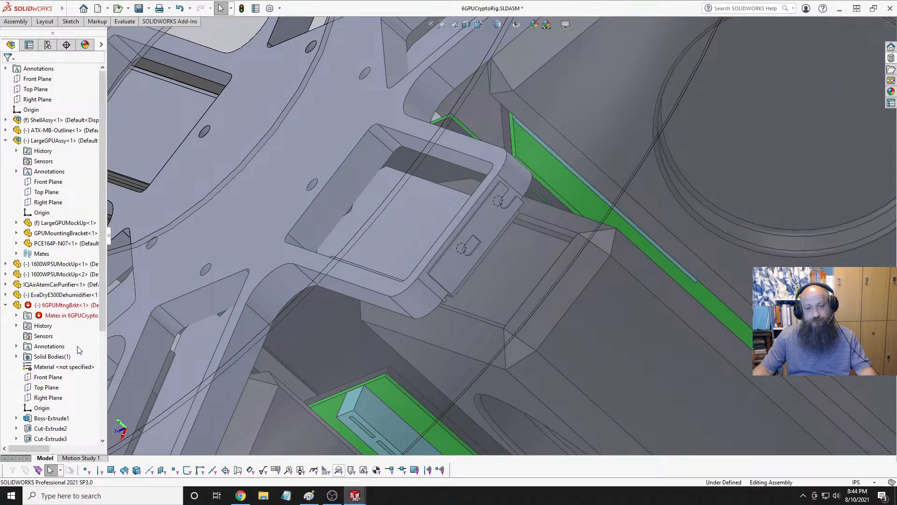
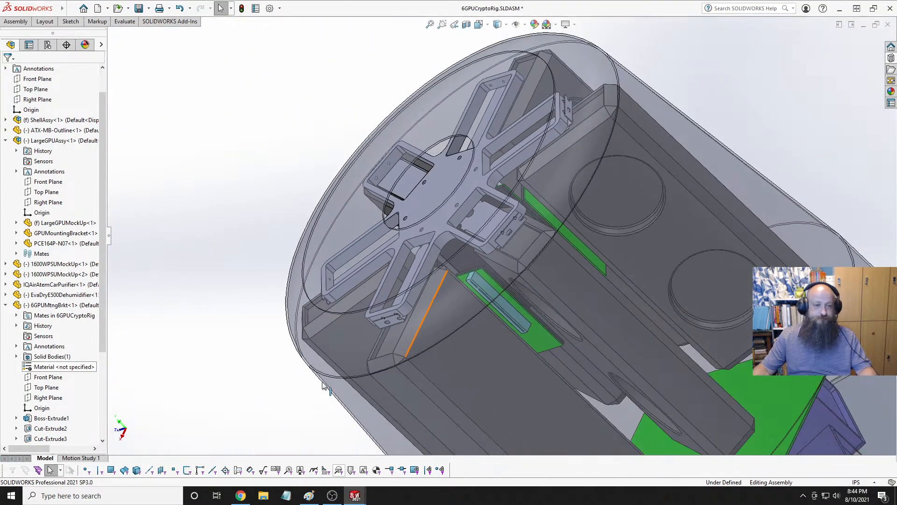
click(5, 304)
drag(86, 362, 87, 350)
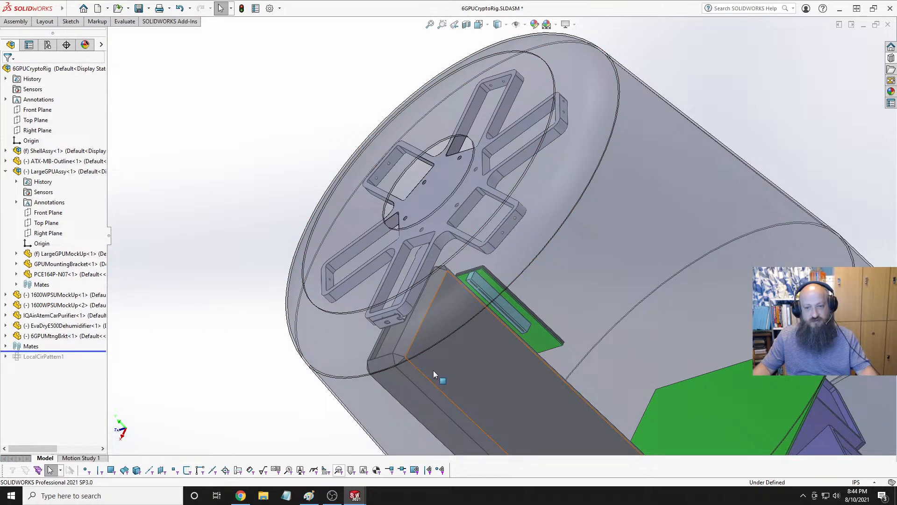
Examine how the seed GPU assembly's mounting flange and slots sit against the end of its bracket arm.
middle_drag(434, 371, 457, 320)
scroll(456, 321, down, 8)
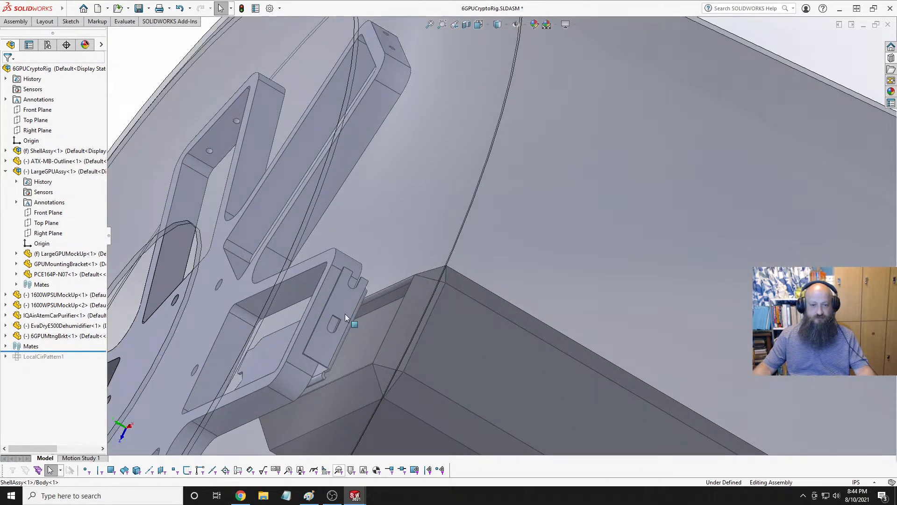
middle_drag(395, 343, 385, 349)
scroll(385, 349, down, 2)
scroll(385, 349, up, 3)
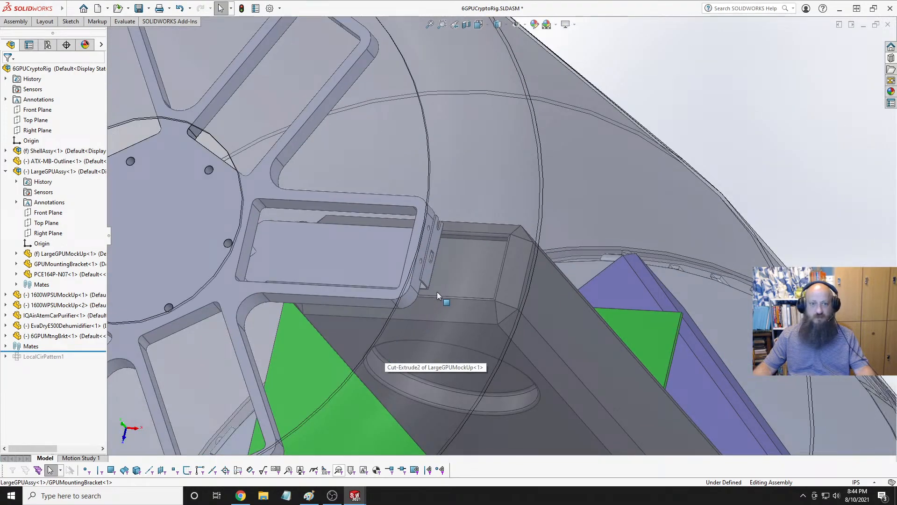
scroll(437, 292, down, 3)
click(429, 231)
mouse_move(429, 231)
middle_down()
mouse_move(413, 226)
mouse_move(427, 229)
middle_up()
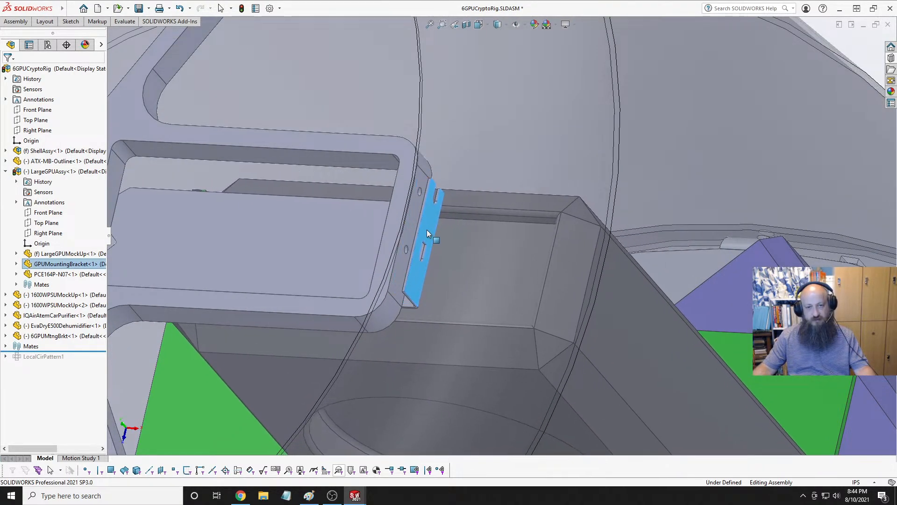
scroll(427, 229, down, 3)
scroll(470, 247, down, 1)
key(Escape)
scroll(444, 257, up, 4)
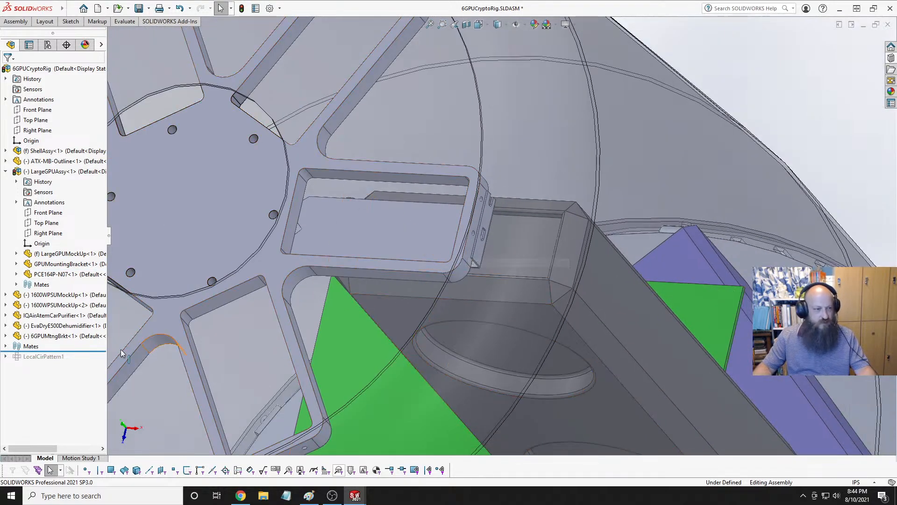
Review the seed LargeGPUAssy<1> and its history in the assembly structure.
click(542, 226)
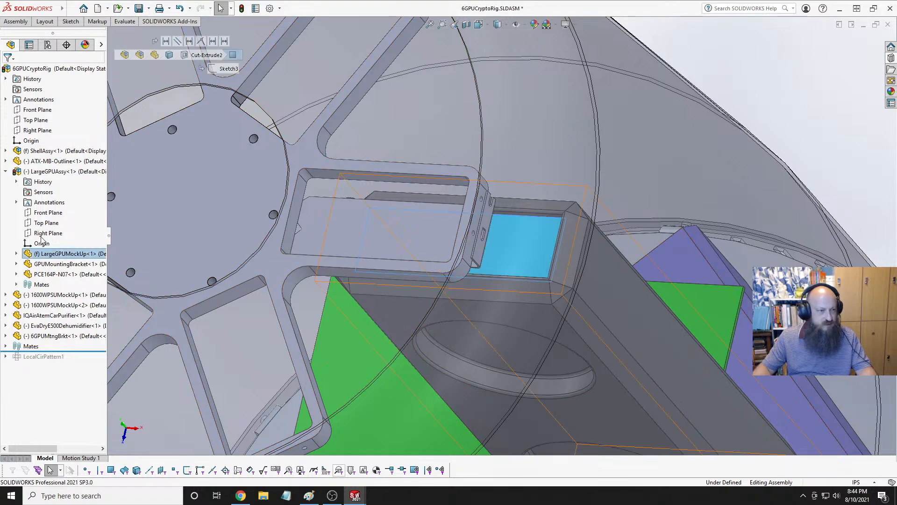
click(52, 171)
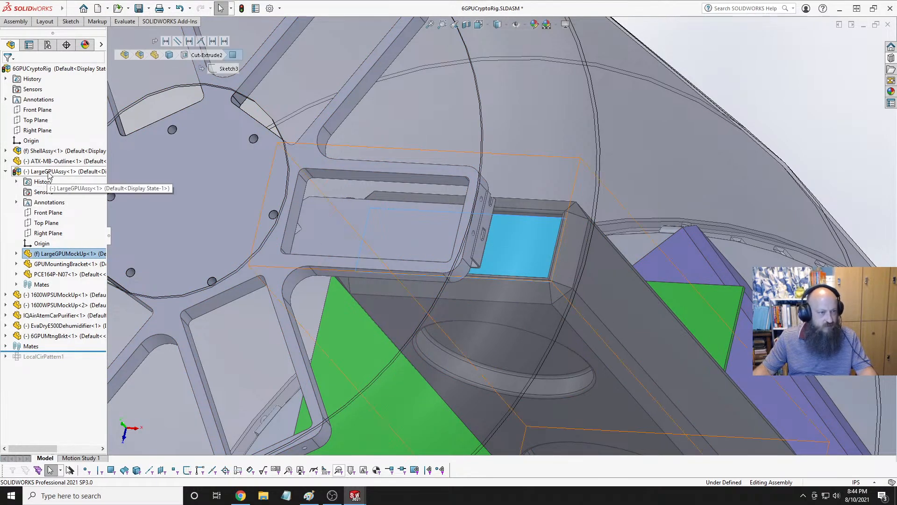
click(17, 181)
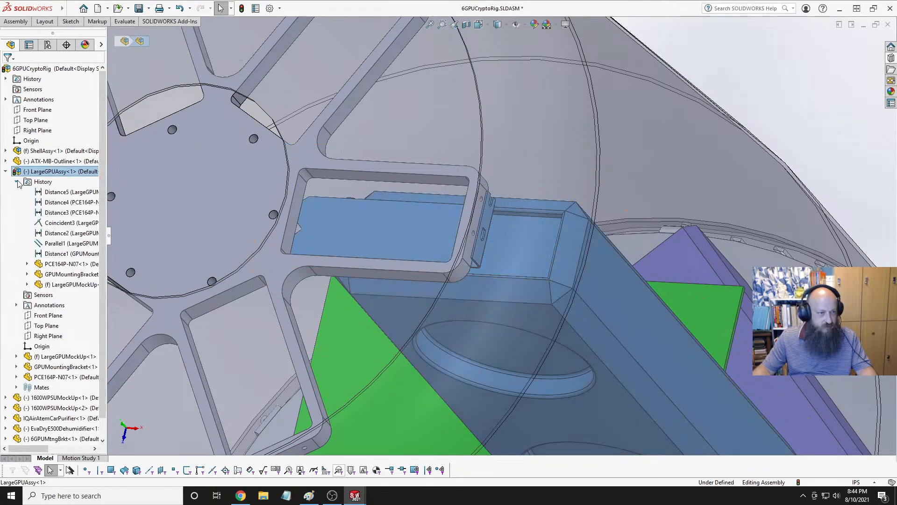
click(17, 181)
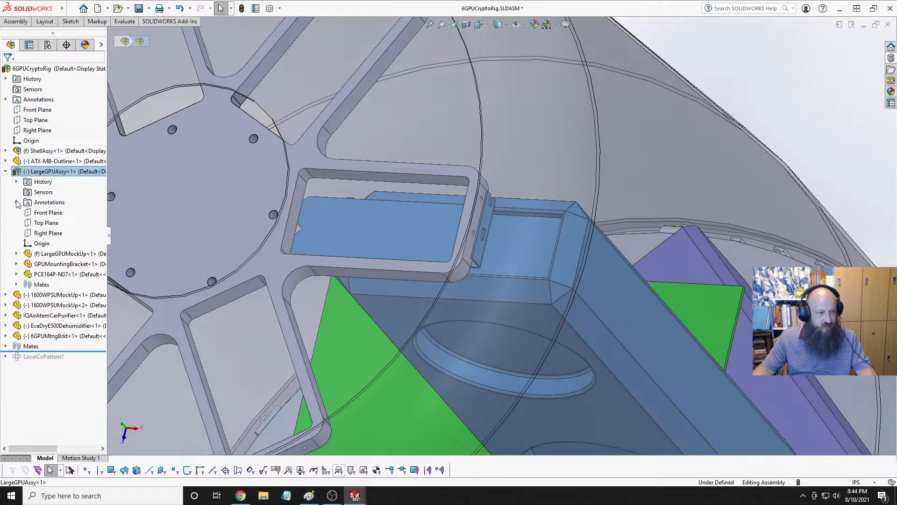
key(Escape)
Mate the curved face of the seed GPU's flange slot concentric with the tapped hole in the arm end.
scroll(461, 268, down, 10)
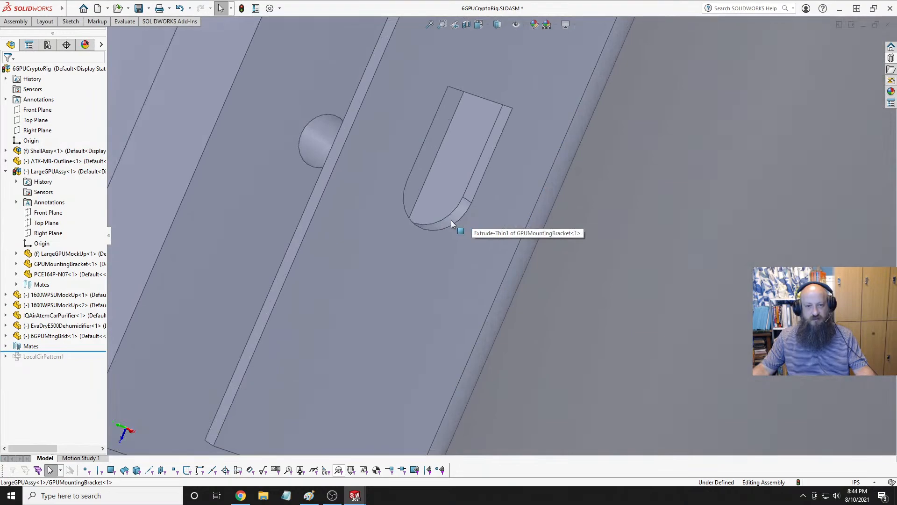
click(450, 220)
ctrl+click(322, 142)
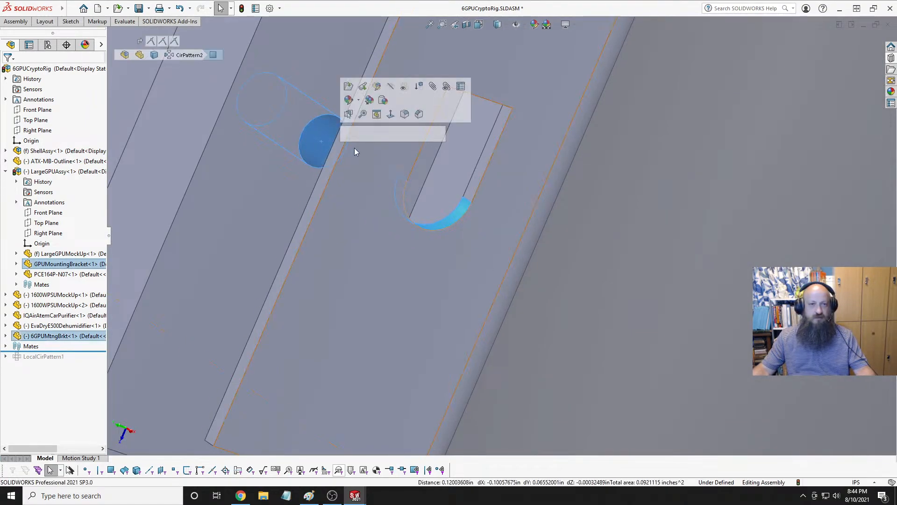
click(382, 135)
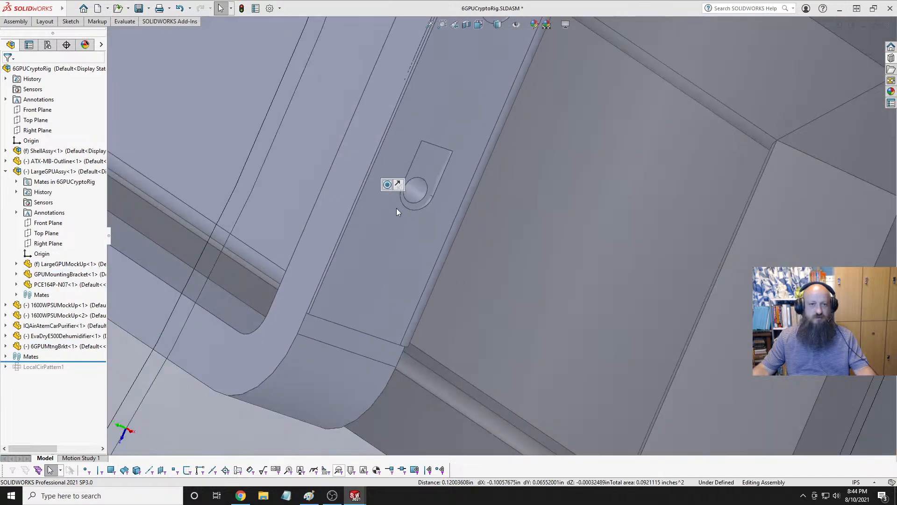
Mate the inner face of the GPU mounting flange coincident with the end face of the bracket arm.
middle_drag(420, 235, 446, 243)
click(438, 276)
middle_drag(438, 276, 392, 239)
click(507, 274)
ctrl+click(513, 236)
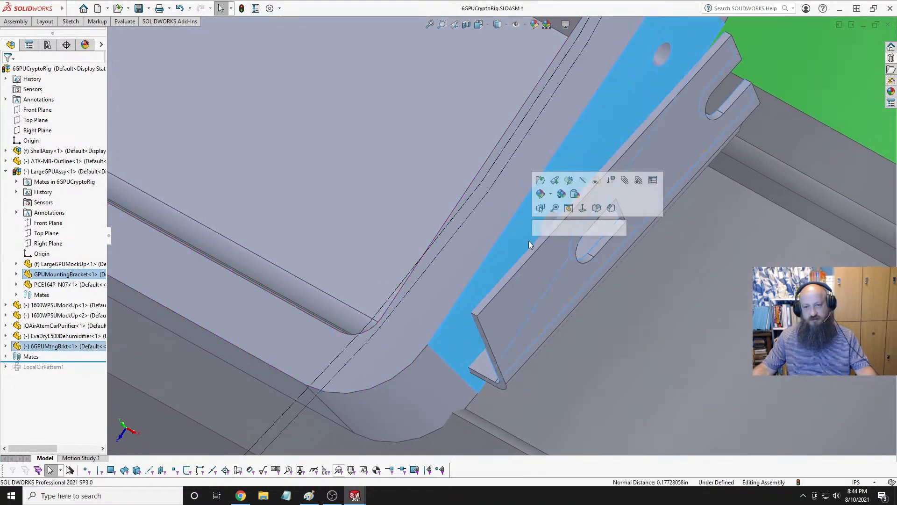
click(542, 231)
key(Escape)
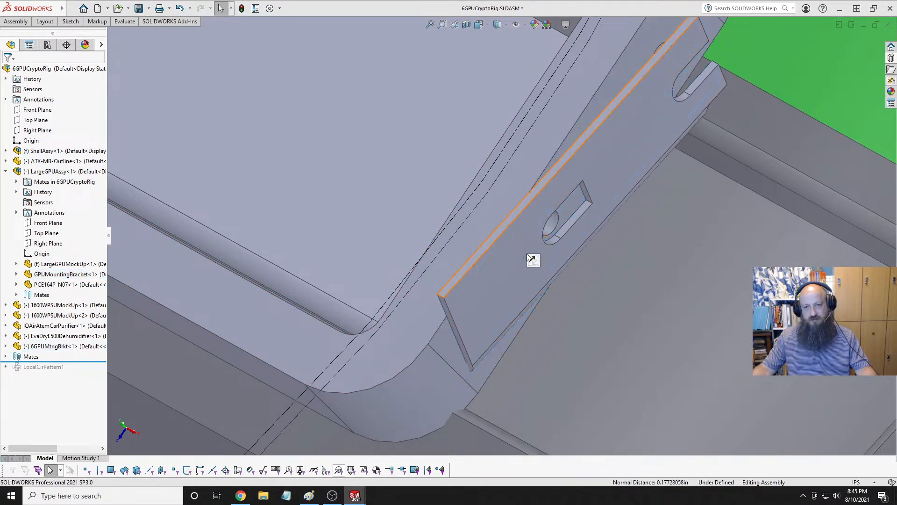
Align the GPU mounting bracket flat to the six-arm bracket with a mate between its broad face and the six-arm bracket's underside.
middle_drag(369, 272, 389, 261)
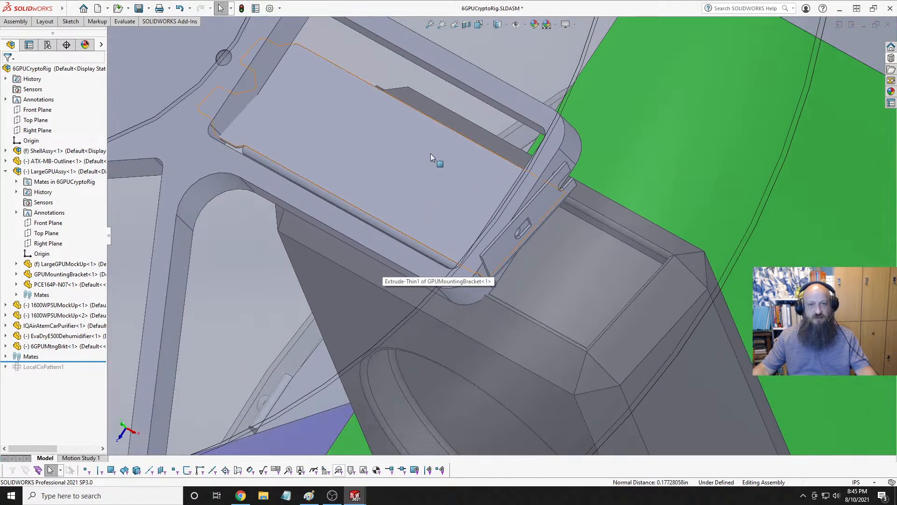
click(402, 181)
middle_drag(402, 180, 304, 71)
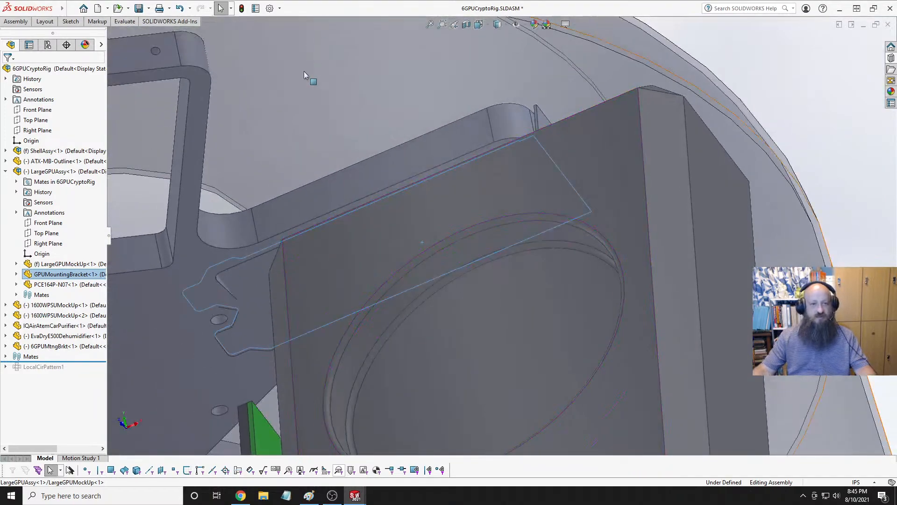
click(239, 252)
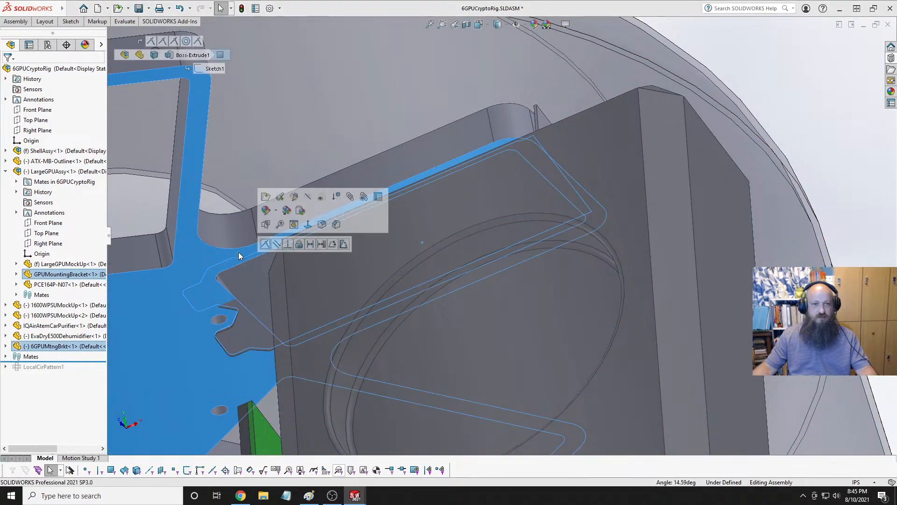
middle_drag(239, 251, 526, 171)
key(Escape)
Inspect the mated seed GPU assembly and roll the assembly forward past LocalCirPattern1 to restore the patterned GPU assemblies.
scroll(280, 266, up, 5)
scroll(586, 136, down, 5)
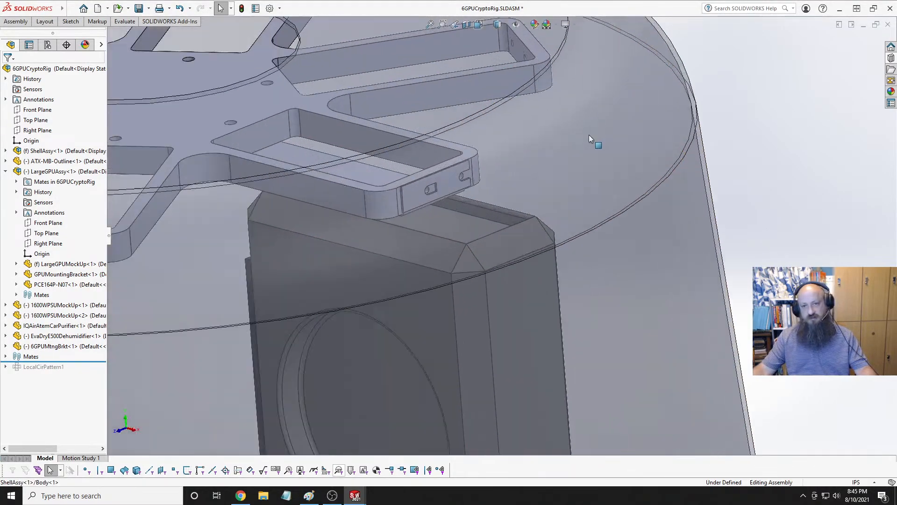
middle_drag(589, 136, 386, 223)
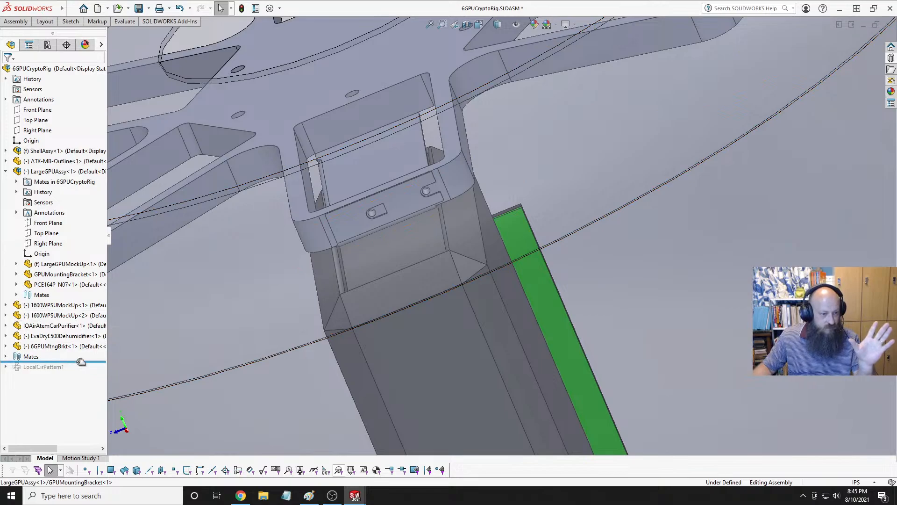
drag(81, 362, 80, 372)
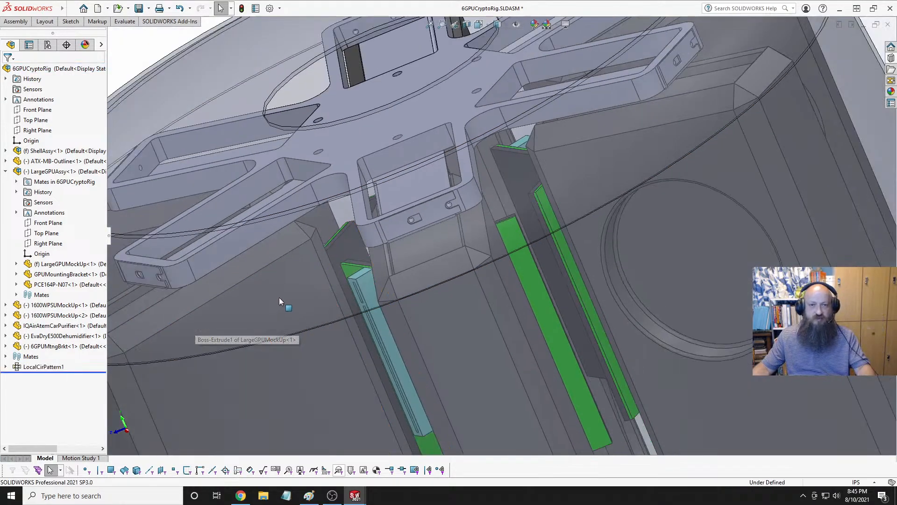
Examine from several angles how the patterned GPU assemblies' flanges fit the six bracket arms.
scroll(467, 229, up, 3)
middle_drag(632, 146, 556, 125)
scroll(646, 133, down, 4)
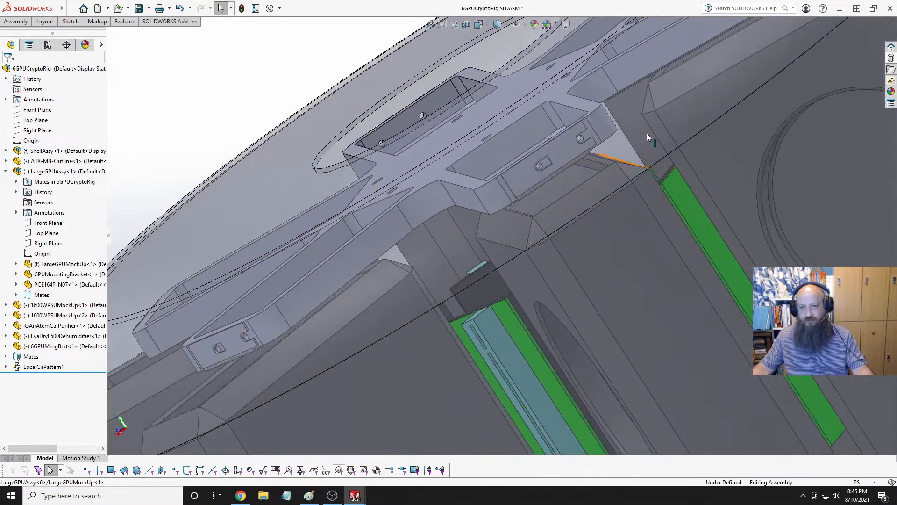
scroll(647, 133, up, 3)
middle_drag(646, 133, 750, 102)
scroll(570, 133, down, 4)
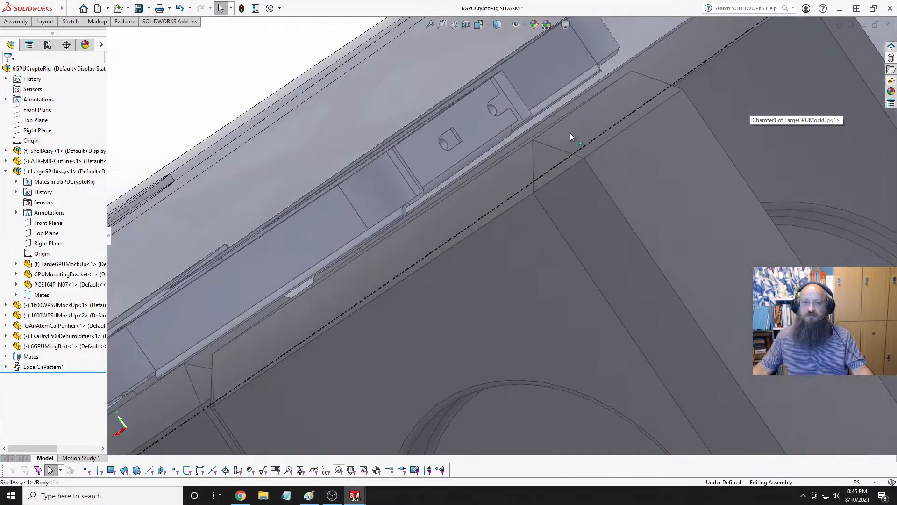
middle_drag(570, 132, 586, 101)
scroll(592, 130, up, 4)
scroll(675, 115, down, 3)
middle_drag(674, 115, 660, 156)
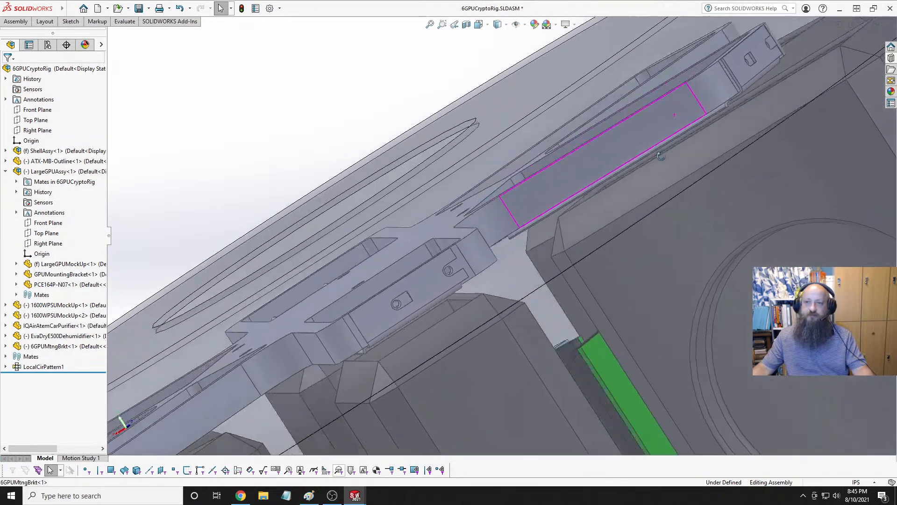
scroll(661, 156, up, 5)
Show the whole rig in the isometric view and save the assembly.
key(space)
scroll(619, 173, up, 2)
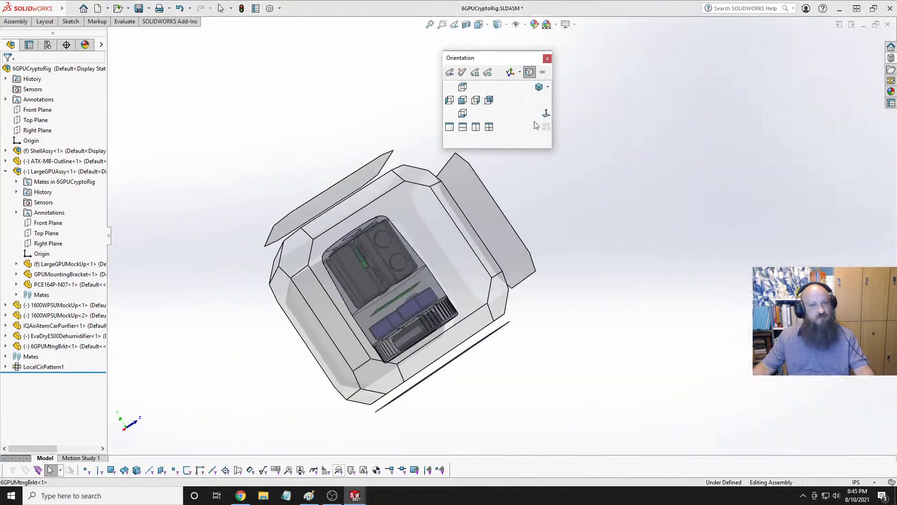
click(539, 87)
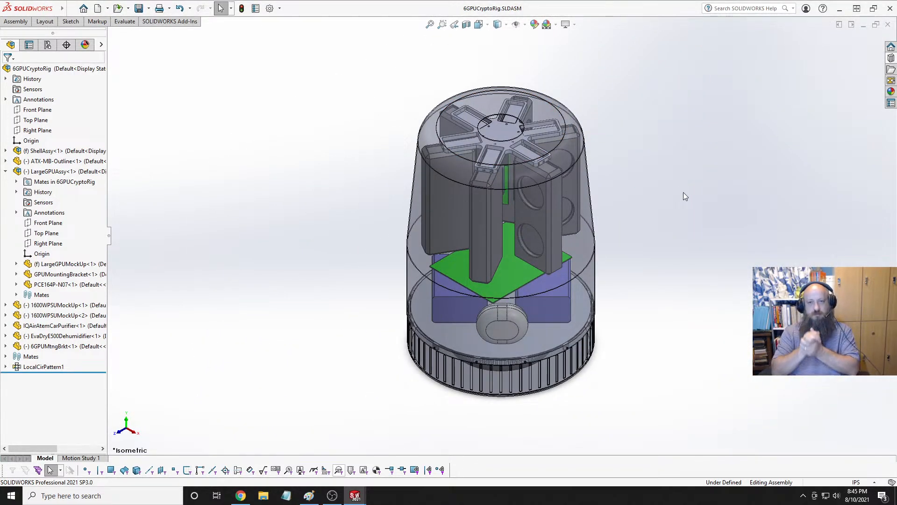
In the front view, lower the six-arm bracket with its GPU assemblies until its upper face meets the shell's horizontal edge line.
key(space)
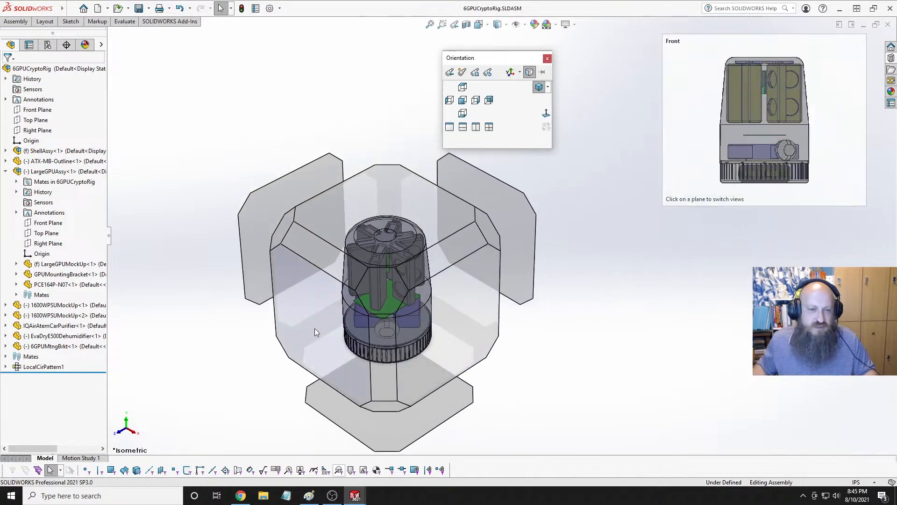
click(314, 328)
scroll(560, 118, down, 3)
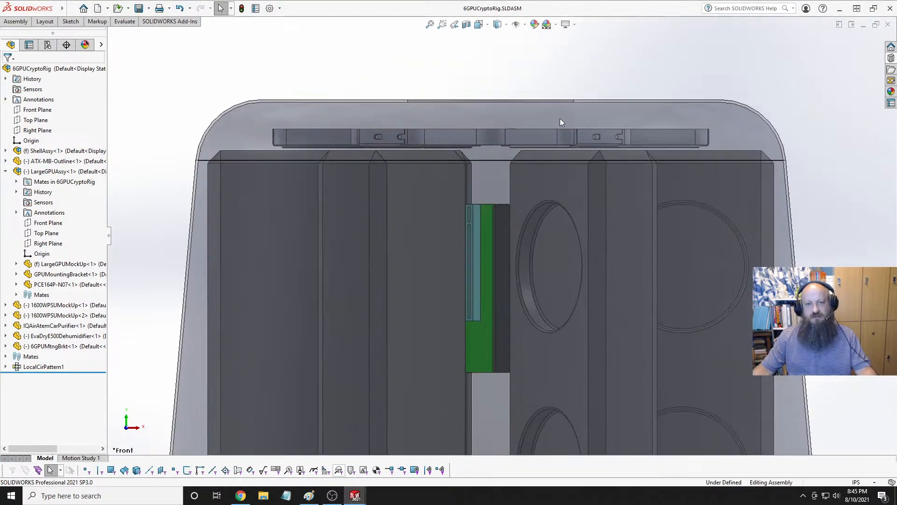
scroll(543, 165, down, 2)
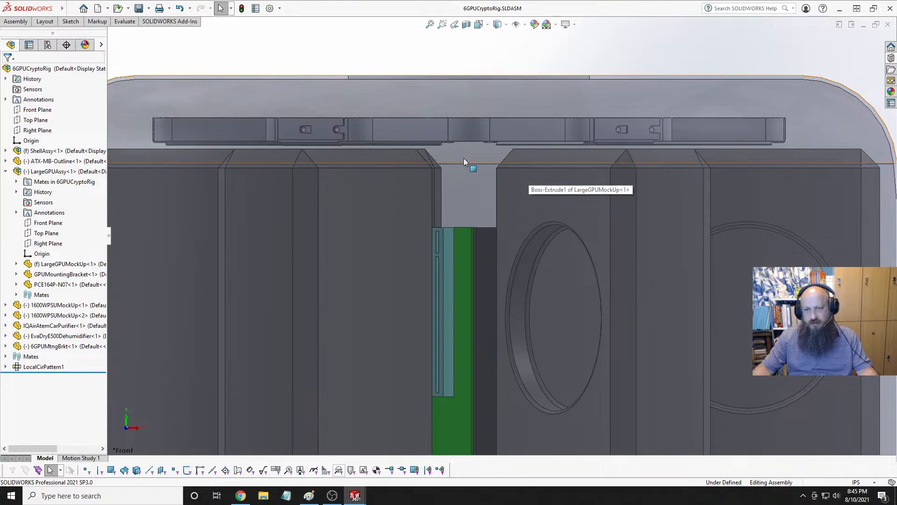
mouse_move(470, 133)
mouse_down()
mouse_move(472, 163)
mouse_move(475, 139)
mouse_up()
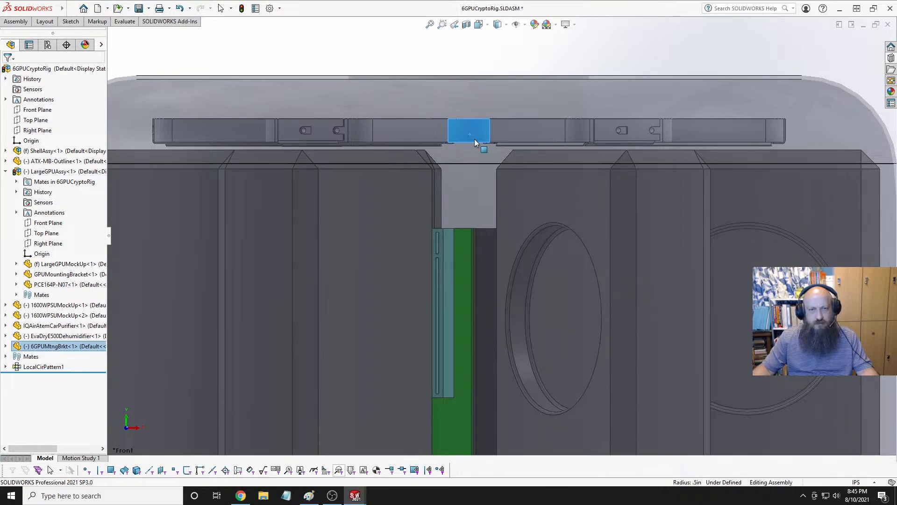
drag(475, 139, 475, 181)
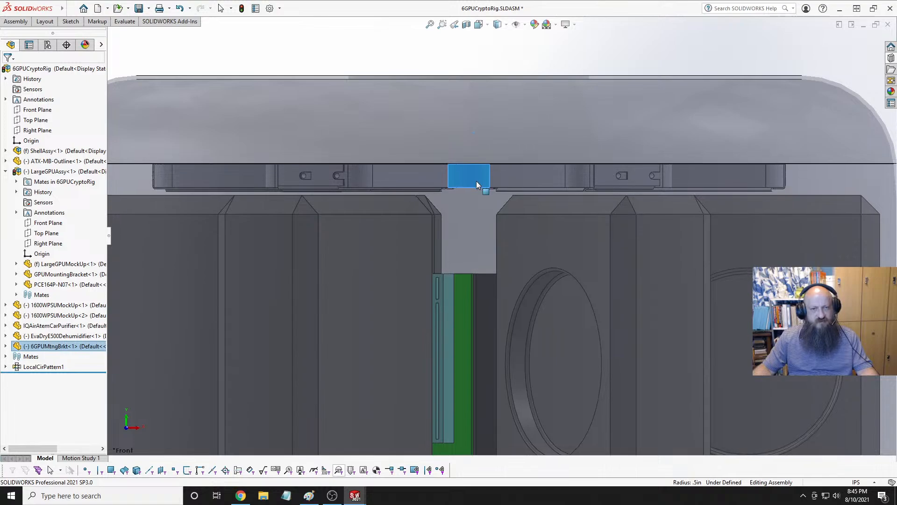
Examine the clearances between the lowered bracket, the GPU assemblies and the surrounding shell in the front view.
scroll(475, 181, up, 6)
scroll(498, 251, down, 3)
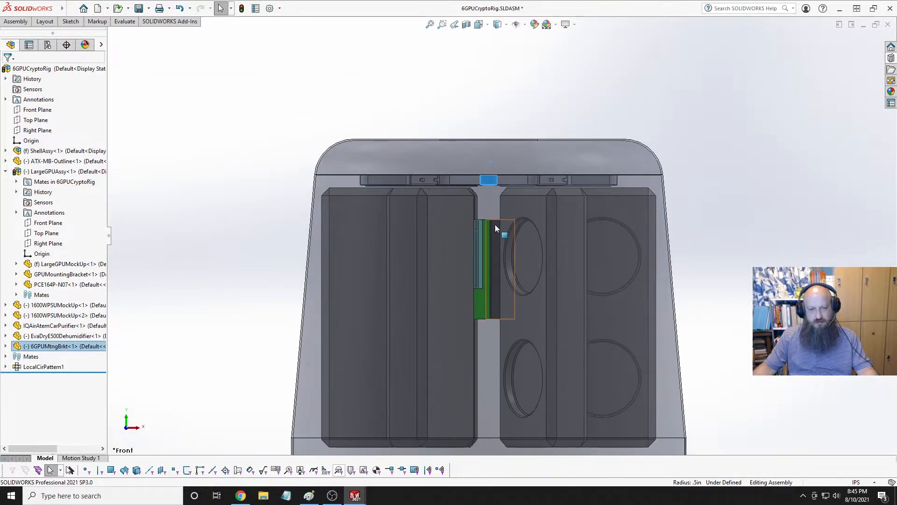
scroll(495, 225, up, 3)
scroll(500, 248, down, 3)
scroll(500, 248, up, 2)
scroll(507, 172, down, 3)
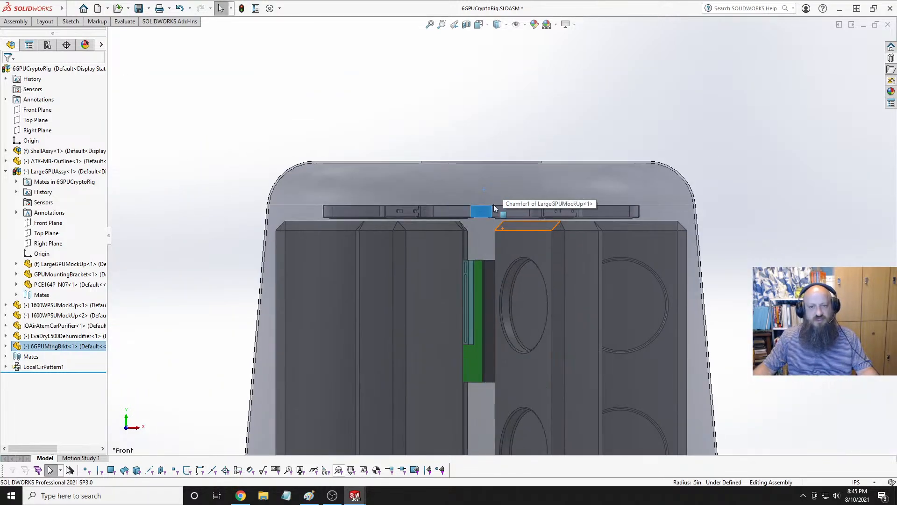
scroll(467, 215, down, 3)
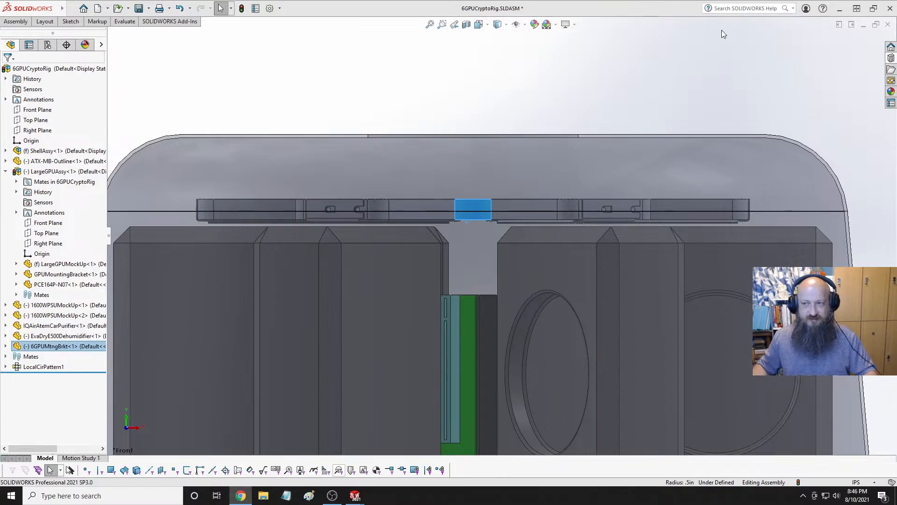
Examine the six-arm bracket's fit inside the shell's upper end from above and from the side.
click(613, 106)
scroll(613, 106, up, 7)
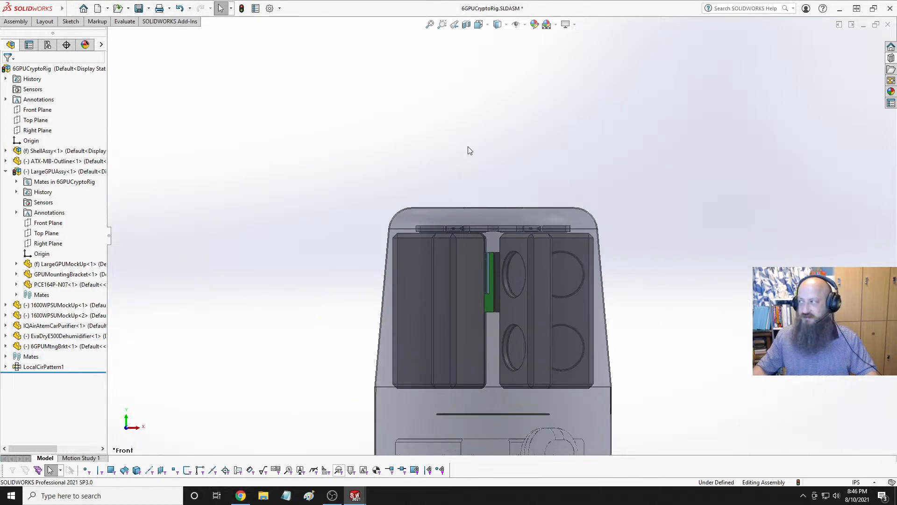
middle_drag(582, 191, 552, 253)
scroll(588, 187, down, 4)
middle_drag(503, 224, 484, 237)
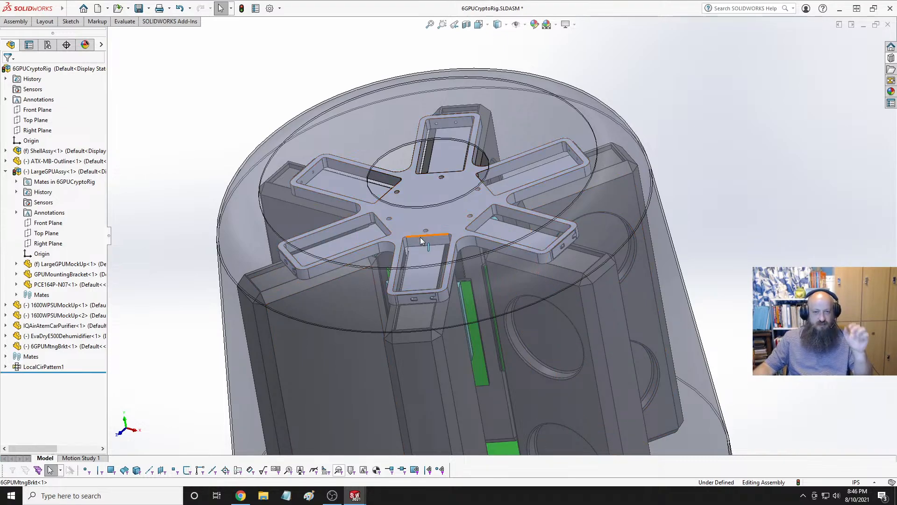
mouse_move(411, 236)
middle_down()
mouse_move(454, 157)
mouse_move(461, 250)
mouse_move(461, 204)
mouse_move(456, 217)
middle_up()
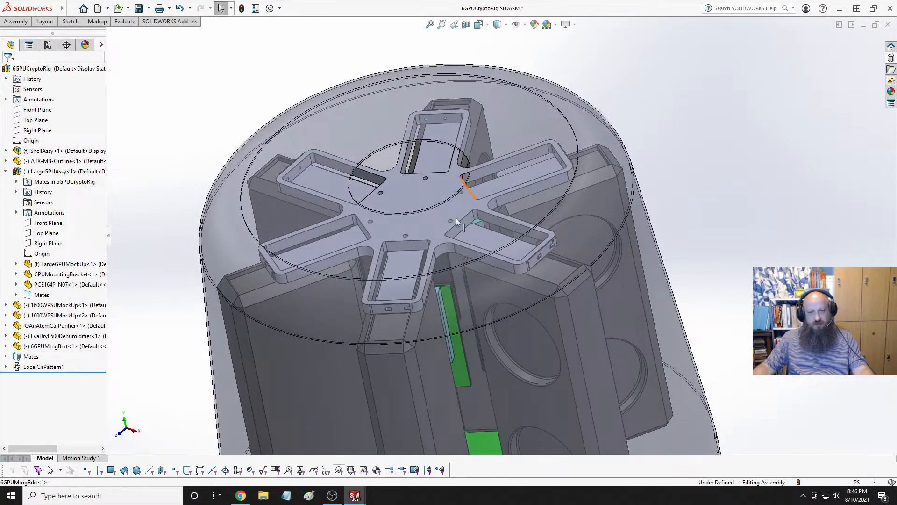
click(648, 241)
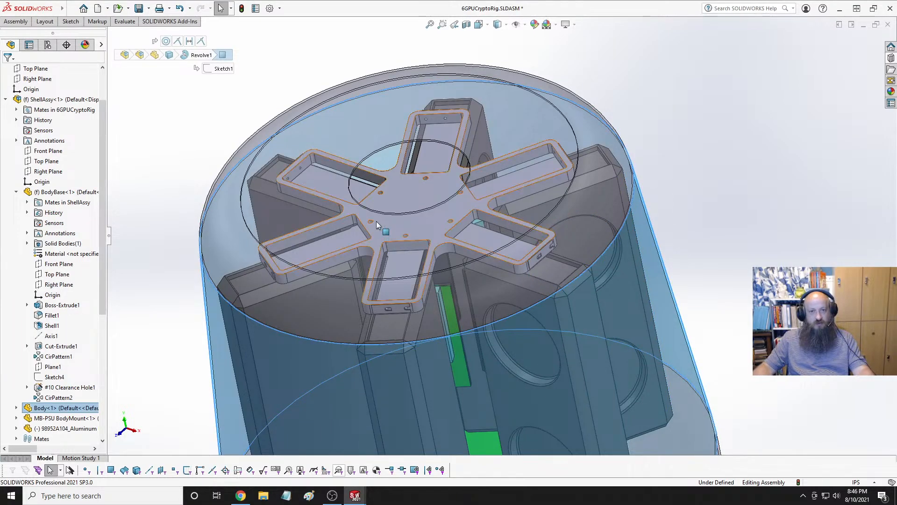
middle_drag(377, 220, 385, 120)
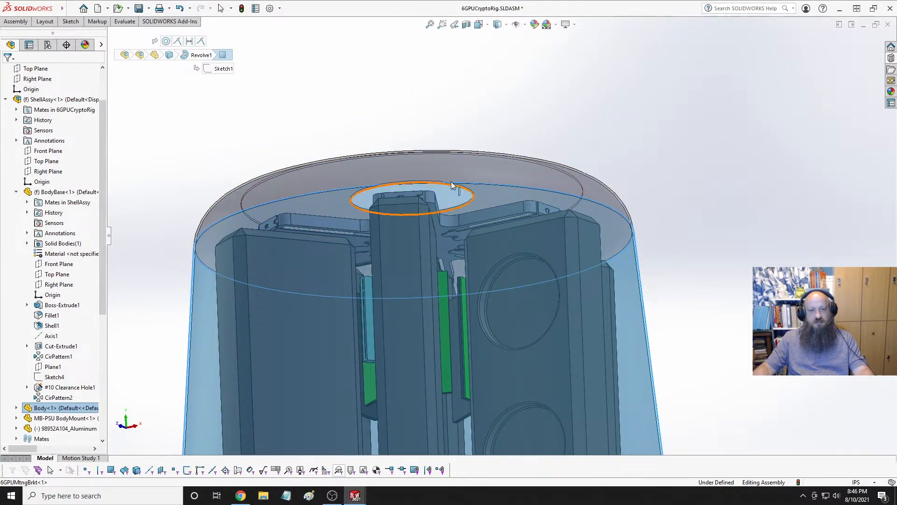
scroll(447, 150, up, 5)
scroll(439, 162, down, 8)
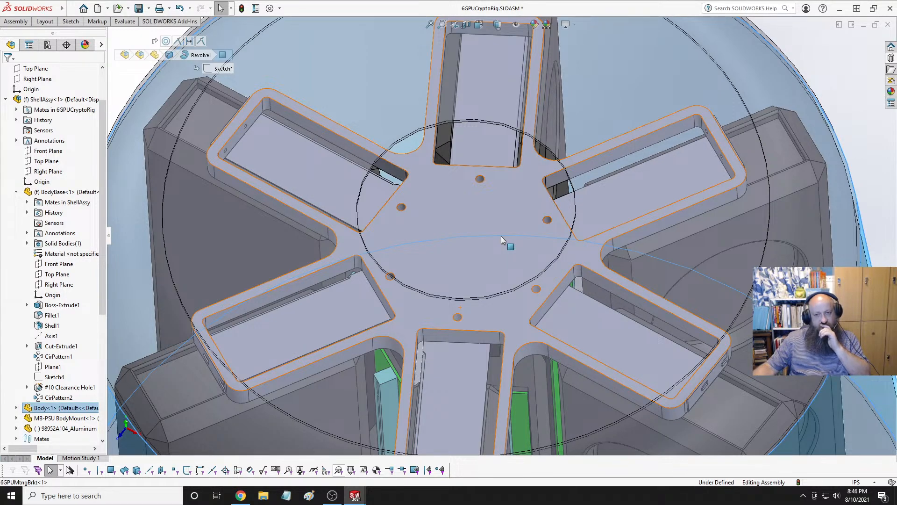
scroll(501, 237, up, 3)
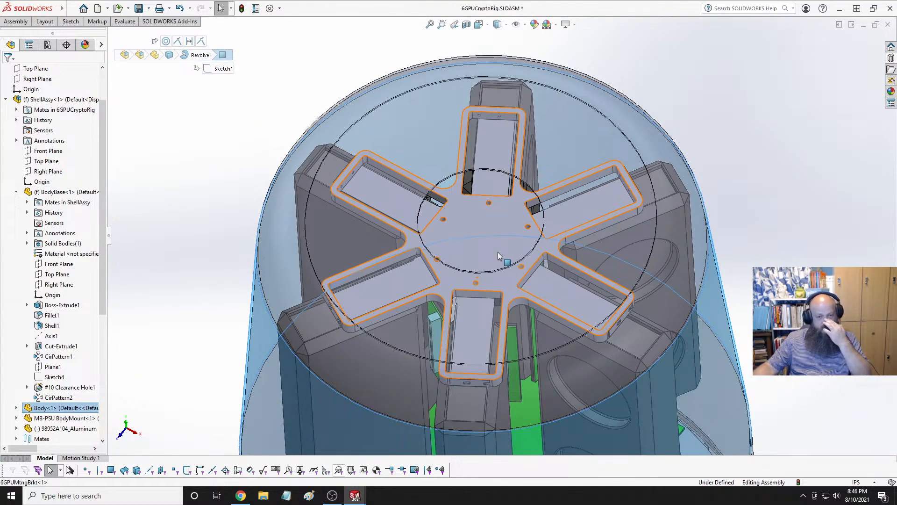
scroll(498, 252, up, 5)
scroll(508, 325, up, 2)
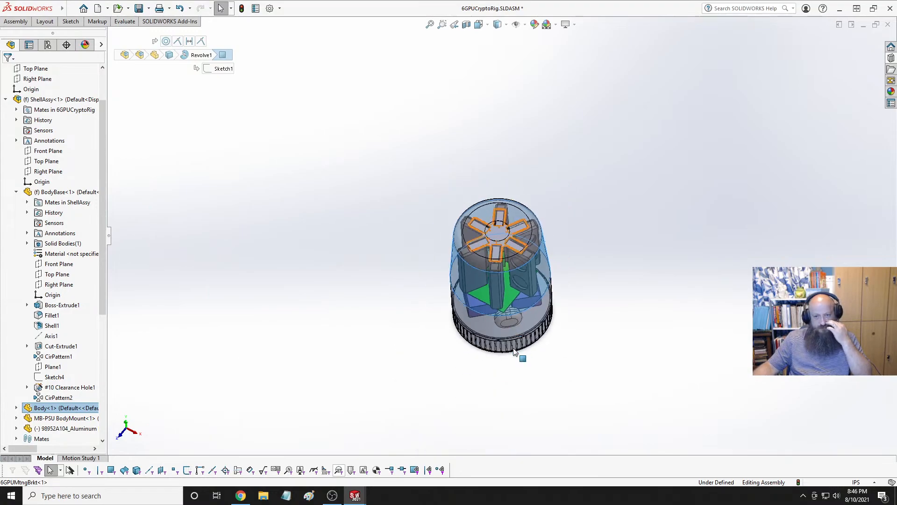
Examine the layout of the power supplies, motherboard, air purifier and dehumidifier in the lower shell and slotted base.
scroll(516, 353, down, 8)
middle_drag(508, 209, 526, 119)
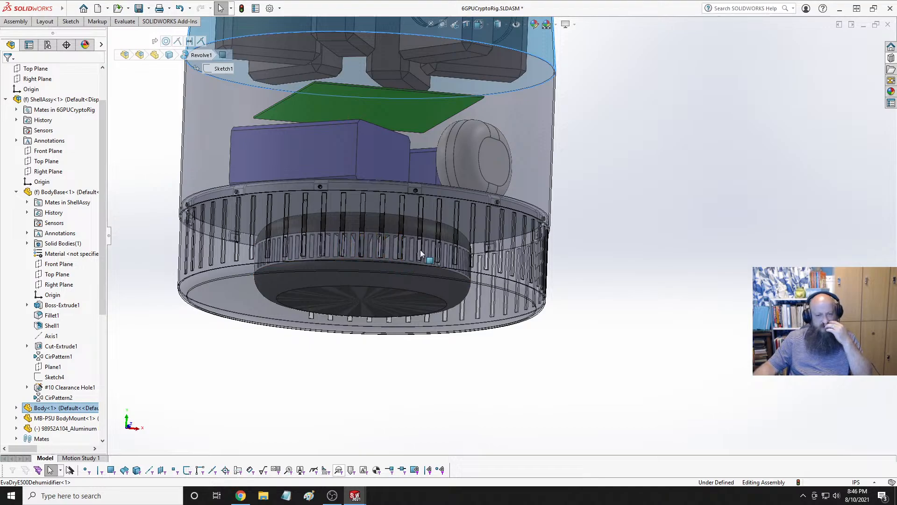
middle_drag(420, 250, 470, 236)
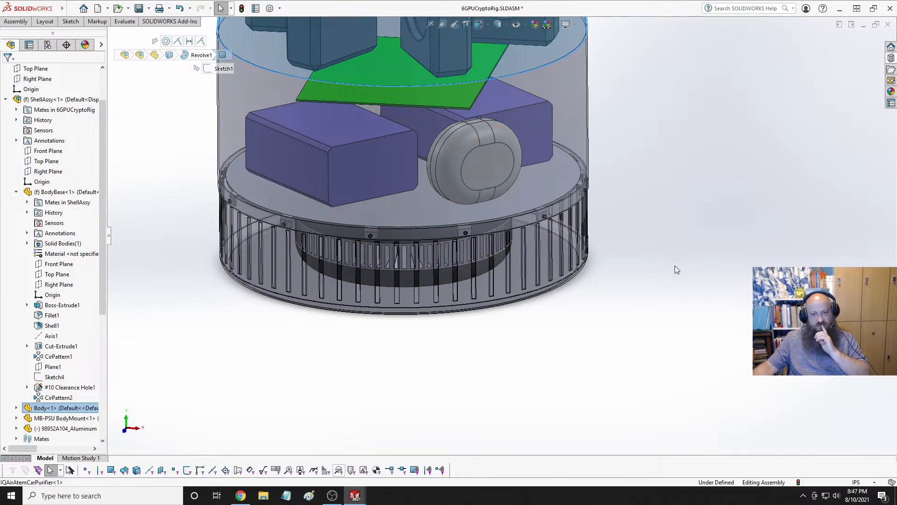
scroll(675, 266, up, 2)
scroll(580, 249, up, 1)
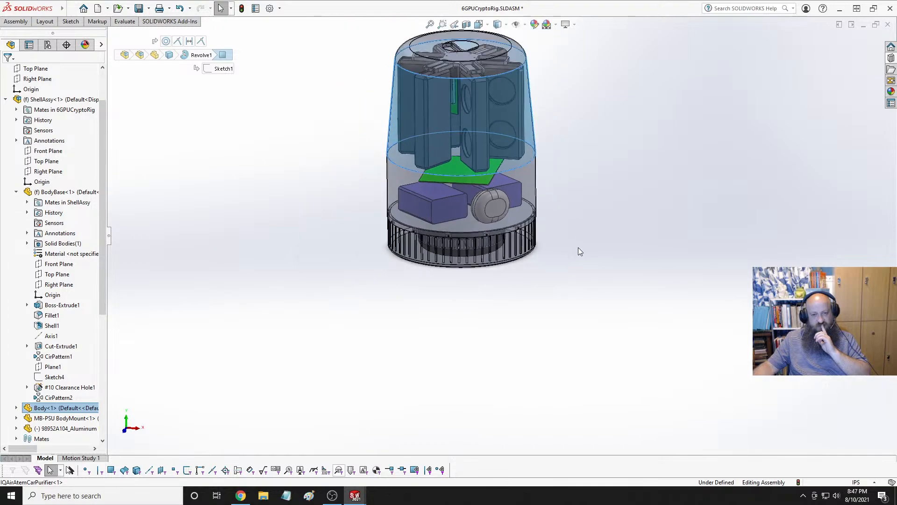
scroll(511, 184, down, 3)
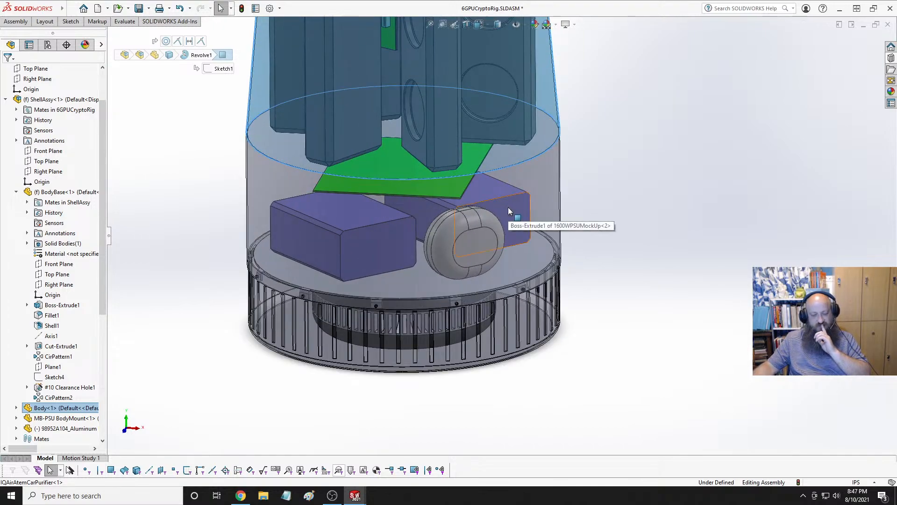
middle_drag(508, 207, 542, 150)
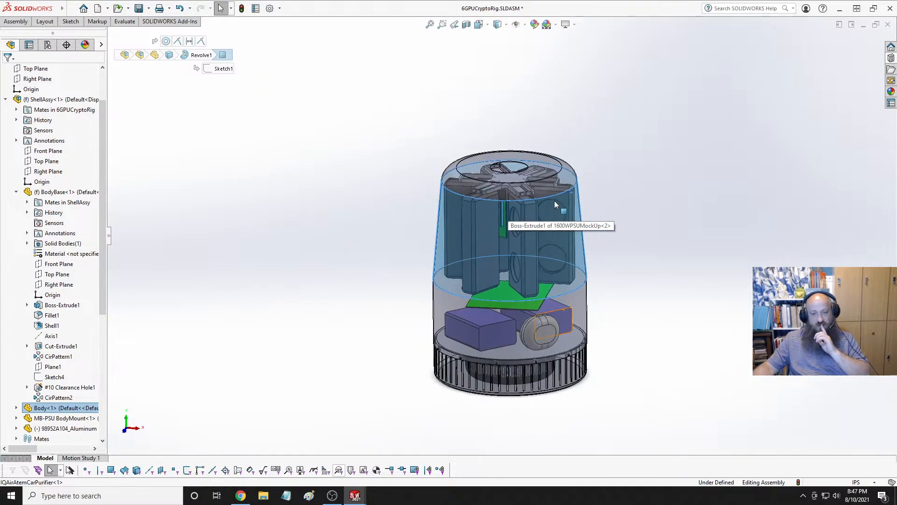
key(f)
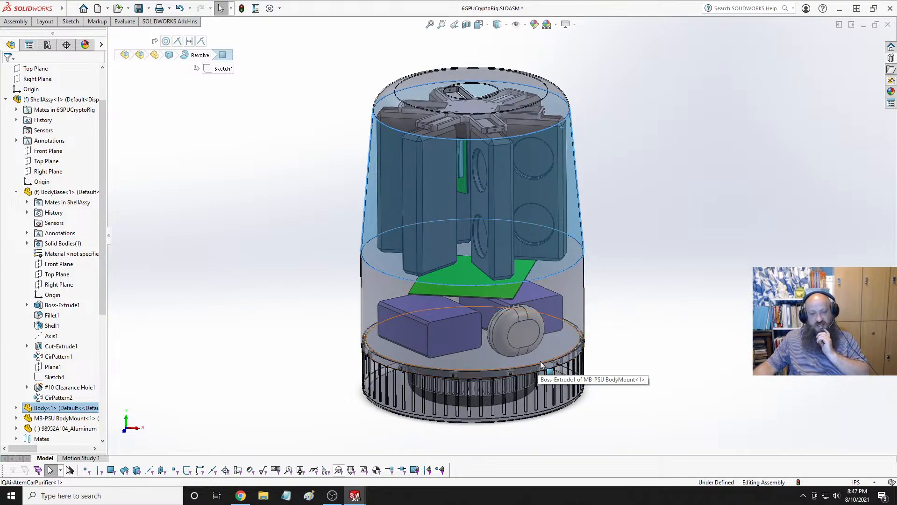
Examine the GPU assemblies and their green riser boards beneath the bracket arms from several angles.
scroll(488, 223, up, 3)
scroll(492, 196, down, 5)
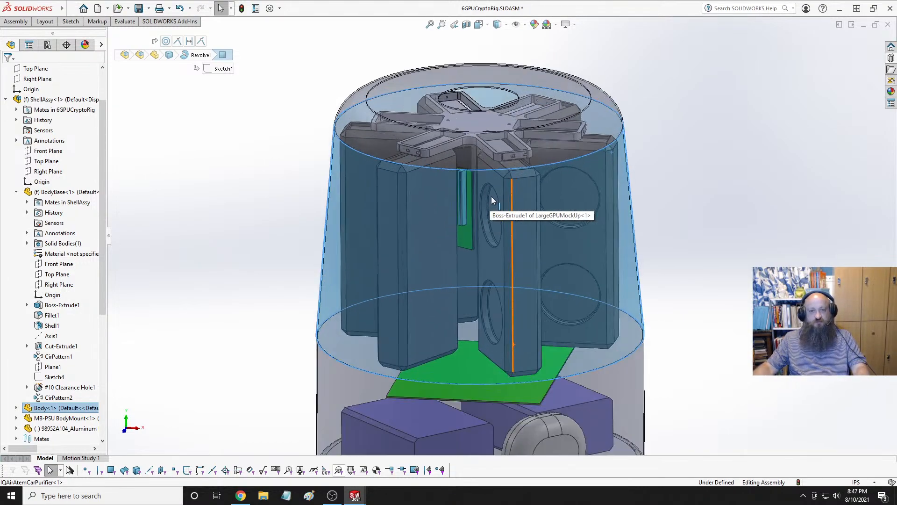
middle_drag(458, 231, 427, 289)
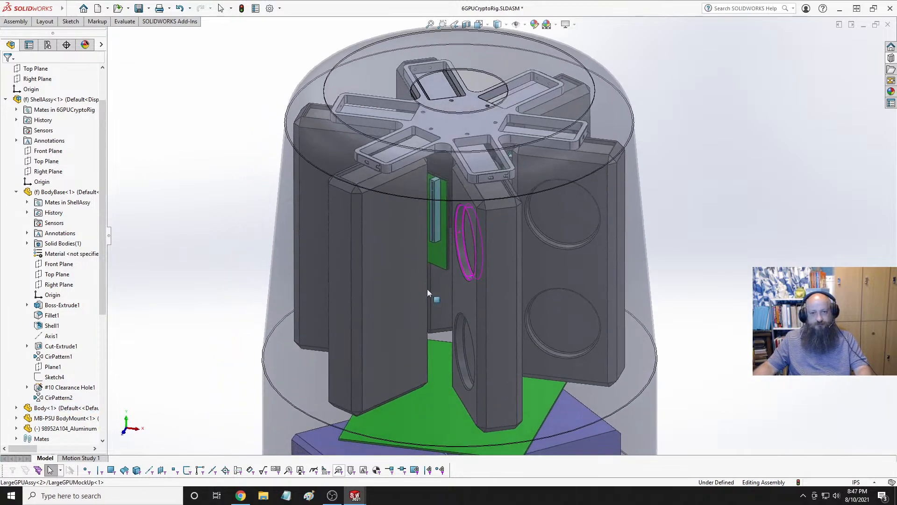
scroll(467, 207, down, 6)
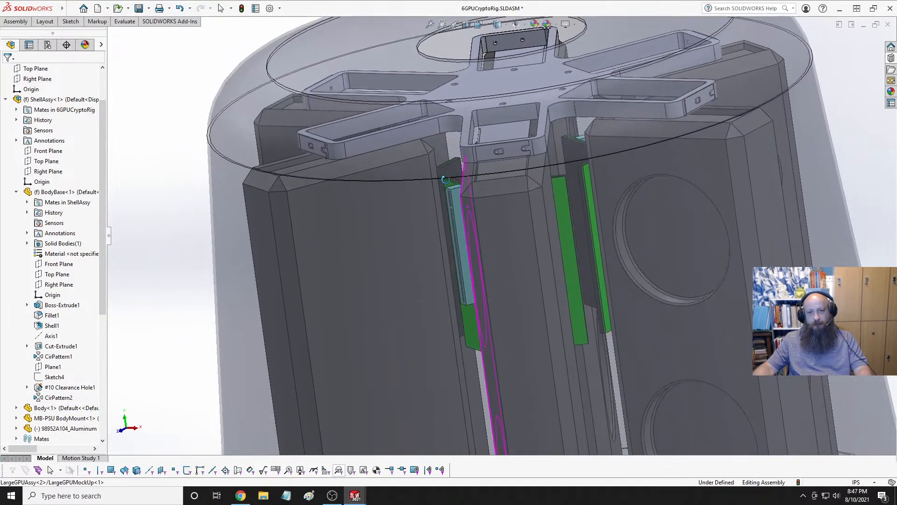
mouse_move(445, 179)
middle_down()
mouse_move(433, 197)
mouse_move(460, 178)
middle_up()
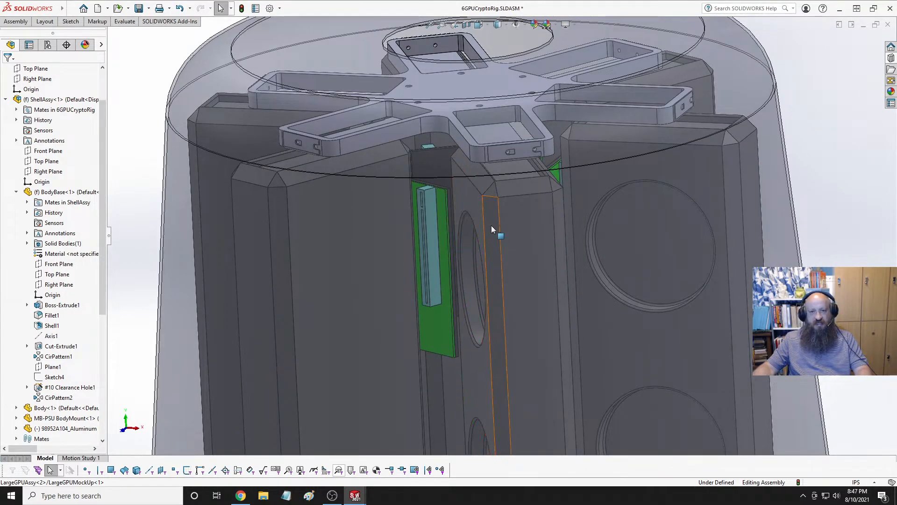
scroll(505, 217, up, 5)
scroll(511, 229, down, 3)
scroll(500, 253, up, 3)
scroll(495, 257, up, 3)
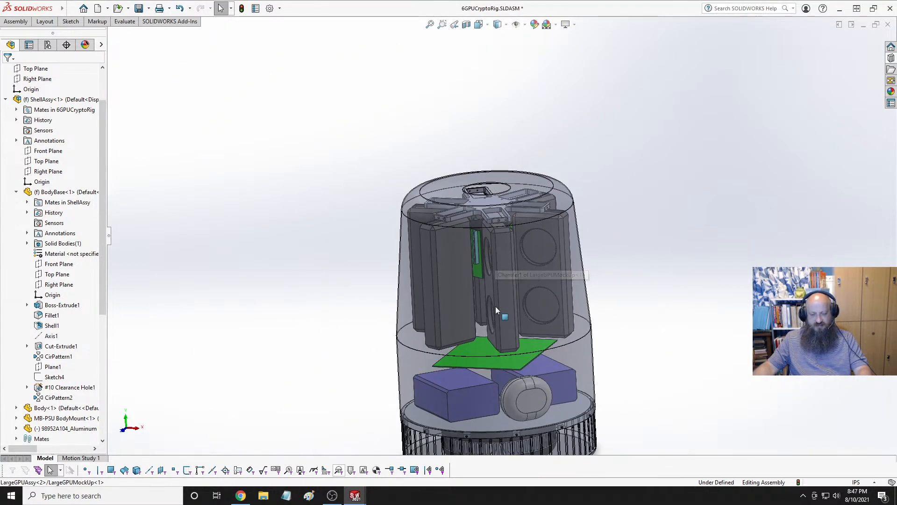
middle_drag(495, 306, 563, 343)
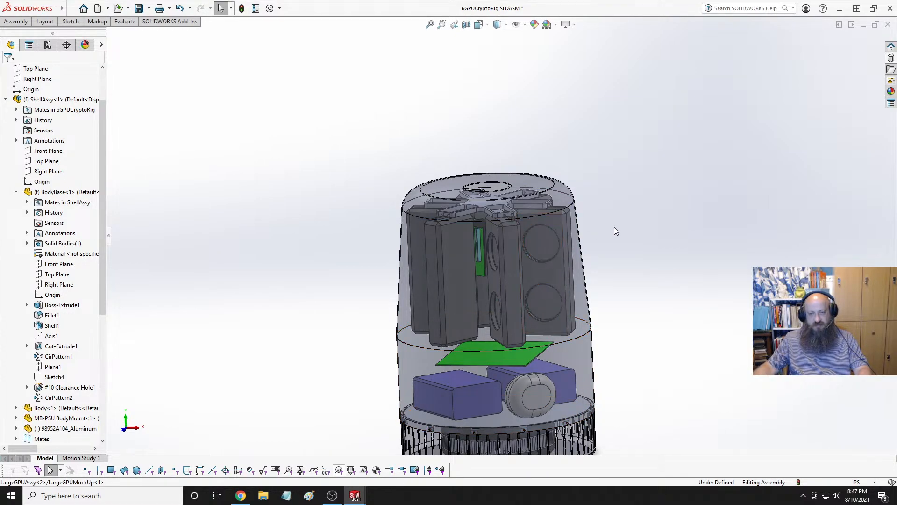
Compare the space around the bracket's flat upper face with the rig's lower compartment and underside.
scroll(550, 348, up, 4)
scroll(531, 362, down, 3)
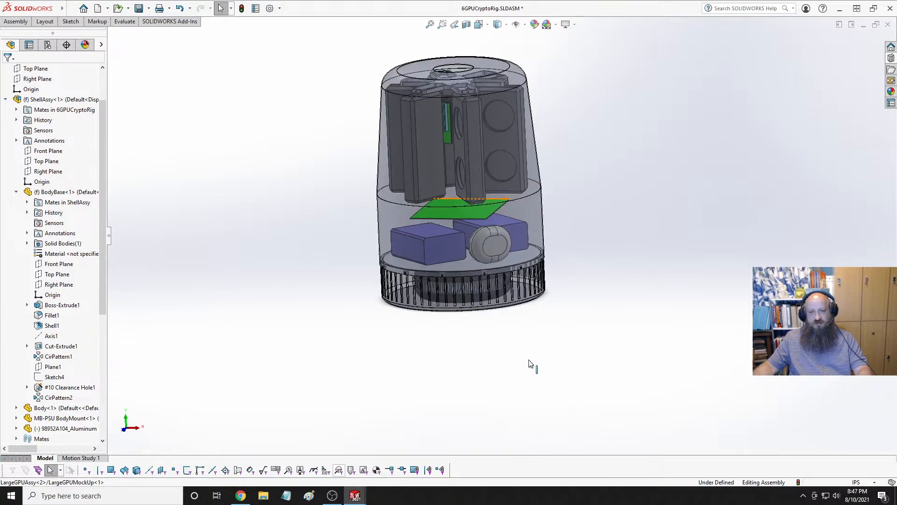
scroll(483, 201, down, 3)
scroll(483, 201, up, 4)
middle_drag(483, 203, 484, 131)
scroll(486, 154, down, 6)
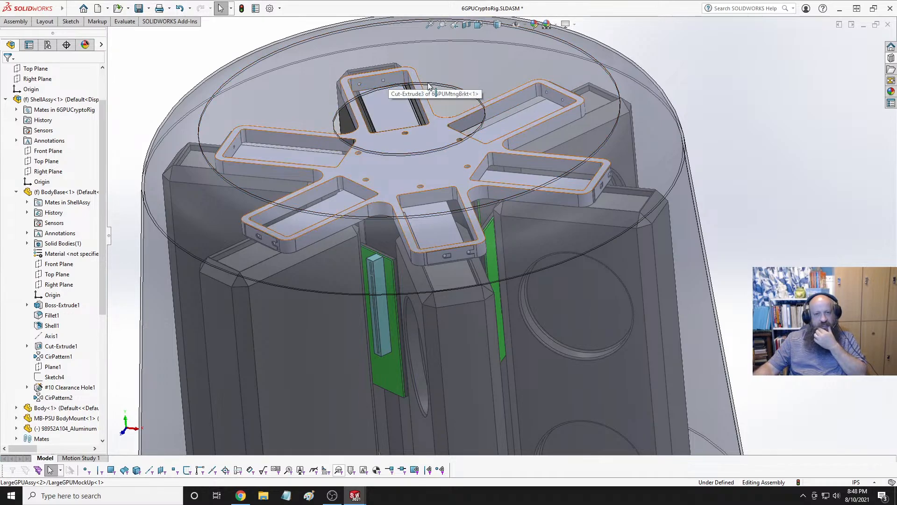
scroll(443, 198, up, 5)
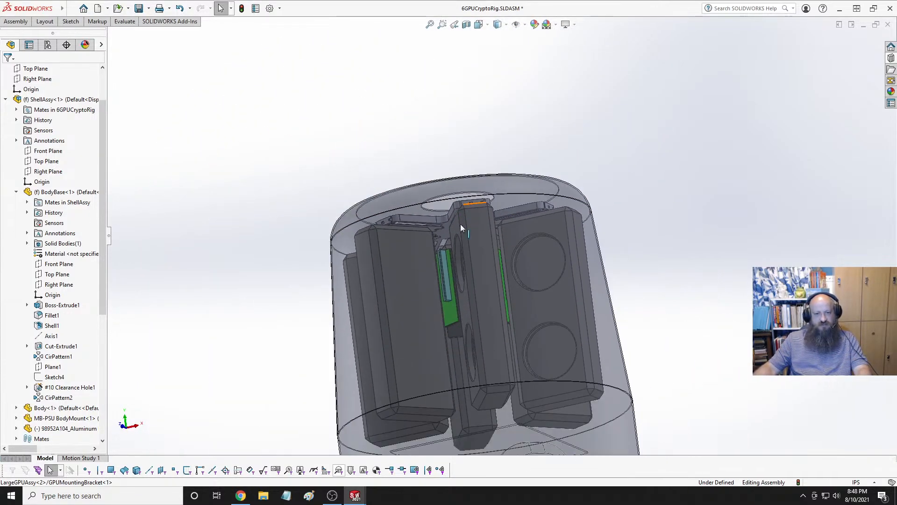
middle_drag(461, 223, 489, 338)
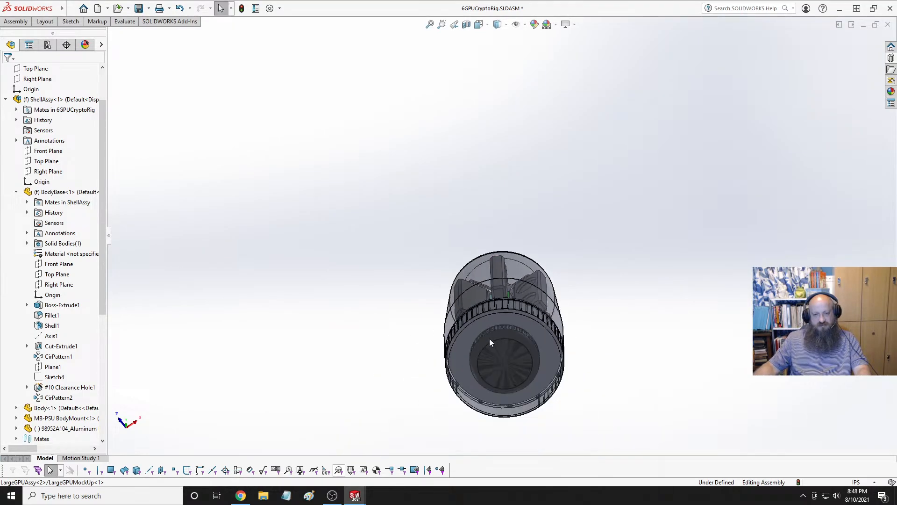
scroll(512, 326, down, 4)
middle_drag(509, 236, 507, 123)
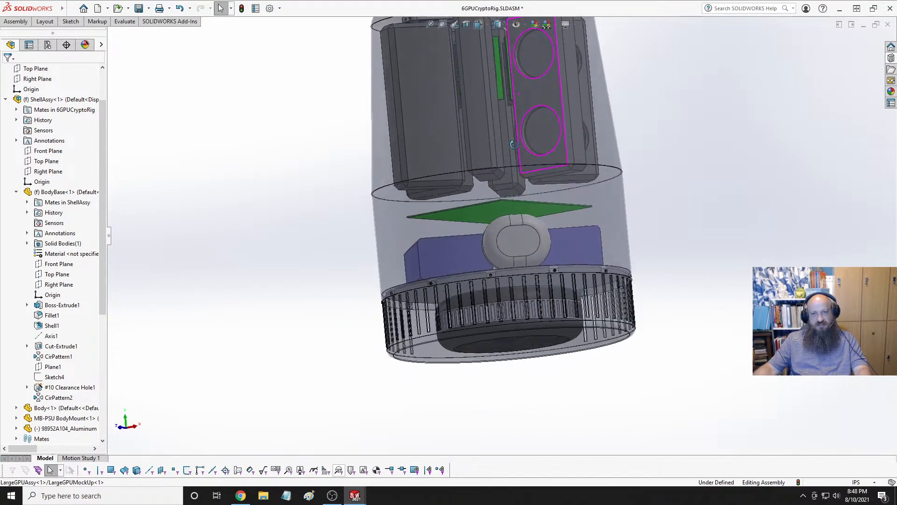
scroll(509, 129, up, 4)
scroll(509, 131, down, 8)
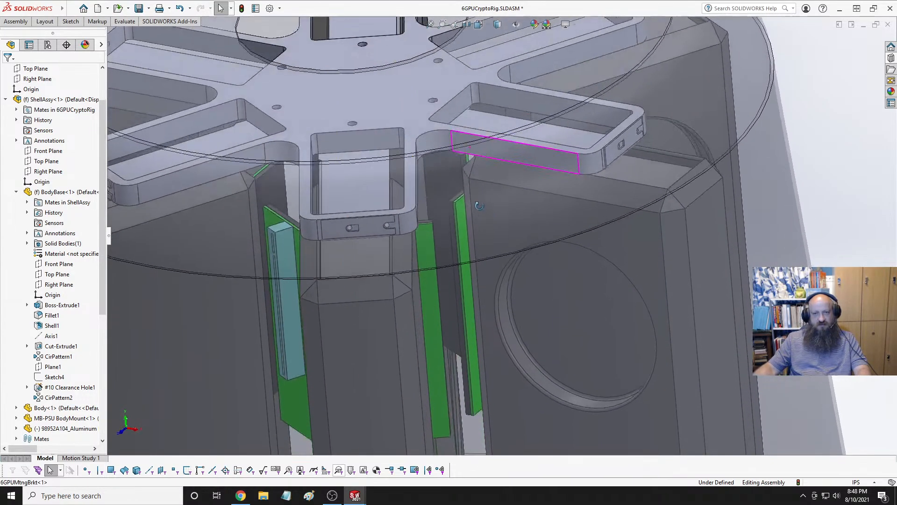
click(407, 117)
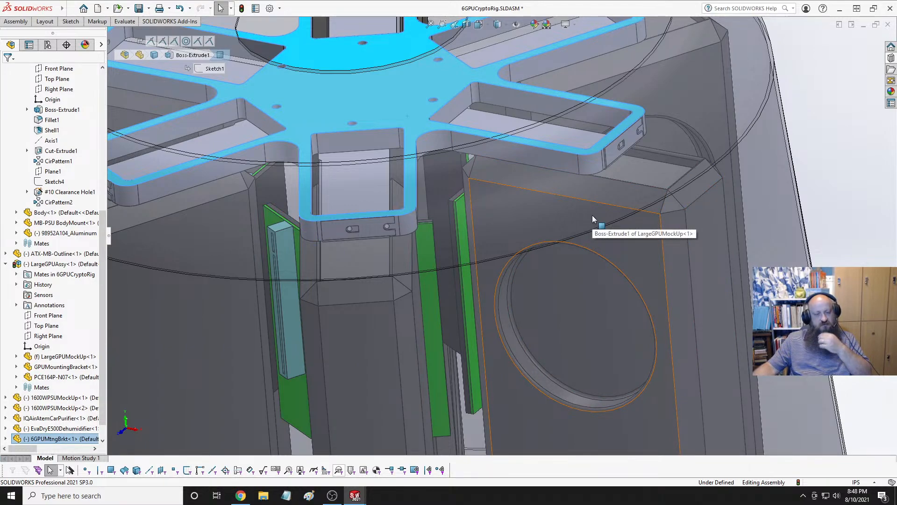
scroll(593, 215, up, 10)
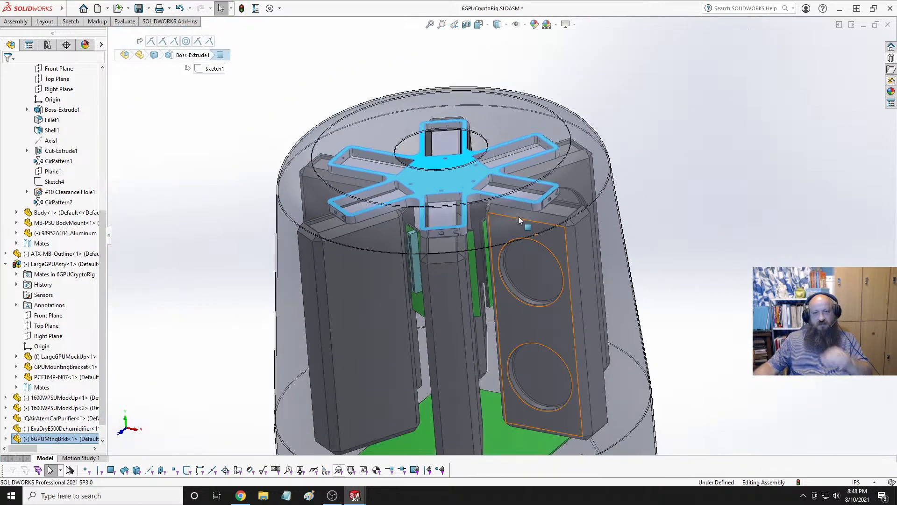
click(601, 226)
scroll(480, 221, down, 5)
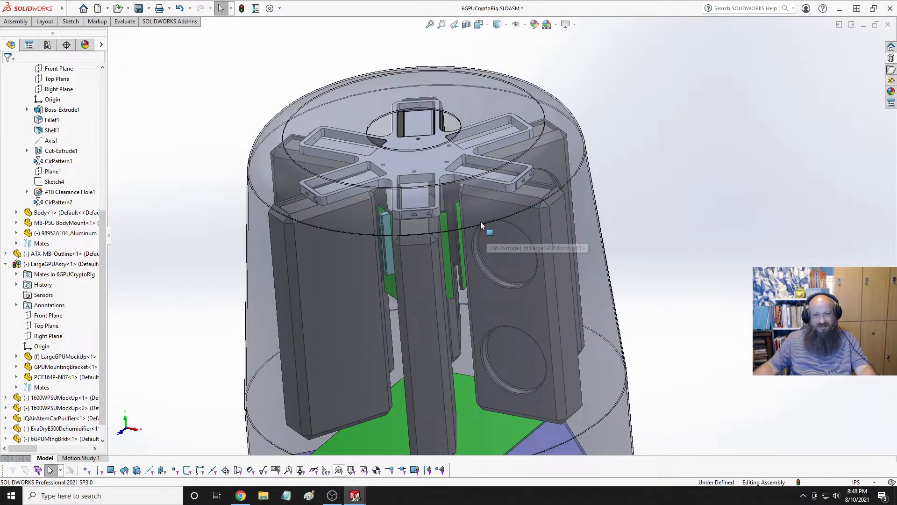
Measure the distance between the shell body's upper circular edge and its lower circular edge at the slotted base.
middle_drag(481, 222, 480, 152)
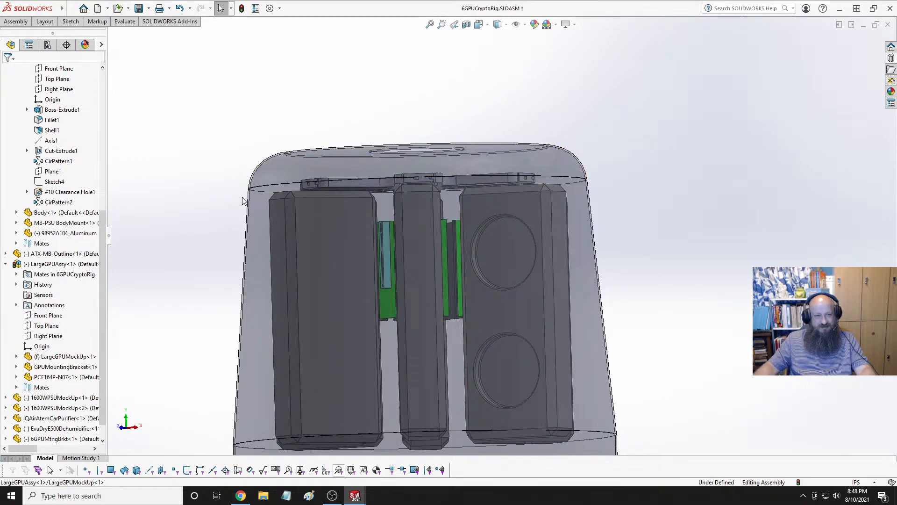
click(266, 191)
scroll(356, 243, up, 4)
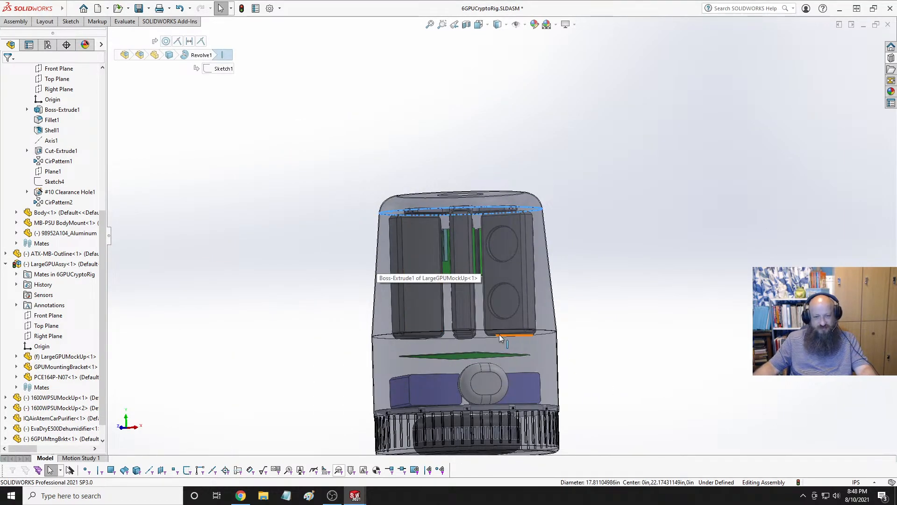
scroll(499, 334, down, 8)
middle_drag(608, 347, 582, 318)
scroll(582, 318, down, 6)
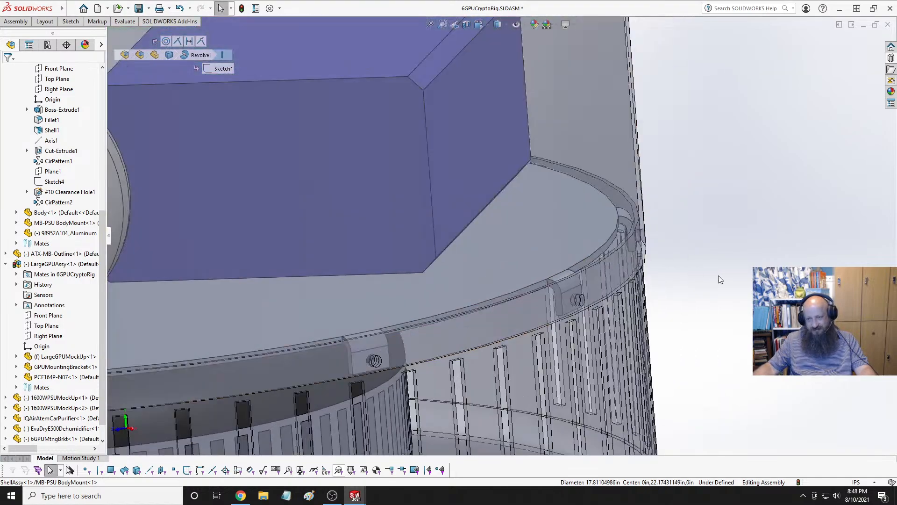
click(588, 313)
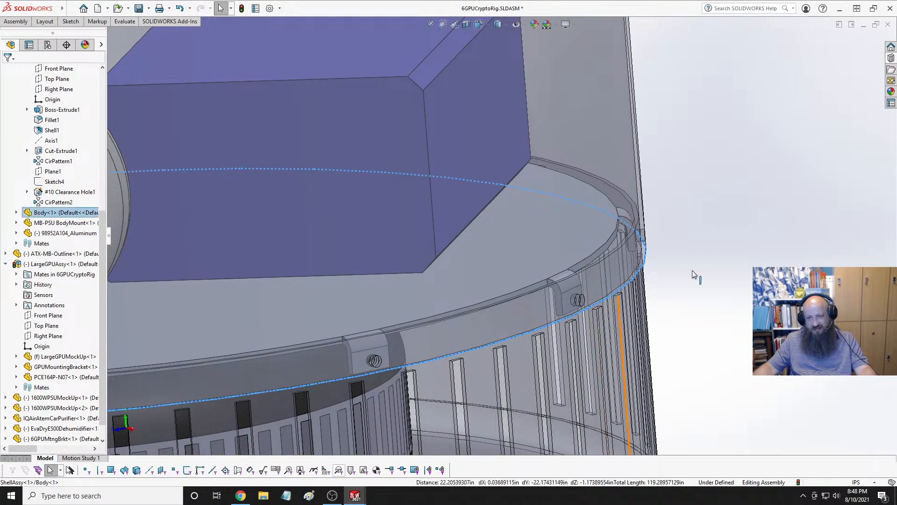
click(128, 23)
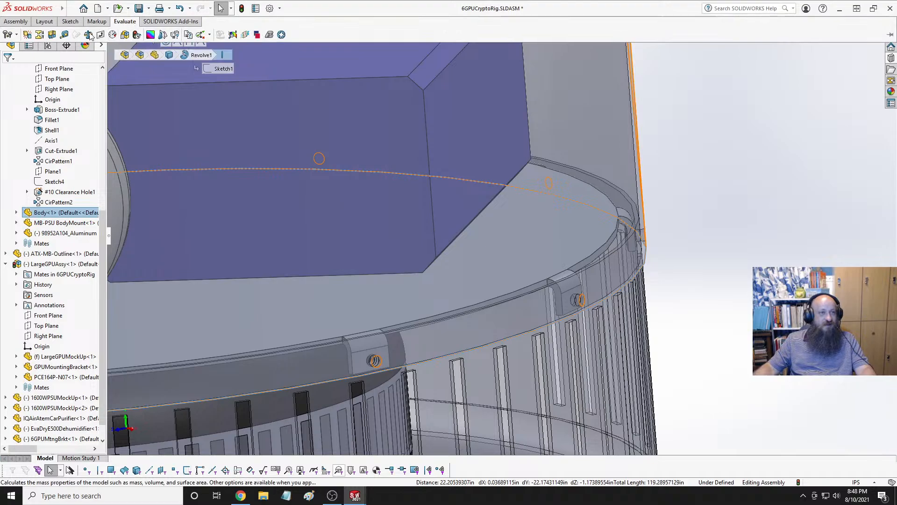
click(63, 34)
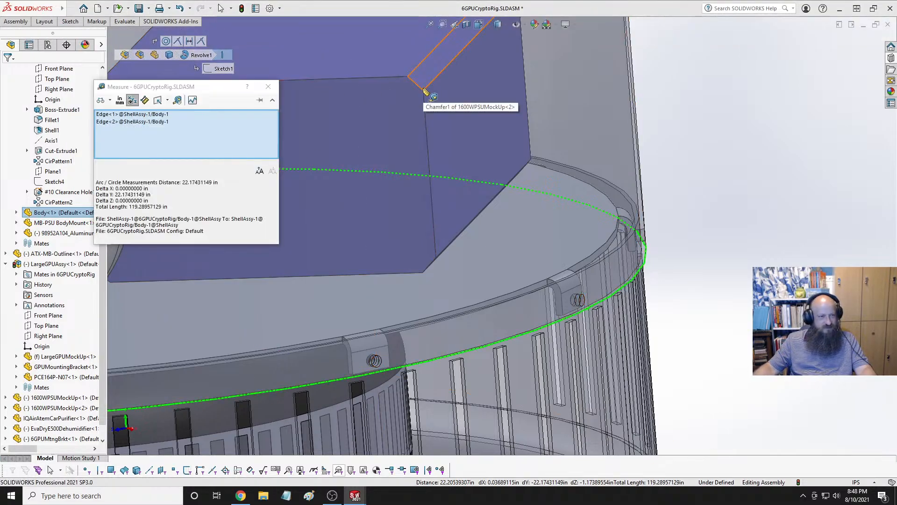
Examine how the six-arm bracket and GPU assemblies sit between the shell body's upper edge and the slotted base.
scroll(436, 171, up, 5)
scroll(441, 159, up, 4)
scroll(453, 131, down, 2)
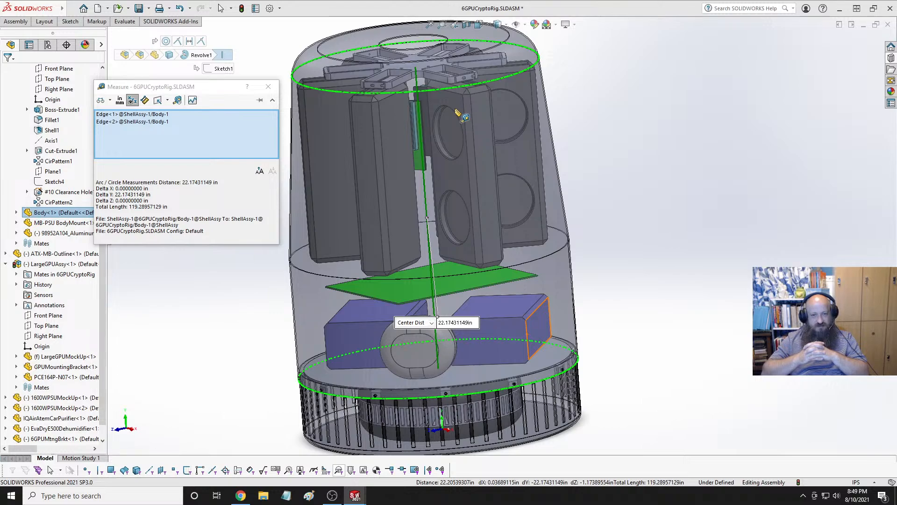
scroll(456, 112, down, 6)
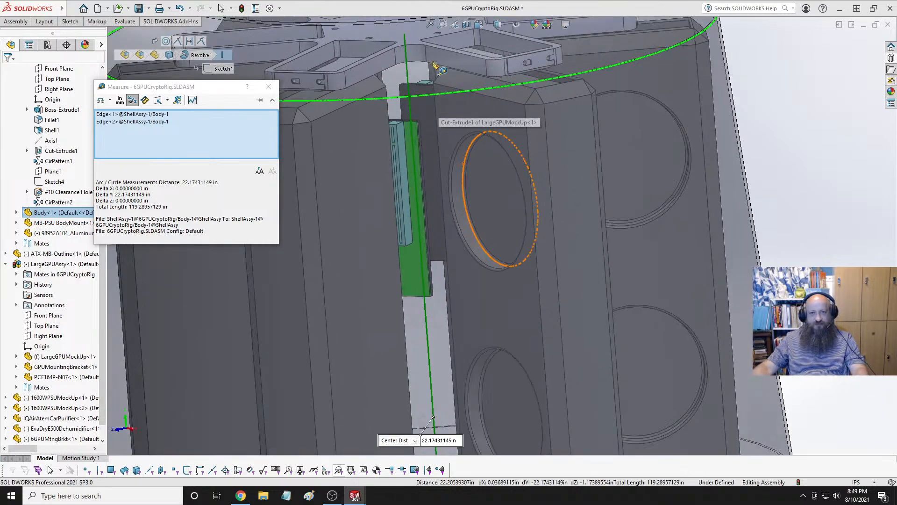
middle_drag(447, 69, 446, 94)
scroll(445, 94, up, 5)
scroll(441, 145, down, 3)
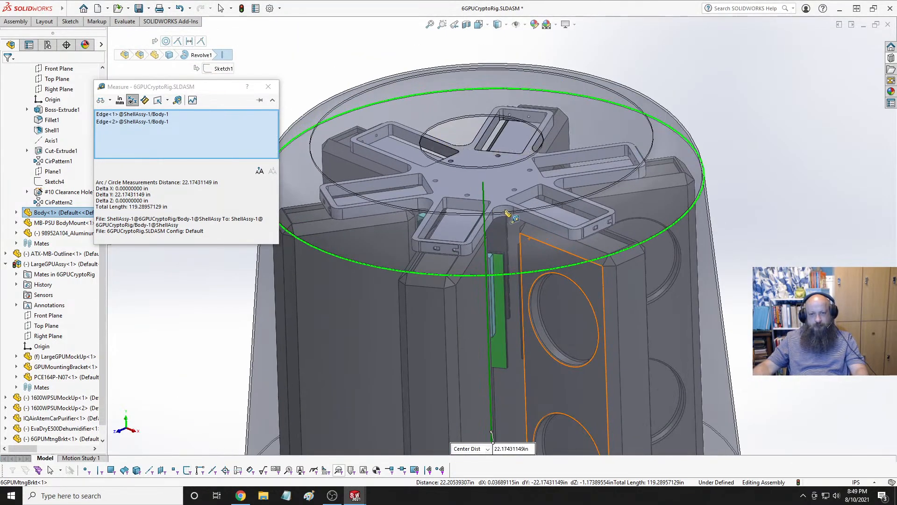
middle_drag(507, 214, 506, 272)
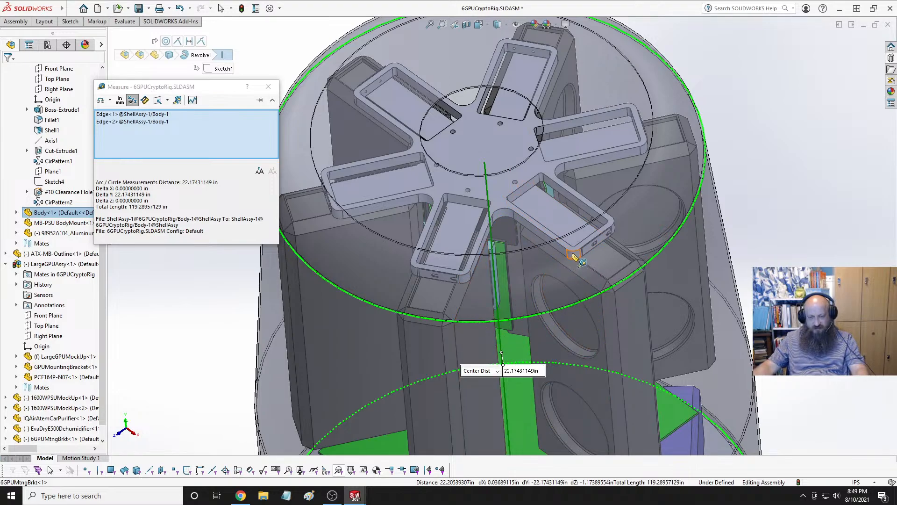
scroll(559, 343, up, 4)
scroll(598, 396, down, 6)
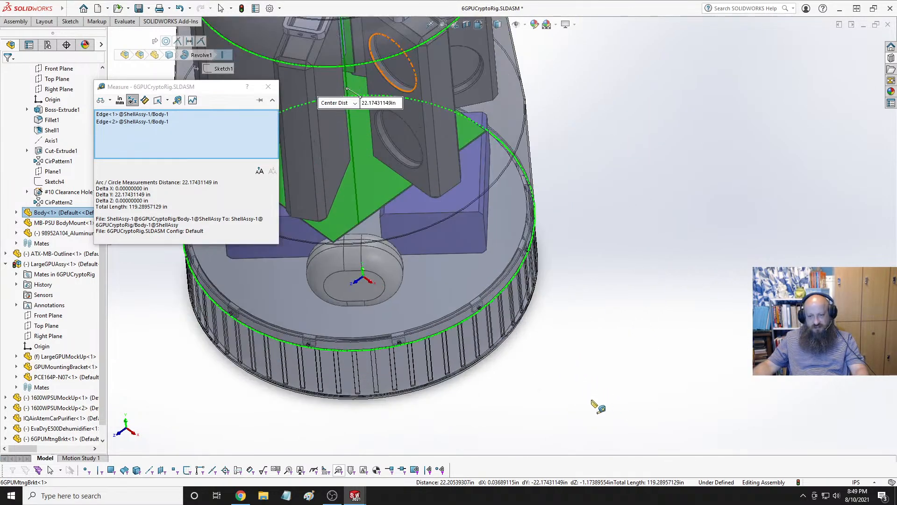
scroll(445, 281, up, 8)
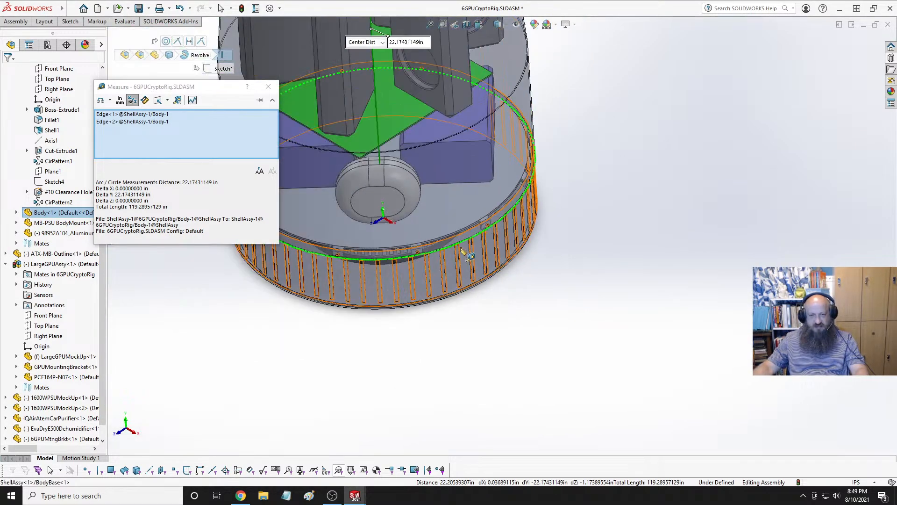
Compare the bracket arms and GPU tops with the shell's upper circular edge, and close the shell height measurement.
scroll(447, 148, down, 10)
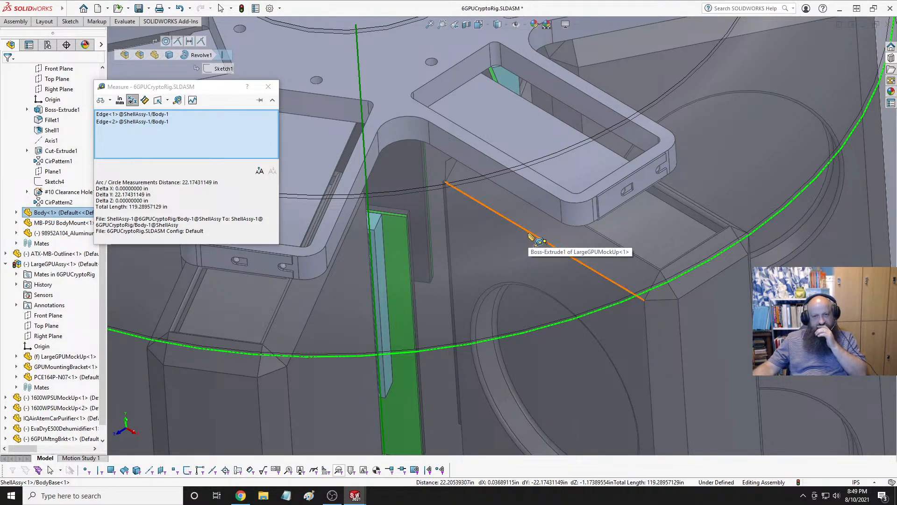
scroll(530, 236, up, 5)
scroll(518, 204, down, 5)
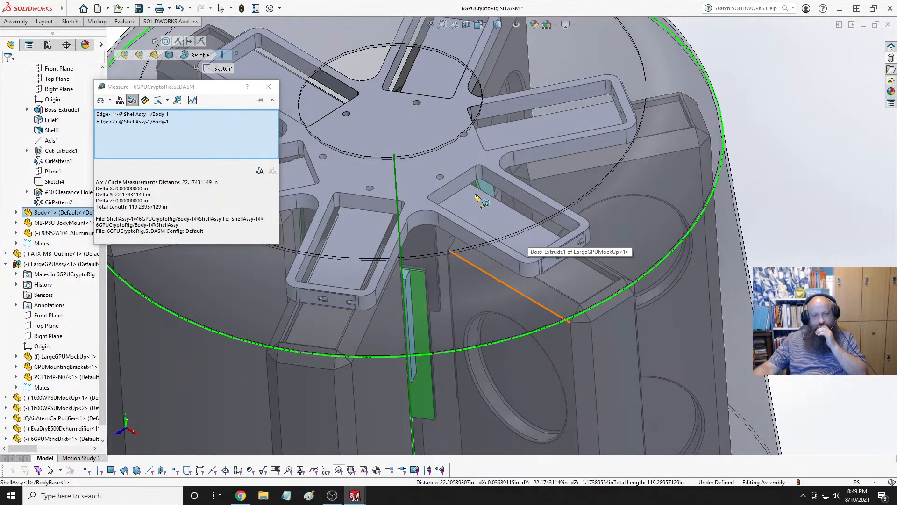
scroll(480, 200, up, 5)
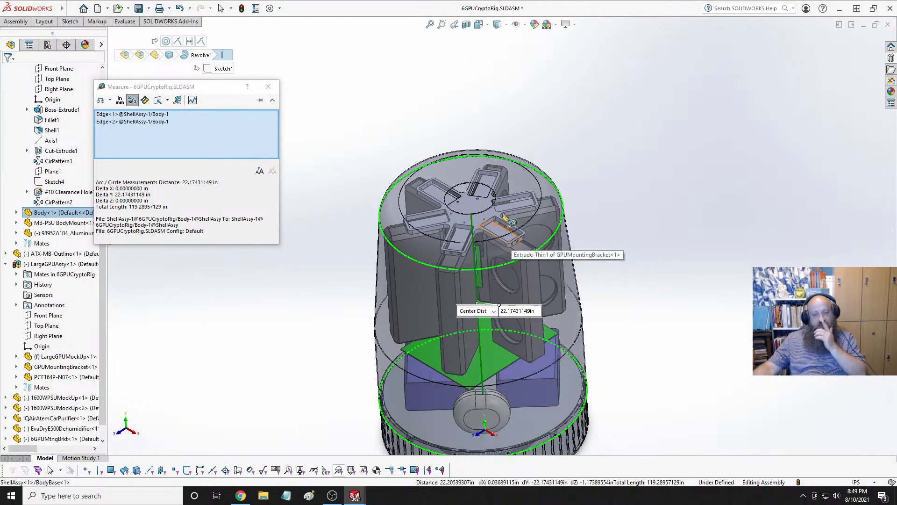
scroll(497, 229, down, 5)
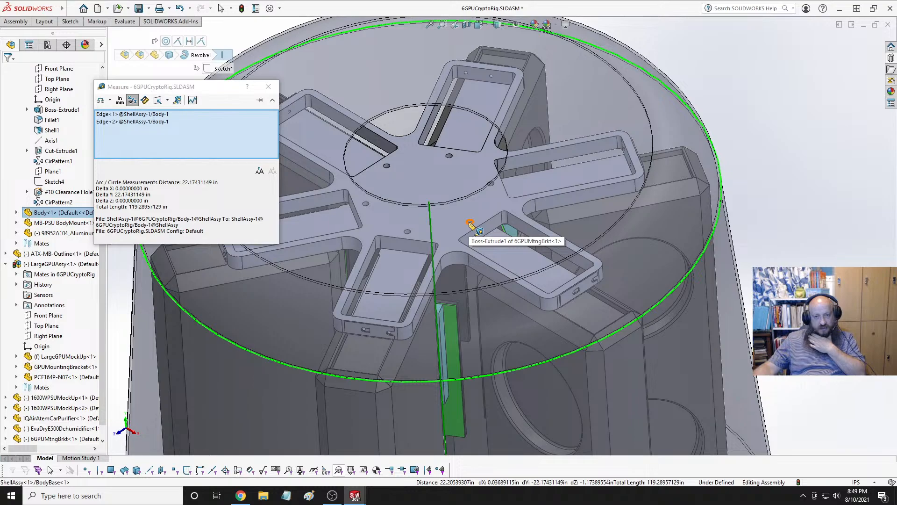
scroll(470, 224, up, 5)
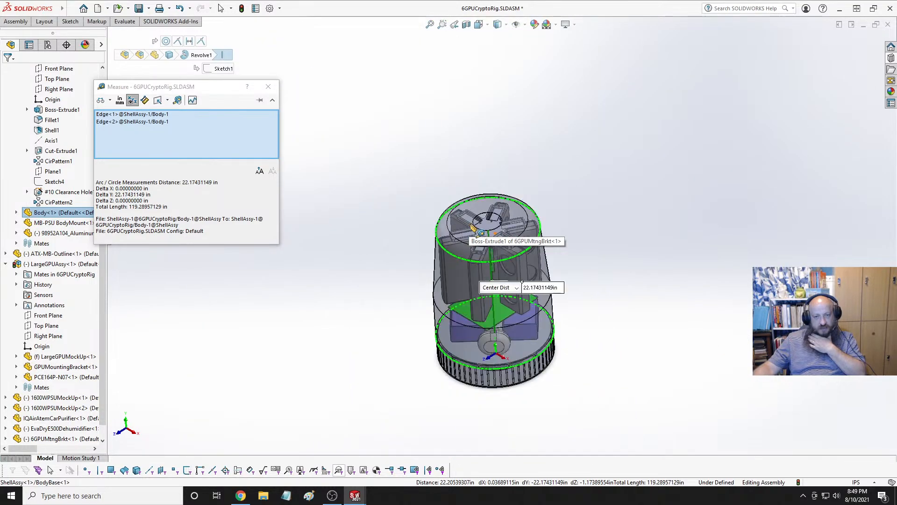
scroll(525, 241, down, 4)
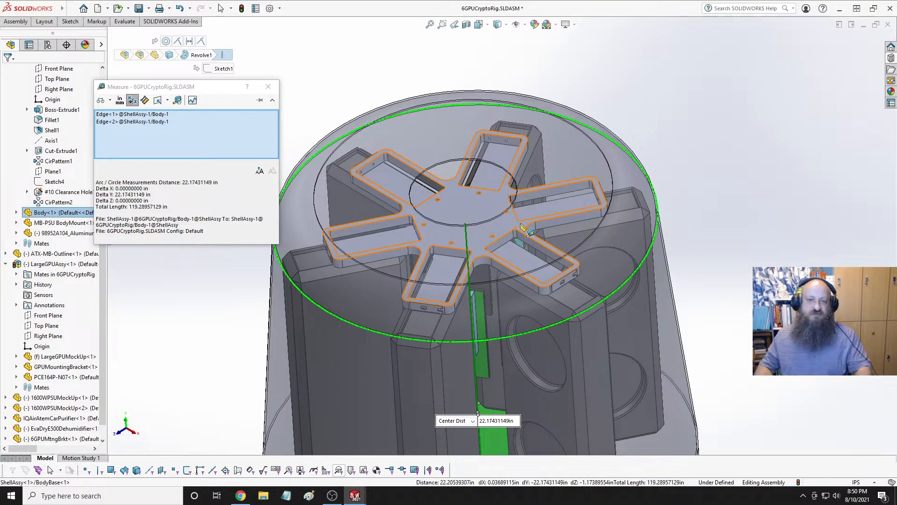
click(268, 86)
Examine the spacing of the GPU assemblies above the motherboard outline from the side and from above.
scroll(633, 277, up, 4)
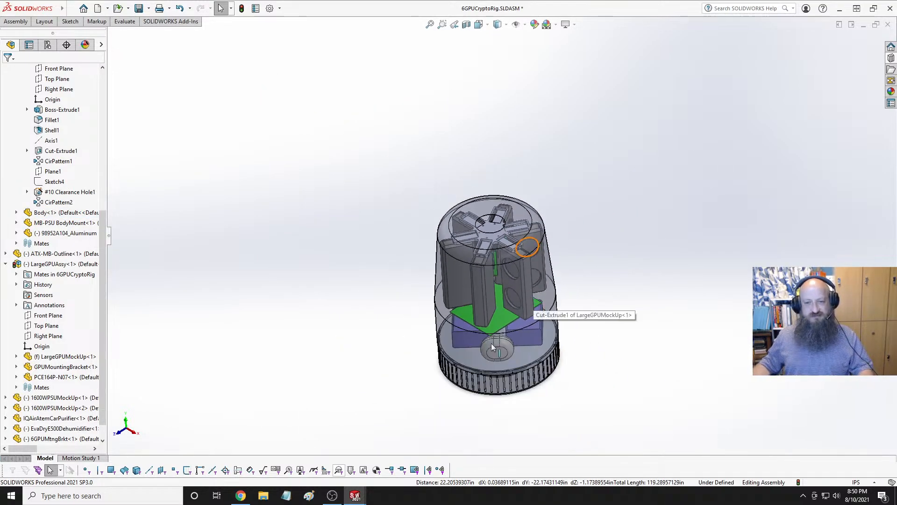
scroll(491, 343, up, 5)
middle_drag(486, 321, 499, 197)
scroll(500, 197, up, 4)
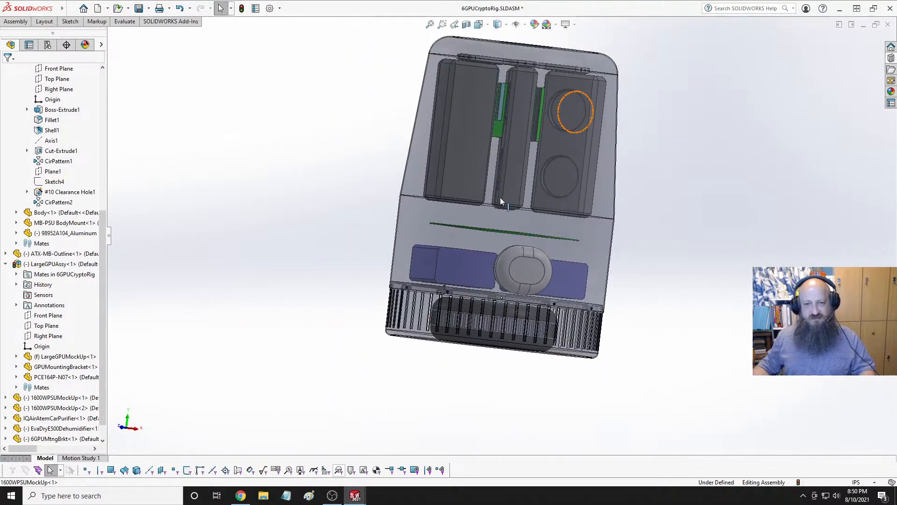
scroll(560, 220, down, 4)
middle_drag(560, 220, 569, 262)
scroll(526, 168, up, 5)
scroll(568, 259, down, 5)
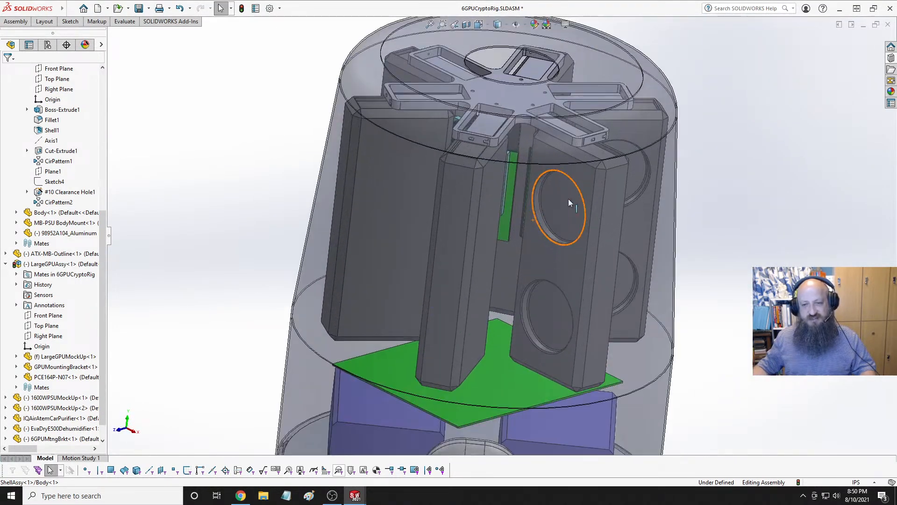
middle_drag(569, 198, 551, 228)
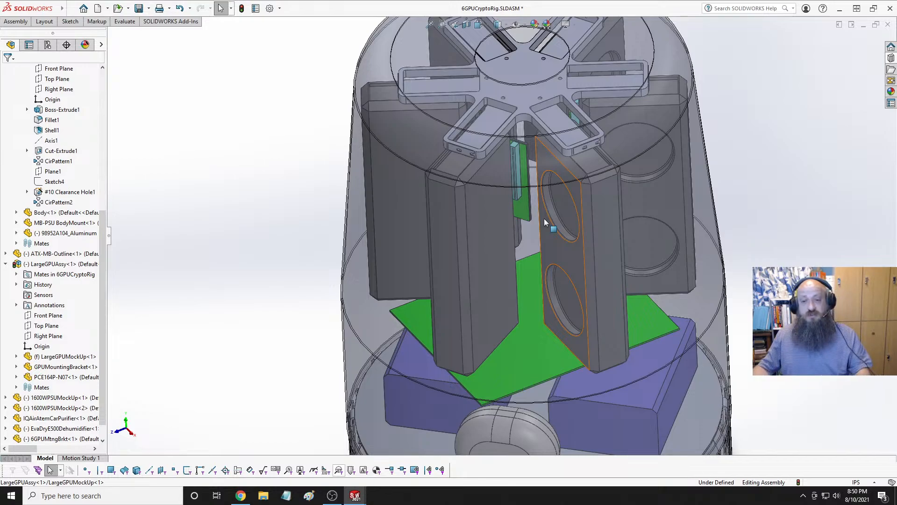
middle_drag(543, 233, 530, 250)
key(Escape)
key(f)
scroll(569, 348, down, 3)
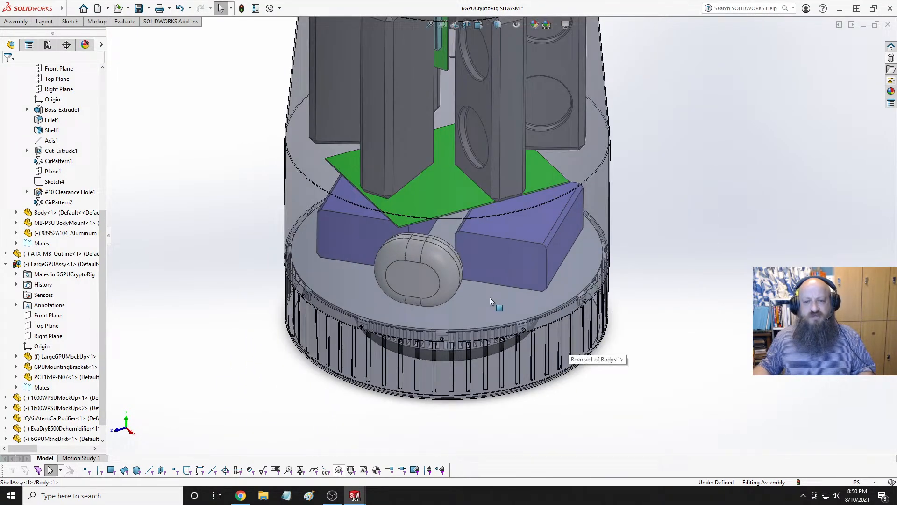
Examine the gaps between the motherboard outline, power supplies and dehumidifier, and return the rig to an isometric view.
scroll(385, 267, up, 5)
middle_drag(402, 265, 448, 259)
scroll(469, 209, down, 5)
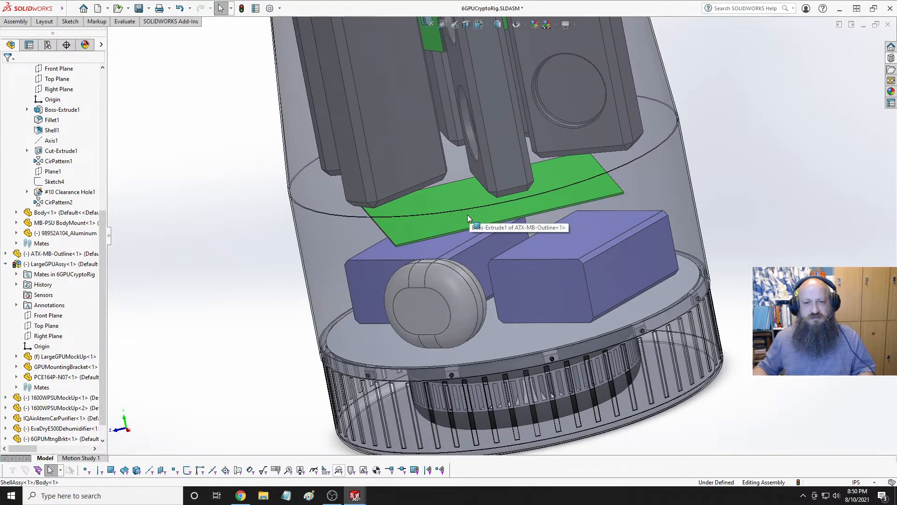
click(471, 229)
middle_drag(472, 238, 511, 232)
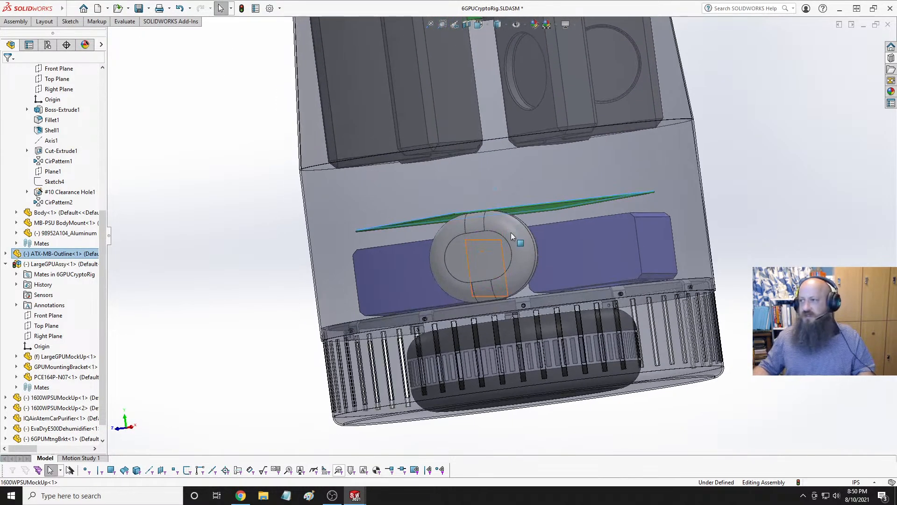
key(space)
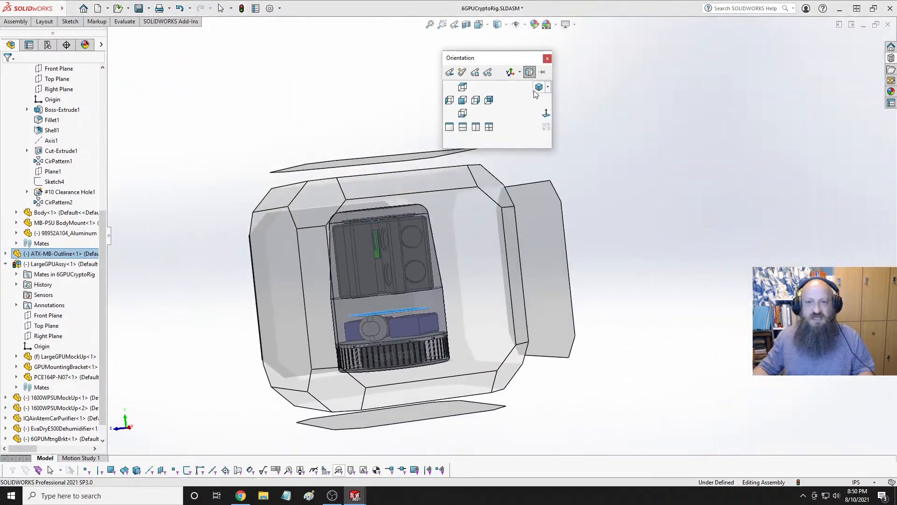
click(538, 91)
key(Escape)
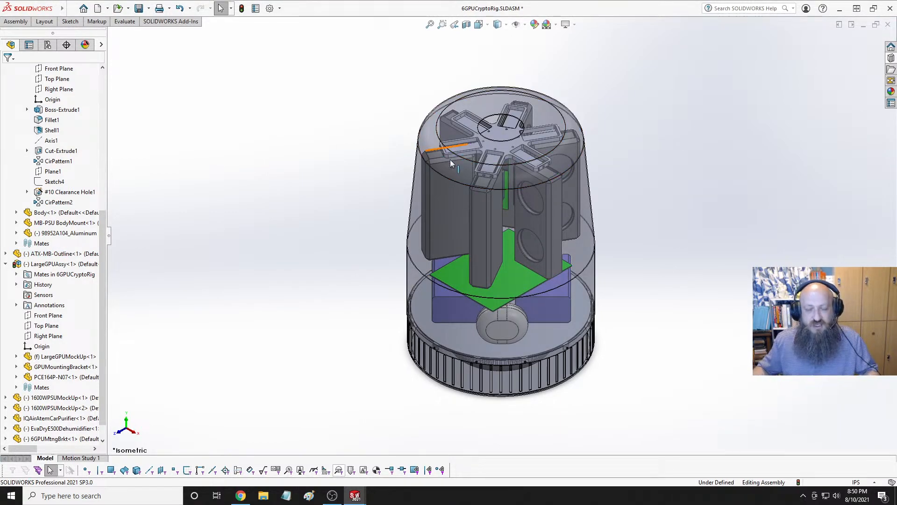
Examine the bracket arms and the riser board between the GPU assemblies in relation to the motherboard and power supplies.
scroll(523, 194, down, 5)
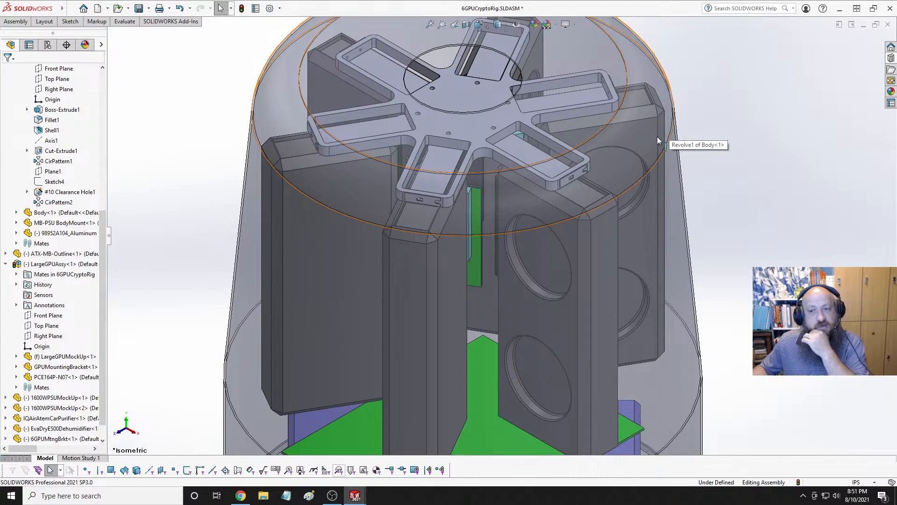
key(f)
middle_drag(657, 136, 398, 235)
scroll(466, 228, up, 2)
scroll(471, 239, down, 6)
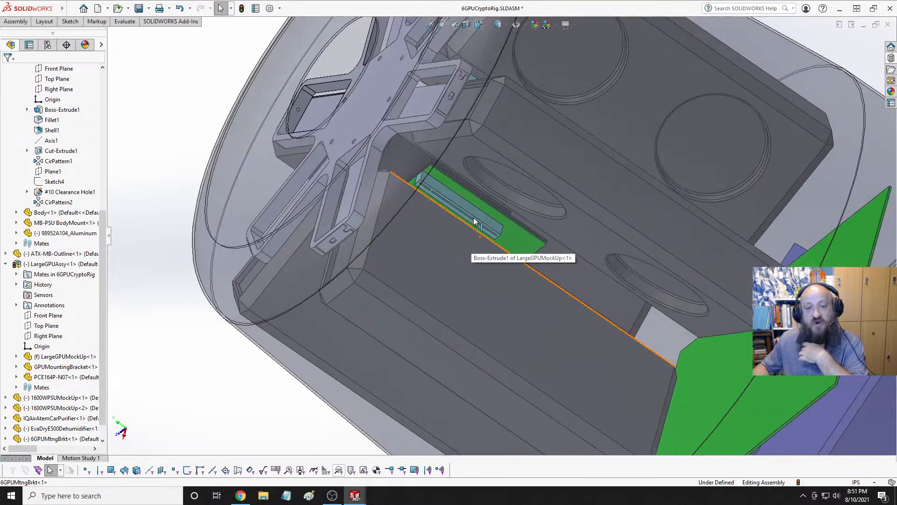
scroll(475, 222, up, 5)
middle_drag(475, 222, 530, 163)
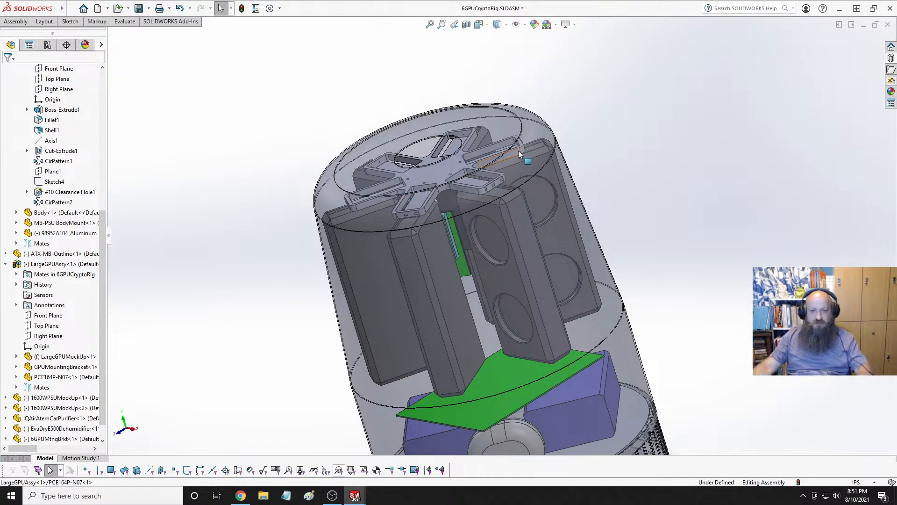
scroll(459, 373, up, 2)
scroll(458, 363, down, 3)
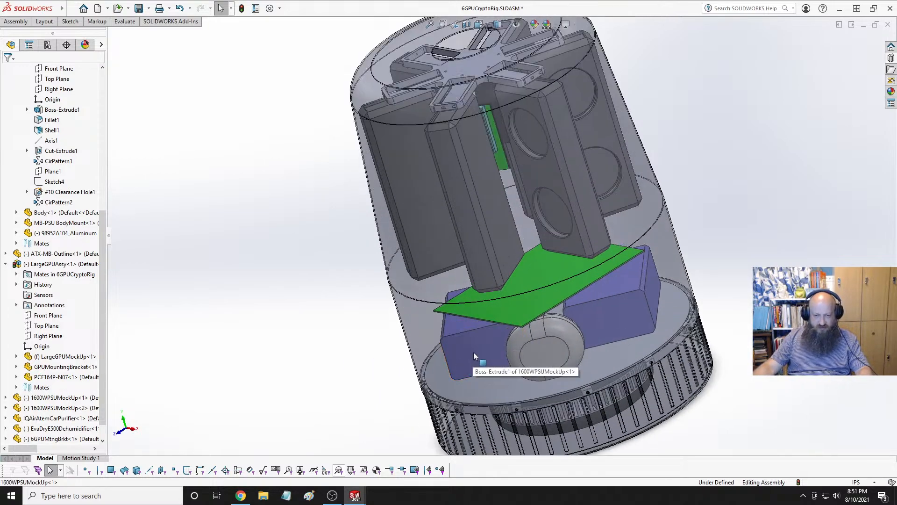
Delete the second power supply mock-up, 1600WPSUMockUp<2>, from the assembly.
click(473, 352)
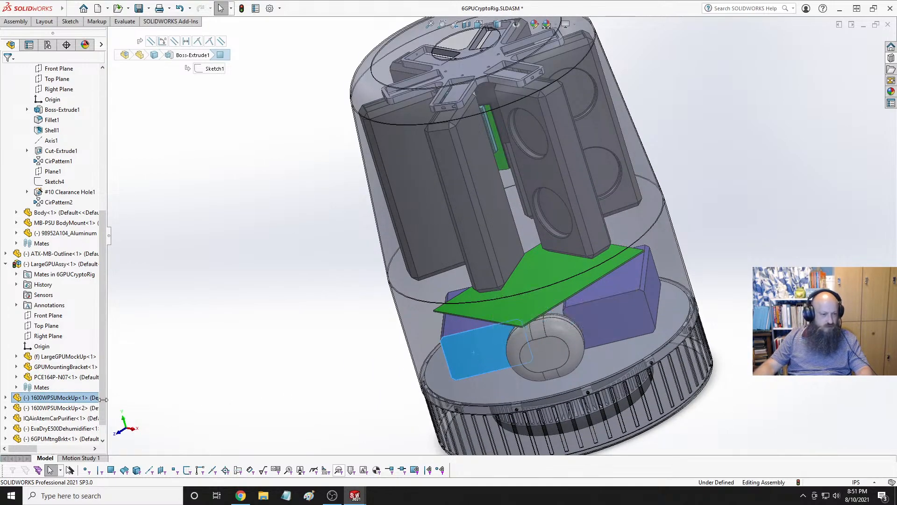
click(70, 409)
right_click(70, 408)
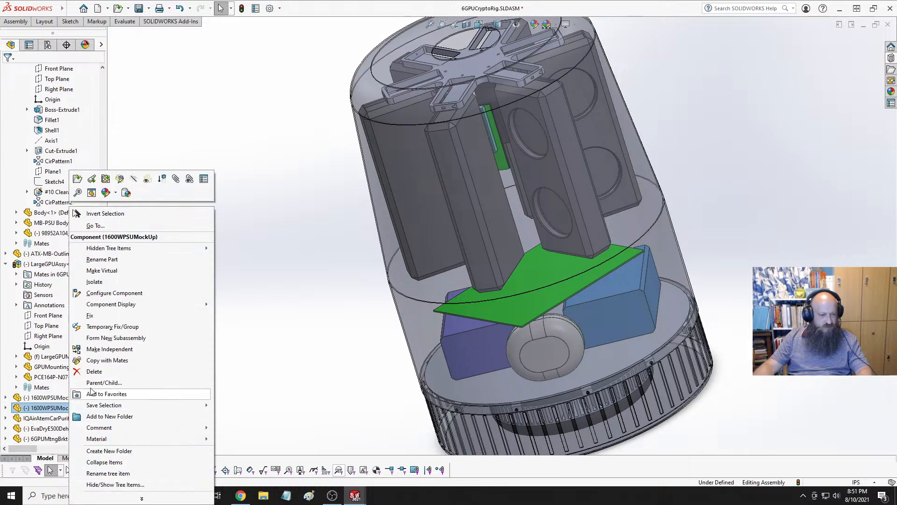
click(210, 343)
click(507, 202)
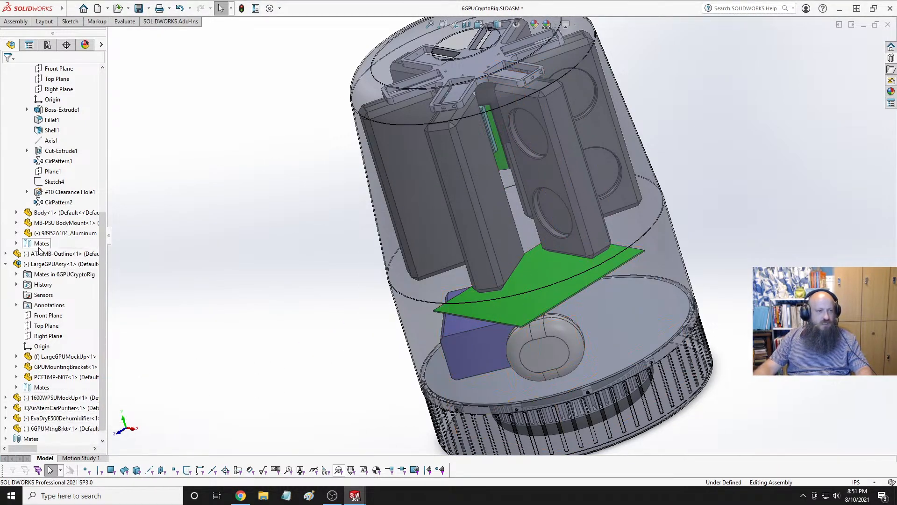
Collapse the LargeGPUAssy and ShellAssy subassemblies in the component tree.
click(6, 263)
scroll(39, 256, up, 3)
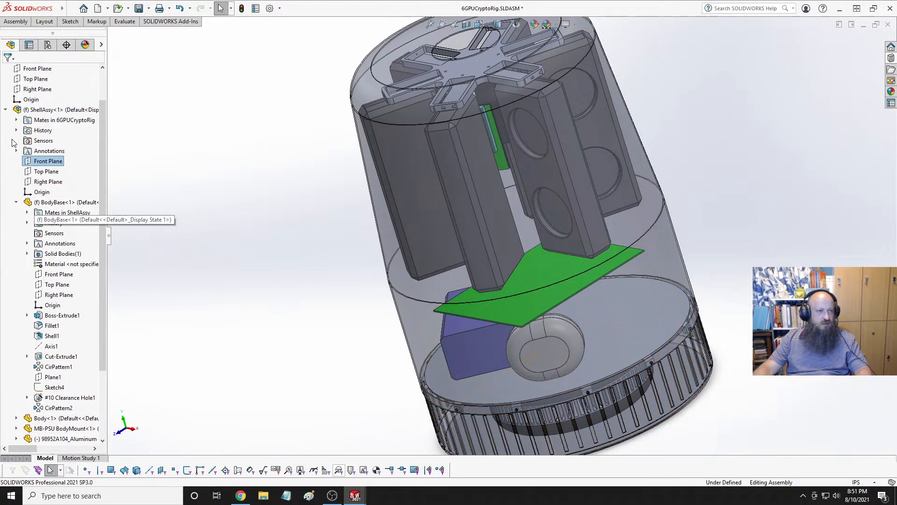
click(6, 110)
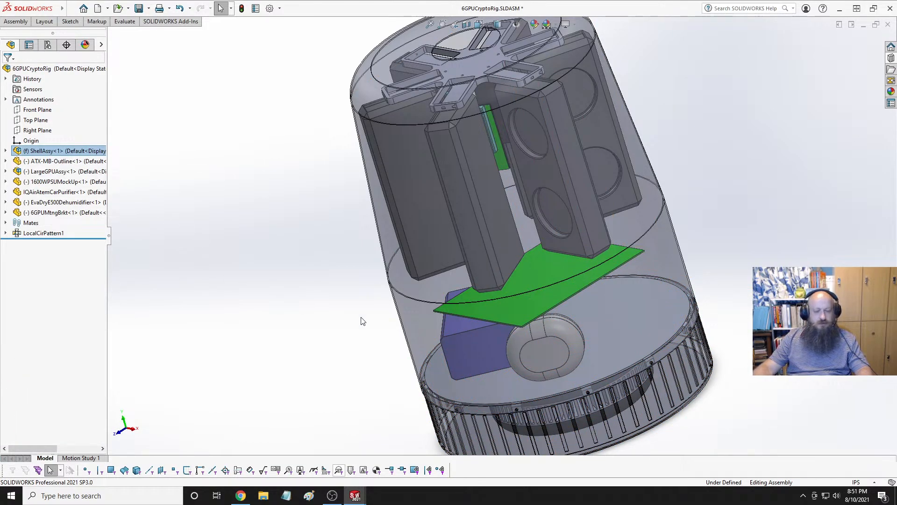
Examine the lower compartment around the remaining power supply and the flat upper face and arms of the mounting bracket.
middle_drag(574, 362, 590, 334)
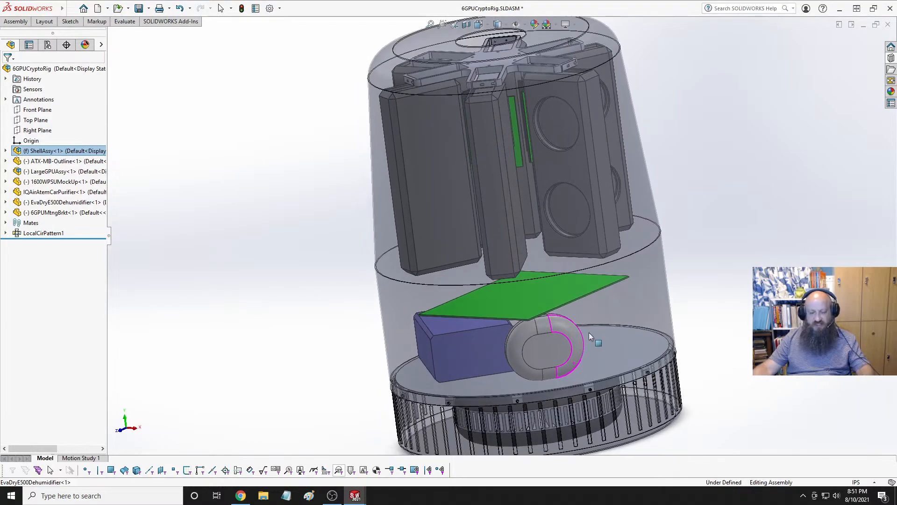
scroll(591, 351, up, 1)
scroll(590, 352, down, 2)
middle_drag(557, 300, 519, 271)
scroll(518, 275, up, 2)
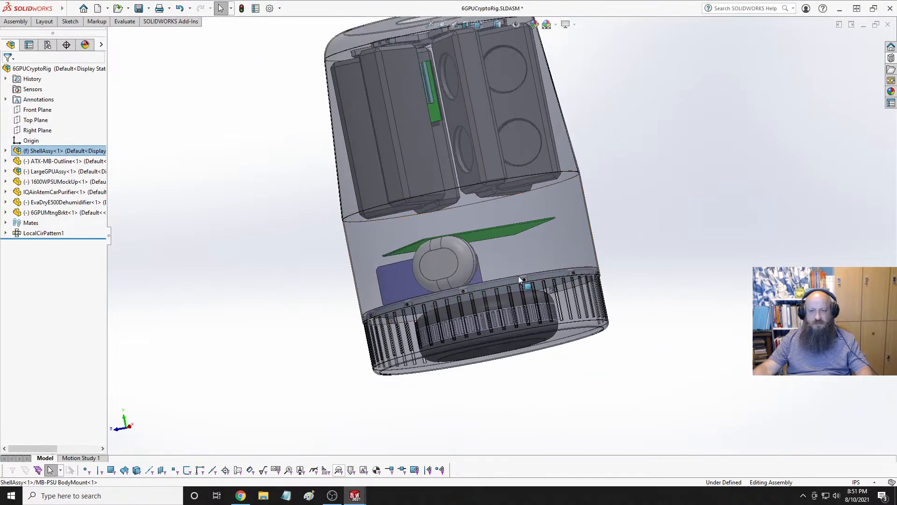
middle_drag(513, 230, 466, 325)
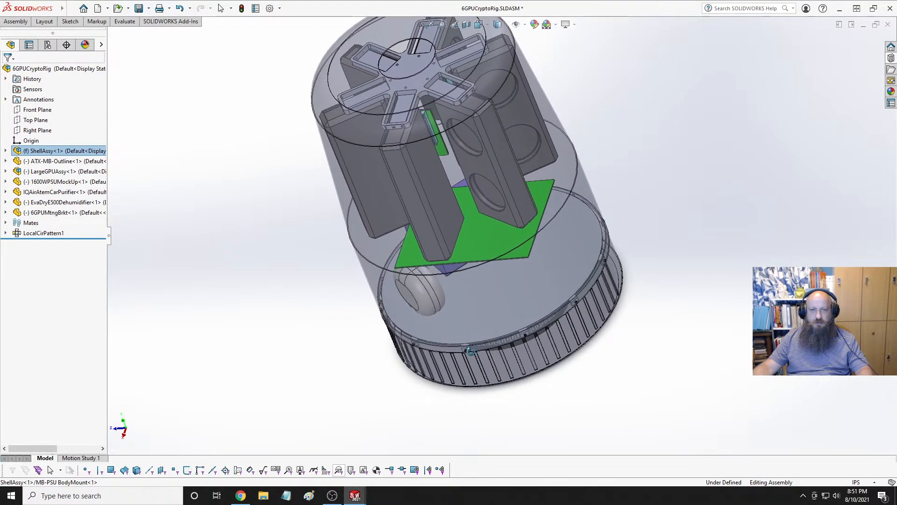
scroll(473, 150, down, 5)
scroll(426, 140, up, 6)
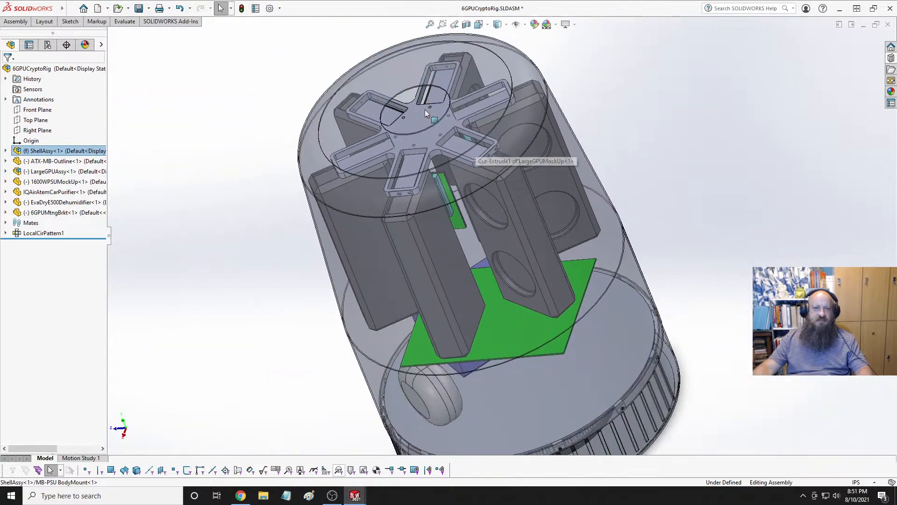
scroll(428, 109, down, 6)
middle_click(427, 201)
middle_drag(427, 201, 539, 158)
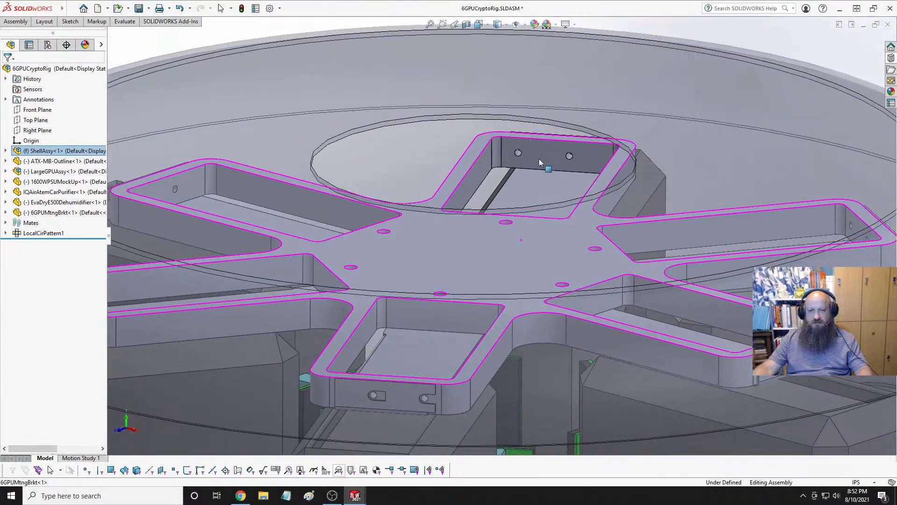
Examine the six-arm bracket and its hub holes over the GPU assemblies and motherboard in isometric and top views.
key(space)
click(540, 89)
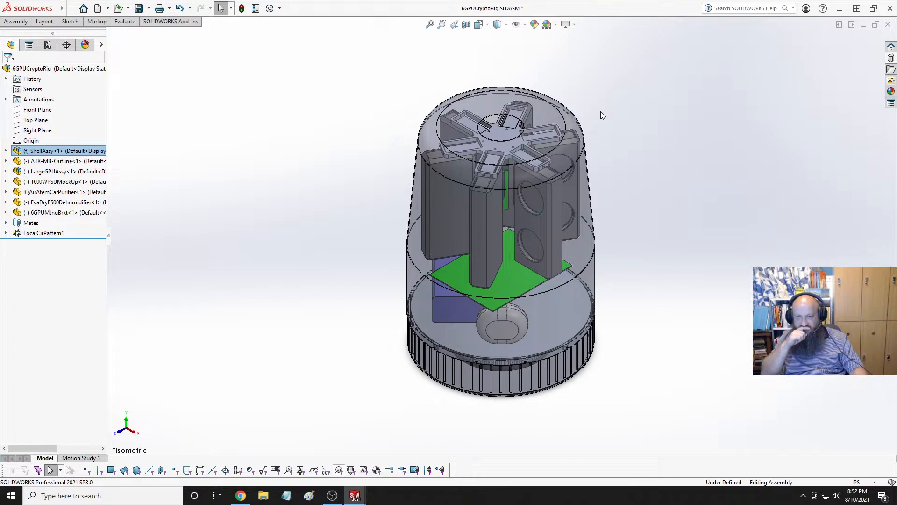
scroll(552, 117, down, 10)
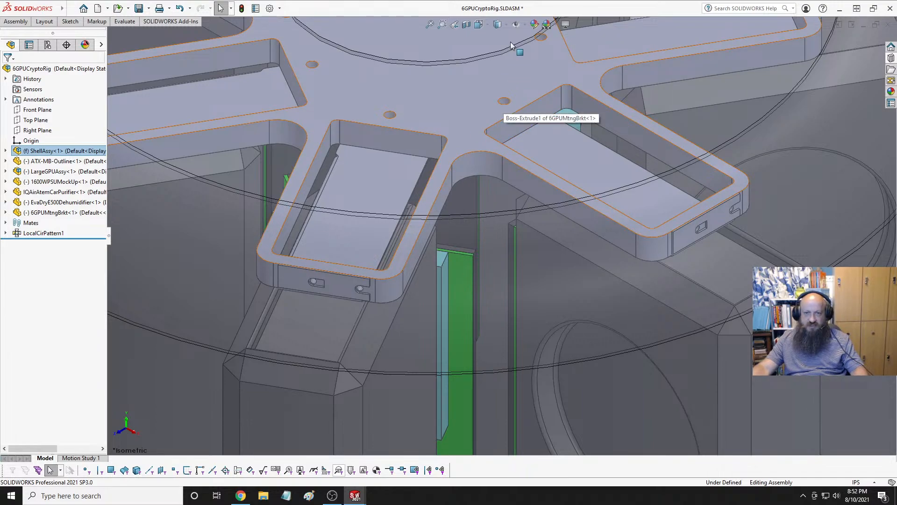
scroll(504, 79, up, 5)
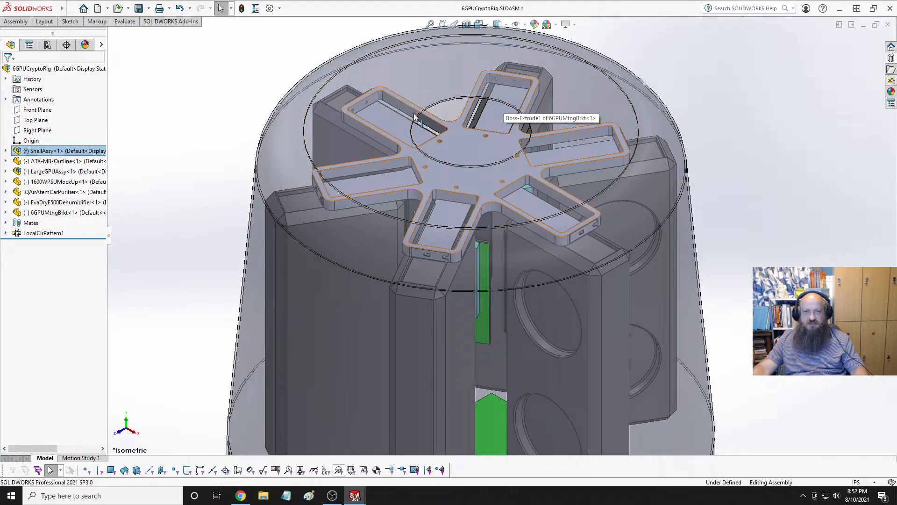
key(space)
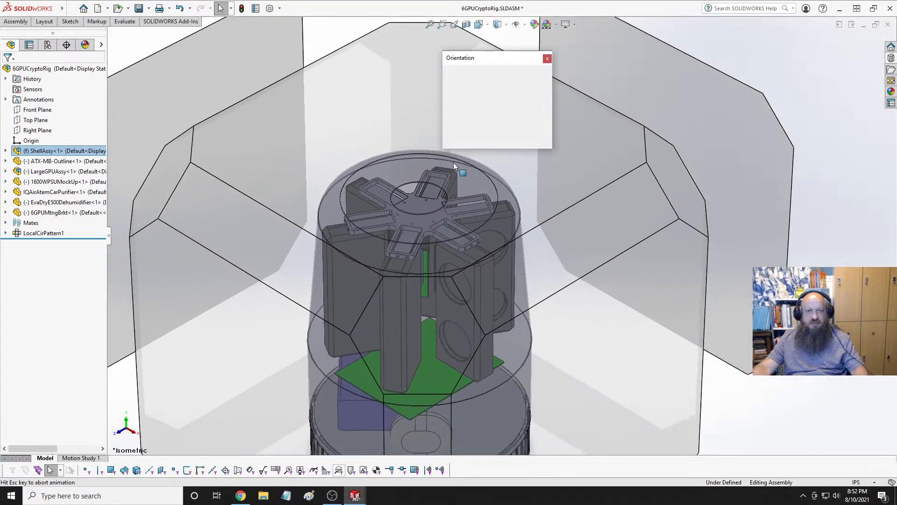
click(463, 86)
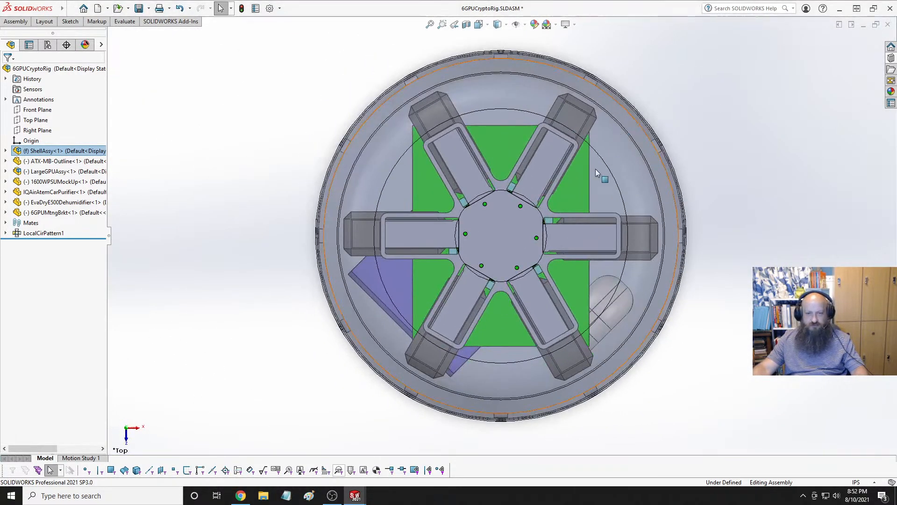
scroll(516, 249, down, 2)
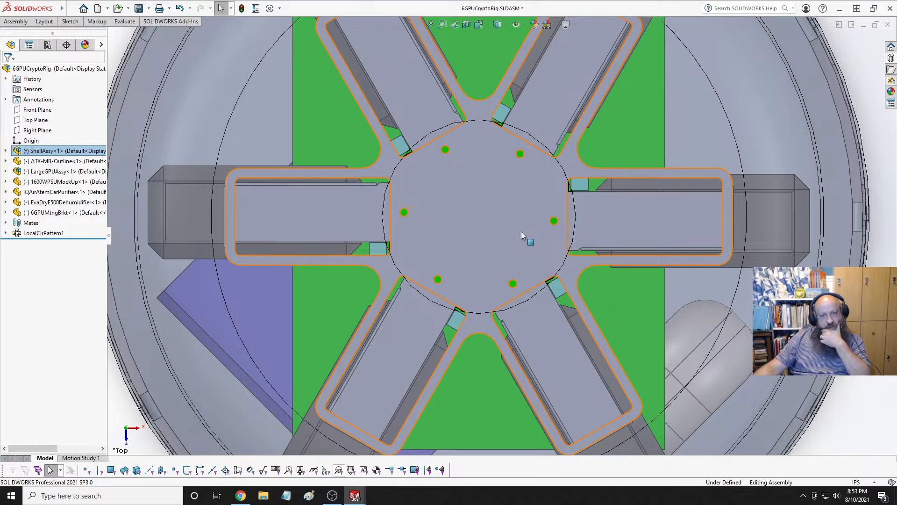
Return the complete rig assembly to the isometric view and save it.
key(space)
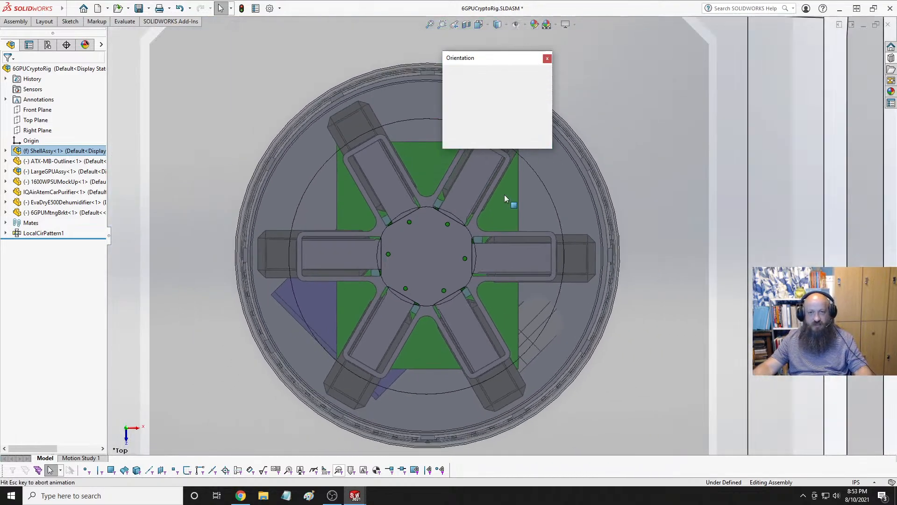
click(538, 88)
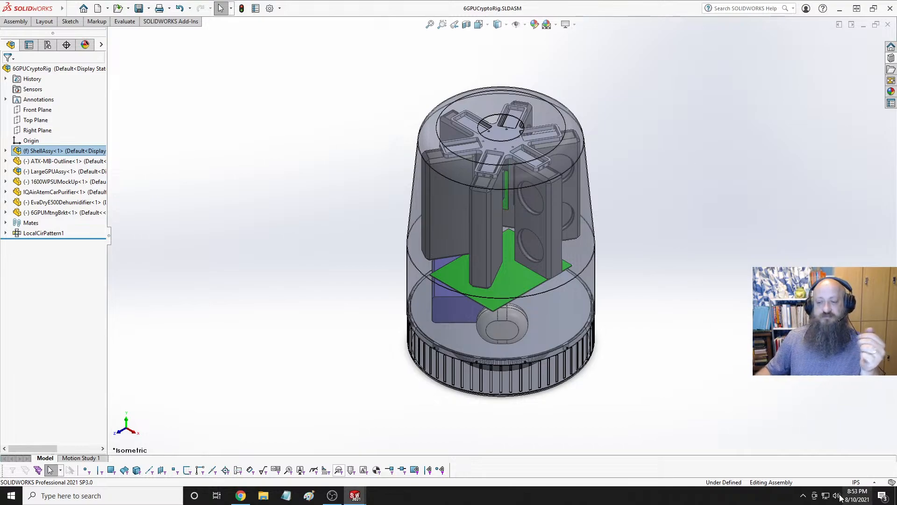
click(335, 498)
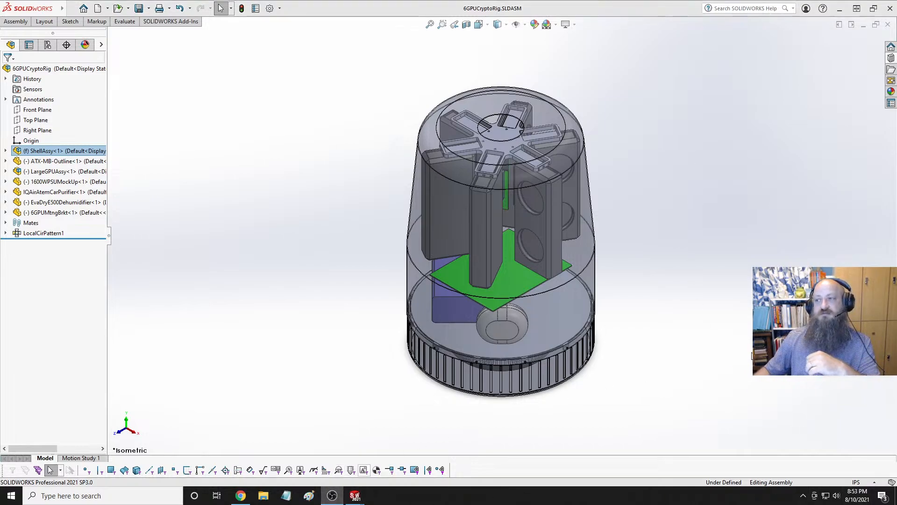